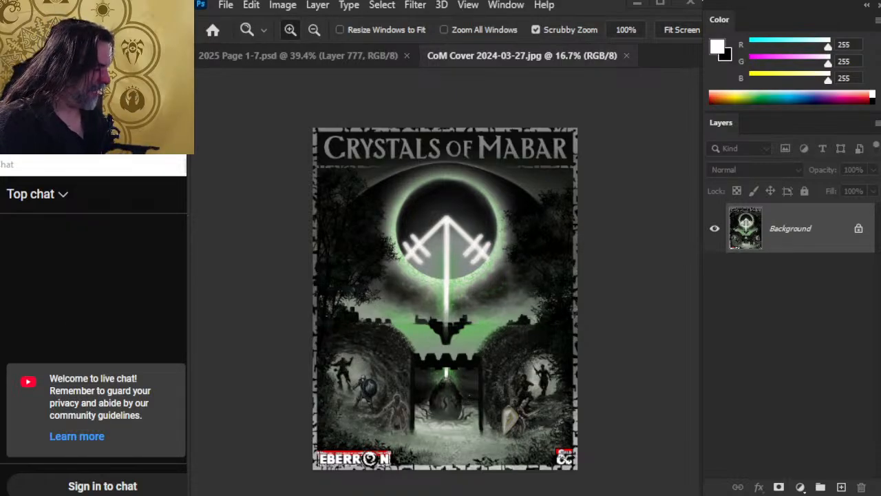
# Switch to the art stream's YouTube page in the browser and like the video
pyautogui.hotkey('alt', 'Tab')
pyautogui.hotkey('alt', 'Tab')
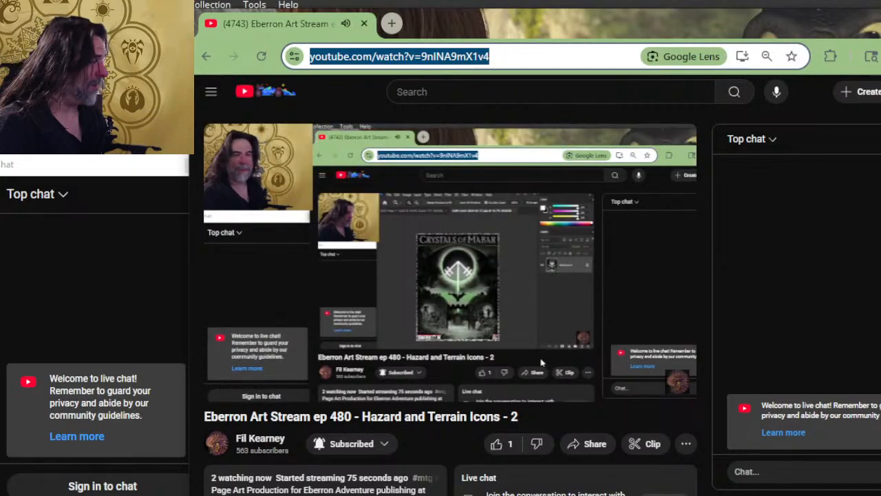
pyautogui.scroll(-4, 527, 252)
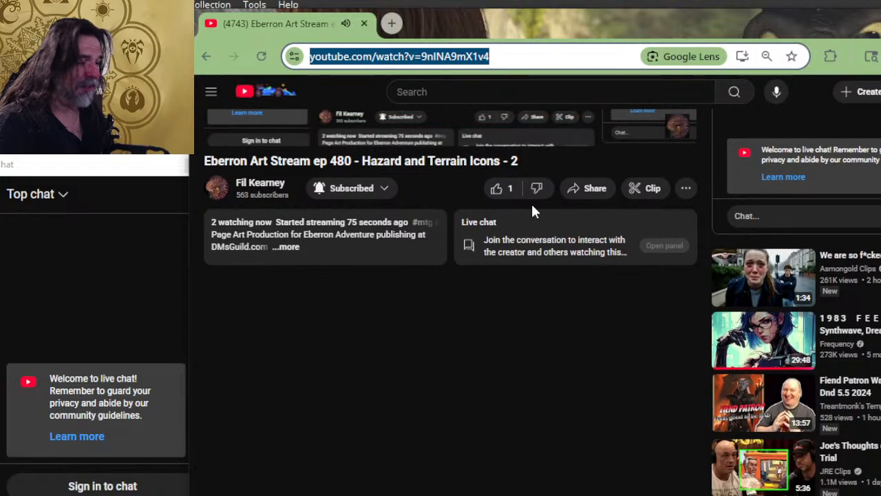
pyautogui.click(507, 190)
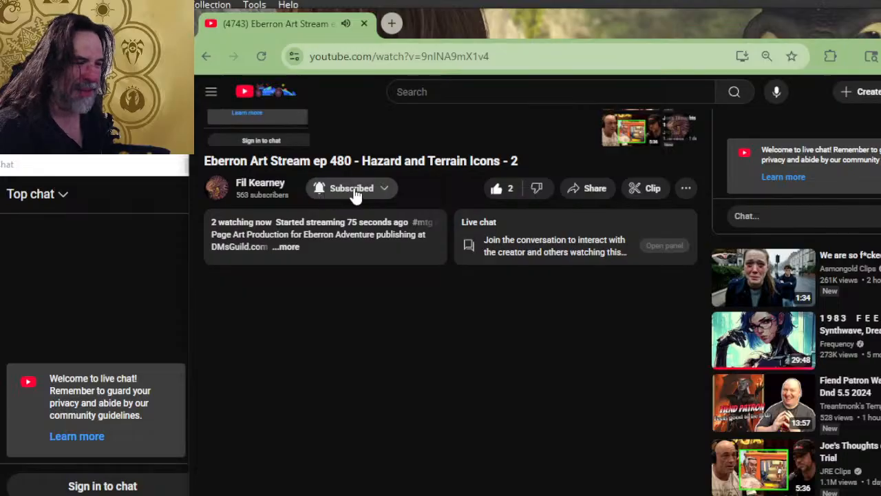
# Expand the stream's description, look through its playlist, community and DMsGuild links, and return to Photoshop
pyautogui.click(286, 251)
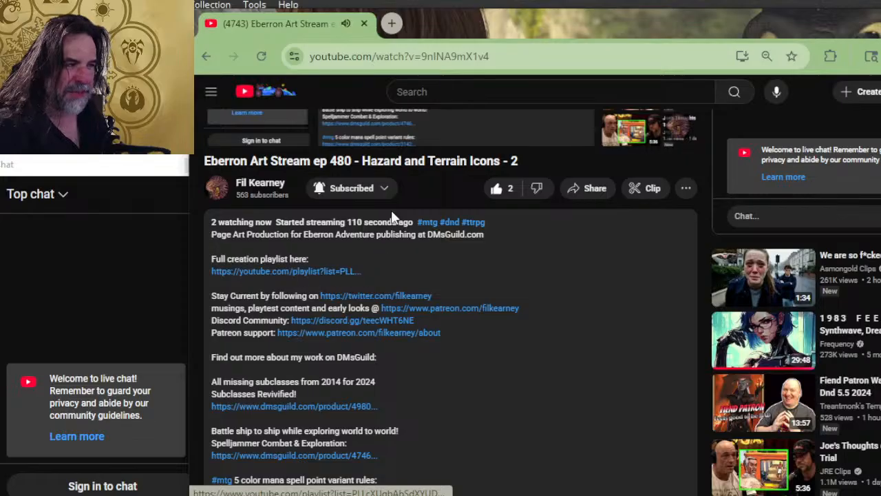
pyautogui.scroll(-5, 554, 277)
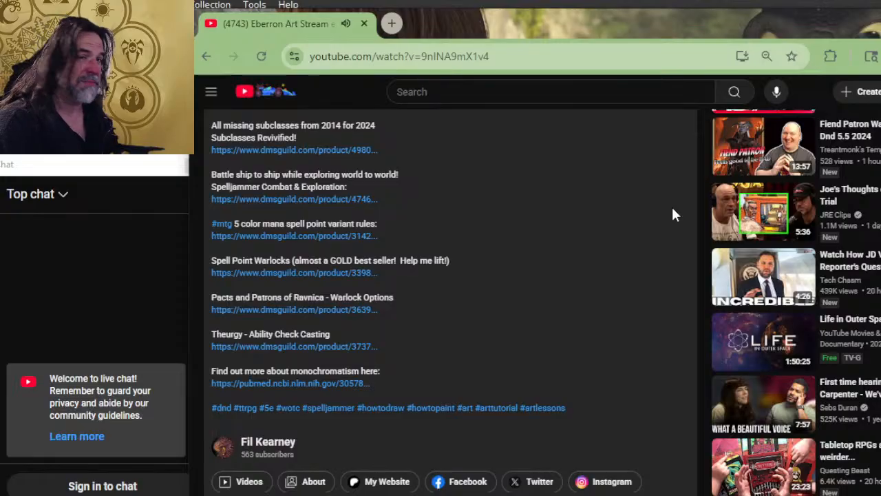
pyautogui.scroll(7, 587, 288)
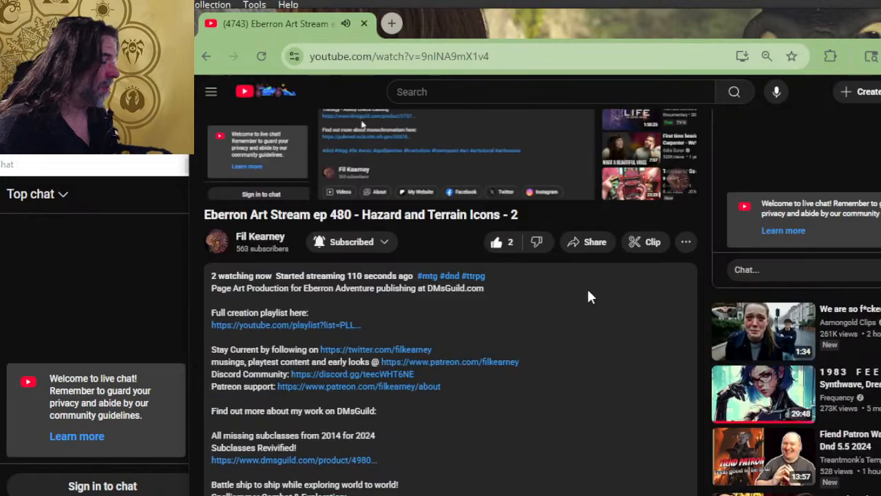
pyautogui.hotkey('alt', 'Tab')
pyautogui.hotkey('alt', 'Tab')
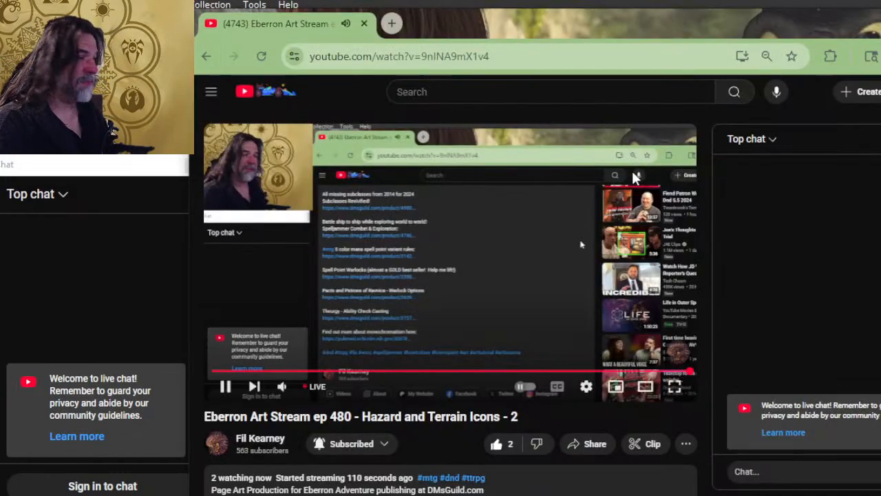
pyautogui.hotkey('alt', 'Tab')
pyautogui.hotkey('alt', 'Tab')
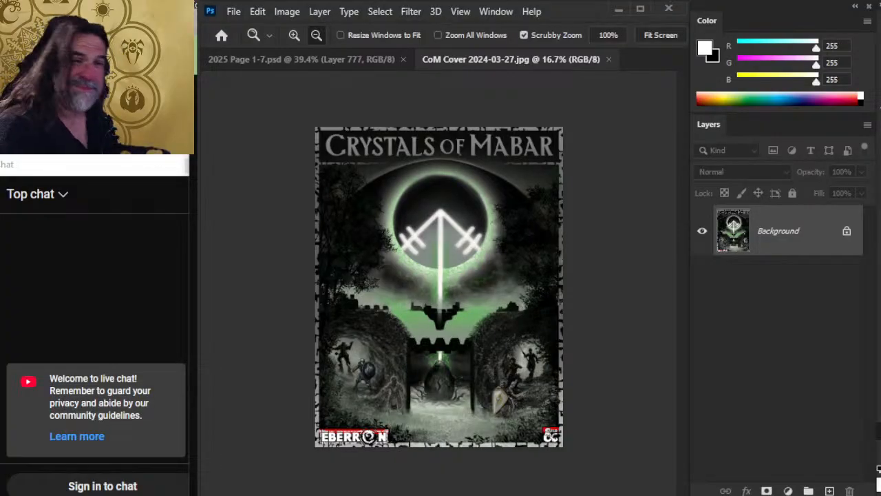
# Review the description links on the YouTube stream page once more and switch back to Photoshop
pyautogui.hotkey('alt', 'Tab')
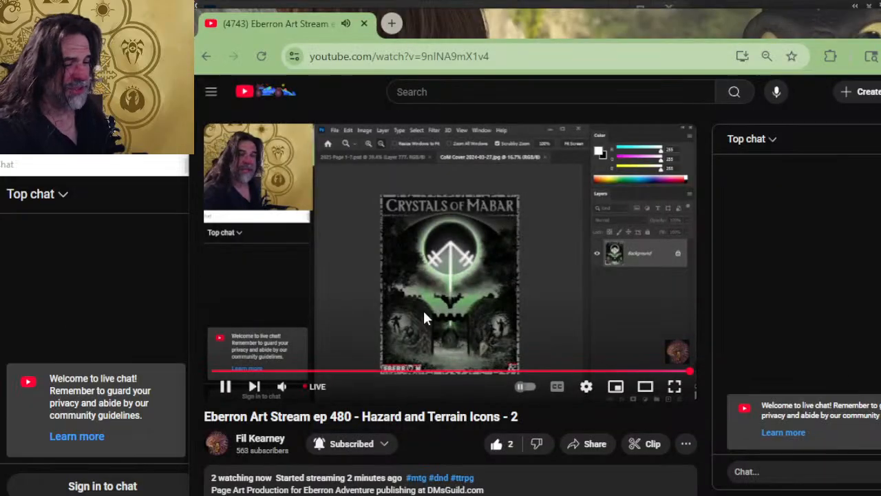
pyautogui.scroll(-10, 439, 291)
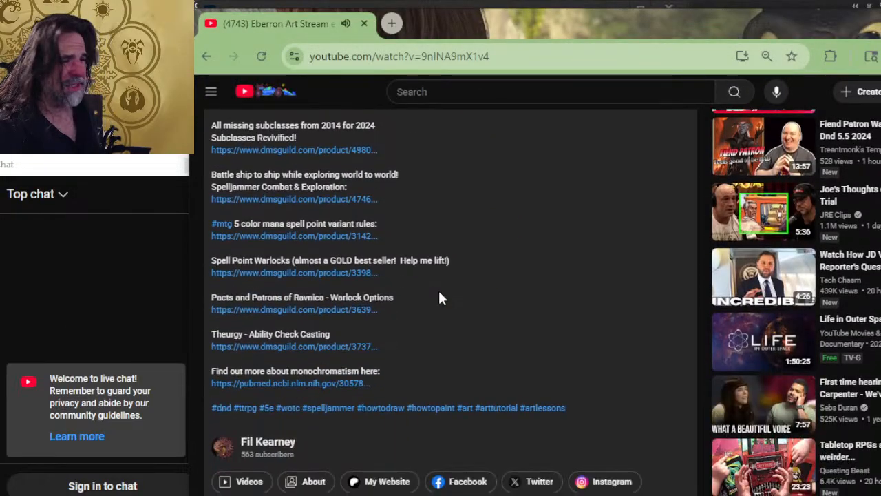
pyautogui.scroll(2, 438, 289)
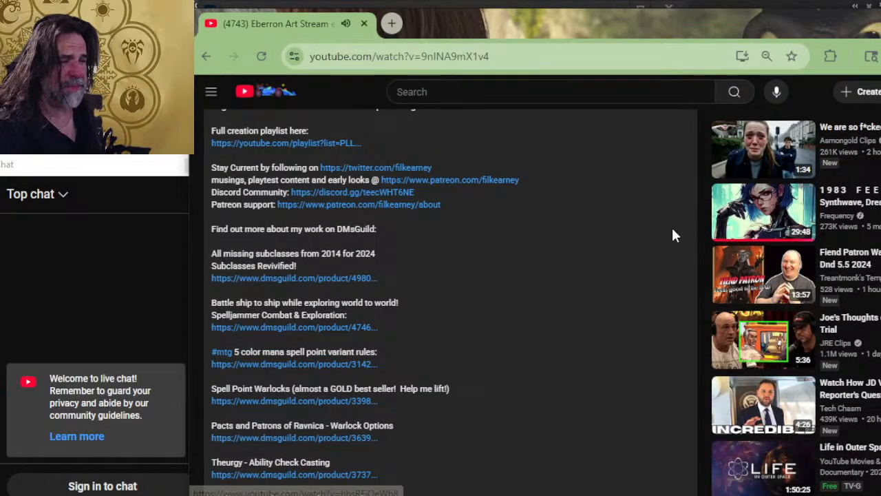
pyautogui.scroll(8, 671, 234)
pyautogui.hotkey('alt', 'Tab')
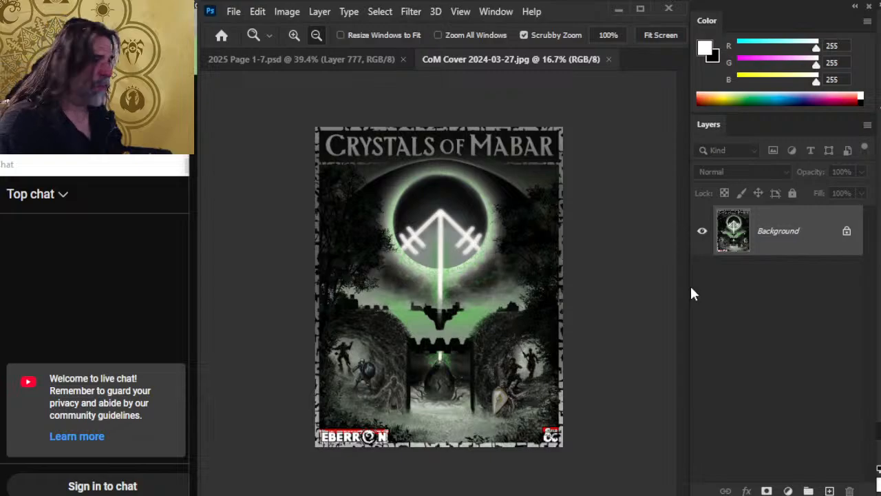
pyautogui.hotkey('alt', 'Tab')
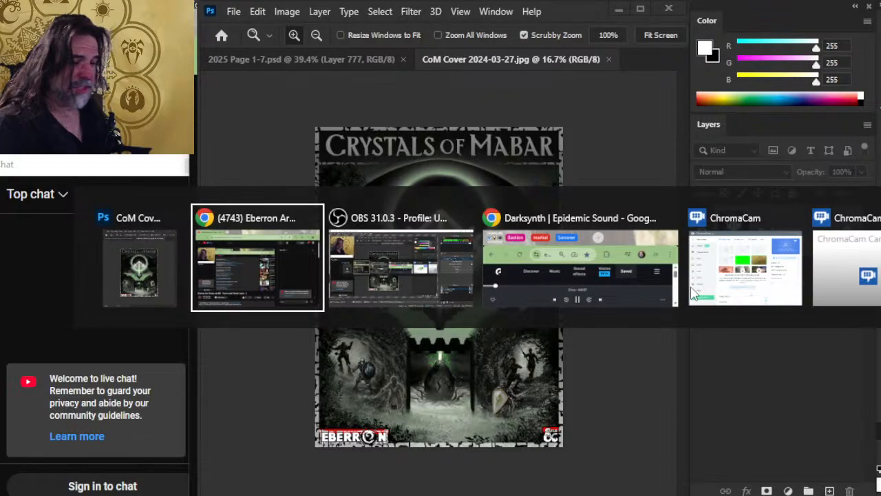
pyautogui.hotkey('alt', 'Tab')
pyautogui.hotkey('alt', 'Tab')
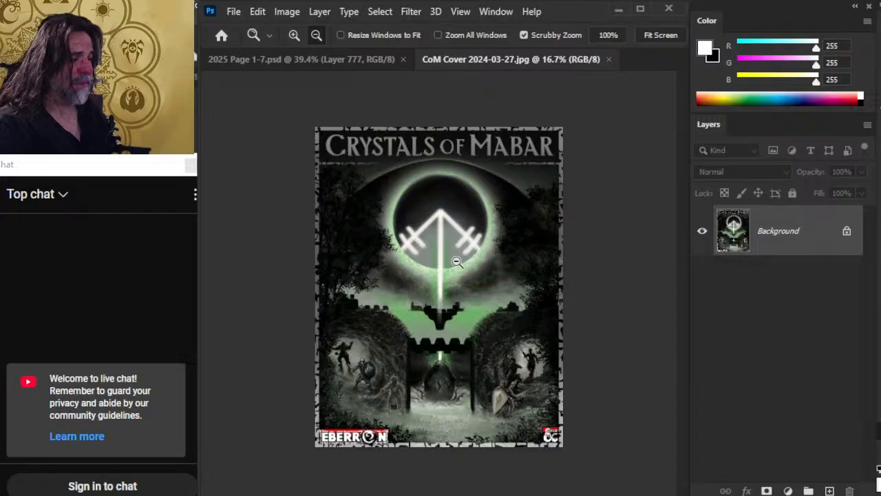
# View the Crystals of Mabar cover at different scales and close CoM Cover 2024-03-27.jpg
pyautogui.moveTo(422, 310)
pyautogui.mouseDown()
pyautogui.moveTo(449, 315)
pyautogui.moveTo(419, 313)
pyautogui.mouseUp()
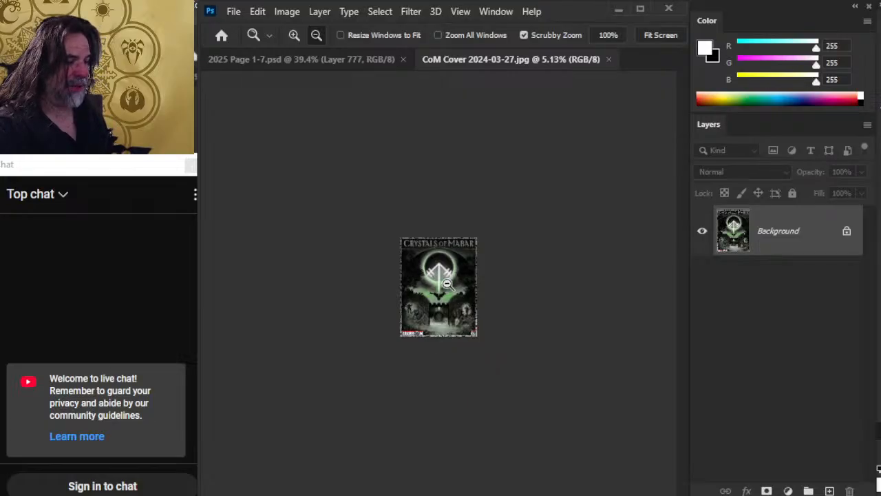
pyautogui.moveTo(442, 287); pyautogui.dragTo(518, 301)
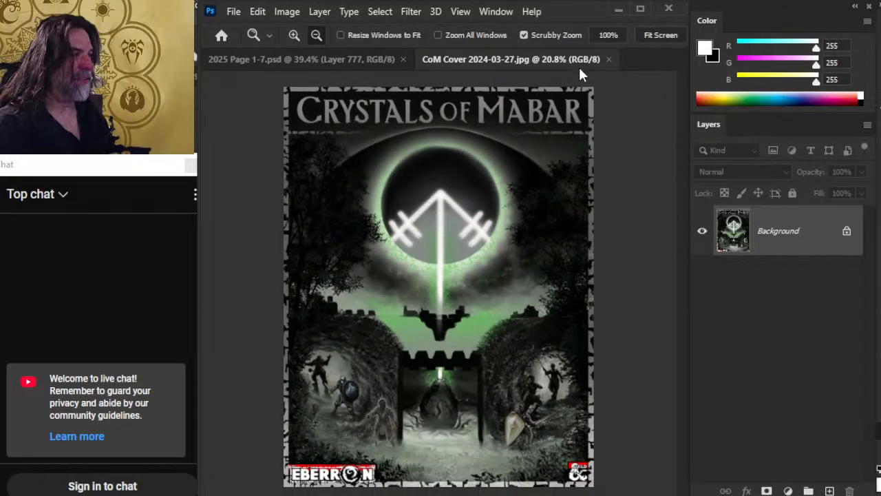
pyautogui.click(610, 59)
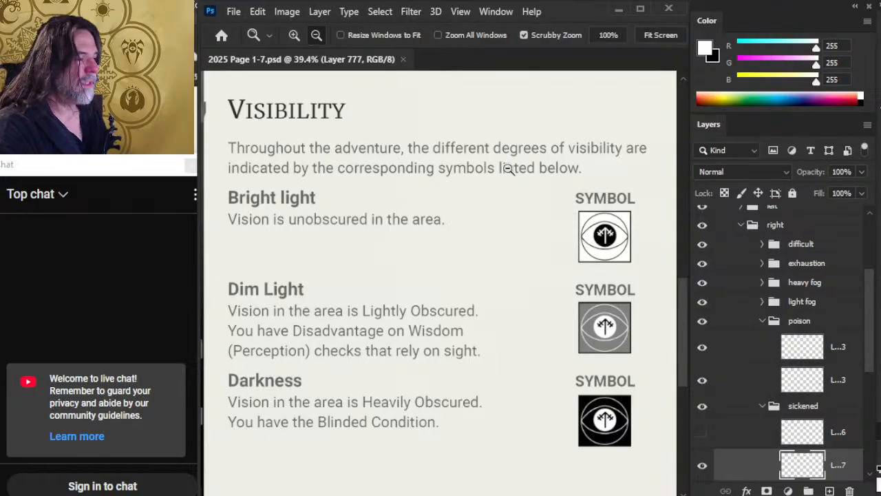
# Examine the whole page spread of 2025 Page 1-7.psd and the Poisoned Condition and Sickened entries with their symbols up close
pyautogui.moveTo(585, 260); pyautogui.dragTo(545, 265)
pyautogui.moveTo(564, 226); pyautogui.dragTo(464, 283)
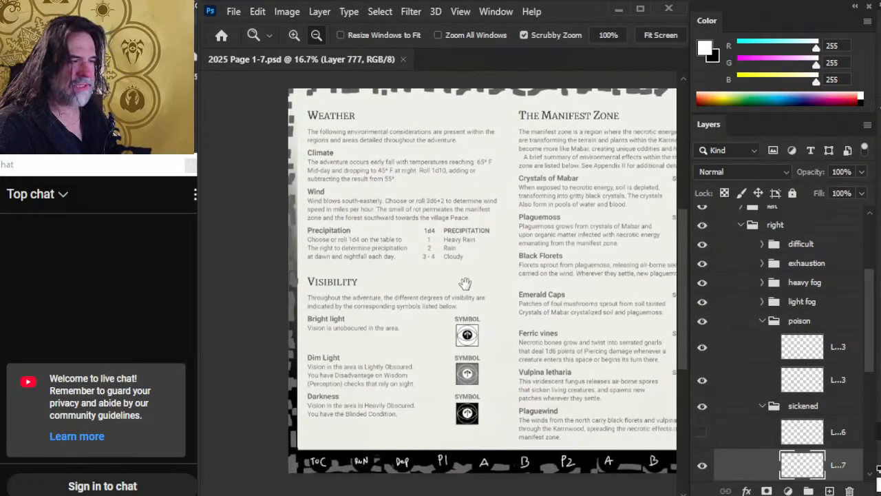
pyautogui.moveTo(589, 304); pyautogui.dragTo(558, 310)
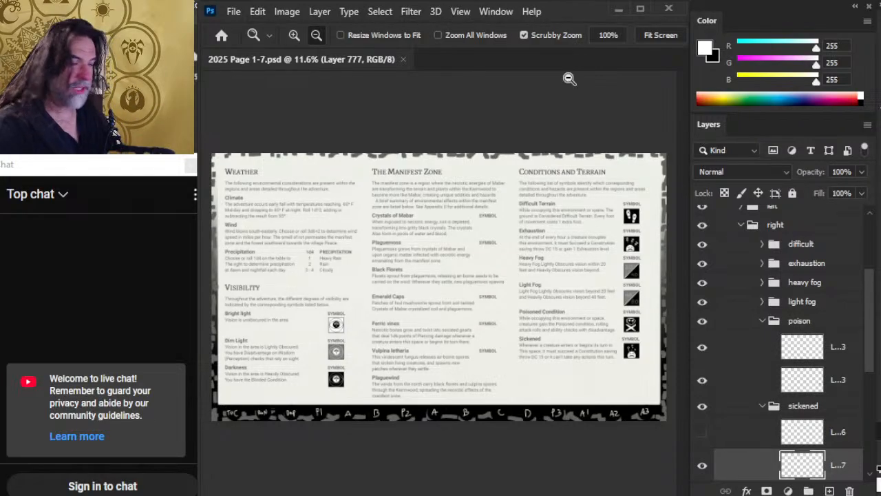
pyautogui.moveTo(471, 268); pyautogui.dragTo(326, 248)
pyautogui.moveTo(525, 284); pyautogui.dragTo(447, 168)
pyautogui.moveTo(438, 135); pyautogui.dragTo(427, 112)
pyautogui.moveTo(428, 309); pyautogui.dragTo(481, 335)
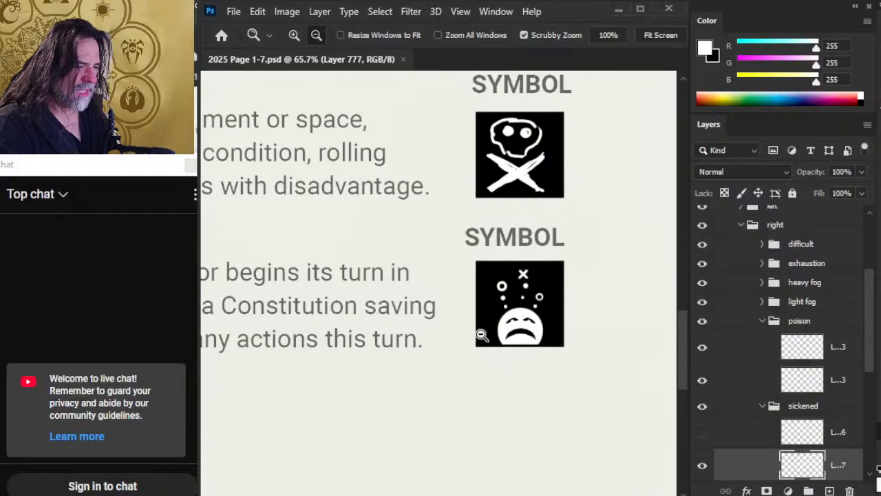
pyautogui.moveTo(521, 190); pyautogui.dragTo(662, 198)
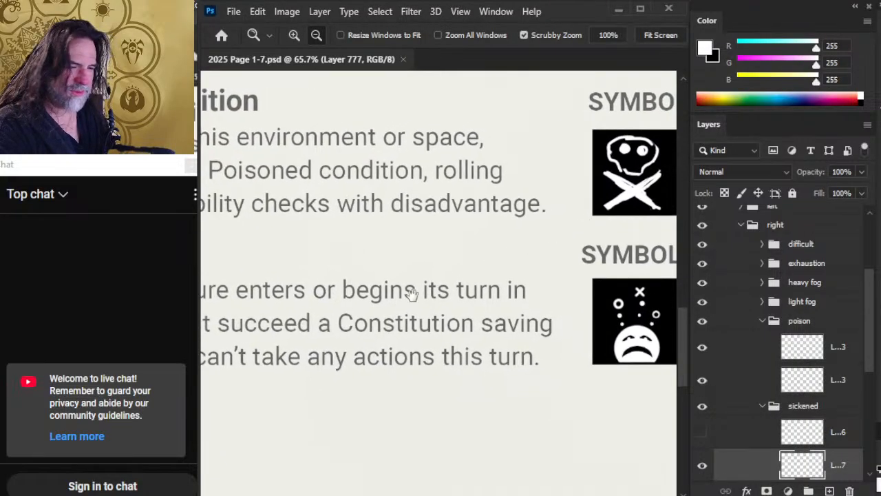
pyautogui.moveTo(409, 295); pyautogui.dragTo(475, 334)
pyautogui.moveTo(537, 338); pyautogui.dragTo(438, 307)
pyautogui.moveTo(358, 307); pyautogui.dragTo(389, 332)
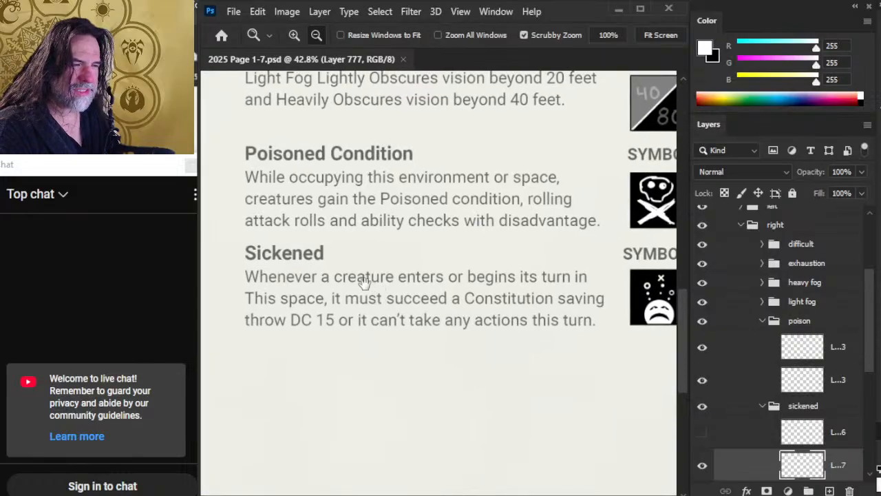
pyautogui.moveTo(575, 337); pyautogui.dragTo(412, 335)
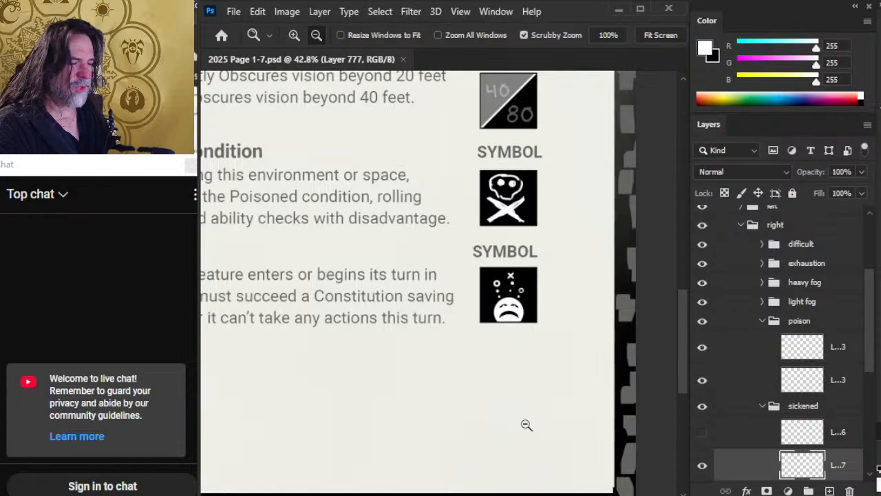
pyautogui.moveTo(373, 338); pyautogui.dragTo(394, 295)
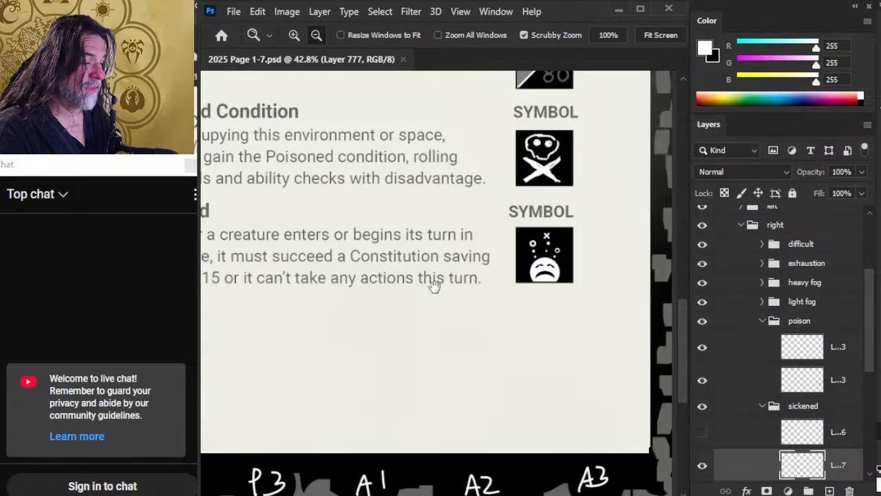
pyautogui.moveTo(433, 285); pyautogui.dragTo(468, 297)
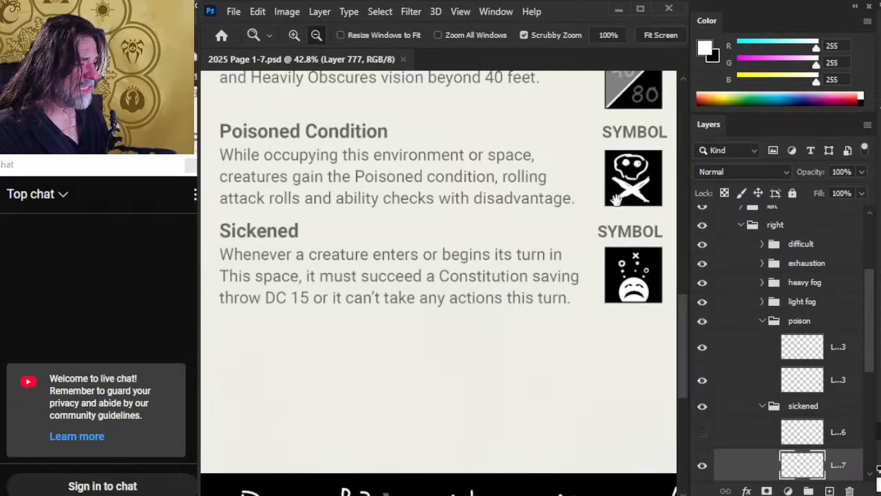
# Compare the icons in the Conditions and Terrain column with the symbol spaces in the neighbouring column
pyautogui.keyDown('alt'); pyautogui.click(631, 236); pyautogui.keyUp('alt')
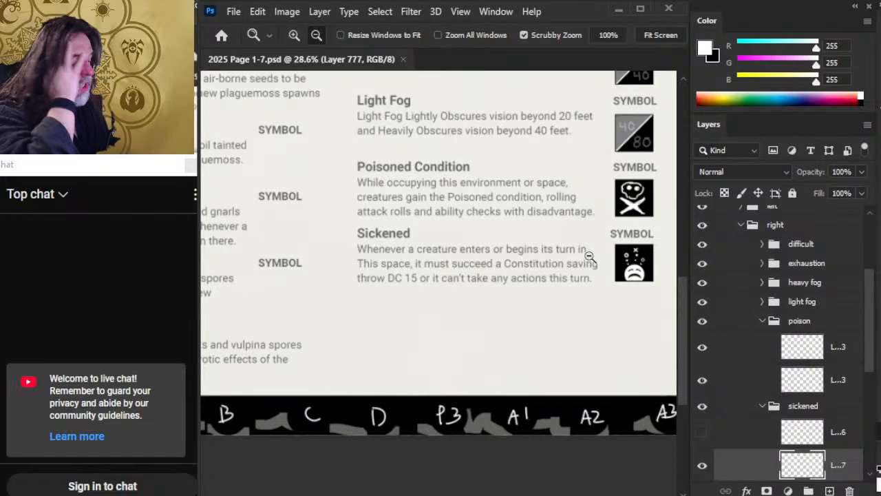
pyautogui.moveTo(601, 245); pyautogui.dragTo(484, 302)
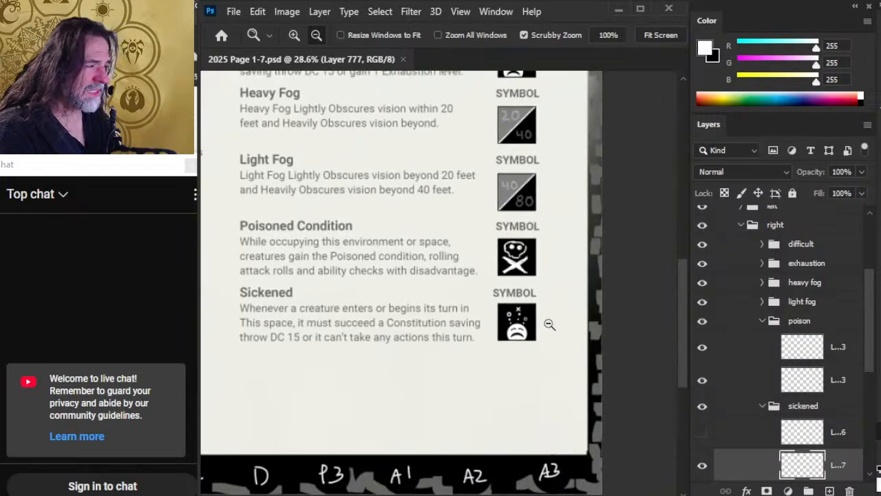
pyautogui.moveTo(505, 161); pyautogui.dragTo(507, 315)
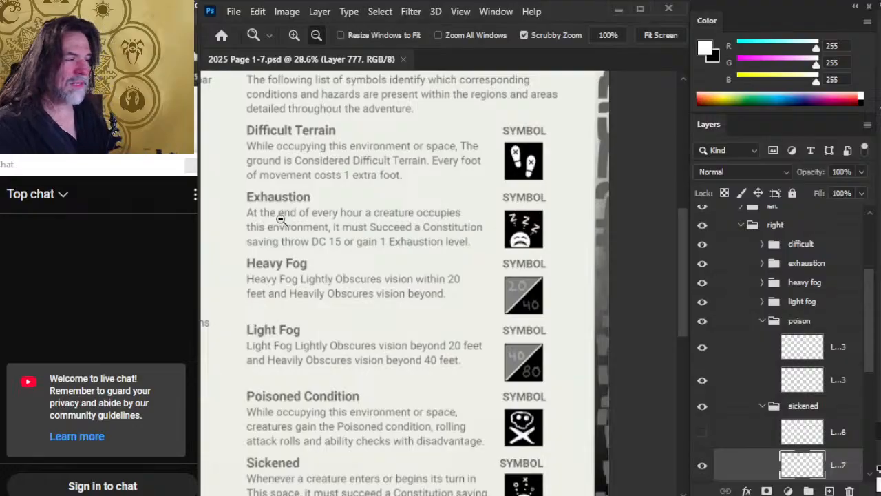
pyautogui.moveTo(382, 351); pyautogui.dragTo(678, 287)
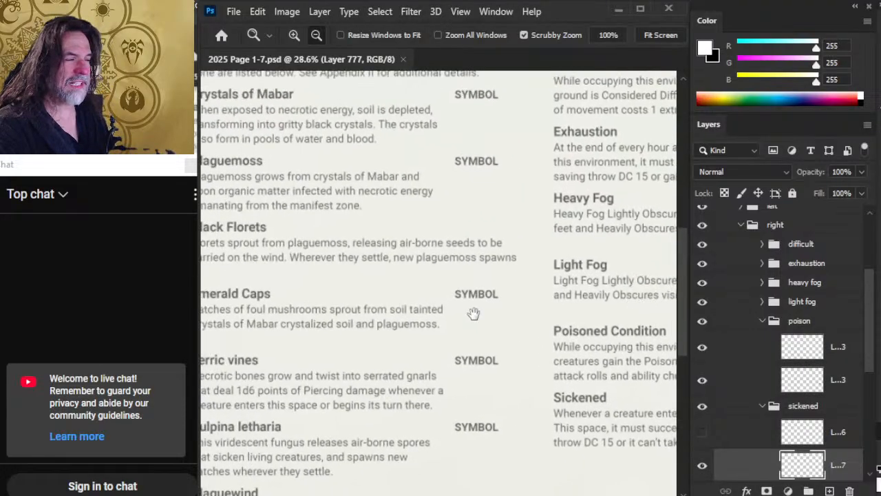
pyautogui.moveTo(365, 322); pyautogui.dragTo(415, 230)
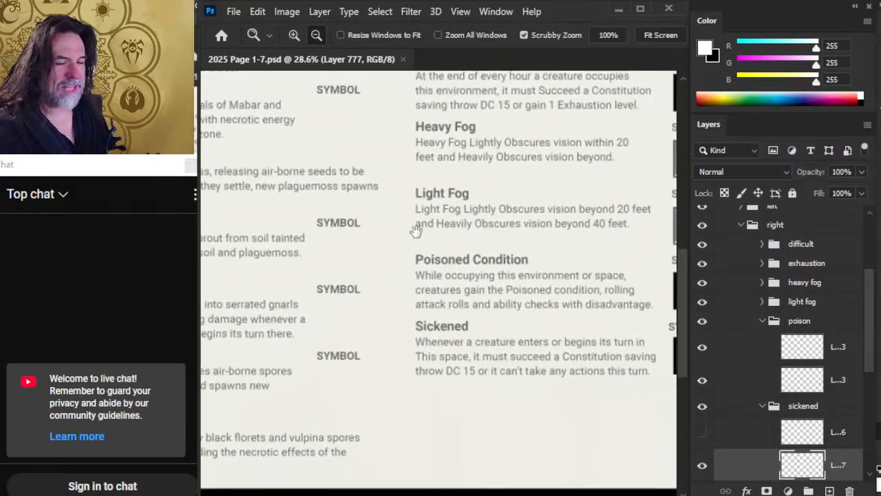
pyautogui.moveTo(513, 252); pyautogui.dragTo(555, 326)
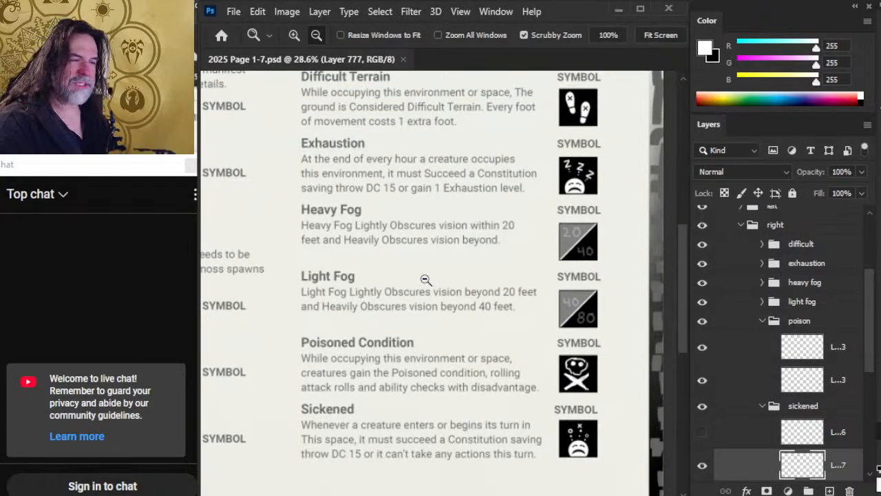
# Read through The Manifest Zone column from Crystals of Mabar to Plaguewind, checking which entries need a symbol
pyautogui.moveTo(426, 280); pyautogui.dragTo(621, 271)
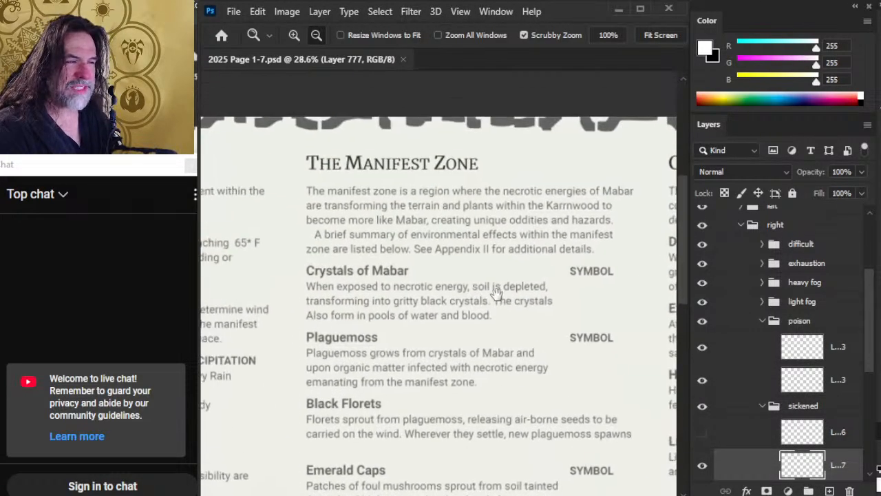
pyautogui.moveTo(496, 292); pyautogui.dragTo(496, 138)
pyautogui.moveTo(517, 289); pyautogui.dragTo(505, 233)
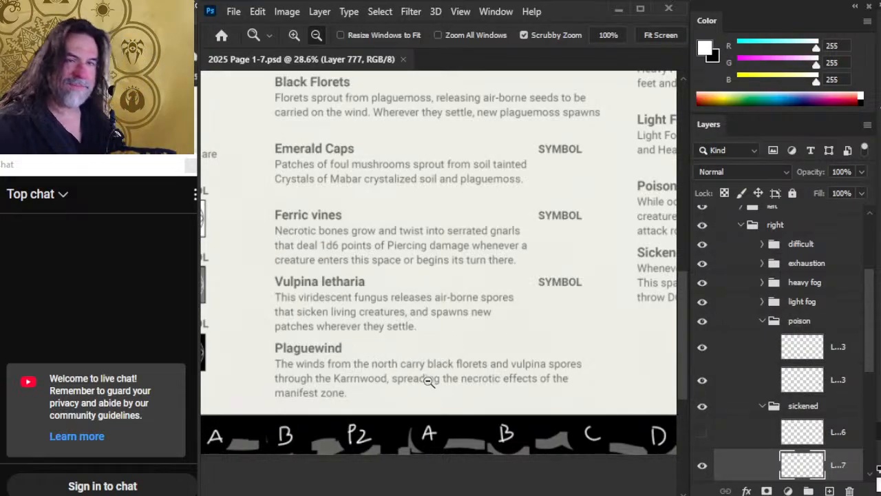
pyautogui.moveTo(504, 201); pyautogui.dragTo(545, 351)
pyautogui.moveTo(572, 211); pyautogui.dragTo(561, 171)
pyautogui.moveTo(651, 305); pyautogui.dragTo(595, 239)
pyautogui.moveTo(444, 282); pyautogui.dragTo(441, 348)
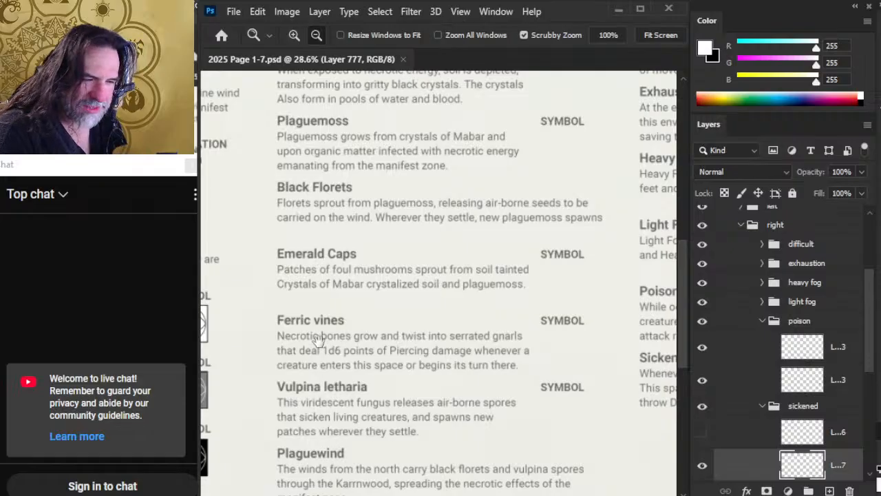
pyautogui.moveTo(381, 371); pyautogui.dragTo(389, 312)
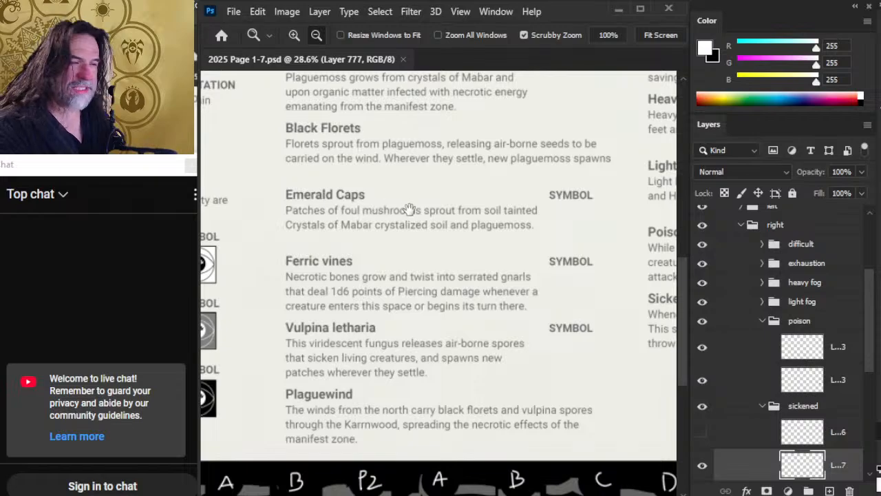
# Compare the Manifest Zone entries that need symbols with the finished icons in the Conditions and Terrain column
pyautogui.scroll(3, 411, 204)
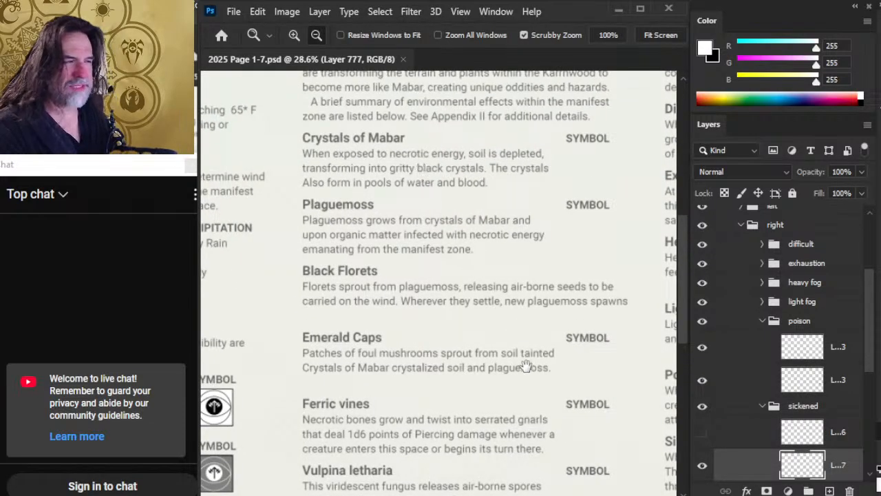
pyautogui.scroll(-2, 517, 366)
pyautogui.scroll(-1, 527, 300)
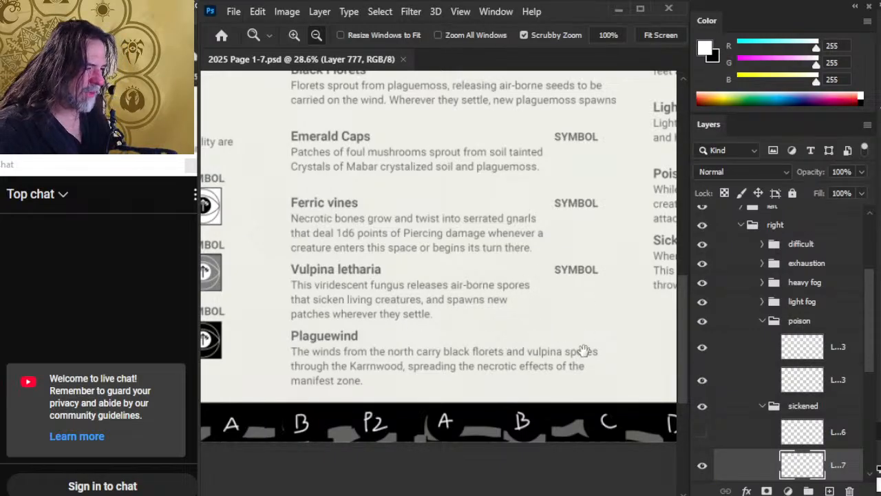
pyautogui.moveTo(594, 322); pyautogui.dragTo(437, 371)
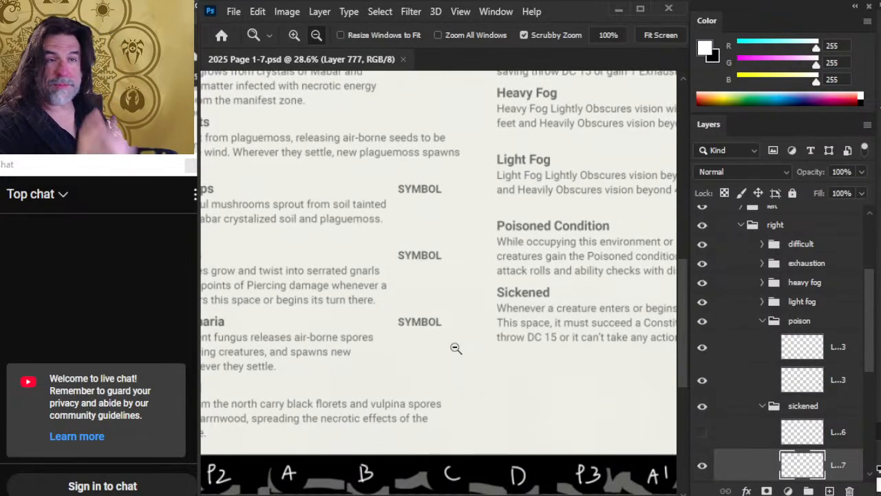
pyautogui.moveTo(545, 311); pyautogui.dragTo(388, 313)
pyautogui.click(561, 319)
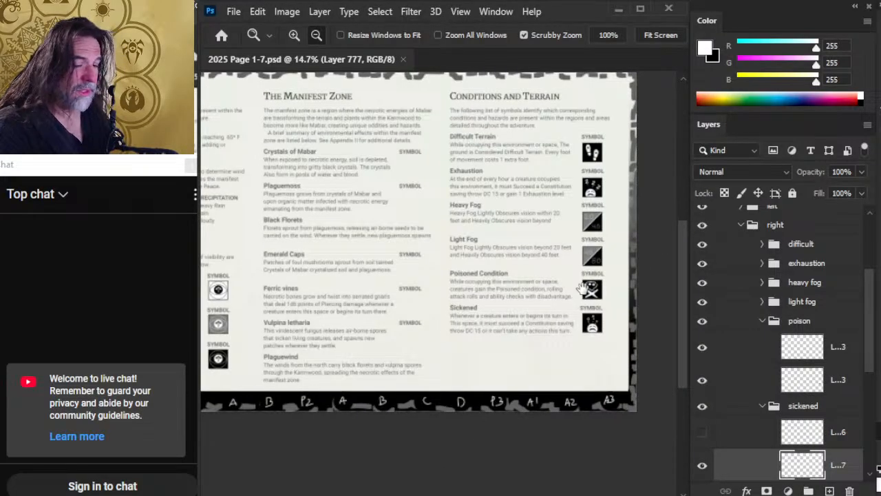
pyautogui.moveTo(582, 290); pyautogui.dragTo(460, 319)
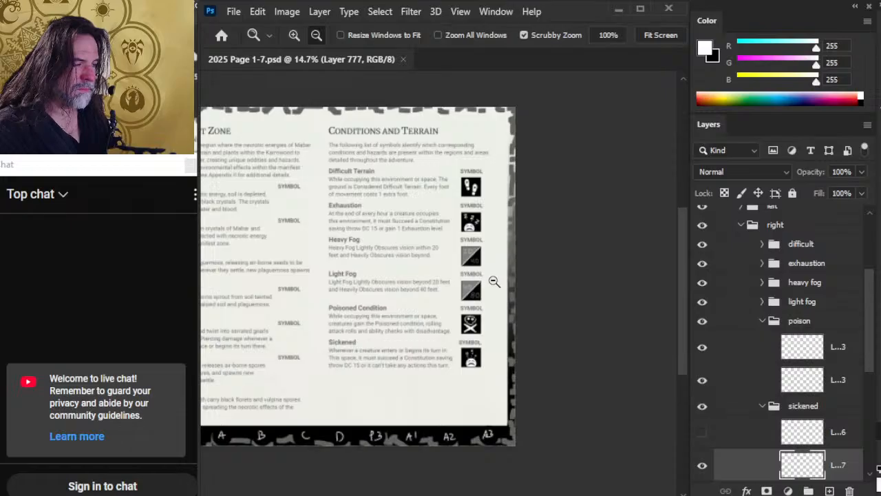
pyautogui.moveTo(487, 347); pyautogui.dragTo(554, 354)
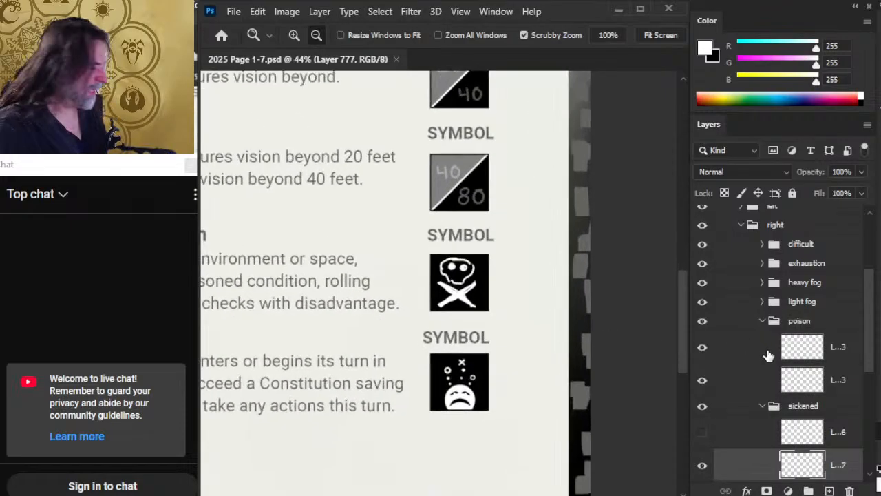
# Identify the icons held by the poison and sickened layer groups by hiding and showing each group
pyautogui.click(701, 322)
pyautogui.click(701, 322)
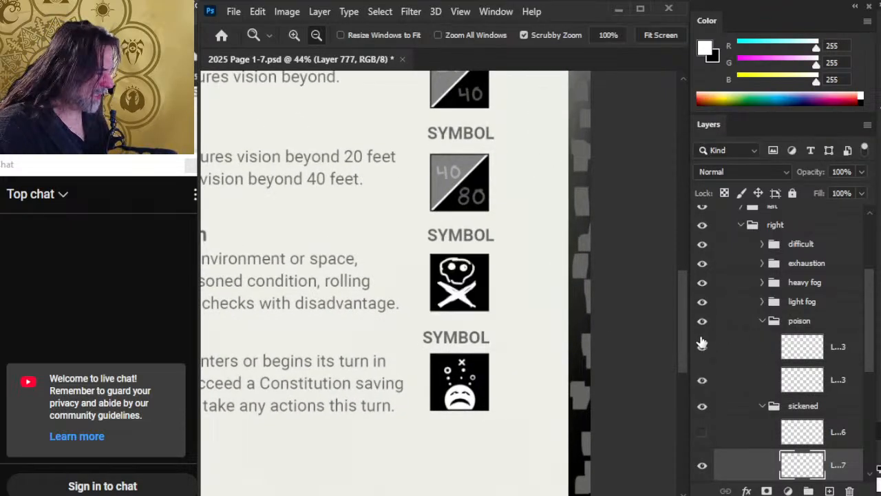
pyautogui.click(702, 409)
pyautogui.click(702, 408)
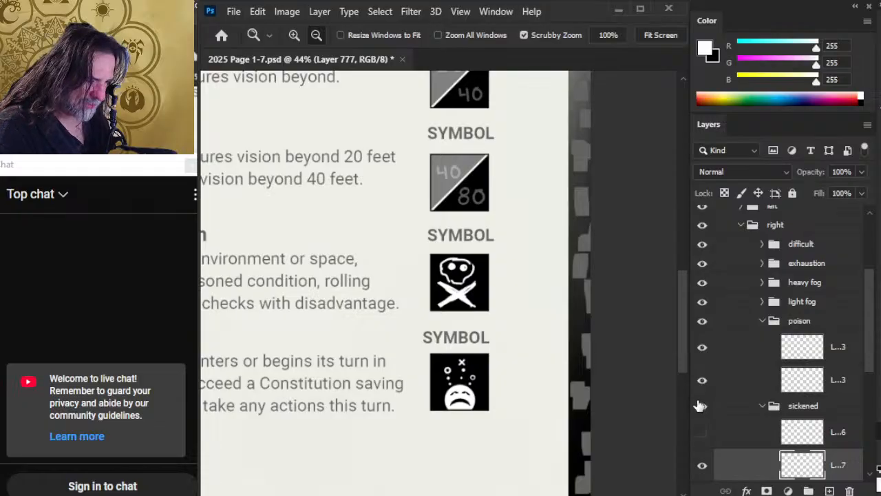
# Handwrite "condition" in black with the Brush after the Sickened heading
pyautogui.moveTo(442, 344); pyautogui.dragTo(454, 494)
pyautogui.moveTo(568, 206)
pyautogui.mouseDown()
pyautogui.moveTo(744, 248)
pyautogui.moveTo(529, 226)
pyautogui.moveTo(672, 234)
pyautogui.moveTo(745, 222)
pyautogui.moveTo(759, 373)
pyautogui.moveTo(715, 175)
pyautogui.mouseUp()
pyautogui.moveTo(475, 381)
pyautogui.mouseDown()
pyautogui.moveTo(542, 249)
pyautogui.moveTo(527, 236)
pyautogui.mouseUp()
pyautogui.moveTo(595, 399)
pyautogui.mouseDown()
pyautogui.moveTo(585, 364)
pyautogui.moveTo(558, 392)
pyautogui.moveTo(574, 440)
pyautogui.moveTo(591, 397)
pyautogui.mouseUp()
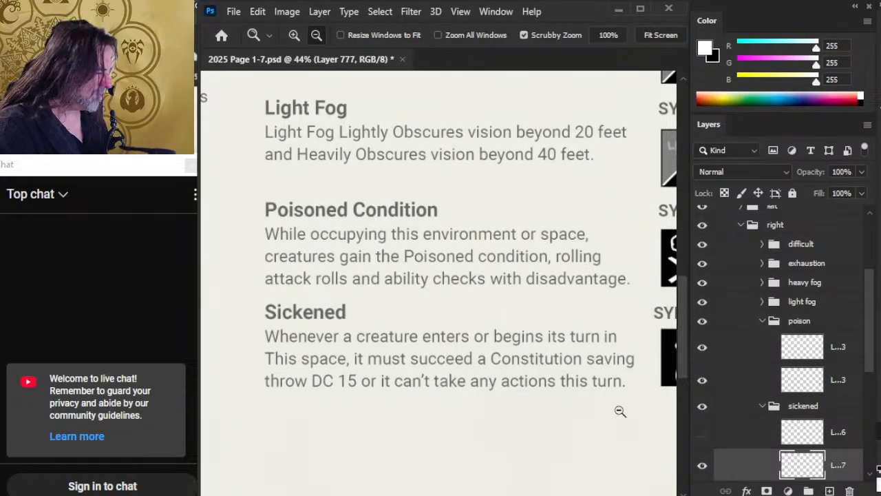
pyautogui.press('b')
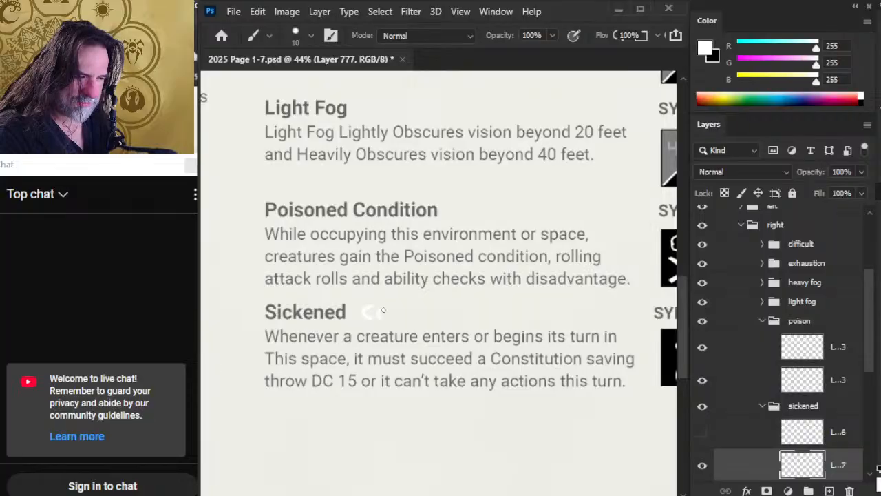
pyautogui.press('x')
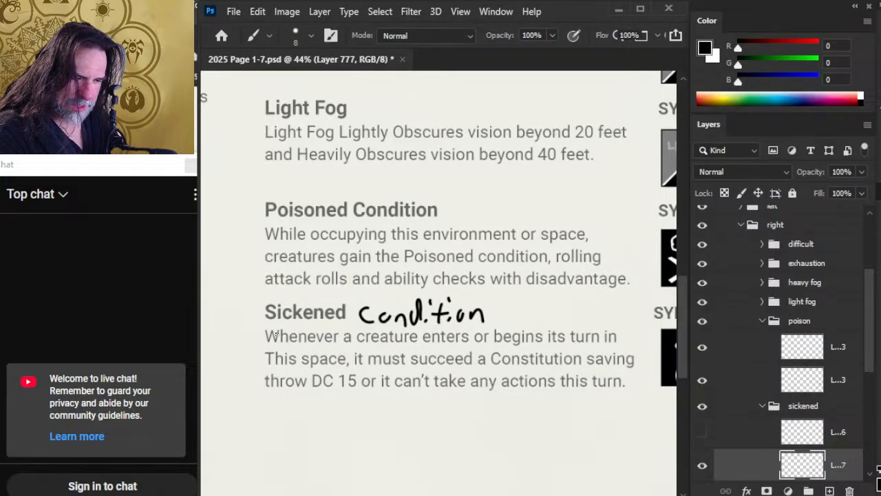
# Strike out "Whenever a", "enters or begins its" and "This space, it" in the Sickened text and add an "s" to "creature"
pyautogui.moveTo(264, 334); pyautogui.dragTo(348, 342)
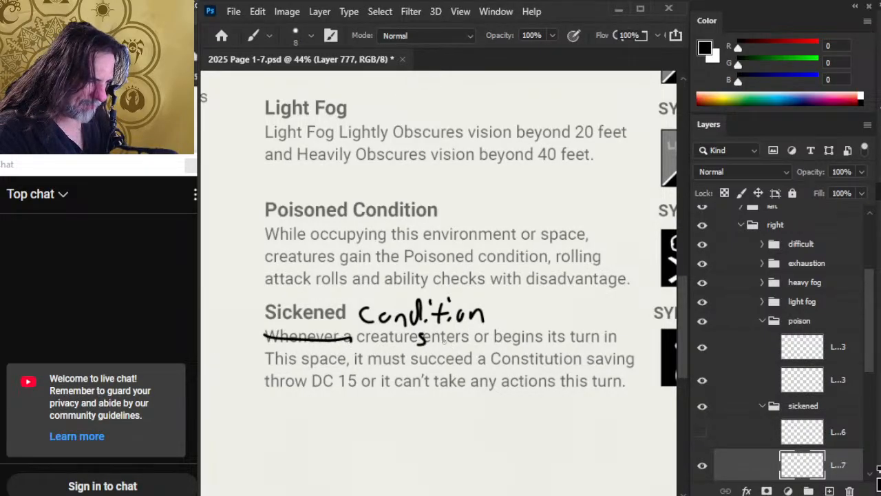
pyautogui.moveTo(432, 338); pyautogui.dragTo(565, 335)
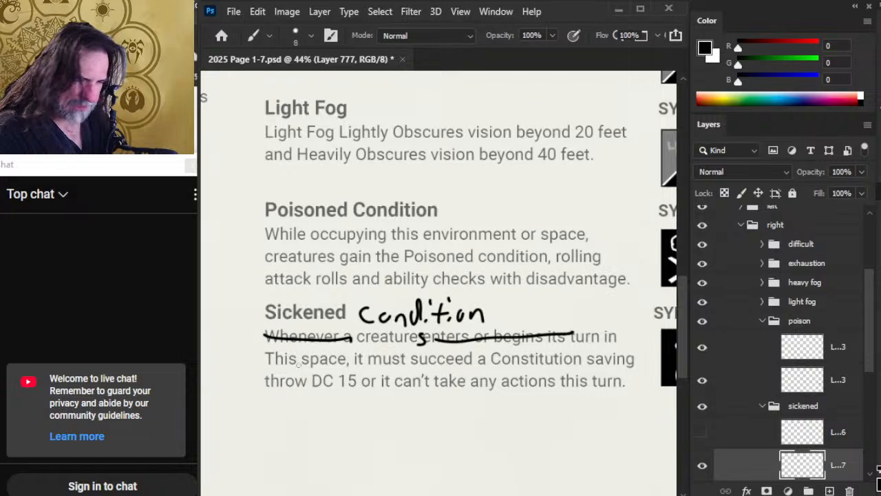
pyautogui.moveTo(267, 358)
pyautogui.mouseDown()
pyautogui.moveTo(350, 360)
pyautogui.moveTo(375, 356)
pyautogui.mouseUp()
pyautogui.press('e')
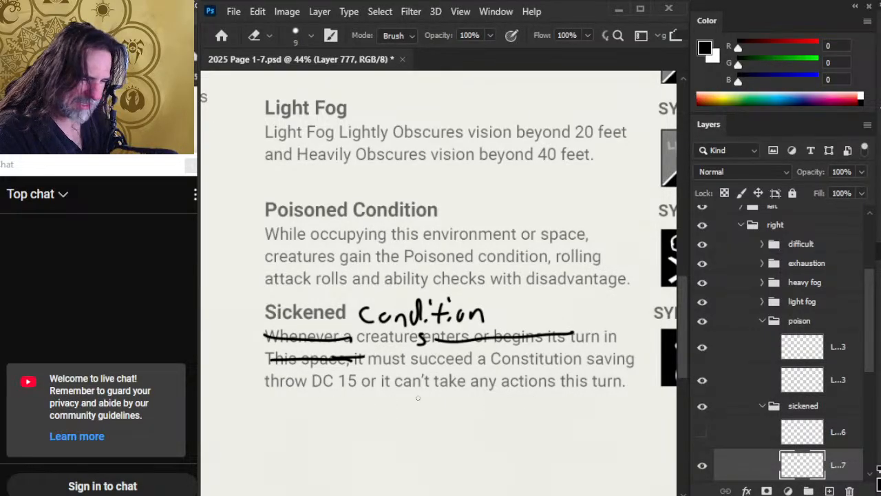
# Collapse the sickened layer group and check its icon and handwritten corrections by hiding and showing the group
pyautogui.moveTo(484, 377); pyautogui.dragTo(416, 294)
pyautogui.moveTo(551, 320); pyautogui.dragTo(502, 322)
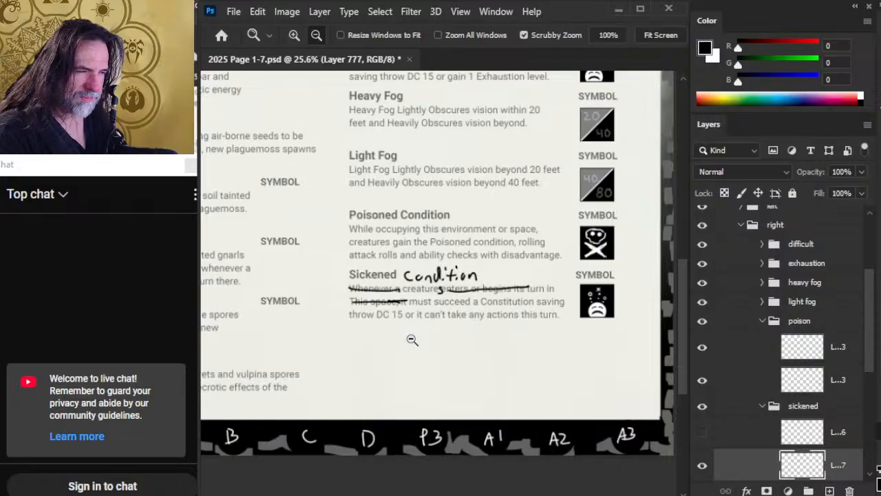
pyautogui.moveTo(402, 237); pyautogui.dragTo(562, 440)
pyautogui.moveTo(368, 286); pyautogui.dragTo(309, 191)
pyautogui.moveTo(516, 385); pyautogui.dragTo(361, 289)
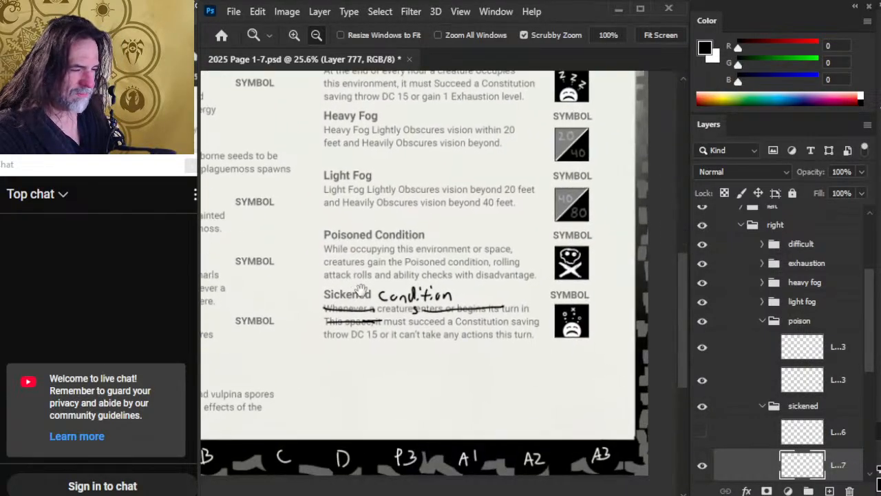
pyautogui.moveTo(448, 216); pyautogui.dragTo(440, 252)
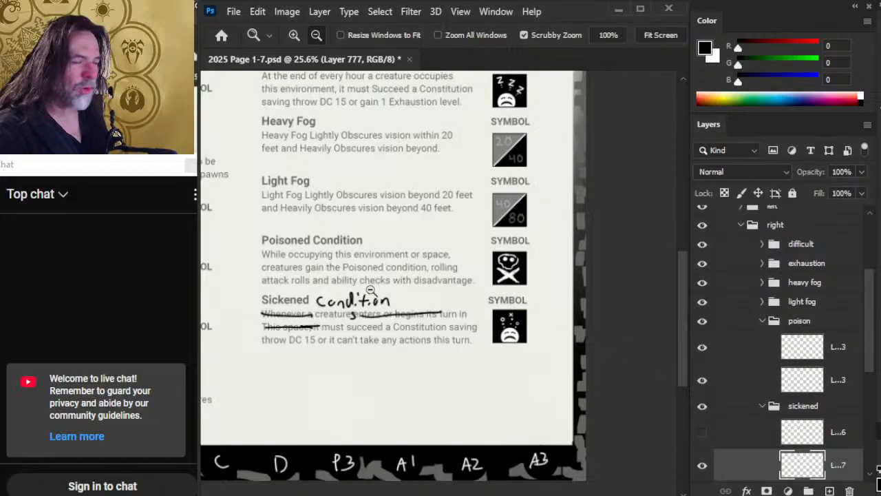
pyautogui.click(761, 406)
pyautogui.click(702, 407)
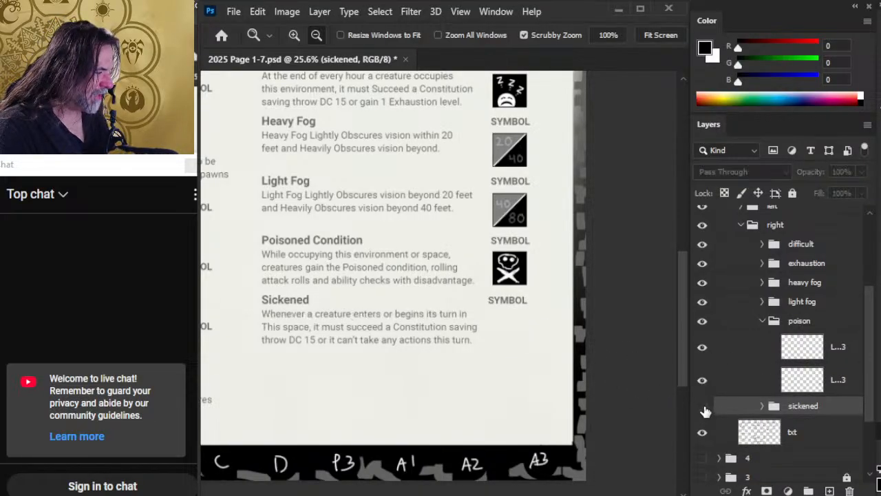
pyautogui.click(702, 408)
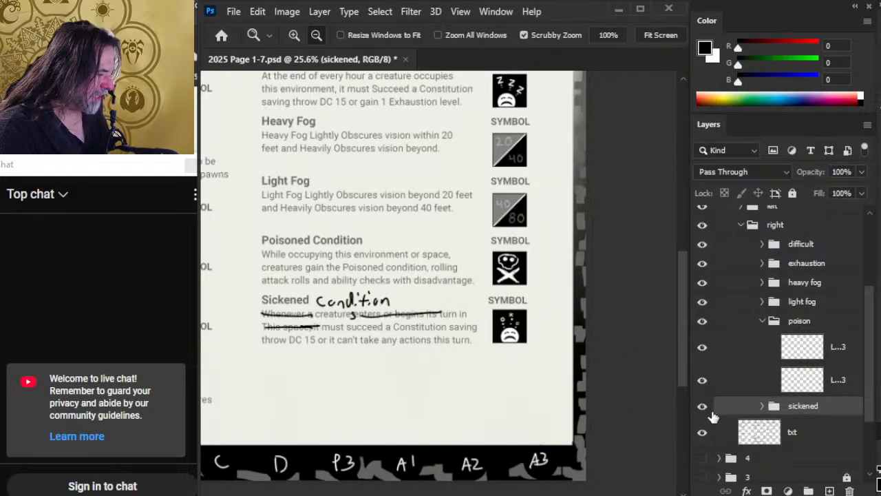
# Lower the skull drawing layer in the poison group to 39% opacity and add a new layer above it
pyautogui.click(702, 347)
pyautogui.click(702, 347)
pyautogui.click(733, 349)
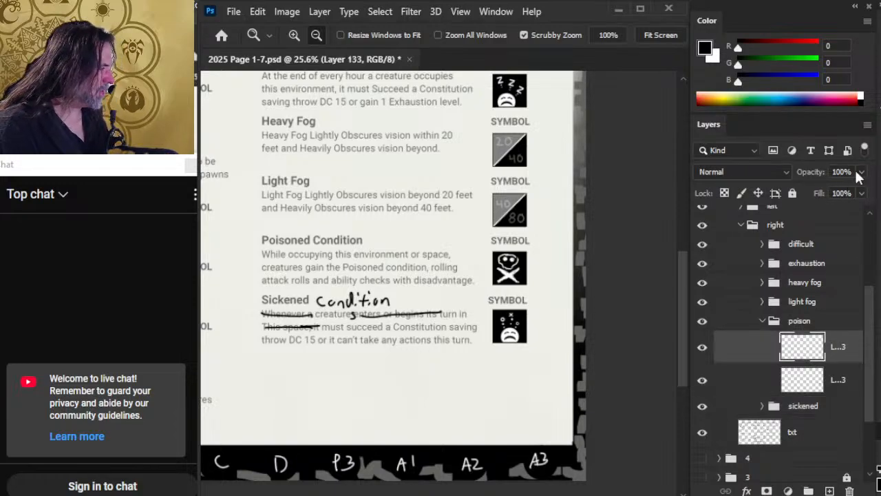
pyautogui.click(860, 172)
pyautogui.moveTo(863, 196); pyautogui.dragTo(826, 201)
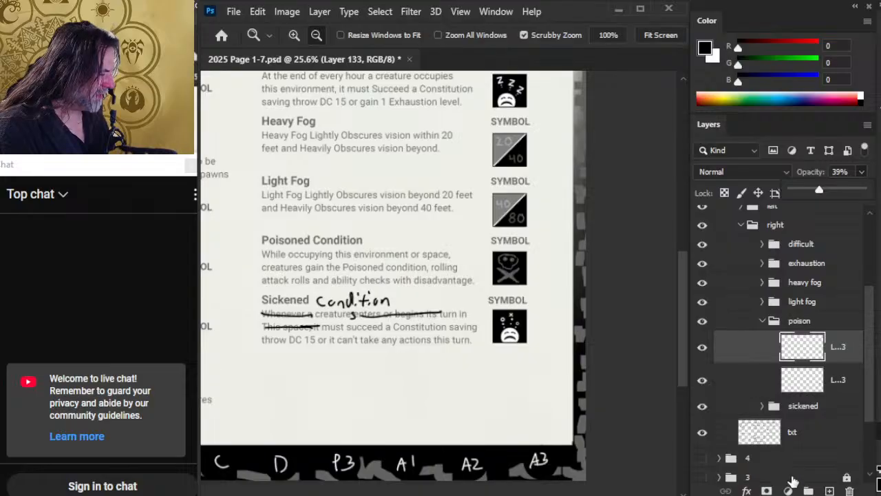
pyautogui.click(833, 490)
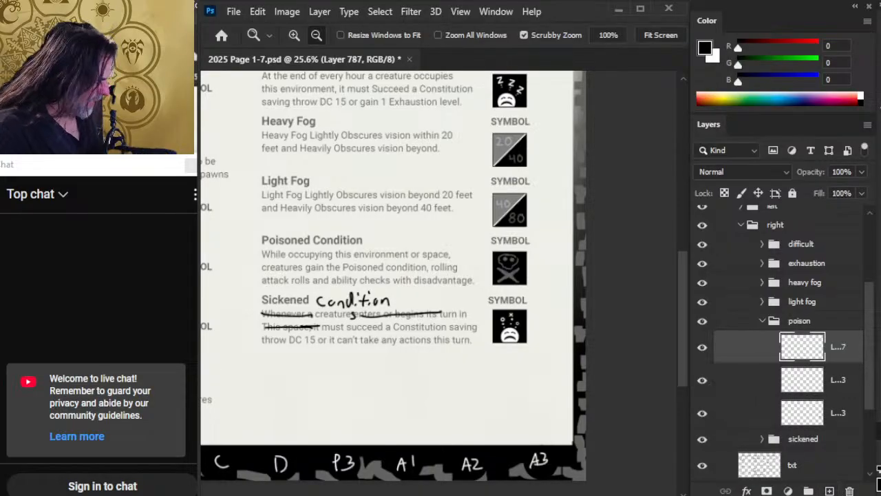
# Switch to Chrome and search Google for "poison warning sign" in a new tab
pyautogui.hotkey('alt', 'Tab')
pyautogui.hotkey('alt', 'Tab')
pyautogui.hotkey('alt', 'Tab')
pyautogui.hotkey('alt', 'Tab')
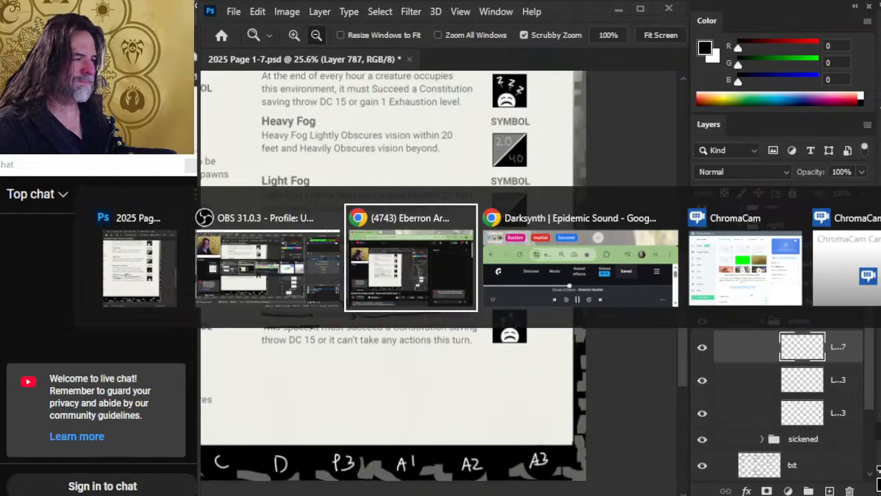
pyautogui.click(393, 22)
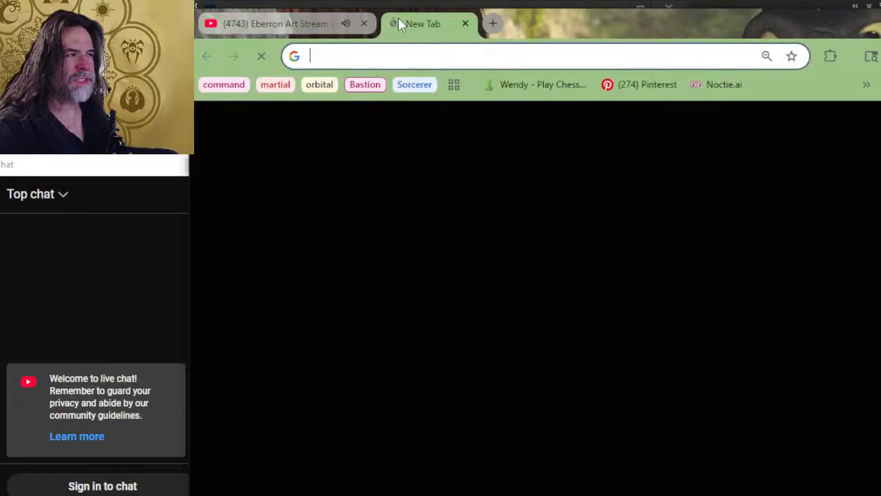
pyautogui.write('pois')
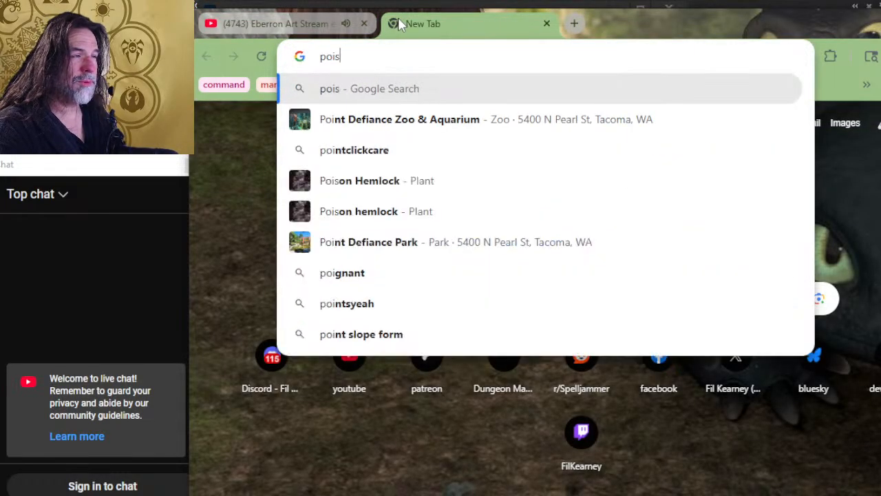
pyautogui.write('on sy')
pyautogui.press('BackSpace')
pyautogui.press('BackSpace')
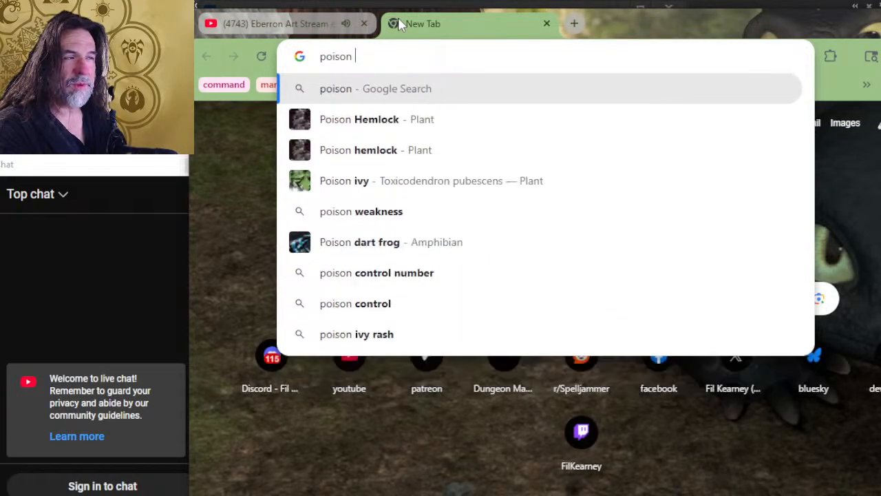
pyautogui.write('warning')
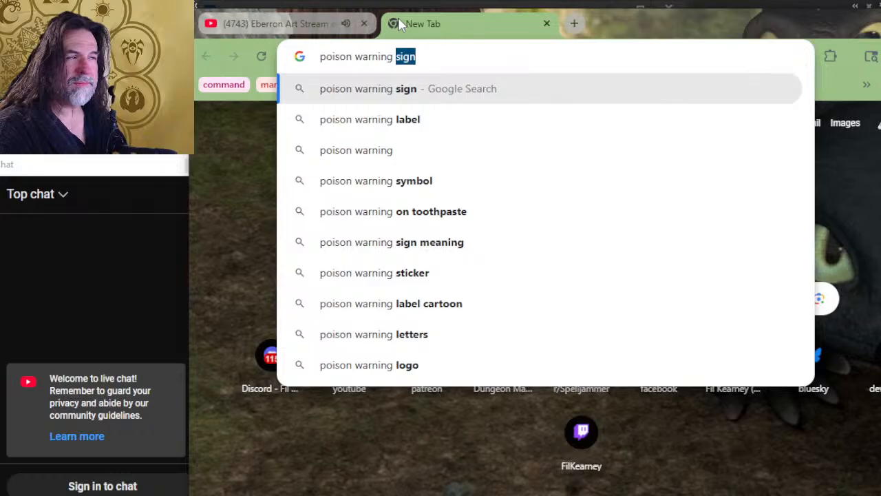
pyautogui.press('Return')
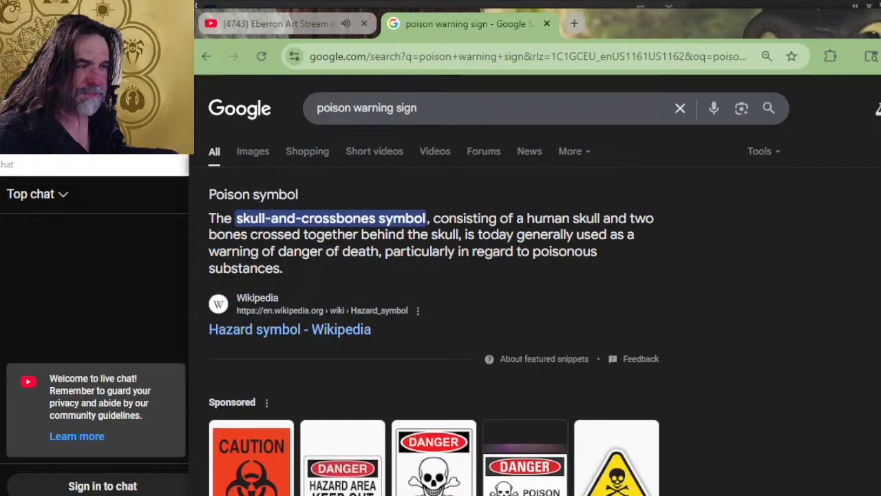
# Browse the image results for skull-and-crossbones references, viewing the Brady Toxic Material warning label up close
pyautogui.click(264, 153)
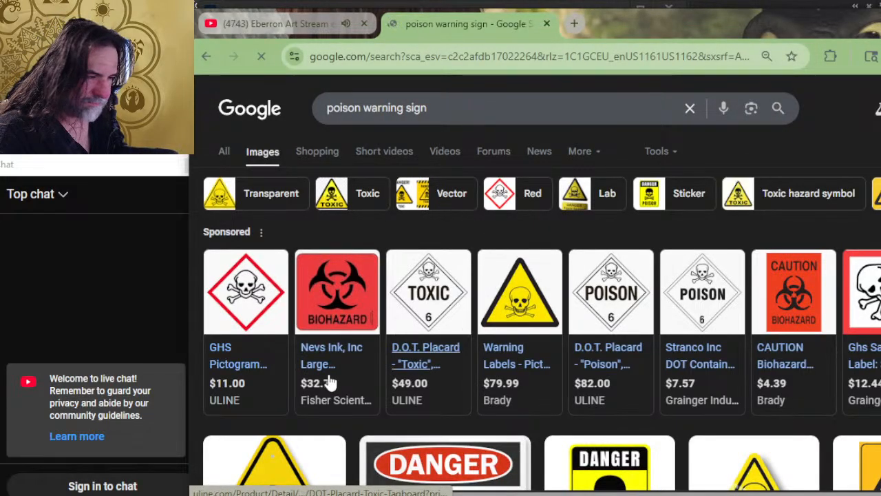
pyautogui.moveTo(291, 338)
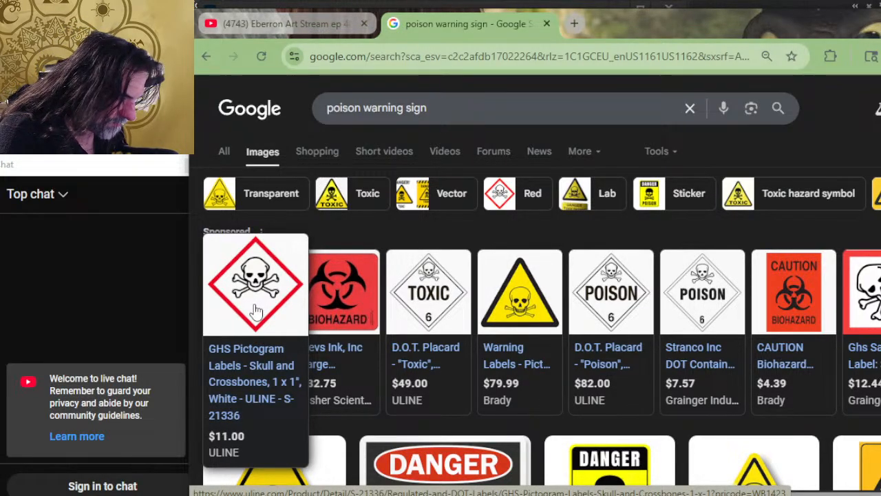
pyautogui.moveTo(534, 305)
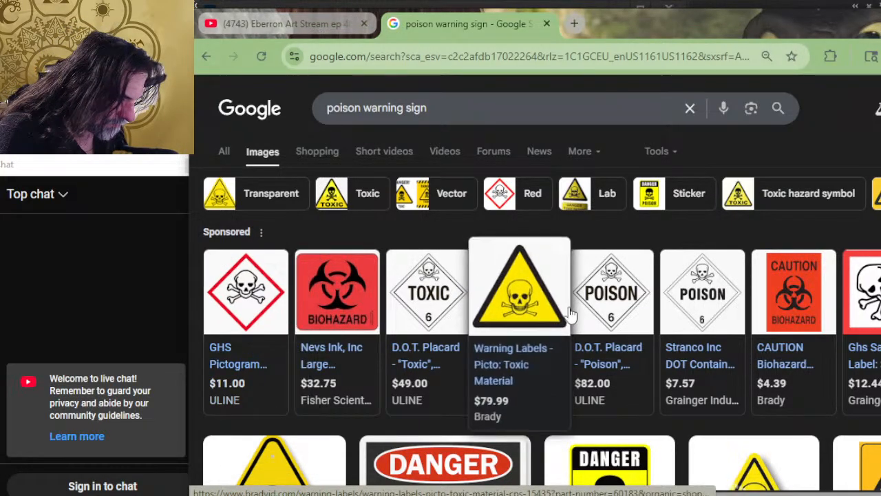
pyautogui.click(531, 307)
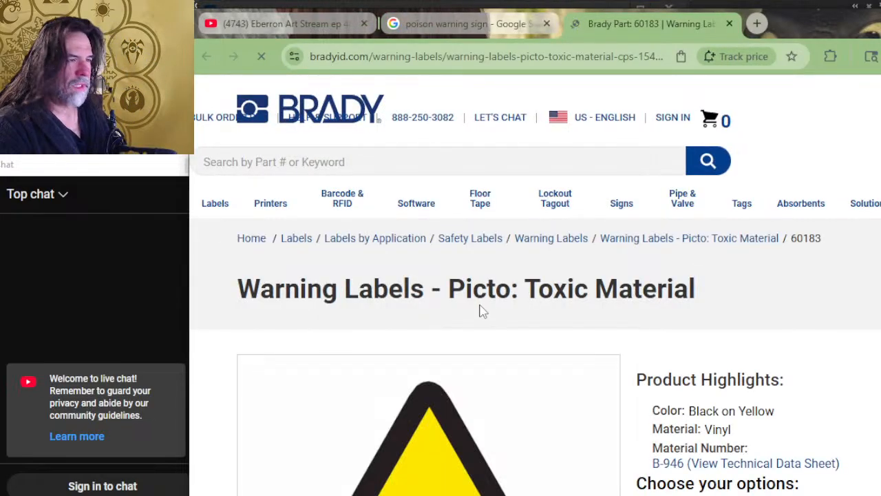
pyautogui.scroll(-5, 582, 227)
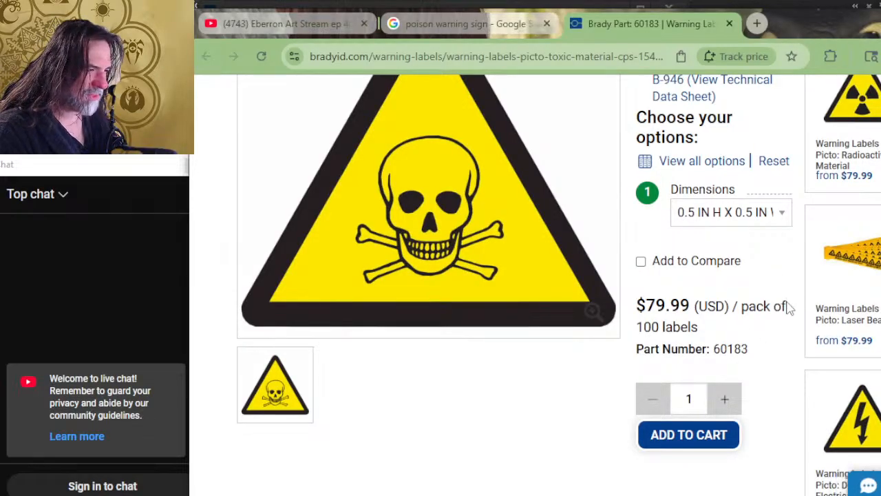
pyautogui.click(729, 25)
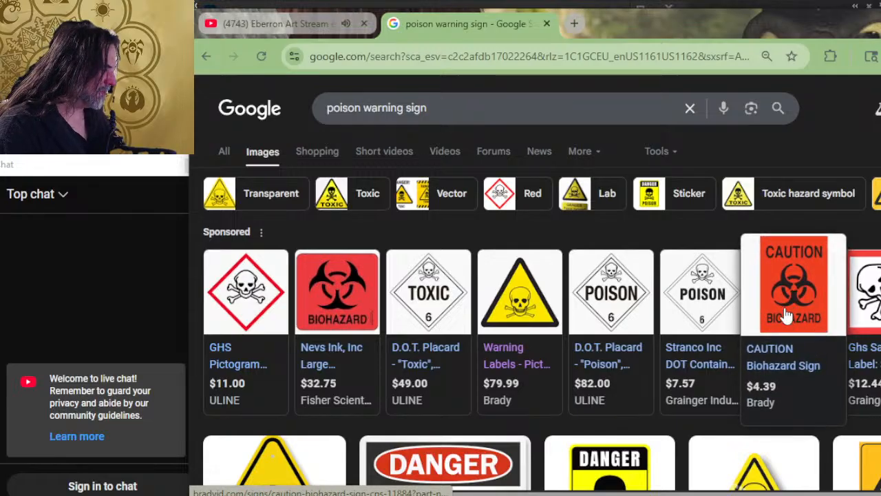
pyautogui.scroll(-4, 712, 177)
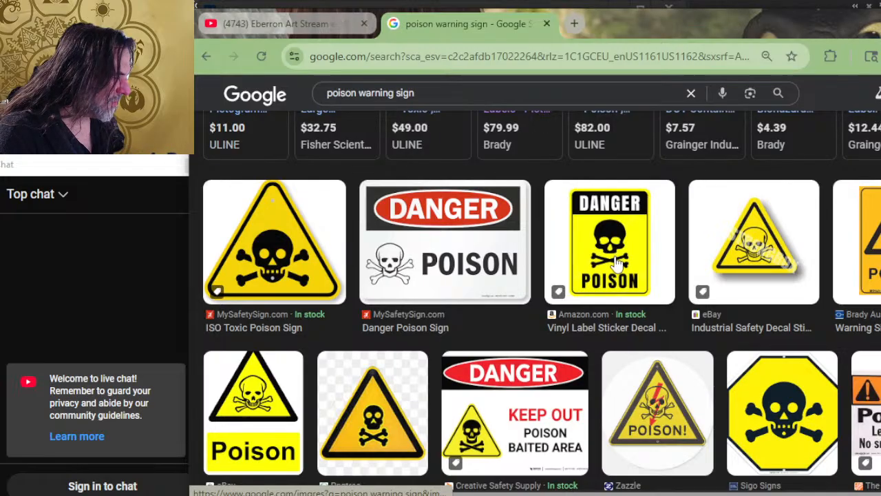
# Open the preview of Amazon's yellow Danger Poison sign and capture the sign image with Snipping Tool
pyautogui.click(646, 268)
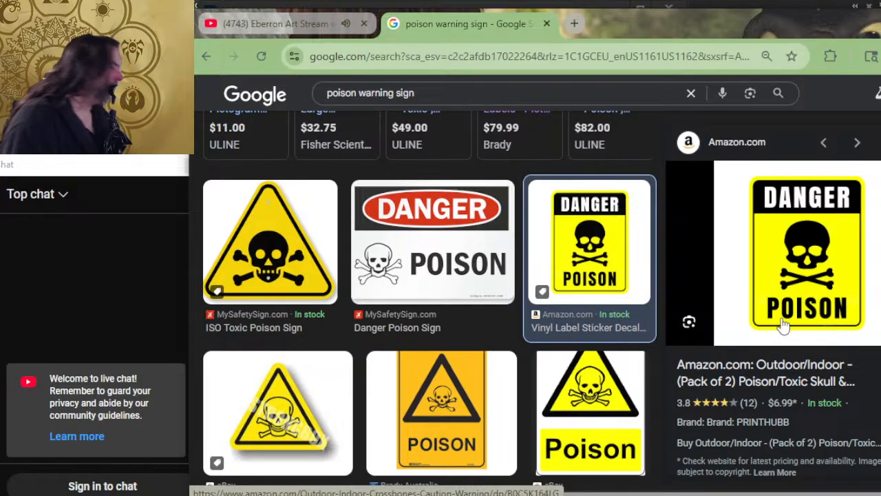
pyautogui.press('super')
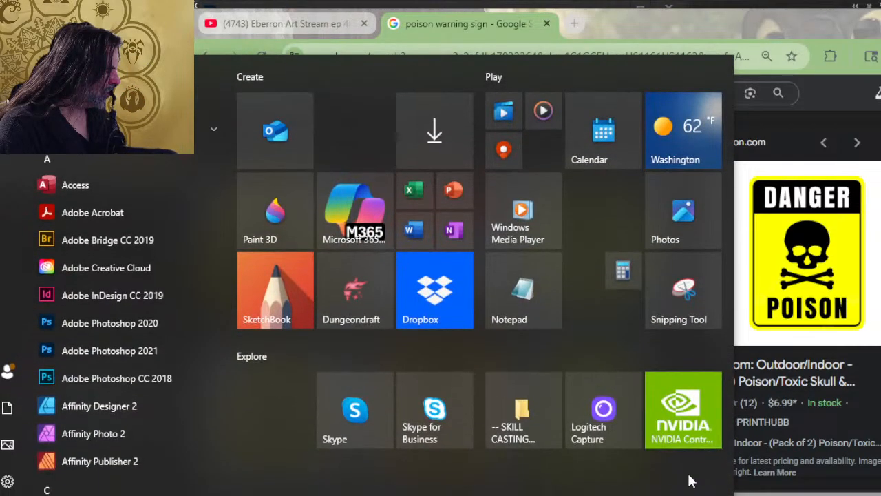
pyautogui.click(692, 286)
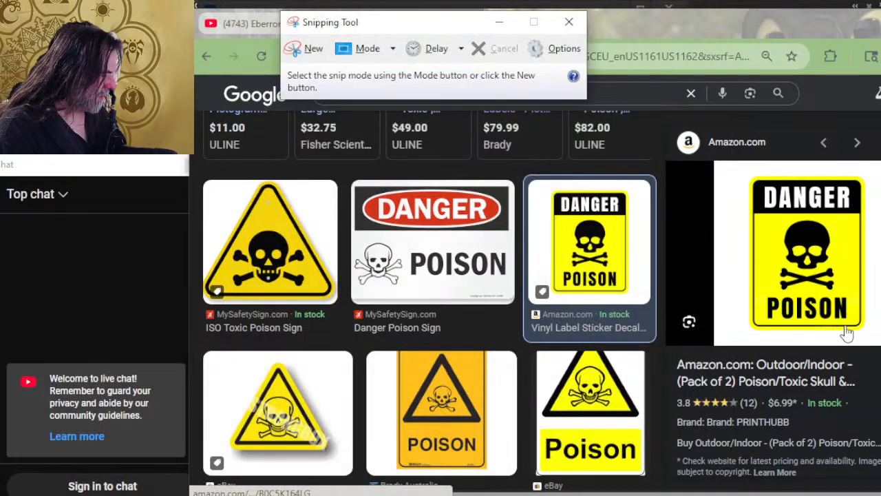
pyautogui.click(308, 48)
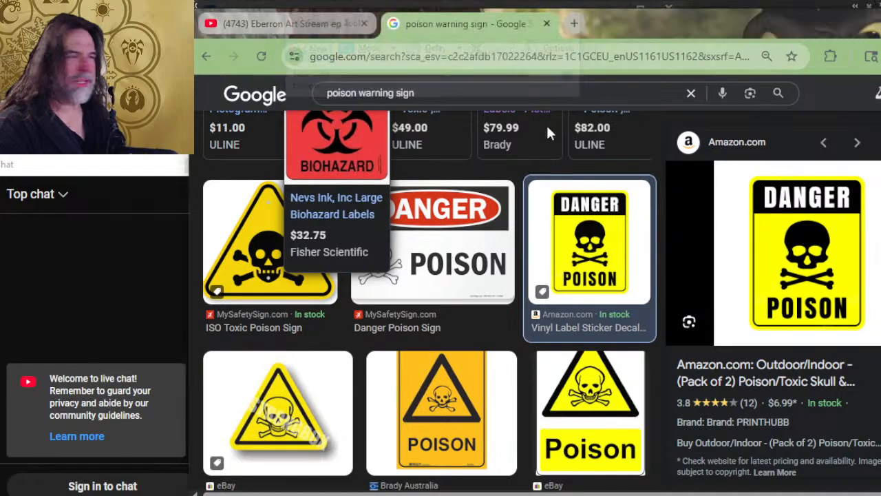
pyautogui.moveTo(741, 165); pyautogui.dragTo(880, 347)
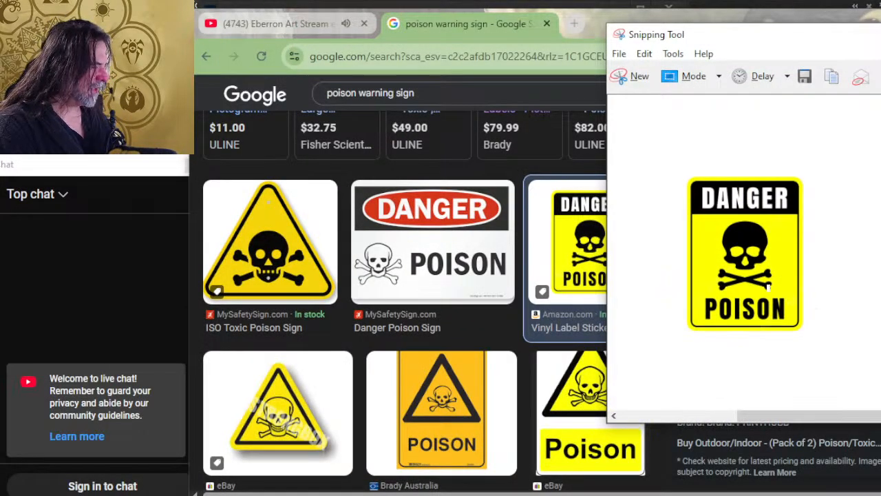
# Open the sign's Amazon listing from Chrome, examine its image and product details, and close the listing
pyautogui.hotkey('alt', 'Tab')
pyautogui.click(729, 365)
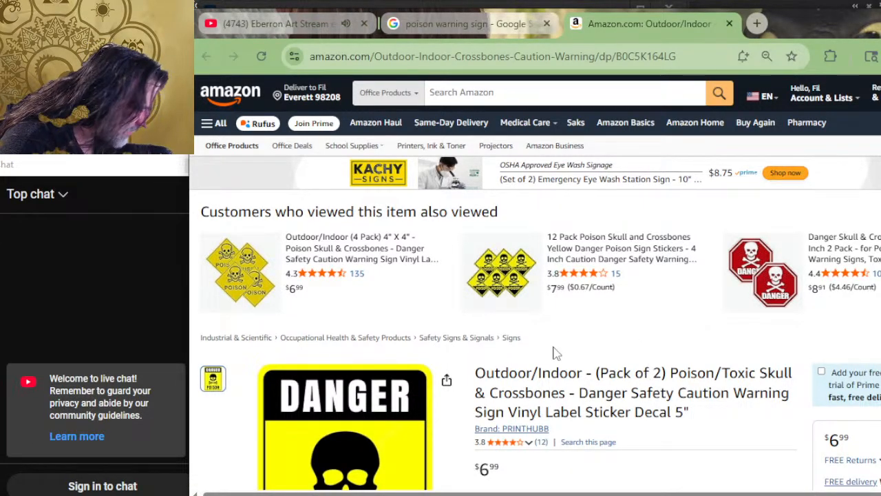
pyautogui.scroll(-4, 556, 346)
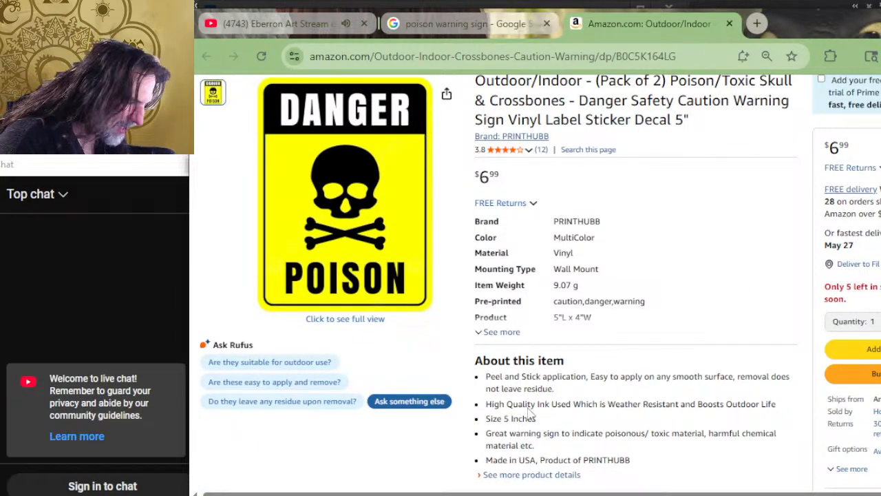
pyautogui.scroll(-2, 537, 409)
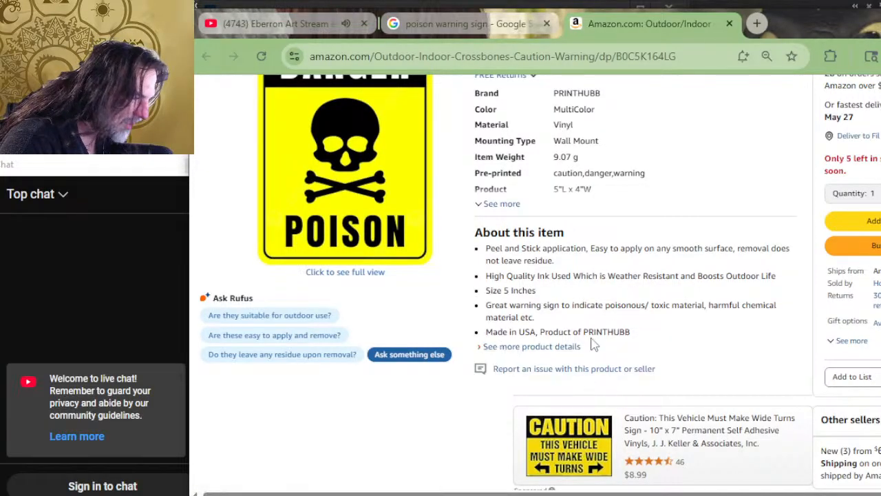
pyautogui.scroll(-2, 585, 385)
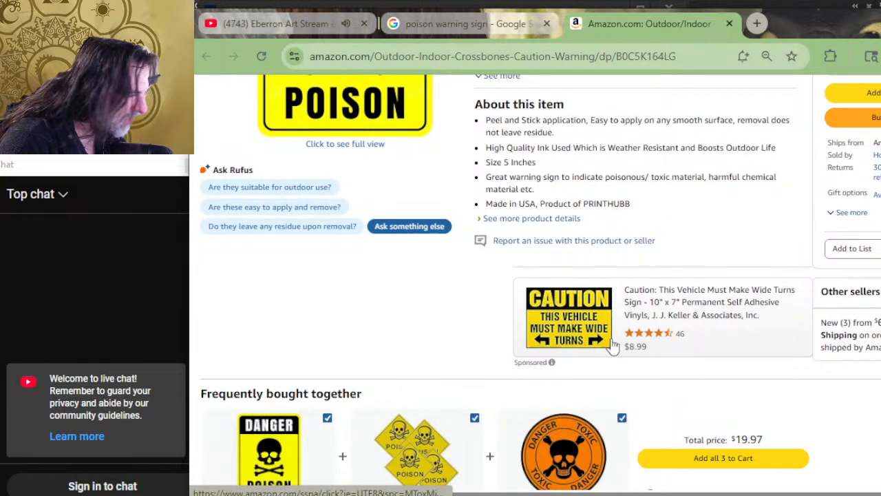
pyautogui.click(528, 218)
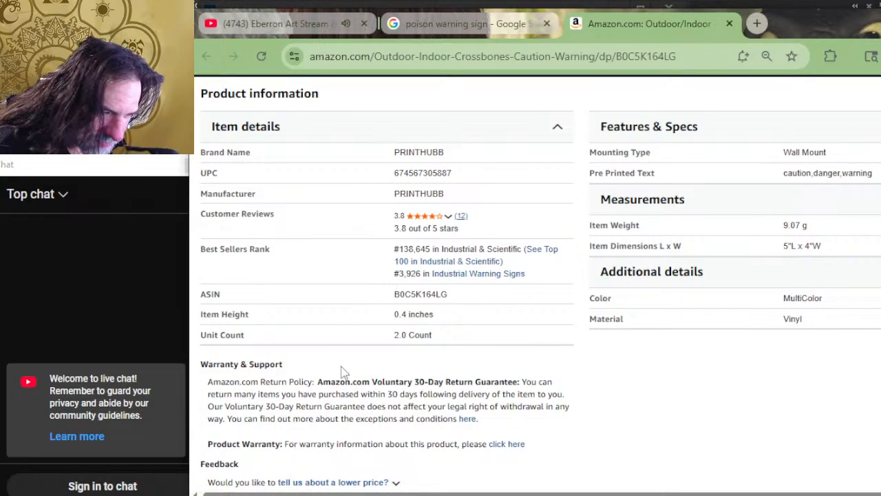
pyautogui.scroll(-2, 315, 374)
pyautogui.scroll(-2, 442, 365)
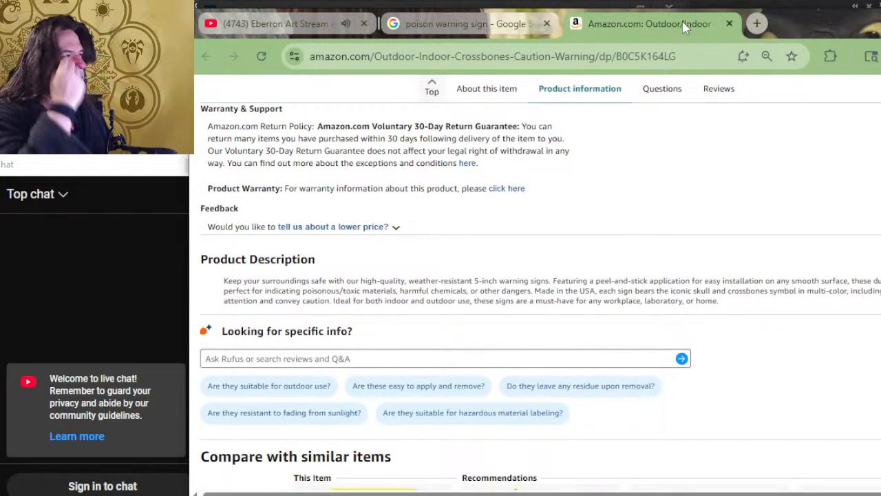
pyautogui.click(730, 22)
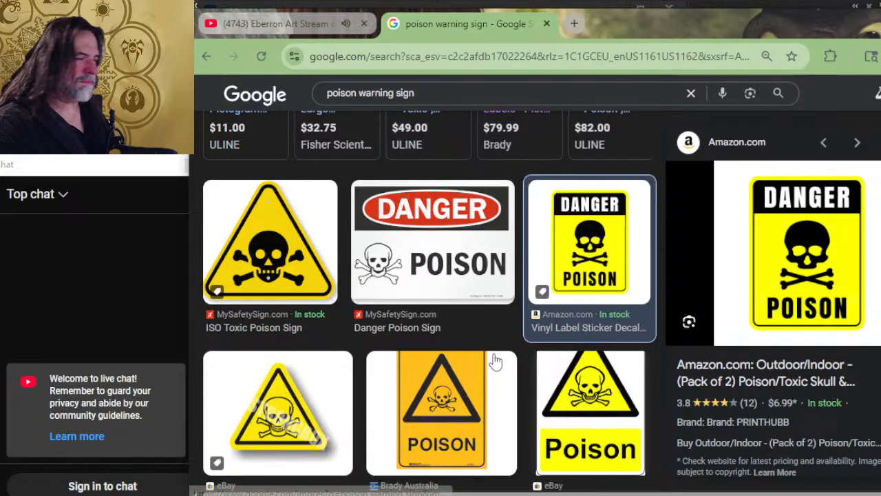
# Close Snipping Tool without saving the snip and switch to Photoshop
pyautogui.hotkey('alt', 'Tab')
pyautogui.hotkey('alt', 'Tab')
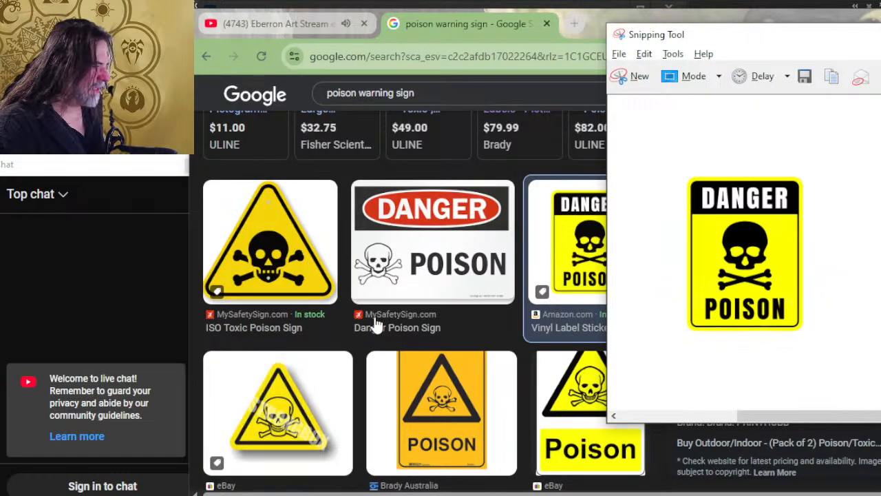
pyautogui.hotkey('alt', 'F4')
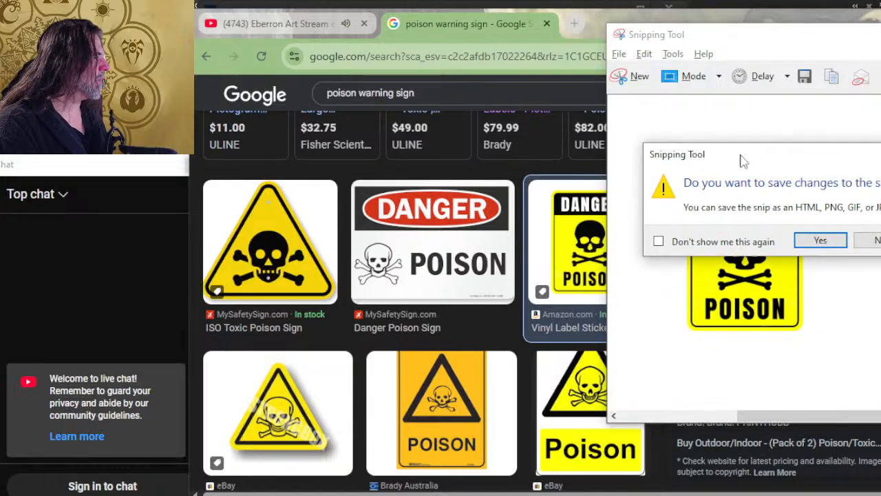
pyautogui.click(872, 241)
pyautogui.hotkey('alt', 'Tab')
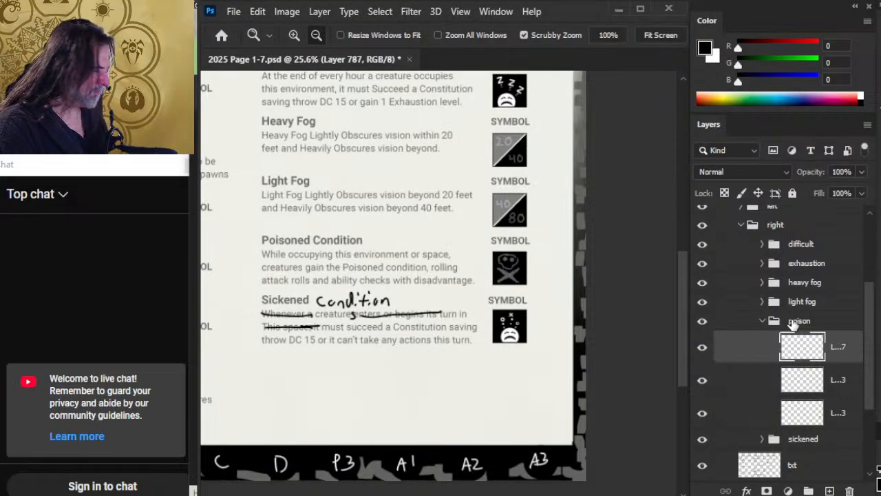
# Paste the captured sign into the poison group, place it beside the Poisoned Condition symbol, and add a new layer above it
pyautogui.click(702, 320)
pyautogui.click(702, 321)
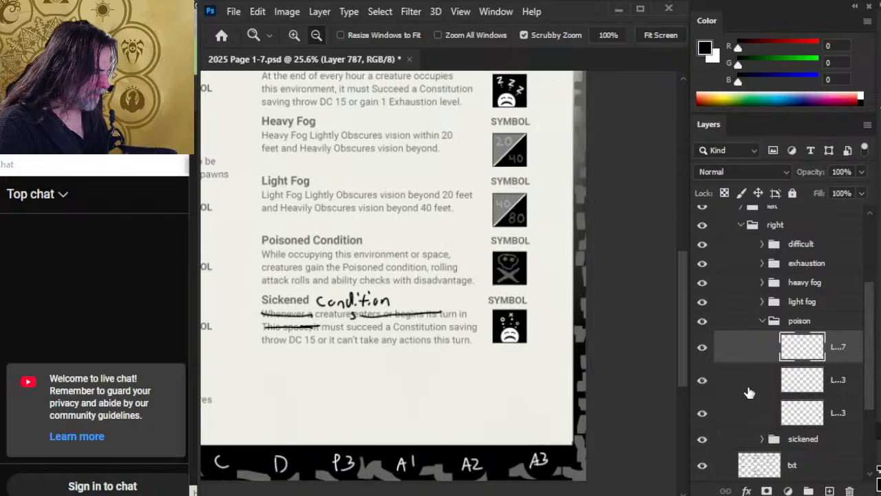
pyautogui.hotkey('ctrl', 'v')
pyautogui.press('v')
pyautogui.moveTo(491, 348); pyautogui.dragTo(545, 311)
pyautogui.click(830, 490)
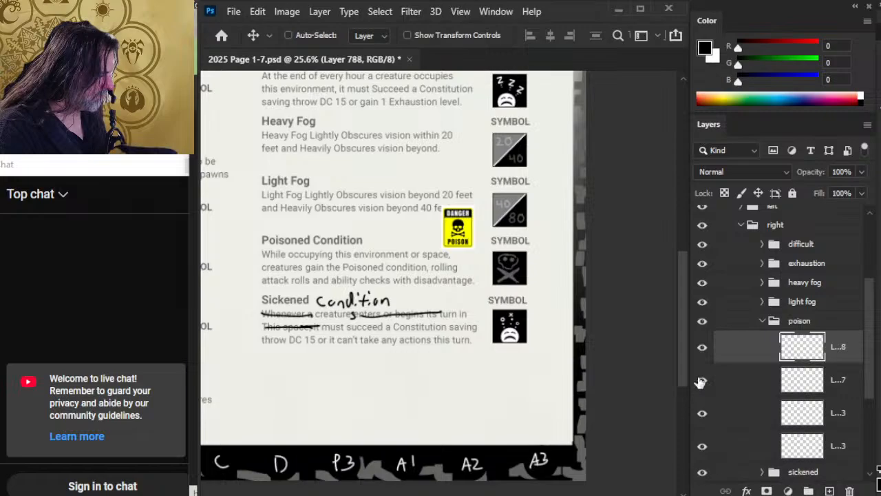
# Rename the pasted sign layer "ref", move it to the top of the poison group and lock it
pyautogui.doubleClick(834, 382)
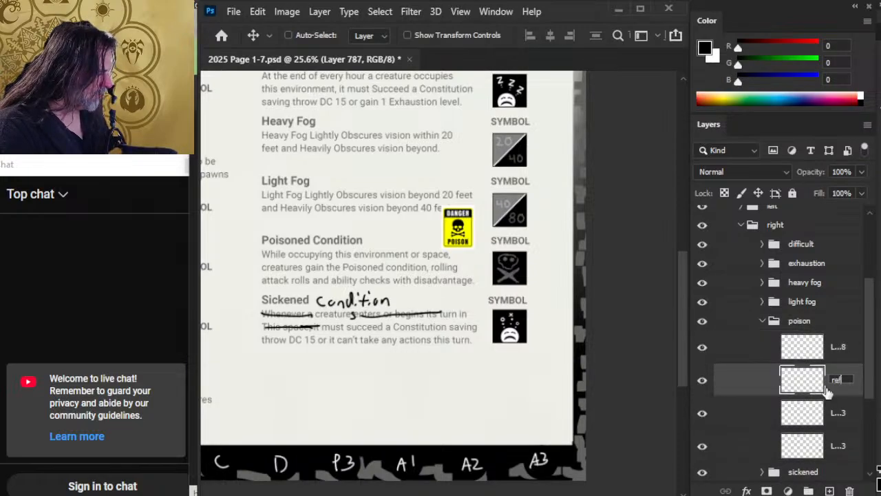
pyautogui.write('ref')
pyautogui.press('Return')
pyautogui.moveTo(755, 380); pyautogui.dragTo(795, 319)
pyautogui.click(792, 192)
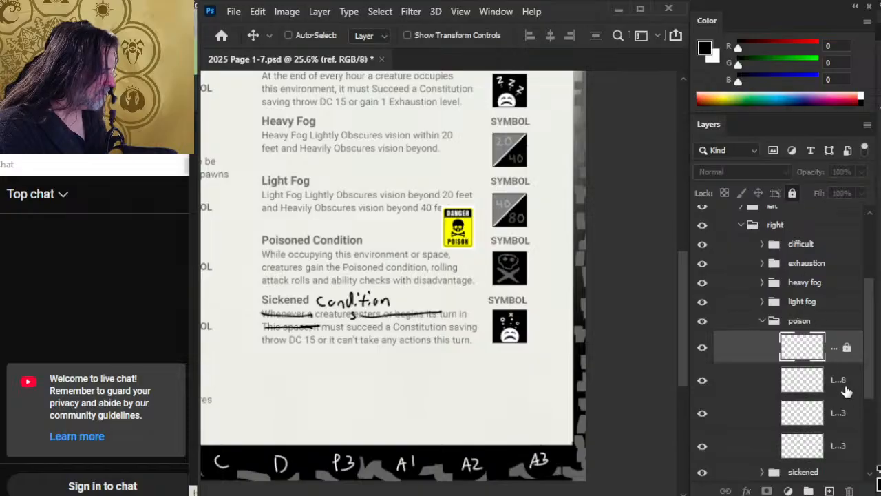
# Select the empty layer below the reference, ready the Brush with white, and hide the old skull sketch layer
pyautogui.click(845, 389)
pyautogui.press('z')
pyautogui.moveTo(461, 240); pyautogui.dragTo(570, 268)
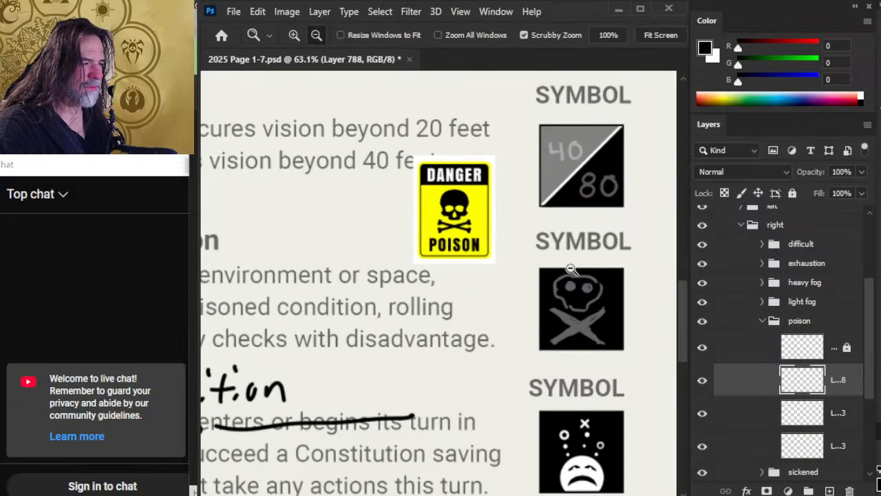
pyautogui.moveTo(578, 309); pyautogui.dragTo(497, 330)
pyautogui.moveTo(435, 304); pyautogui.dragTo(491, 305)
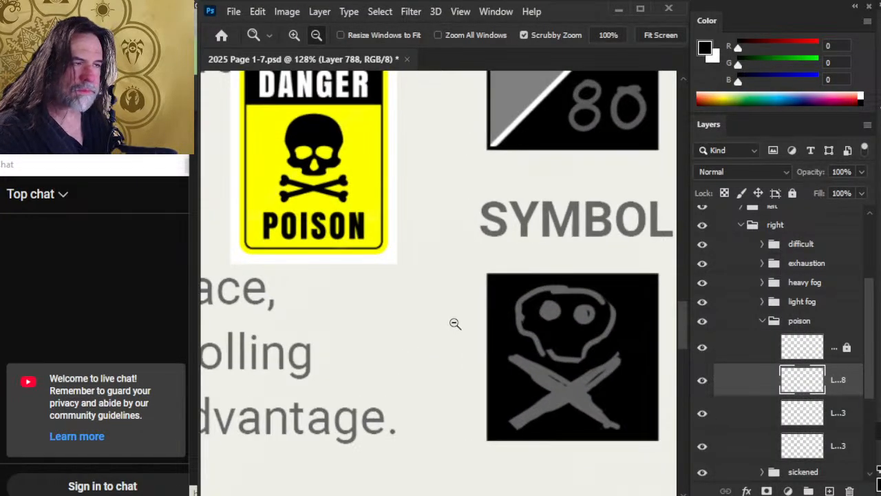
pyautogui.moveTo(582, 367); pyautogui.dragTo(560, 328)
pyautogui.press('b')
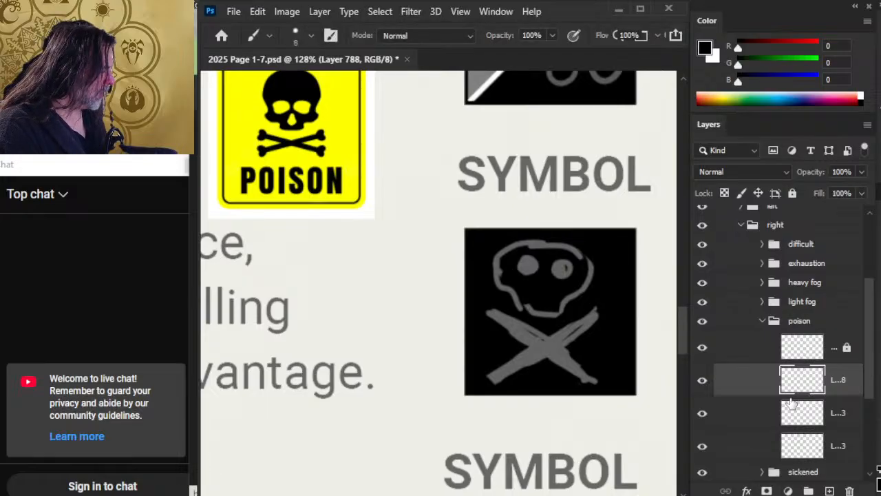
pyautogui.press('x')
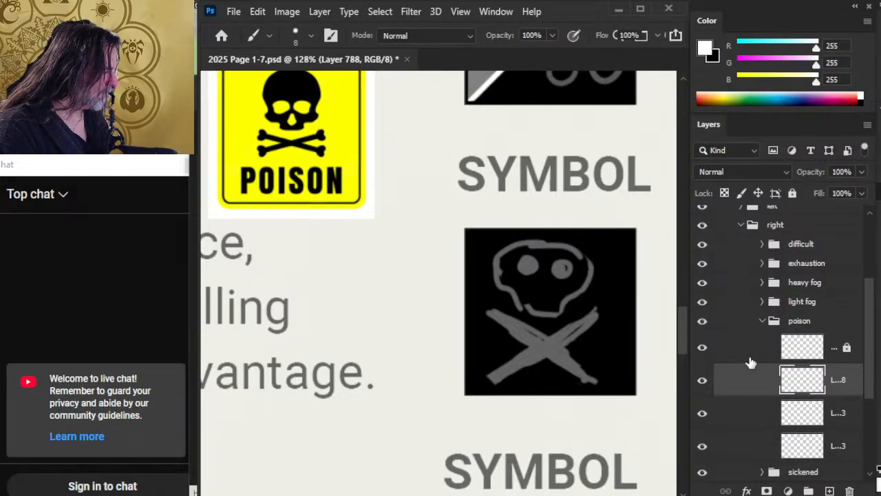
pyautogui.click(703, 414)
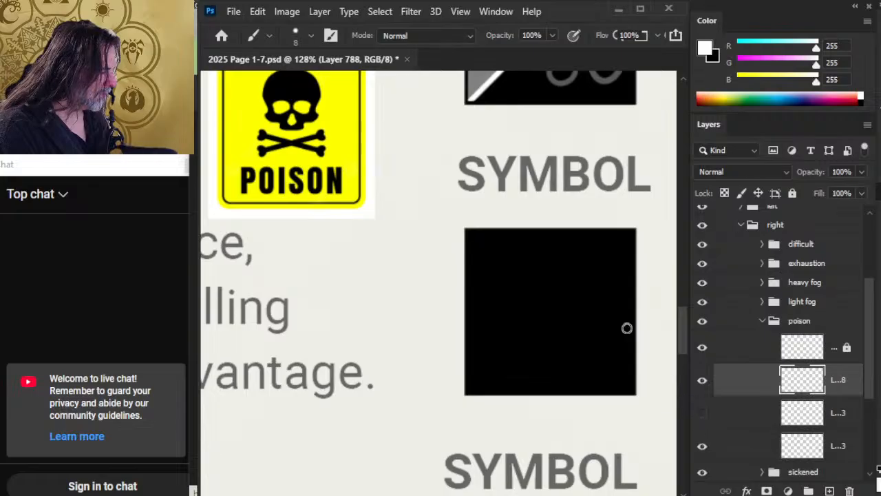
# Stamp a white circle for the skull in the upper half of the black poison square with a 90 px brush
pyautogui.press(']')
pyautogui.press(']')
pyautogui.press(']')
pyautogui.press(']')
pyautogui.press(']')
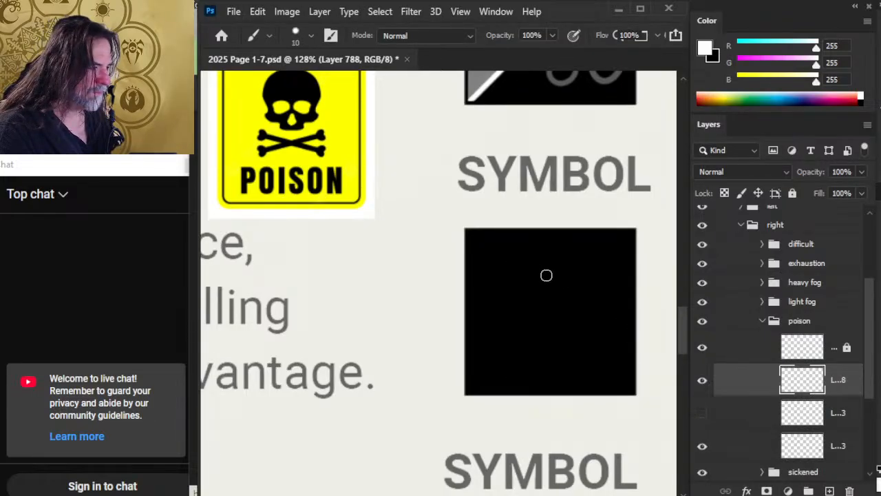
pyautogui.moveTo(549, 243); pyautogui.dragTo(532, 151)
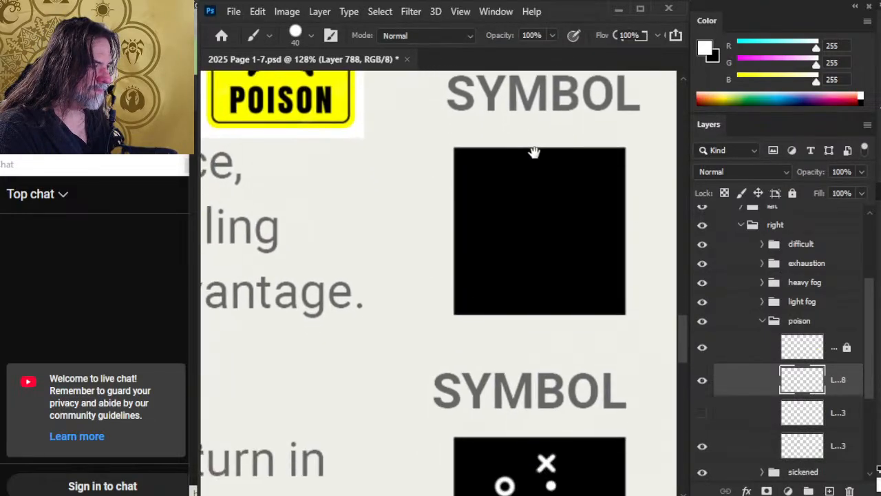
pyautogui.moveTo(546, 223); pyautogui.dragTo(530, 150)
pyautogui.moveTo(539, 440); pyautogui.dragTo(544, 219)
pyautogui.press(']')
pyautogui.press(']')
pyautogui.press(']')
pyautogui.press(']')
pyautogui.press(']')
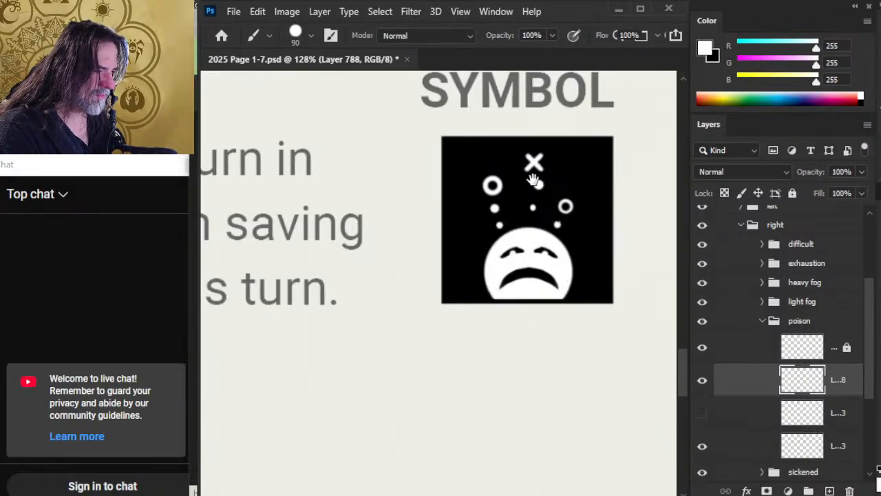
pyautogui.moveTo(530, 181); pyautogui.dragTo(529, 430)
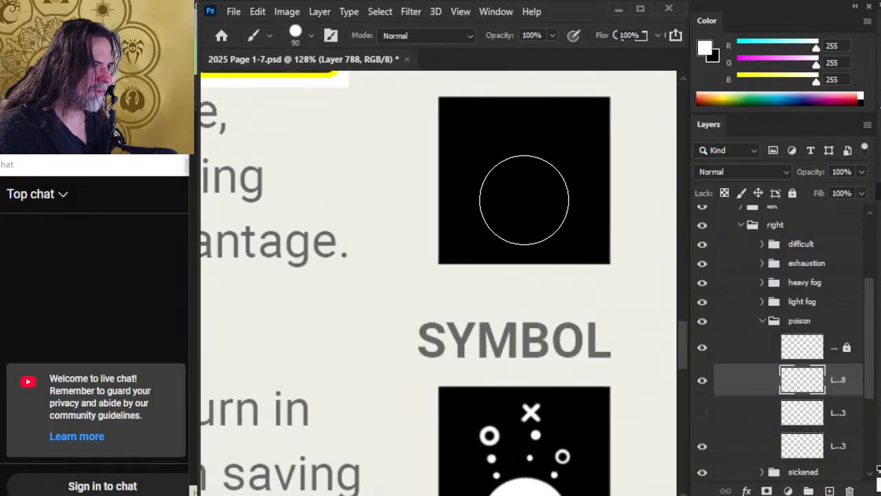
pyautogui.click(523, 161)
# Trim the left edge of the white circle with a 9 px Eraser to shape the skull's temple and cheek
pyautogui.press('z')
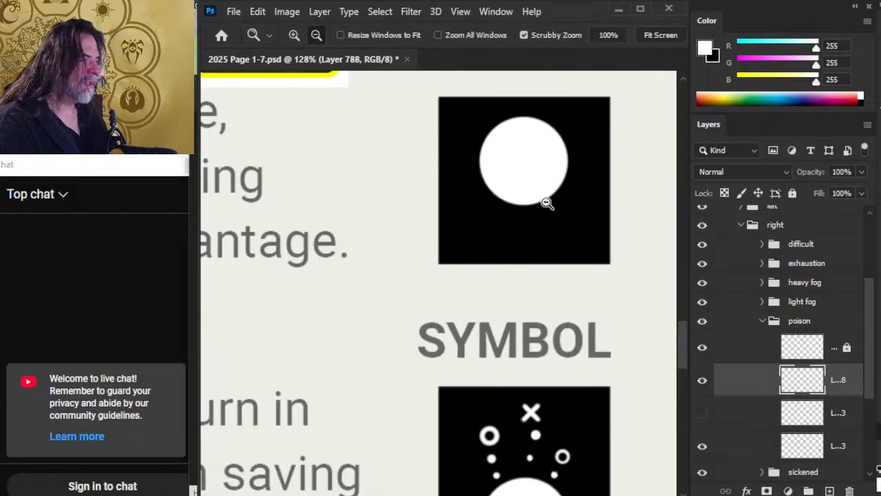
pyautogui.moveTo(389, 228)
pyautogui.mouseDown()
pyautogui.moveTo(646, 264)
pyautogui.moveTo(603, 437)
pyautogui.moveTo(503, 385)
pyautogui.moveTo(424, 330)
pyautogui.mouseUp()
pyautogui.scroll(3, 523, 304)
pyautogui.press('e')
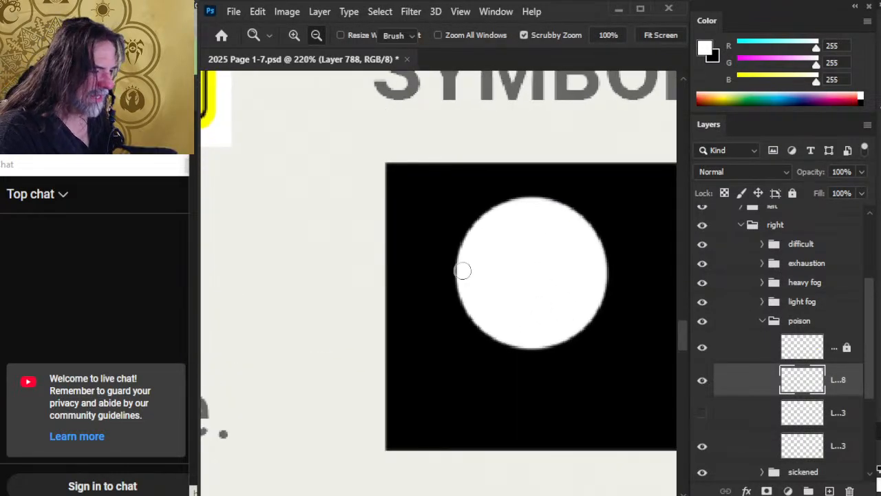
pyautogui.moveTo(485, 200); pyautogui.dragTo(485, 201)
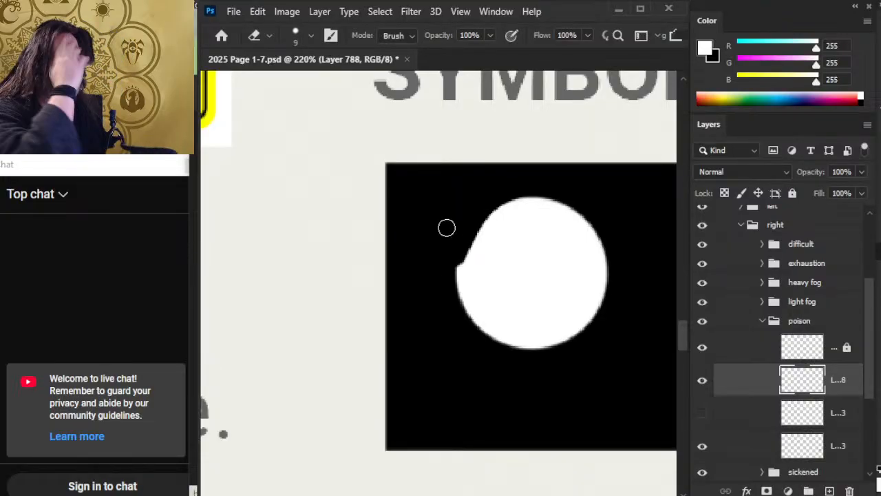
pyautogui.moveTo(463, 266)
pyautogui.mouseDown()
pyautogui.moveTo(660, 427)
pyautogui.moveTo(662, 484)
pyautogui.moveTo(468, 276)
pyautogui.moveTo(479, 254)
pyautogui.moveTo(492, 331)
pyautogui.mouseUp()
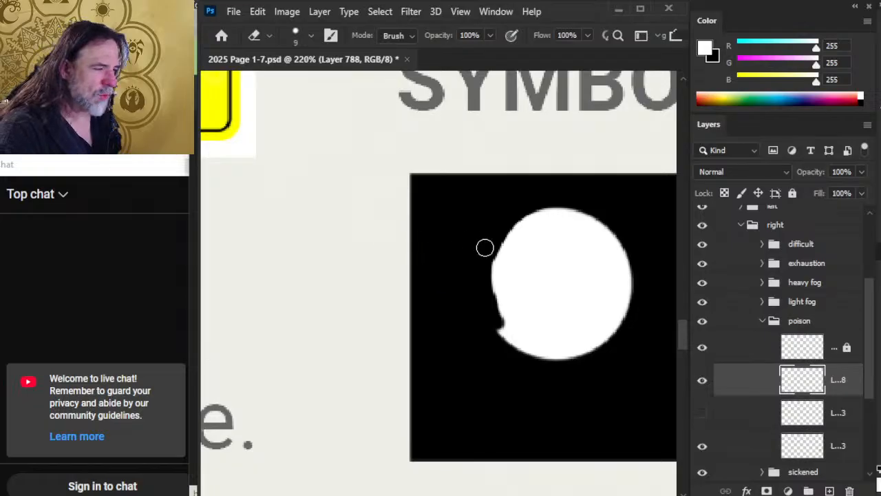
pyautogui.moveTo(492, 239)
pyautogui.mouseDown()
pyautogui.moveTo(494, 312)
pyautogui.moveTo(501, 238)
pyautogui.moveTo(527, 215)
pyautogui.moveTo(560, 208)
pyautogui.moveTo(503, 232)
pyautogui.moveTo(489, 264)
pyautogui.moveTo(491, 339)
pyautogui.moveTo(606, 374)
pyautogui.moveTo(535, 443)
pyautogui.moveTo(562, 461)
pyautogui.moveTo(372, 358)
pyautogui.moveTo(298, 247)
pyautogui.mouseUp()
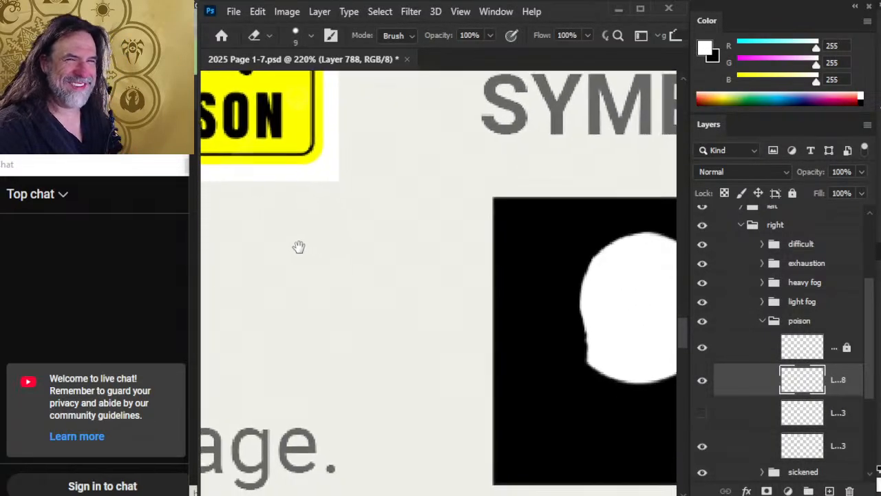
# Paint a white cheekbone and a short upper jaw onto the skull's lower left with an 8 px brush
pyautogui.moveTo(491, 264); pyautogui.dragTo(411, 271)
pyautogui.press('b')
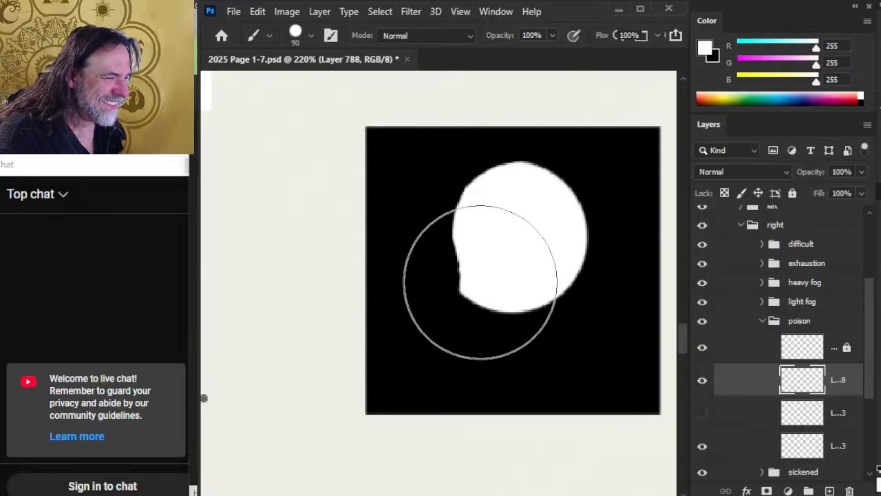
pyautogui.press('[')
pyautogui.press('[')
pyautogui.press('[')
pyautogui.press('[')
pyautogui.press('[')
pyautogui.press('[')
pyautogui.press('[')
pyautogui.press('[')
pyautogui.press('[')
pyautogui.press('[')
pyautogui.press('[')
pyautogui.press('[')
pyautogui.moveTo(465, 264)
pyautogui.mouseDown()
pyautogui.moveTo(464, 289)
pyautogui.moveTo(456, 279)
pyautogui.moveTo(481, 297)
pyautogui.mouseUp()
pyautogui.moveTo(426, 287)
pyautogui.mouseDown()
pyautogui.moveTo(547, 417)
pyautogui.moveTo(629, 464)
pyautogui.moveTo(409, 274)
pyautogui.moveTo(469, 308)
pyautogui.moveTo(515, 305)
pyautogui.mouseUp()
# Flatten the underside of the cheekbone and define the notch beside the jaw, alternating 8 px Brush and Eraser strokes
pyautogui.press('e')
pyautogui.press('b')
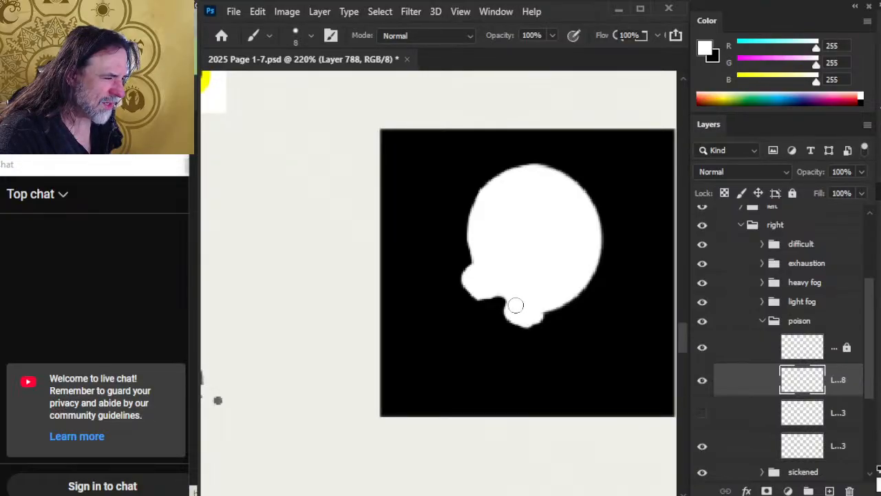
pyautogui.press('e')
pyautogui.press('b')
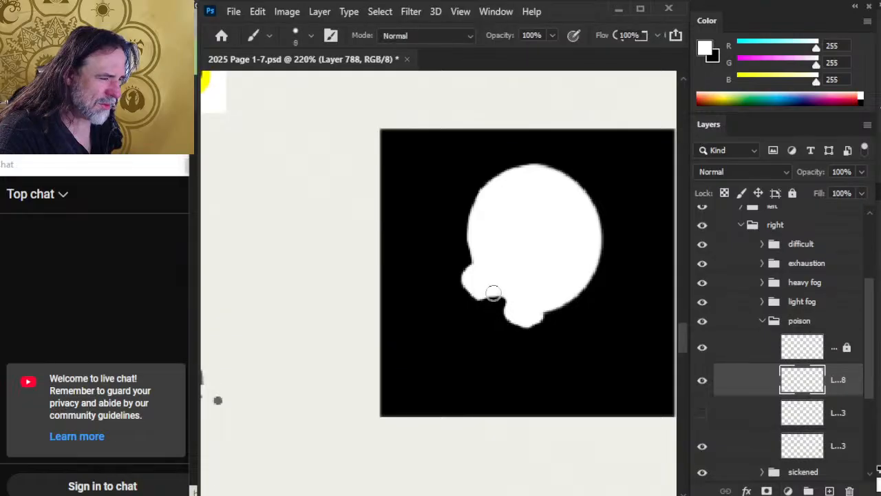
pyautogui.moveTo(495, 290)
pyautogui.mouseDown()
pyautogui.moveTo(453, 305)
pyautogui.moveTo(494, 306)
pyautogui.moveTo(511, 295)
pyautogui.moveTo(506, 284)
pyautogui.moveTo(511, 310)
pyautogui.moveTo(488, 313)
pyautogui.mouseUp()
pyautogui.press('e')
pyautogui.press('b')
pyautogui.press('e')
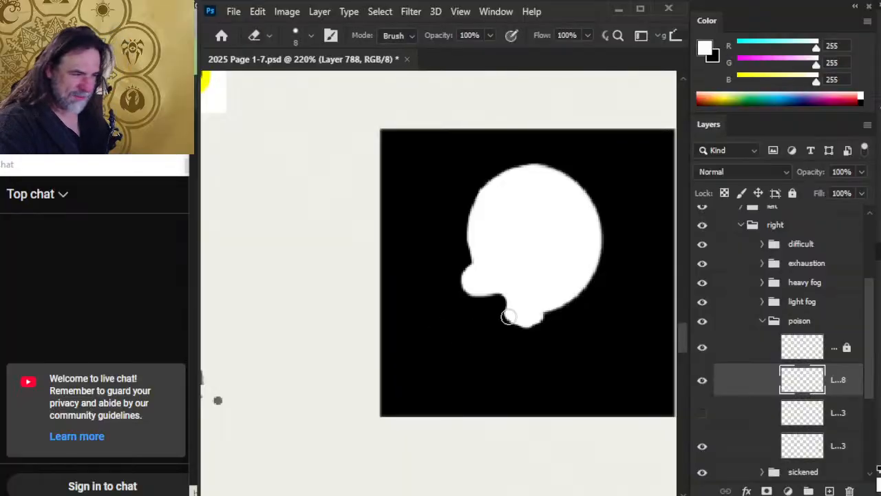
# Widen the upper jaw to the right and smooth its lower edge and the notch with 8 px strokes
pyautogui.press('b')
pyautogui.moveTo(515, 296); pyautogui.dragTo(523, 313)
pyautogui.press('e')
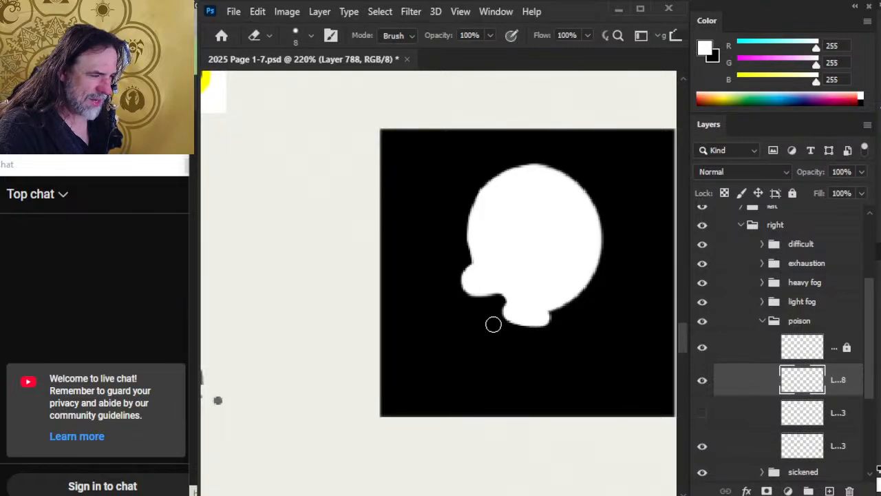
pyautogui.press('b')
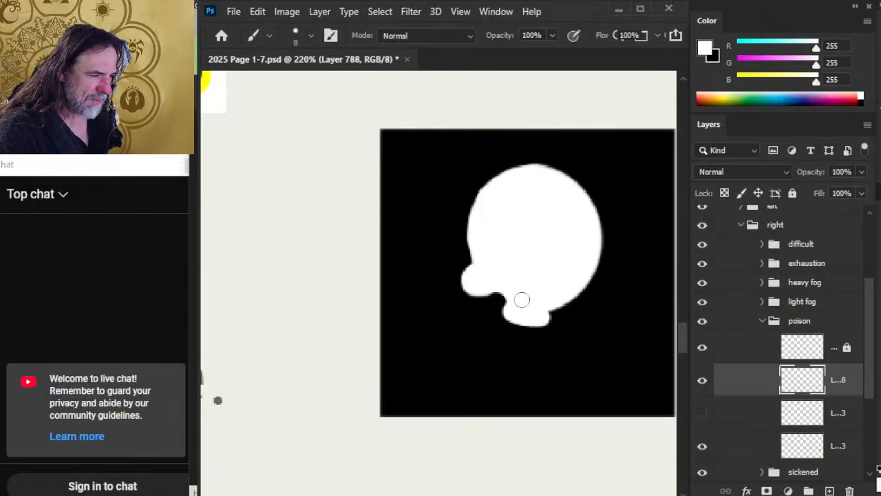
# Carve narrow gaps into the upper jaw with a 1 px Eraser to form teeth, and touch up the jaw's right corner in white
pyautogui.press('e')
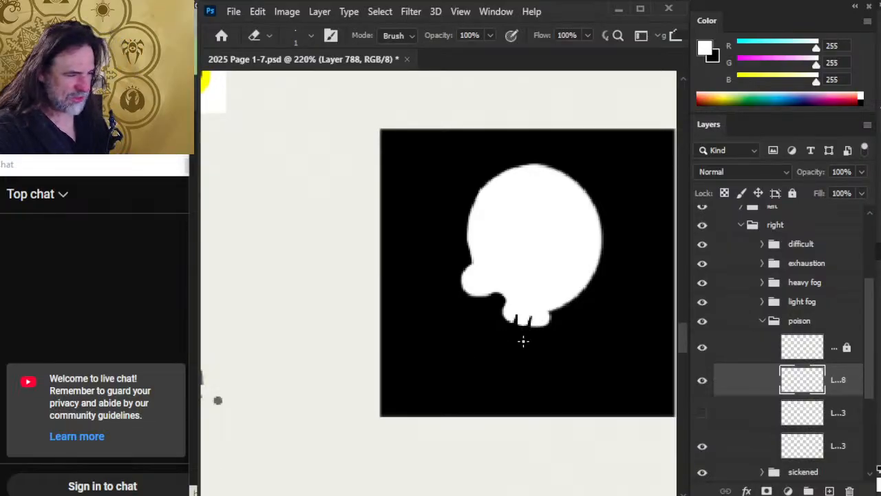
pyautogui.press('z')
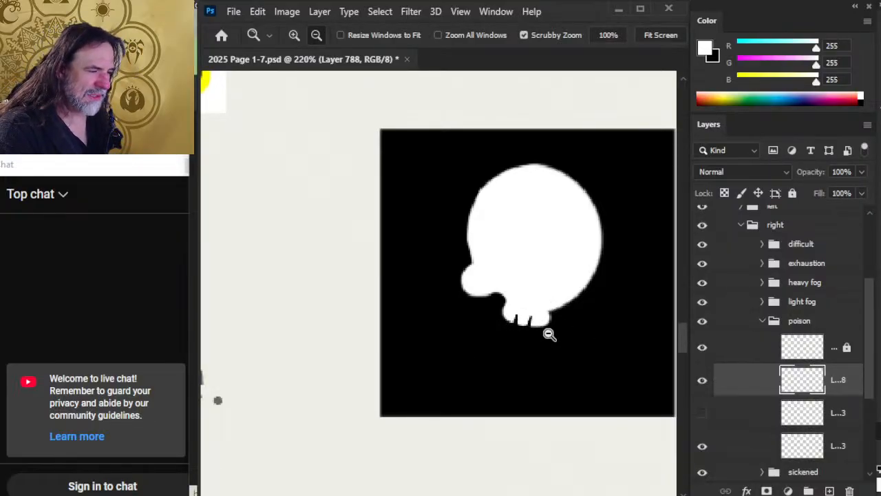
pyautogui.press('e')
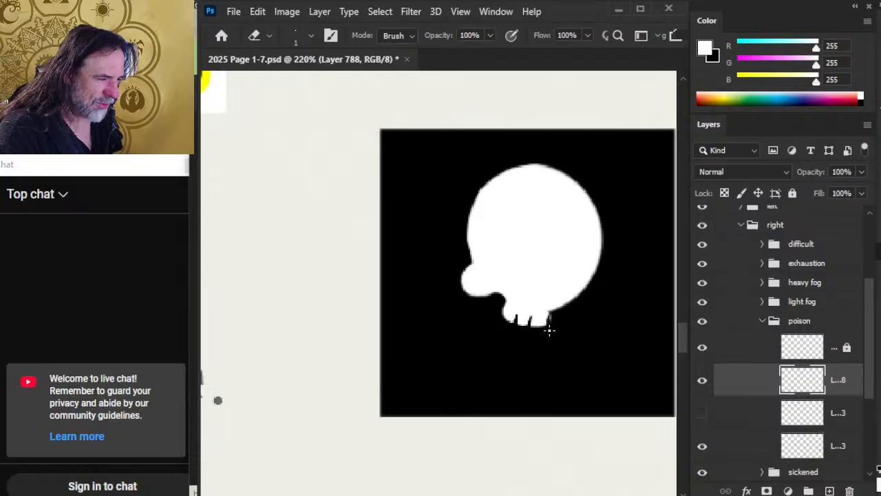
pyautogui.moveTo(550, 331); pyautogui.dragTo(547, 313)
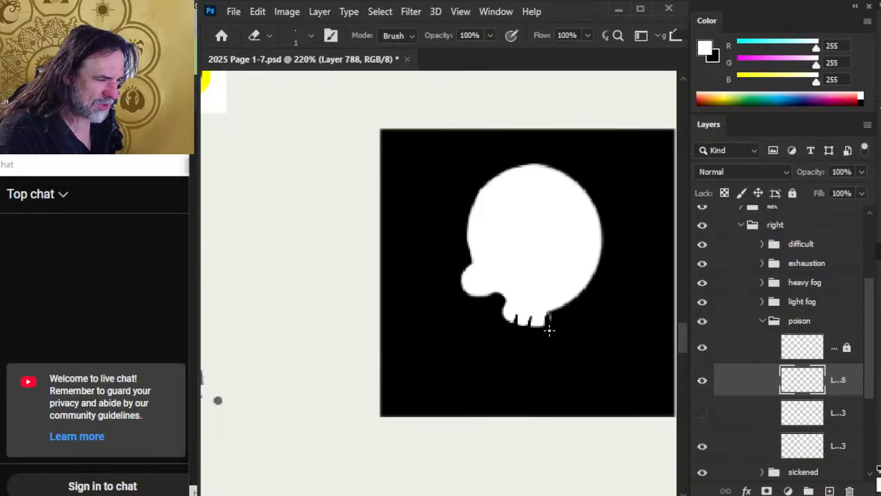
pyautogui.press('b')
pyautogui.click(543, 309)
pyautogui.press('e')
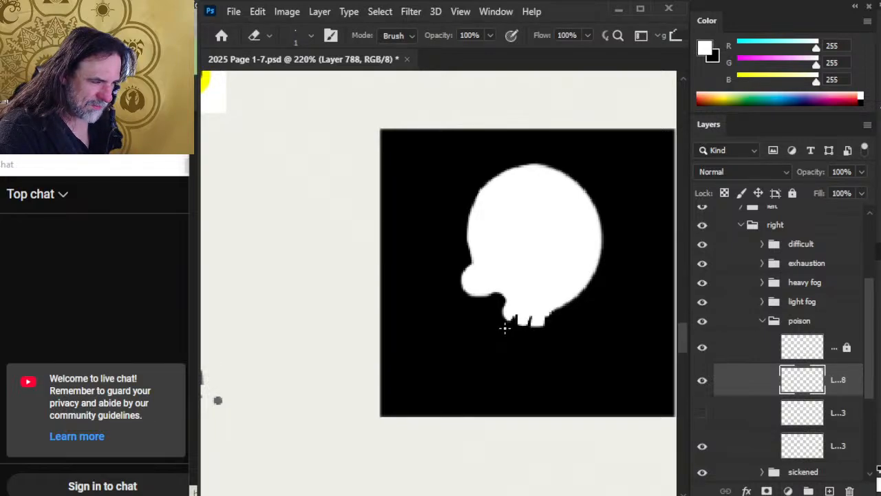
# Round the cheekbone's underside with a 4 px white brush and trim the left temple with a fine Eraser
pyautogui.press('b')
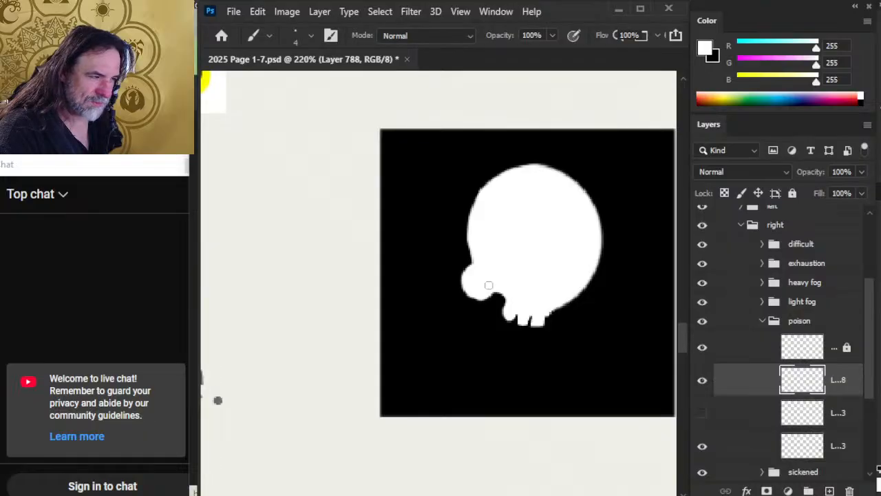
pyautogui.press('e')
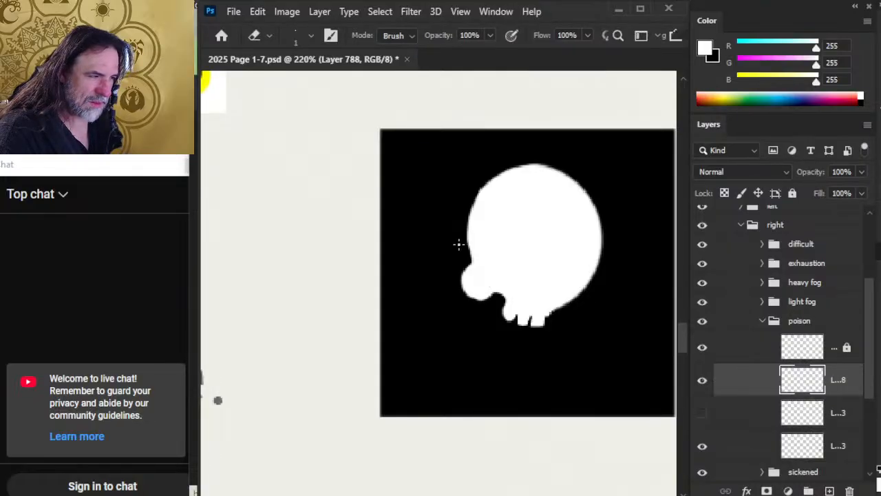
pyautogui.moveTo(466, 251)
pyautogui.mouseDown()
pyautogui.moveTo(474, 259)
pyautogui.moveTo(468, 217)
pyautogui.mouseUp()
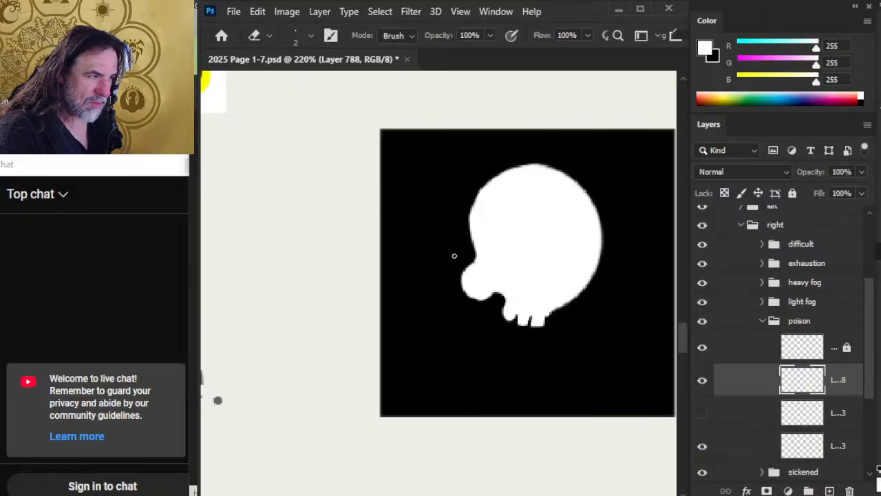
# Free Transform the skull layer to about 116.67% width and 102.02% height
pyautogui.press('z')
pyautogui.moveTo(529, 324); pyautogui.dragTo(457, 351)
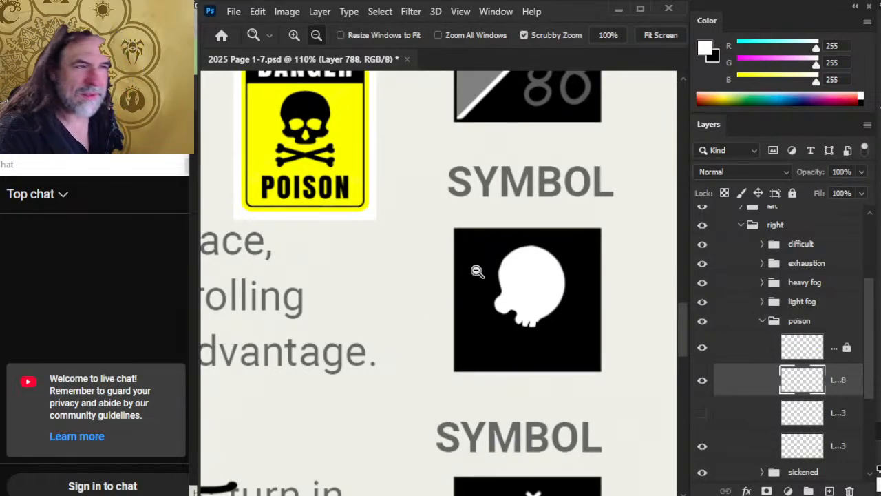
pyautogui.press('l')
pyautogui.rightClick(532, 287)
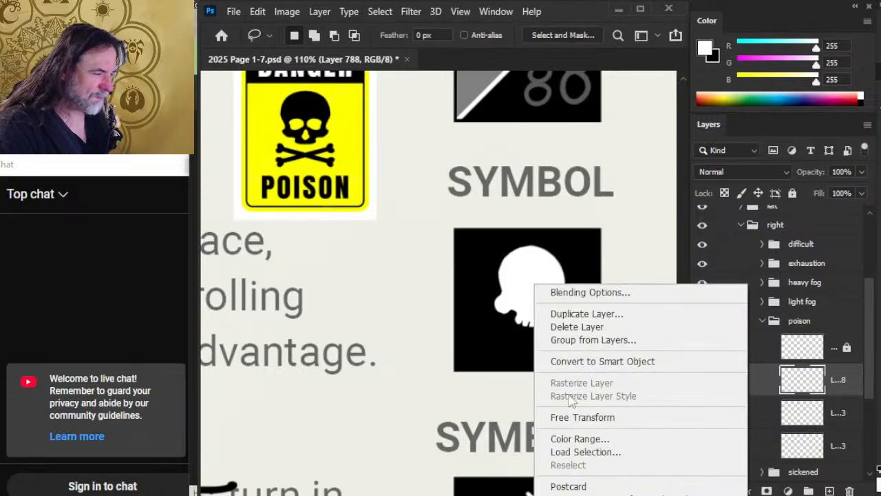
pyautogui.click(609, 418)
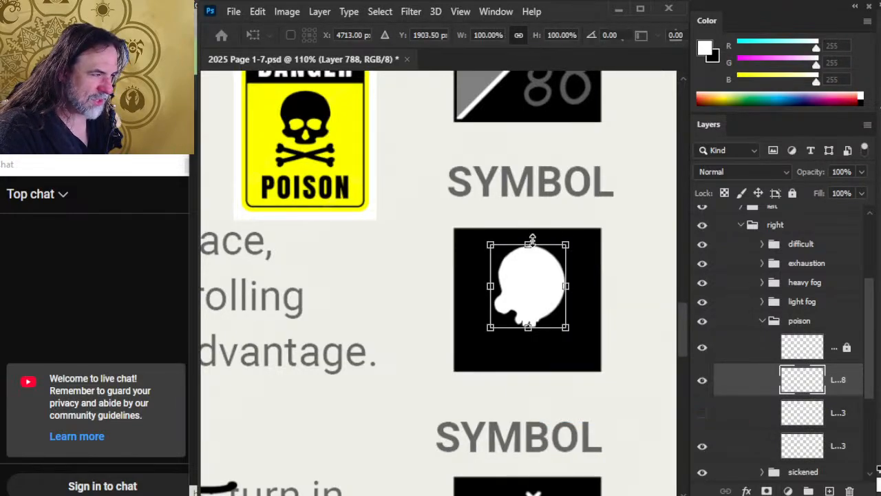
pyautogui.moveTo(527, 245)
pyautogui.mouseDown()
pyautogui.moveTo(527, 260)
pyautogui.moveTo(476, 250)
pyautogui.moveTo(521, 235)
pyautogui.moveTo(521, 243)
pyautogui.mouseUp()
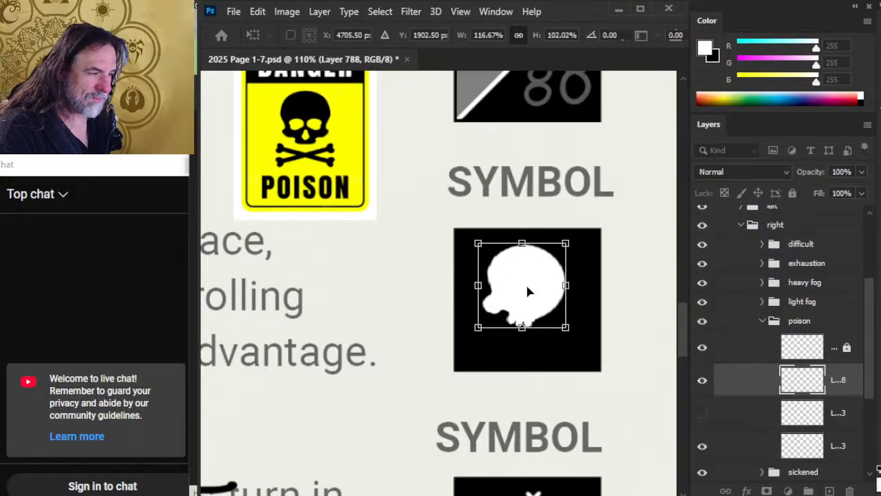
pyautogui.press('Return')
# Trim the outer left edge of the cheekbone with a 6 px Eraser
pyautogui.press('e')
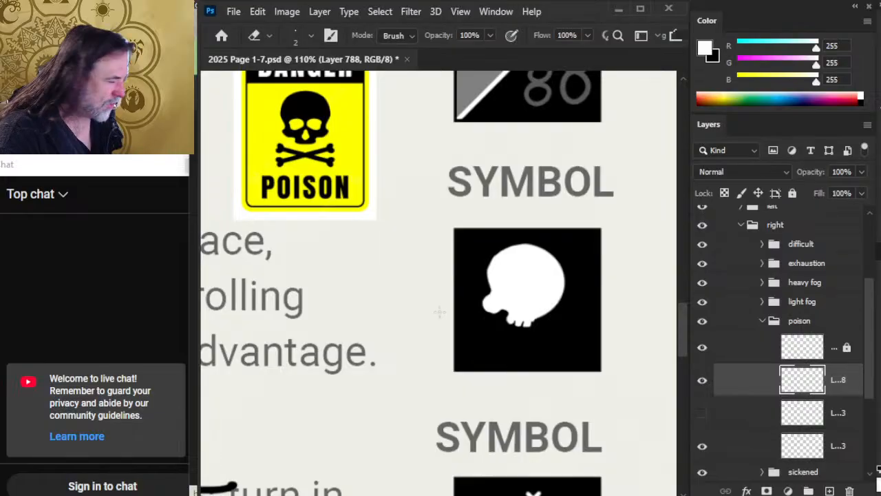
pyautogui.press(']')
pyautogui.press(']')
pyautogui.press(']')
pyautogui.press(']')
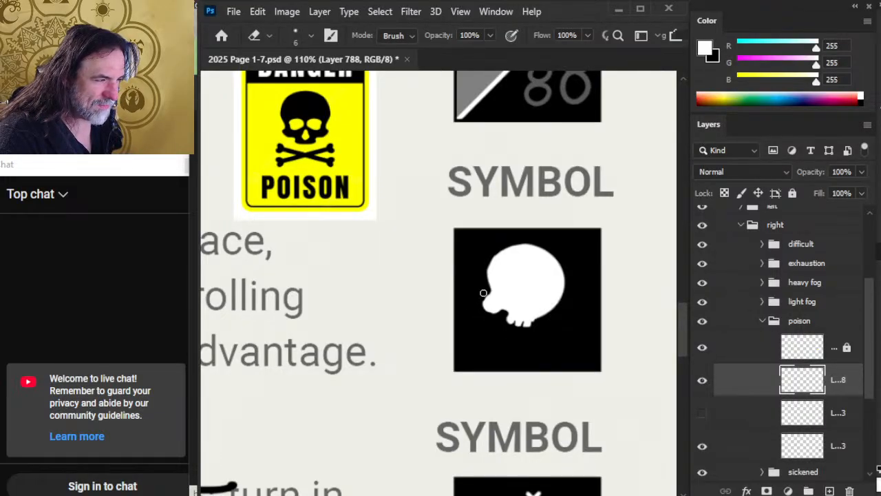
pyautogui.moveTo(483, 293); pyautogui.dragTo(482, 307)
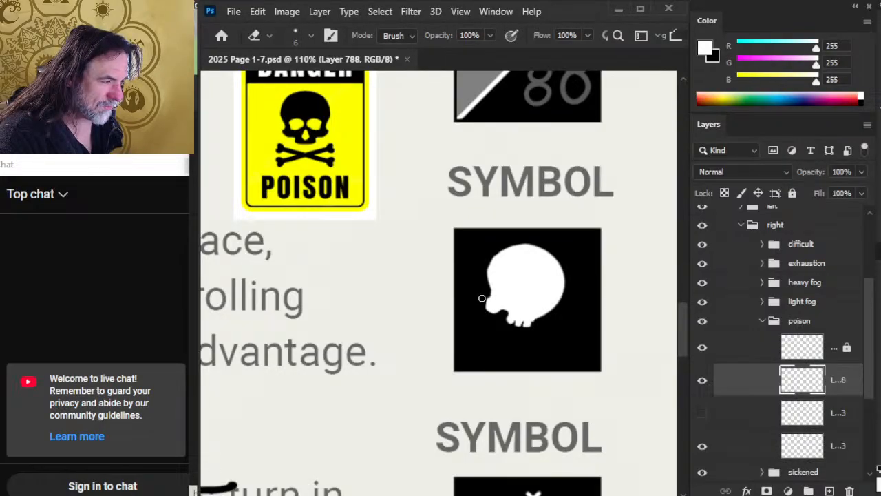
pyautogui.moveTo(481, 298); pyautogui.dragTo(482, 298)
# Reshape the skull's forehead and crown with a 4 px white brush, and shave the top lower with the 6 px Eraser
pyautogui.moveTo(493, 254)
pyautogui.mouseDown()
pyautogui.moveTo(487, 268)
pyautogui.moveTo(507, 250)
pyautogui.mouseUp()
pyautogui.press('b')
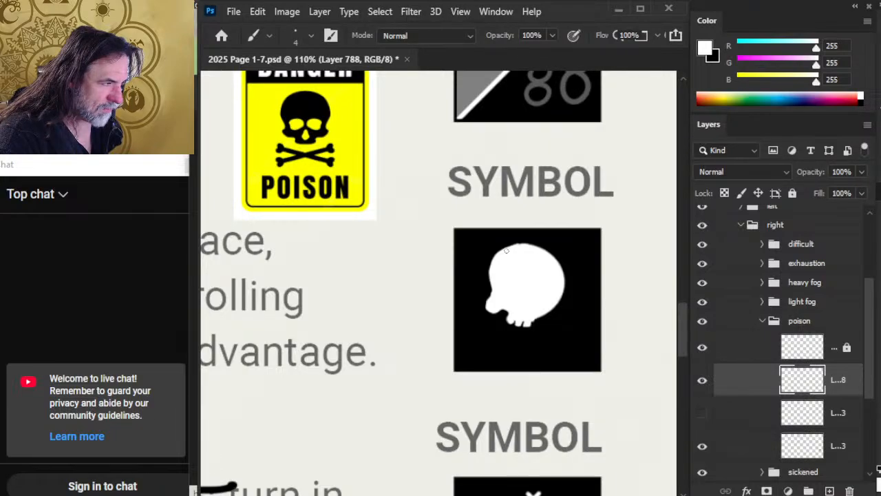
pyautogui.moveTo(532, 245); pyautogui.dragTo(508, 249)
pyautogui.press('e')
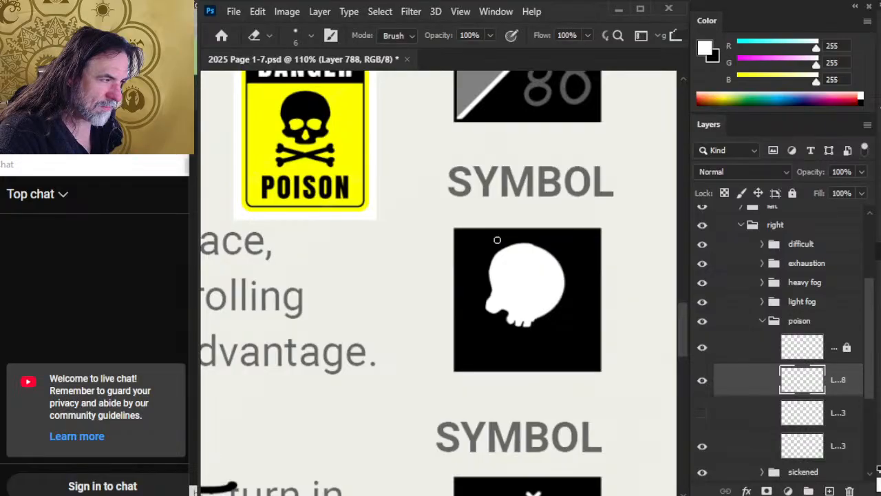
pyautogui.moveTo(505, 244); pyautogui.dragTo(540, 243)
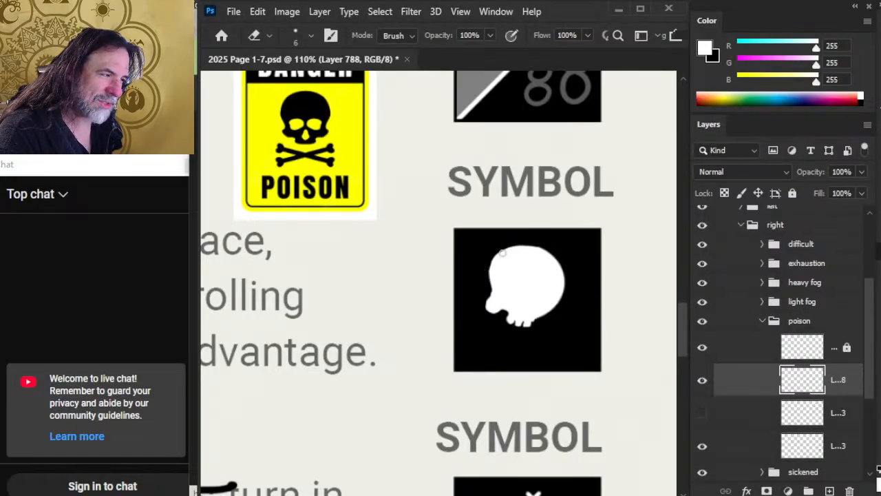
# Smooth the forehead curve and deepen the eye-socket hollow above the cheekbone with 4 px Brush and 6 px Eraser strokes
pyautogui.press('b')
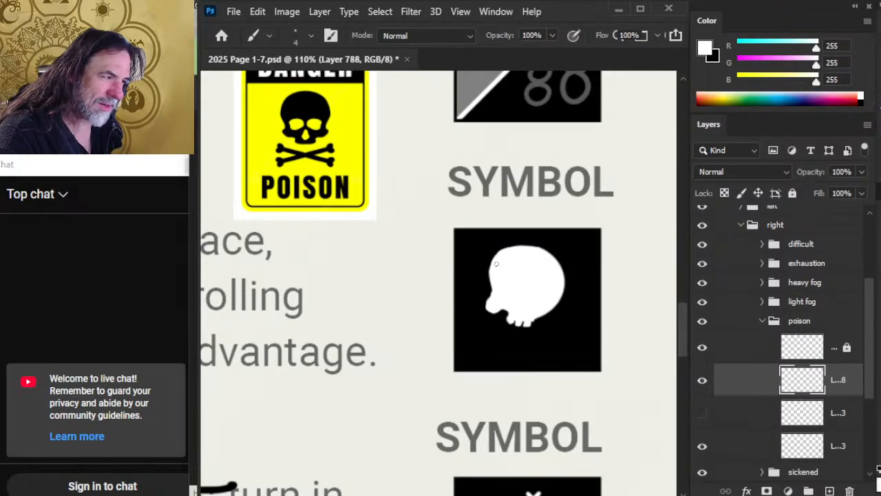
pyautogui.press('e')
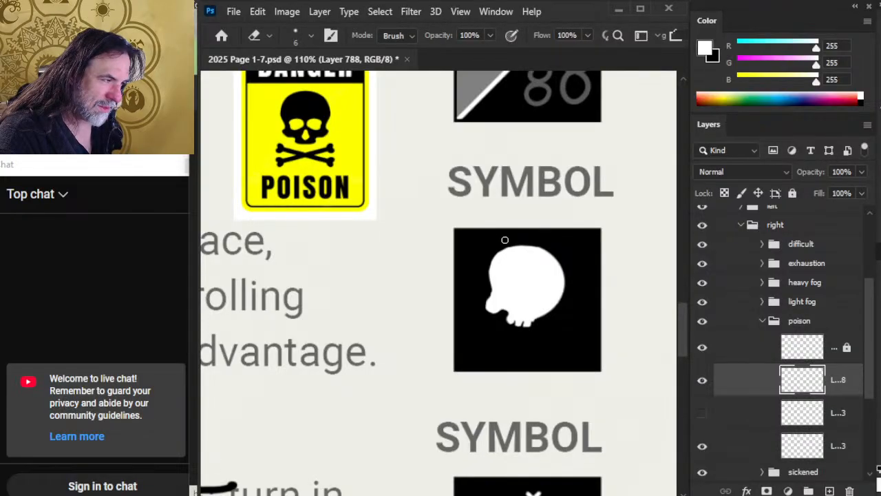
pyautogui.press('b')
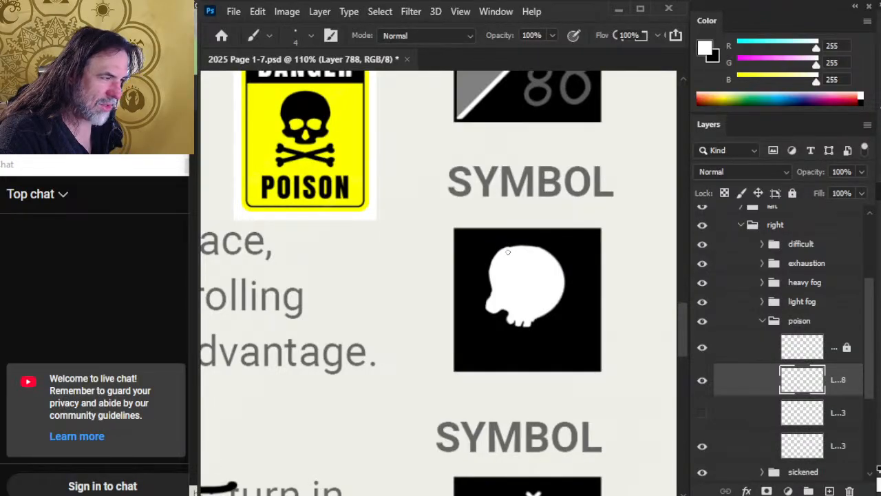
pyautogui.press('e')
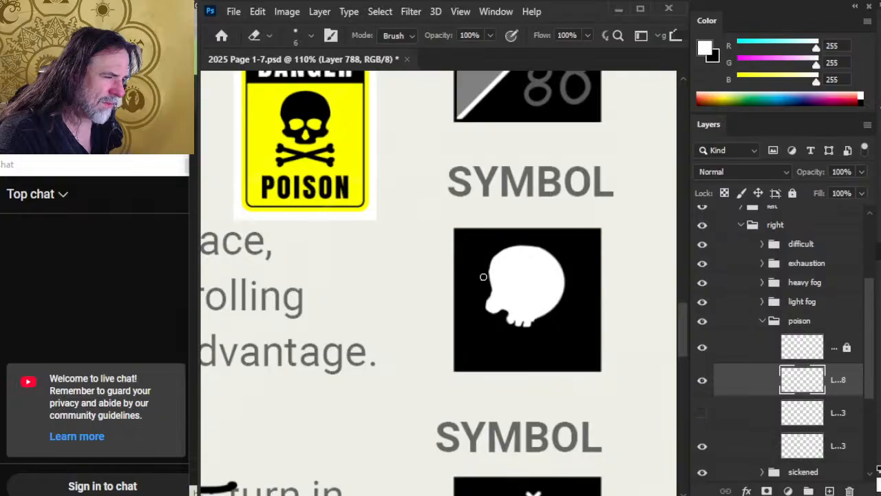
pyautogui.press('b')
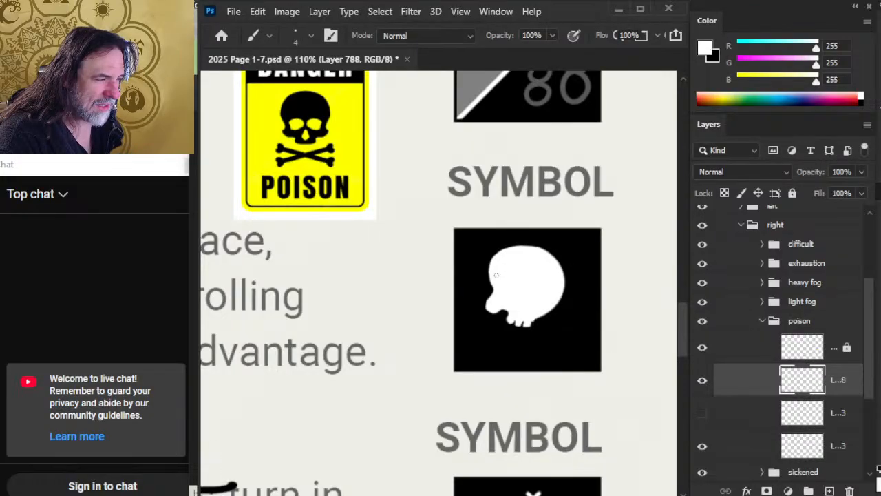
pyautogui.press('e')
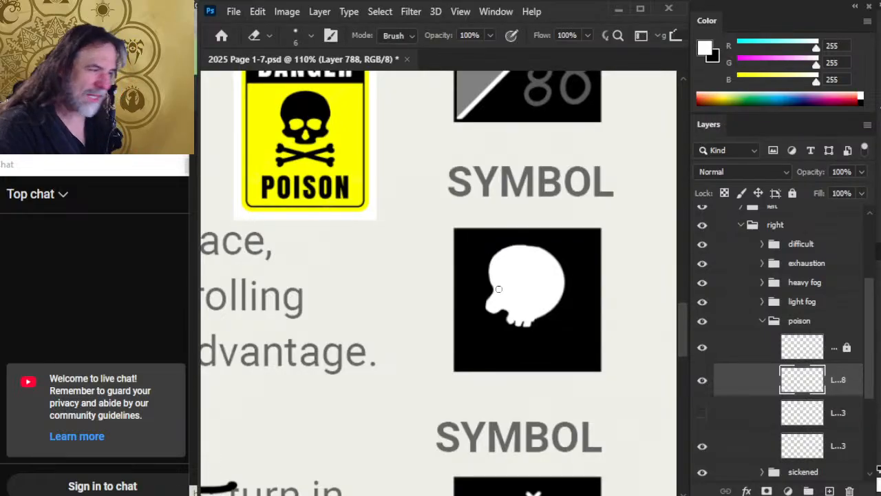
# Refine the skull's forehead edge and the eye-socket hollow above the cheekbone with 4 px white brush and 6 px Eraser strokes
pyautogui.press('b')
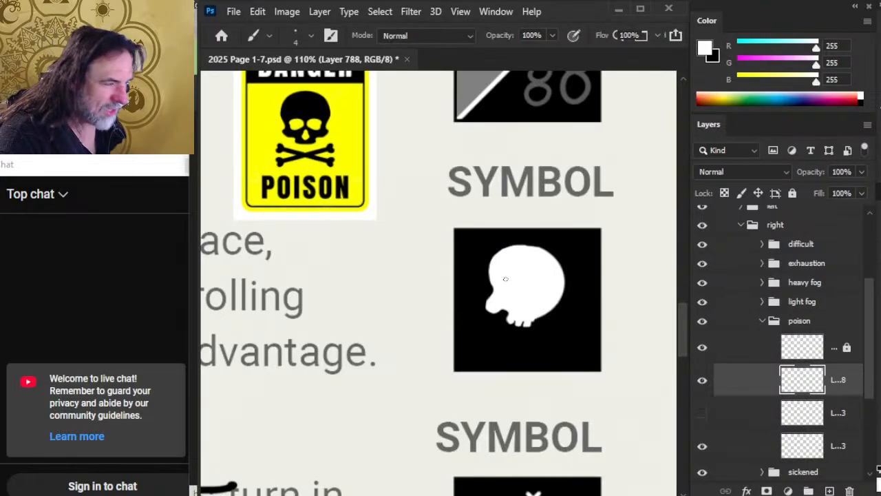
pyautogui.press('e')
pyautogui.press('b')
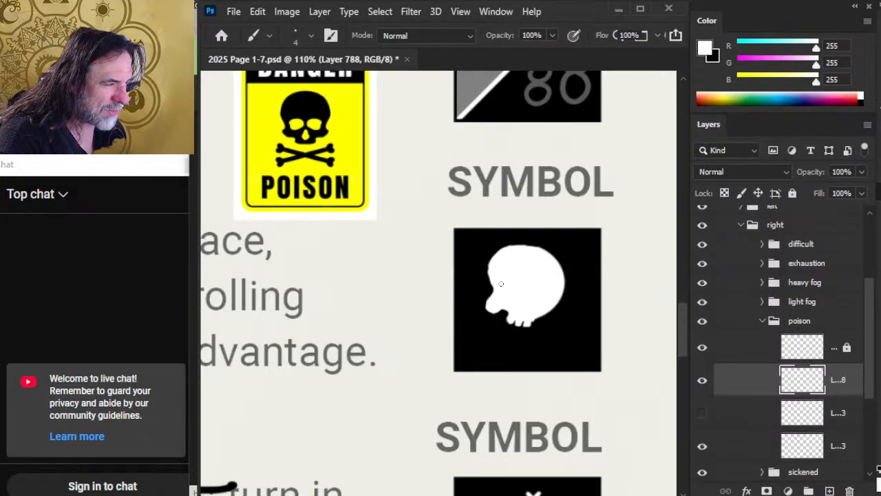
pyautogui.press('e')
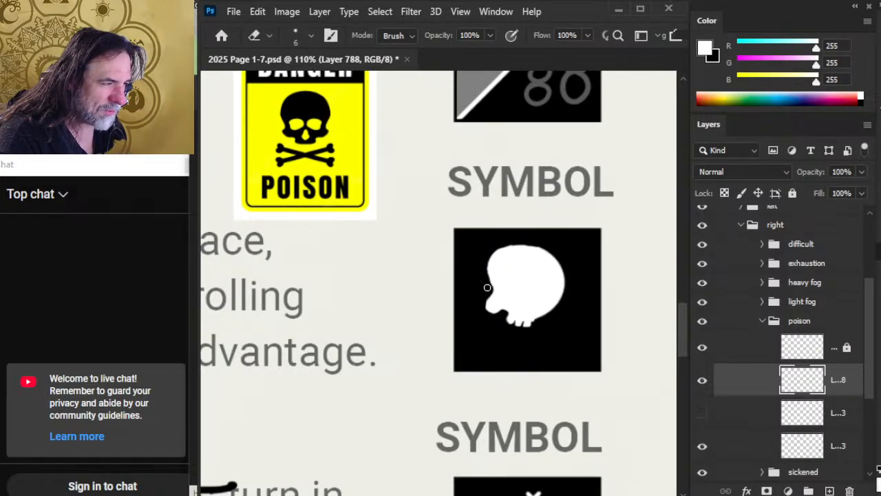
pyautogui.press('b')
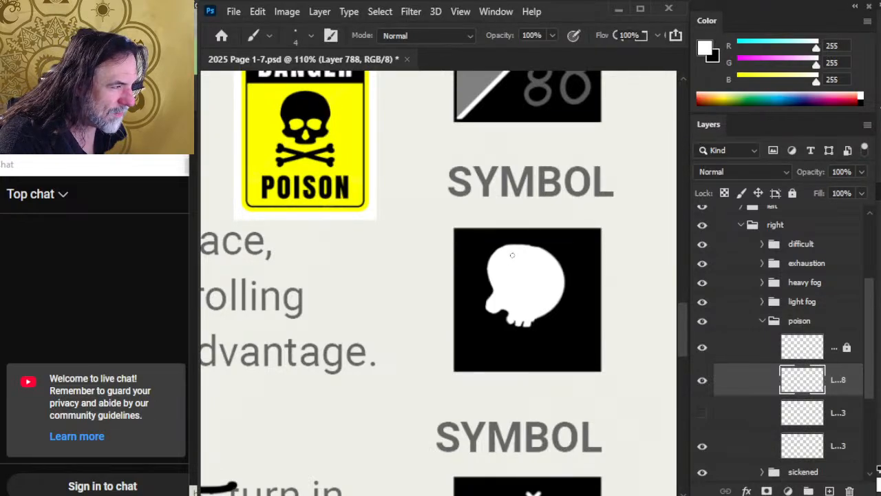
# Build up the skull's crown with a 4 px white brush and even its upper edge with the 6 px Eraser
pyautogui.moveTo(503, 247); pyautogui.dragTo(521, 245)
pyautogui.press('e')
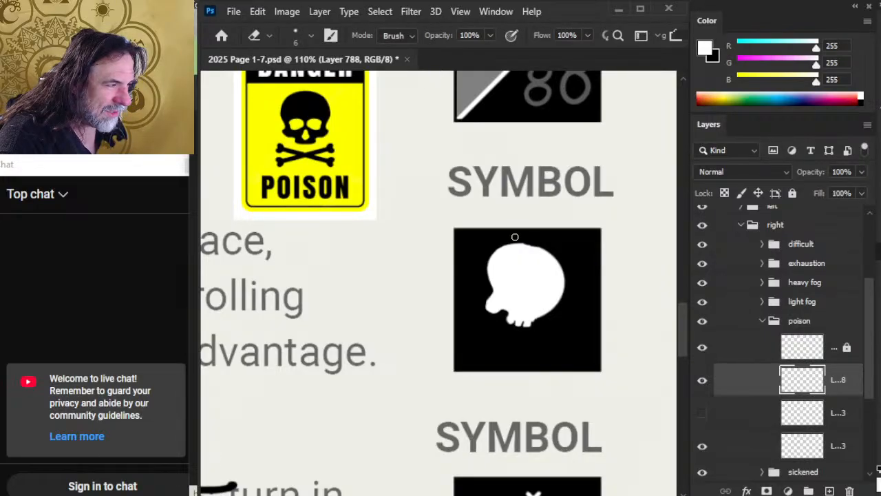
pyautogui.press('b')
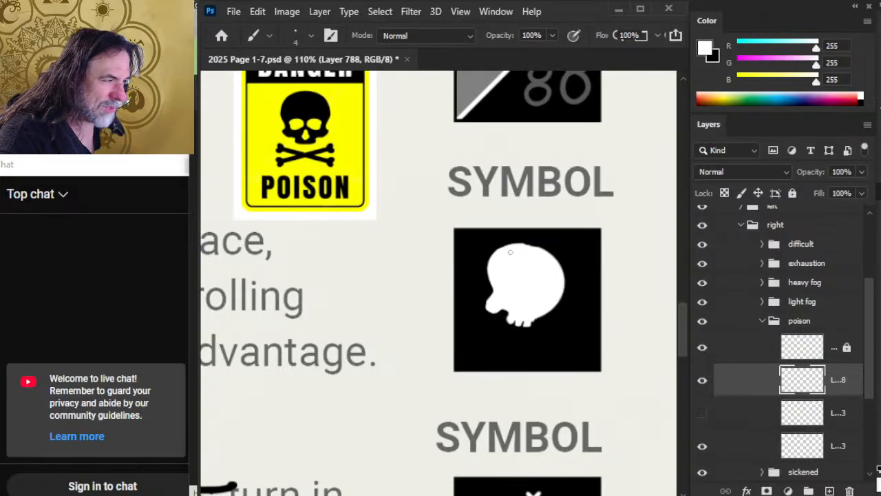
pyautogui.press('e')
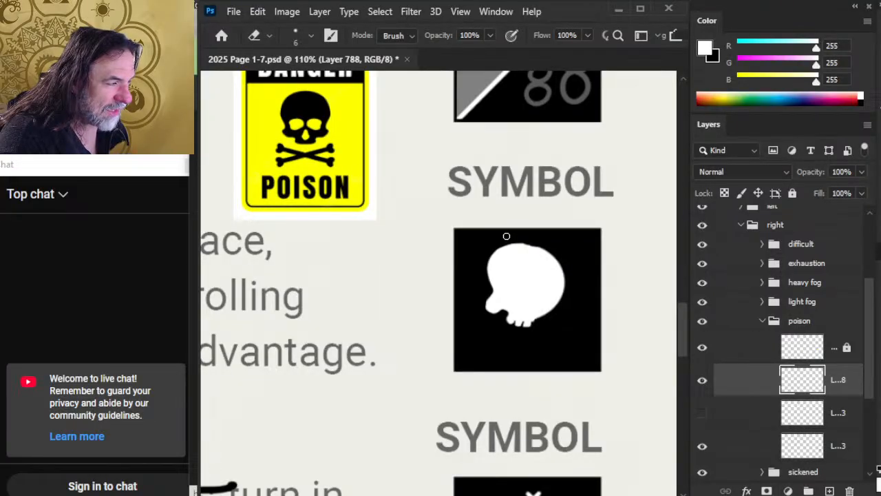
pyautogui.press('b')
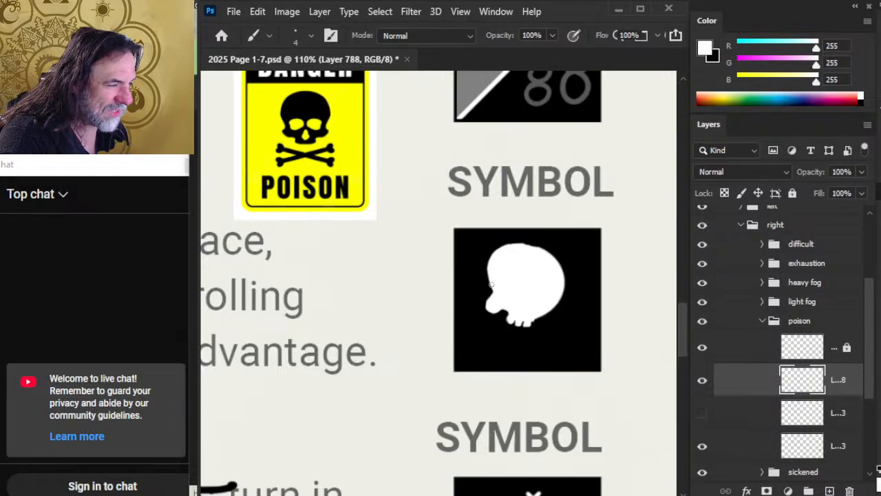
pyautogui.press('e')
pyautogui.moveTo(498, 284); pyautogui.dragTo(496, 289)
pyautogui.hotkey('ctrl', 'z')
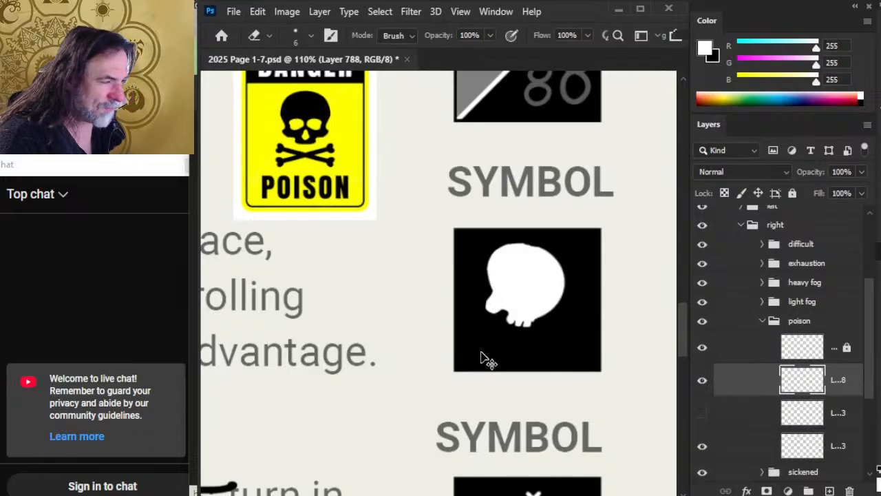
# Touch up the forehead with the 4 px brush and shave the front of the crown rounder with a 9 px Eraser
pyautogui.press('b')
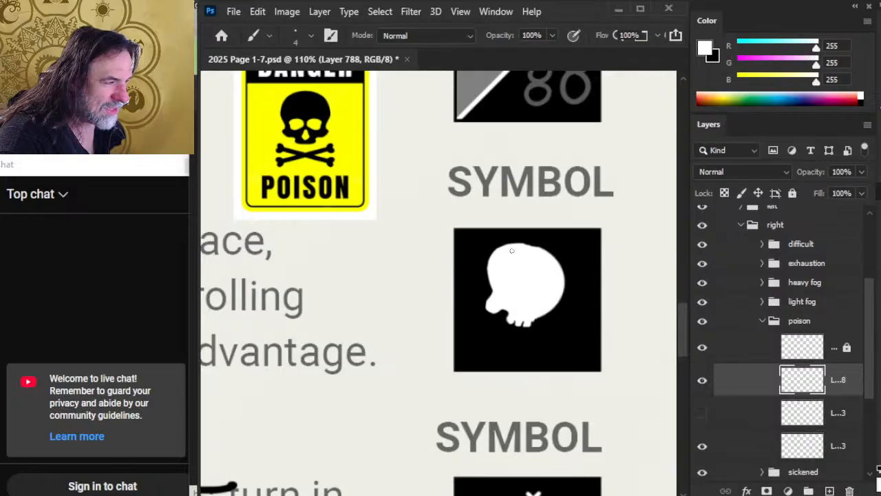
pyautogui.press('e')
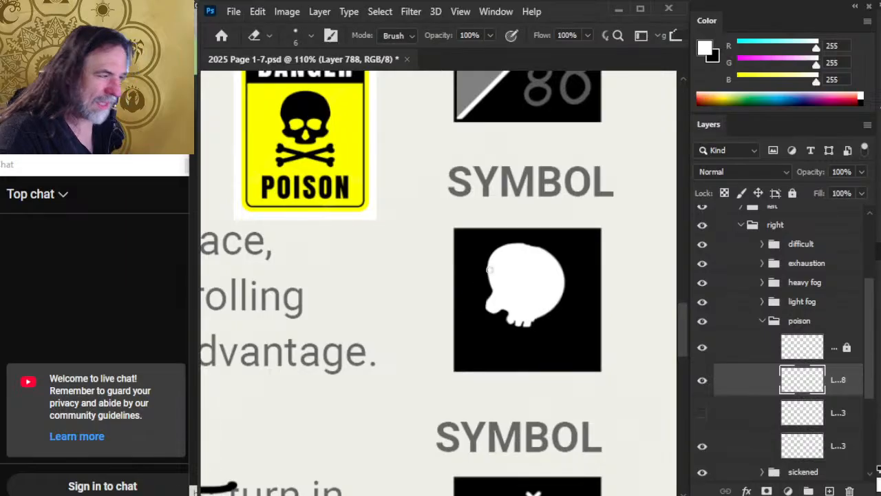
pyautogui.press('b')
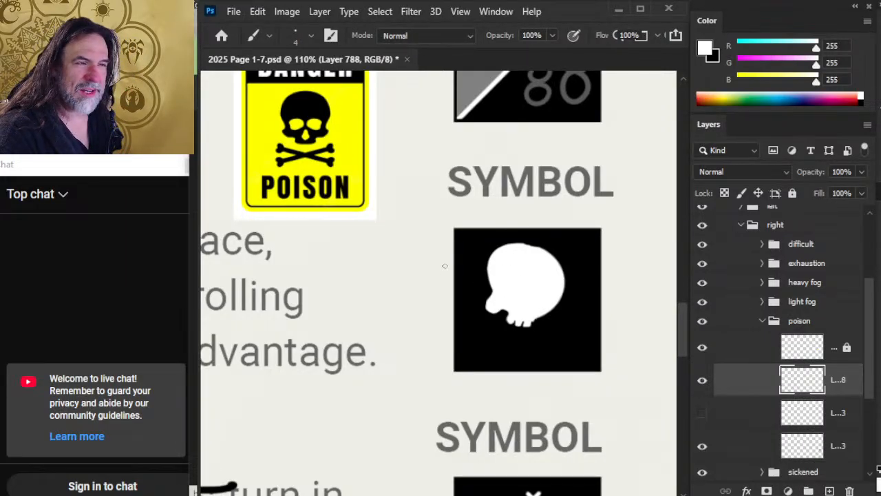
pyautogui.press('e')
pyautogui.press(']')
pyautogui.press(']')
pyautogui.press(']')
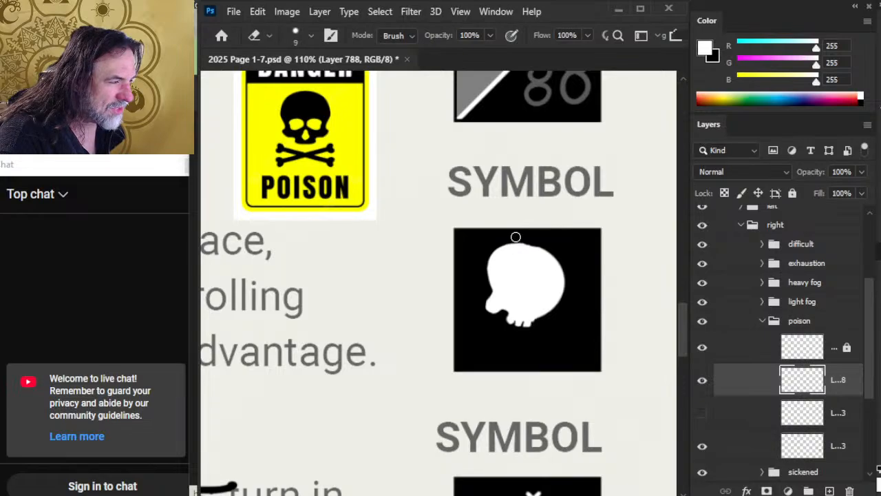
pyautogui.moveTo(506, 238)
pyautogui.mouseDown()
pyautogui.moveTo(477, 273)
pyautogui.moveTo(507, 242)
pyautogui.mouseUp()
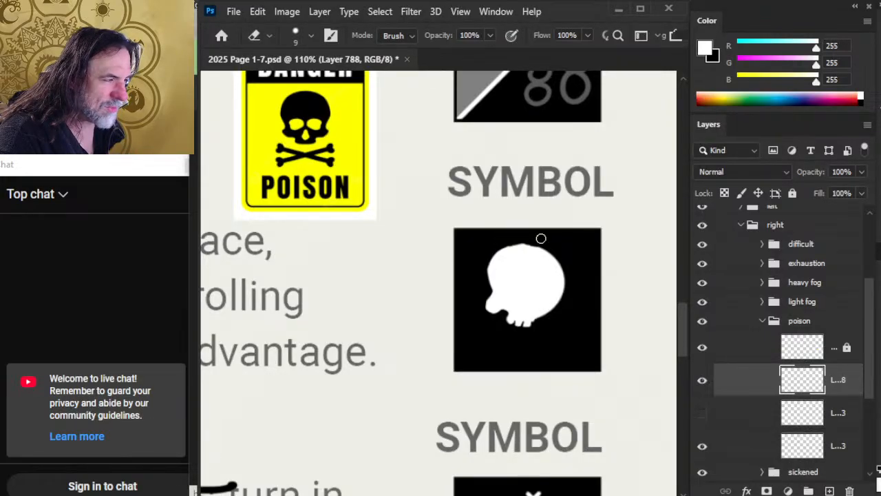
# Blend the crown into the forehead as one smooth curve, alternating the 4 px white brush and 9 px Eraser
pyautogui.press('b')
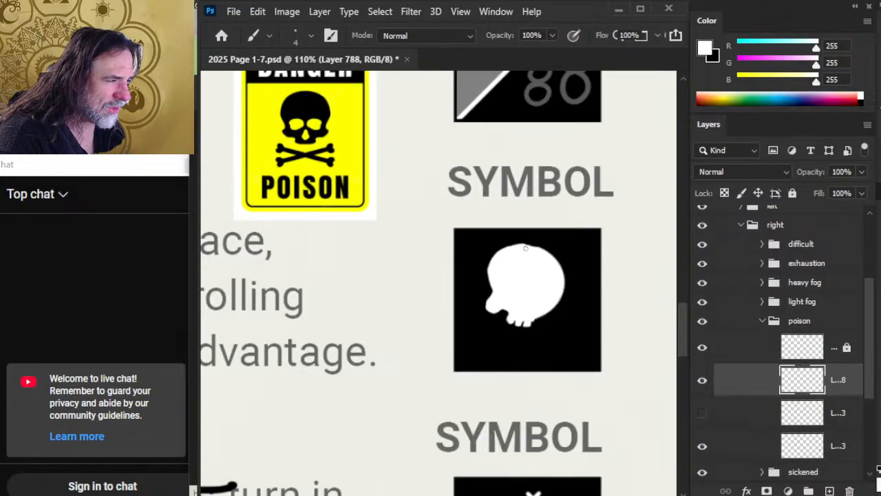
pyautogui.press('e')
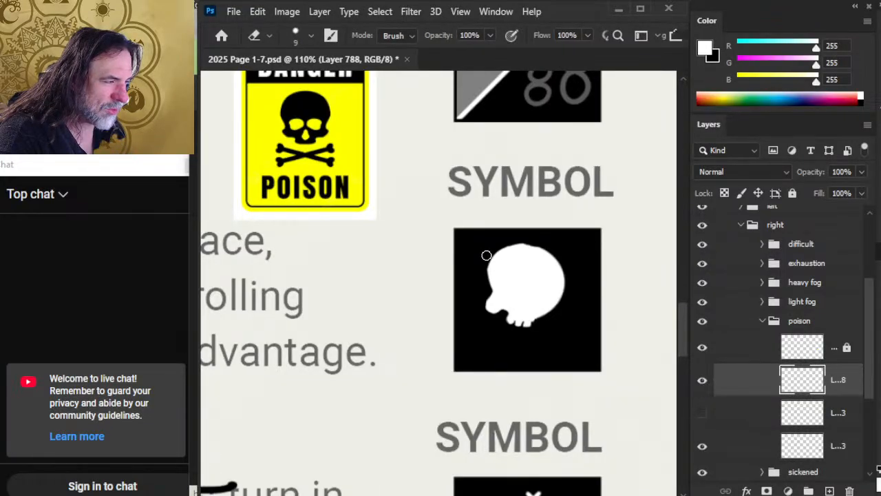
pyautogui.press('b')
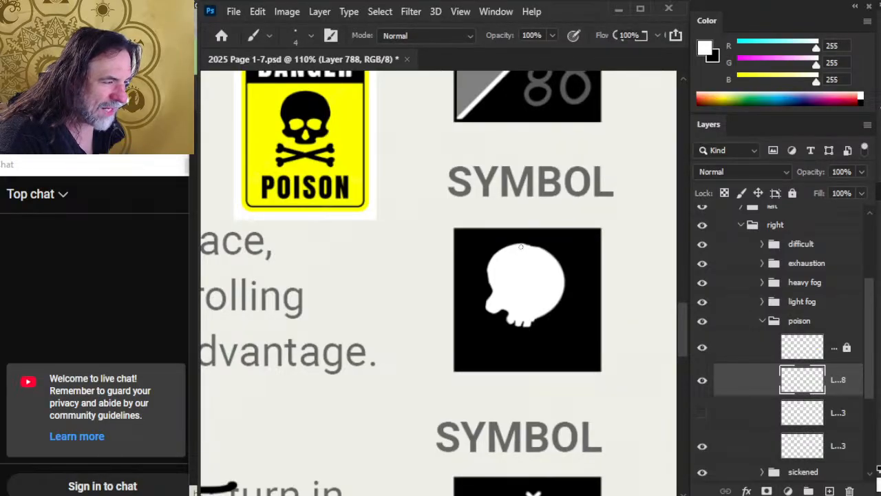
pyautogui.press('e')
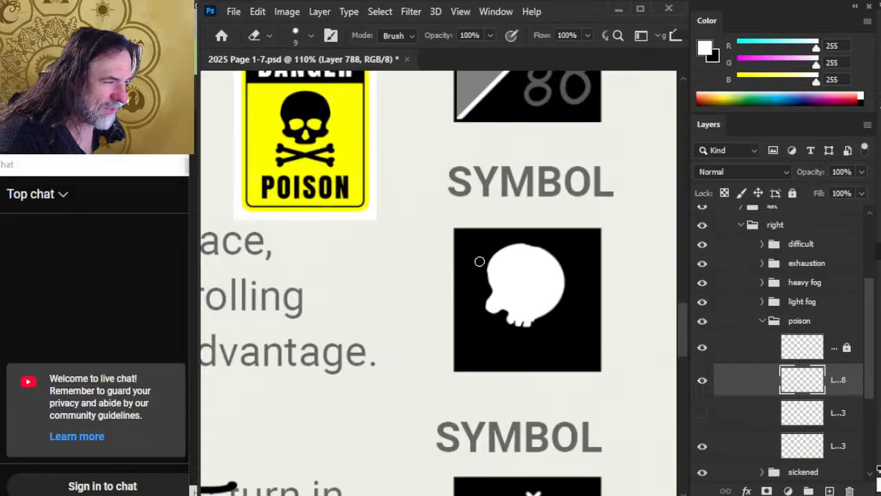
pyautogui.press('b')
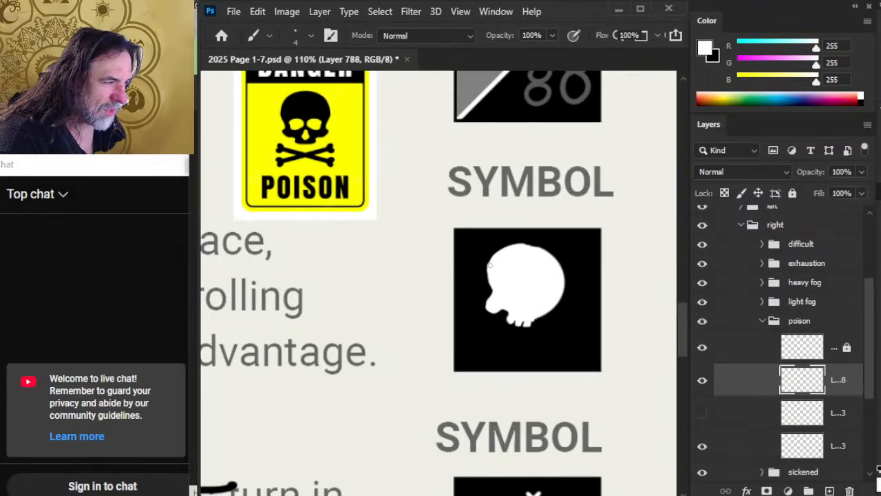
pyautogui.press('e')
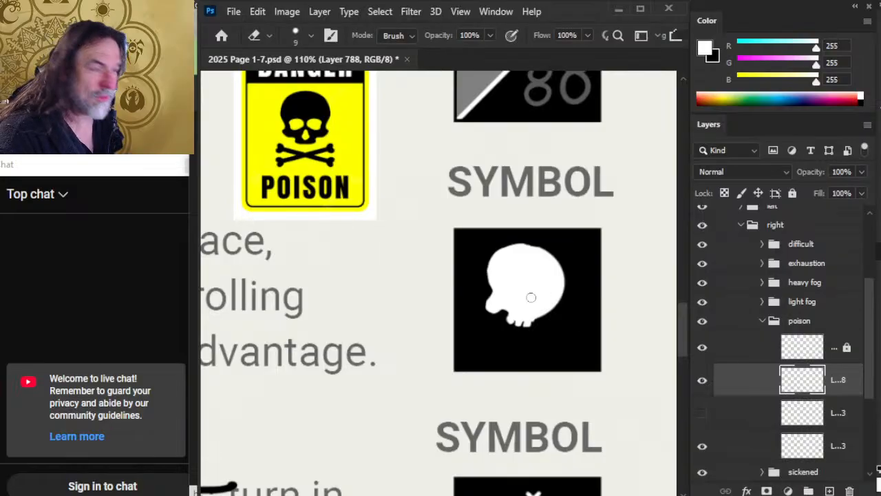
# Cut a slanted nose cavity into the skull just above the teeth with a 4 px Eraser
pyautogui.press('[')
pyautogui.press('[')
pyautogui.press('[')
pyautogui.press('[')
pyautogui.press('[')
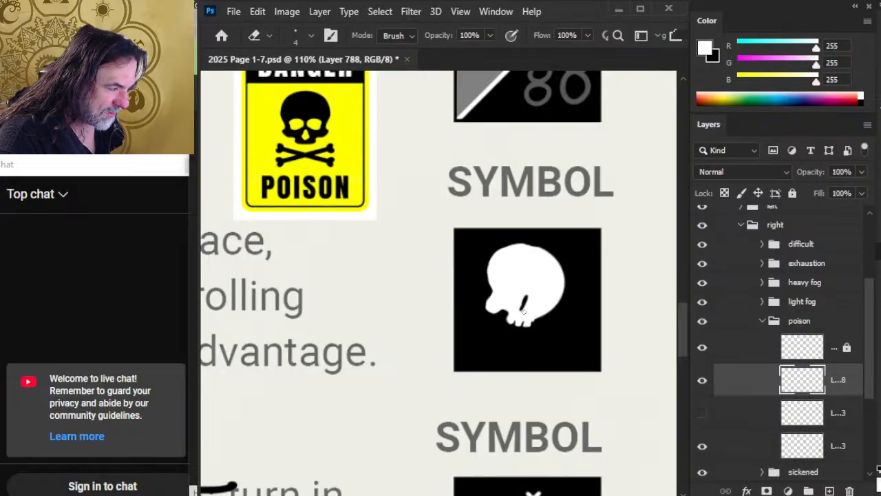
pyautogui.moveTo(523, 311)
pyautogui.mouseDown()
pyautogui.moveTo(531, 290)
pyautogui.moveTo(529, 311)
pyautogui.mouseUp()
# Shape the nose cavity into a narrow wedge with a 2 px Eraser and 4 px white brush strokes around its edges
pyautogui.press('[')
pyautogui.press('[')
pyautogui.press('b')
pyautogui.press('e')
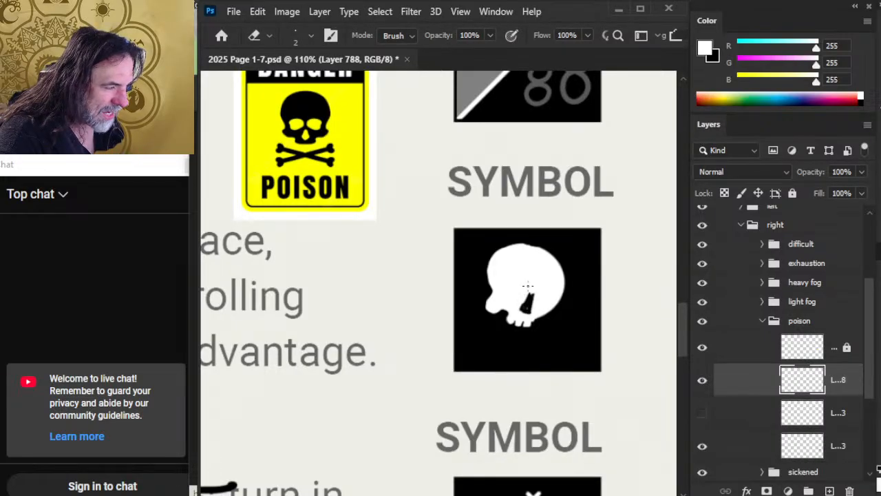
pyautogui.press('b')
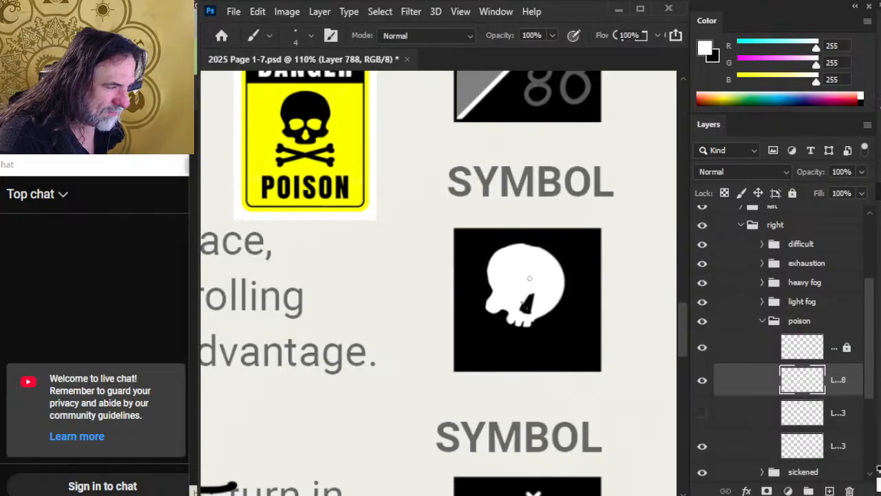
pyautogui.press('e')
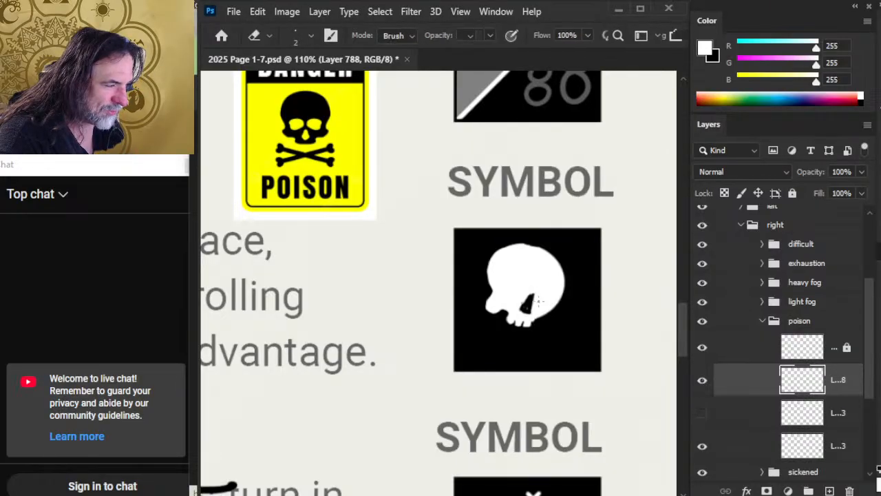
pyautogui.press('b')
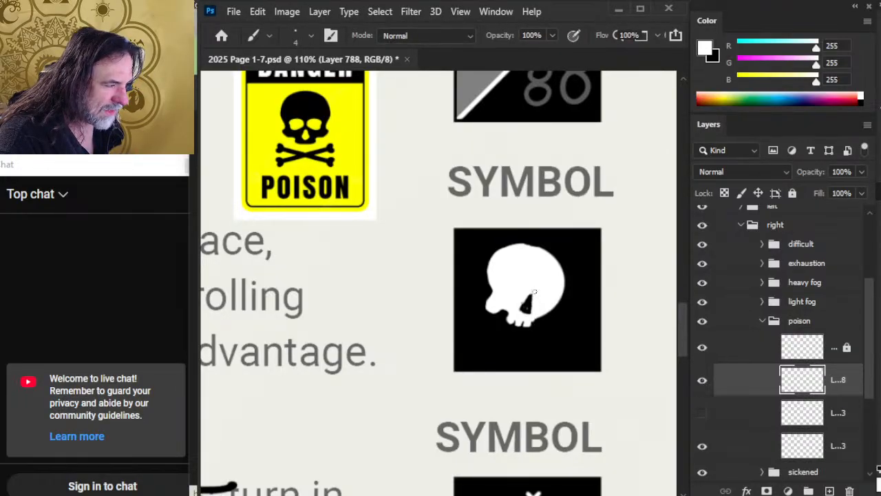
pyautogui.press('e')
pyautogui.press('b')
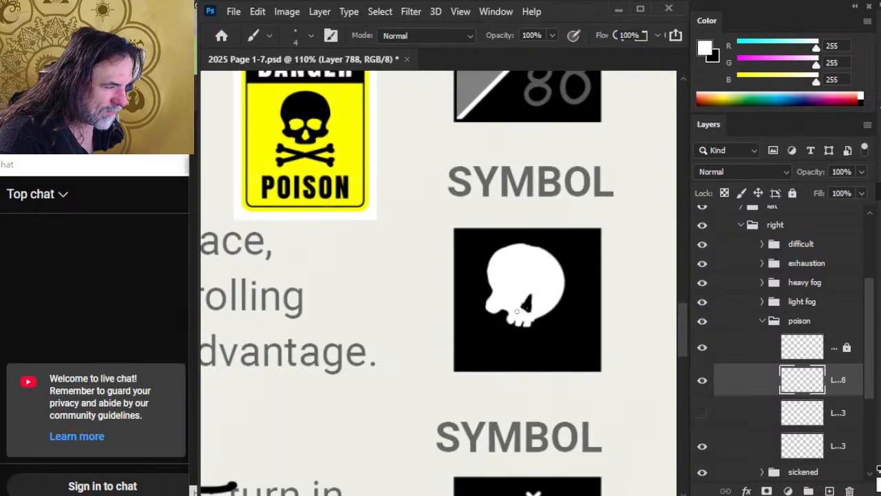
pyautogui.press('e')
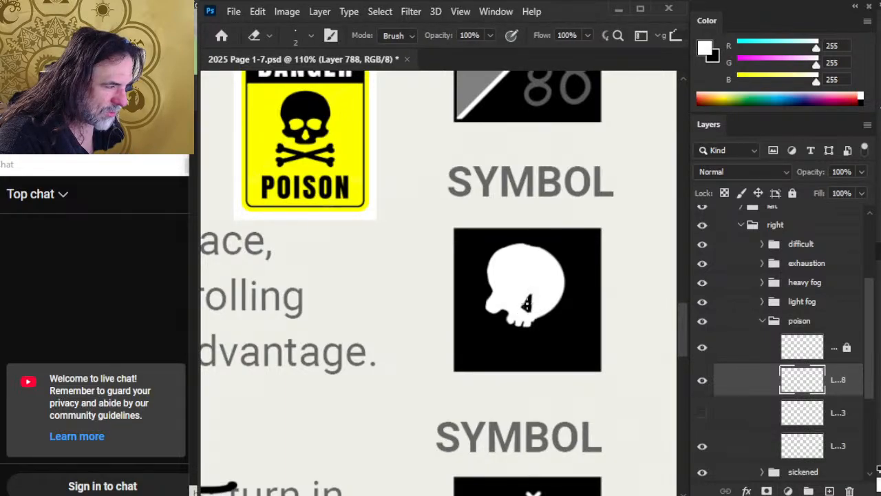
# Recut the nose cavity's lower corners with the 2 px Eraser and trim its sides with the 4 px white brush
pyautogui.moveTo(528, 304)
pyautogui.mouseDown()
pyautogui.moveTo(528, 292)
pyautogui.moveTo(522, 305)
pyautogui.mouseUp()
pyautogui.press('b')
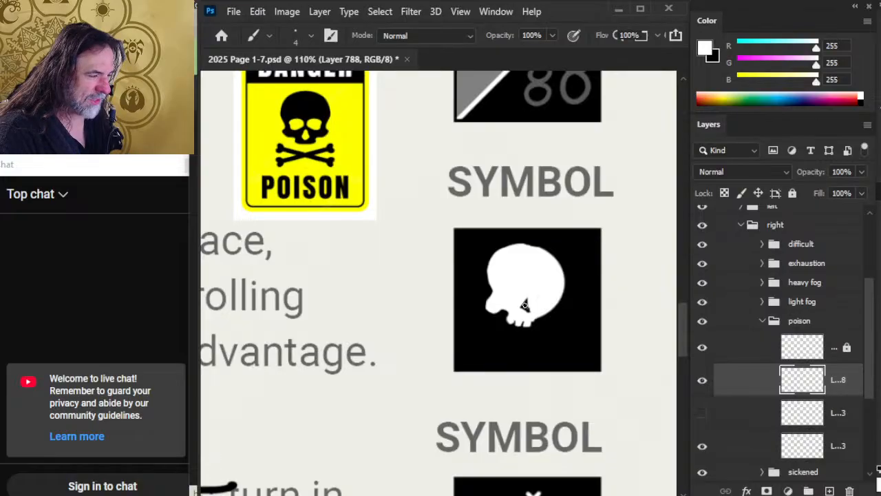
pyautogui.press('e')
pyautogui.moveTo(526, 303); pyautogui.dragTo(531, 308)
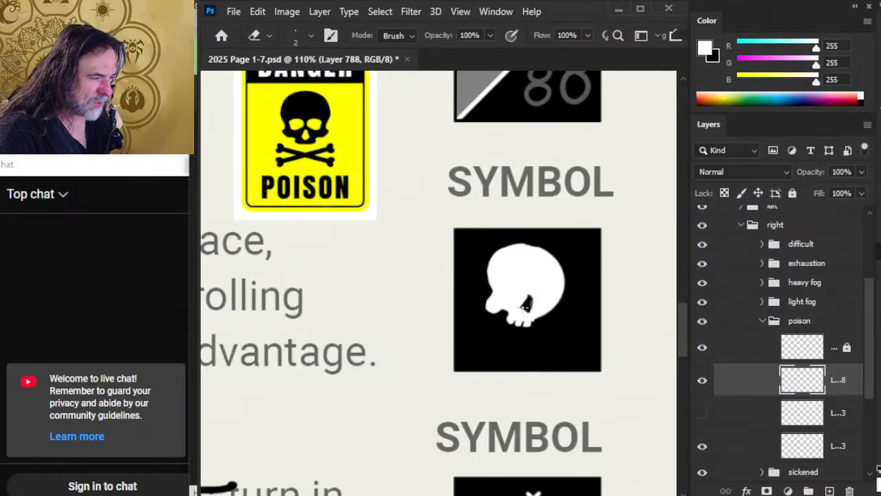
pyautogui.press('b')
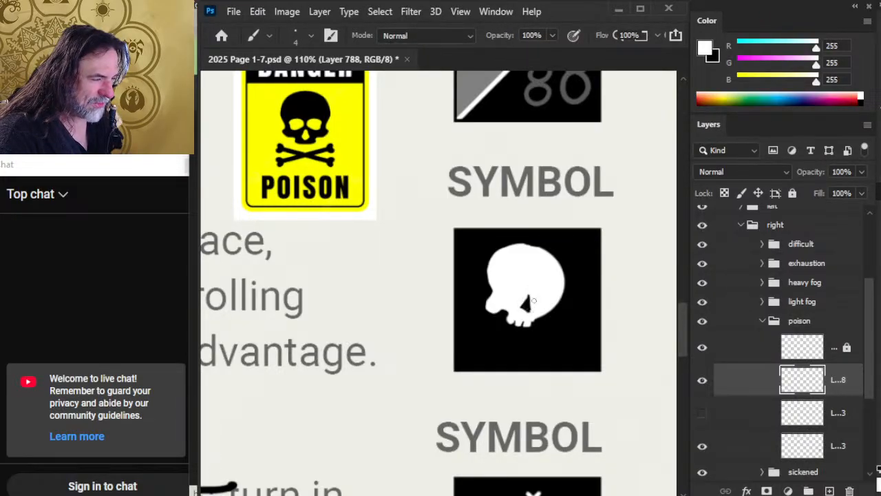
pyautogui.press('e')
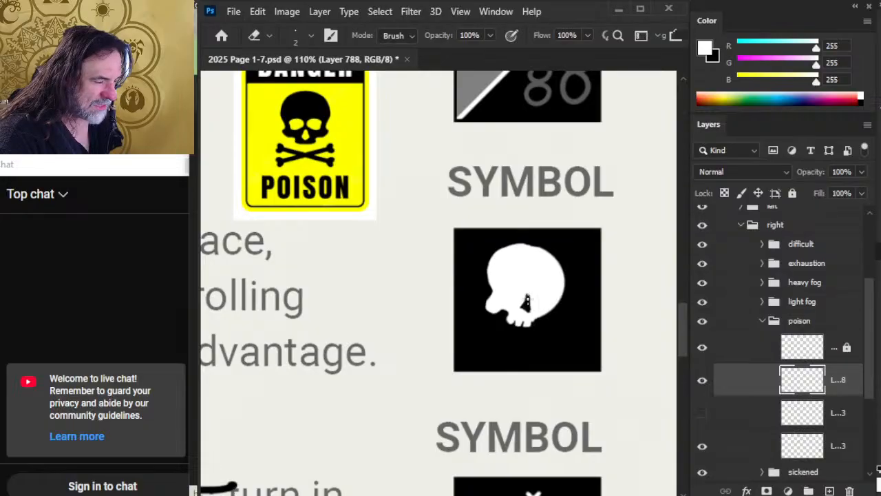
# Extend the nose cavity's sides and base with 2 px Eraser strokes, cleaning its outline with the 4 px white brush
pyautogui.press('b')
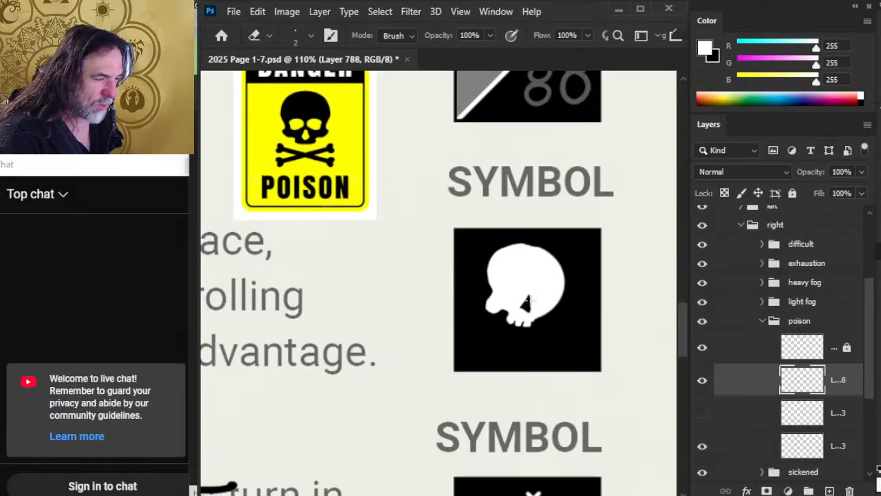
pyautogui.press('e')
pyautogui.moveTo(528, 301); pyautogui.dragTo(534, 309)
pyautogui.press('b')
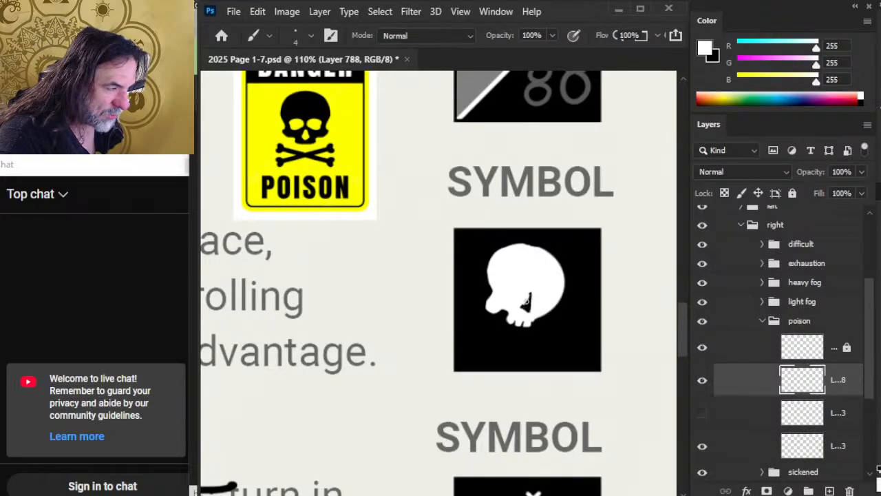
pyautogui.press('e')
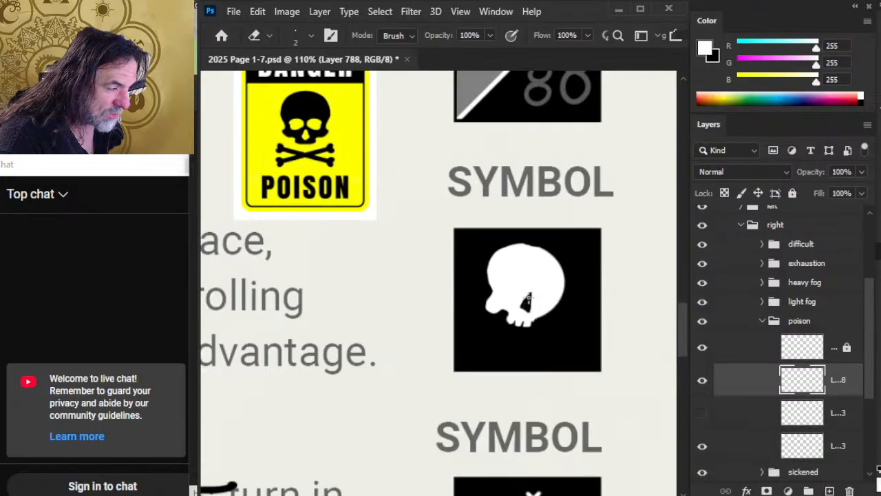
pyautogui.moveTo(527, 297); pyautogui.dragTo(525, 315)
pyautogui.press('b')
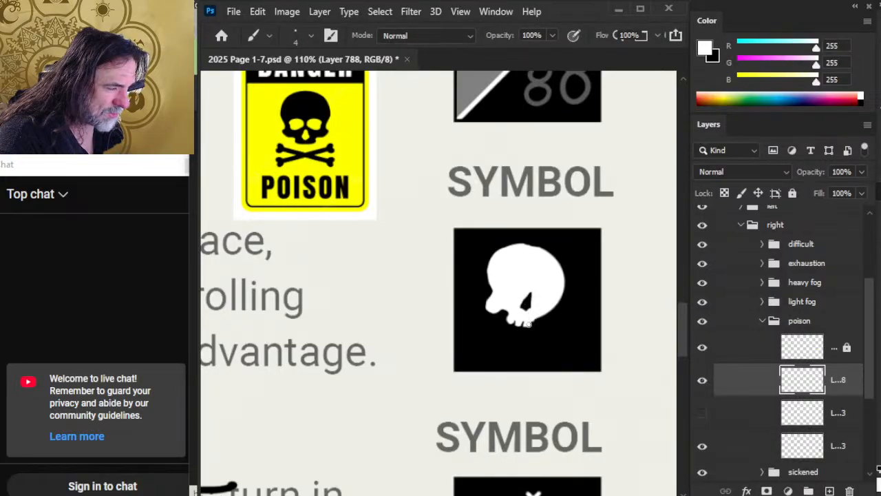
# Refine the nose cavity's slanted edges by alternating 2 px Eraser strokes with 4 px white brush strokes
pyautogui.press('e')
pyautogui.moveTo(526, 301); pyautogui.dragTo(522, 294)
pyautogui.press('b')
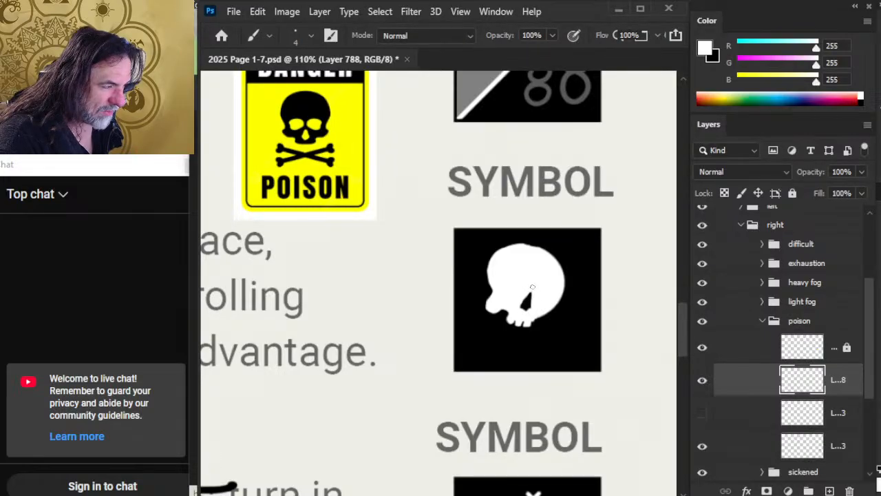
pyautogui.press('e')
pyautogui.moveTo(526, 305); pyautogui.dragTo(533, 296)
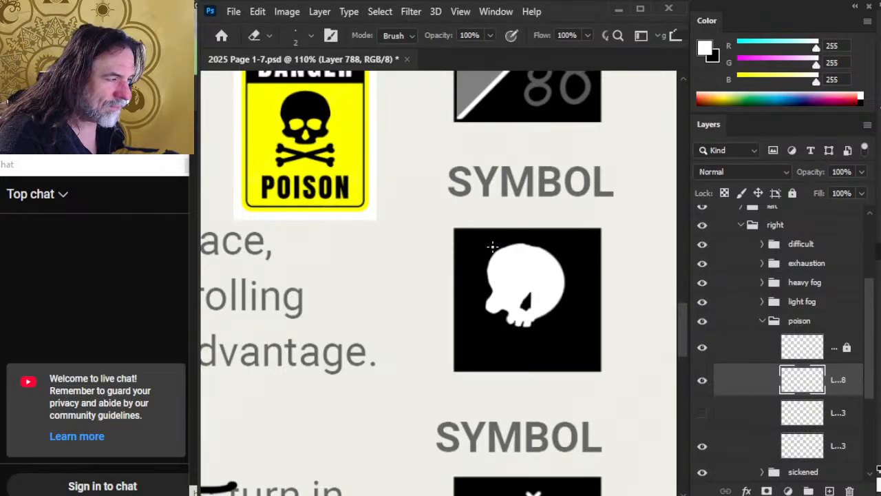
# Widen the nose cavity with a 7 px Eraser and repaint its edges with the 4 px white brush
pyautogui.press(']')
pyautogui.press(']')
pyautogui.press(']')
pyautogui.press(']')
pyautogui.press(']')
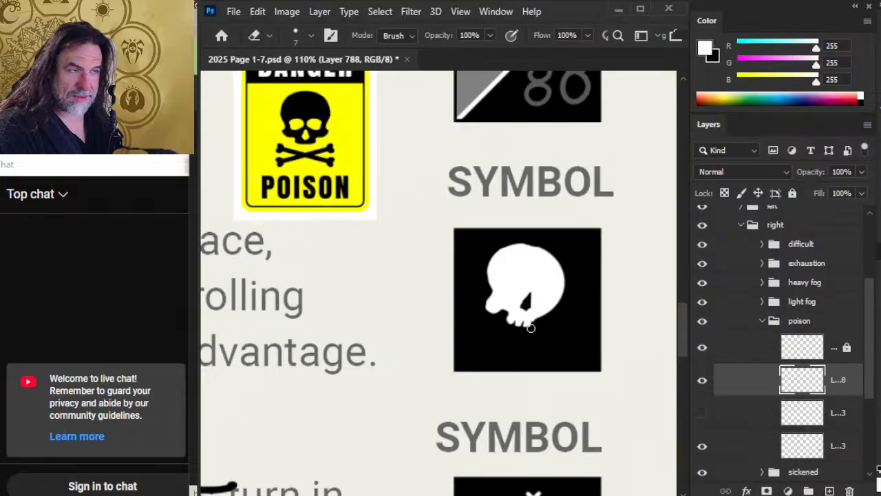
pyautogui.press('b')
pyautogui.press('e')
pyautogui.moveTo(526, 301); pyautogui.dragTo(517, 302)
pyautogui.press('b')
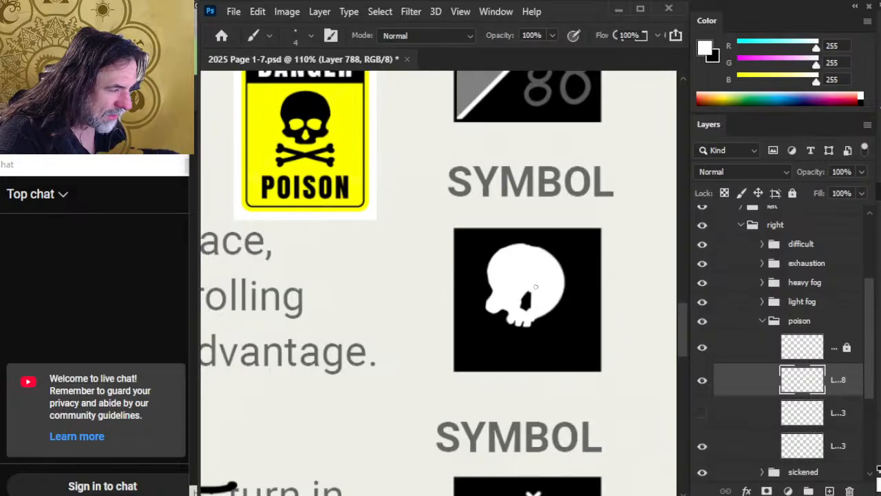
pyautogui.press('e')
pyautogui.moveTo(530, 302)
pyautogui.mouseDown()
pyautogui.moveTo(534, 291)
pyautogui.moveTo(533, 301)
pyautogui.mouseUp()
pyautogui.press('b')
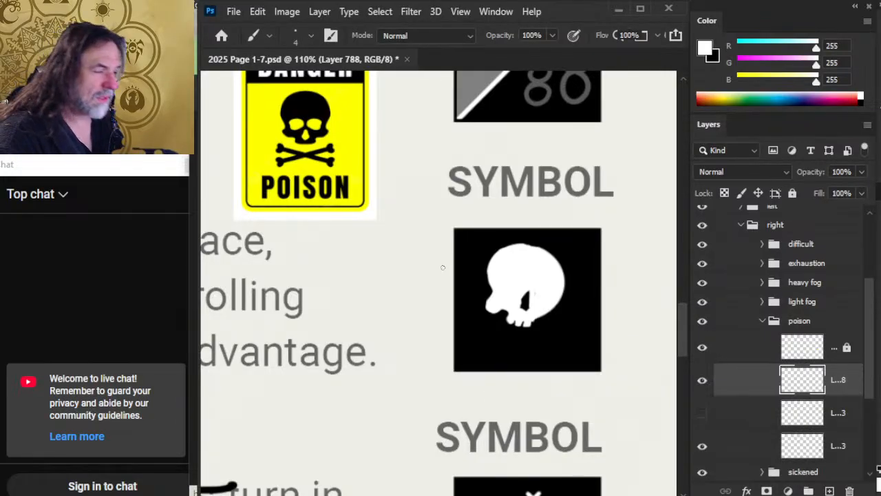
# Cut an eye socket into the skull above the nose cavity with the 7 px Eraser, trimming its rim with the 4 px white brush
pyautogui.press('e')
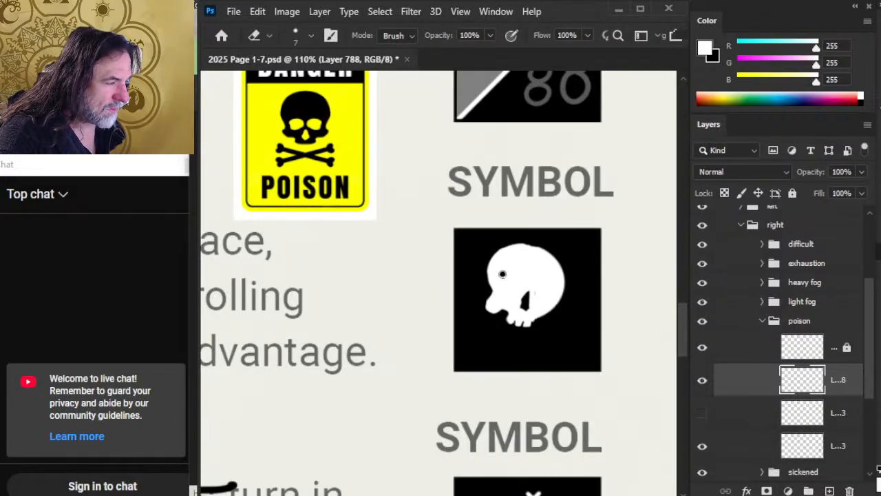
pyautogui.moveTo(503, 274)
pyautogui.mouseDown()
pyautogui.moveTo(520, 270)
pyautogui.moveTo(504, 284)
pyautogui.moveTo(518, 284)
pyautogui.moveTo(503, 279)
pyautogui.mouseUp()
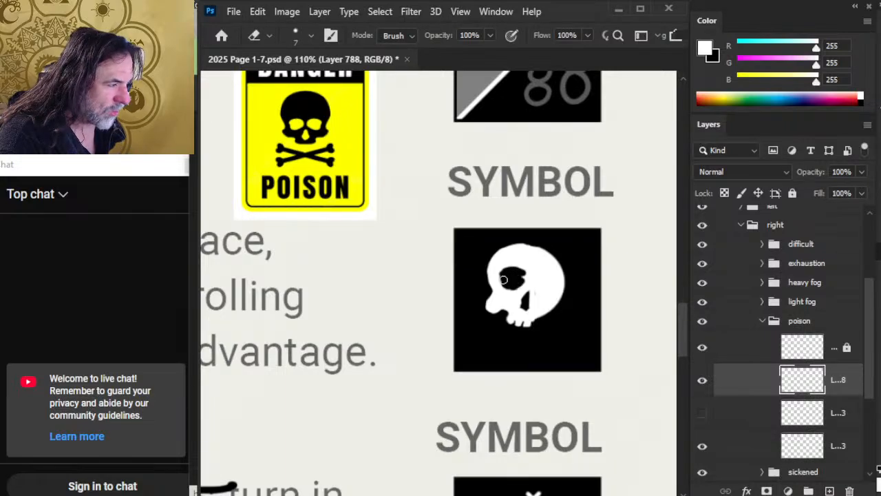
pyautogui.press('b')
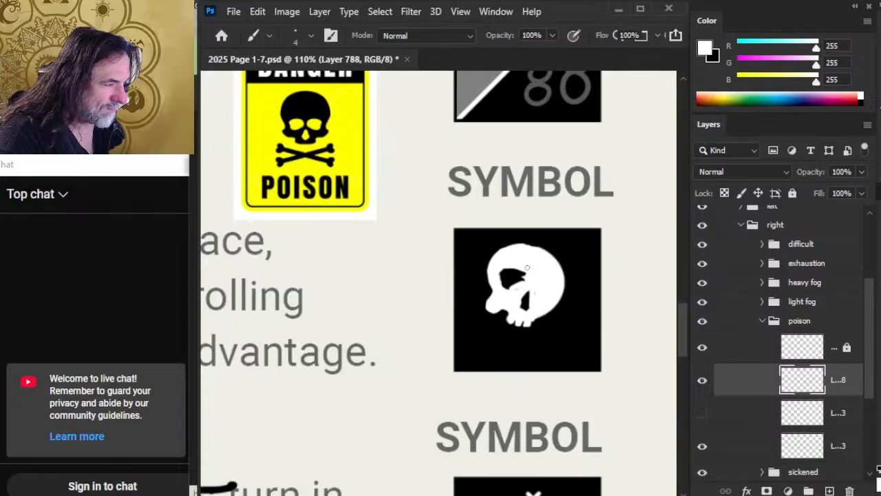
pyautogui.press('e')
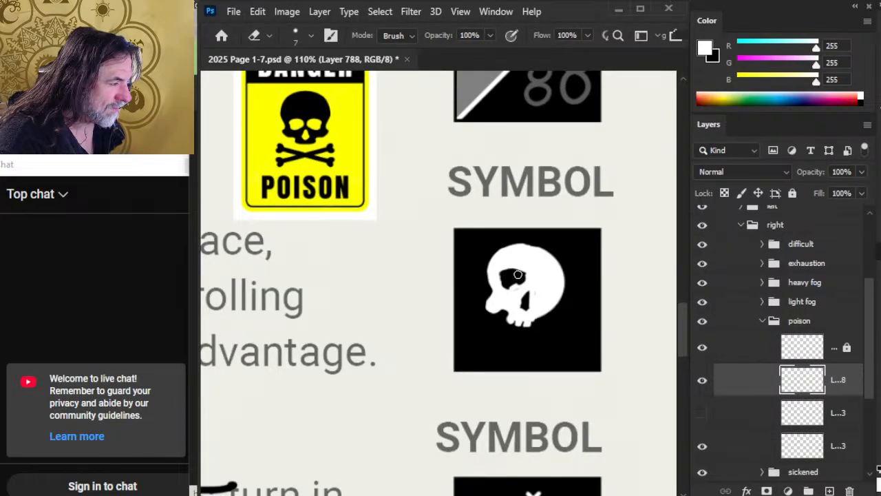
pyautogui.moveTo(517, 274); pyautogui.dragTo(522, 289)
pyautogui.press('b')
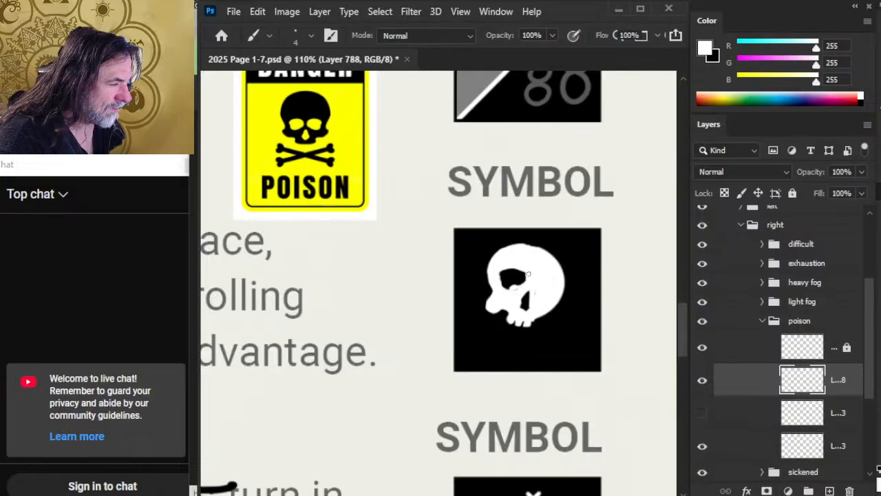
pyautogui.press('e')
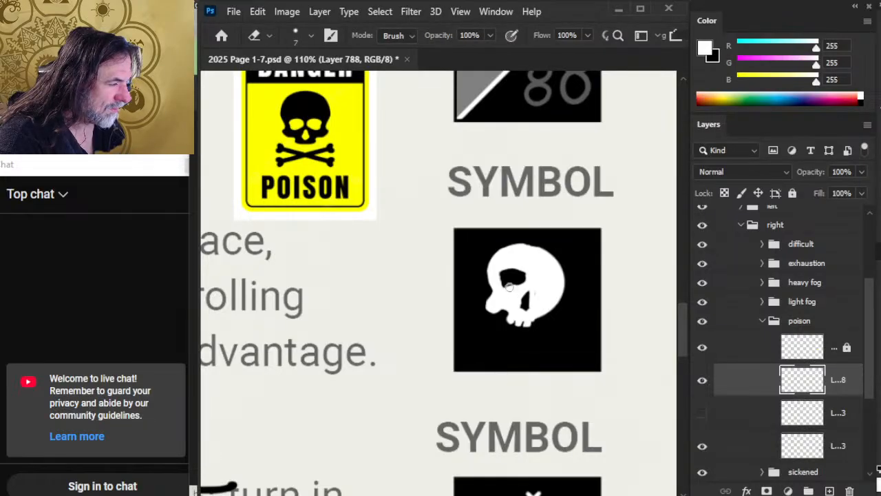
pyautogui.moveTo(503, 282); pyautogui.dragTo(503, 283)
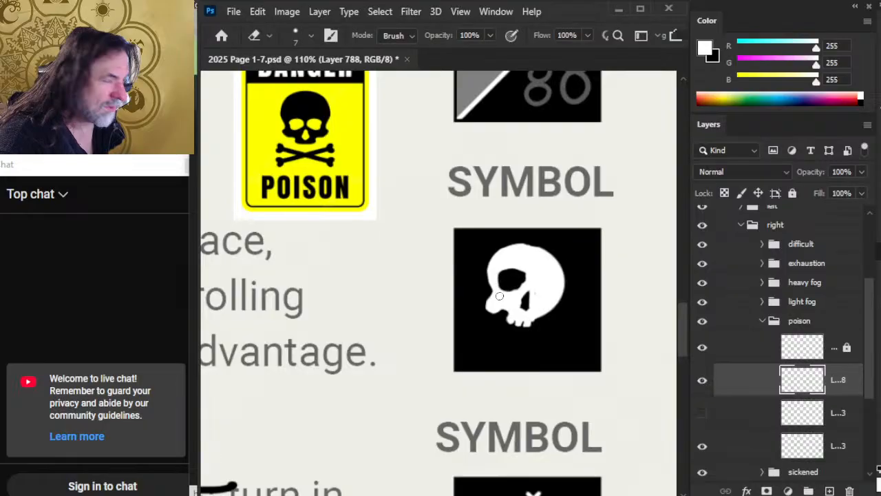
# Even out the eye socket's upper and lower rims, alternating the 4 px white brush and the 7 px Eraser
pyautogui.press('b')
pyautogui.press('e')
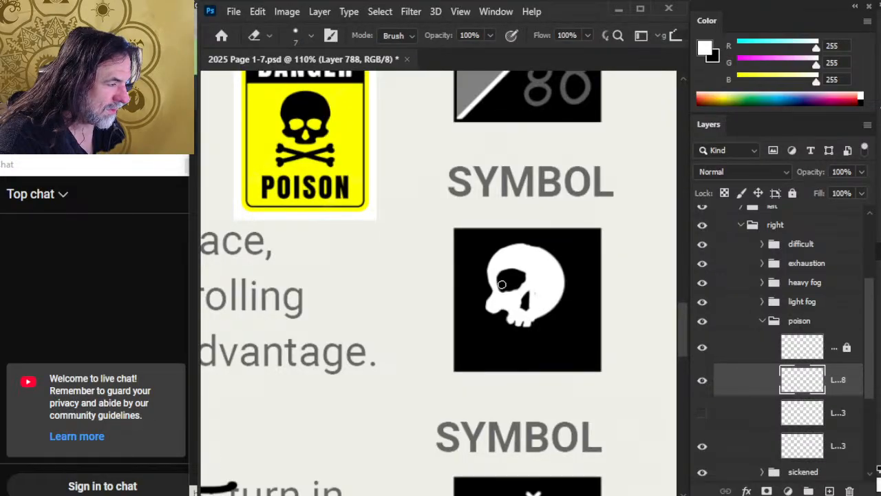
pyautogui.press('b')
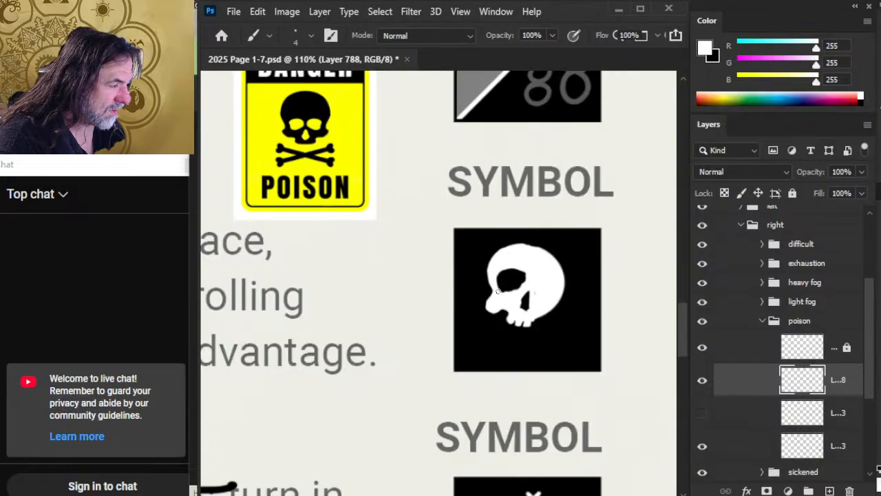
pyautogui.press('e')
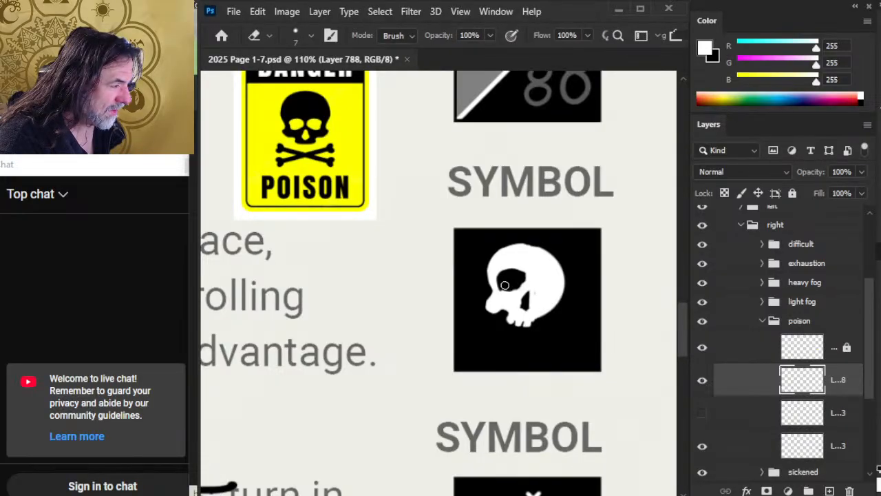
pyautogui.moveTo(516, 275); pyautogui.dragTo(523, 267)
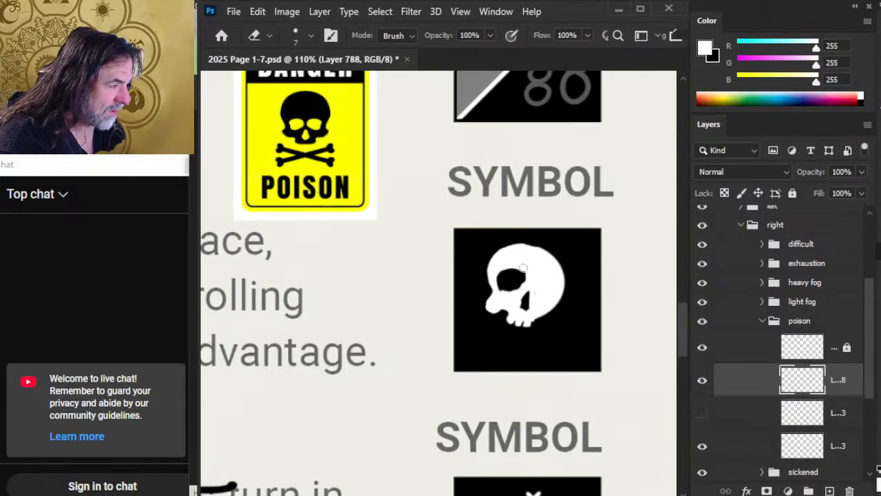
pyautogui.press('b')
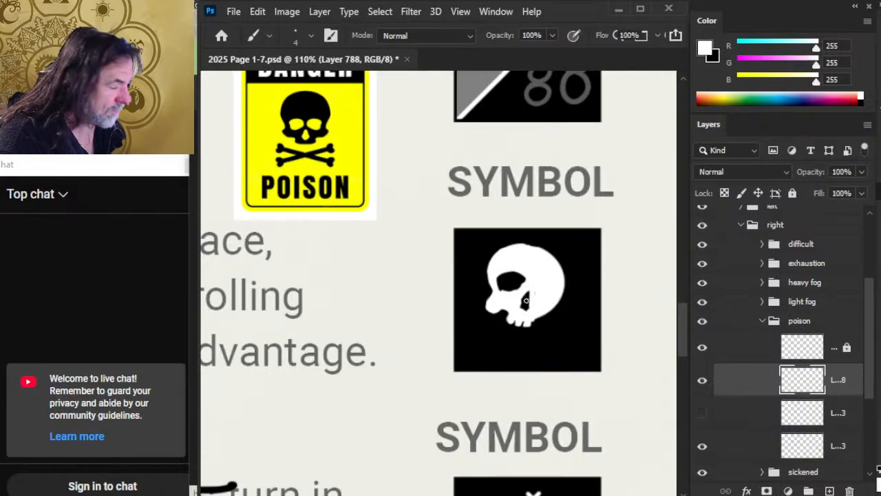
pyautogui.press('e')
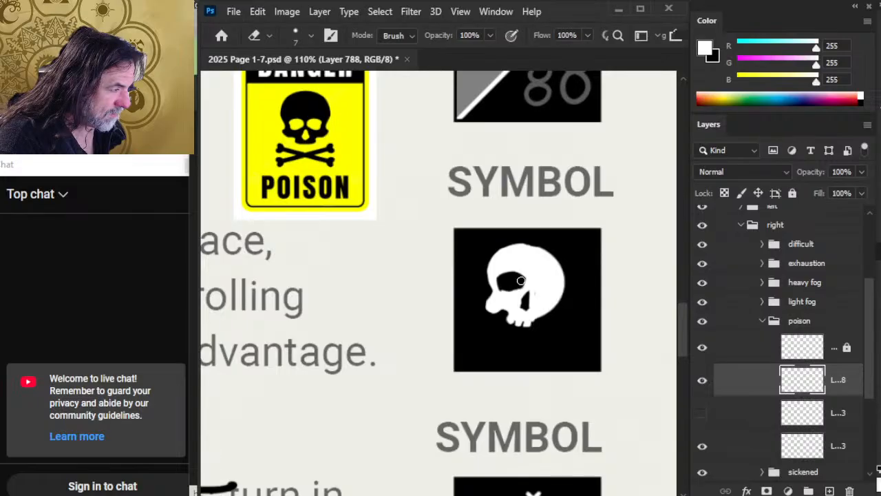
pyautogui.press('b')
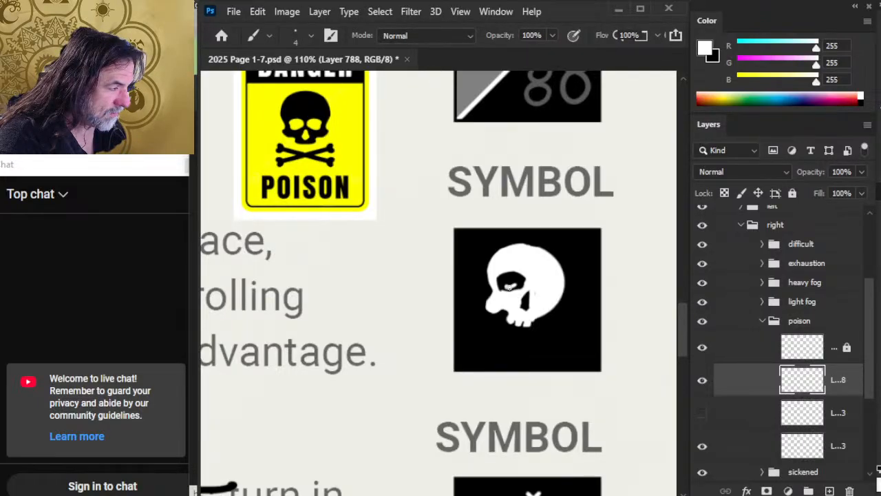
pyautogui.press('e')
pyautogui.press('b')
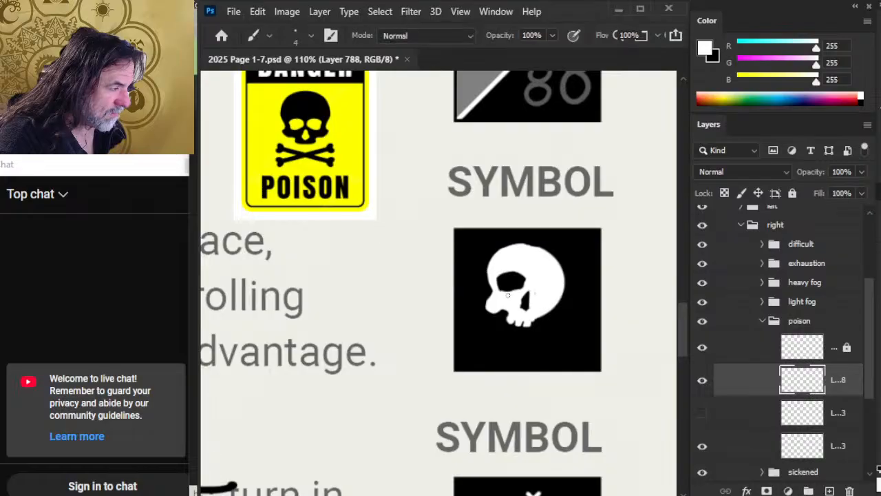
pyautogui.press('e')
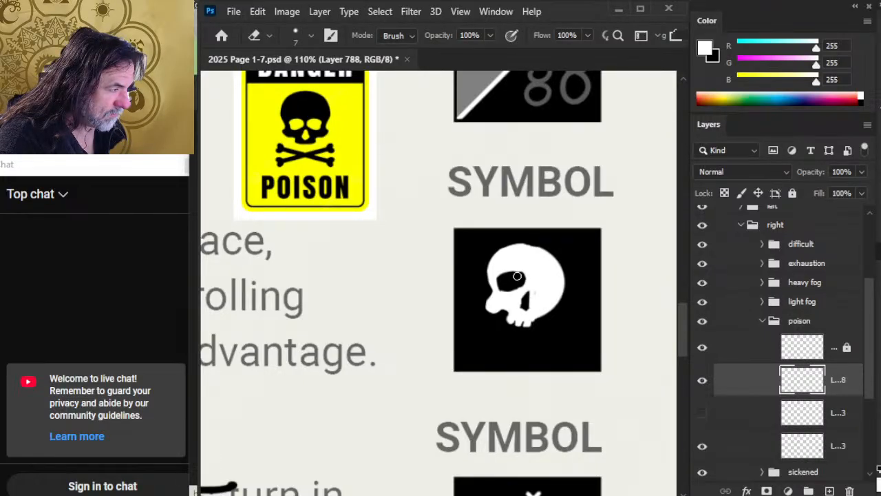
# Move the skull straight down a little within the black symbol square
pyautogui.press('v')
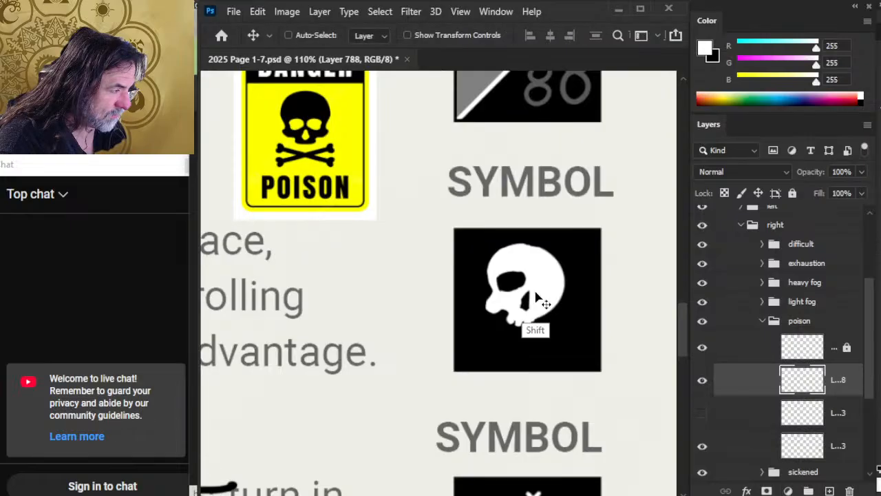
pyautogui.moveTo(530, 304); pyautogui.dragTo(534, 318)
pyautogui.press('x')
pyautogui.press('x')
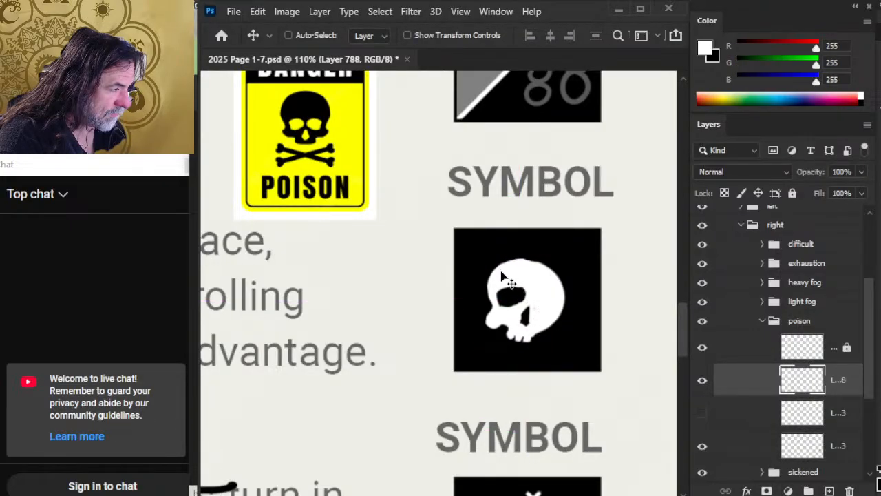
# Paint a taller, rounder forehead onto the skull's left half with a 5 px white brush and fill it in
pyautogui.press('b')
pyautogui.press(']')
pyautogui.moveTo(507, 258)
pyautogui.mouseDown()
pyautogui.moveTo(491, 300)
pyautogui.moveTo(490, 266)
pyautogui.moveTo(522, 242)
pyautogui.mouseUp()
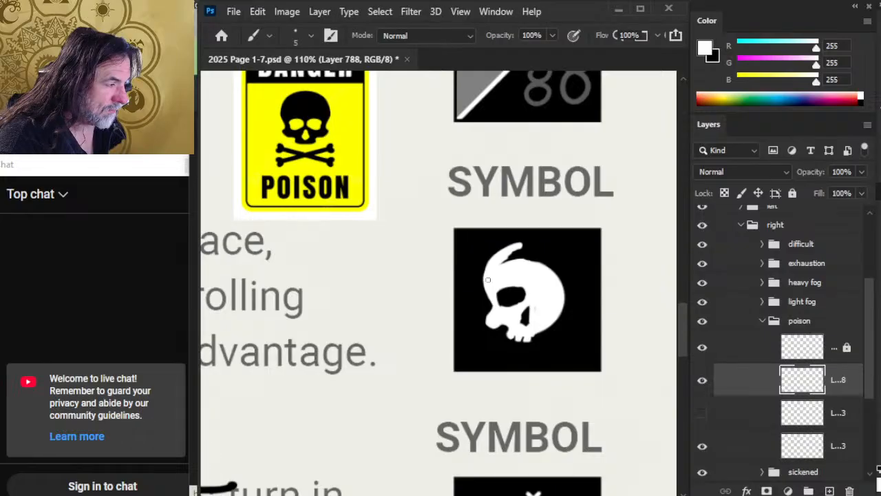
pyautogui.press('e')
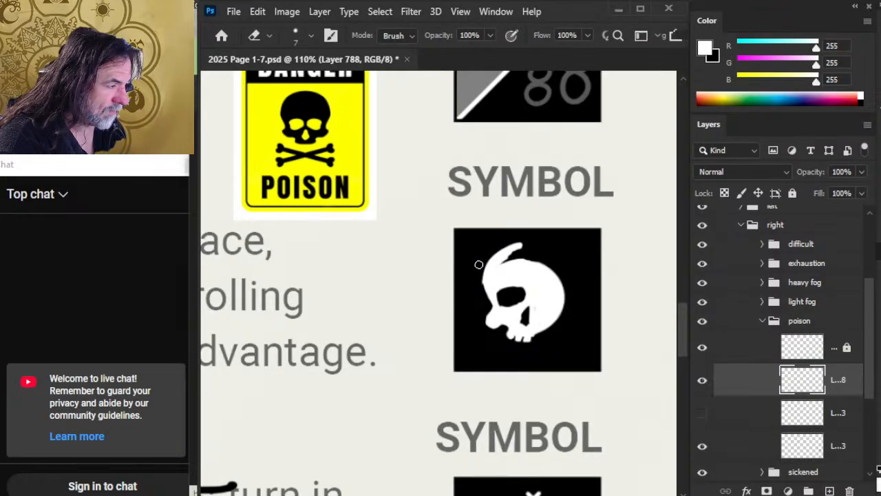
pyautogui.press('b')
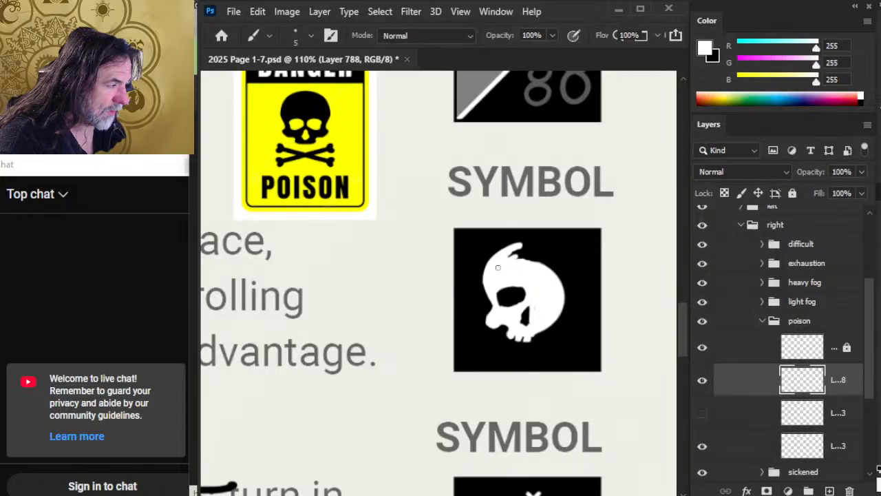
pyautogui.scroll(-4, 525, 247)
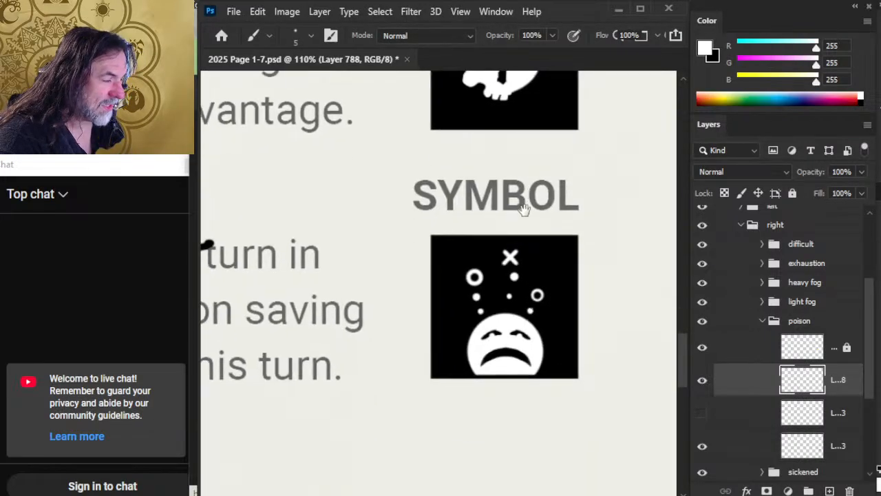
pyautogui.scroll(4, 521, 202)
pyautogui.hscroll(1, 509, 344)
pyautogui.moveTo(485, 256); pyautogui.dragTo(483, 254)
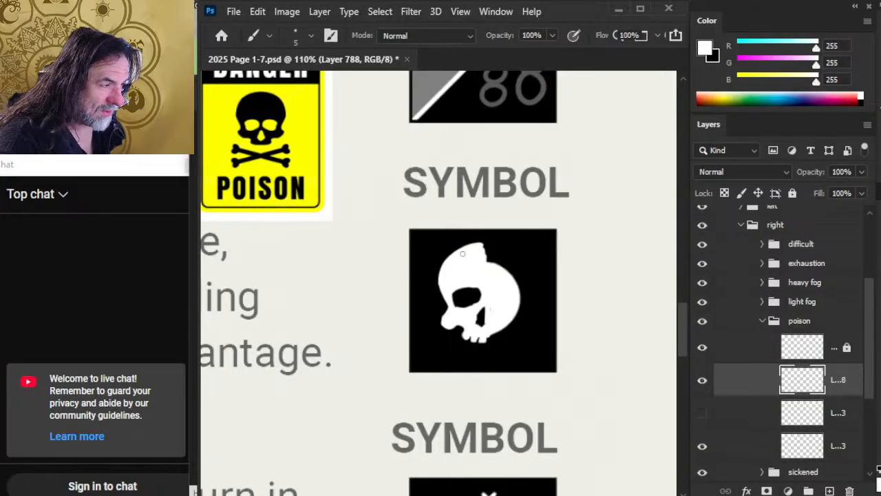
# Erase the skull's right half along a straight vertical centre line with a 20 px Eraser
pyautogui.press('e')
pyautogui.press(']')
pyautogui.press(']')
pyautogui.press(']')
pyautogui.press(']')
pyautogui.press(']')
pyautogui.press(']')
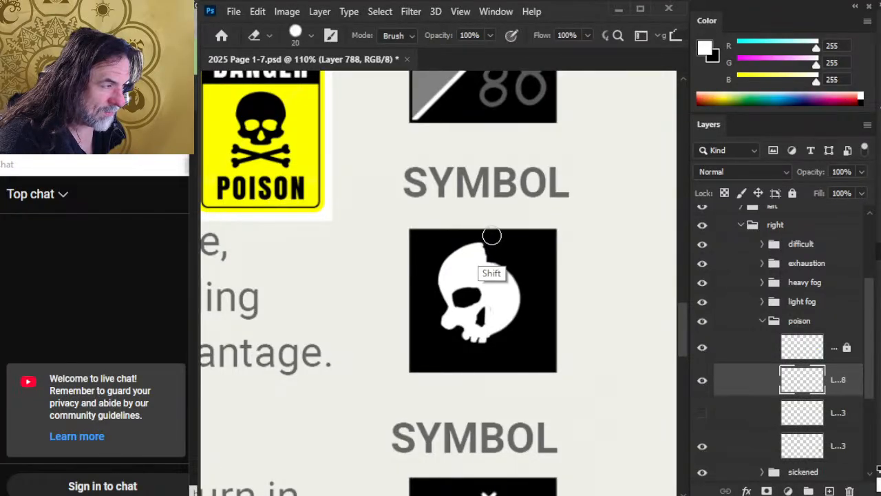
pyautogui.keyDown('shift'); pyautogui.click(492, 235); pyautogui.keyUp('shift')
pyautogui.moveTo(491, 234); pyautogui.dragTo(492, 407)
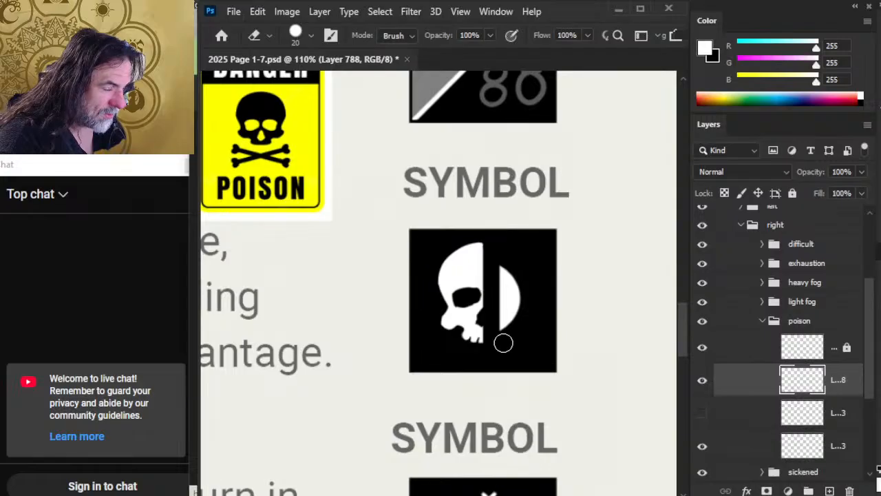
pyautogui.moveTo(509, 257); pyautogui.dragTo(510, 330)
pyautogui.rightClick(515, 271)
pyautogui.moveTo(503, 260); pyautogui.dragTo(503, 329)
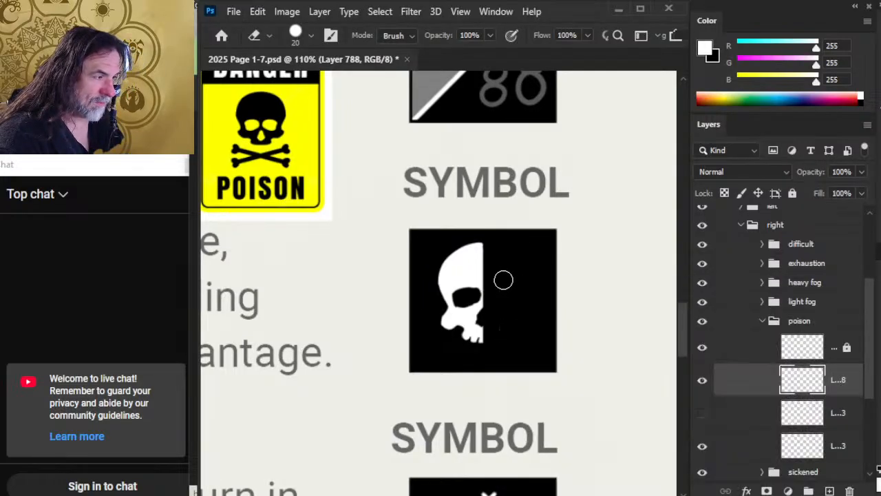
# Lasso the remaining half skull and duplicate it onto a new layer
pyautogui.press('l')
pyautogui.moveTo(458, 220)
pyautogui.mouseDown()
pyautogui.moveTo(507, 236)
pyautogui.moveTo(454, 221)
pyautogui.mouseUp()
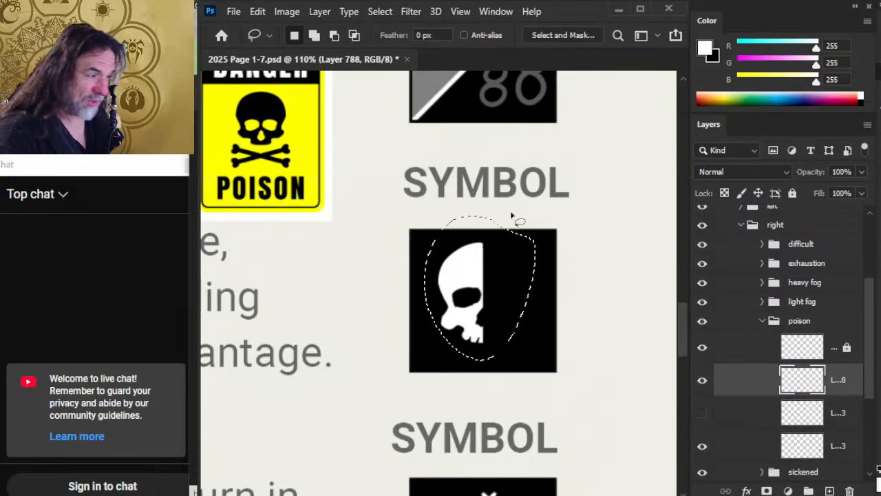
pyautogui.hotkey('ctrl', 'x')
pyautogui.hotkey('ctrl', 'z')
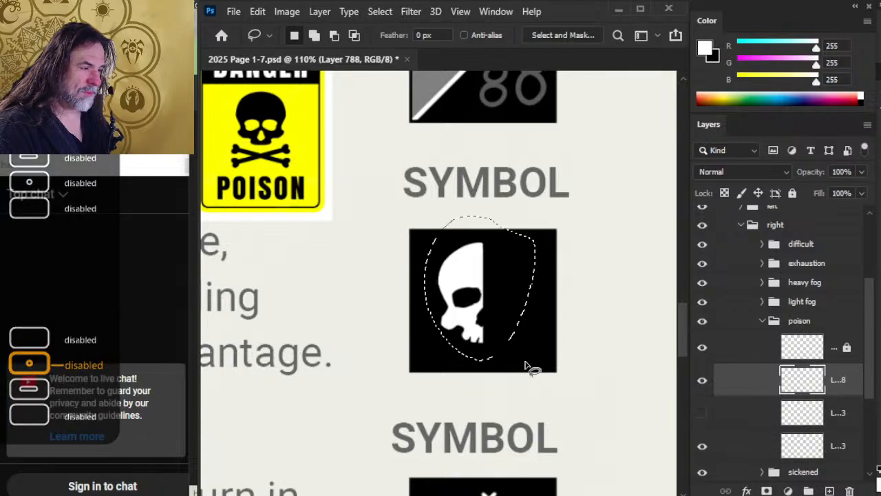
pyautogui.hotkey('ctrl', 'j')
# Flip the duplicated half skull horizontally with Free Transform
pyautogui.rightClick(506, 280)
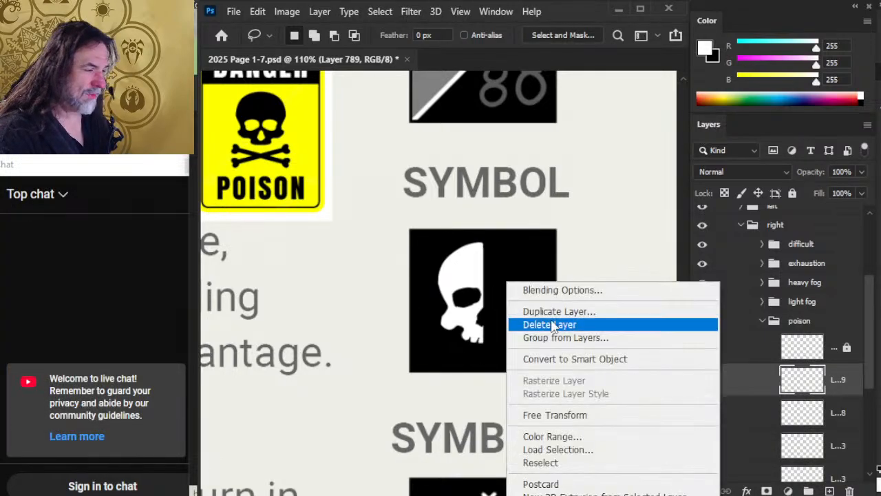
pyautogui.click(574, 415)
pyautogui.rightClick(521, 305)
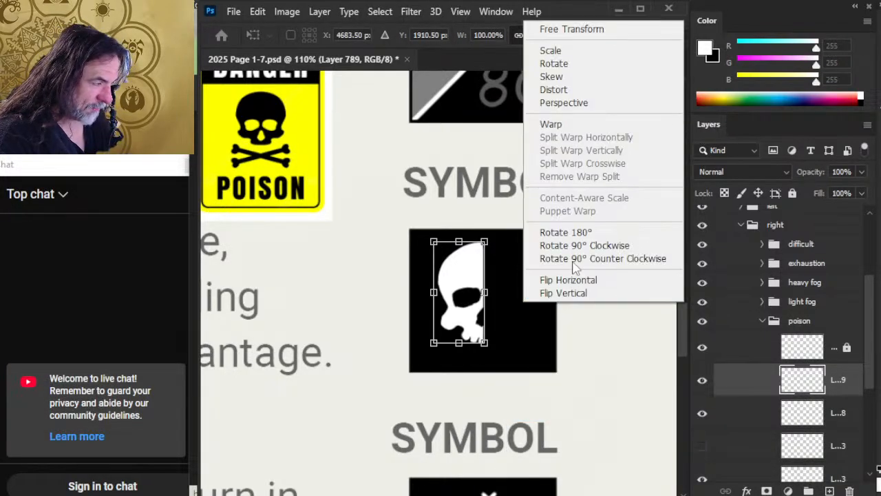
pyautogui.click(582, 280)
pyautogui.press('Return')
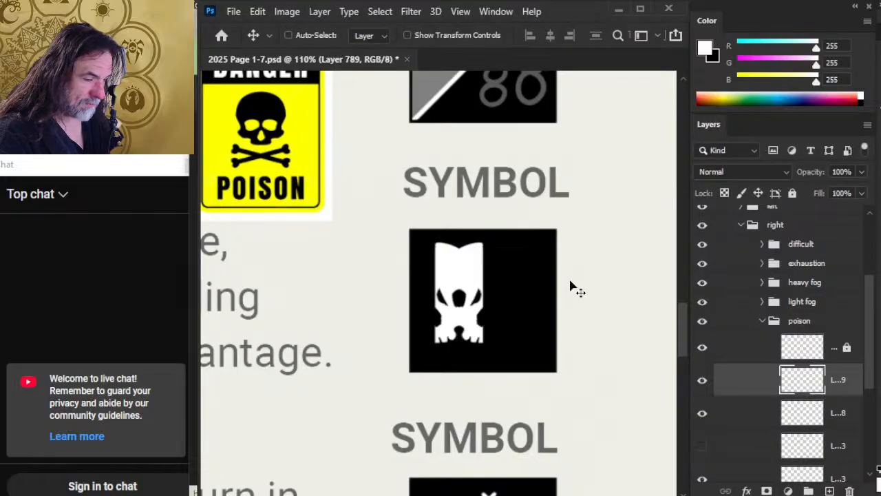
# Nudge the mirrored half skull sideways until it meets the original half along the centre line without a gap
pyautogui.hotkey('shift', 'Right')
pyautogui.hotkey('shift', 'Right')
pyautogui.hotkey('shift', 'Right')
pyautogui.hotkey('shift', 'Right')
pyautogui.hotkey('shift', 'Right')
pyautogui.hotkey('shift', 'Right')
pyautogui.hotkey('shift', 'Right')
pyautogui.hotkey('shift', 'Left')
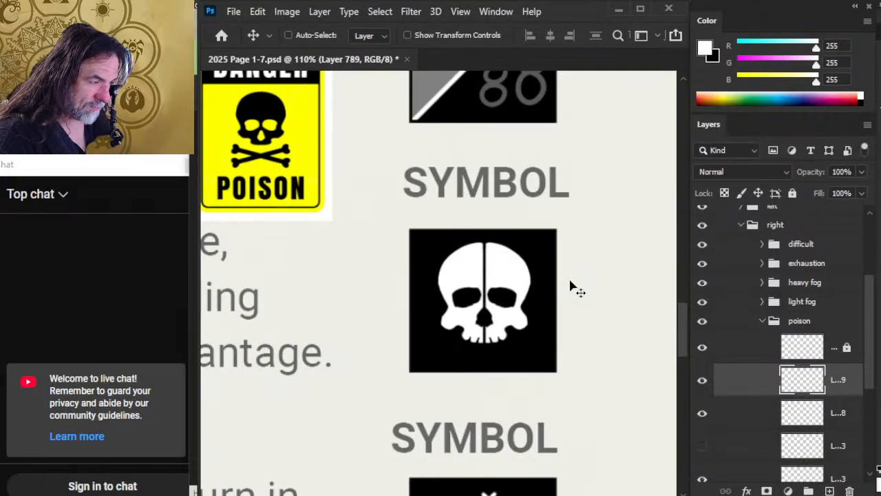
pyautogui.press('Left')
pyautogui.press('Left')
pyautogui.press('Left')
pyautogui.press('Left')
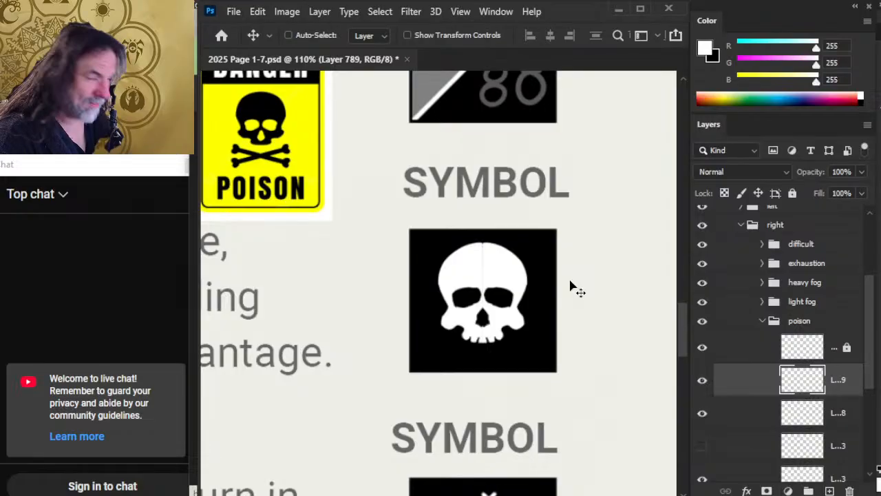
pyautogui.press('Left')
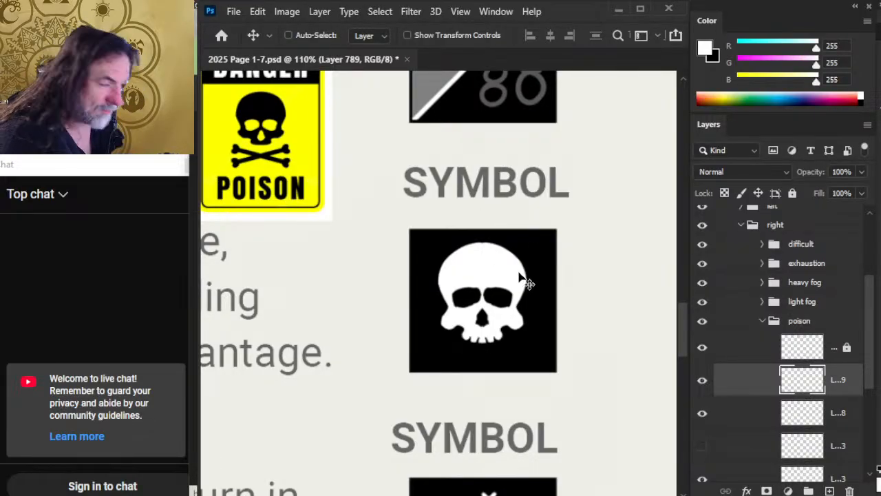
# Merge the mirrored half skull down into the layer holding the original half
pyautogui.press('b')
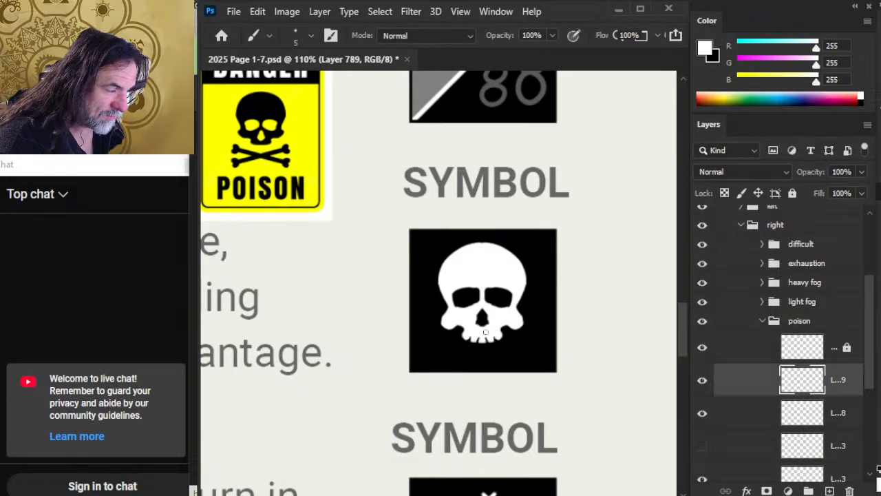
pyautogui.scroll(-1, 505, 337)
pyautogui.press('z')
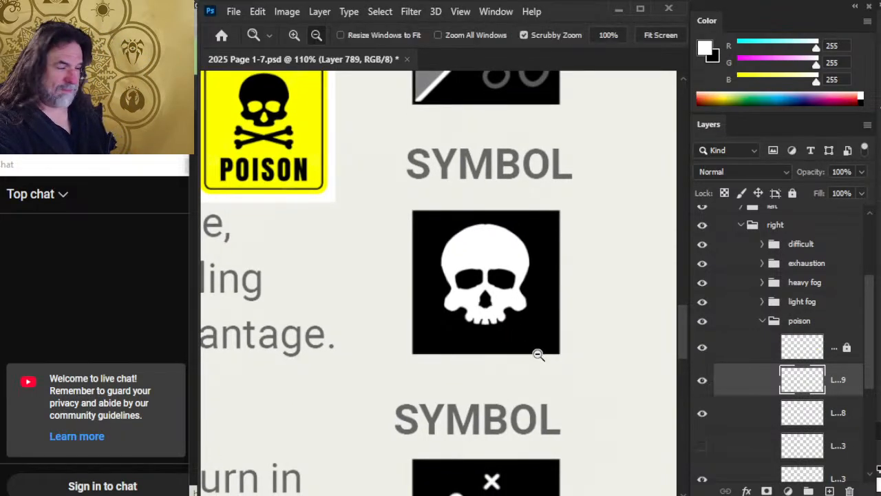
pyautogui.moveTo(513, 342); pyautogui.dragTo(536, 295)
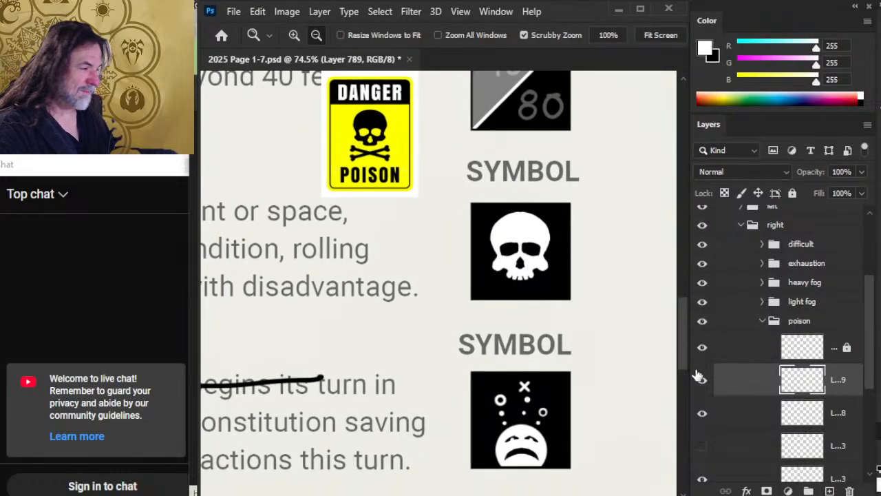
pyautogui.rightClick(750, 385)
pyautogui.click(778, 429)
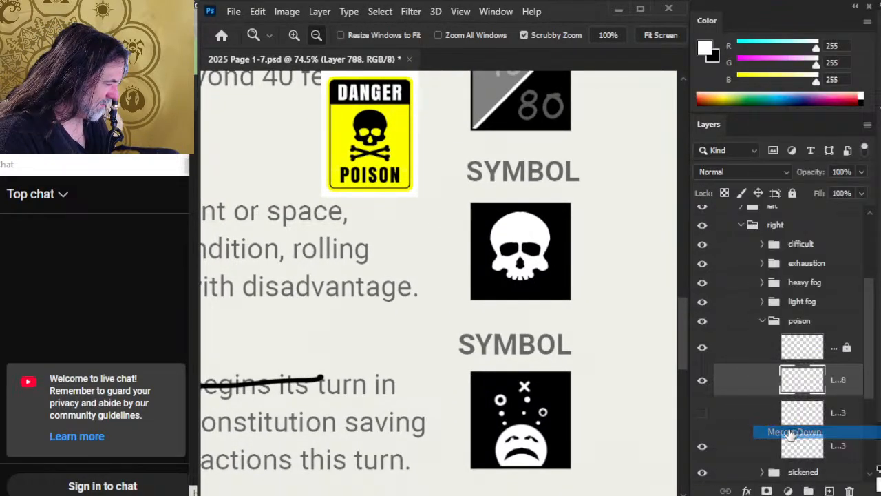
# Scale the whole skull down to about 87% from its lower edge and adjust its position in the upper part of the black square
pyautogui.rightClick(523, 270)
pyautogui.click(605, 393)
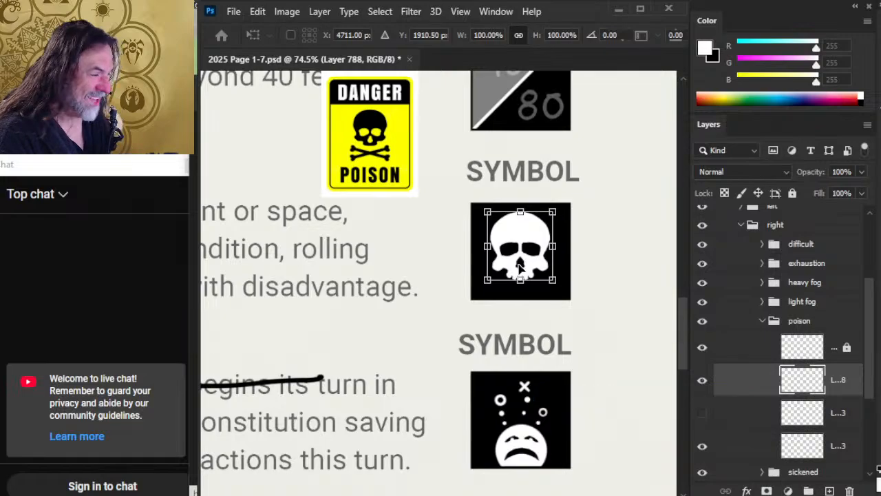
pyautogui.moveTo(520, 279); pyautogui.dragTo(521, 271)
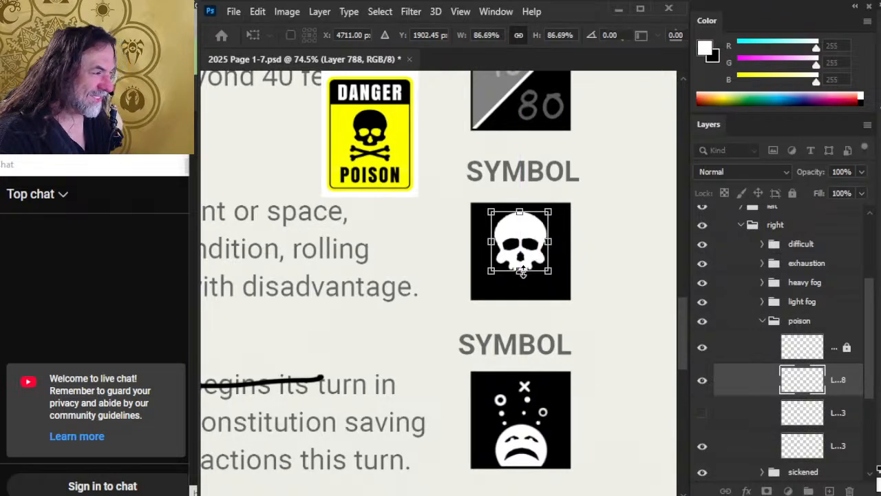
pyautogui.press('Return')
pyautogui.press('ctrl')
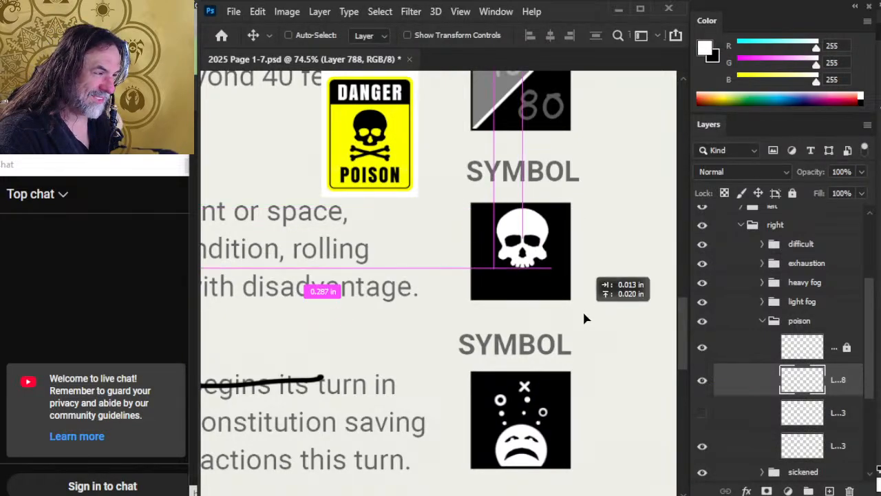
pyautogui.moveTo(581, 332); pyautogui.dragTo(582, 332)
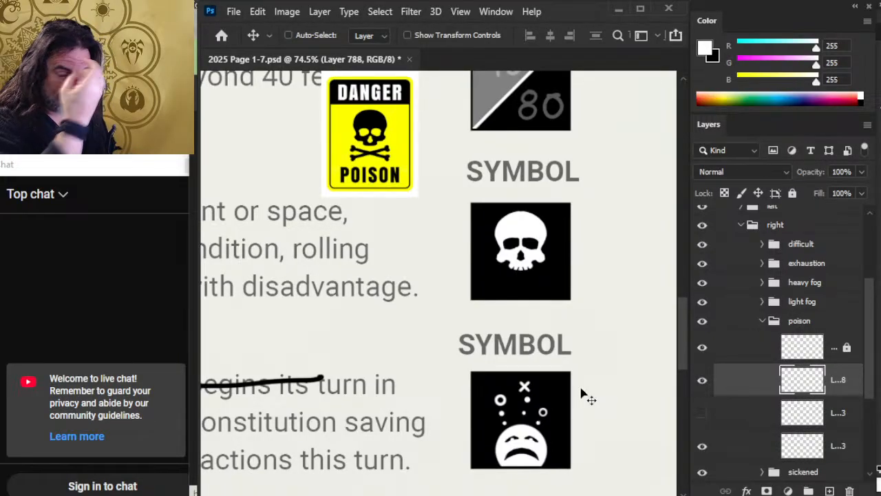
# Paint a straight horizontal bone shaft below the skull on a new layer with an 8 px white brush
pyautogui.press('z')
pyautogui.moveTo(576, 318); pyautogui.dragTo(517, 345)
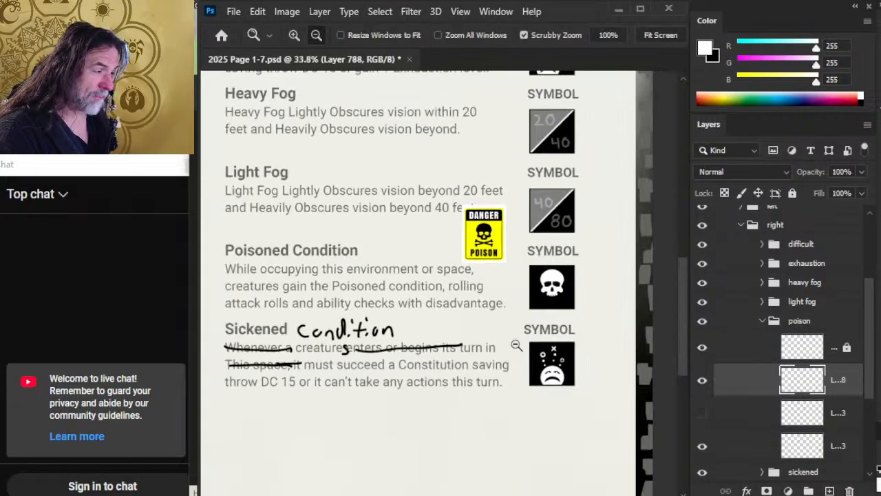
pyautogui.moveTo(567, 307); pyautogui.dragTo(590, 327)
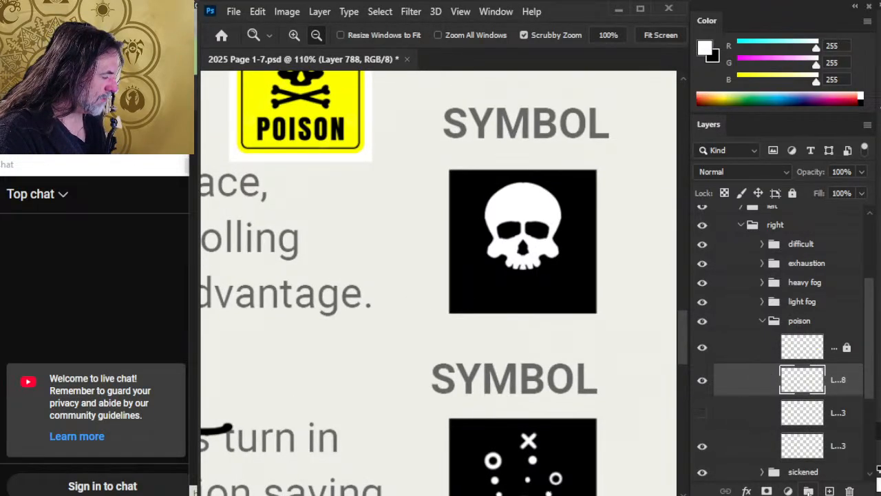
pyautogui.click(830, 491)
pyautogui.moveTo(543, 324); pyautogui.dragTo(597, 313)
pyautogui.press('b')
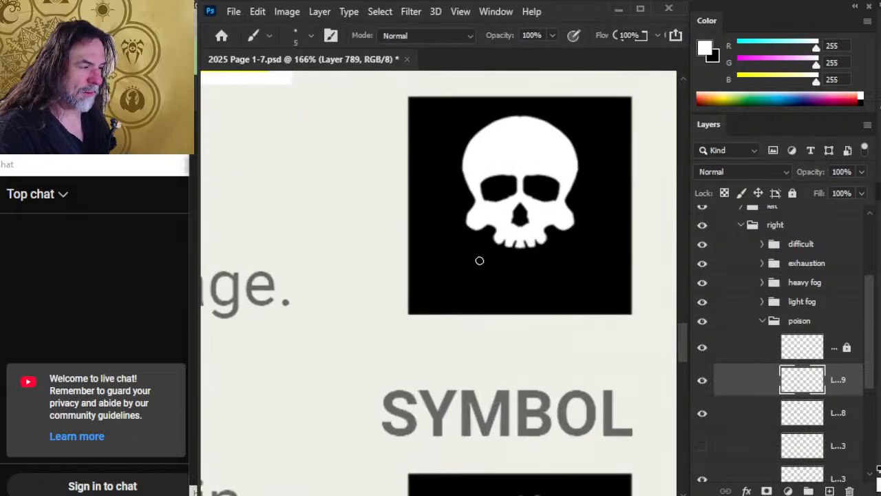
pyautogui.moveTo(461, 271)
pyautogui.mouseDown()
pyautogui.moveTo(554, 270)
pyautogui.moveTo(454, 271)
pyautogui.mouseUp()
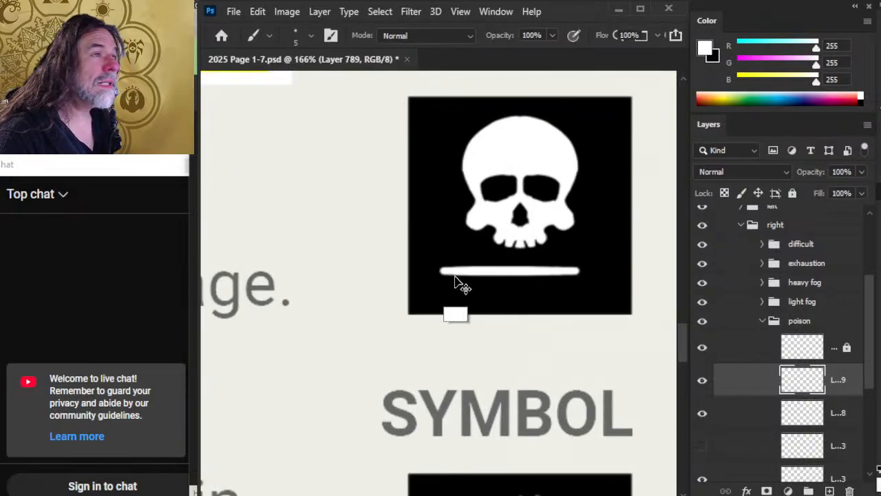
pyautogui.hotkey('ctrl', 'z')
pyautogui.moveTo(500, 276)
pyautogui.mouseDown()
pyautogui.moveTo(562, 275)
pyautogui.moveTo(523, 276)
pyautogui.mouseUp()
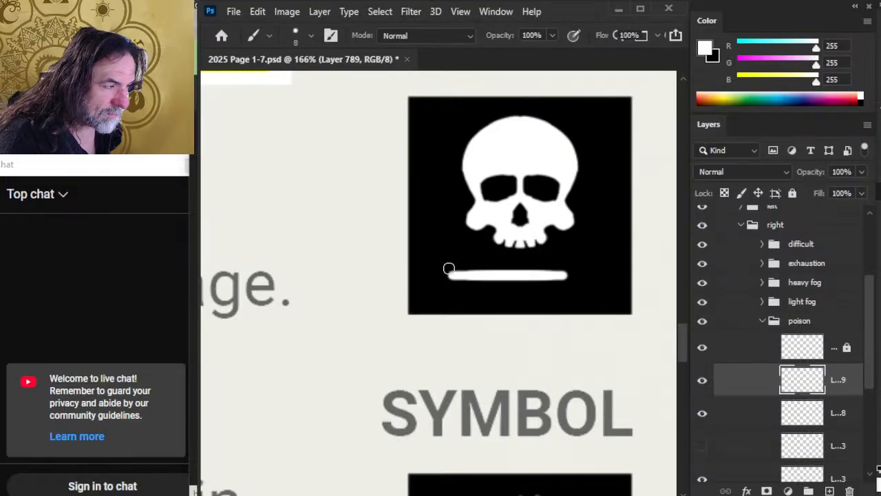
# Add a round white knob above the left end of the bone shaft with a 9 px brush
pyautogui.click(447, 270)
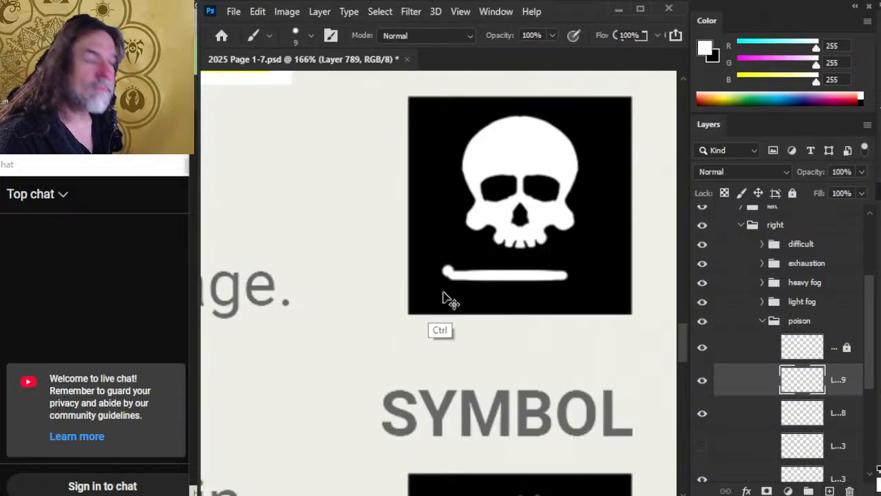
pyautogui.hotkey('ctrl', 'z')
pyautogui.click(450, 268)
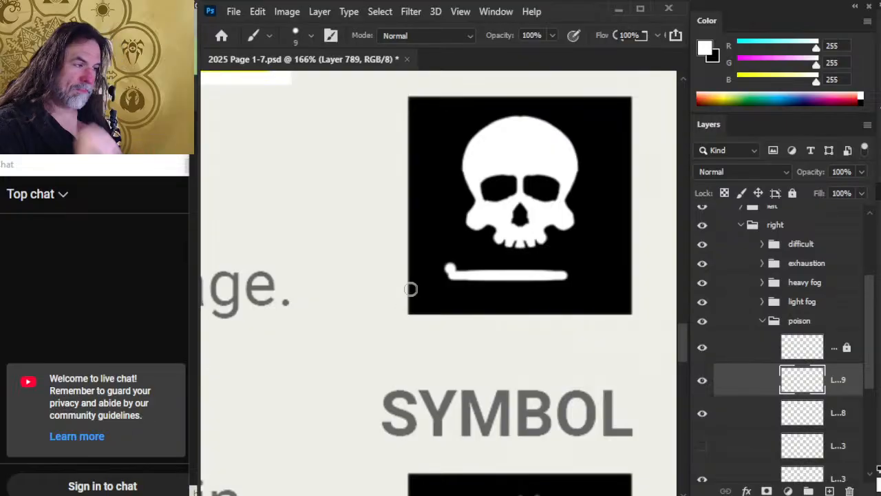
pyautogui.moveTo(383, 234); pyautogui.dragTo(359, 251)
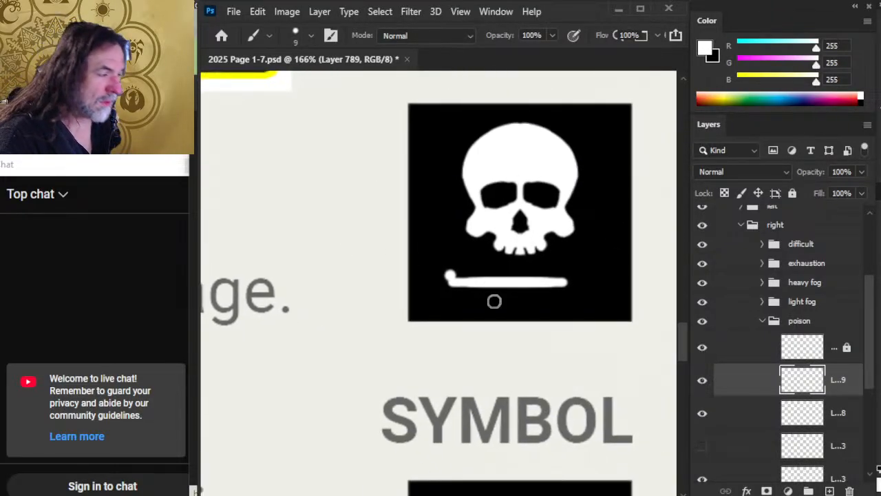
# Cut off the shaft's right end with a 20 px Eraser and fill the joint between knob and shaft with a 4 px white brush
pyautogui.press('e')
pyautogui.click(548, 275)
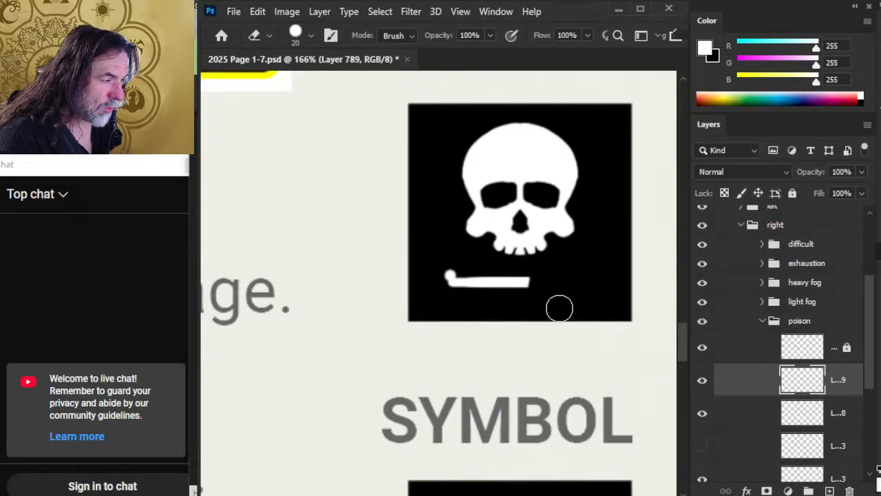
pyautogui.press('b')
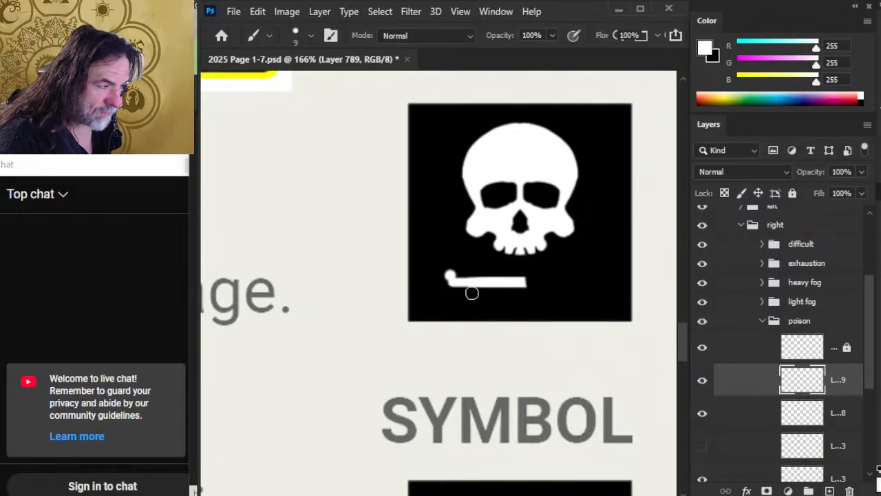
pyautogui.press('shift')
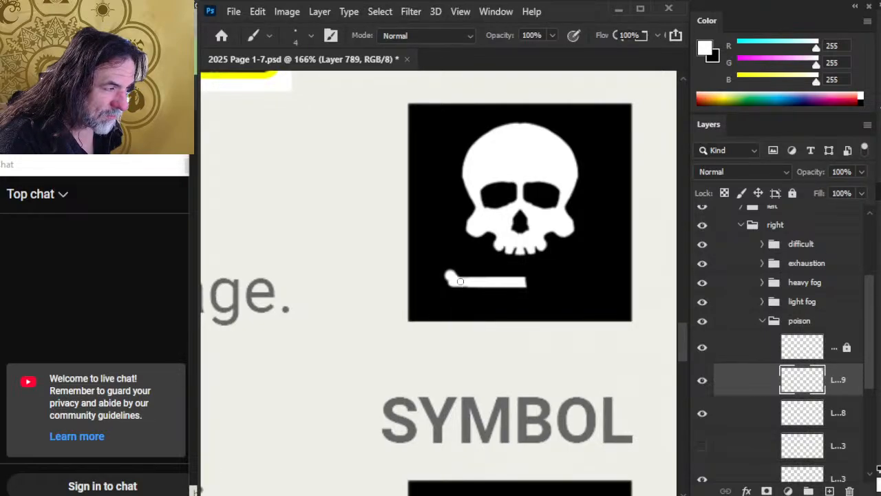
# Reduce the Eraser to about 8 px and trim the bone shaft's upper edge straight
pyautogui.press('e')
pyautogui.press('[')
pyautogui.press('[')
pyautogui.press('[')
pyautogui.press('[')
pyautogui.press('[')
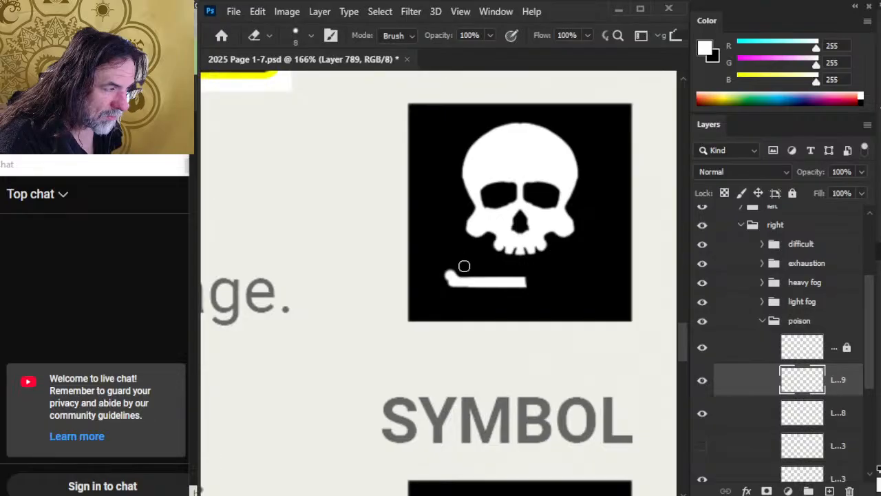
pyautogui.moveTo(462, 272); pyautogui.dragTo(523, 272)
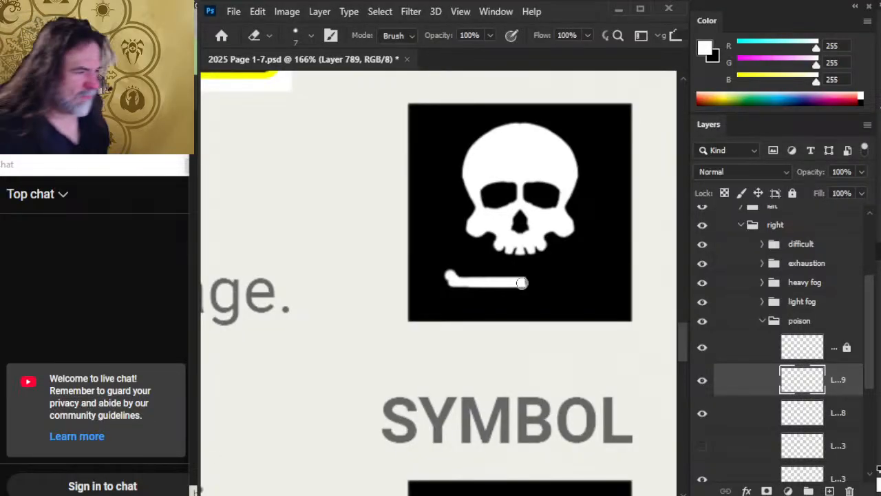
# Lasso the partial bone, duplicate it onto a new layer and flip the copy vertically
pyautogui.press('l')
pyautogui.moveTo(496, 249)
pyautogui.mouseDown()
pyautogui.moveTo(418, 270)
pyautogui.moveTo(550, 292)
pyautogui.mouseUp()
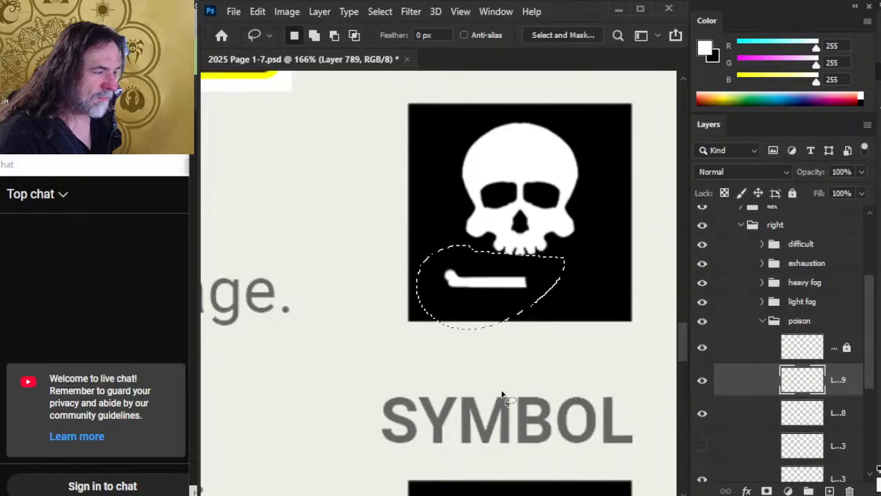
pyautogui.hotkey('ctrl', 'j')
pyautogui.rightClick(491, 198)
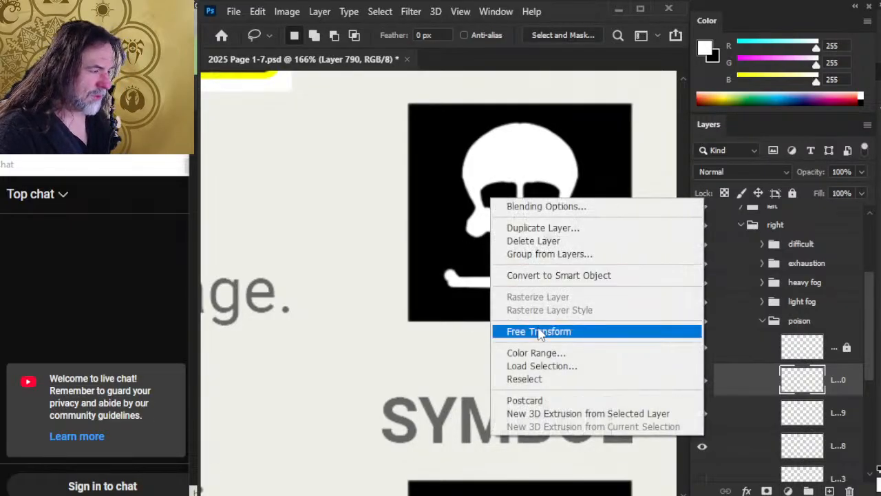
pyautogui.click(550, 332)
pyautogui.rightClick(509, 279)
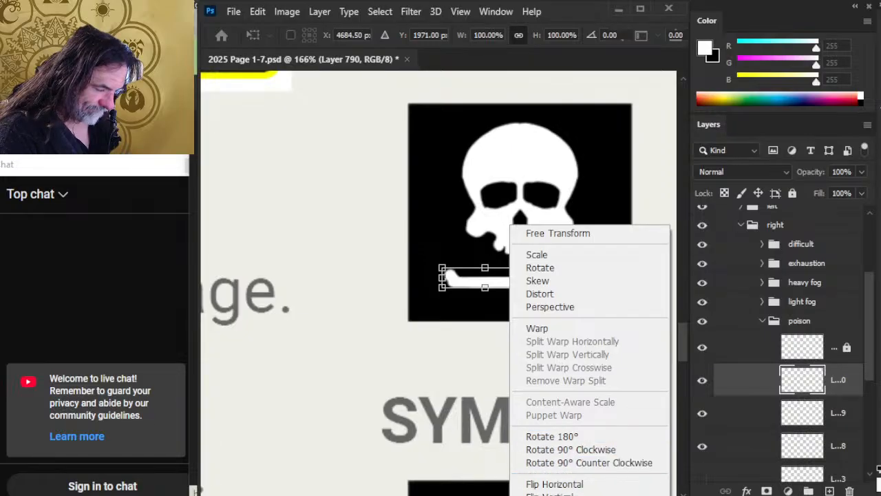
pyautogui.click(551, 493)
pyautogui.press('Return')
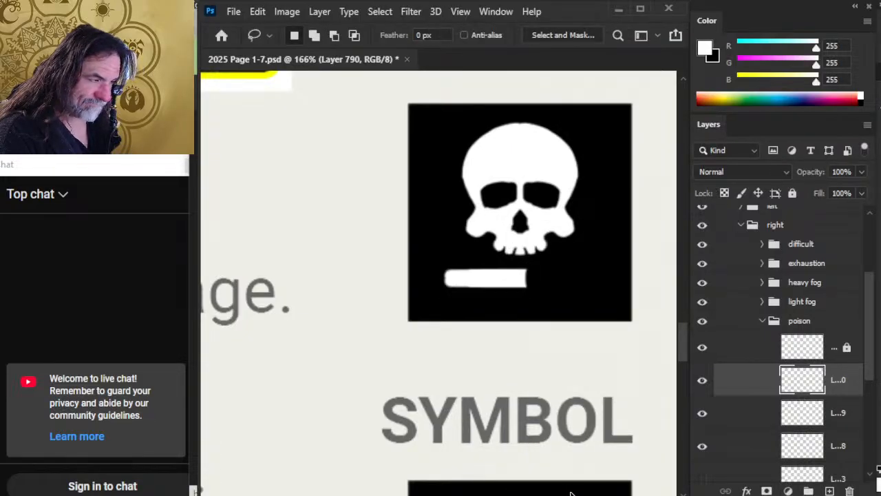
# Nudge the flipped copy down so both knobs form a symmetrical bone end, and merge it into the original bone layer
pyautogui.press('v')
pyautogui.press('Down')
pyautogui.press('Down')
pyautogui.press('Down')
pyautogui.press('Down')
pyautogui.press('Down')
pyautogui.press('Down')
pyautogui.press('Down')
pyautogui.press('Up')
pyautogui.press('Up')
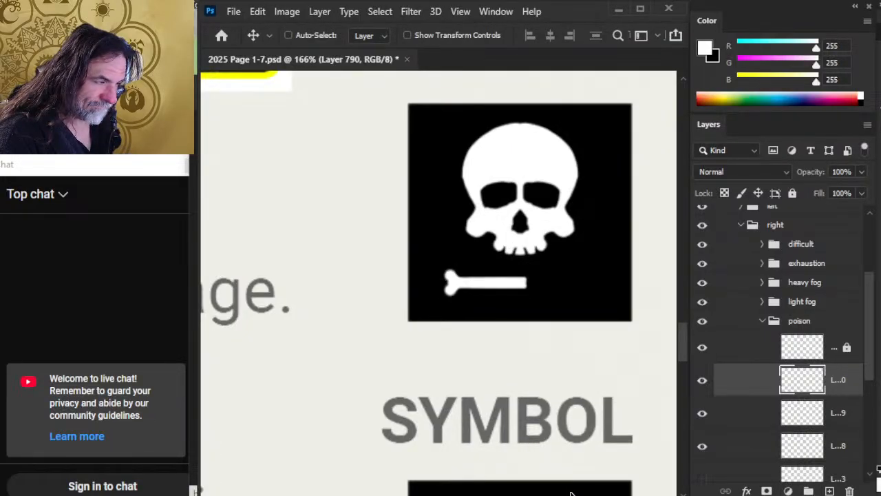
pyautogui.press('Down')
pyautogui.press('Down')
pyautogui.press('Up')
pyautogui.press('Up')
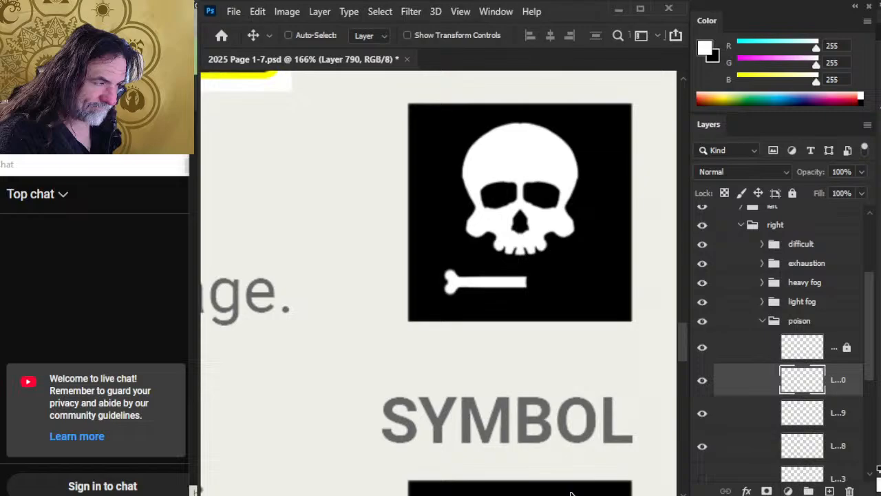
pyautogui.rightClick(735, 389)
pyautogui.click(733, 427)
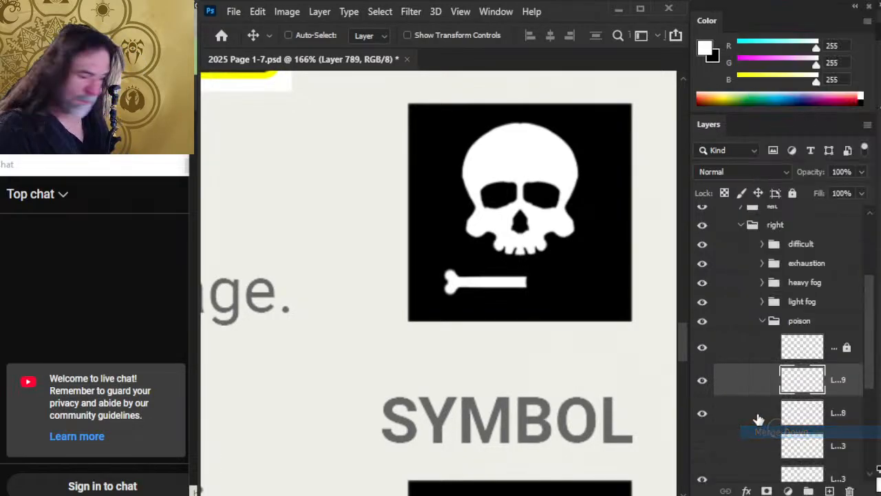
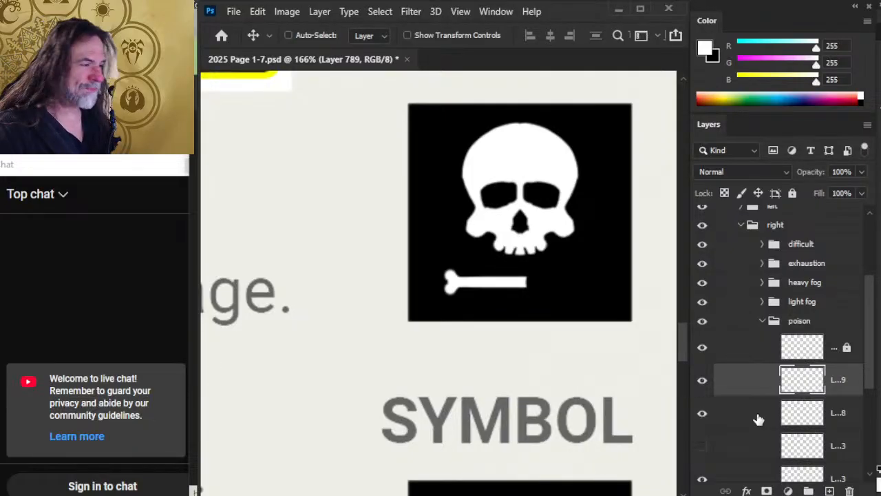
# Lasso the half bone below the skull, duplicate it onto a new layer and flip the copy horizontally
pyautogui.press('l')
pyautogui.moveTo(427, 254)
pyautogui.mouseDown()
pyautogui.moveTo(473, 256)
pyautogui.moveTo(440, 329)
pyautogui.mouseUp()
pyautogui.hotkey('ctrl', 'j')
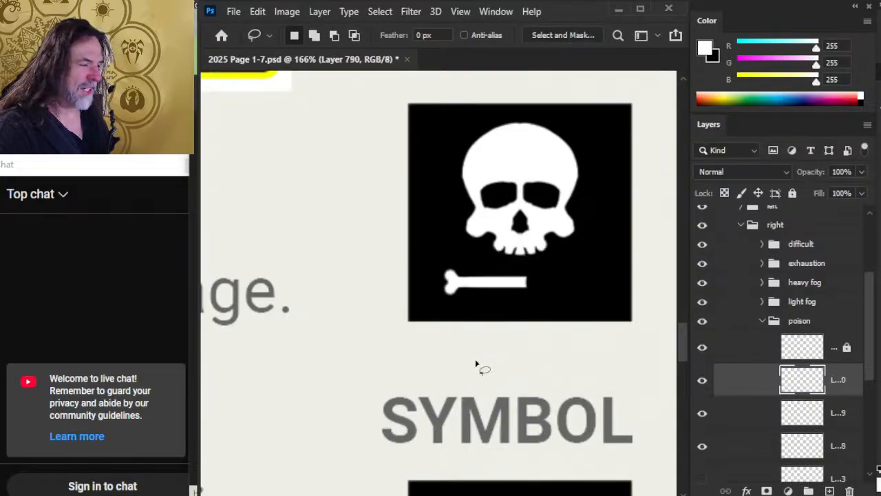
pyautogui.rightClick(469, 365)
pyautogui.click(527, 341)
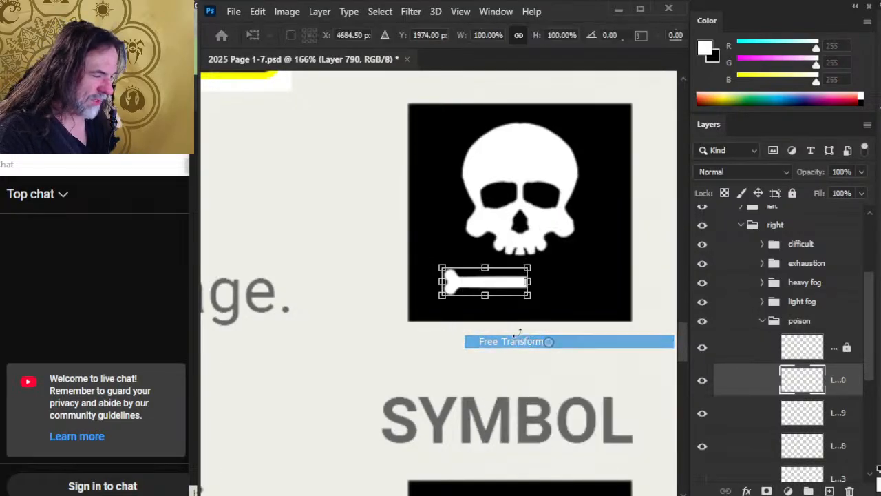
pyautogui.rightClick(460, 281)
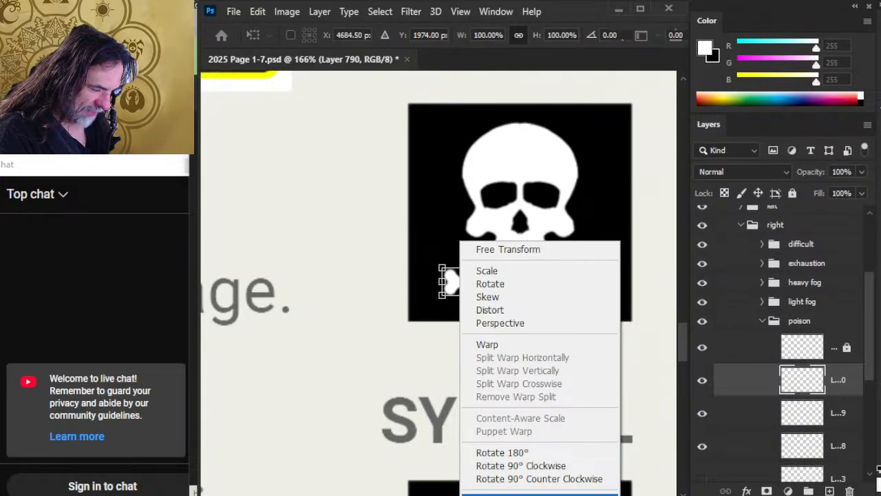
pyautogui.click(540, 493)
pyautogui.press('Return')
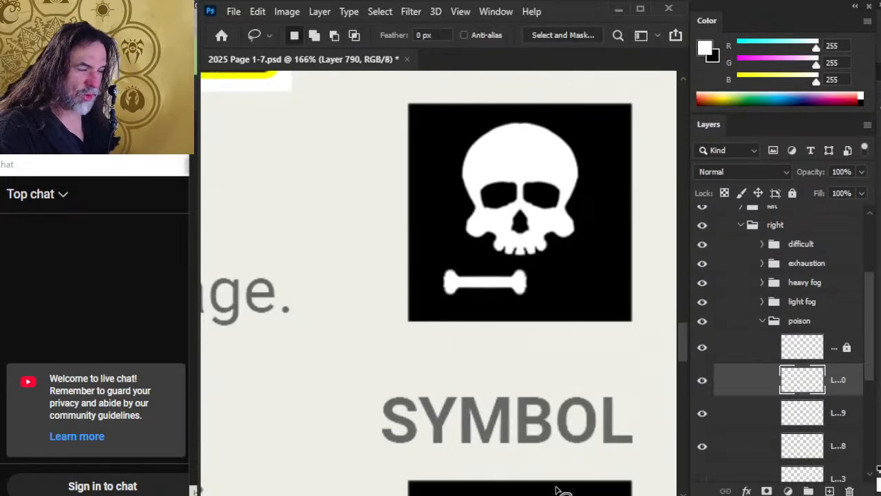
# Nudge the flipped half right until both shafts meet as one full bone, and merge it down into the original bone layer
pyautogui.press('v')
pyautogui.hotkey('shift', 'Right')
pyautogui.hotkey('shift', 'Right')
pyautogui.hotkey('shift', 'Right')
pyautogui.hotkey('shift', 'Right')
pyautogui.hotkey('shift', 'Right')
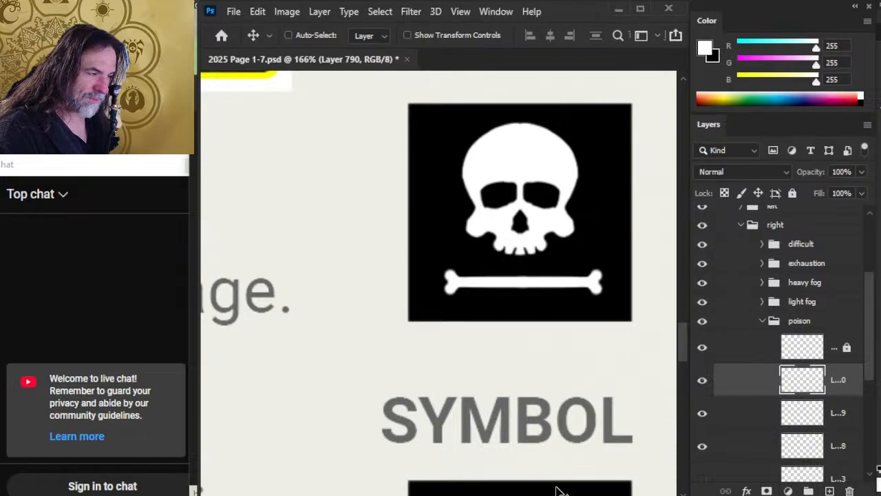
pyautogui.hotkey('shift', 'Right')
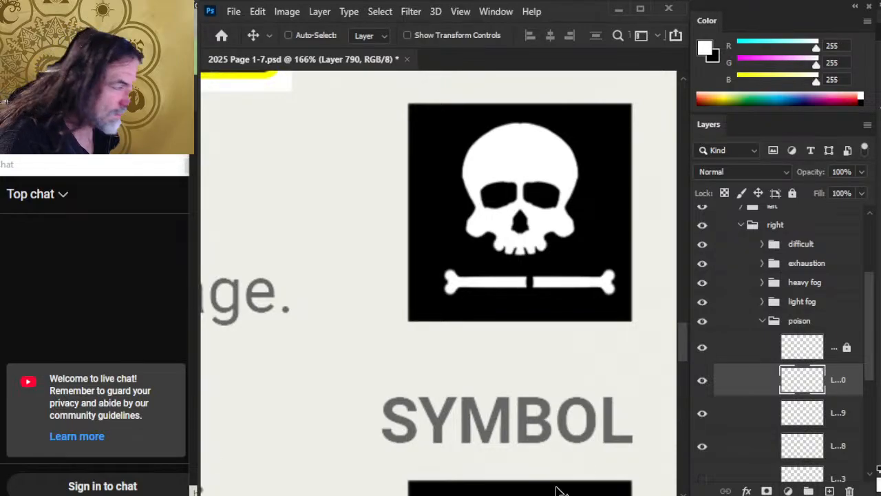
pyautogui.hotkey('shift', 'Left')
pyautogui.hotkey('shift', 'Left')
pyautogui.hotkey('shift', 'Right')
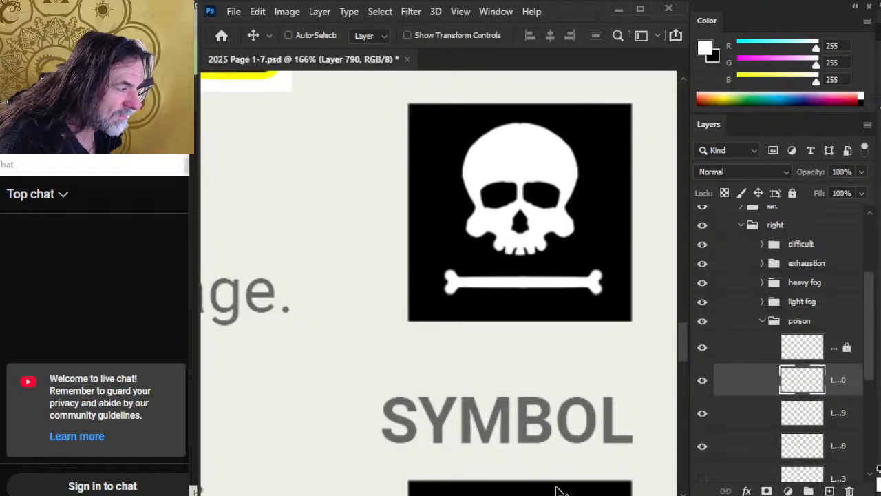
pyautogui.rightClick(750, 380)
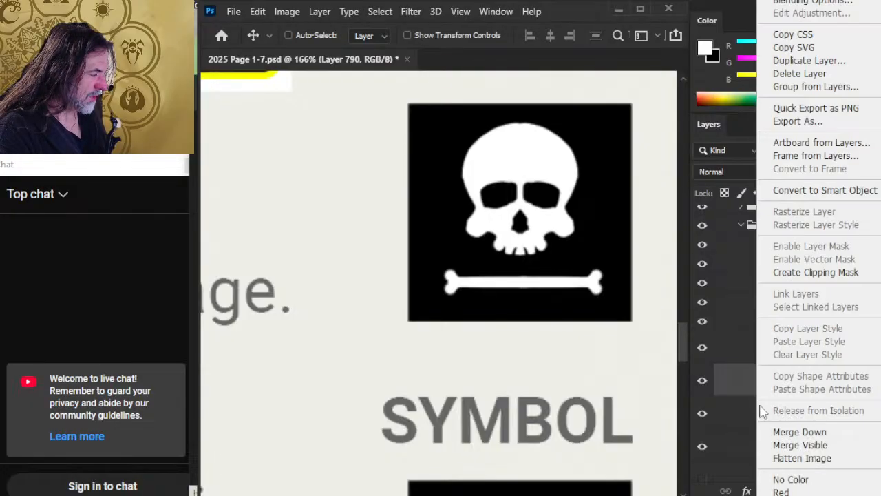
pyautogui.click(803, 433)
# Smooth the shaft's upper and lower edges around the middle joint with an 8 px Smudge tool at 100% strength
pyautogui.hotkey('alt', 'space')
pyautogui.moveTo(602, 338)
pyautogui.mouseDown()
pyautogui.moveTo(475, 294)
pyautogui.moveTo(428, 291)
pyautogui.moveTo(448, 236)
pyautogui.moveTo(545, 328)
pyautogui.moveTo(563, 326)
pyautogui.moveTo(538, 309)
pyautogui.moveTo(622, 311)
pyautogui.mouseUp()
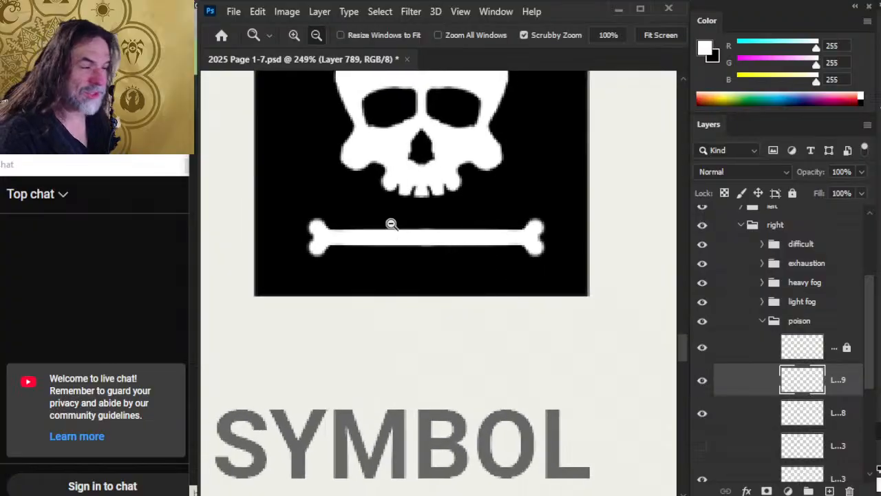
pyautogui.press('shift')
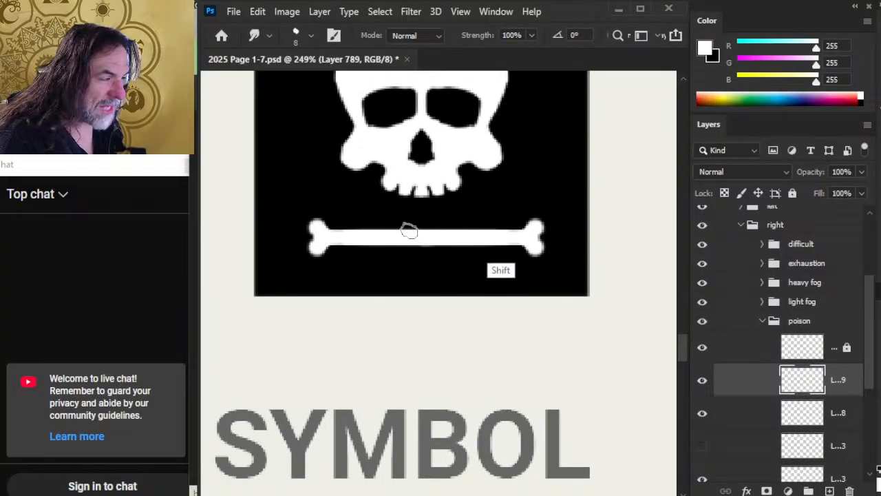
pyautogui.moveTo(493, 248)
pyautogui.mouseDown()
pyautogui.moveTo(370, 243)
pyautogui.moveTo(469, 244)
pyautogui.mouseUp()
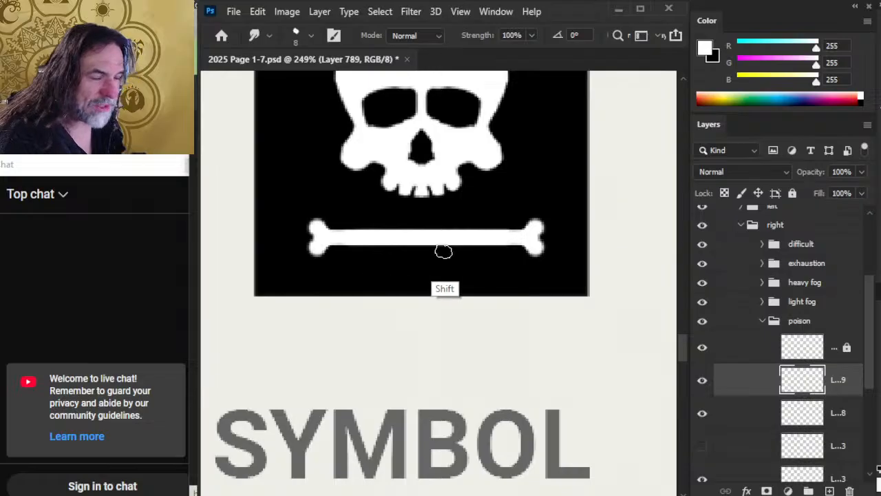
# Fill out the knobs at both ends of the bone with a 4 px white brush
pyautogui.hotkey('alt', 'space')
pyautogui.moveTo(494, 310); pyautogui.dragTo(436, 319)
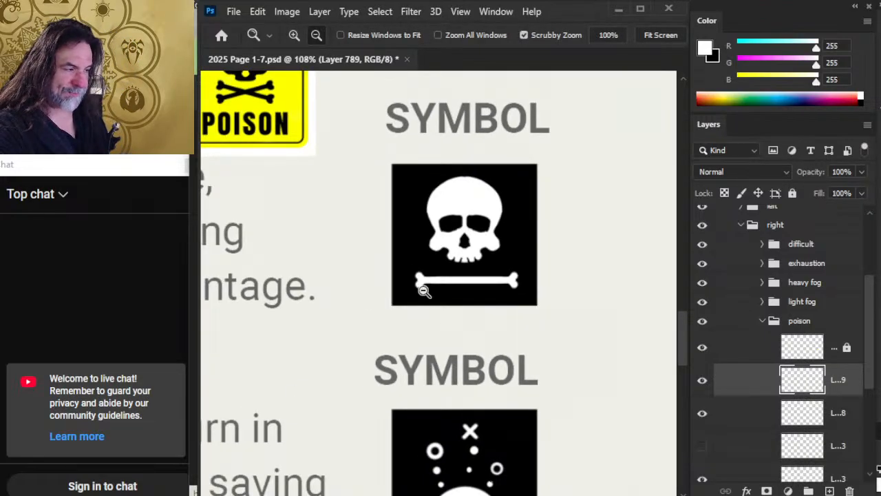
pyautogui.moveTo(421, 289); pyautogui.dragTo(475, 319)
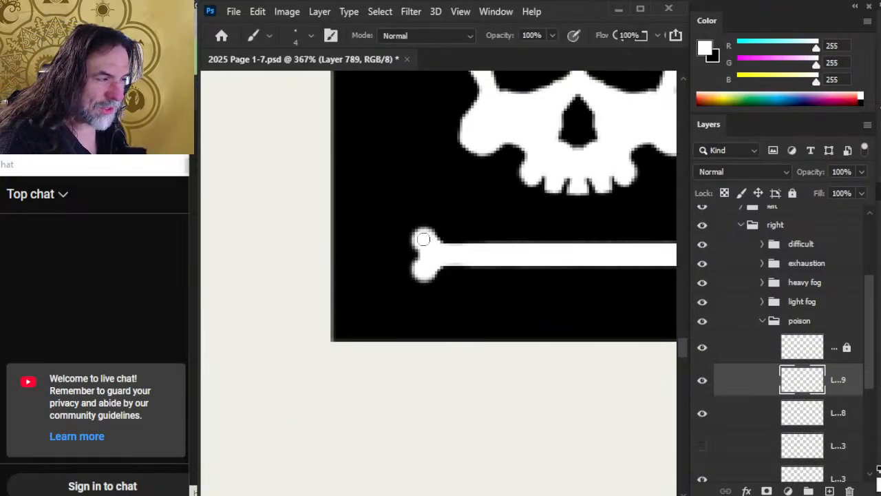
pyautogui.moveTo(423, 238); pyautogui.dragTo(425, 244)
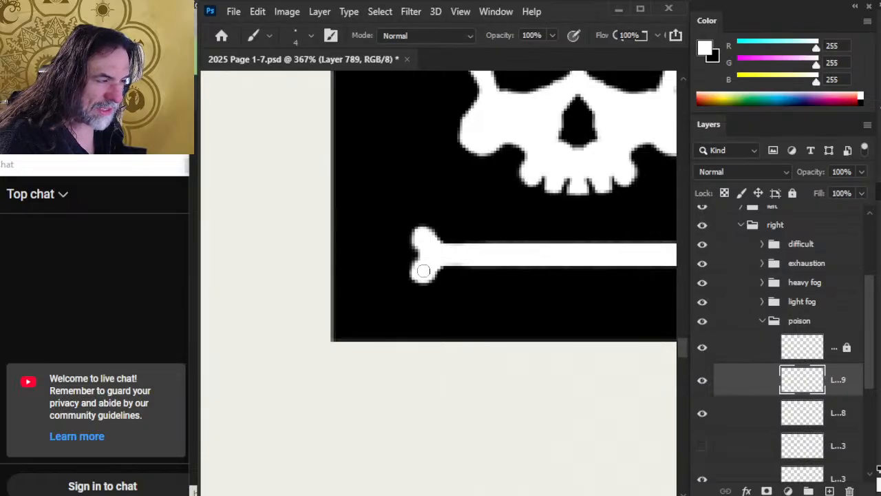
pyautogui.moveTo(531, 264)
pyautogui.mouseDown()
pyautogui.moveTo(496, 276)
pyautogui.moveTo(335, 271)
pyautogui.mouseUp()
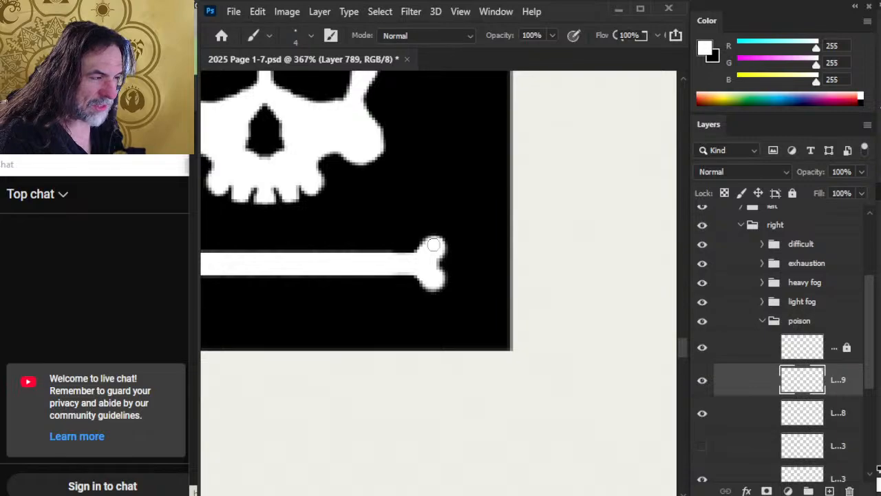
pyautogui.moveTo(433, 245); pyautogui.dragTo(436, 282)
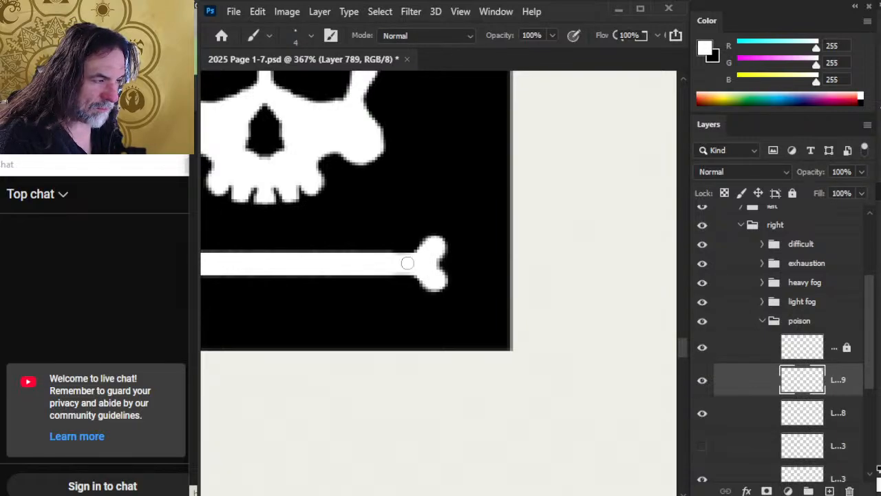
# Rotate the bone 15° clockwise with Free Transform
pyautogui.press('z')
pyautogui.moveTo(437, 293); pyautogui.dragTo(374, 309)
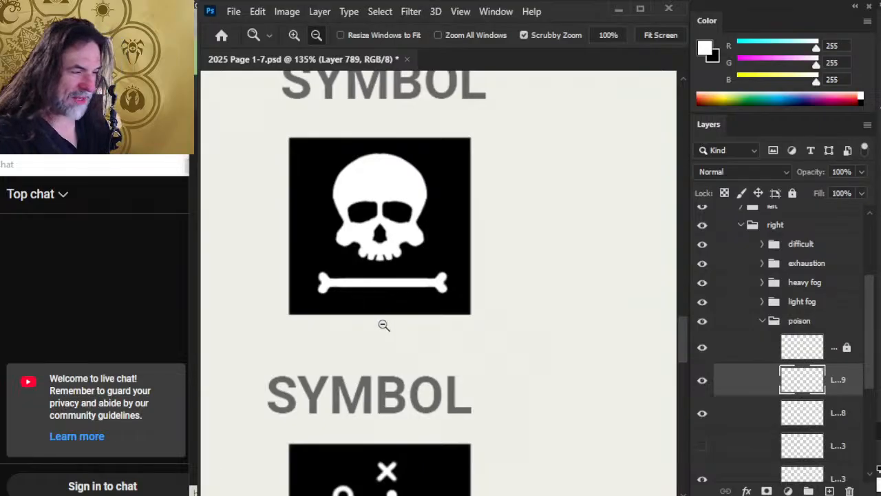
pyautogui.press('l')
pyautogui.rightClick(362, 268)
pyautogui.click(456, 400)
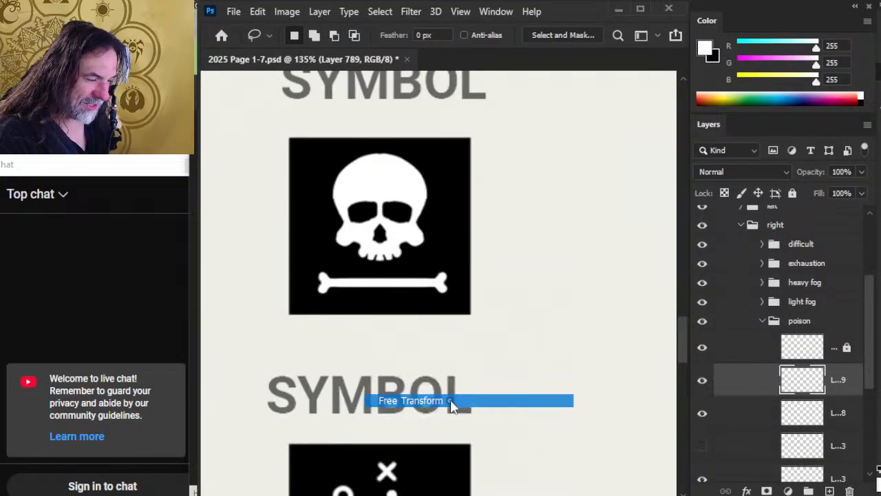
pyautogui.moveTo(488, 245); pyautogui.dragTo(491, 262)
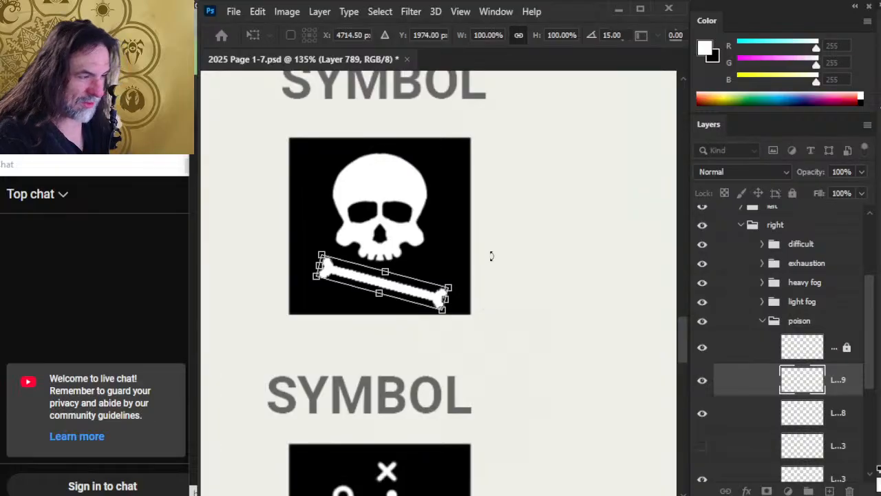
pyautogui.press('Return')
# Nudge the tilted bone slightly up and to the left so it sits close beneath the skull's teeth
pyautogui.press('v')
pyautogui.press('Up')
pyautogui.press('Down')
pyautogui.press('Left')
pyautogui.press('Up')
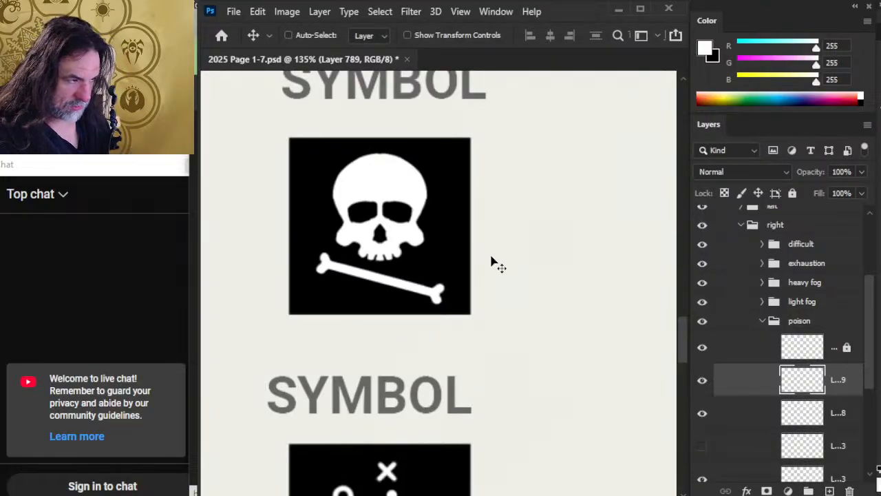
pyautogui.press('Left')
pyautogui.press('Up')
pyautogui.press('Down')
pyautogui.press('Down')
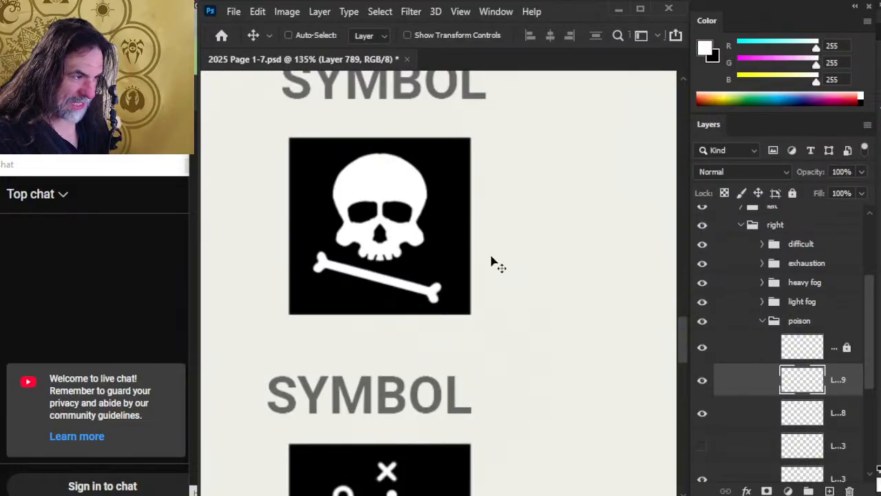
pyautogui.press('Up')
pyautogui.press('Up')
pyautogui.press('Up')
pyautogui.press('Left')
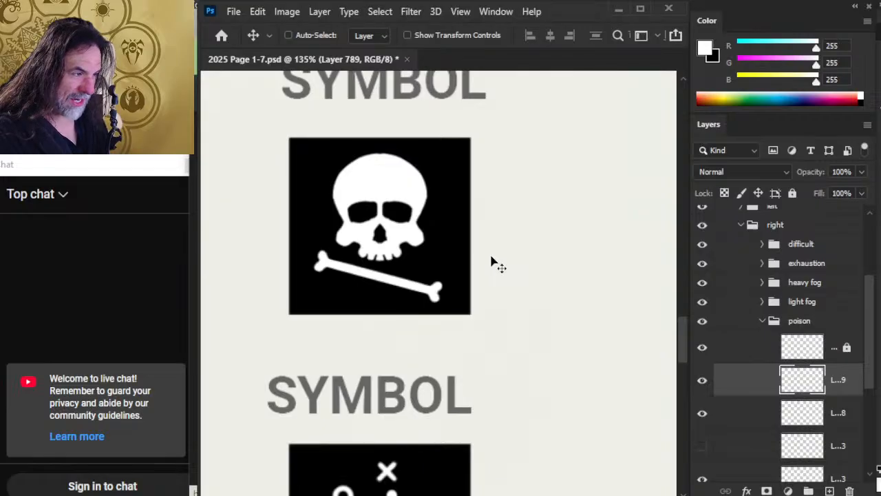
pyautogui.press('Left')
pyautogui.press('Left')
pyautogui.press('Left')
pyautogui.press('Left')
pyautogui.press('Left')
pyautogui.press('Left')
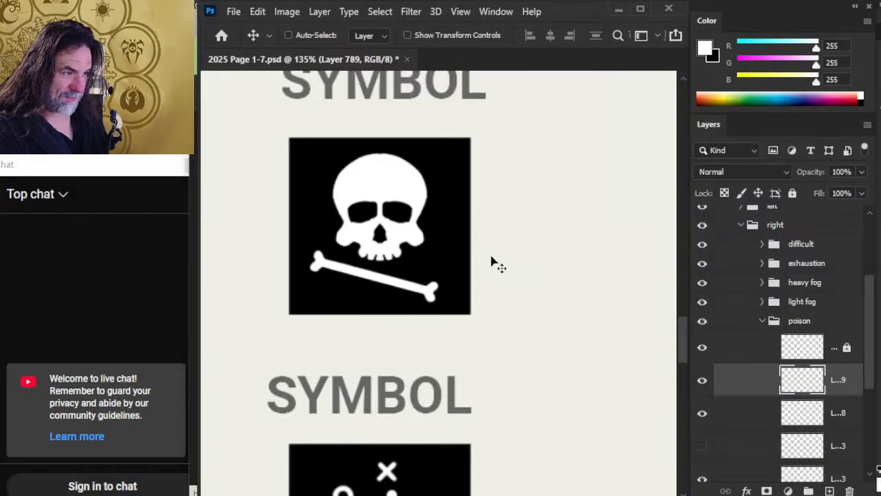
pyautogui.press('Right')
pyautogui.press('Right')
pyautogui.press('Right')
pyautogui.press('Right')
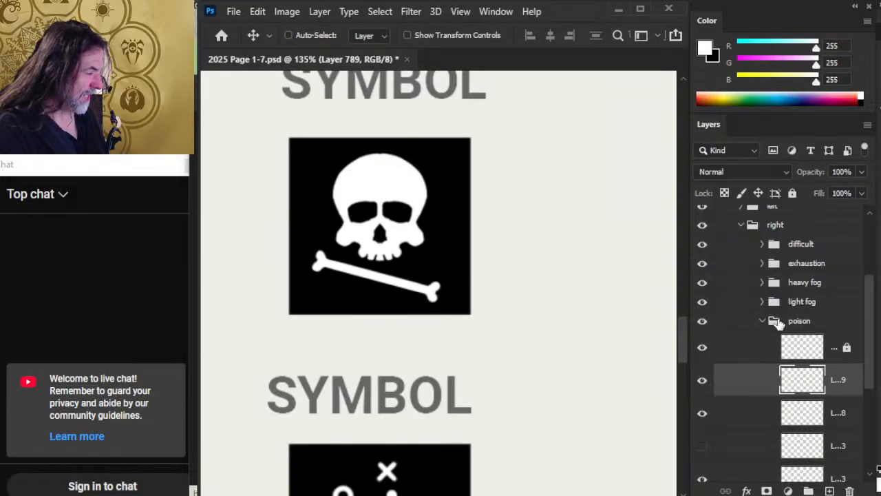
# Duplicate the tilted bone layer and flip the copy horizontally to form crossed bones
pyautogui.rightClick(754, 384)
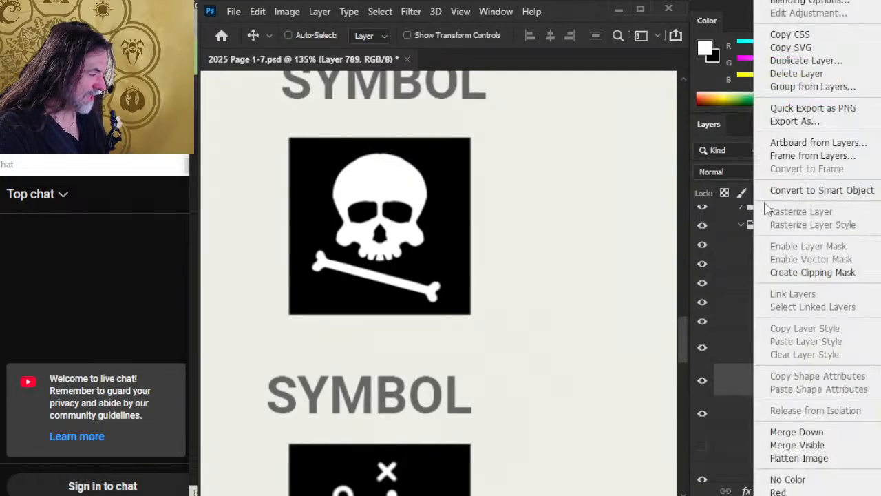
pyautogui.click(840, 68)
pyautogui.press('Return')
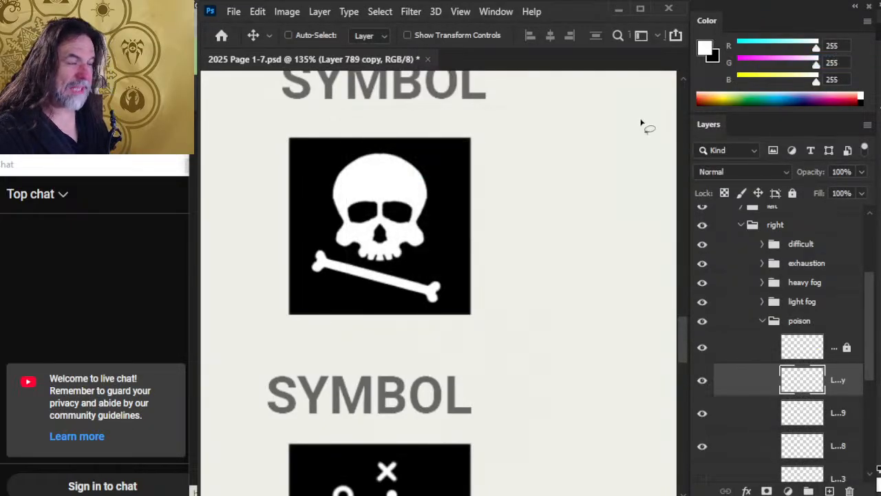
pyautogui.press('l')
pyautogui.rightClick(454, 257)
pyautogui.click(536, 385)
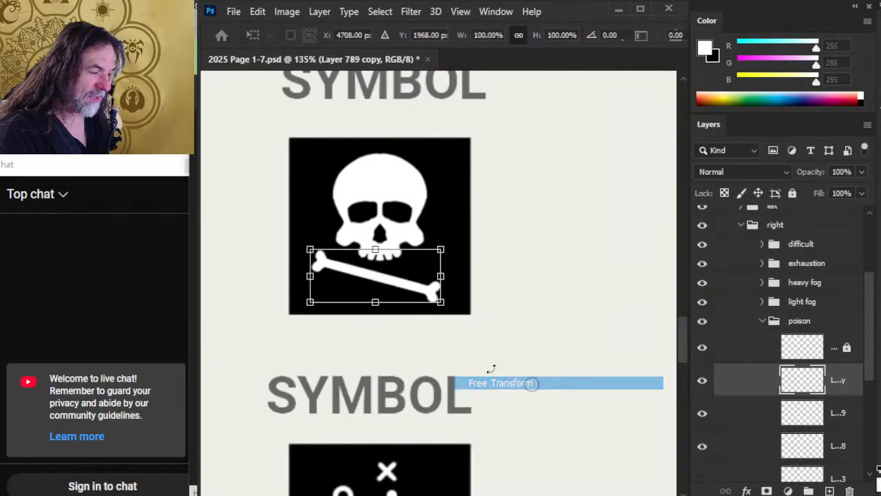
pyautogui.rightClick(429, 225)
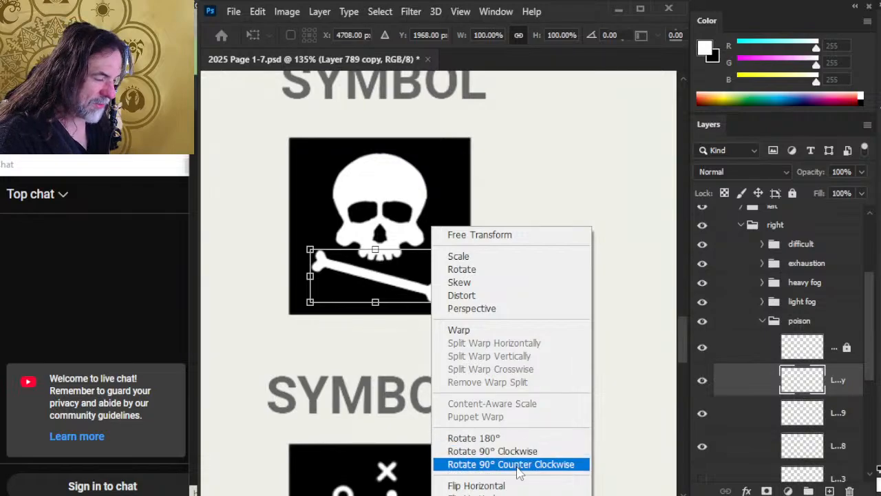
pyautogui.click(525, 489)
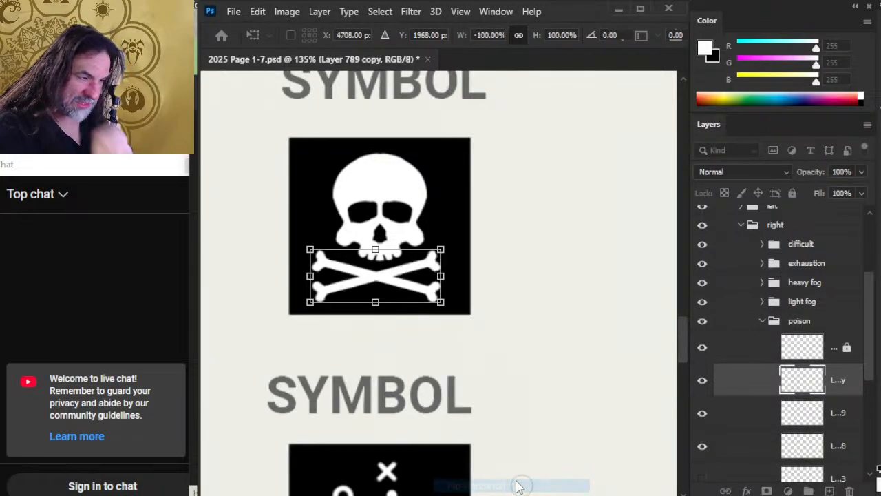
pyautogui.press('Return')
pyautogui.press('l')
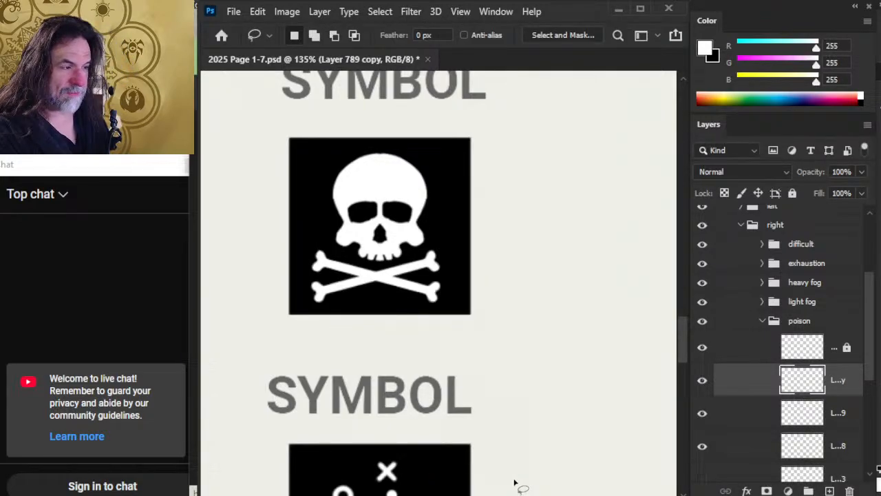
# Shift both bone layers together to the right to centre them under the skull, and raise the skull layer slightly
pyautogui.keyDown('shift'); pyautogui.click(735, 422); pyautogui.keyUp('shift')
pyautogui.press('v')
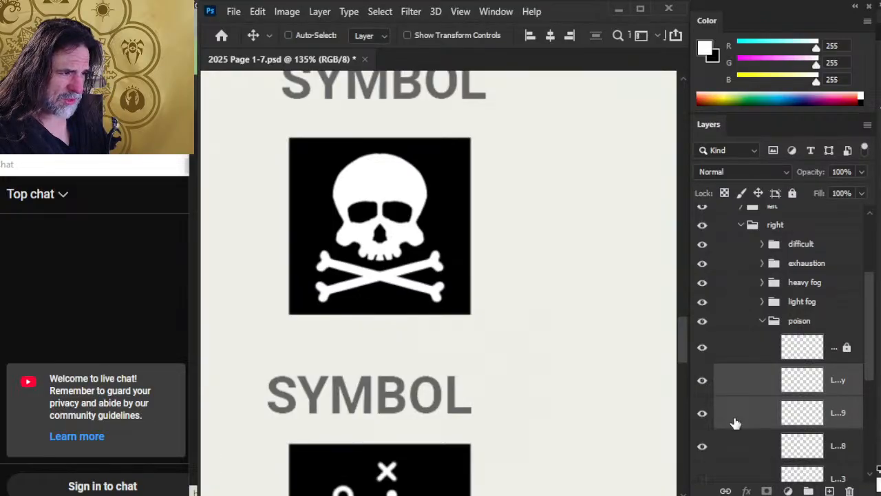
pyautogui.click(747, 452)
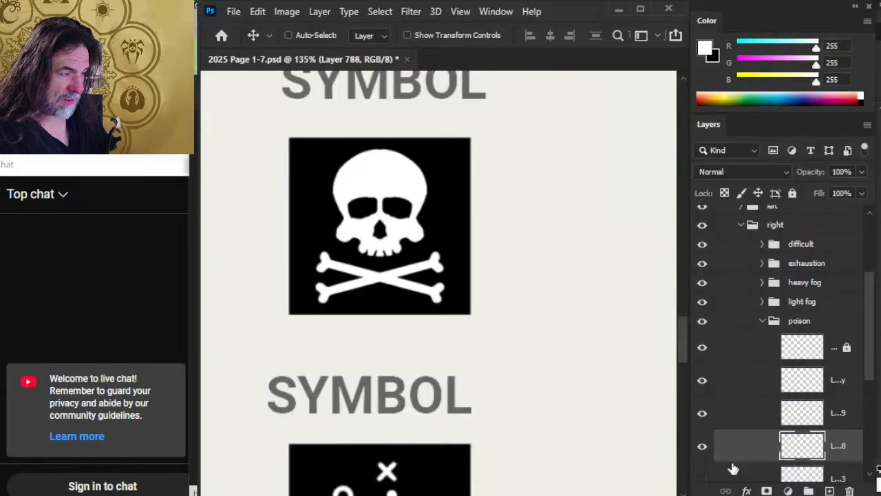
# Select both bone layers and nudge the crossed bones slightly up toward the skull, then check the symbol at page scale
pyautogui.click(738, 419)
pyautogui.press('ctrl')
pyautogui.keyDown('ctrl'); pyautogui.click(760, 374); pyautogui.keyUp('ctrl')
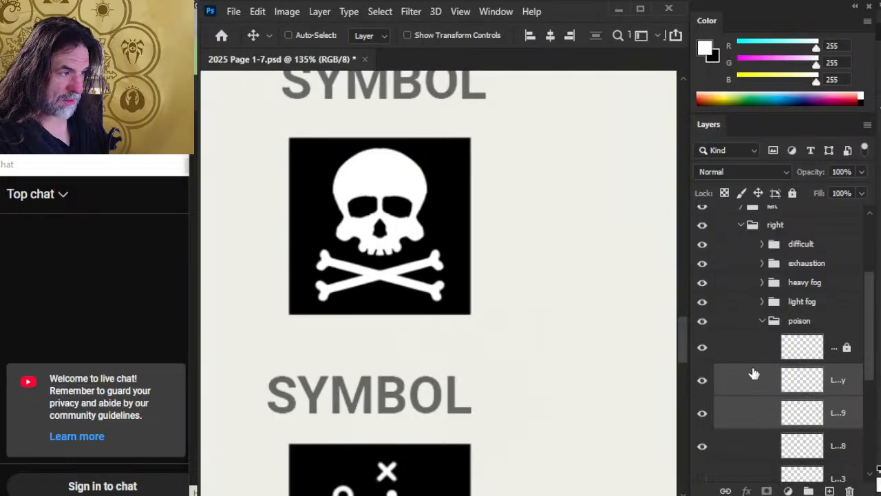
pyautogui.press('z')
pyautogui.moveTo(522, 329); pyautogui.dragTo(445, 329)
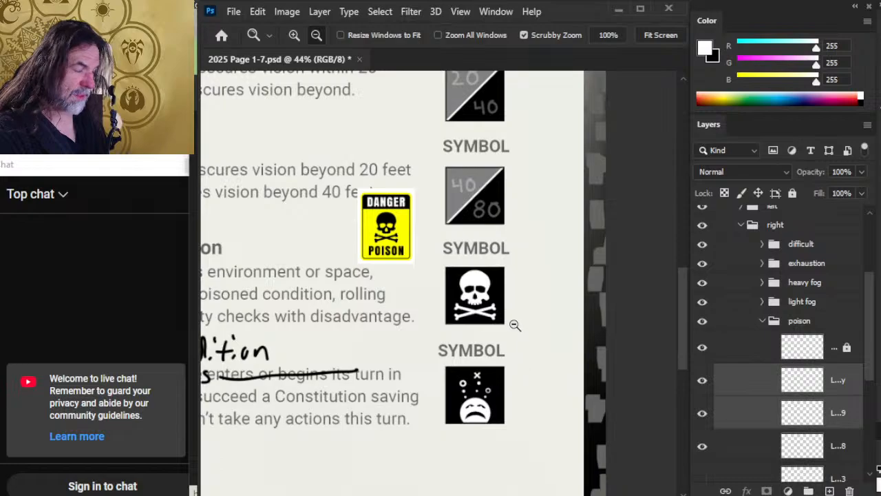
pyautogui.moveTo(543, 328); pyautogui.dragTo(510, 218)
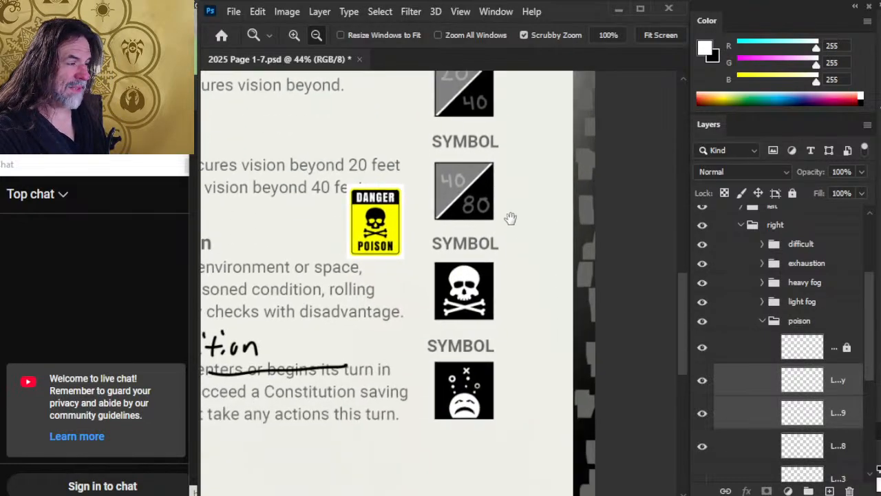
# Group the skull layer with the two bone layers and hide the yellow poison reference sign
pyautogui.keyDown('shift'); pyautogui.click(749, 456); pyautogui.keyUp('shift')
pyautogui.hotkey('ctrl', 'g')
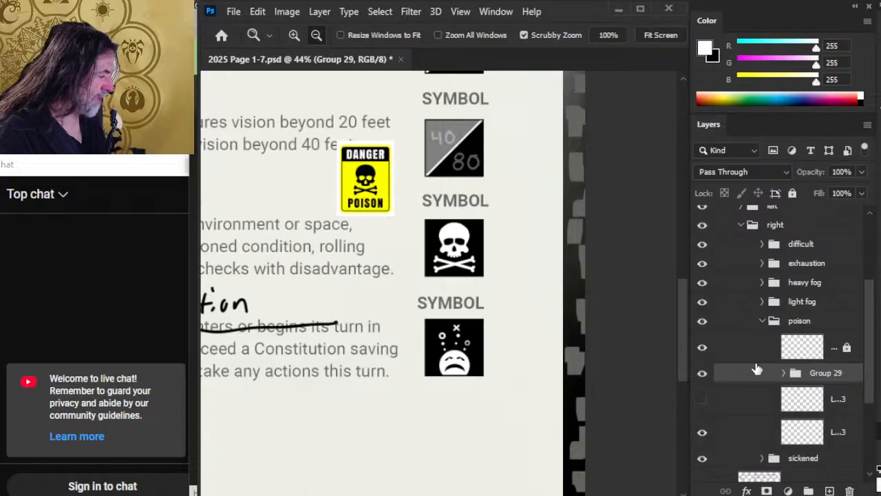
pyautogui.click(702, 347)
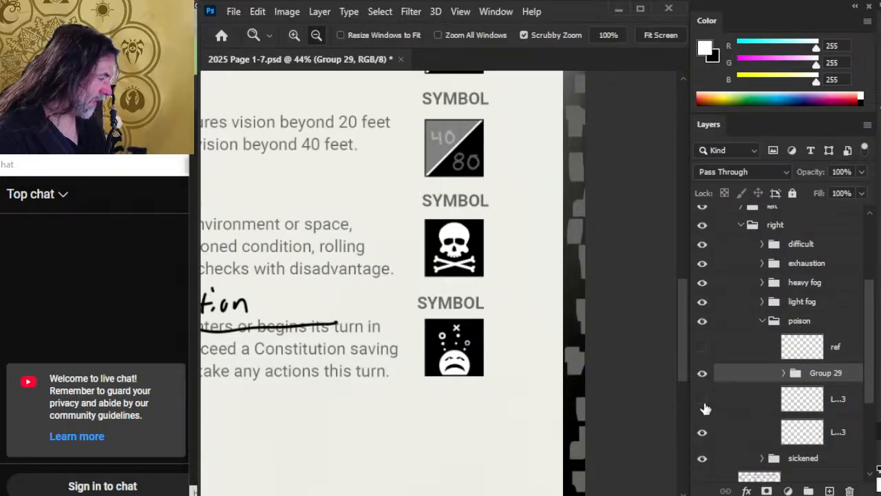
# Move the hidden sketch layer beneath the skull group up to the top of the poison group
pyautogui.click(702, 432)
pyautogui.click(702, 431)
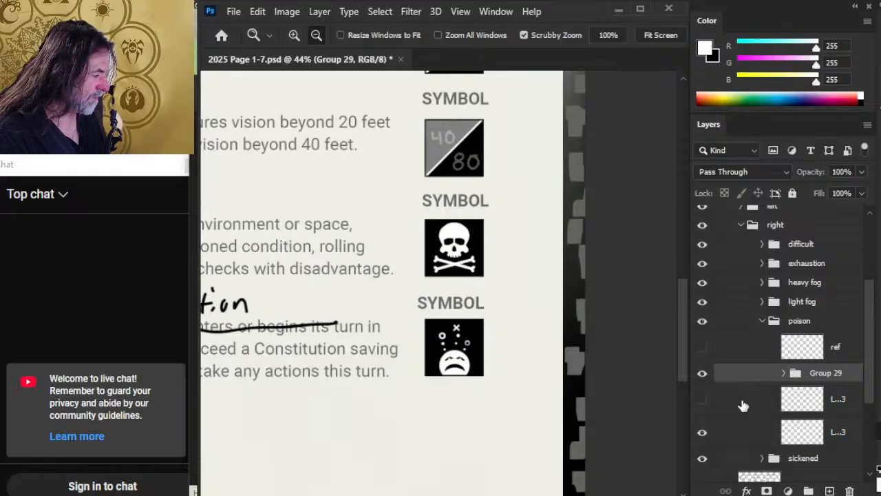
pyautogui.moveTo(743, 406); pyautogui.dragTo(750, 335)
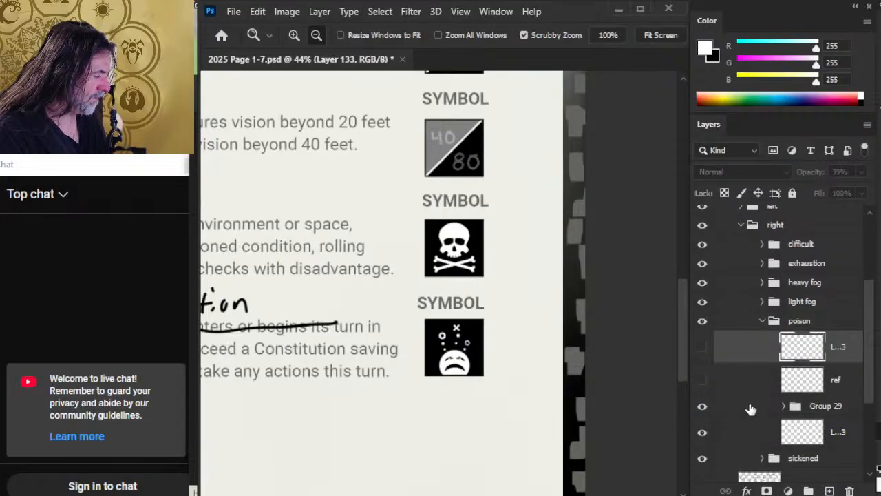
# Scale the grouped skull and crossbones down slightly with Free Transform so they sit inside the black square with more margin
pyautogui.click(750, 409)
pyautogui.press('l')
pyautogui.rightClick(486, 269)
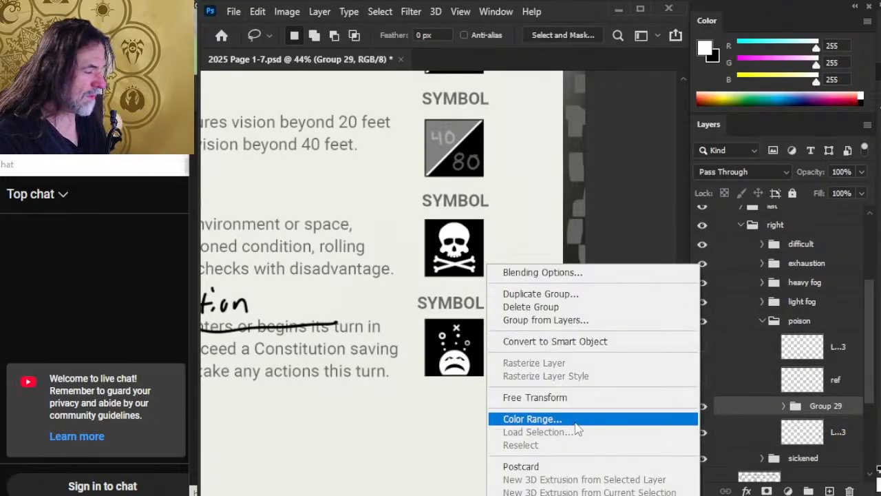
pyautogui.click(581, 397)
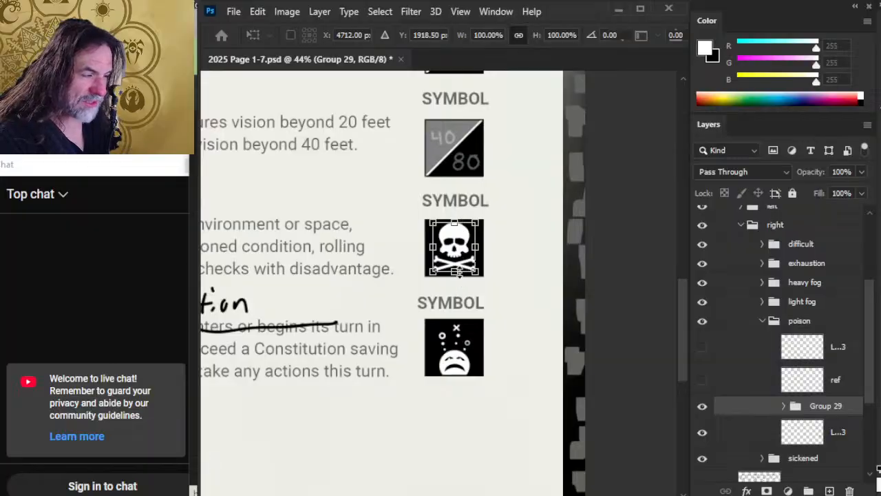
pyautogui.moveTo(460, 273); pyautogui.dragTo(459, 267)
pyautogui.press('Return')
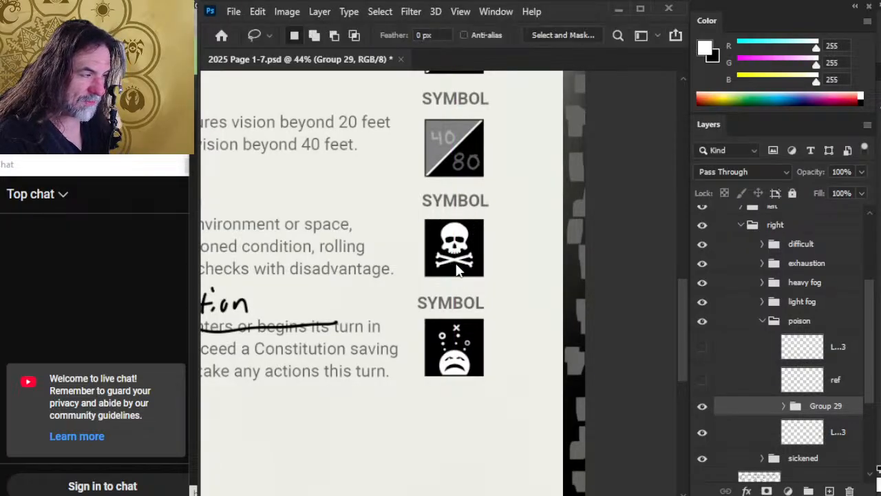
# Examine the resized skull and crossbones beside the sickened symbol, both up close and at page scale
pyautogui.press('v')
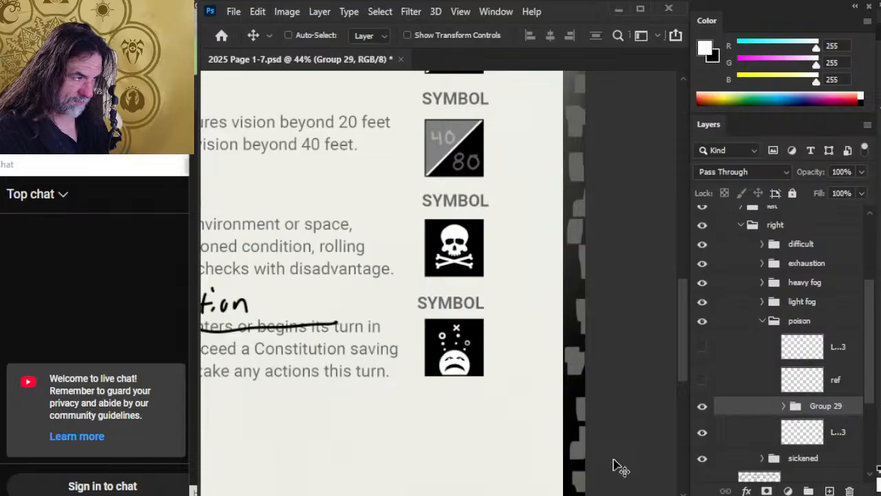
pyautogui.moveTo(500, 210); pyautogui.dragTo(516, 191)
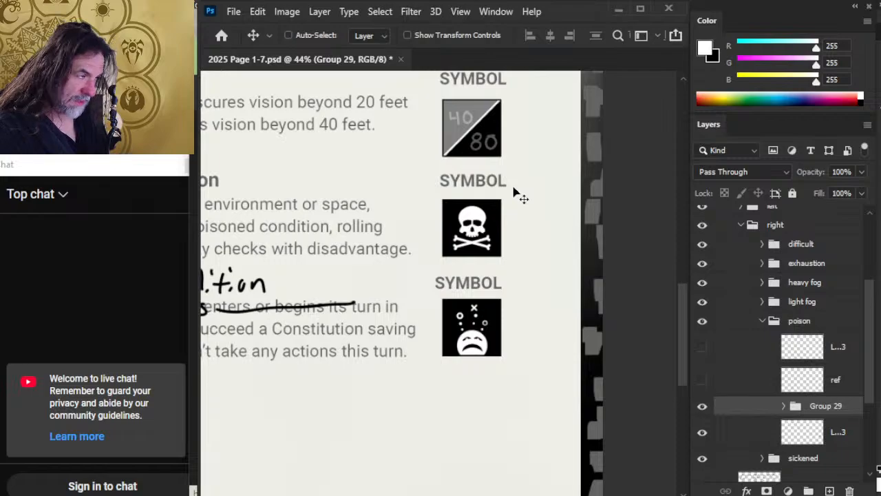
pyautogui.moveTo(525, 310); pyautogui.dragTo(537, 228)
pyautogui.moveTo(493, 153); pyautogui.dragTo(538, 181)
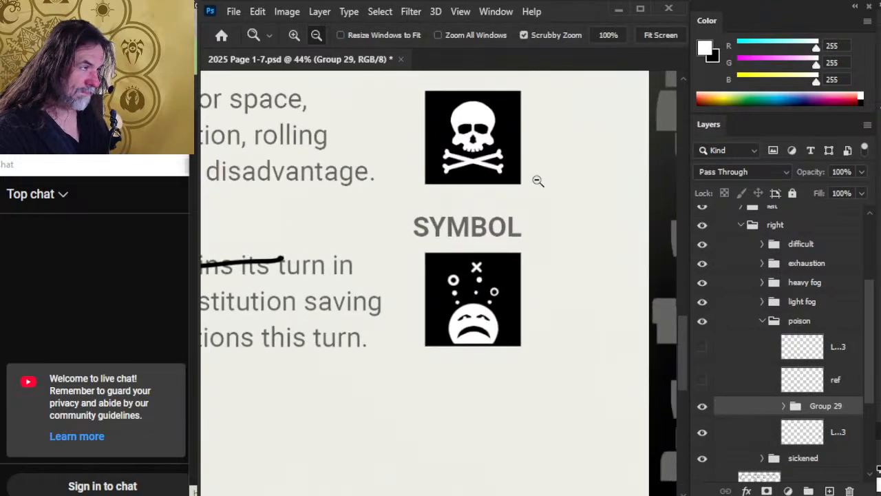
pyautogui.press('v')
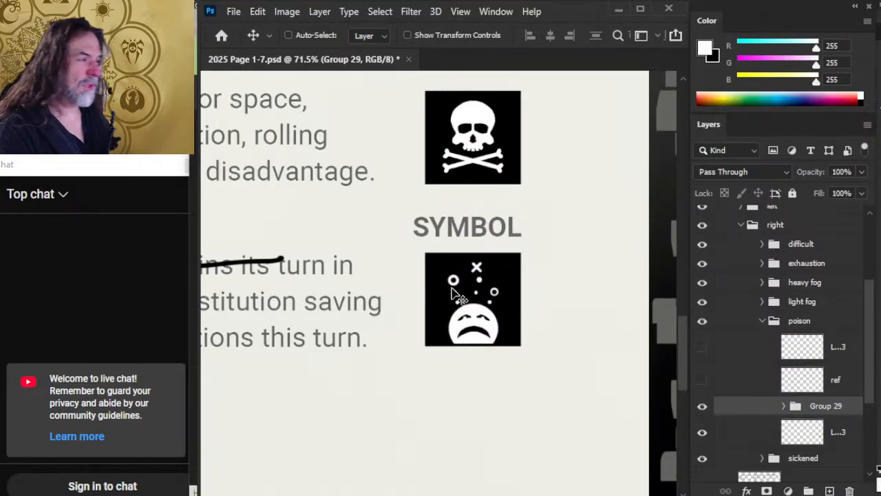
pyautogui.press('z')
pyautogui.moveTo(578, 230); pyautogui.dragTo(544, 254)
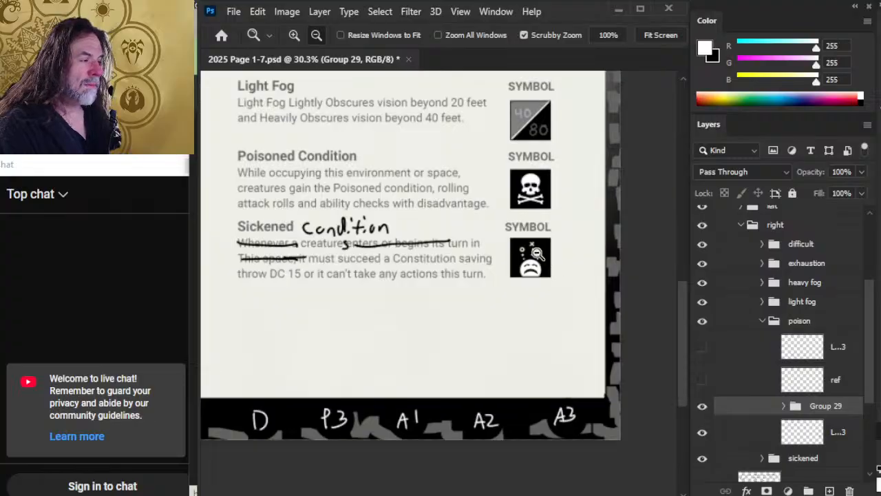
pyautogui.moveTo(545, 163); pyautogui.dragTo(543, 309)
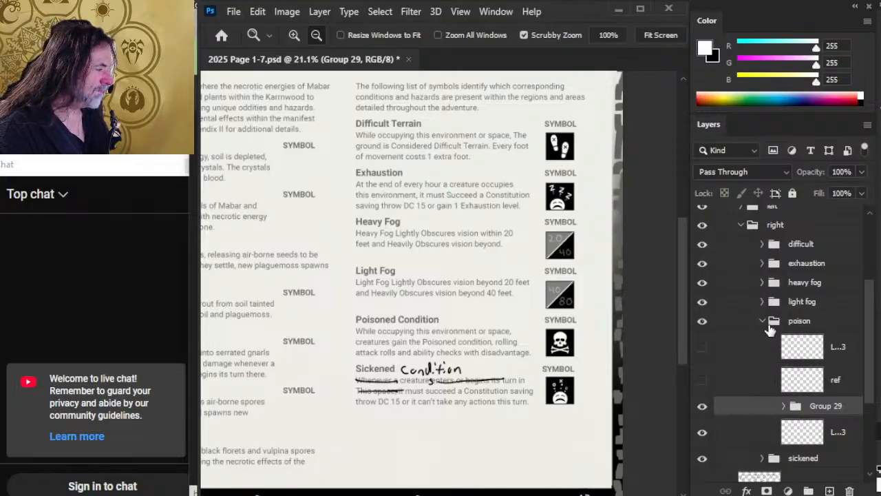
# Duplicate the sickened symbol's black square background layer and move the copy out of the symbol groups to just below group 4
pyautogui.click(763, 322)
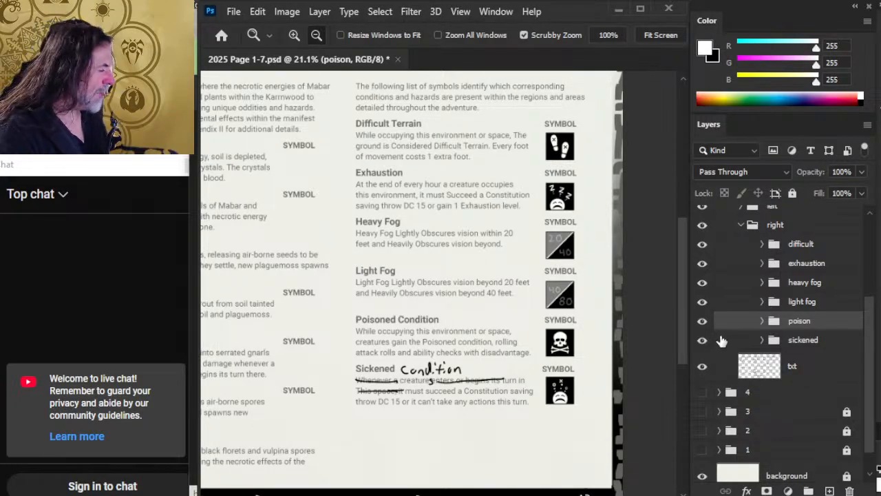
pyautogui.click(763, 340)
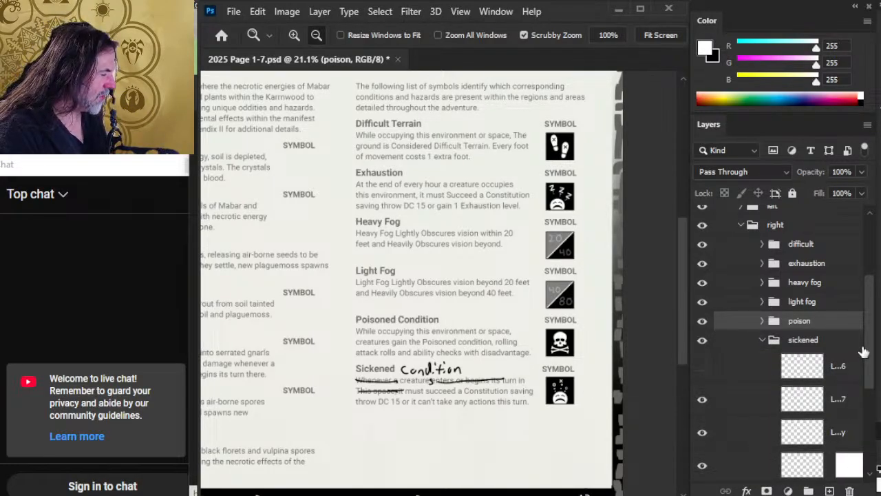
pyautogui.moveTo(871, 346); pyautogui.dragTo(867, 399)
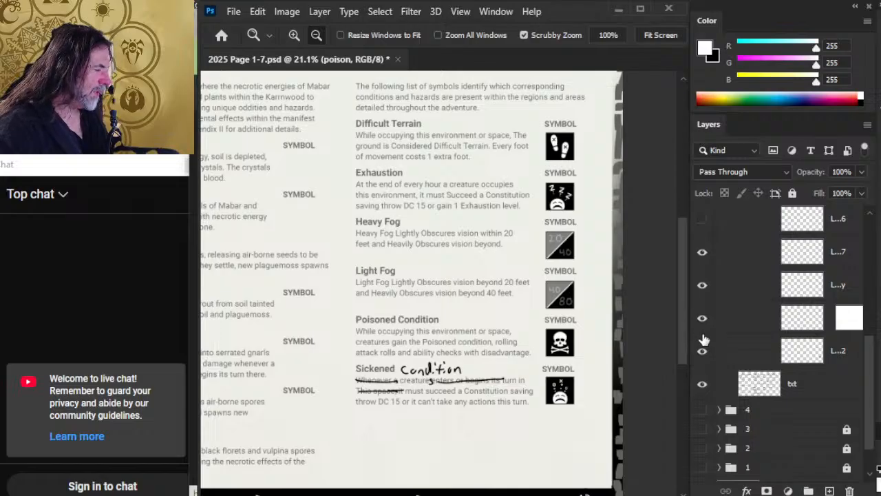
pyautogui.click(701, 353)
pyautogui.click(701, 353)
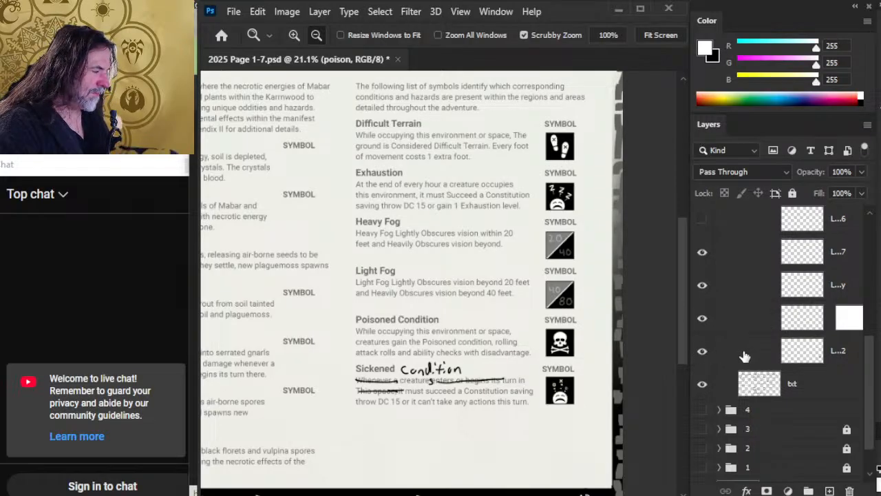
pyautogui.click(744, 355)
pyautogui.rightClick(744, 355)
pyautogui.click(826, 59)
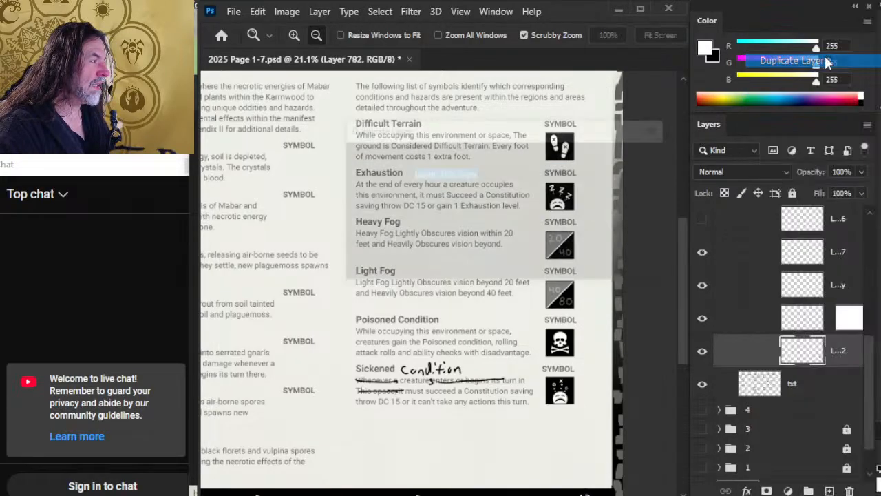
pyautogui.press('Return')
pyautogui.moveTo(775, 362); pyautogui.dragTo(760, 466)
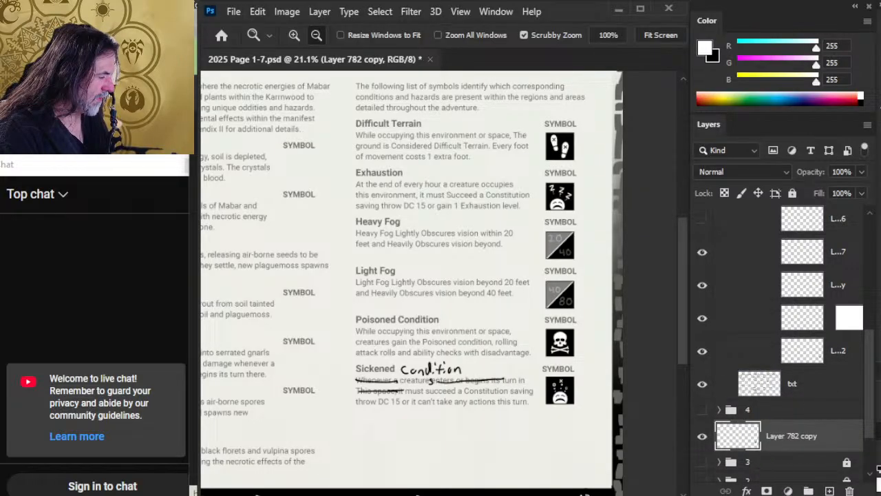
# Collapse the sickened group and the right group that holds the finished symbols
pyautogui.moveTo(868, 374); pyautogui.dragTo(877, 298)
pyautogui.click(762, 303)
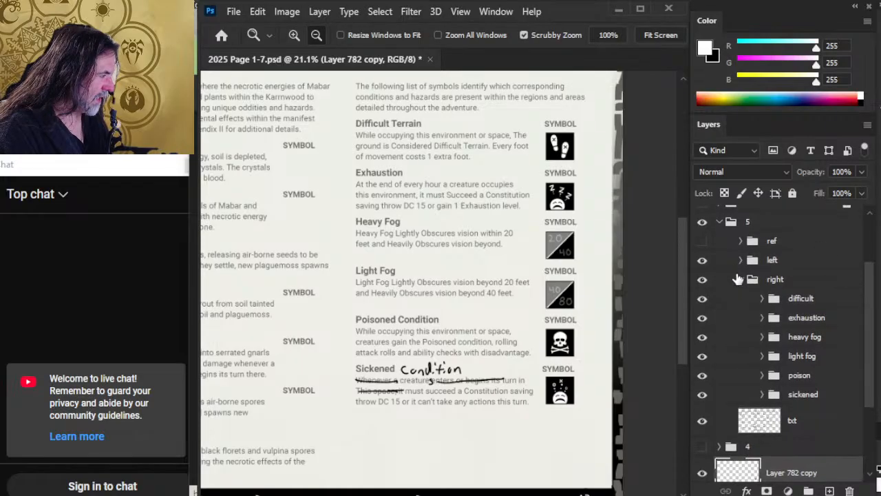
pyautogui.click(741, 279)
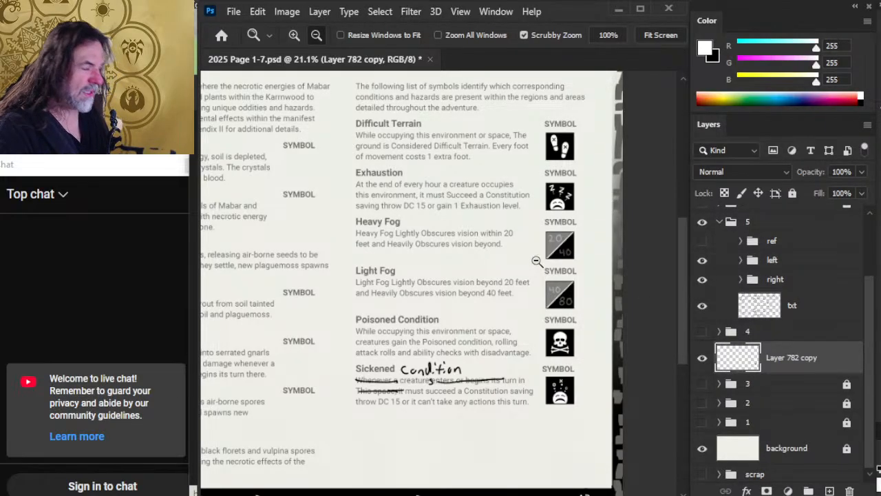
# Examine the heavy fog and light fog symbols up close, then the page's center column entries still lacking symbols
pyautogui.moveTo(575, 265); pyautogui.dragTo(605, 287)
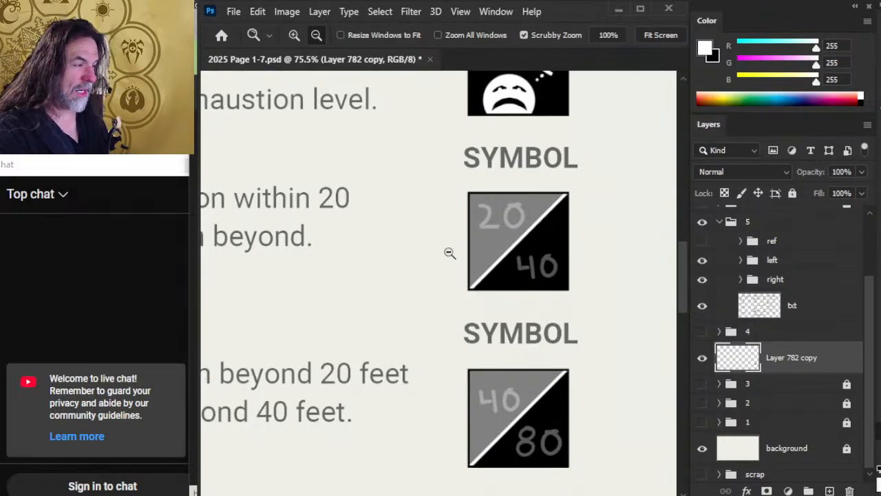
pyautogui.moveTo(416, 257); pyautogui.dragTo(447, 223)
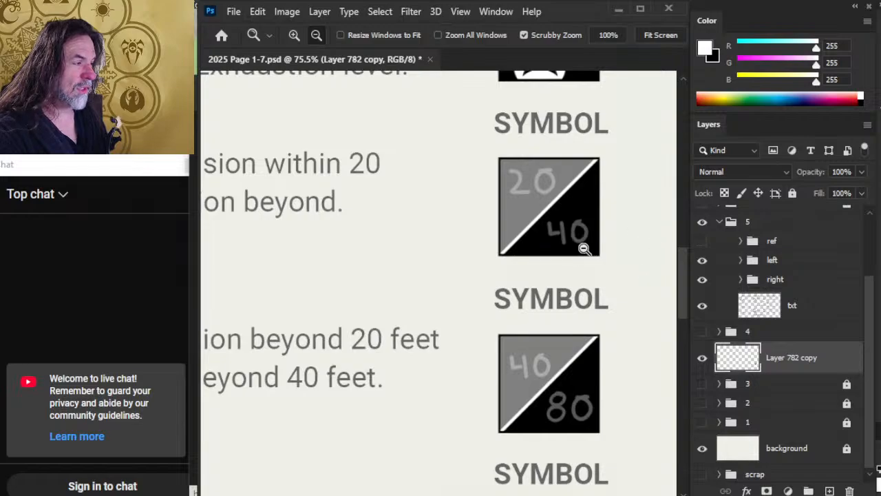
pyautogui.moveTo(583, 246); pyautogui.dragTo(564, 267)
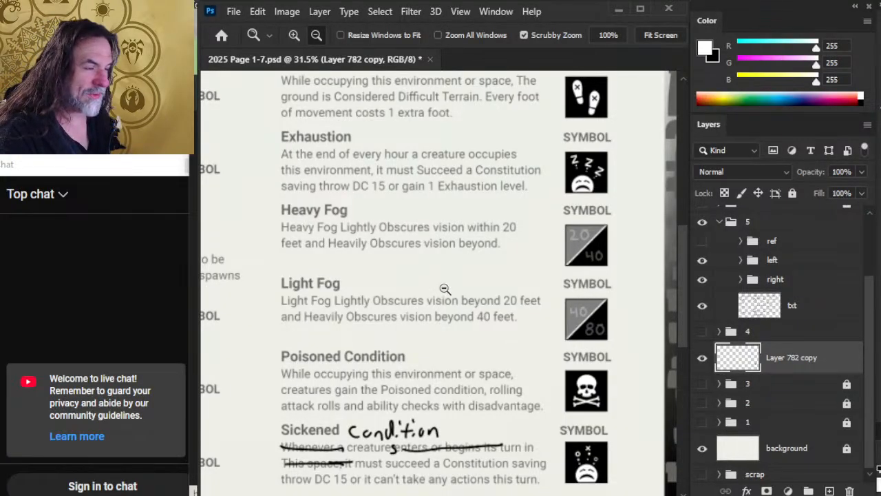
pyautogui.moveTo(445, 288); pyautogui.dragTo(331, 264)
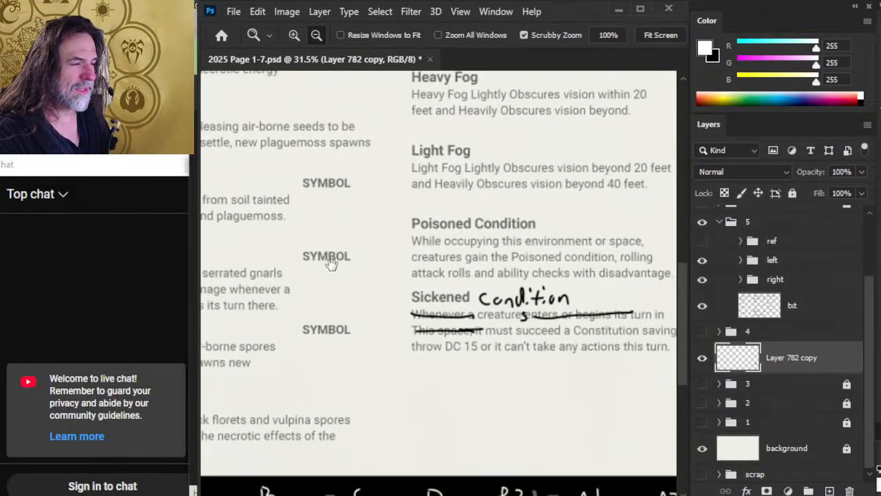
pyautogui.moveTo(604, 197); pyautogui.dragTo(383, 151)
pyautogui.moveTo(570, 238); pyautogui.dragTo(448, 224)
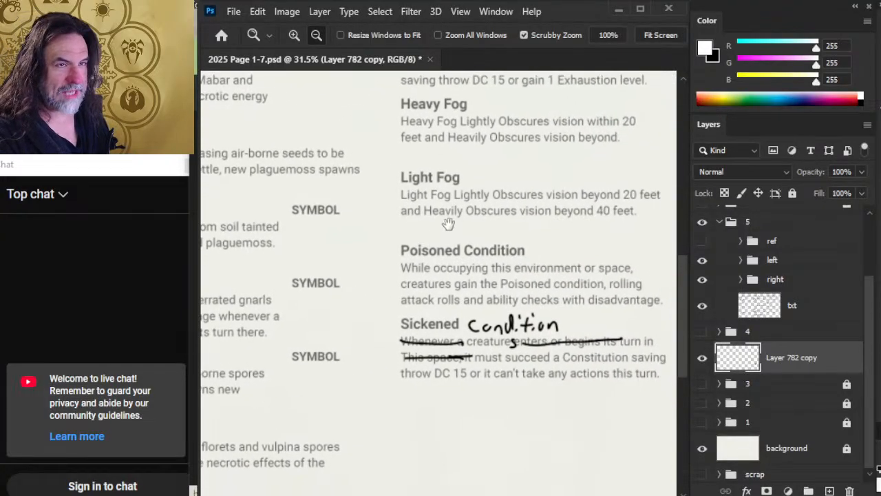
pyautogui.keyDown('alt'); pyautogui.click(564, 276); pyautogui.keyUp('alt')
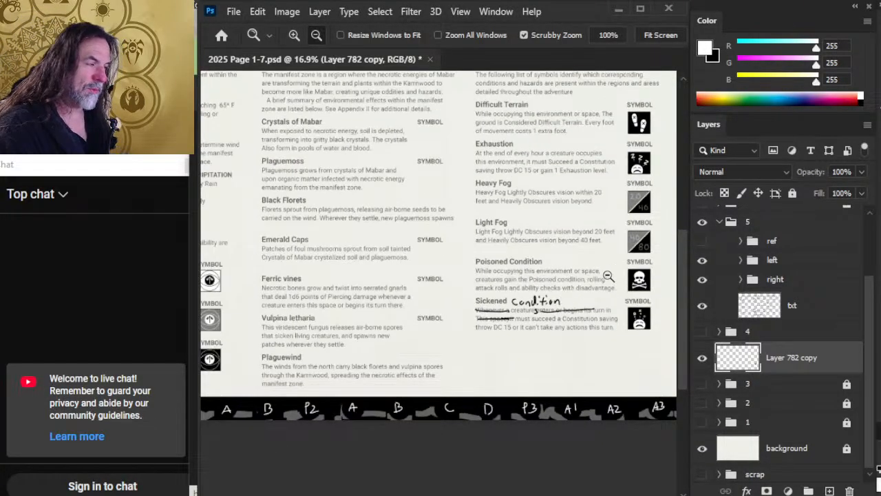
pyautogui.moveTo(592, 299); pyautogui.dragTo(491, 297)
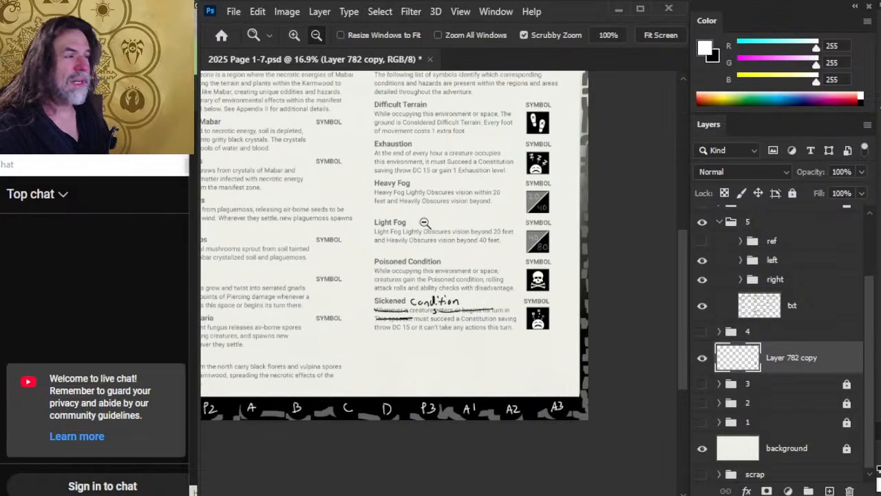
# Move the copied black square layer between the left and right groups and put it in a new group named center
pyautogui.click(797, 288)
pyautogui.moveTo(775, 364); pyautogui.dragTo(792, 270)
pyautogui.hotkey('ctrl', 'g')
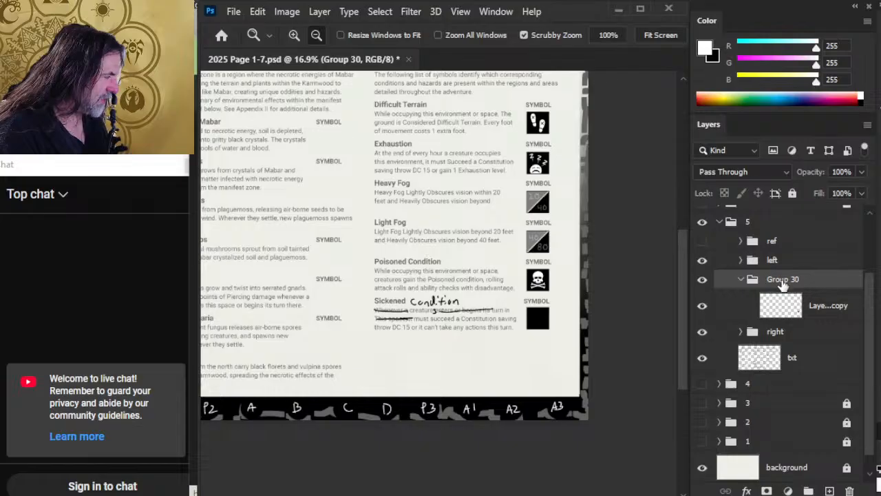
pyautogui.doubleClick(783, 281)
pyautogui.write('e')
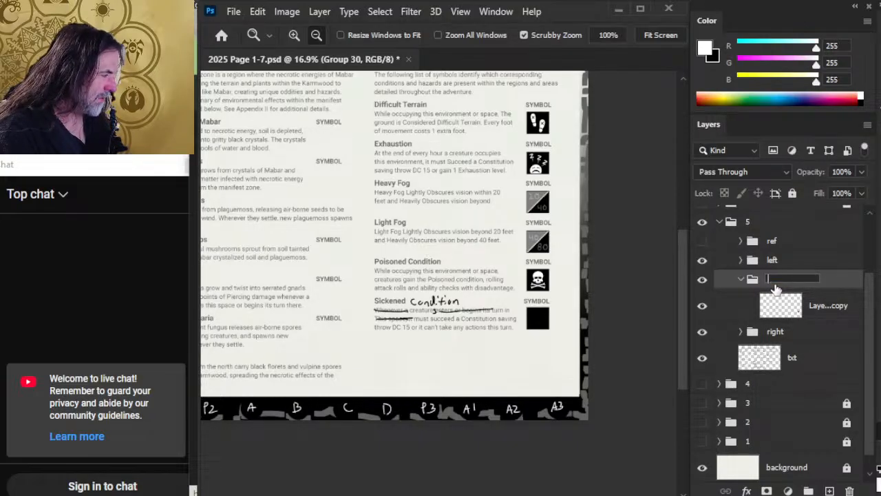
pyautogui.write('enter')
pyautogui.press('Return')
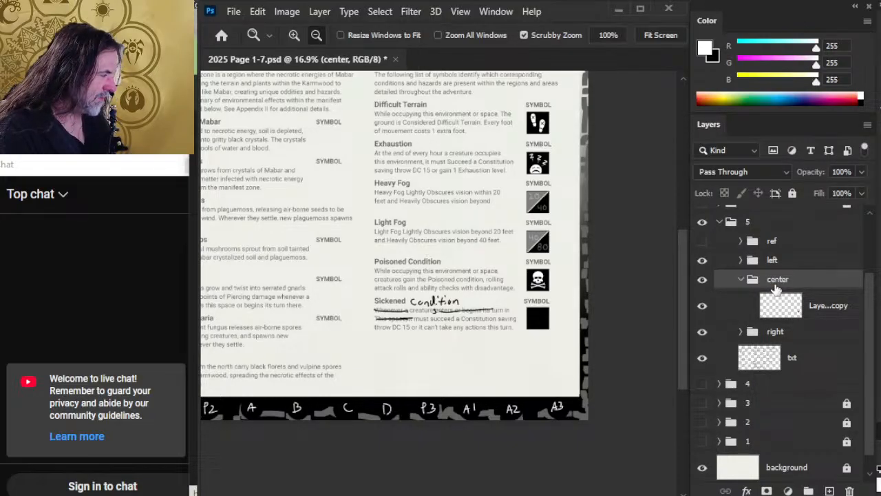
# Move the hidden sketch layer and the reference layer from the poison group into group 5's ref group
pyautogui.click(741, 332)
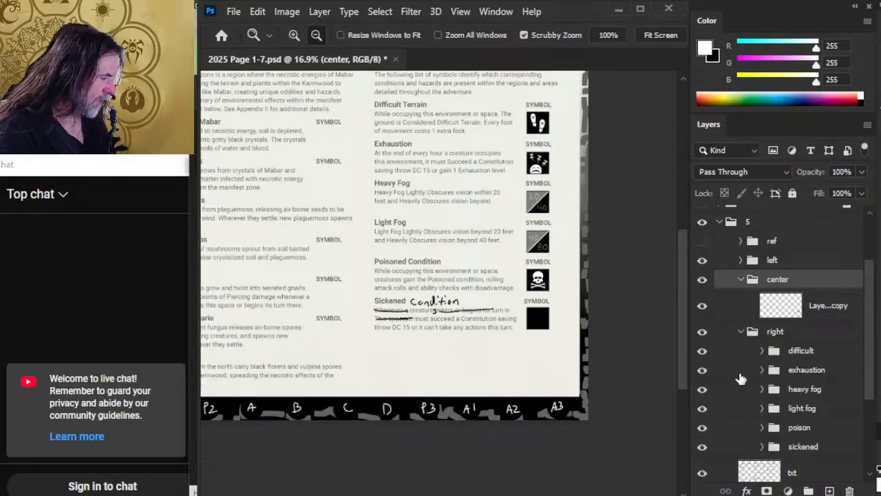
pyautogui.click(762, 464)
pyautogui.click(769, 440)
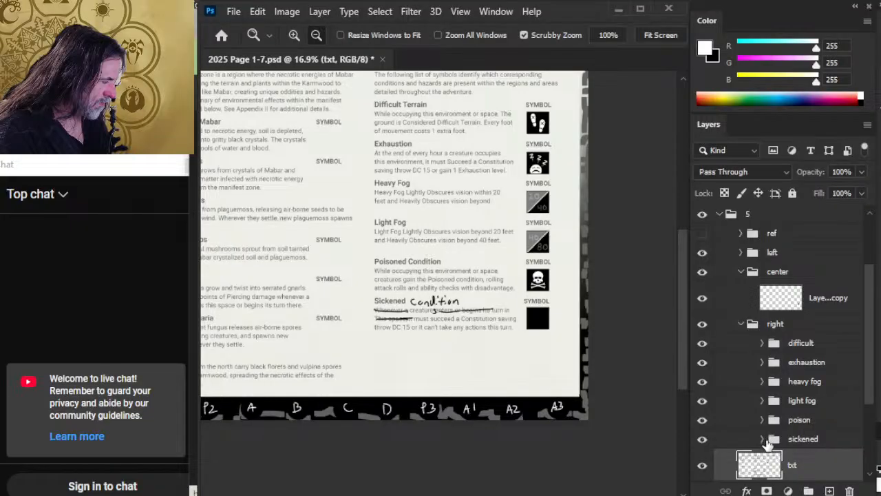
pyautogui.click(763, 428)
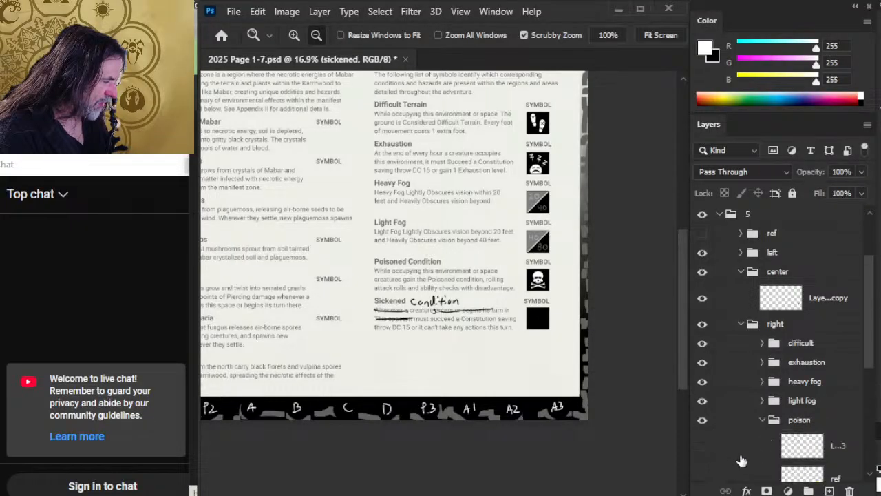
pyautogui.click(731, 449)
pyautogui.keyDown('shift'); pyautogui.click(748, 480); pyautogui.keyUp('shift')
pyautogui.moveTo(752, 451); pyautogui.dragTo(749, 233)
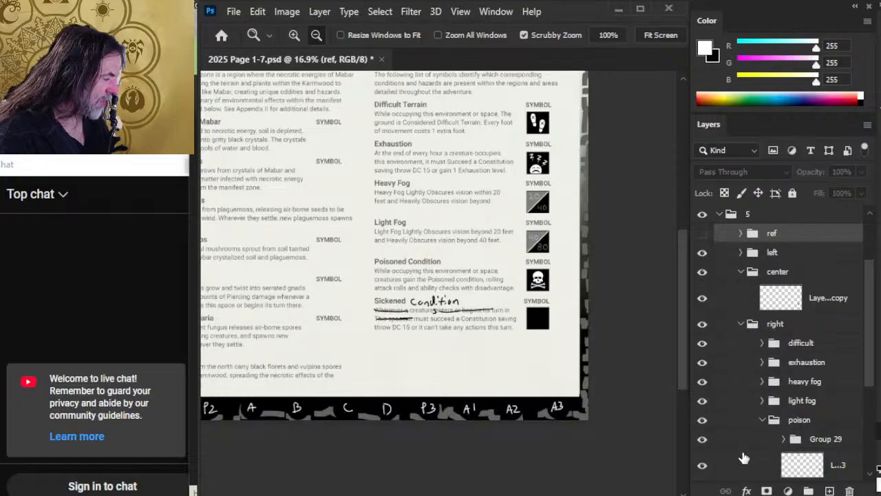
# Collapse the poison and right groups, and move the center group's black square under the SYMBOL label of Vulpina letharia
pyautogui.click(761, 420)
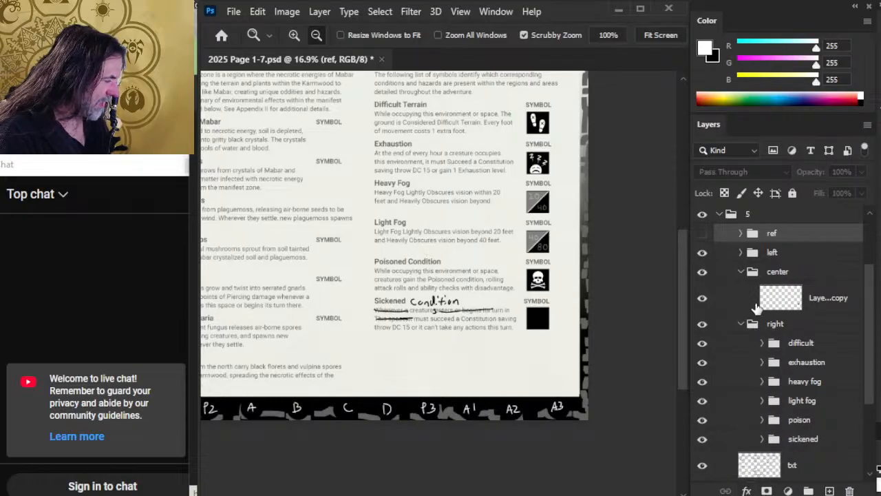
pyautogui.click(740, 325)
pyautogui.click(731, 307)
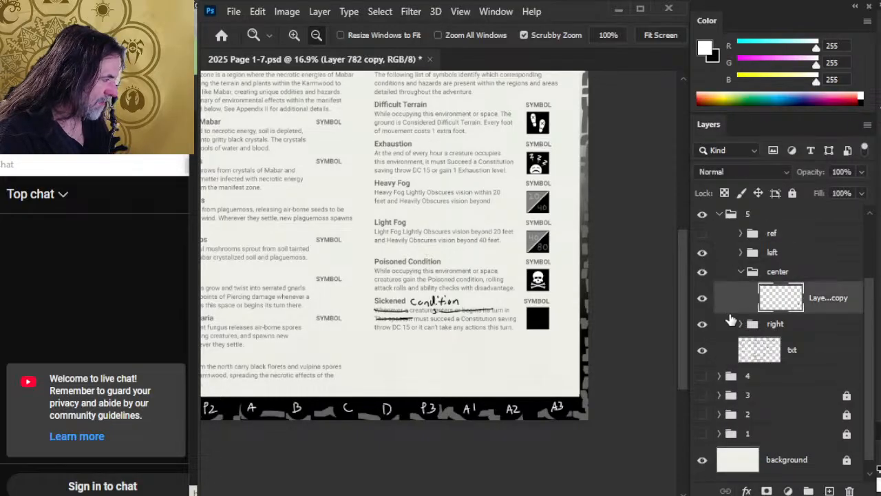
pyautogui.moveTo(451, 274); pyautogui.dragTo(571, 273)
pyautogui.press('v')
pyautogui.moveTo(597, 340); pyautogui.dragTo(468, 323)
pyautogui.moveTo(538, 331); pyautogui.dragTo(510, 370)
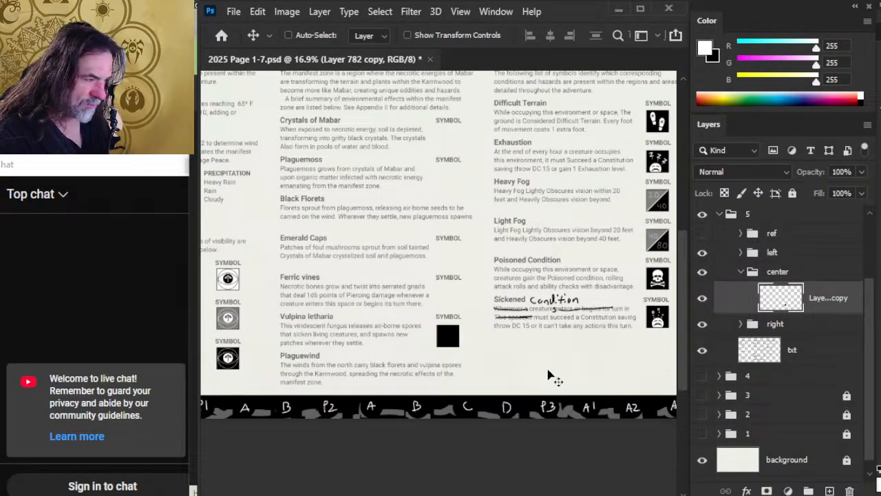
pyautogui.hotkey('ctrl', 'space')
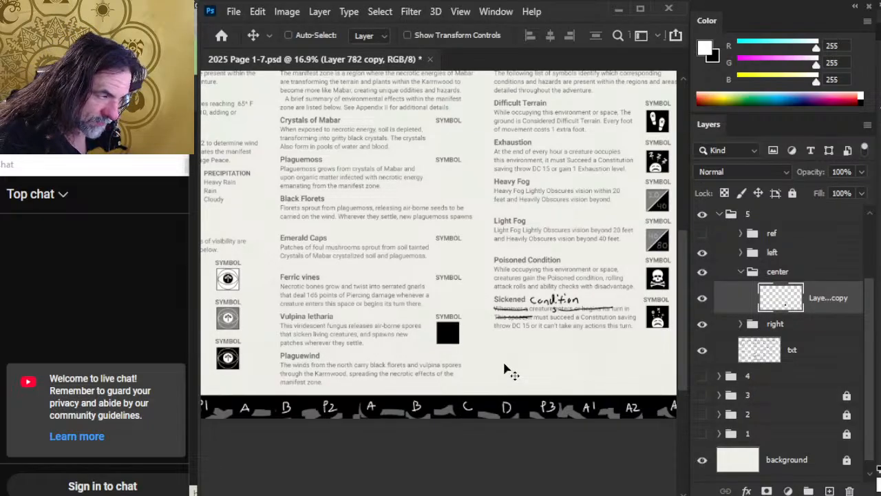
# Lasso around Vulpina letharia's SYMBOL label and black square, copy that area to a new layer, and hide the new layer
pyautogui.moveTo(644, 321); pyautogui.dragTo(604, 279)
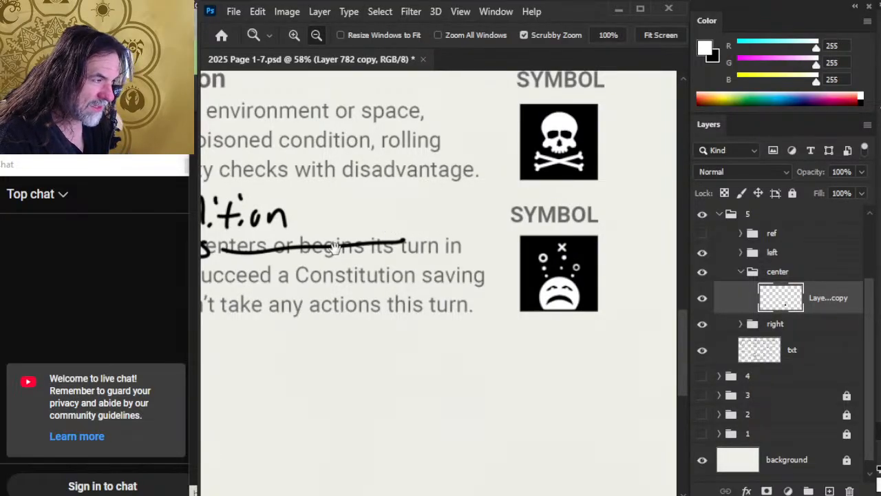
pyautogui.moveTo(258, 249); pyautogui.dragTo(589, 270)
pyautogui.moveTo(265, 319); pyautogui.dragTo(618, 273)
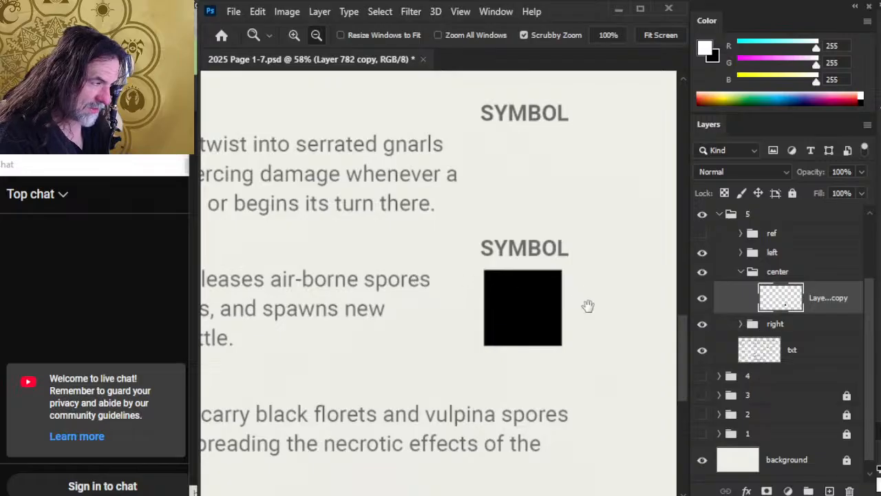
pyautogui.moveTo(586, 305); pyautogui.dragTo(548, 285)
pyautogui.click(580, 342)
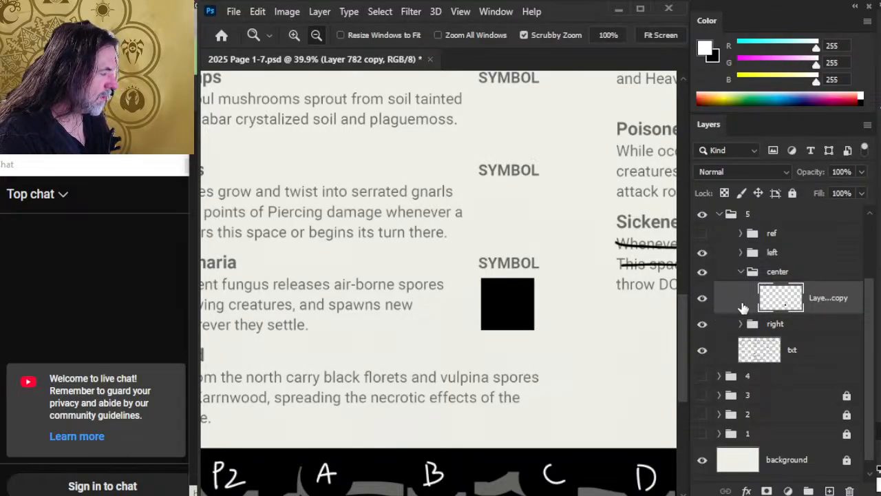
pyautogui.press('l')
pyautogui.moveTo(494, 248)
pyautogui.mouseDown()
pyautogui.moveTo(455, 304)
pyautogui.moveTo(509, 347)
pyautogui.moveTo(558, 336)
pyautogui.mouseUp()
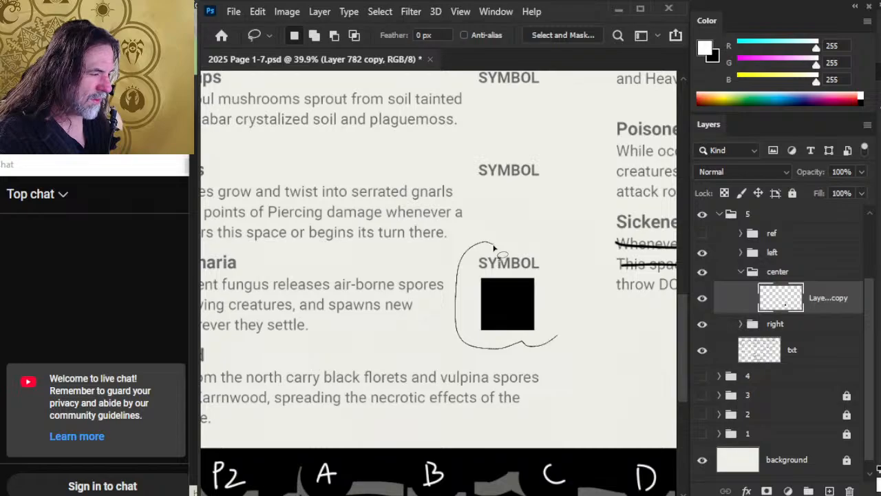
pyautogui.moveTo(493, 247); pyautogui.dragTo(494, 248)
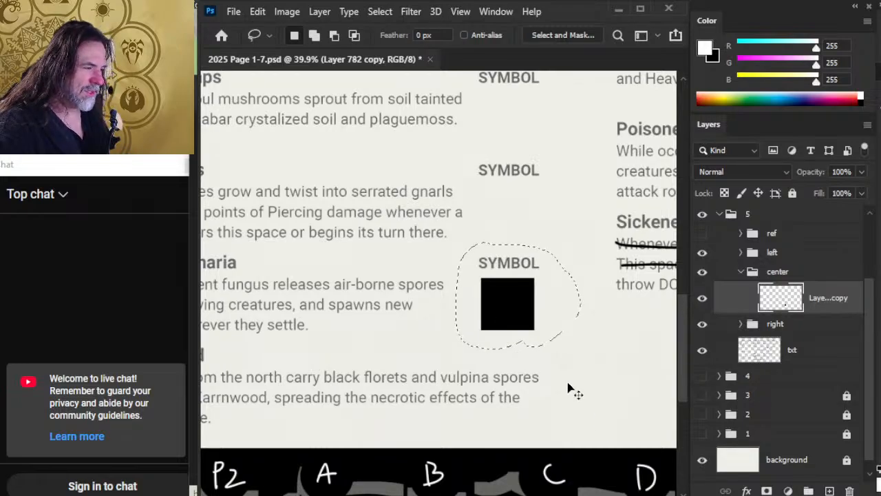
pyautogui.hotkey('ctrl', 'j')
pyautogui.click(702, 297)
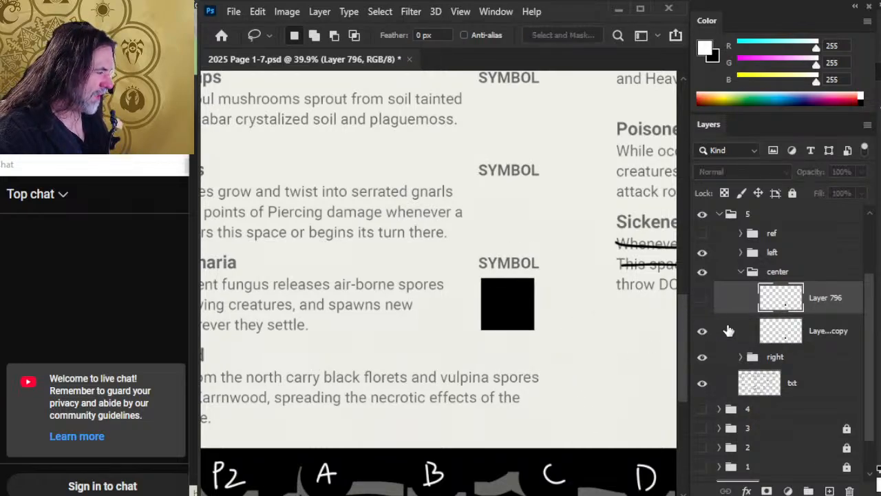
# Duplicate the black square layer and move the duplicate to the top of the center group
pyautogui.click(735, 333)
pyautogui.rightClick(736, 333)
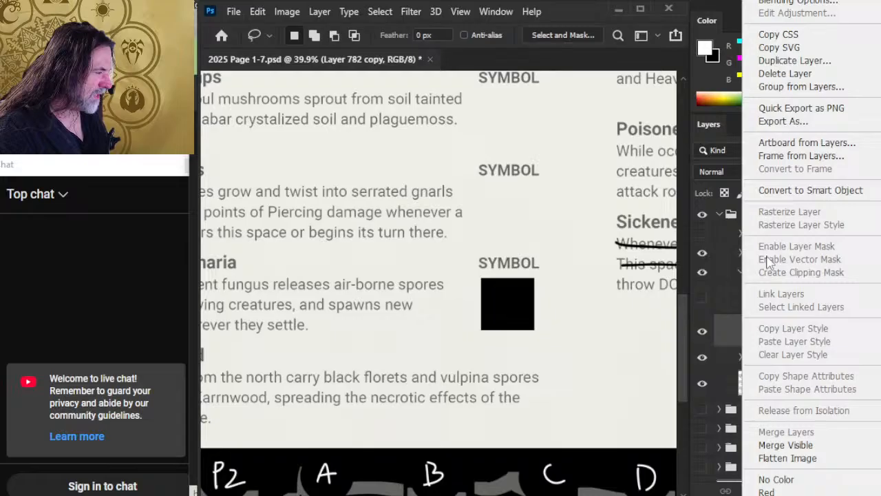
pyautogui.click(826, 61)
pyautogui.press('Return')
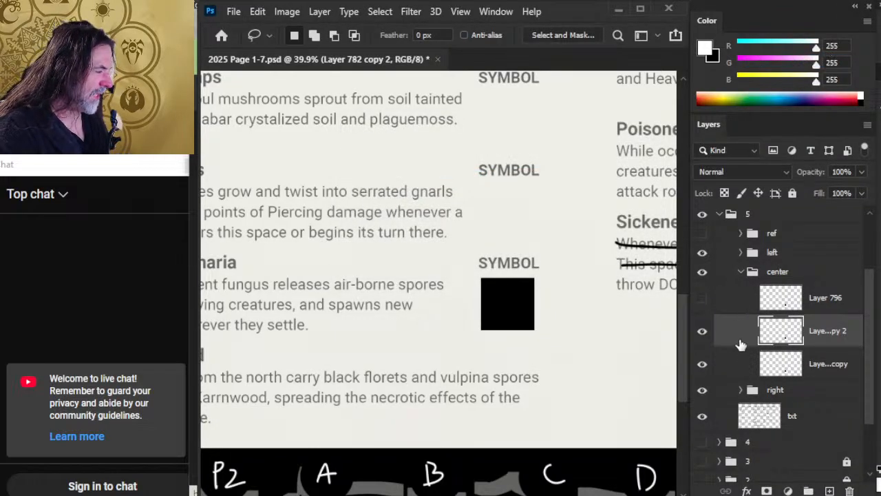
pyautogui.moveTo(740, 344); pyautogui.dragTo(741, 291)
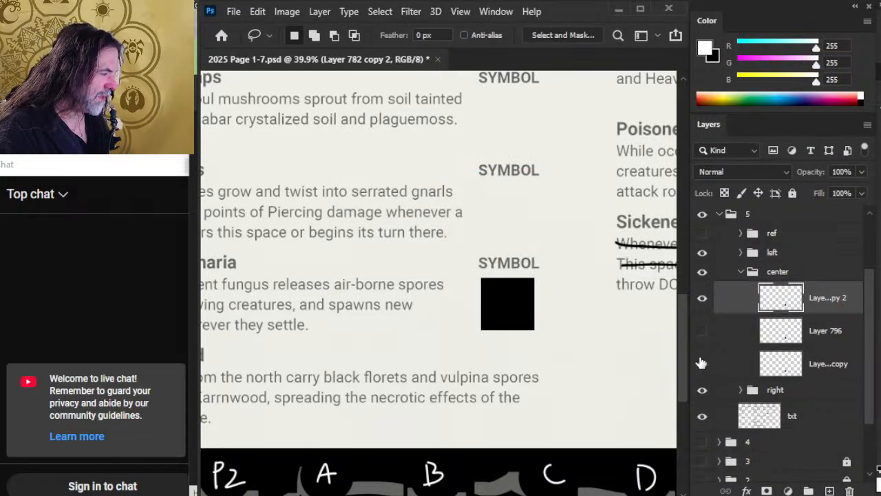
# Toggle the visibility of the center group's three layers and the txt layer to compare their contents, leaving all of them shown
pyautogui.click(702, 301)
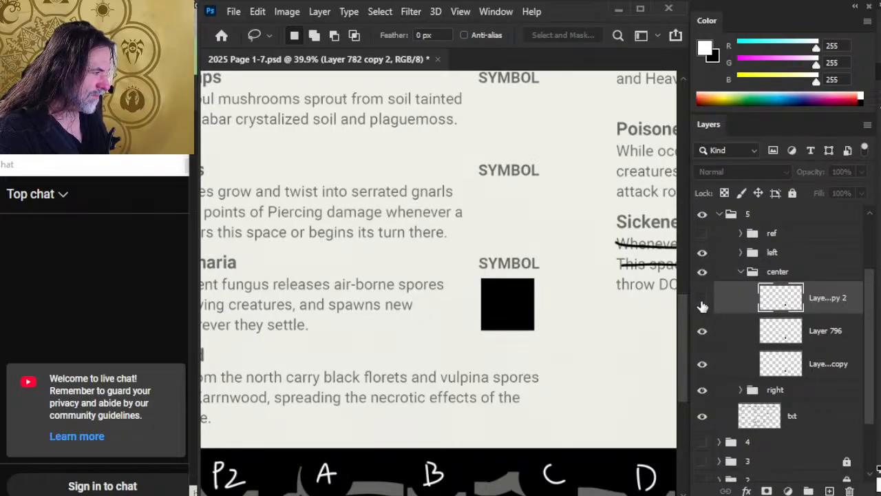
pyautogui.click(702, 332)
pyautogui.click(703, 365)
pyautogui.click(701, 298)
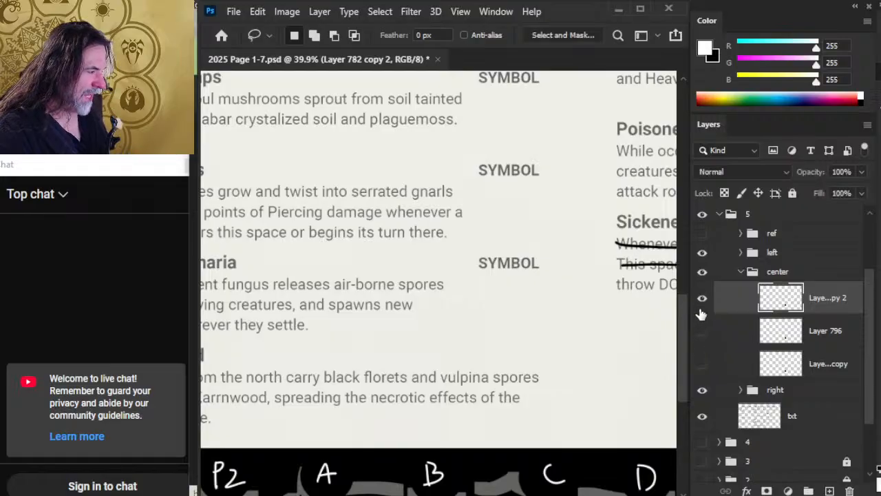
pyautogui.click(701, 299)
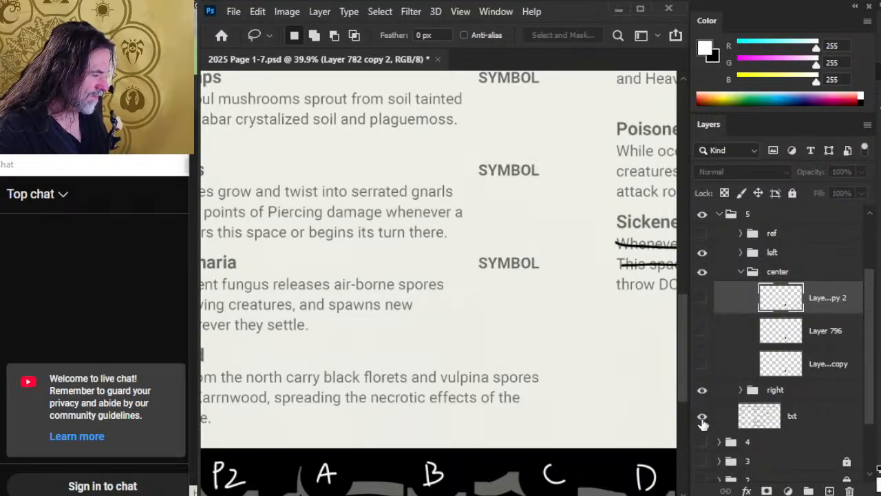
pyautogui.click(702, 416)
pyautogui.click(702, 301)
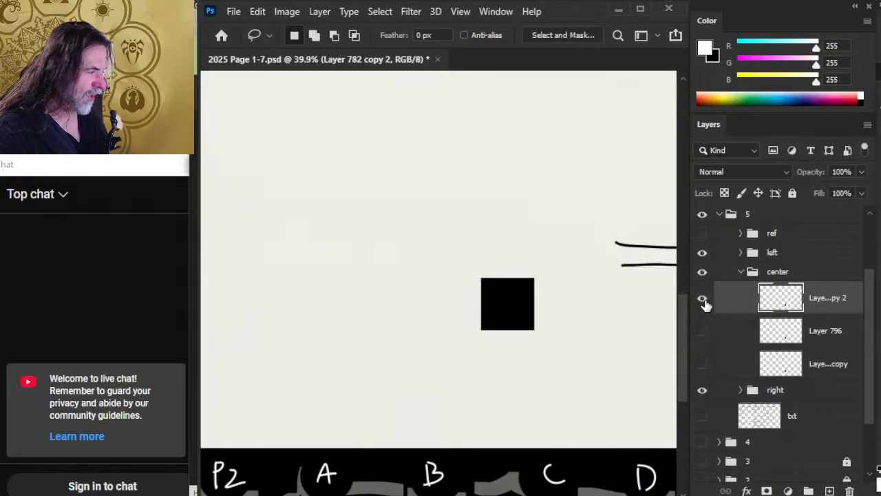
pyautogui.click(702, 415)
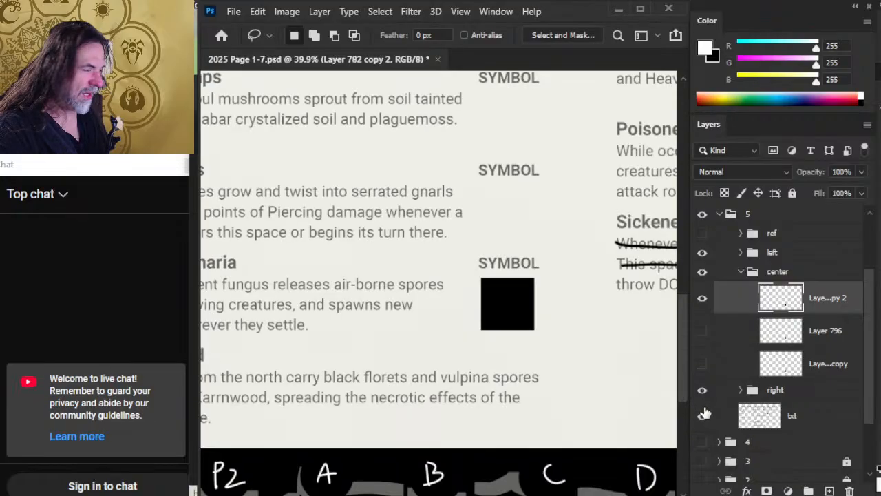
pyautogui.click(704, 416)
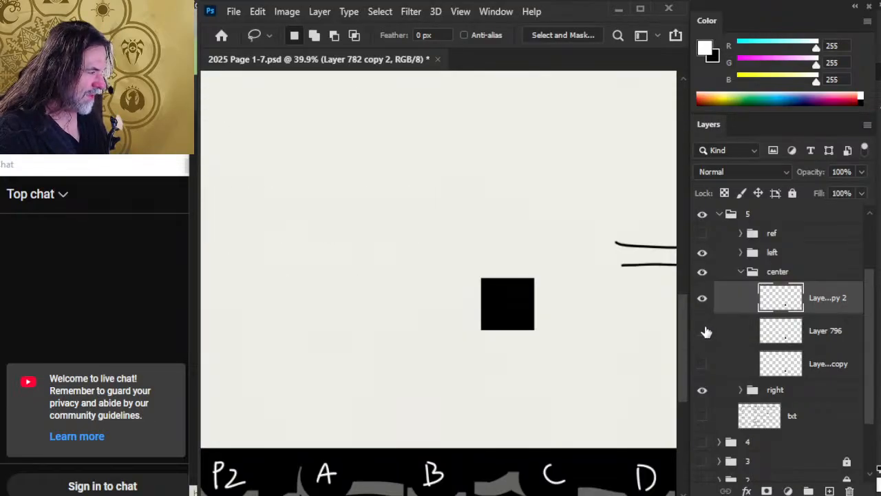
pyautogui.click(703, 331)
pyautogui.click(700, 416)
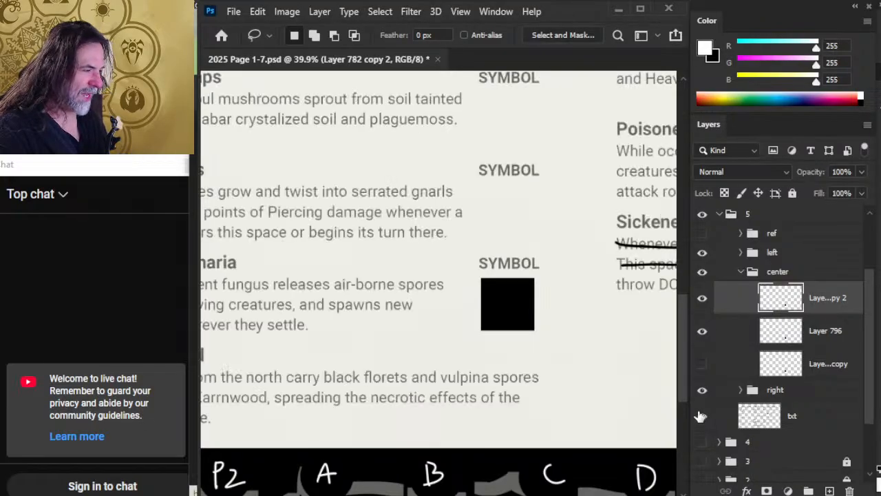
pyautogui.click(700, 416)
pyautogui.click(700, 416)
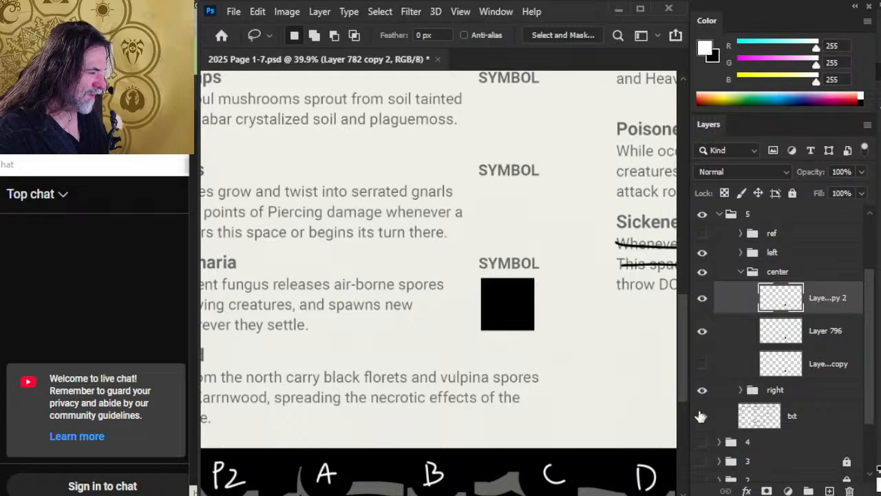
pyautogui.click(702, 331)
pyautogui.click(702, 332)
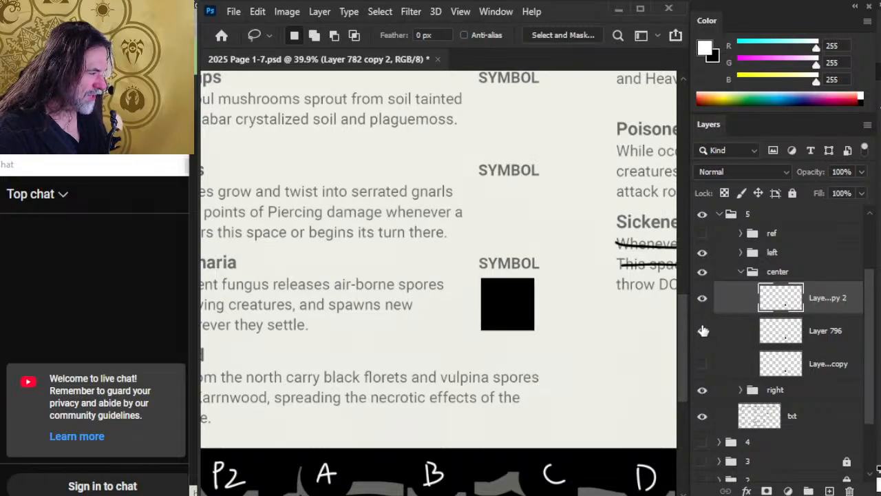
pyautogui.click(701, 334)
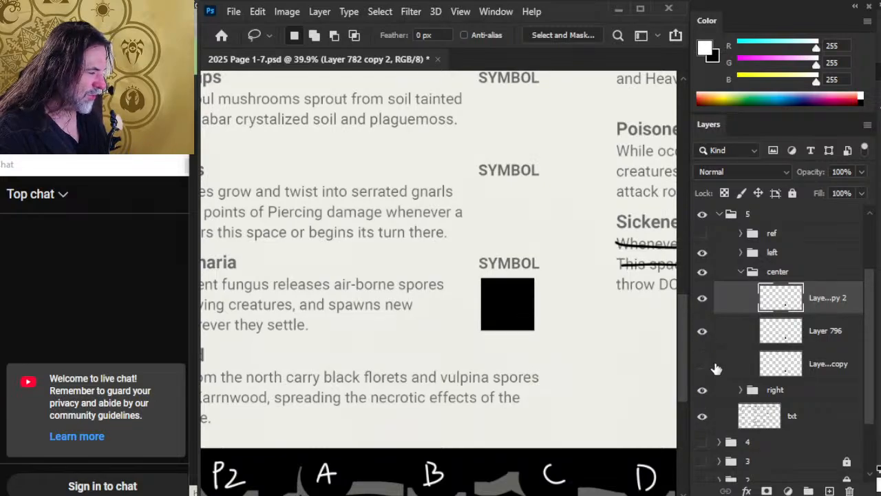
pyautogui.click(701, 364)
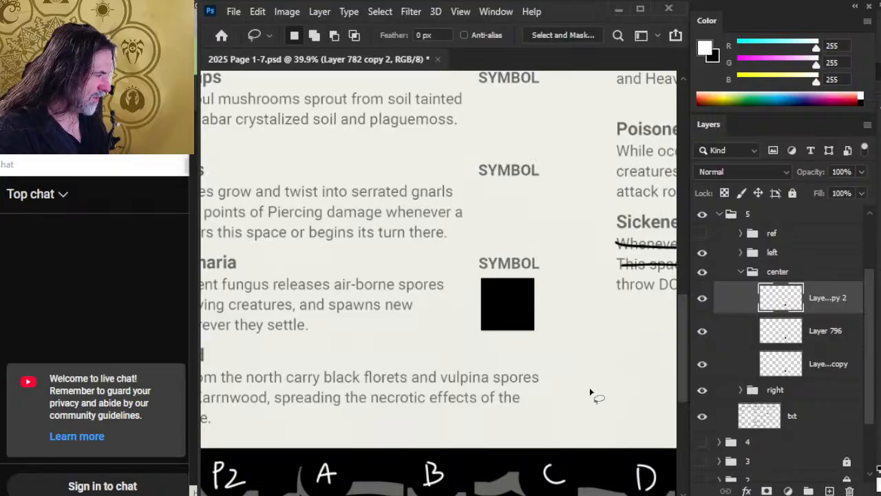
# Select the duplicated black square and the copied label layer together and move them up to the Ferric vines entry
pyautogui.press('z')
pyautogui.moveTo(623, 374); pyautogui.dragTo(569, 369)
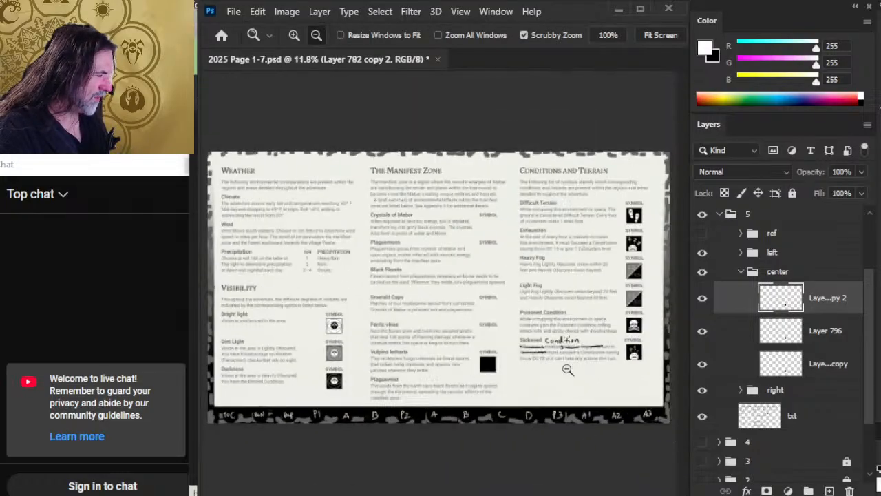
pyautogui.click(748, 342)
pyautogui.keyDown('shift'); pyautogui.click(744, 311); pyautogui.keyUp('shift')
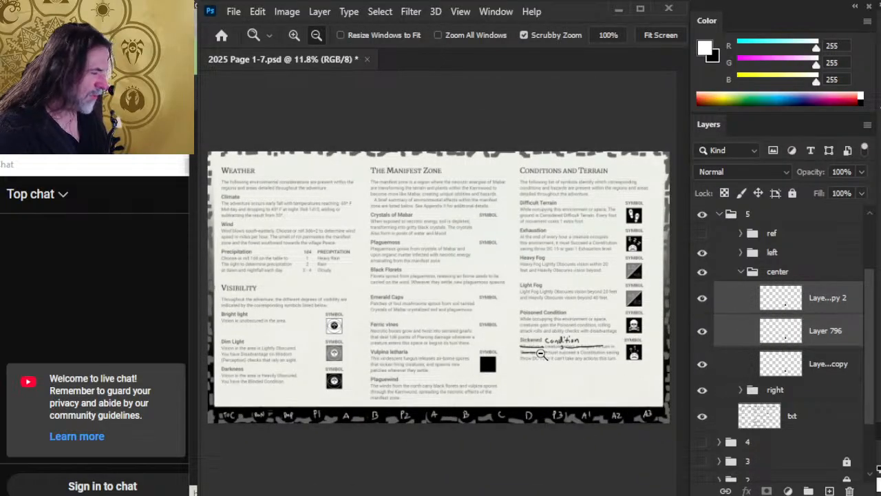
pyautogui.moveTo(480, 332); pyautogui.dragTo(681, 362)
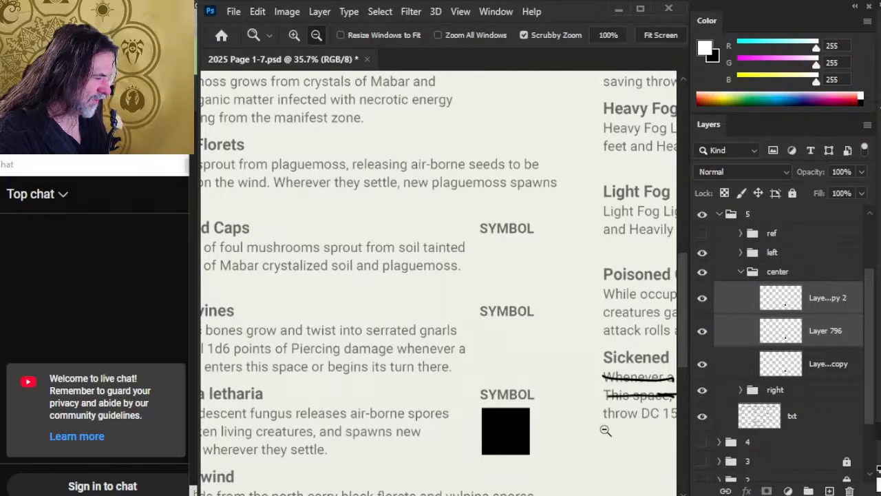
pyautogui.press('v')
pyautogui.moveTo(571, 436); pyautogui.dragTo(580, 371)
# Remove the paper background around the label and square on Layer 796 using a Magic Wand selection, and deselect
pyautogui.press('w')
pyautogui.click(551, 351)
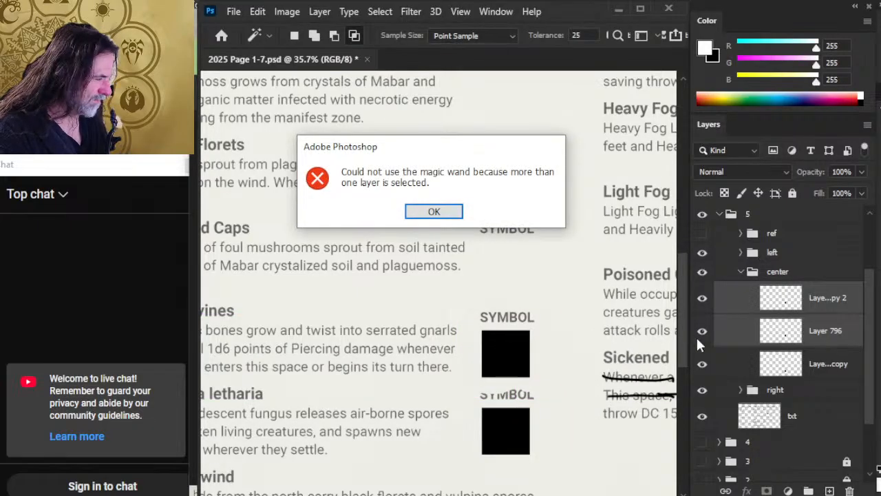
pyautogui.press('Return')
pyautogui.click(731, 340)
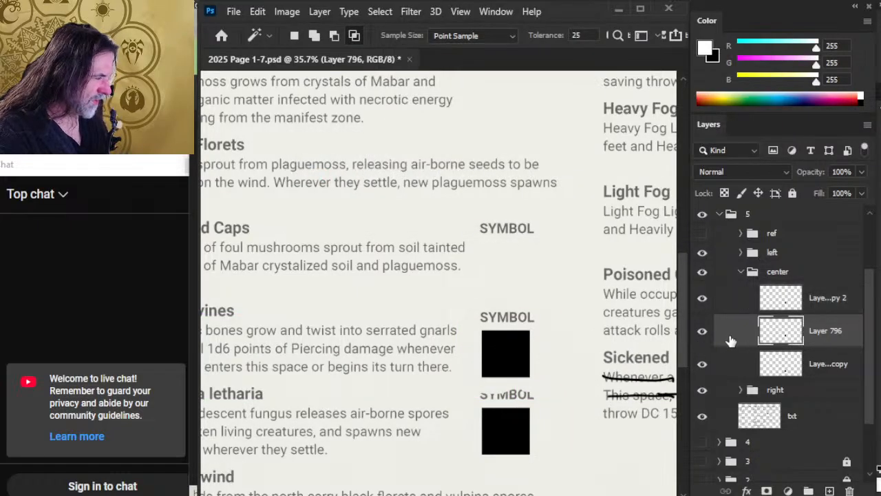
pyautogui.click(551, 346)
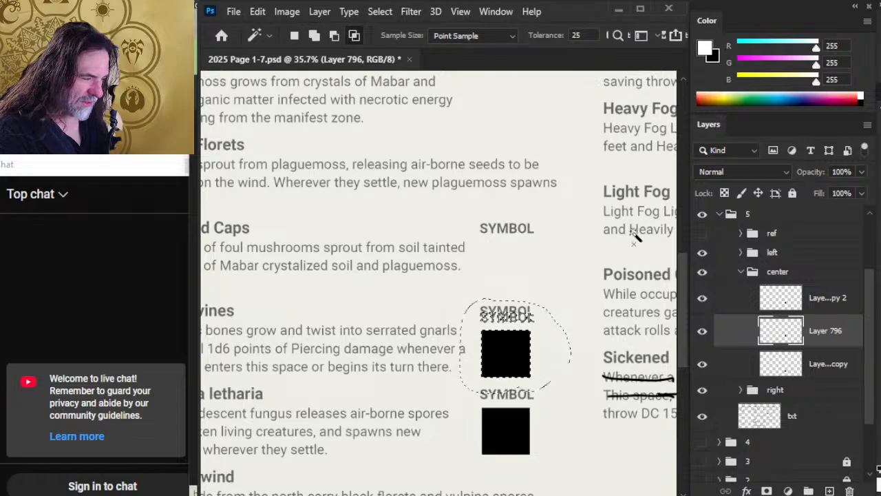
pyautogui.press('l')
pyautogui.hotkey('ctrl', 'd')
# Nudge the duplicated square and Layer 796 together upward until the copied label lines up with Ferric vines' SYMBOL label
pyautogui.keyDown('ctrl'); pyautogui.click(733, 309); pyautogui.keyUp('ctrl')
pyautogui.press('z')
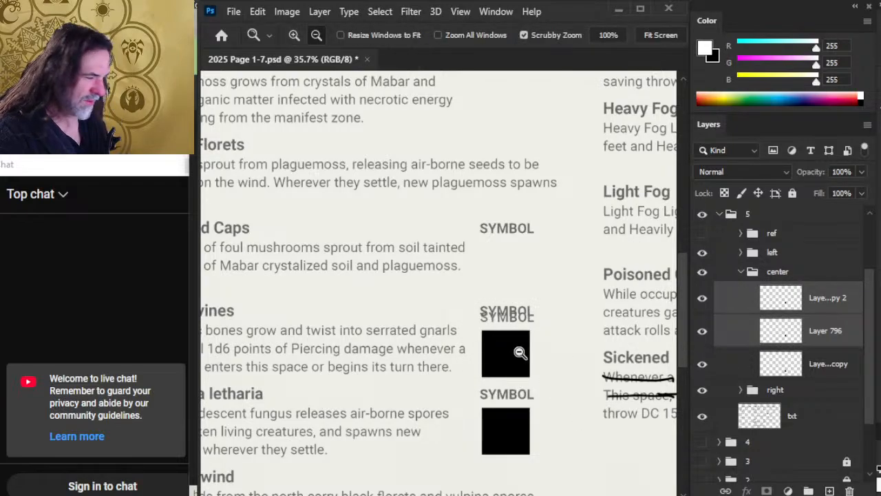
pyautogui.moveTo(520, 351); pyautogui.dragTo(550, 365)
pyautogui.press('v')
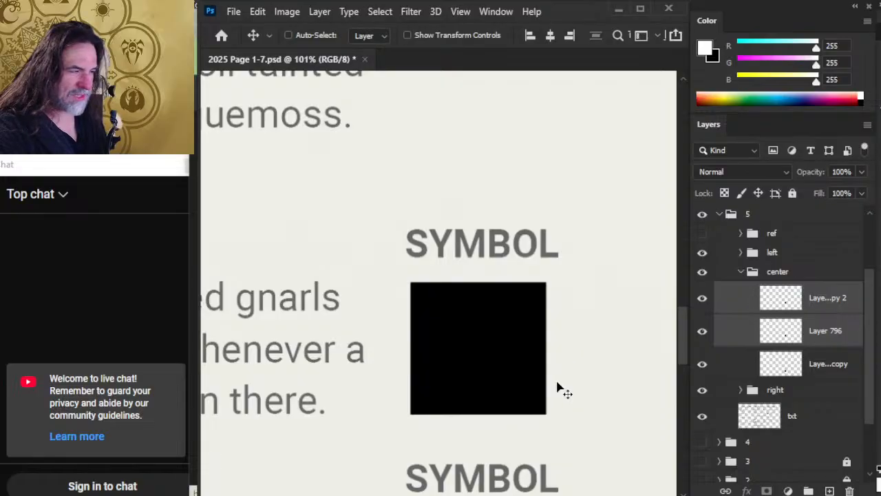
pyautogui.press('Up')
pyautogui.press('Return')
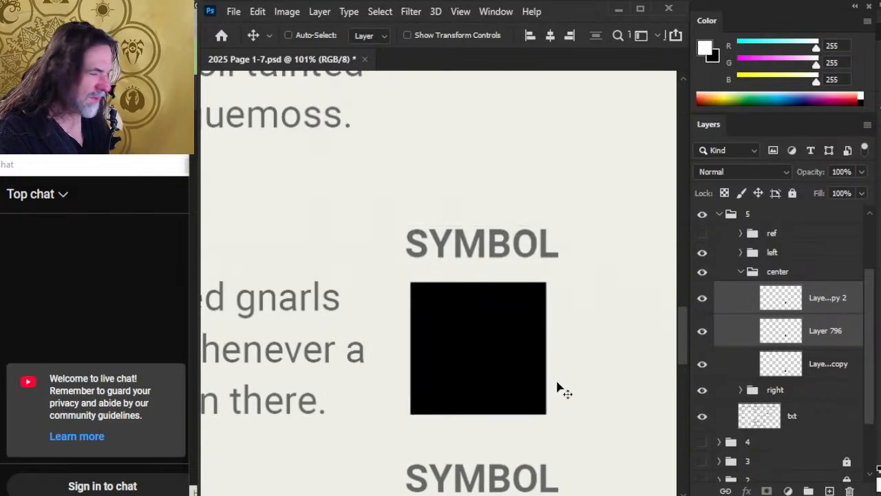
pyautogui.press('Up')
pyautogui.press('Return')
pyautogui.press('l')
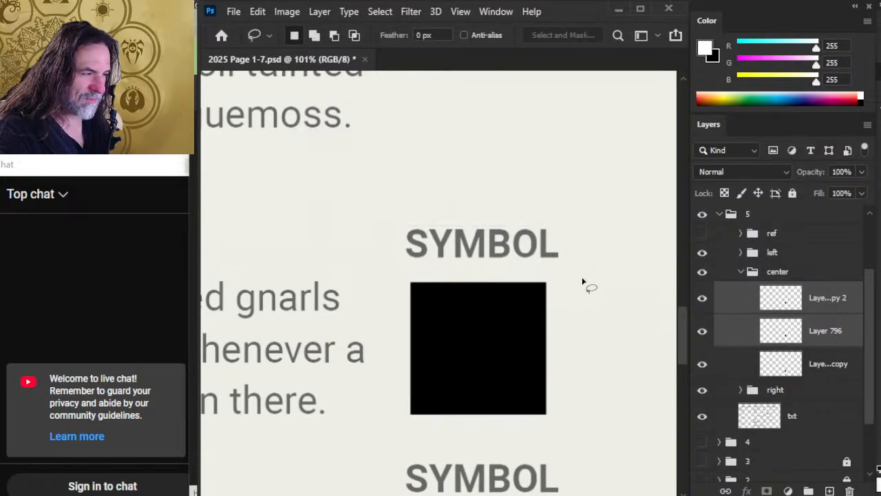
pyautogui.press('v')
pyautogui.moveTo(565, 322); pyautogui.dragTo(565, 321)
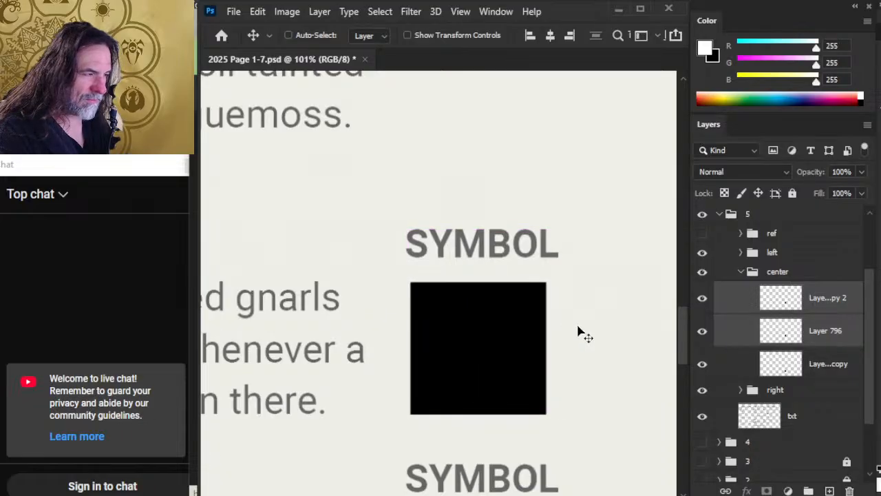
# Nudge the duplicated square and copied label up slightly, and delete the copied label layer, Layer 796
pyautogui.press('Up')
pyautogui.moveTo(576, 324); pyautogui.dragTo(611, 222)
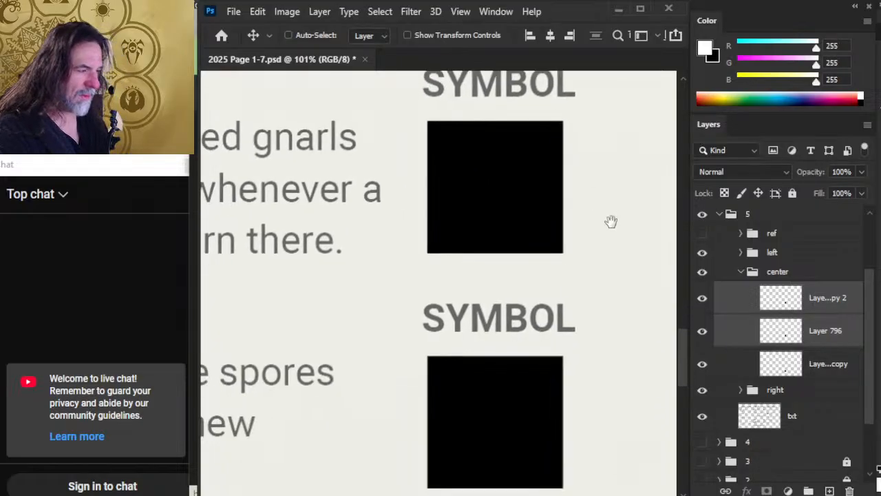
pyautogui.click(731, 337)
pyautogui.press('Delete')
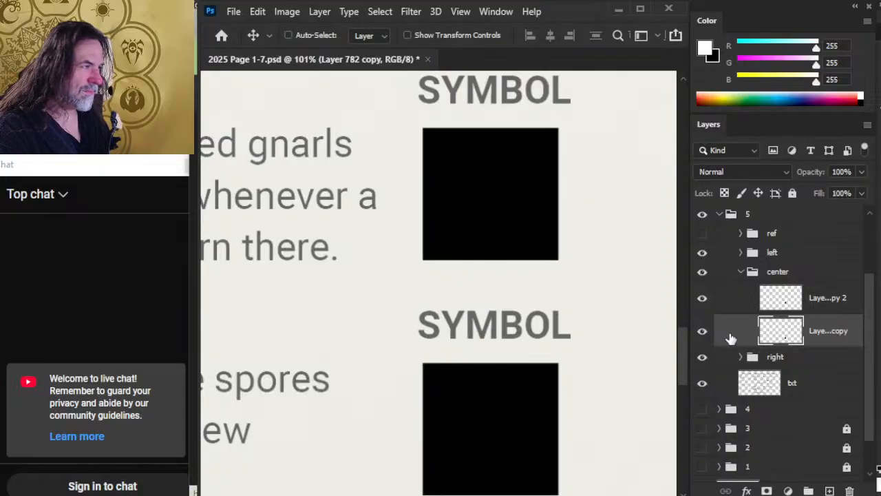
# Toggle the visibility of the center group's two square layers to check which entry each belongs to, leaving both shown
pyautogui.click(703, 389)
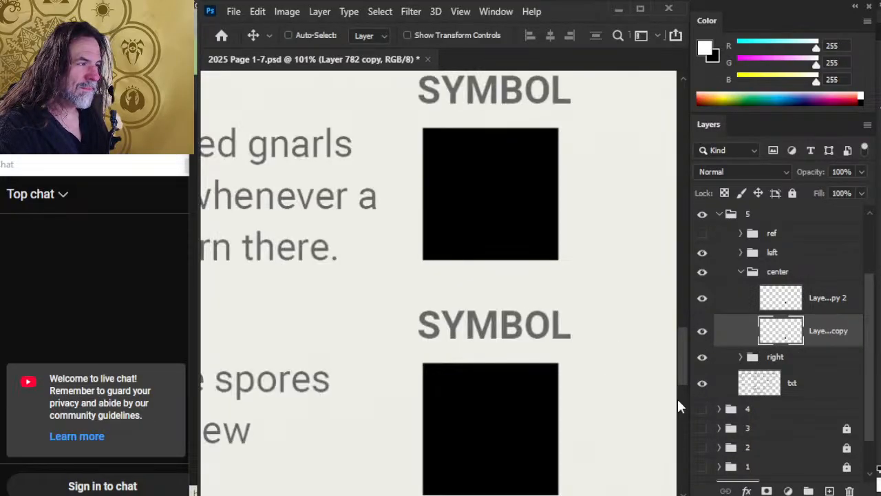
pyautogui.moveTo(588, 389); pyautogui.dragTo(503, 366)
pyautogui.moveTo(547, 411); pyautogui.dragTo(470, 299)
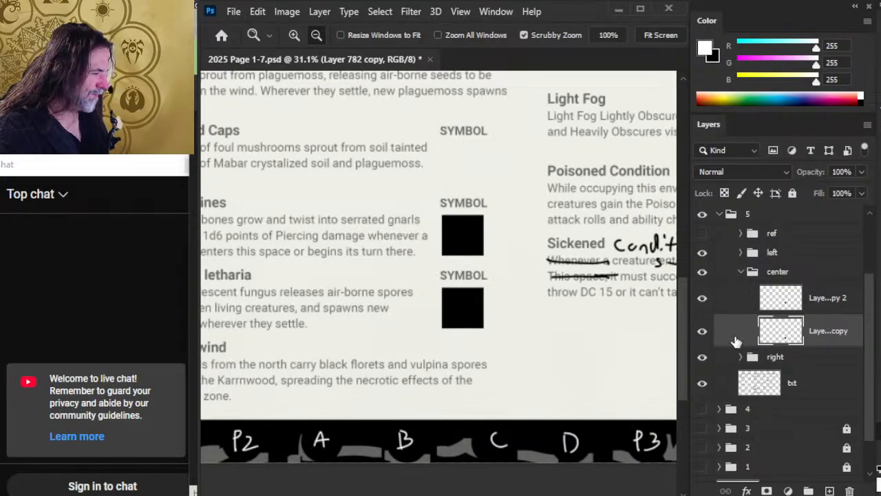
pyautogui.click(702, 298)
pyautogui.click(703, 298)
pyautogui.click(702, 331)
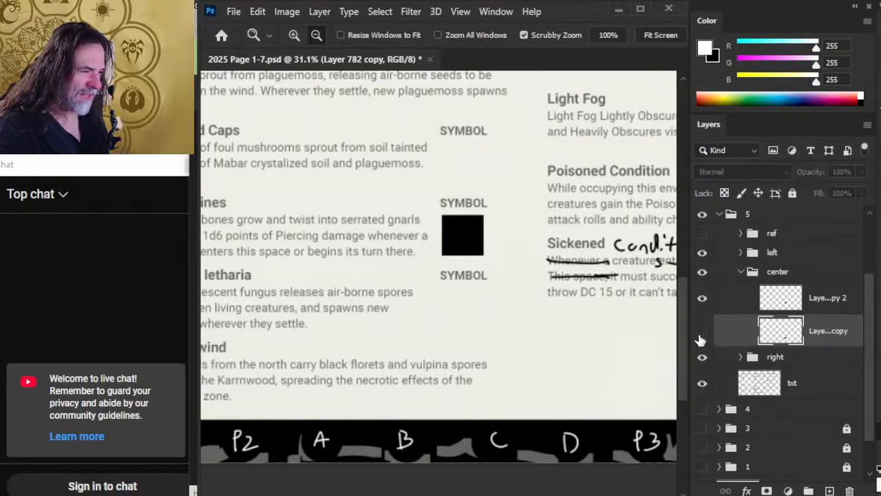
pyautogui.click(702, 331)
# Duplicate the center group's two black square layers together within 2025 Page 1-7.psd
pyautogui.keyDown('shift'); pyautogui.click(725, 303); pyautogui.keyUp('shift')
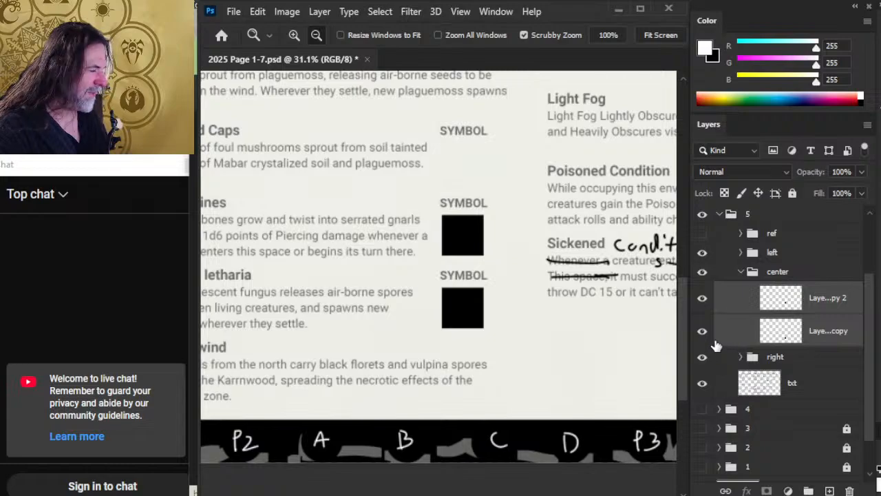
pyautogui.rightClick(735, 311)
pyautogui.click(812, 63)
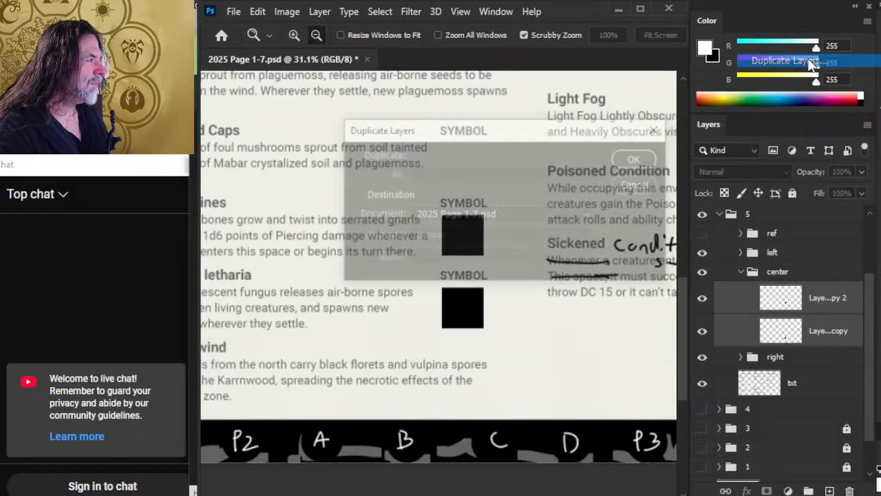
# Duplicate the two selected black square layers in the center group and set all four squares' opacity to 66%
pyautogui.press('Return')
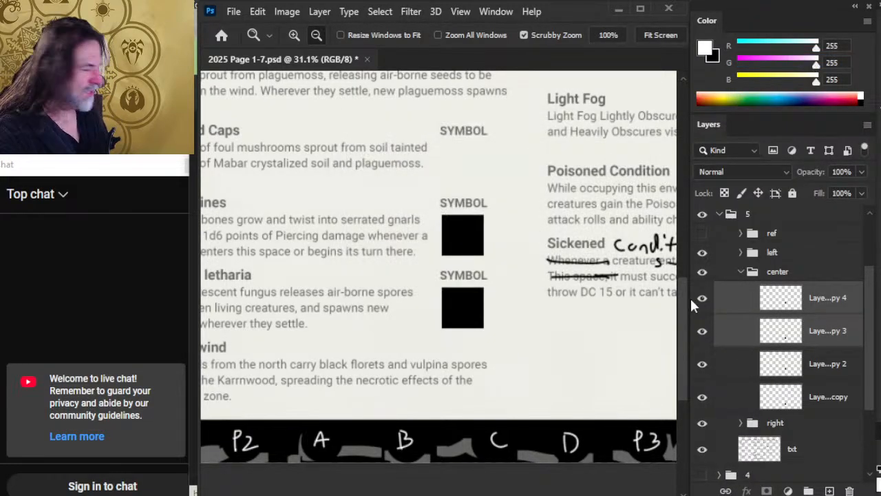
pyautogui.keyDown('shift'); pyautogui.click(822, 398); pyautogui.keyUp('shift')
pyautogui.click(861, 172)
pyautogui.moveTo(860, 189); pyautogui.dragTo(838, 189)
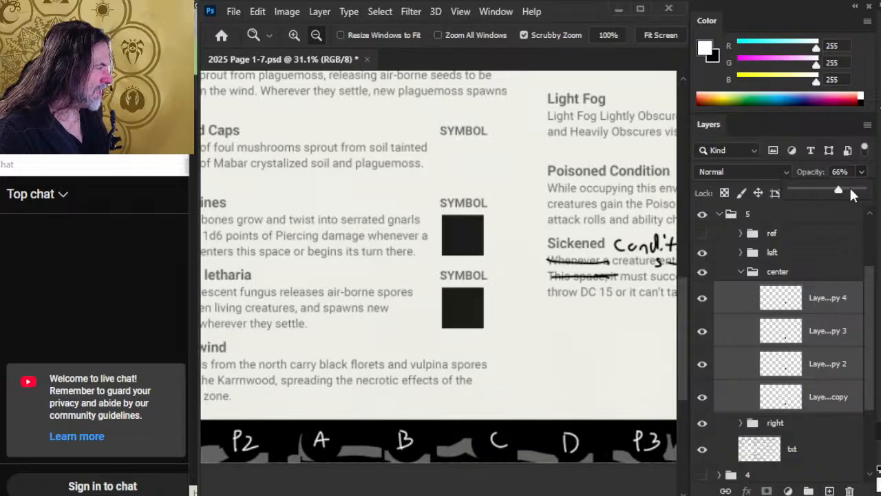
# Move the two duplicated squares up one row, aligning the lower one exactly over the existing Ferric vines square
pyautogui.click(823, 343)
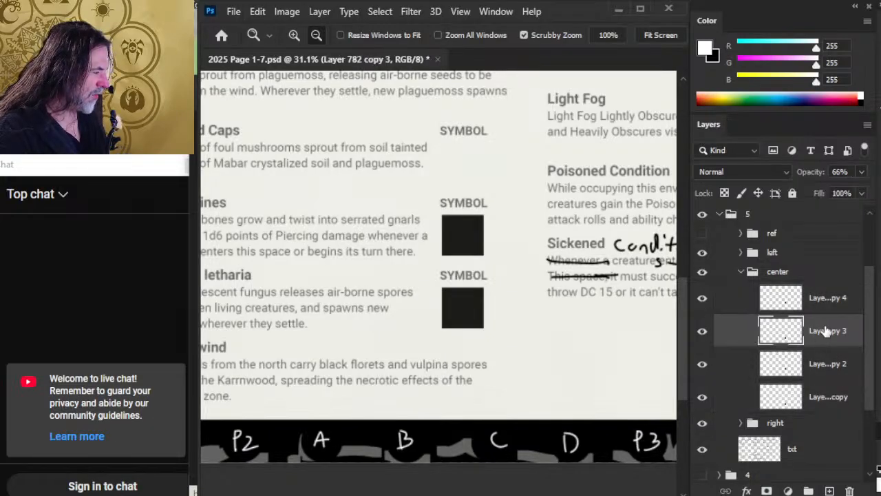
pyautogui.keyDown('shift'); pyautogui.click(829, 313); pyautogui.keyUp('shift')
pyautogui.press('v')
pyautogui.moveTo(578, 303); pyautogui.dragTo(580, 229)
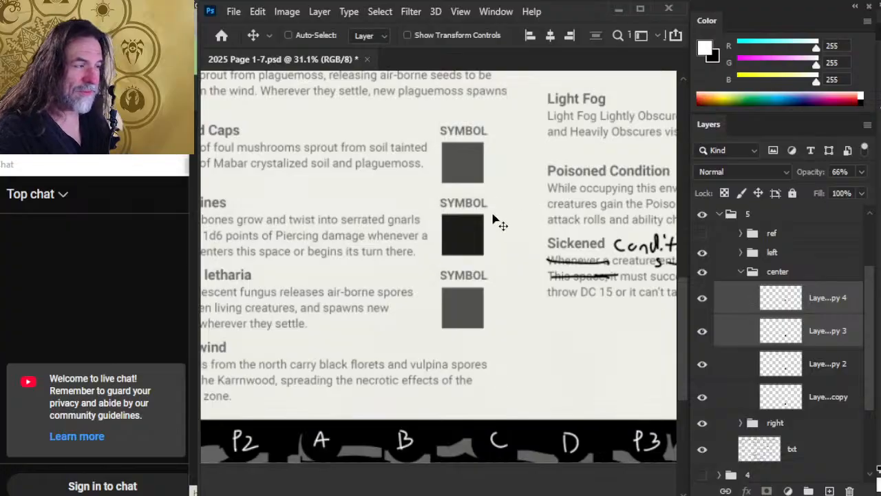
pyautogui.press('z')
pyautogui.moveTo(456, 232); pyautogui.dragTo(578, 252)
pyautogui.press('v')
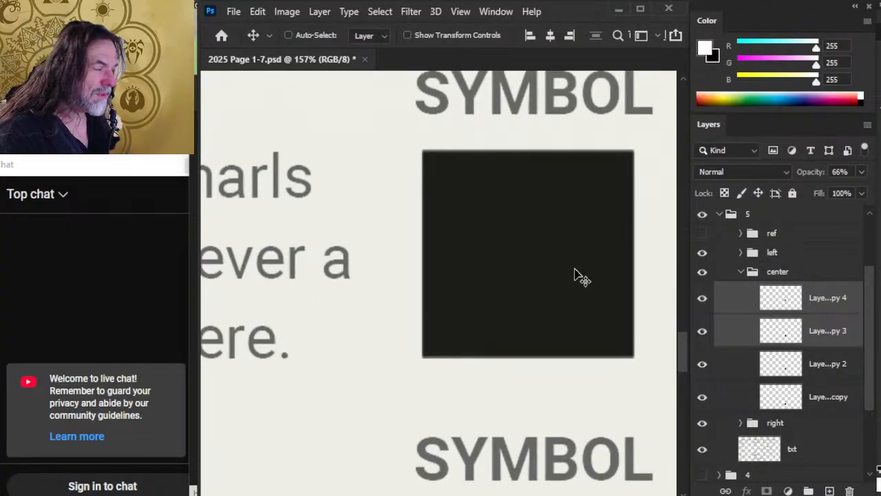
pyautogui.press('Down')
pyautogui.press('Down')
pyautogui.press('z')
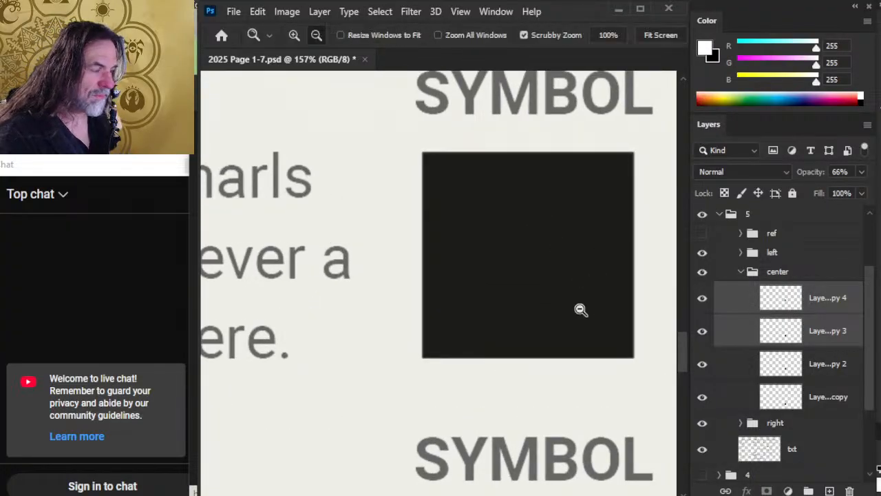
pyautogui.moveTo(580, 309); pyautogui.dragTo(527, 226)
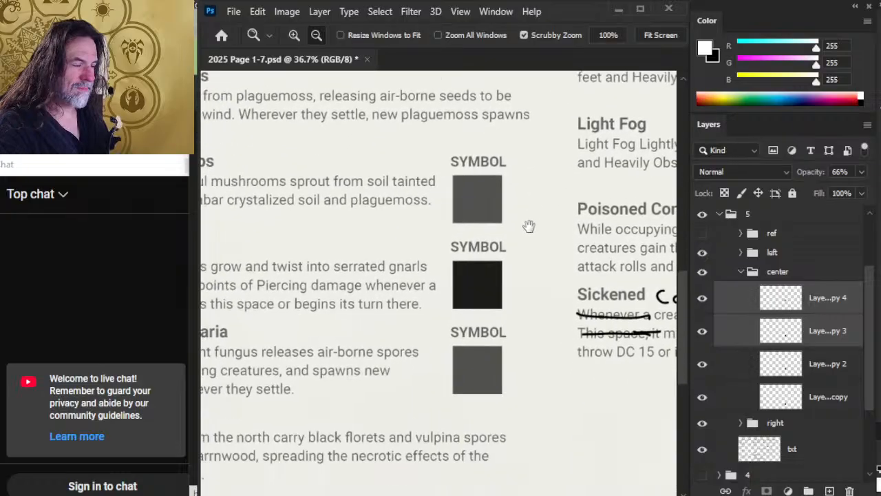
# Identify the duplicated square layer overlapping the Ferric vines square and delete it
pyautogui.click(702, 329)
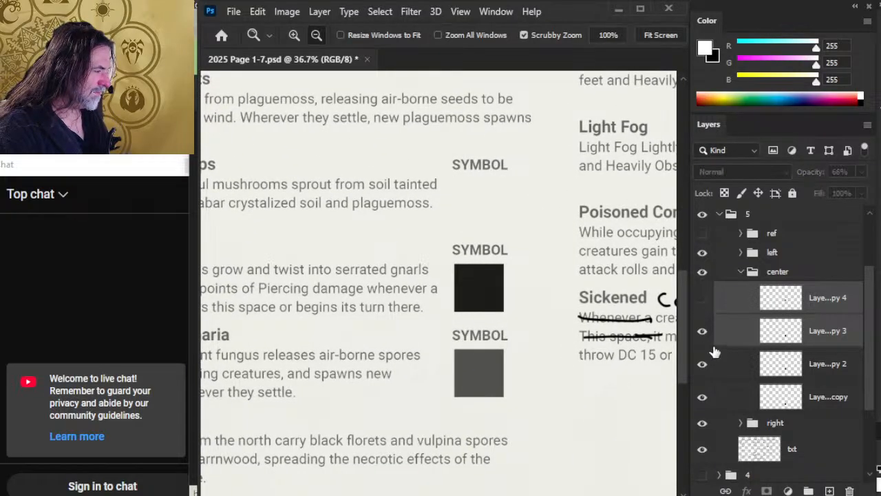
pyautogui.click(703, 330)
pyautogui.click(728, 341)
pyautogui.keyDown('shift'); pyautogui.click(737, 402); pyautogui.keyUp('shift')
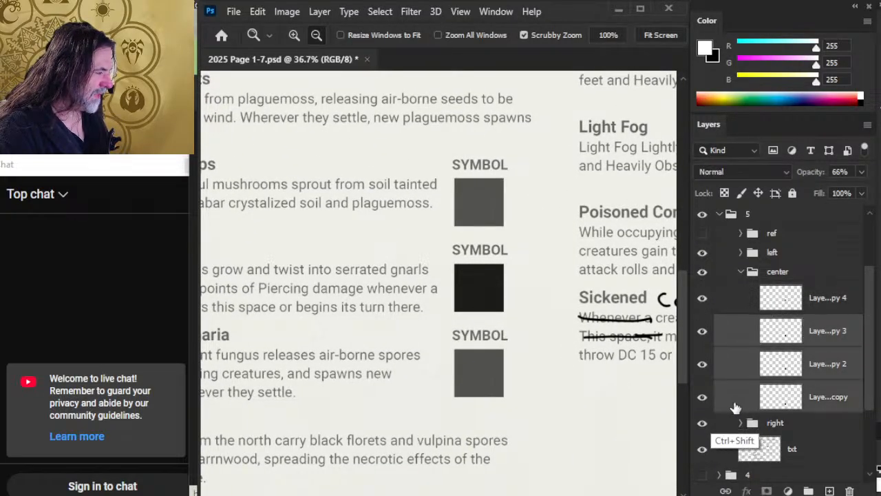
pyautogui.click(736, 337)
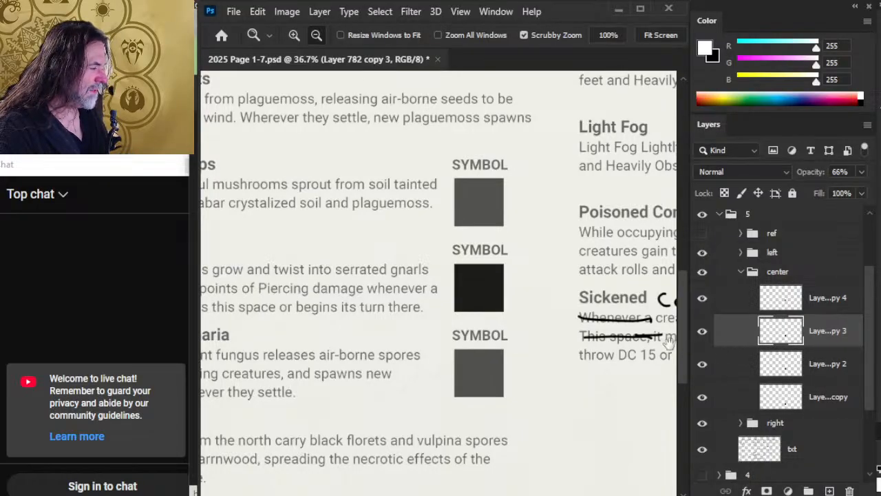
pyautogui.scroll(10, 587, 315)
pyautogui.scroll(-10, 560, 417)
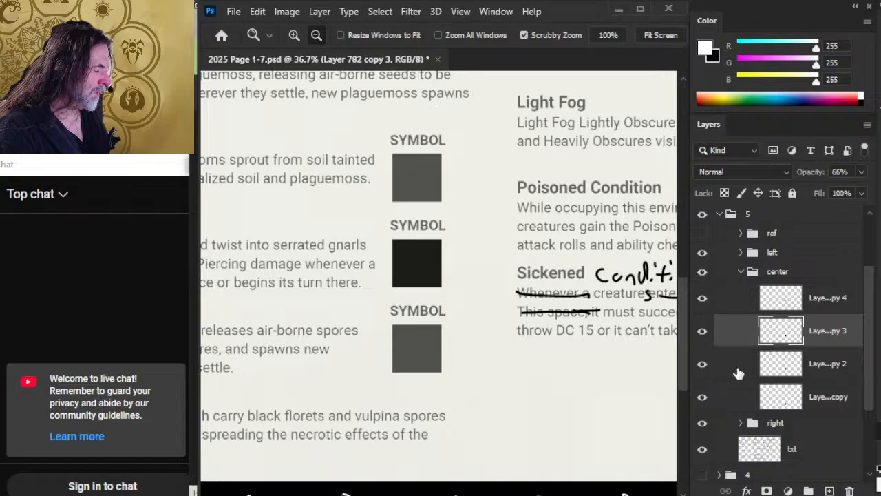
pyautogui.click(732, 365)
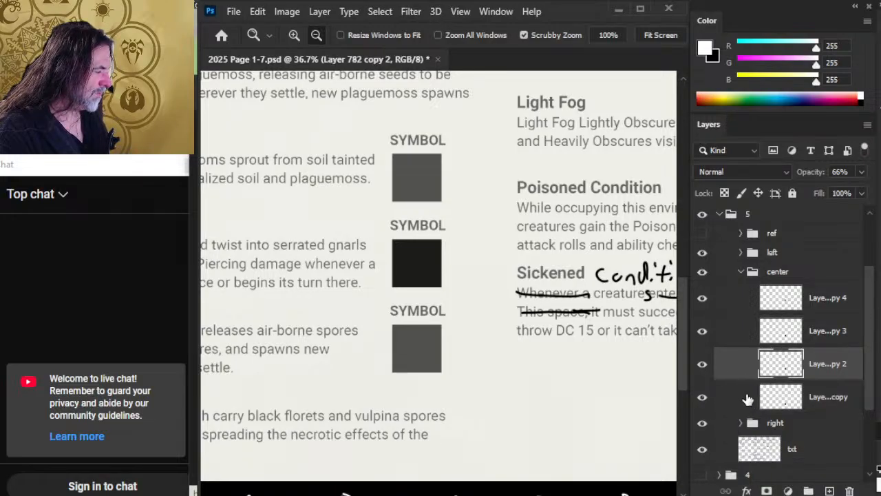
pyautogui.keyDown('shift'); pyautogui.click(740, 307); pyautogui.keyUp('shift')
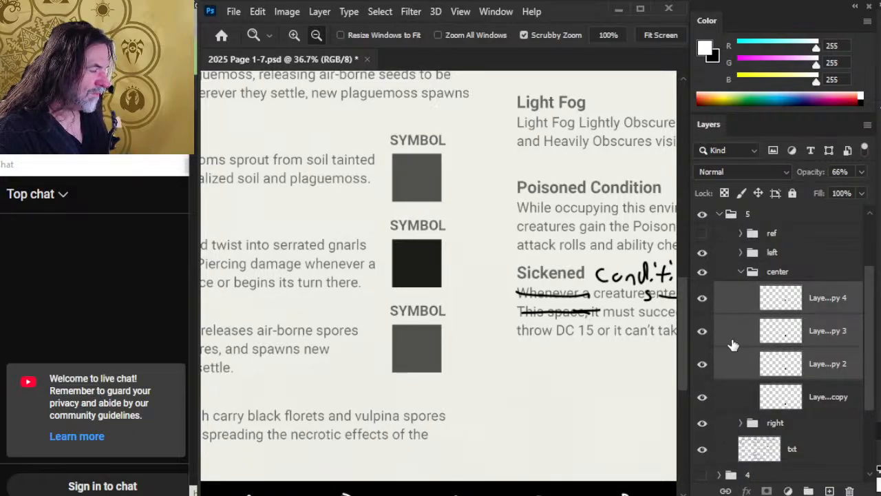
pyautogui.click(703, 335)
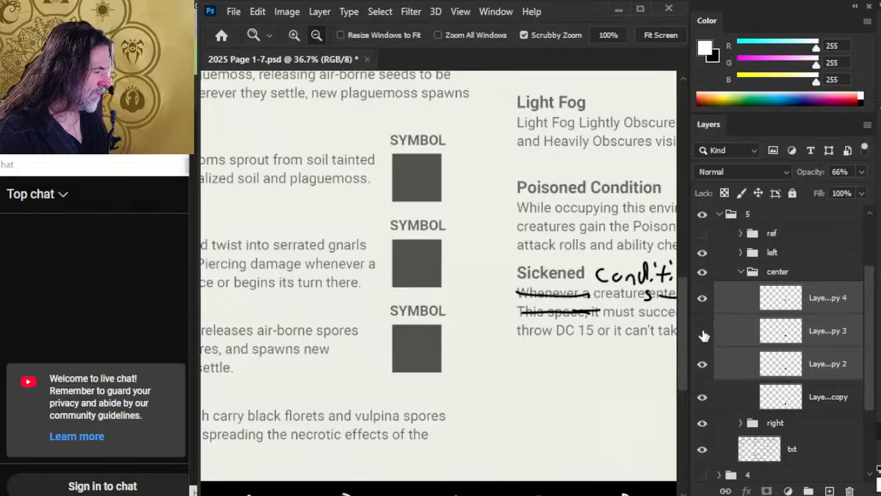
pyautogui.click(703, 333)
pyautogui.click(730, 341)
pyautogui.press('Delete')
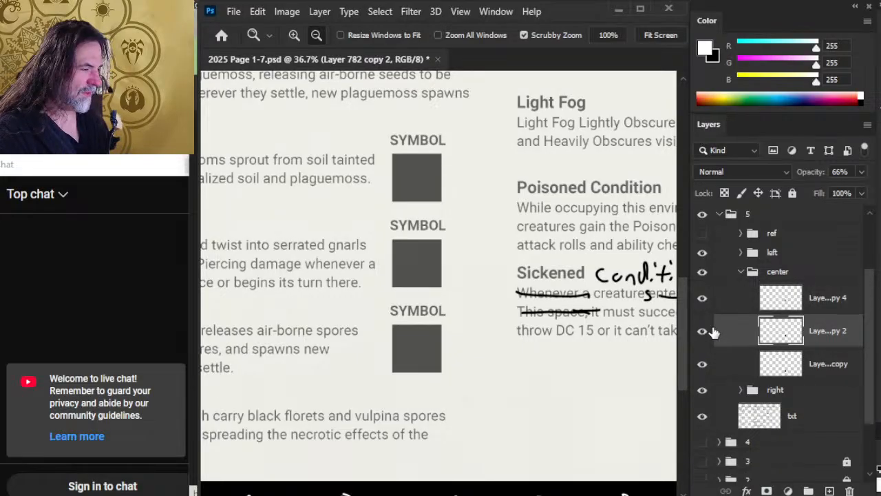
# Duplicate the three remaining square layers in the center group within the same document
pyautogui.click(738, 364)
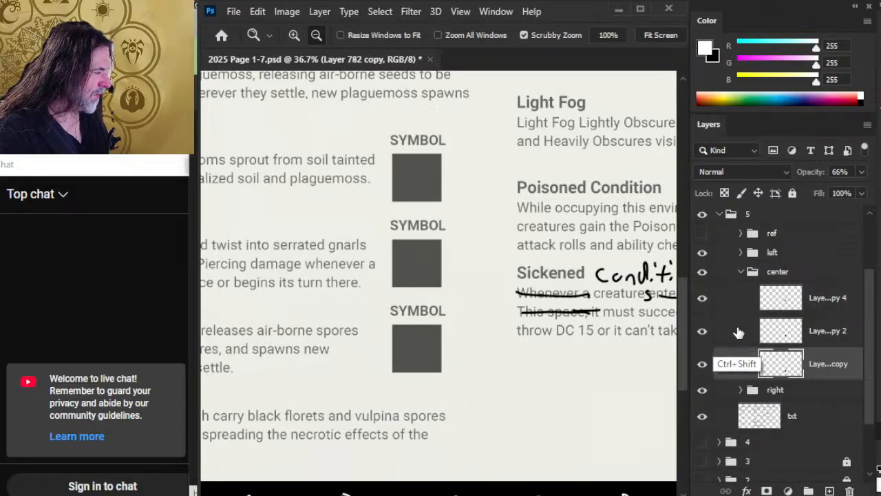
pyautogui.keyDown('shift'); pyautogui.click(734, 329); pyautogui.keyUp('shift')
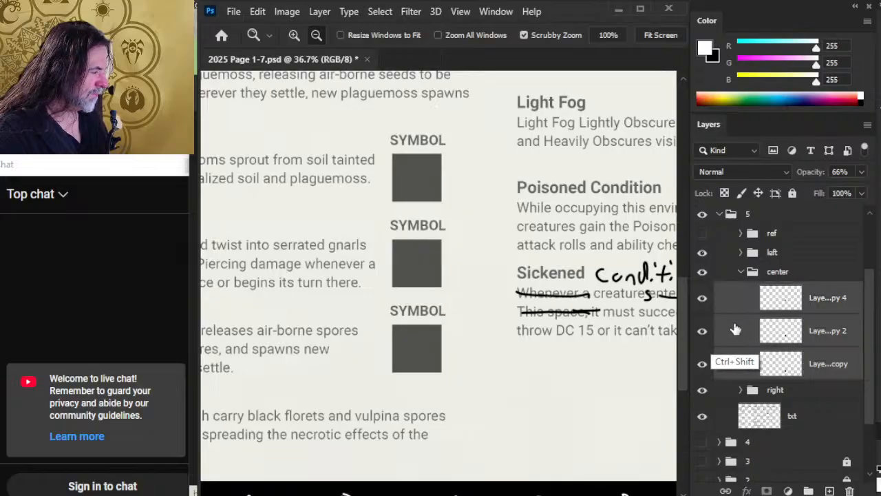
pyautogui.rightClick(733, 311)
pyautogui.click(783, 62)
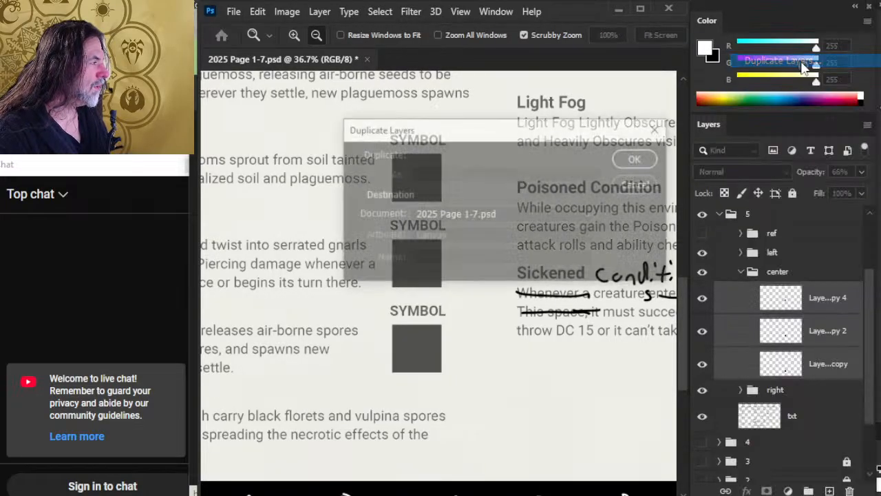
pyautogui.press('Return')
# Move the three duplicated squares up two rows, aligning the lowest one exactly over the existing Emerald Caps square
pyautogui.moveTo(559, 297); pyautogui.dragTo(515, 271)
pyautogui.moveTo(559, 197); pyautogui.dragTo(528, 309)
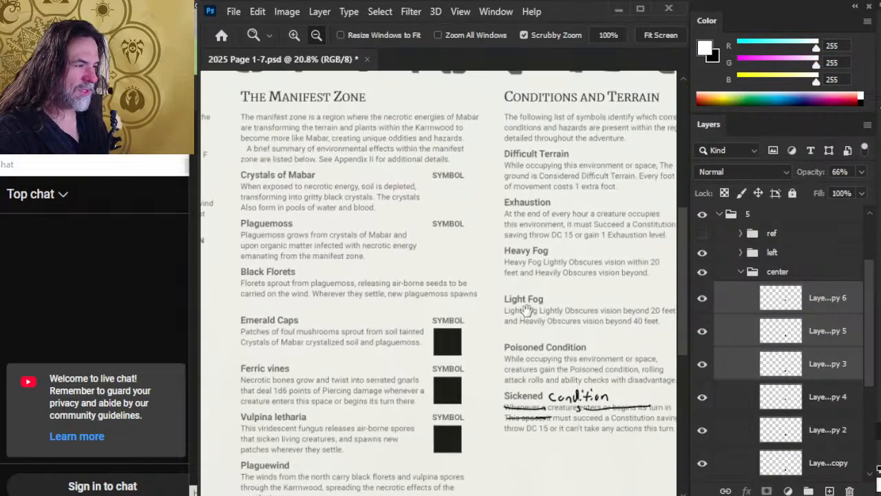
pyautogui.press('v')
pyautogui.moveTo(517, 376); pyautogui.dragTo(535, 284)
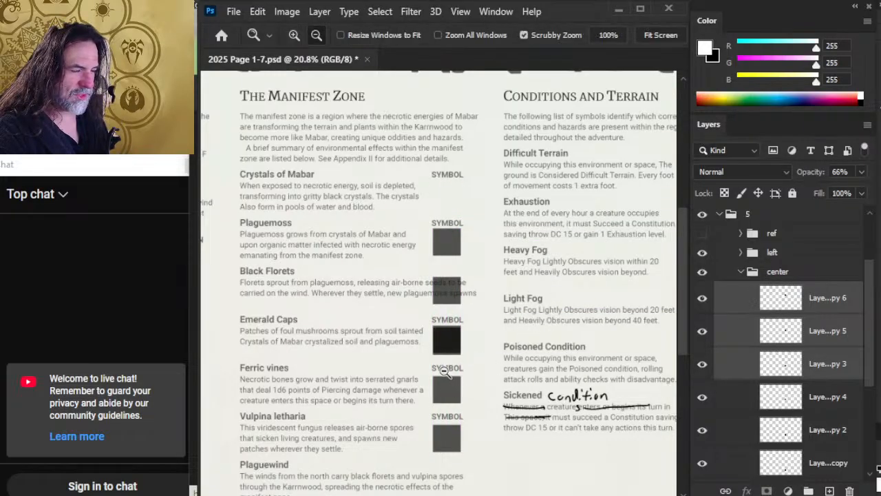
pyautogui.moveTo(444, 370); pyautogui.dragTo(558, 383)
pyautogui.press('Down')
pyautogui.press('Down')
pyautogui.press('Down')
pyautogui.press('Down')
pyautogui.press('Down')
pyautogui.press('Down')
pyautogui.press('Down')
pyautogui.press('Down')
pyautogui.press('Down')
pyautogui.press('Down')
pyautogui.press('Down')
pyautogui.press('Down')
pyautogui.press('Down')
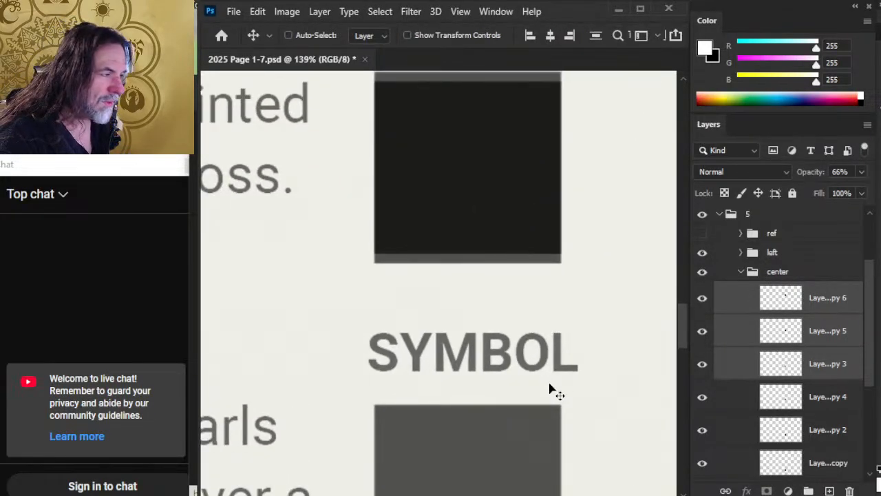
pyautogui.press('Down')
pyautogui.press('Down')
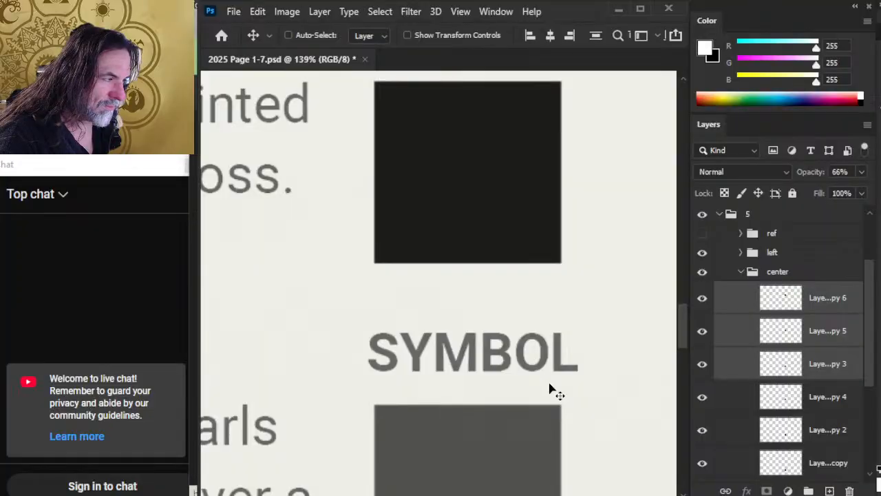
pyautogui.moveTo(532, 198); pyautogui.dragTo(514, 283)
pyautogui.moveTo(478, 173); pyautogui.dragTo(511, 188)
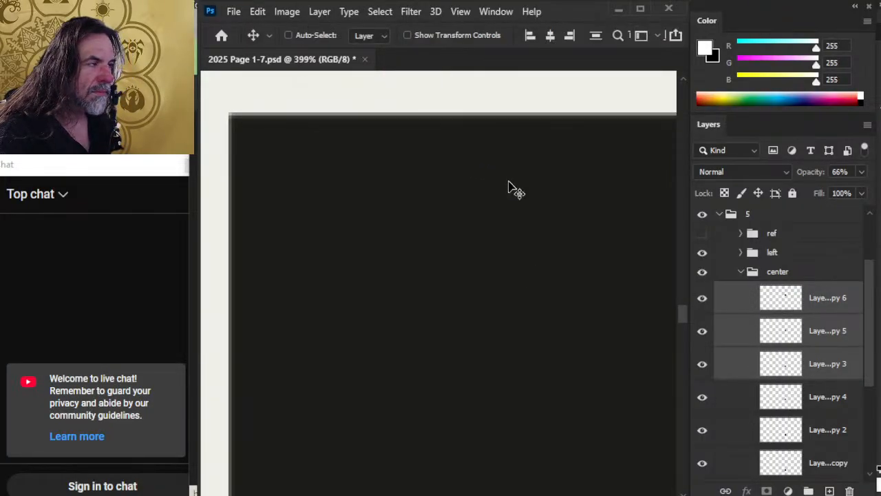
pyautogui.moveTo(538, 309); pyautogui.dragTo(461, 309)
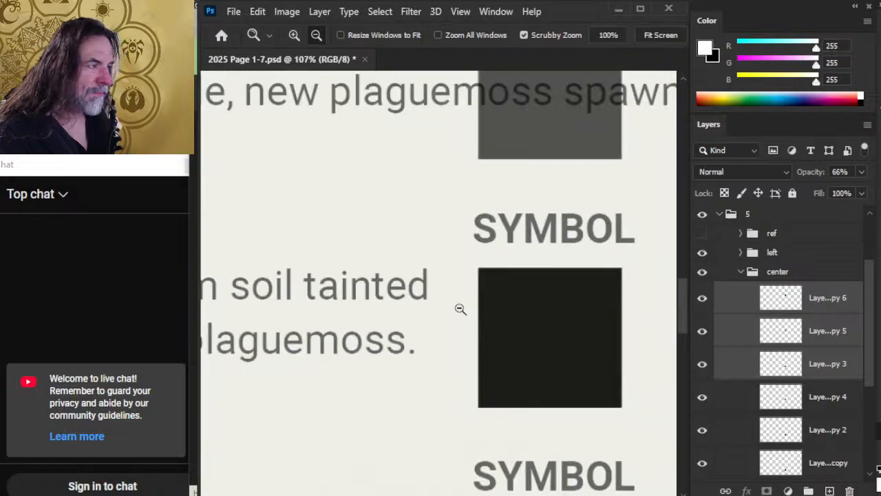
# Delete the duplicated square layer that overlaps the Emerald Caps square
pyautogui.scroll(-2, 576, 367)
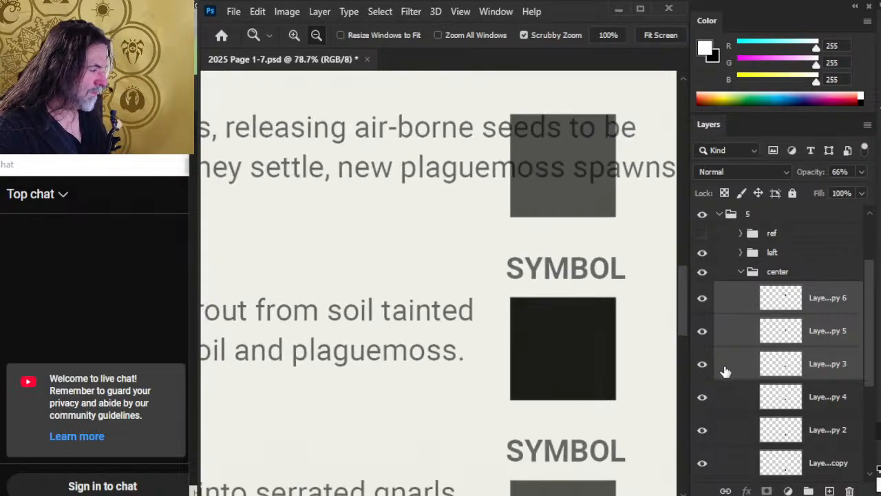
pyautogui.click(723, 368)
pyautogui.click(703, 366)
pyautogui.click(702, 364)
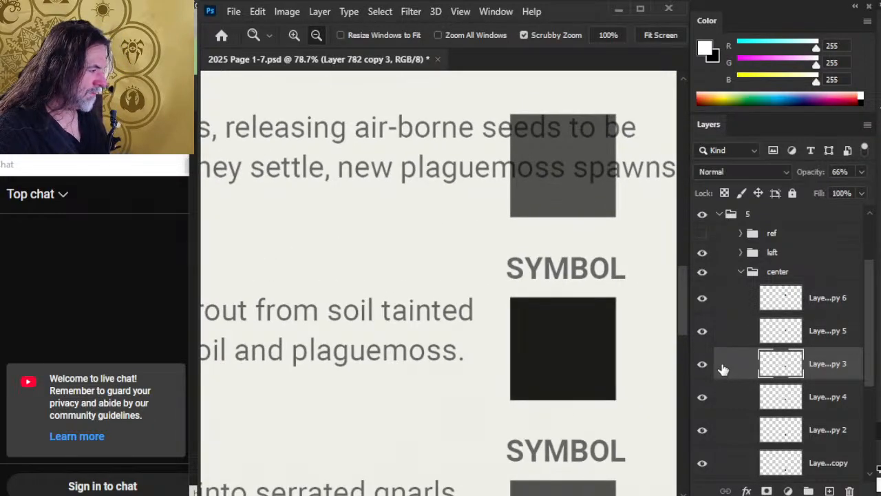
pyautogui.press('Delete')
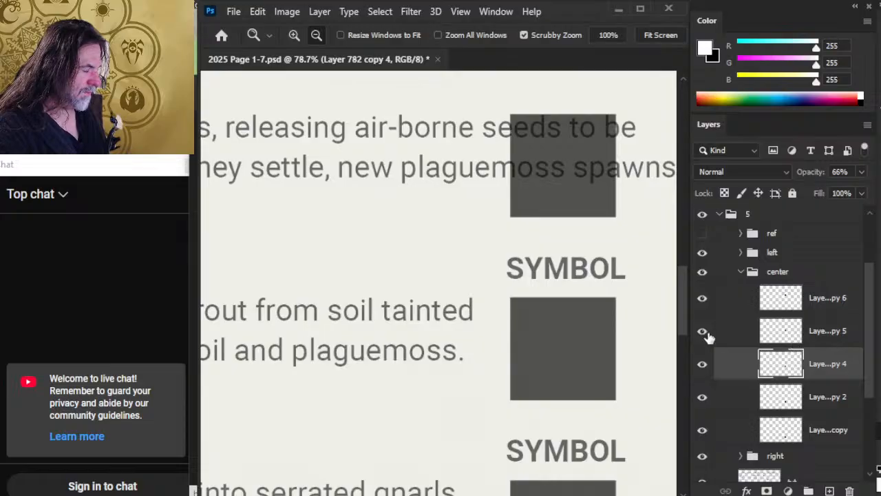
# Duplicate the Plaguemoss and Black Florets square layers within the same document
pyautogui.moveTo(672, 295); pyautogui.dragTo(555, 468)
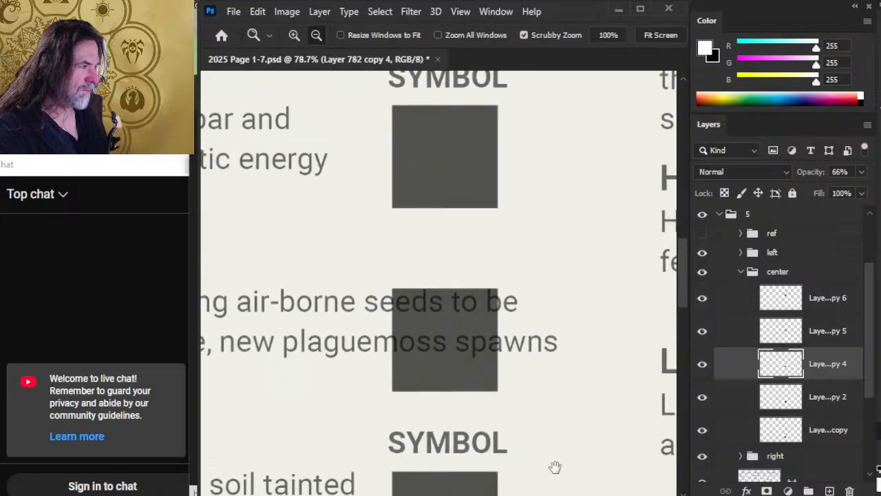
pyautogui.click(733, 329)
pyautogui.keyDown('shift'); pyautogui.click(745, 306); pyautogui.keyUp('shift')
pyautogui.rightClick(745, 307)
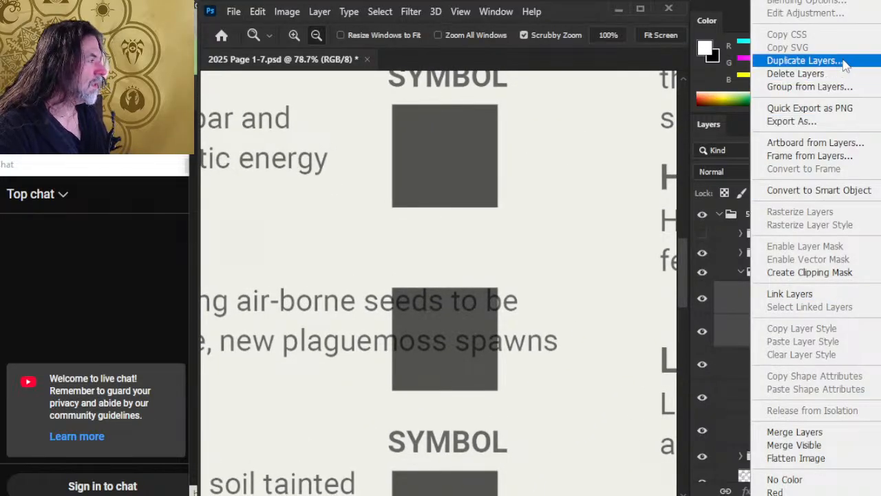
pyautogui.click(804, 60)
pyautogui.press('Return')
# Move the two new squares up one row to the Crystals of Mabar and Plaguemoss entries, aligned with the existing square
pyautogui.moveTo(614, 256); pyautogui.dragTo(598, 254)
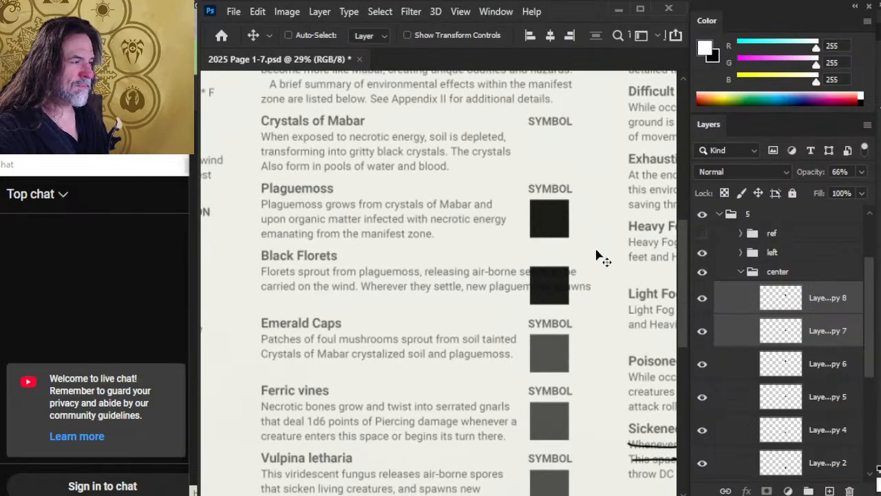
pyautogui.moveTo(632, 299); pyautogui.dragTo(633, 229)
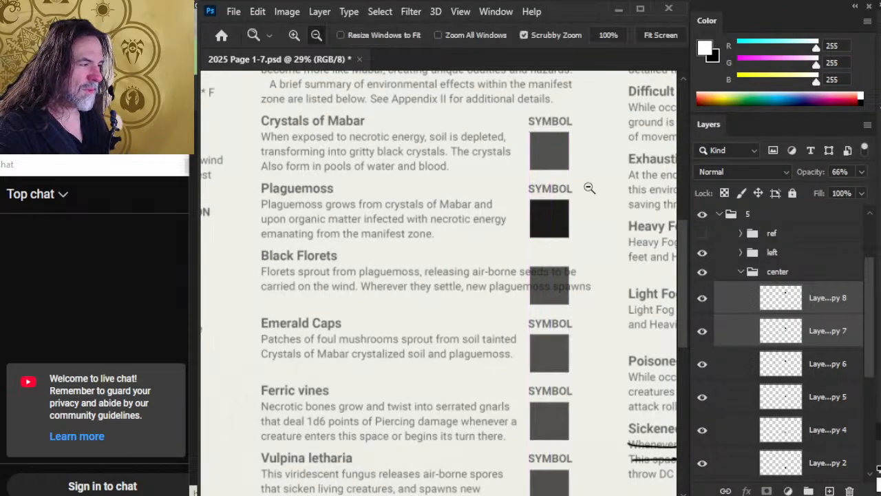
pyautogui.moveTo(573, 192); pyautogui.dragTo(698, 221)
pyautogui.moveTo(461, 263); pyautogui.dragTo(507, 283)
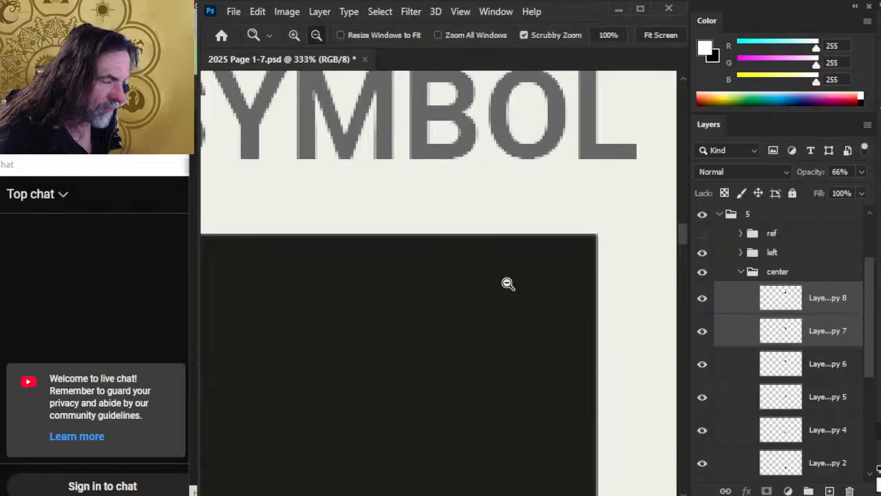
pyautogui.moveTo(598, 290); pyautogui.dragTo(452, 266)
# Delete the duplicated square layer that overlaps the Plaguemoss square, checking the neighboring layer's visibility first
pyautogui.click(735, 336)
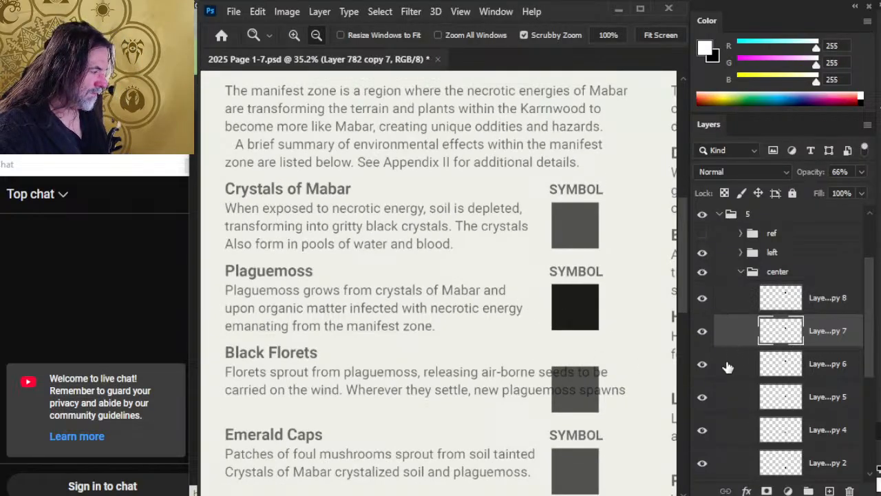
pyautogui.click(702, 333)
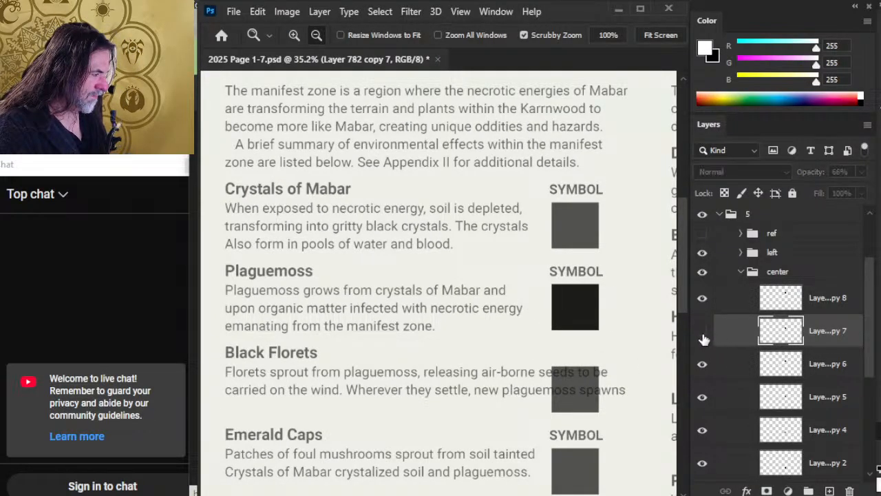
pyautogui.click(702, 333)
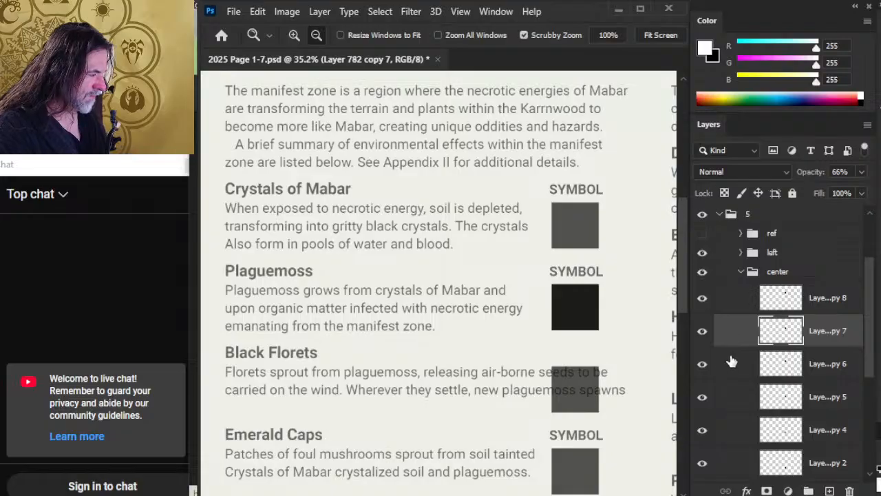
pyautogui.click(736, 366)
pyautogui.press('Delete')
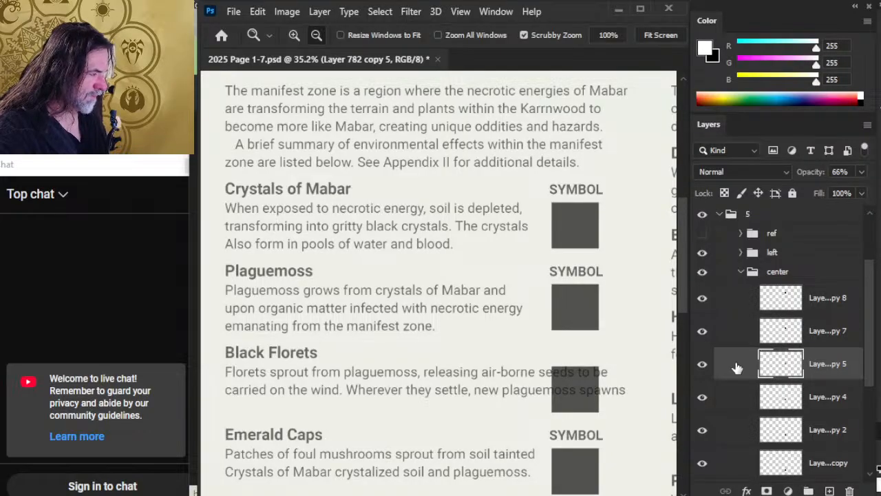
# Identify the square layer covering the Black Florets text by toggling its visibility, and delete it
pyautogui.click(702, 364)
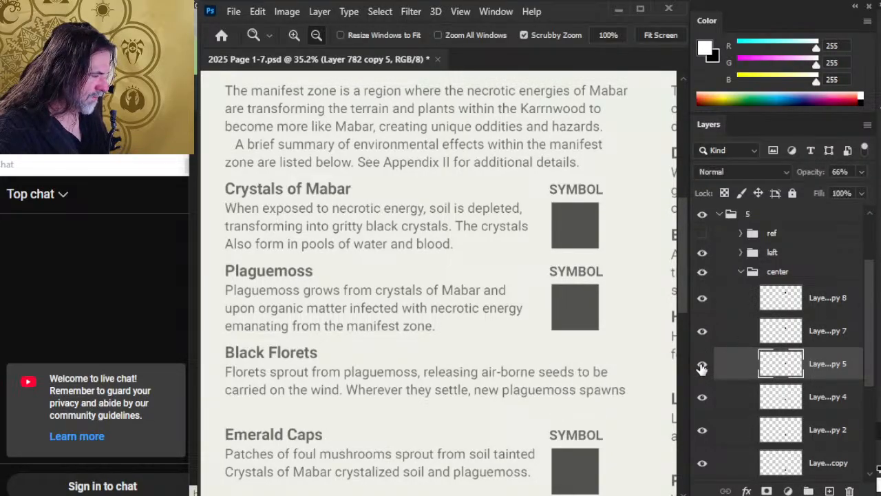
pyautogui.click(702, 364)
pyautogui.press('Delete')
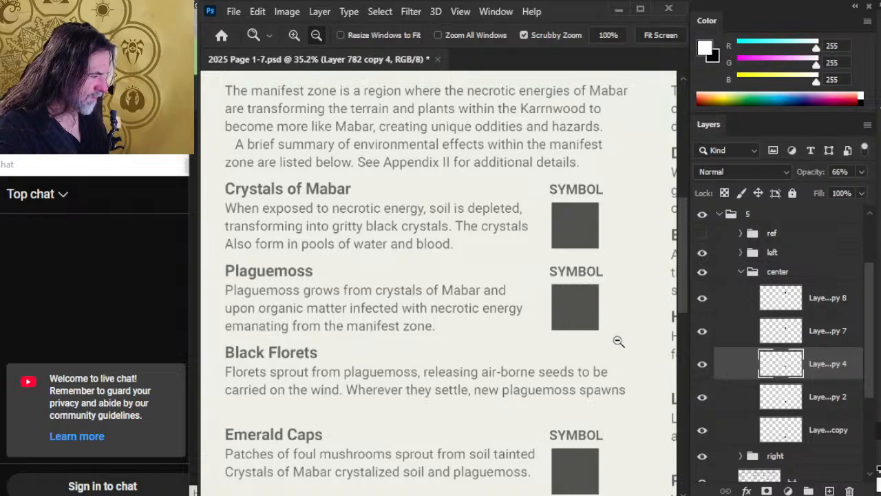
# Select all the remaining square layers in the center group and set their opacity to 50%
pyautogui.moveTo(618, 341); pyautogui.dragTo(473, 216)
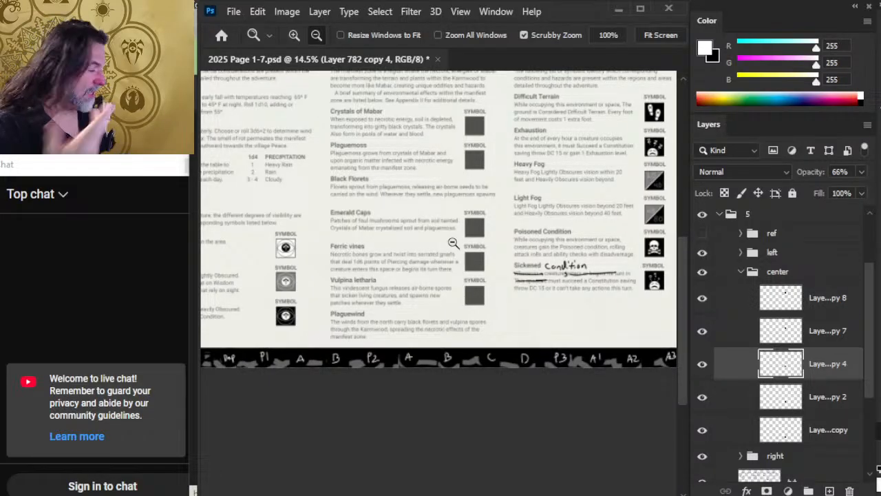
pyautogui.click(718, 300)
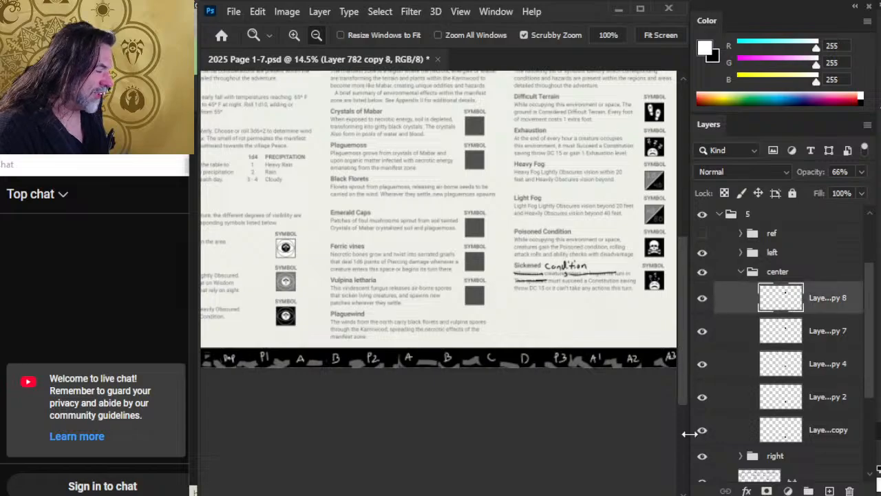
pyautogui.keyDown('shift'); pyautogui.click(740, 429); pyautogui.keyUp('shift')
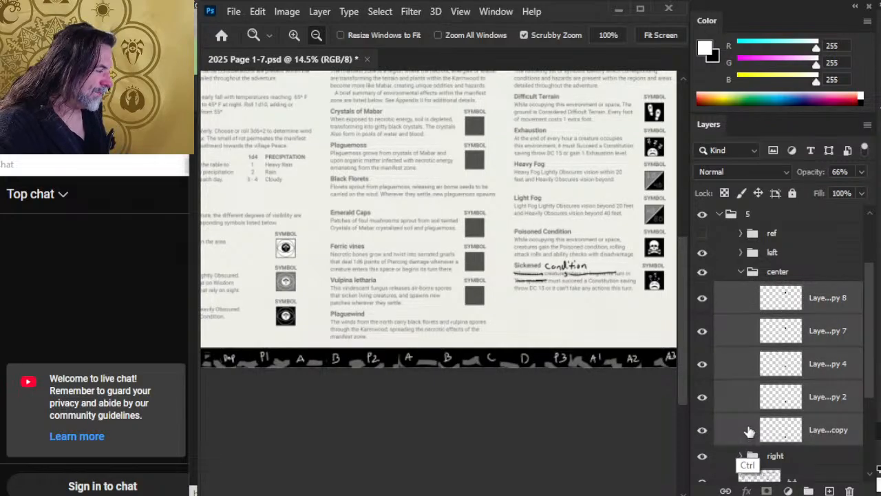
pyautogui.click(862, 171)
pyautogui.moveTo(840, 190); pyautogui.dragTo(865, 190)
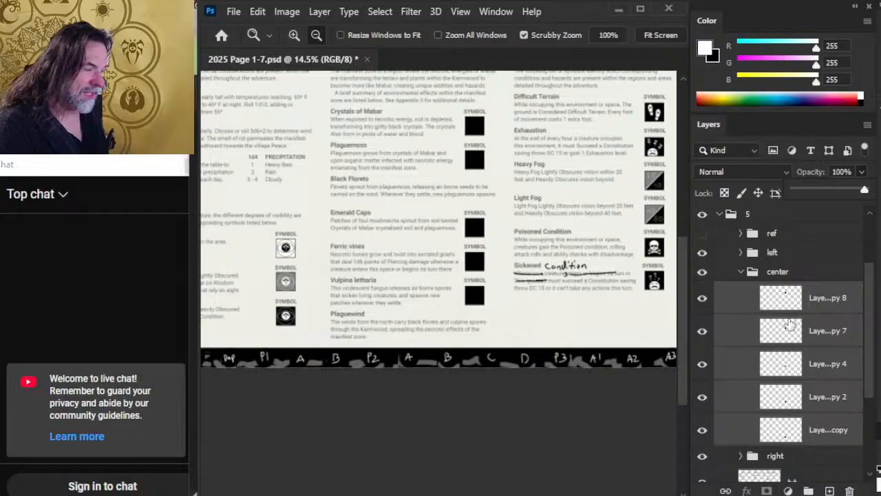
pyautogui.click(825, 190)
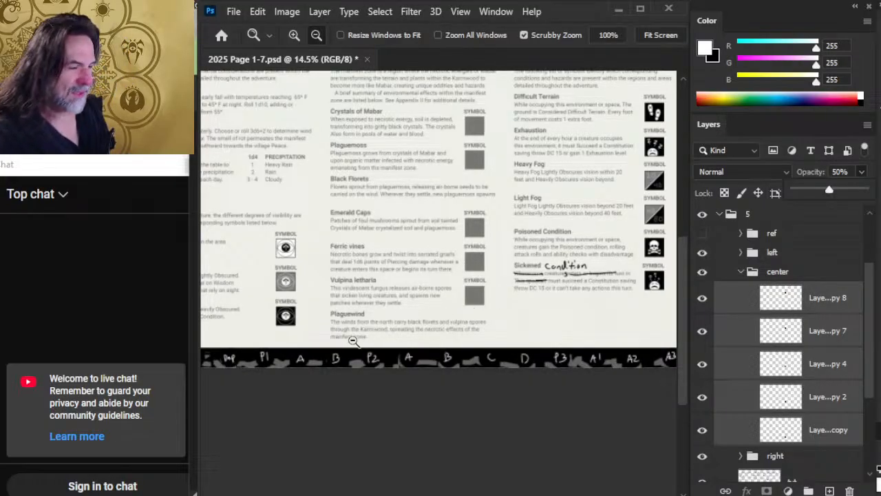
# Group the selected square layers inside the center group and name the new group "base"
pyautogui.press('l')
pyautogui.press('z')
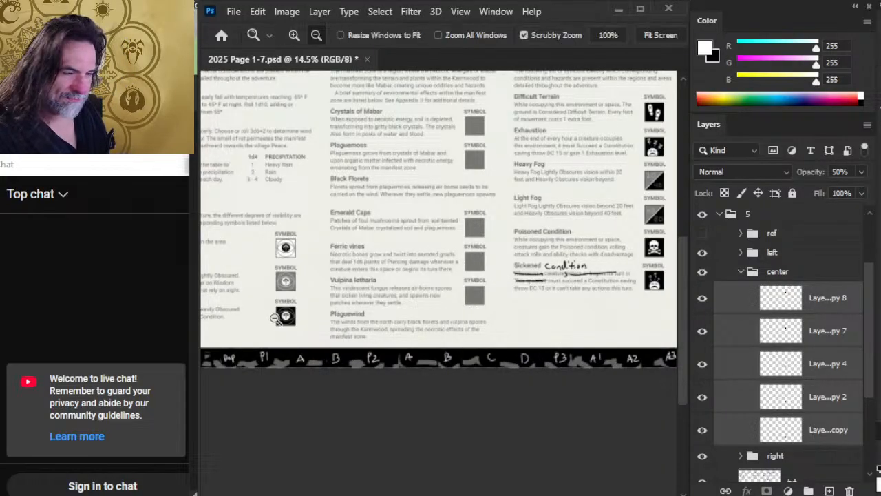
pyautogui.moveTo(276, 317)
pyautogui.mouseDown()
pyautogui.moveTo(368, 330)
pyautogui.moveTo(367, 304)
pyautogui.moveTo(460, 287)
pyautogui.moveTo(537, 210)
pyautogui.mouseUp()
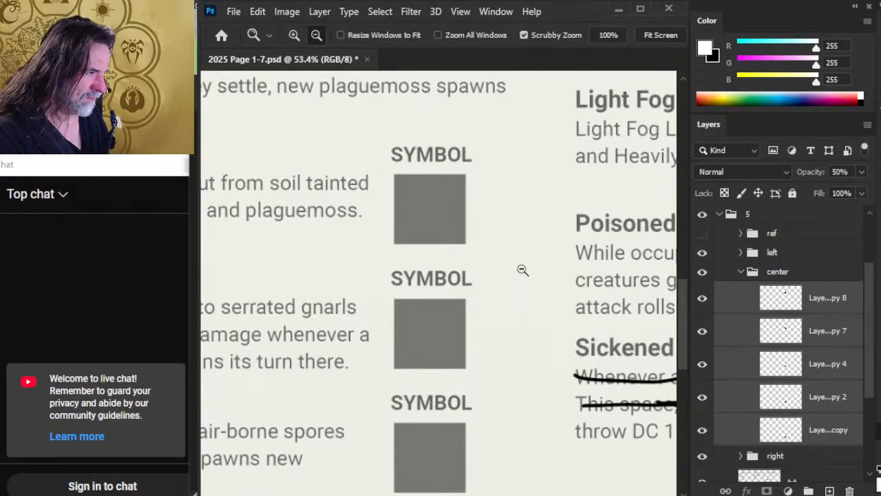
pyautogui.moveTo(543, 293); pyautogui.dragTo(472, 282)
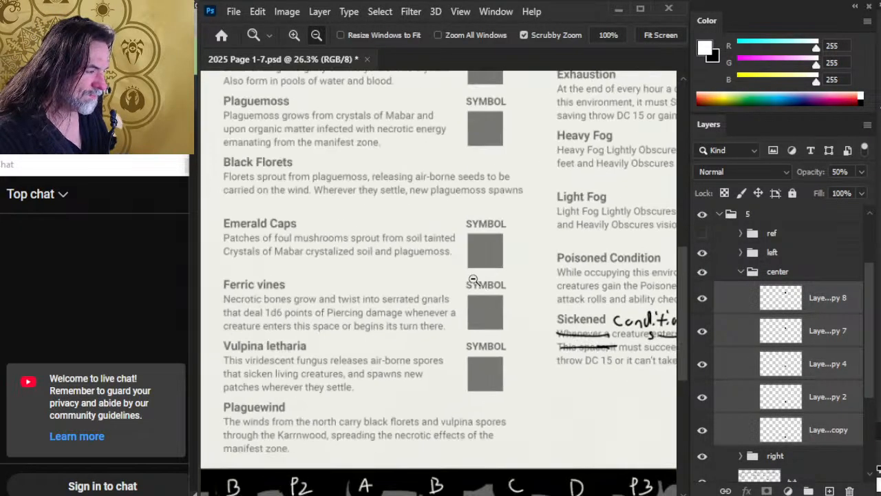
pyautogui.moveTo(523, 199)
pyautogui.mouseDown()
pyautogui.moveTo(503, 319)
pyautogui.moveTo(516, 212)
pyautogui.mouseUp()
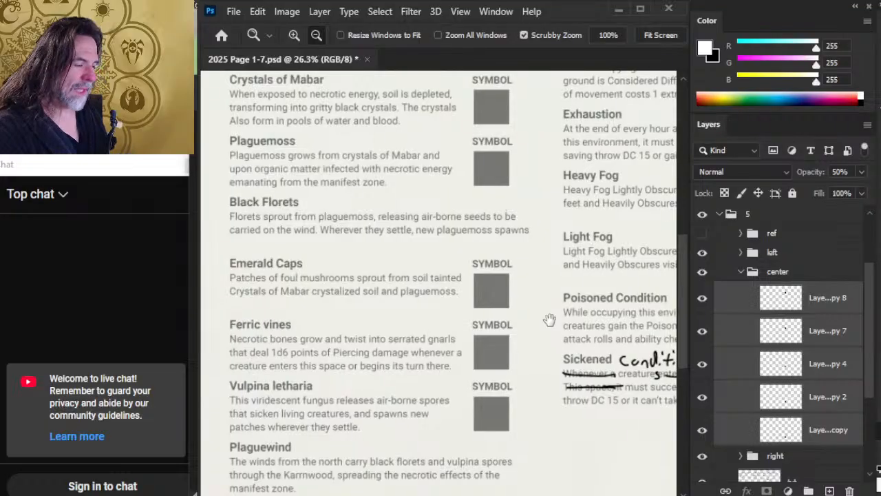
pyautogui.moveTo(518, 278); pyautogui.dragTo(560, 310)
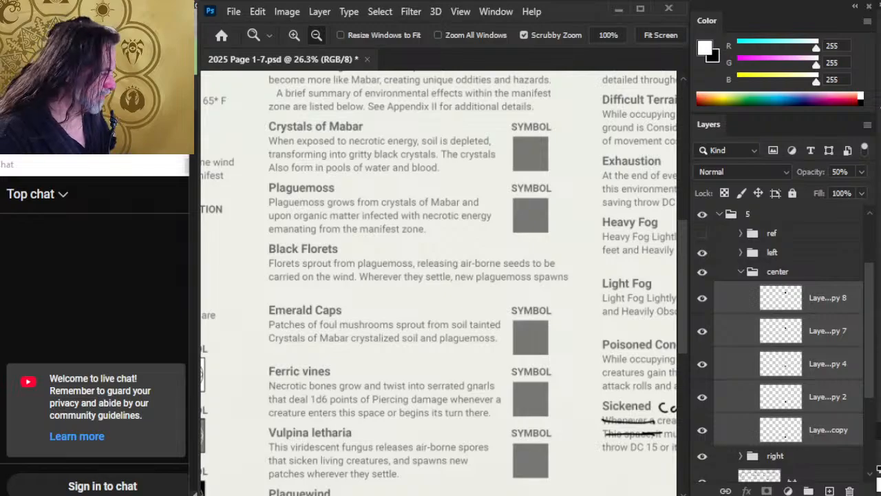
pyautogui.hotkey('ctrl', 'g')
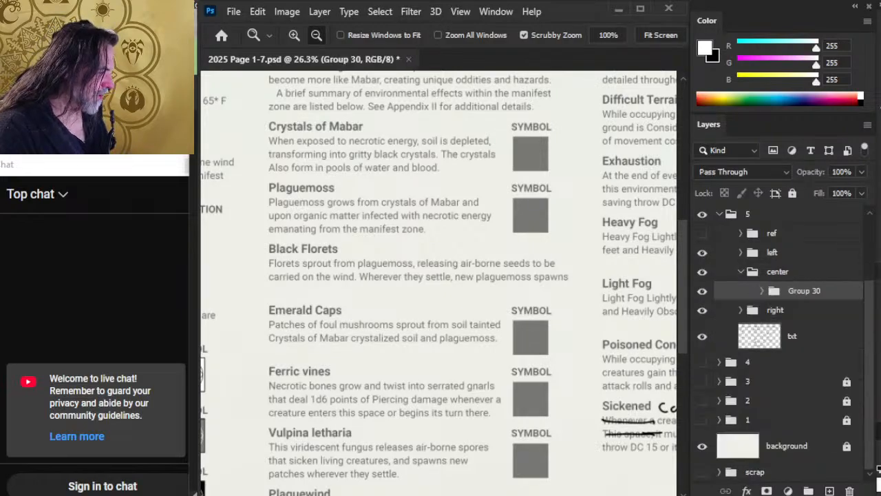
pyautogui.doubleClick(806, 290)
pyautogui.write('base')
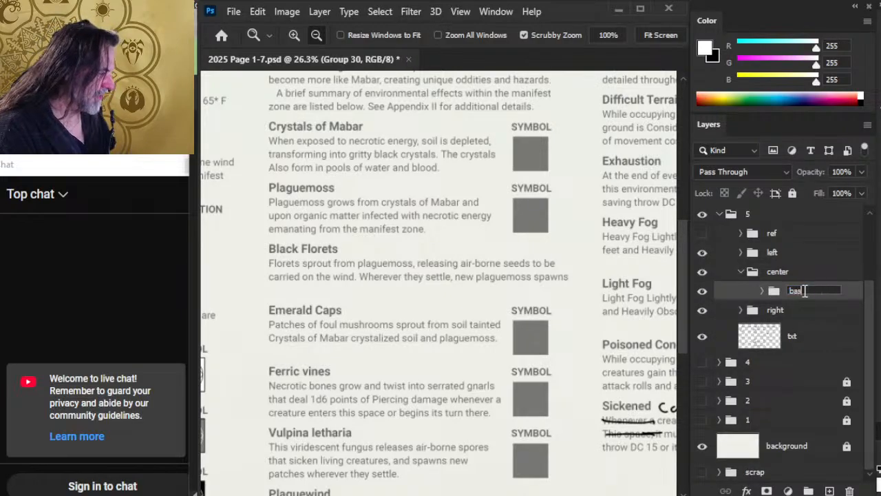
pyautogui.press('Return')
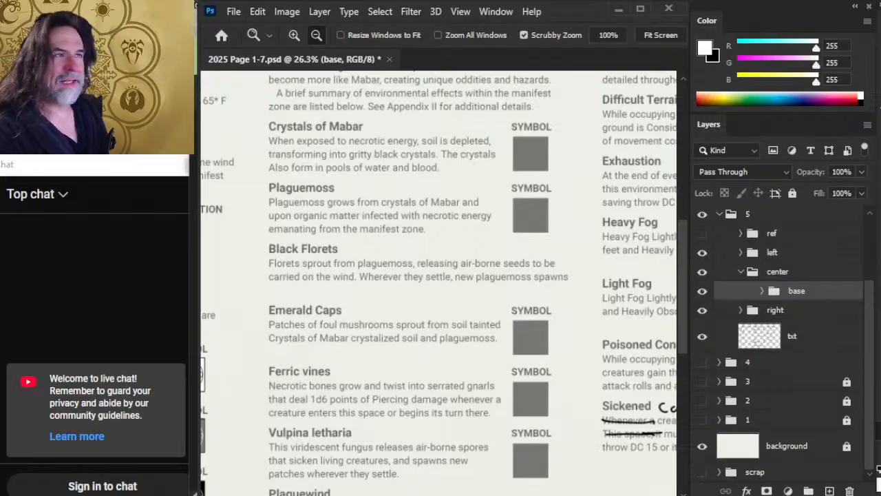
# Open the hazard tokens PSD from the Environment Tokens folder within the Crystals of Mabar ART folder
pyautogui.click(233, 11)
pyautogui.click(241, 41)
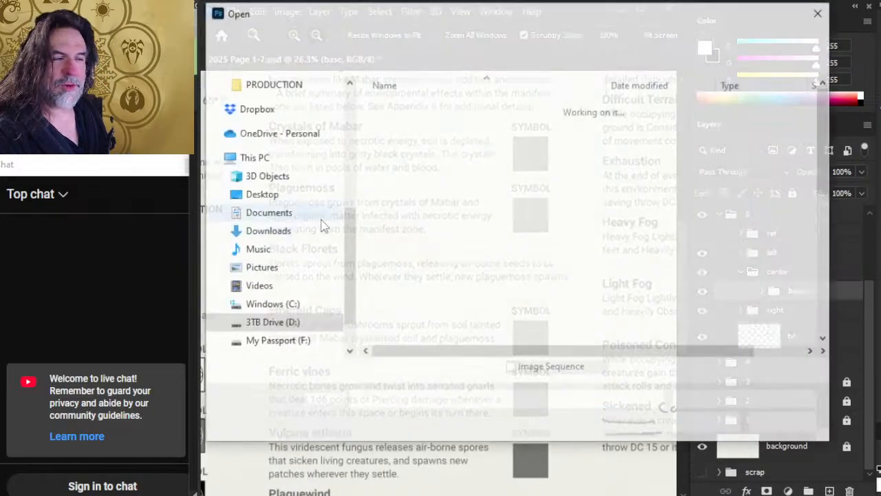
pyautogui.scroll(-1, 262, 182)
pyautogui.scroll(4, 266, 179)
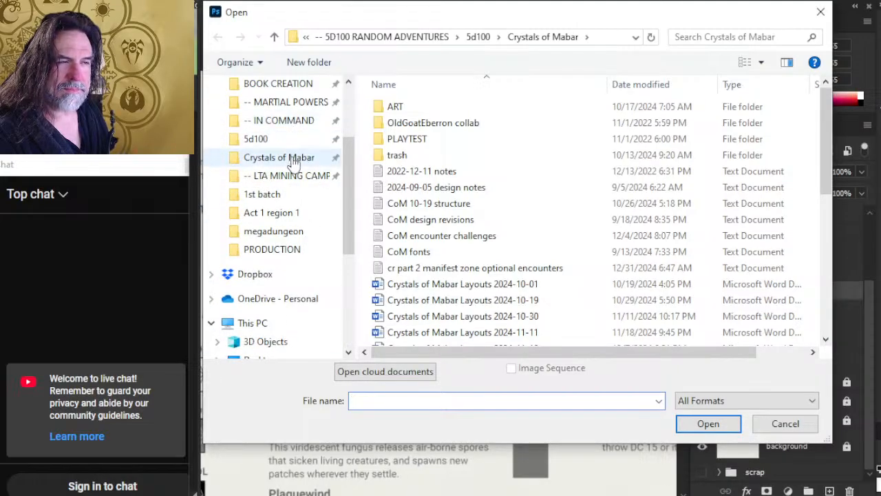
pyautogui.click(292, 159)
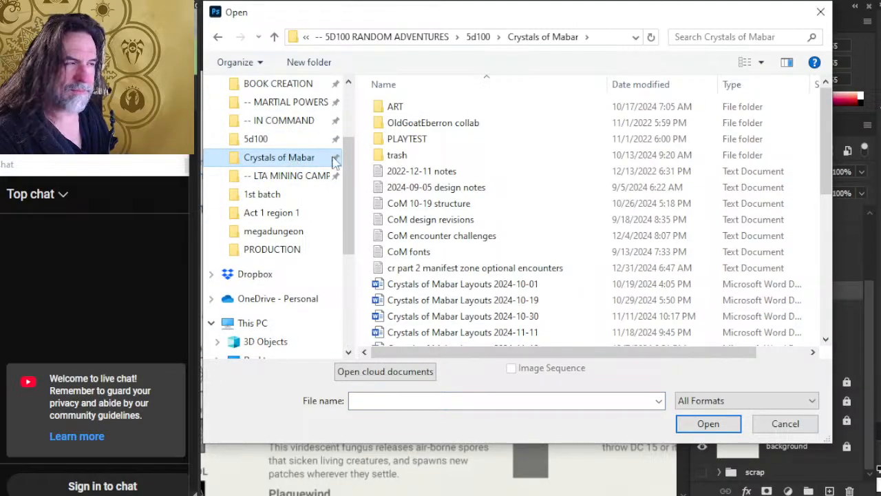
pyautogui.doubleClick(406, 110)
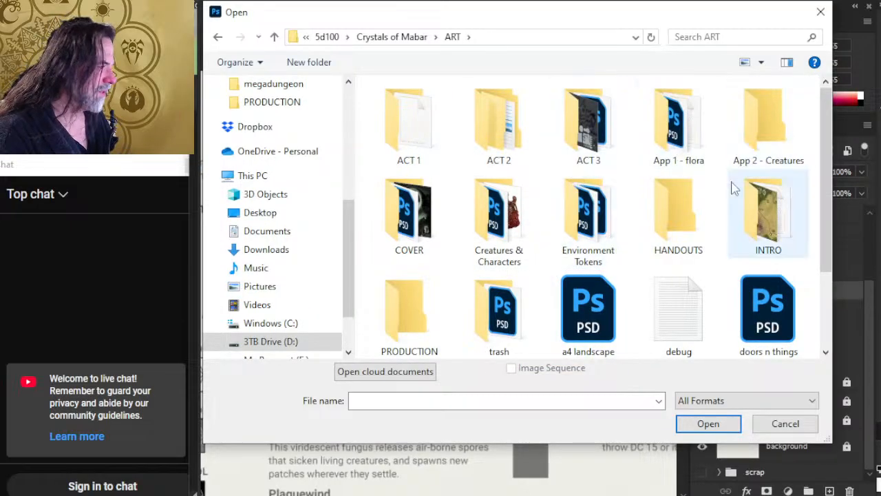
pyautogui.click(584, 237)
pyautogui.doubleClick(584, 238)
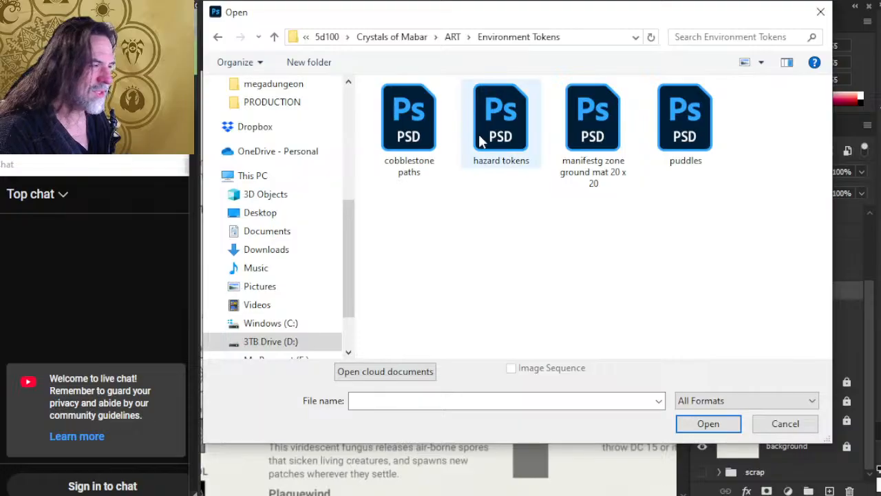
pyautogui.doubleClick(506, 131)
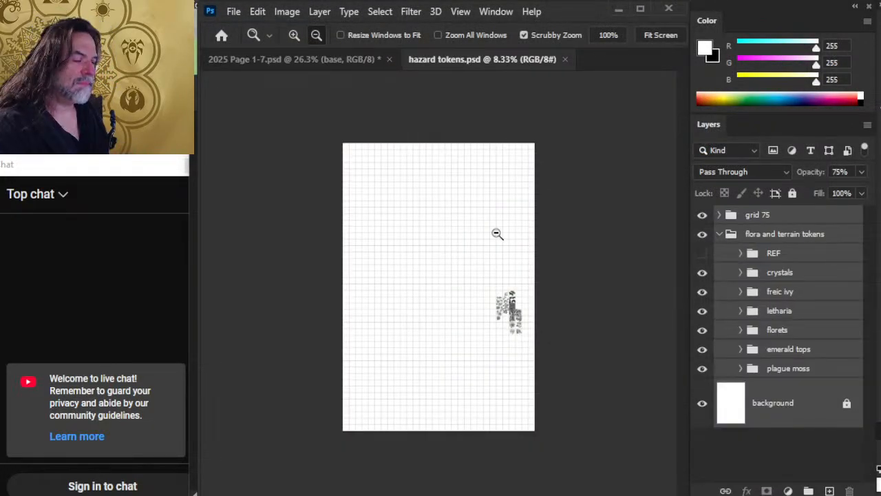
# Examine the flora and terrain token artwork on the grid of the hazard tokens document
pyautogui.scroll(8, 485, 306)
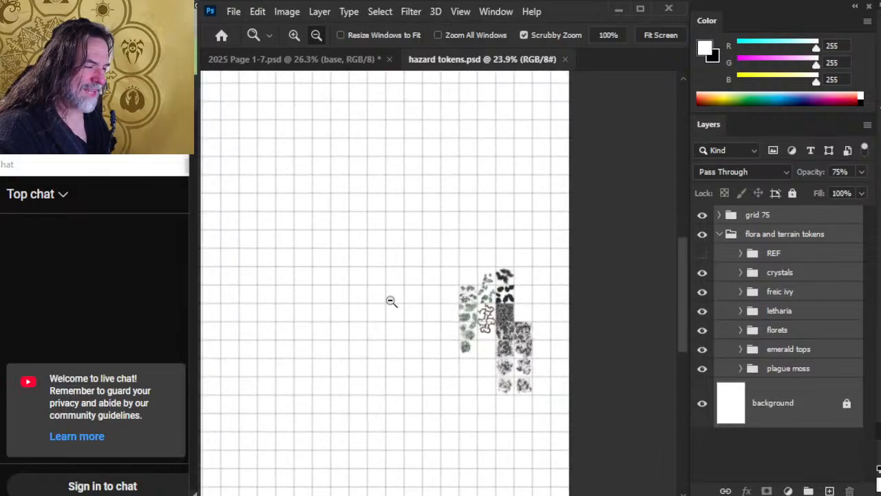
pyautogui.moveTo(593, 299); pyautogui.dragTo(334, 143)
pyautogui.moveTo(361, 301); pyautogui.dragTo(314, 217)
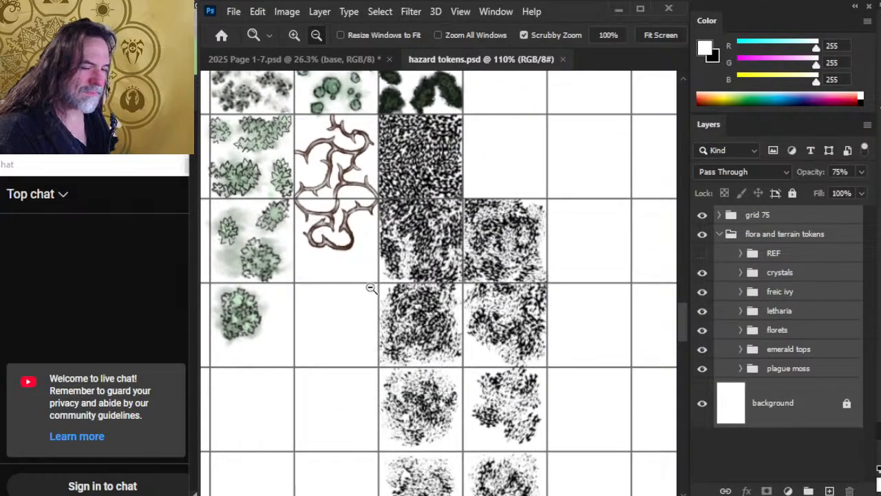
pyautogui.moveTo(371, 288); pyautogui.dragTo(381, 288)
pyautogui.moveTo(411, 355); pyautogui.dragTo(414, 379)
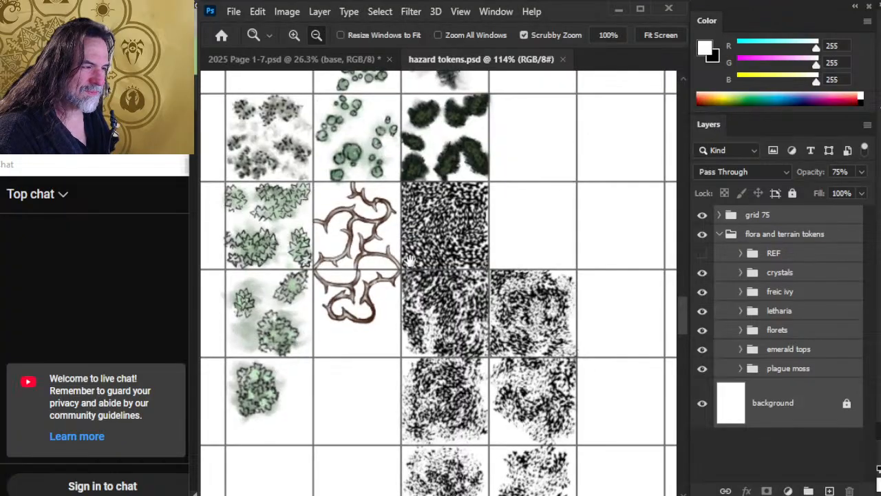
pyautogui.moveTo(423, 229); pyautogui.dragTo(430, 337)
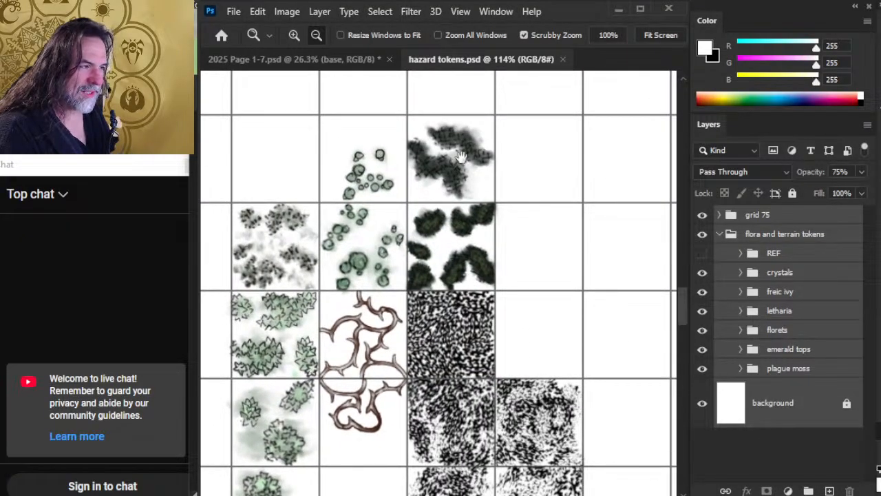
pyautogui.moveTo(389, 276); pyautogui.dragTo(478, 225)
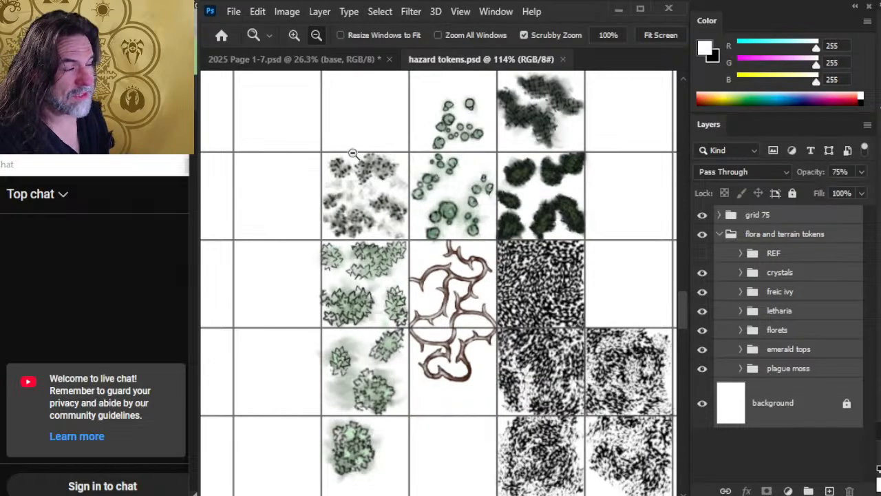
pyautogui.moveTo(354, 154); pyautogui.dragTo(406, 157)
pyautogui.moveTo(468, 237); pyautogui.dragTo(401, 214)
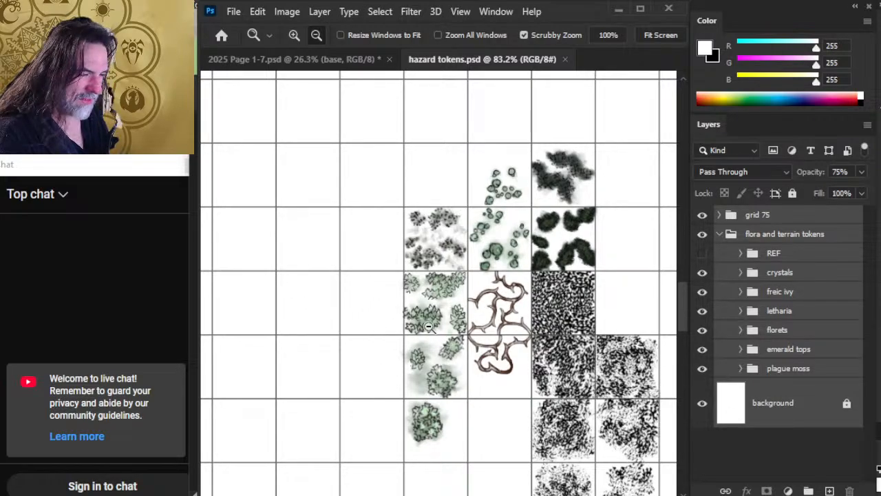
pyautogui.scroll(3, 419, 389)
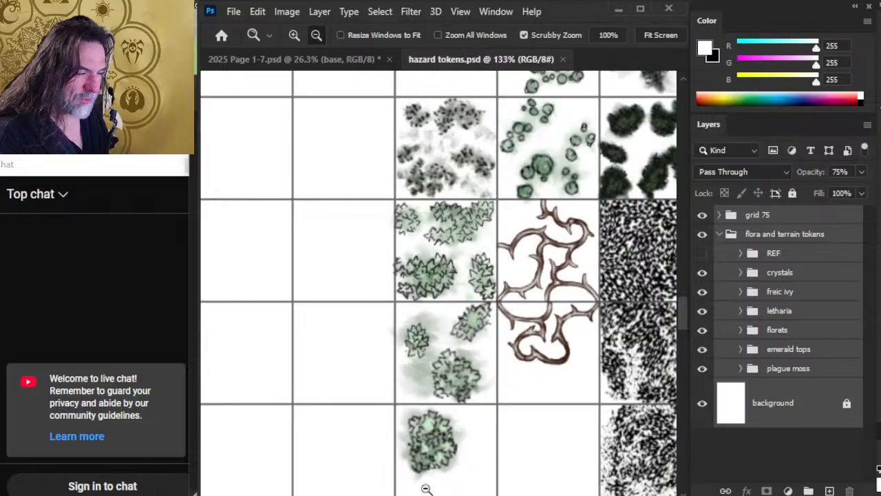
pyautogui.moveTo(561, 323); pyautogui.dragTo(366, 310)
pyautogui.moveTo(486, 430); pyautogui.dragTo(503, 318)
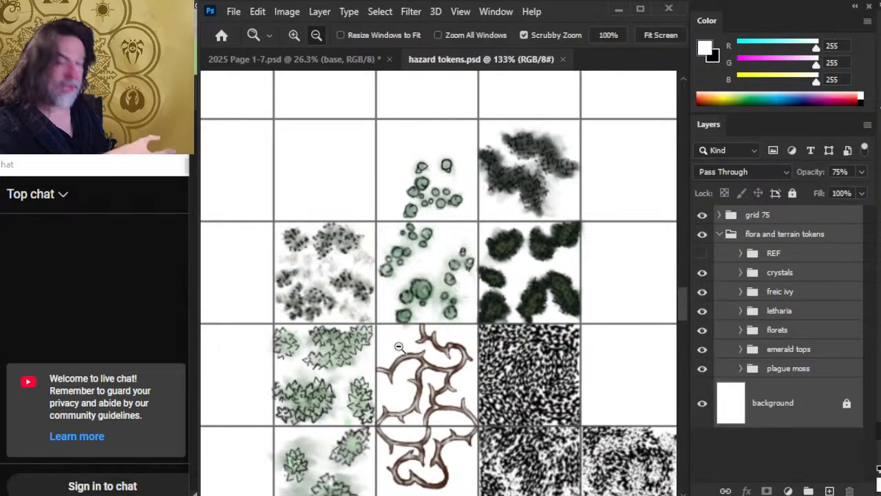
# Duplicate the "full" group from the freic ivy group into the 2025 Page 1-7.psd document, keeping the name "full"
pyautogui.scroll(-3, 406, 398)
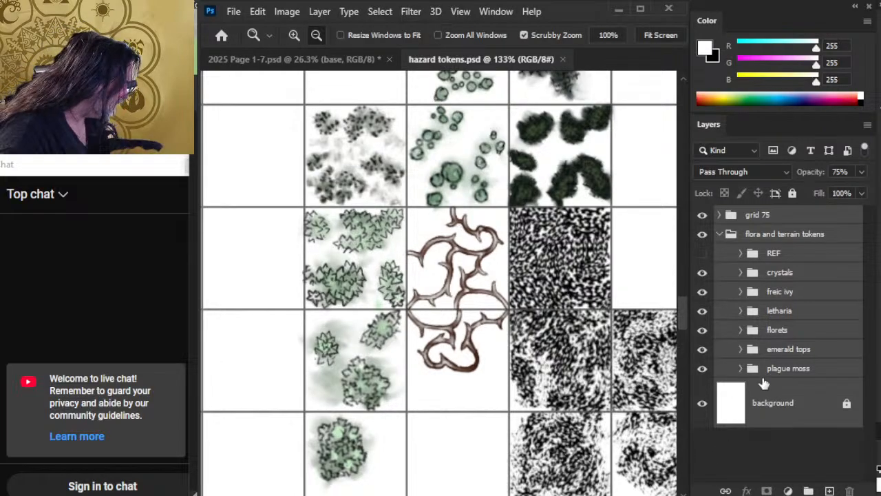
pyautogui.click(742, 292)
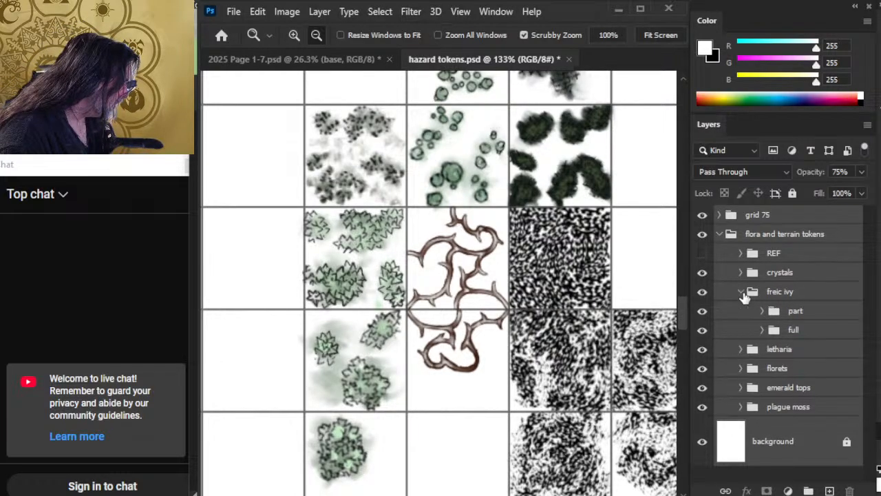
pyautogui.click(702, 330)
pyautogui.click(701, 330)
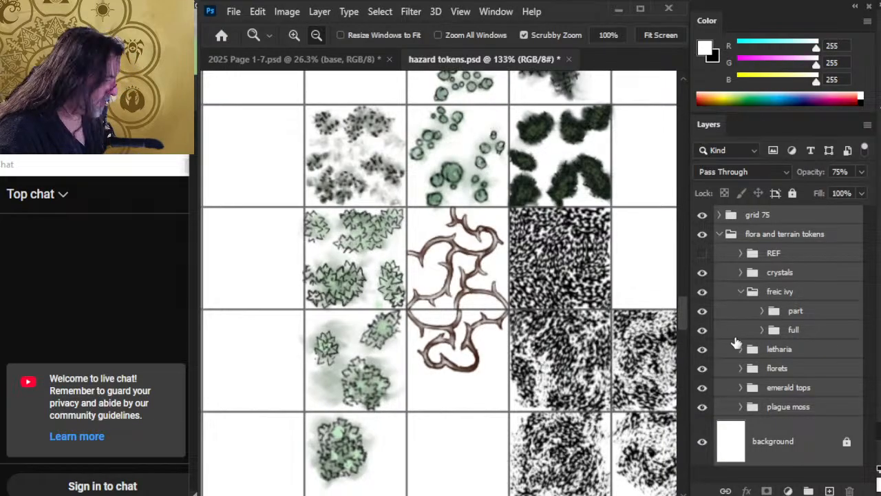
pyautogui.rightClick(735, 333)
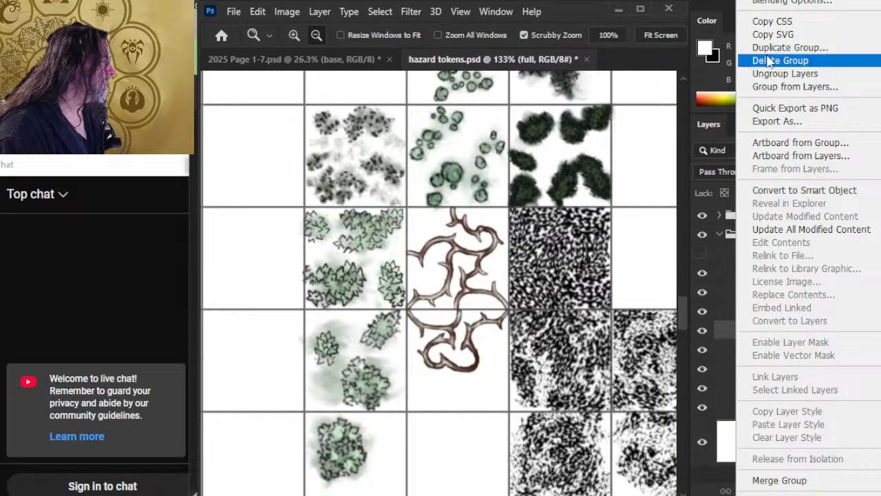
pyautogui.click(790, 47)
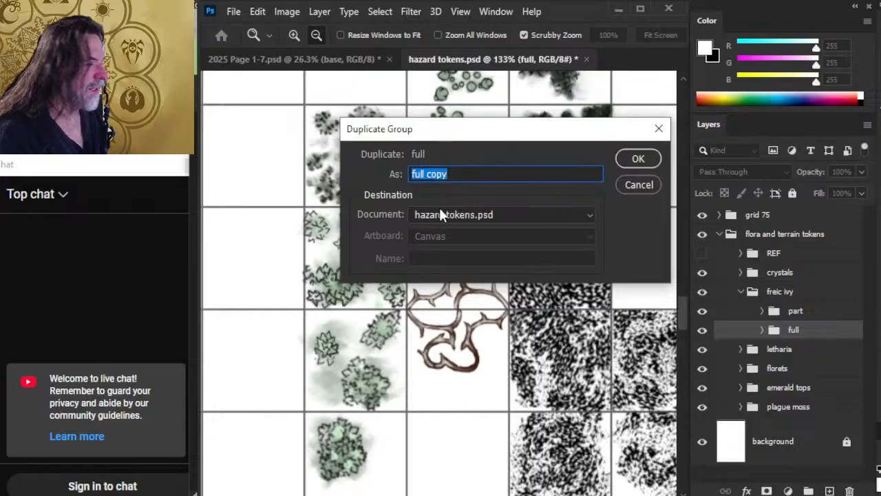
pyautogui.click(461, 214)
pyautogui.click(470, 228)
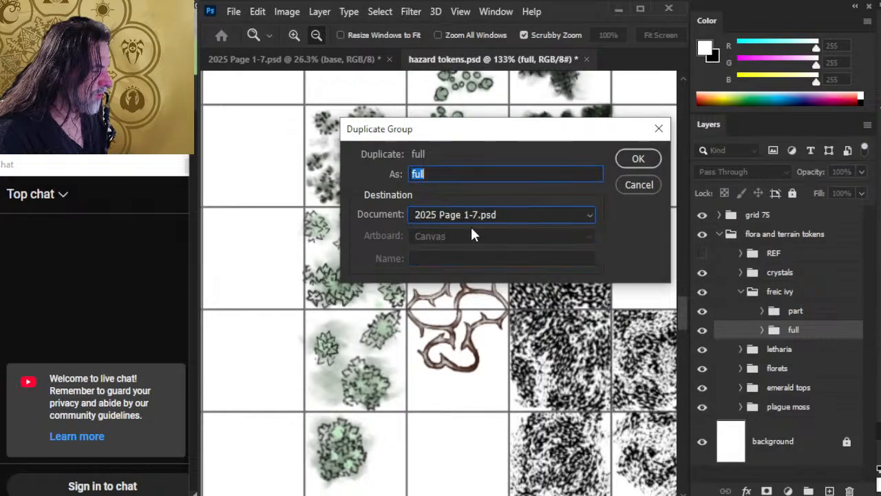
pyautogui.click(638, 159)
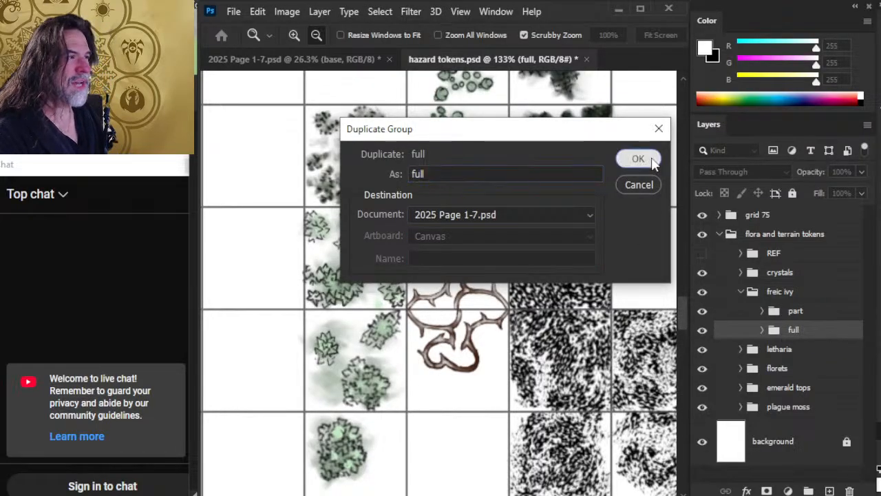
# In the 2025 Page 1-7.psd document, move the copied vine artwork onto the Ferric vines symbol square
pyautogui.click(336, 61)
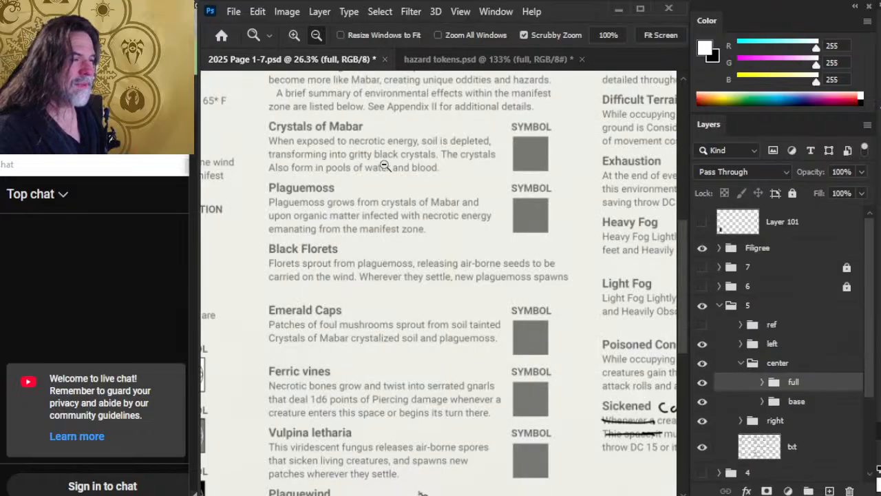
pyautogui.moveTo(434, 299); pyautogui.dragTo(309, 250)
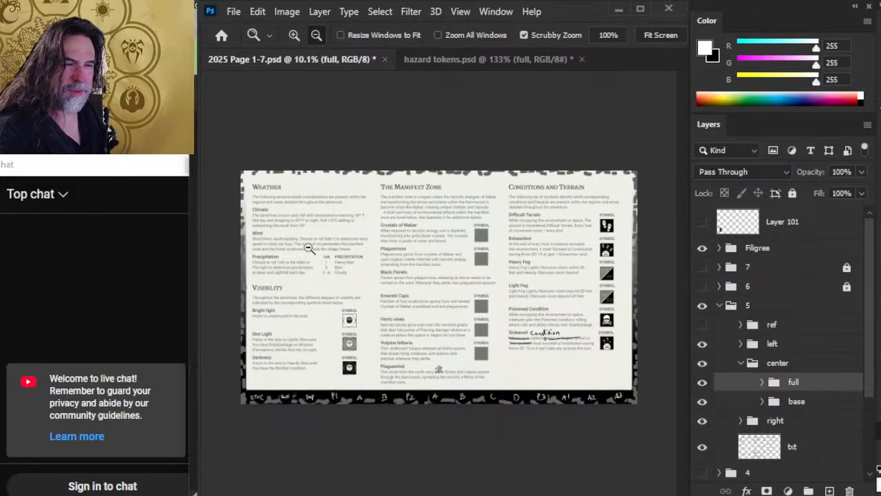
pyautogui.press('v')
pyautogui.press('z')
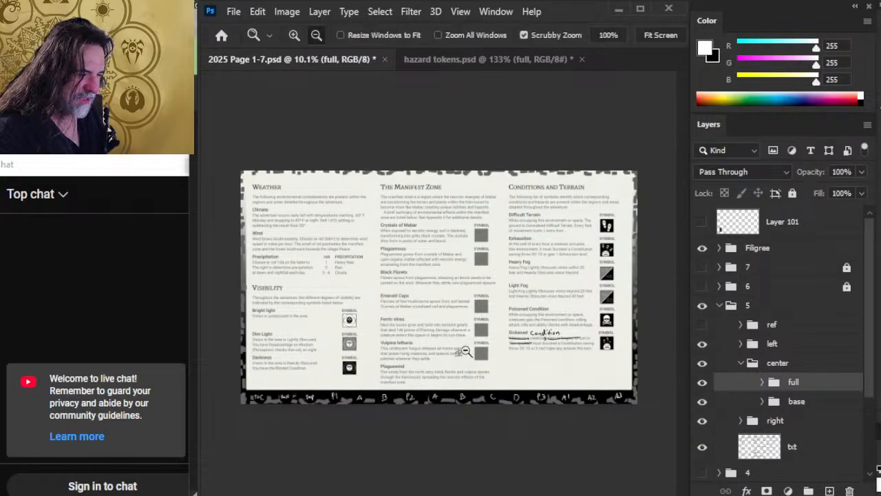
pyautogui.moveTo(464, 350)
pyautogui.mouseDown()
pyautogui.moveTo(530, 377)
pyautogui.moveTo(488, 305)
pyautogui.moveTo(490, 232)
pyautogui.moveTo(511, 296)
pyautogui.moveTo(490, 310)
pyautogui.moveTo(557, 329)
pyautogui.moveTo(587, 317)
pyautogui.moveTo(456, 309)
pyautogui.moveTo(454, 289)
pyautogui.mouseUp()
pyautogui.press('v')
pyautogui.press('z')
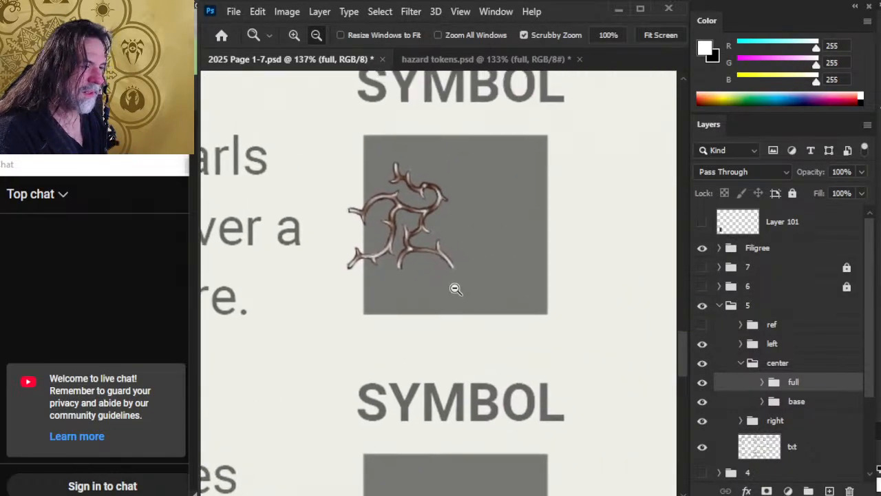
# Free-transform the vine artwork to about 150% and center it inside the Ferric vines symbol square
pyautogui.press('l')
pyautogui.rightClick(466, 260)
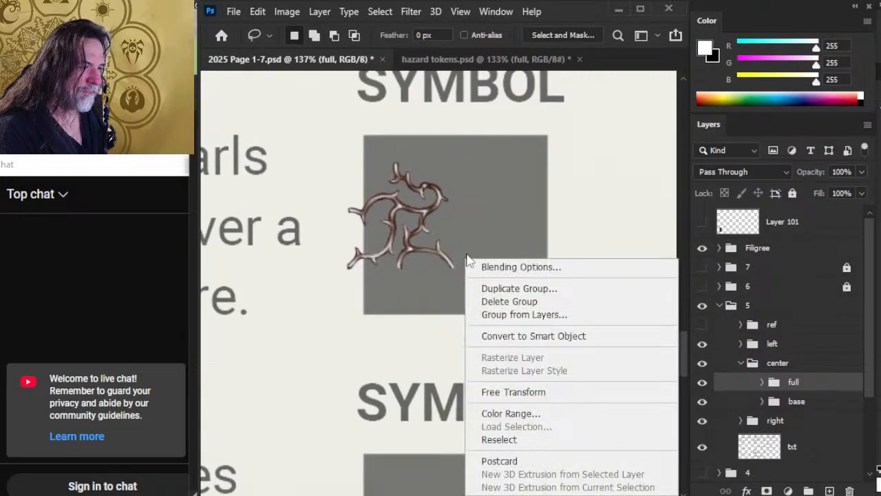
pyautogui.click(533, 392)
pyautogui.moveTo(428, 199); pyautogui.dragTo(453, 178)
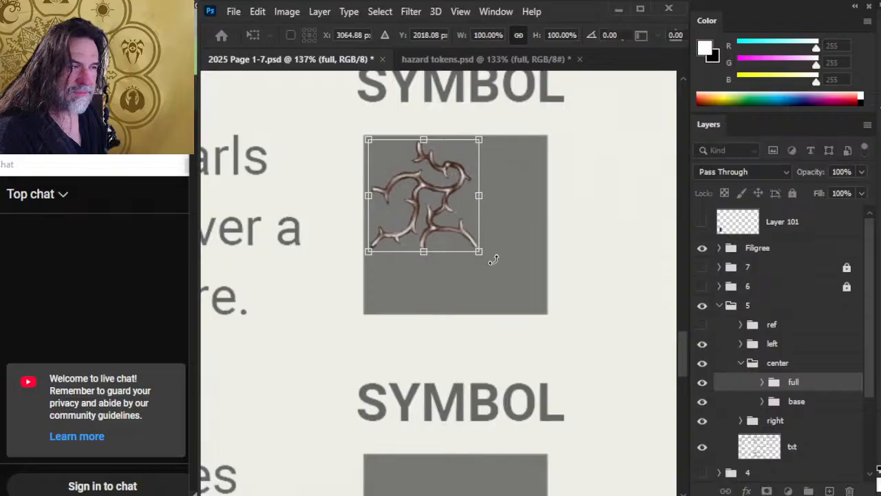
pyautogui.moveTo(480, 251); pyautogui.dragTo(537, 311)
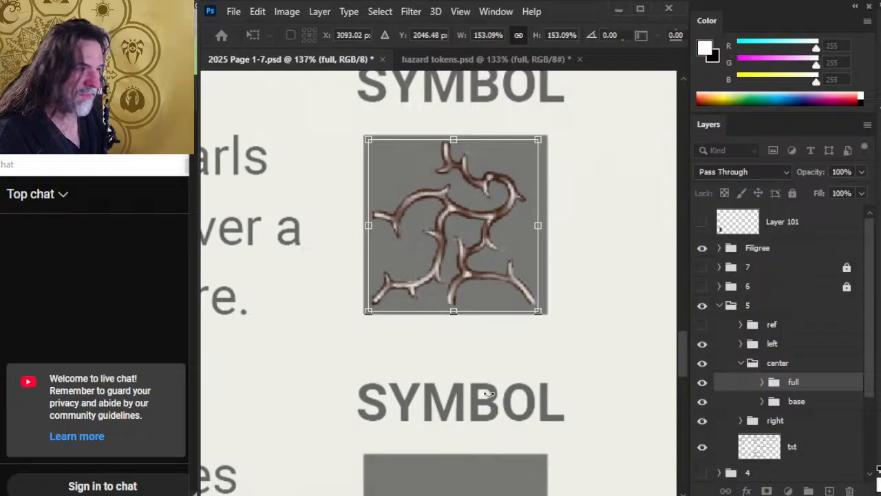
pyautogui.press('Right')
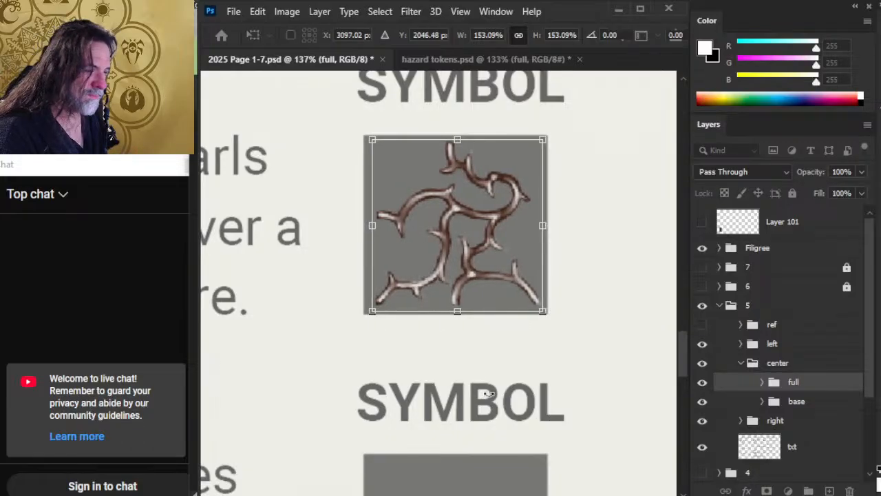
pyautogui.press('Up')
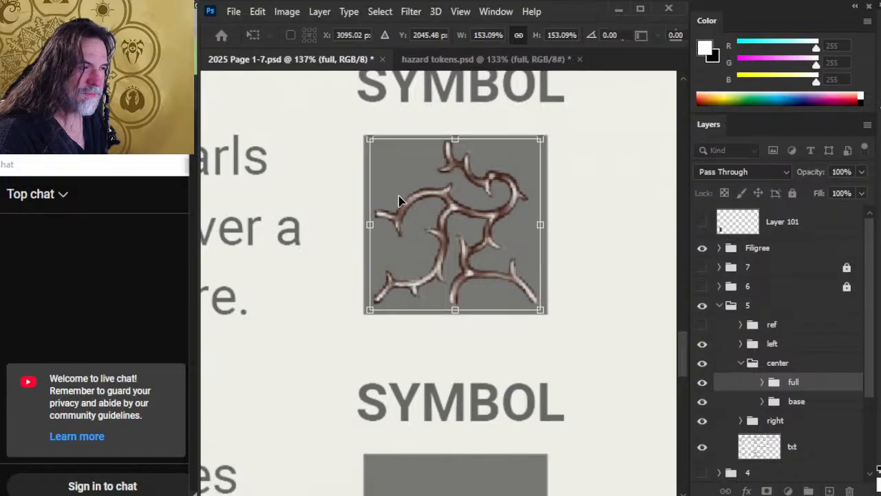
pyautogui.moveTo(458, 138); pyautogui.dragTo(457, 139)
pyautogui.press('Up')
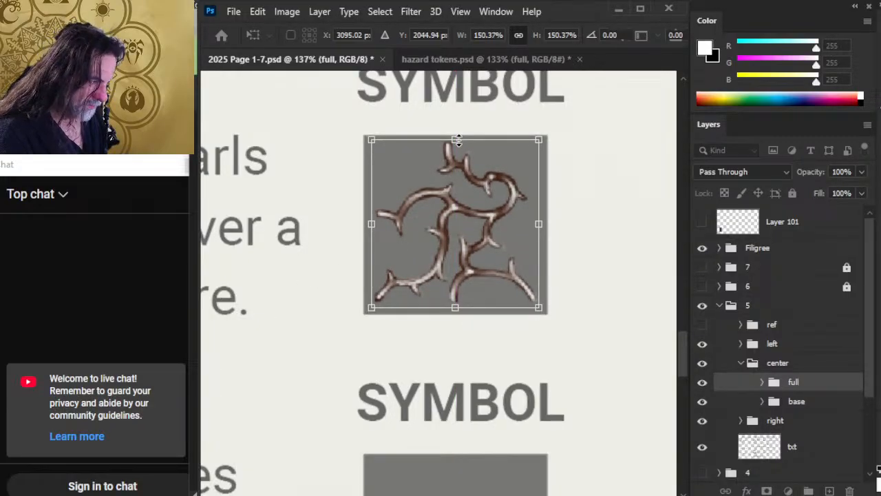
pyautogui.press('Right')
pyautogui.press('Down')
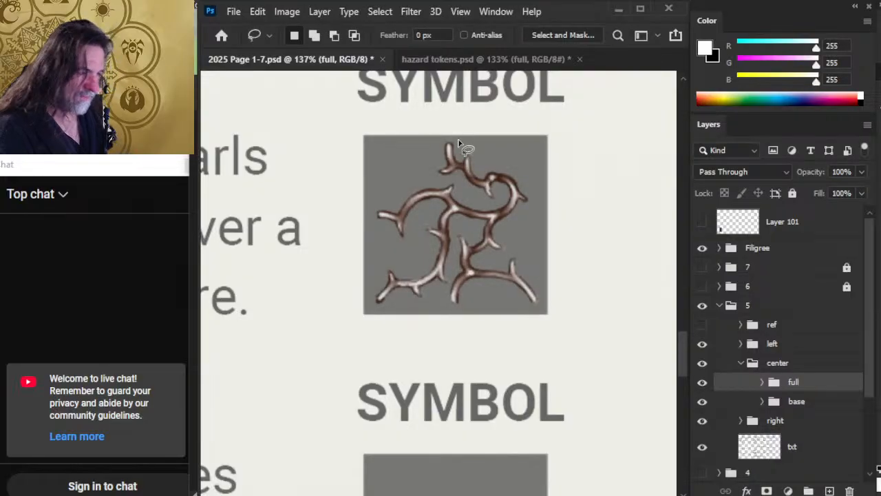
# Lower the opacity of the "base" group of symbol squares to 25%
pyautogui.press('z')
pyautogui.moveTo(543, 323); pyautogui.dragTo(451, 310)
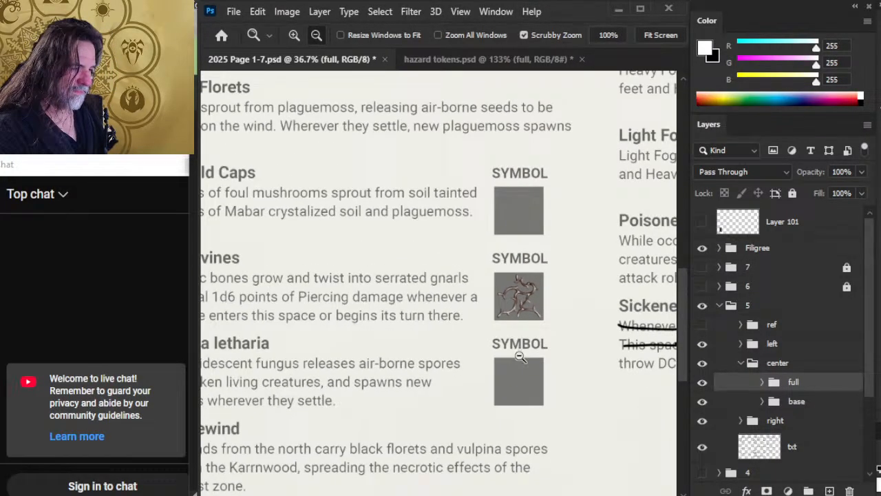
pyautogui.click(843, 406)
pyautogui.click(861, 171)
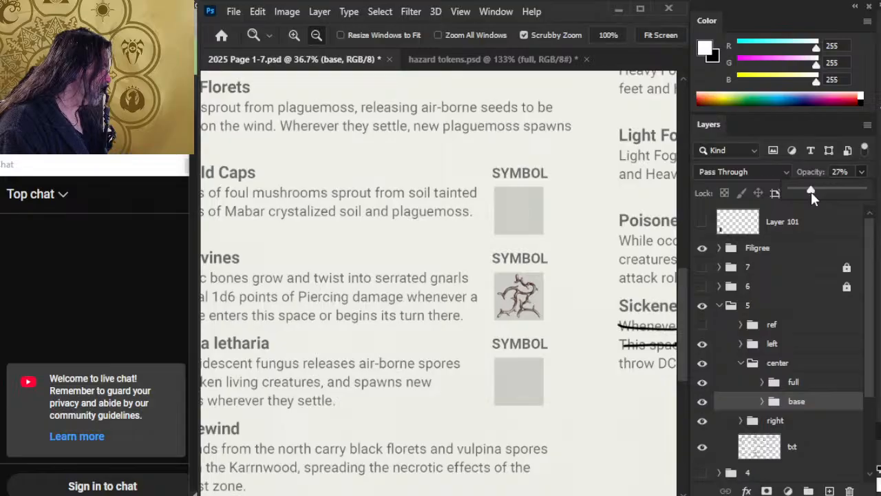
pyautogui.moveTo(808, 192); pyautogui.dragTo(810, 192)
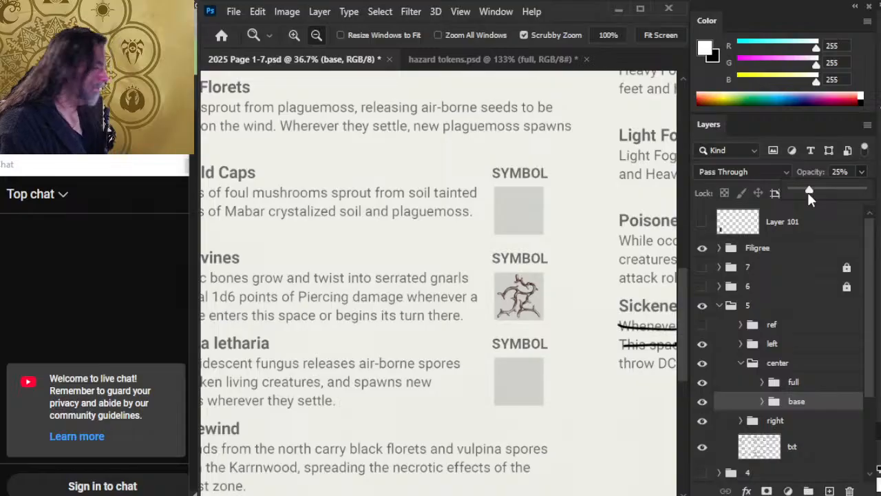
pyautogui.moveTo(807, 192); pyautogui.dragTo(806, 190)
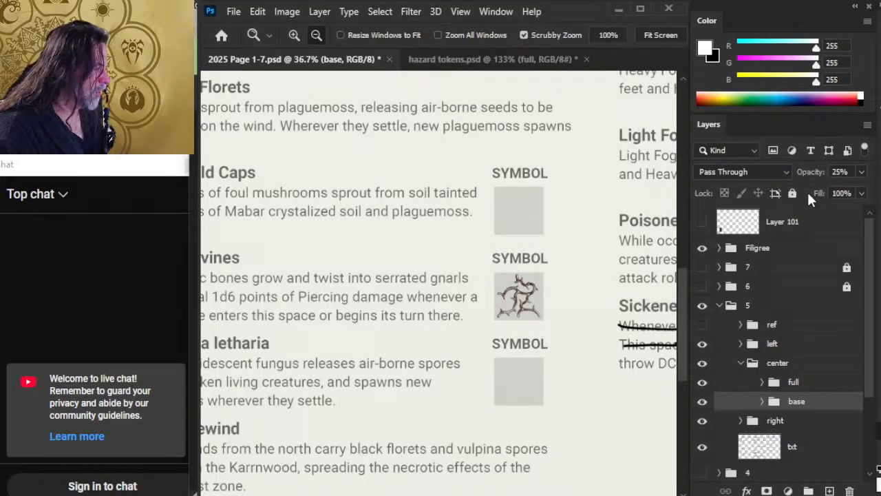
# Inspect the vine symbol up close and set the "base" group's opacity to 35%
pyautogui.moveTo(487, 349); pyautogui.dragTo(530, 339)
pyautogui.moveTo(580, 280); pyautogui.dragTo(508, 297)
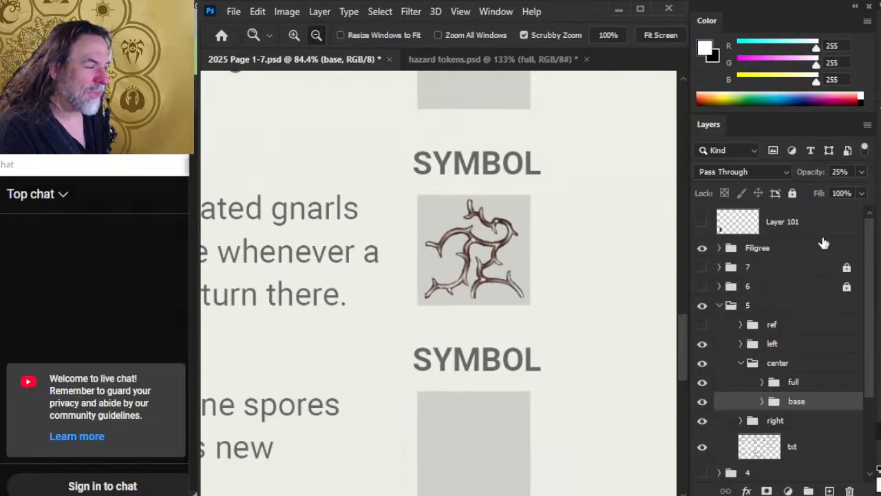
pyautogui.click(861, 172)
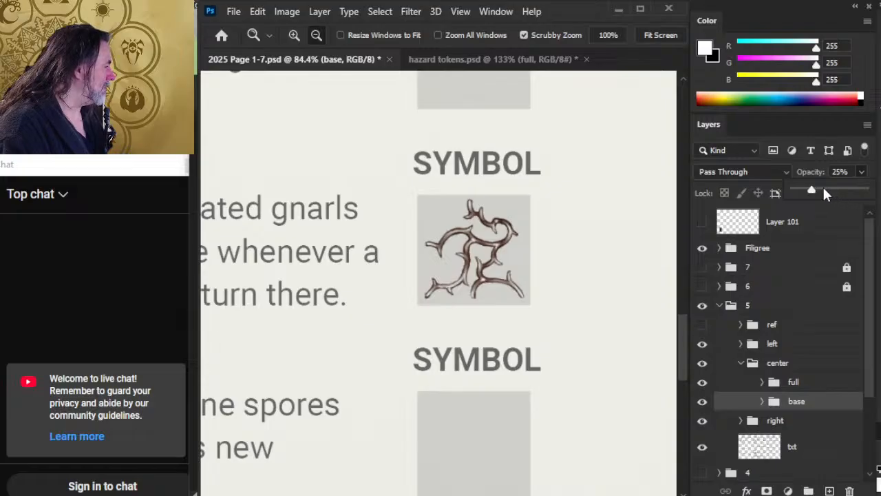
pyautogui.click(823, 188)
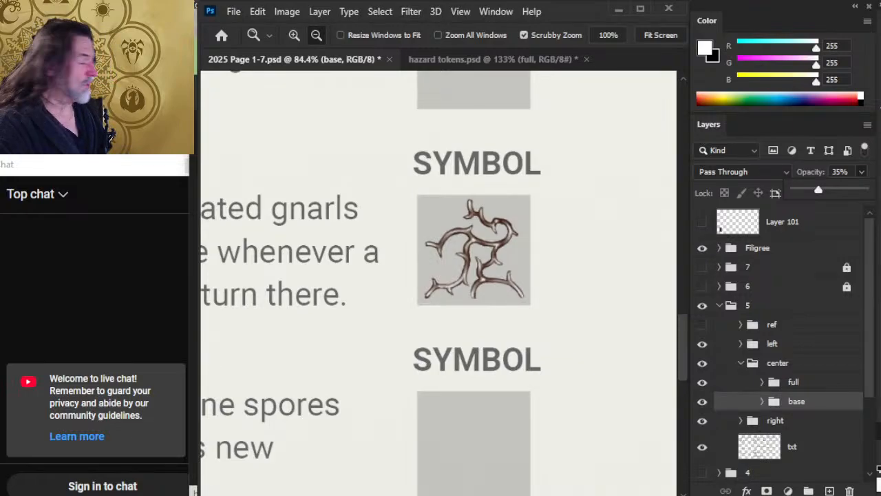
# Merge the "full" vine group into a single layer and rename it "ferric"
pyautogui.click(812, 389)
pyautogui.click(814, 388)
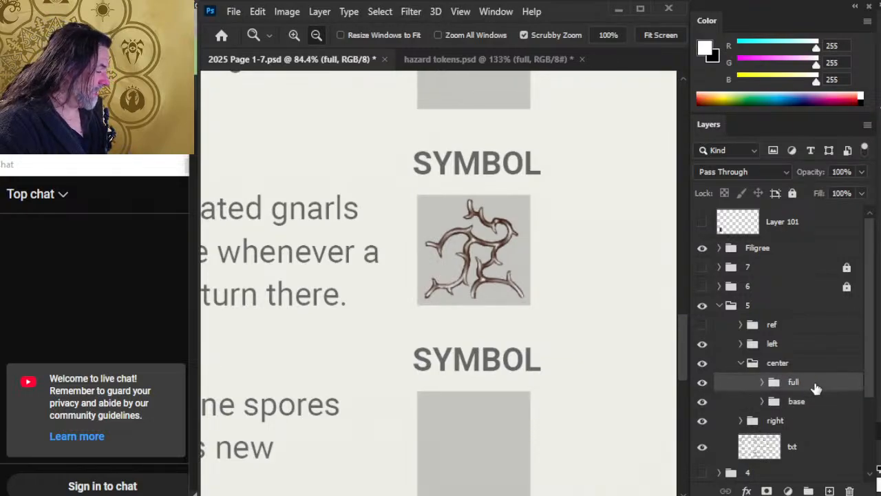
pyautogui.rightClick(814, 387)
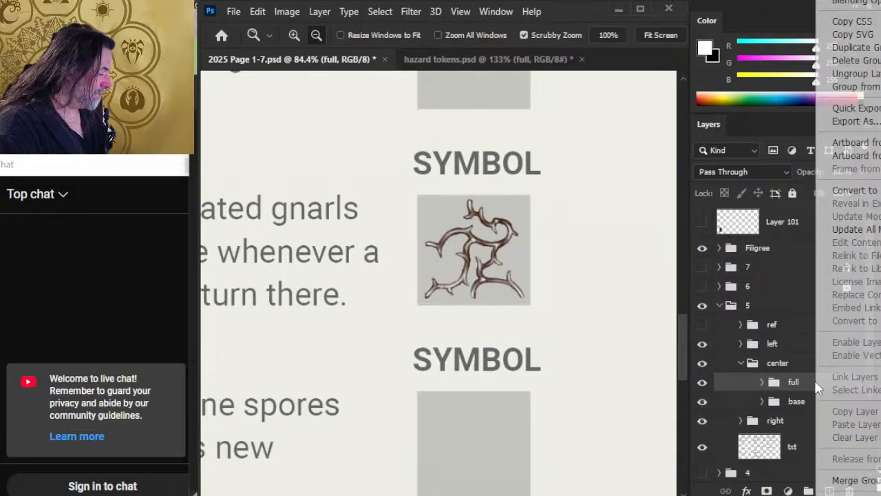
pyautogui.click(843, 480)
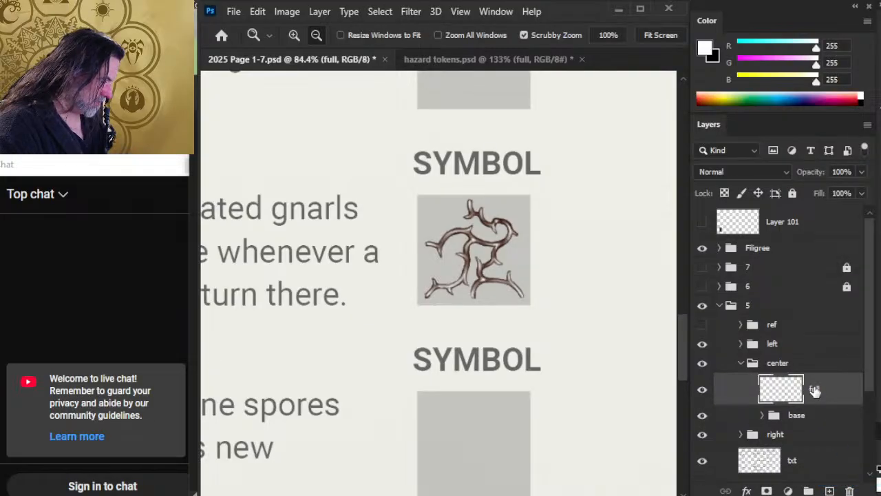
pyautogui.doubleClick(814, 390)
pyautogui.write('farrid')
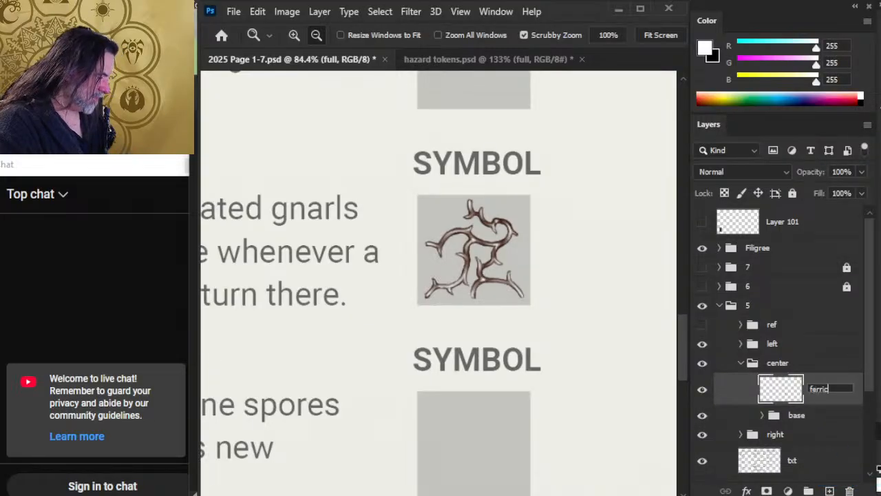
pyautogui.press('Return')
# Check the live stream's YouTube page in the browser and return to Photoshop
pyautogui.hotkey('alt', 'Tab')
pyautogui.hotkey('alt', 'Tab')
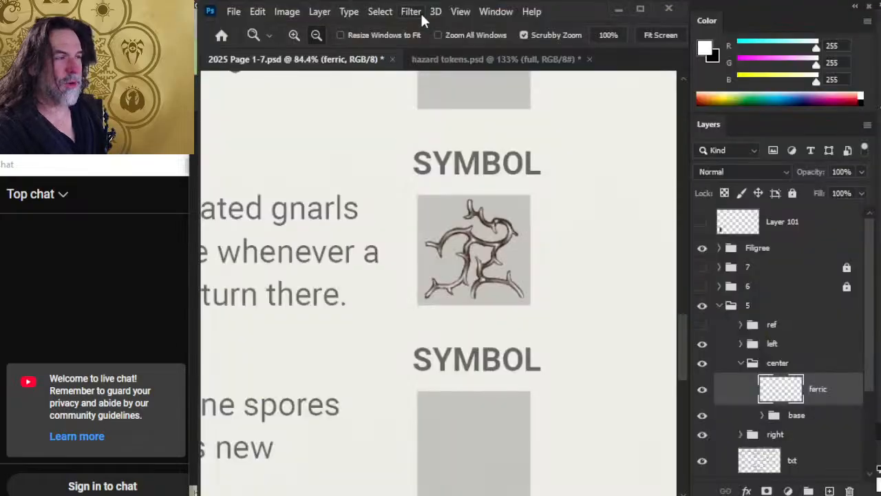
pyautogui.press('Tab')
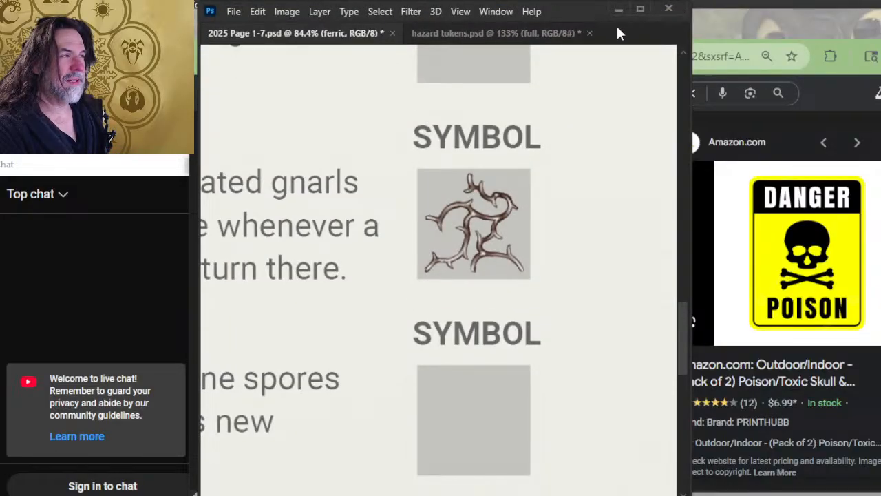
pyautogui.hotkey('alt', 'Tab')
pyautogui.click(547, 25)
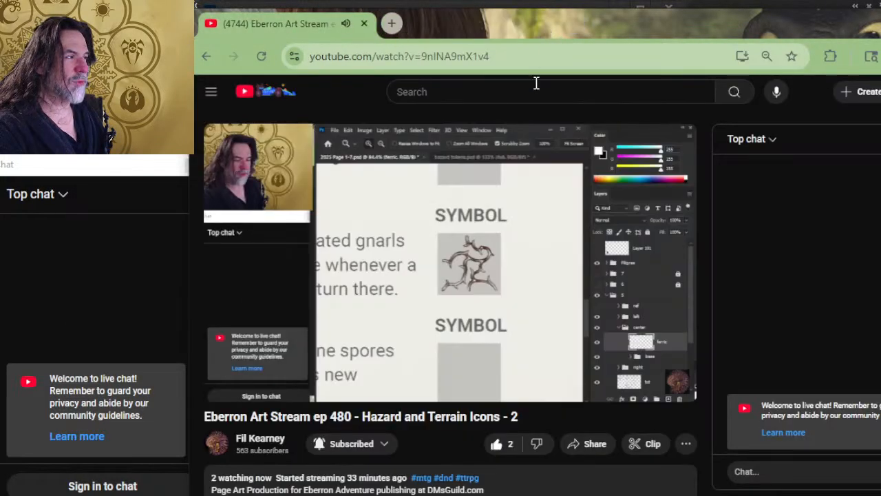
pyautogui.hotkey('alt', 'Tab')
pyautogui.hotkey('alt', 'Tab')
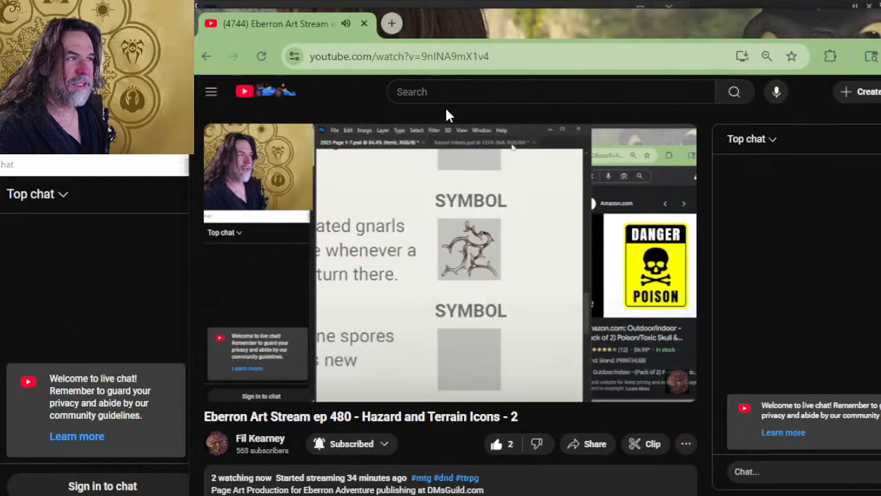
pyautogui.hotkey('alt', 'Tab')
# In hazard tokens.psd, expand the crystals group and toggle its subgroups' visibility to identify which crystal density each one holds
pyautogui.click(455, 56)
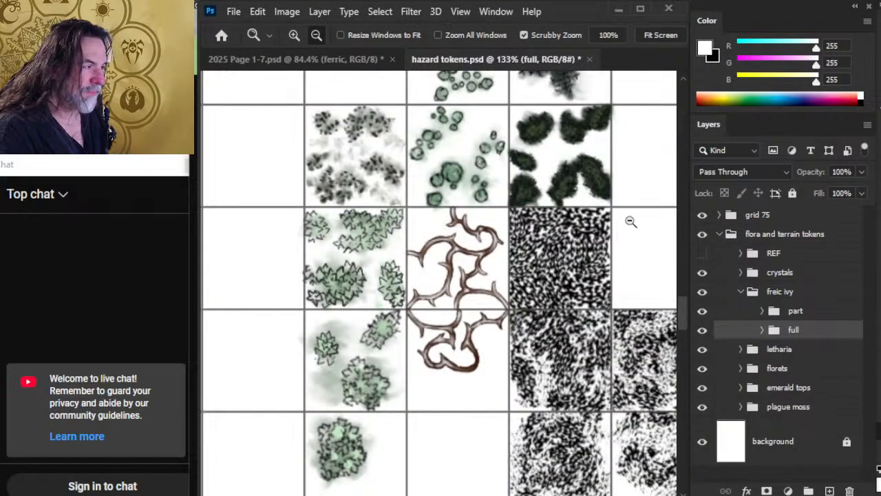
pyautogui.click(741, 292)
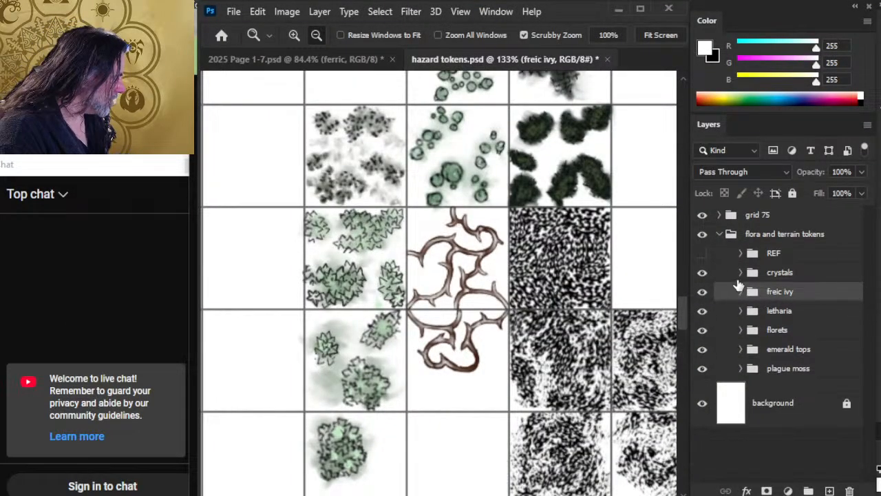
pyautogui.click(741, 272)
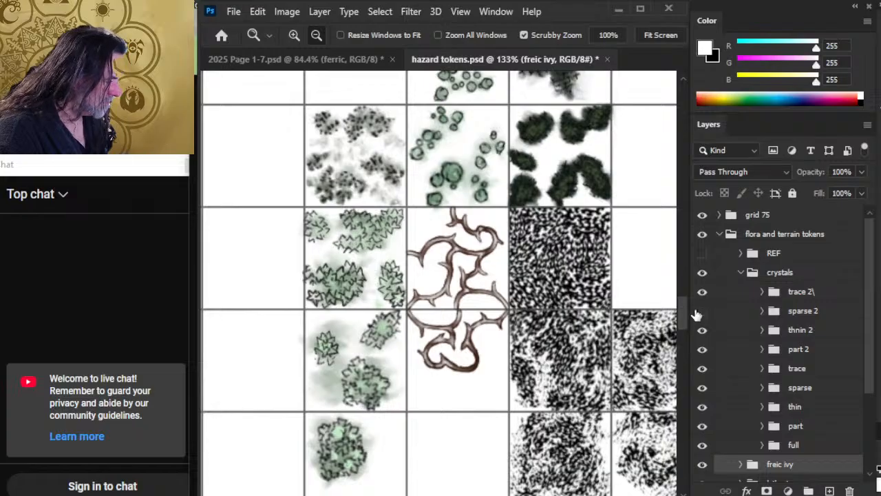
pyautogui.click(702, 349)
pyautogui.click(702, 349)
pyautogui.click(702, 368)
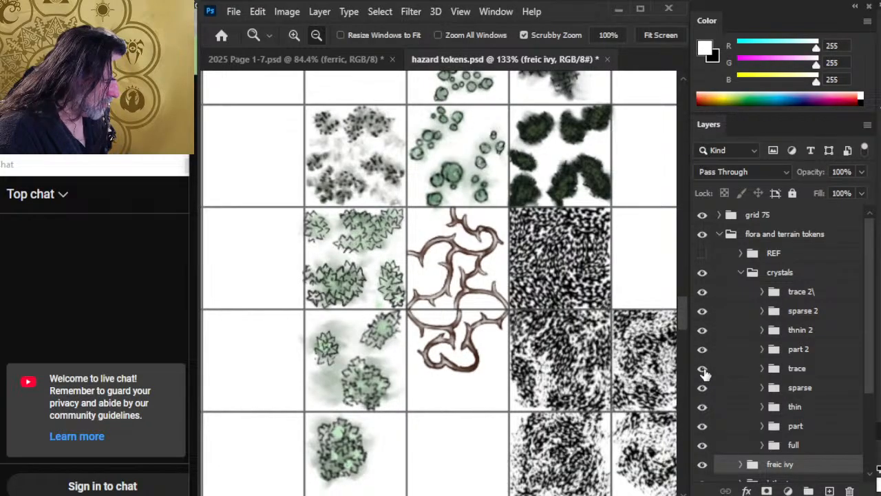
pyautogui.click(702, 335)
pyautogui.click(702, 334)
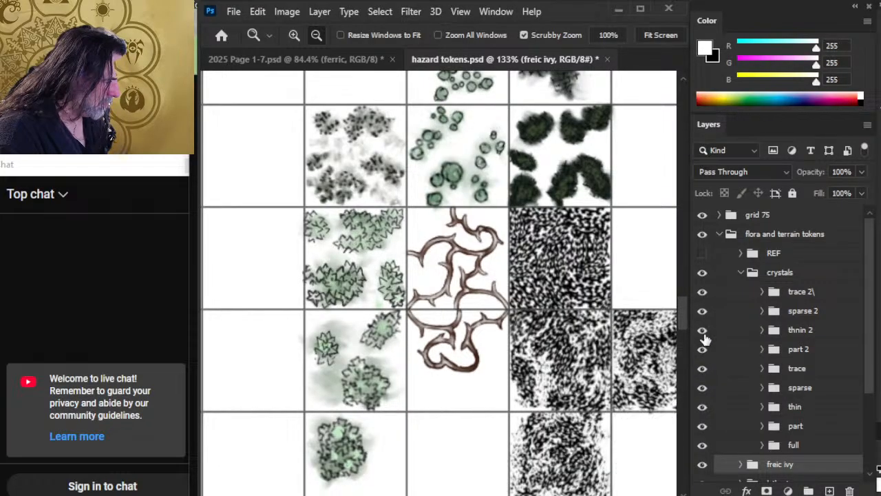
pyautogui.click(702, 407)
pyautogui.click(702, 409)
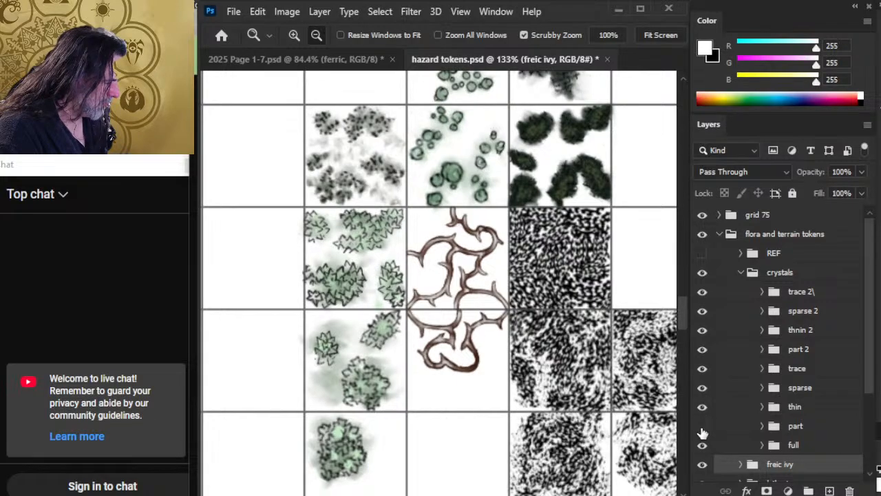
pyautogui.click(702, 426)
pyautogui.click(702, 427)
pyautogui.click(729, 427)
pyautogui.rightClick(739, 428)
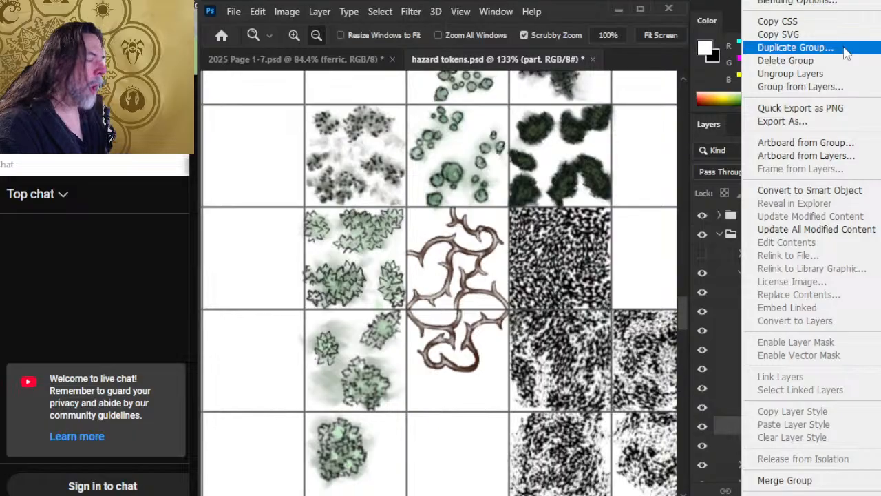
pyautogui.click(580, 315)
pyautogui.moveTo(570, 366); pyautogui.dragTo(472, 227)
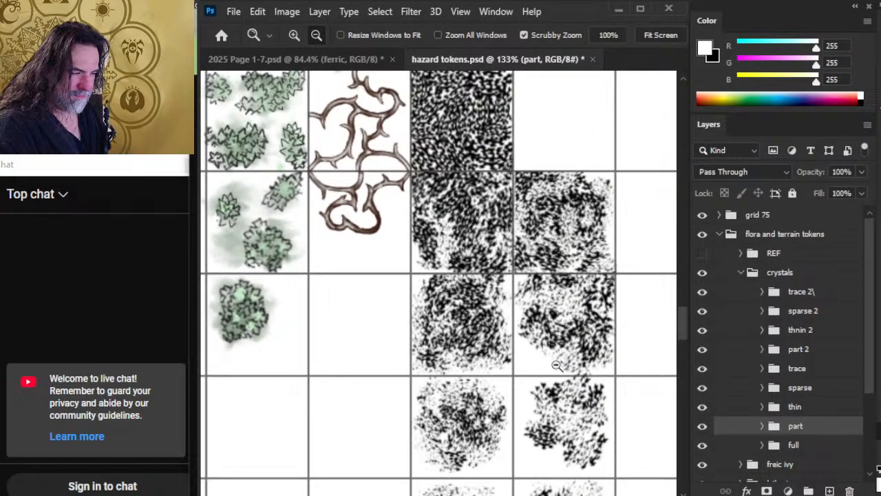
# Toggle the visibility of the "sparse" and "thin" crystal groups to find their tiles in the grid
pyautogui.click(716, 389)
pyautogui.click(703, 389)
pyautogui.click(703, 388)
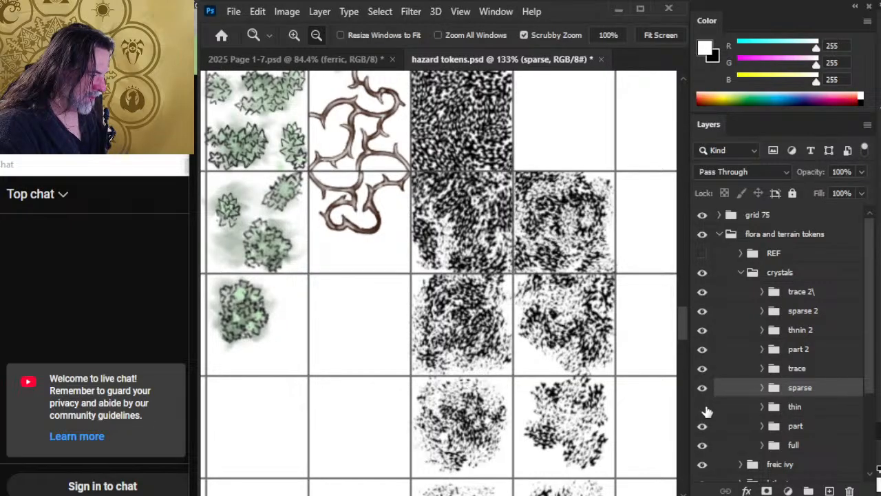
pyautogui.click(702, 406)
pyautogui.click(702, 407)
# Duplicate the "thin" crystals group into the 2025 Page 1-7.psd document
pyautogui.click(730, 411)
pyautogui.rightClick(729, 411)
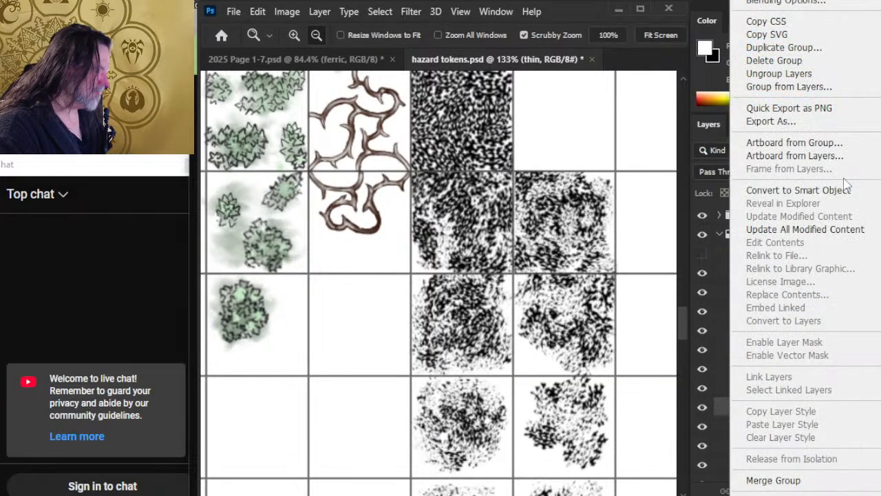
pyautogui.click(791, 46)
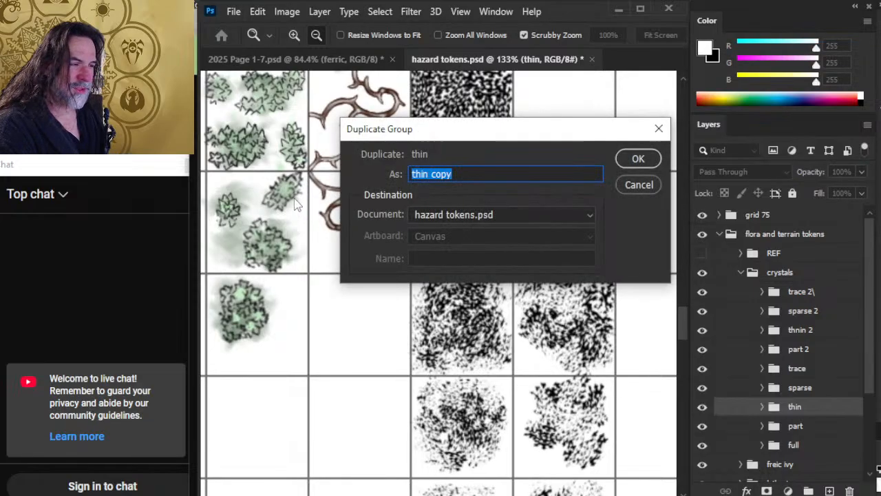
pyautogui.click(456, 214)
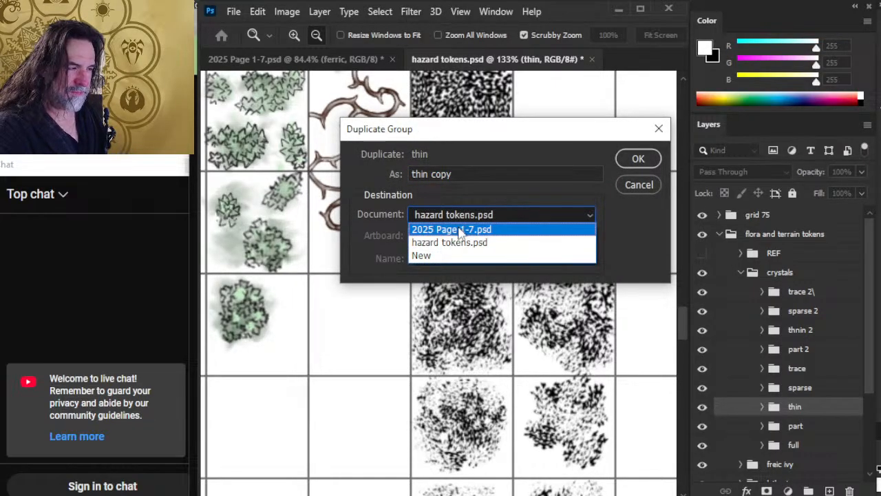
pyautogui.click(461, 229)
pyautogui.press('Return')
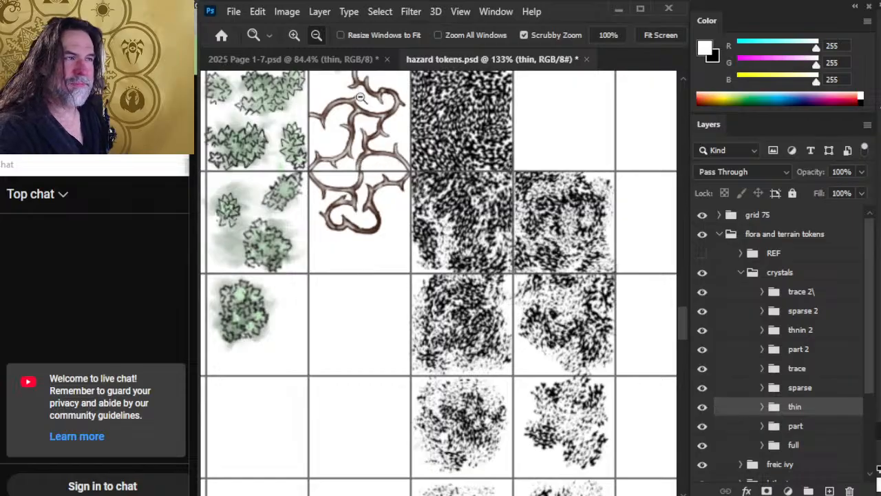
# On the 2025 page, move the copied "thin" crystal artwork onto the empty Vulpina letharia symbol square
pyautogui.click(349, 62)
pyautogui.moveTo(536, 421); pyautogui.dragTo(442, 384)
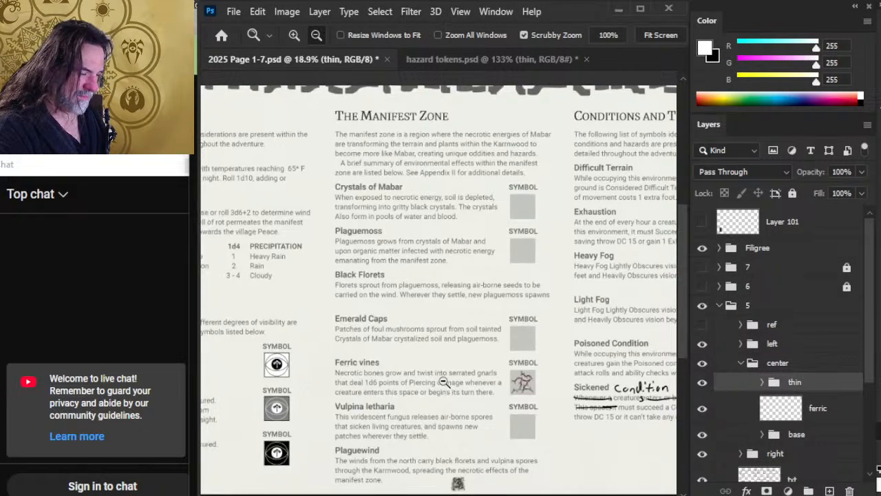
pyautogui.moveTo(522, 482); pyautogui.dragTo(623, 447)
pyautogui.moveTo(462, 372); pyautogui.dragTo(538, 323)
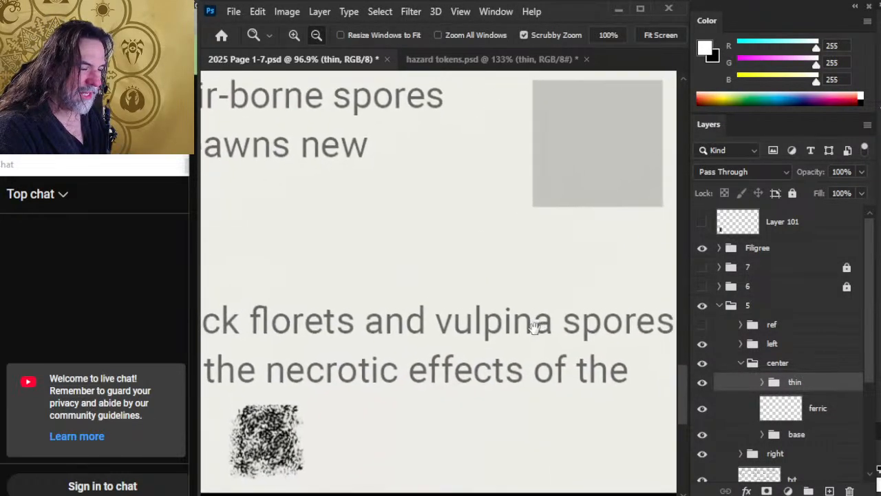
pyautogui.press('v')
pyautogui.moveTo(377, 409); pyautogui.dragTo(584, 188)
pyautogui.moveTo(603, 223); pyautogui.dragTo(389, 328)
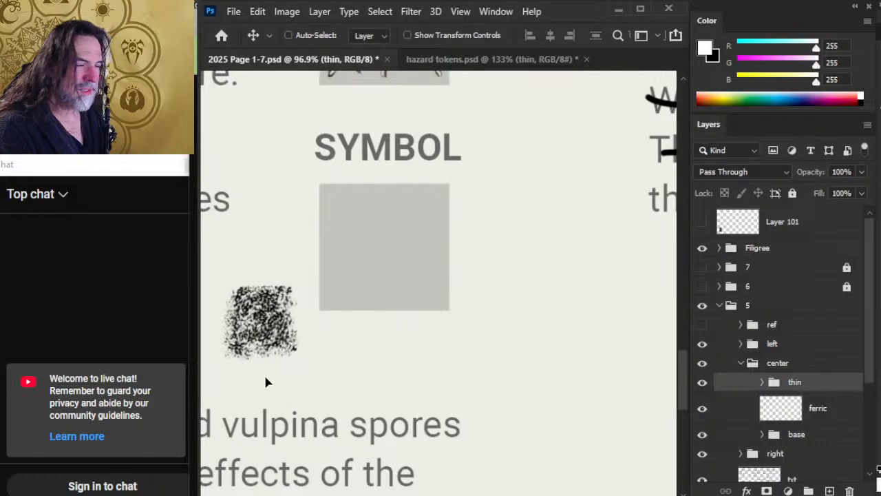
pyautogui.moveTo(266, 384); pyautogui.dragTo(415, 324)
pyautogui.moveTo(410, 283); pyautogui.dragTo(432, 289)
pyautogui.moveTo(423, 319); pyautogui.dragTo(465, 337)
# Scale the "thin" crystal artwork proportionally to about 151% so it fits inside the symbol square
pyautogui.press('l')
pyautogui.rightClick(436, 273)
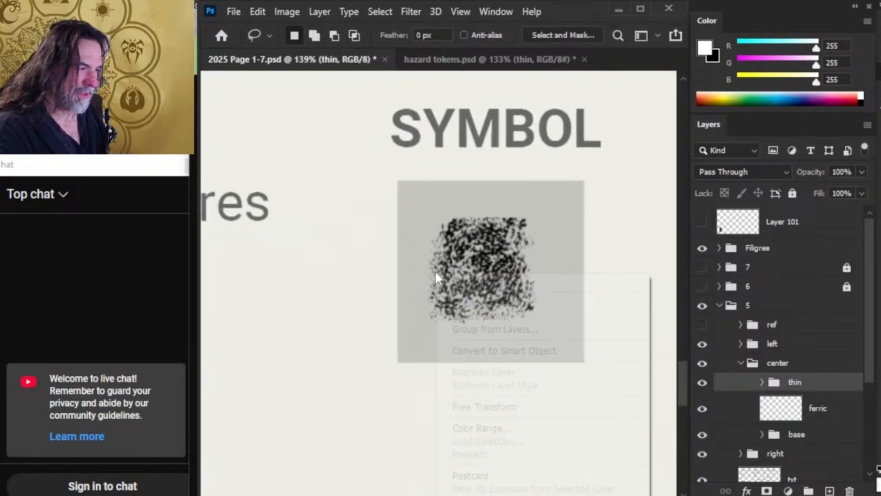
pyautogui.click(473, 406)
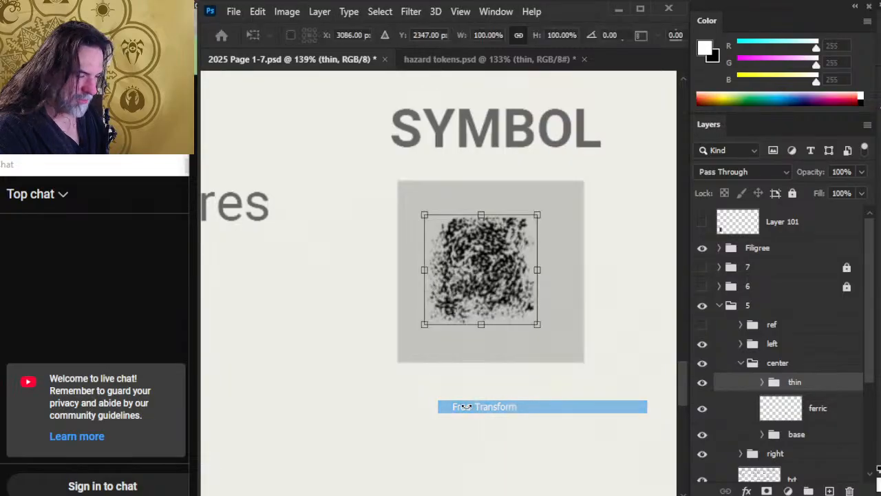
pyautogui.moveTo(423, 213); pyautogui.dragTo(405, 182)
pyautogui.moveTo(539, 320); pyautogui.dragTo(540, 302)
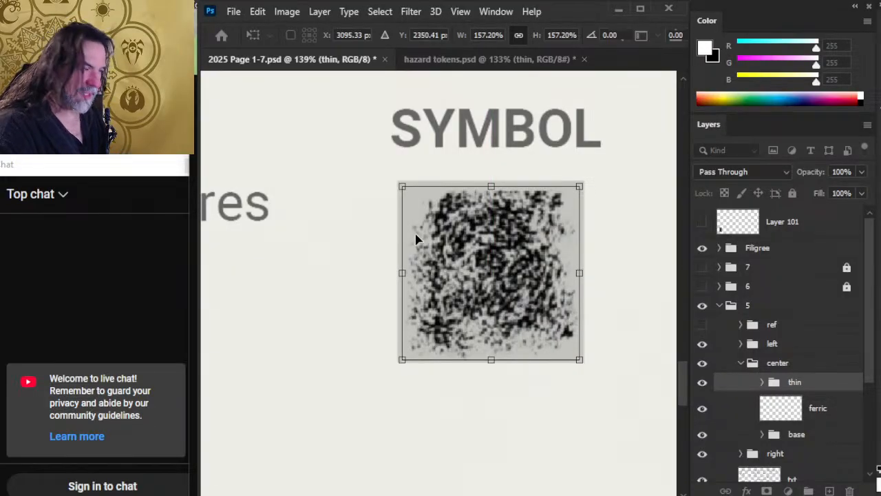
pyautogui.moveTo(490, 182); pyautogui.dragTo(490, 189)
pyautogui.press('Up')
pyautogui.press('Up')
pyautogui.press('Up')
pyautogui.press('Up')
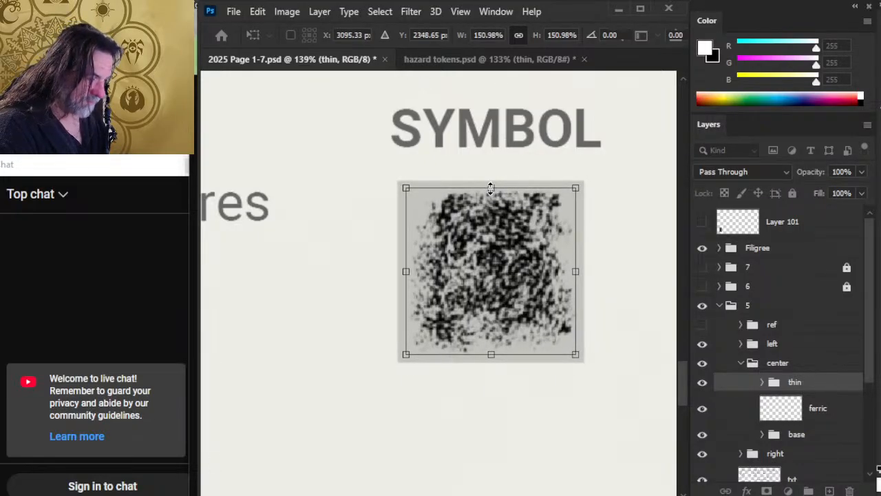
pyautogui.press('Return')
# Merge the "thin" group into a single layer and rename it "crystals"
pyautogui.press('l')
pyautogui.press('z')
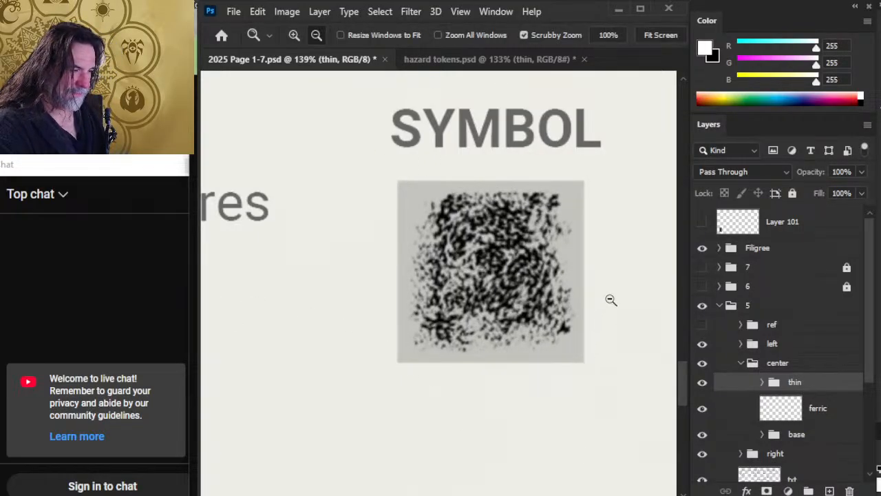
pyautogui.moveTo(609, 301); pyautogui.dragTo(524, 304)
pyautogui.moveTo(561, 325); pyautogui.dragTo(456, 471)
pyautogui.press('v')
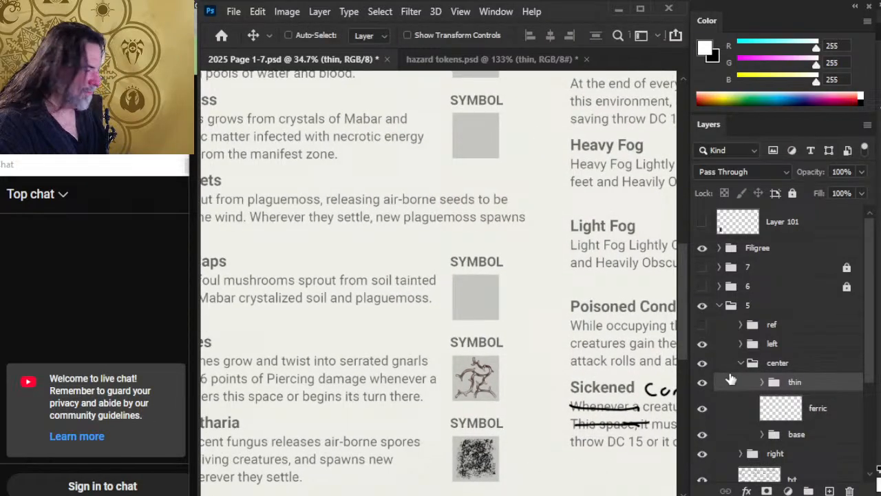
pyautogui.rightClick(788, 389)
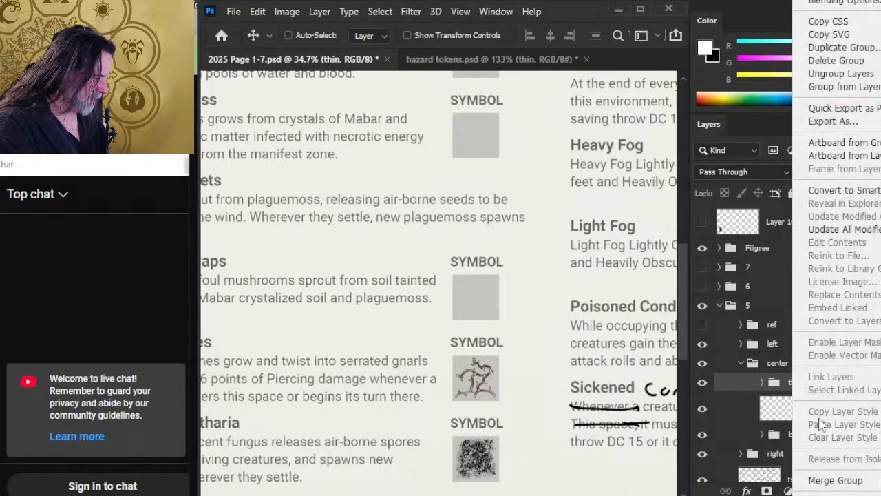
pyautogui.click(839, 480)
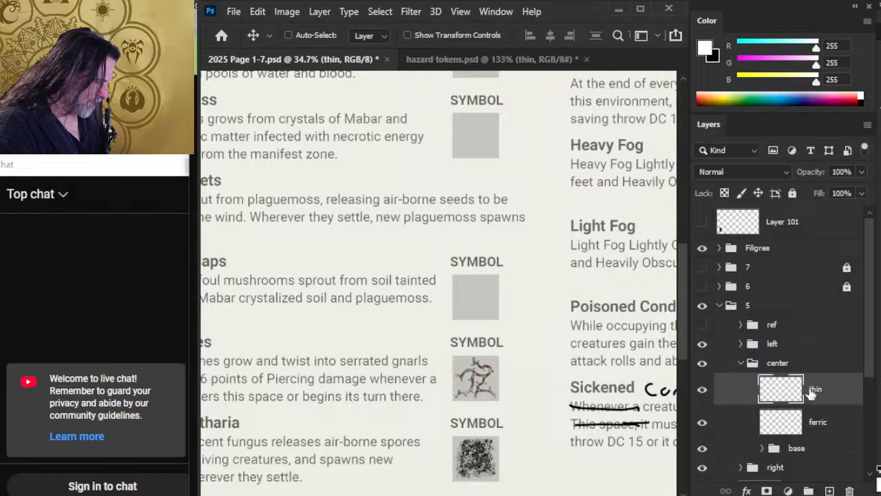
pyautogui.doubleClick(815, 389)
pyautogui.write('crystals')
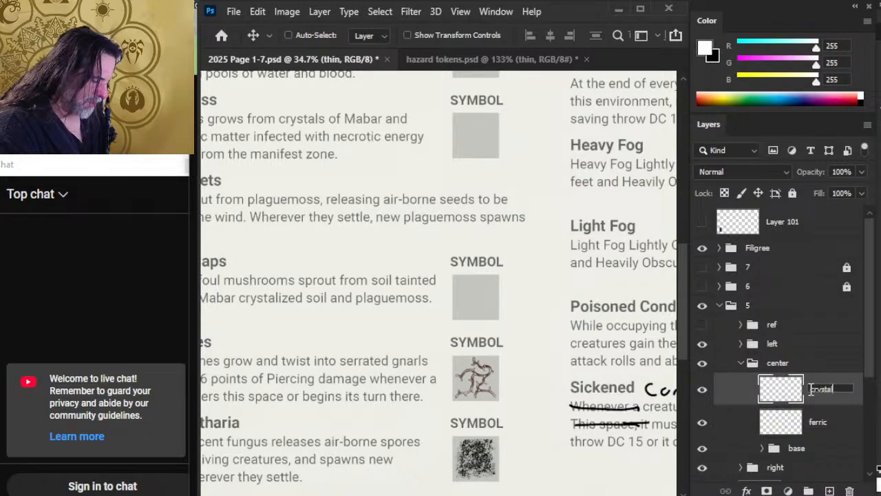
pyautogui.press('Return')
# Move the crystals artwork to the Crystals of Mabar symbol square and nudge it slightly up and left to centre it
pyautogui.moveTo(526, 456); pyautogui.dragTo(534, 378)
pyautogui.moveTo(497, 453); pyautogui.dragTo(516, 300)
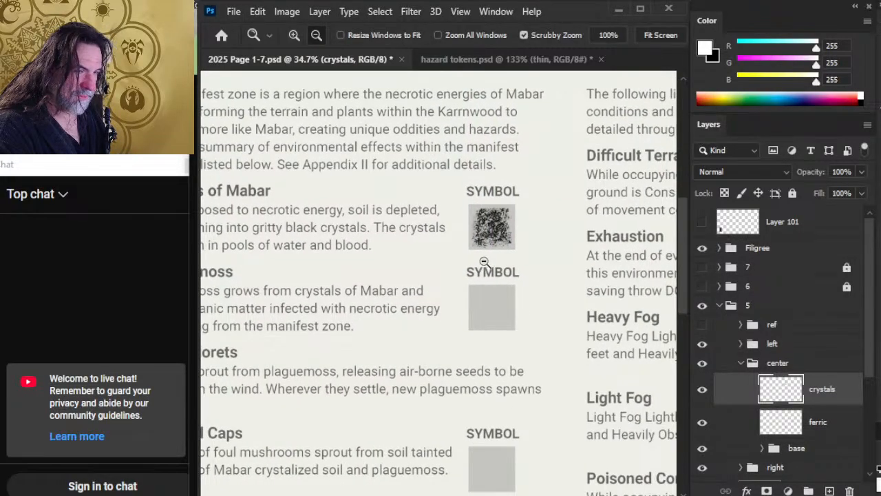
pyautogui.moveTo(484, 260); pyautogui.dragTo(529, 322)
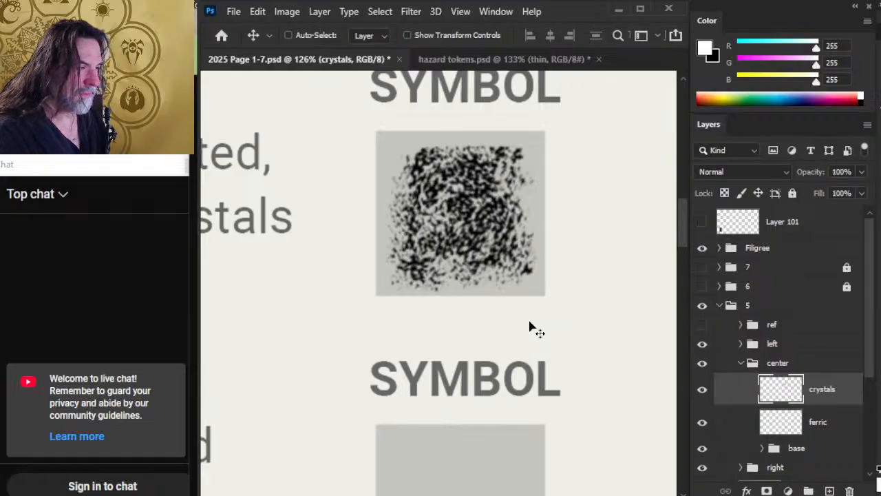
pyautogui.press('Up')
pyautogui.press('Up')
pyautogui.press('Left')
pyautogui.press('Left')
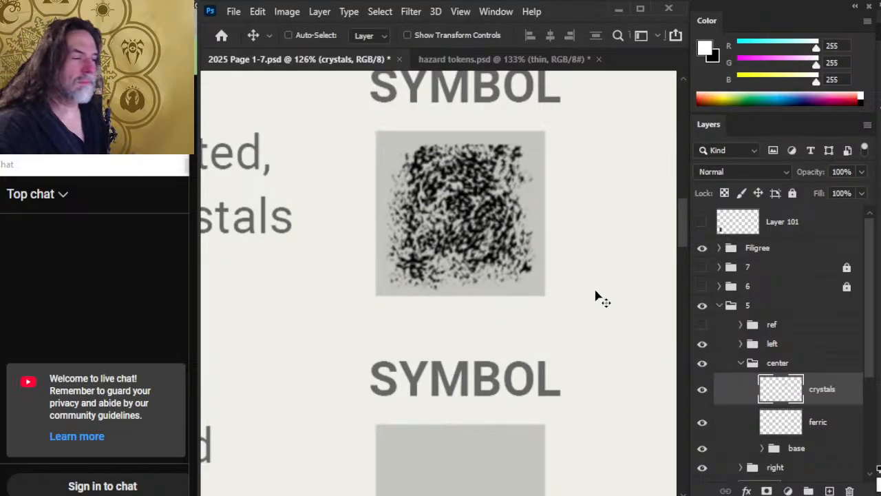
# Select the "ferric" layer and review the Manifest Zone column's descriptions and symbol squares
pyautogui.hotkey('ctrl', 'space')
pyautogui.moveTo(486, 296); pyautogui.dragTo(432, 235)
pyautogui.moveTo(511, 253); pyautogui.dragTo(549, 246)
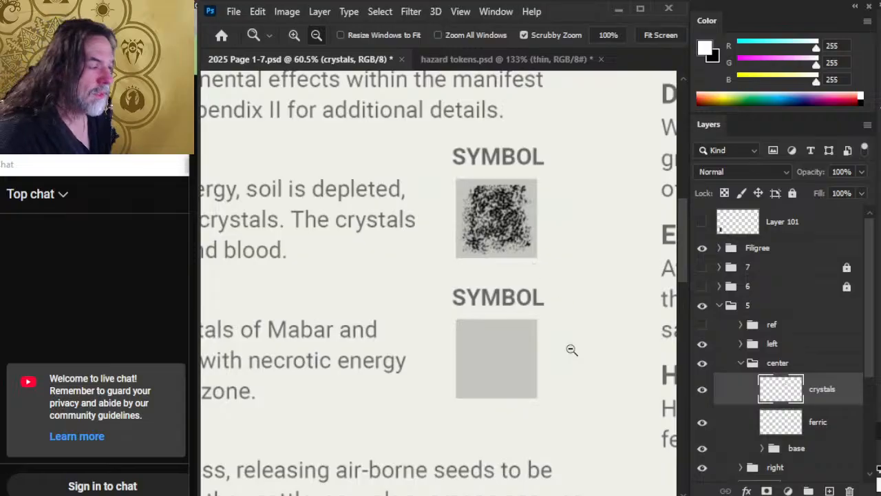
pyautogui.moveTo(562, 406); pyautogui.dragTo(563, 358)
pyautogui.moveTo(566, 401); pyautogui.dragTo(545, 417)
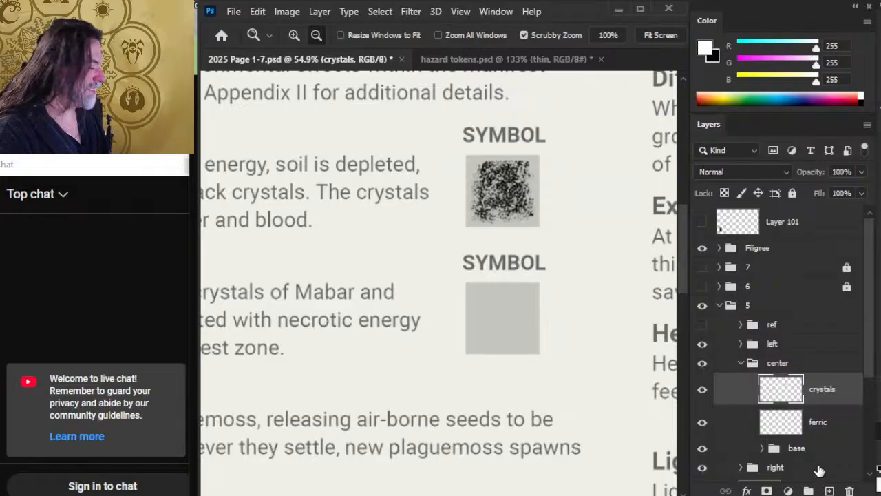
pyautogui.click(833, 430)
pyautogui.moveTo(522, 368); pyautogui.dragTo(472, 378)
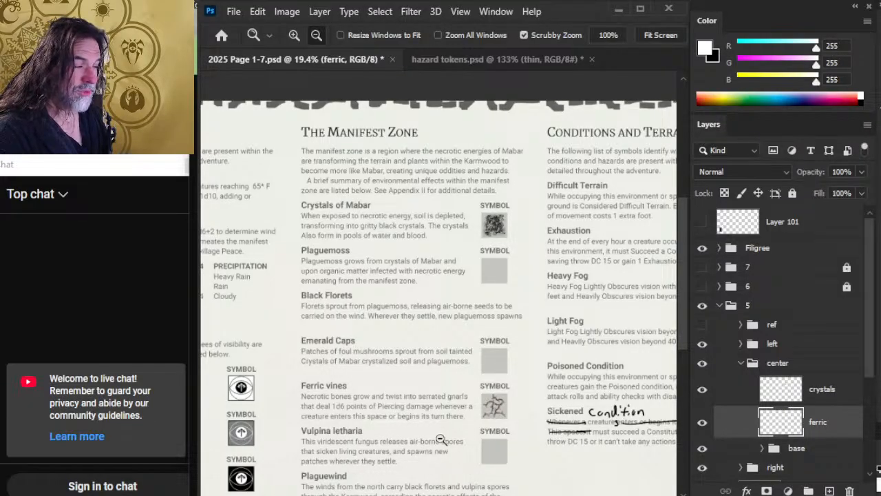
pyautogui.moveTo(494, 282); pyautogui.dragTo(509, 280)
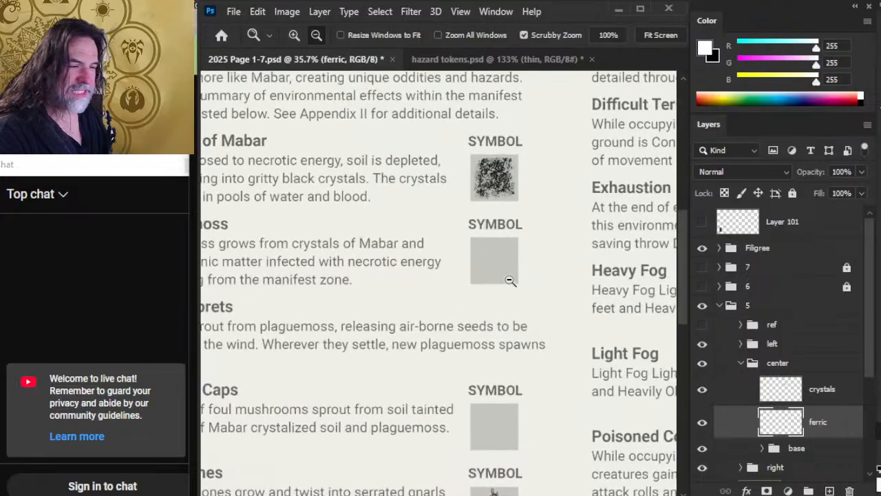
pyautogui.moveTo(391, 309); pyautogui.dragTo(497, 291)
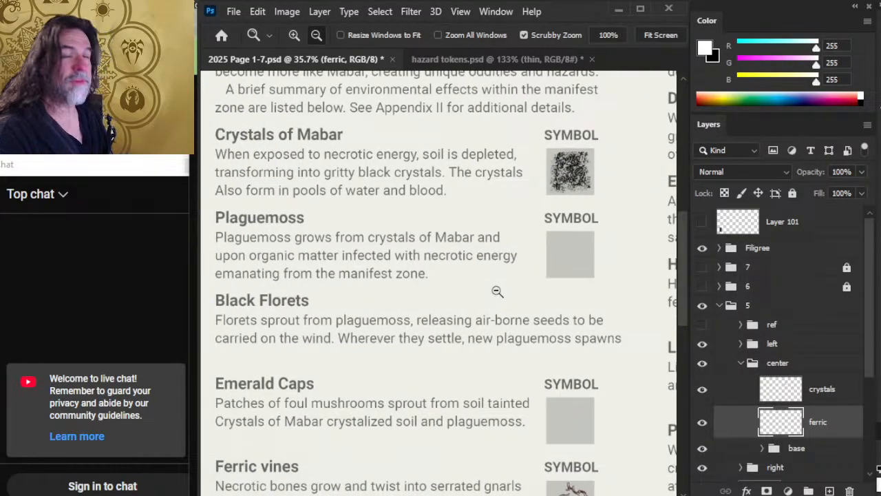
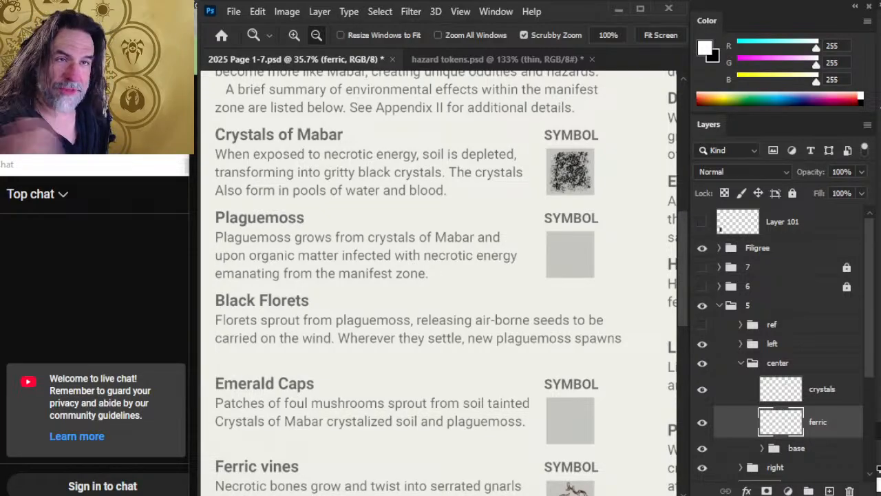
pyautogui.moveTo(535, 246)
pyautogui.mouseDown()
pyautogui.moveTo(536, 232)
pyautogui.moveTo(529, 239)
pyautogui.mouseUp()
pyautogui.moveTo(454, 234); pyautogui.dragTo(474, 231)
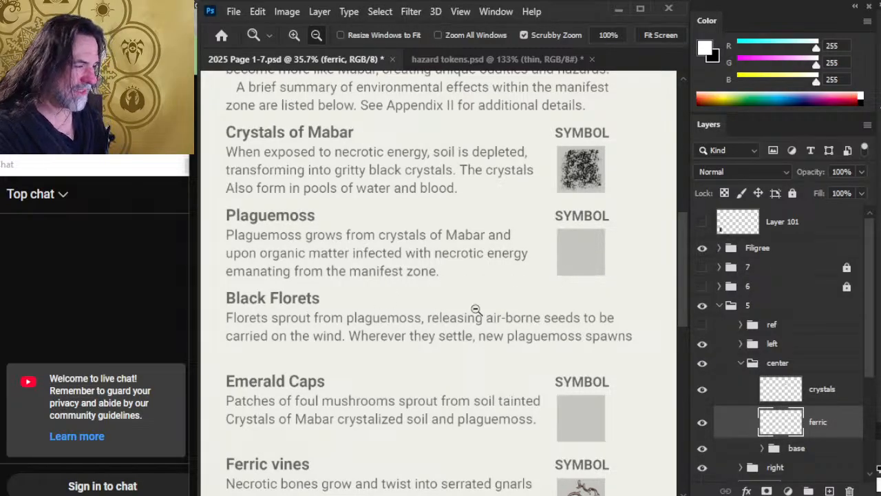
pyautogui.scroll(2, 397, 299)
pyautogui.scroll(-2, 475, 339)
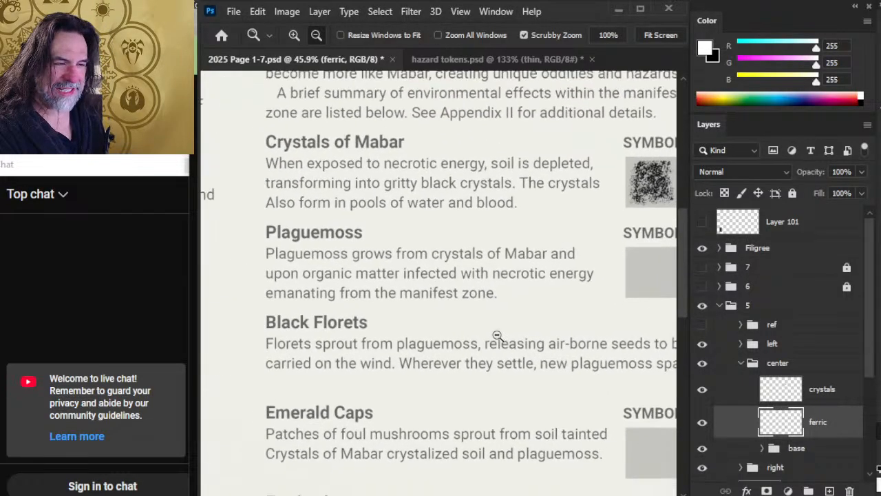
pyautogui.moveTo(596, 319); pyautogui.dragTo(543, 283)
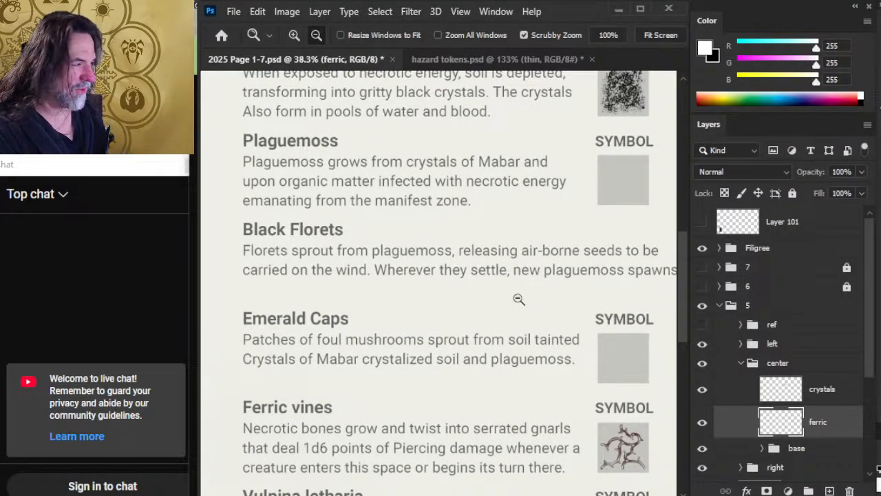
pyautogui.moveTo(519, 299); pyautogui.dragTo(521, 214)
pyautogui.moveTo(535, 165); pyautogui.dragTo(535, 201)
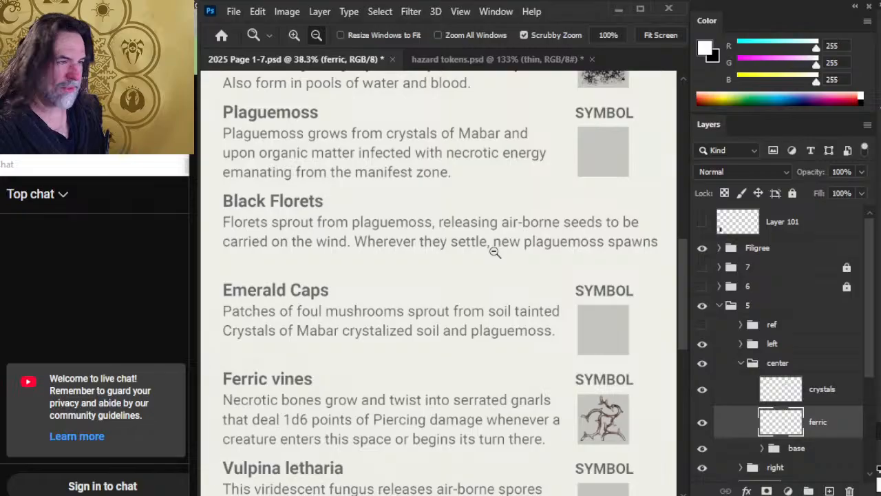
pyautogui.hotkey('alt', 'Tab')
pyautogui.hotkey('alt', 'Tab')
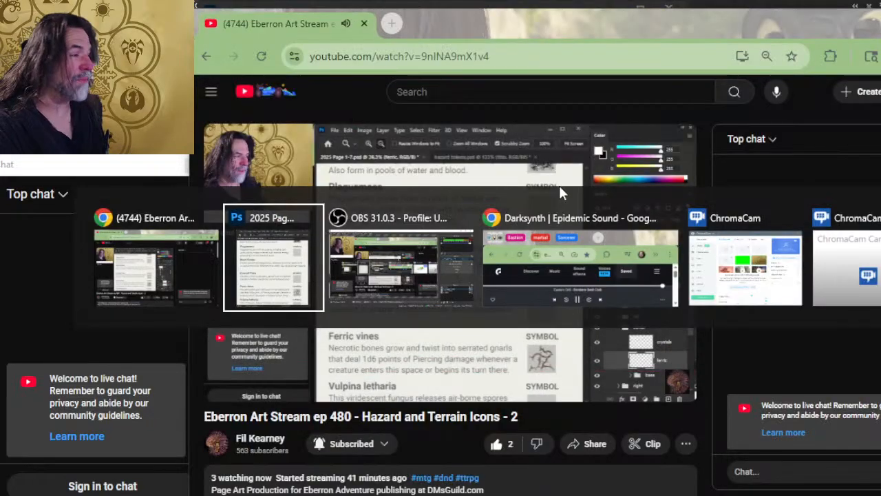
# In hazard tokens.psd, collapse the crystals group and hide the freic ivy group
pyautogui.click(482, 59)
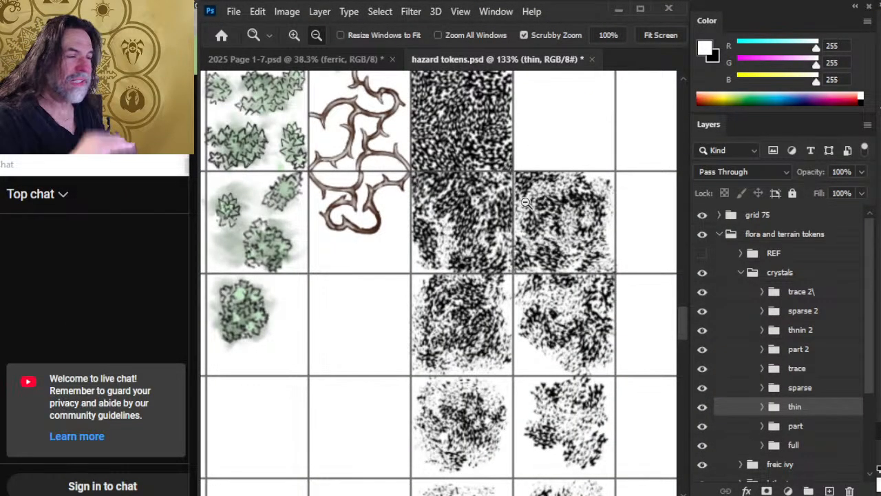
pyautogui.scroll(3, 487, 282)
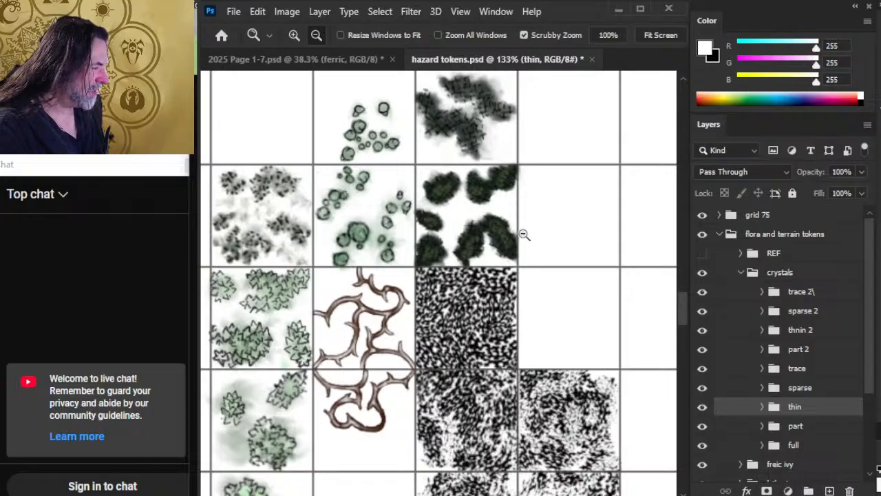
pyautogui.click(740, 272)
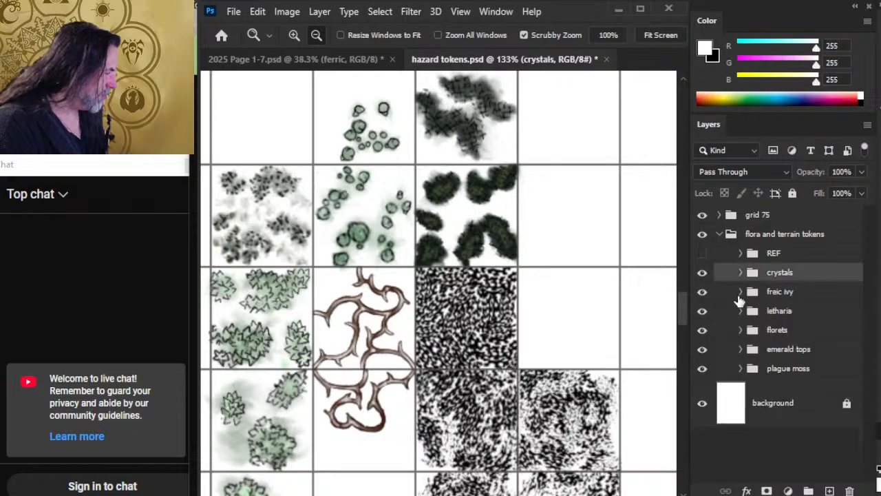
pyautogui.click(702, 293)
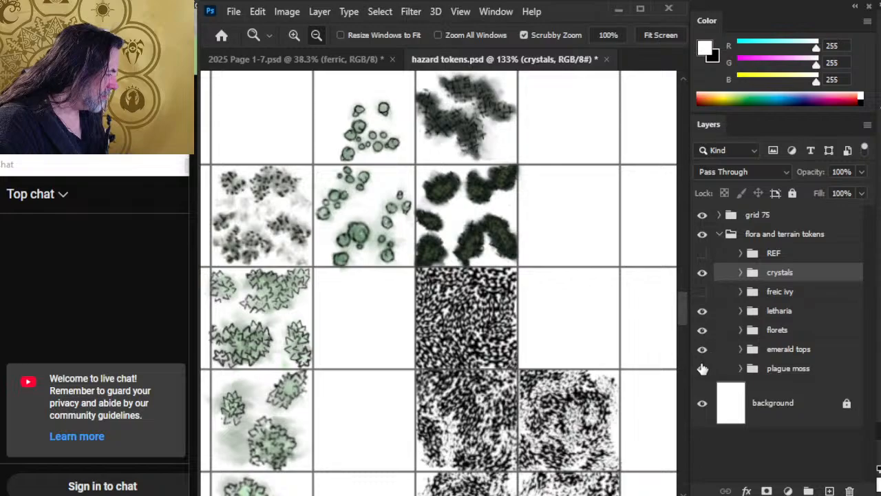
# Expand the plague moss group, keep its "full" subgroup collapsed, and toggle that subgroup's visibility to identify its artwork
pyautogui.click(748, 374)
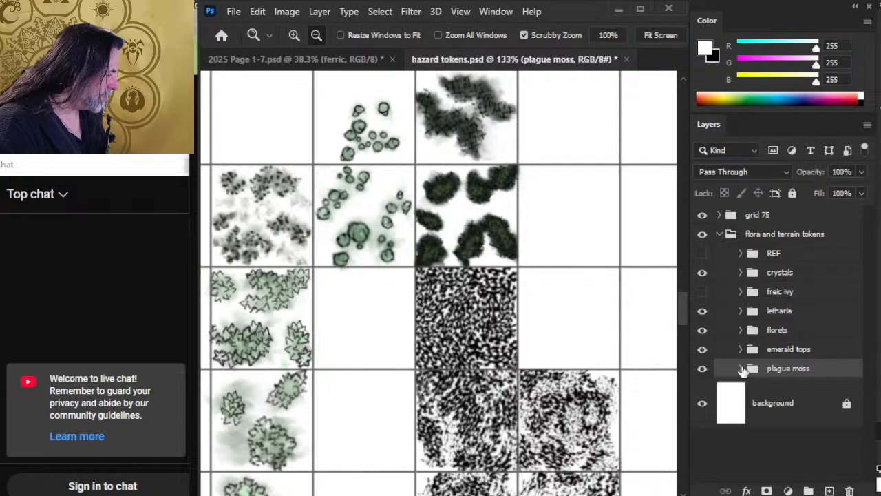
pyautogui.click(741, 368)
pyautogui.click(765, 411)
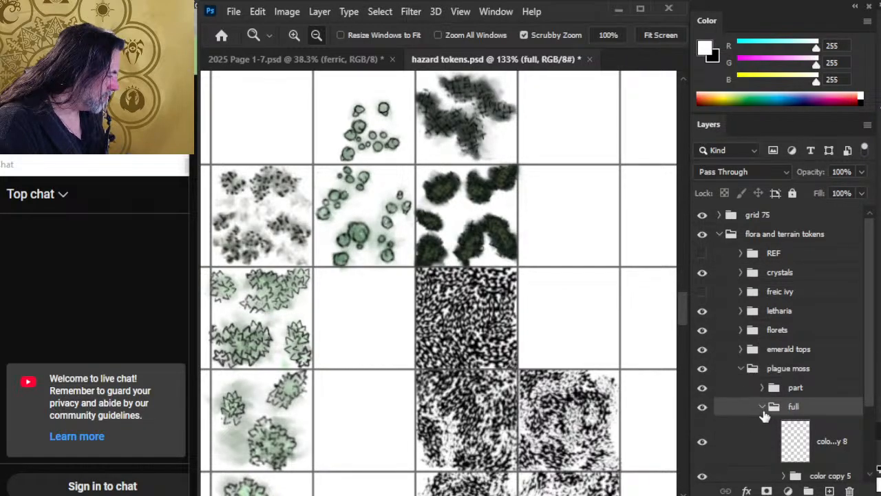
pyautogui.click(762, 407)
pyautogui.click(702, 407)
pyautogui.click(702, 406)
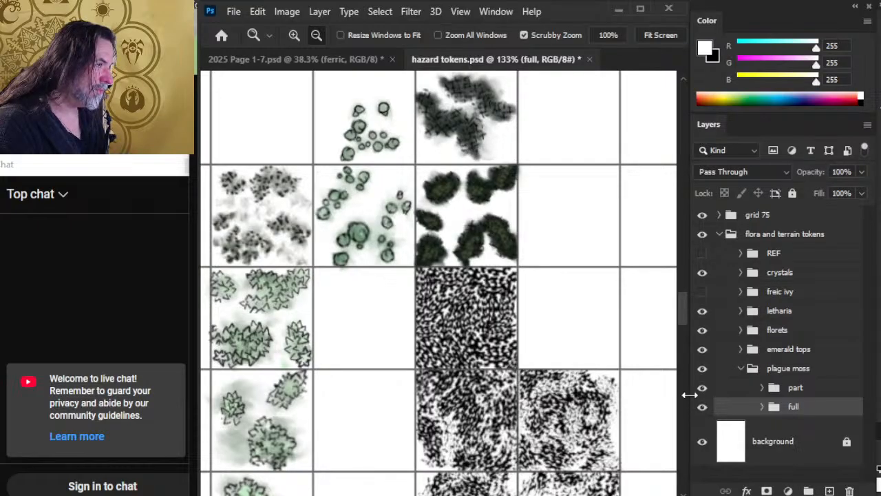
# Duplicate the plague moss "full" group into 2025 Page 1-7.psd, keeping the name "full"
pyautogui.rightClick(727, 406)
pyautogui.click(792, 47)
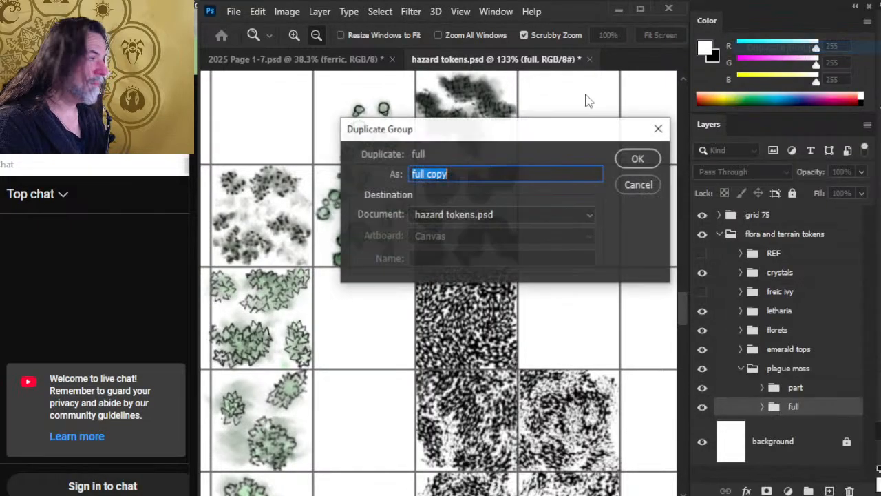
pyautogui.click(509, 215)
pyautogui.click(507, 230)
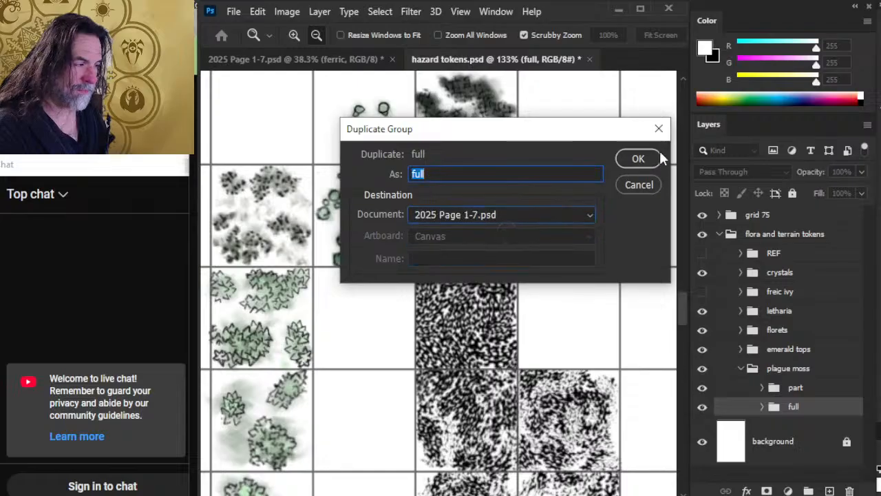
pyautogui.click(638, 159)
# In 2025 Page 1-7.psd, move the copied "full" moss artwork onto the Plaguemoss symbol square
pyautogui.click(344, 61)
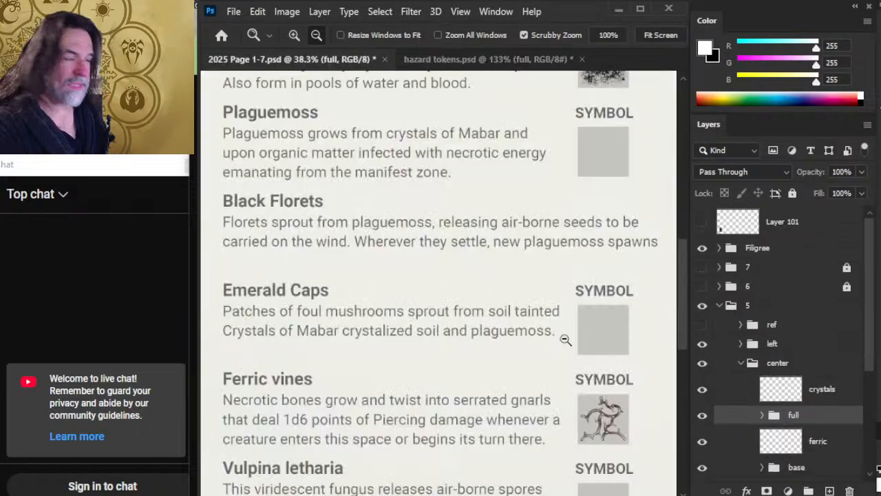
pyautogui.moveTo(501, 351); pyautogui.dragTo(489, 352)
pyautogui.moveTo(574, 419); pyautogui.dragTo(528, 395)
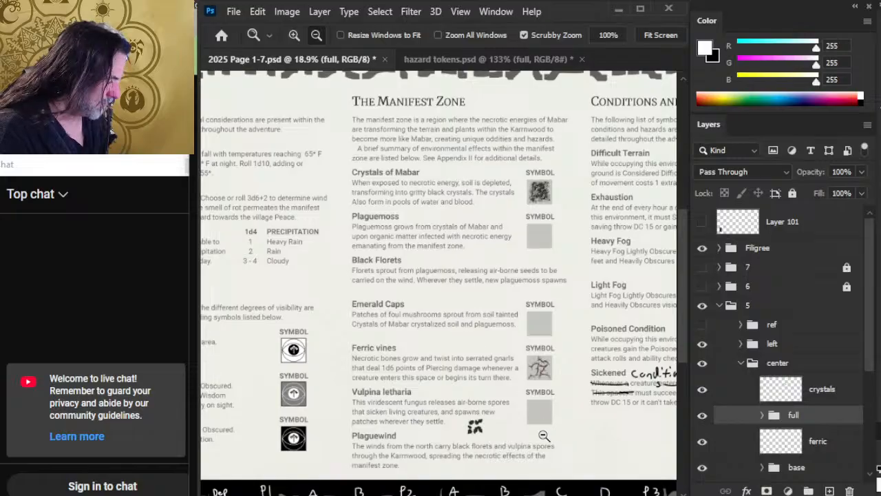
pyautogui.press('v')
pyautogui.moveTo(530, 449); pyautogui.dragTo(576, 280)
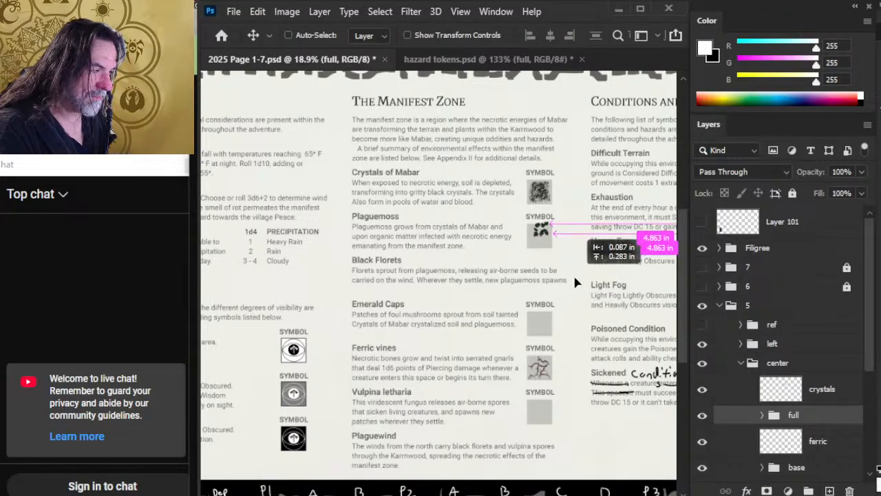
pyautogui.press('z')
pyautogui.moveTo(549, 230); pyautogui.dragTo(678, 253)
pyautogui.press('l')
pyautogui.rightClick(551, 268)
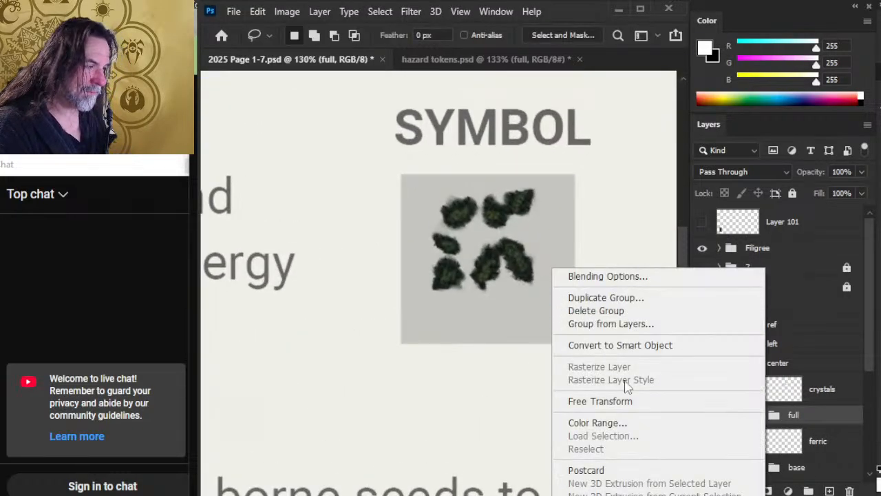
pyautogui.click(615, 401)
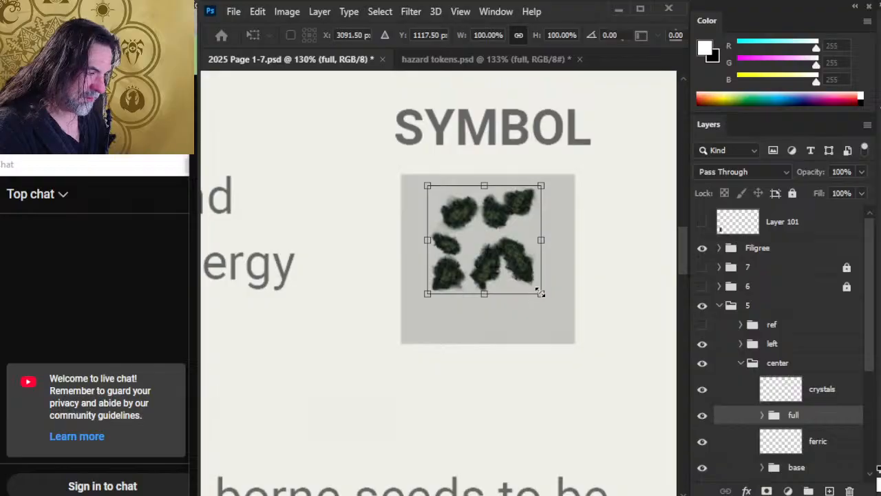
pyautogui.moveTo(541, 291)
pyautogui.mouseDown()
pyautogui.moveTo(590, 331)
pyautogui.moveTo(578, 339)
pyautogui.mouseUp()
pyautogui.press('Escape')
# Scale up the moss artwork proportionally with Free Transform so it nearly fills the Plaguemoss symbol square
pyautogui.rightClick(508, 266)
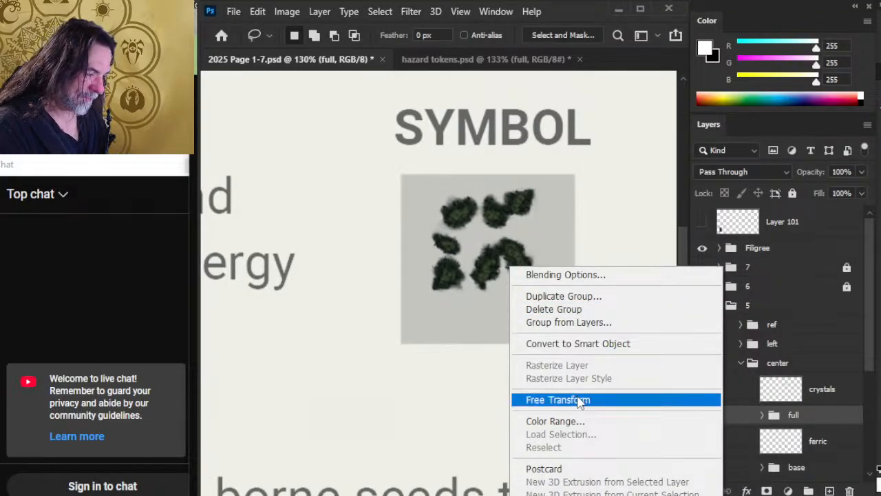
pyautogui.click(577, 399)
pyautogui.moveTo(484, 294); pyautogui.dragTo(491, 336)
pyautogui.press('Return')
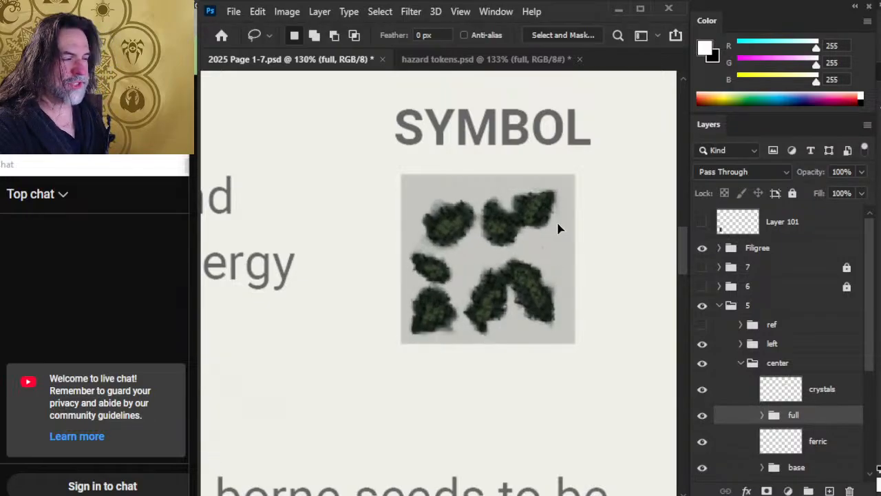
# Nudge the moss artwork slightly up and right to centre it in the Plaguemoss symbol square
pyautogui.press('v')
pyautogui.press('Up')
pyautogui.press('Up')
pyautogui.press('Right')
pyautogui.press('Right')
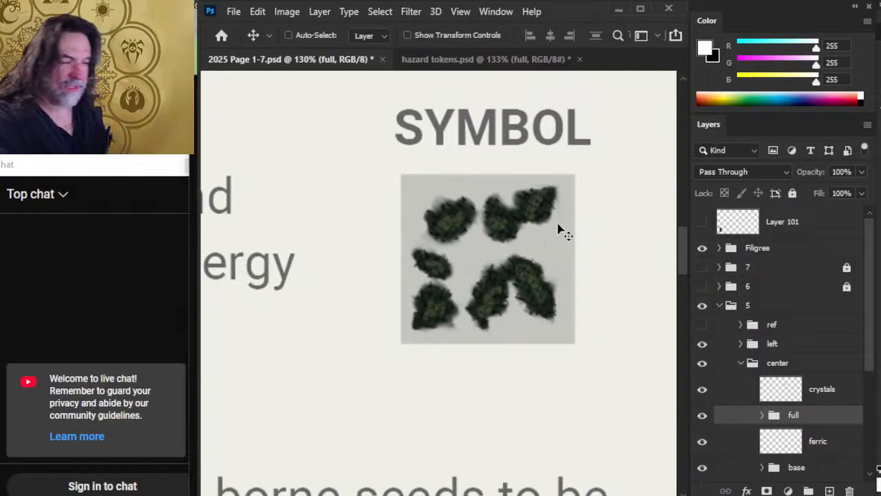
pyautogui.press('Down')
pyautogui.press('Down')
pyautogui.press('Right')
pyautogui.press('Right')
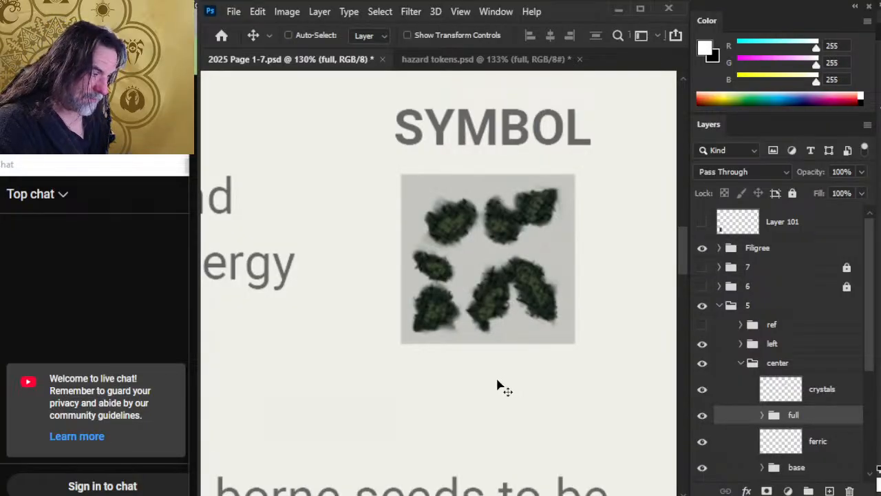
# Merge the "full" moss group into a single layer and rename it "moss"
pyautogui.press('z')
pyautogui.moveTo(544, 375); pyautogui.dragTo(466, 349)
pyautogui.press('v')
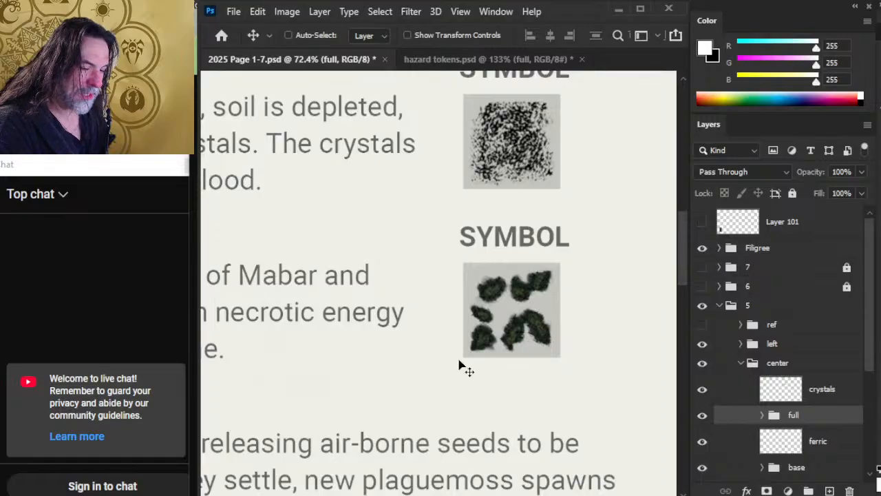
pyautogui.press('z')
pyautogui.moveTo(528, 354); pyautogui.dragTo(457, 365)
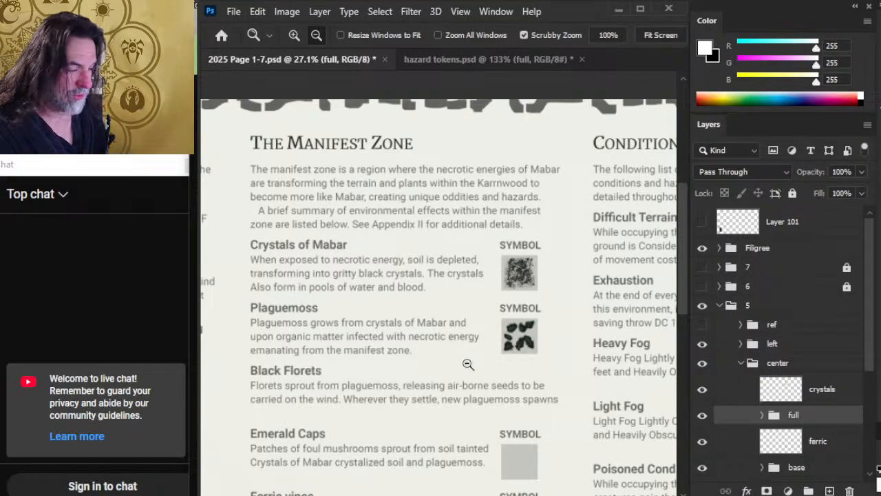
pyautogui.moveTo(558, 346); pyautogui.dragTo(511, 297)
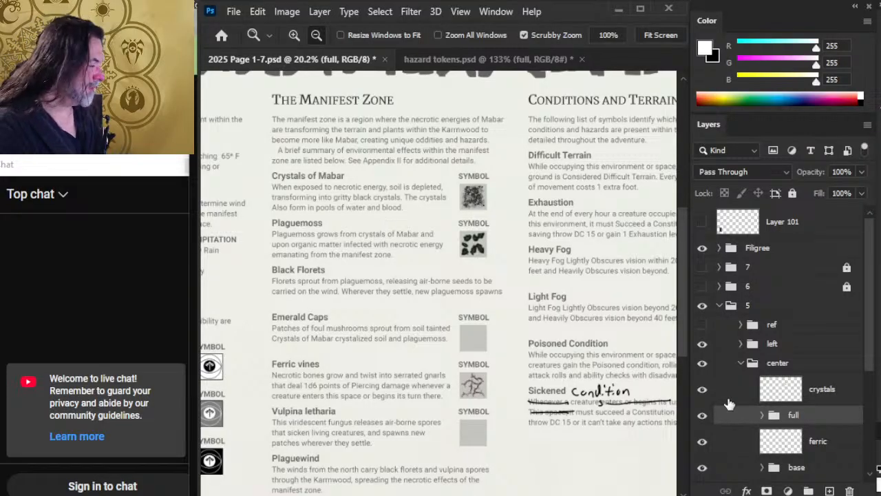
pyautogui.rightClick(810, 418)
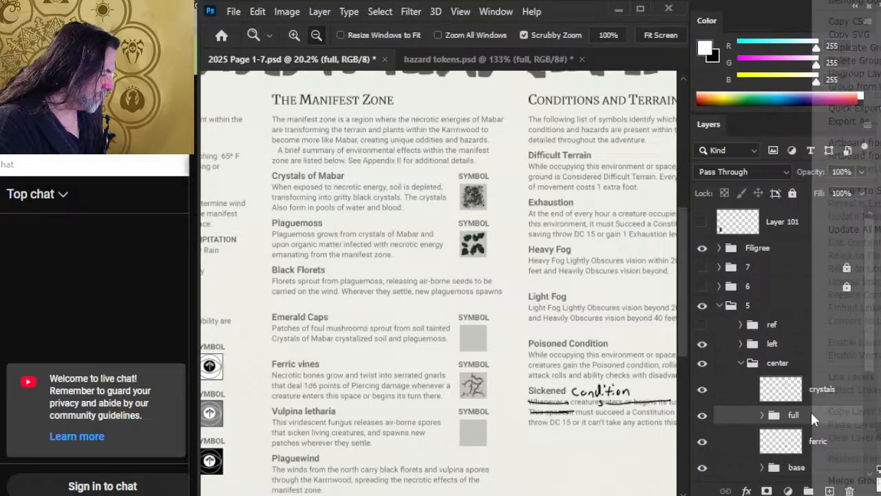
pyautogui.click(845, 479)
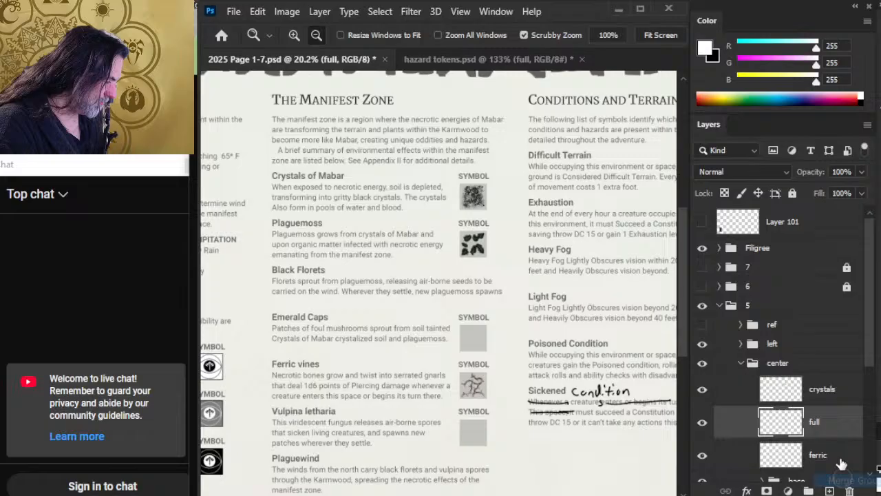
pyautogui.doubleClick(813, 422)
pyautogui.write('oss')
pyautogui.press('Return')
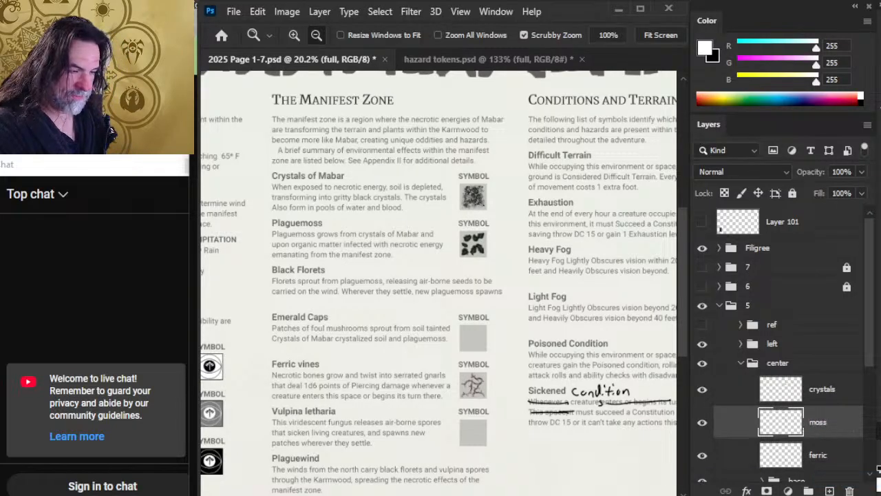
# In hazard tokens.psd, collapse the plague moss group and expand emerald tops with its "part" and "full" subgroups collapsed
pyautogui.click(494, 61)
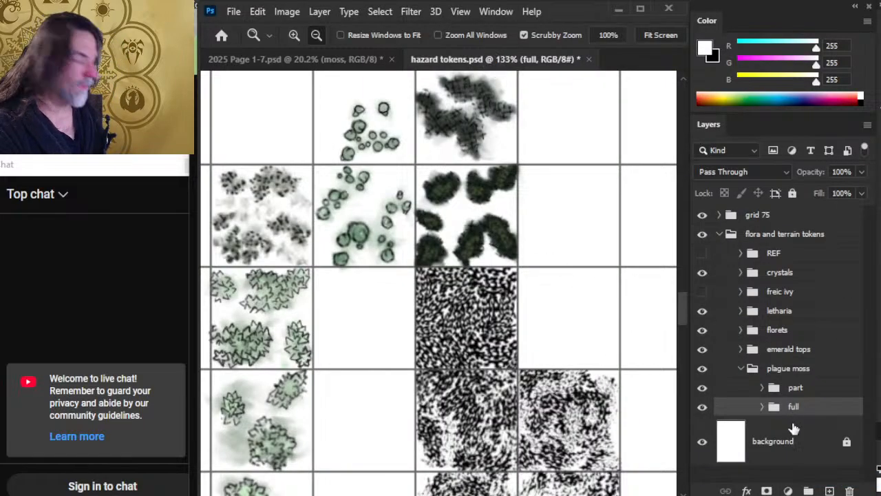
pyautogui.click(741, 369)
pyautogui.click(741, 350)
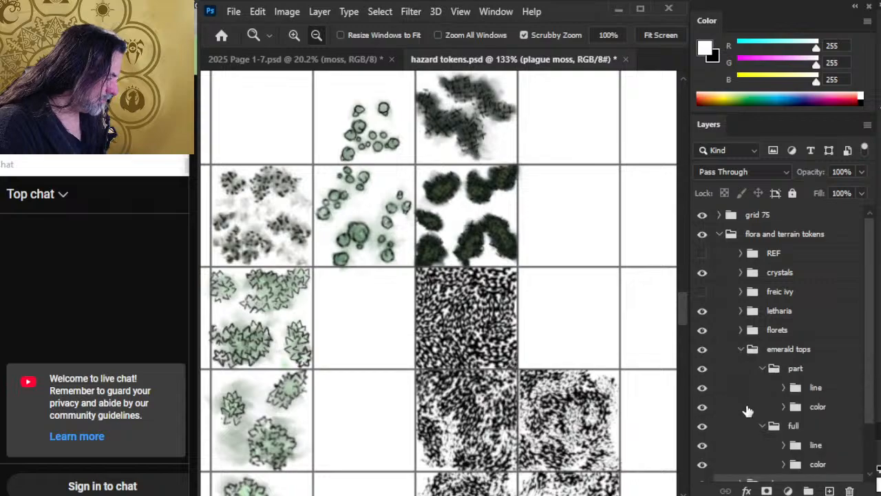
pyautogui.click(762, 368)
pyautogui.click(761, 387)
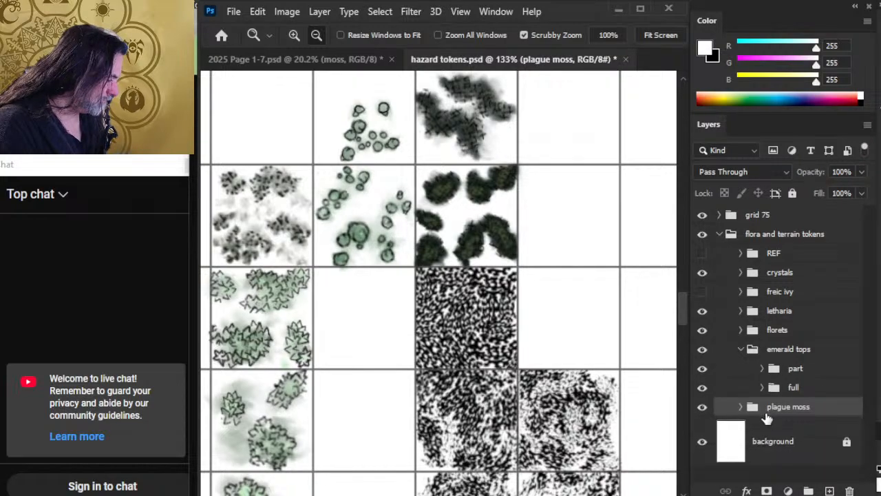
pyautogui.moveTo(395, 347); pyautogui.dragTo(452, 402)
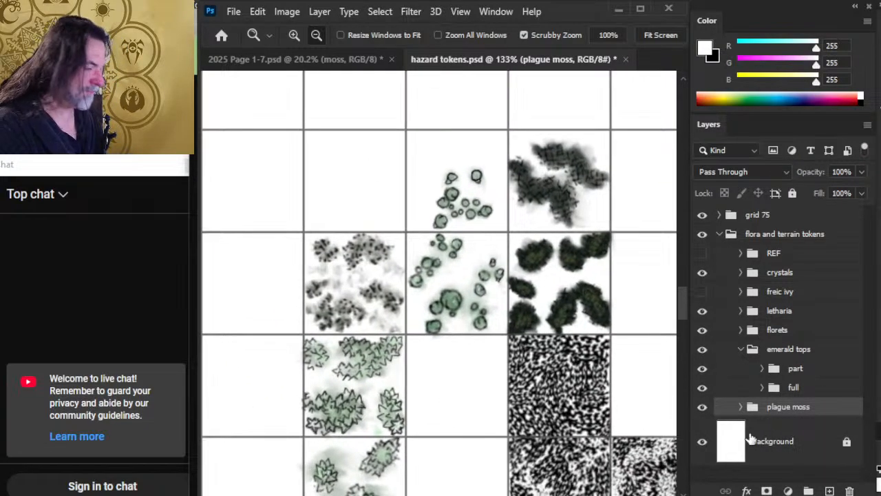
pyautogui.rightClick(804, 392)
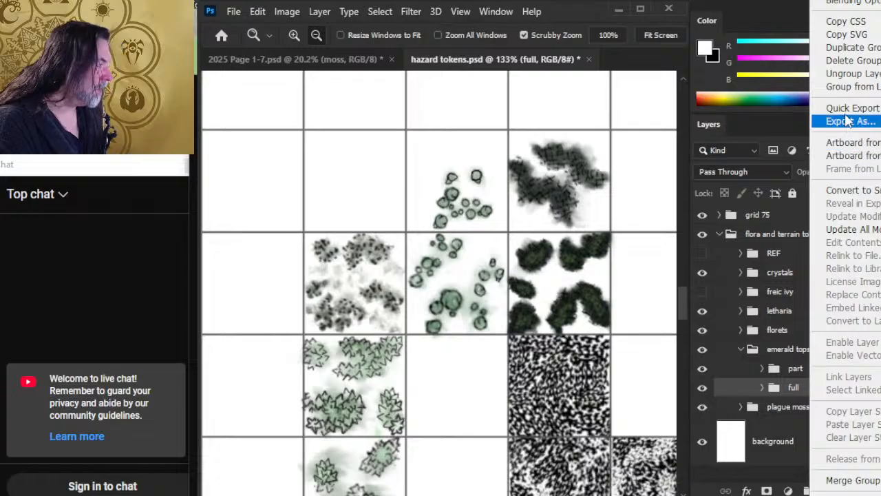
pyautogui.click(832, 49)
pyautogui.press('Return')
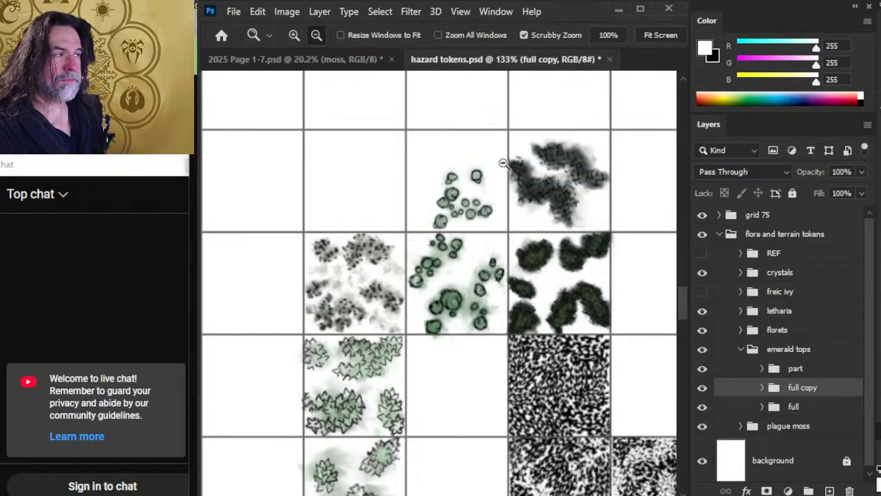
pyautogui.hotkey('ctrl', 'z')
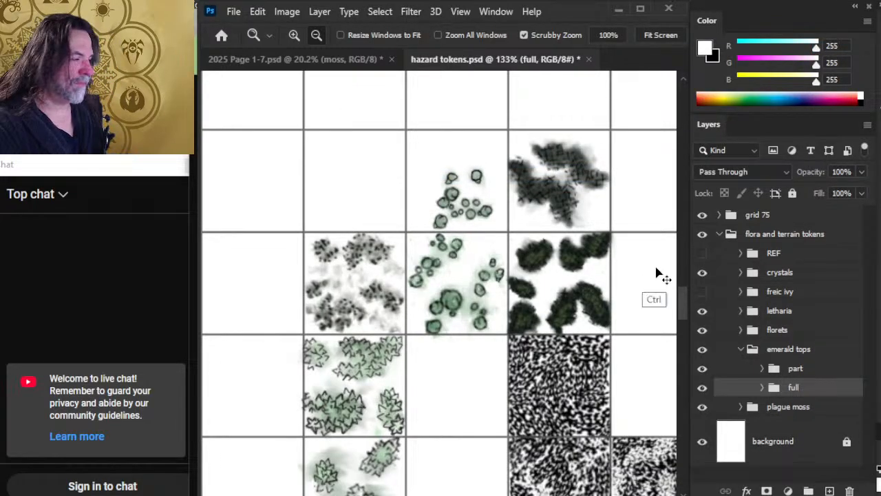
# Duplicate the emerald tops "full" group from hazard tokens.psd into 2025 Page 1-7.psd
pyautogui.rightClick(775, 393)
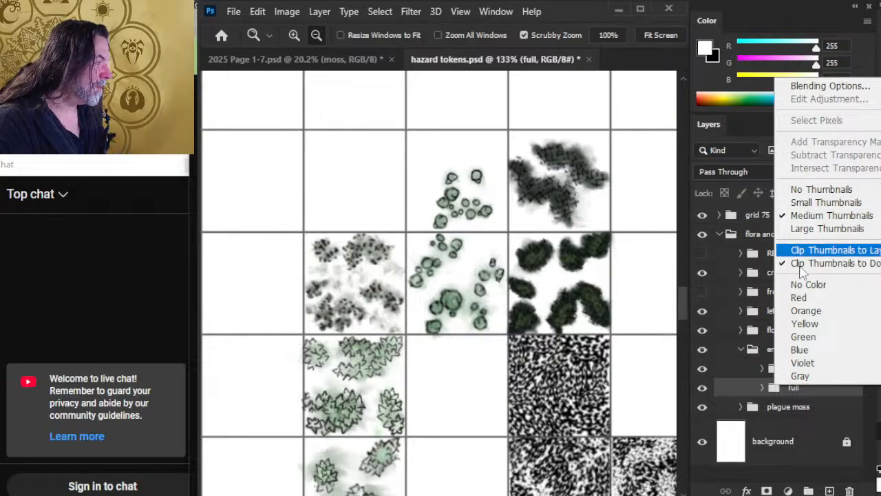
pyautogui.rightClick(806, 389)
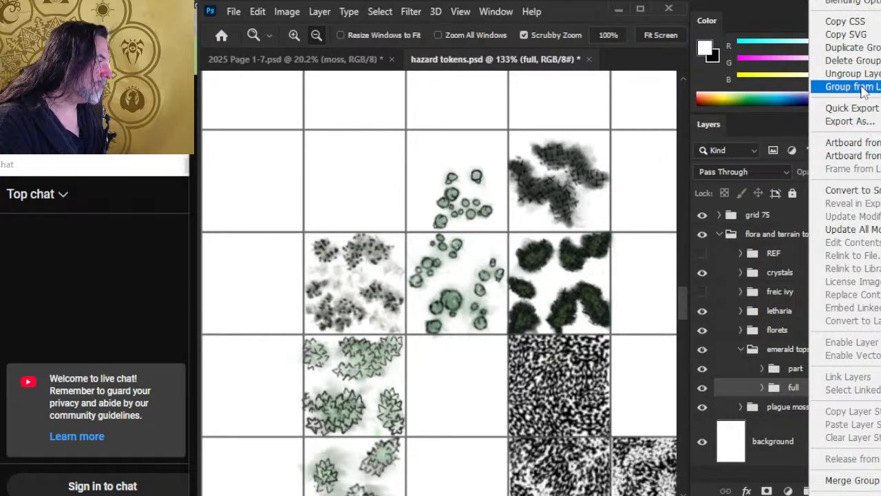
pyautogui.click(852, 47)
pyautogui.click(482, 214)
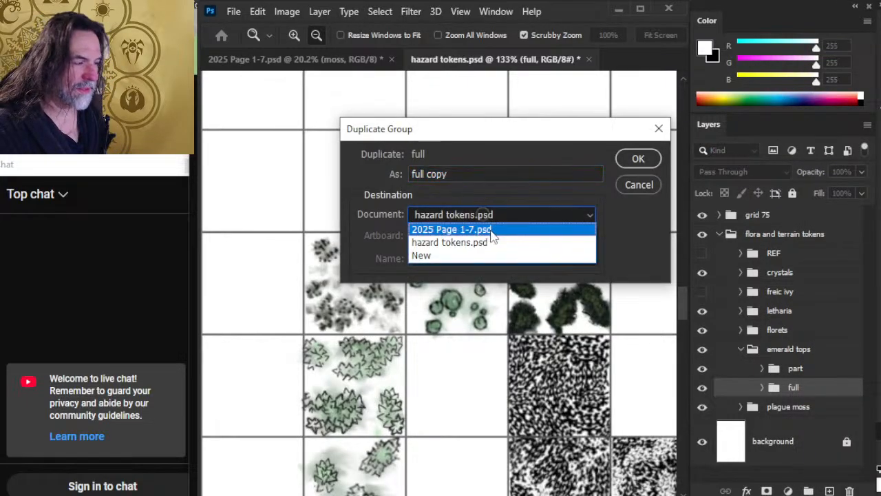
pyautogui.click(491, 230)
pyautogui.click(629, 159)
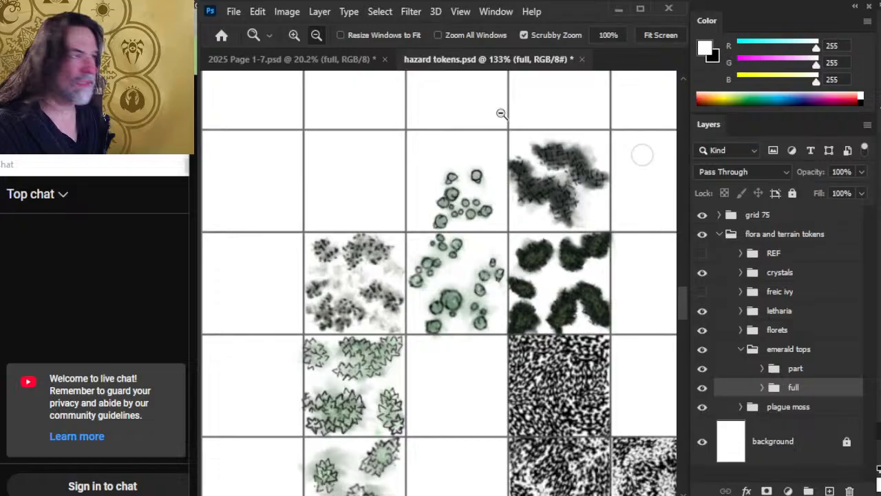
# In 2025 Page 1-7.psd, place the "full" group below the moss layer and move its mushroom artwork onto the Emerald Caps symbol square
pyautogui.click(345, 62)
pyautogui.press('v')
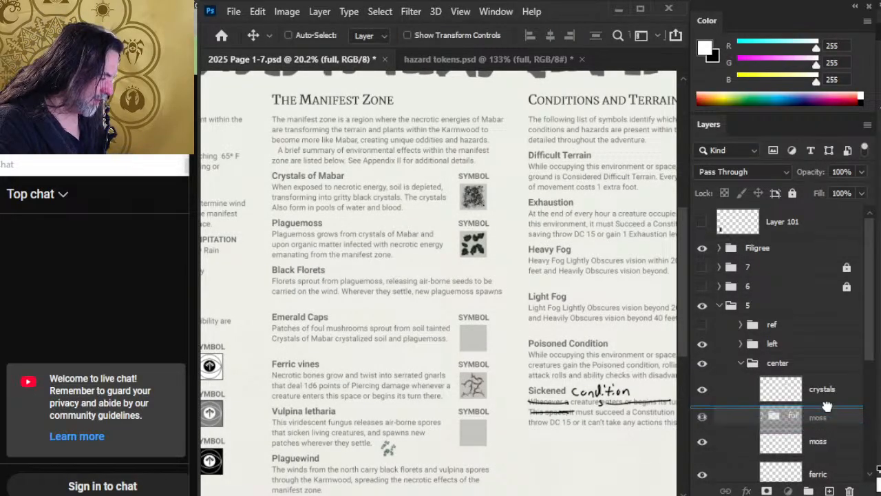
pyautogui.moveTo(819, 441); pyautogui.dragTo(822, 459)
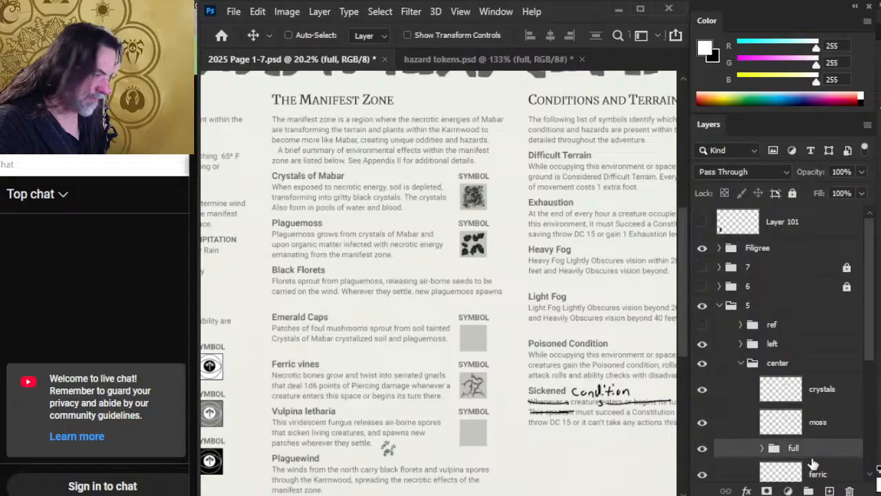
pyautogui.moveTo(464, 461)
pyautogui.mouseDown()
pyautogui.moveTo(460, 369)
pyautogui.moveTo(546, 347)
pyautogui.mouseUp()
# Scale the mushroom artwork proportionally to about 131% with Free Transform and reposition it within the Emerald Caps symbol square
pyautogui.press('z')
pyautogui.moveTo(478, 364)
pyautogui.mouseDown()
pyautogui.moveTo(537, 360)
pyautogui.moveTo(555, 335)
pyautogui.mouseUp()
pyautogui.moveTo(534, 255)
pyautogui.mouseDown()
pyautogui.moveTo(529, 333)
pyautogui.moveTo(532, 325)
pyautogui.mouseUp()
pyautogui.press('l')
pyautogui.rightClick(526, 320)
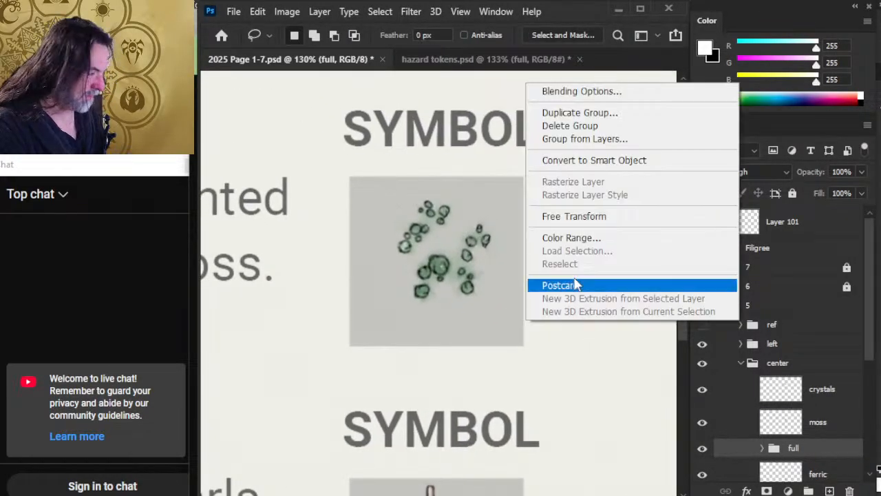
pyautogui.click(575, 218)
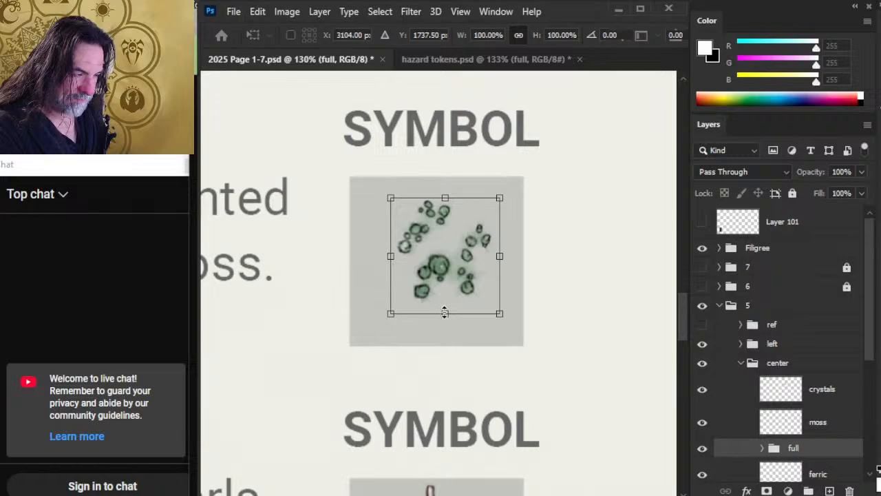
pyautogui.moveTo(445, 312); pyautogui.dragTo(439, 290)
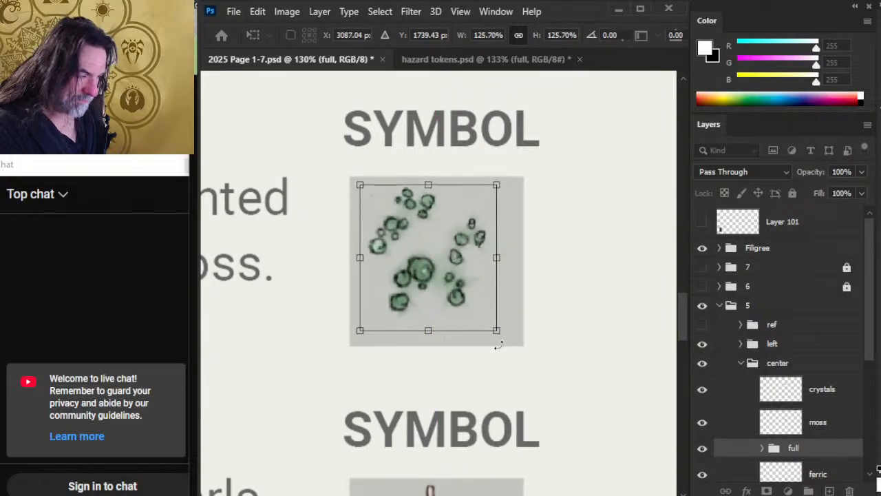
pyautogui.moveTo(496, 330); pyautogui.dragTo(507, 340)
pyautogui.moveTo(484, 311); pyautogui.dragTo(477, 290)
pyautogui.moveTo(441, 172); pyautogui.dragTo(439, 177)
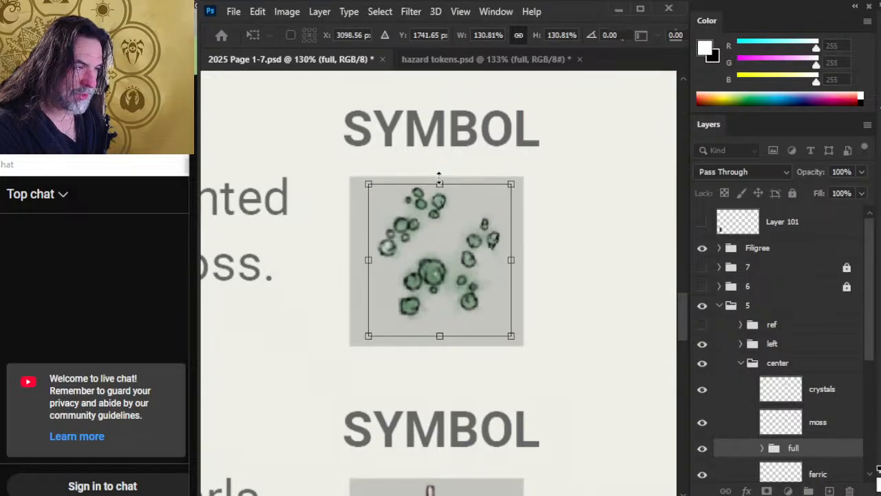
pyautogui.press('Return')
# Nudge the mushroom artwork slightly down within the Emerald Caps symbol square
pyautogui.press('v')
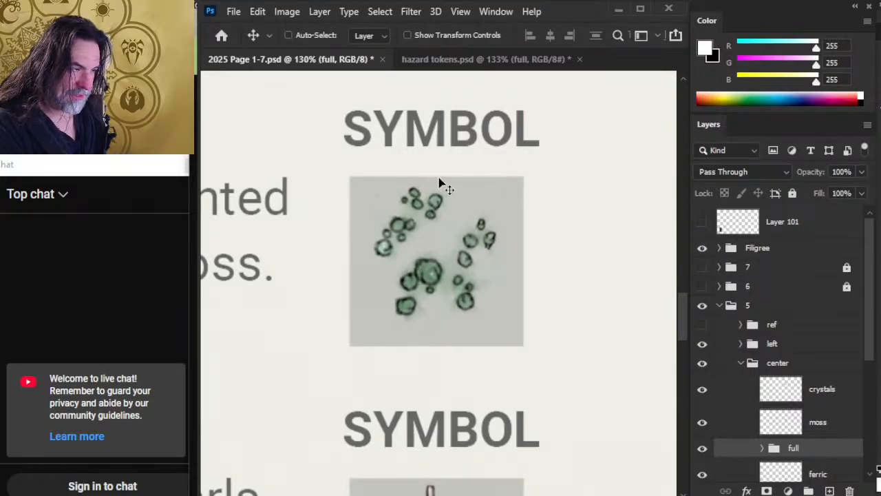
pyautogui.press('Down')
pyautogui.press('Down')
pyautogui.press('Down')
pyautogui.press('Down')
pyautogui.press('Down')
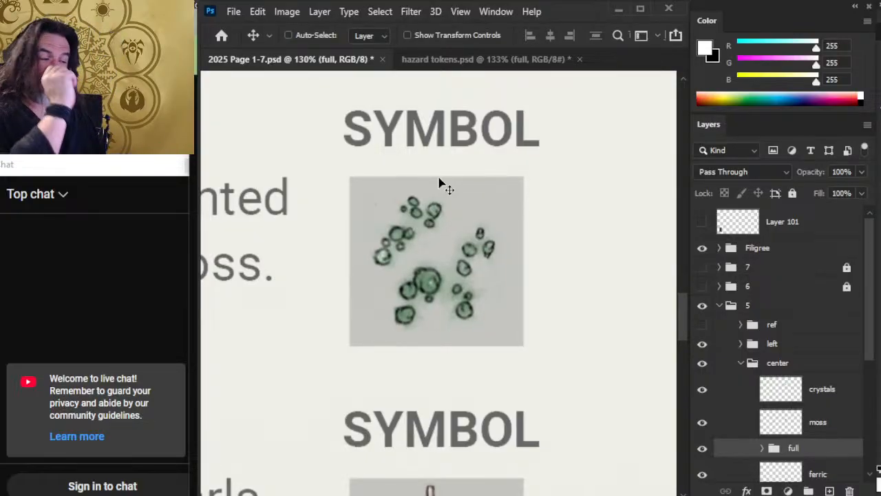
# Enlarge the mushroom artwork proportionally by about another 6% with Free Transform to fill more of the Emerald Caps square
pyautogui.press('l')
pyautogui.rightClick(448, 214)
pyautogui.click(544, 347)
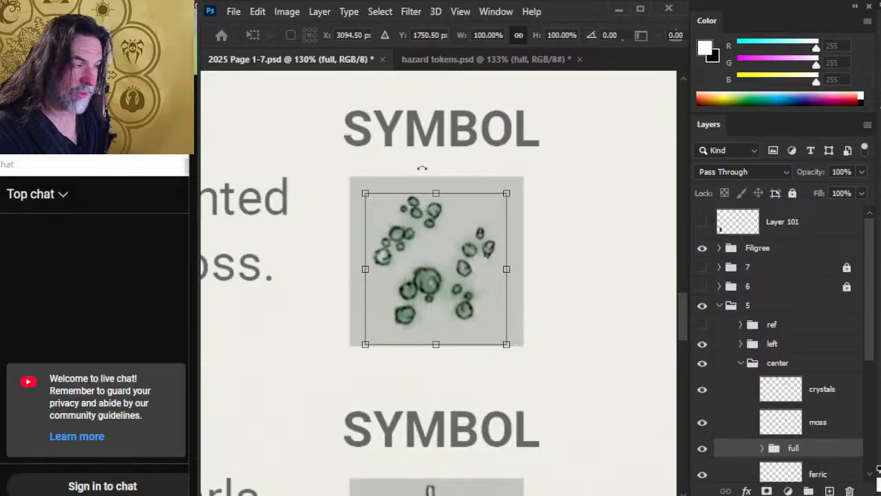
pyautogui.moveTo(441, 191); pyautogui.dragTo(437, 181)
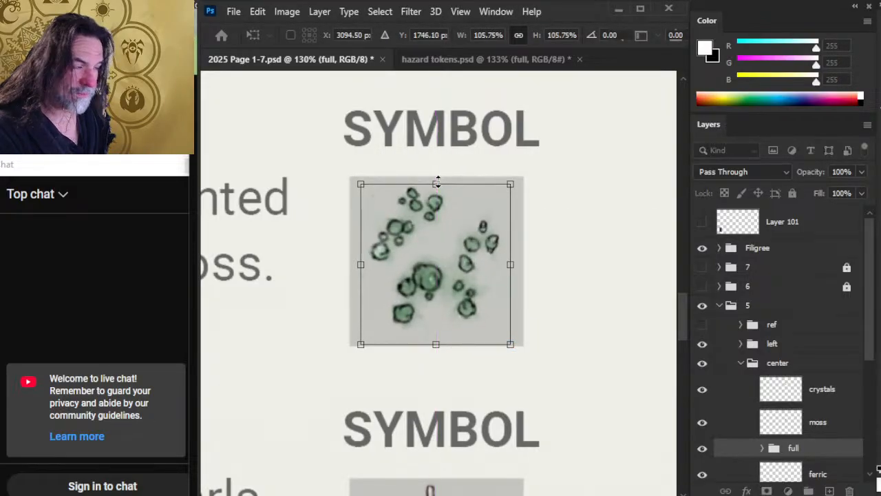
pyautogui.press('Return')
pyautogui.press('v')
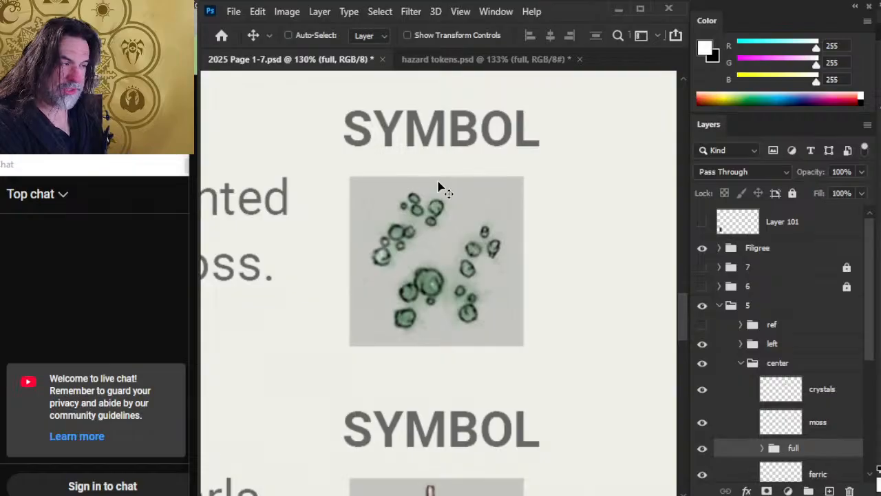
pyautogui.moveTo(547, 334); pyautogui.dragTo(501, 355)
pyautogui.moveTo(545, 394); pyautogui.dragTo(527, 333)
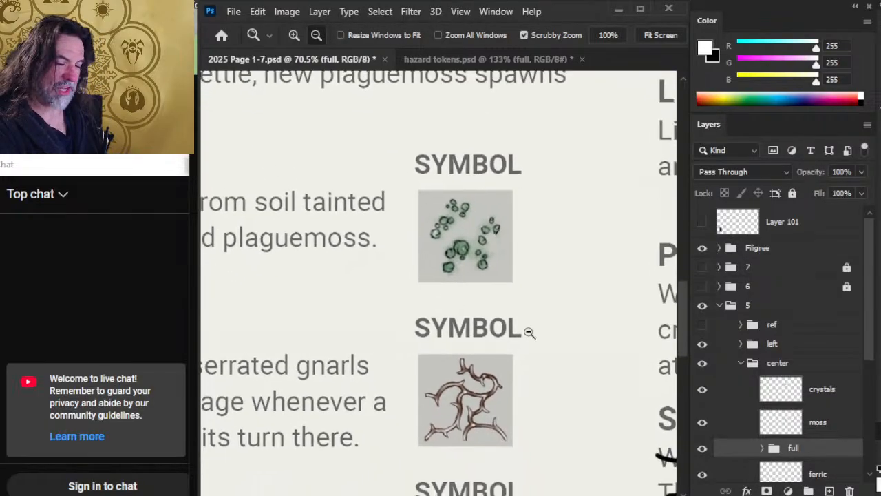
pyautogui.moveTo(471, 299); pyautogui.dragTo(534, 320)
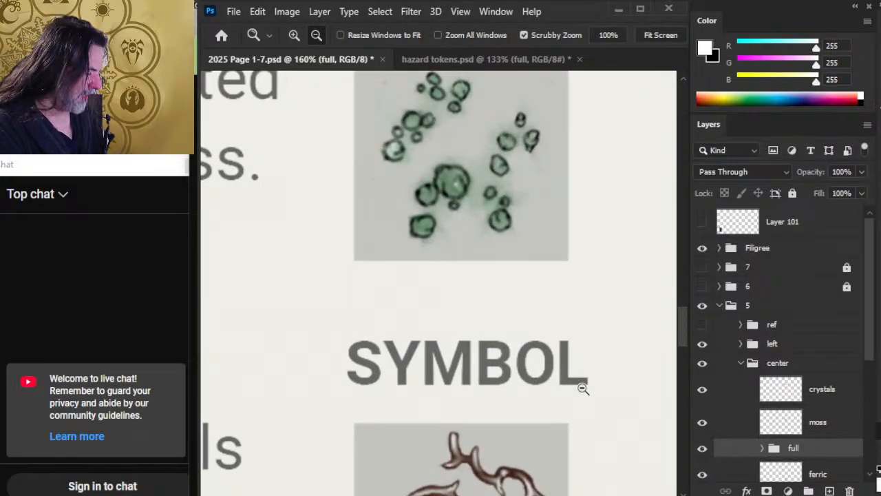
pyautogui.rightClick(804, 448)
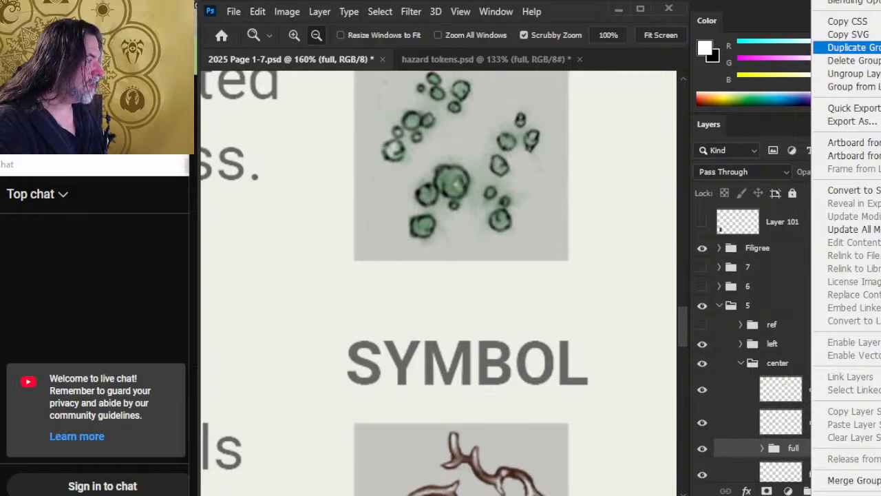
pyautogui.click(853, 48)
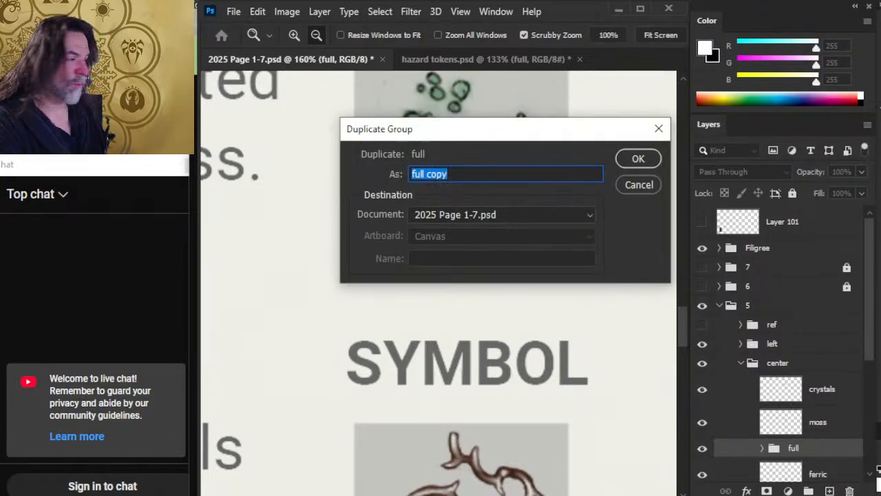
pyautogui.press('Return')
pyautogui.hotkey('ctrl', 'z')
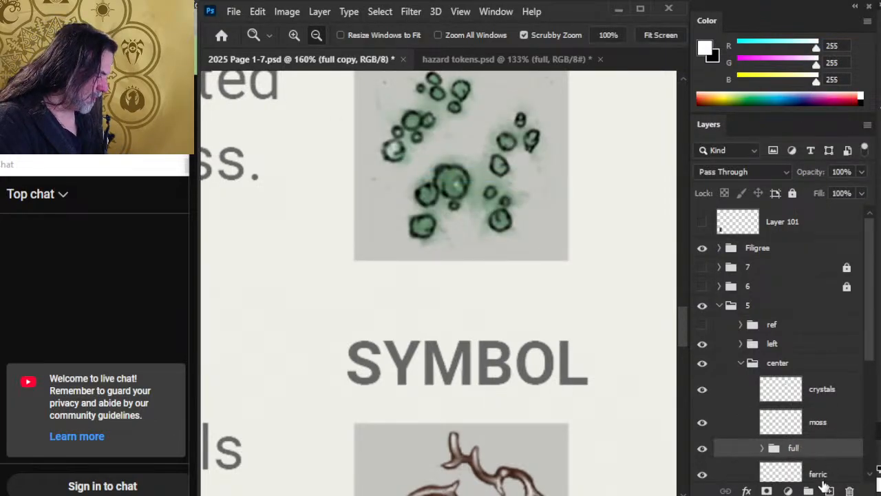
# Merge the "full" mushroom group into a single layer and rename it "emerald caps"
pyautogui.rightClick(801, 449)
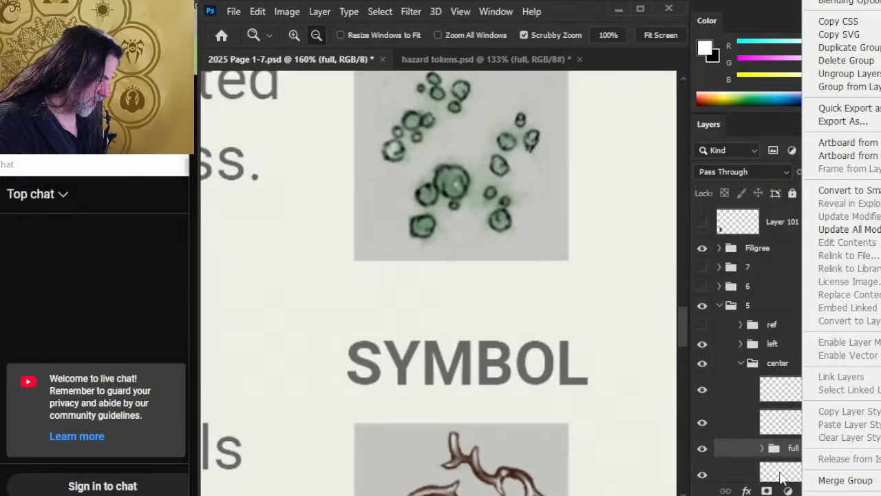
pyautogui.click(856, 484)
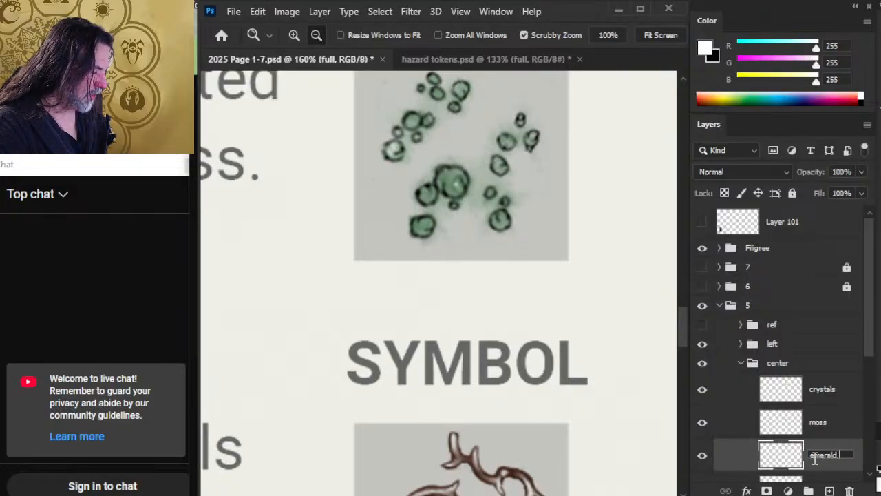
pyautogui.write('ps')
pyautogui.press('Return')
# In hazard tokens.psd, collapse the emerald tops group and make the freic ivy group visible
pyautogui.scroll(-5, 486, 256)
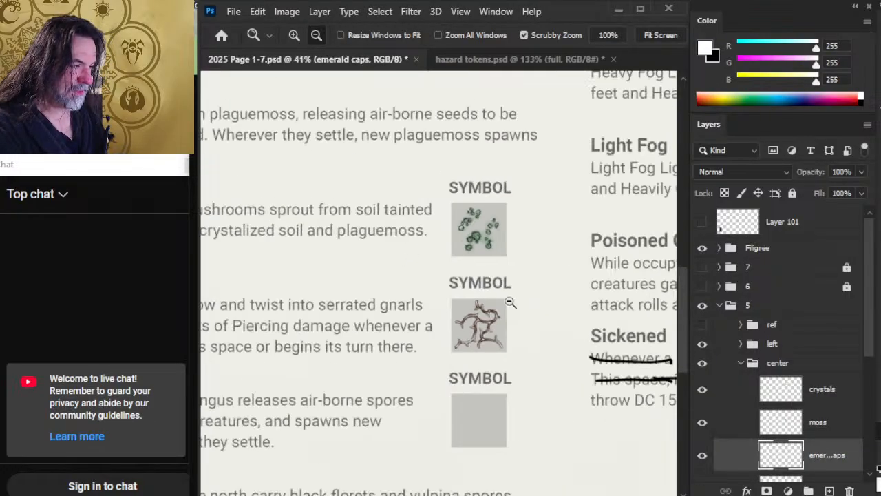
pyautogui.moveTo(532, 216); pyautogui.dragTo(520, 165)
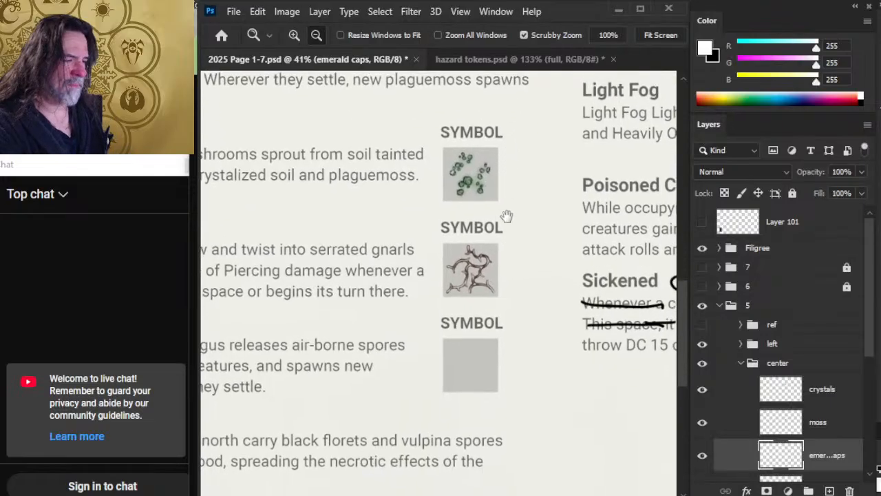
pyautogui.moveTo(486, 340); pyautogui.dragTo(560, 272)
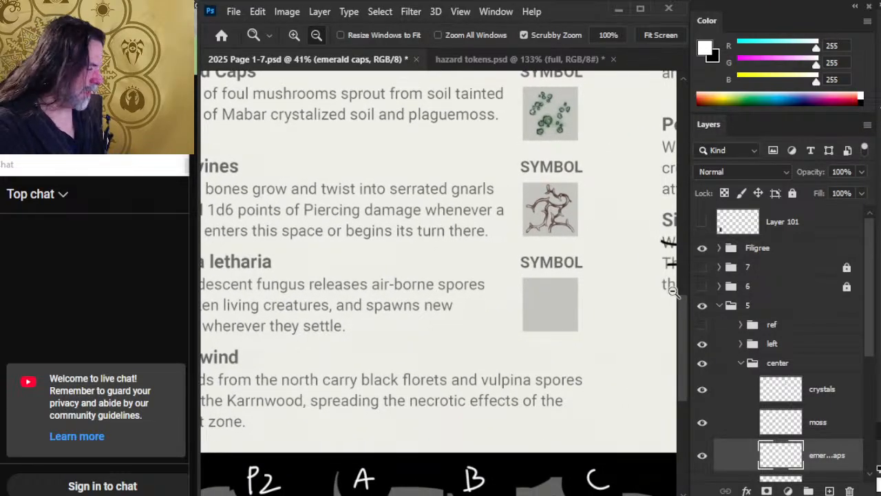
pyautogui.click(486, 60)
pyautogui.moveTo(472, 427); pyautogui.dragTo(533, 247)
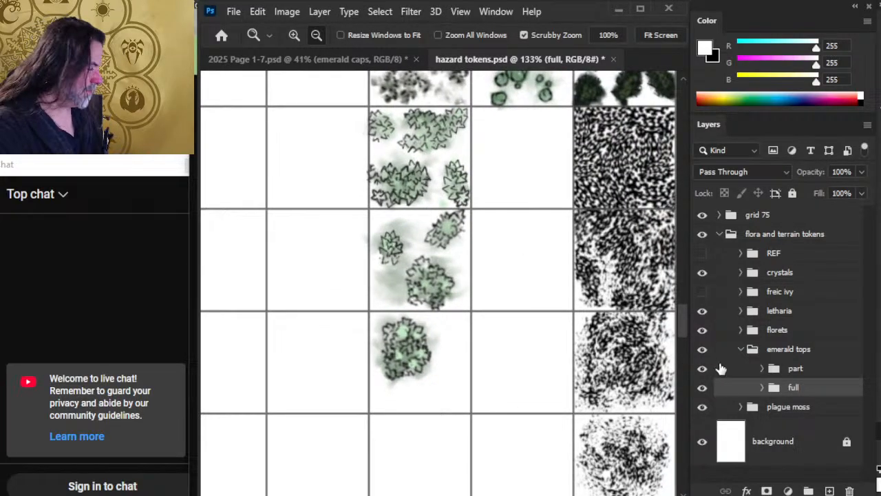
pyautogui.click(743, 350)
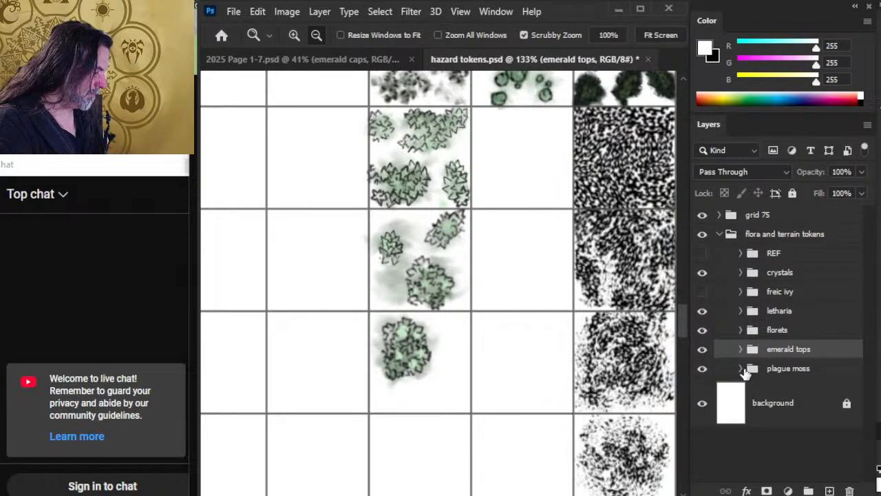
pyautogui.click(747, 317)
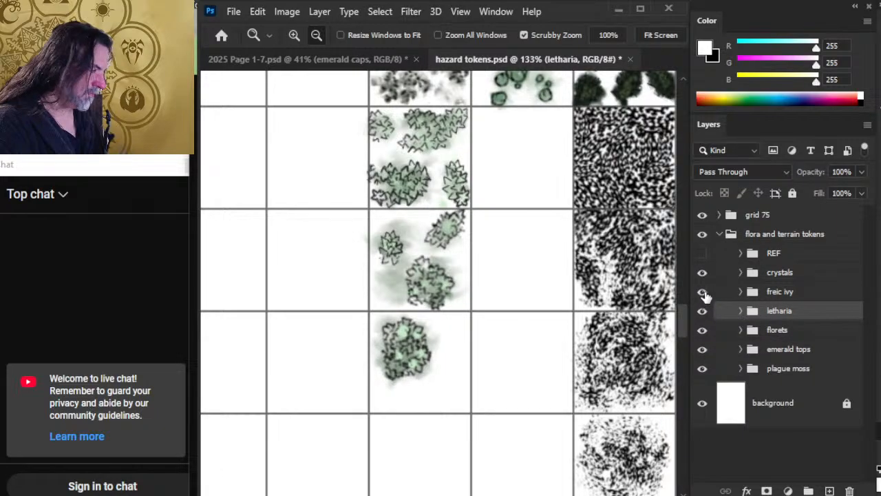
pyautogui.click(702, 291)
pyautogui.click(703, 254)
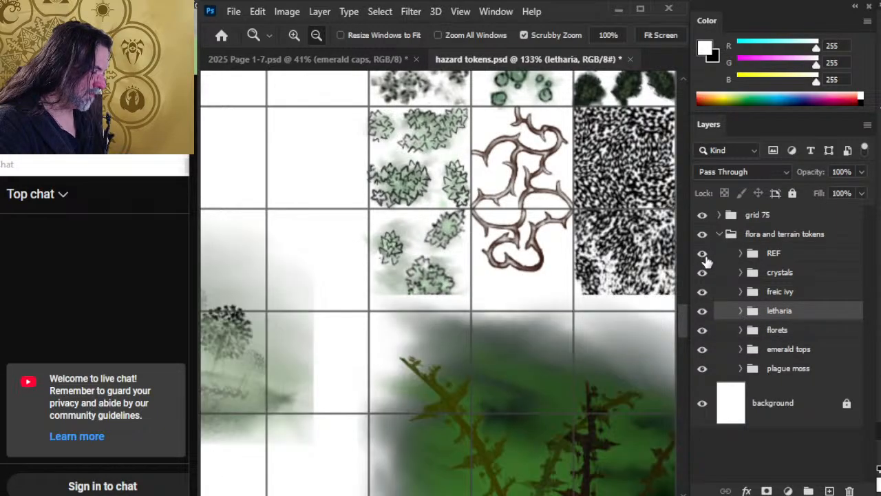
pyautogui.click(702, 254)
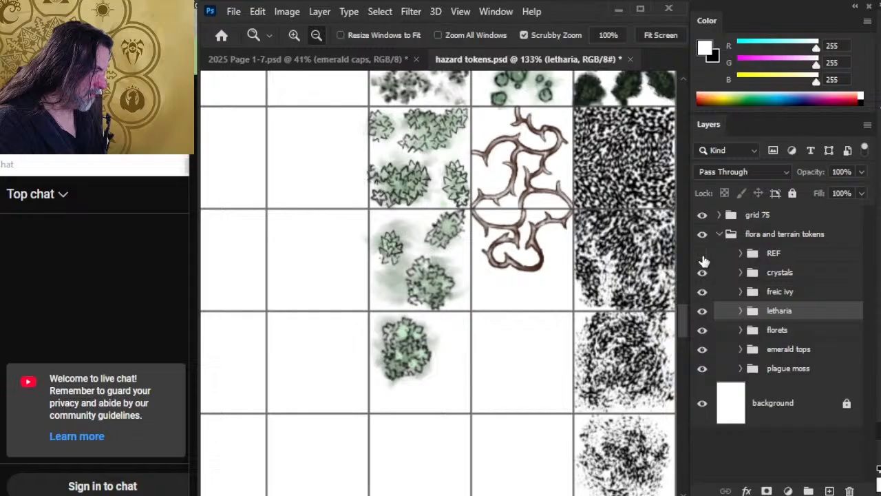
# Expand the letharia group and toggle its spot, part and full subgroups off and on to identify each one's artwork
pyautogui.click(740, 310)
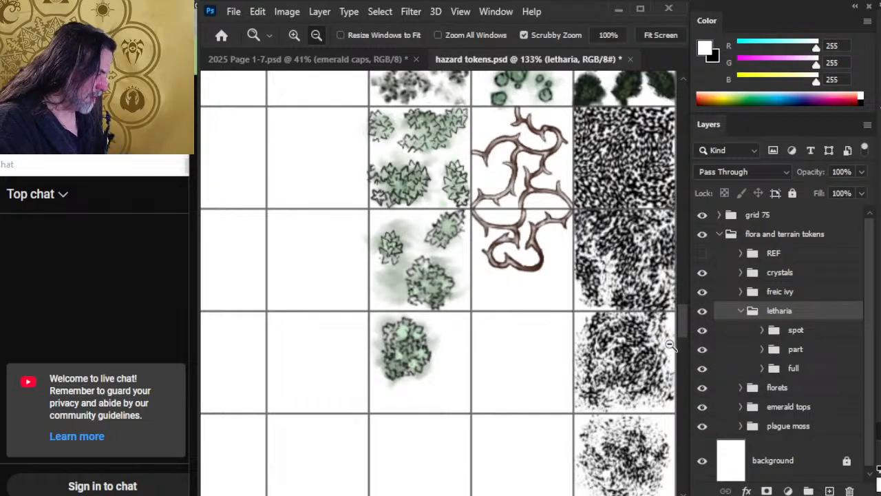
pyautogui.click(704, 330)
pyautogui.click(704, 331)
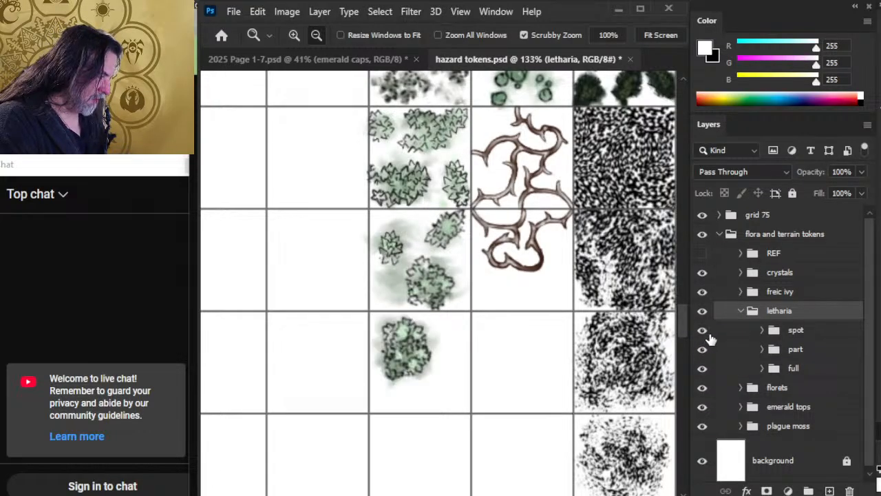
pyautogui.click(703, 349)
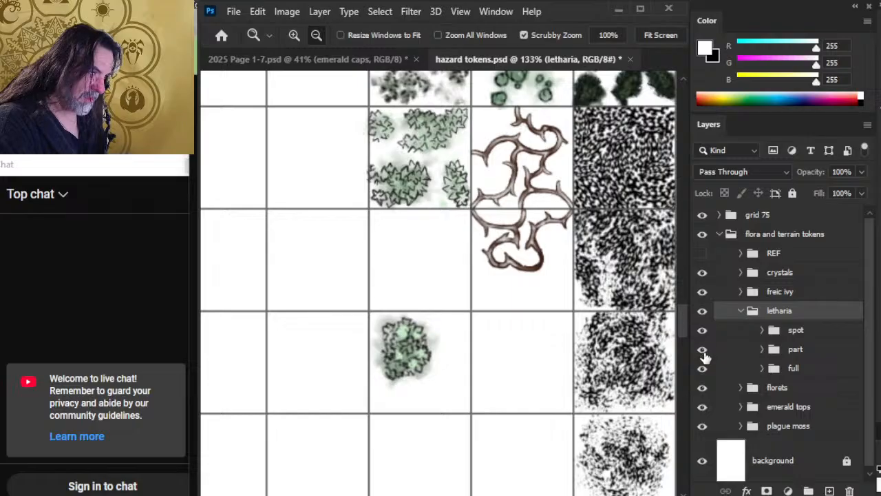
pyautogui.click(703, 350)
pyautogui.click(703, 369)
pyautogui.click(703, 369)
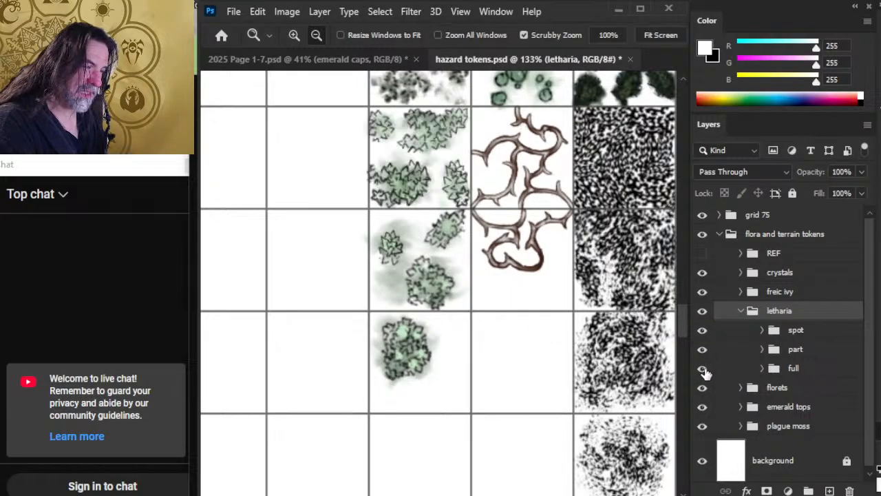
# Duplicate the letharia "full" group from hazard tokens.psd into 2025 Page 1-7.psd
pyautogui.click(746, 371)
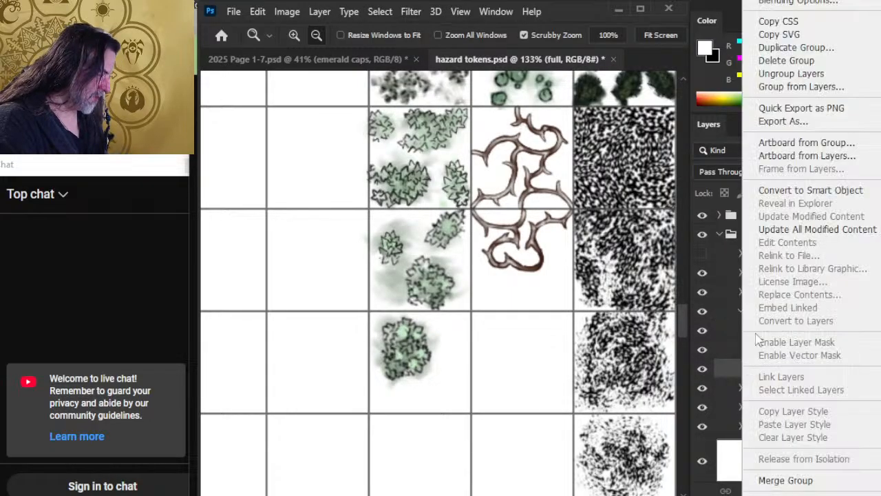
pyautogui.rightClick(744, 372)
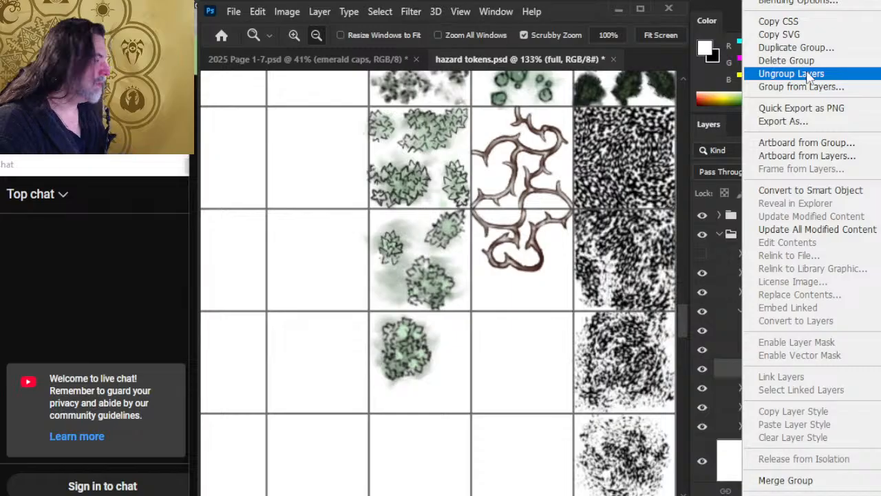
pyautogui.click(793, 48)
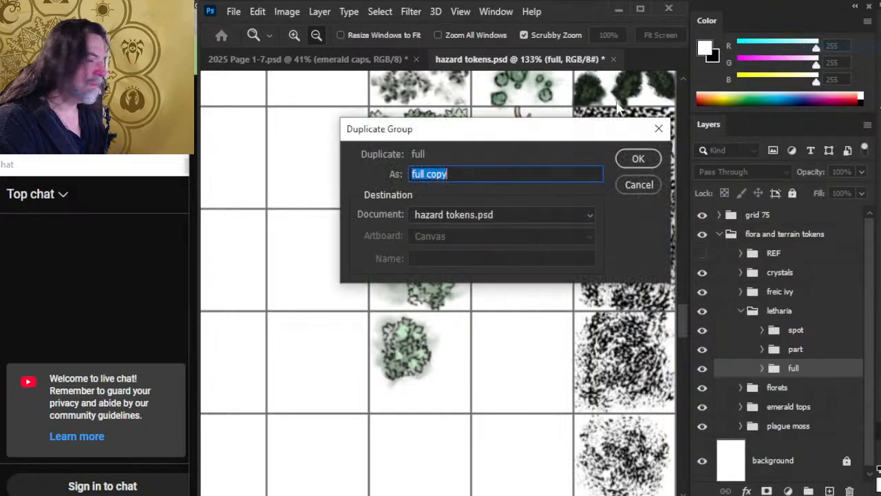
pyautogui.click(494, 214)
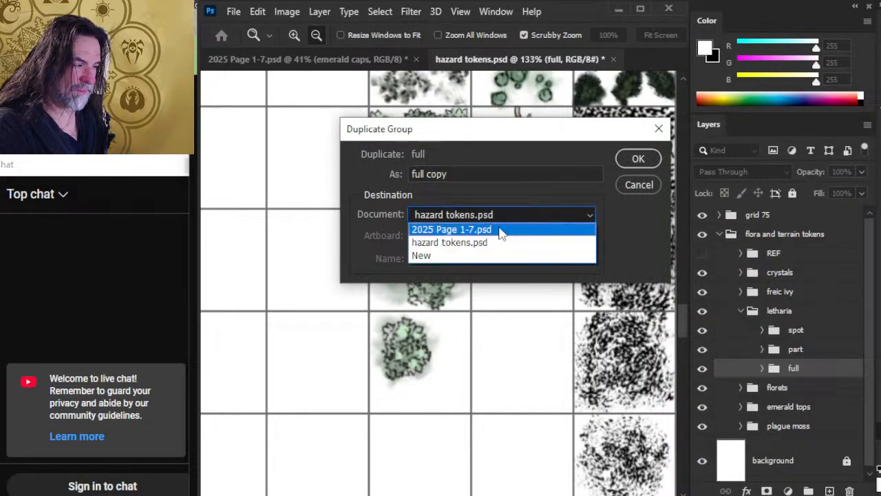
pyautogui.click(497, 229)
pyautogui.click(639, 158)
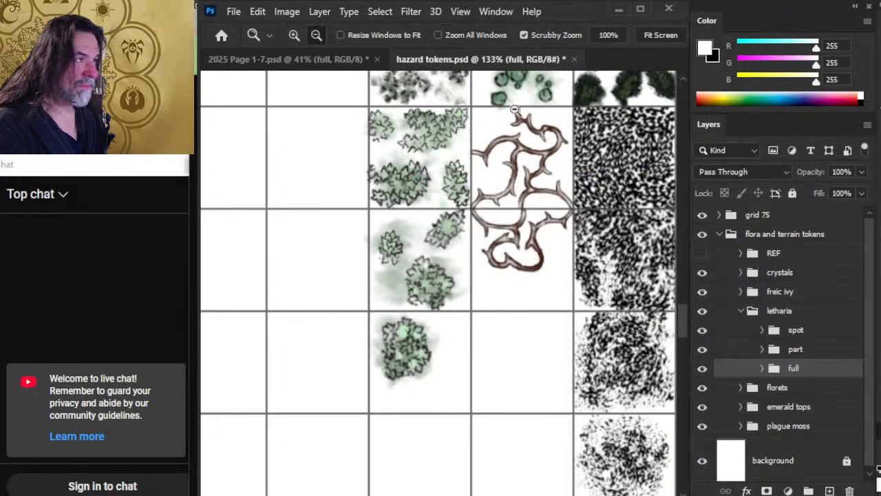
# In 2025 Page 1-7.psd, move the copied letharia artwork onto the symbol square of the Vulpina letharia entry
pyautogui.click(352, 61)
pyautogui.press('v')
pyautogui.moveTo(466, 409); pyautogui.dragTo(581, 339)
pyautogui.hotkey('ctrl', 'space')
pyautogui.moveTo(550, 314); pyautogui.dragTo(640, 323)
pyautogui.moveTo(541, 313); pyautogui.dragTo(418, 292)
pyautogui.moveTo(479, 306)
pyautogui.mouseDown()
pyautogui.moveTo(454, 296)
pyautogui.moveTo(461, 293)
pyautogui.mouseUp()
# Enlarge the letharia artwork proportionally with Free Transform to fill its symbol square, and nudge it slightly down to center it
pyautogui.press('l')
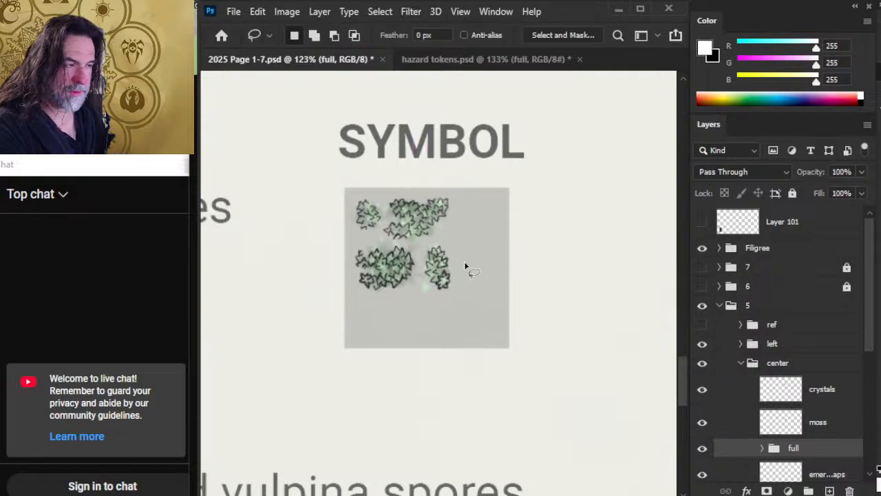
pyautogui.rightClick(464, 262)
pyautogui.click(521, 395)
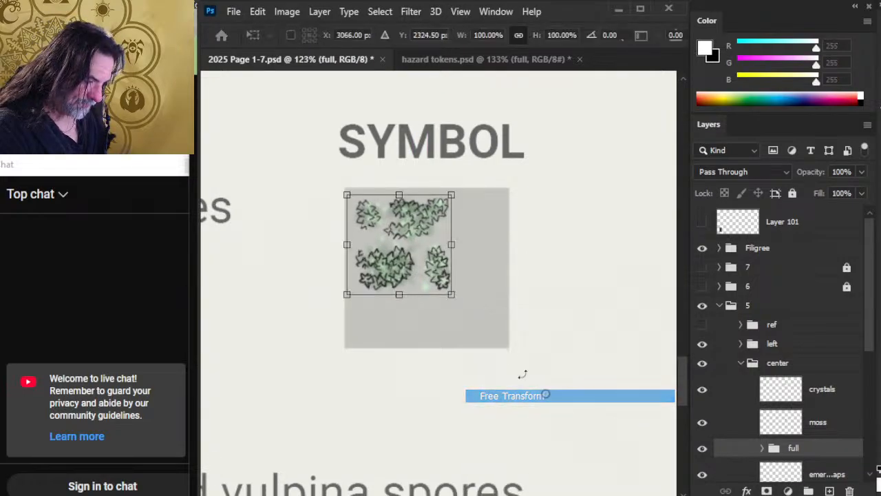
pyautogui.moveTo(449, 293); pyautogui.dragTo(506, 325)
pyautogui.press('Return')
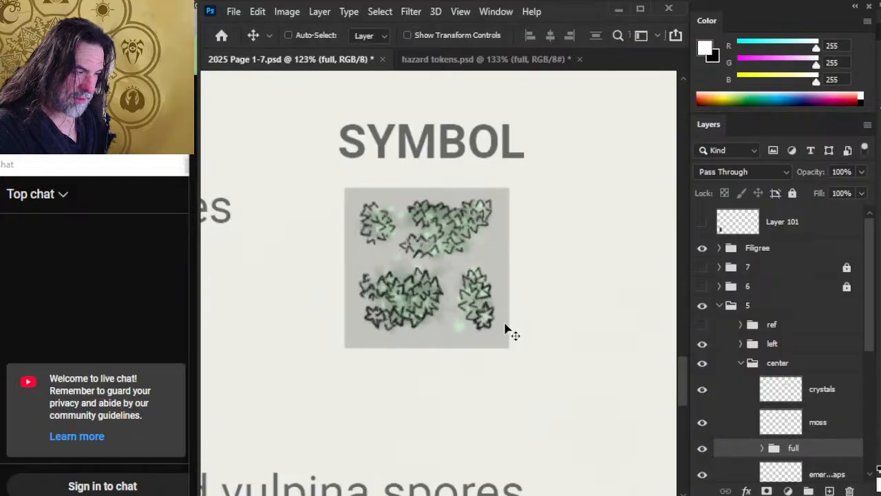
pyautogui.press('Down')
pyautogui.press('Down')
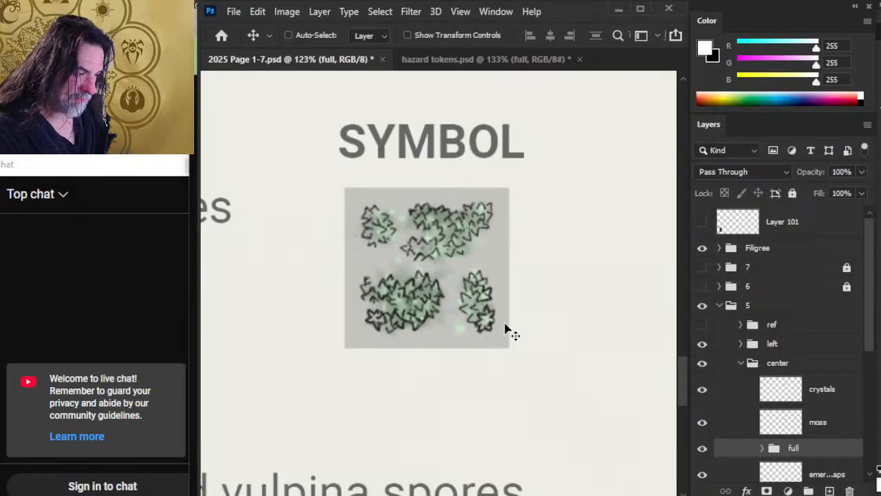
# Merge the "full" letharia group into a single layer and rename it "vulpina"
pyautogui.press('z')
pyautogui.moveTo(485, 383); pyautogui.dragTo(433, 351)
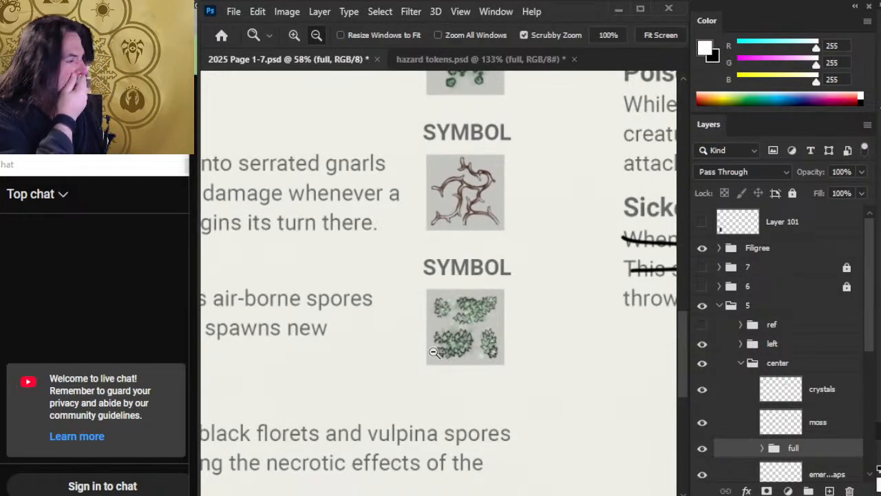
pyautogui.moveTo(505, 364); pyautogui.dragTo(480, 364)
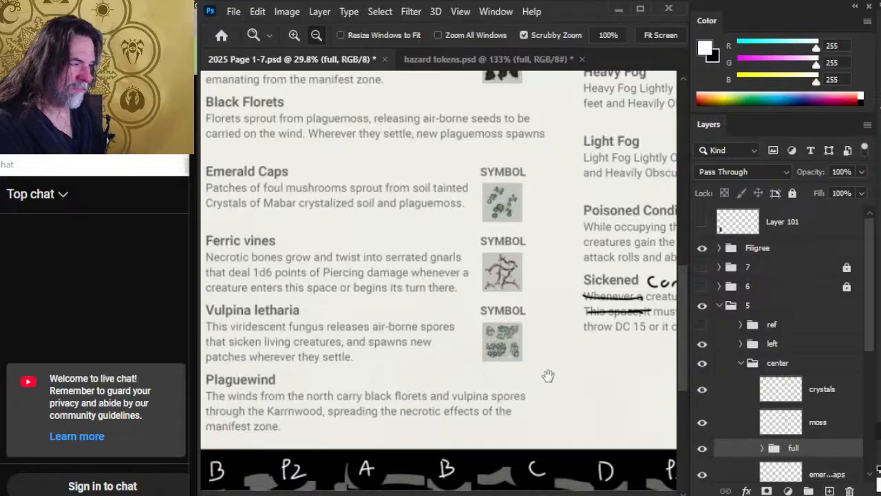
pyautogui.moveTo(554, 390); pyautogui.dragTo(501, 397)
pyautogui.moveTo(563, 302); pyautogui.dragTo(475, 282)
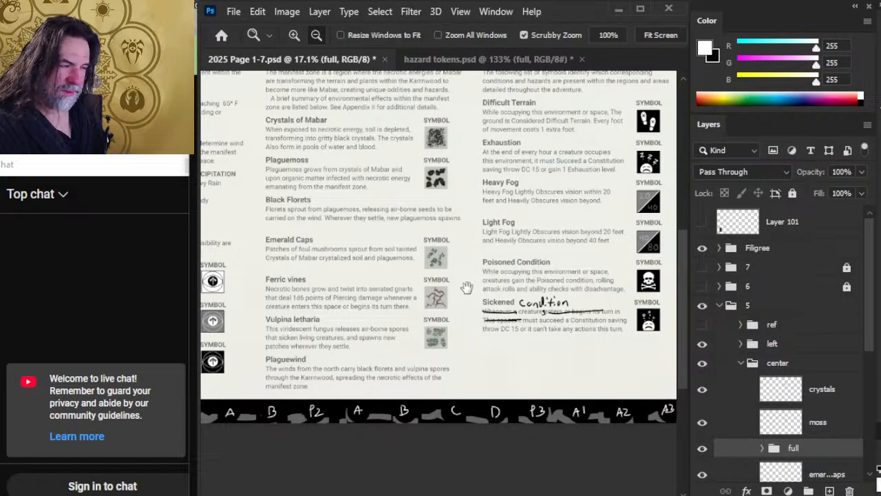
pyautogui.moveTo(417, 329); pyautogui.dragTo(393, 379)
pyautogui.moveTo(596, 309); pyautogui.dragTo(531, 283)
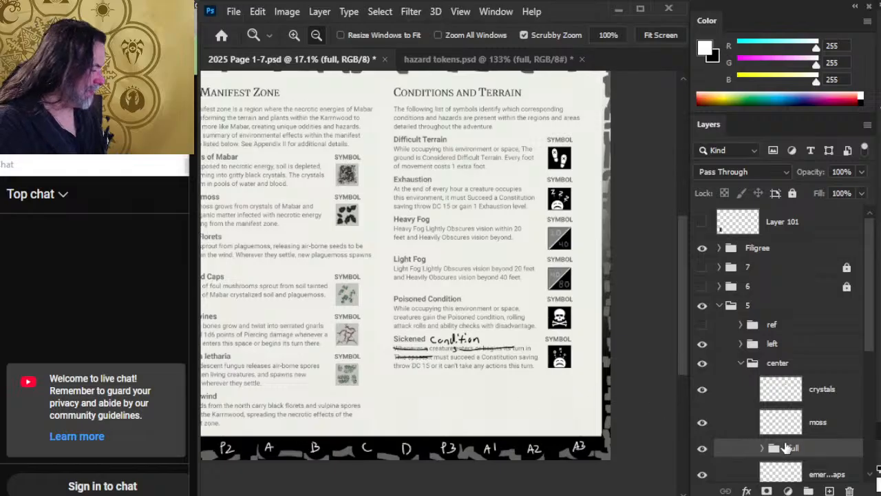
pyautogui.rightClick(790, 447)
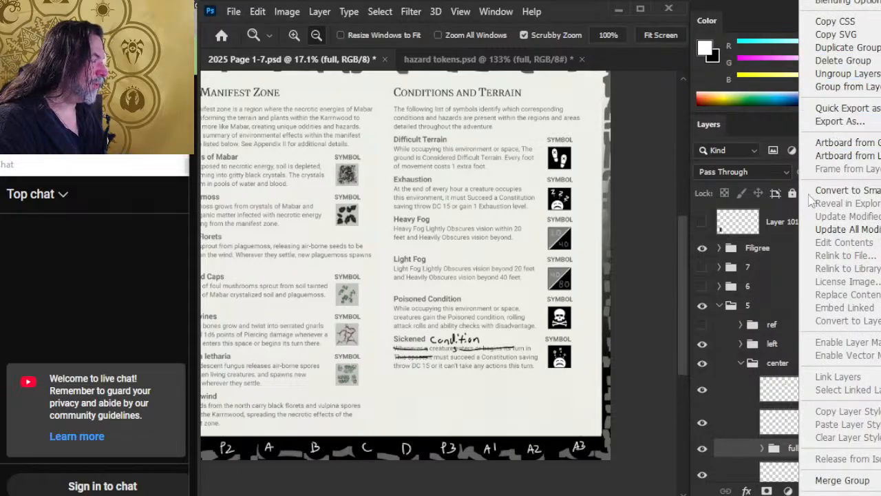
pyautogui.click(841, 479)
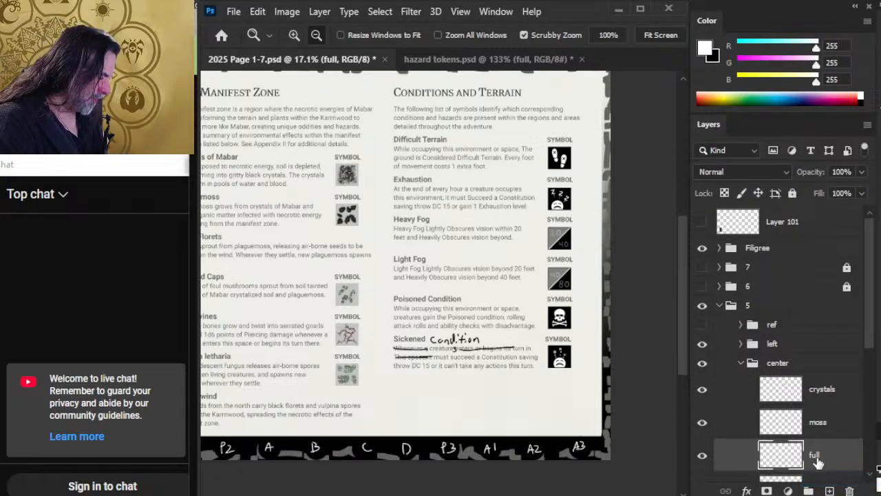
pyautogui.doubleClick(815, 455)
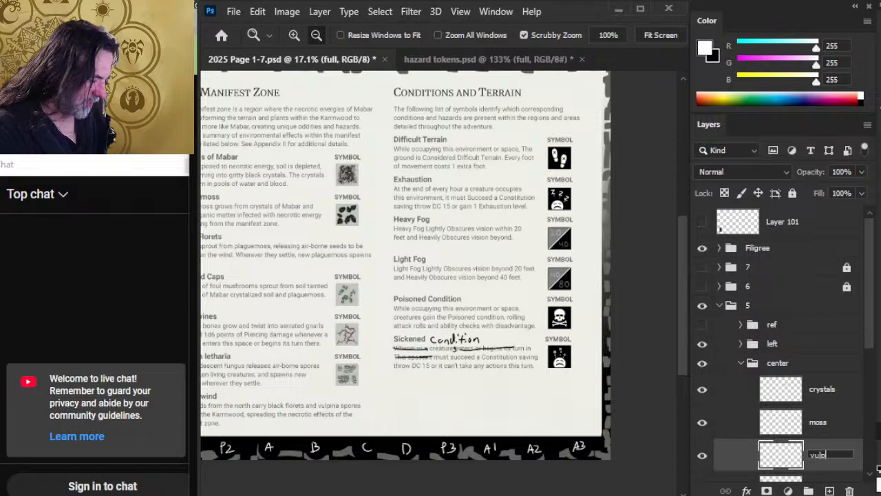
pyautogui.write('vulpina')
pyautogui.press('Return')
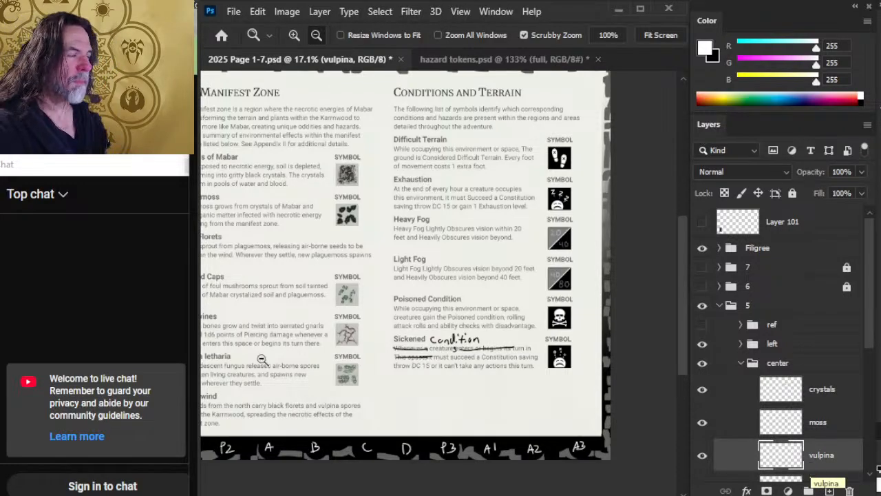
# Collapse the center layer group of page 5
pyautogui.moveTo(335, 376); pyautogui.dragTo(330, 305)
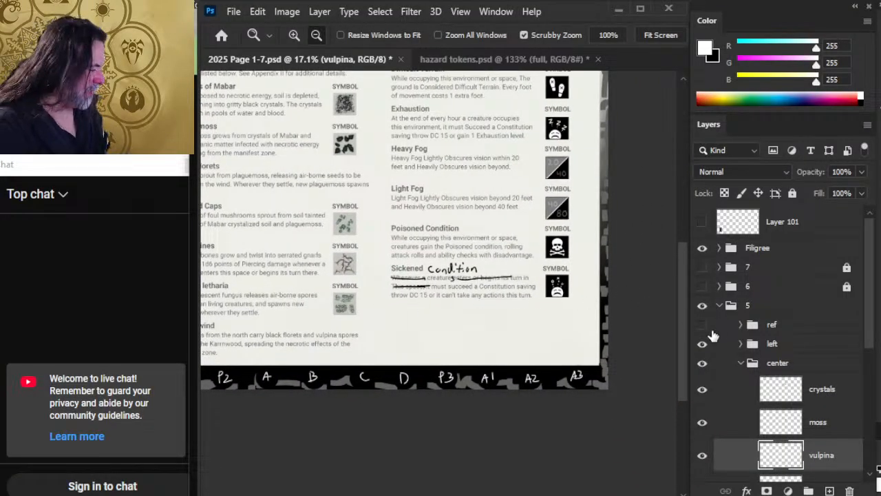
pyautogui.click(745, 363)
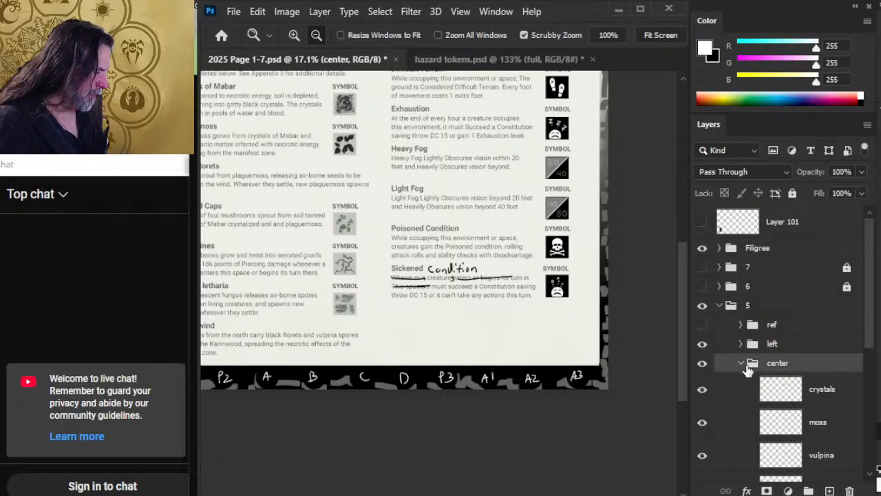
pyautogui.click(741, 363)
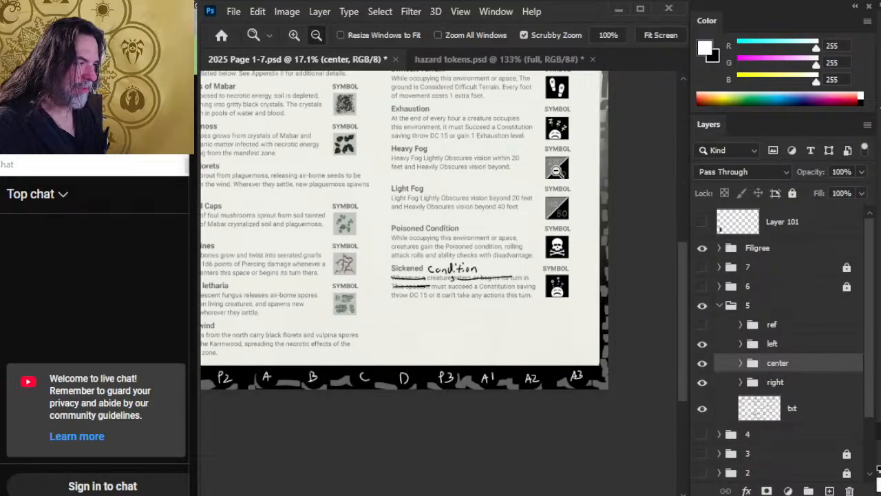
# Expand the right and sickened groups, toggle visibility to find the layer with the handwritten Sickened corrections, and select that layer
pyautogui.moveTo(556, 170); pyautogui.dragTo(577, 148)
pyautogui.moveTo(580, 321); pyautogui.dragTo(460, 319)
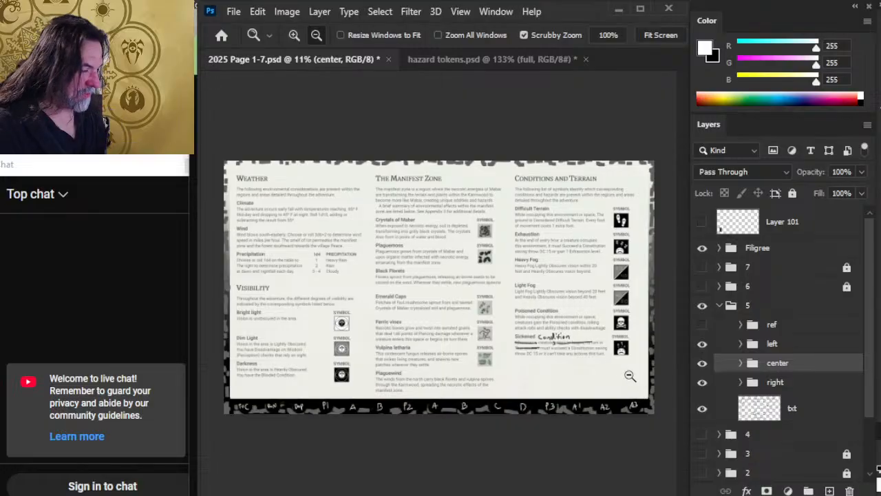
pyautogui.moveTo(582, 356); pyautogui.dragTo(735, 384)
pyautogui.click(741, 382)
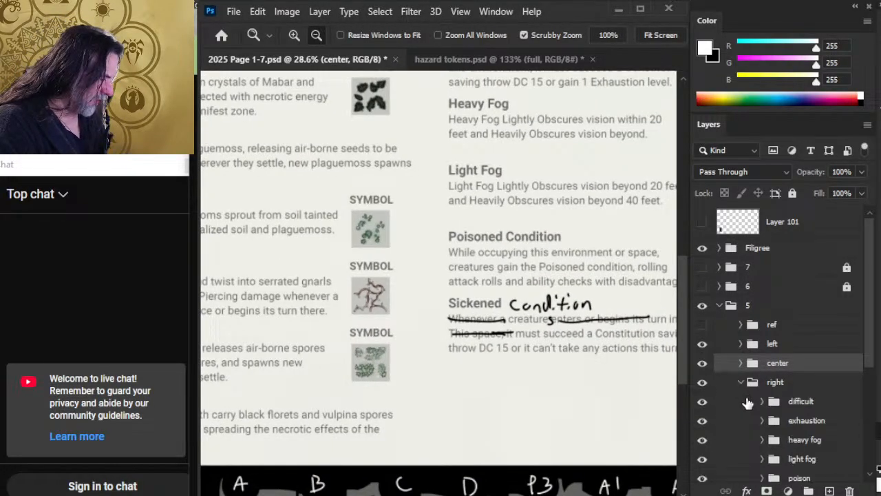
pyautogui.moveTo(872, 354); pyautogui.dragTo(870, 413)
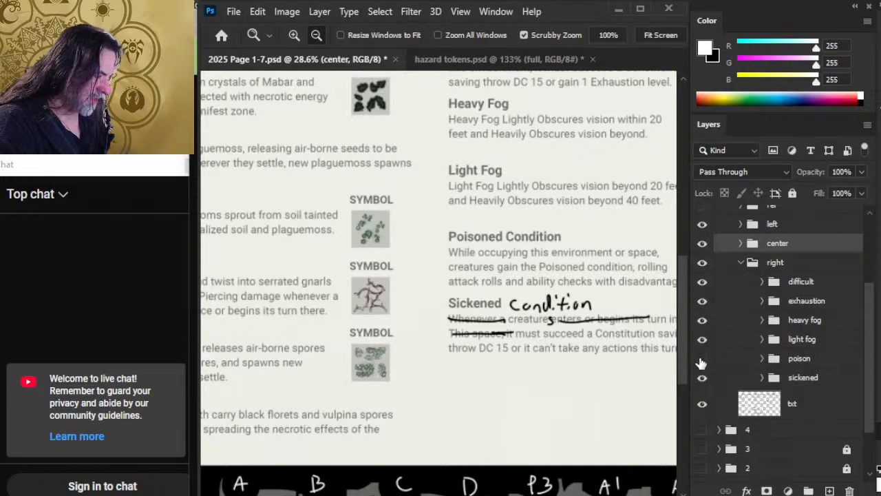
pyautogui.click(702, 377)
pyautogui.click(702, 378)
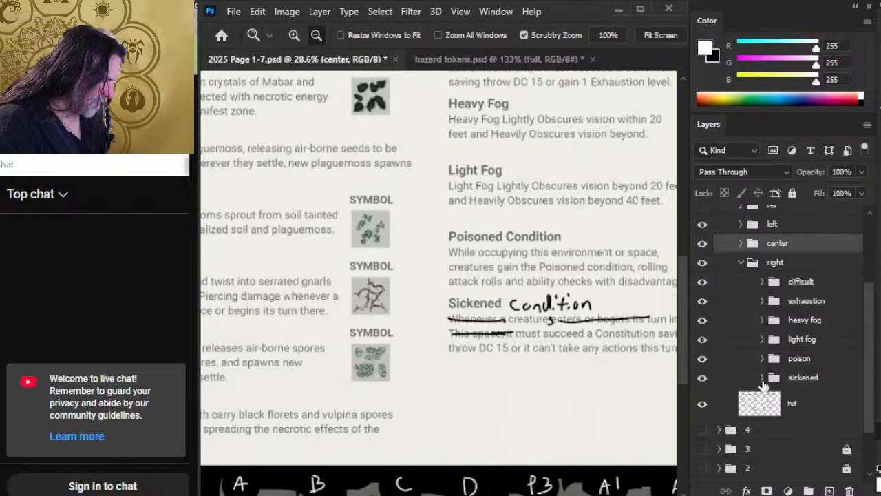
pyautogui.click(762, 378)
pyautogui.click(702, 438)
pyautogui.click(702, 437)
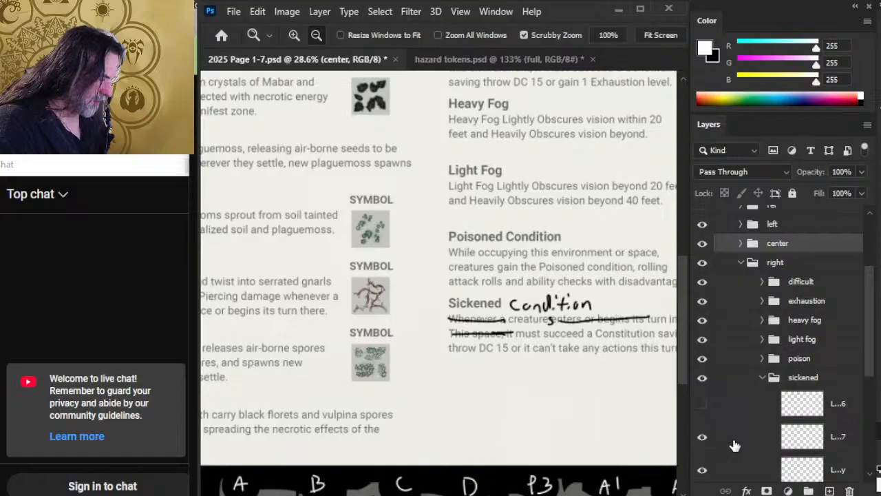
pyautogui.click(727, 440)
pyautogui.moveTo(602, 375); pyautogui.dragTo(521, 329)
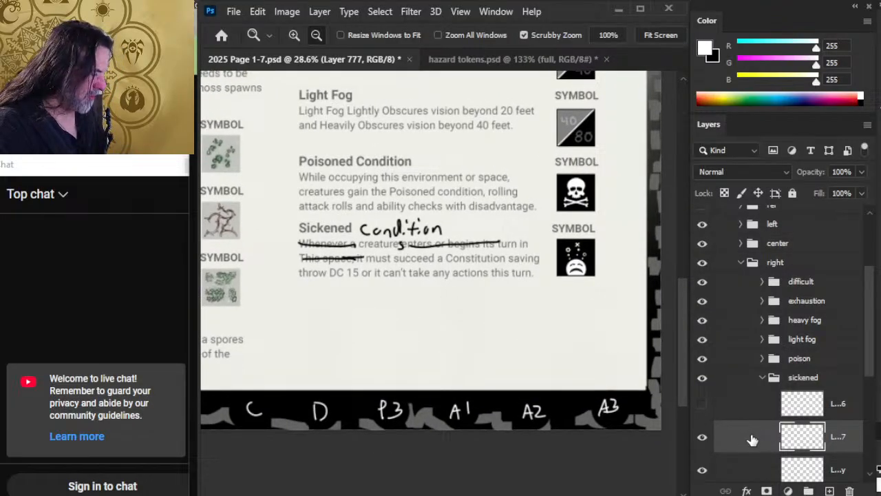
pyautogui.press('v')
pyautogui.moveTo(618, 394)
pyautogui.mouseDown()
pyautogui.moveTo(580, 350)
pyautogui.moveTo(594, 354)
pyautogui.mouseUp()
pyautogui.hotkey('ctrl', 'z')
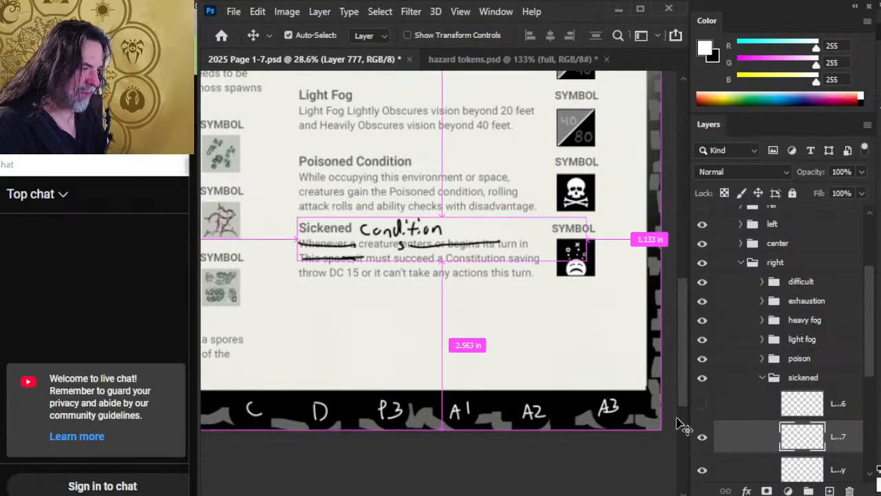
# Lasso the handwritten corrections around the Sickened paragraph and cut them from their layer
pyautogui.press('l')
pyautogui.moveTo(417, 193)
pyautogui.mouseDown()
pyautogui.moveTo(279, 251)
pyautogui.moveTo(324, 309)
pyautogui.moveTo(489, 289)
pyautogui.mouseUp()
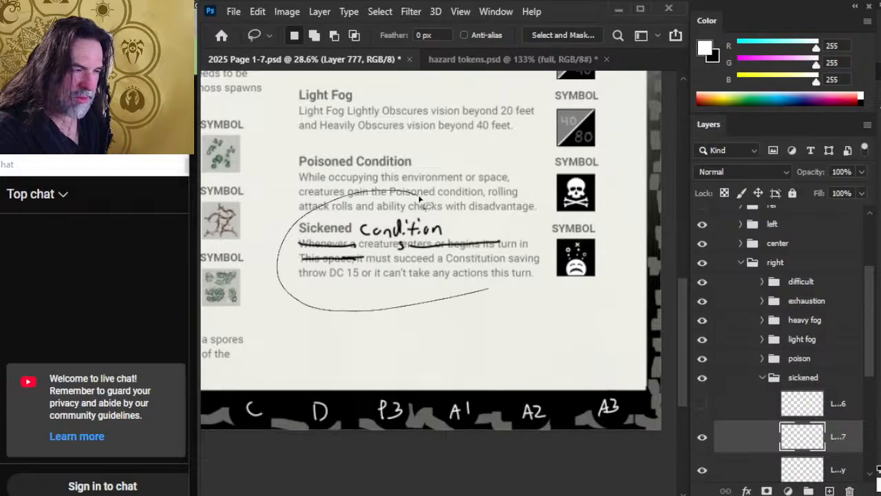
pyautogui.moveTo(420, 200); pyautogui.dragTo(424, 197)
pyautogui.press('Delete')
pyautogui.hotkey('ctrl', 'd')
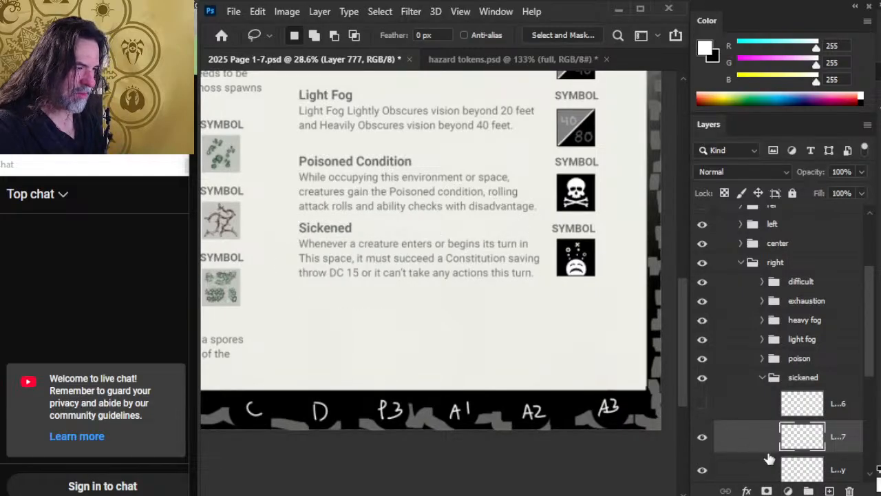
# Collapse the sickened group and paste the handwritten corrections as a new layer above the difficult group
pyautogui.click(761, 378)
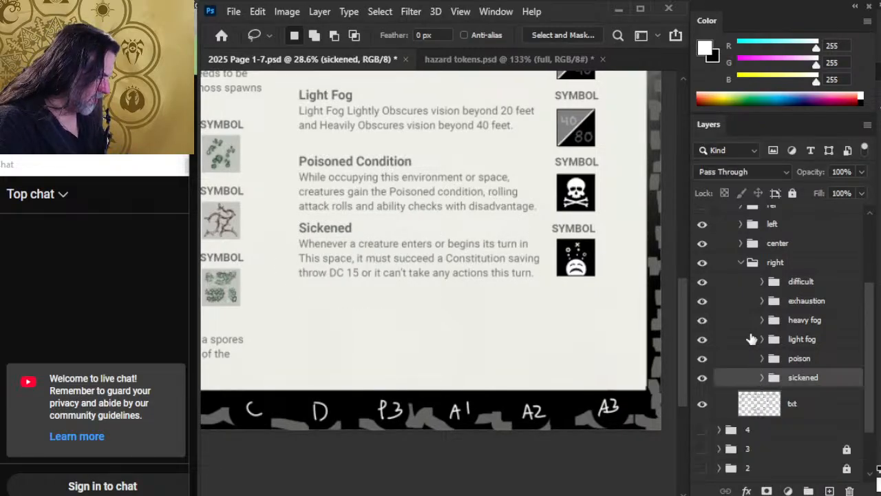
pyautogui.click(819, 286)
pyautogui.hotkey('ctrl', 'v')
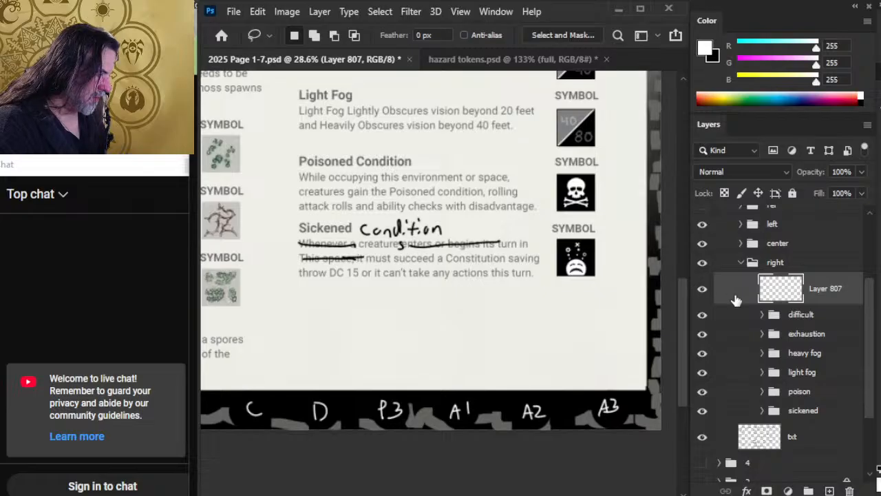
# Move the pasted corrections layer out of the right group to just above the txt layer, collapse the group and hide the layer
pyautogui.click(741, 265)
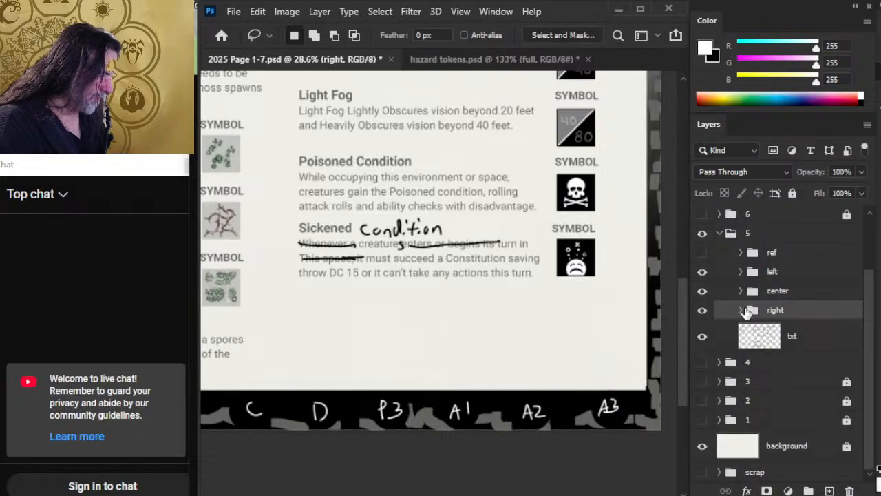
pyautogui.click(741, 310)
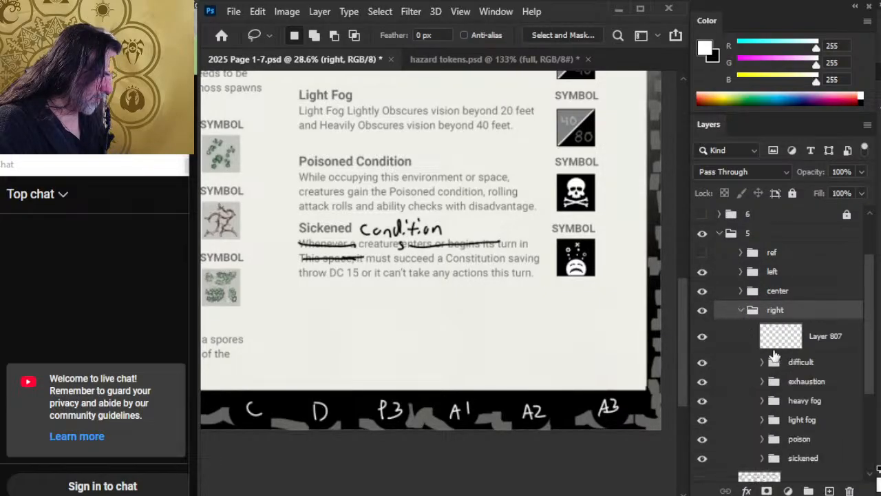
pyautogui.moveTo(820, 348); pyautogui.dragTo(702, 346)
pyautogui.click(741, 343)
pyautogui.click(702, 342)
pyautogui.hotkey('alt', 'space')
pyautogui.moveTo(543, 325); pyautogui.dragTo(402, 318)
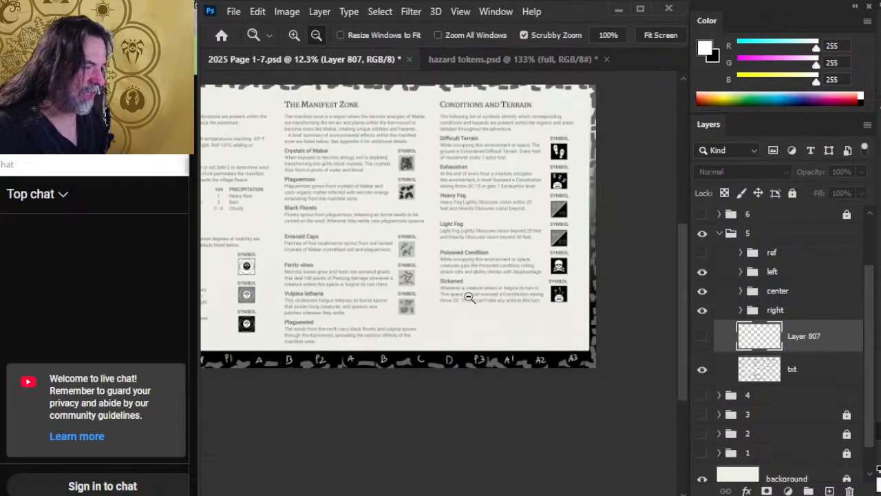
pyautogui.moveTo(468, 296); pyautogui.dragTo(397, 283)
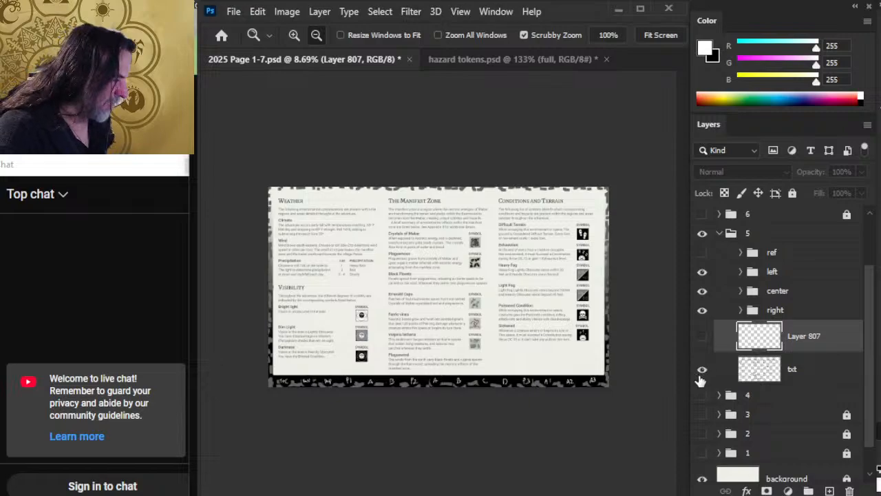
# Hide the txt layer in group 5 and close hazard tokens.psd without saving its changes
pyautogui.click(702, 369)
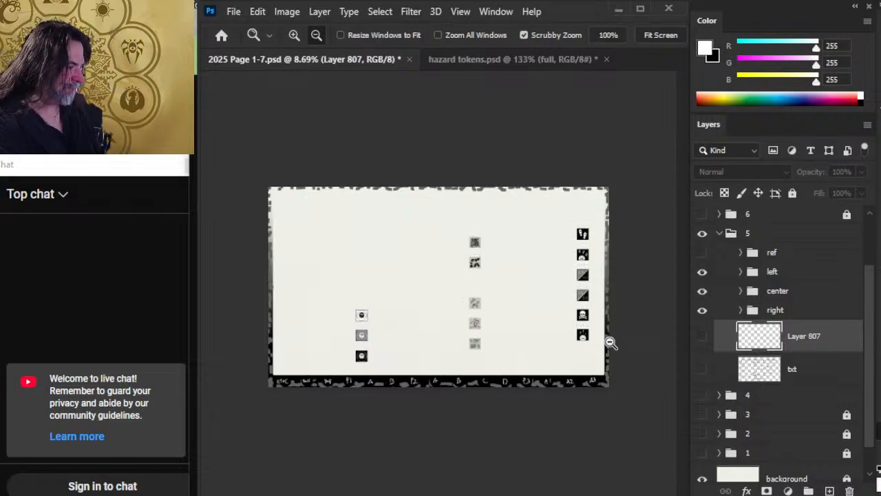
pyautogui.click(606, 59)
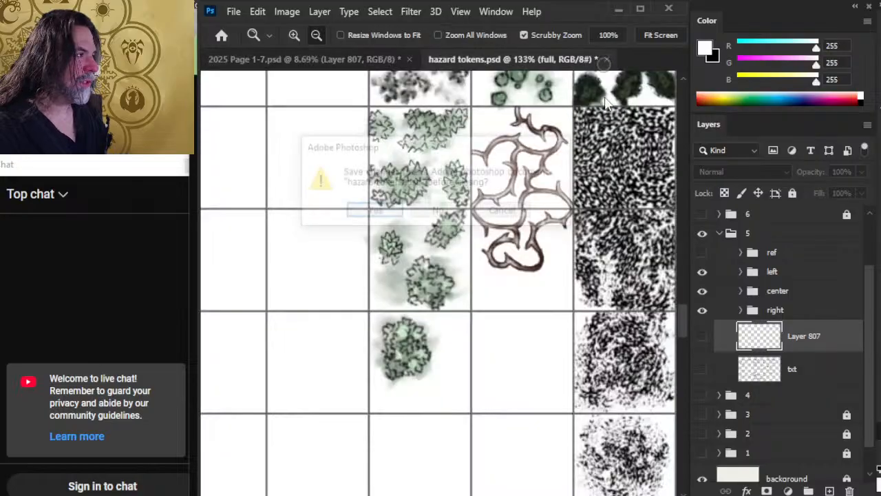
pyautogui.click(439, 211)
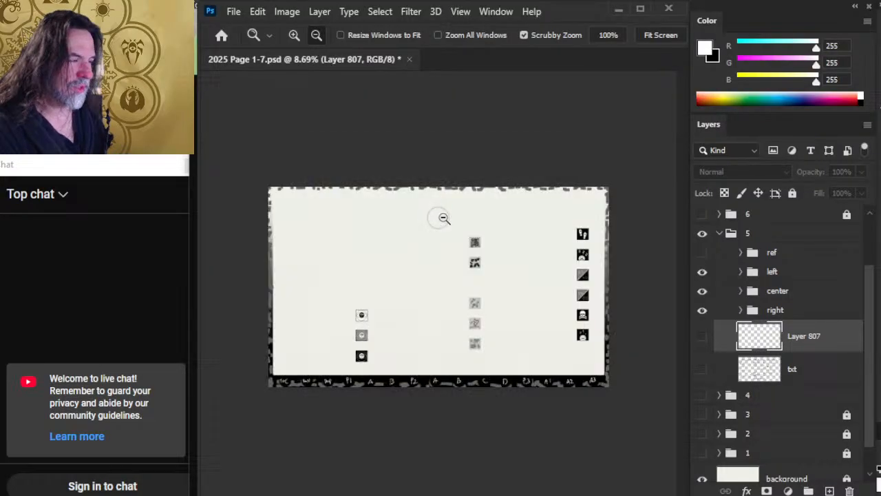
# Save a copy on the computer in the PRODUCTION folder as a PNG named page 5, using the smallest file size
pyautogui.click(233, 11)
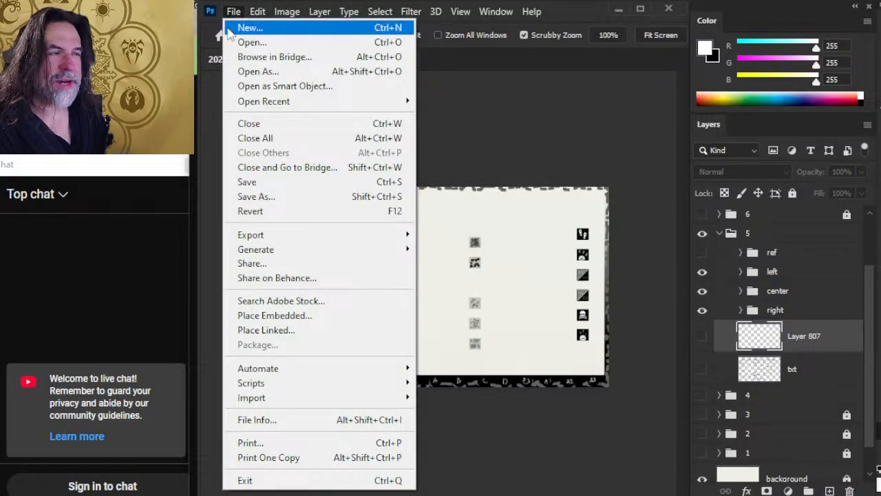
pyautogui.click(289, 198)
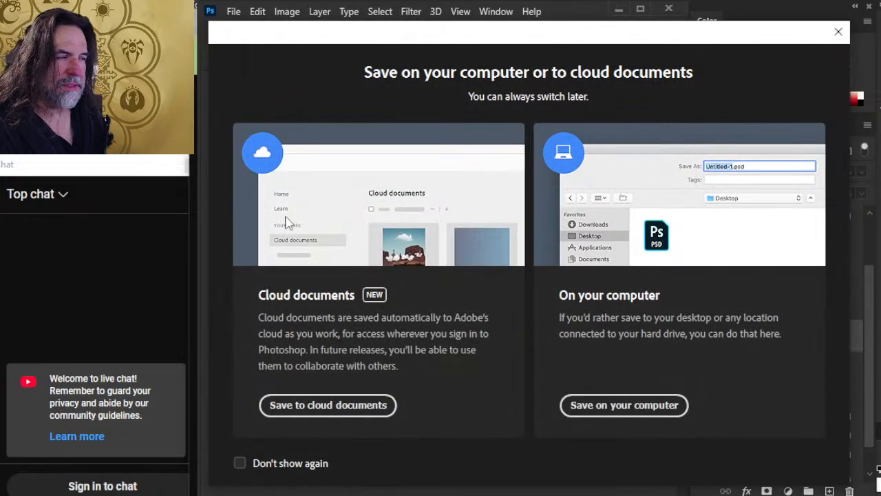
pyautogui.click(595, 402)
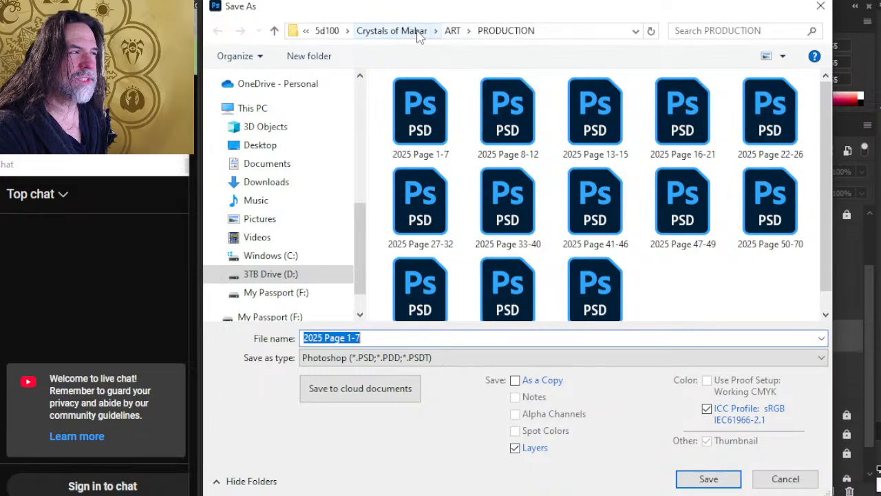
pyautogui.click(453, 31)
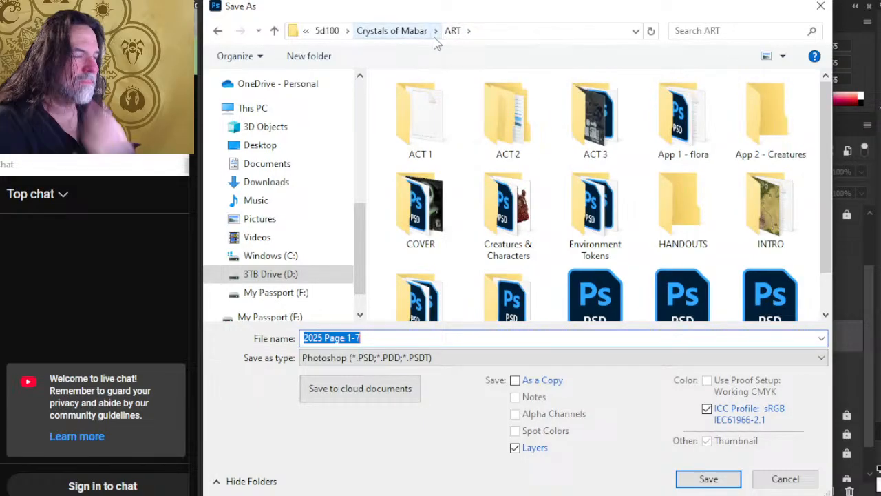
pyautogui.click(399, 32)
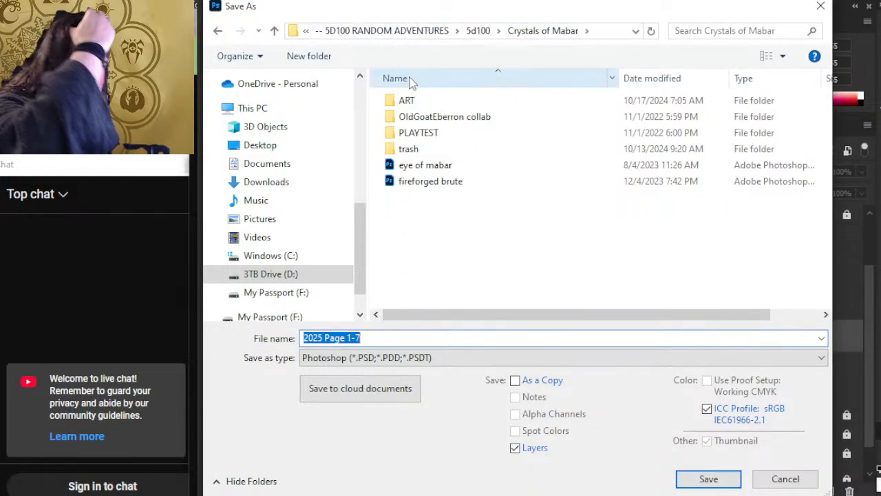
pyautogui.click(221, 31)
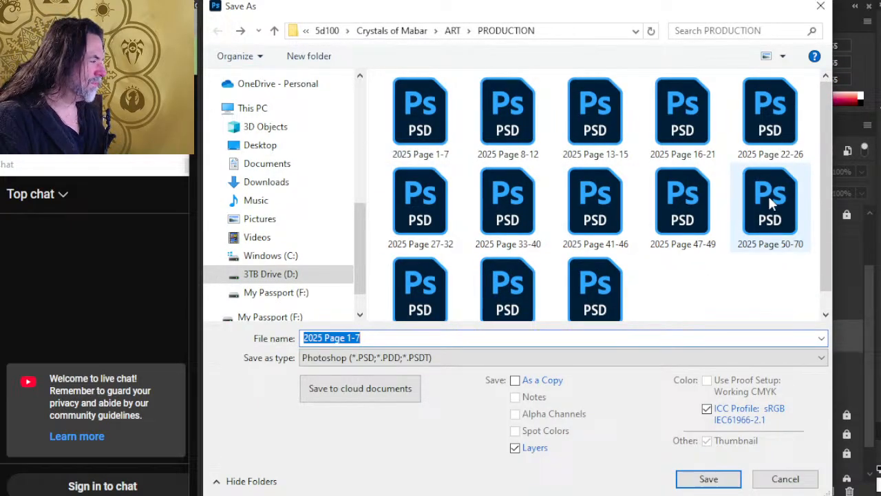
pyautogui.click(427, 357)
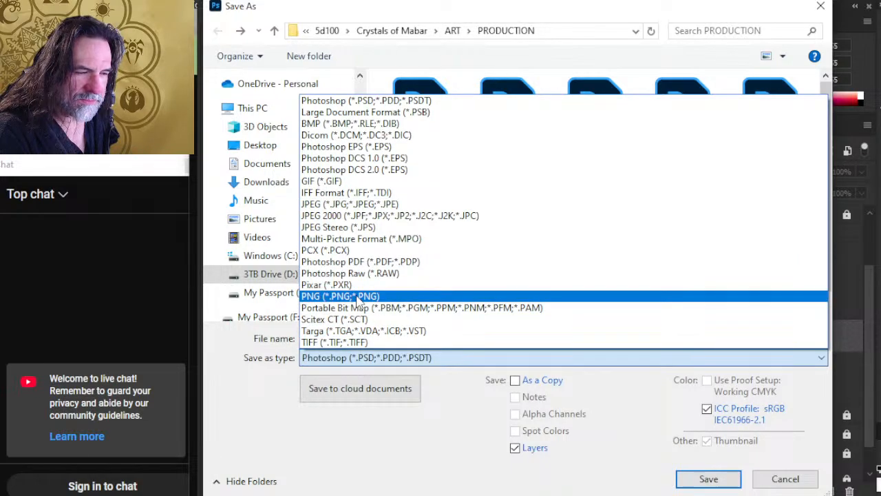
pyautogui.click(357, 298)
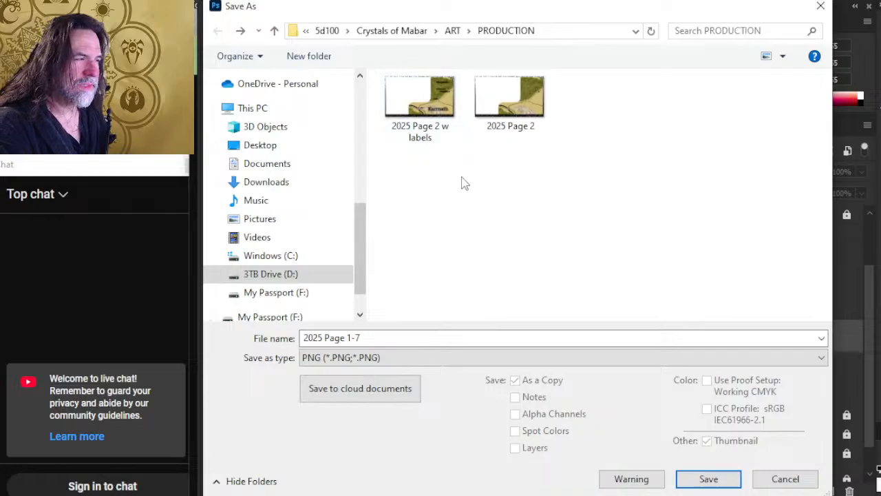
pyautogui.click(401, 338)
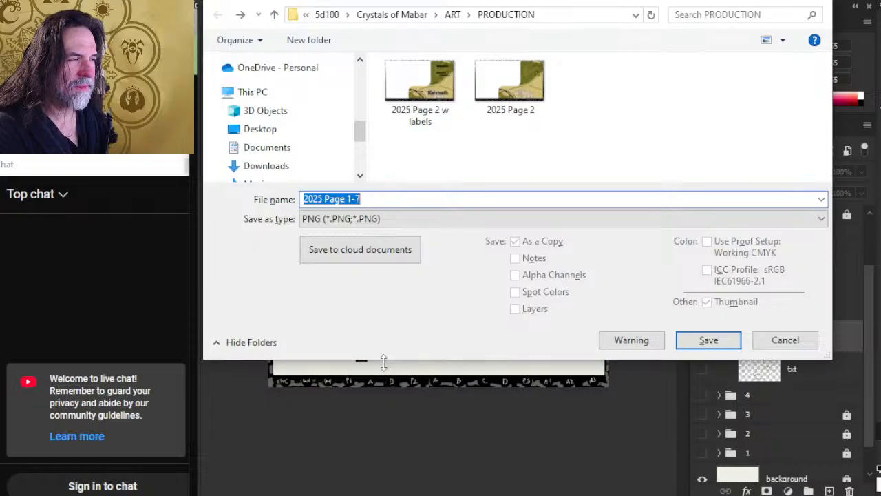
pyautogui.write('page 5')
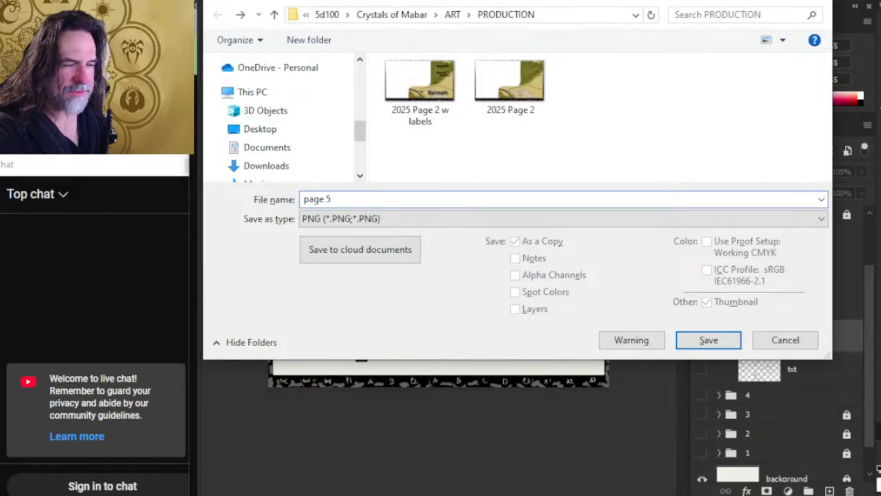
pyautogui.press('Return')
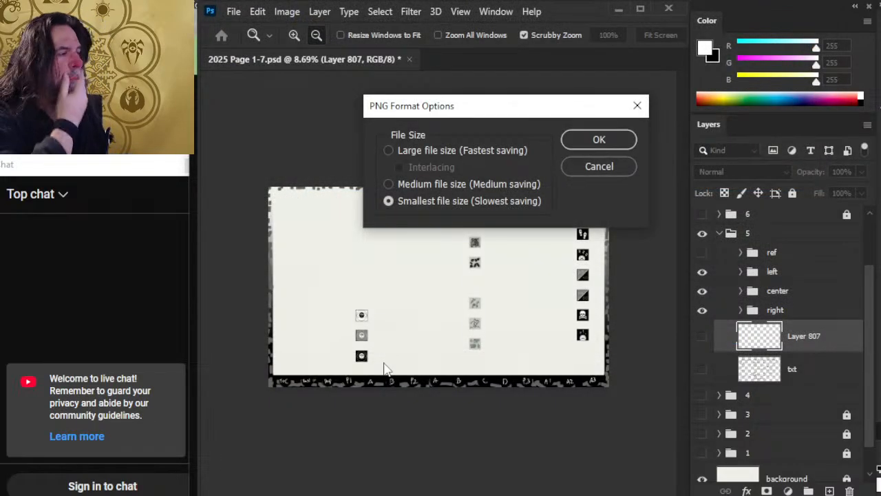
pyautogui.click(598, 140)
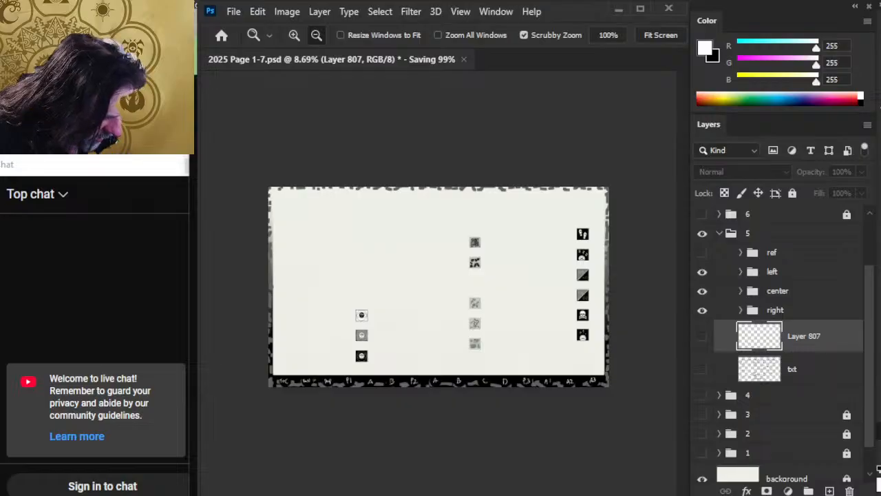
# Open the Word document Crystals of Mabar Layouts 2025-5-21 and go to the Adventure Background page
pyautogui.rightClick(235, 495)
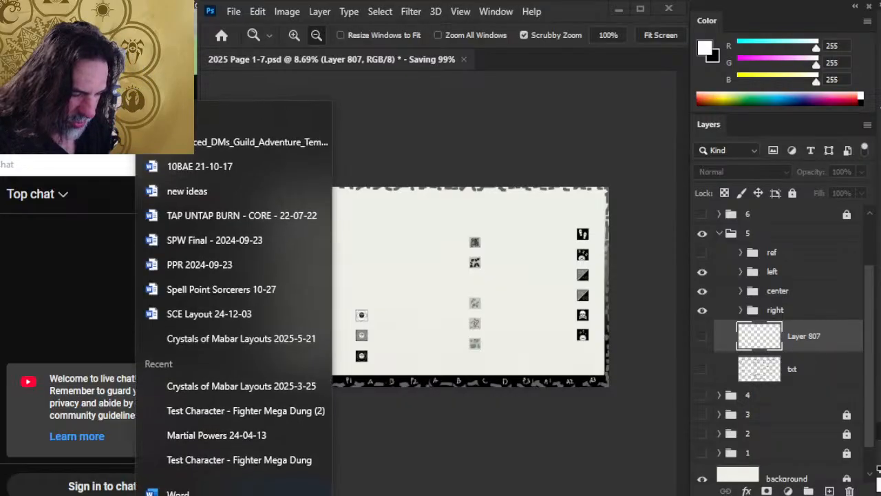
pyautogui.click(276, 339)
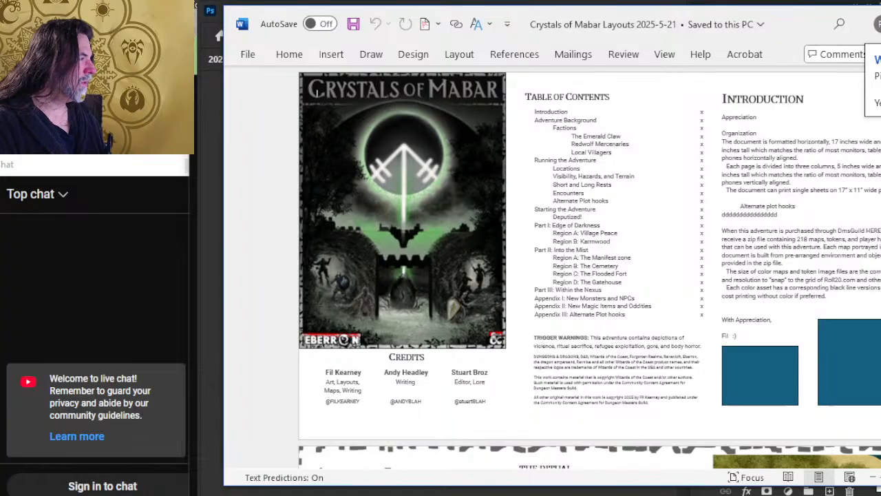
pyautogui.scroll(-15, 831, 213)
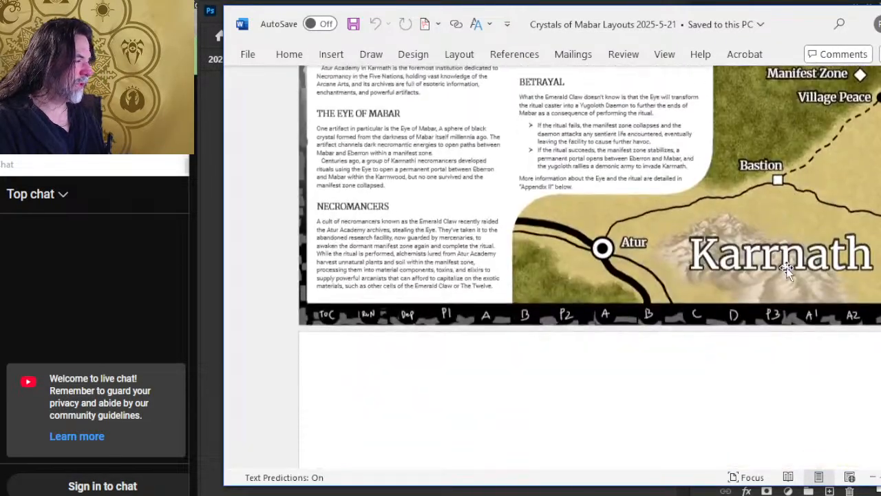
pyautogui.scroll(8, 793, 265)
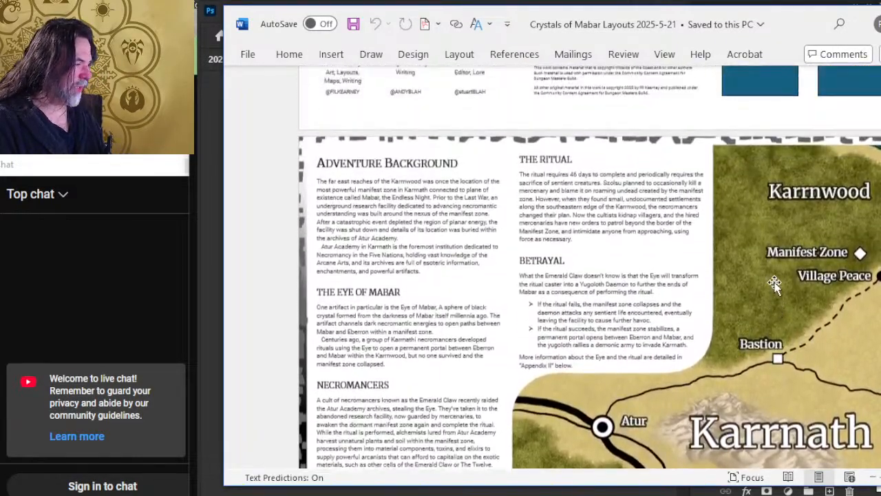
pyautogui.scroll(-1, 775, 253)
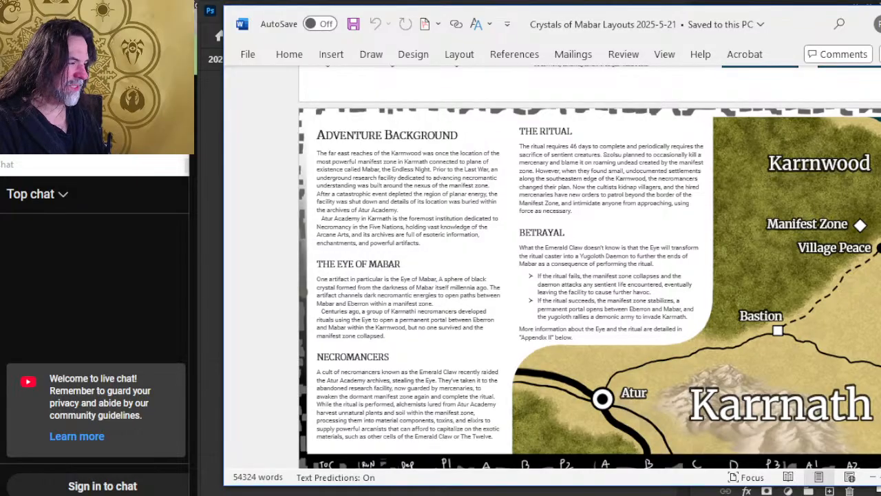
# Examine how the Manifest Zone, Karrnath and Bastion labels are placed as text over the map
pyautogui.click(788, 230)
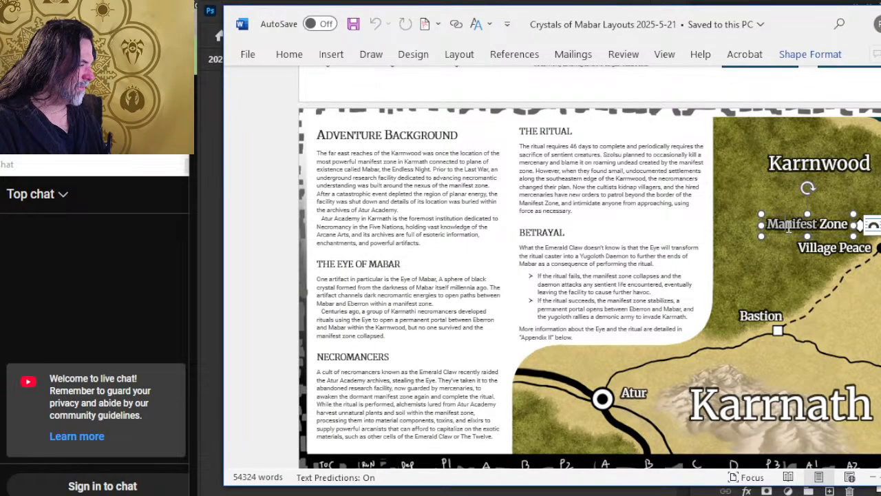
pyautogui.doubleClick(834, 229)
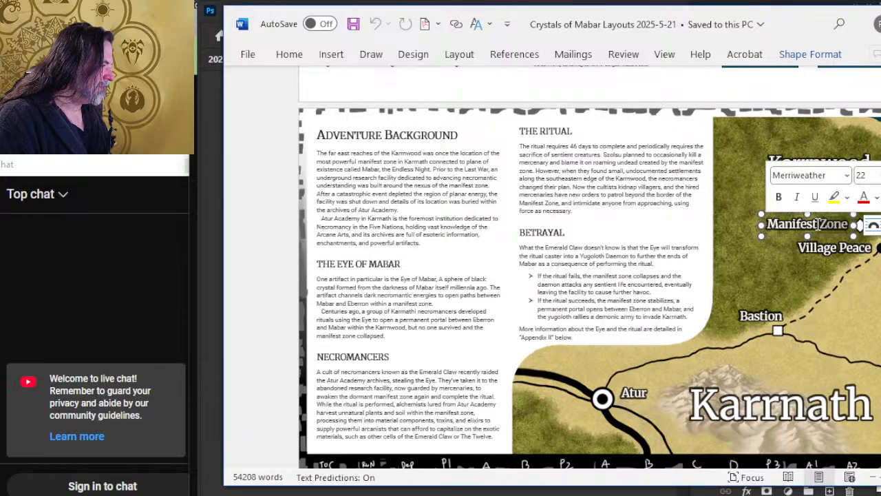
pyautogui.click(816, 407)
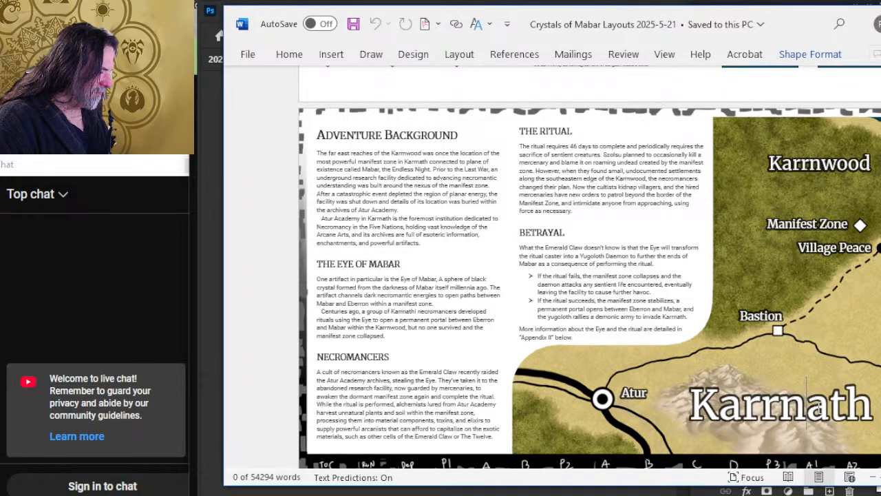
pyautogui.doubleClick(820, 411)
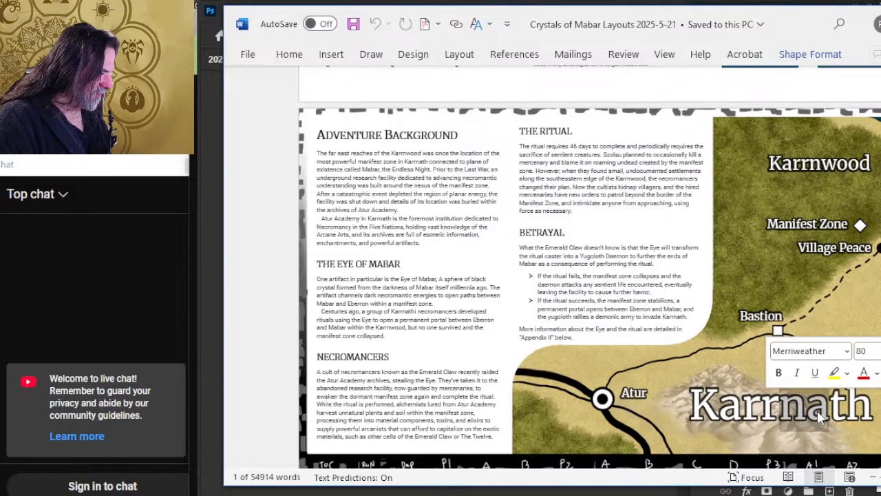
pyautogui.click(757, 317)
# Find the Weather and Manifest Zone page in the Word layout, review its text, and check the PNG save in Photoshop
pyautogui.scroll(-3, 723, 315)
pyautogui.scroll(-8, 722, 315)
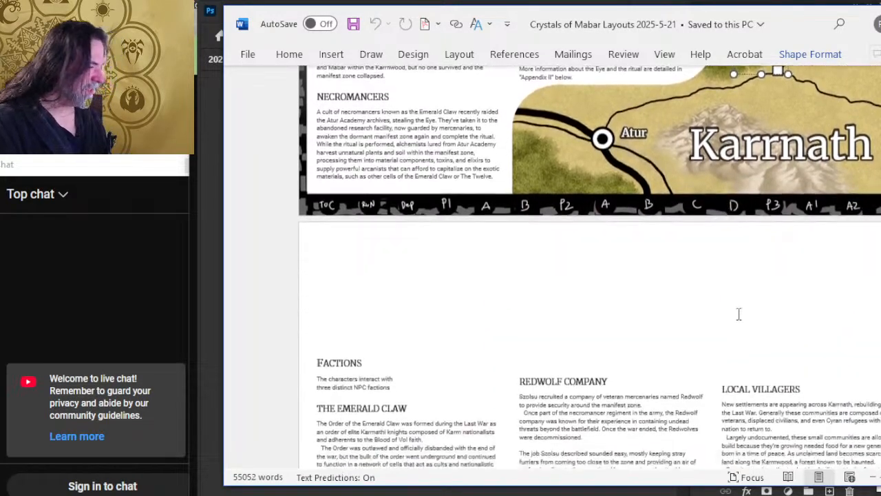
pyautogui.scroll(-15, 731, 309)
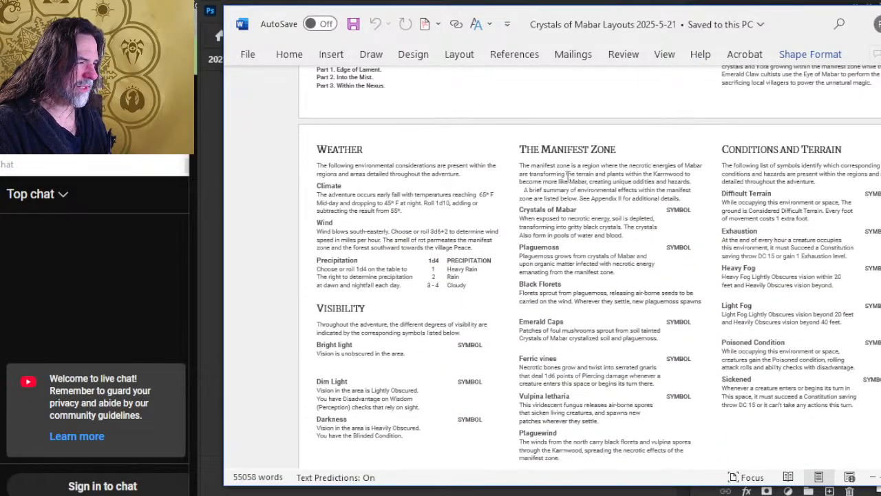
pyautogui.moveTo(567, 174); pyautogui.dragTo(578, 196)
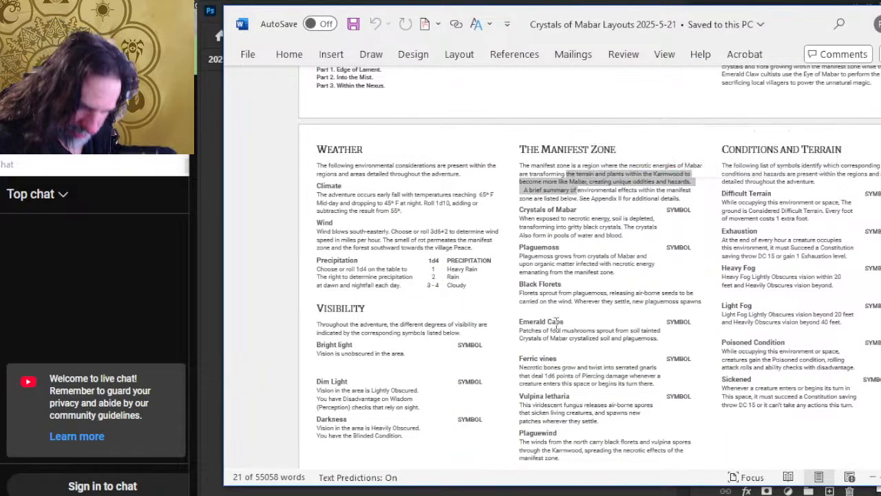
pyautogui.click(623, 257)
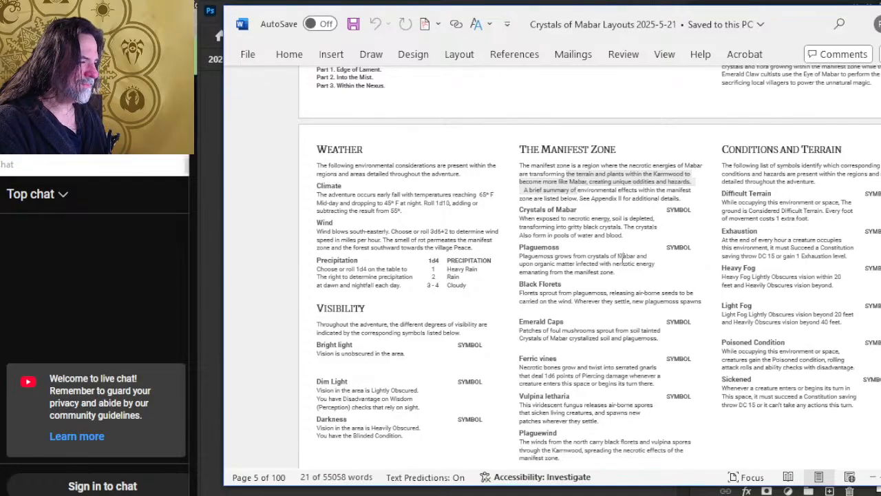
pyautogui.scroll(4, 625, 258)
pyautogui.scroll(-3, 625, 267)
pyautogui.scroll(-1, 625, 267)
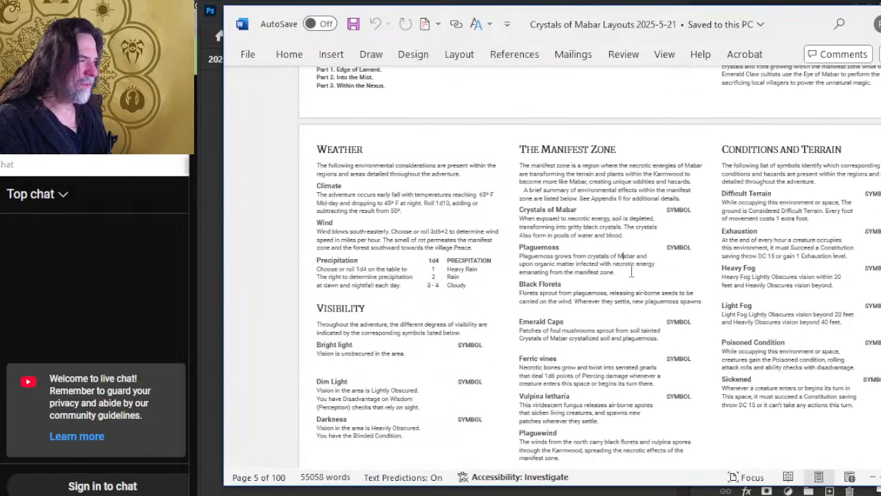
pyautogui.scroll(-1, 631, 295)
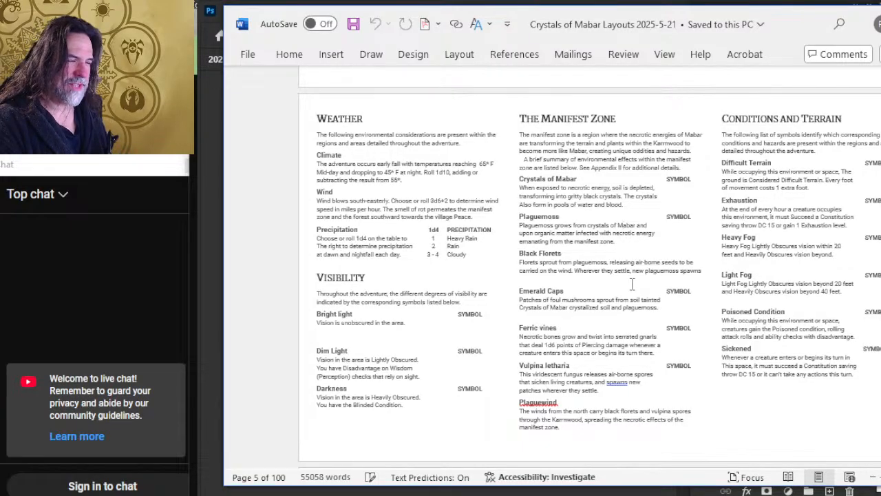
pyautogui.click(448, 495)
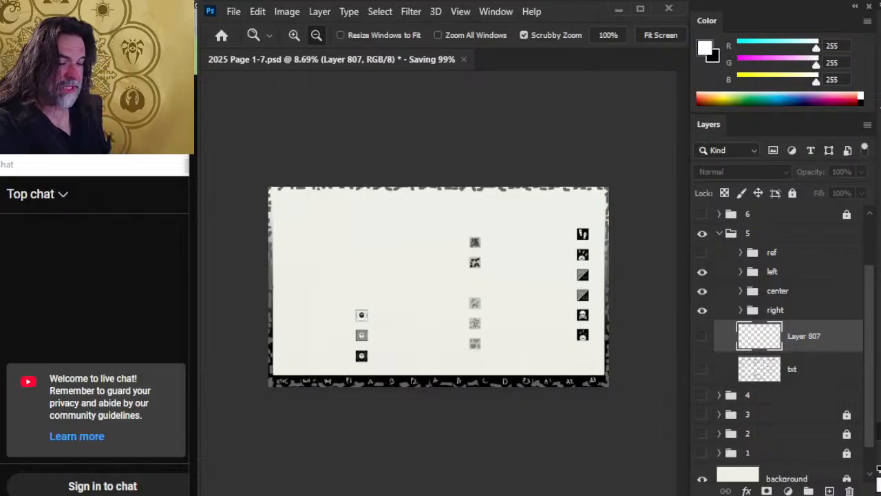
pyautogui.hotkey('alt', 'Tab')
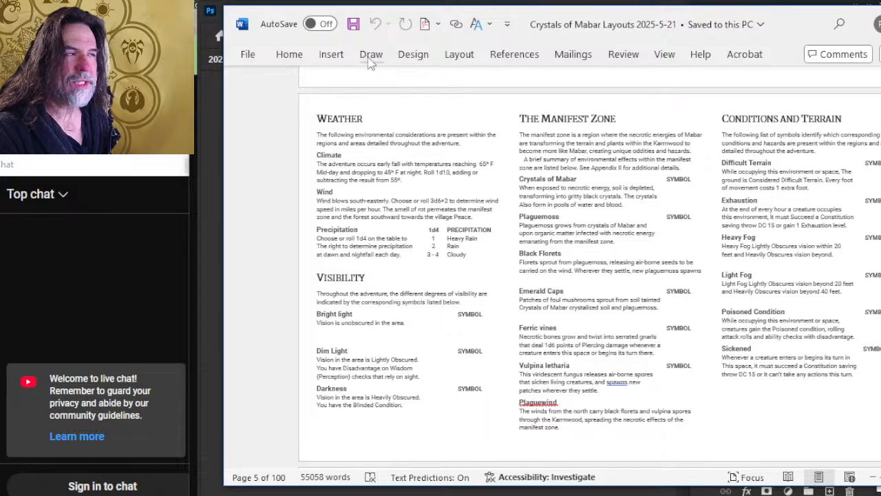
# Draw a large rectangle shape covering nearly all of page 5, from just inside its upper-left corner
pyautogui.click(335, 62)
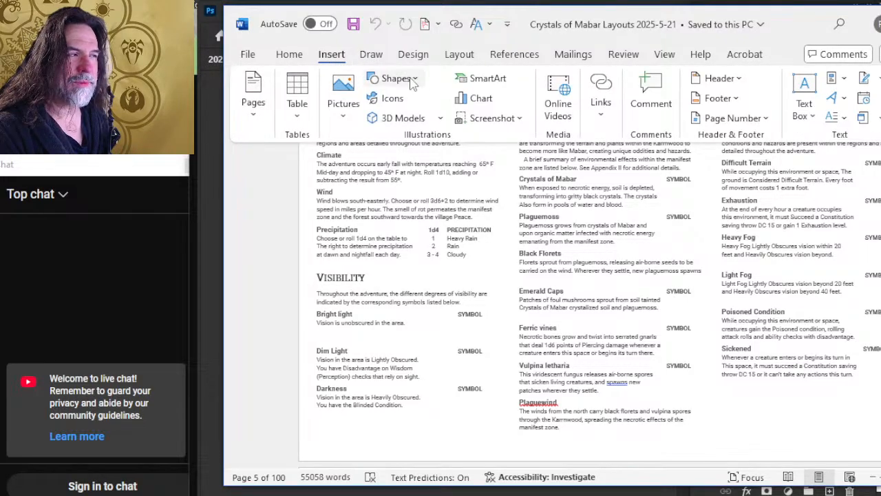
pyautogui.click(411, 81)
pyautogui.click(428, 122)
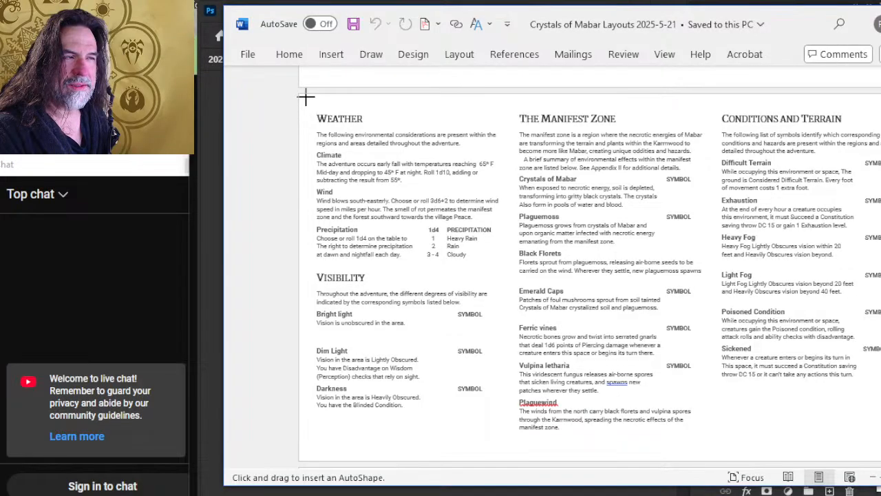
pyautogui.moveTo(306, 102); pyautogui.dragTo(880, 451)
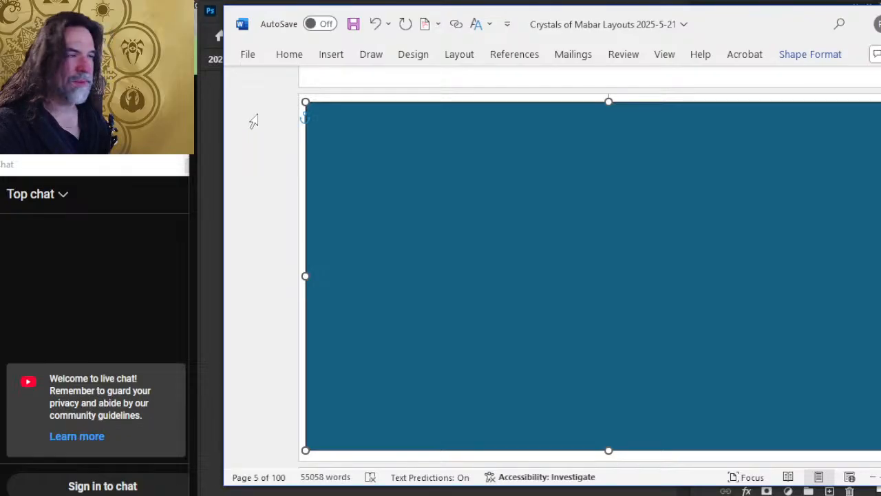
pyautogui.click(413, 55)
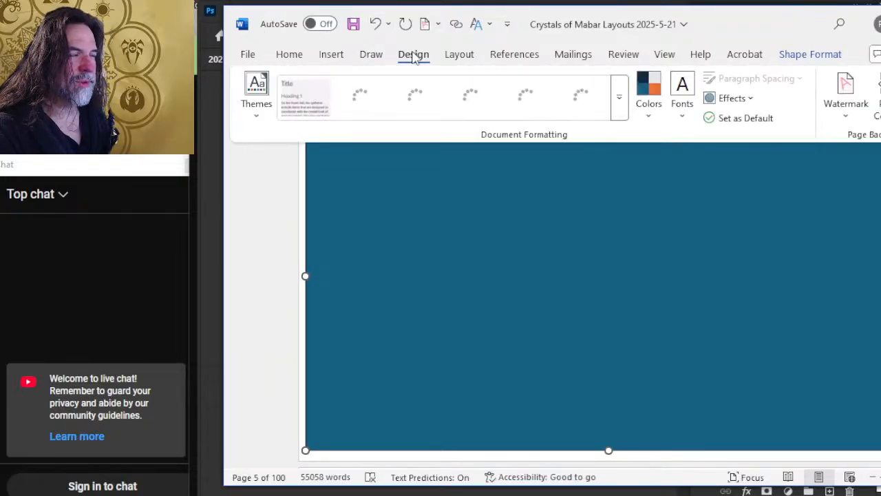
pyautogui.click(460, 55)
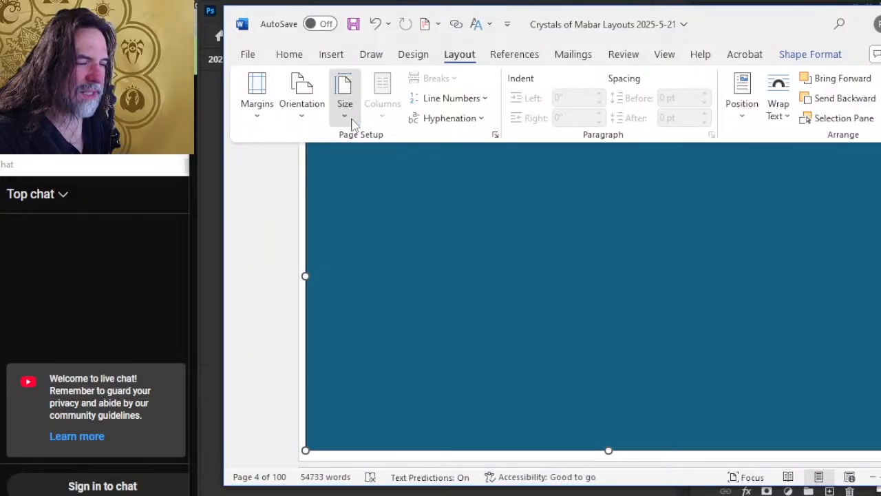
pyautogui.click(351, 123)
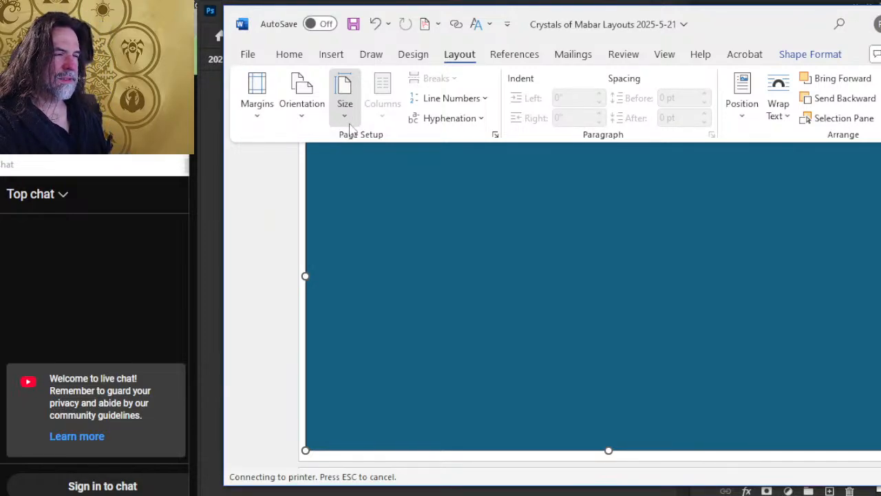
pyautogui.hotkey('alt', 'Tab')
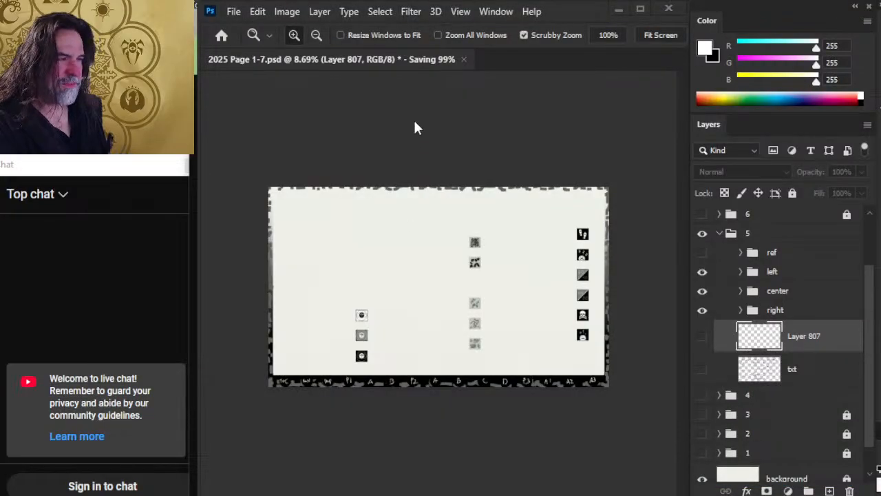
pyautogui.hotkey('alt', 'Tab')
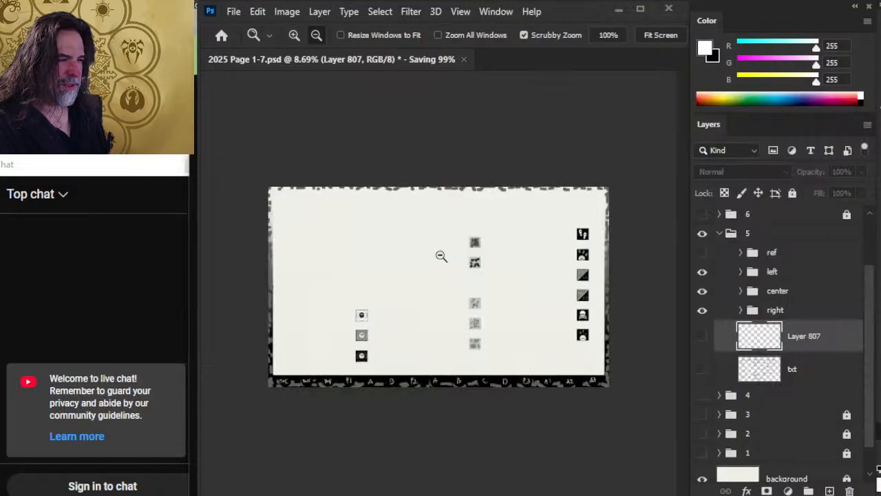
pyautogui.hotkey('alt', 'Tab')
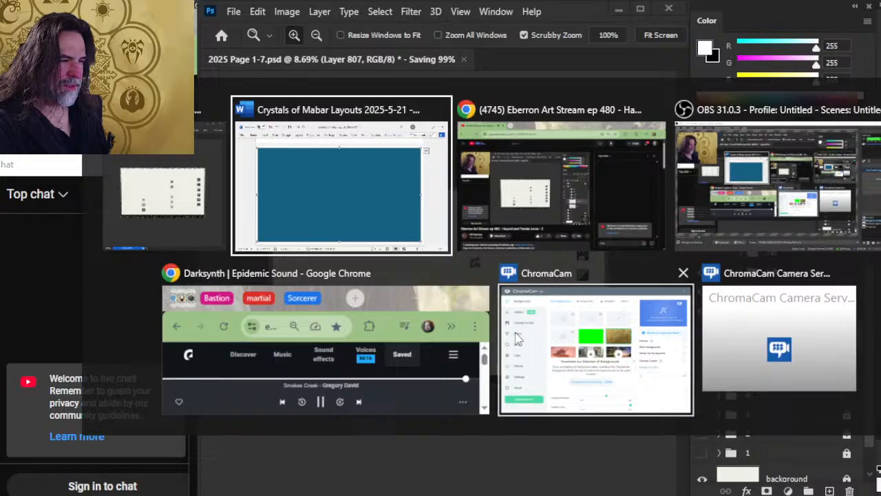
pyautogui.click(350, 162)
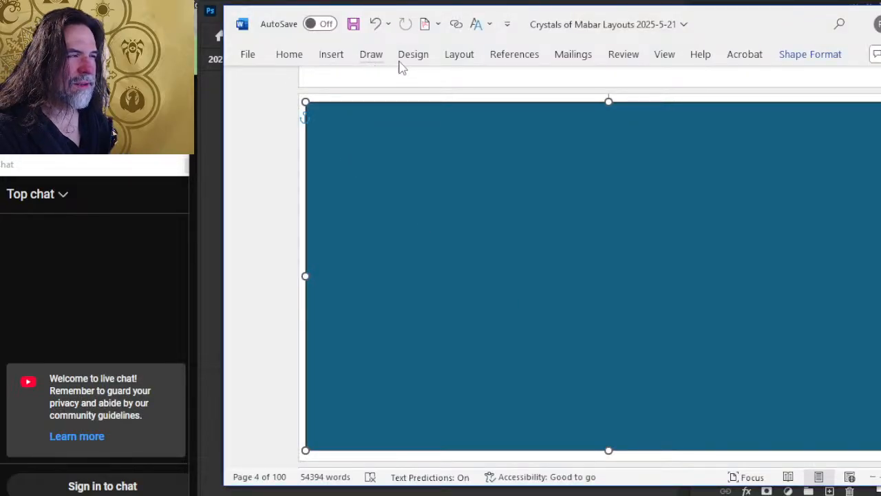
pyautogui.click(452, 56)
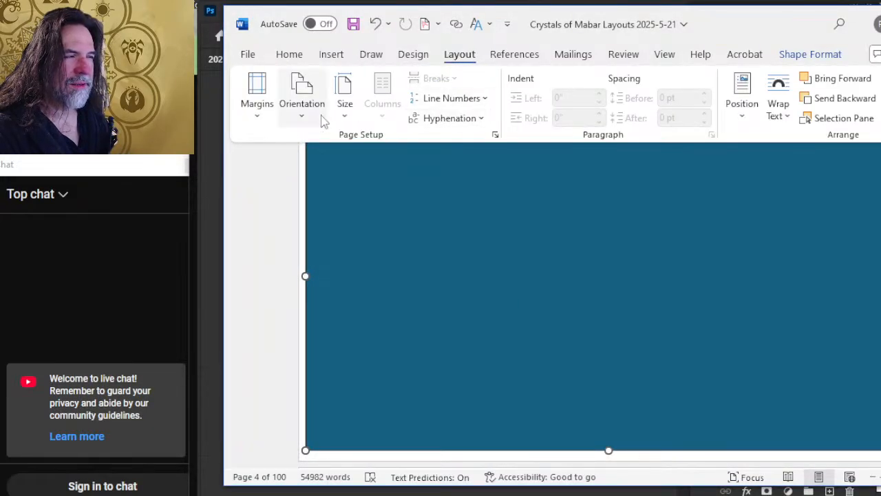
pyautogui.click(345, 116)
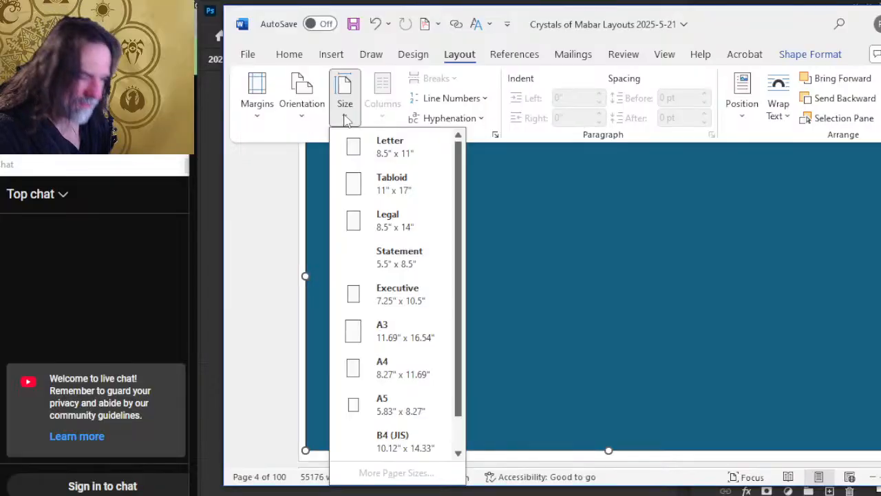
pyautogui.click(346, 120)
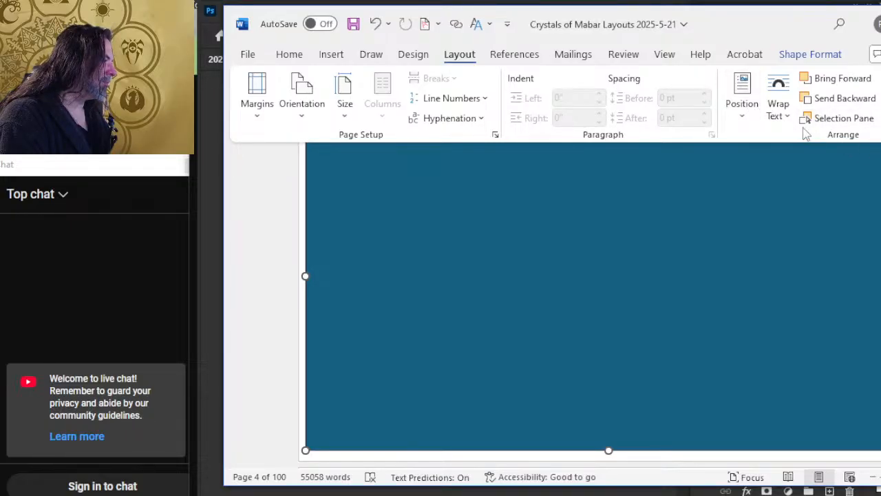
pyautogui.click(741, 124)
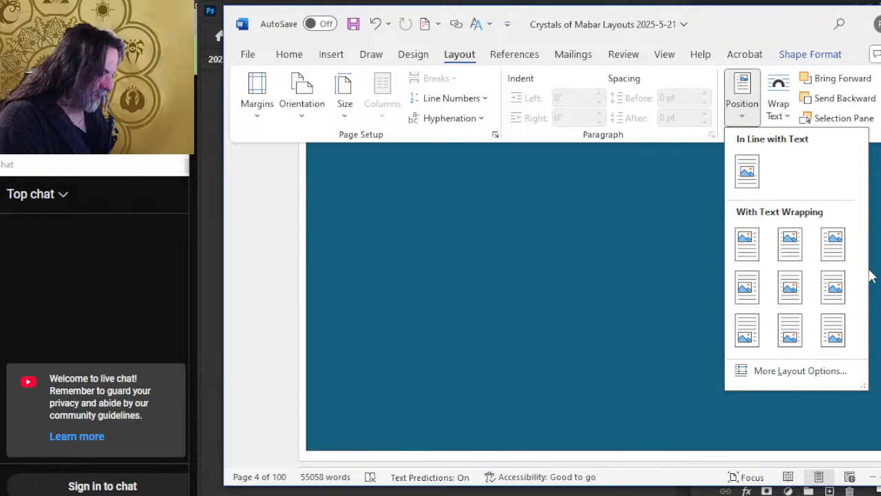
pyautogui.press('Escape')
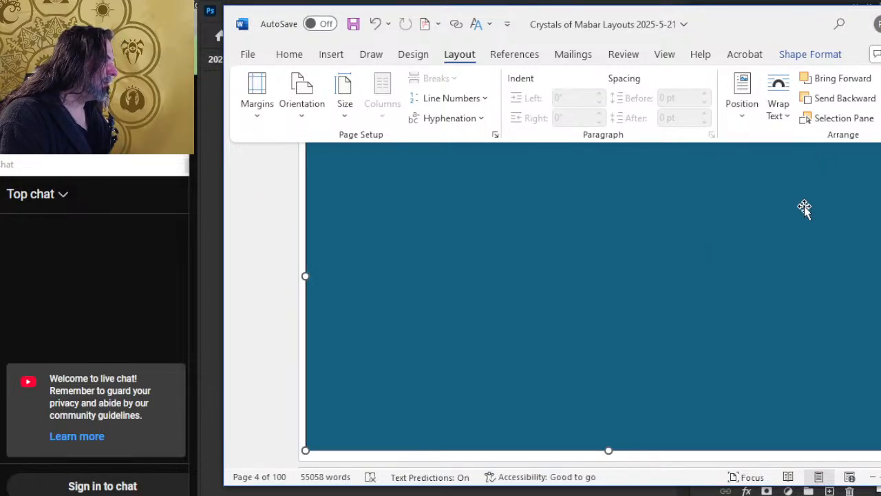
# Examine the formatting options of the map picture on the Adventure Background page, and return to the blue rectangle on page 5
pyautogui.scroll(-15, 803, 206)
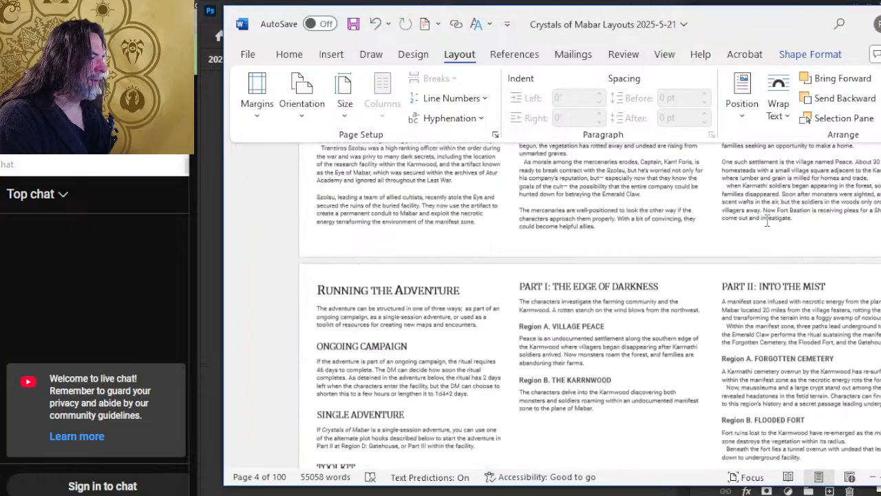
pyautogui.scroll(10, 766, 220)
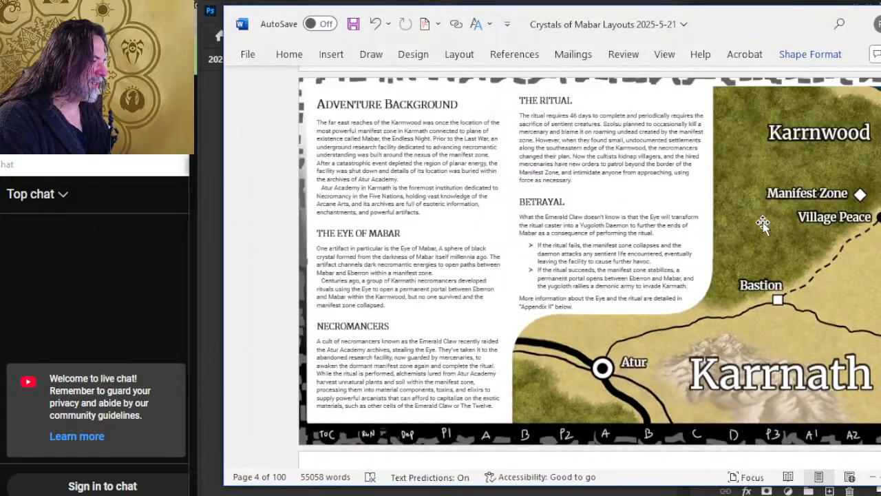
pyautogui.click(763, 223)
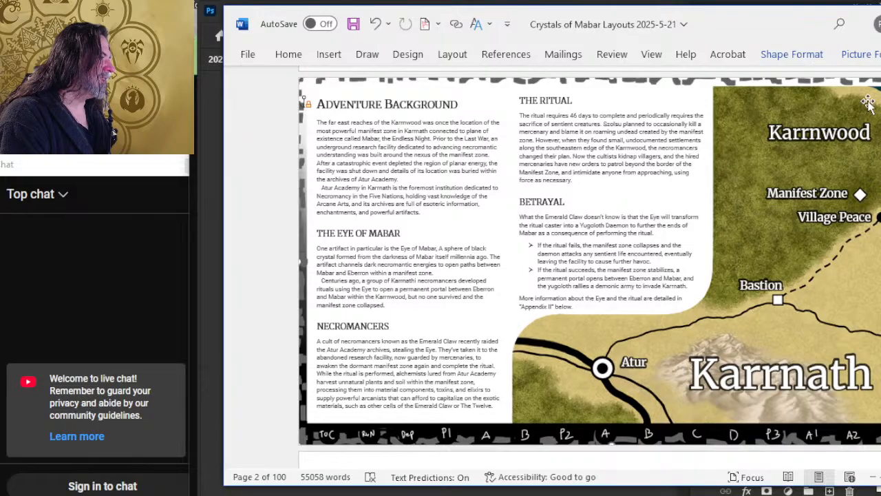
pyautogui.click(864, 57)
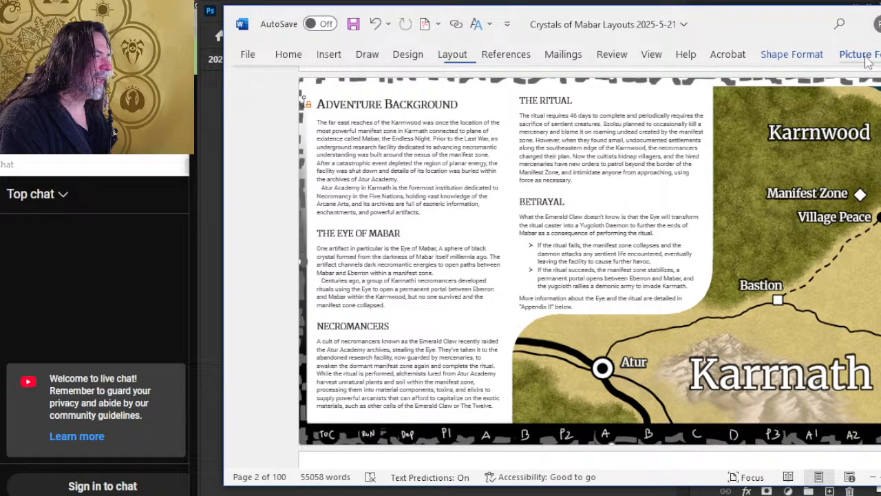
pyautogui.click(818, 58)
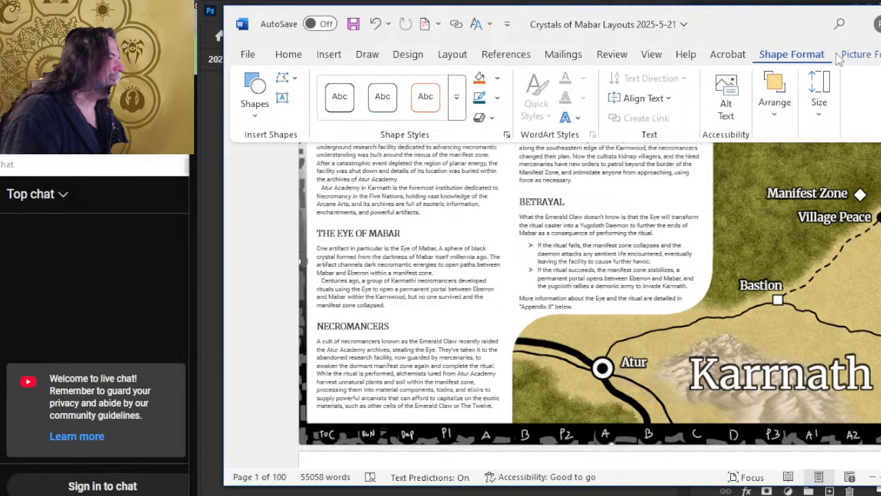
pyautogui.click(864, 58)
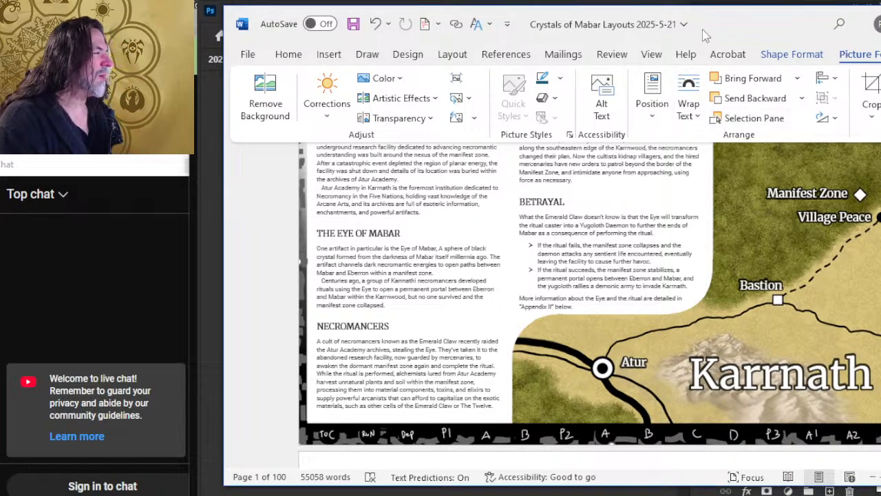
pyautogui.scroll(-3, 794, 383)
pyautogui.scroll(-10, 793, 383)
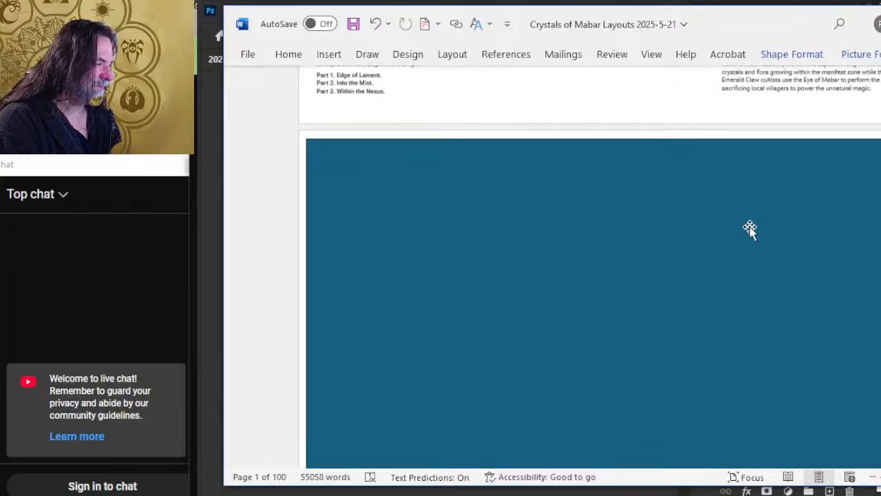
# Resize the blue rectangle on page 5 to a height of 10" and a width of 17"
pyautogui.click(731, 189)
pyautogui.rightClick(730, 188)
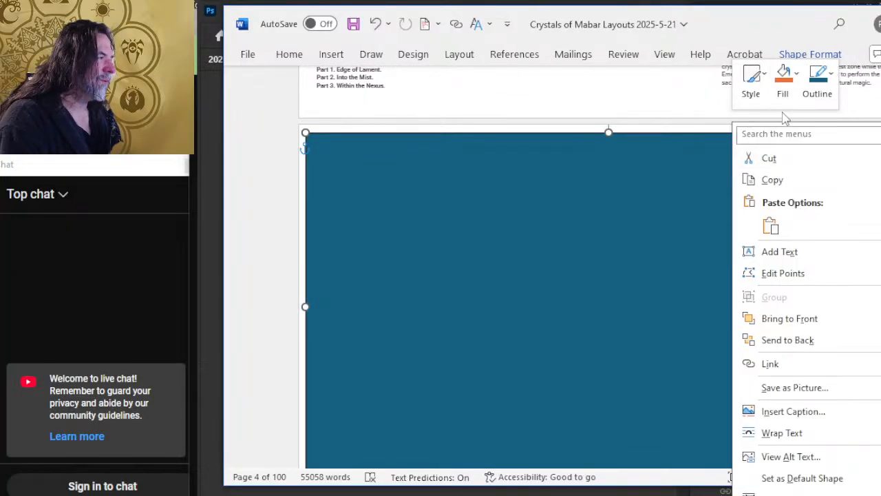
pyautogui.click(798, 55)
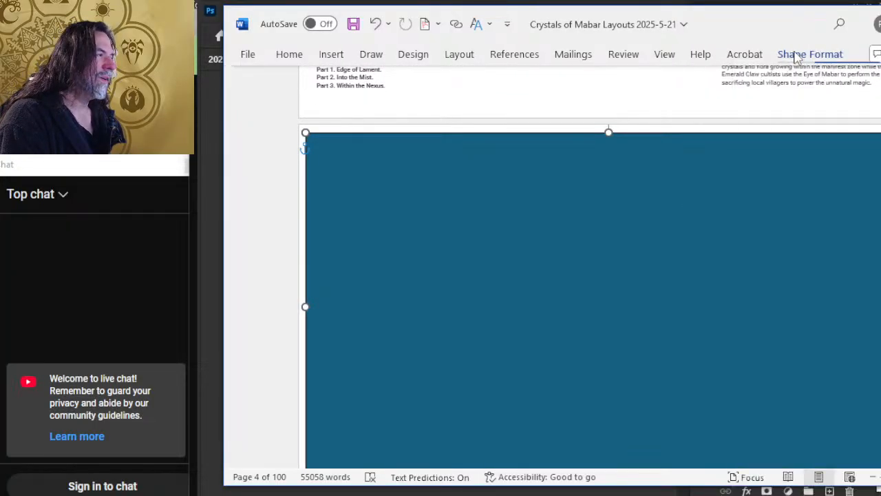
pyautogui.click(798, 55)
pyautogui.click(826, 116)
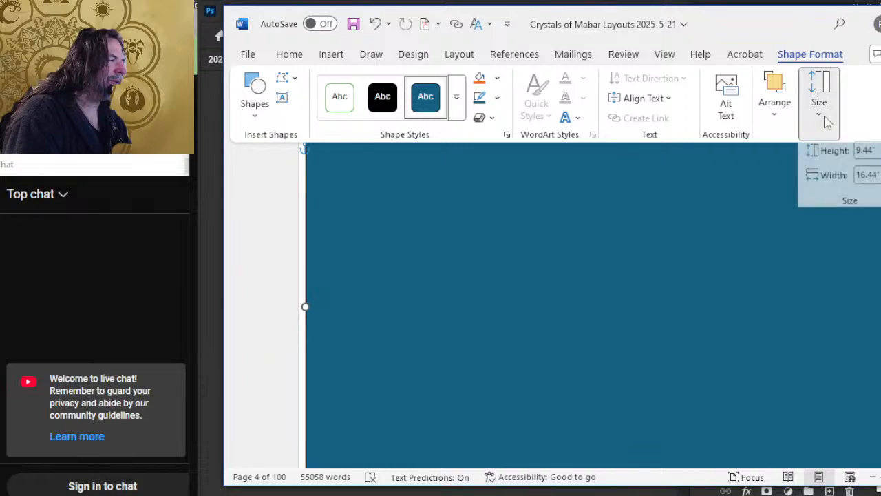
pyautogui.moveTo(861, 157); pyautogui.dragTo(785, 147)
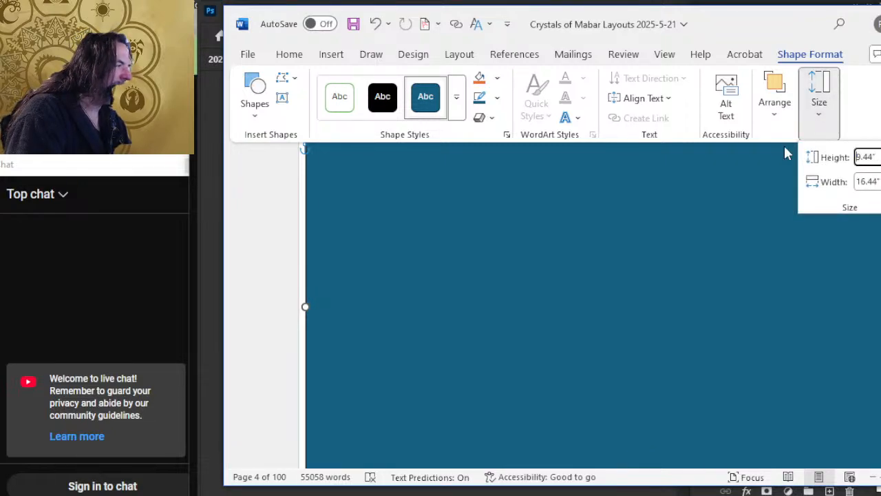
pyautogui.press('BackSpace')
pyautogui.press('Delete')
pyautogui.press('Delete')
pyautogui.press('Delete')
pyautogui.press('Delete')
pyautogui.write('10')
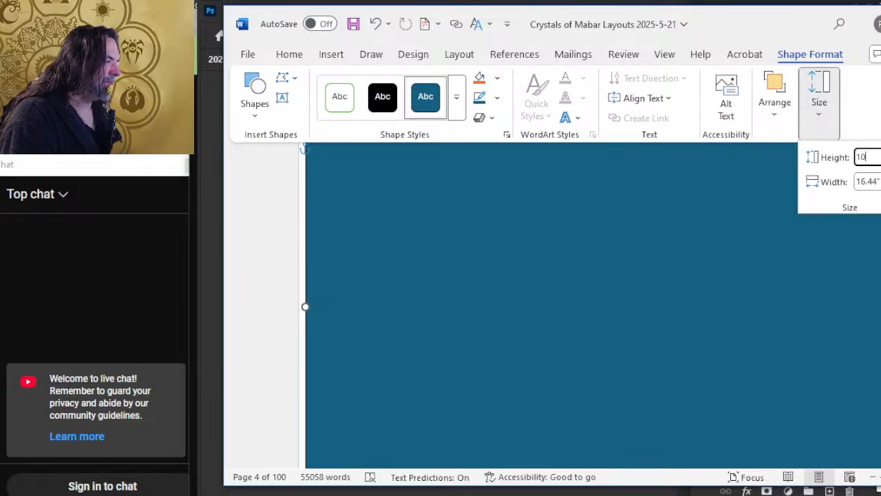
pyautogui.press('Tab')
pyautogui.write('17')
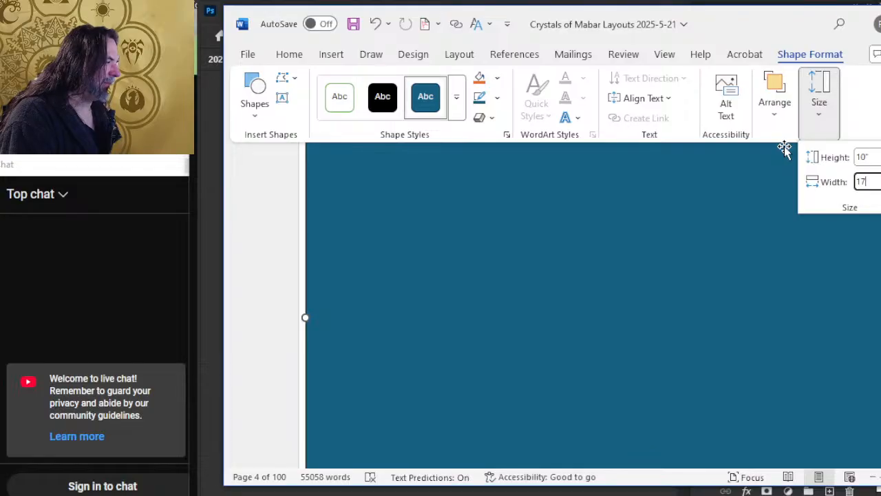
pyautogui.press('Return')
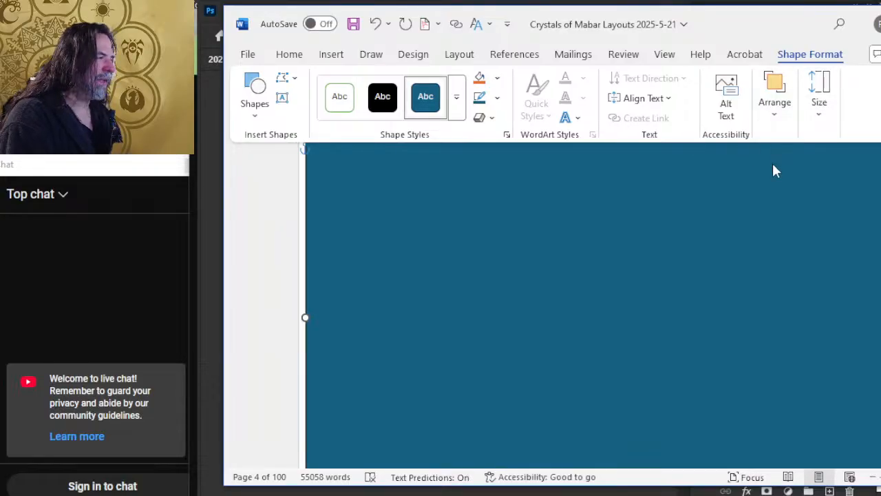
pyautogui.click(775, 170)
pyautogui.scroll(3, 767, 181)
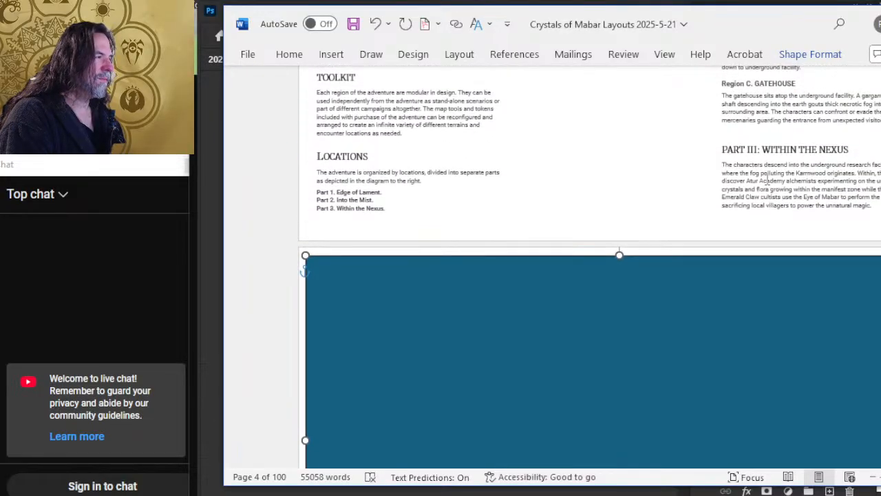
pyautogui.scroll(-1, 767, 180)
pyautogui.click(804, 56)
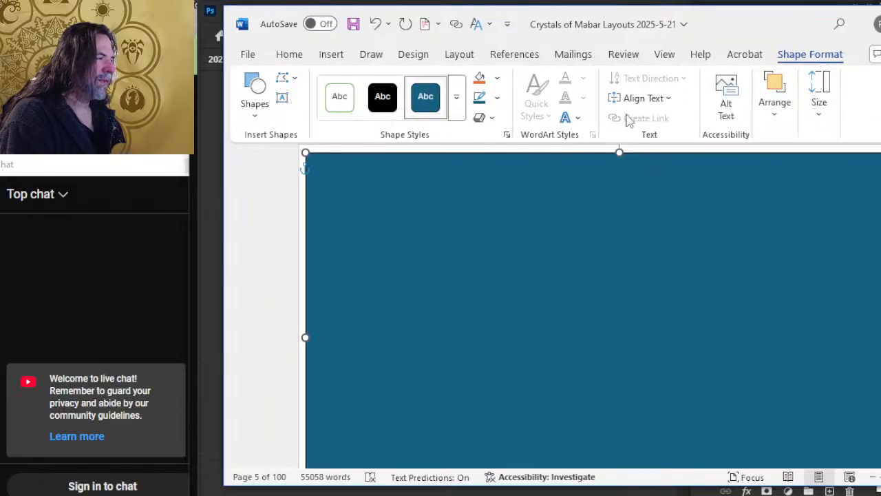
pyautogui.click(668, 98)
pyautogui.click(668, 102)
pyautogui.click(736, 204)
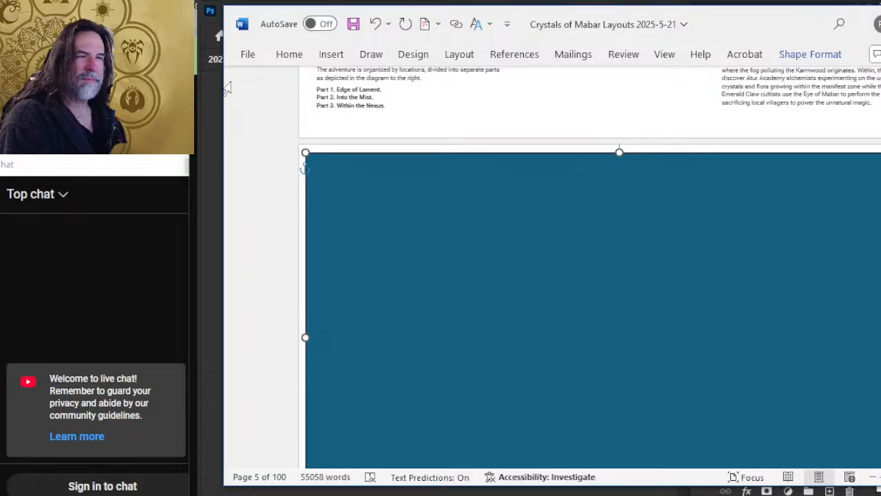
# Reposition the page 5 rectangle horizontally so its sides sit flush with the left and right page edges
pyautogui.click(810, 54)
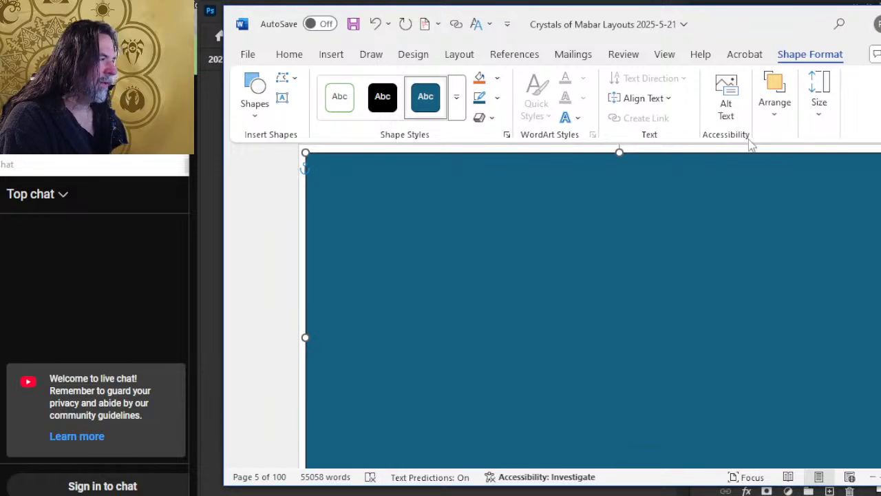
pyautogui.click(780, 119)
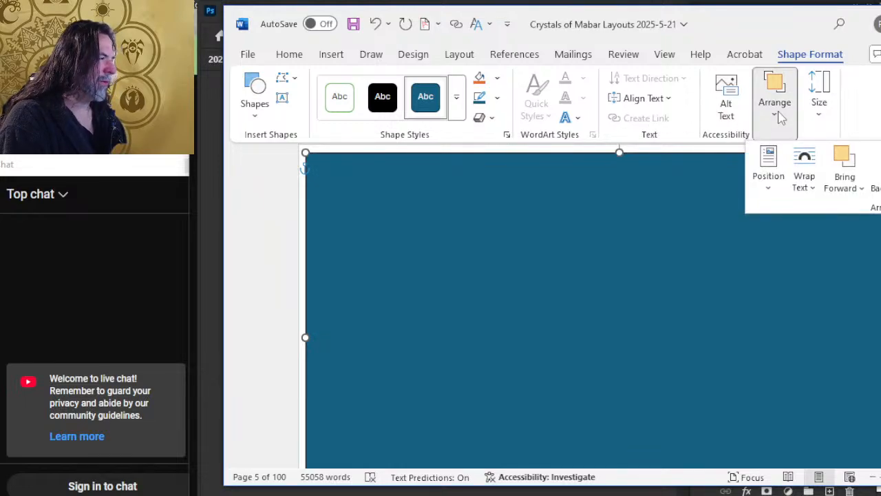
pyautogui.click(768, 172)
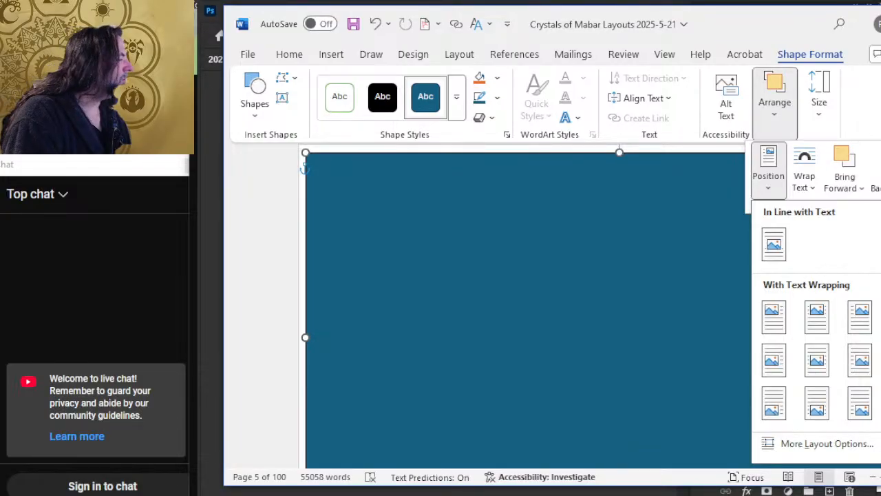
pyautogui.press('Escape')
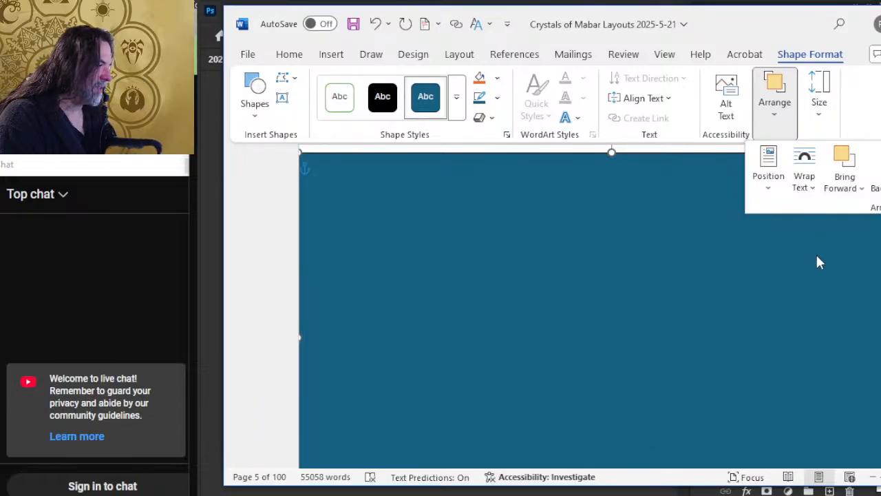
pyautogui.scroll(-3, 872, 270)
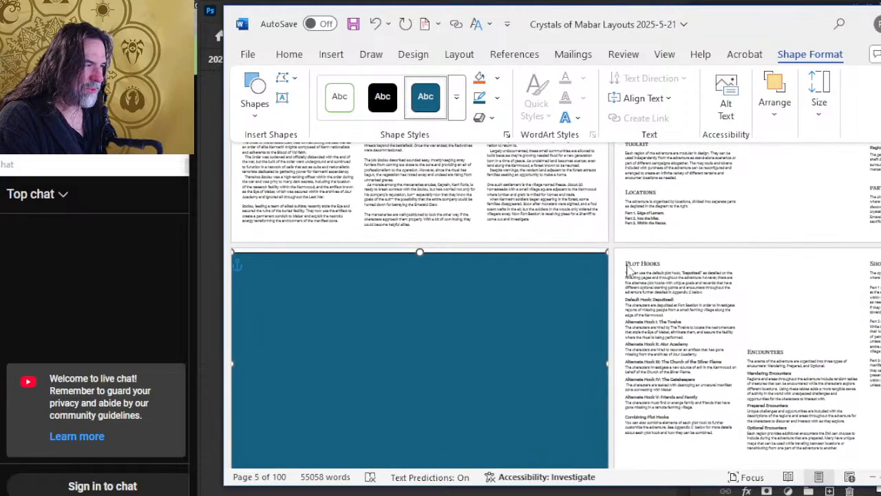
pyautogui.scroll(2, 472, 275)
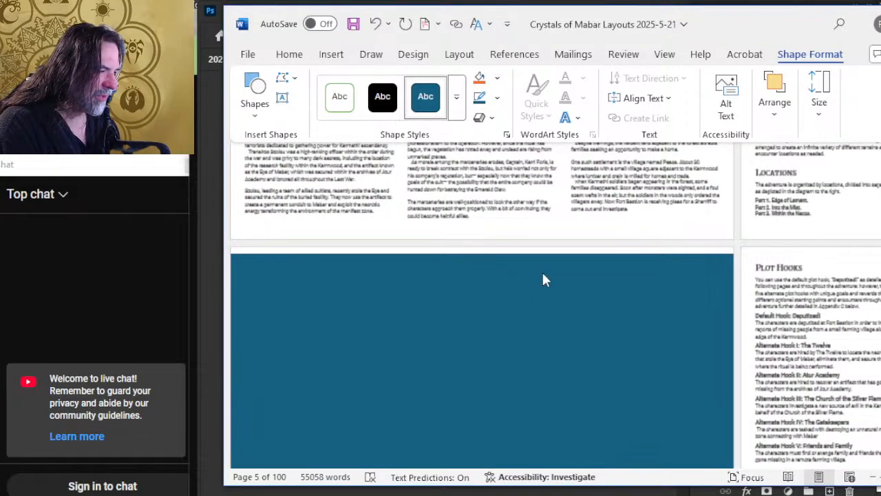
# Reposition the page 5 rectangle vertically so its upper edge sits flush with the page's upper edge
pyautogui.click(544, 275)
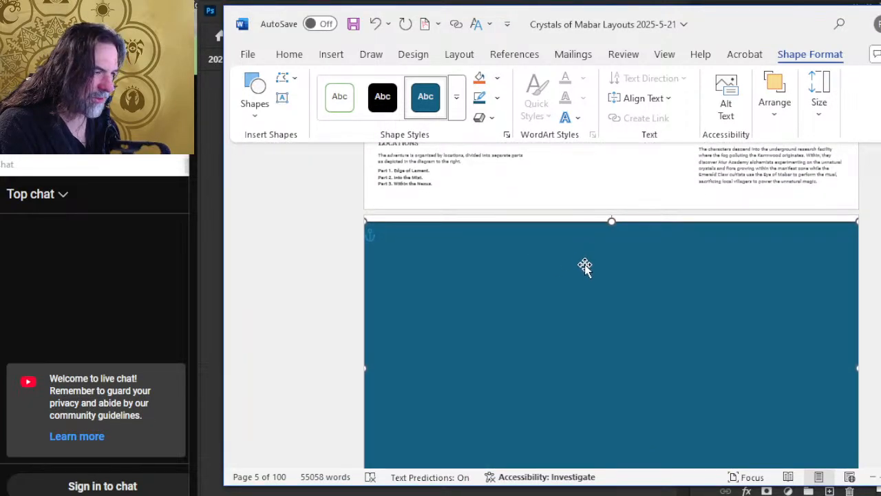
pyautogui.rightClick(553, 265)
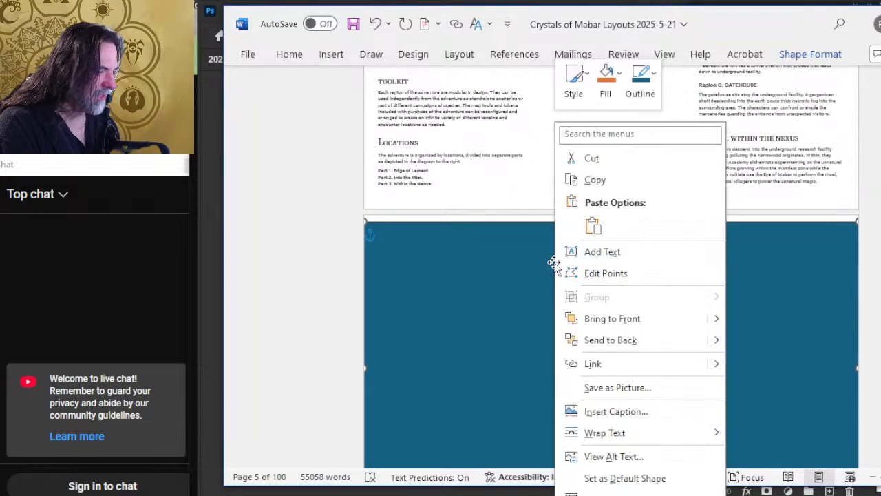
pyautogui.click(836, 56)
pyautogui.click(817, 103)
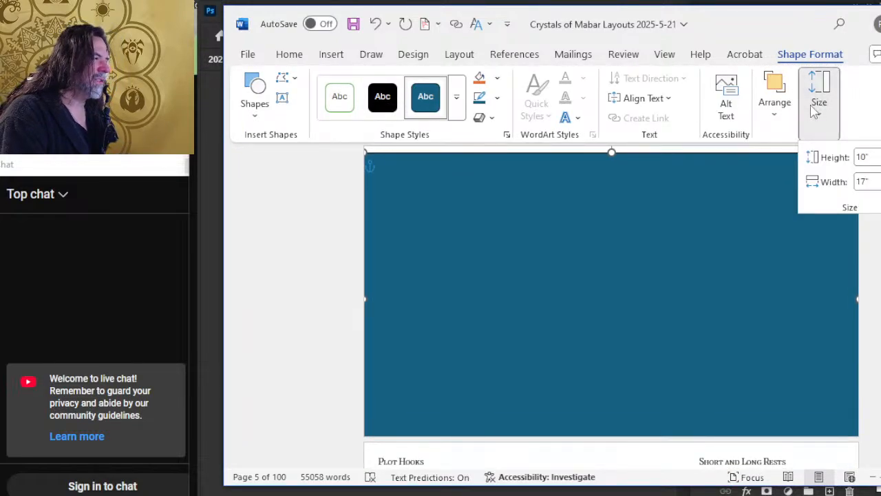
pyautogui.click(816, 109)
pyautogui.click(774, 103)
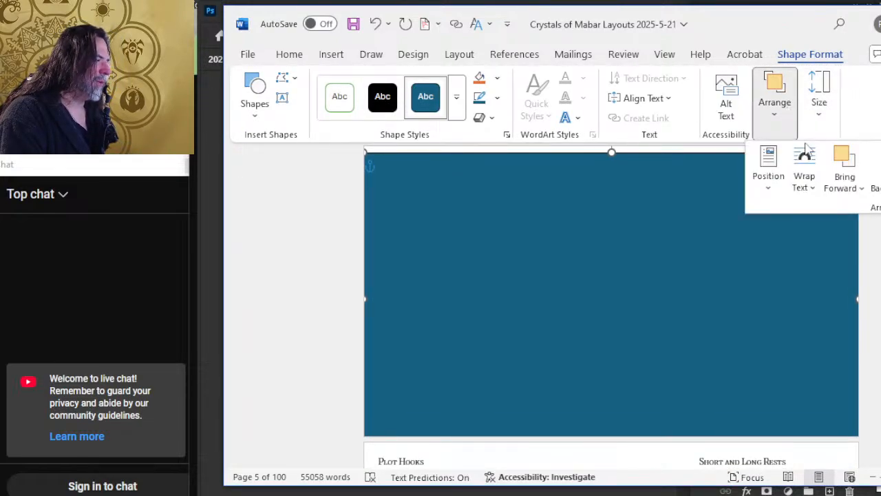
pyautogui.click(783, 183)
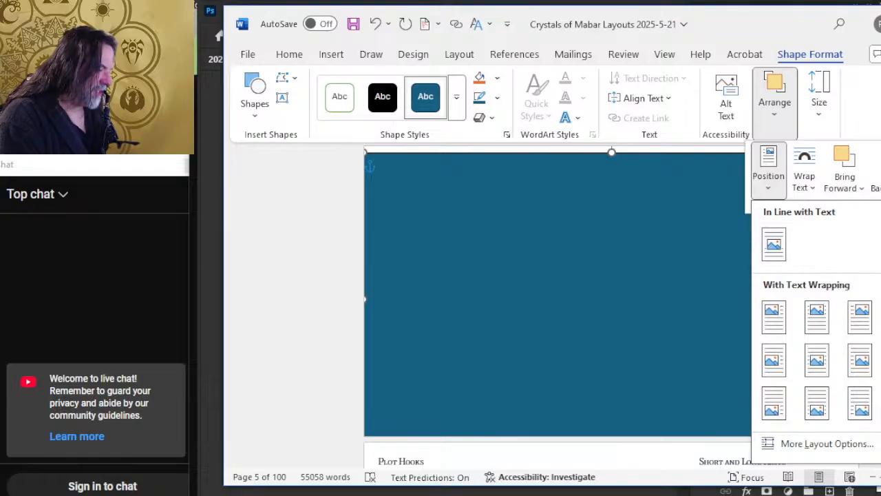
pyautogui.press('Escape')
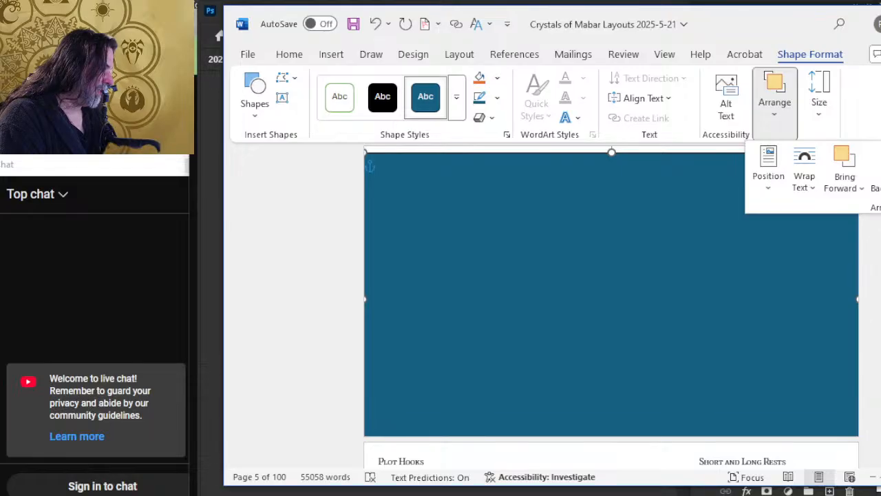
pyautogui.click(880, 244)
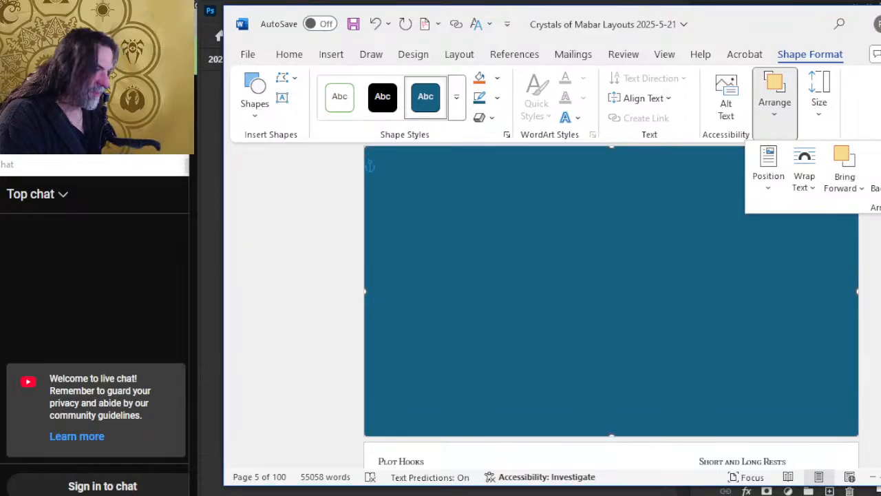
pyautogui.press('Escape')
pyautogui.scroll(1, 820, 280)
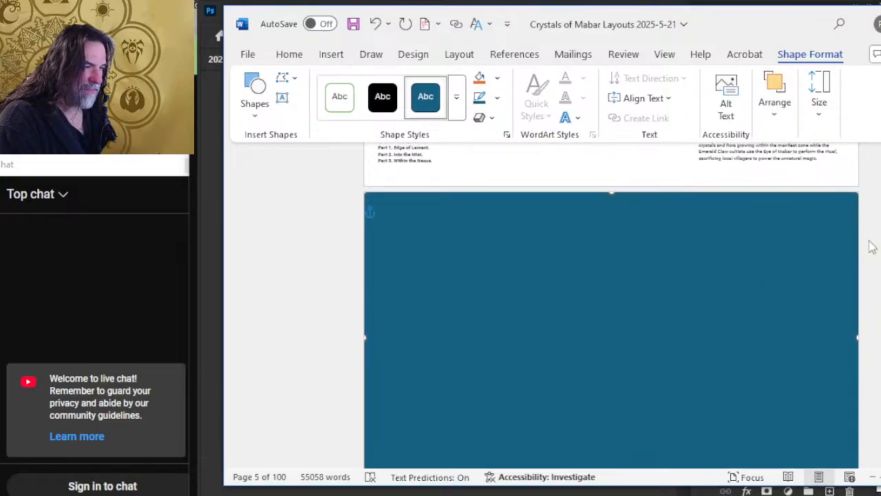
pyautogui.scroll(-2, 411, 240)
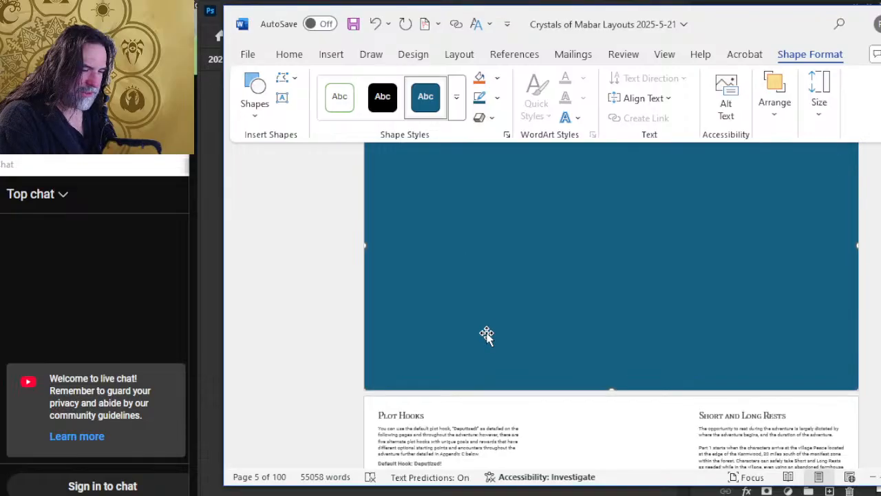
# Switch to Photoshop and look through the files in the PRODUCTION folder without opening any
pyautogui.hotkey('alt', 'Tab')
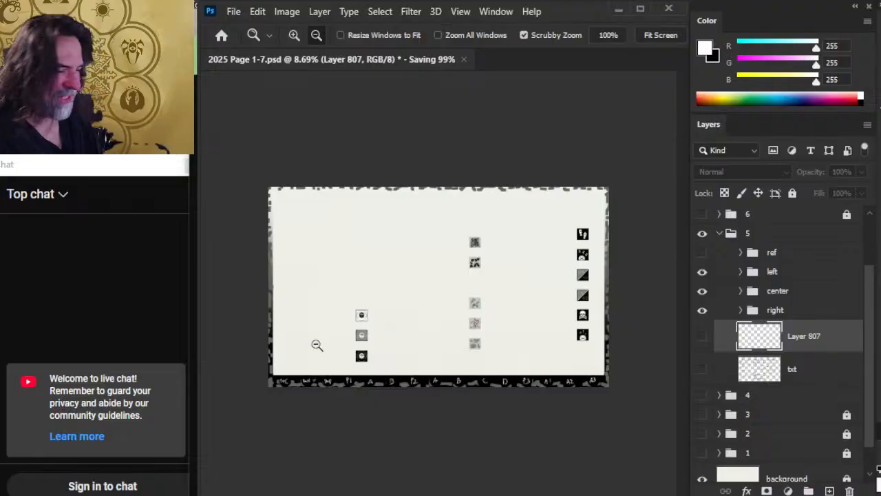
pyautogui.moveTo(315, 344)
pyautogui.mouseDown()
pyautogui.moveTo(340, 344)
pyautogui.moveTo(307, 335)
pyautogui.mouseUp()
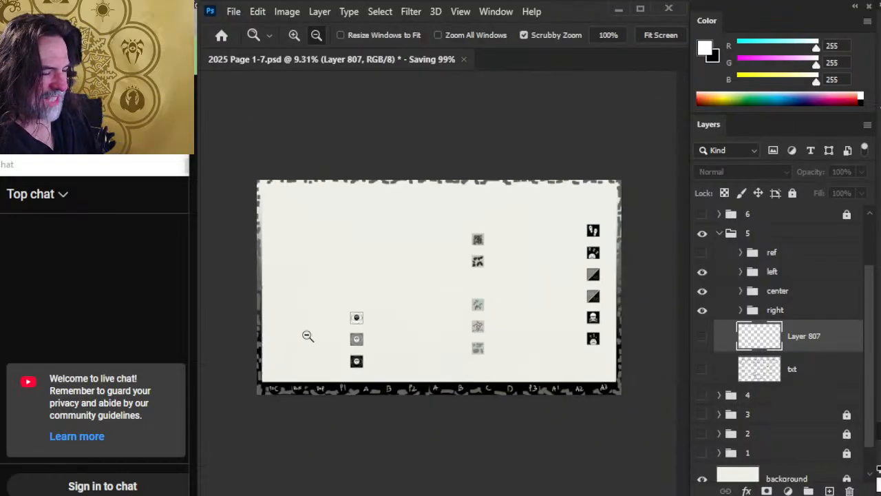
pyautogui.click(234, 12)
pyautogui.click(252, 41)
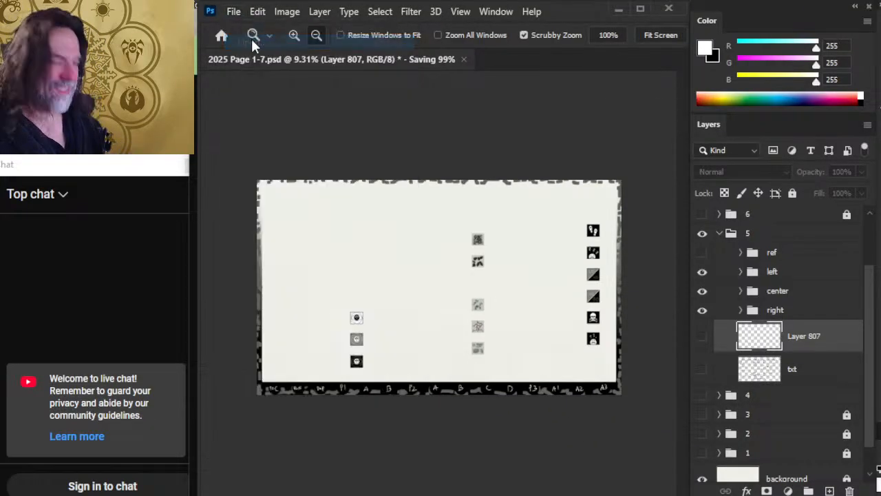
pyautogui.scroll(-2, 605, 195)
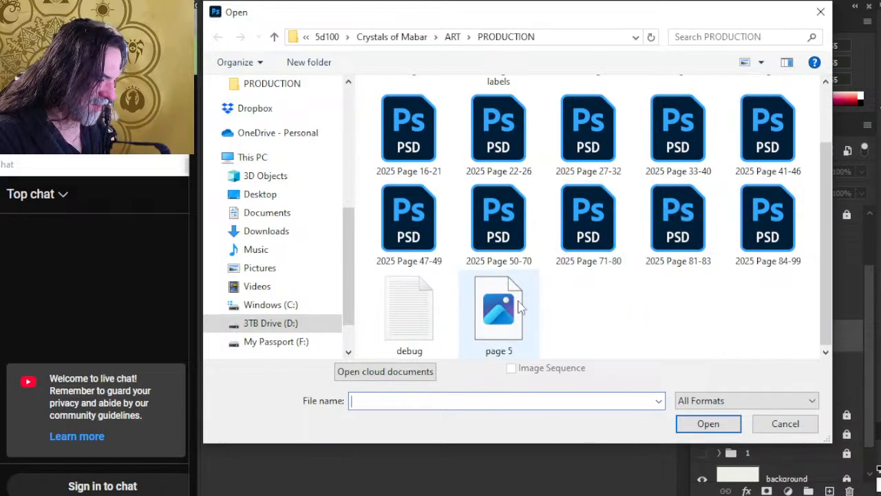
pyautogui.scroll(2, 521, 326)
pyautogui.press('Escape')
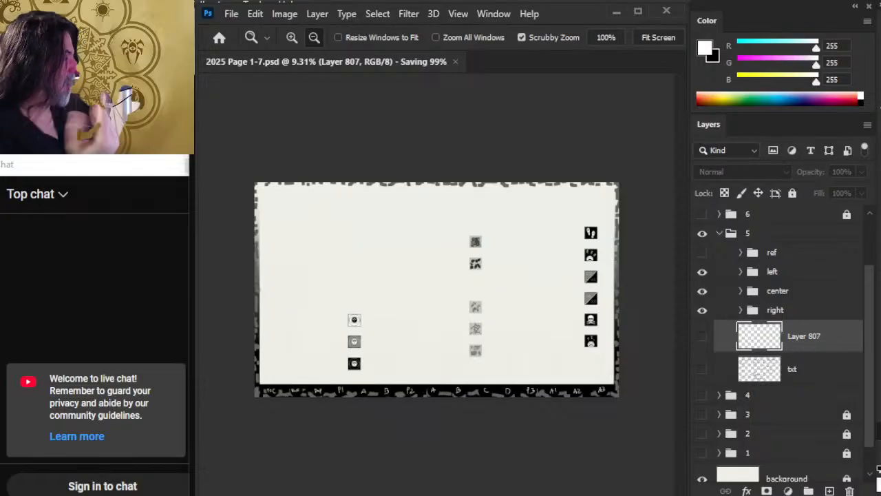
# Return to Word and save the Crystals of Mabar Layouts 2025-5-21 document
pyautogui.hotkey('alt', 'Tab')
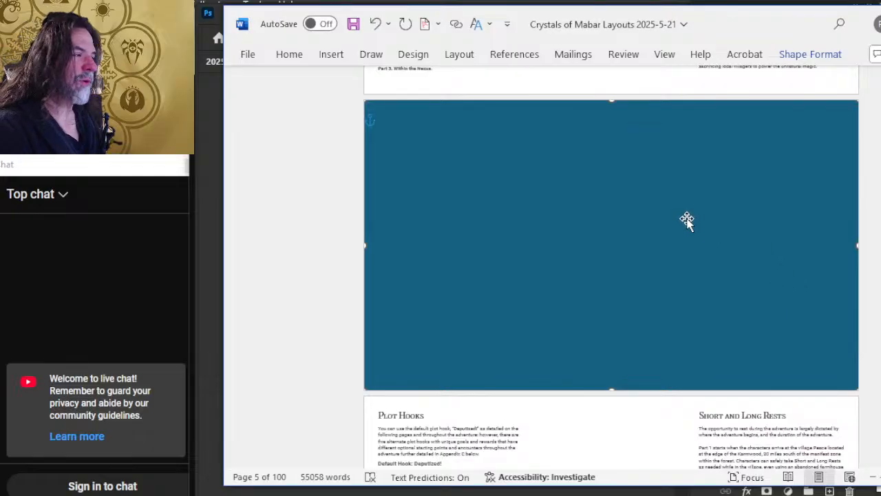
pyautogui.hotkey('ctrl', 's')
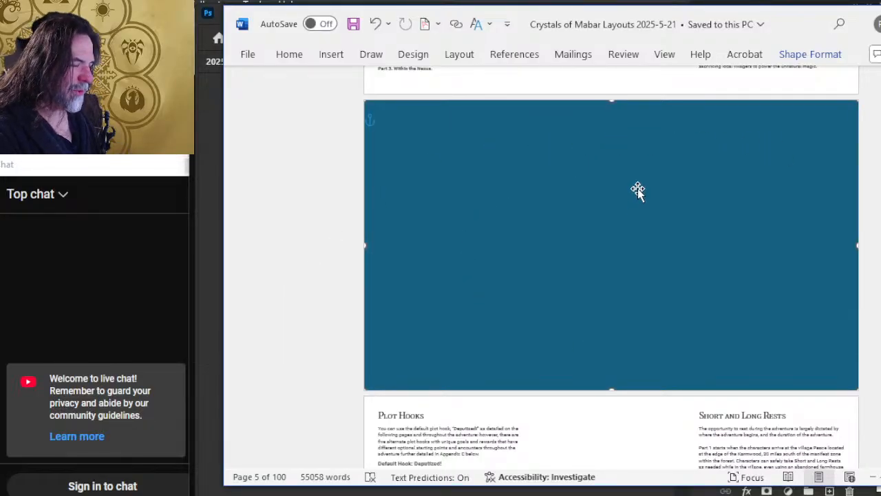
pyautogui.hotkey('alt', 'Tab')
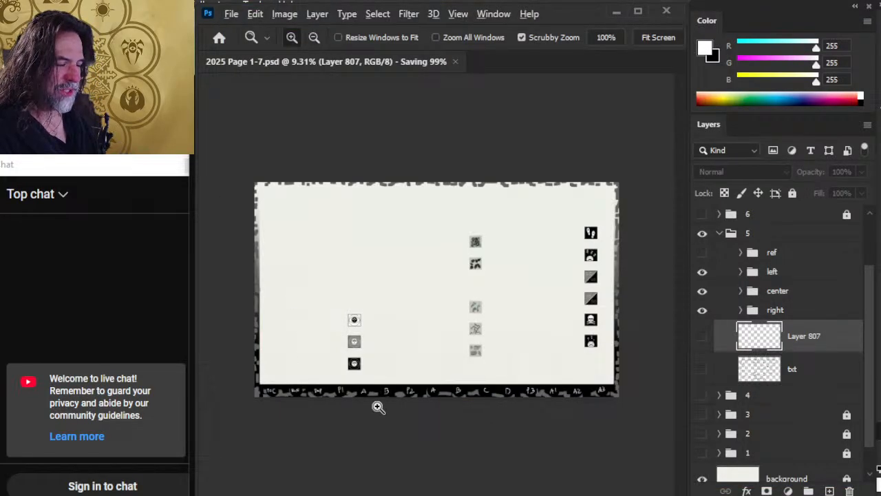
pyautogui.hotkey('alt', 'Tab')
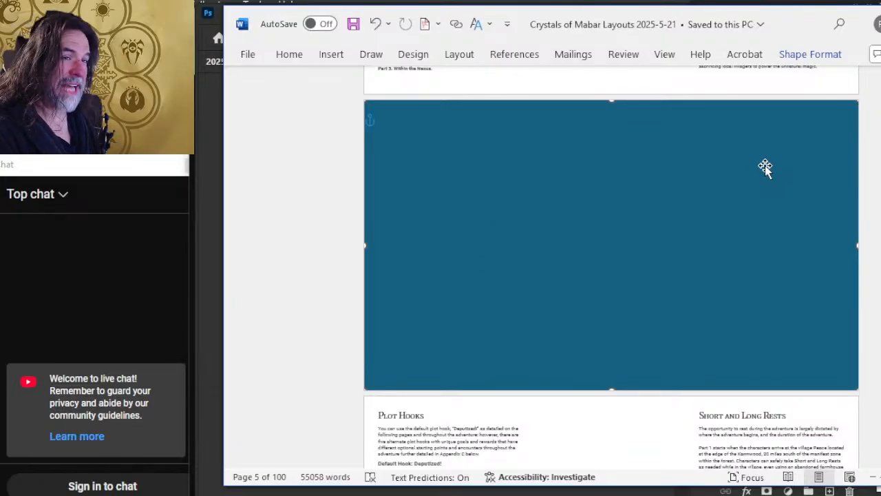
# Switch to Photoshop, examine the symbols in the page 5 artwork, and check the details of the 2025 Page 1-7 file in the PRODUCTION folder
pyautogui.hotkey('alt', 'Tab')
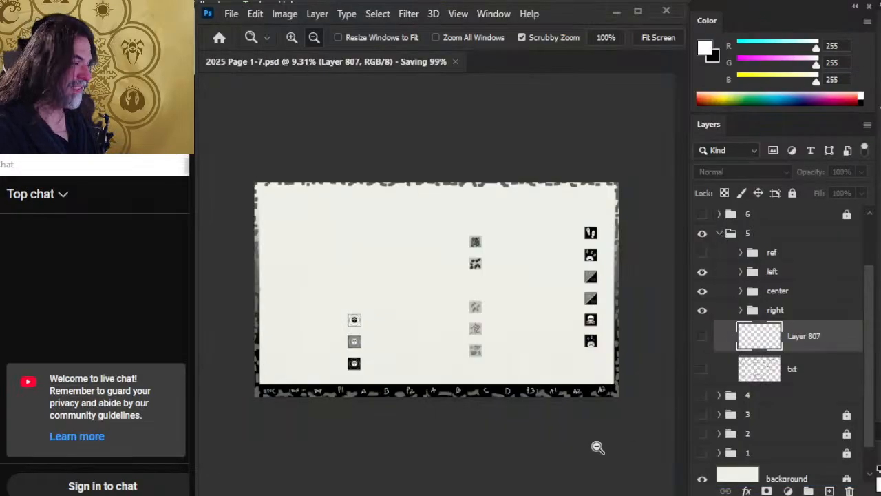
pyautogui.scroll(6, 607, 272)
pyautogui.moveTo(582, 276); pyautogui.dragTo(660, 292)
pyautogui.moveTo(557, 431); pyautogui.dragTo(551, 296)
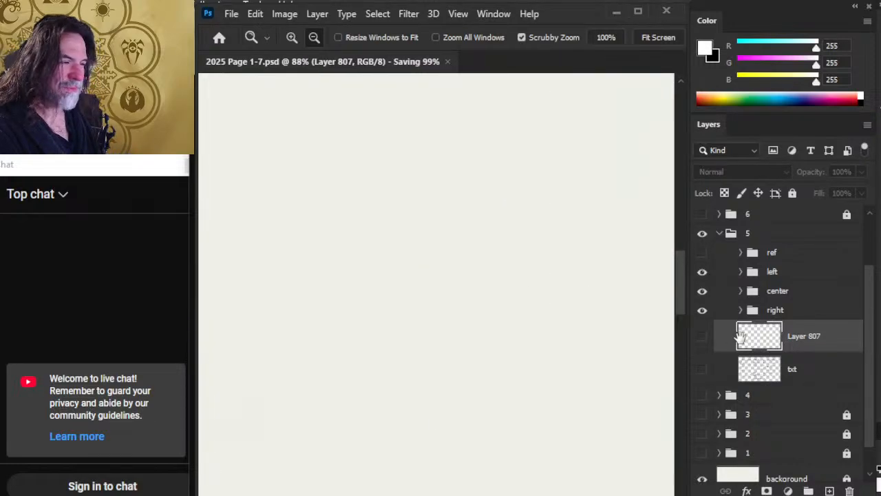
pyautogui.scroll(-5, 498, 305)
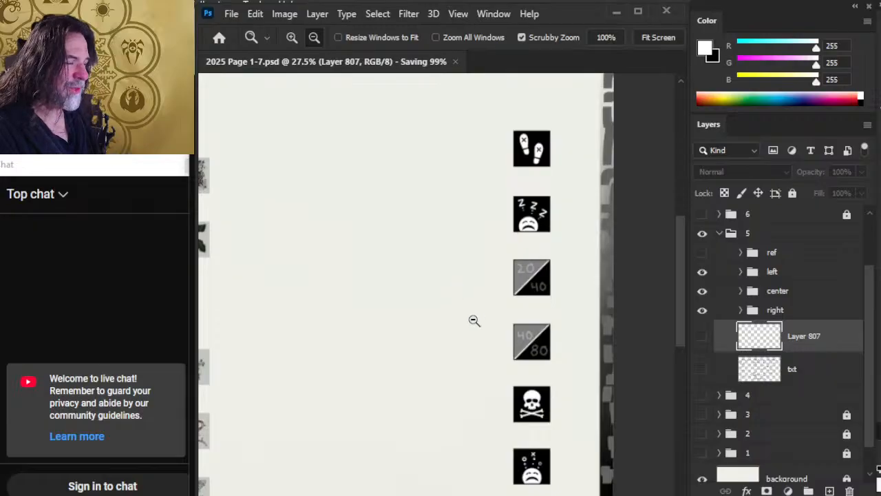
pyautogui.scroll(-5, 472, 319)
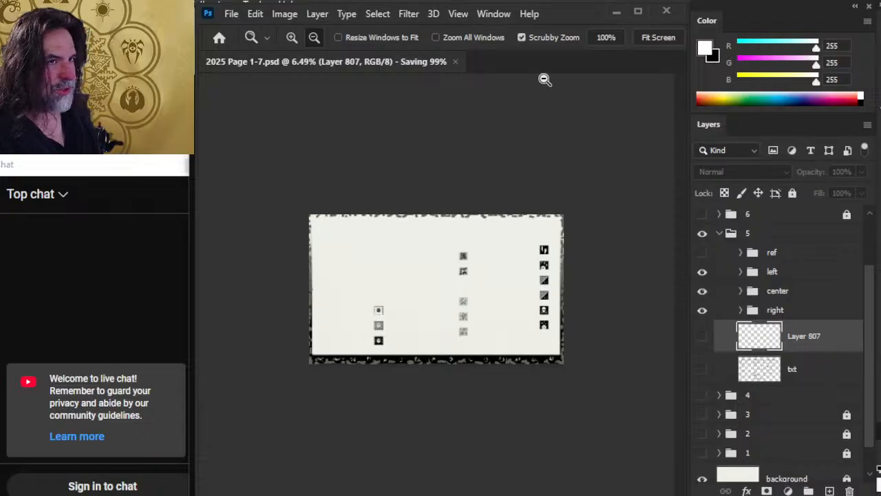
pyautogui.click(229, 15)
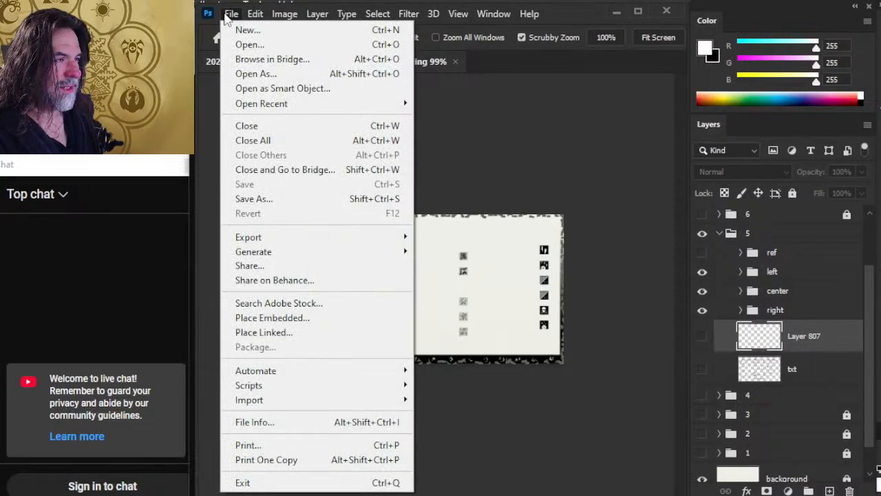
pyautogui.click(249, 46)
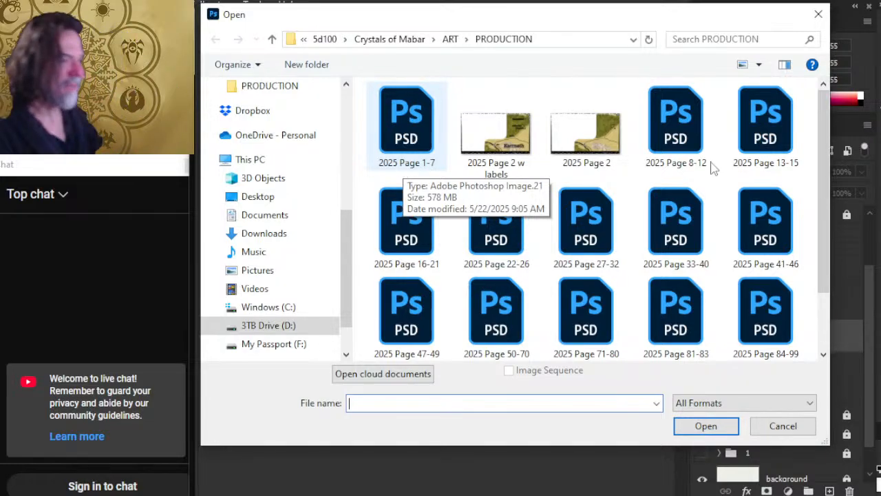
pyautogui.click(817, 13)
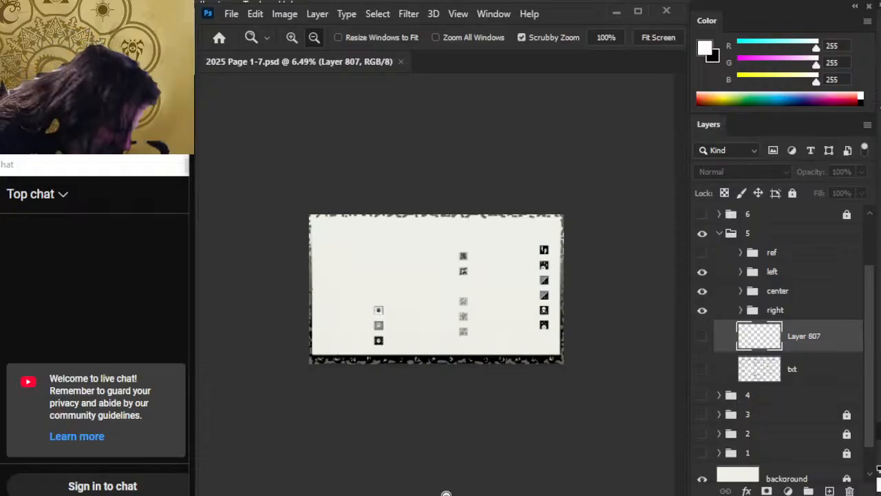
# Show Layer 807 and the txt layer in group 5, and save the 2025 Page 1-7 document
pyautogui.click(704, 337)
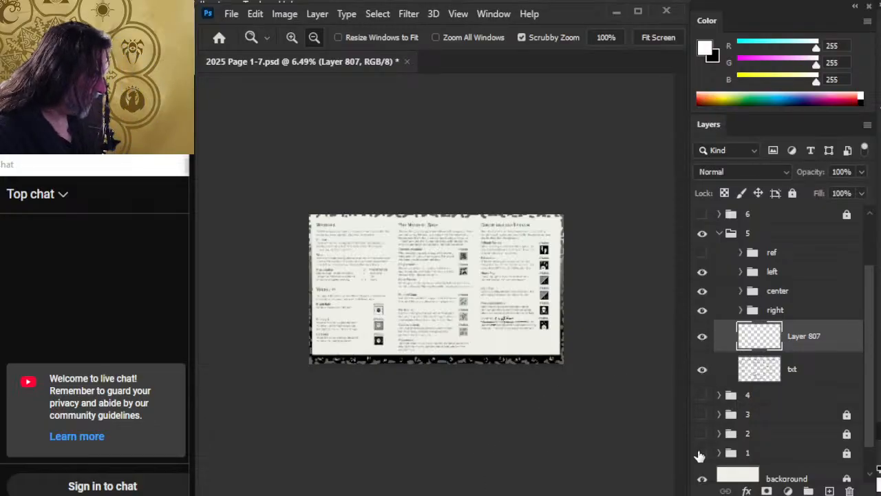
pyautogui.hotkey('ctrl', 's')
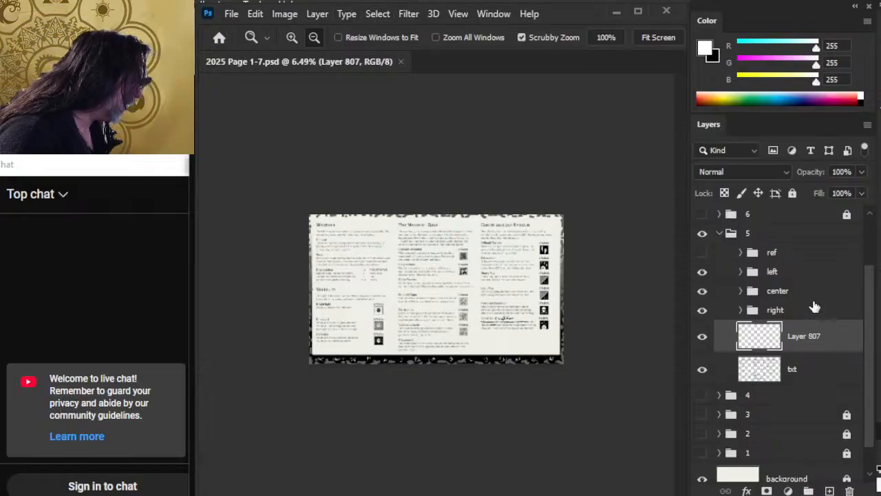
pyautogui.click(719, 234)
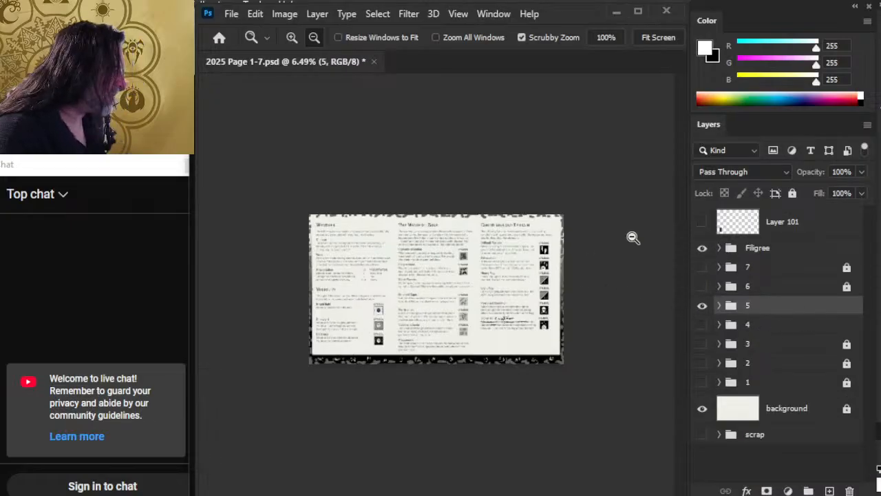
pyautogui.click(786, 228)
pyautogui.click(783, 248)
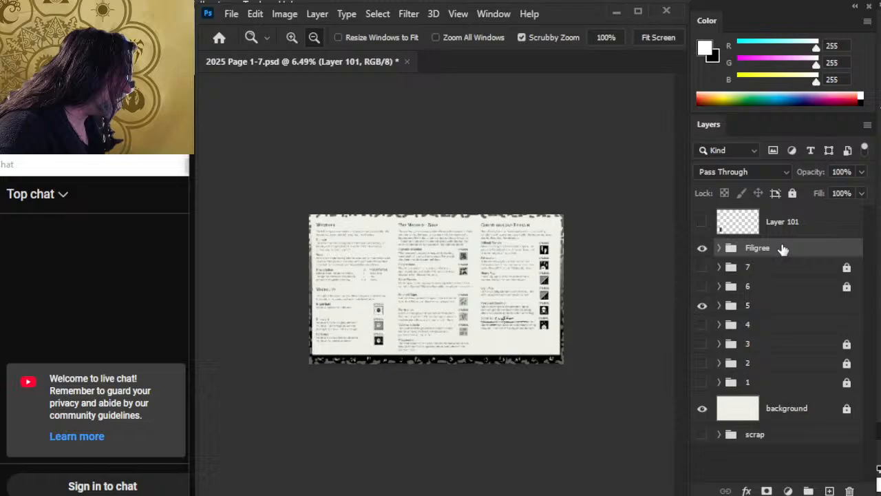
pyautogui.keyDown('ctrl'); pyautogui.click(791, 307); pyautogui.keyUp('ctrl')
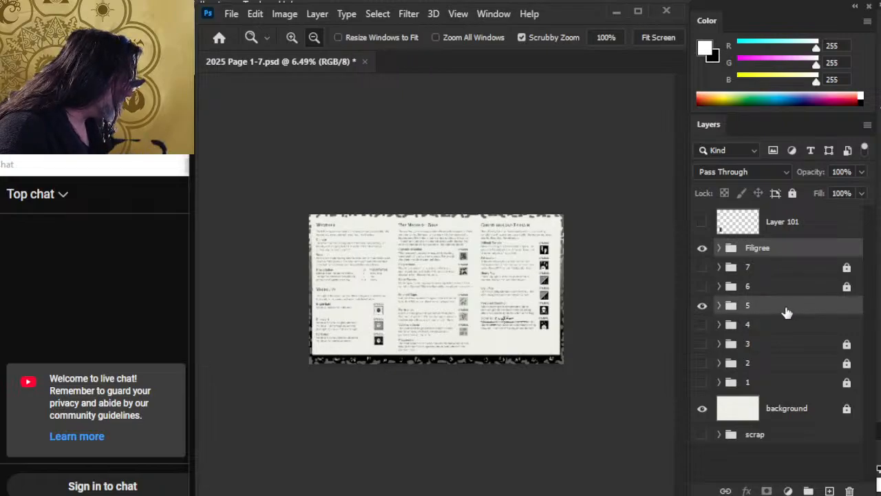
pyautogui.rightClick(786, 313)
pyautogui.press('Escape')
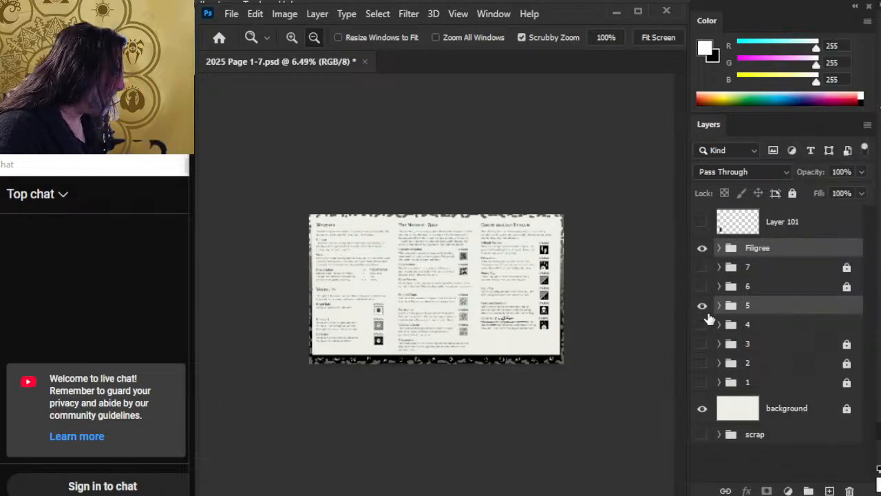
# Hide Layer 807 and the txt layer inside group 5
pyautogui.click(719, 306)
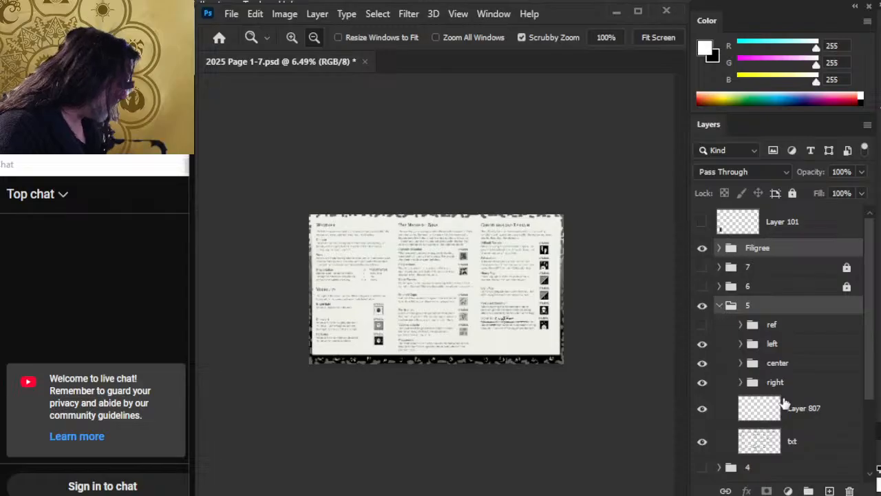
pyautogui.click(741, 382)
pyautogui.click(742, 382)
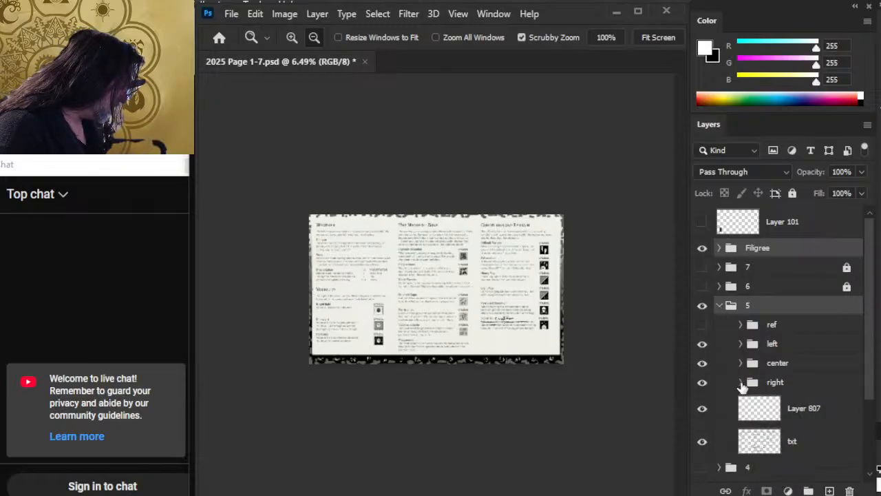
pyautogui.click(803, 408)
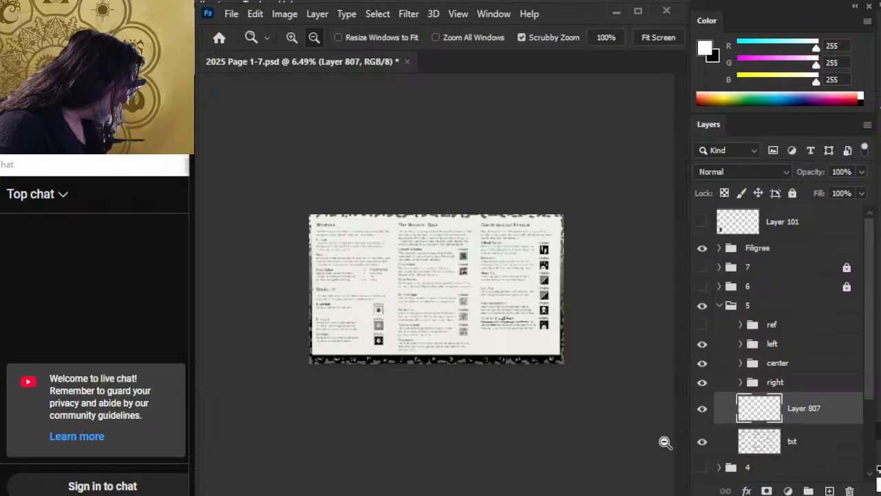
pyautogui.click(702, 412)
pyautogui.click(701, 442)
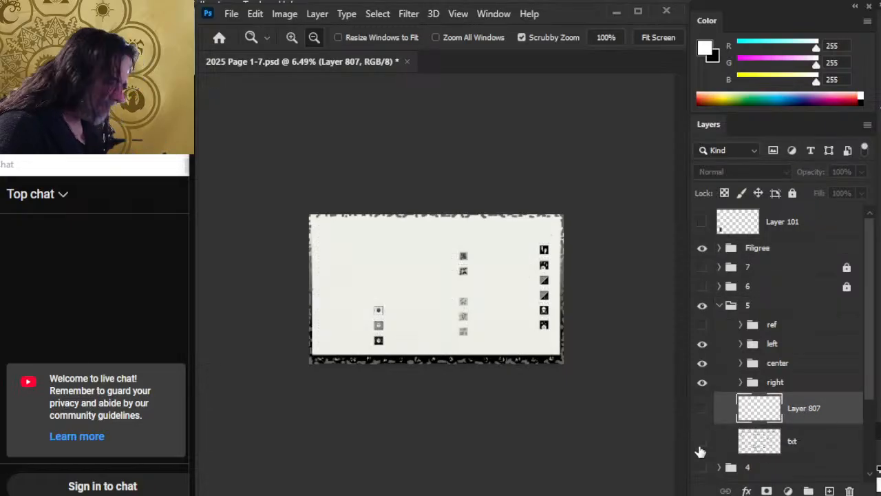
# Select group 5, the Filigree group and the background layer together, and open the available layer commands for them
pyautogui.click(771, 310)
pyautogui.keyDown('ctrl'); pyautogui.click(776, 248); pyautogui.keyUp('ctrl')
pyautogui.rightClick(776, 248)
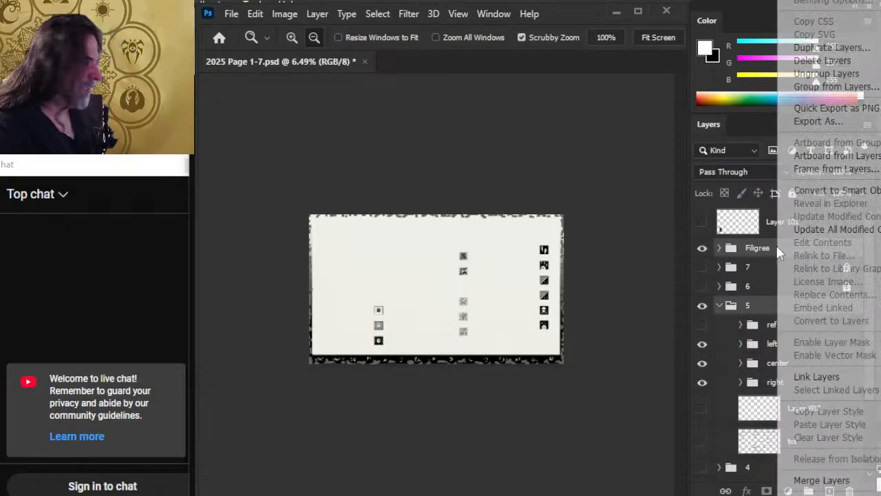
pyautogui.click(734, 15)
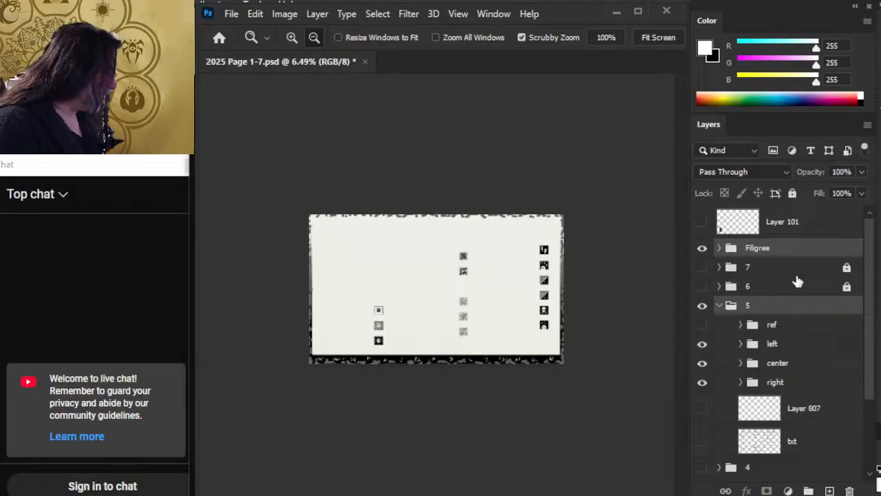
pyautogui.scroll(-3, 798, 289)
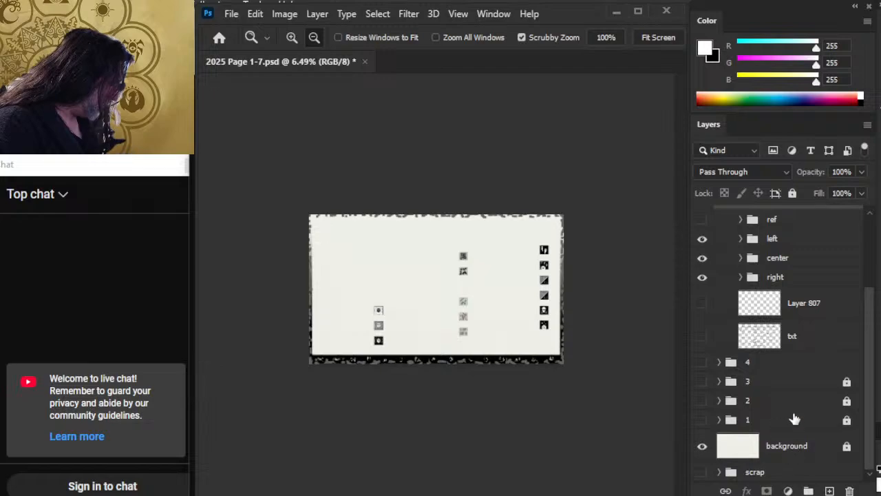
pyautogui.click(790, 449)
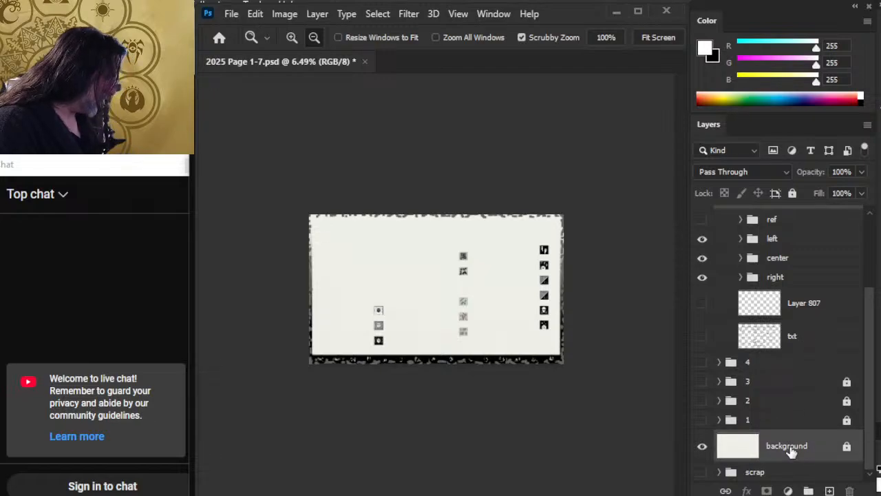
pyautogui.rightClick(790, 449)
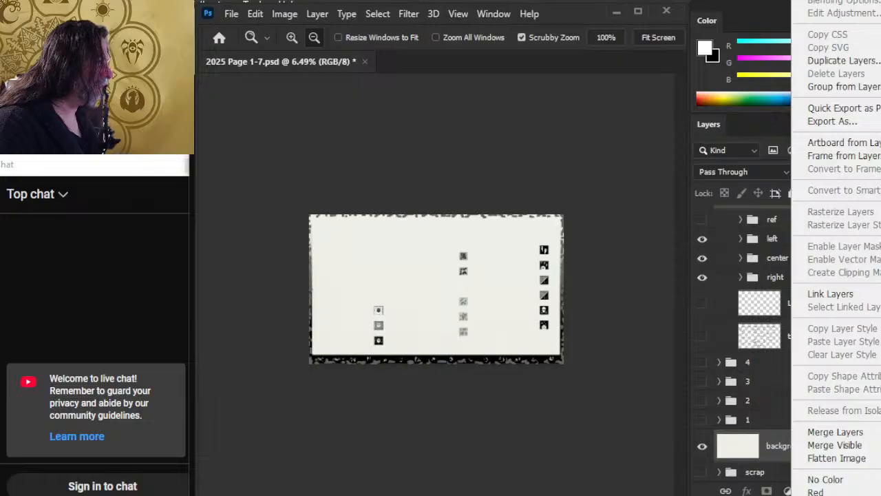
# Duplicate the selected Filigree, 5 and background layers into a new document
pyautogui.click(845, 61)
pyautogui.click(453, 216)
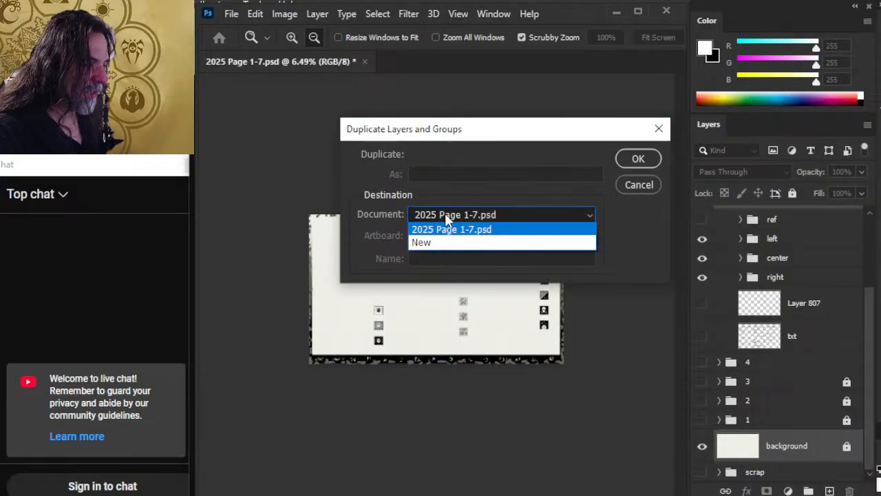
pyautogui.click(444, 243)
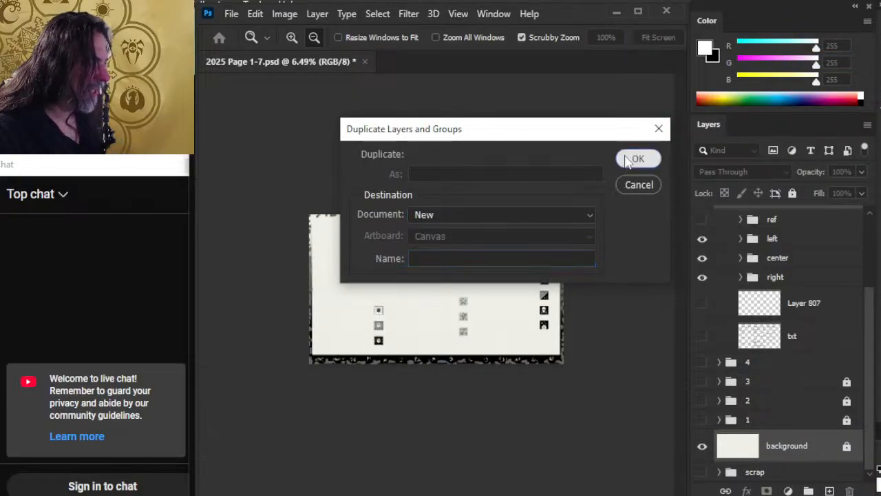
pyautogui.click(629, 159)
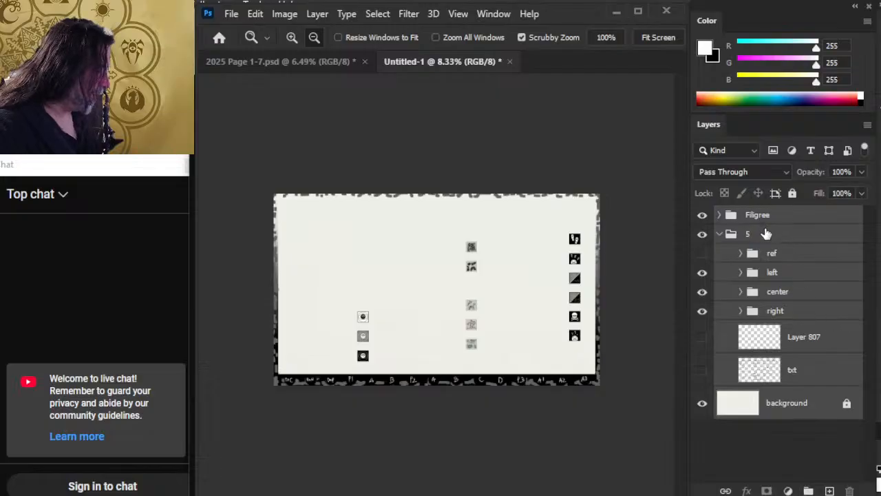
# Collapse group 5 in the new document and merge all selected layers into a single layer
pyautogui.click(720, 234)
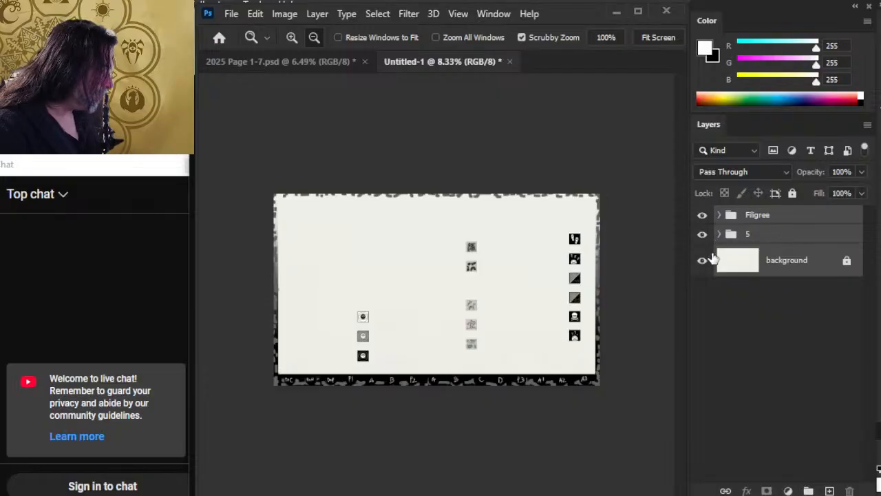
pyautogui.rightClick(773, 232)
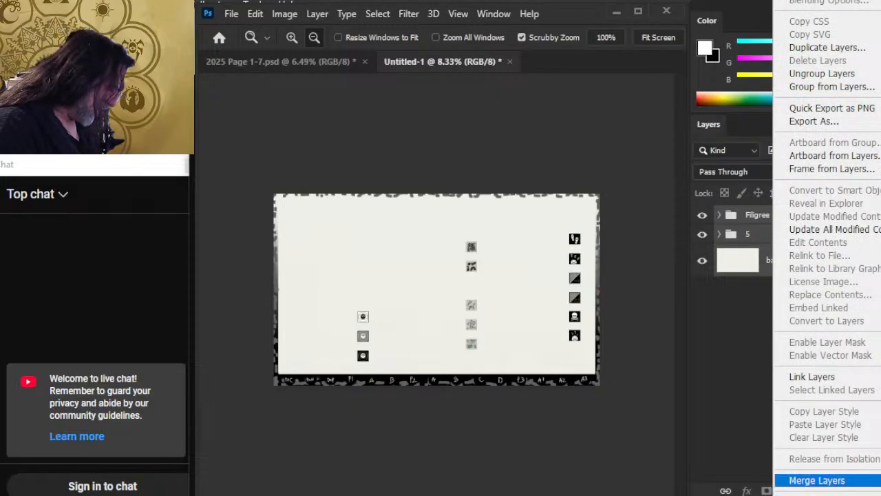
pyautogui.click(816, 479)
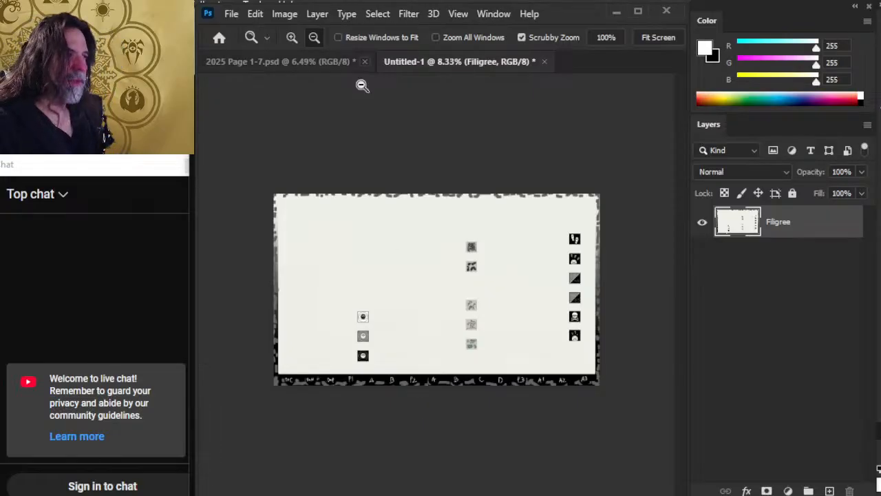
# Save the 2025 Page 1-7.psd document and close it, keeping the merged copy open
pyautogui.click(342, 60)
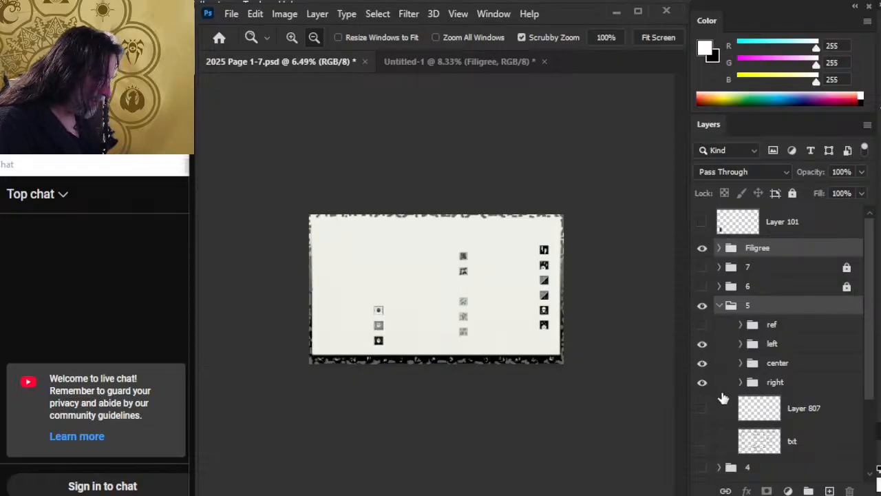
pyautogui.hotkey('ctrl', 's')
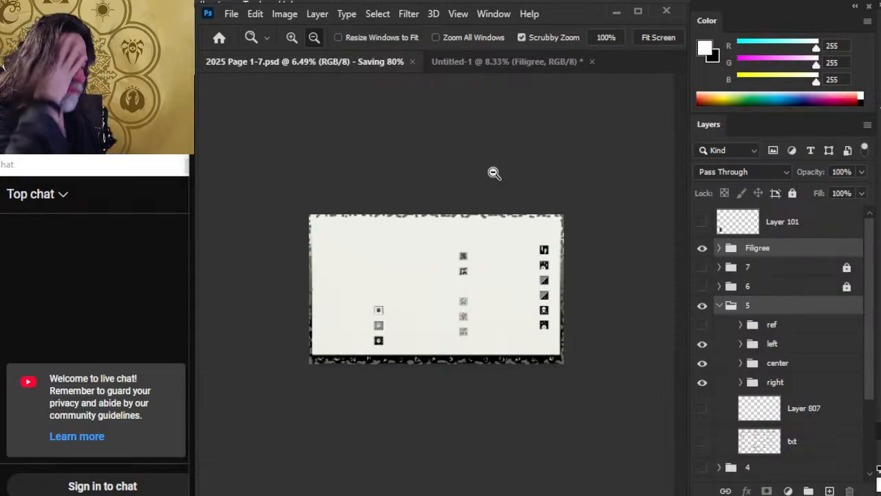
pyautogui.click(357, 62)
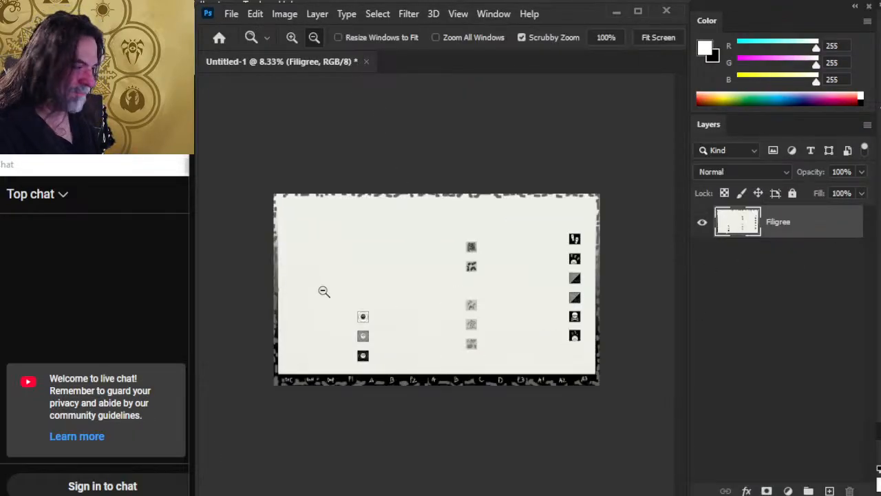
# Start saving the merged document as a copy on the computer, with PNG as the file format
pyautogui.click(232, 17)
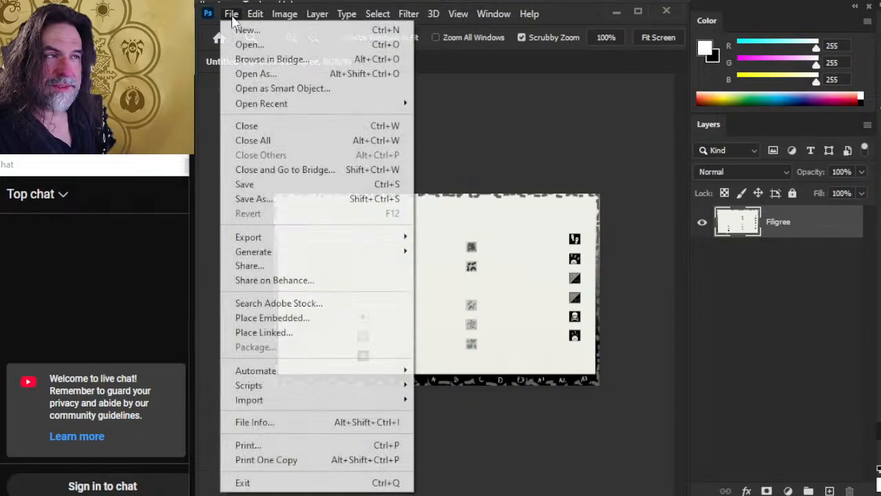
pyautogui.click(267, 206)
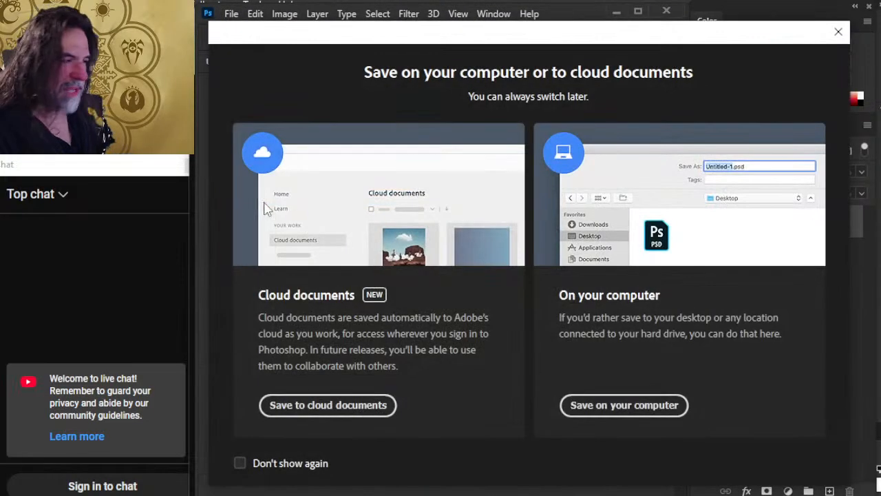
pyautogui.click(586, 403)
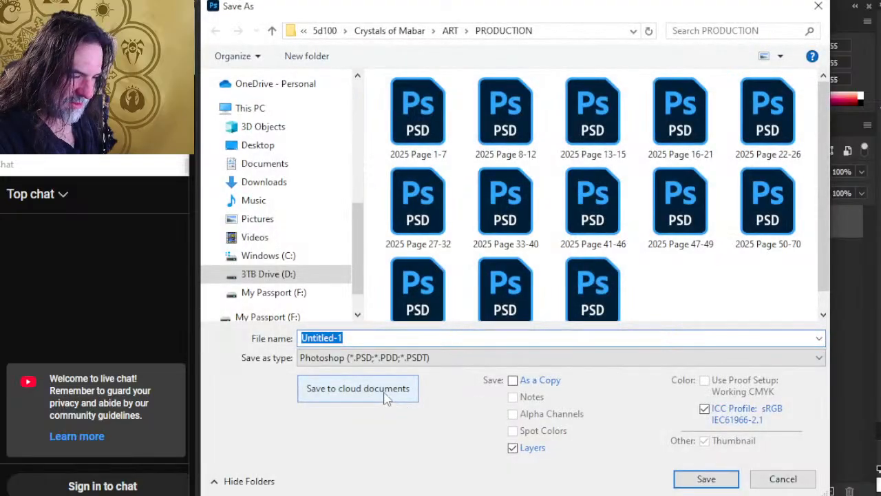
pyautogui.click(365, 358)
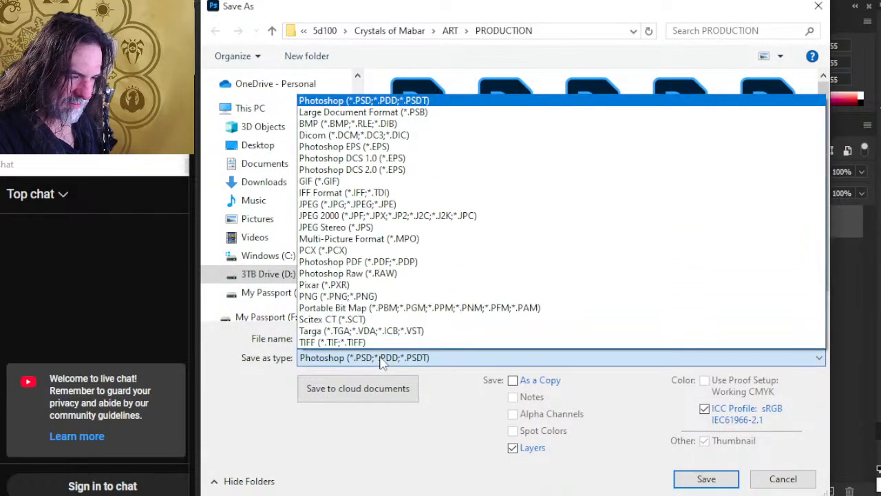
pyautogui.click(367, 296)
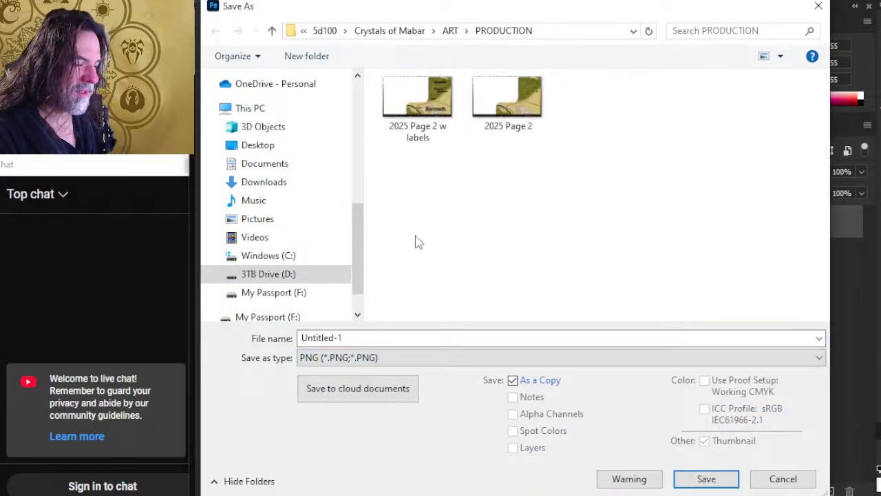
pyautogui.click(415, 35)
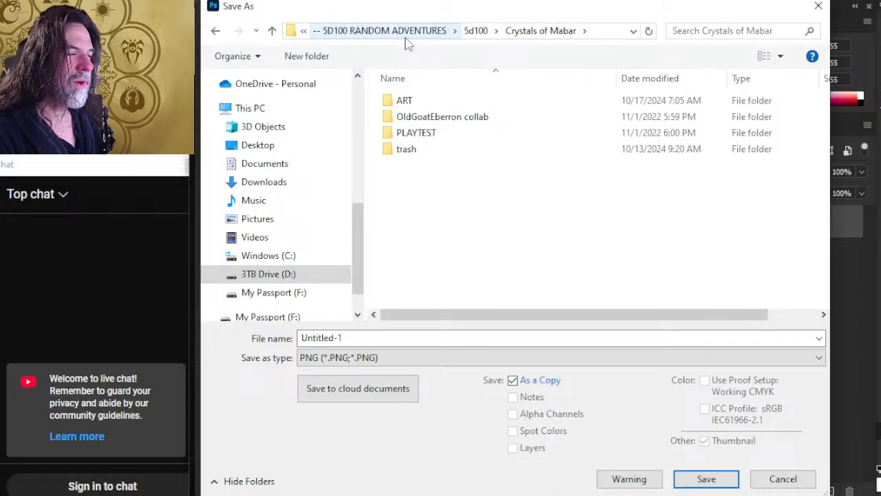
pyautogui.click(474, 31)
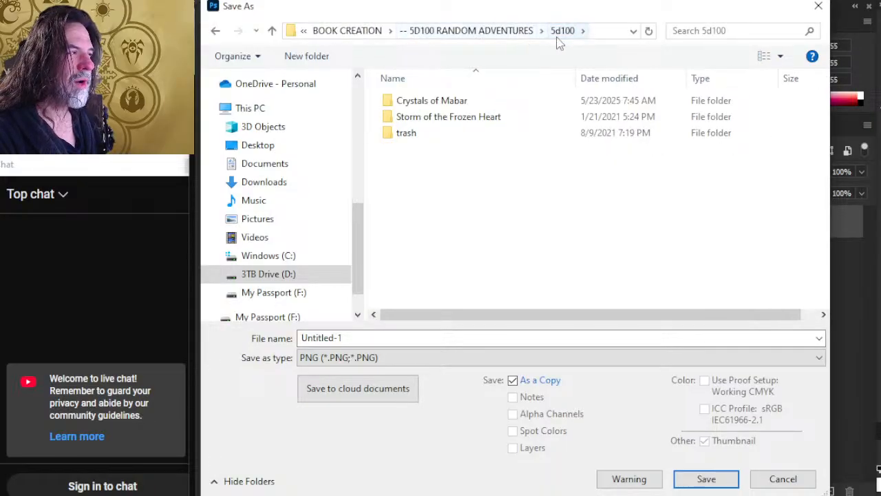
pyautogui.click(215, 31)
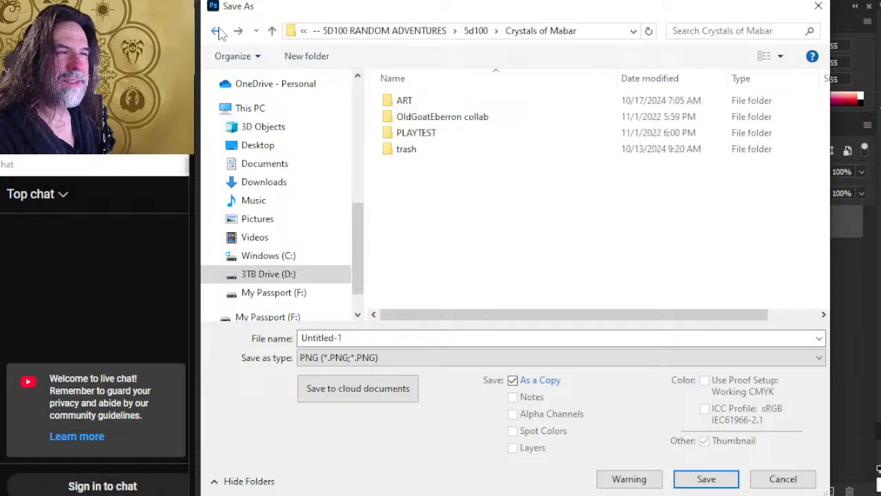
pyautogui.click(216, 31)
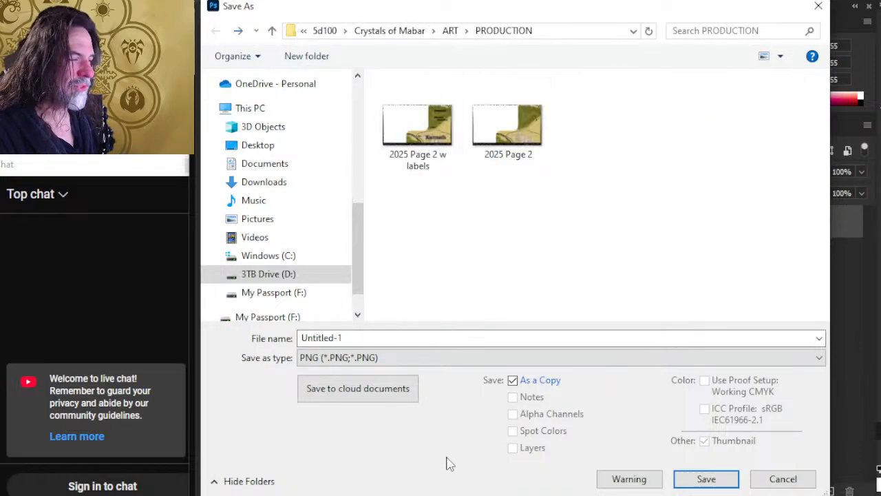
# Name the file page 5 and save the PNG in the PRODUCTION folder with the smallest file size option
pyautogui.click(421, 337)
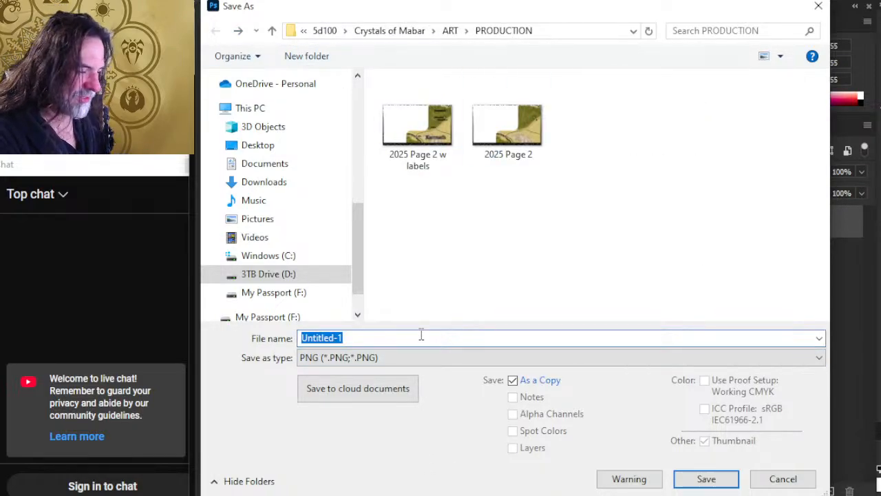
pyautogui.write('page 5')
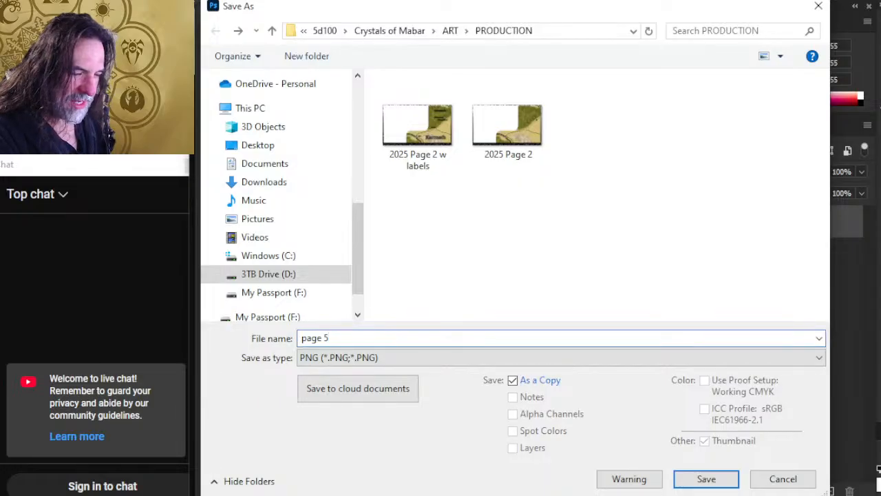
pyautogui.press('Return')
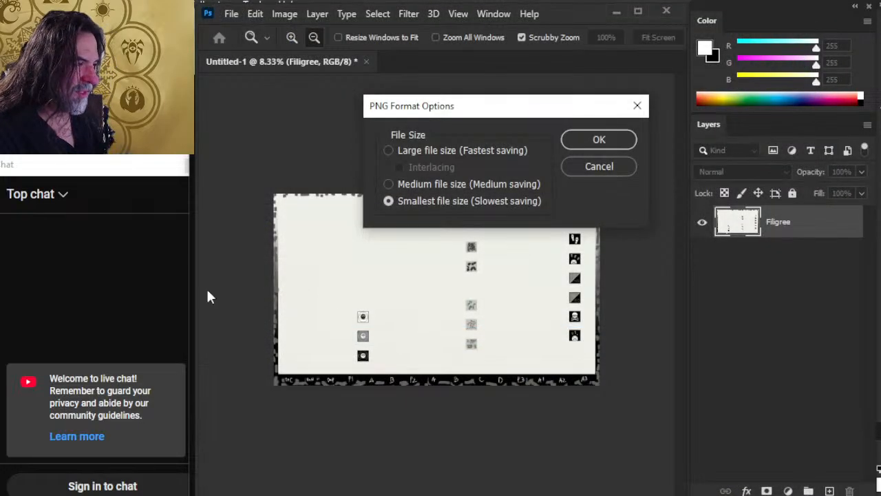
pyautogui.click(616, 140)
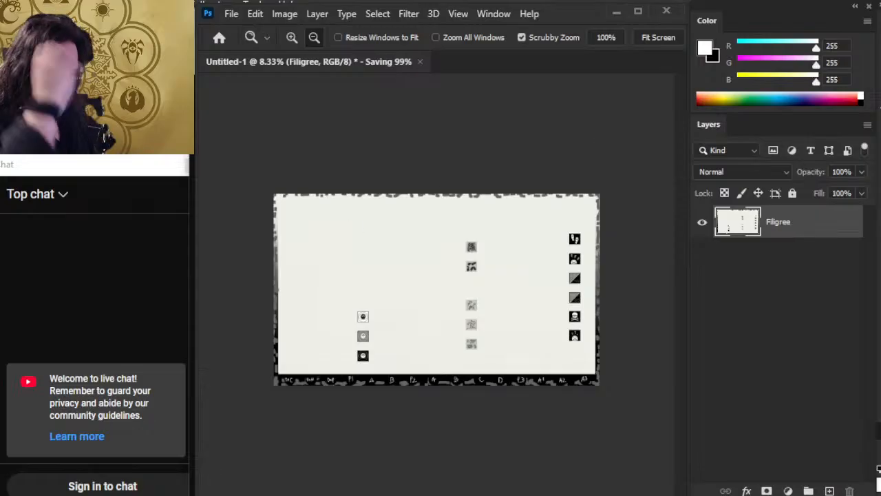
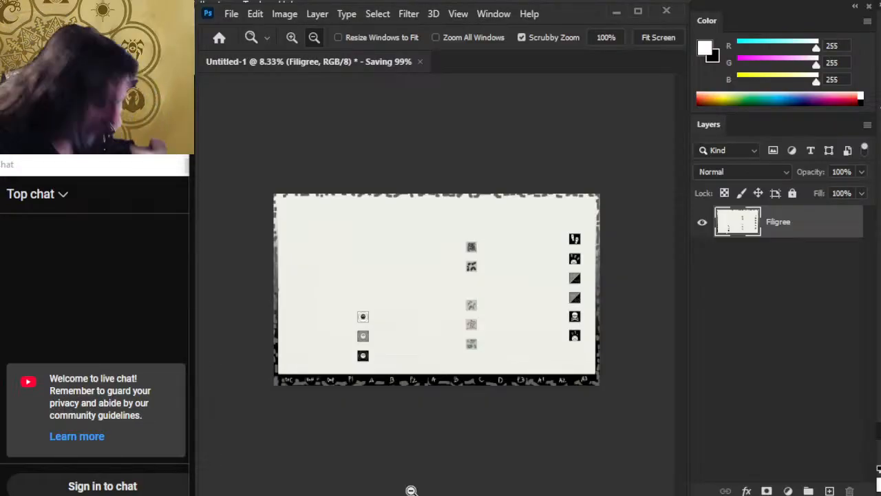
# Switch to the Crystals of Mabar Layouts document in Word and send page 5's full-page blue rectangle behind the text
pyautogui.moveTo(413, 494)
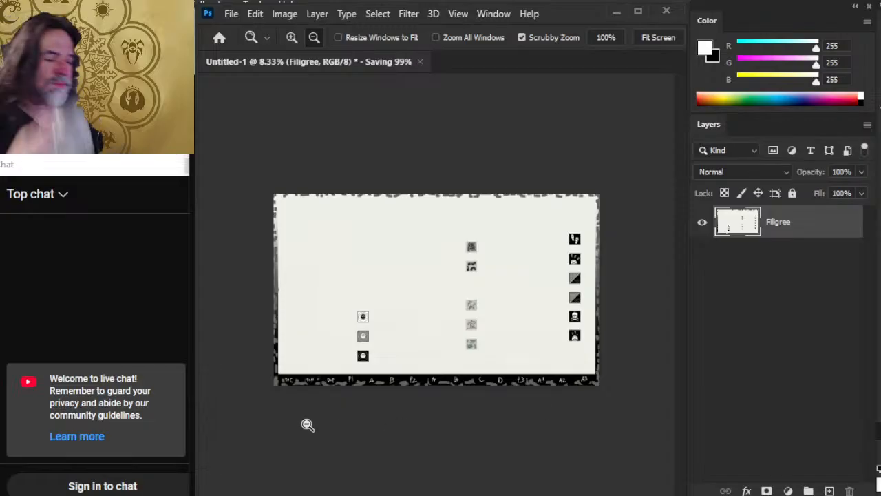
pyautogui.click(595, 493)
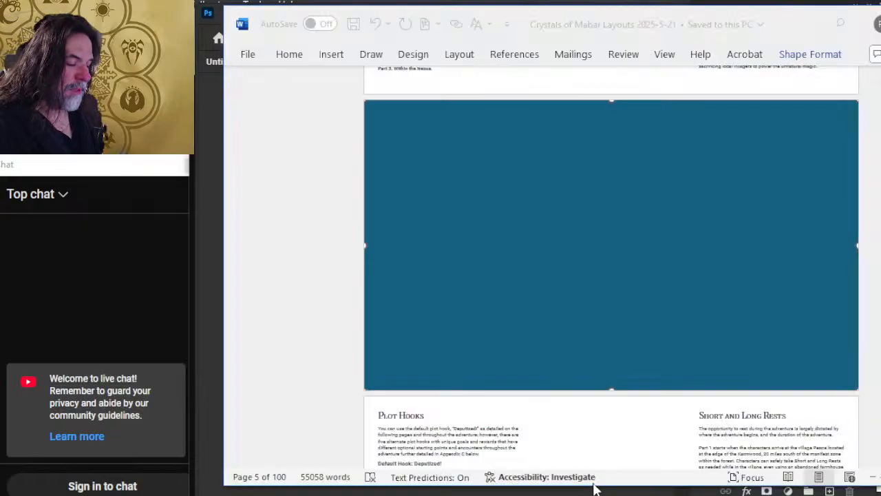
pyautogui.rightClick(612, 101)
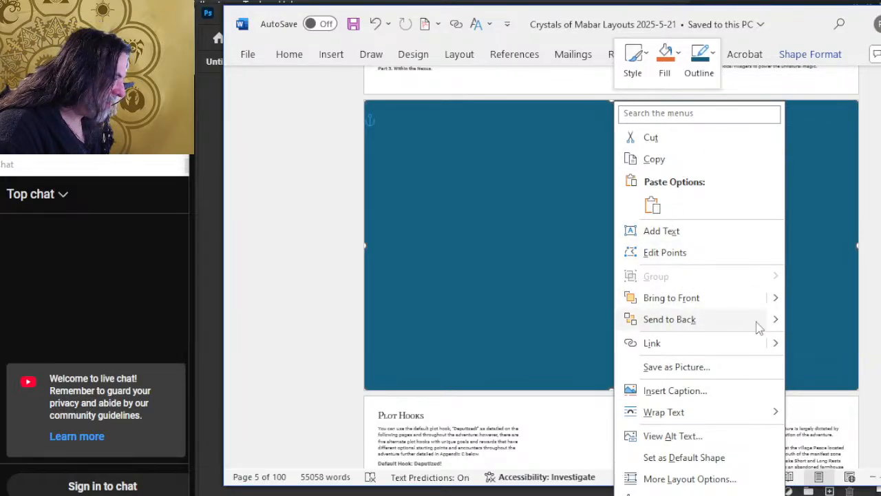
pyautogui.moveTo(777, 324)
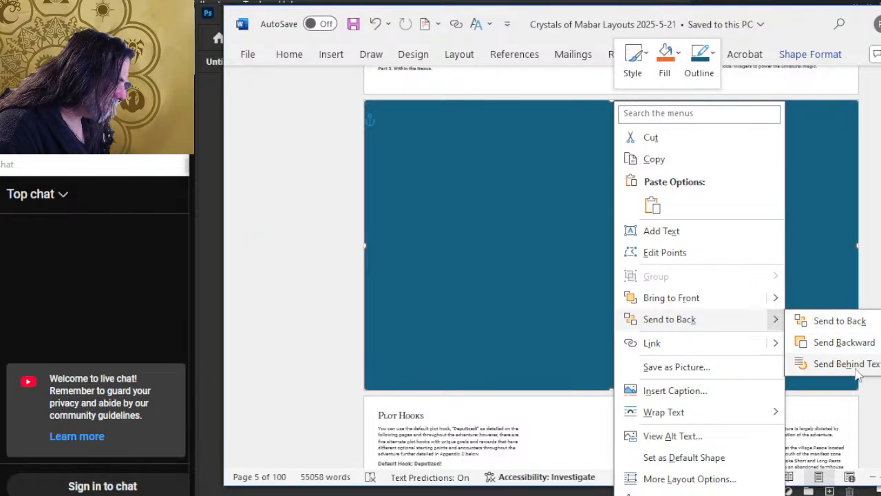
pyautogui.click(846, 365)
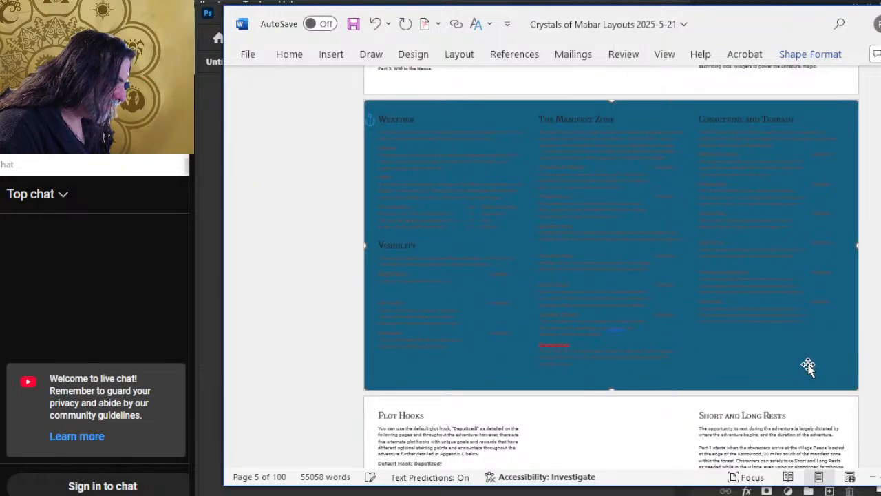
# Fill the full-page rectangle behind the page 5 text with standard yellow, then deselect it
pyautogui.scroll(4, 655, 344)
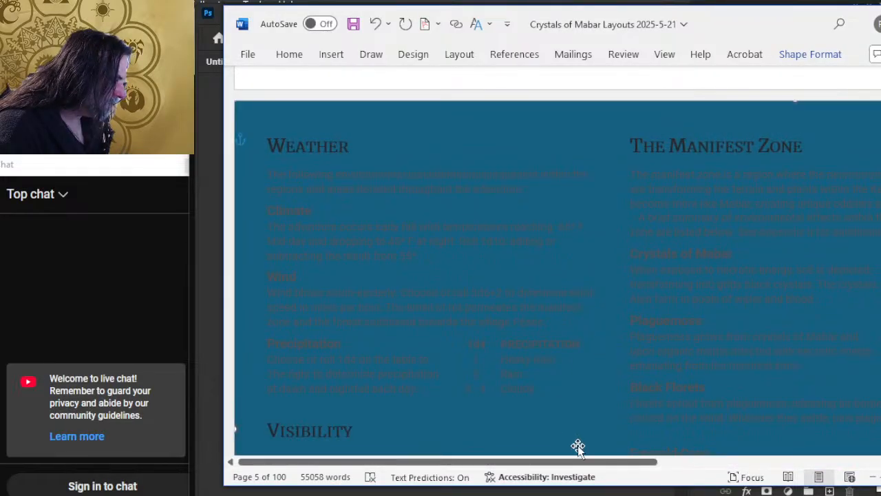
pyautogui.moveTo(577, 461); pyautogui.dragTo(880, 465)
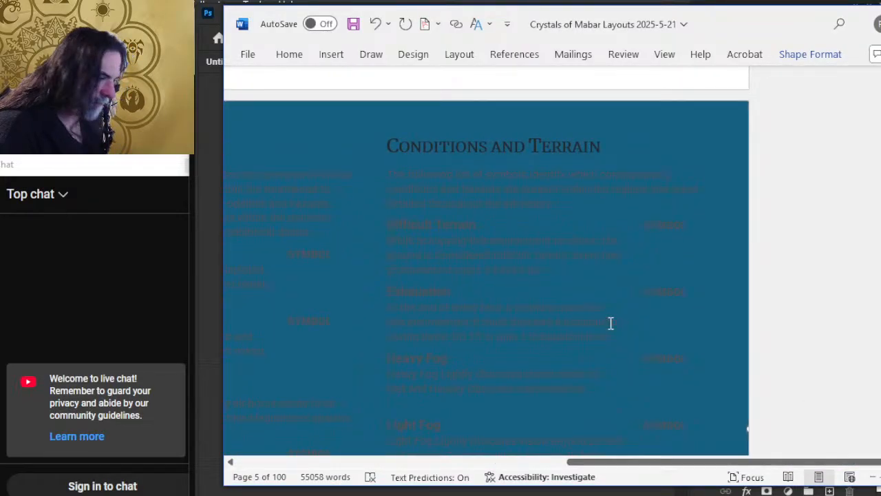
pyautogui.rightClick(686, 115)
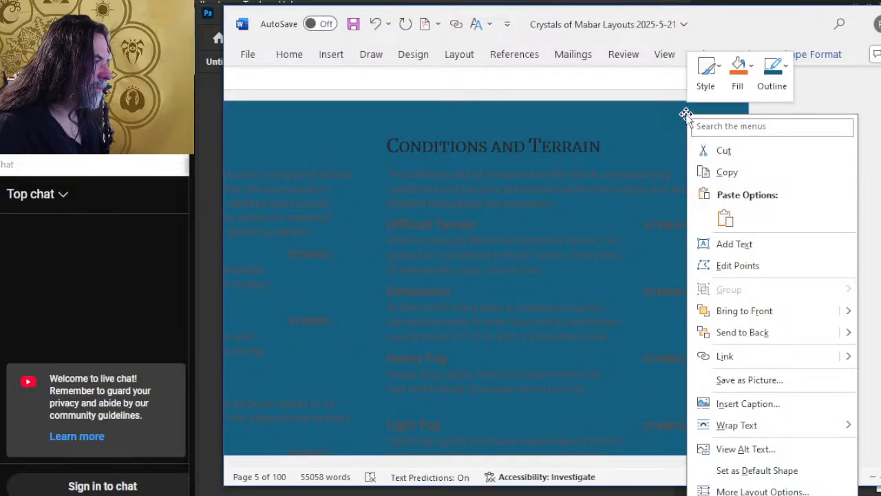
pyautogui.click(738, 90)
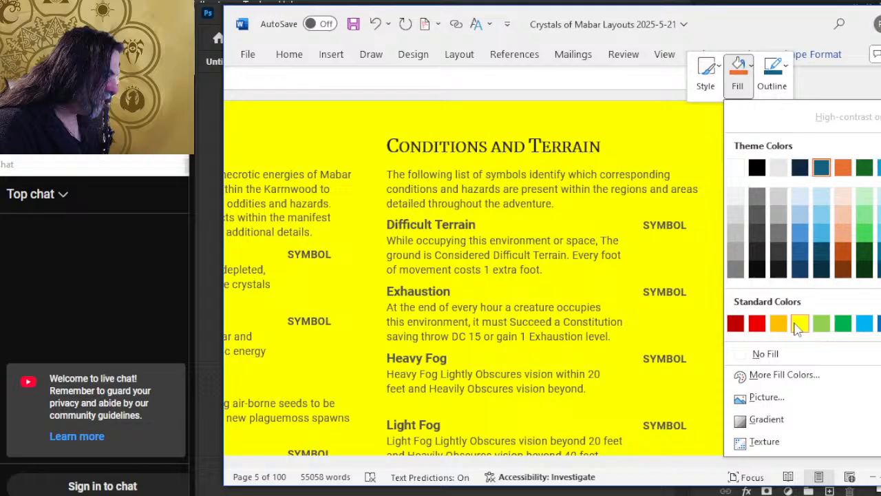
pyautogui.click(798, 324)
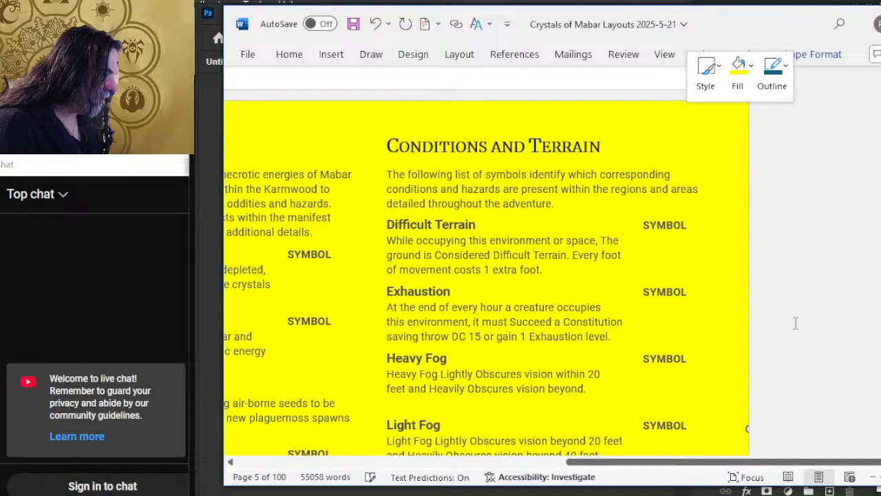
pyautogui.scroll(-5, 654, 316)
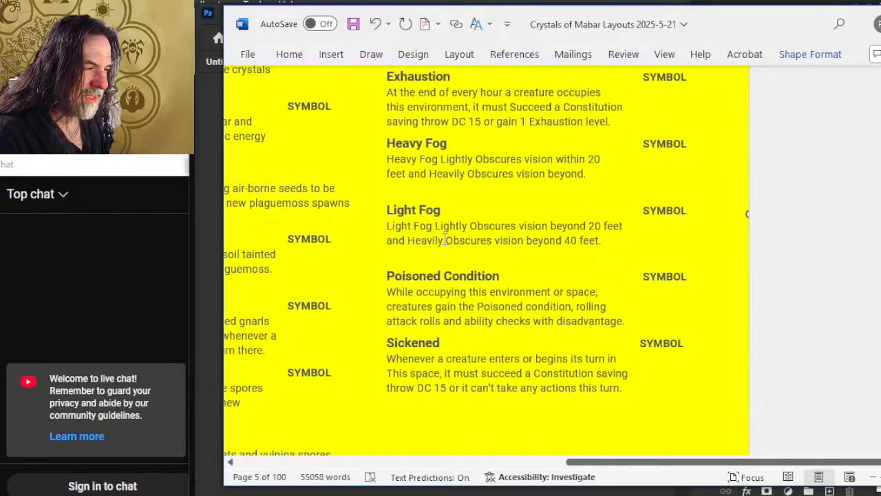
pyautogui.click(446, 240)
pyautogui.scroll(-3, 448, 238)
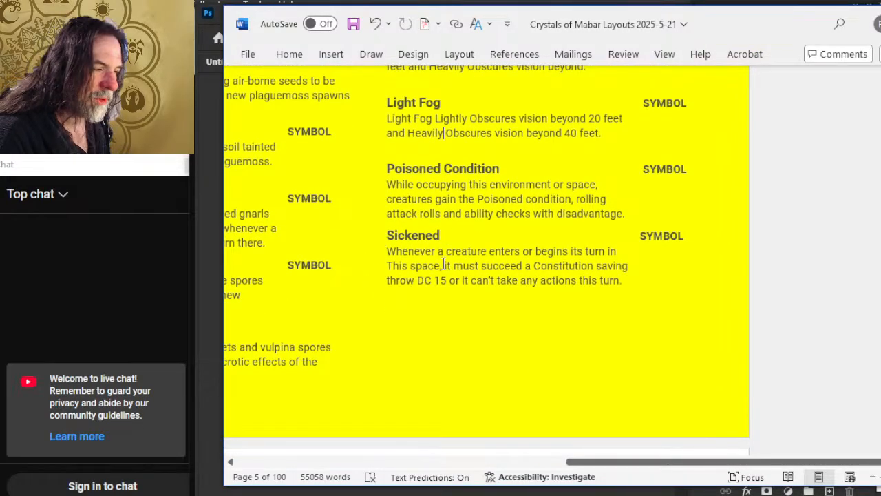
# Change the "Sickened" heading on page 5 to "Sickened Condition"
pyautogui.click(463, 264)
pyautogui.scroll(1, 479, 258)
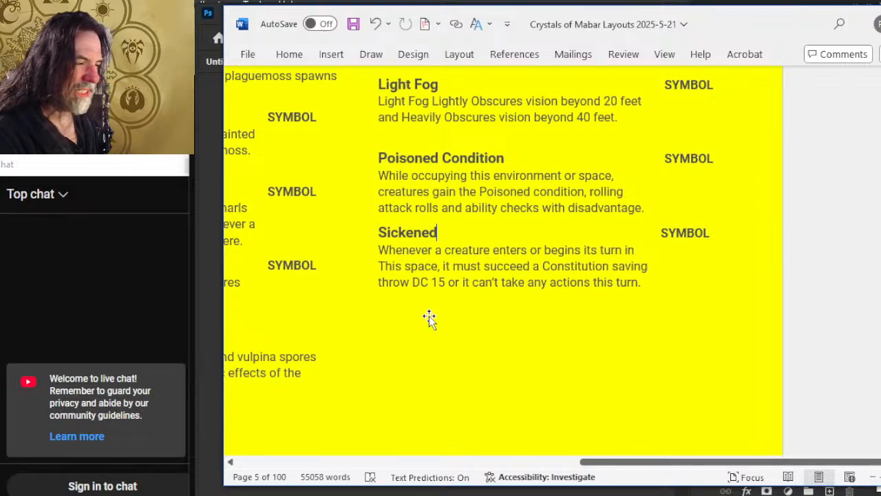
pyautogui.write('Cond')
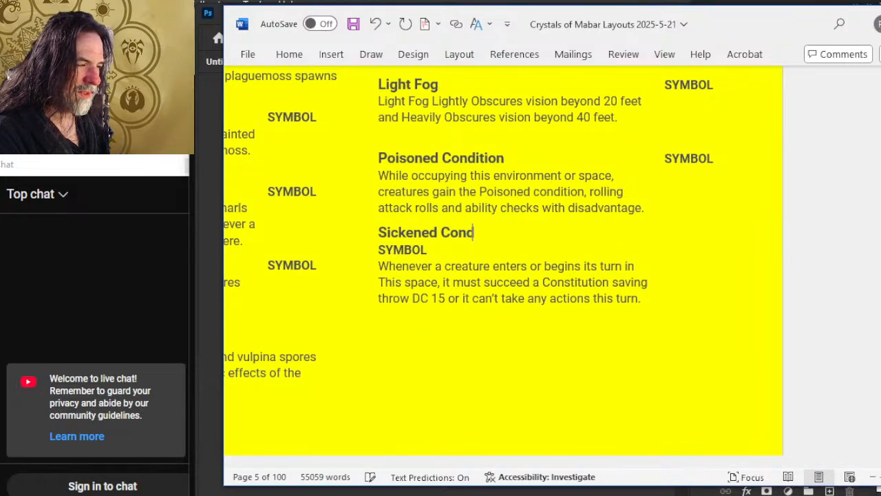
pyautogui.write('ition')
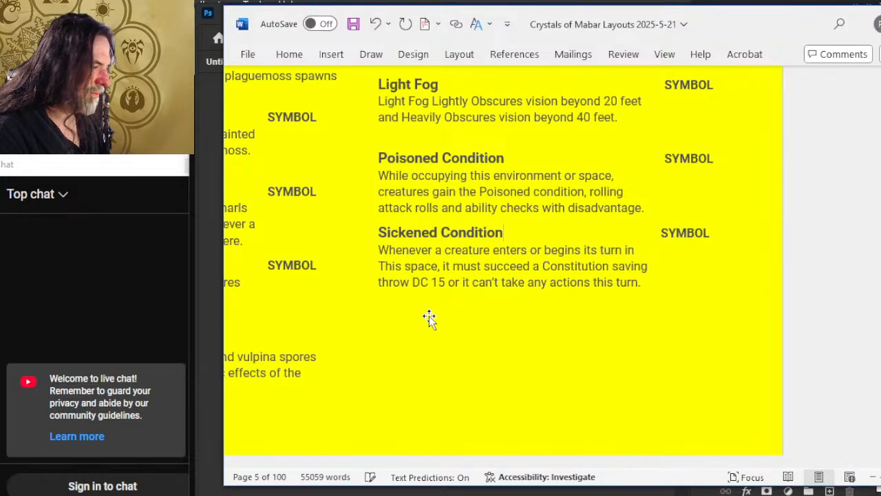
# Insert "Creatures with the Poisoned condition" at the start of the description under the Poisoned Condition heading
pyautogui.press('Down')
pyautogui.press('Left')
pyautogui.press('Left')
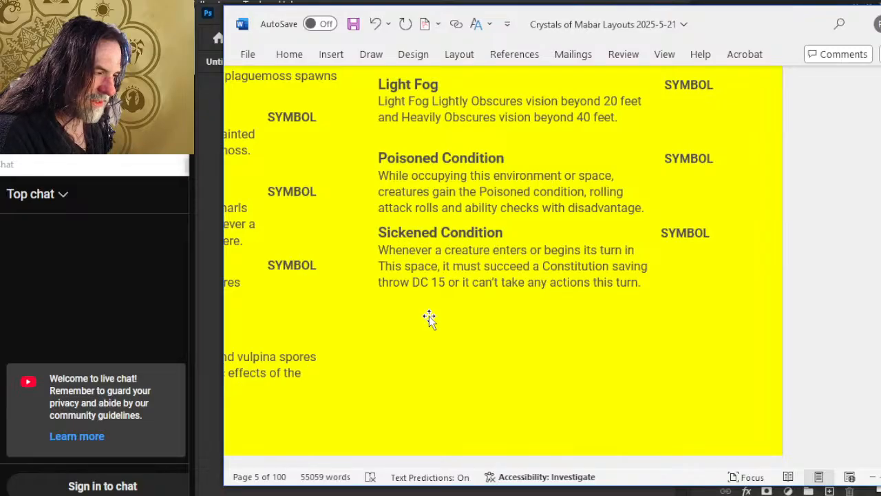
pyautogui.press('Left')
pyautogui.press('Left')
pyautogui.press('Left')
pyautogui.press('Left')
pyautogui.press('Left')
pyautogui.press('Left')
pyautogui.press('Left')
pyautogui.press('Left')
pyautogui.press('Left')
pyautogui.press('Left')
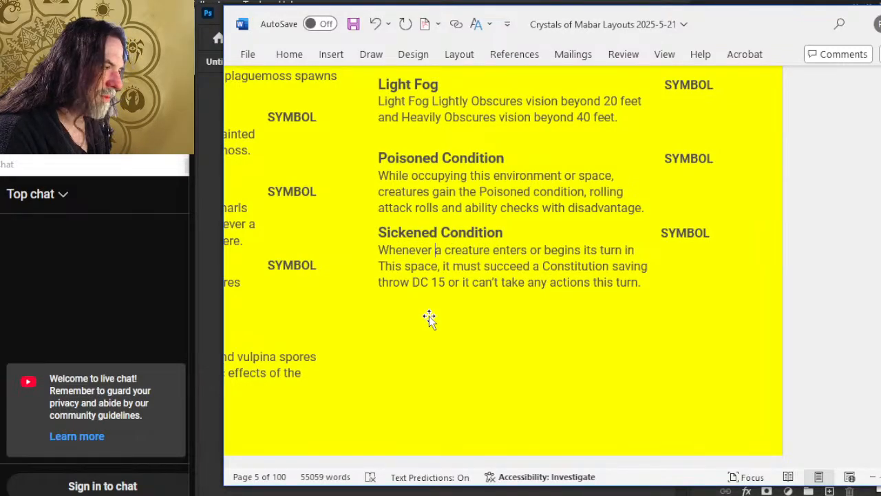
pyautogui.press('Left')
pyautogui.press('Left')
pyautogui.press('Left')
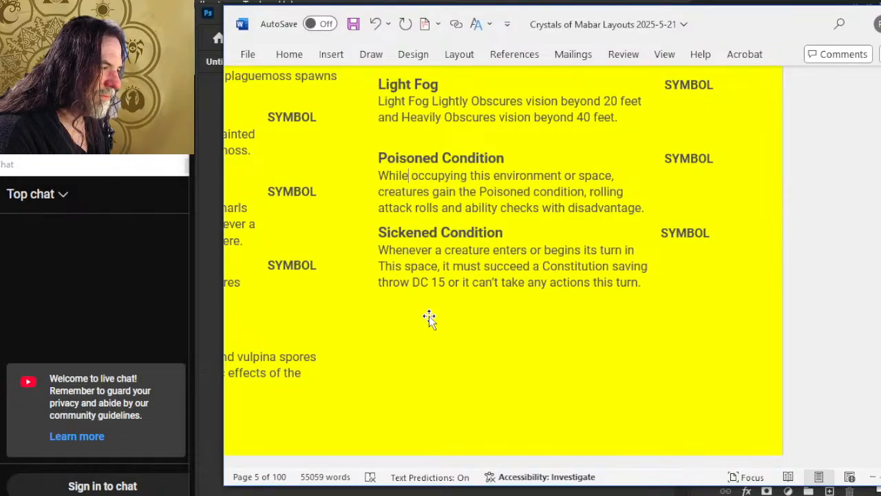
pyautogui.press('Left')
pyautogui.press('Left')
pyautogui.press('Left')
pyautogui.press('Left')
pyautogui.press('Left')
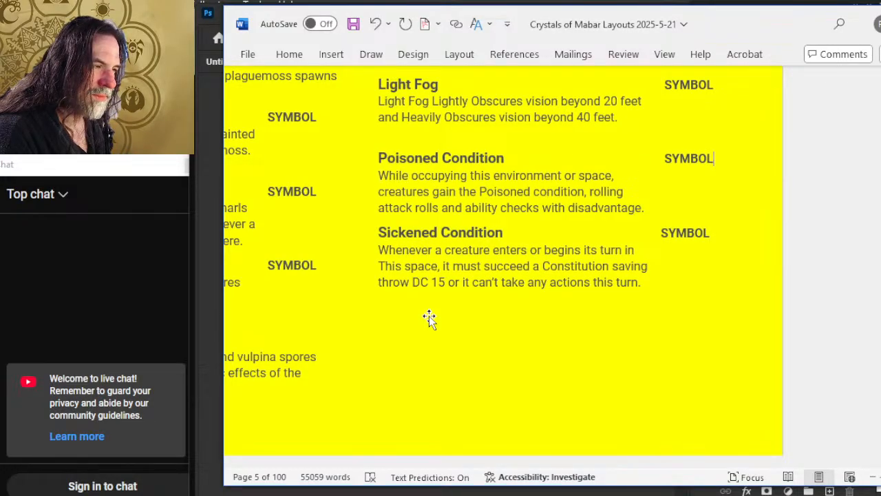
pyautogui.write('Creatures')
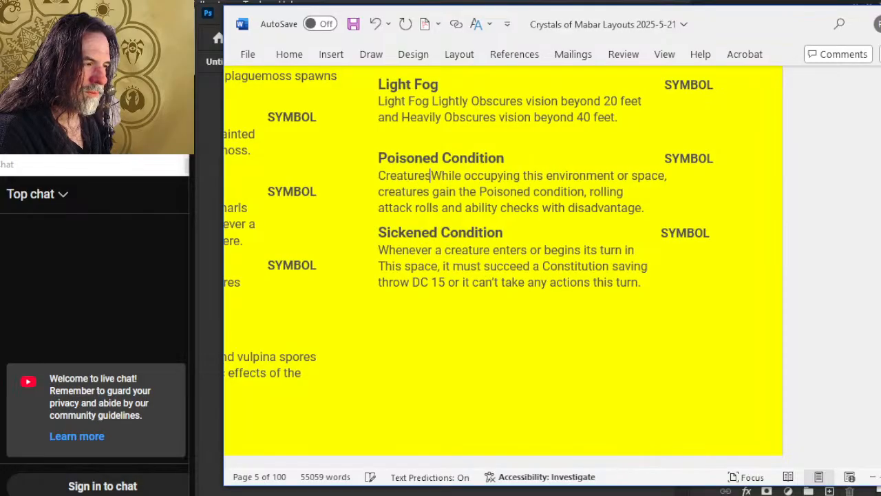
pyautogui.write(' with the Po')
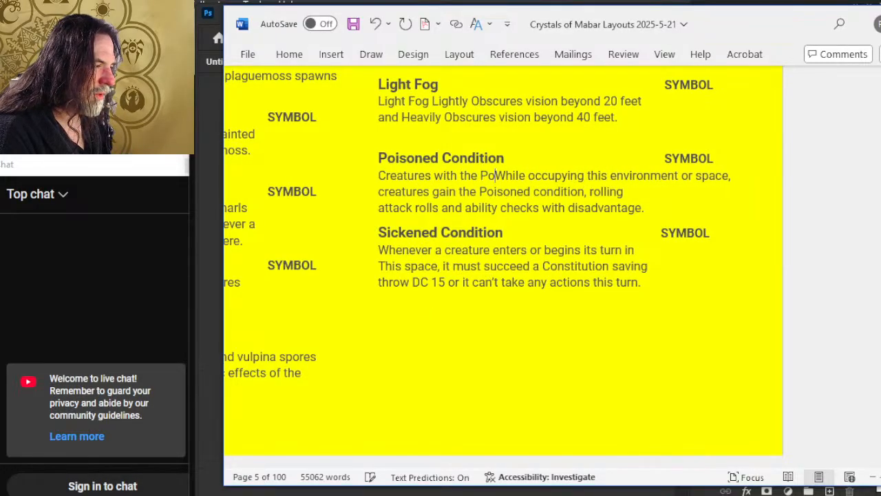
pyautogui.write('isoned con')
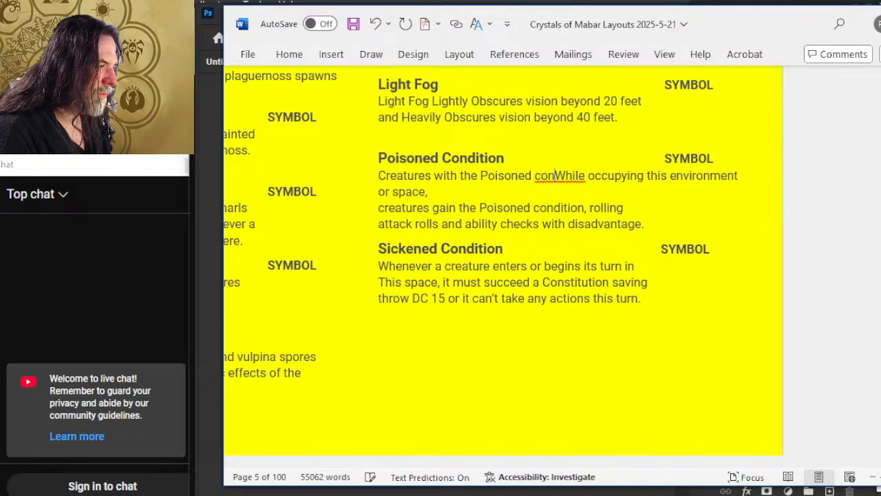
pyautogui.write('dition')
# Delete "While occupying this environment or space," from the Poisoned Condition description and end its first line with "have"
pyautogui.press('Delete')
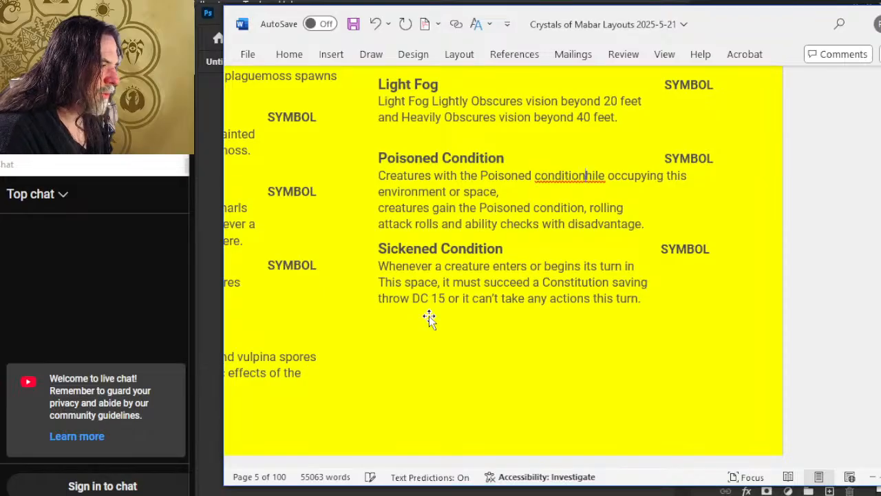
pyautogui.press('Delete')
pyautogui.press('Delete')
pyautogui.press('Delete')
pyautogui.press('Delete')
pyautogui.press('Delete')
pyautogui.press('Delete')
pyautogui.press('Delete')
pyautogui.press('Delete')
pyautogui.press('Delete')
pyautogui.press('Delete')
pyautogui.press('Delete')
pyautogui.press('Delete')
pyautogui.press('Delete')
pyautogui.press('Delete')
pyautogui.press('Delete')
pyautogui.press('Delete')
pyautogui.press('Delete')
pyautogui.press('Delete')
pyautogui.press('Delete')
pyautogui.press('Delete')
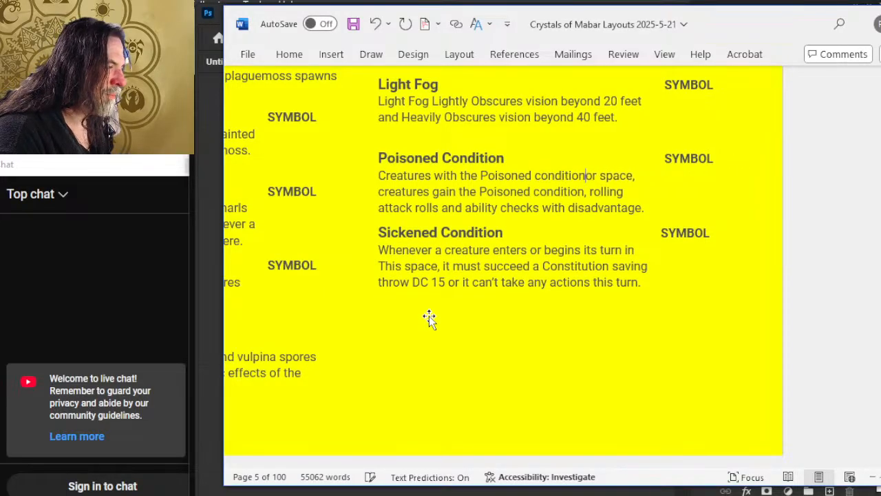
pyautogui.press('Delete')
pyautogui.press('Delete')
pyautogui.press('Delete')
pyautogui.press('Delete')
pyautogui.press('Delete')
pyautogui.press('Delete')
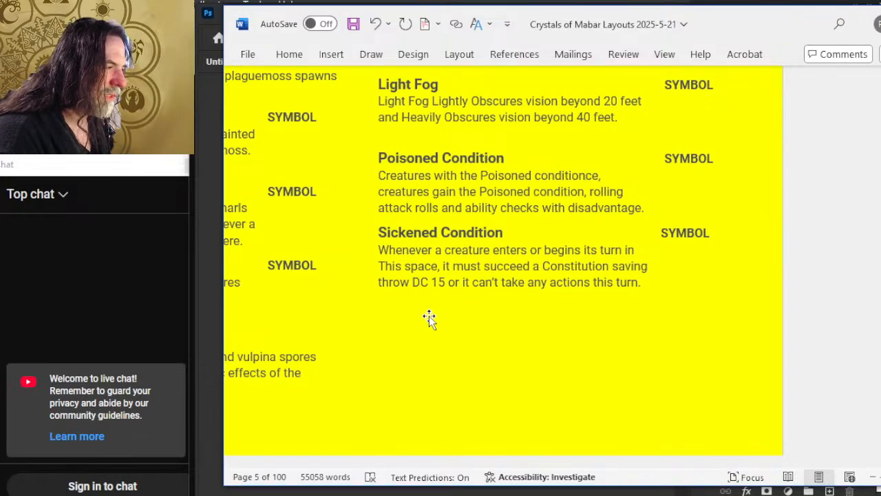
pyautogui.press('Delete')
pyautogui.press('Delete')
pyautogui.press('Delete')
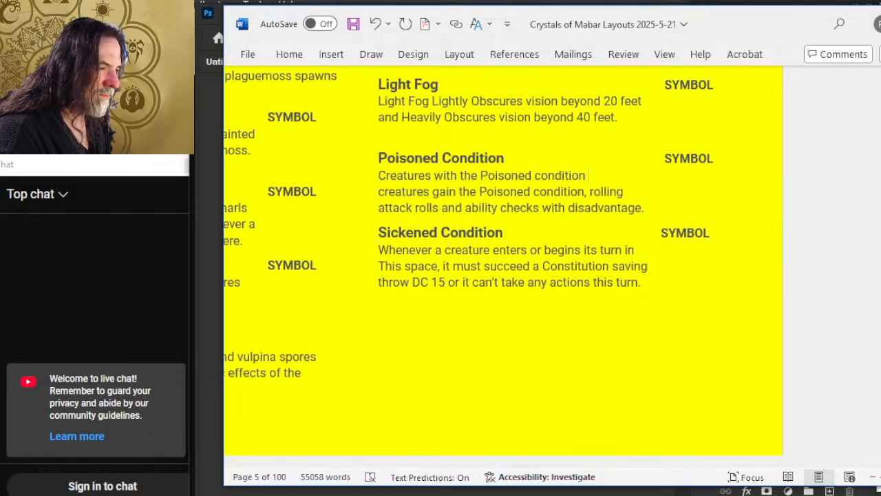
pyautogui.write('r')
pyautogui.press('BackSpace')
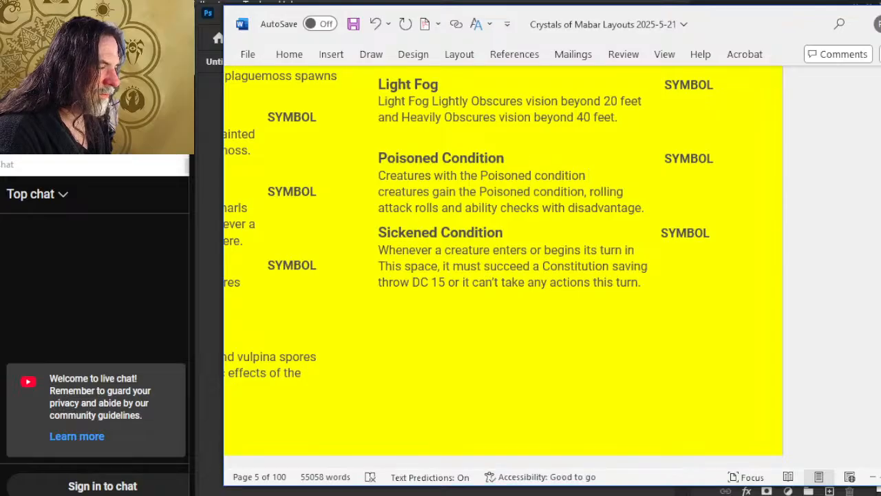
pyautogui.write('have')
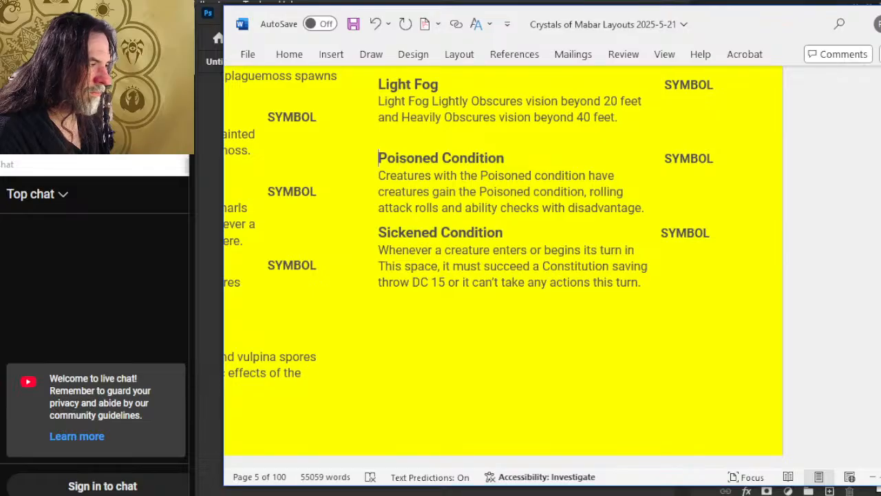
# Start the second line of the Poisoned Condition description with "Disadvantage on" in place of "creatures gain the Poisoned"
pyautogui.press('Down')
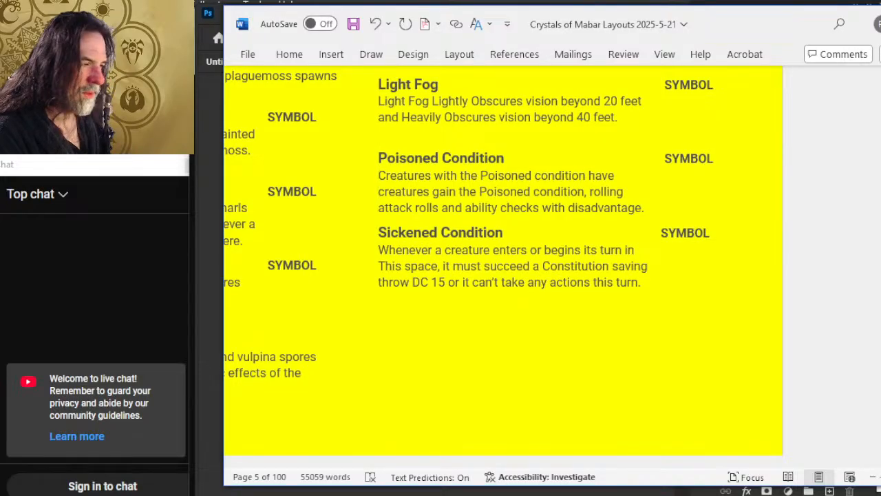
pyautogui.write('Disadv')
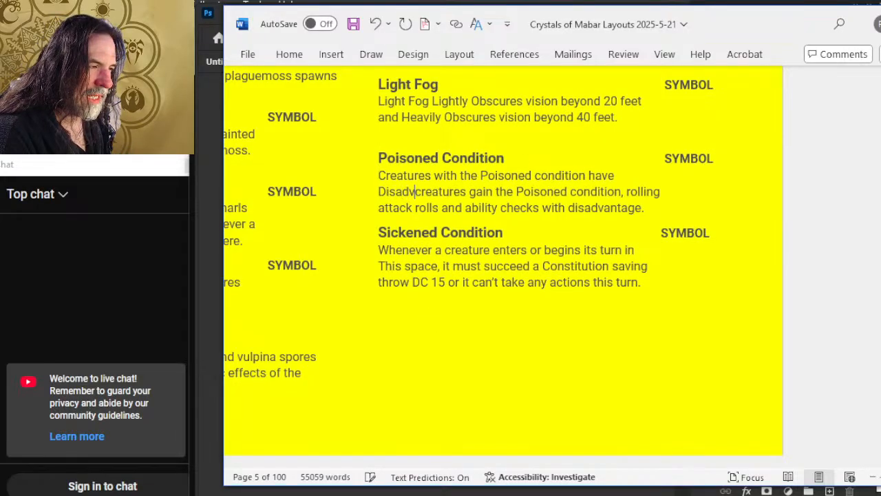
pyautogui.write('antage on')
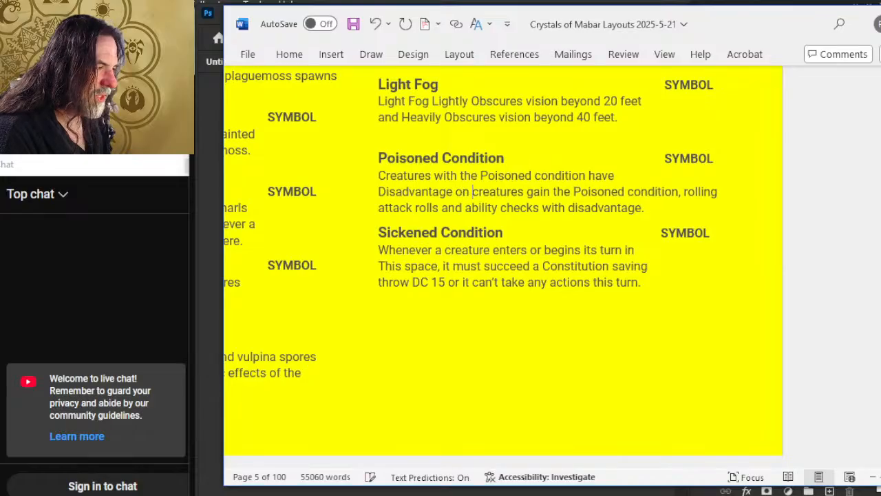
pyautogui.press('Delete')
pyautogui.press('Delete')
pyautogui.press('Delete')
pyautogui.press('Delete')
pyautogui.press('Delete')
pyautogui.press('Delete')
pyautogui.press('Delete')
pyautogui.press('Delete')
pyautogui.press('Delete')
pyautogui.press('Delete')
pyautogui.press('Delete')
pyautogui.press('Delete')
pyautogui.press('Delete')
pyautogui.press('Delete')
pyautogui.press('Delete')
pyautogui.press('Delete')
pyautogui.press('Delete')
pyautogui.press('Delete')
pyautogui.press('Delete')
pyautogui.press('Delete')
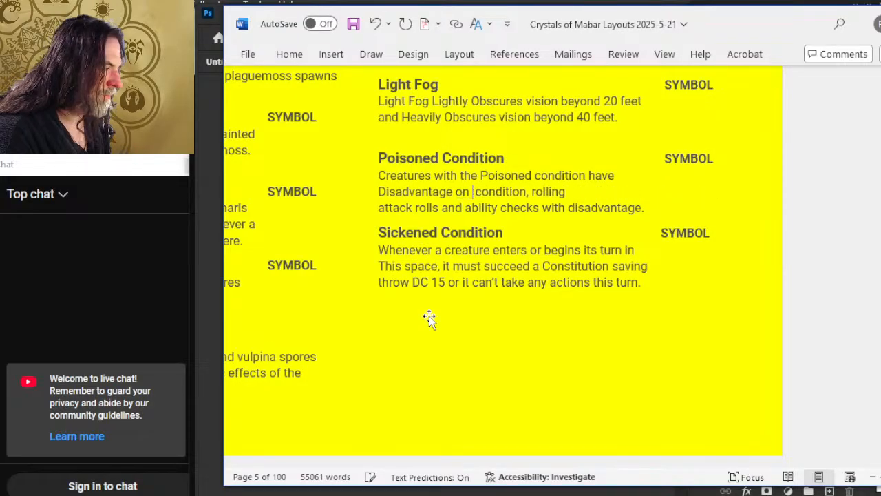
# Replace "on" after "Disadvantage" with "when" and remove the leftover "condition," before "rolling"
pyautogui.press('BackSpace')
pyautogui.press('BackSpace')
pyautogui.write('when')
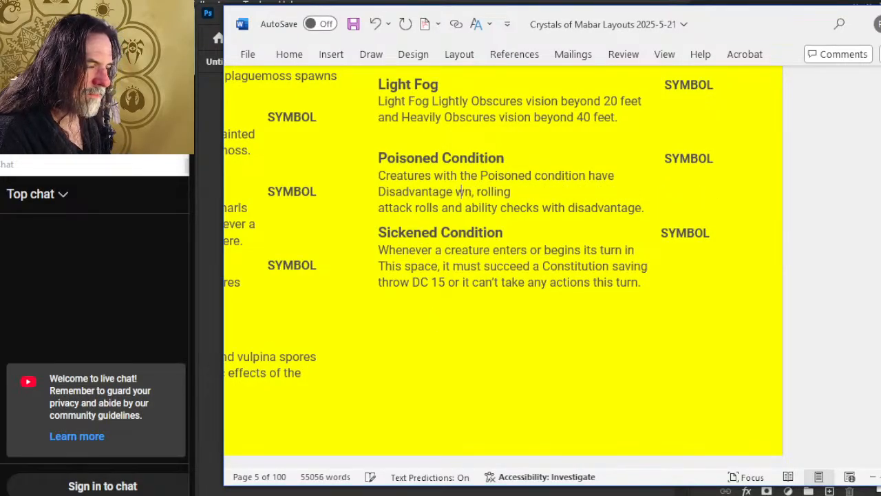
pyautogui.press('Delete')
pyautogui.press('Delete')
pyautogui.press('Delete')
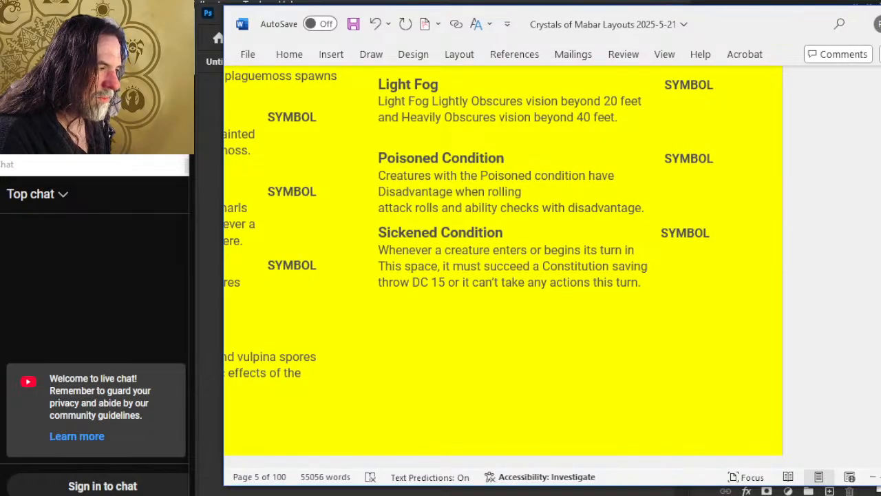
# Replace "rolling" with "making" and join the "attack rolls" line onto the end of that line
pyautogui.write('making')
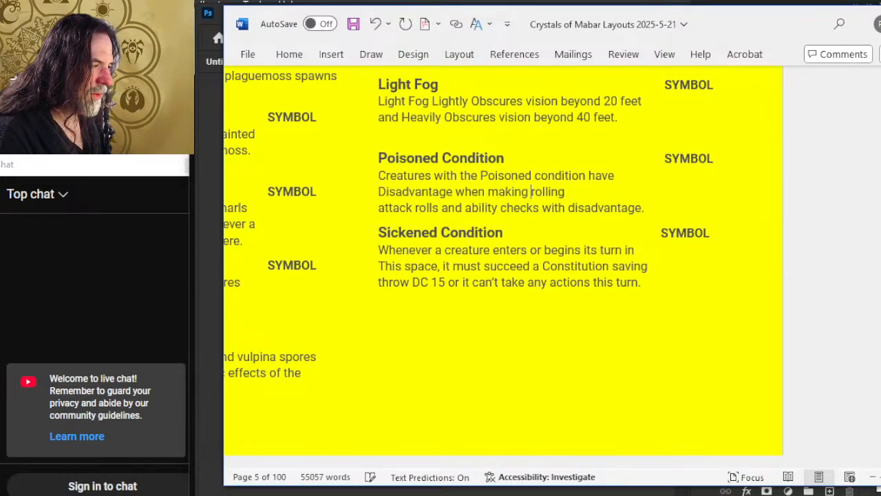
pyautogui.press('Delete')
pyautogui.press('Delete')
pyautogui.press('Delete')
pyautogui.press('Delete')
pyautogui.press('Delete')
pyautogui.press('Delete')
pyautogui.press('Delete')
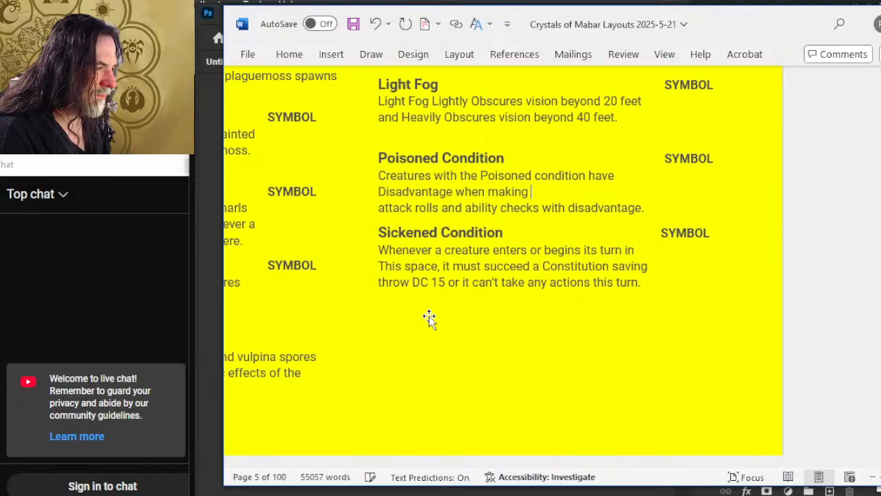
pyautogui.press('Delete')
pyautogui.press('Delete')
pyautogui.write('a')
# Insert a line break before "ability checks" in the Poisoned Condition description
pyautogui.press('Right')
pyautogui.press('Right')
pyautogui.press('Right')
pyautogui.press('Right')
pyautogui.press('Right')
pyautogui.press('Right')
pyautogui.press('Right')
pyautogui.press('Right')
pyautogui.press('Right')
pyautogui.press('Right')
pyautogui.press('Right')
pyautogui.press('Right')
pyautogui.press('Right')
pyautogui.press('Right')
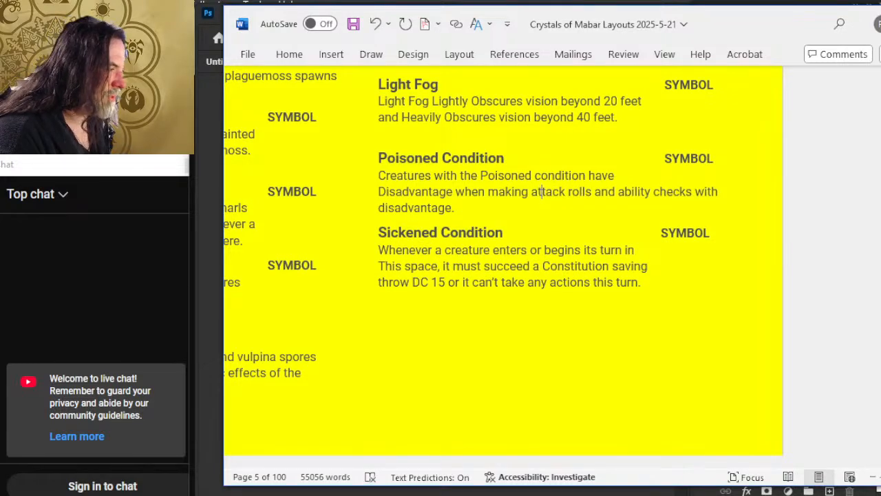
pyautogui.press('Right')
pyautogui.press('Right')
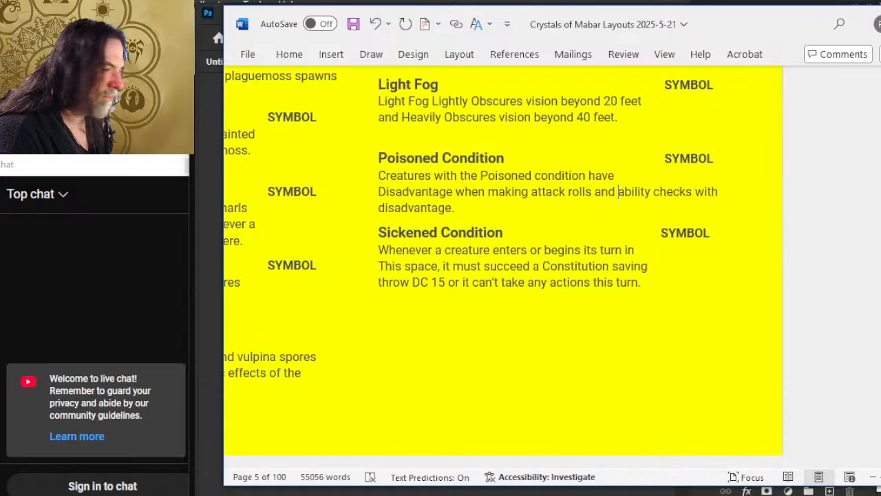
pyautogui.press('Right')
pyautogui.press('Right')
pyautogui.press('Right')
pyautogui.press('Left')
pyautogui.press('Left')
pyautogui.press('Left')
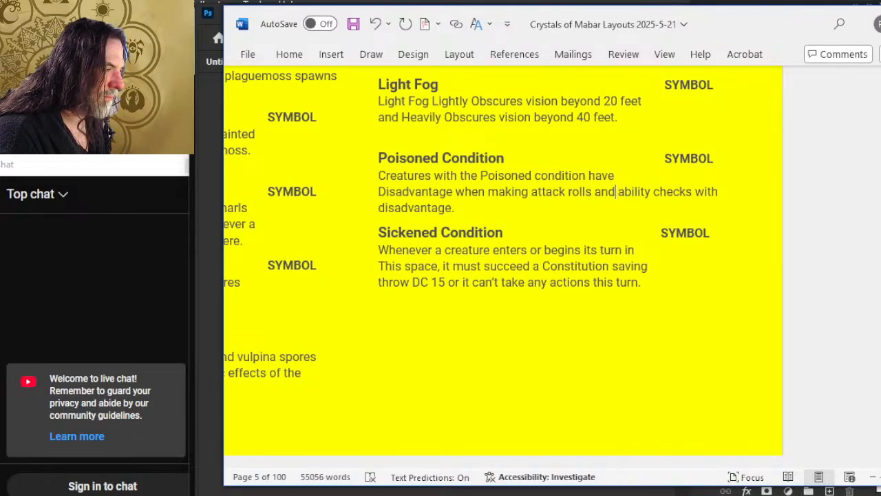
pyautogui.press('Left')
pyautogui.press('Left')
pyautogui.press('Left')
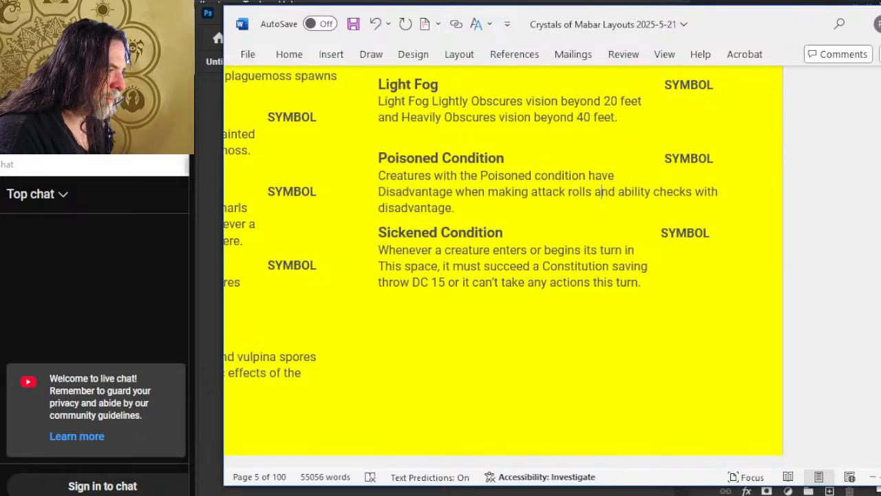
pyautogui.press('Right')
pyautogui.press('Right')
pyautogui.press('Right')
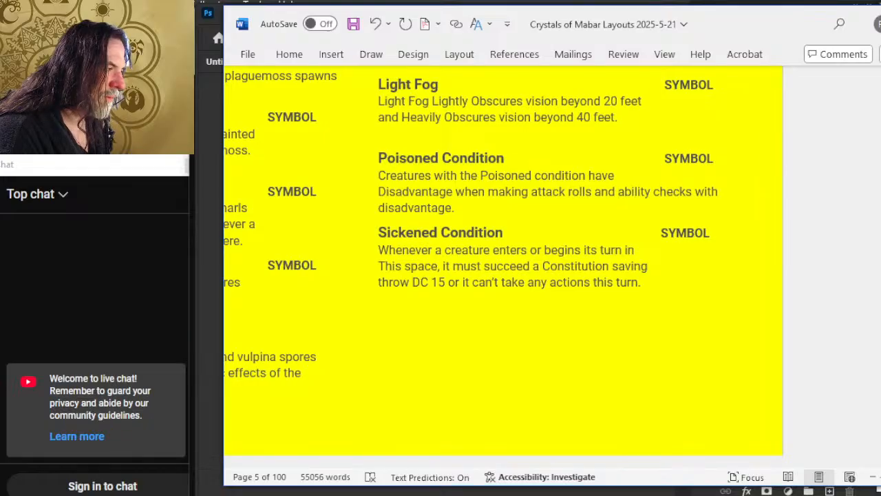
pyautogui.hotkey('shift', 'Return')
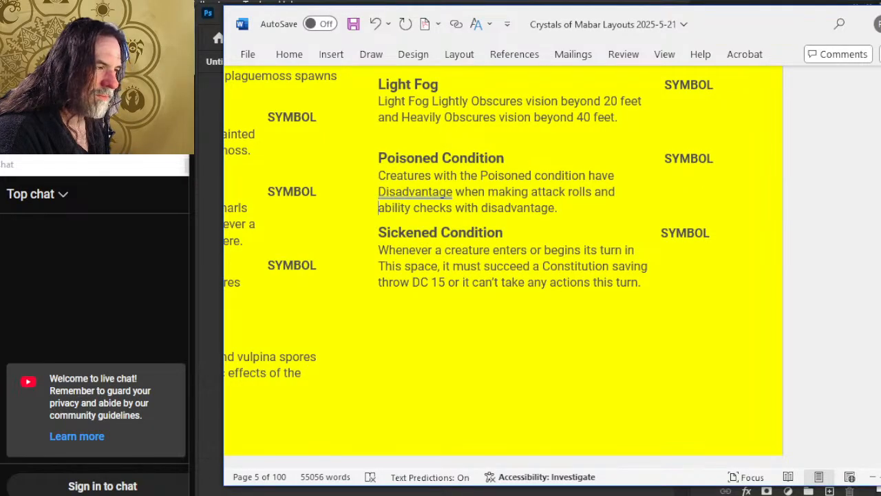
# Replace "when" with "on" after "Disadvantage" in the second line of the Poisoned Condition description
pyautogui.press('Up')
pyautogui.press('Up')
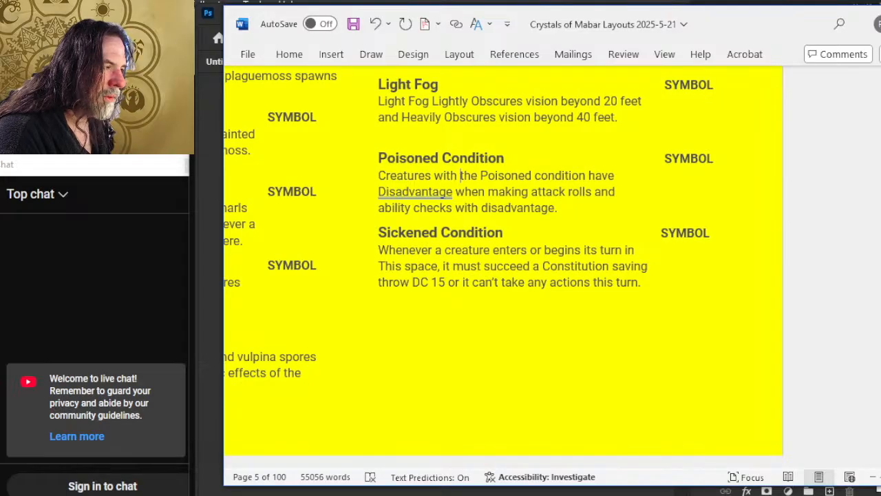
pyautogui.press('Right')
pyautogui.press('Right')
pyautogui.press('Right')
pyautogui.press('Right')
pyautogui.press('Right')
pyautogui.press('Right')
pyautogui.press('Right')
pyautogui.press('Right')
pyautogui.press('Right')
pyautogui.press('Right')
pyautogui.press('Right')
pyautogui.press('Right')
pyautogui.press('Right')
pyautogui.press('Right')
pyautogui.press('Right')
pyautogui.press('Right')
pyautogui.press('Right')
pyautogui.press('Right')
pyautogui.press('Right')
pyautogui.press('Down')
pyautogui.press('Left')
pyautogui.press('Left')
pyautogui.press('Left')
pyautogui.press('Left')
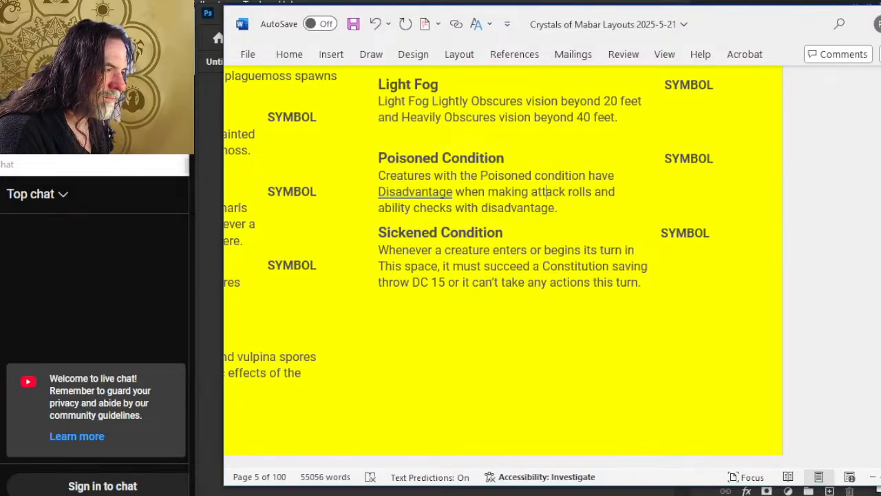
pyautogui.press('Right')
pyautogui.hotkey('ctrl', 'Delete')
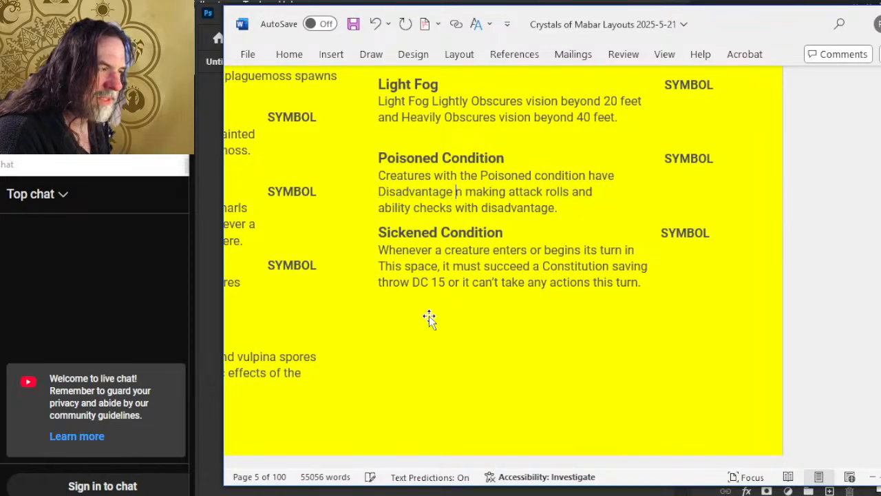
pyautogui.write('on')
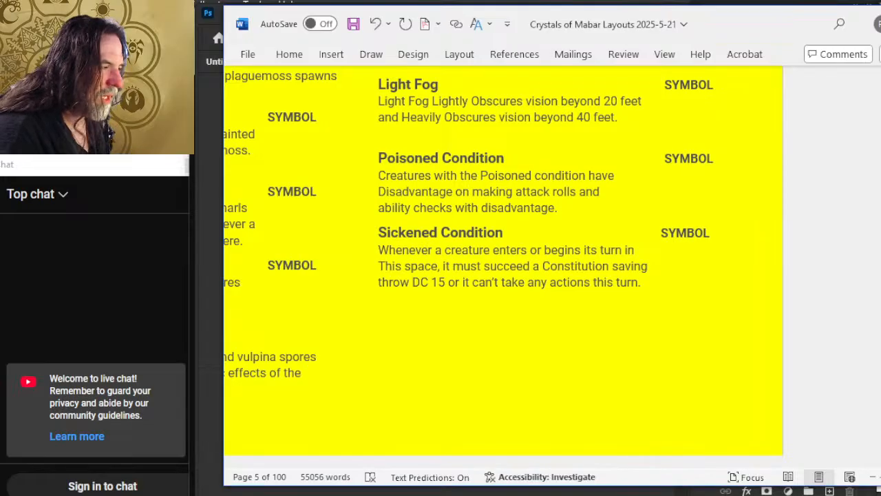
# Delete the word "making" before "attack rolls" in the Poisoned Condition description
pyautogui.press('Right')
pyautogui.press('Delete')
pyautogui.press('Delete')
pyautogui.press('Delete')
pyautogui.press('Delete')
pyautogui.press('Delete')
pyautogui.press('Delete')
pyautogui.press('Delete')
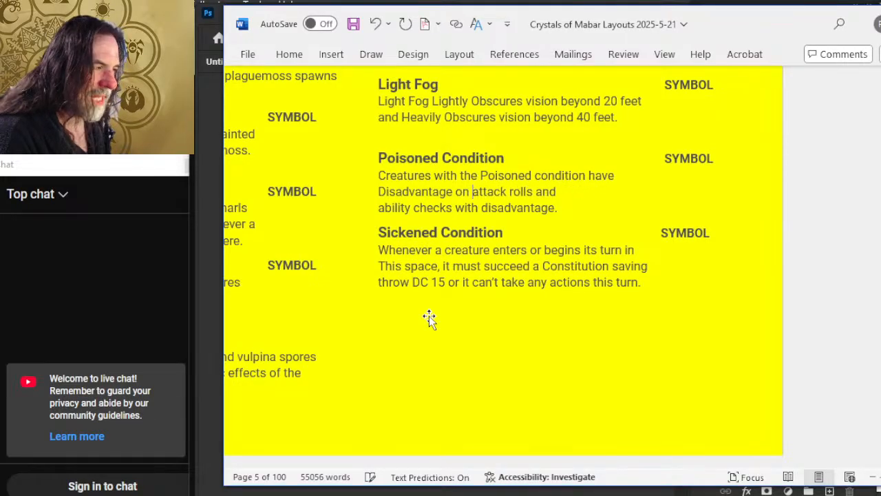
# Join "ability checks" onto the "attack rolls and" line of the Poisoned Condition description and delete the leftover "with disadvantage."
pyautogui.press('Right')
pyautogui.press('End')
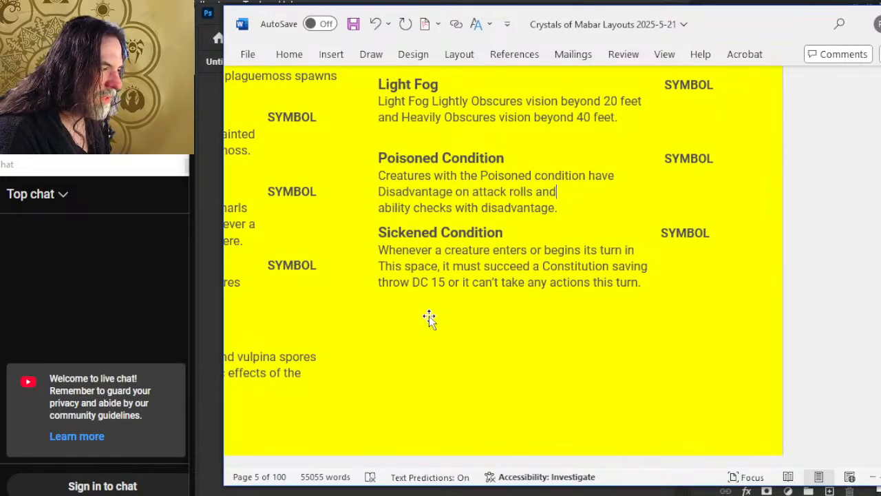
pyautogui.press('Delete')
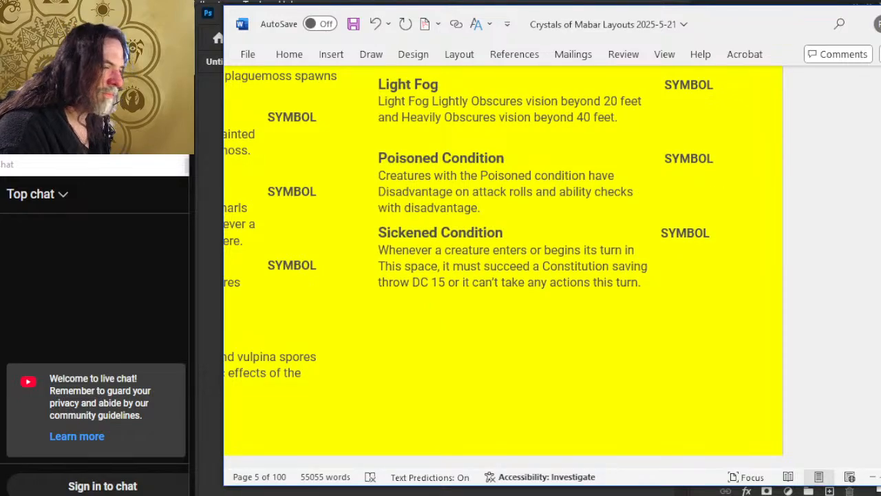
pyautogui.hotkey('shift', 'End')
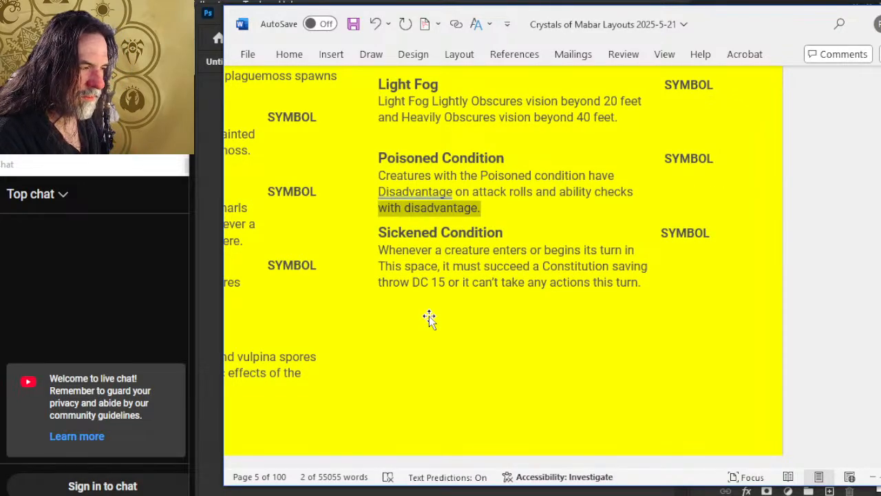
pyautogui.press('Delete')
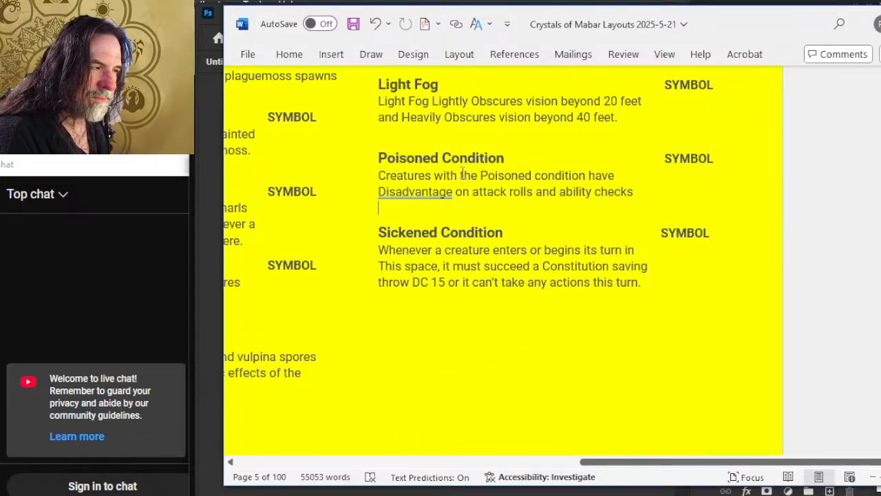
# Ignore the grammar suggestion once for "Disadvantage" in the Poisoned Condition description
pyautogui.rightClick(411, 190)
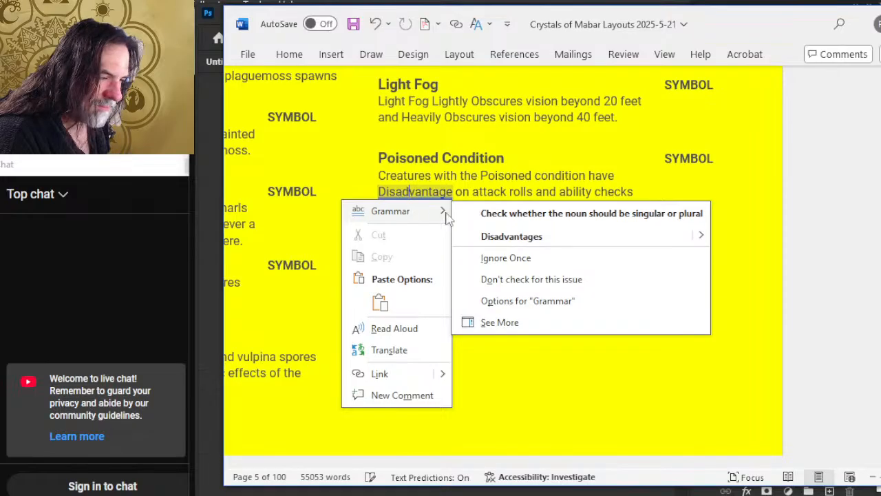
pyautogui.click(506, 258)
pyautogui.click(520, 179)
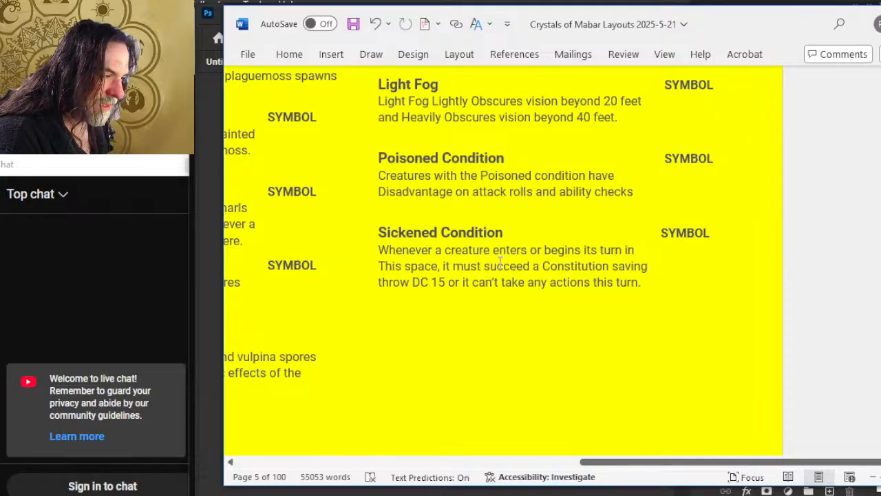
# Insert "Creatures that become" before "Whenever" at the start of the Sickened Condition description
pyautogui.click(379, 252)
pyautogui.write('Creatur')
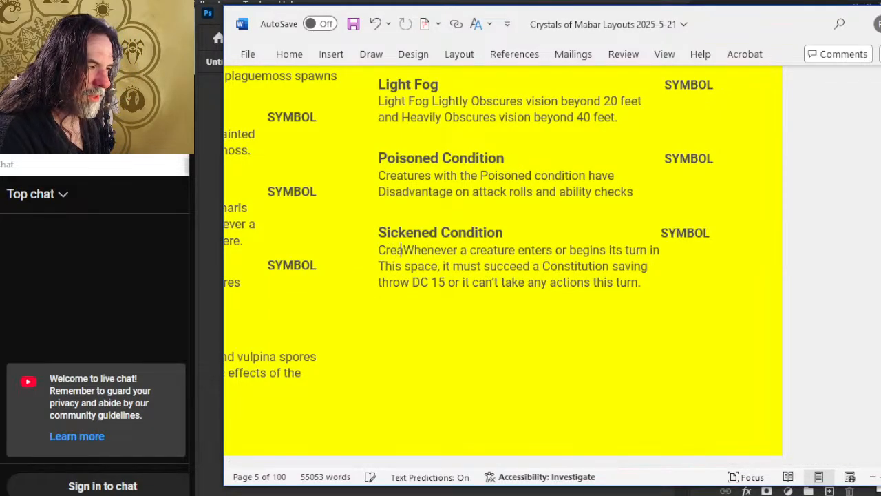
pyautogui.write('es with the')
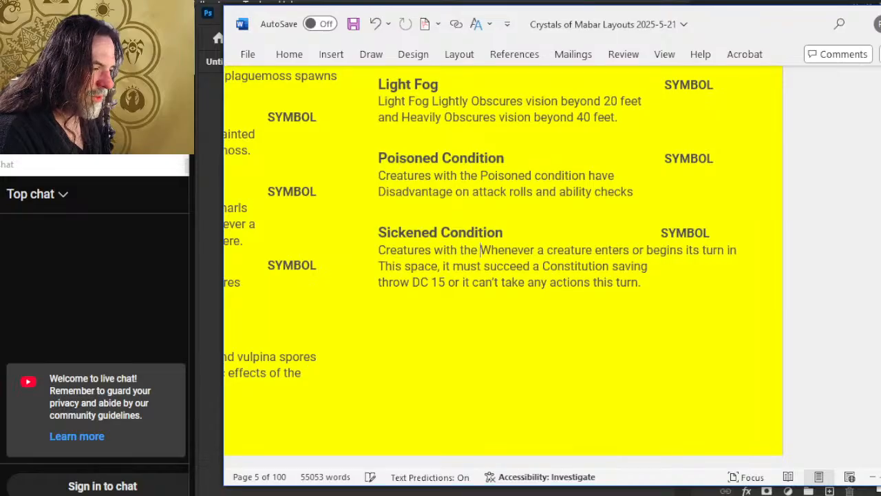
pyautogui.press('BackSpace')
pyautogui.press('BackSpace')
pyautogui.press('BackSpace')
pyautogui.press('BackSpace')
pyautogui.press('BackSpace')
pyautogui.press('BackSpace')
pyautogui.press('BackSpace')
pyautogui.press('BackSpace')
pyautogui.press('BackSpace')
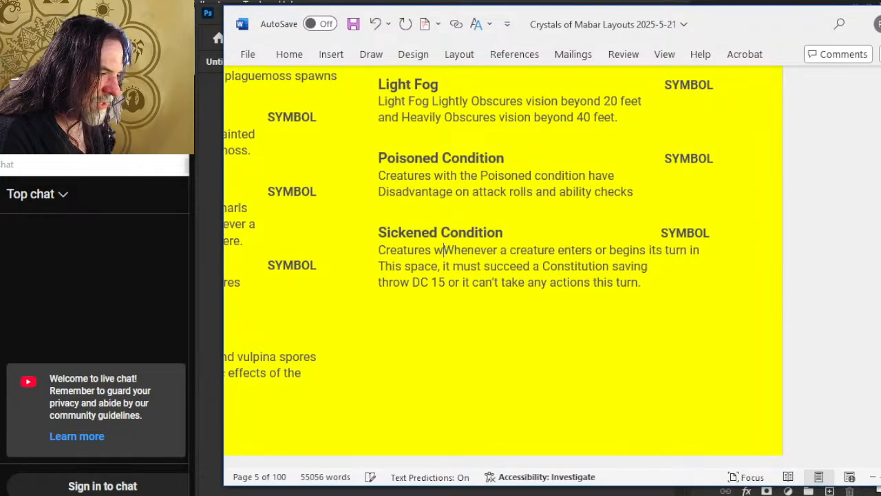
pyautogui.write('that ')
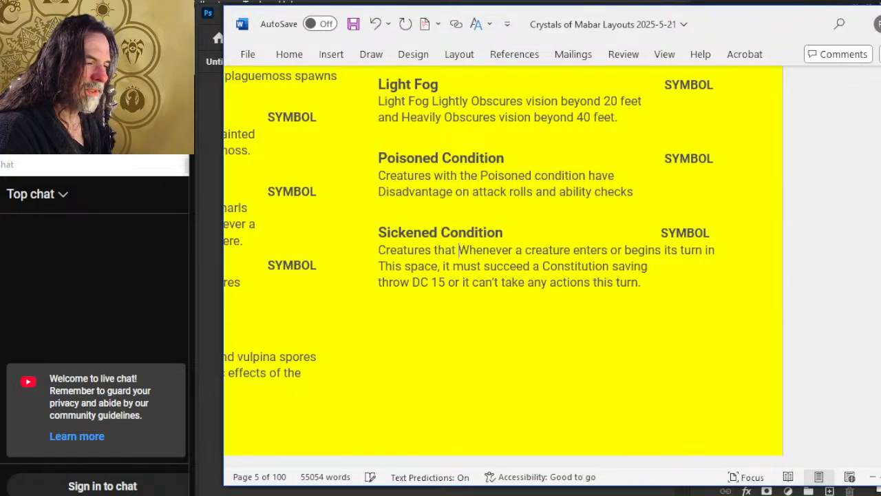
pyautogui.write('become')
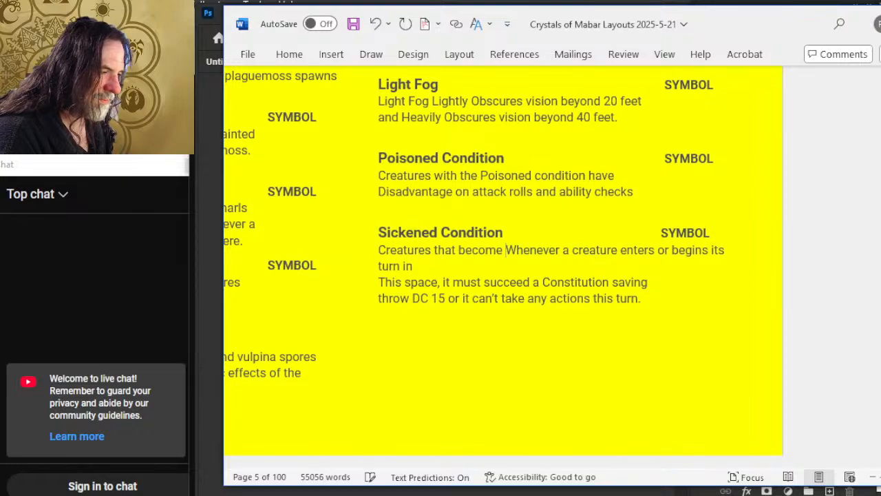
# Shorten the "Sickened Condition" heading to "Sickened" and tab its SYMBOL placeholder back into line with the headings above
pyautogui.press('Up')
pyautogui.press('BackSpace')
pyautogui.press('BackSpace')
pyautogui.press('BackSpace')
pyautogui.press('BackSpace')
pyautogui.press('BackSpace')
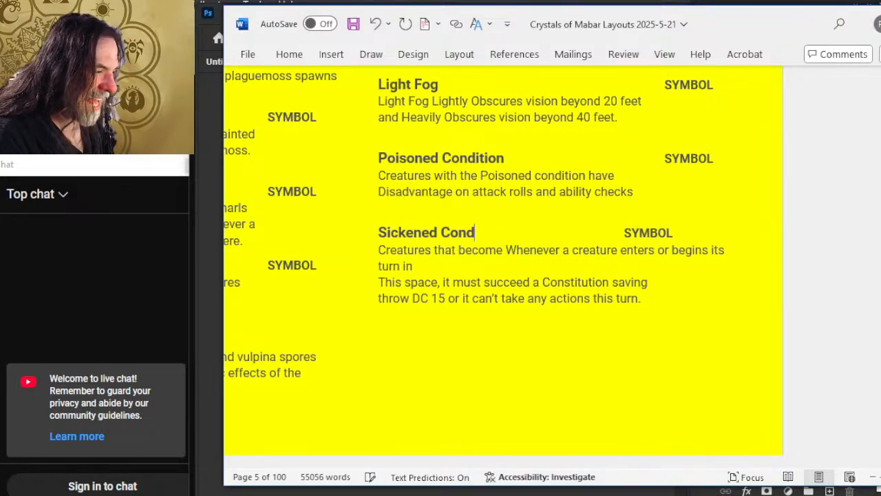
pyautogui.press('BackSpace')
pyautogui.press('BackSpace')
pyautogui.press('BackSpace')
pyautogui.press('BackSpace')
pyautogui.press('BackSpace')
pyautogui.press('Tab')
pyautogui.press('Tab')
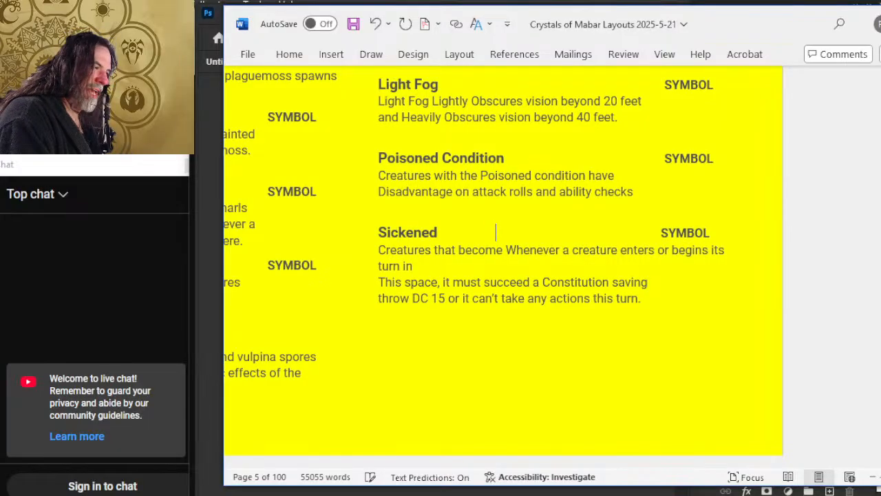
# Insert the word "Sickened" after "Creatures that become" in the Sickened description
pyautogui.press('Right')
pyautogui.press('Right')
pyautogui.press('Right')
pyautogui.press('Right')
pyautogui.press('Right')
pyautogui.press('Right')
pyautogui.press('Right')
pyautogui.press('Right')
pyautogui.press('Right')
pyautogui.press('Right')
pyautogui.press('Right')
pyautogui.press('Right')
pyautogui.press('Right')
pyautogui.press('Right')
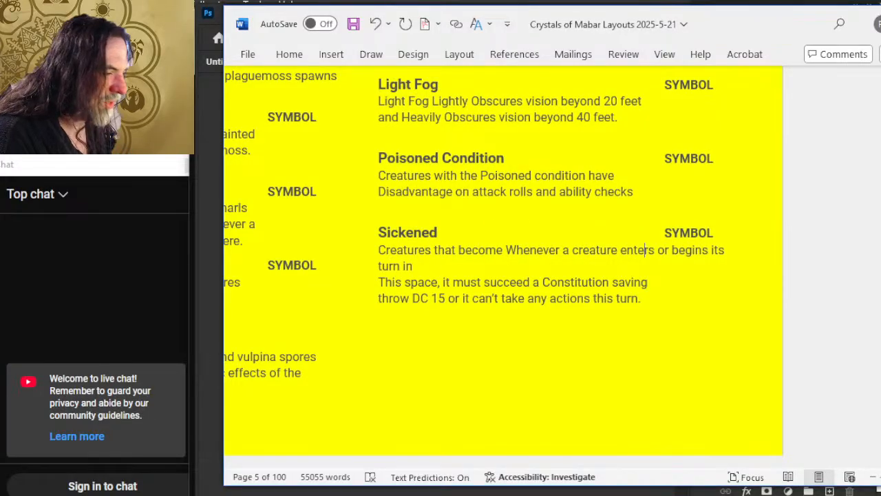
pyautogui.press('Left')
pyautogui.press('Left')
pyautogui.press('Left')
pyautogui.press('Left')
pyautogui.press('Left')
pyautogui.press('Left')
pyautogui.press('Left')
pyautogui.press('Left')
pyautogui.press('Left')
pyautogui.press('Left')
pyautogui.press('Left')
pyautogui.press('Left')
pyautogui.press('Left')
pyautogui.press('Left')
pyautogui.press('Left')
pyautogui.press('Left')
pyautogui.press('Left')
pyautogui.press('Left')
pyautogui.press('Left')
pyautogui.press('Left')
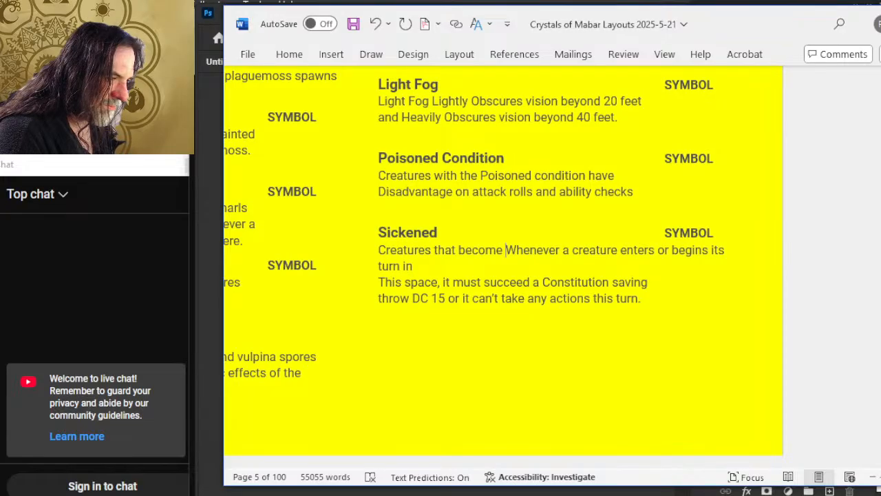
pyautogui.write('Sickene')
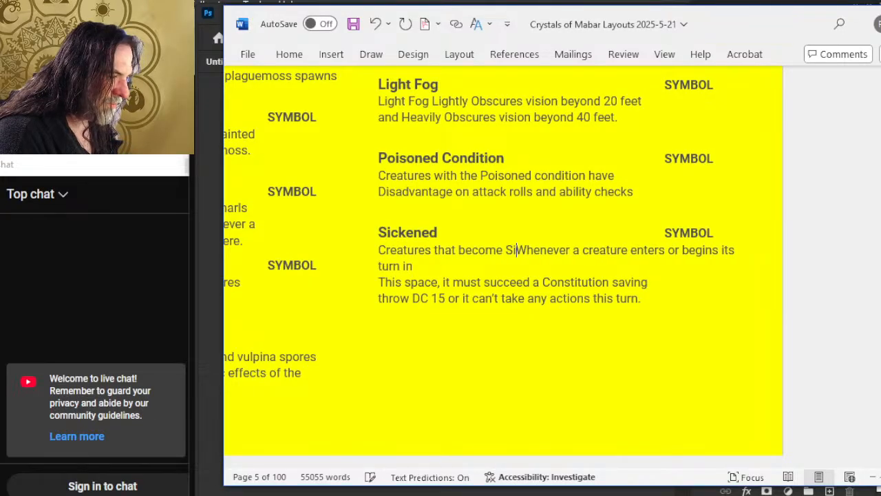
pyautogui.write('d ')
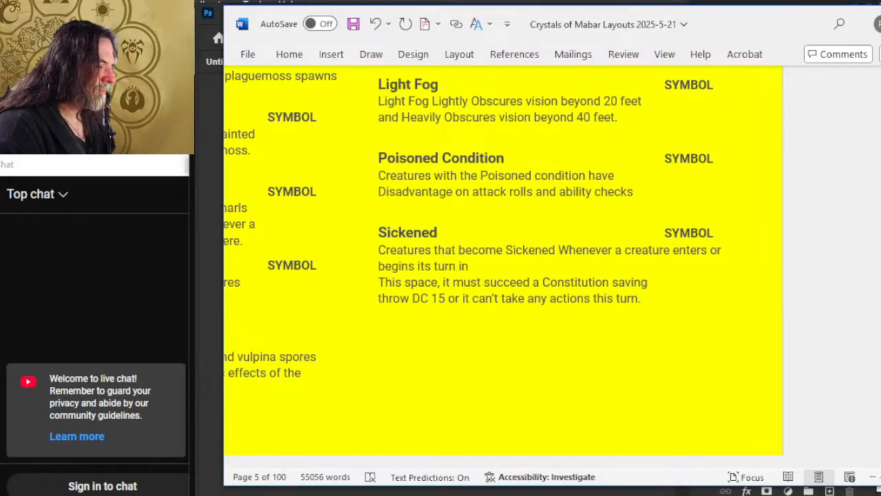
# Add "cannot take" to the Sickened description's first line and delete the leftover "Whenever a creature enters or begins its turn in"
pyautogui.write('cannot ')
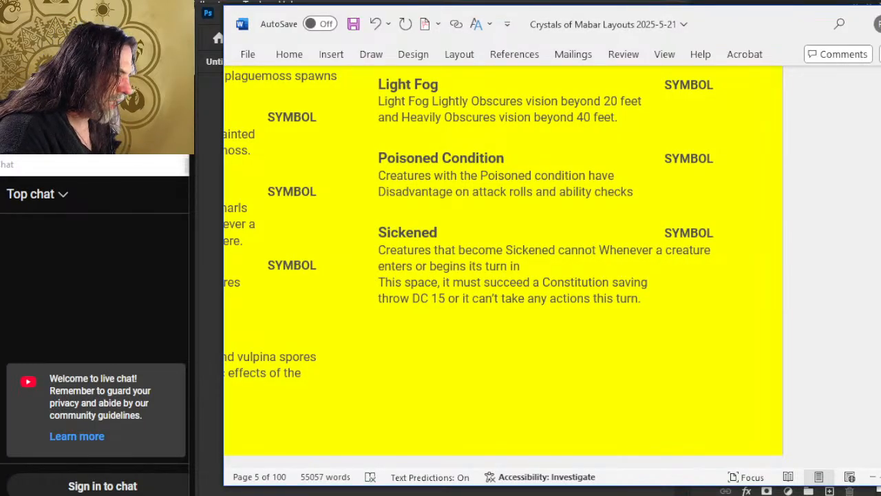
pyautogui.write('take')
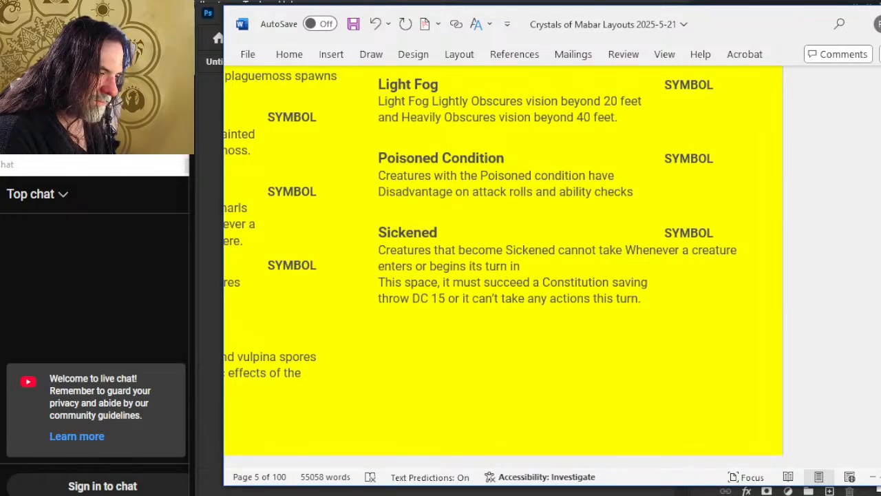
pyautogui.hotkey('shift', 'Down')
pyautogui.press('Delete')
# Insert "Actions or Bonus actions" before "This space" at the start of the Sickened description's second line
pyautogui.click(381, 266)
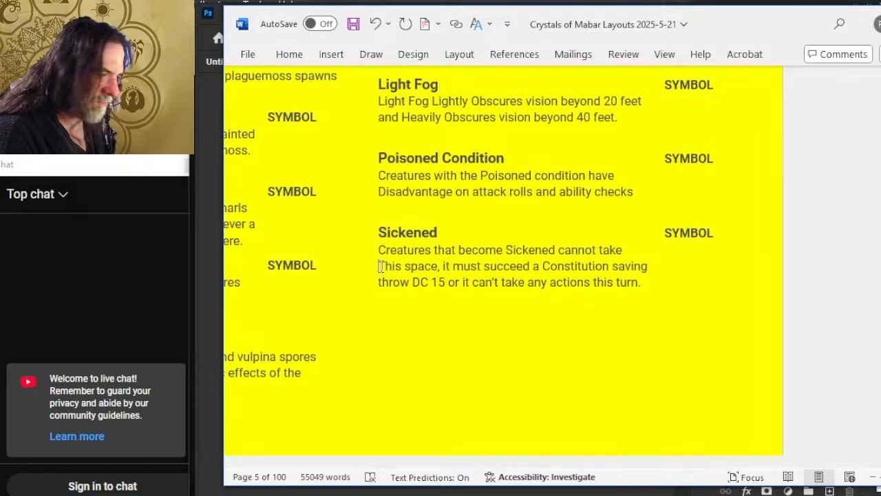
pyautogui.write('Act')
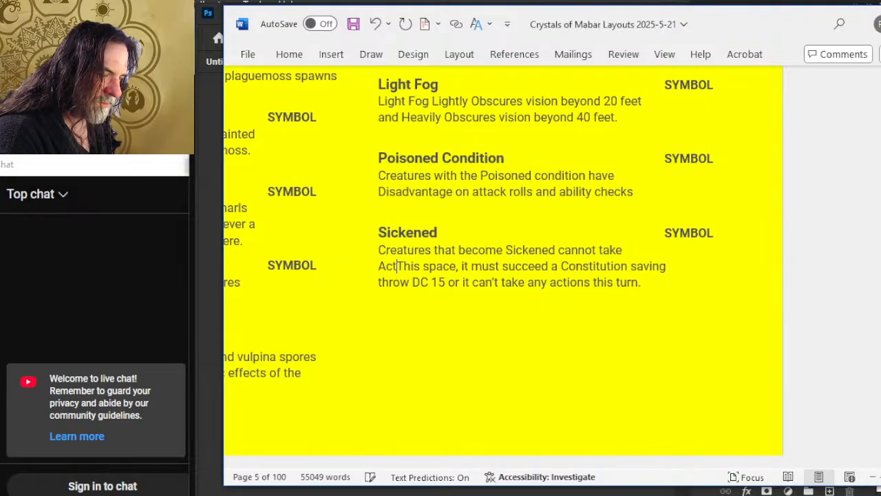
pyautogui.press('BackSpace')
pyautogui.press('BackSpace')
pyautogui.write('a')
pyautogui.press('BackSpace')
pyautogui.write('Actions or VB')
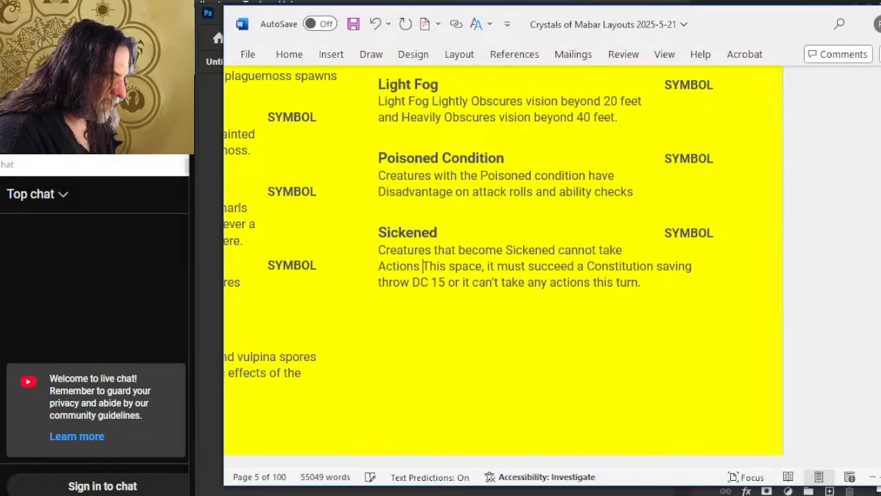
pyautogui.write('onu')
pyautogui.press('BackSpace')
pyautogui.press('BackSpace')
pyautogui.press('BackSpace')
pyautogui.press('BackSpace')
pyautogui.press('BackSpace')
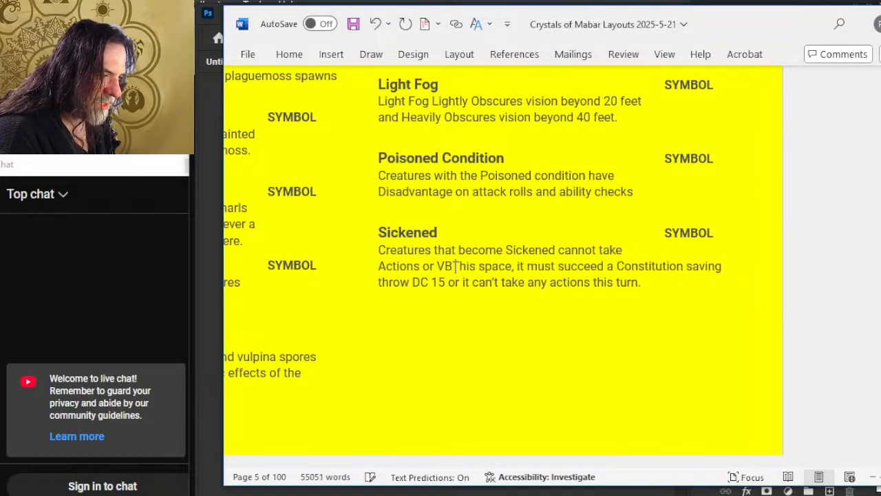
pyautogui.write('Bonus action')
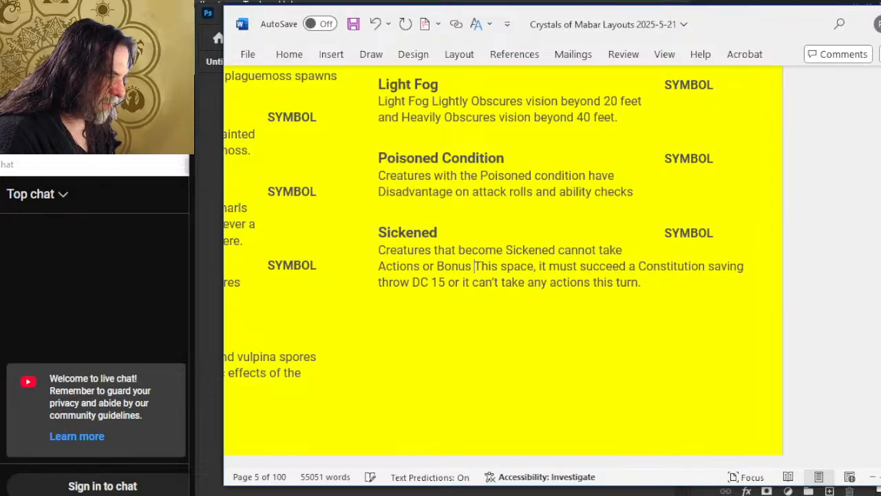
pyautogui.write('s')
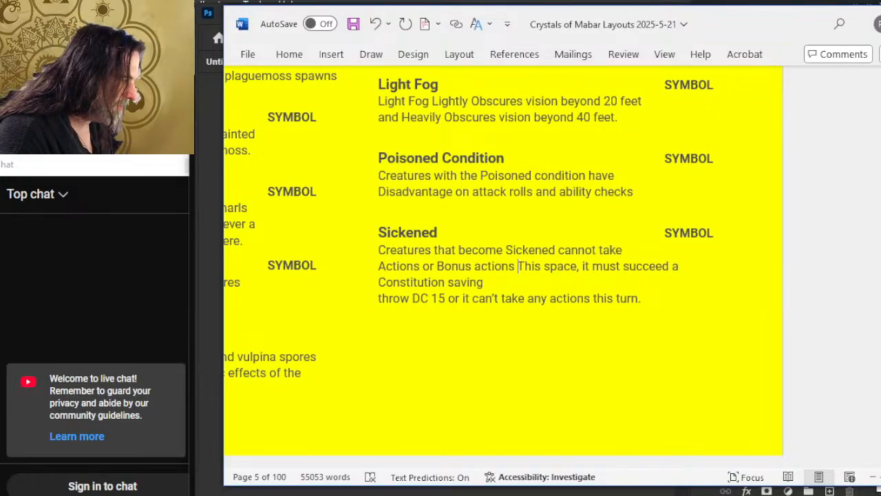
# Add "until they" after "Bonus actions" in the Sickened description
pyautogui.write('until ')
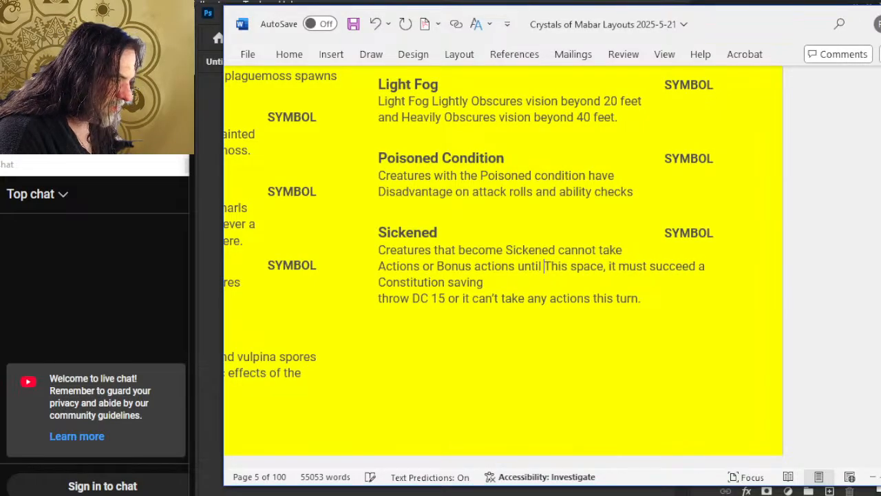
pyautogui.write('the')
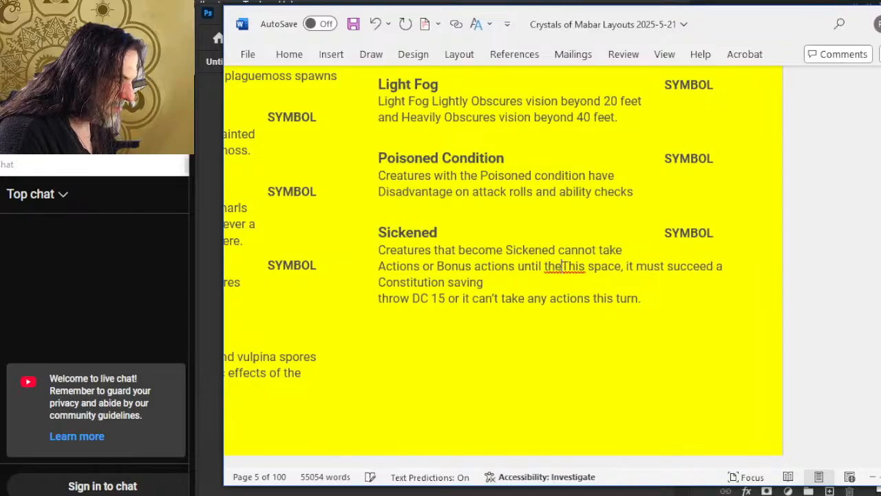
pyautogui.press('BackSpace')
pyautogui.press('BackSpace')
pyautogui.write('hey ')
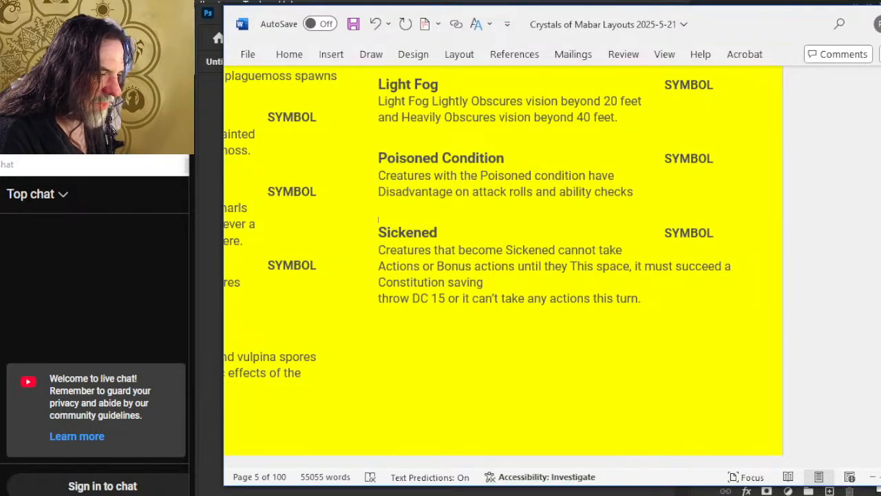
# Reword the opening of the Sickened description in the singular as "A creature that becomes"
pyautogui.write('A')
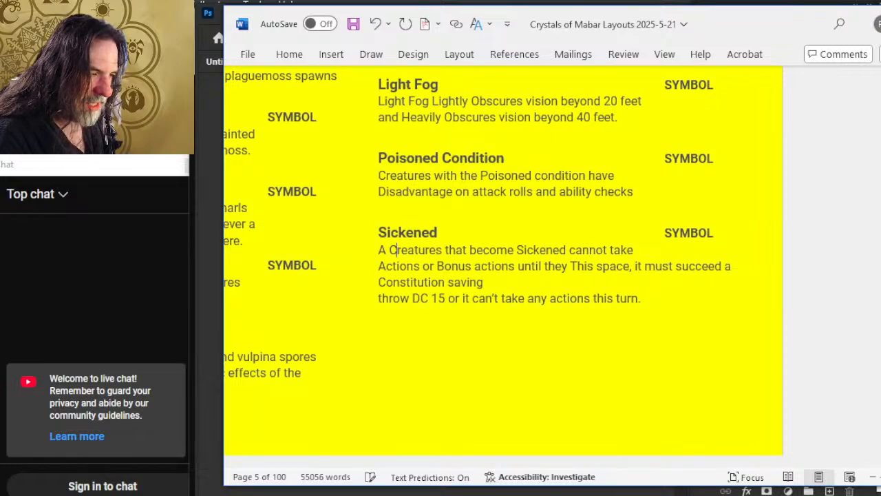
pyautogui.press('Delete')
pyautogui.write('c')
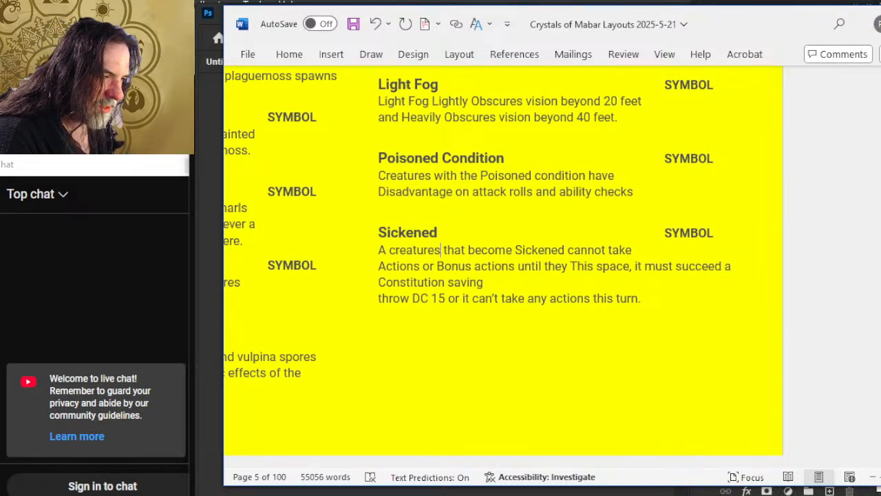
pyautogui.press('BackSpace')
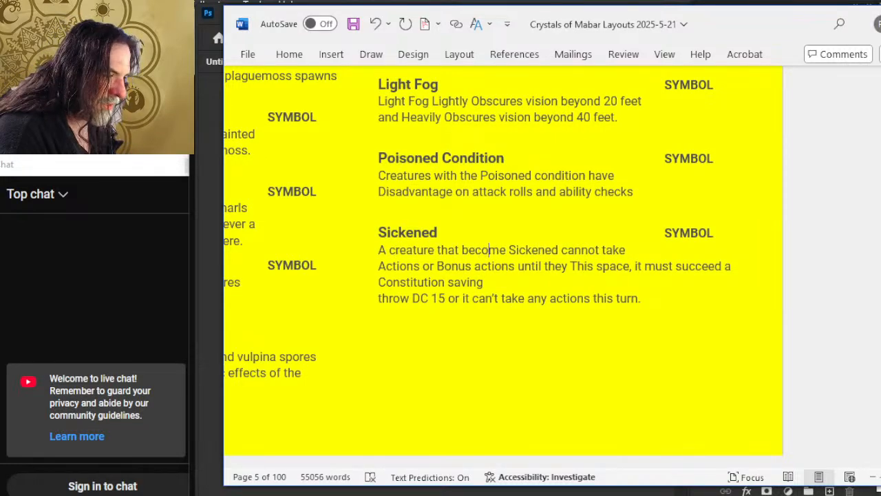
pyautogui.click(506, 250)
pyautogui.write('s')
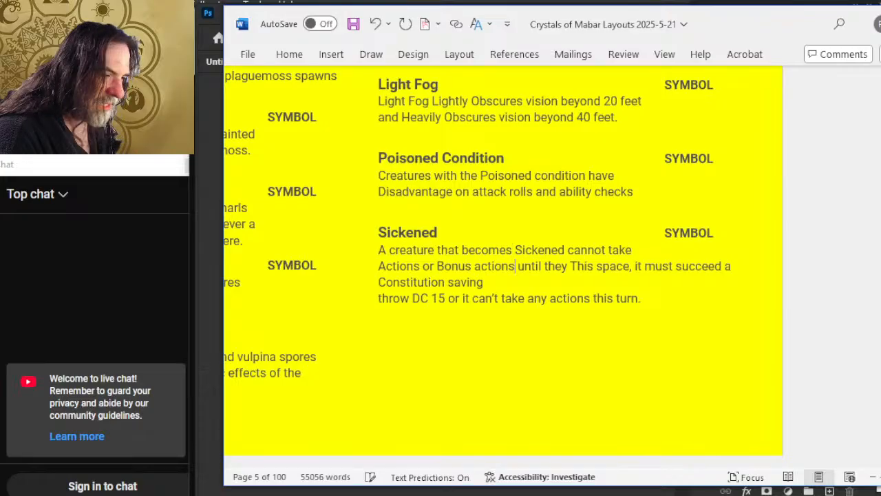
pyautogui.press('Left')
pyautogui.press('Left')
pyautogui.press('Left')
pyautogui.press('Left')
pyautogui.press('Left')
pyautogui.press('Left')
pyautogui.press('Left')
pyautogui.press('Left')
pyautogui.press('Left')
pyautogui.press('Left')
pyautogui.press('Left')
pyautogui.press('Left')
pyautogui.press('Left')
pyautogui.press('Left')
pyautogui.press('Left')
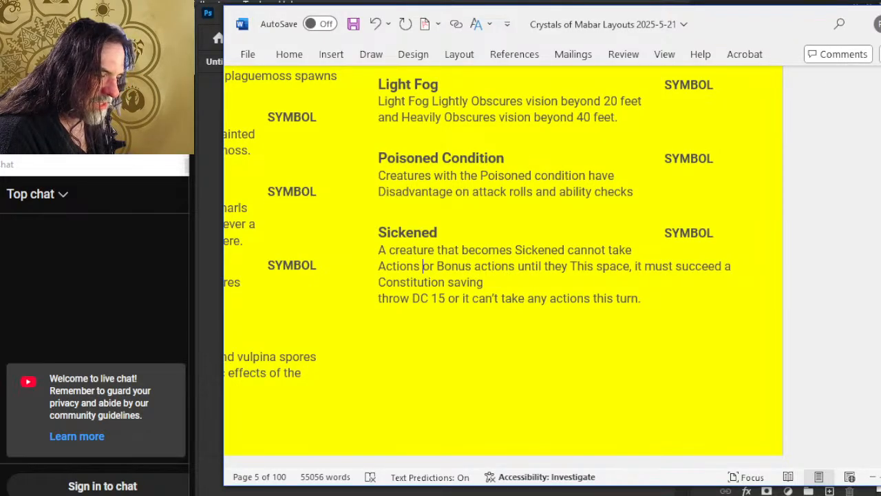
pyautogui.press('Right')
pyautogui.press('Right')
pyautogui.press('Right')
pyautogui.press('Right')
pyautogui.press('Right')
pyautogui.press('Right')
pyautogui.press('Right')
pyautogui.press('Right')
pyautogui.press('Right')
pyautogui.press('Right')
pyautogui.press('Right')
pyautogui.press('Right')
pyautogui.press('Right')
pyautogui.press('Right')
pyautogui.press('Right')
pyautogui.press('Right')
pyautogui.press('Right')
pyautogui.press('Right')
pyautogui.press('Right')
pyautogui.press('Right')
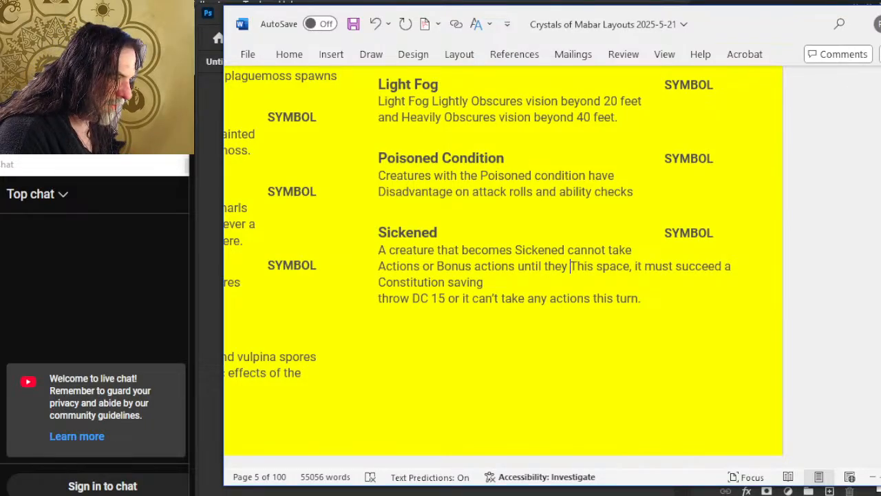
# Replace "they" with "the condition ends." in the Sickened description and delete the leftover "This space, it must succeed a Constitution saving"
pyautogui.press('BackSpace')
pyautogui.press('BackSpace')
pyautogui.press('BackSpace')
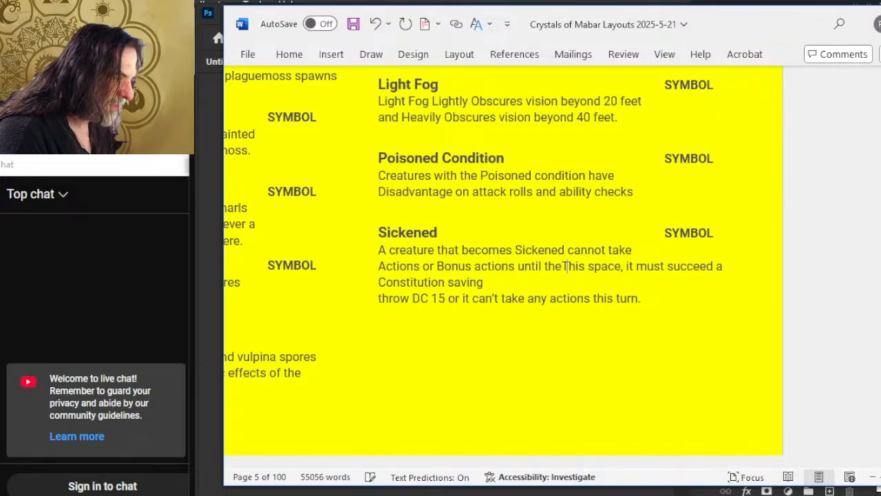
pyautogui.write('e condition ends.')
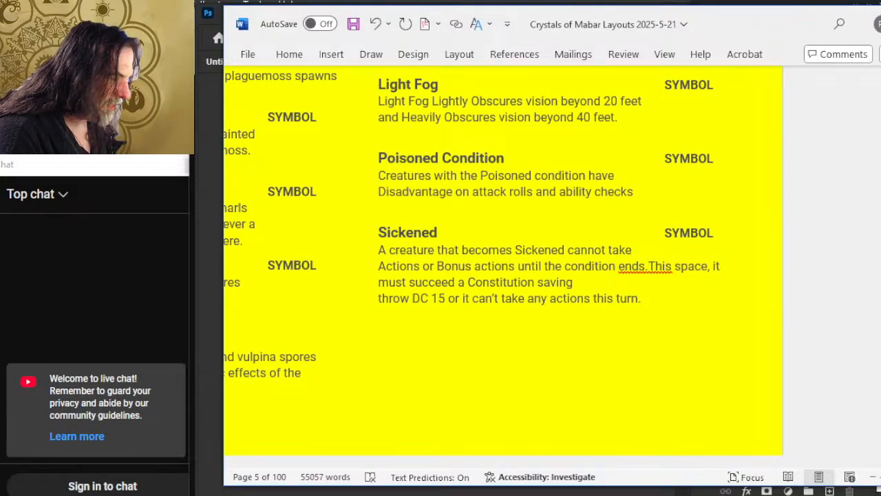
pyautogui.hotkey('shift', 'Down')
pyautogui.press('Delete')
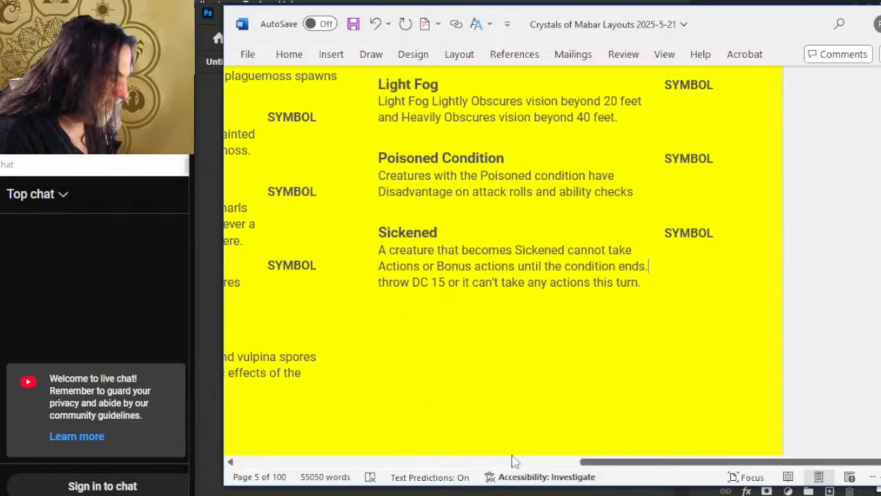
# Correct "spawns" to "spawn" in the Vulpina letharia description
pyautogui.moveTo(605, 461); pyautogui.dragTo(448, 468)
pyautogui.doubleClick(499, 298)
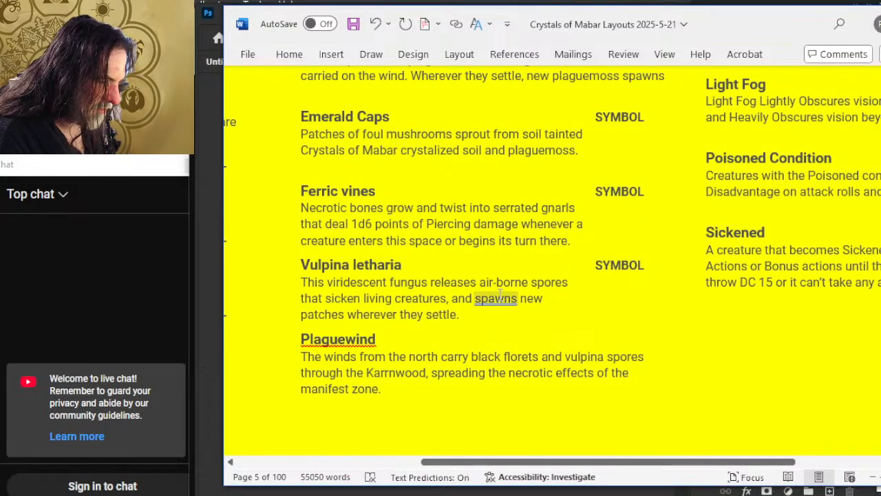
pyautogui.click(375, 320)
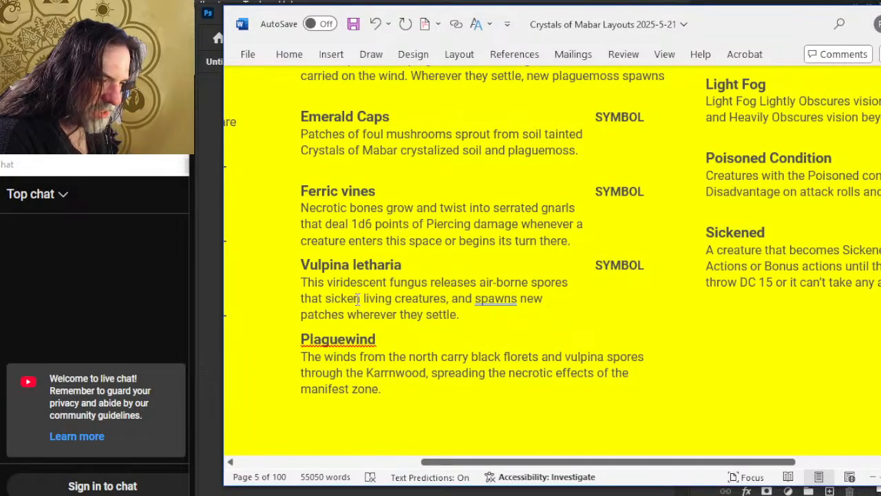
pyautogui.doubleClick(492, 298)
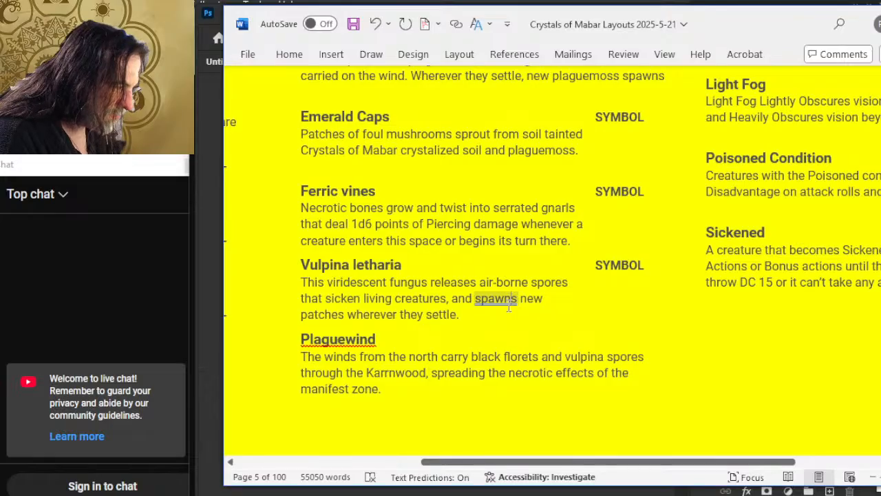
pyautogui.click(509, 308)
pyautogui.click(491, 358)
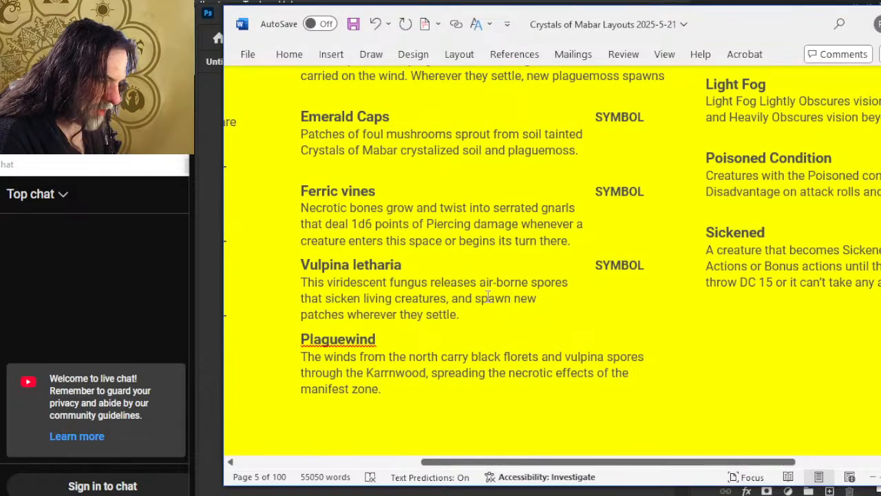
# Move "patches" from the start of the Vulpina letharia description's third line to the end of its second line
pyautogui.click(511, 298)
pyautogui.press('End')
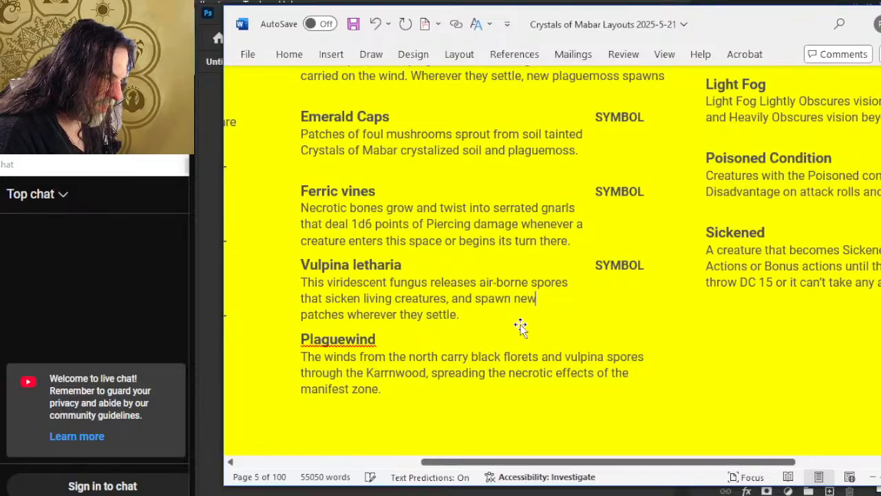
pyautogui.write('patches')
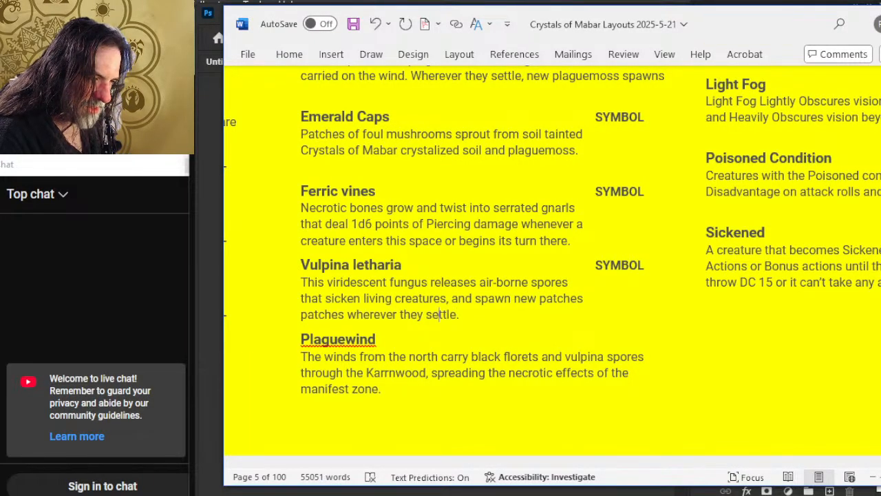
pyautogui.click(348, 314)
pyautogui.press('Left')
pyautogui.press('Left')
pyautogui.press('Left')
pyautogui.press('Left')
pyautogui.press('Left')
pyautogui.press('Left')
pyautogui.press('Left')
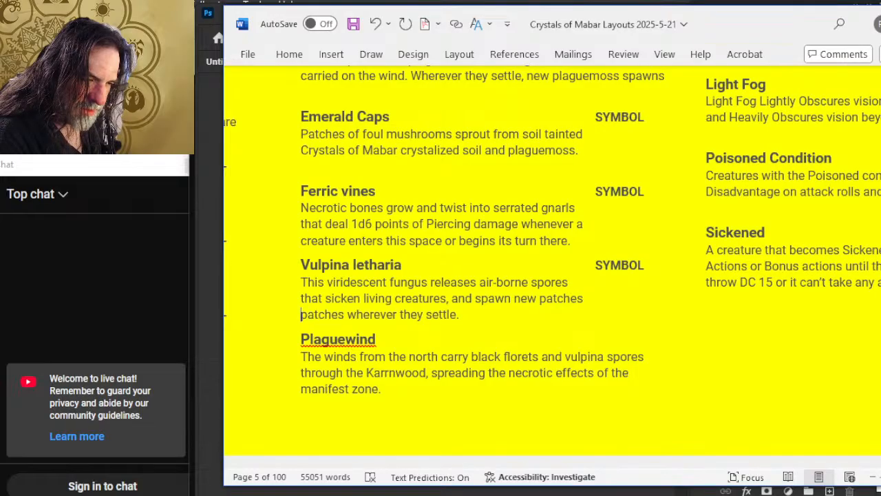
pyautogui.press('Delete')
pyautogui.press('Delete')
pyautogui.press('Delete')
pyautogui.press('Delete')
pyautogui.press('Delete')
pyautogui.press('Delete')
pyautogui.press('Delete')
pyautogui.press('Delete')
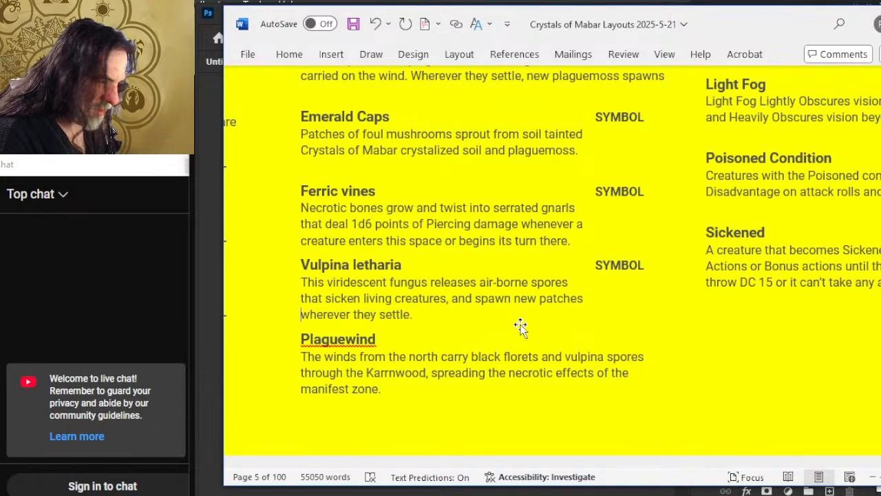
# Delete "new patches" after "spawn" in the Vulpina letharia description
pyautogui.press('Left')
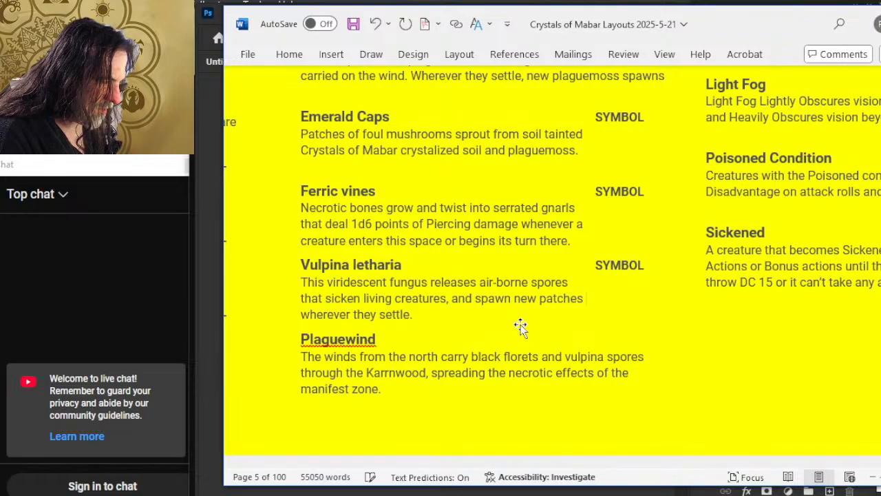
pyautogui.press('Left')
pyautogui.press('Left')
pyautogui.press('Left')
pyautogui.press('Left')
pyautogui.press('Left')
pyautogui.press('Left')
pyautogui.press('Left')
pyautogui.press('Left')
pyautogui.press('Left')
pyautogui.press('Left')
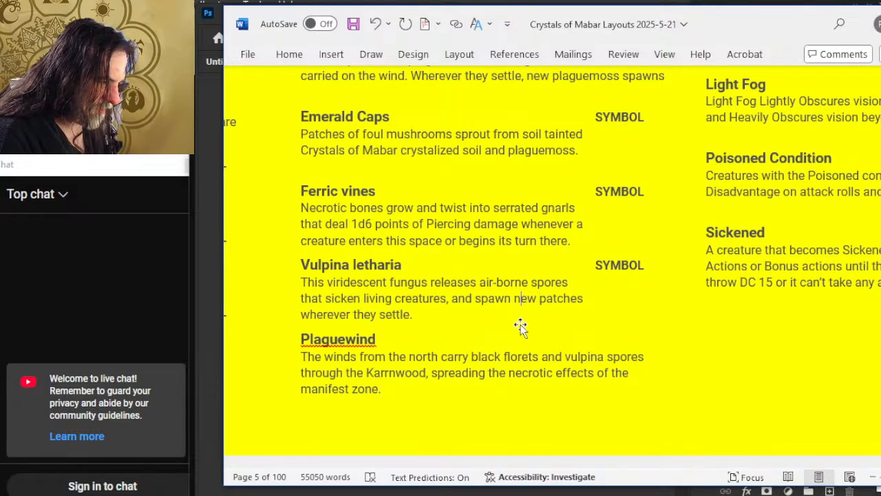
pyautogui.press('Delete')
pyautogui.press('Delete')
pyautogui.press('Delete')
pyautogui.press('Delete')
pyautogui.press('Delete')
pyautogui.press('Delete')
pyautogui.press('Delete')
pyautogui.press('Delete')
pyautogui.press('Delete')
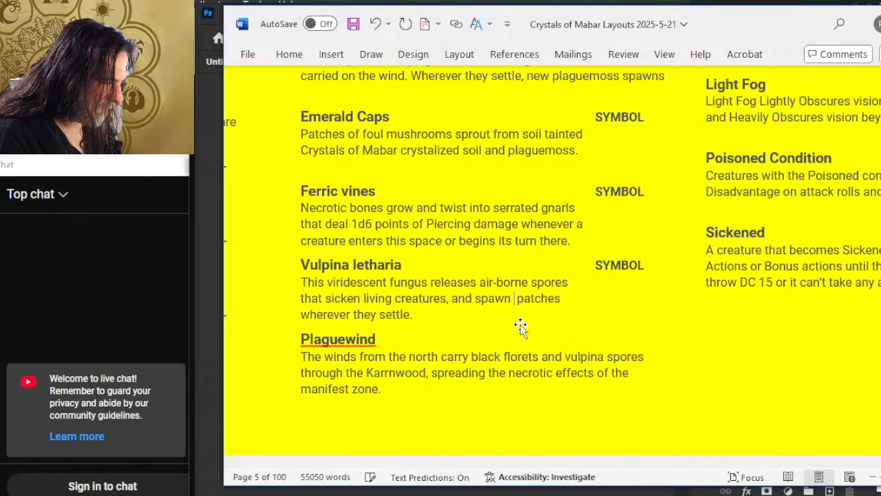
pyautogui.press('Delete')
pyautogui.press('Delete')
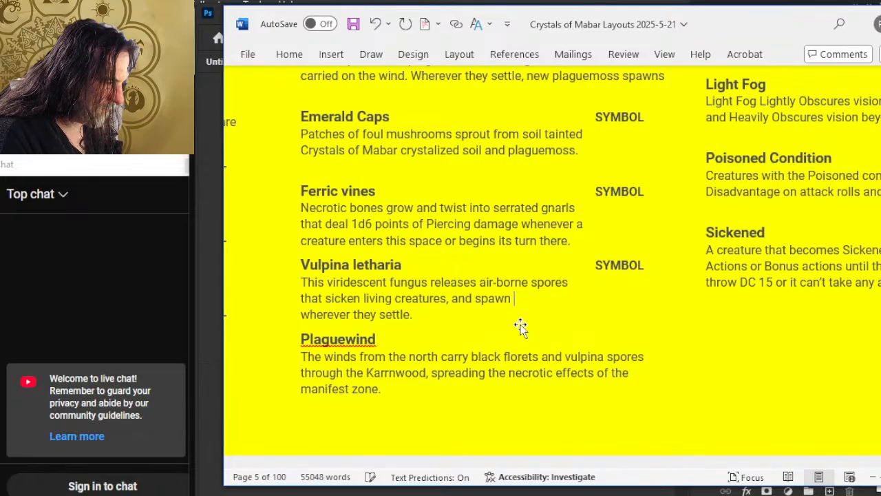
# Move "wherever" from the start of the Vulpina letharia description's third line to directly after "spawn" on the second line
pyautogui.write('w')
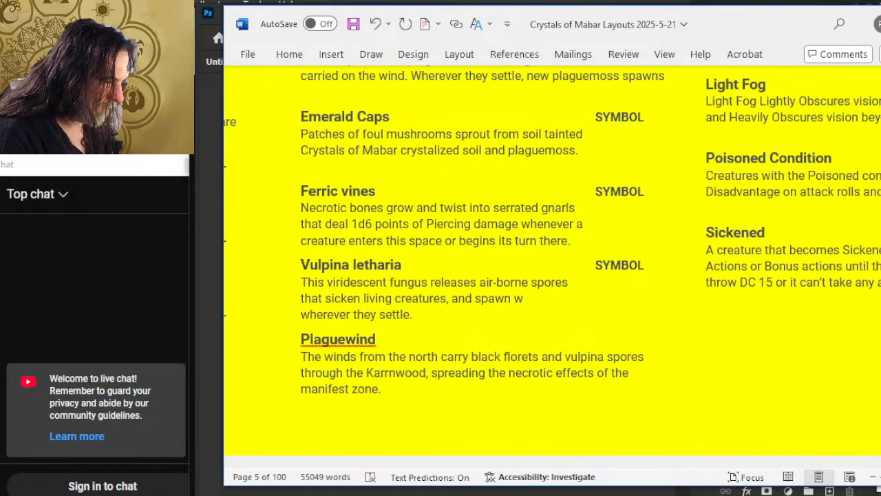
pyautogui.write('herever the')
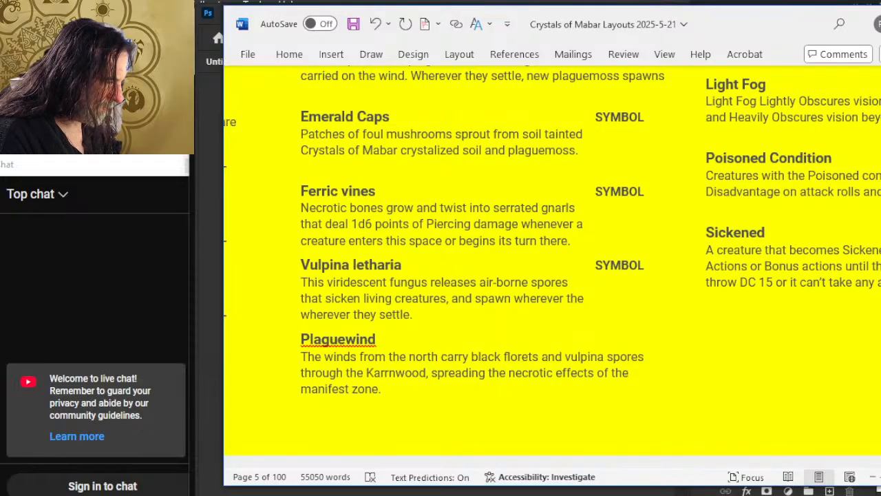
pyautogui.press('BackSpace')
pyautogui.press('BackSpace')
pyautogui.press('BackSpace')
pyautogui.press('Down')
pyautogui.press('Left')
pyautogui.press('Left')
pyautogui.press('Left')
pyautogui.press('Left')
pyautogui.press('Left')
pyautogui.press('Left')
pyautogui.press('Left')
pyautogui.press('Left')
pyautogui.press('Left')
pyautogui.press('Left')
pyautogui.press('Left')
pyautogui.press('Left')
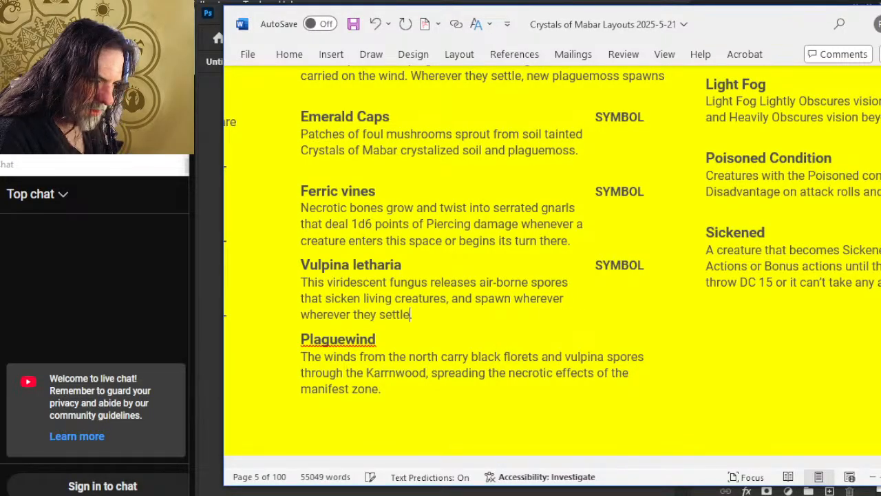
pyautogui.press('BackSpace')
pyautogui.press('BackSpace')
pyautogui.press('BackSpace')
pyautogui.press('BackSpace')
pyautogui.press('BackSpace')
pyautogui.press('BackSpace')
pyautogui.press('BackSpace')
pyautogui.press('BackSpace')
pyautogui.press('BackSpace')
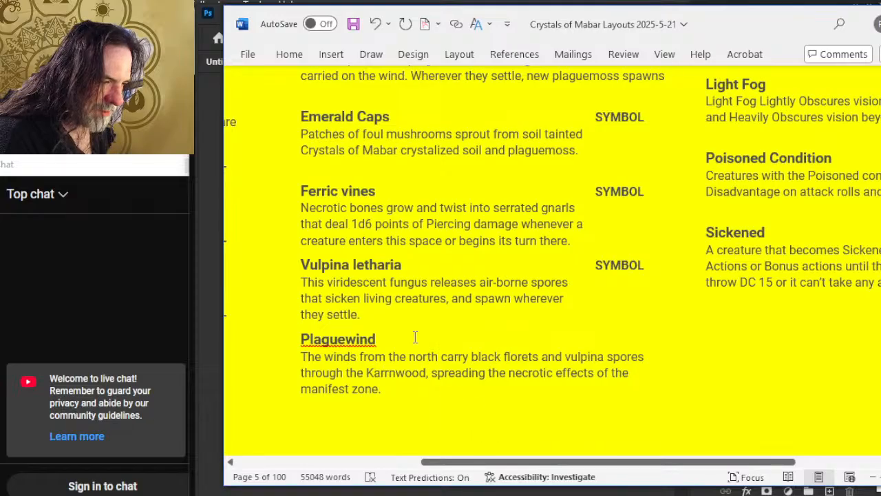
# Insert "new patches" between "spawn" and "wherever" in the Vulpina letharia description
pyautogui.click(441, 298)
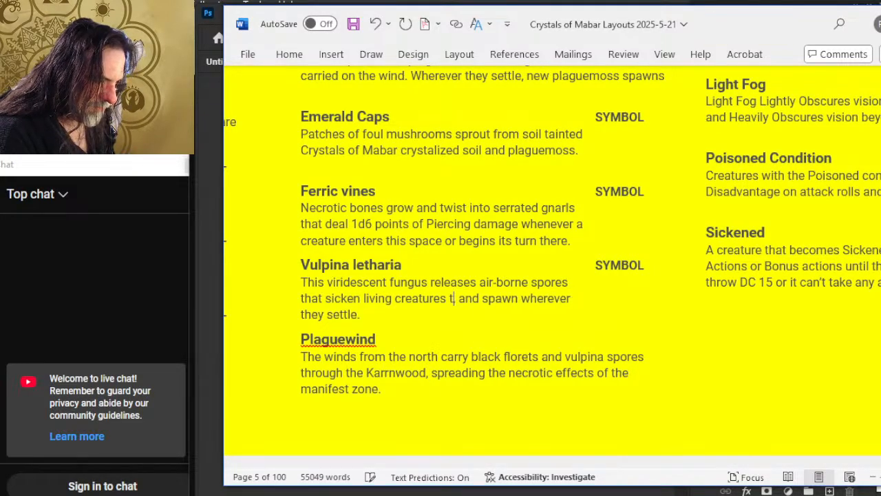
pyautogui.press('BackSpace')
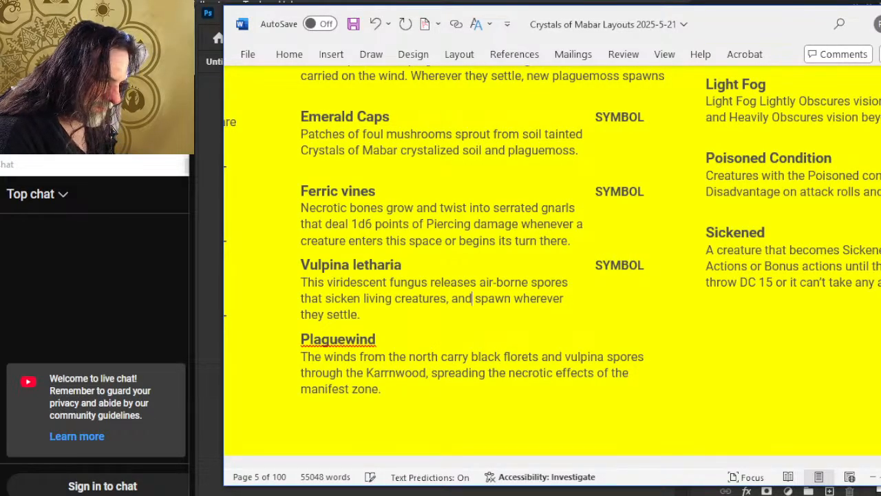
pyautogui.press('Right')
pyautogui.press('Right')
pyautogui.press('Right')
pyautogui.press('Right')
pyautogui.write('new ')
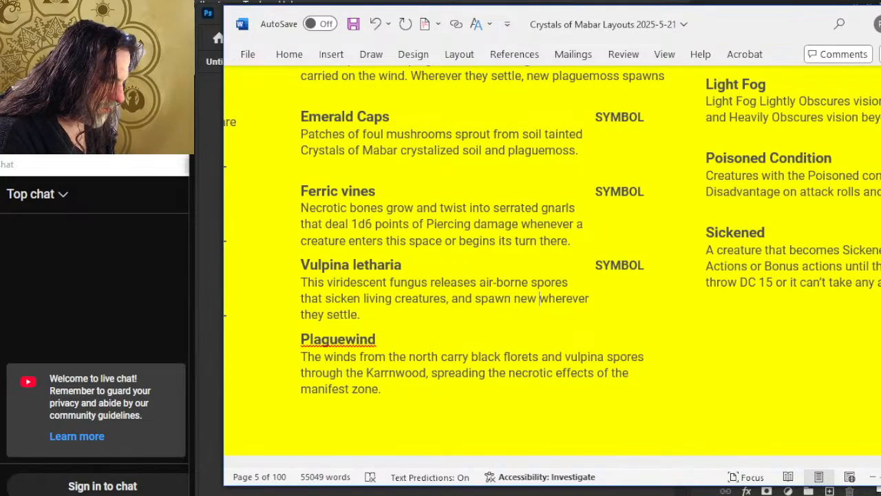
pyautogui.write('patch')
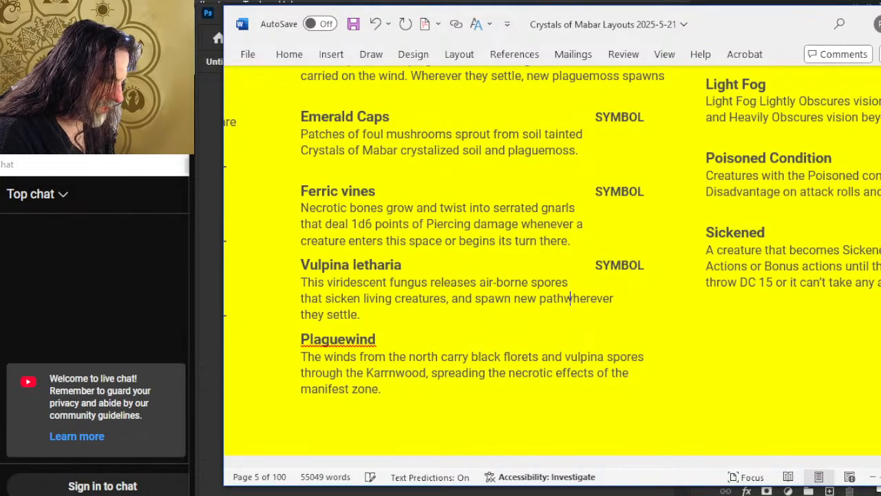
pyautogui.write('es of')
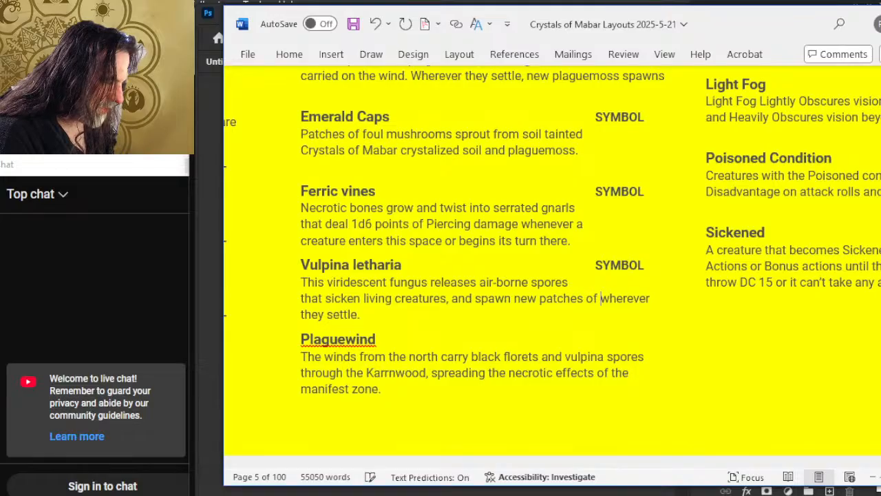
pyautogui.press('BackSpace')
pyautogui.press('BackSpace')
pyautogui.press('BackSpace')
pyautogui.press('BackSpace')
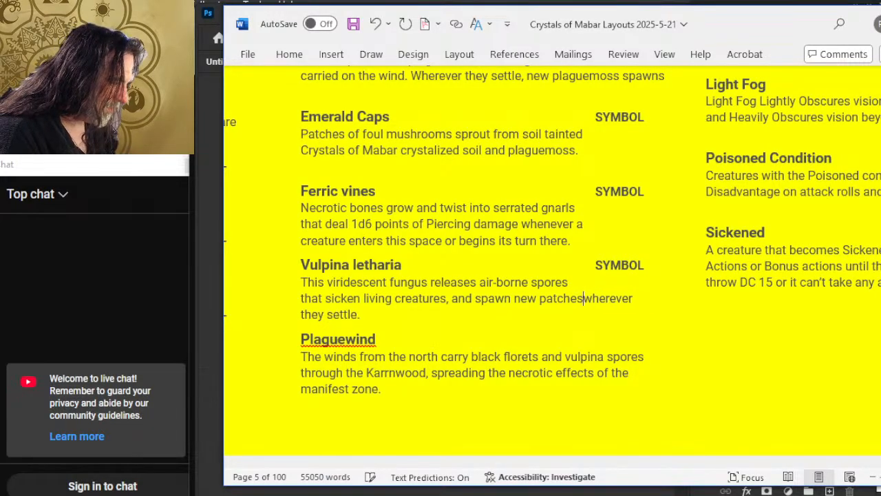
# Break the Vulpina letharia description's second line before "wherever" and join "wherever" with "they settle." on the third line
pyautogui.press('Return')
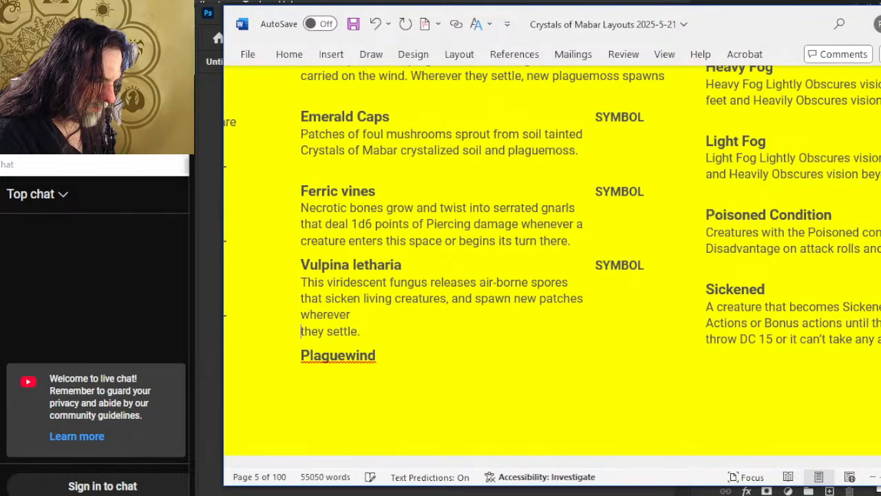
pyautogui.press('BackSpace')
pyautogui.press('Left')
pyautogui.press('Left')
pyautogui.press('Left')
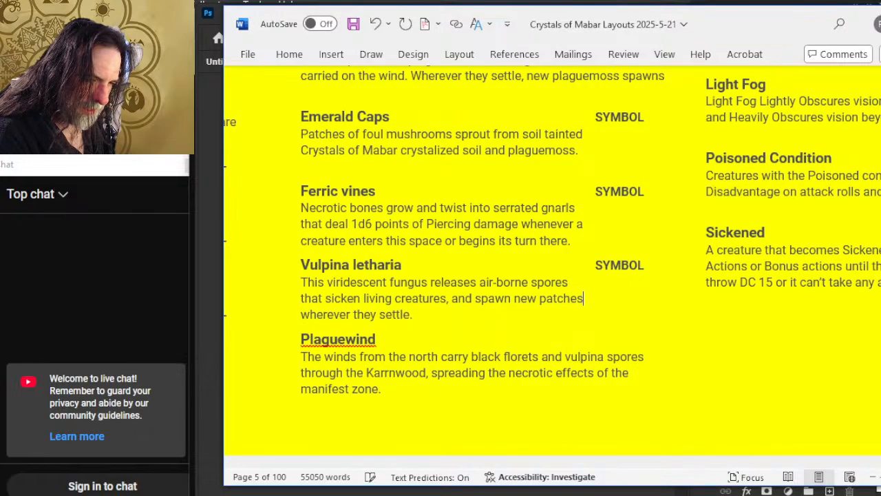
# Add "fungus" before "wherever" in the Vulpina letharia description and delete the comma after "creatures"
pyautogui.press('Right')
pyautogui.write('fungus')
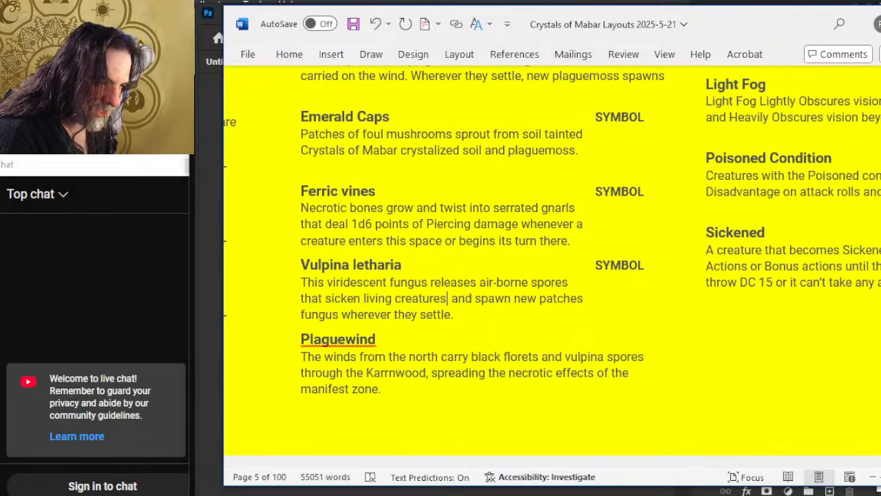
pyautogui.press('Delete')
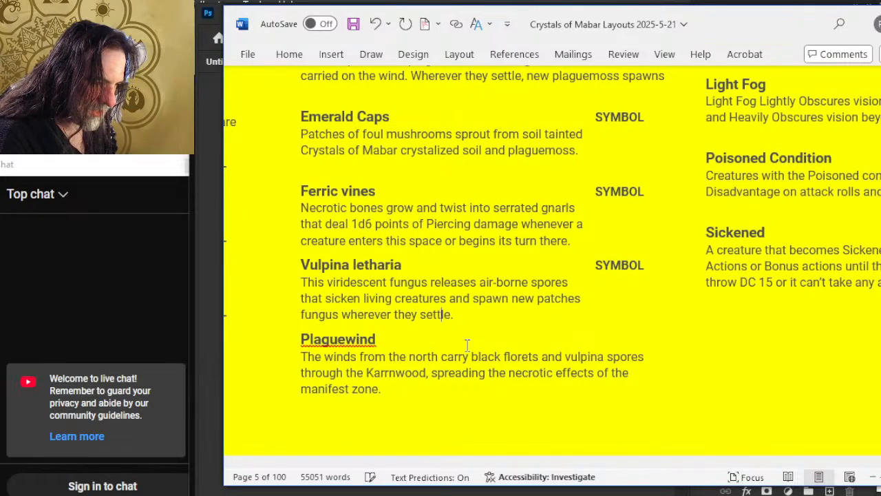
# Delete "fungus" from the start of the Vulpina letharia description's third line
pyautogui.press('Left')
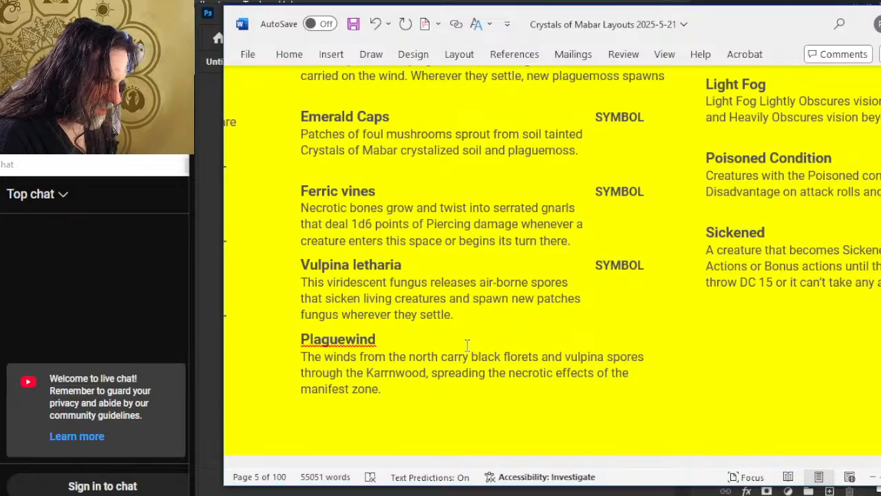
pyautogui.write('o')
pyautogui.press('BackSpace')
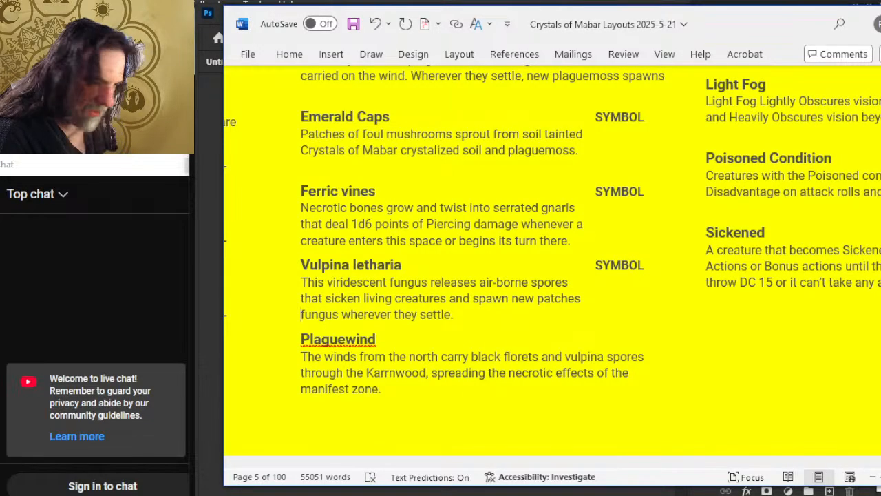
pyautogui.press('Delete')
pyautogui.press('Delete')
pyautogui.press('Delete')
pyautogui.press('Delete')
pyautogui.press('Delete')
pyautogui.press('Delete')
pyautogui.press('Delete')
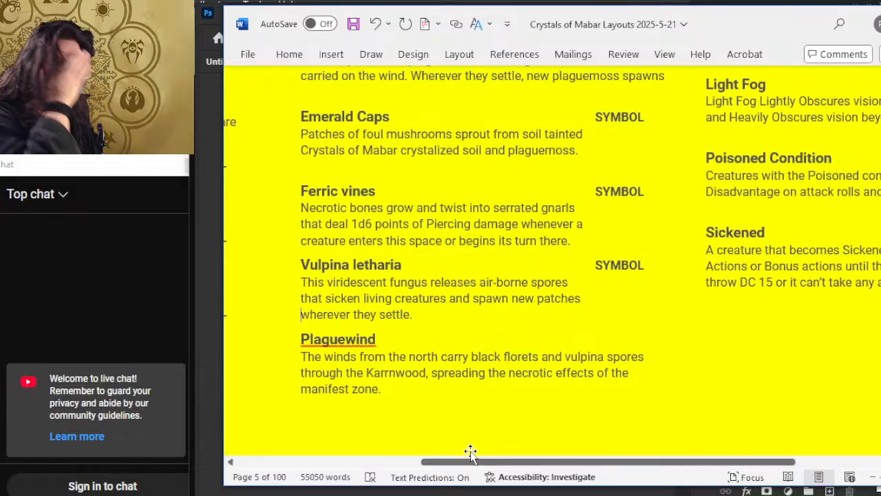
# Switch to Photoshop and resample the symbol sheet image to a resolution of 150 pixels/inch
pyautogui.hotkey('alt', 'Tab')
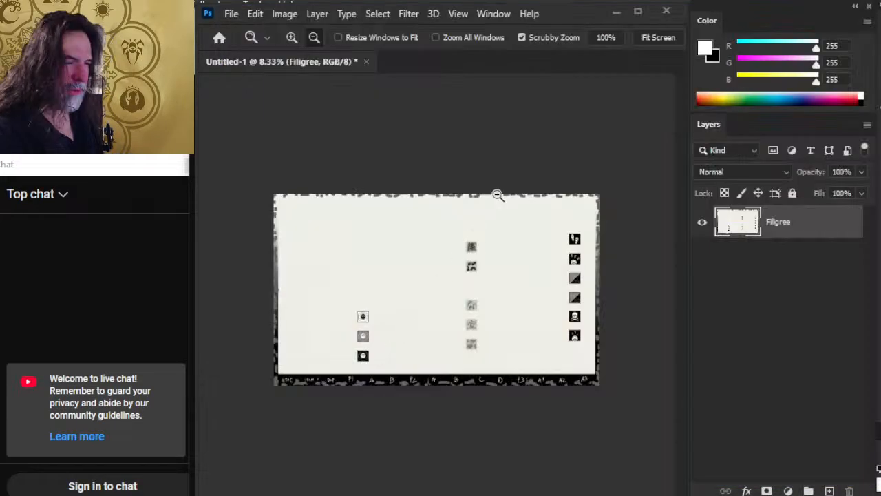
pyautogui.click(288, 14)
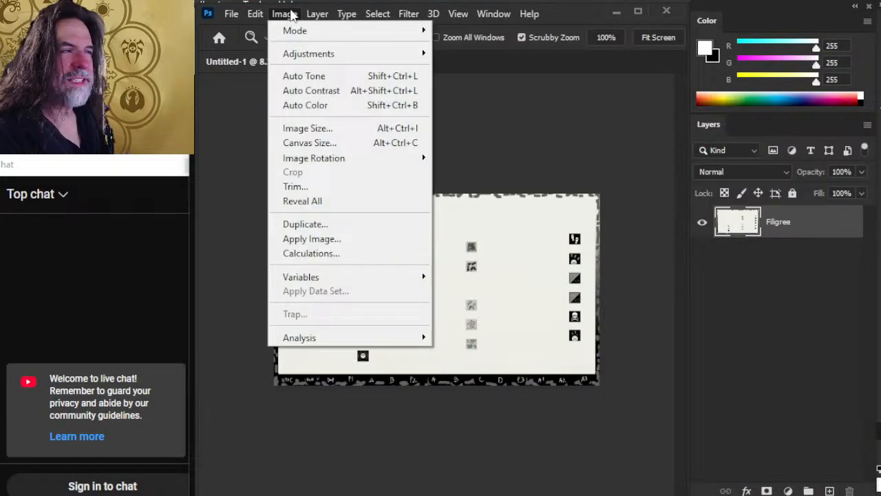
pyautogui.click(346, 134)
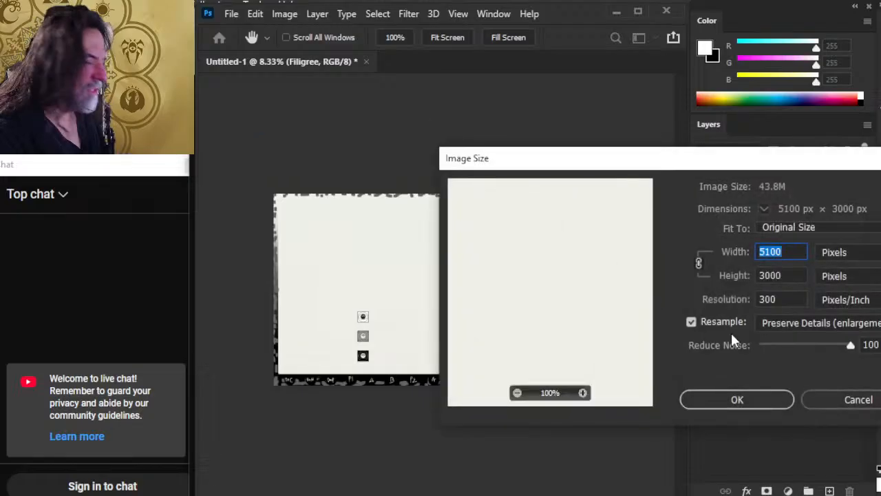
pyautogui.doubleClick(785, 299)
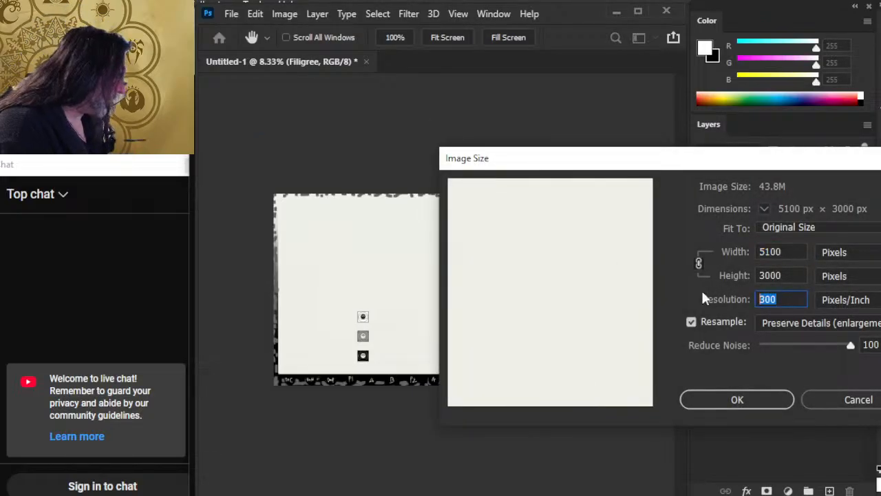
pyautogui.write('150')
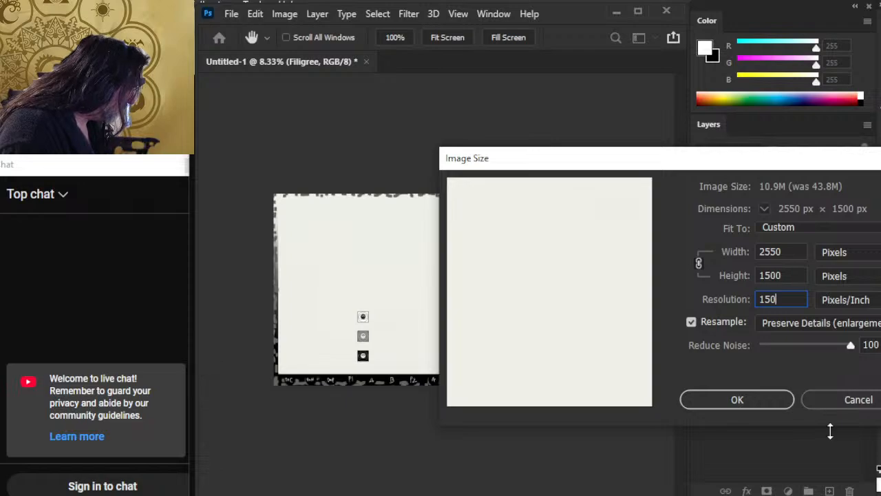
pyautogui.click(757, 404)
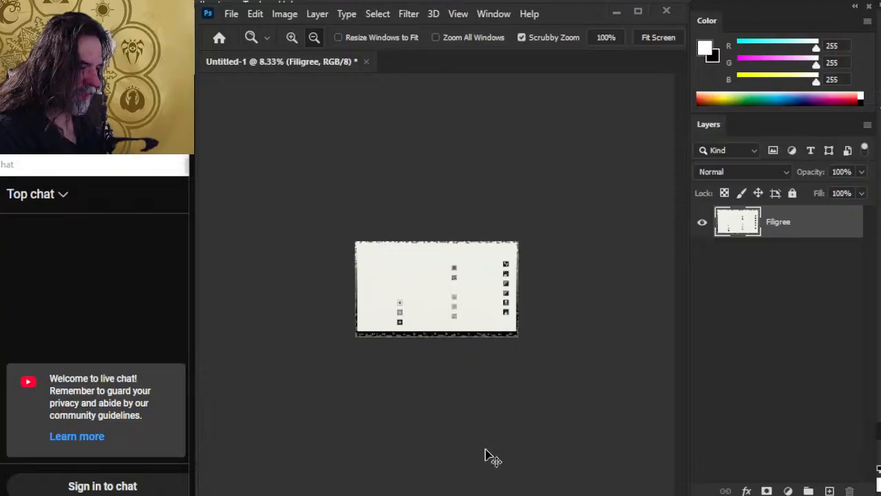
# Save a PNG copy of the symbol sheet over "page 5" in the PRODUCTION folder, using the smallest file size
pyautogui.hotkey('ctrl', 's')
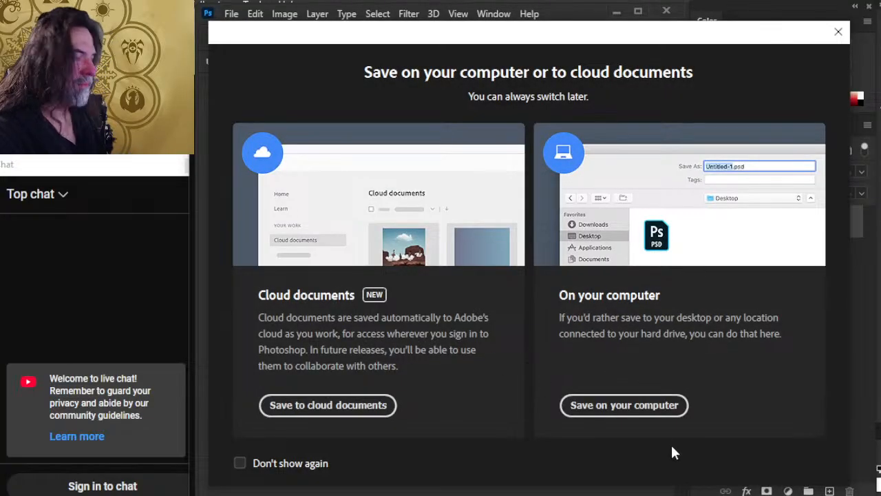
pyautogui.click(614, 413)
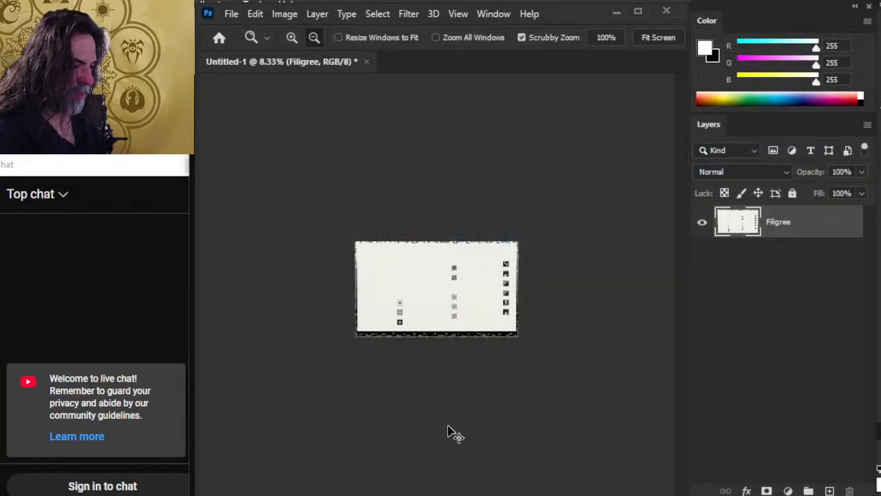
pyautogui.hotkey('ctrl', 's')
pyautogui.click(618, 407)
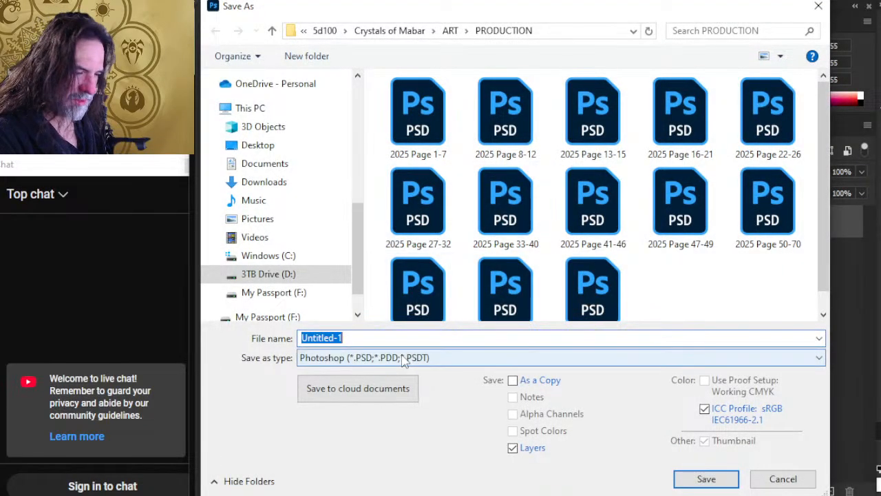
pyautogui.click(404, 357)
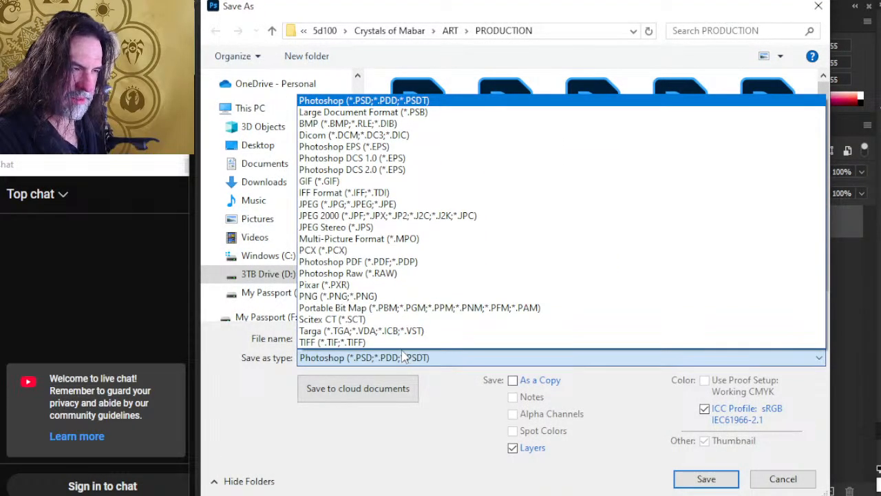
pyautogui.click(393, 298)
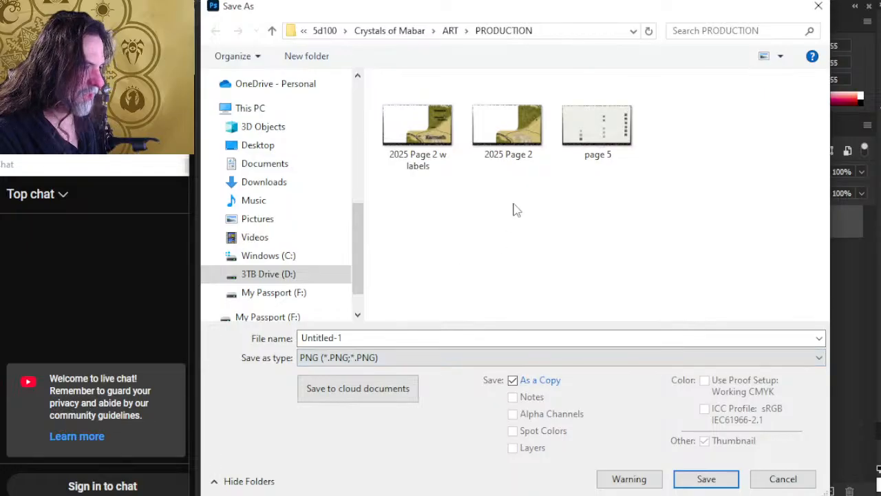
pyautogui.doubleClick(610, 143)
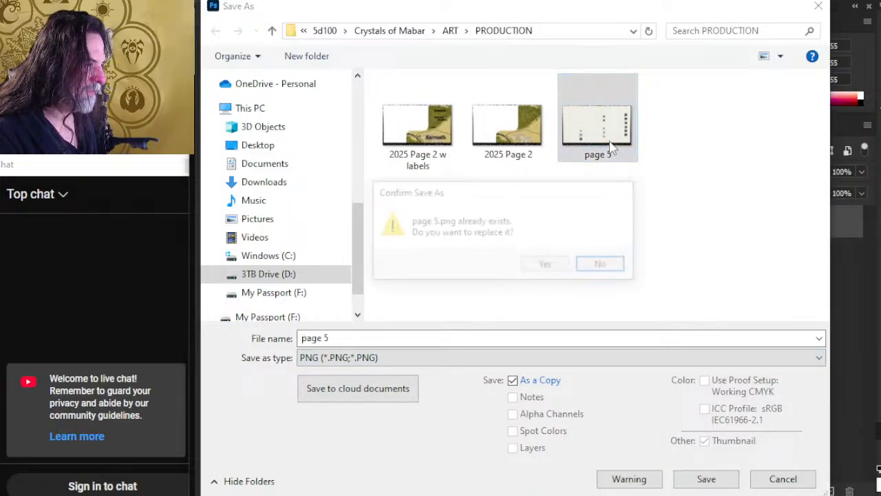
pyautogui.click(545, 264)
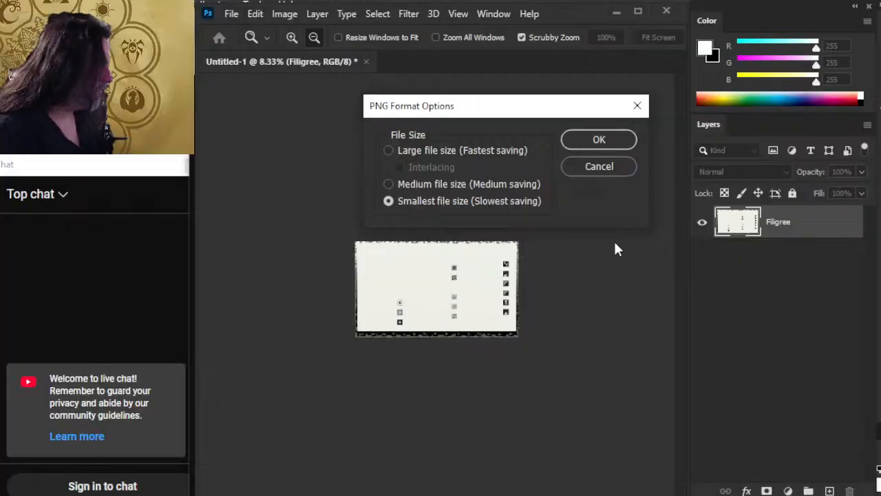
pyautogui.click(599, 141)
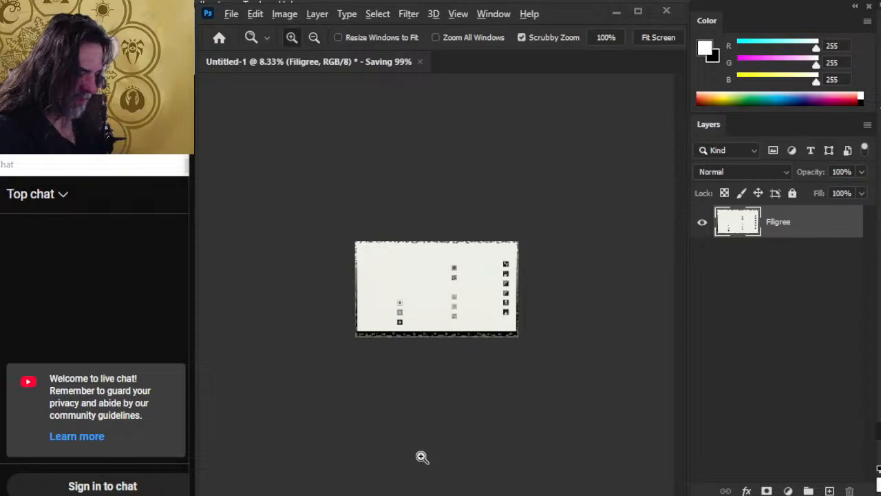
# Switch to Word and add a third line reading "Until the condition ends" to the Poisoned Condition description
pyautogui.hotkey('alt', 'Tab')
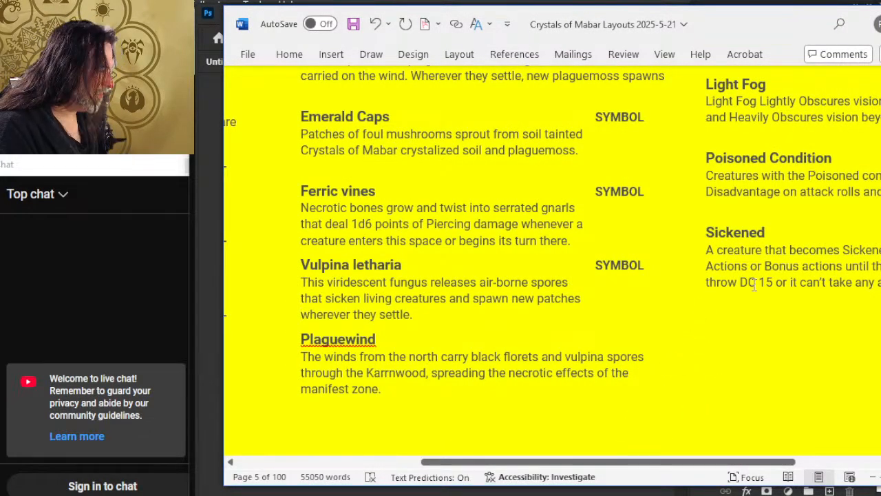
pyautogui.moveTo(484, 463); pyautogui.dragTo(644, 466)
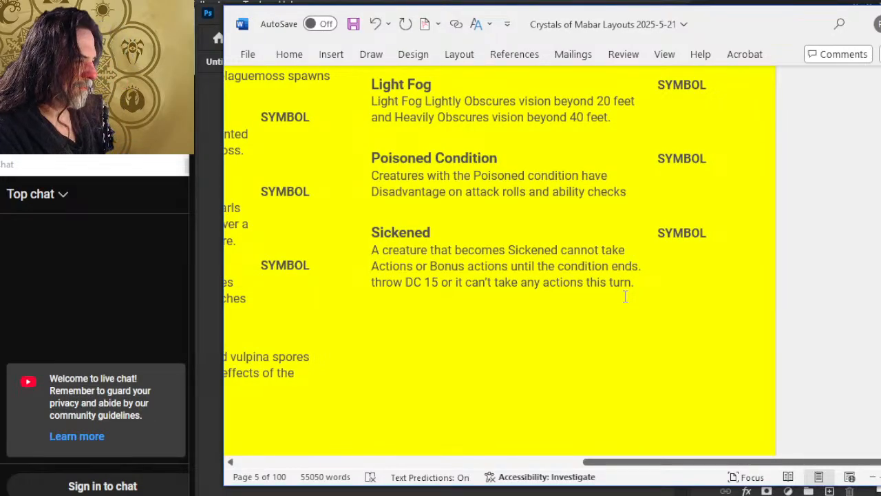
pyautogui.press('Return')
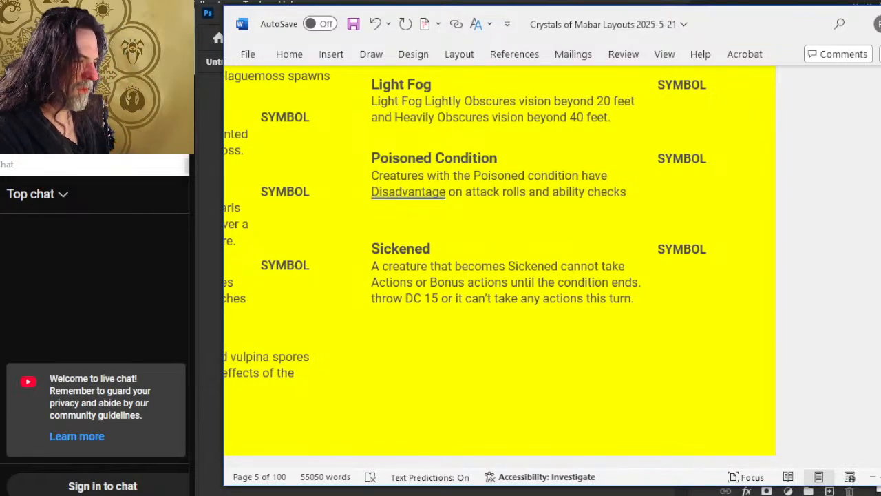
pyautogui.write('until')
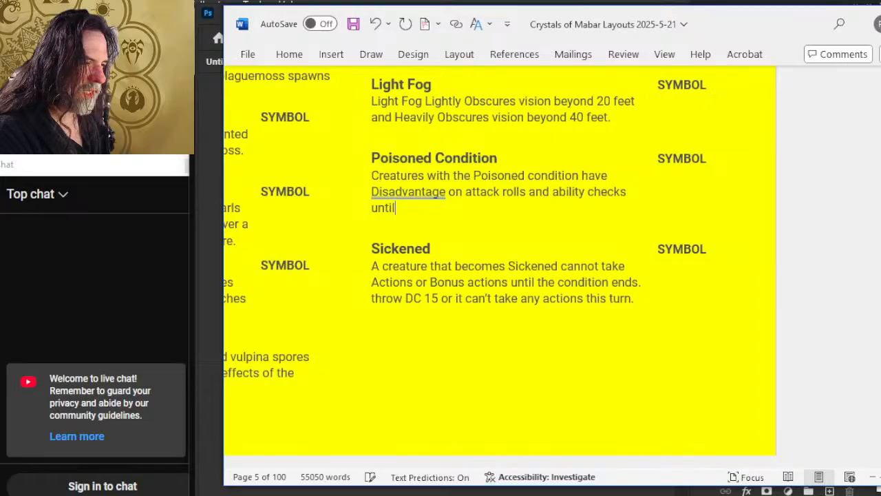
pyautogui.write(' the effect')
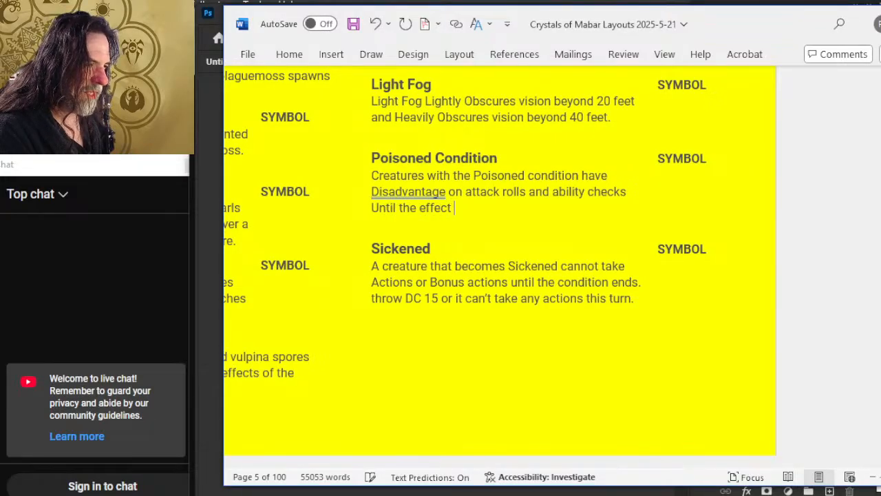
pyautogui.press('BackSpace')
pyautogui.press('BackSpace')
pyautogui.press('BackSpace')
pyautogui.press('BackSpace')
pyautogui.press('BackSpace')
pyautogui.press('BackSpace')
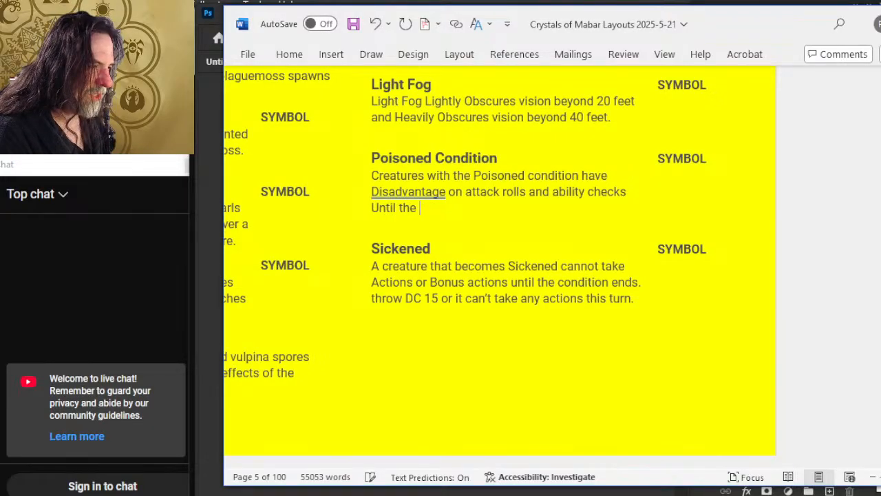
pyautogui.write('condition ends')
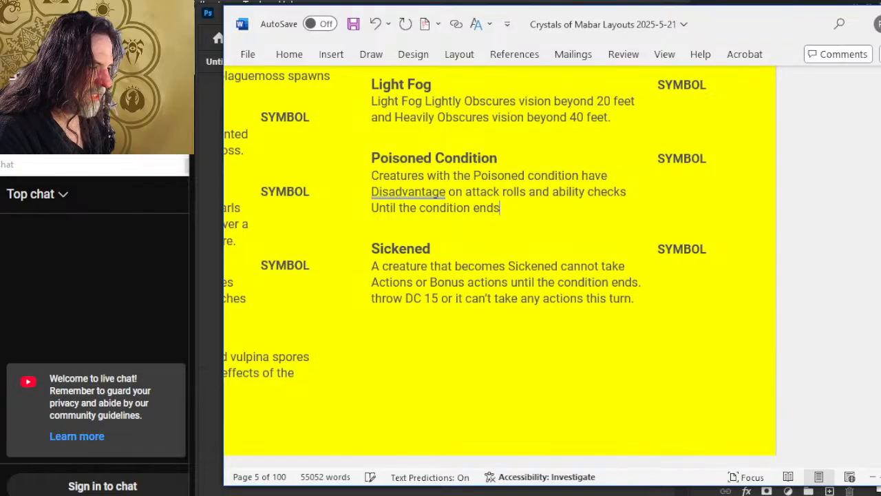
# Lowercase "until" in the Poisoned Condition's third line, end the line with a period, and remove the blank line before Sickened
pyautogui.press('Home')
pyautogui.press('Delete')
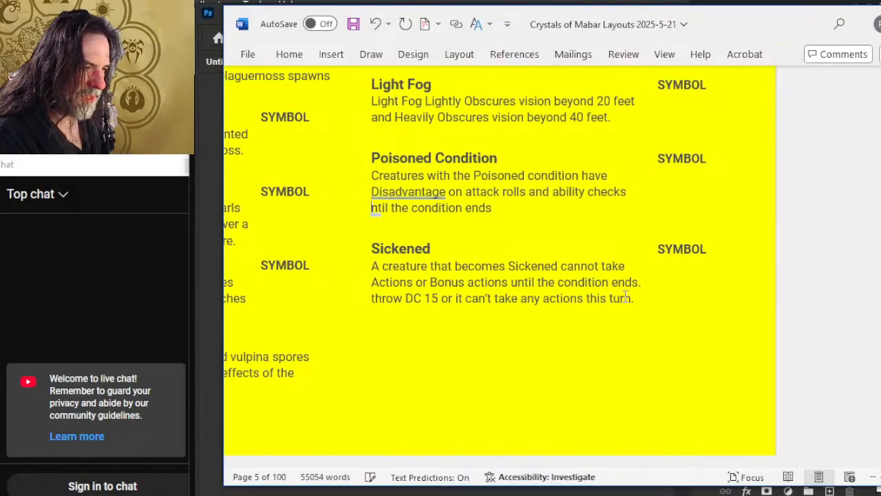
pyautogui.write('u')
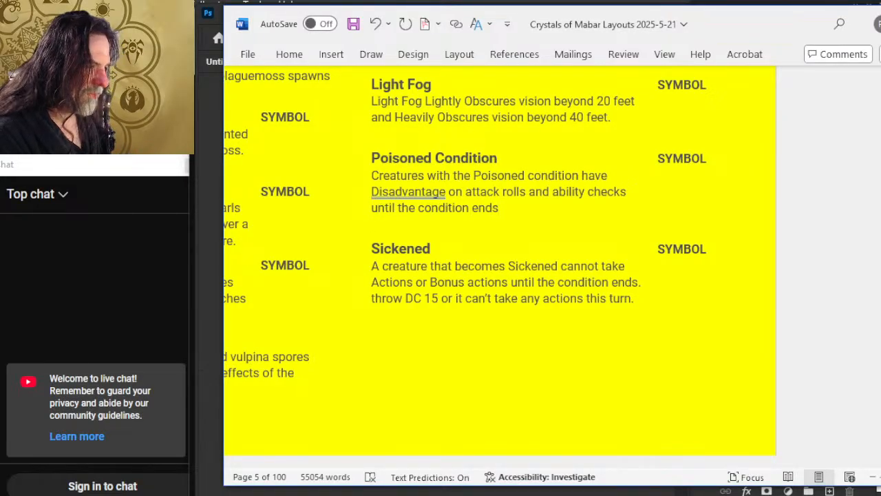
pyautogui.write('.')
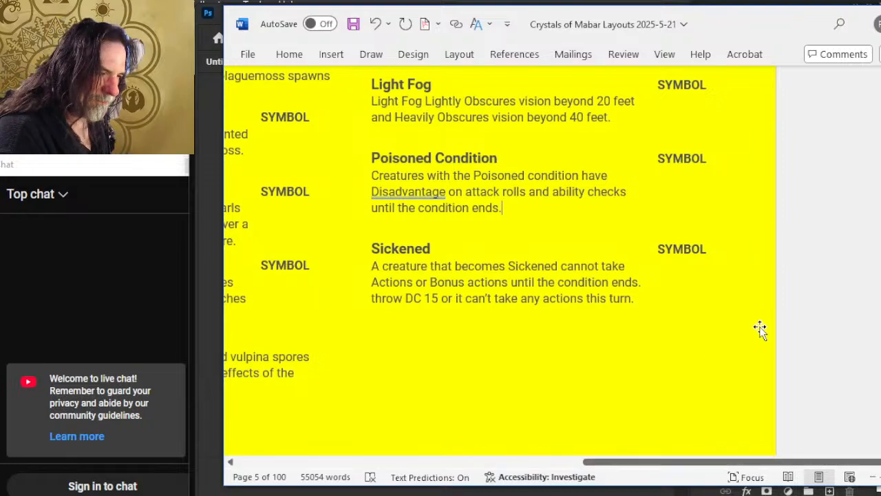
pyautogui.press('Delete')
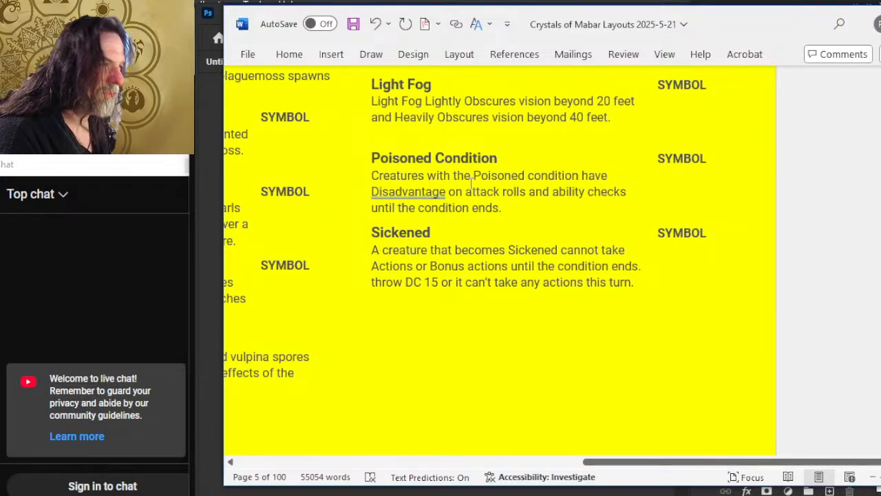
# Reword the Poisoned Condition's first line to the singular "A creature with the Poisoned condition has"
pyautogui.scroll(4, 472, 185)
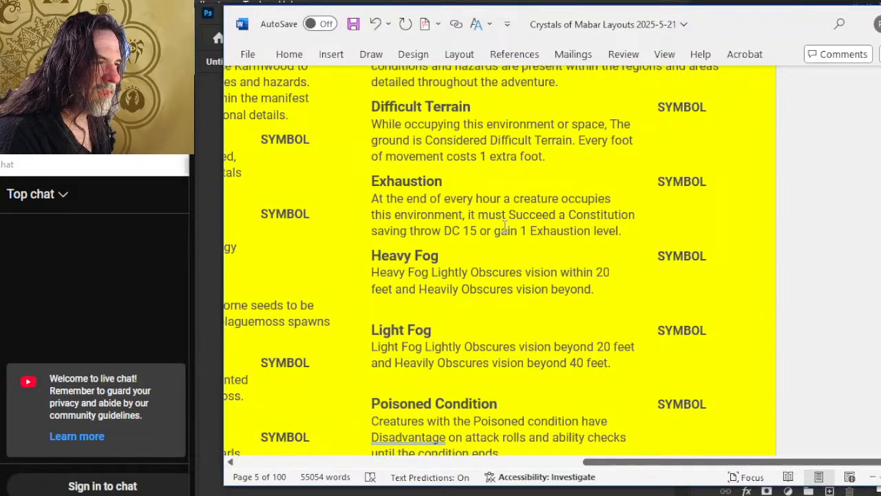
pyautogui.scroll(1, 454, 222)
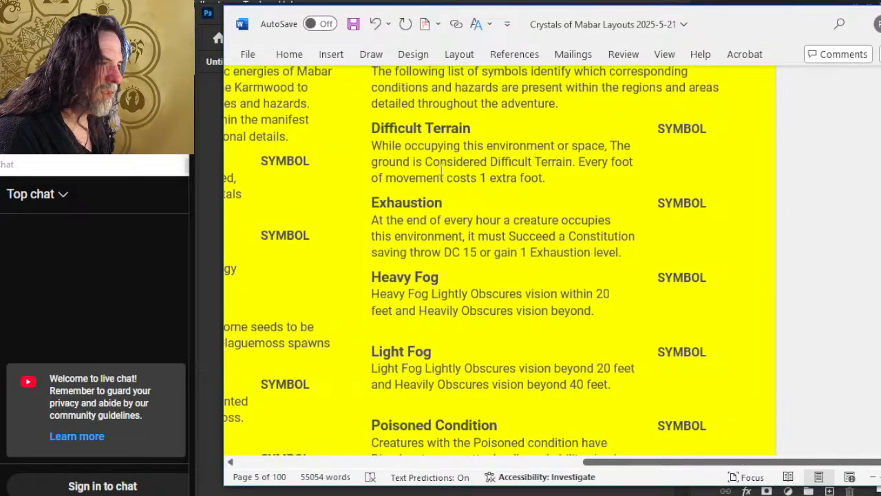
pyautogui.scroll(-4, 481, 196)
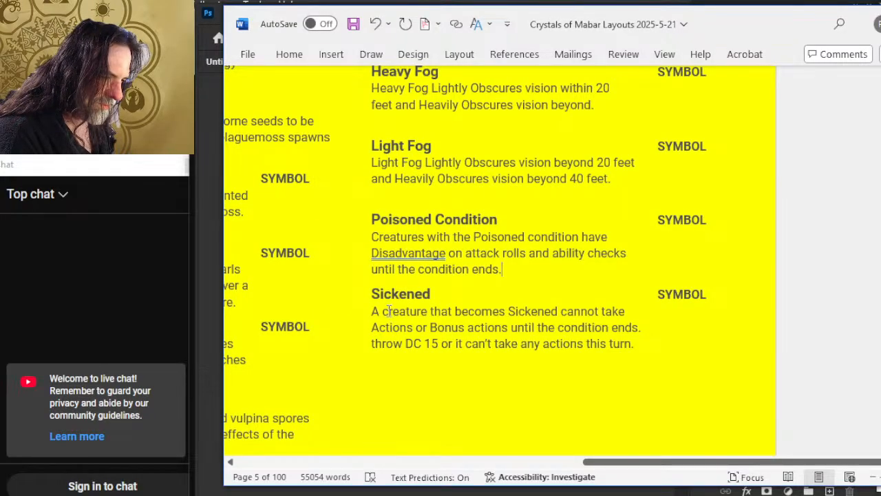
pyautogui.click(373, 238)
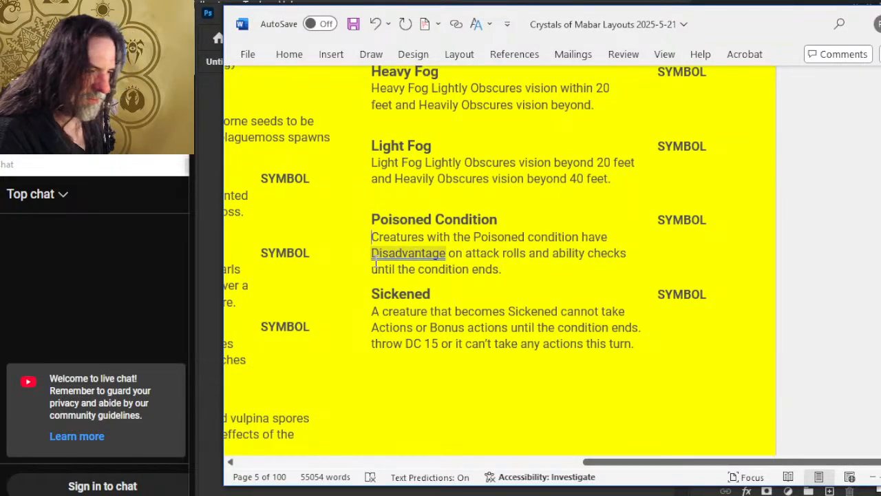
pyautogui.write('A')
pyautogui.press('Delete')
pyautogui.write('c')
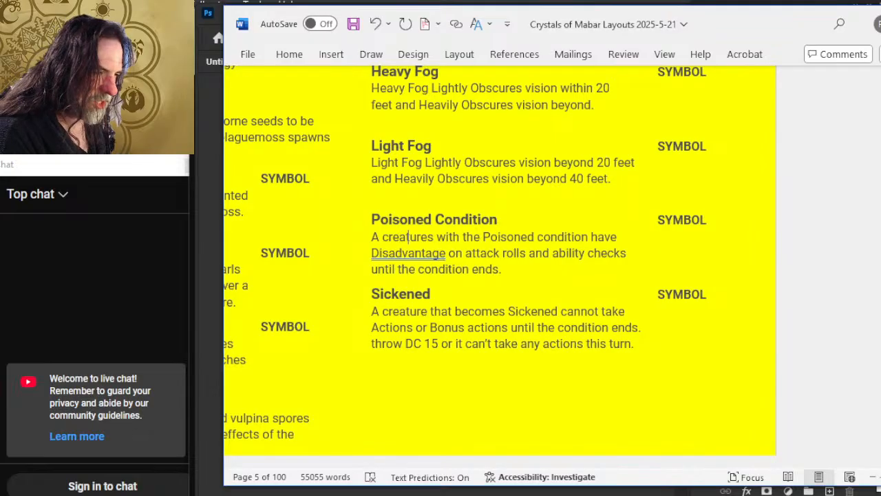
pyautogui.press('Delete')
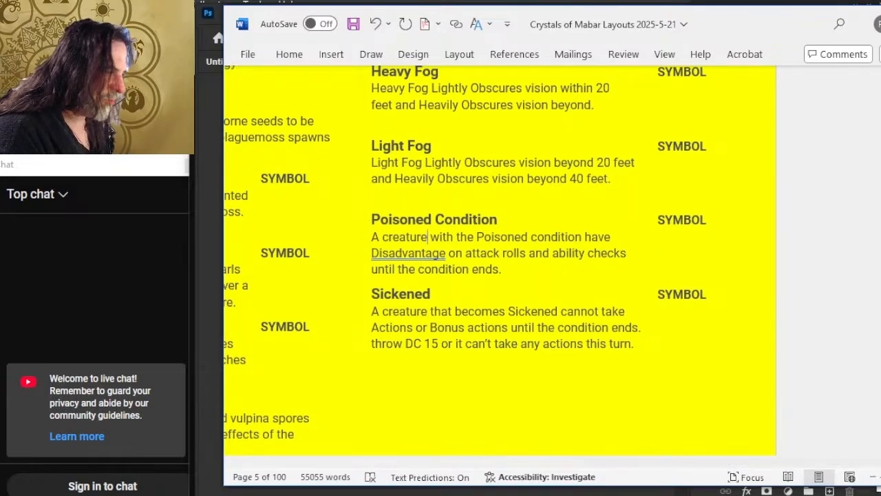
pyautogui.click(599, 237)
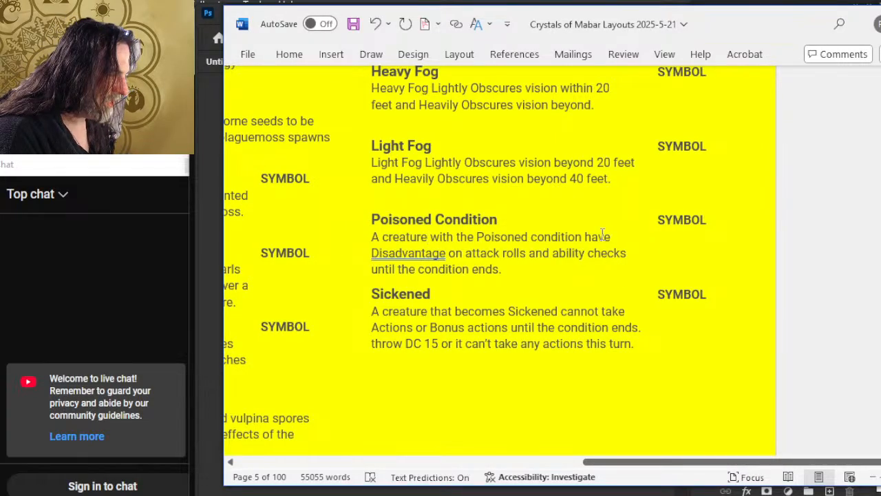
pyautogui.press('Delete')
pyautogui.press('Delete')
pyautogui.write('s')
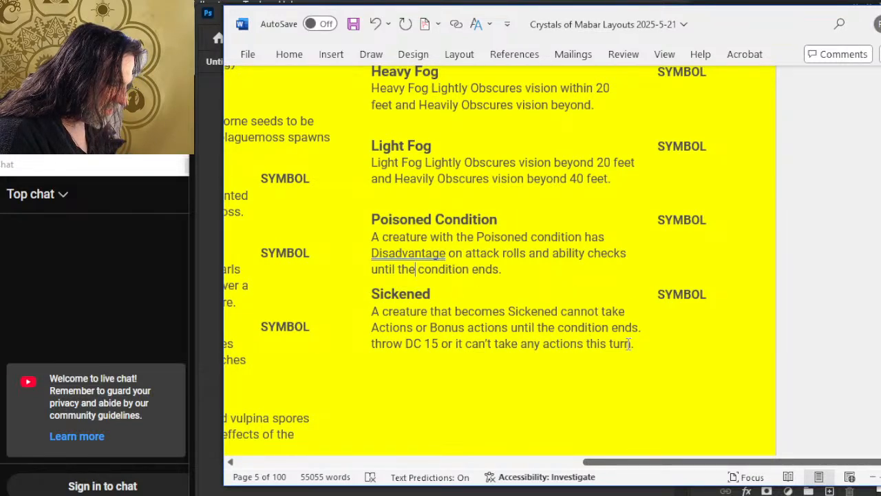
# Delete the leftover third line starting with "throw DC 15" from the Sickened description
pyautogui.moveTo(630, 344); pyautogui.dragTo(387, 339)
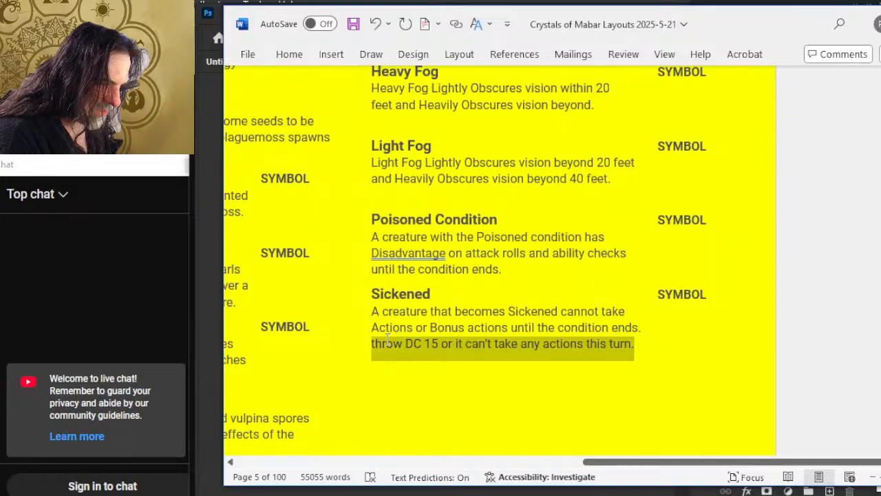
pyautogui.press('BackSpace')
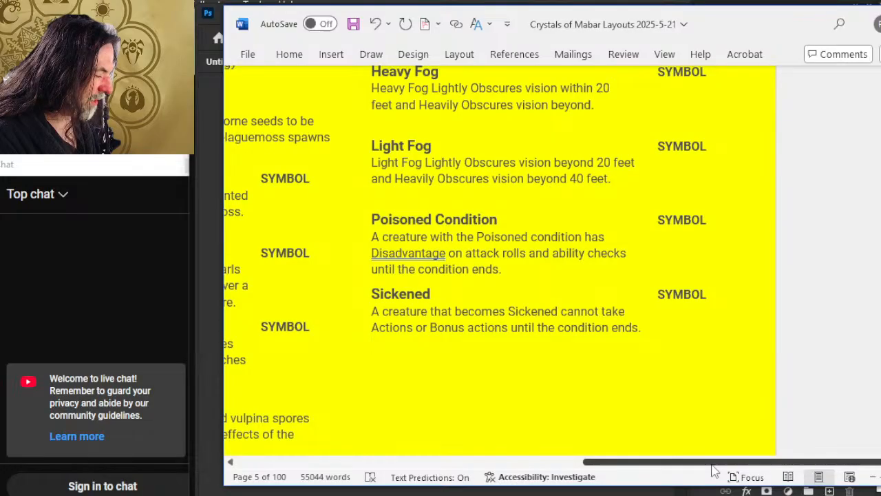
# Delete "sicken living creatures and" from the second line of the Vulpina letharia description
pyautogui.moveTo(714, 470); pyautogui.dragTo(543, 471)
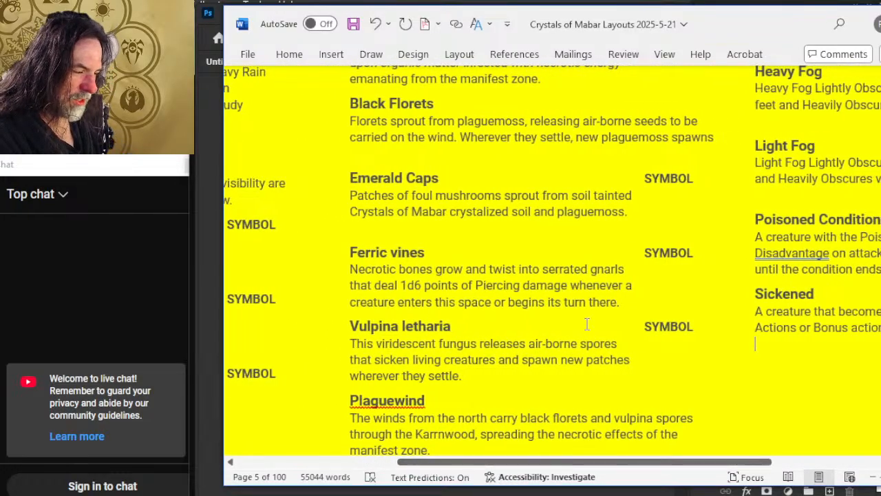
pyautogui.scroll(-1, 587, 324)
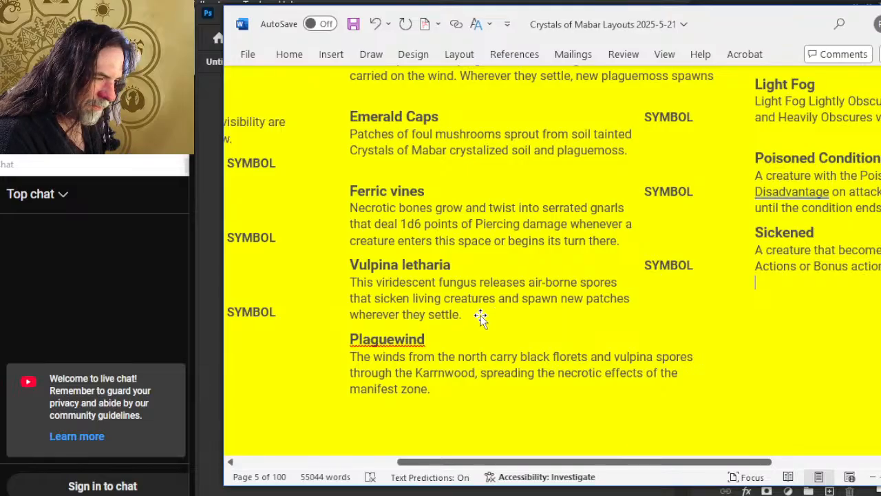
pyautogui.moveTo(521, 297); pyautogui.dragTo(379, 304)
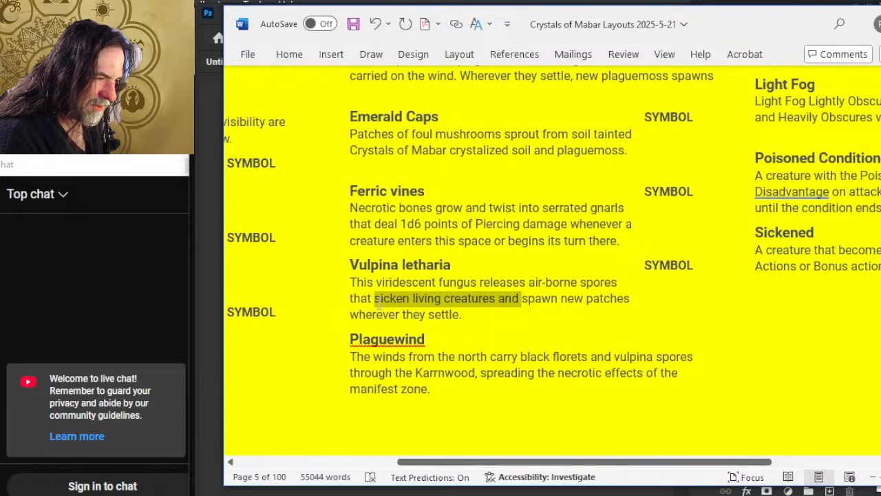
pyautogui.press('Delete')
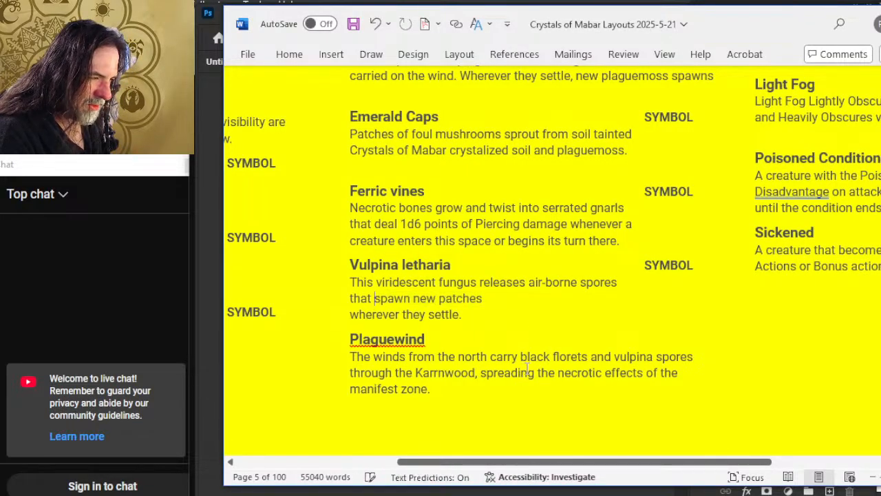
# Complete the second line of the Vulpina letharia description with "wherever they settle."
pyautogui.click(492, 293)
pyautogui.click(482, 299)
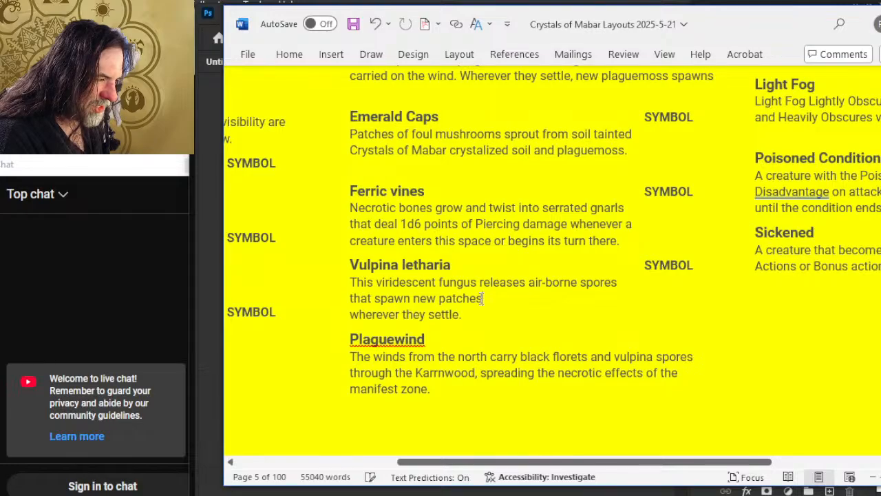
pyautogui.write('whe')
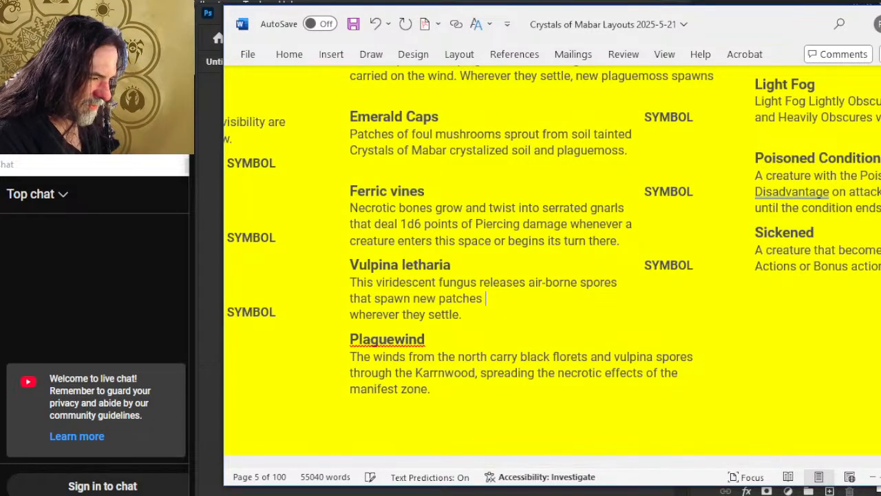
pyautogui.write('rever they ')
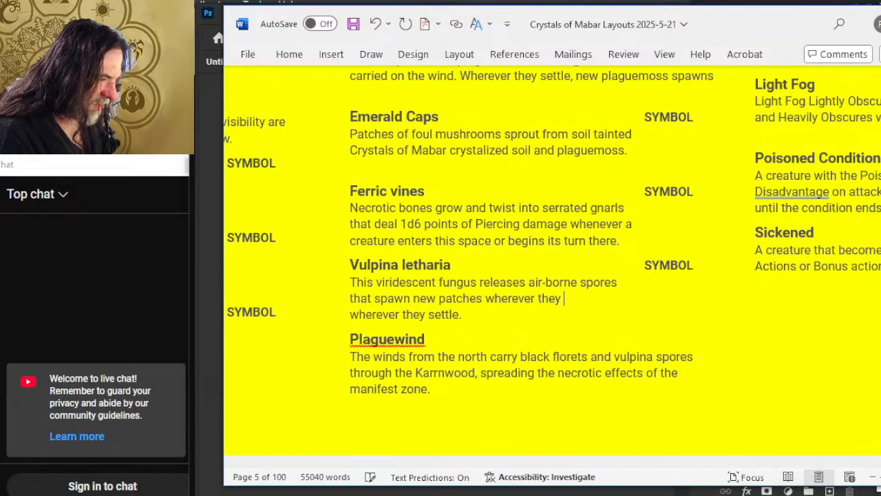
pyautogui.write('settle.')
# Delete the duplicate "wherever they settle." from the third line of the Vulpina letharia description
pyautogui.click(492, 311)
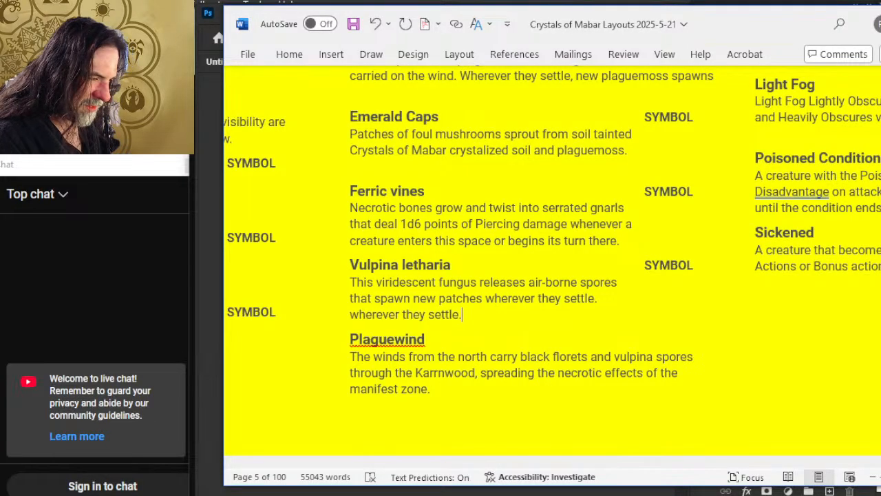
pyautogui.press('BackSpace')
pyautogui.press('BackSpace')
pyautogui.press('BackSpace')
pyautogui.press('BackSpace')
pyautogui.press('BackSpace')
pyautogui.press('BackSpace')
pyautogui.press('BackSpace')
pyautogui.press('BackSpace')
pyautogui.press('BackSpace')
pyautogui.press('BackSpace')
pyautogui.press('BackSpace')
pyautogui.press('BackSpace')
pyautogui.press('BackSpace')
pyautogui.press('BackSpace')
pyautogui.press('BackSpace')
pyautogui.press('BackSpace')
pyautogui.press('BackSpace')
pyautogui.press('BackSpace')
pyautogui.press('BackSpace')
pyautogui.press('BackSpace')
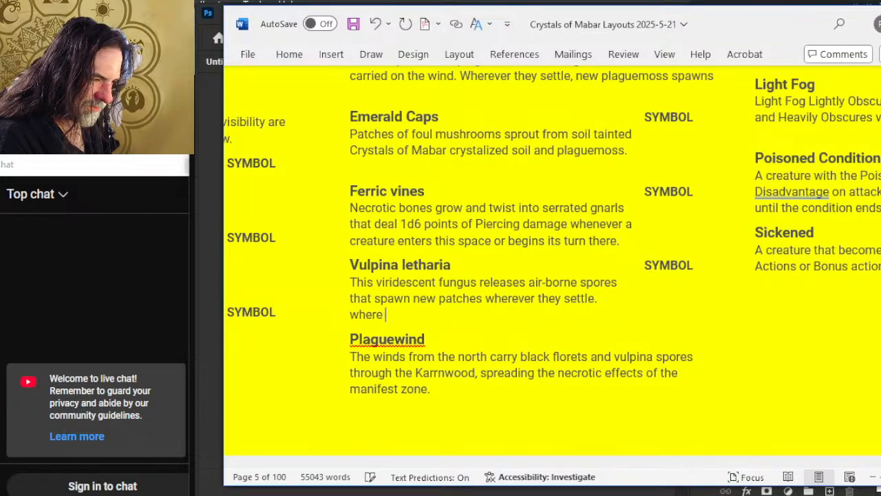
pyautogui.press('BackSpace')
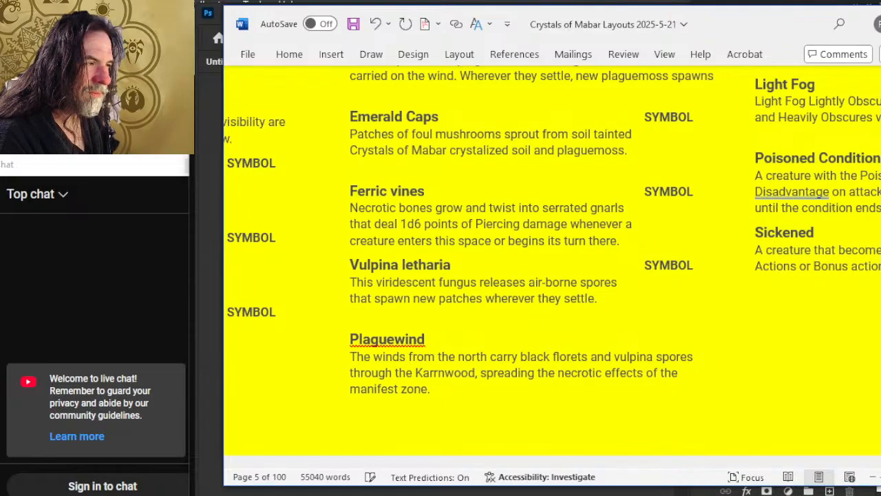
# Begin the third line of the Vulpina letharia description with "A creature occupying the same space"
pyautogui.write('A creature')
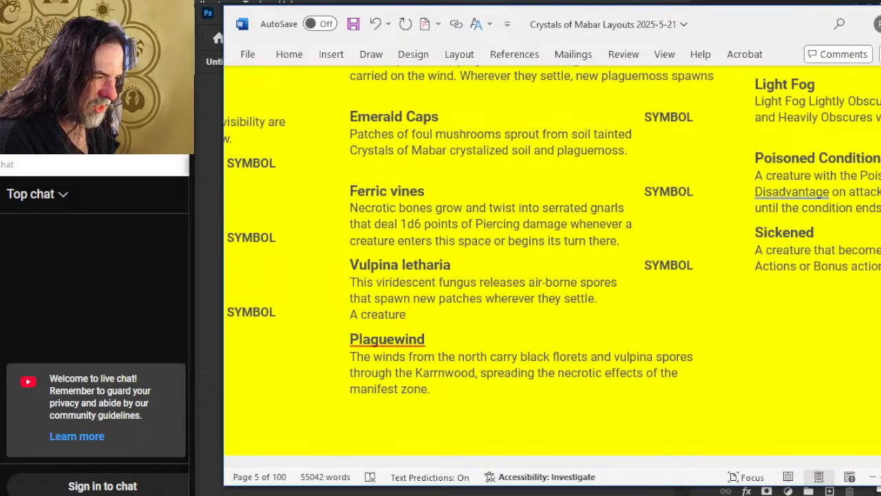
pyautogui.write('occupying s')
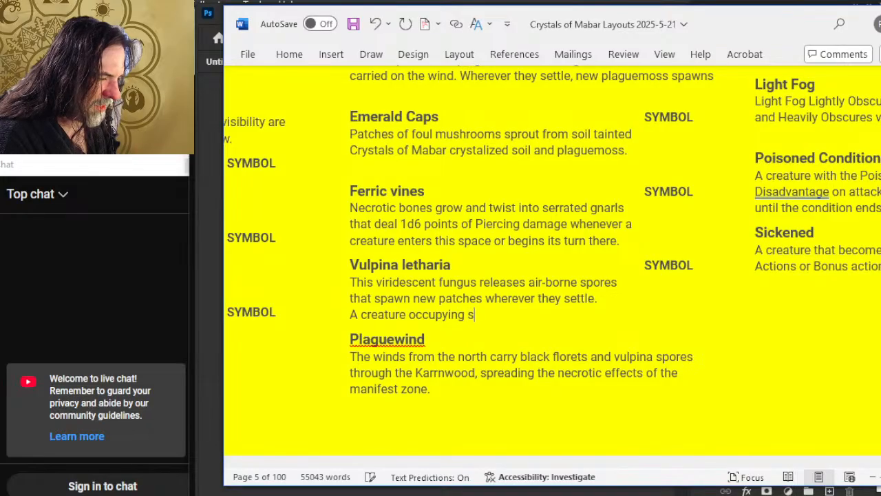
pyautogui.press('BackSpace')
pyautogui.write('the same s')
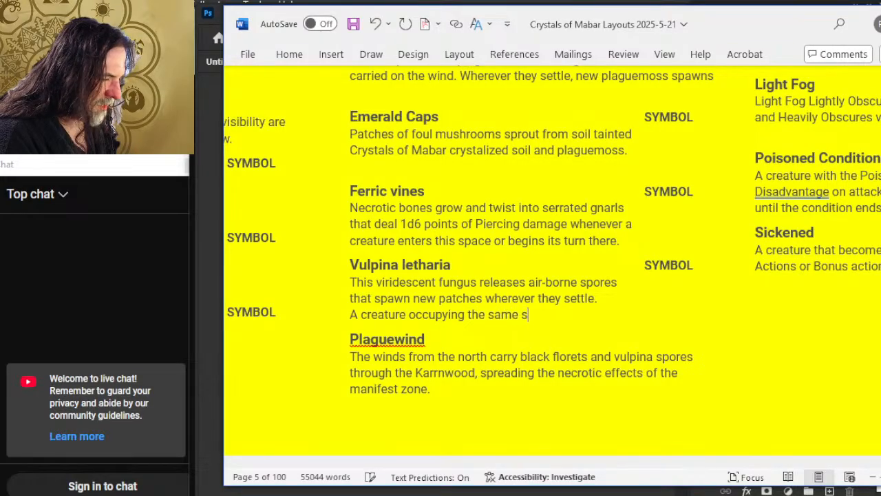
pyautogui.write('pace h')
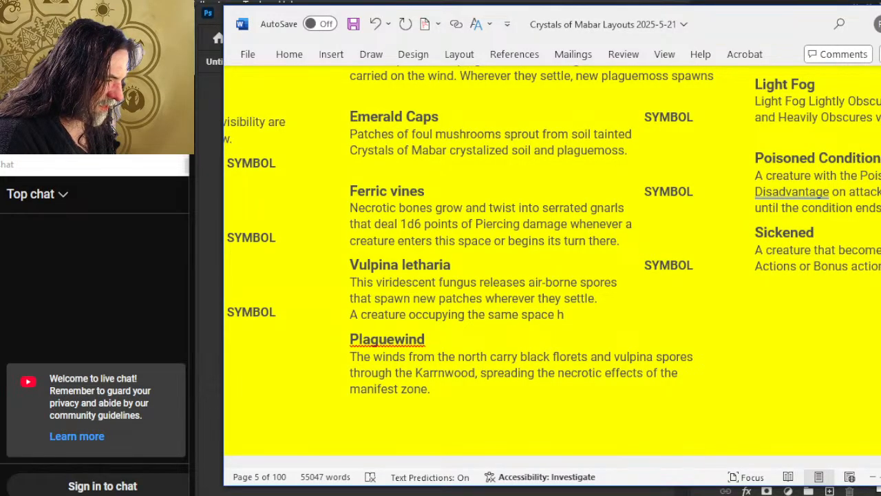
pyautogui.write('as the Sickened')
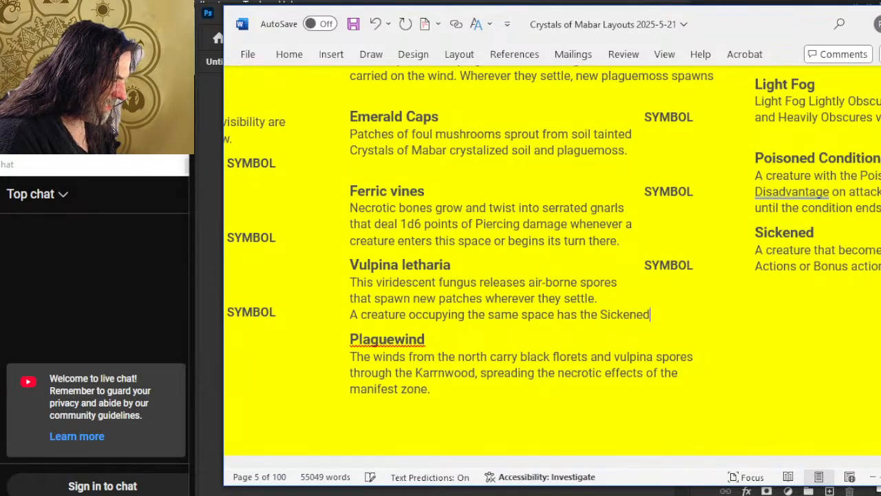
pyautogui.press('BackSpace')
pyautogui.press('BackSpace')
pyautogui.press('BackSpace')
pyautogui.press('BackSpace')
pyautogui.press('BackSpace')
pyautogui.press('BackSpace')
pyautogui.press('BackSpace')
pyautogui.press('BackSpace')
pyautogui.press('BackSpace')
pyautogui.press('BackSpace')
pyautogui.press('BackSpace')
pyautogui.press('BackSpace')
pyautogui.press('BackSpace')
pyautogui.press('BackSpace')
pyautogui.press('BackSpace')
pyautogui.press('BackSpace')
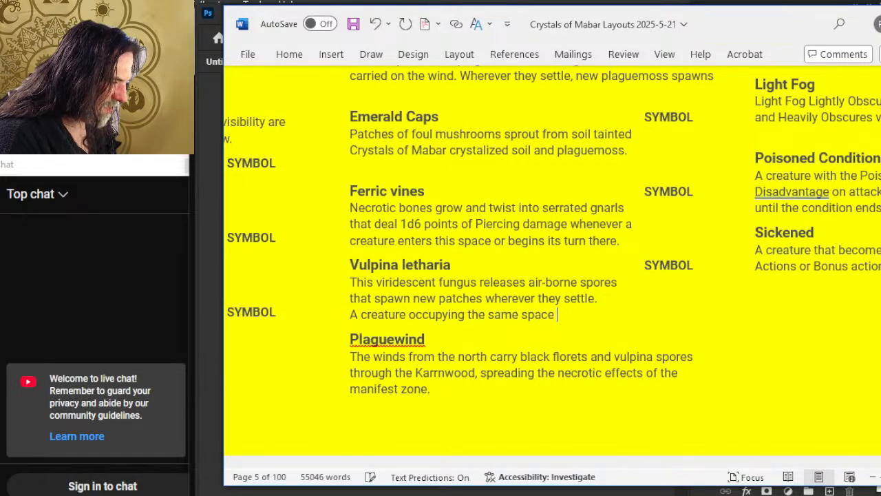
pyautogui.write('be')
pyautogui.press('BackSpace')
pyautogui.press('BackSpace')
pyautogui.press('BackSpace')
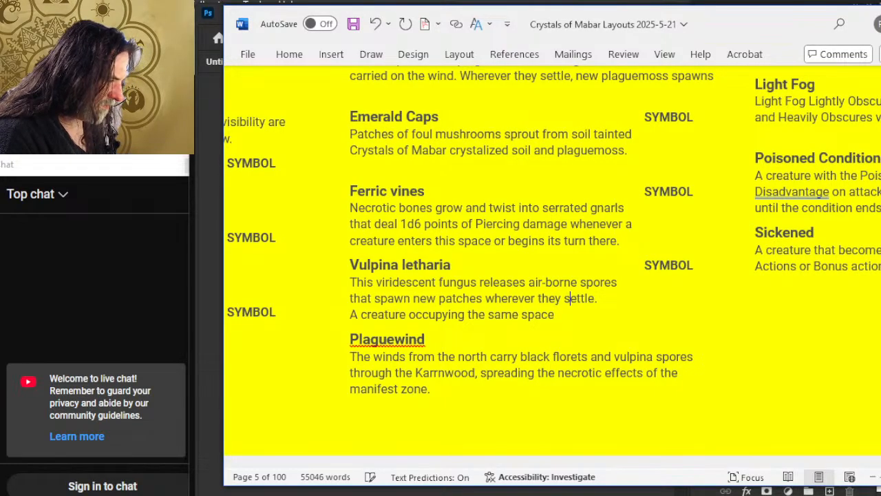
# Move the "A" of "A creature occupying" up to the end of the second Vulpina letharia line
pyautogui.click(600, 298)
pyautogui.write('A')
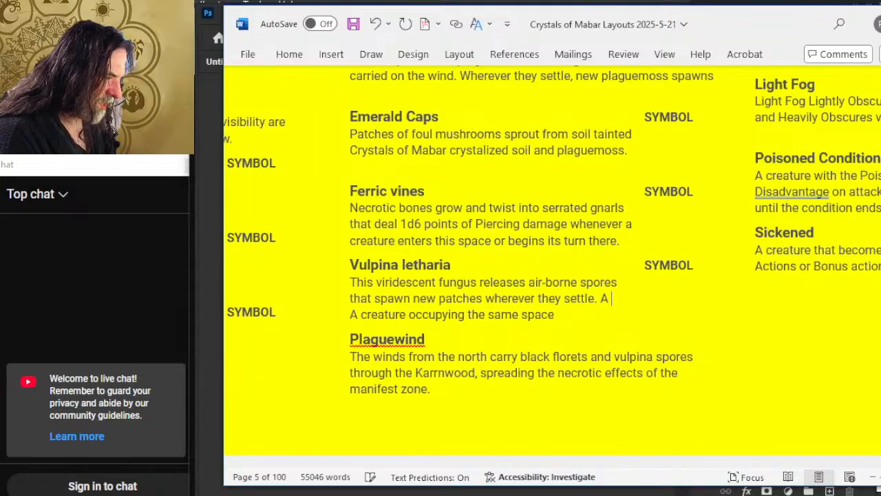
pyautogui.press('Delete')
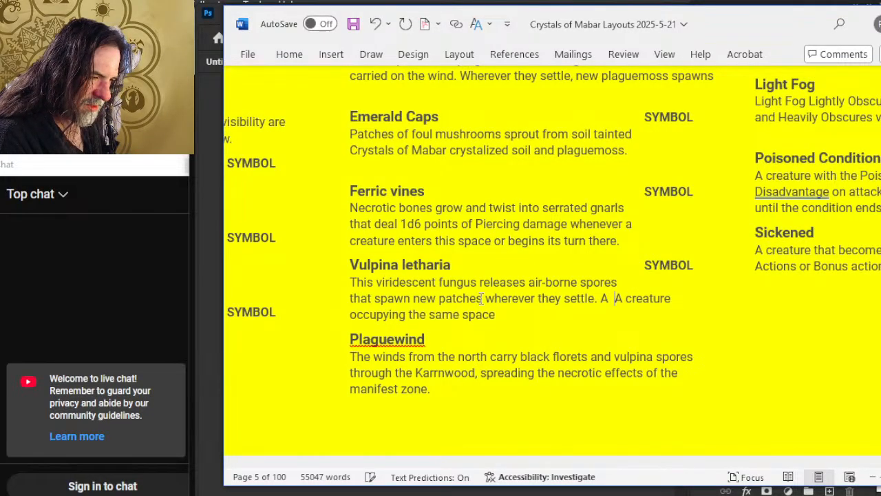
pyautogui.press('Delete')
pyautogui.press('Delete')
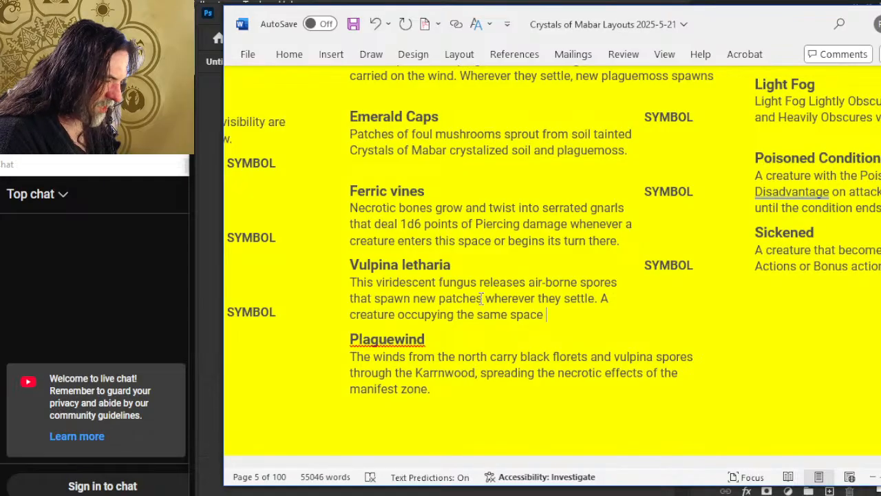
pyautogui.press('BackSpace')
pyautogui.press('BackSpace')
pyautogui.press('BackSpace')
pyautogui.press('BackSpace')
pyautogui.press('BackSpace')
pyautogui.press('BackSpace')
pyautogui.press('BackSpace')
pyautogui.press('BackSpace')
pyautogui.press('BackSpace')
pyautogui.press('BackSpace')
pyautogui.press('BackSpace')
pyautogui.press('BackSpace')
pyautogui.press('BackSpace')
pyautogui.press('BackSpace')
pyautogui.press('BackSpace')
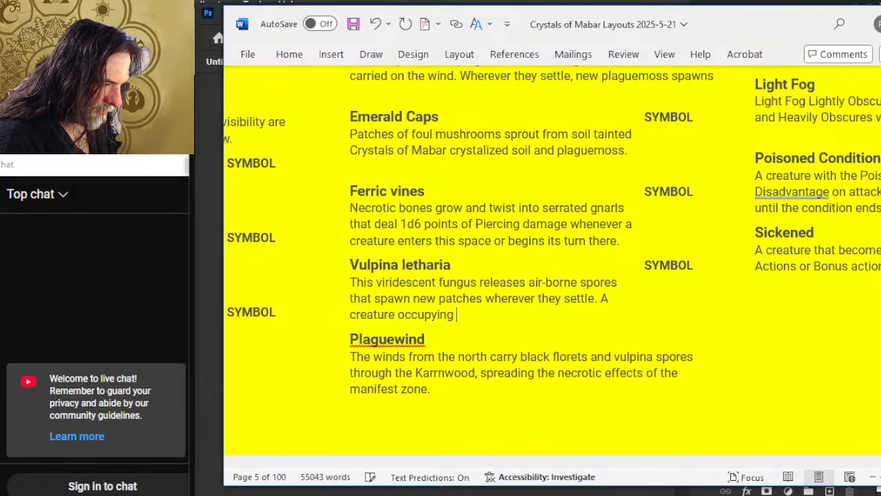
pyautogui.write('spa')
pyautogui.press('BackSpace')
pyautogui.press('BackSpace')
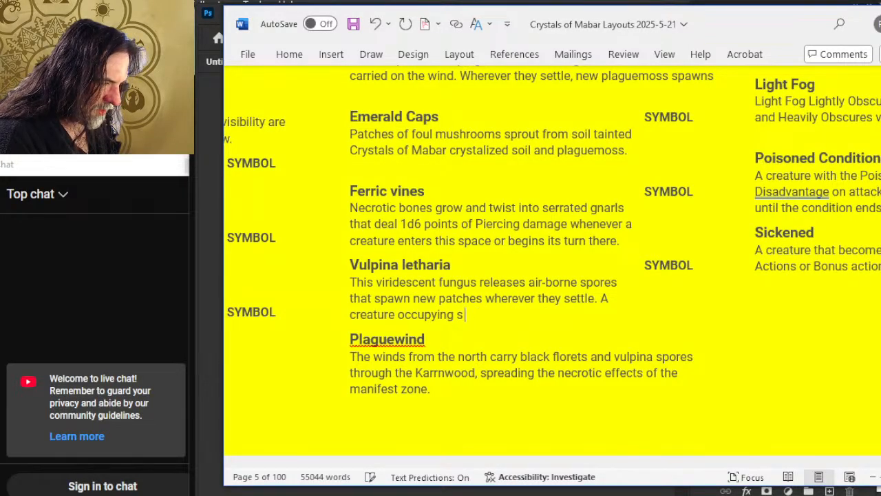
pyautogui.press('BackSpace')
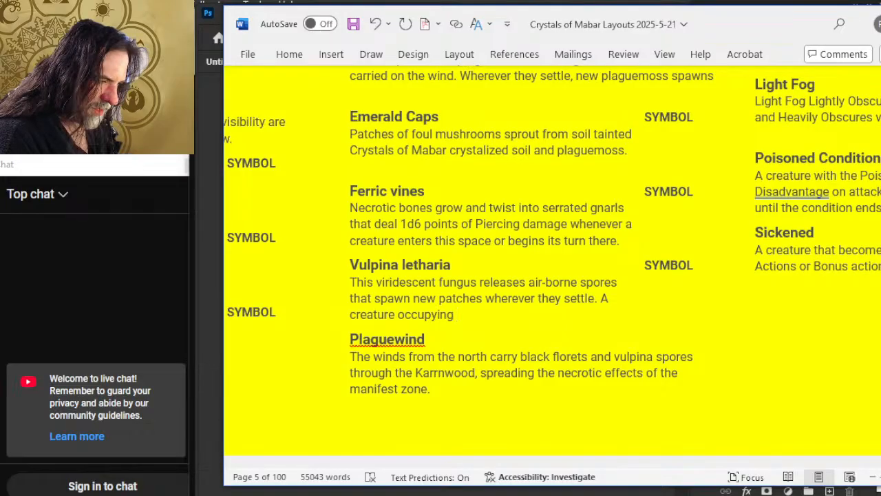
pyautogui.write('the same space ')
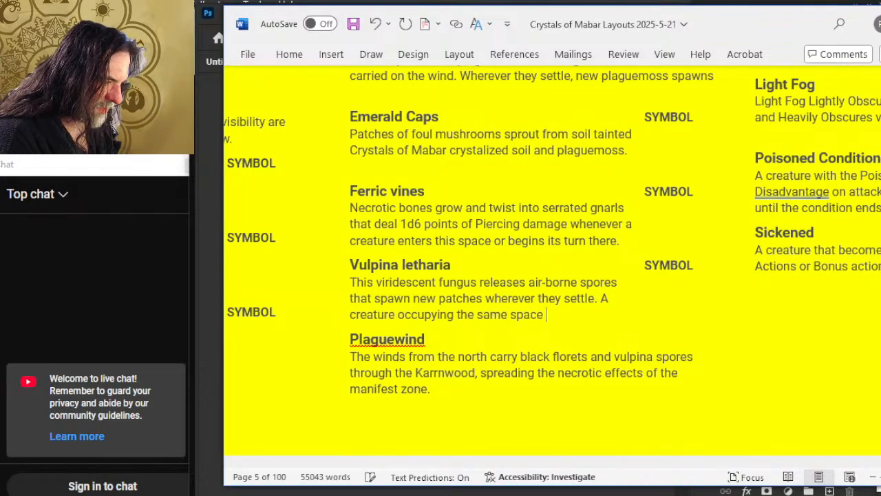
# Finish the last sentence of the Vulpina letharia description with "become Sickened."
pyautogui.write('become')
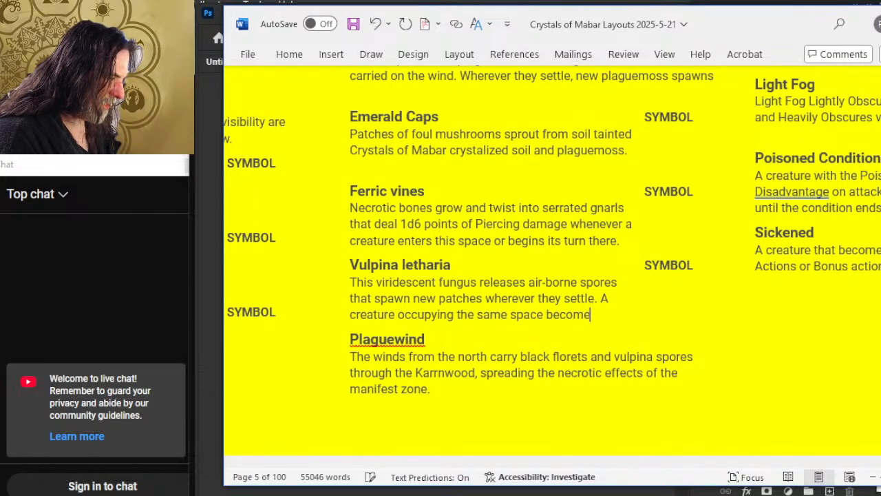
pyautogui.write(' Sicke')
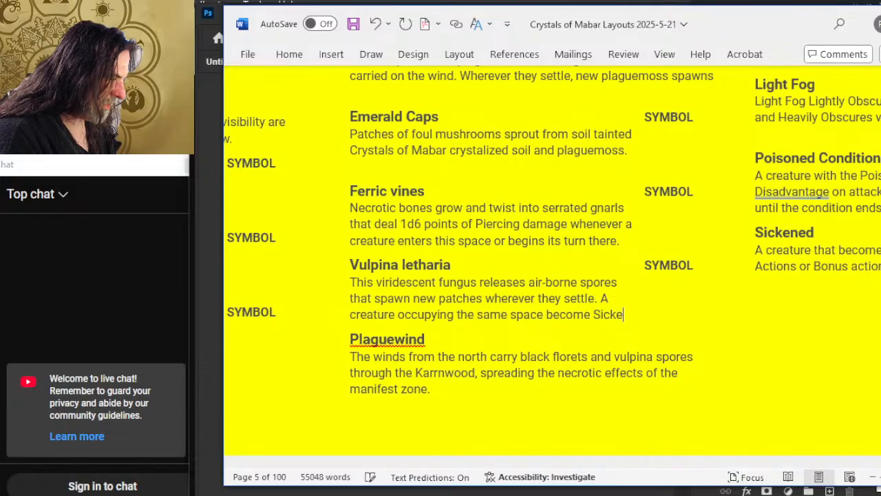
pyautogui.write('ned.')
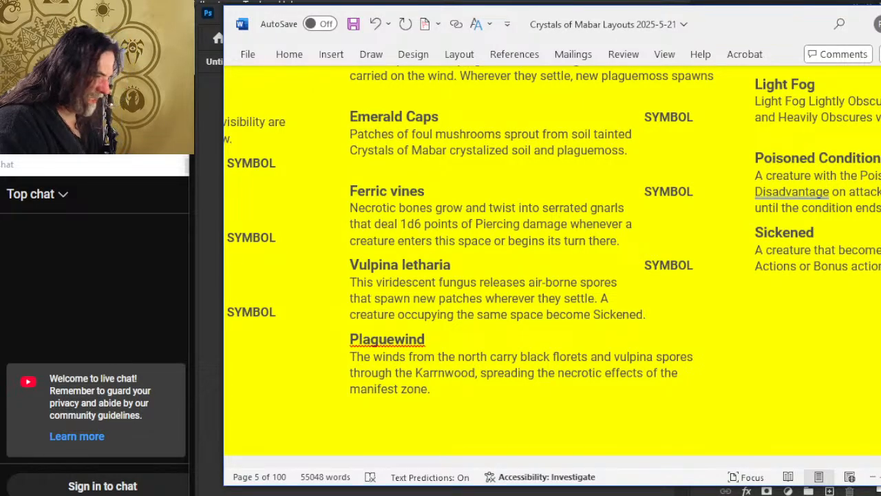
pyautogui.click(616, 287)
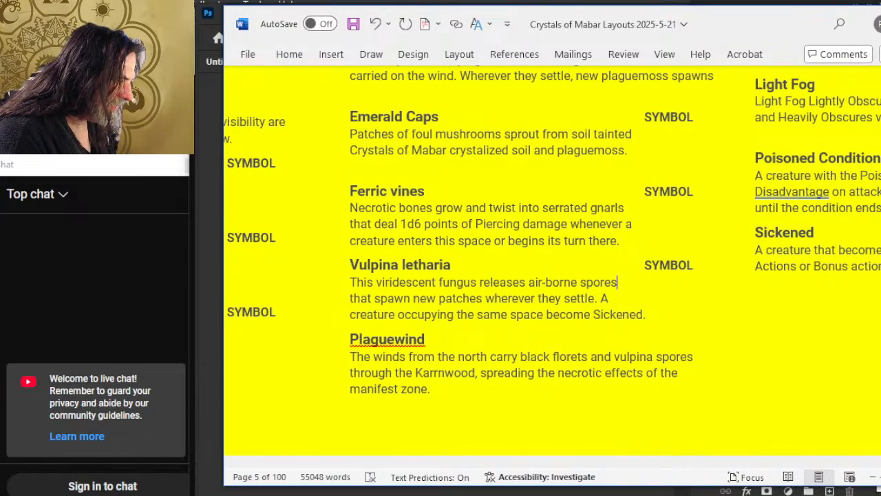
pyautogui.write('that')
pyautogui.press('BackSpace')
pyautogui.press('BackSpace')
pyautogui.press('BackSpace')
pyautogui.press('BackSpace')
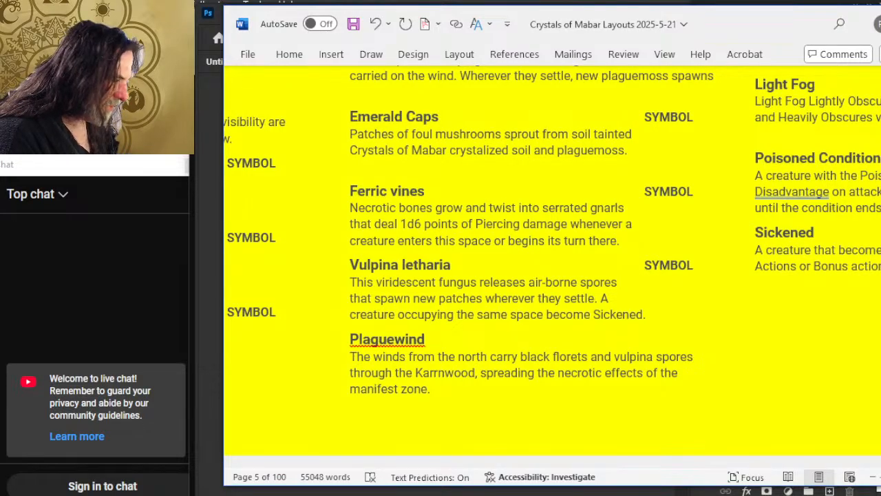
pyautogui.press('BackSpace')
pyautogui.press('BackSpace')
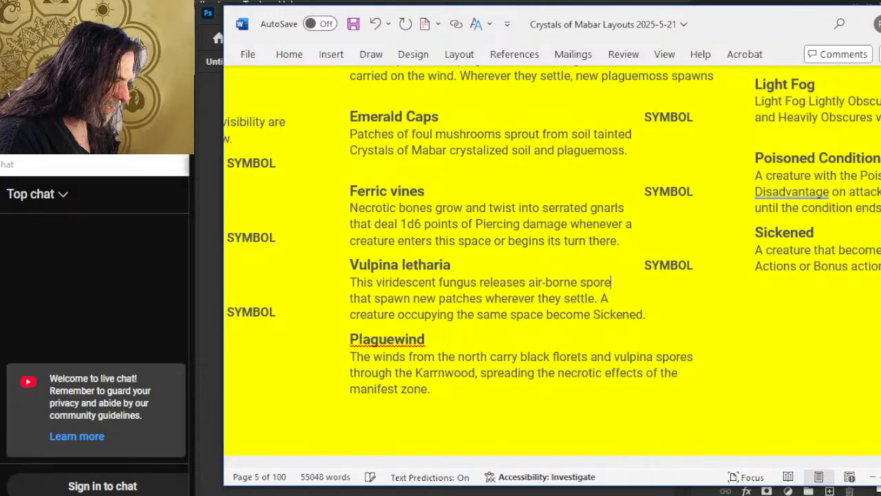
pyautogui.write('s')
# Replace "spawn new patches" with "spread the fungus" in the second line of the Vulpina letharia description
pyautogui.press('Right')
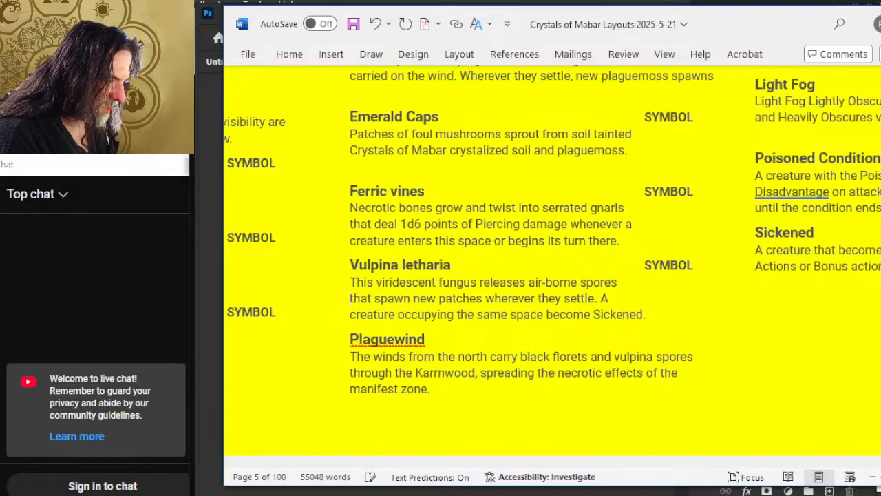
pyautogui.press('Right')
pyautogui.press('Right')
pyautogui.press('Right')
pyautogui.press('Right')
pyautogui.press('Right')
pyautogui.press('Right')
pyautogui.press('Right')
pyautogui.press('Right')
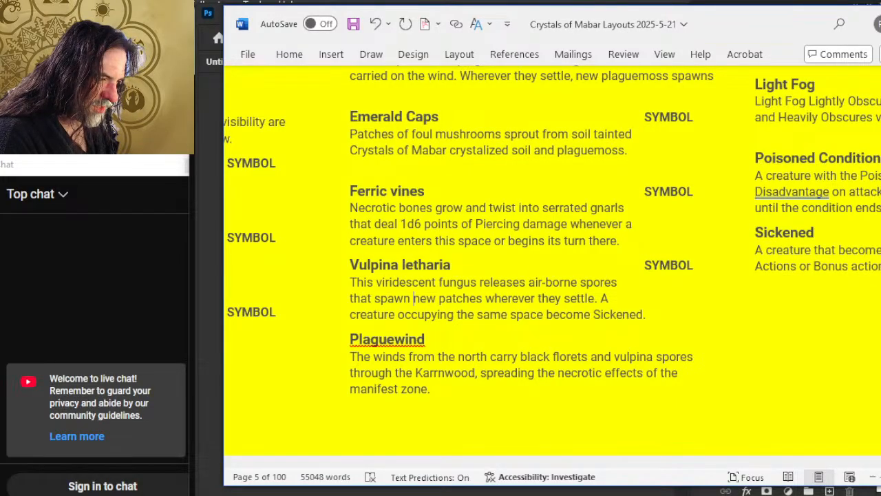
pyautogui.press('BackSpace')
pyautogui.press('BackSpace')
pyautogui.press('BackSpace')
pyautogui.press('BackSpace')
pyautogui.press('BackSpace')
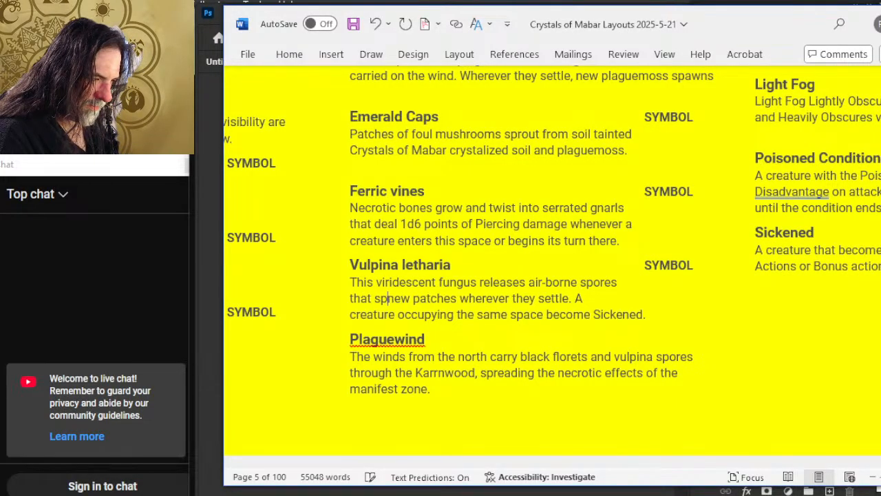
pyautogui.write('pread the fun')
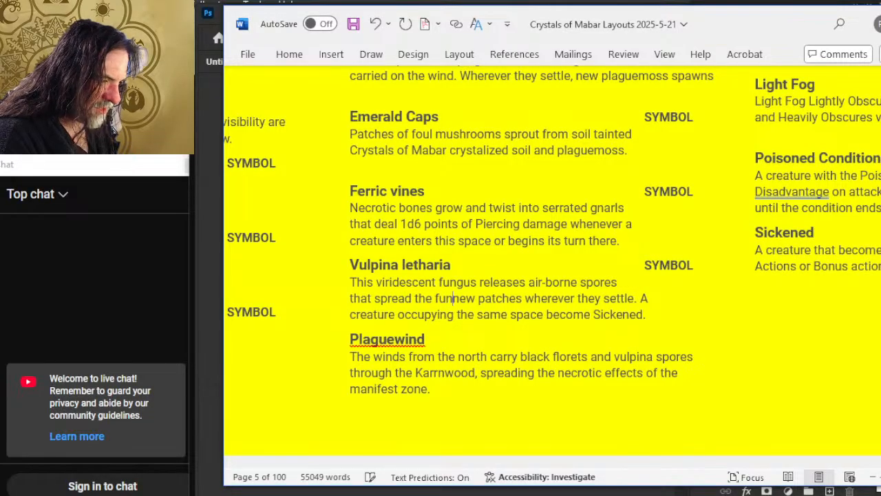
pyautogui.write('gus')
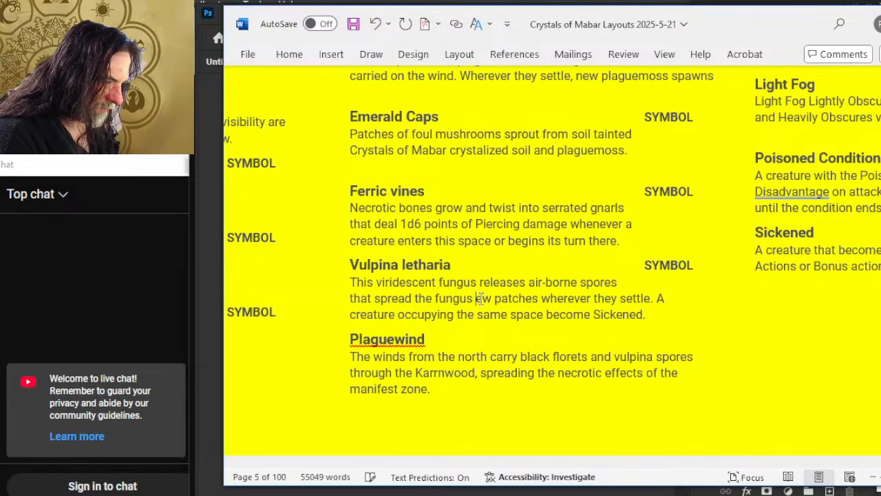
pyautogui.press('Delete')
pyautogui.press('Delete')
pyautogui.press('Delete')
pyautogui.press('Delete')
pyautogui.press('Delete')
pyautogui.press('Delete')
pyautogui.press('Delete')
pyautogui.press('Delete')
pyautogui.press('Delete')
pyautogui.press('Delete')
pyautogui.press('Delete')
pyautogui.press('Delete')
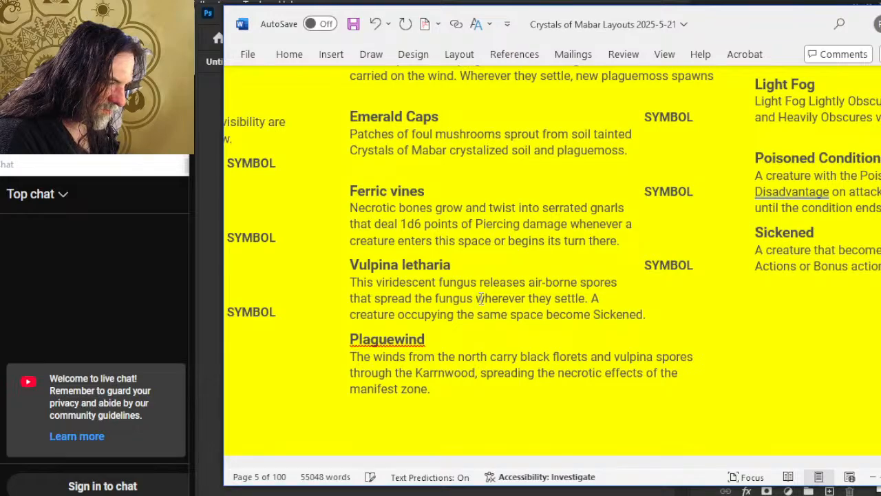
pyautogui.hotkey('ctrl', 'Right')
pyautogui.hotkey('ctrl', 'Right')
pyautogui.hotkey('ctrl', 'Right')
pyautogui.hotkey('ctrl', 'Right')
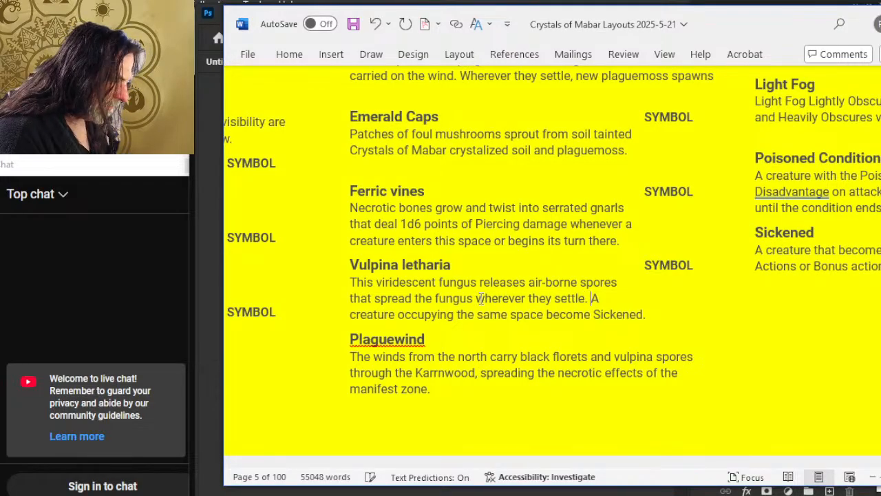
pyautogui.write('creature')
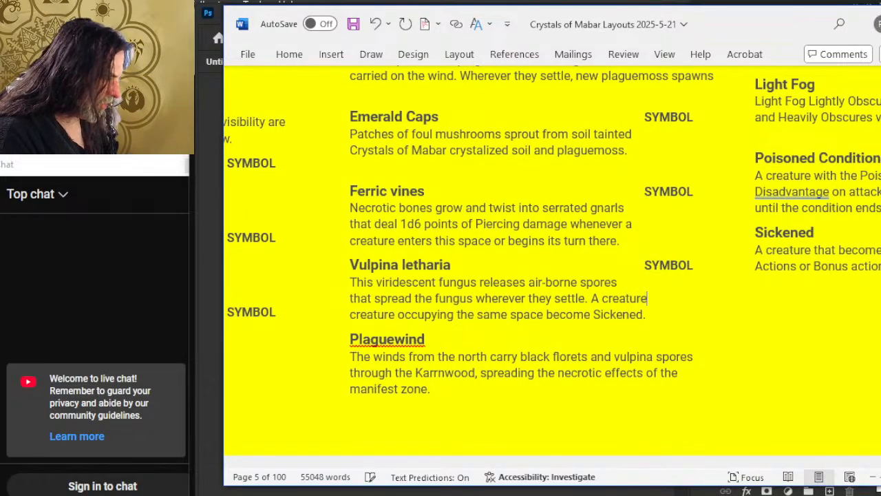
pyautogui.press('BackSpace')
pyautogui.press('BackSpace')
pyautogui.press('BackSpace')
pyautogui.press('BackSpace')
pyautogui.press('BackSpace')
pyautogui.press('BackSpace')
pyautogui.press('BackSpace')
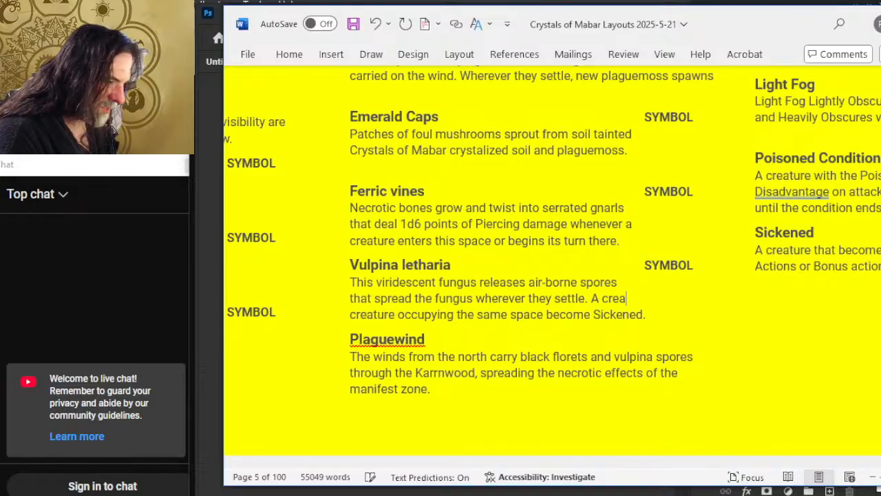
pyautogui.press('BackSpace')
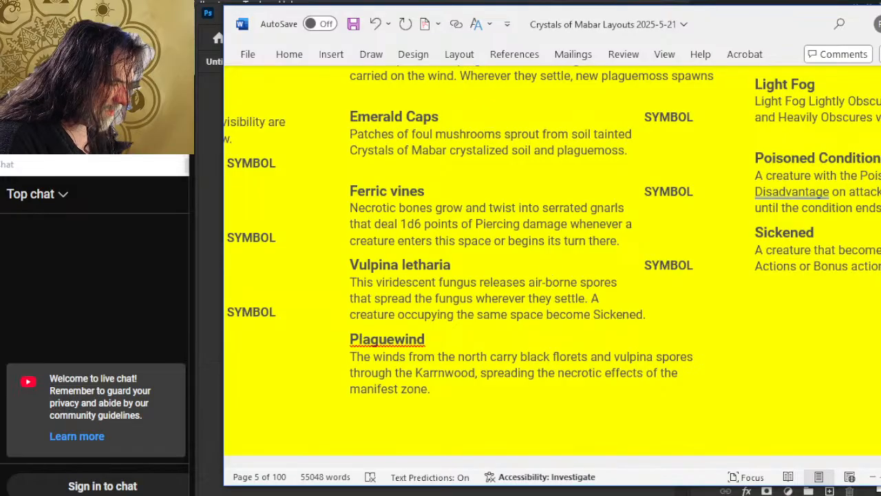
# Delete "air-borne" before "spores" in the first line of the Vulpina letharia description
pyautogui.press('Delete')
pyautogui.press('Delete')
pyautogui.press('Delete')
pyautogui.press('Delete')
pyautogui.press('Delete')
pyautogui.press('Delete')
pyautogui.press('Delete')
pyautogui.press('Delete')
pyautogui.press('Delete')
pyautogui.press('Delete')
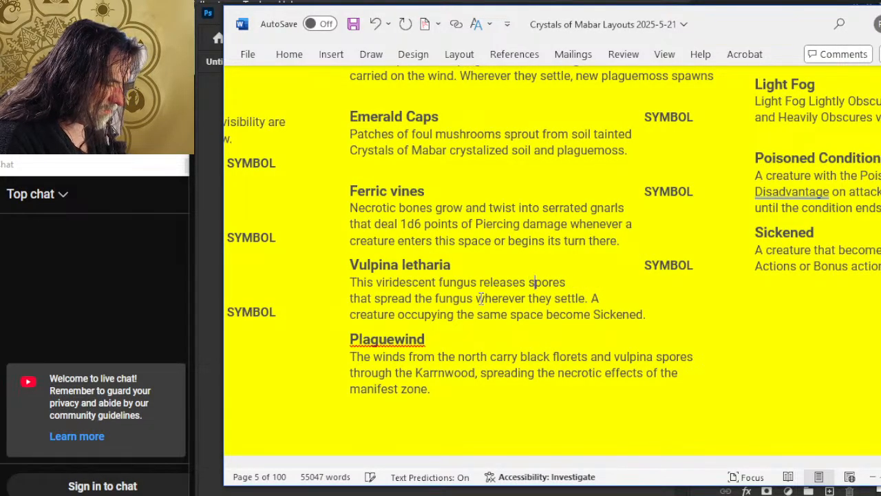
# Move "that spread" from the start of the second Vulpina letharia line up to the end of the first line
pyautogui.press('End')
pyautogui.write('that')
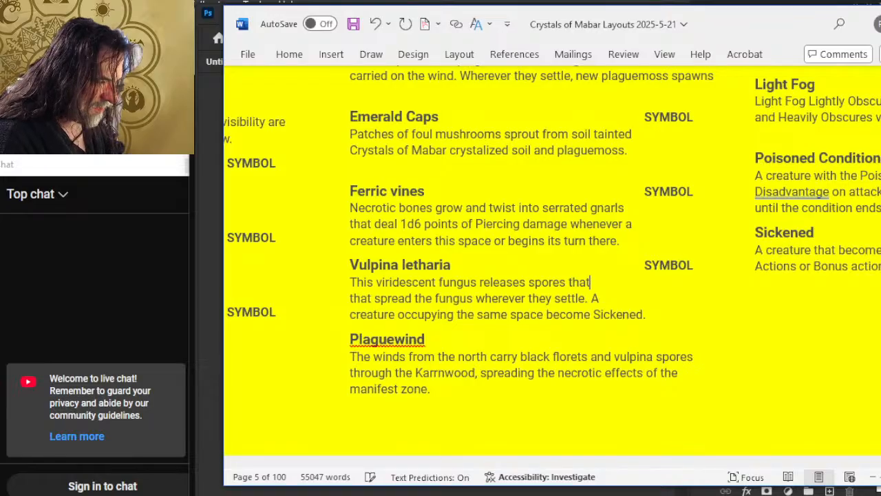
pyautogui.write(' spread spread')
pyautogui.press('Right')
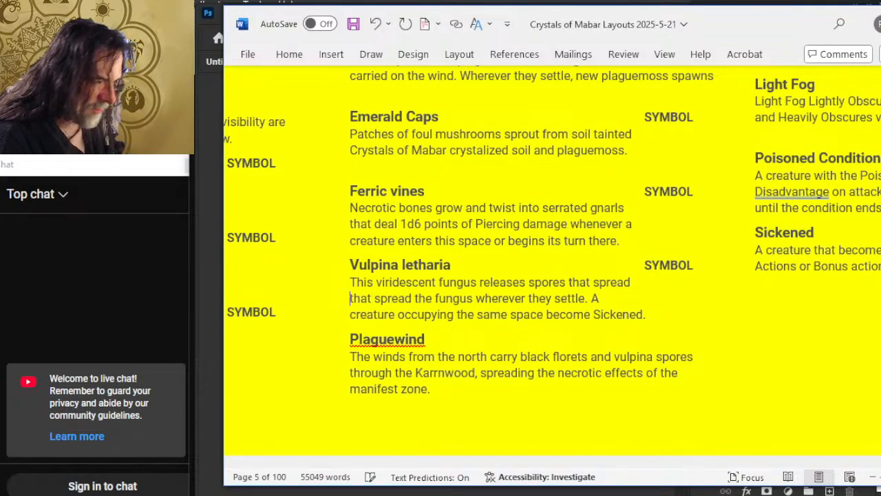
pyautogui.press('Delete')
pyautogui.press('Delete')
pyautogui.press('Delete')
pyautogui.press('Delete')
pyautogui.press('Delete')
pyautogui.press('Delete')
pyautogui.press('Delete')
pyautogui.press('Delete')
pyautogui.press('Delete')
pyautogui.press('Delete')
pyautogui.press('Delete')
pyautogui.press('Delete')
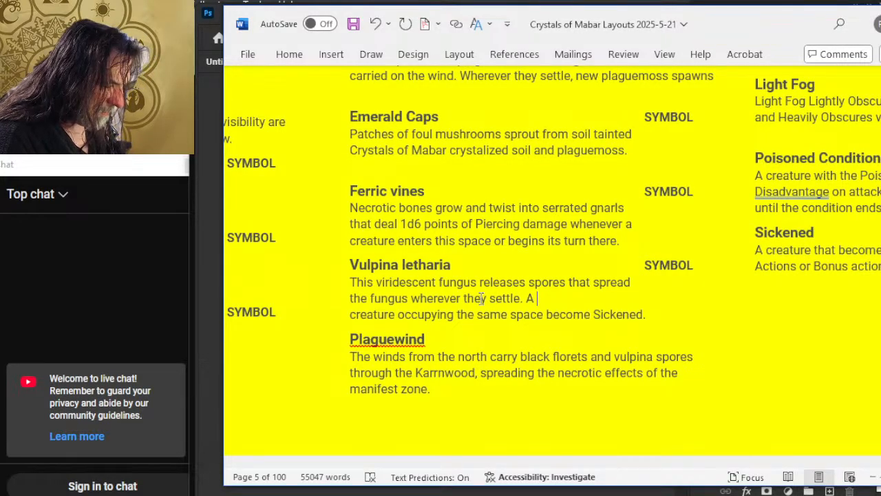
# Move "creature" from the start of the third Vulpina letharia line up to the end of the second line
pyautogui.write('creature oc')
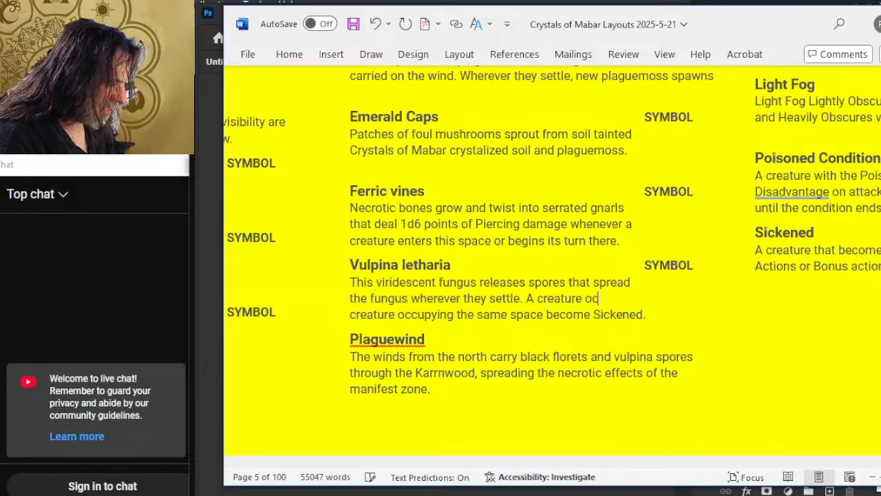
pyautogui.write('cypying')
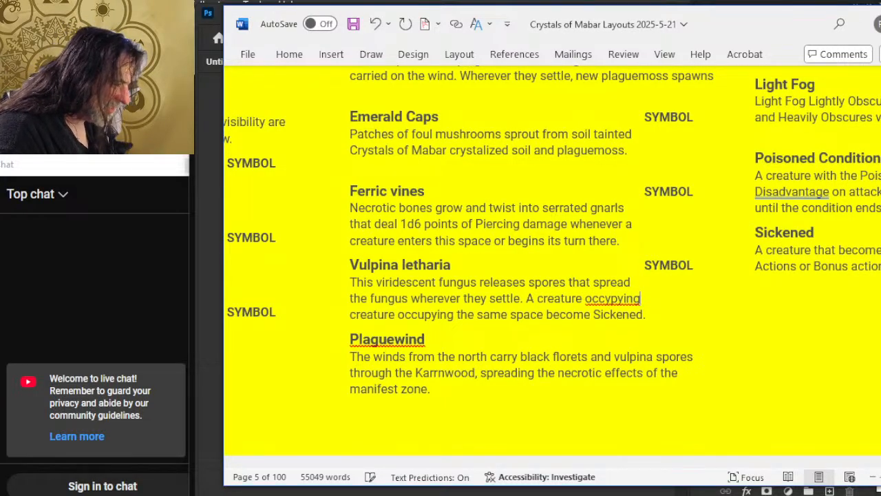
pyautogui.press('BackSpace')
pyautogui.press('BackSpace')
pyautogui.press('BackSpace')
pyautogui.press('BackSpace')
pyautogui.press('BackSpace')
pyautogui.press('BackSpace')
pyautogui.press('BackSpace')
pyautogui.press('BackSpace')
pyautogui.press('BackSpace')
pyautogui.press('BackSpace')
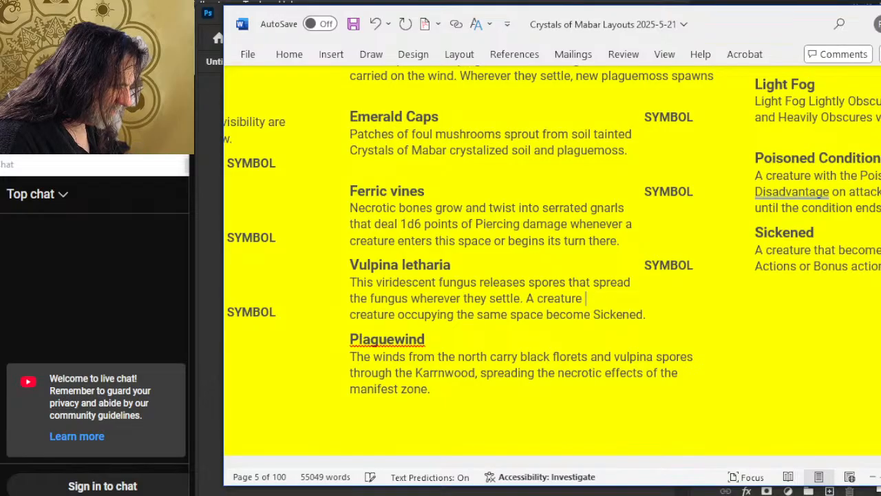
pyautogui.press('Right')
pyautogui.press('Delete')
pyautogui.press('Delete')
pyautogui.press('Delete')
pyautogui.press('Delete')
pyautogui.press('Delete')
pyautogui.press('Delete')
pyautogui.press('Delete')
pyautogui.press('Delete')
pyautogui.press('Delete')
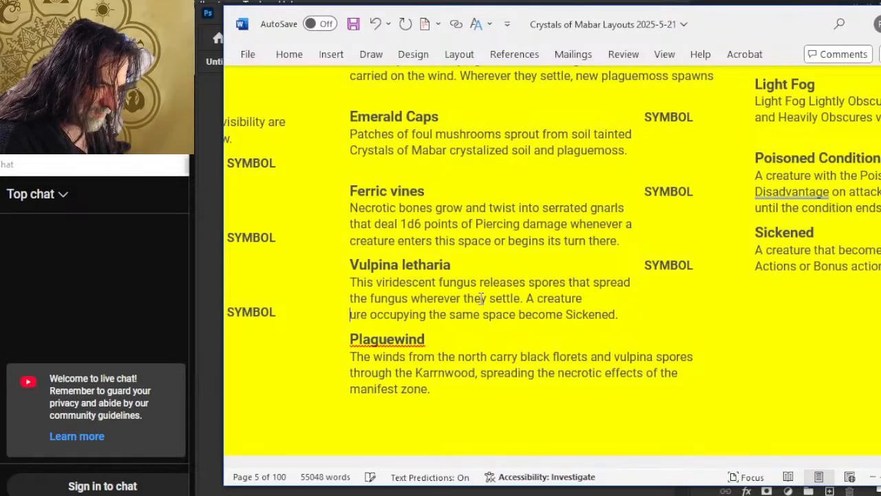
pyautogui.press('Delete')
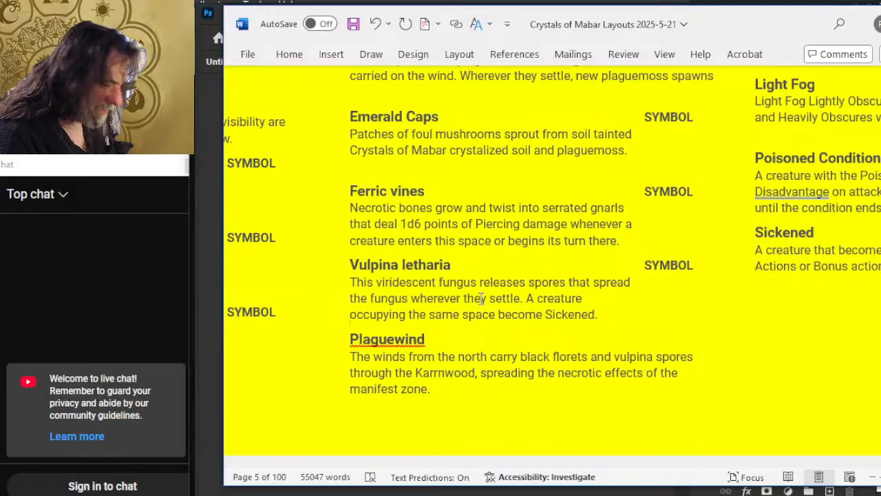
# Change "become" to "becomes" in the last line of the Vulpina letharia description and remove the closing period
pyautogui.press('End')
pyautogui.press('BackSpace')
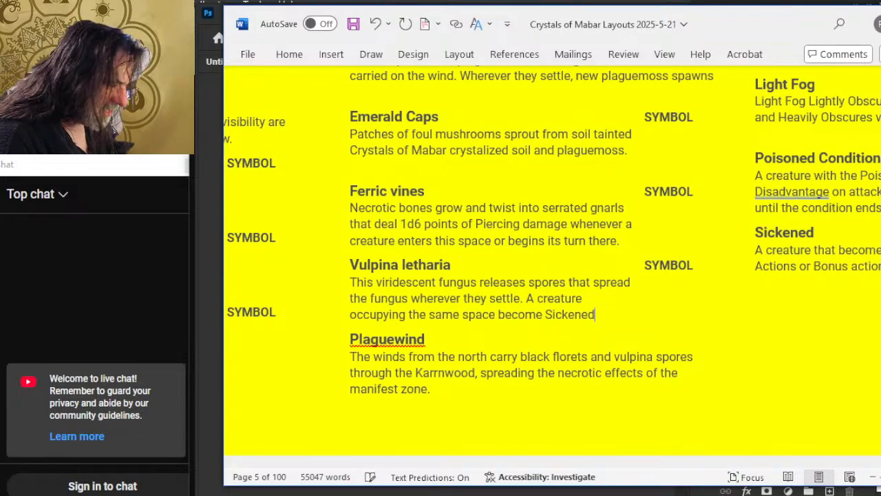
pyautogui.press('Left')
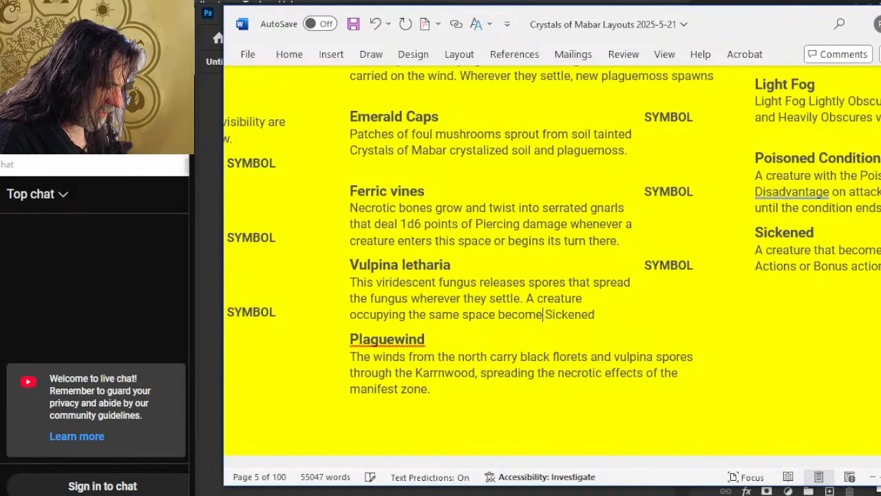
pyautogui.write('s')
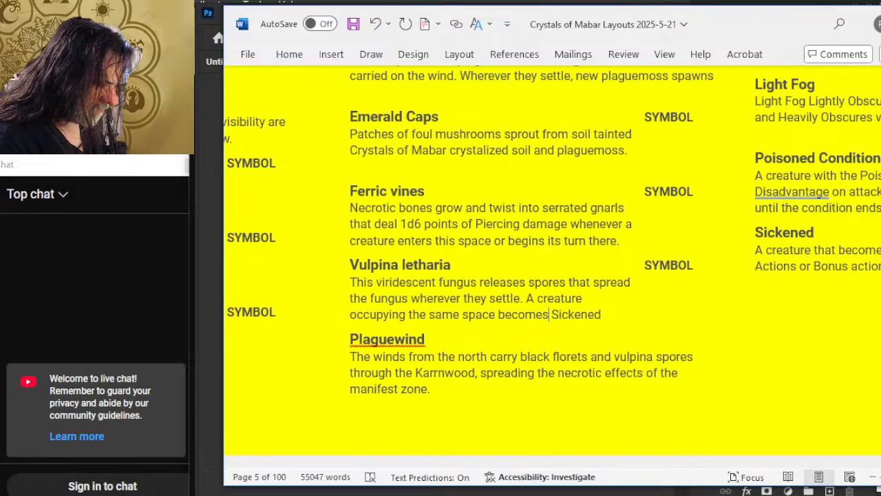
# Add "that" after "A creature" at the end of the second Vulpina letharia line
pyautogui.press('Up')
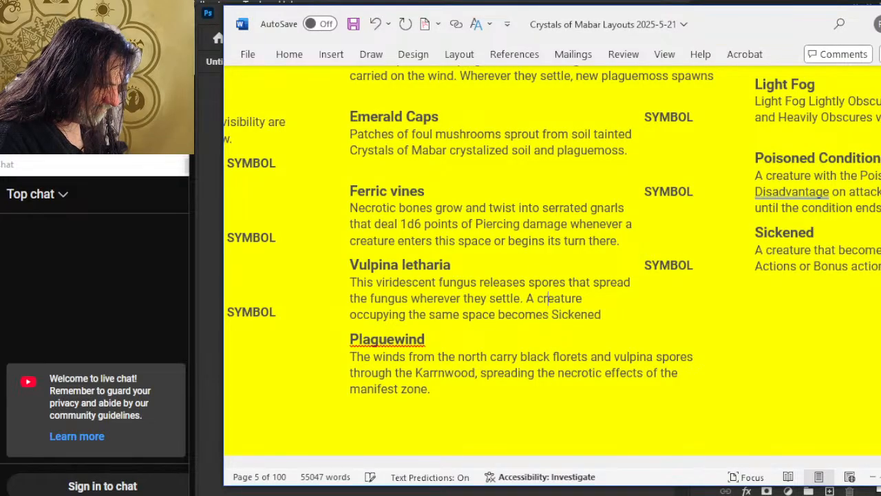
pyautogui.press('Right')
pyautogui.press('Right')
pyautogui.press('Right')
pyautogui.press('Right')
pyautogui.press('Right')
pyautogui.press('Right')
pyautogui.press('Right')
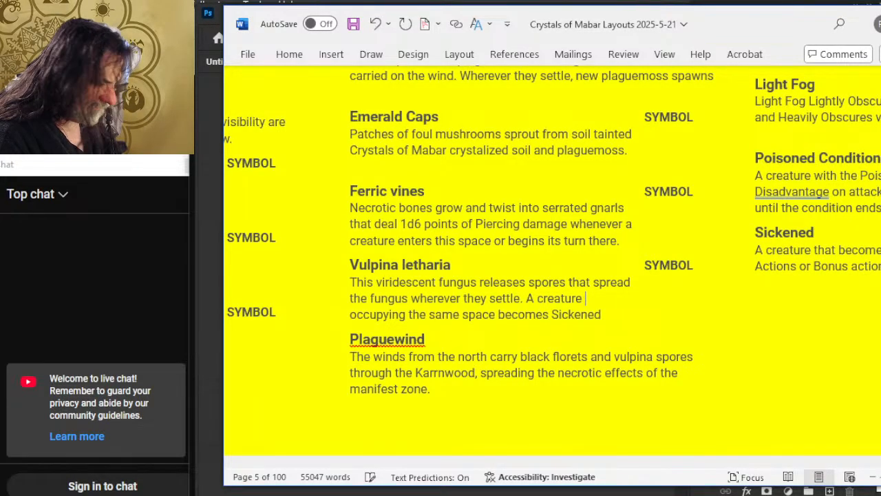
pyautogui.write('that')
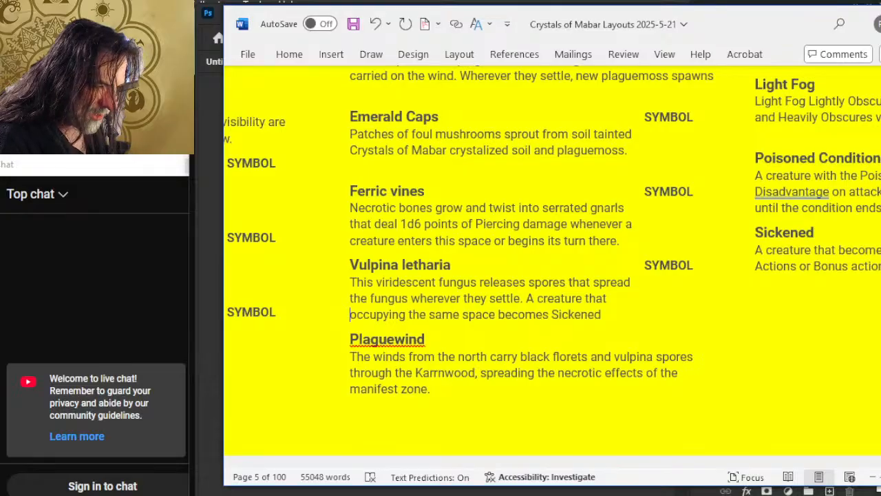
# Change "occupying" to "occupies" at the start of the third Vulpina letharia line
pyautogui.press('Right')
pyautogui.press('Right')
pyautogui.press('Right')
pyautogui.press('Right')
pyautogui.press('Right')
pyautogui.press('Delete')
pyautogui.press('Delete')
pyautogui.press('Delete')
pyautogui.press('Delete')
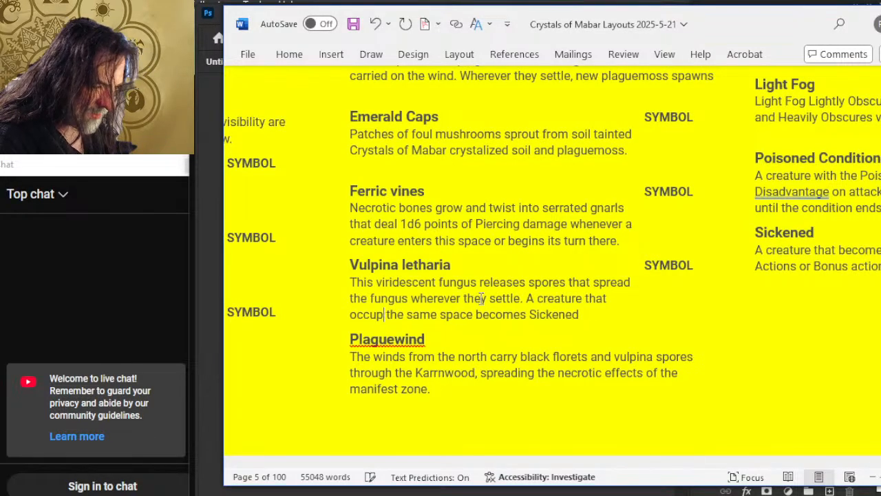
pyautogui.write('ies')
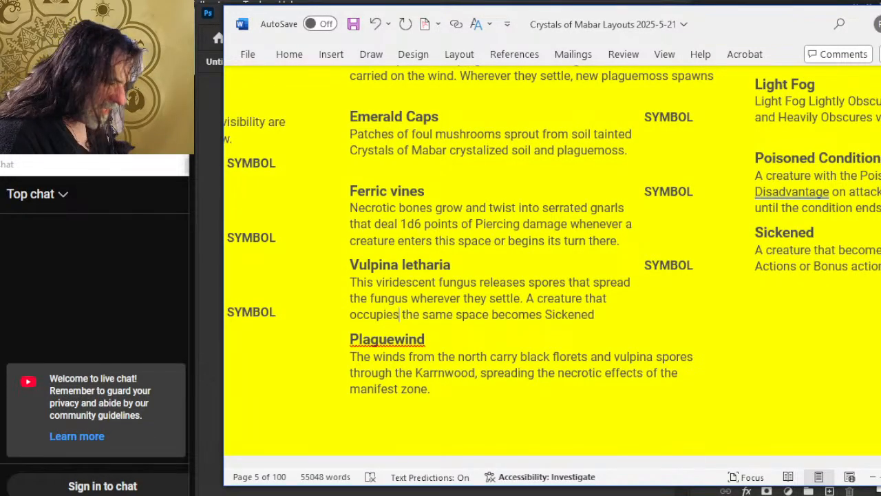
# End the Vulpina letharia description with a period after "Sickened"
pyautogui.press('Right')
pyautogui.press('Right')
pyautogui.press('Right')
pyautogui.press('Right')
pyautogui.press('Right')
pyautogui.press('Right')
pyautogui.press('Right')
pyautogui.press('Right')
pyautogui.press('Right')
pyautogui.press('Right')
pyautogui.press('Right')
pyautogui.press('Right')
pyautogui.press('Right')
pyautogui.press('Right')
pyautogui.press('Right')
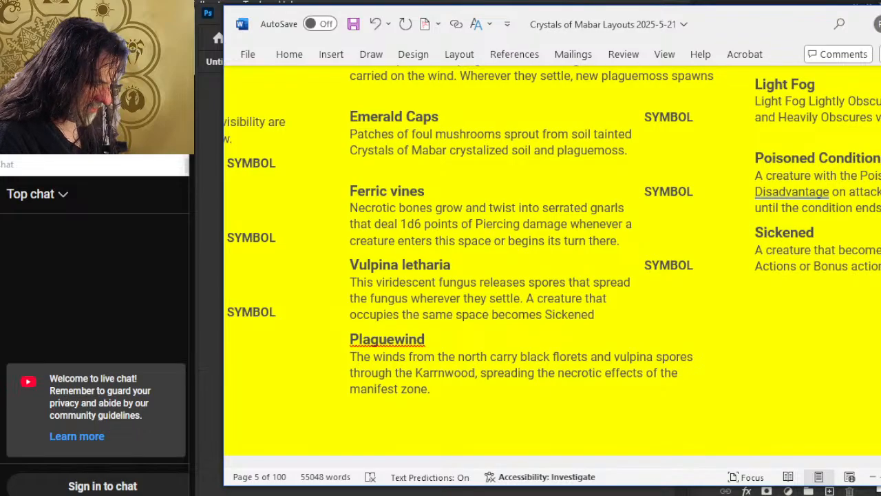
pyautogui.press('Right')
pyautogui.press('Right')
pyautogui.press('Right')
pyautogui.press('Right')
pyautogui.press('Right')
pyautogui.press('Right')
pyautogui.press('Right')
pyautogui.press('Right')
pyautogui.press('Right')
pyautogui.press('Right')
pyautogui.press('Right')
pyautogui.press('Right')
pyautogui.press('Right')
pyautogui.press('Right')
pyautogui.press('Right')
pyautogui.press('Right')
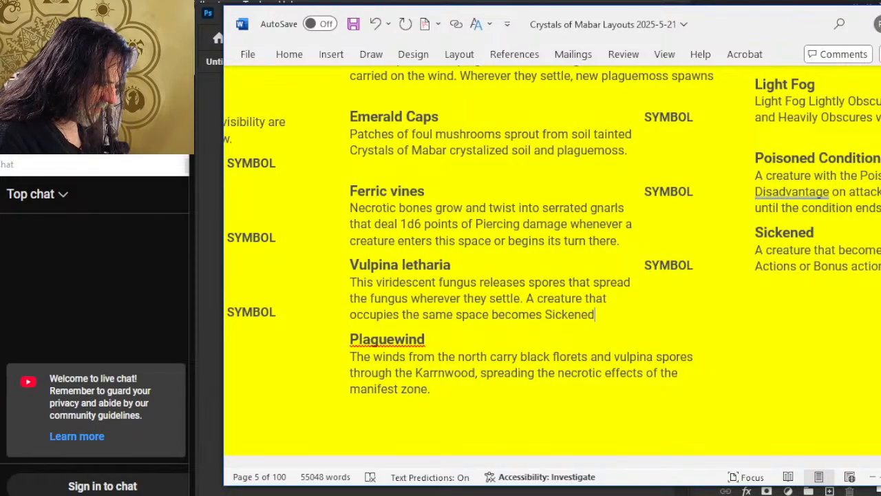
pyautogui.write('.')
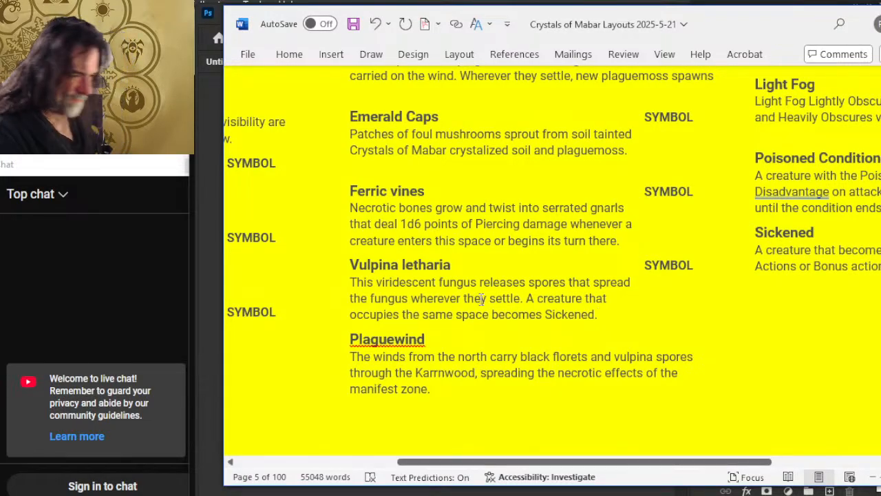
# Review the page 5 layout, from the conditions column to the full set of weather, visibility and manifest zone entries
pyautogui.moveTo(472, 465); pyautogui.dragTo(633, 419)
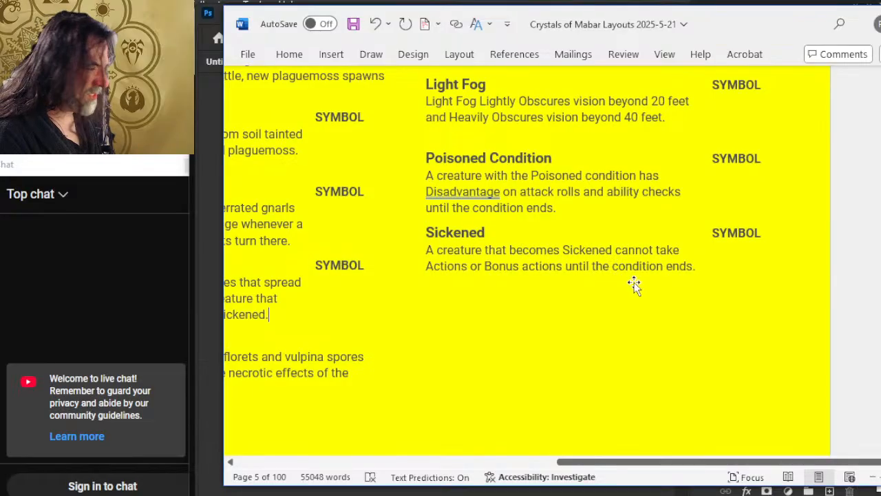
pyautogui.scroll(-1, 652, 255)
pyautogui.scroll(-4, 589, 323)
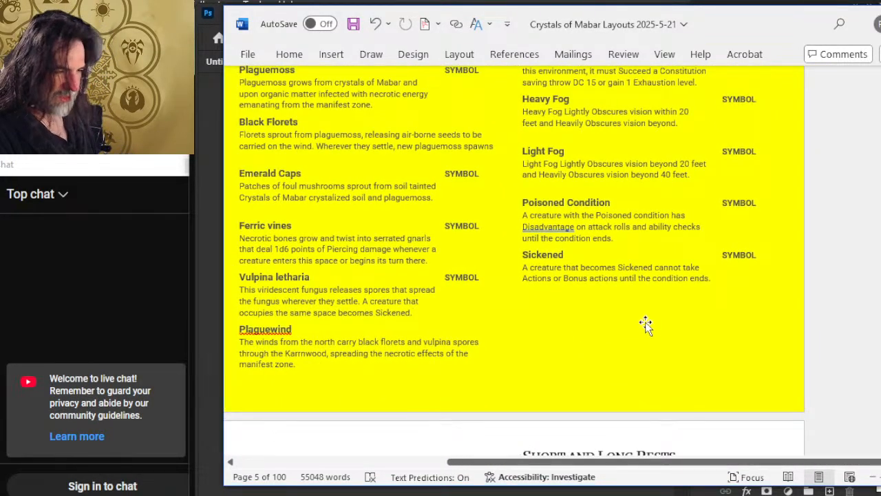
pyautogui.scroll(2, 595, 246)
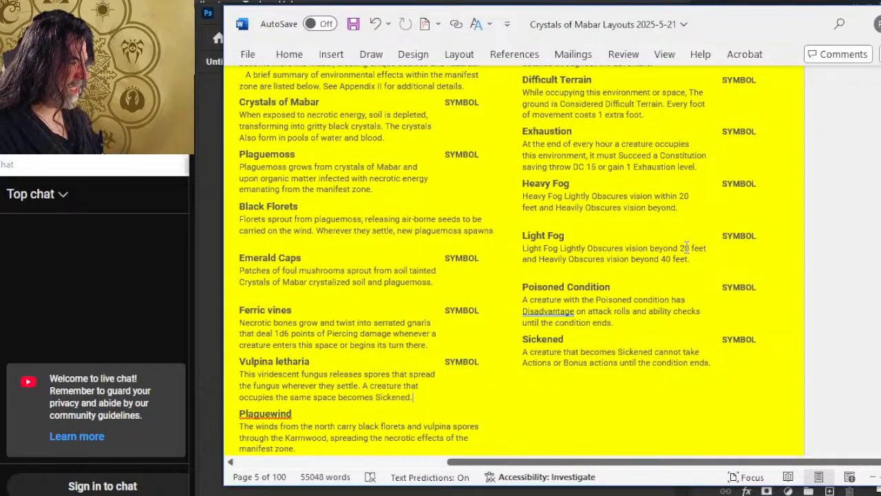
pyautogui.scroll(-1, 623, 250)
pyautogui.scroll(-1, 623, 249)
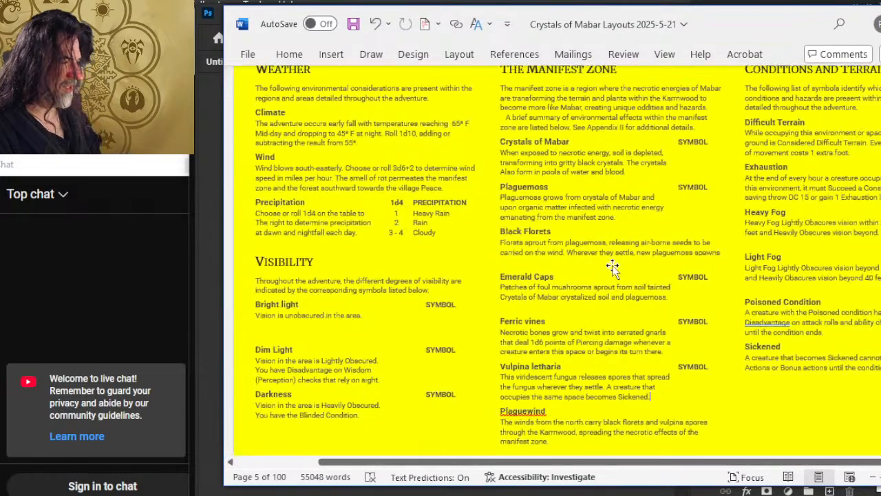
pyautogui.scroll(-1, 722, 296)
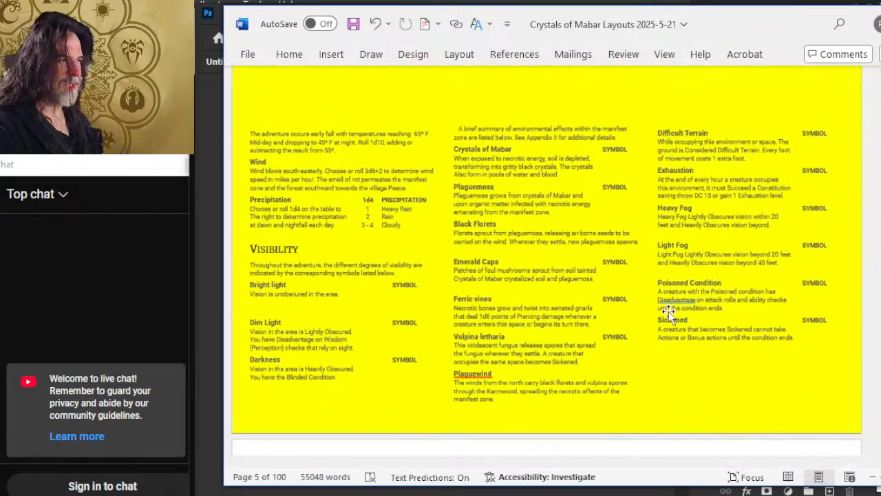
# Remove the outline from the yellow background rectangle behind the page 5 layout
pyautogui.scroll(-1, 667, 311)
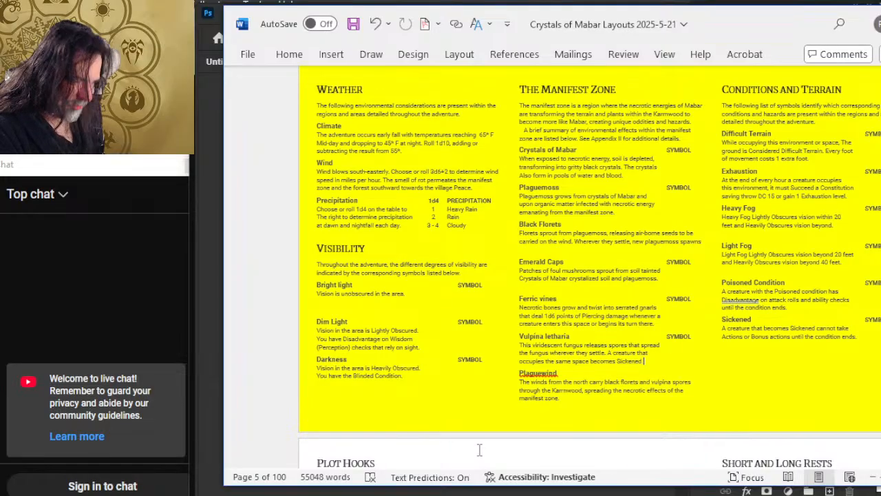
pyautogui.rightClick(714, 407)
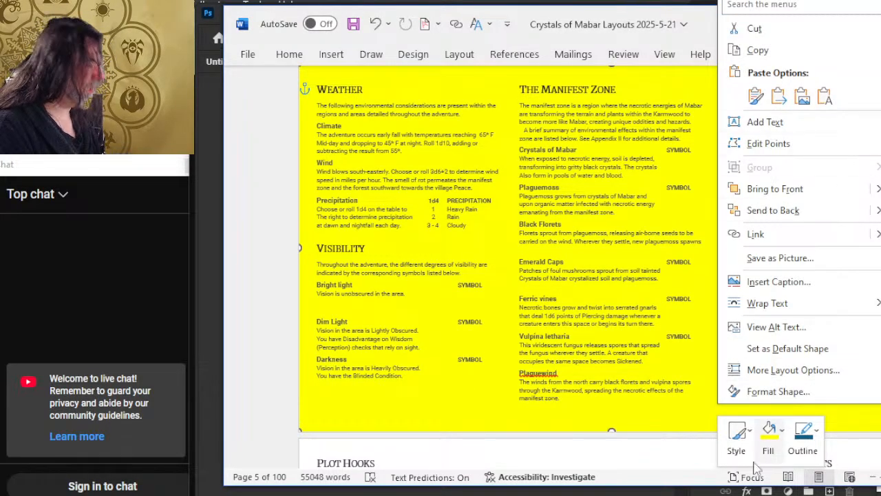
pyautogui.click(807, 439)
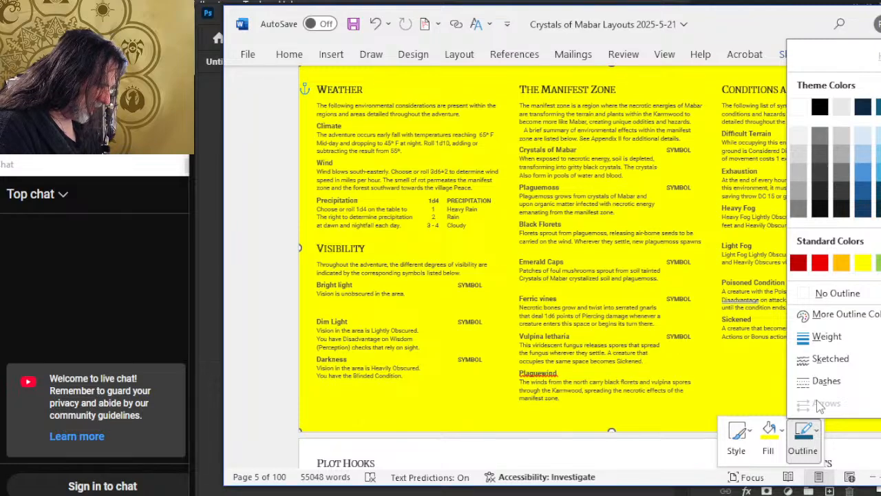
pyautogui.moveTo(827, 347)
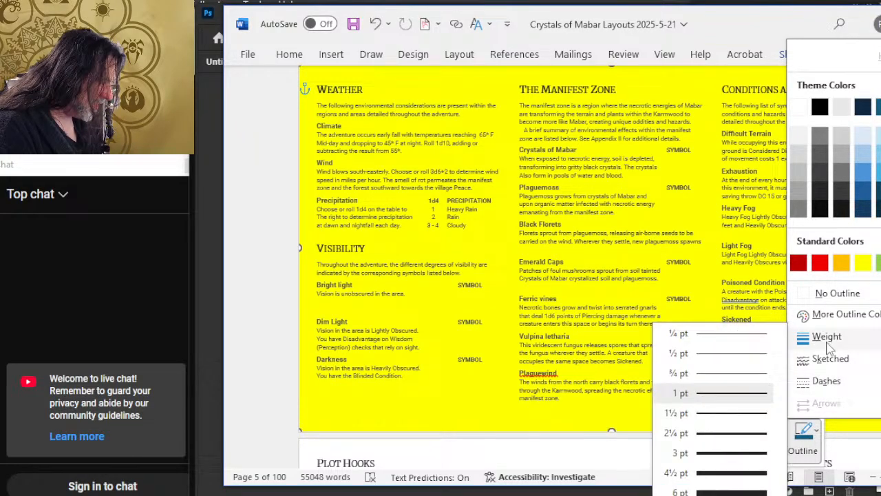
pyautogui.click(825, 292)
# Fill the page 5 background rectangle with the "page 5" picture from the PRODUCTION folder inside the Crystals of Mabar ART folder
pyautogui.click(783, 446)
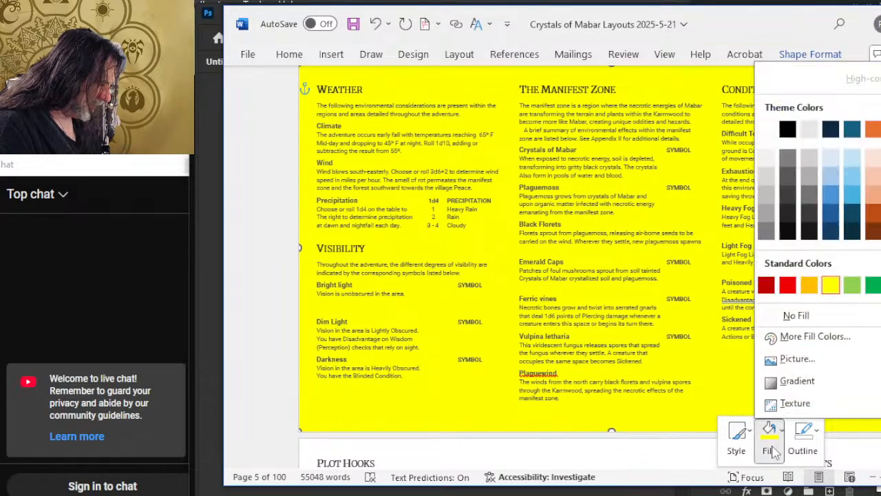
pyautogui.click(795, 359)
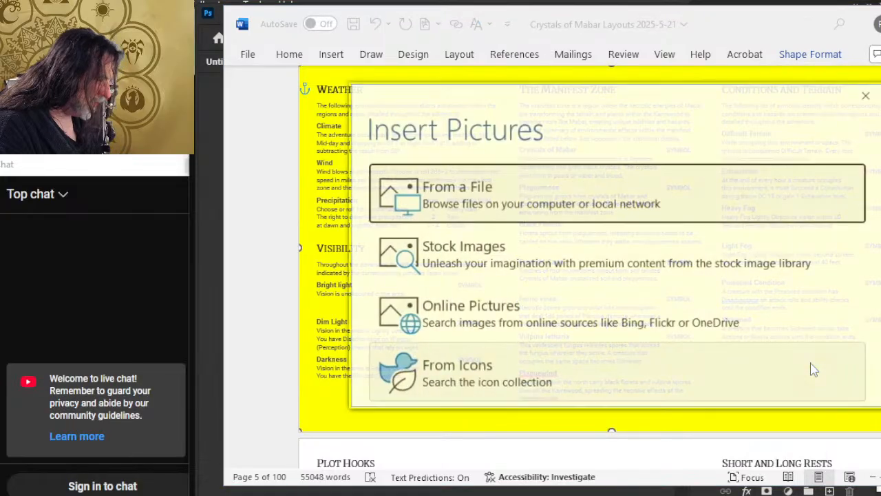
pyautogui.click(598, 213)
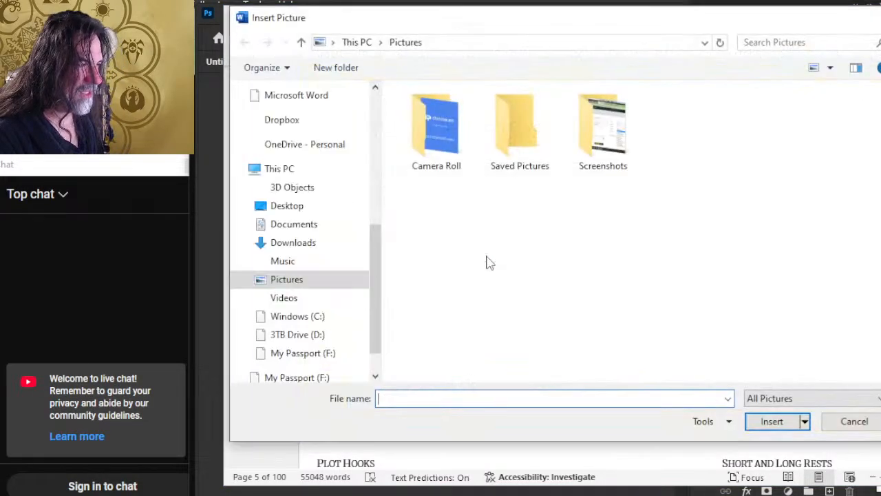
pyautogui.scroll(3, 338, 180)
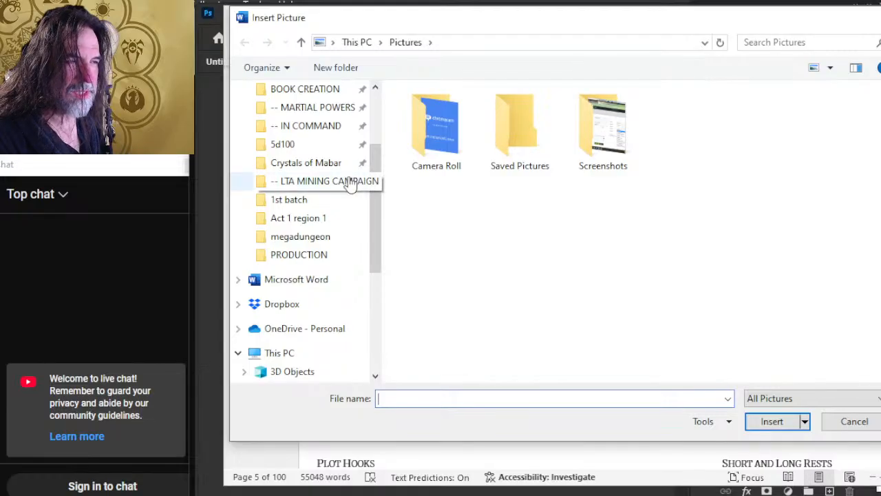
pyautogui.scroll(1, 349, 182)
pyautogui.click(305, 199)
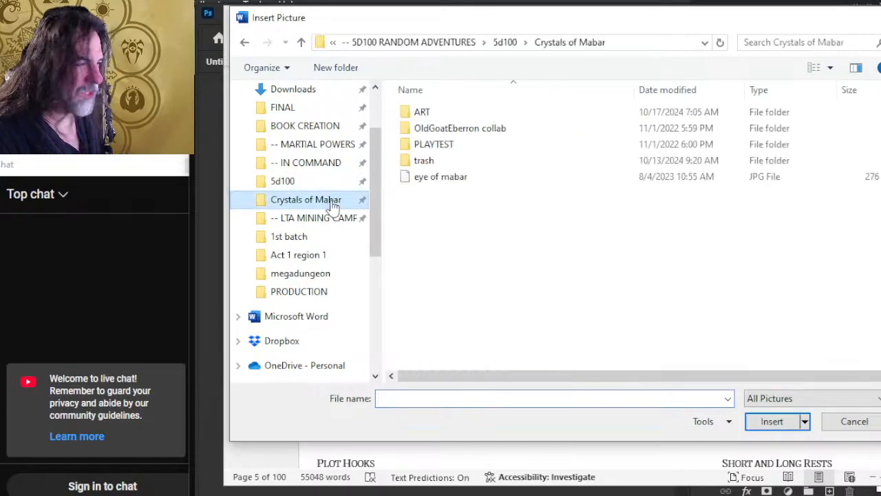
pyautogui.doubleClick(437, 112)
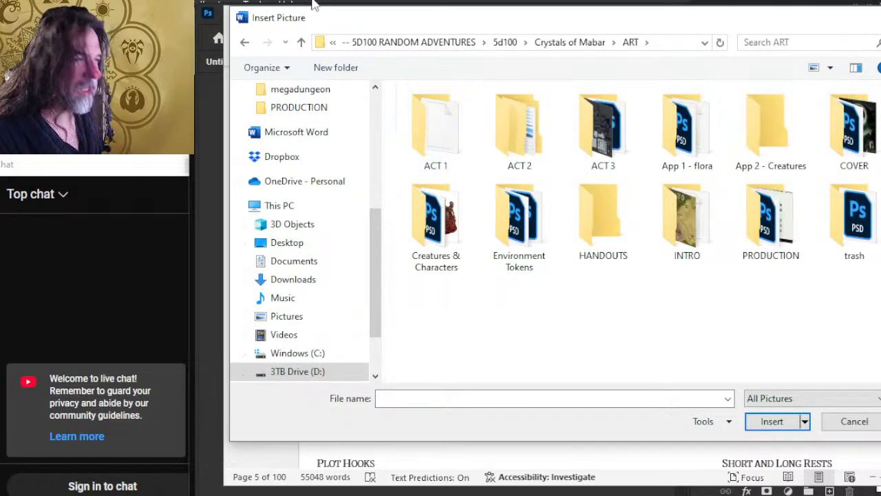
pyautogui.click(245, 42)
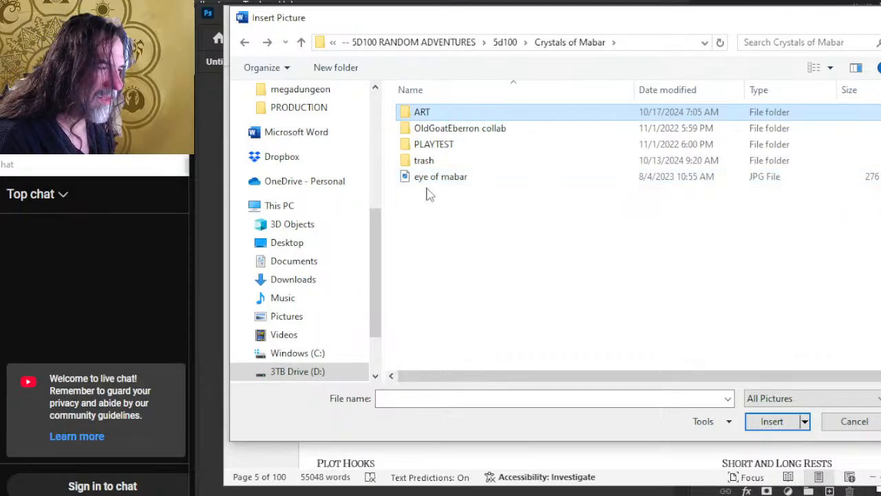
pyautogui.doubleClick(431, 115)
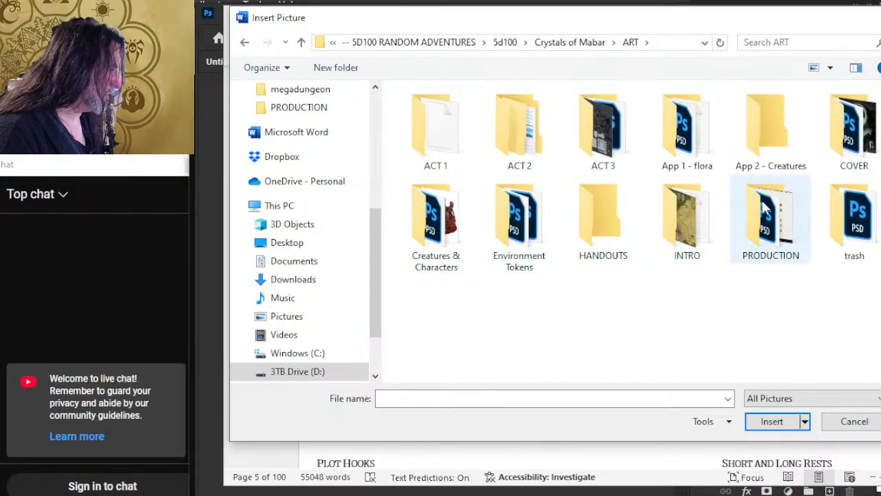
pyautogui.doubleClick(772, 232)
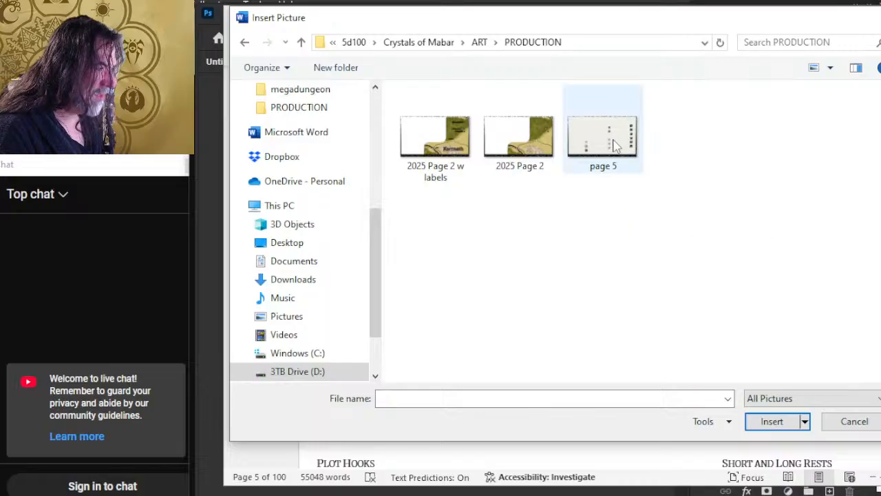
pyautogui.click(615, 146)
pyautogui.doubleClick(615, 146)
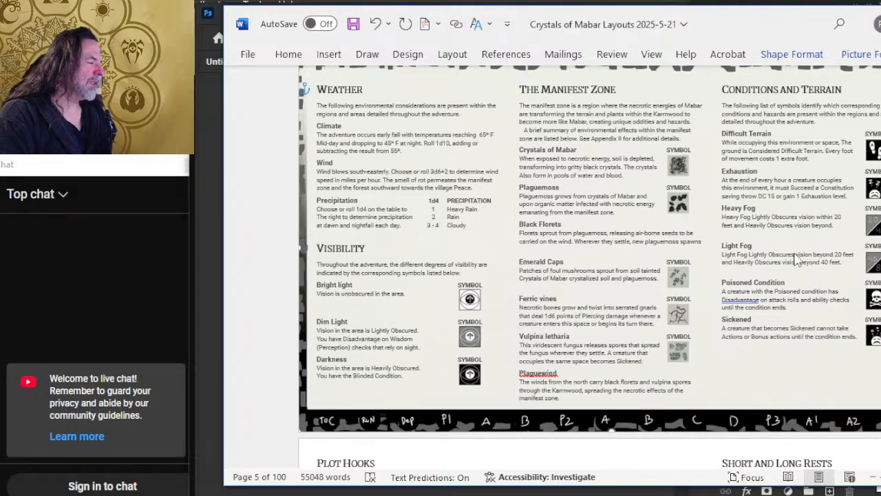
pyautogui.click(811, 224)
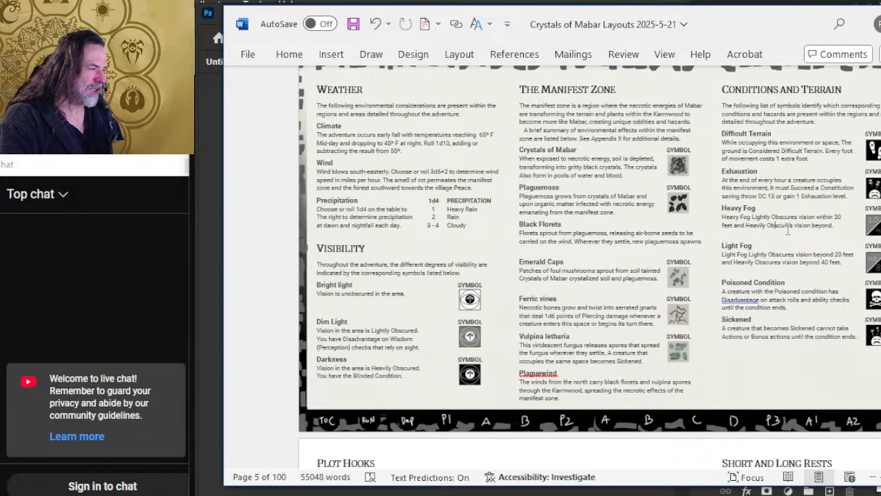
# Set up a PDF export of the layout document using the existing "page 5" file name in the Crystals of Mabar folder
pyautogui.scroll(5, 638, 288)
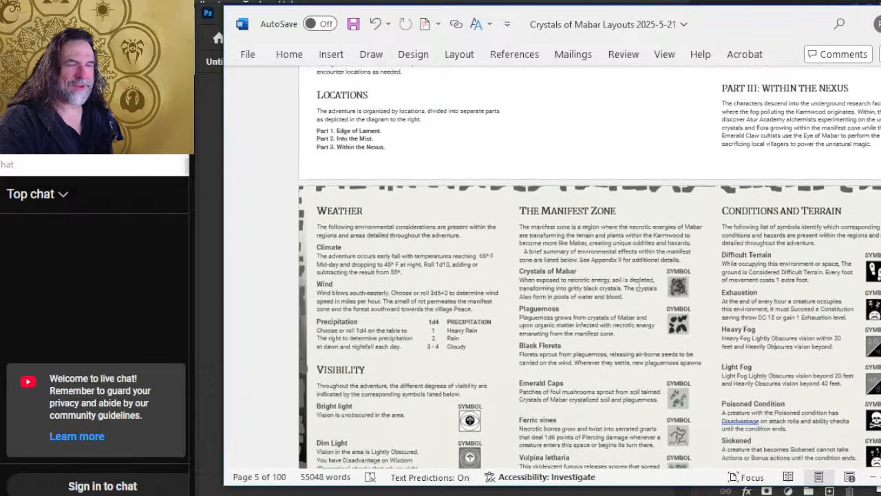
pyautogui.scroll(-4, 638, 288)
pyautogui.scroll(1, 638, 288)
pyautogui.scroll(-1, 579, 314)
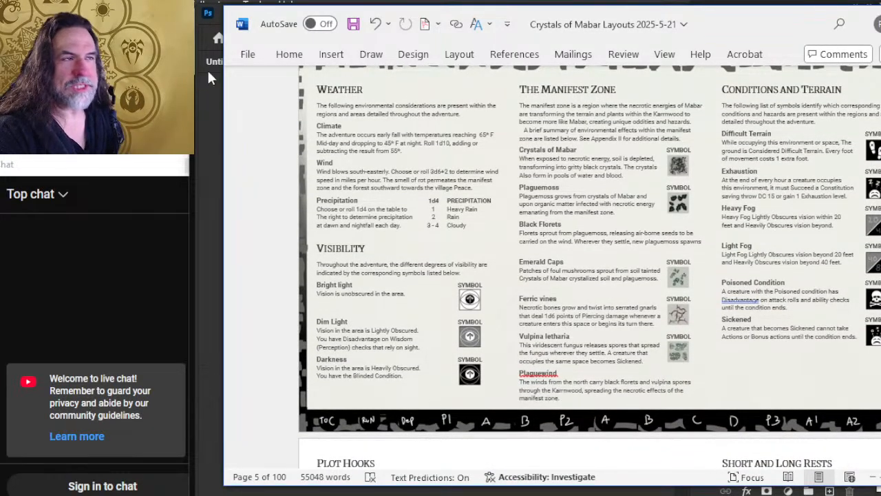
pyautogui.click(248, 54)
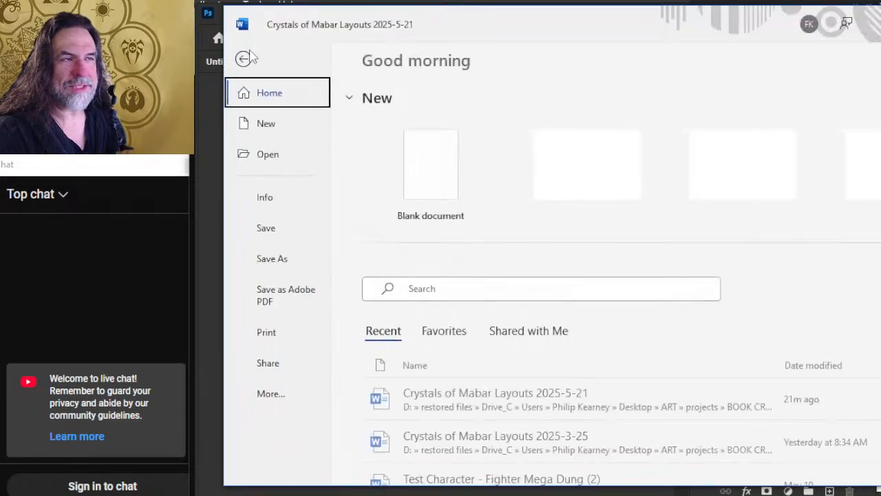
pyautogui.click(275, 406)
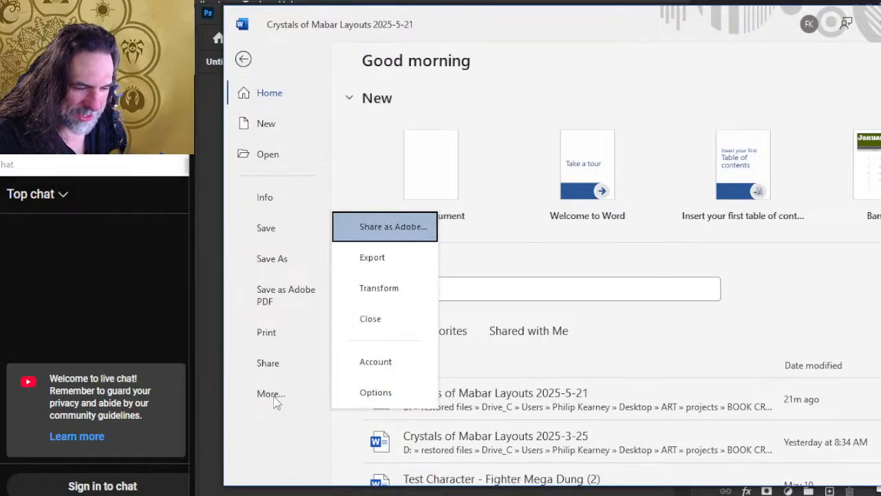
pyautogui.click(373, 259)
pyautogui.click(507, 158)
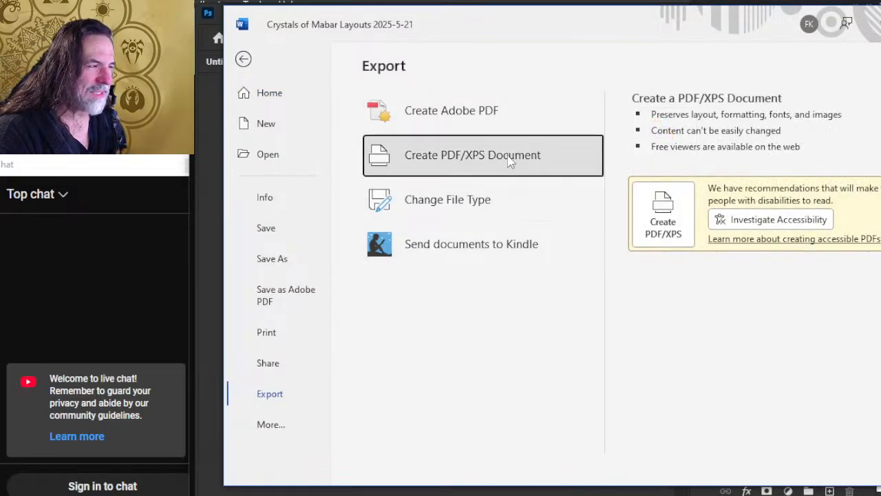
pyautogui.click(653, 210)
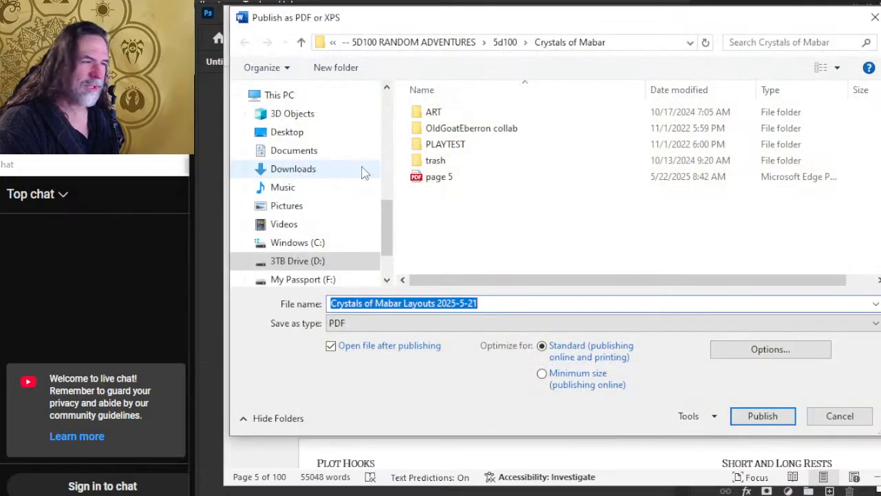
pyautogui.click(448, 178)
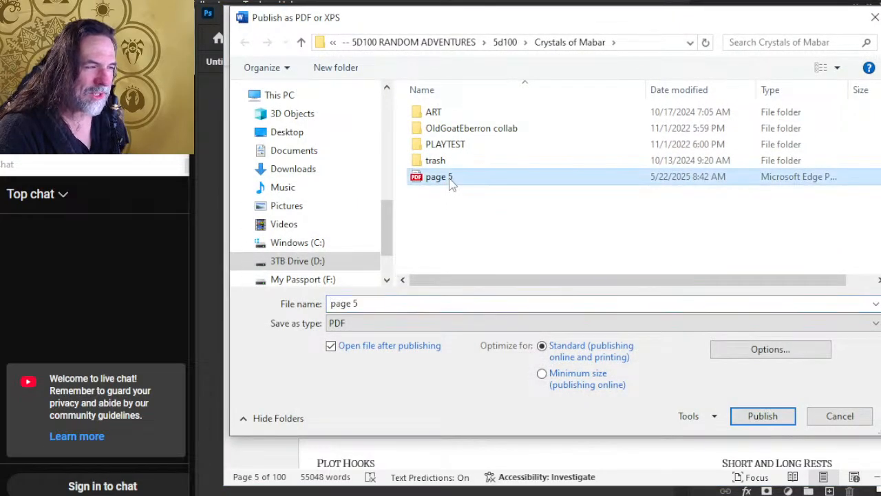
# Publish only the current page as a document without markup, document properties or accessibility structure tags, replacing the existing page 5 PDF
pyautogui.click(740, 358)
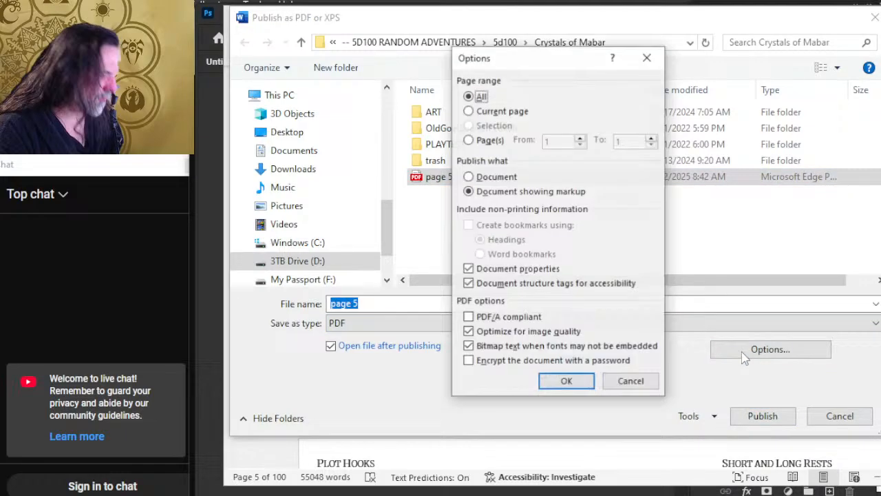
pyautogui.click(497, 112)
pyautogui.click(498, 177)
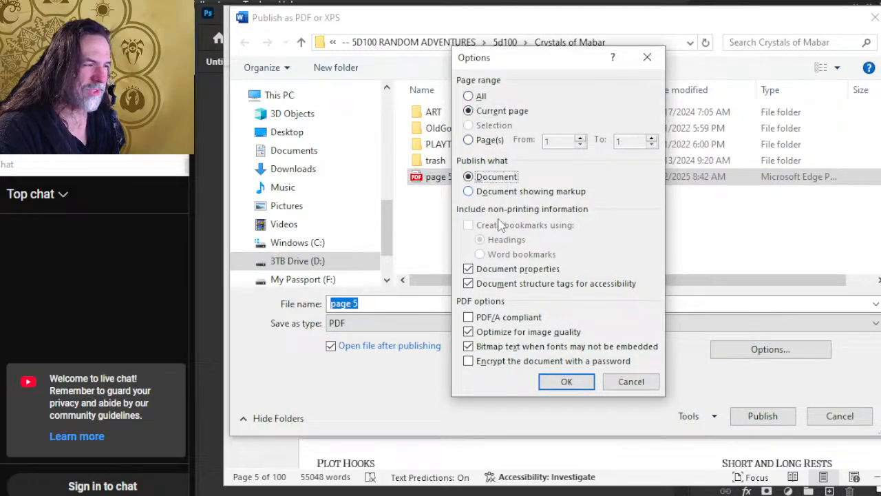
pyautogui.click(500, 270)
pyautogui.click(510, 288)
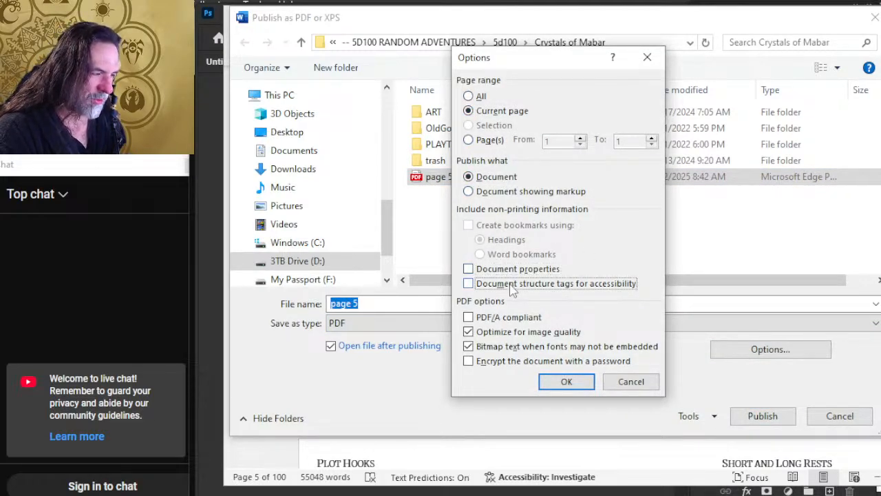
pyautogui.click(567, 383)
pyautogui.click(764, 417)
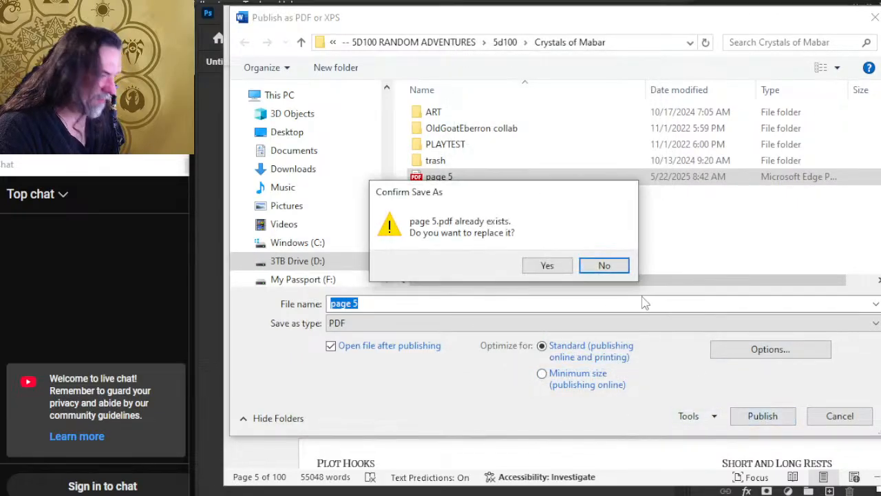
pyautogui.click(562, 266)
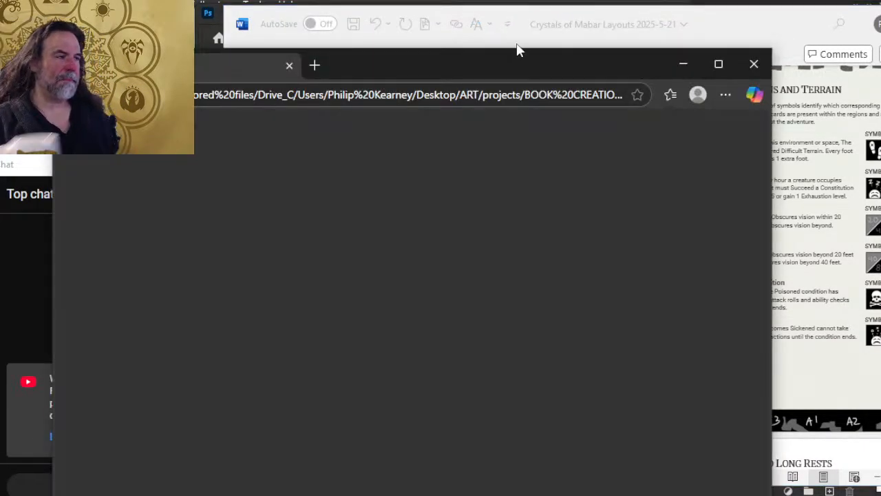
# View the published page 5 PDF in full screen to check its text and symbols
pyautogui.moveTo(514, 66); pyautogui.dragTo(567, 15)
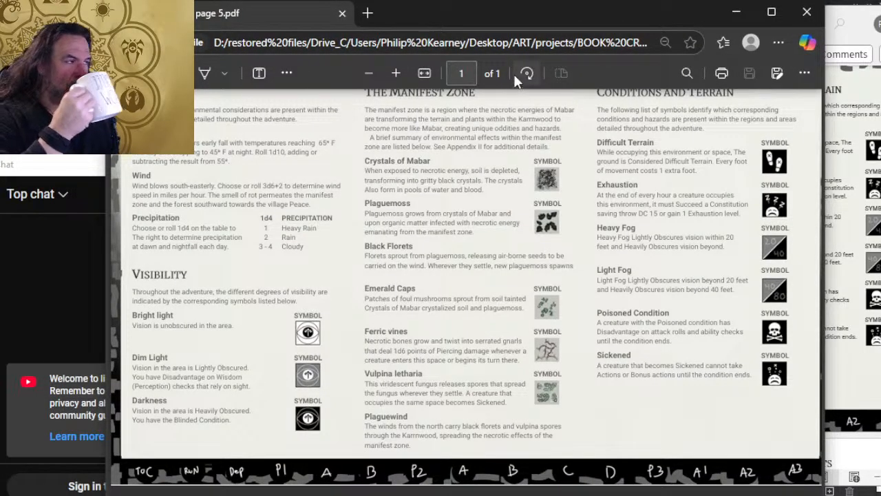
pyautogui.click(425, 73)
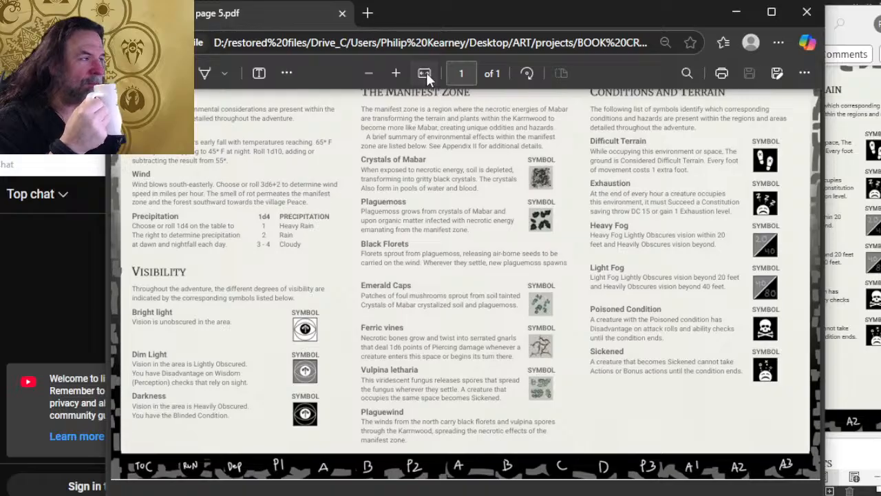
pyautogui.doubleClick(620, 5)
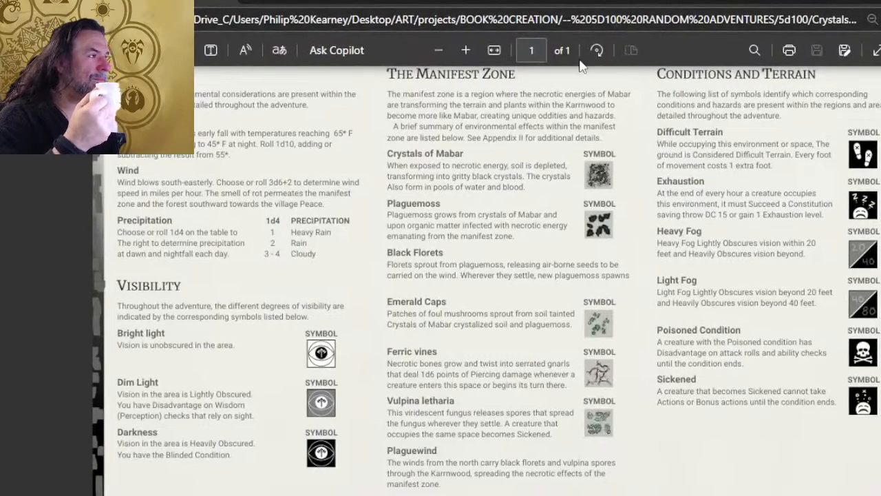
pyautogui.click(875, 51)
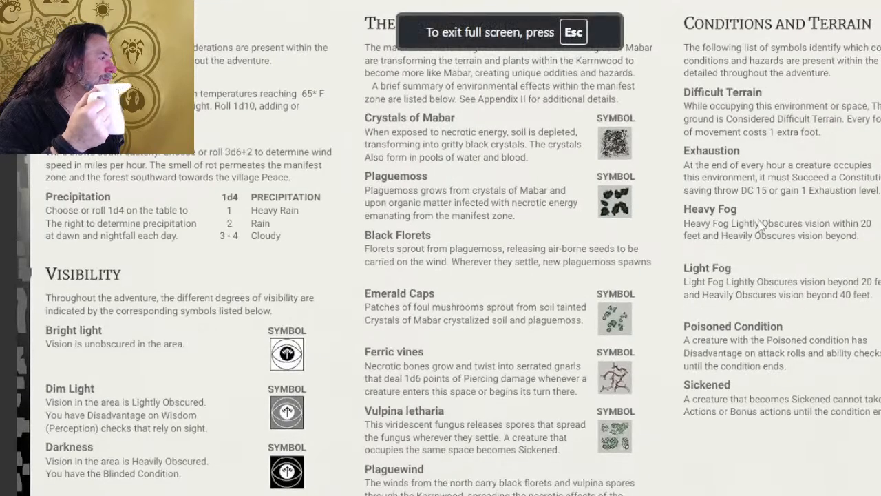
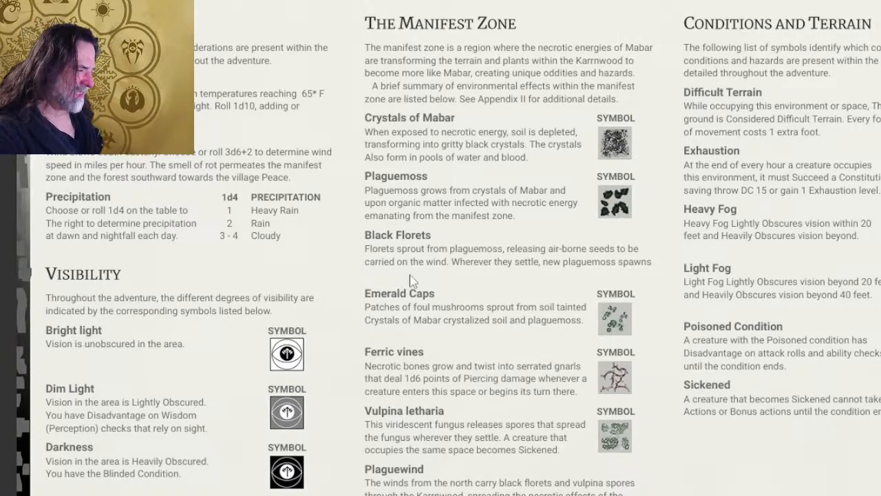
# Switch to the Word layout document and draw a small rectangle beside the Heavy Fog symbol on page 5
pyautogui.hotkey('alt', 'Tab')
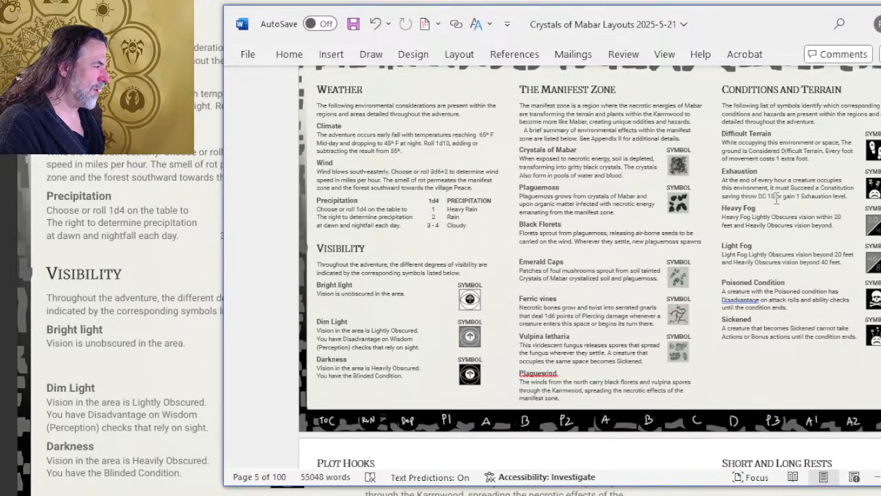
pyautogui.scroll(5, 797, 216)
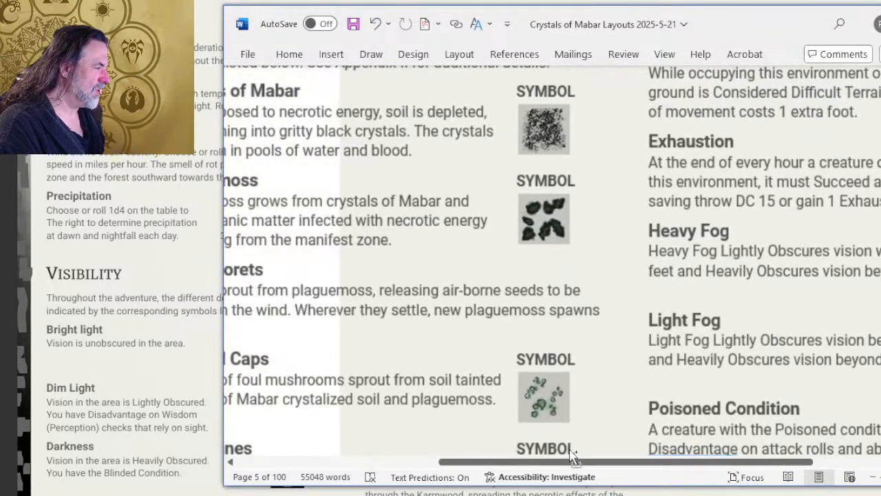
pyautogui.moveTo(618, 462); pyautogui.dragTo(805, 460)
pyautogui.scroll(5, 685, 267)
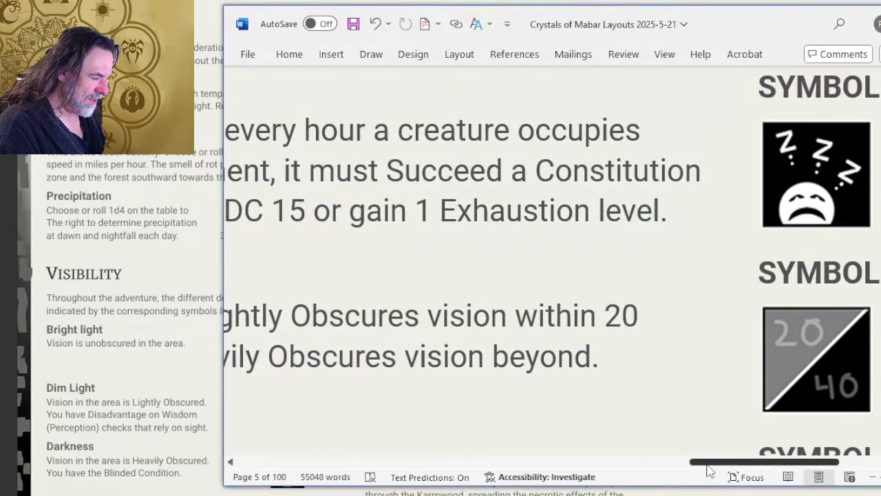
pyautogui.moveTo(737, 471)
pyautogui.mouseDown()
pyautogui.moveTo(817, 473)
pyautogui.moveTo(743, 465)
pyautogui.mouseUp()
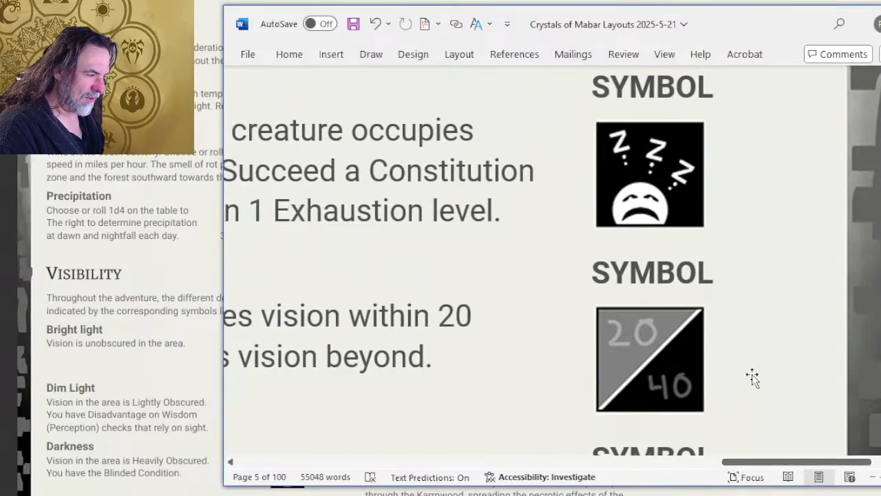
pyautogui.click(334, 57)
pyautogui.click(389, 80)
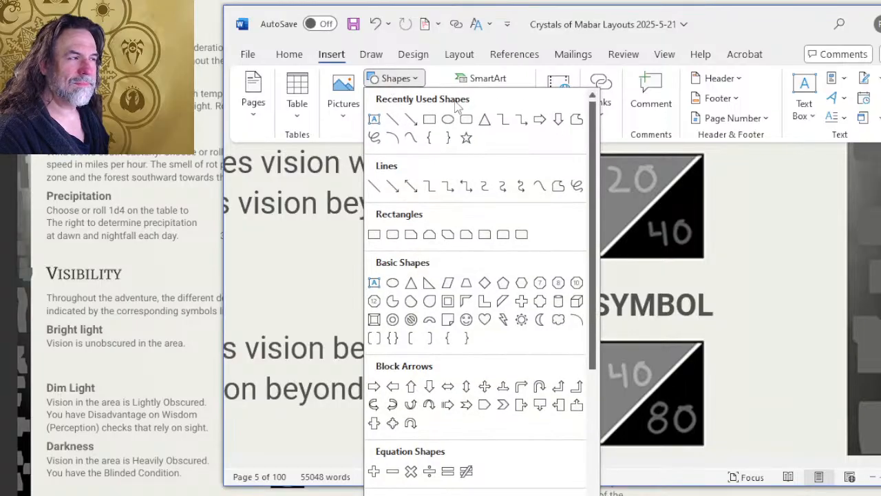
pyautogui.click(430, 120)
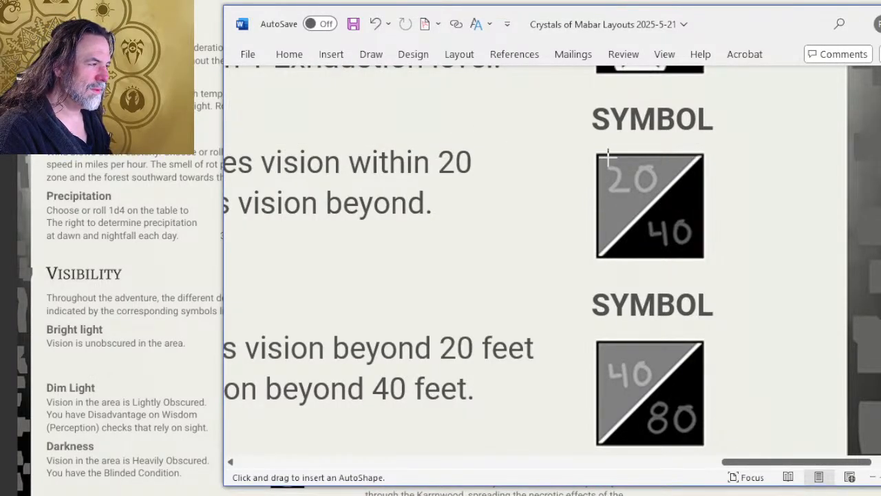
pyautogui.moveTo(601, 157); pyautogui.dragTo(549, 187)
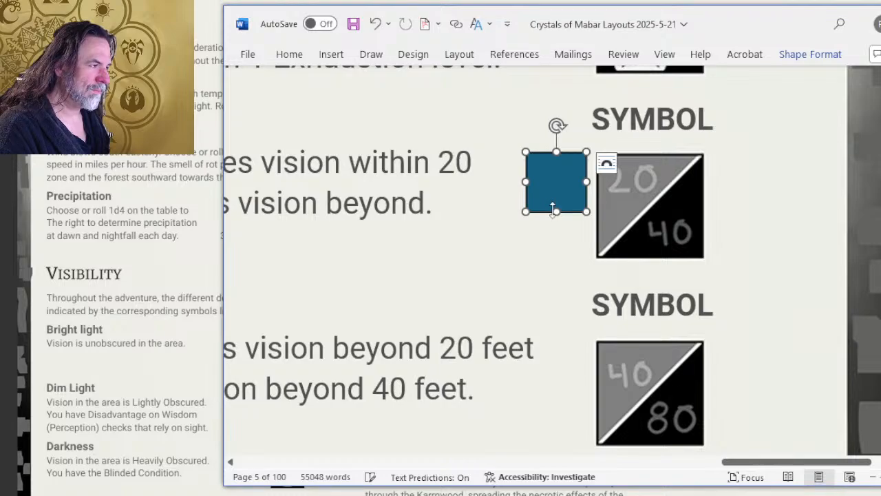
# Add the text "20" inside the new rectangle and widen the shape toward the description text
pyautogui.rightClick(563, 178)
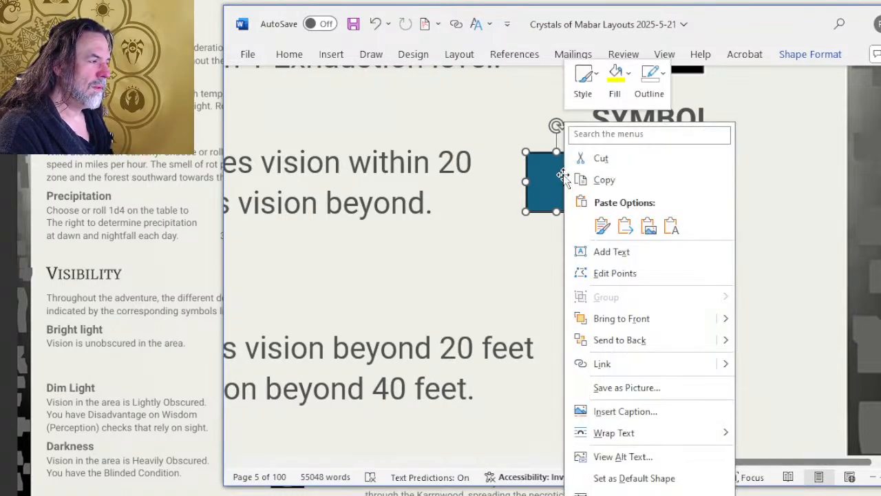
pyautogui.click(636, 258)
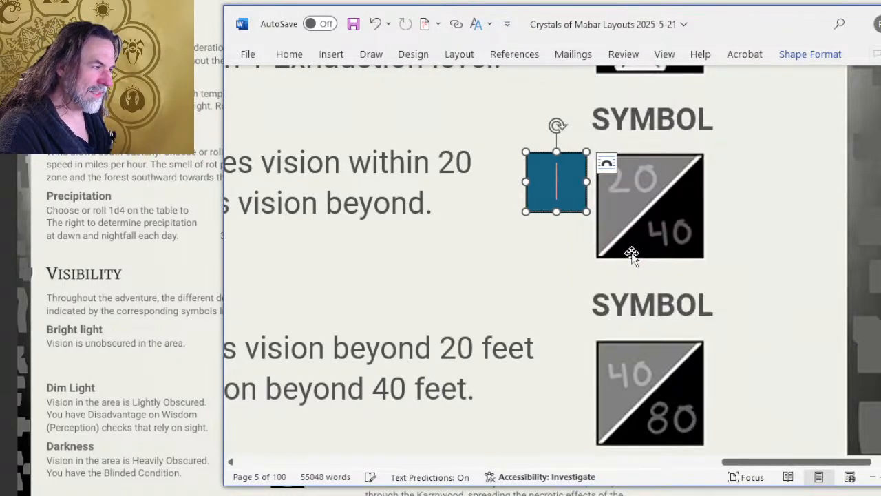
pyautogui.write('2')
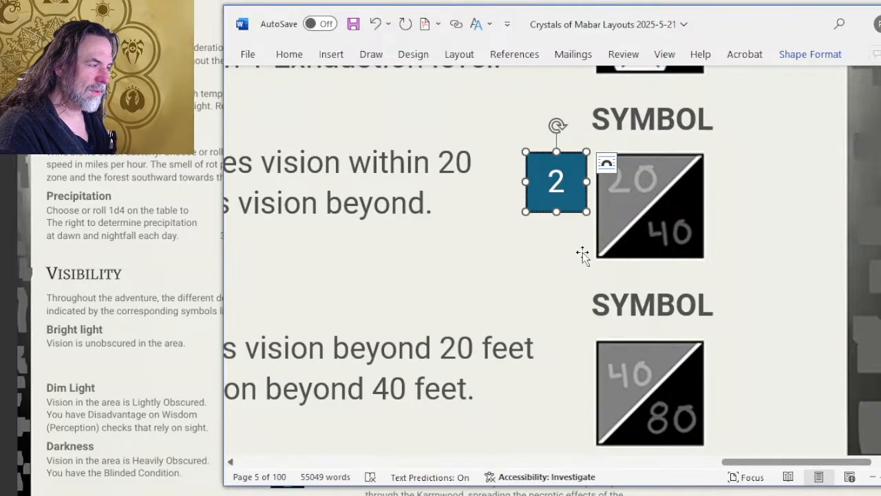
pyautogui.write('0')
pyautogui.moveTo(525, 182); pyautogui.dragTo(479, 182)
# Apply the Merriweather font to the rectangle's number and make the shape taller
pyautogui.moveTo(547, 186); pyautogui.dragTo(519, 186)
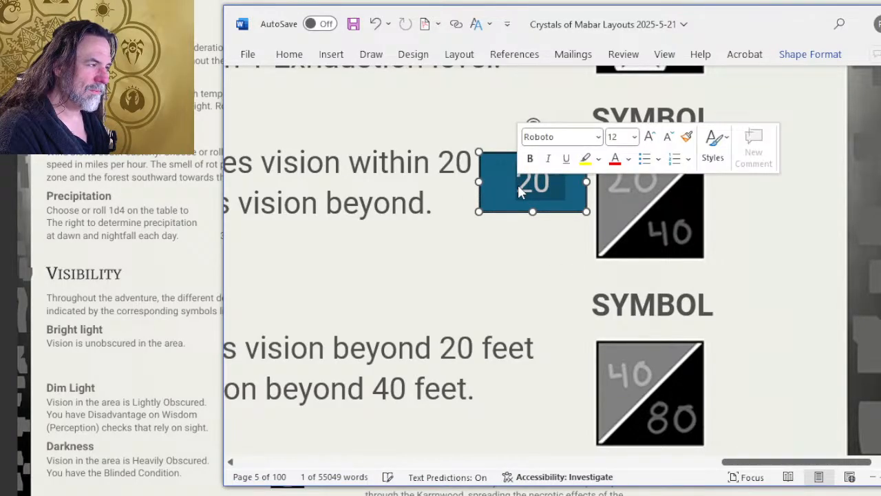
pyautogui.click(598, 140)
pyautogui.click(598, 138)
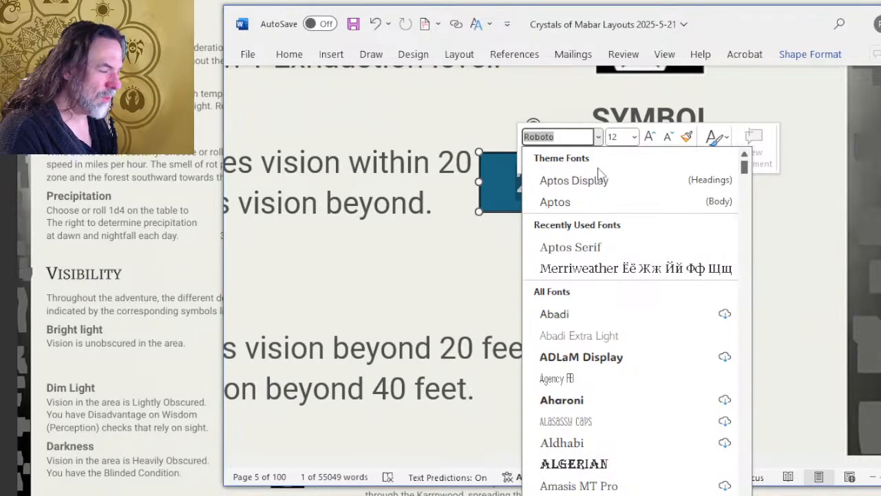
pyautogui.click(596, 270)
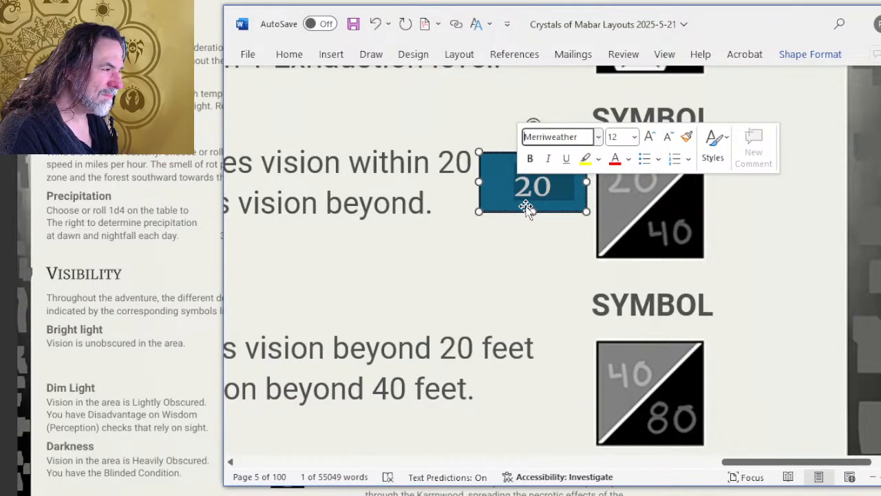
pyautogui.moveTo(532, 212); pyautogui.dragTo(533, 233)
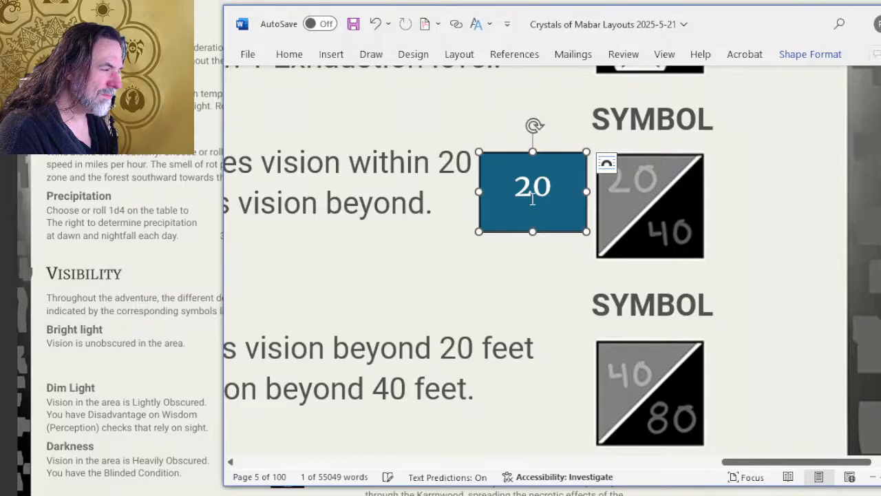
# Try the Aptos, Aptos Display and Aptos Serif fonts on the rectangle's number 20
pyautogui.moveTo(545, 196); pyautogui.dragTo(521, 195)
pyautogui.doubleClick(518, 193)
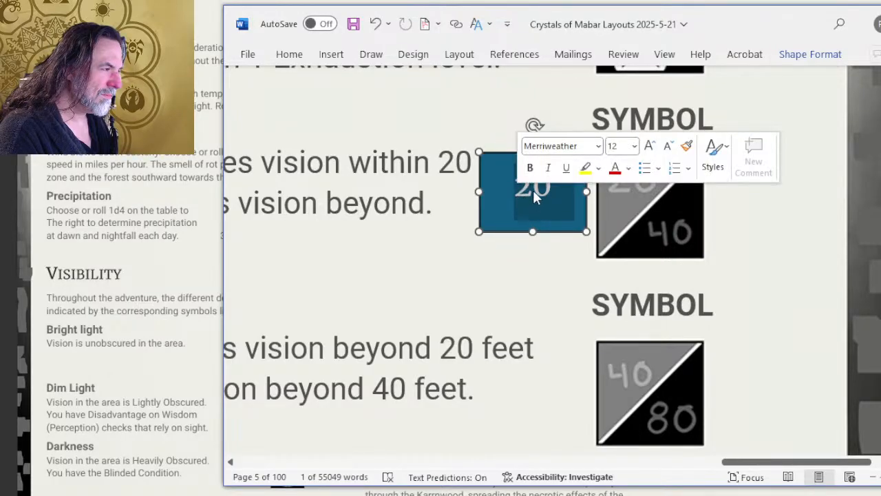
pyautogui.click(598, 146)
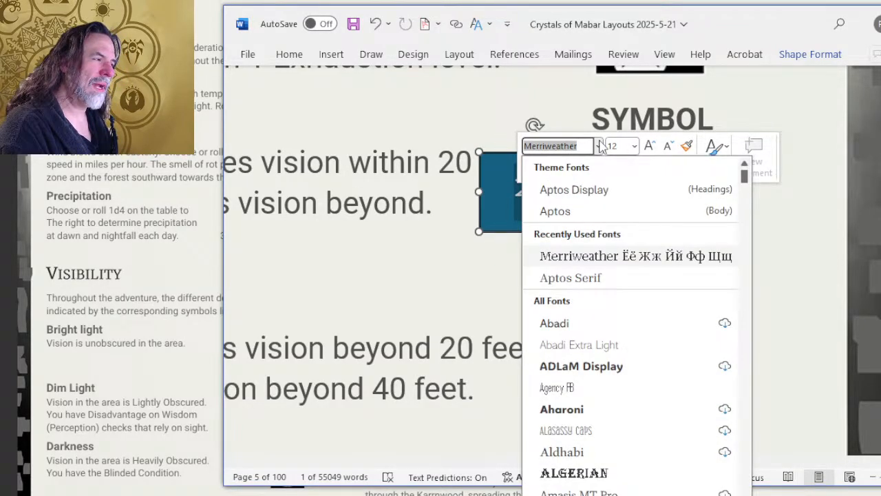
pyautogui.click(564, 212)
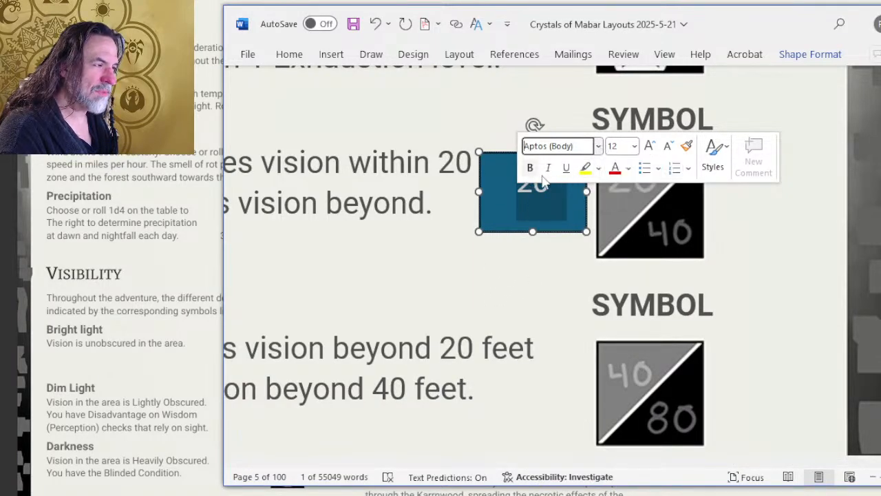
pyautogui.click(598, 147)
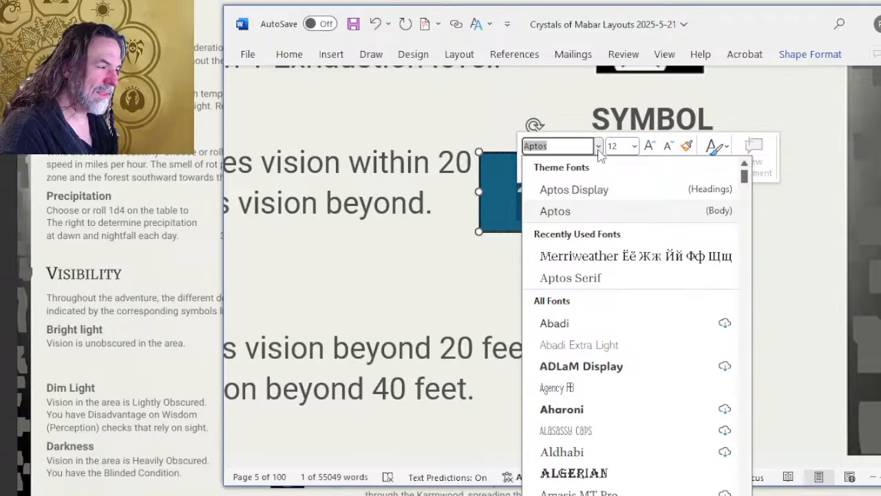
pyautogui.click(604, 190)
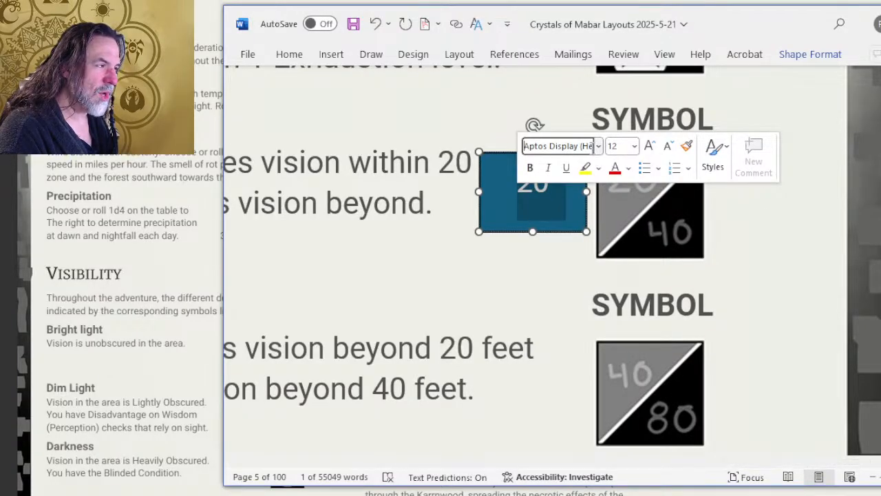
pyautogui.click(598, 147)
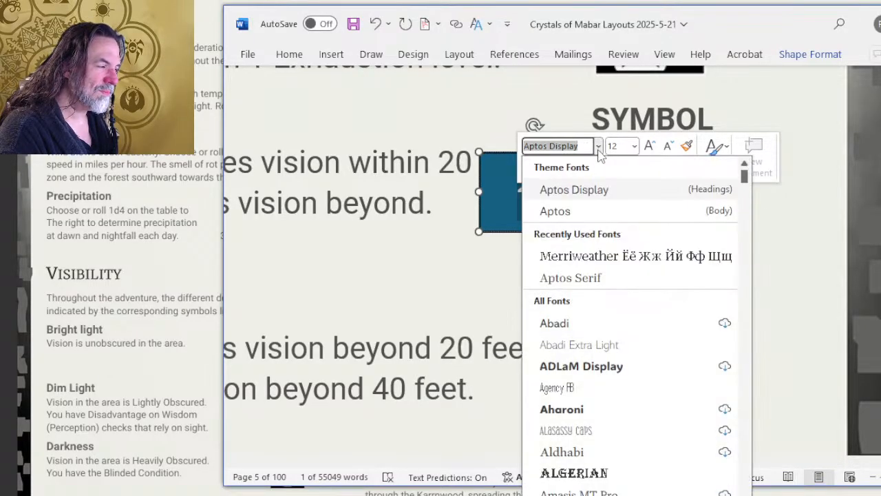
pyautogui.click(619, 278)
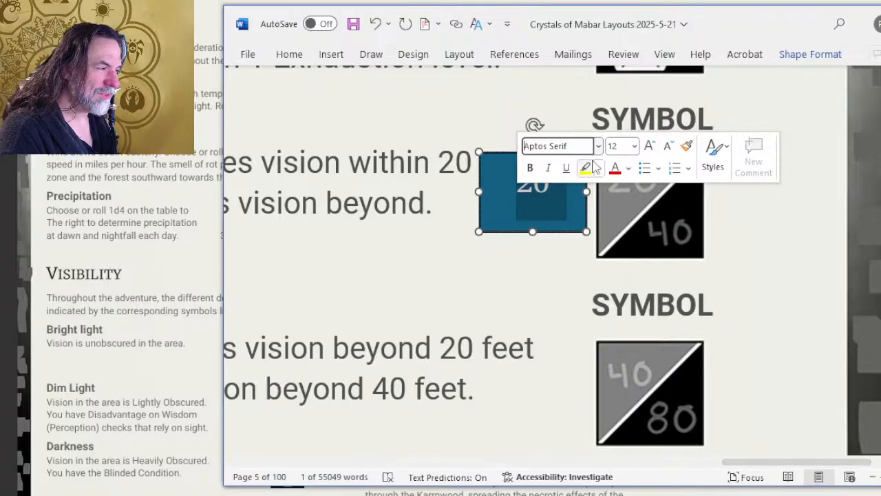
pyautogui.click(519, 203)
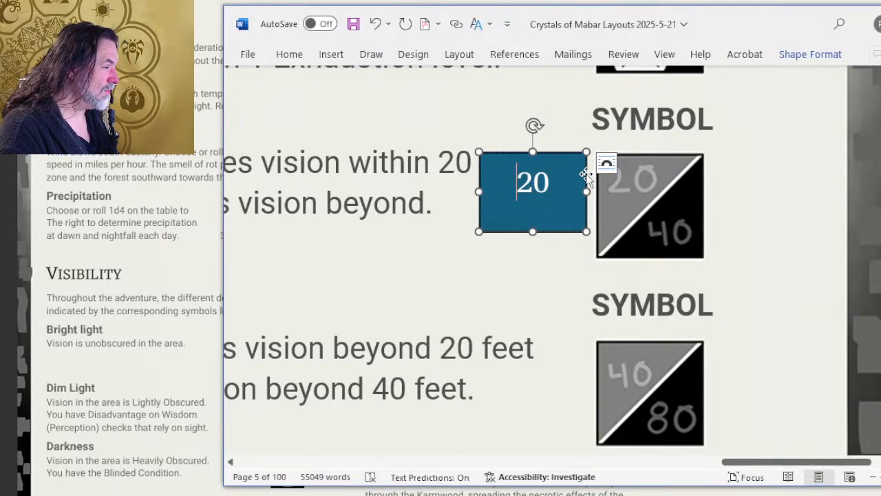
# Return the number to Merriweather, try it as 40, and remove the 4 again
pyautogui.moveTo(553, 191); pyautogui.dragTo(520, 195)
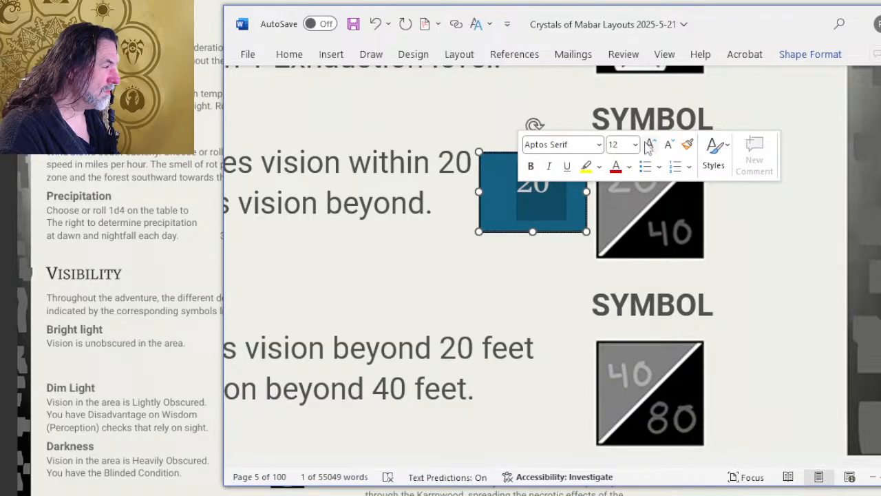
pyautogui.click(599, 145)
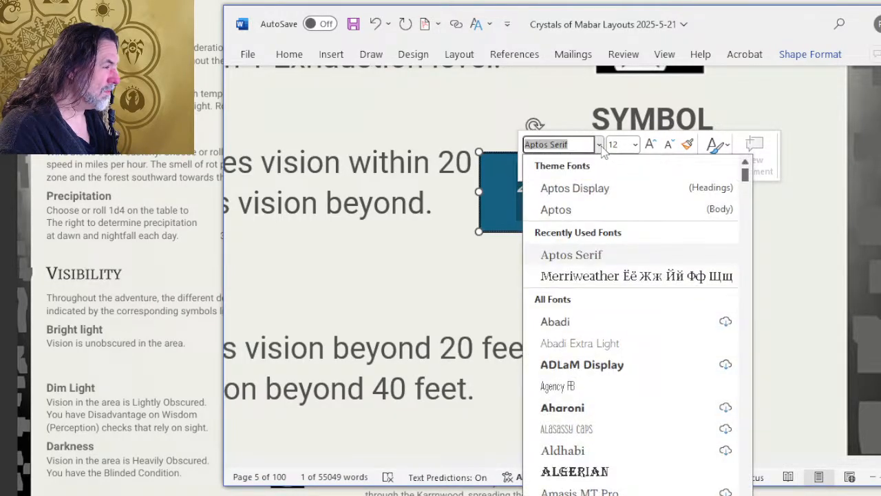
pyautogui.click(590, 276)
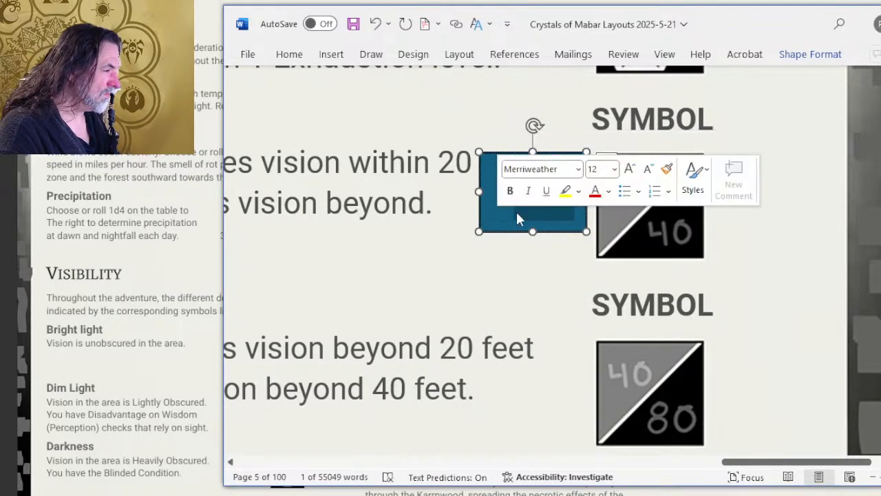
pyautogui.click(549, 212)
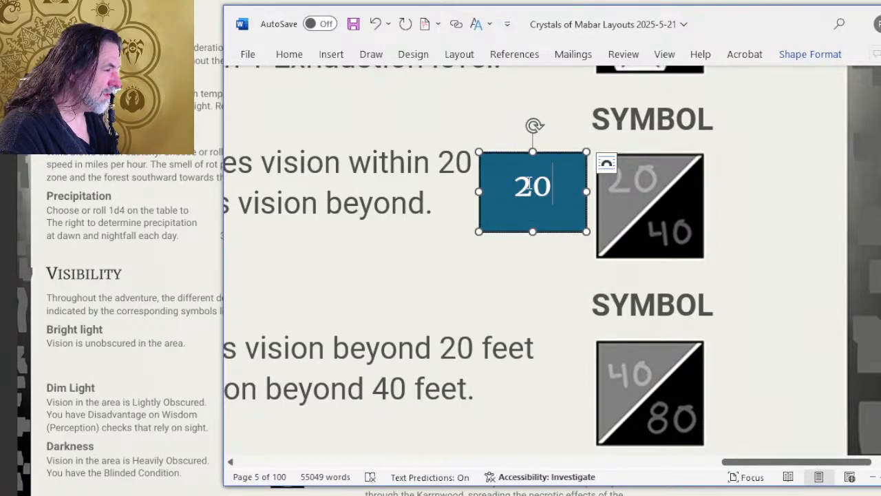
pyautogui.click(529, 183)
pyautogui.press('BackSpace')
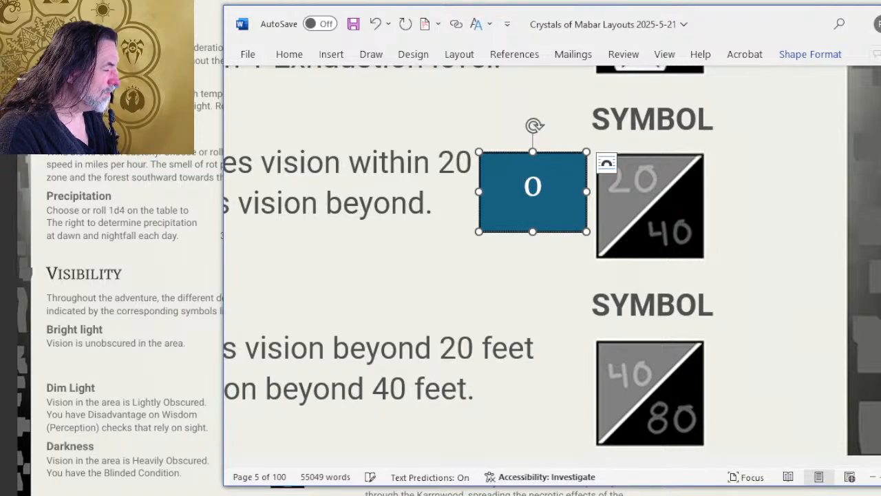
pyautogui.write('4')
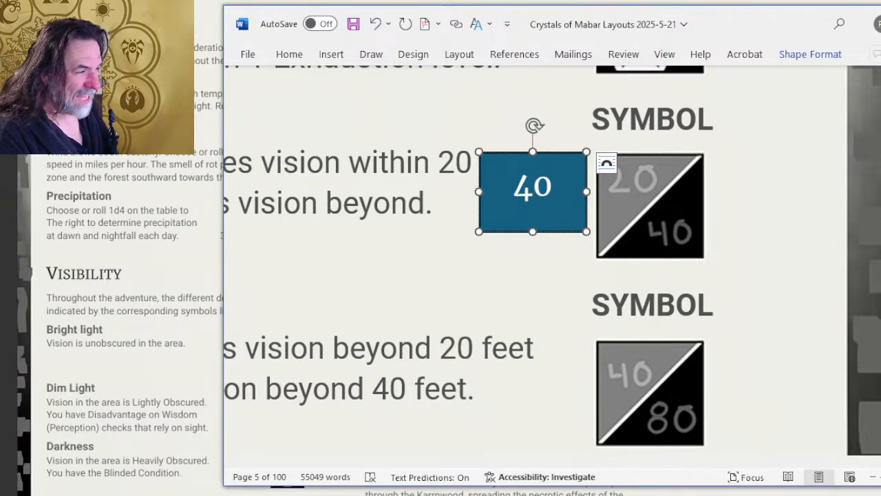
pyautogui.press('BackSpace')
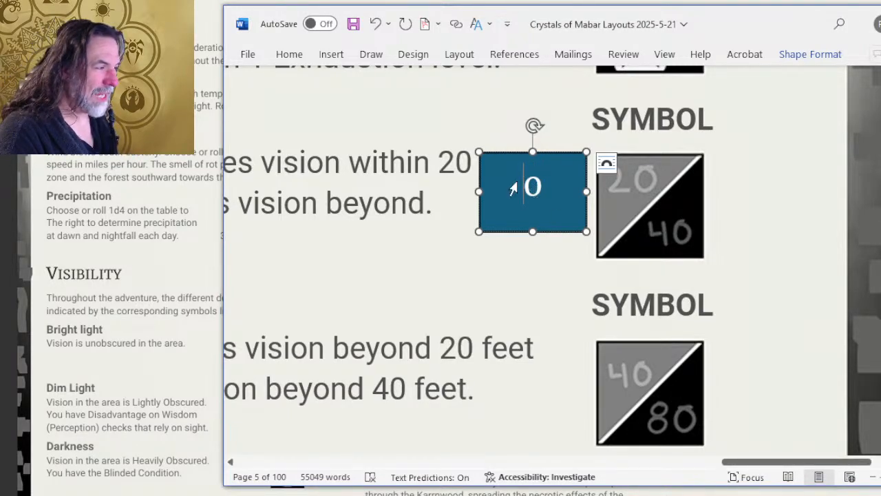
# Set the rectangle's text to "20" in Aptos Serif and narrow the shape to nearly square
pyautogui.doubleClick(552, 178)
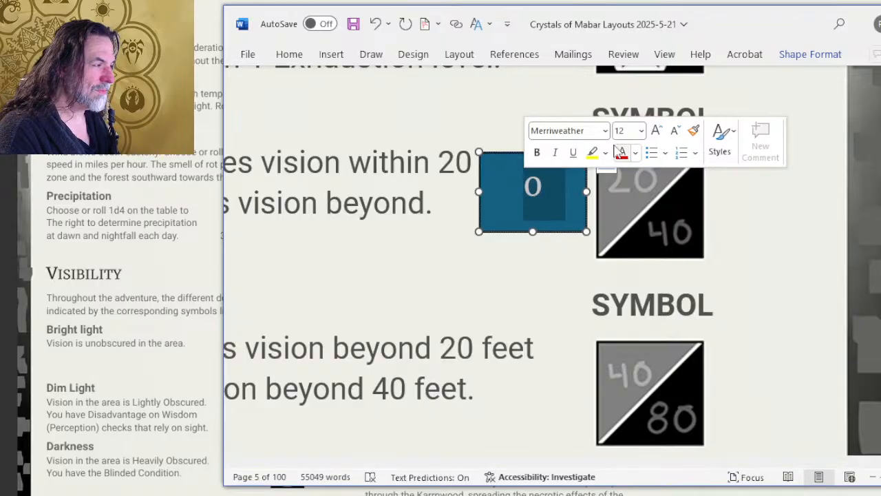
pyautogui.click(605, 130)
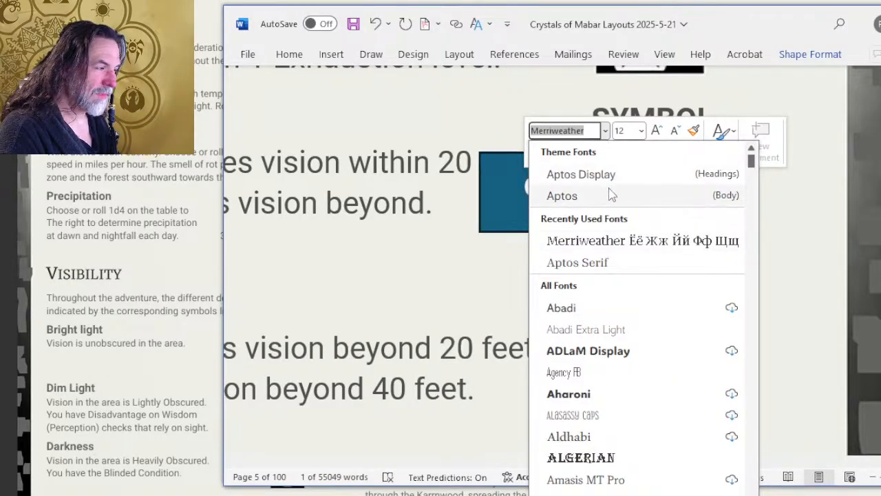
pyautogui.click(615, 263)
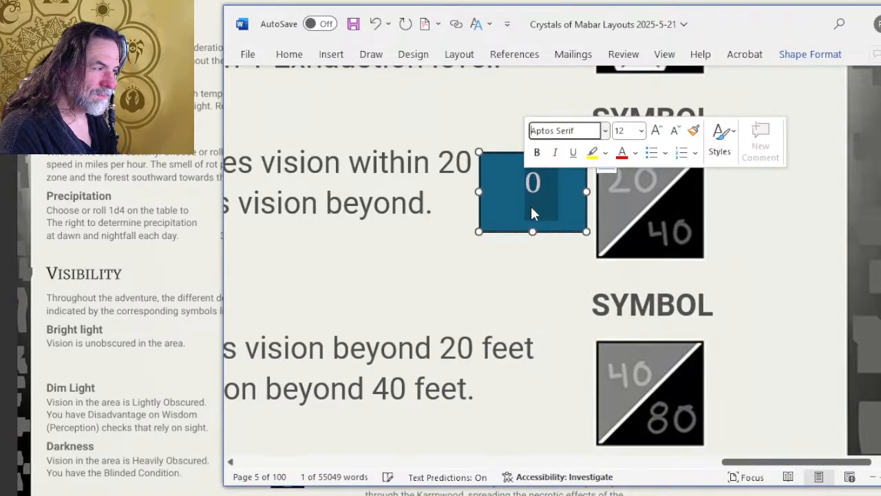
pyautogui.click(538, 198)
pyautogui.write('w')
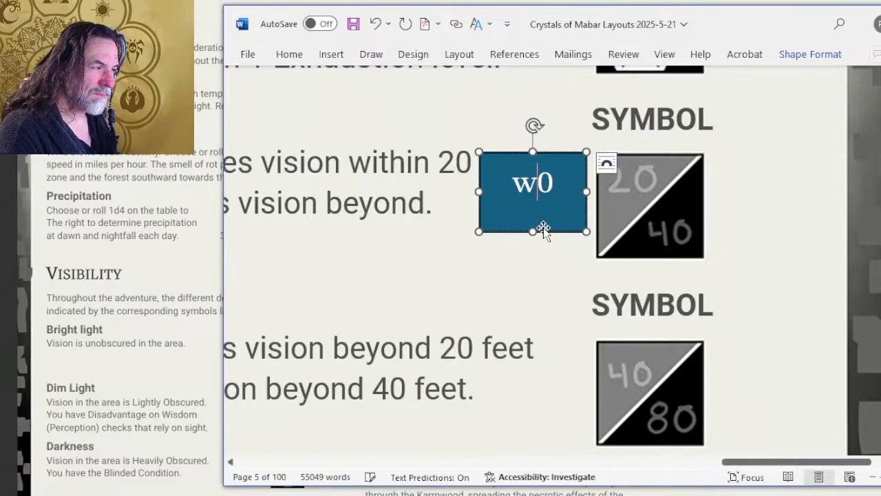
pyautogui.press('BackSpace')
pyautogui.write('2')
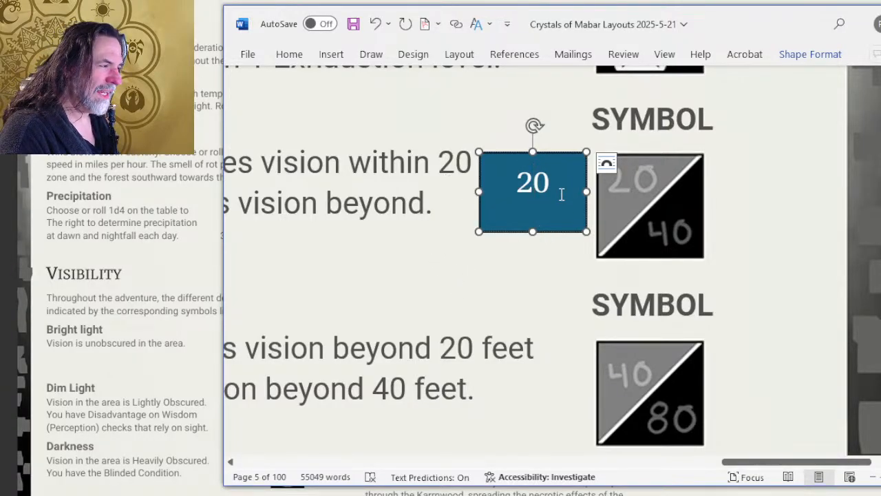
pyautogui.moveTo(587, 232); pyautogui.dragTo(564, 231)
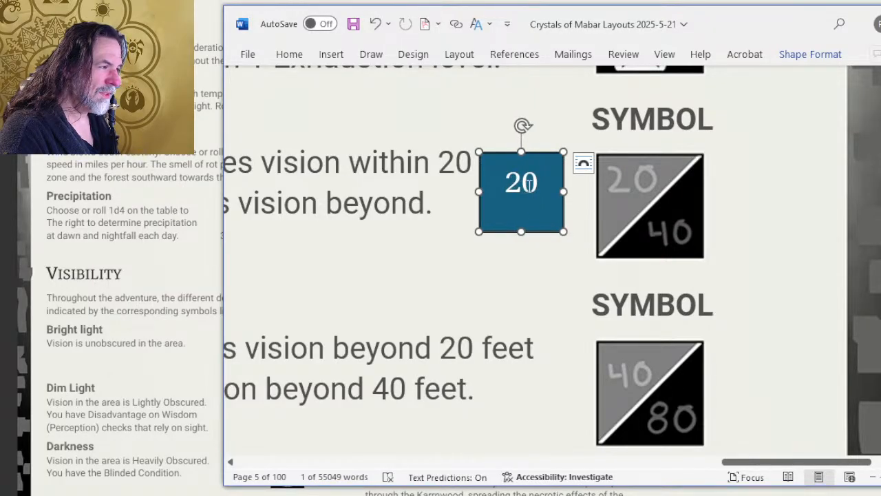
# Increase the rectangle's number to 16 pt and enlarge the shape until both digits fit on one line
pyautogui.doubleClick(531, 182)
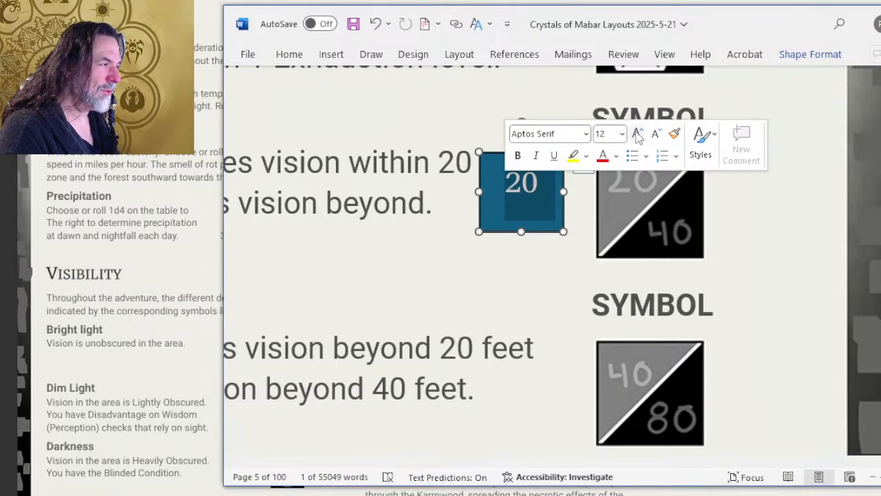
pyautogui.click(637, 134)
pyautogui.click(637, 134)
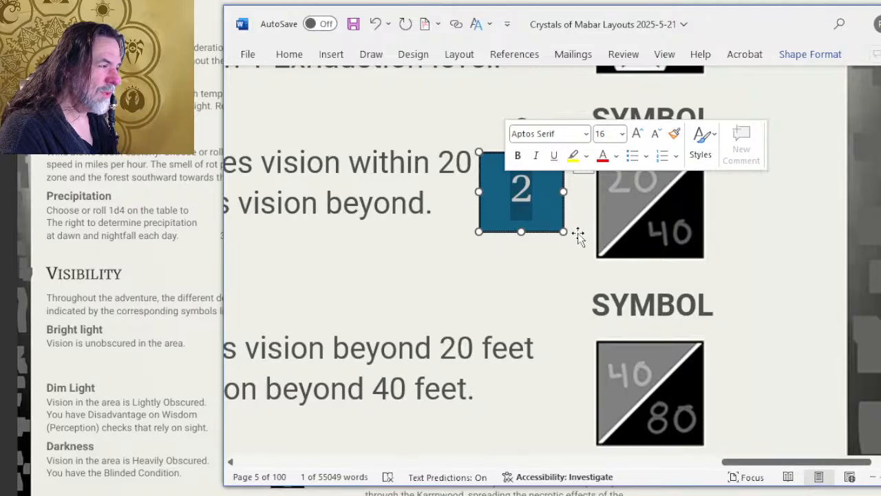
pyautogui.moveTo(565, 231); pyautogui.dragTo(591, 238)
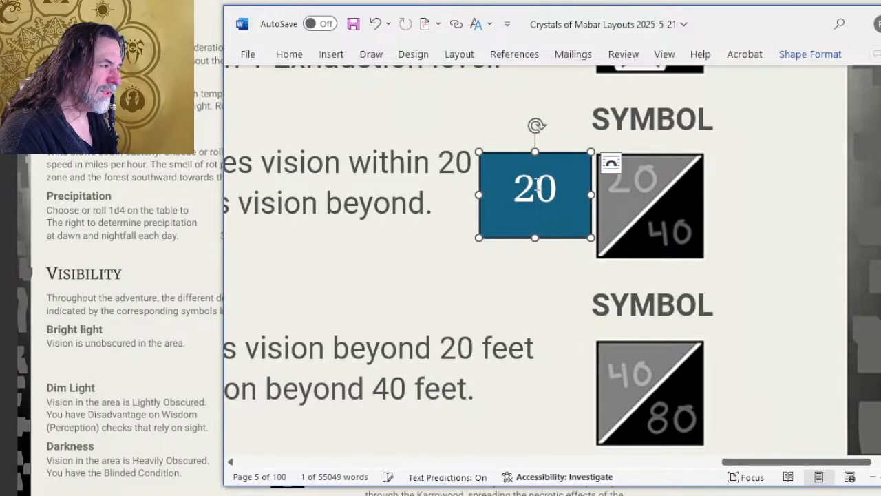
# Remove the rectangle's fill and move it over the handwritten 20 in the Heavy Fog symbol
pyautogui.rightClick(536, 142)
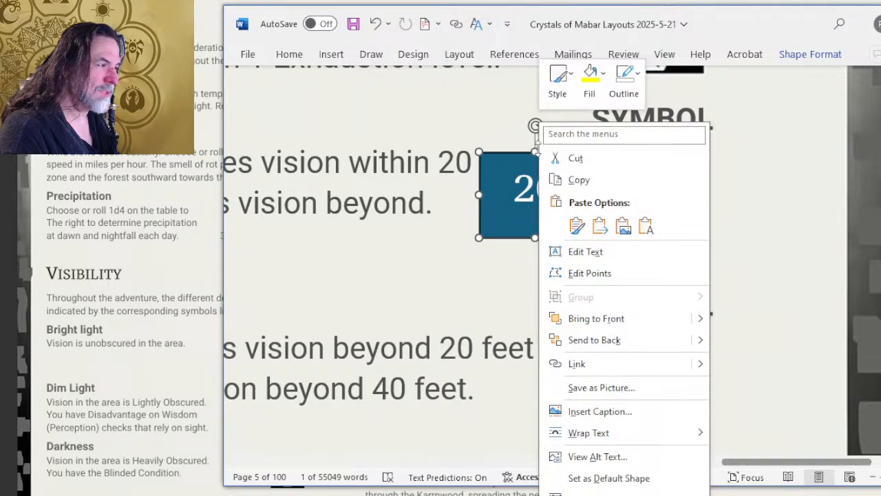
pyautogui.click(590, 88)
pyautogui.click(669, 365)
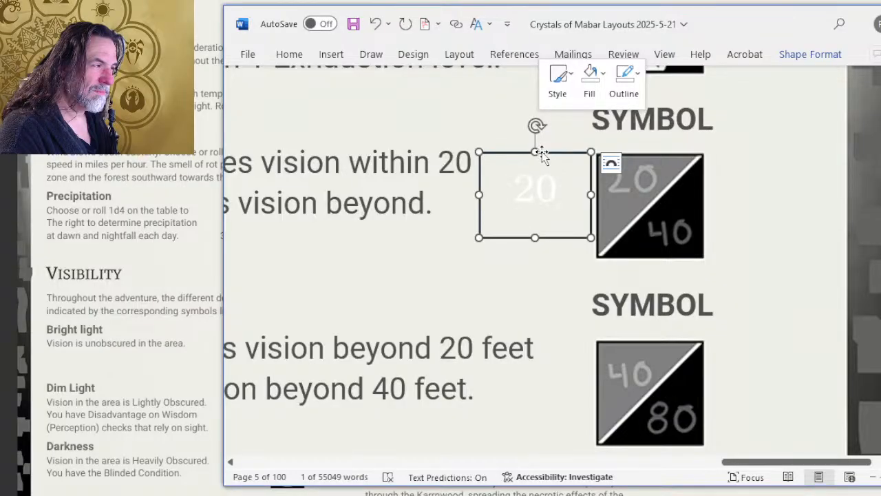
pyautogui.moveTo(541, 155); pyautogui.dragTo(639, 141)
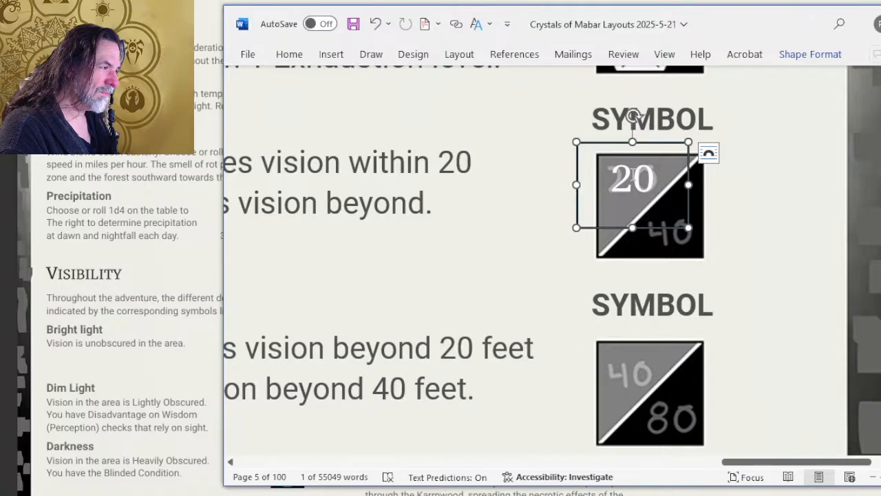
# Increase the typeset 20 on the Heavy Fog symbol to 18 pt and shift its box slightly upward
pyautogui.moveTo(652, 175); pyautogui.dragTo(613, 173)
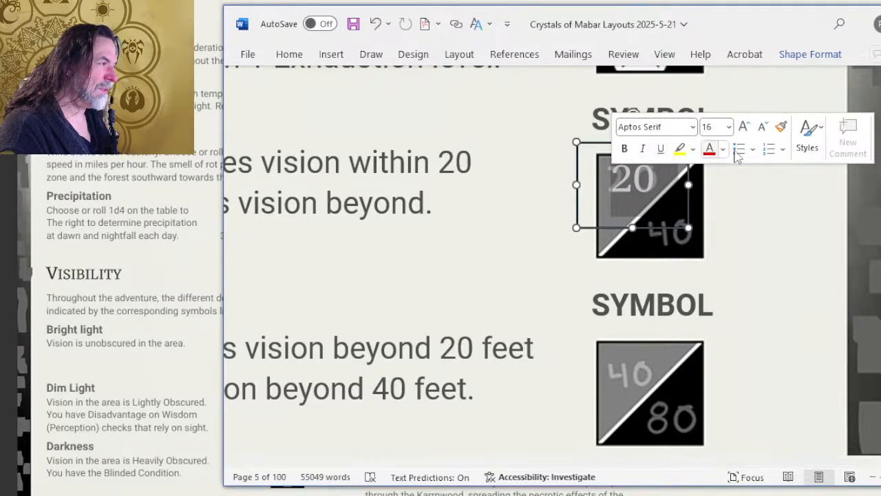
pyautogui.click(744, 126)
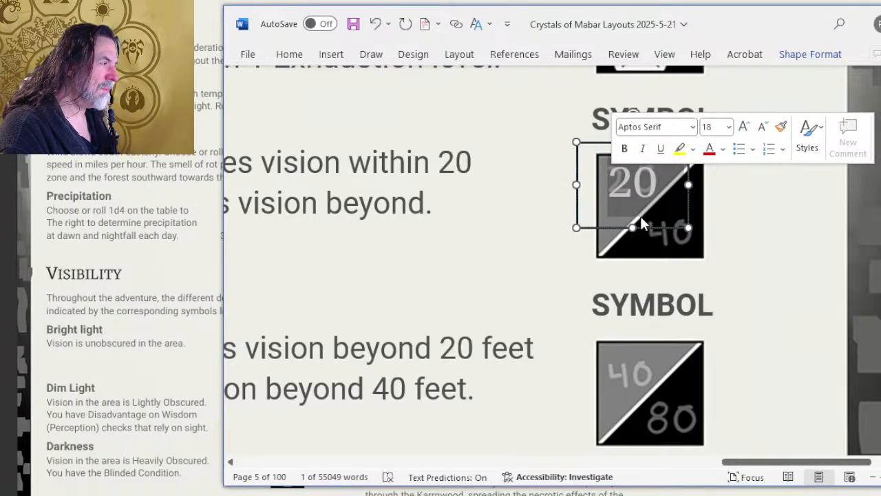
pyautogui.click(672, 227)
pyautogui.moveTo(657, 228)
pyautogui.mouseDown()
pyautogui.moveTo(651, 223)
pyautogui.moveTo(659, 227)
pyautogui.mouseUp()
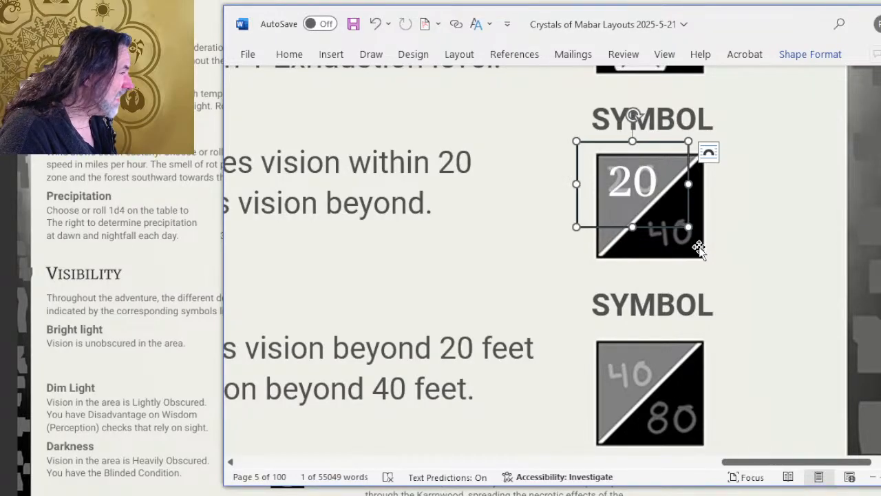
# Narrow the 20's box and align the number over the handwritten 20 in the symbol's grey half
pyautogui.hotkey('ctrl', 'z')
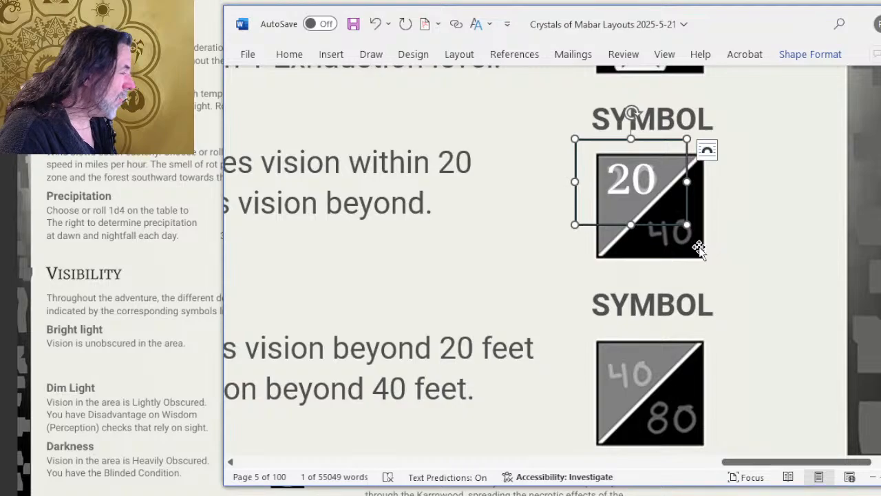
pyautogui.moveTo(687, 181)
pyautogui.mouseDown()
pyautogui.moveTo(665, 181)
pyautogui.moveTo(673, 182)
pyautogui.mouseUp()
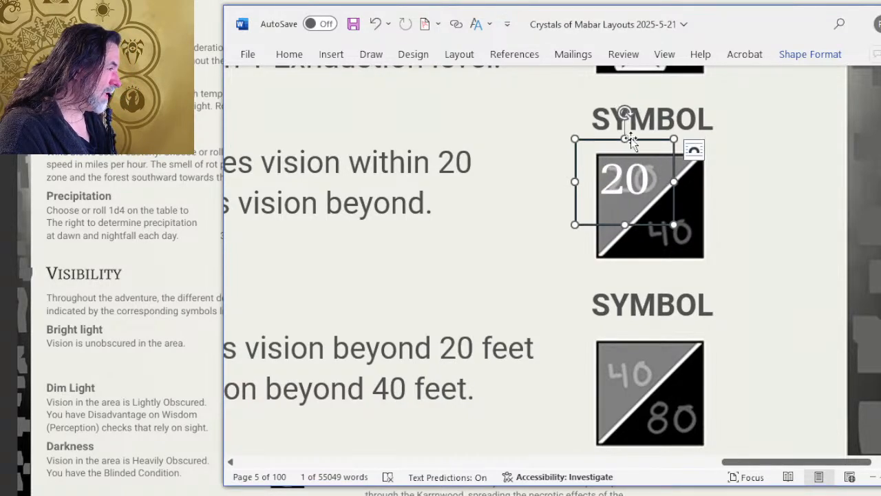
pyautogui.moveTo(634, 140); pyautogui.dragTo(640, 138)
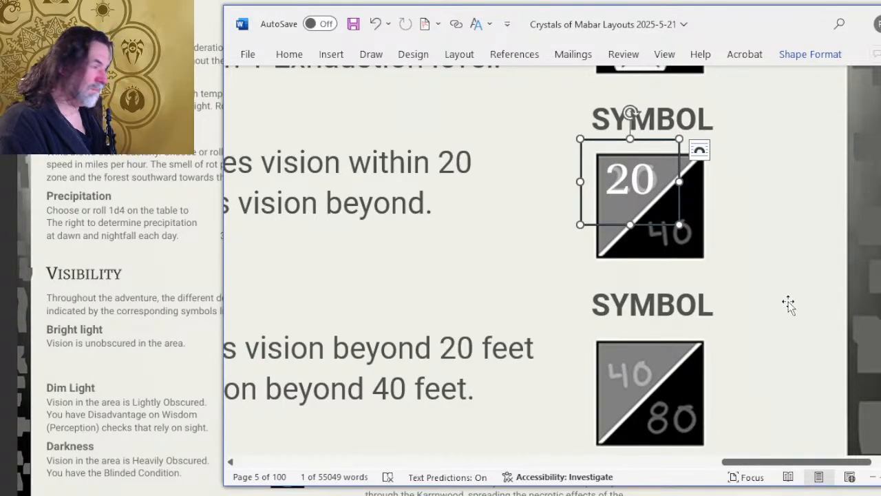
pyautogui.press('Right')
pyautogui.press('Right')
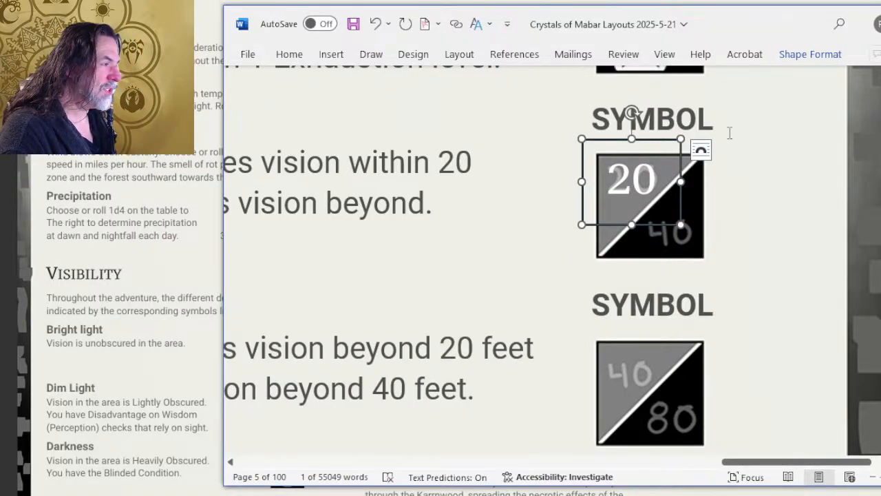
# Remove the outline from the 20's box
pyautogui.rightClick(655, 142)
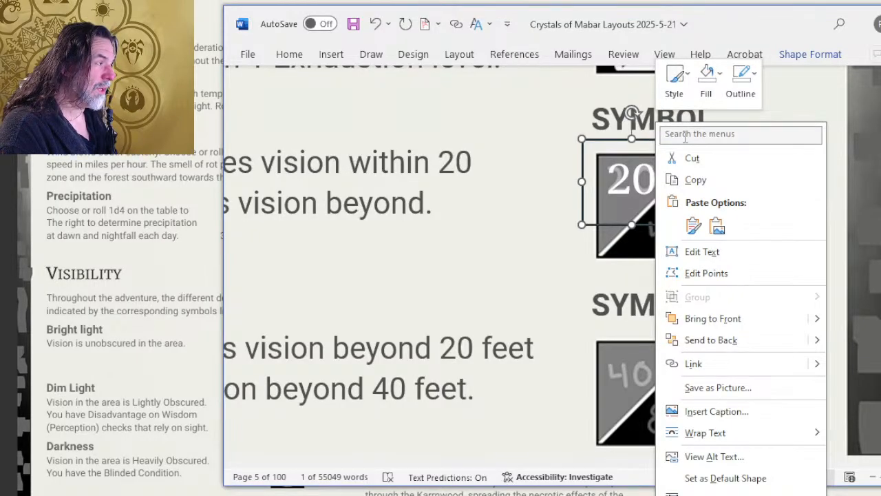
pyautogui.click(749, 94)
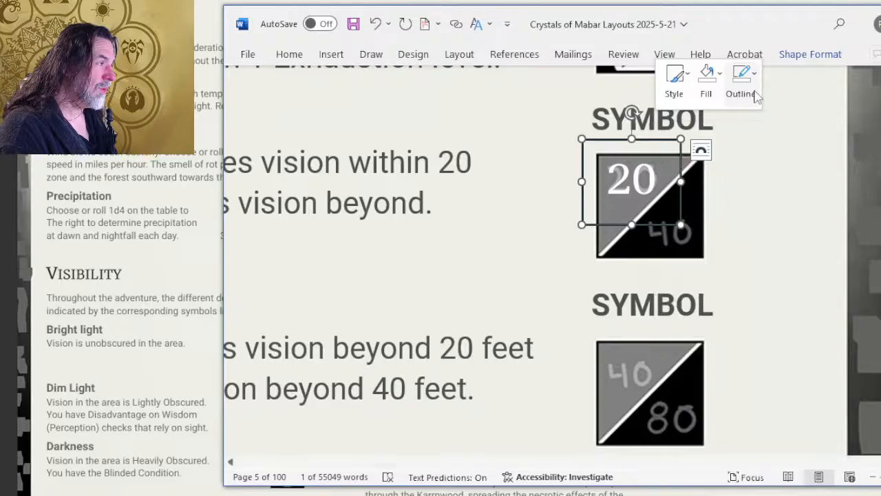
pyautogui.click(777, 361)
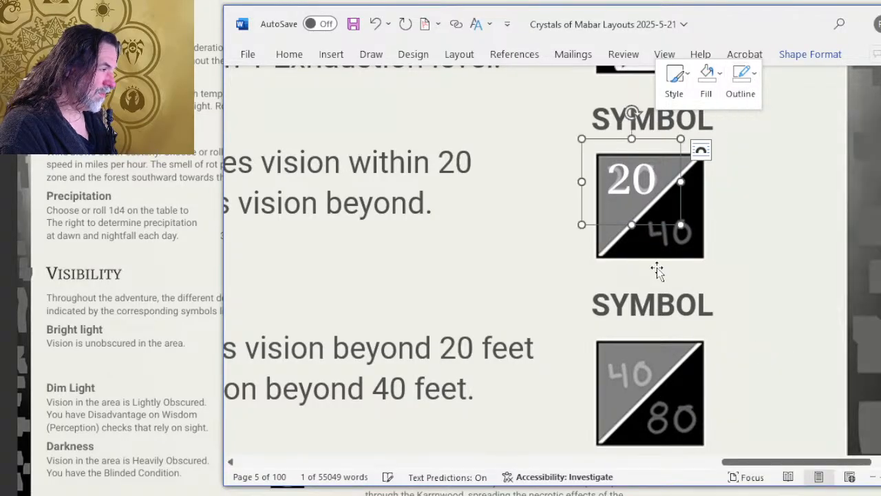
# Paste a copy of the number box on the page and move it onto the Heavy Fog symbol's black half
pyautogui.click(645, 287)
pyautogui.hotkey('ctrl', 'v')
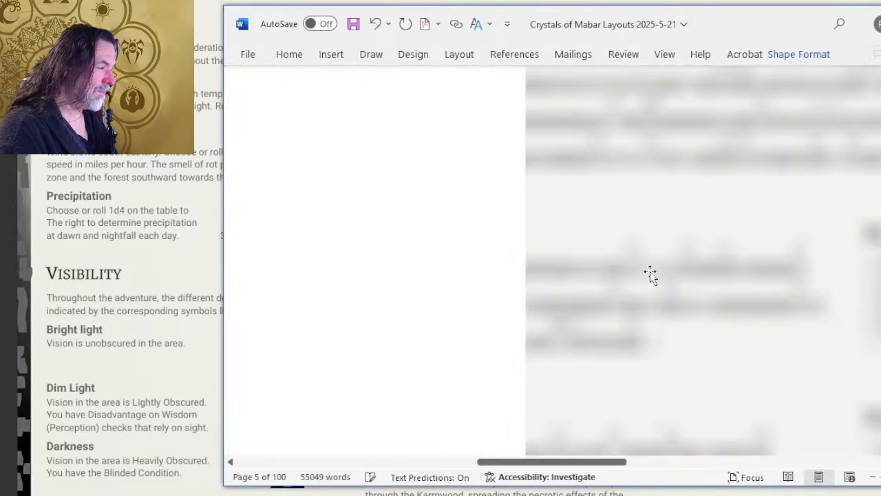
pyautogui.keyDown('ctrl'); pyautogui.scroll(-4, 401, 262); pyautogui.keyUp('ctrl')
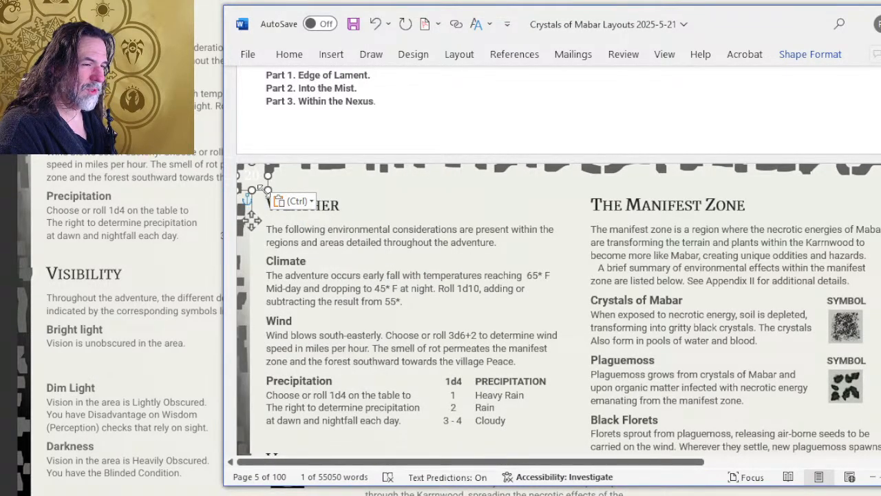
pyautogui.moveTo(262, 196); pyautogui.dragTo(880, 327)
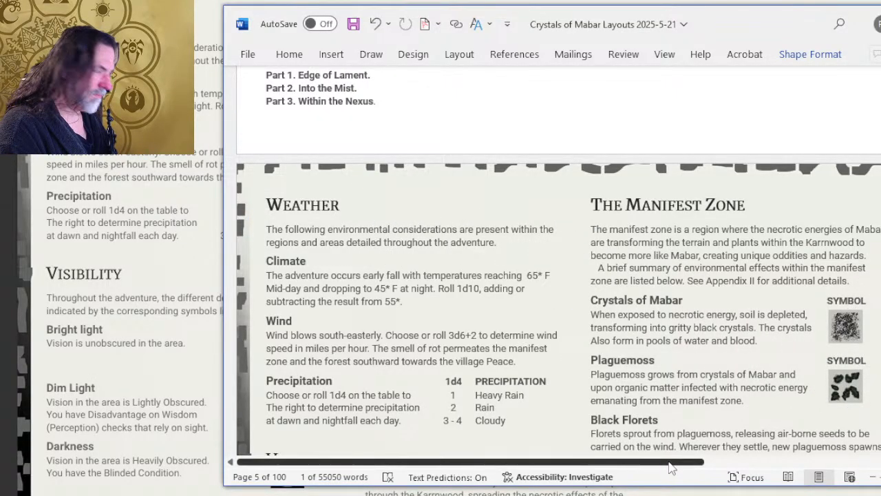
pyautogui.moveTo(668, 463); pyautogui.dragTo(880, 455)
pyautogui.scroll(8, 636, 332)
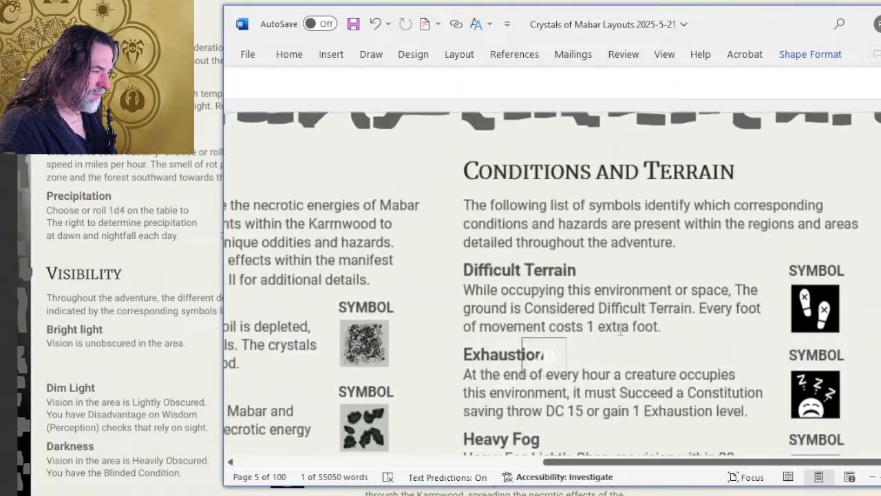
pyautogui.scroll(-3, 614, 331)
pyautogui.scroll(2, 551, 138)
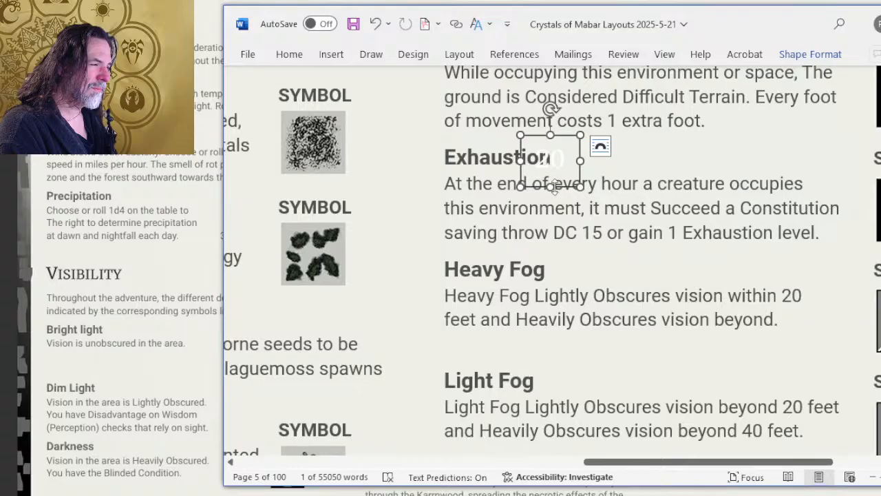
pyautogui.moveTo(554, 186); pyautogui.dragTo(880, 399)
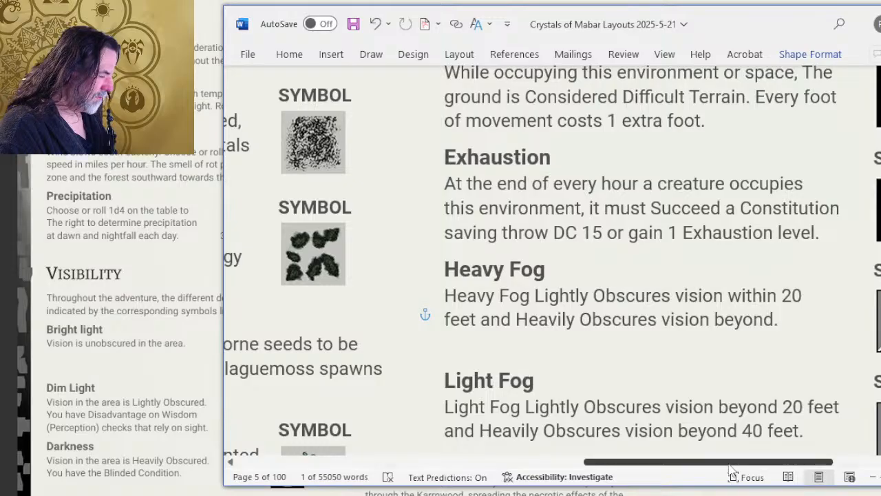
pyautogui.hscroll(8, 731, 470)
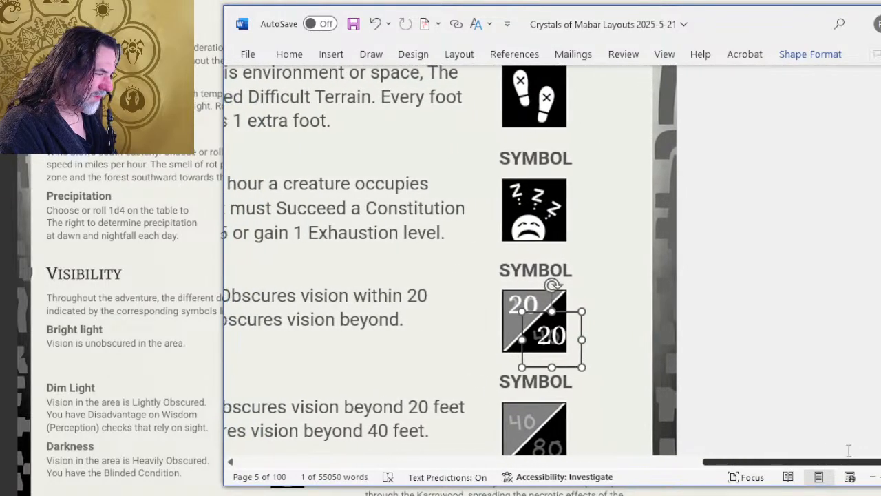
# Change the number in the copied box on the symbol's black half to 40
pyautogui.keyDown('ctrl'); pyautogui.scroll(5, 638, 370); pyautogui.keyUp('ctrl')
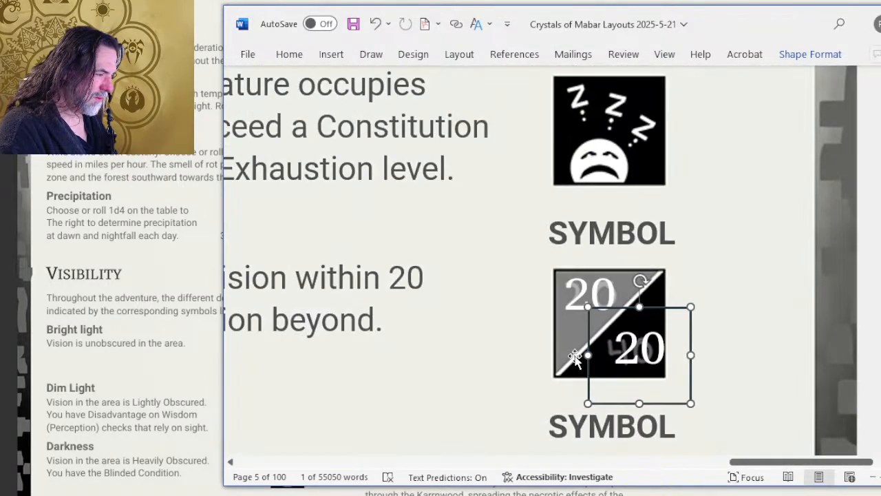
pyautogui.scroll(3, 571, 320)
pyautogui.scroll(-10, 599, 315)
pyautogui.scroll(5, 604, 305)
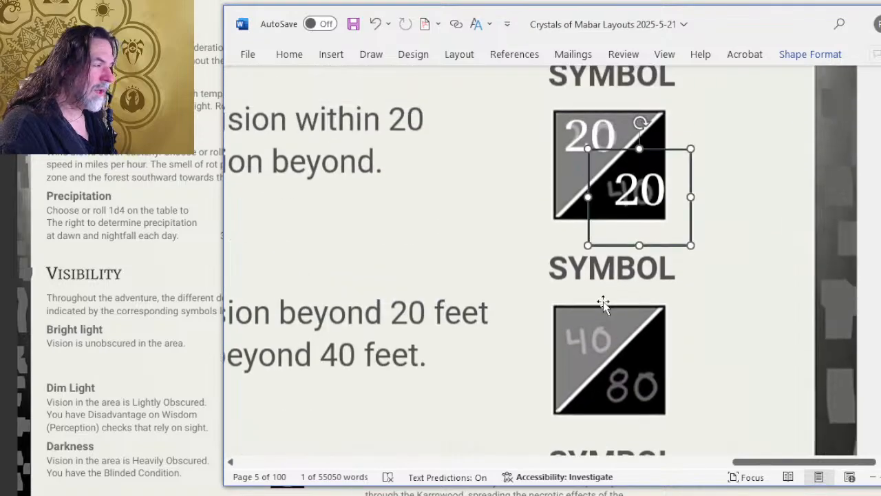
pyautogui.click(623, 201)
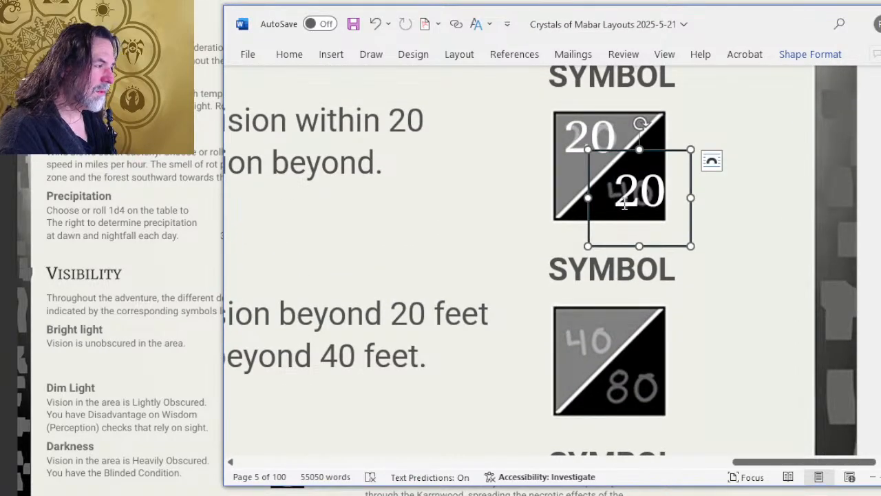
pyautogui.press('Delete')
pyautogui.write('4')
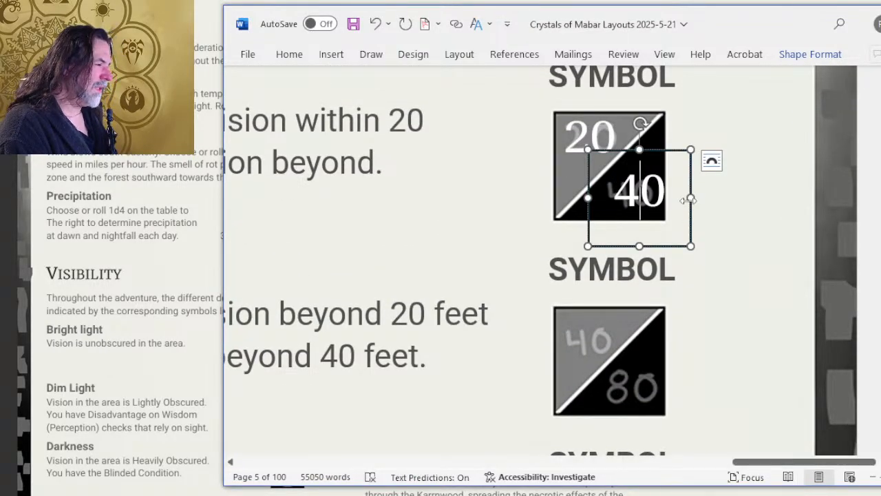
# Move the 40's box over the handwritten 40 and reduce the box's height and width
pyautogui.moveTo(662, 149); pyautogui.dragTo(654, 152)
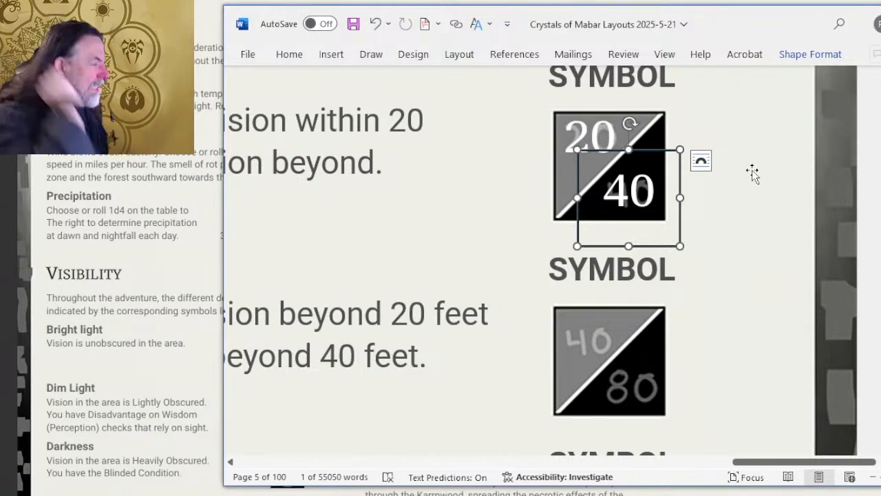
pyautogui.moveTo(634, 181); pyautogui.dragTo(649, 185)
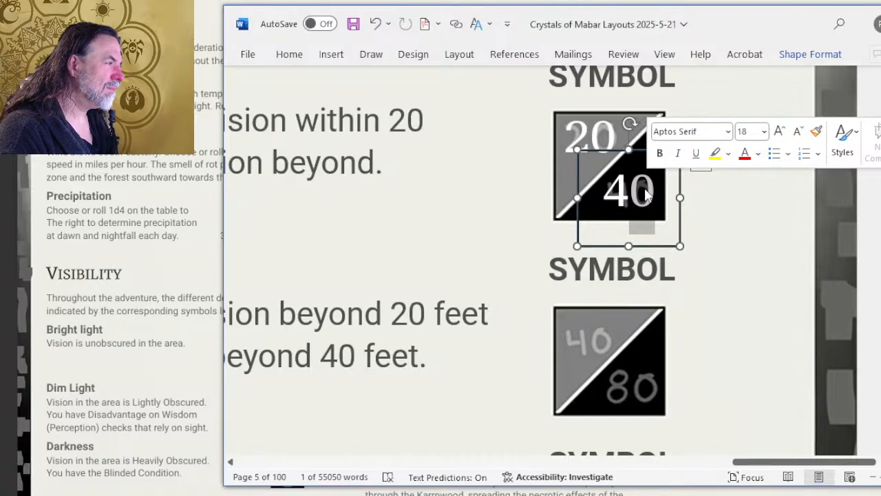
pyautogui.click(647, 195)
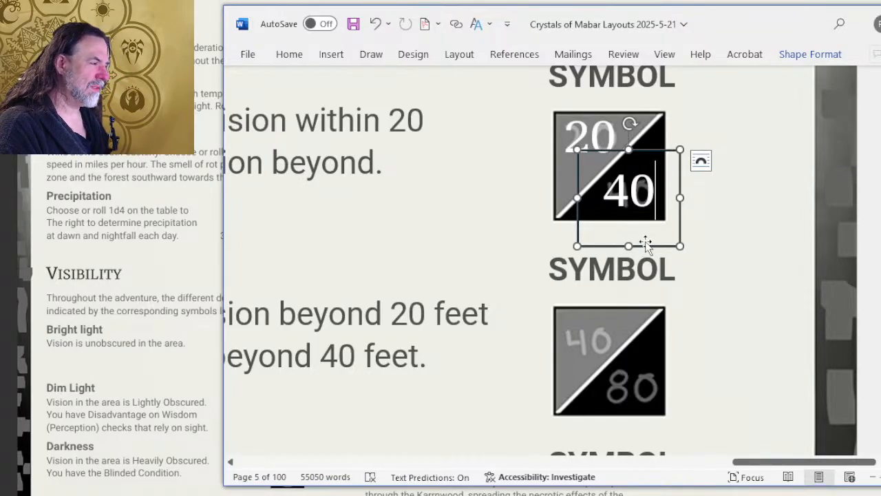
pyautogui.moveTo(631, 240); pyautogui.dragTo(627, 223)
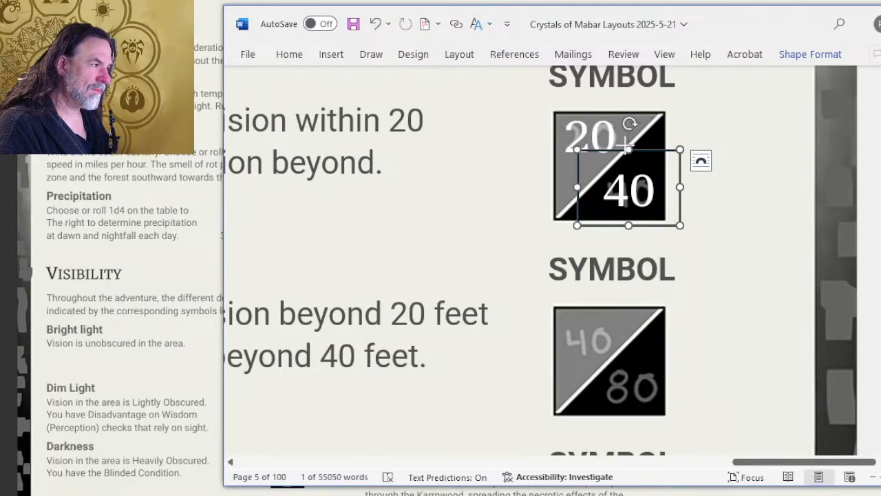
pyautogui.moveTo(627, 147); pyautogui.dragTo(620, 154)
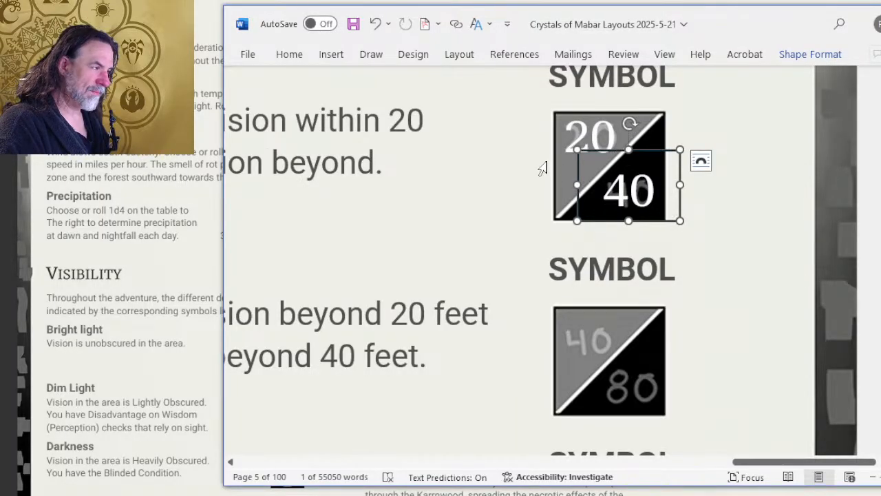
pyautogui.moveTo(581, 181); pyautogui.dragTo(579, 182)
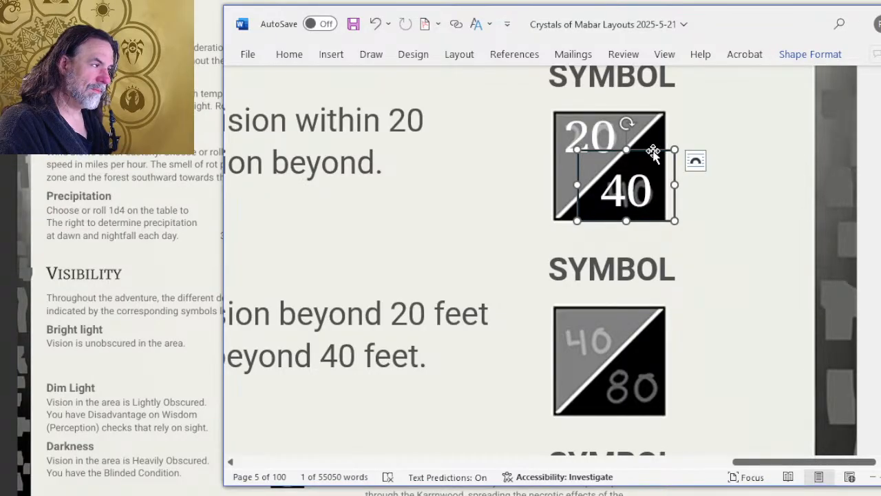
# Fine-tune the 40's position so it sits over the handwritten 40 in the black half
pyautogui.moveTo(651, 151); pyautogui.dragTo(654, 150)
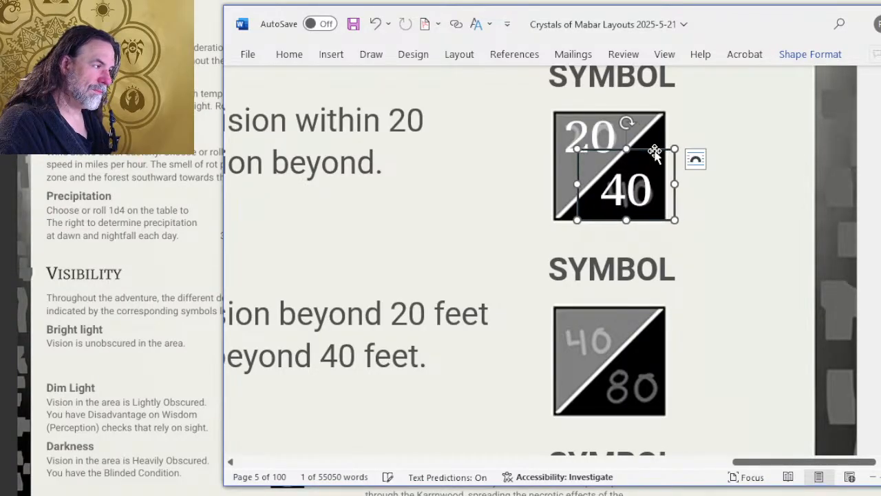
pyautogui.press('Down')
pyautogui.press('Right')
pyautogui.press('Right')
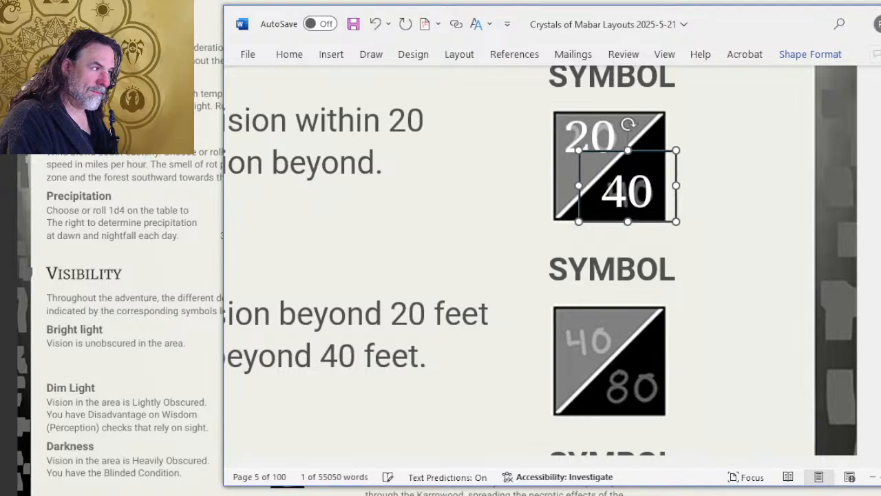
# Nudge the 40 slightly down and right in the Heavy Fog symbol's black half and remove its box outline
pyautogui.press('Down')
pyautogui.press('Right')
pyautogui.press('Right')
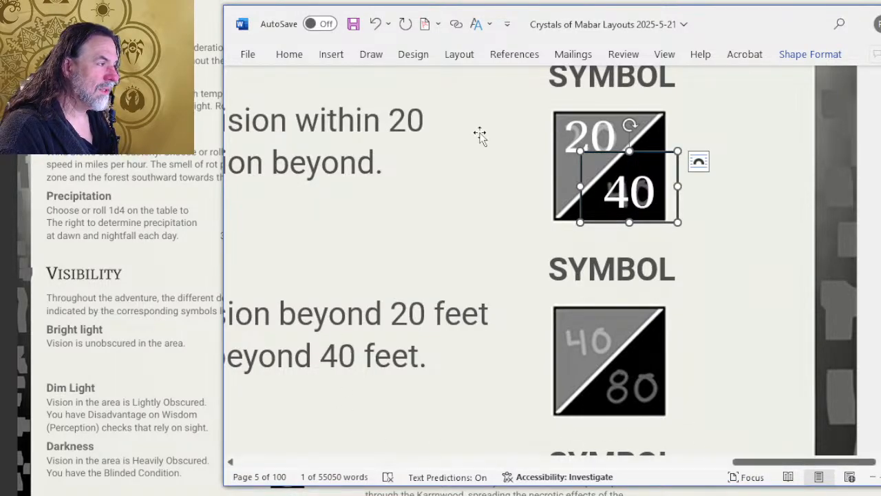
pyautogui.rightClick(634, 154)
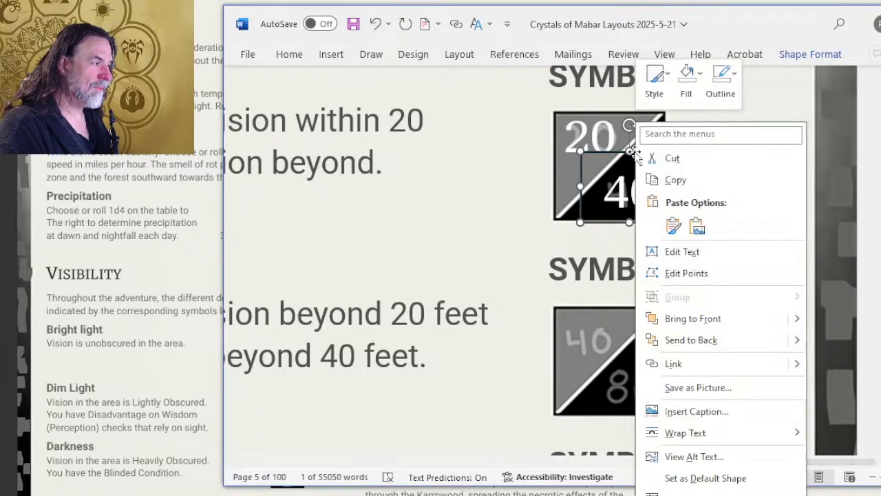
pyautogui.click(724, 96)
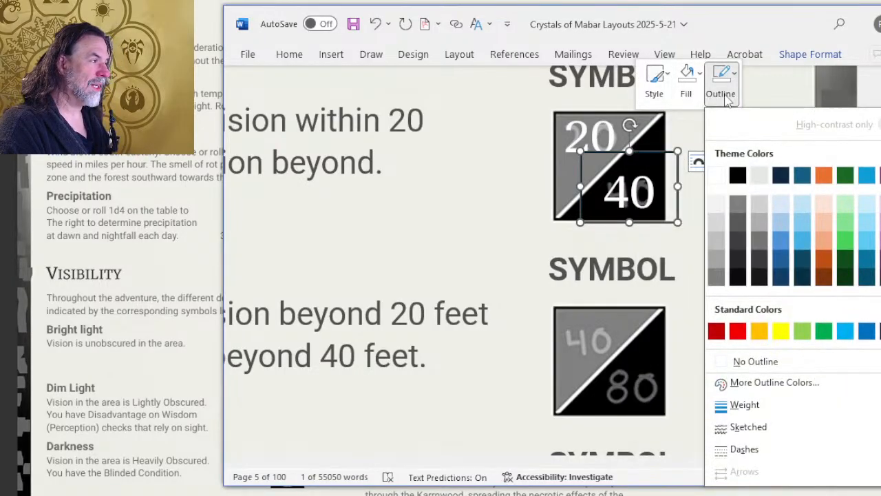
pyautogui.click(752, 367)
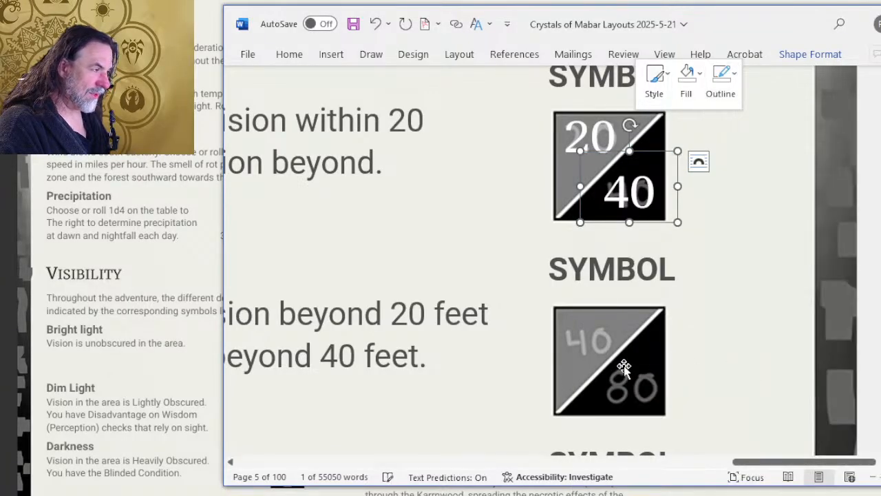
# Paste another 40 box beside the Light Fog text and move it over the handwritten 40 in the Light Fog symbol's gray half
pyautogui.click(455, 303)
pyautogui.hotkey('ctrl', 'v')
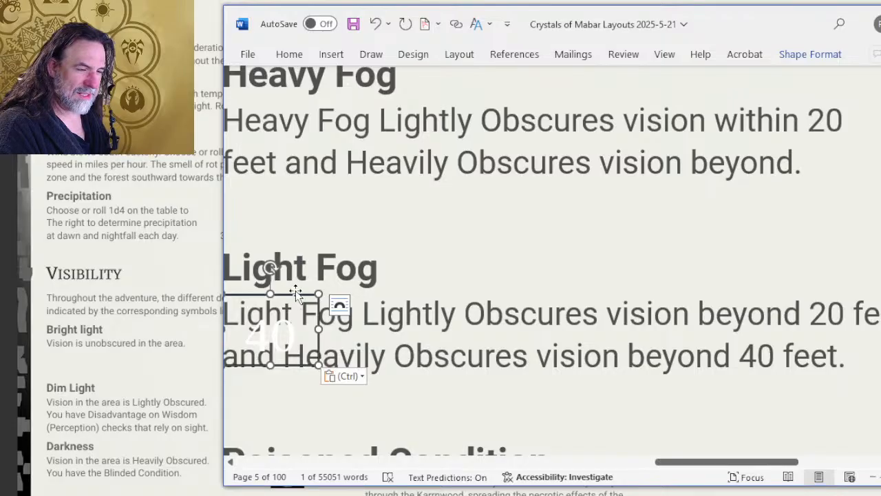
pyautogui.moveTo(296, 292); pyautogui.dragTo(880, 296)
pyautogui.moveTo(674, 464); pyautogui.dragTo(773, 455)
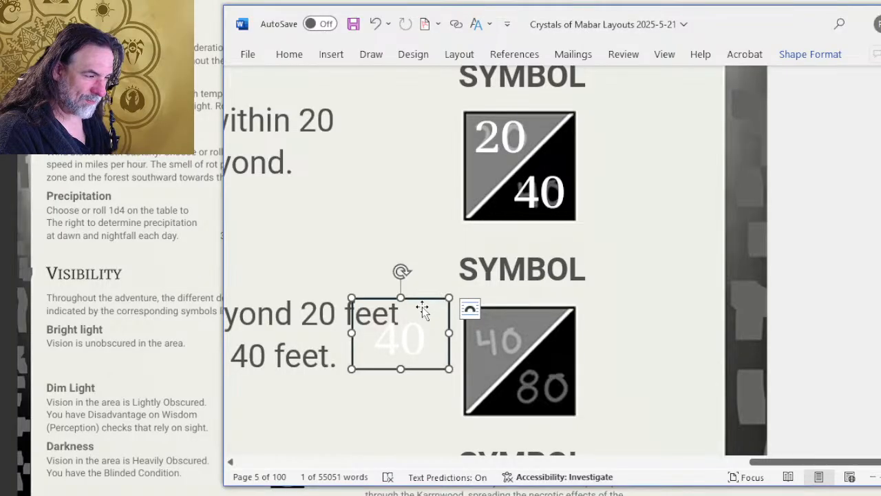
pyautogui.moveTo(422, 305); pyautogui.dragTo(519, 301)
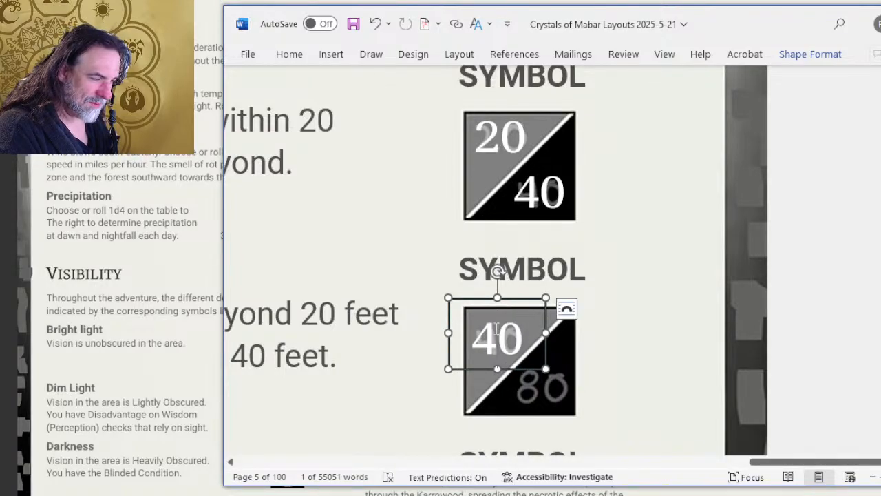
# Move the pasted 40 box up onto the 20 in the Heavy Fog symbol's gray half to line the two numbers up
pyautogui.moveTo(521, 301); pyautogui.dragTo(525, 95)
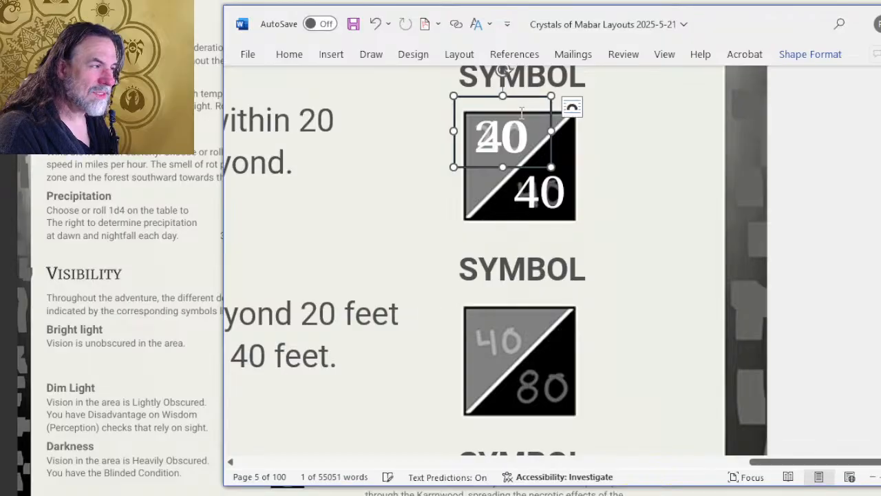
pyautogui.scroll(6, 486, 150)
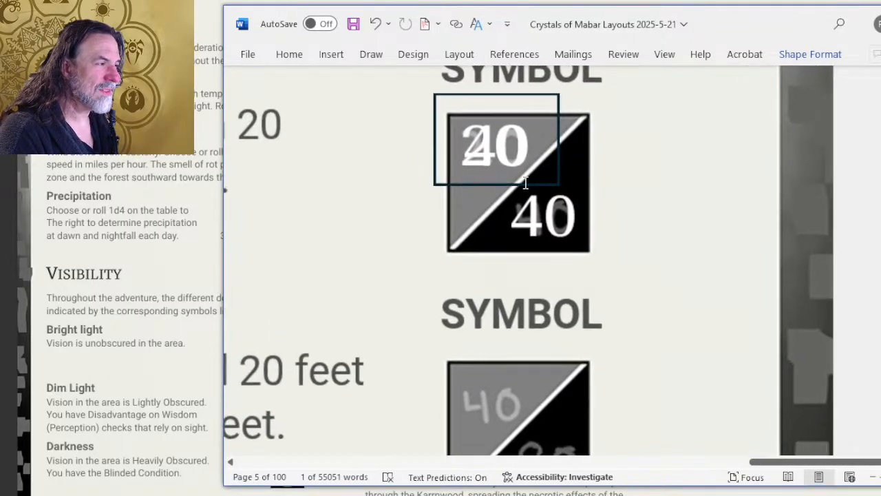
# Nudge the outlined 40 text box until its zero lines up with the zero of the 20 in the upper symbol's gray half
pyautogui.scroll(2, 480, 231)
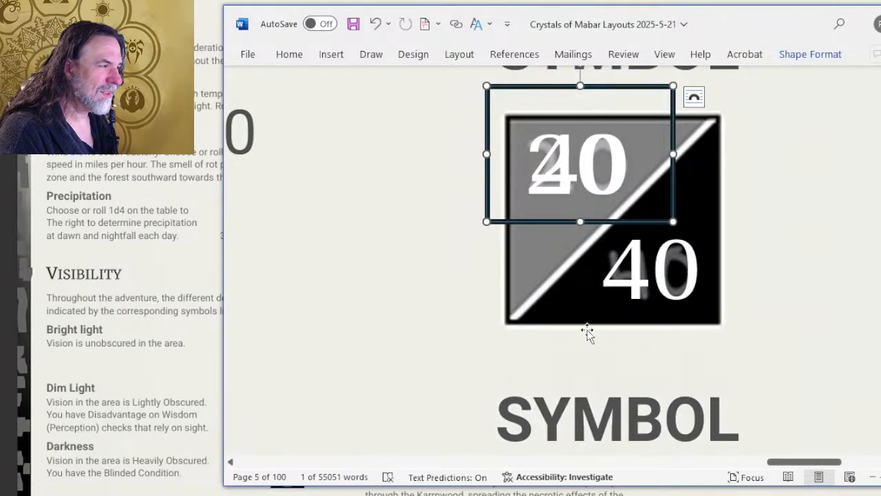
pyautogui.press('Down')
pyautogui.press('Down')
pyautogui.press('Up')
pyautogui.press('Up')
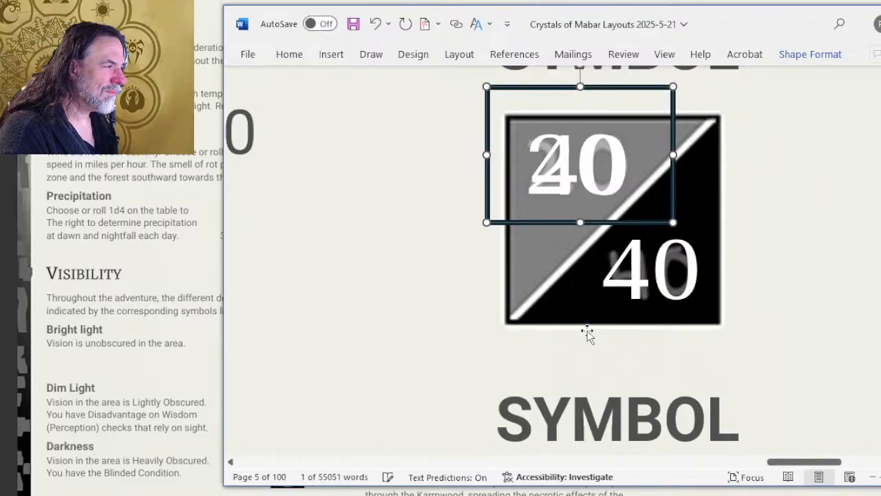
pyautogui.press('Left')
pyautogui.press('Left')
pyautogui.press('Left')
pyautogui.press('Left')
pyautogui.press('Left')
pyautogui.press('Left')
pyautogui.press('Left')
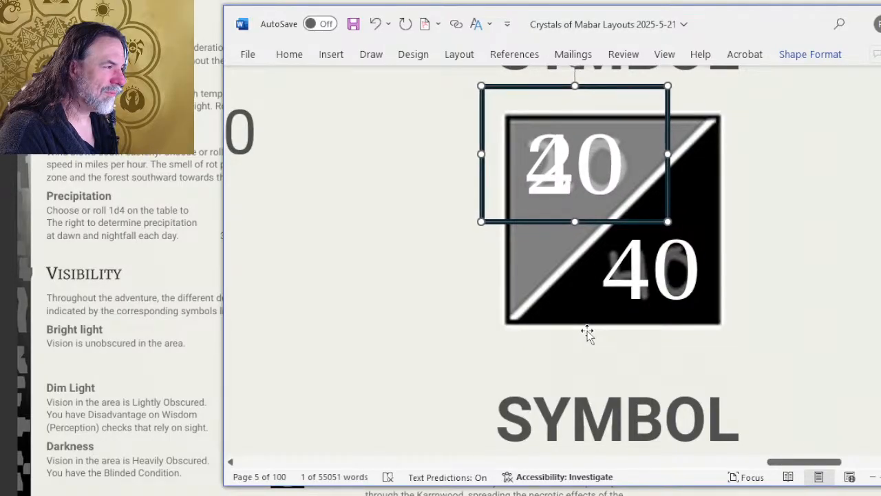
pyautogui.press('Right')
pyautogui.press('Right')
pyautogui.press('Right')
pyautogui.press('Right')
pyautogui.press('Left')
pyautogui.press('Left')
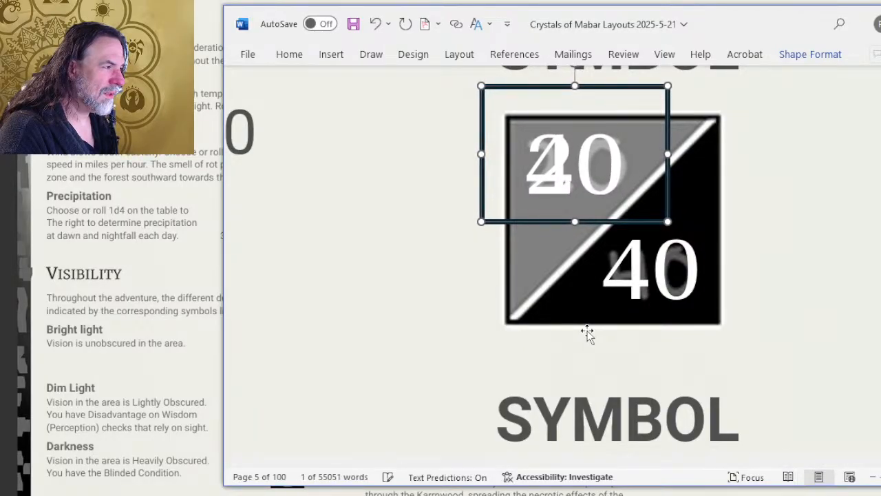
pyautogui.press('Right')
pyautogui.press('Right')
pyautogui.press('Left')
pyautogui.press('Left')
pyautogui.press('Down')
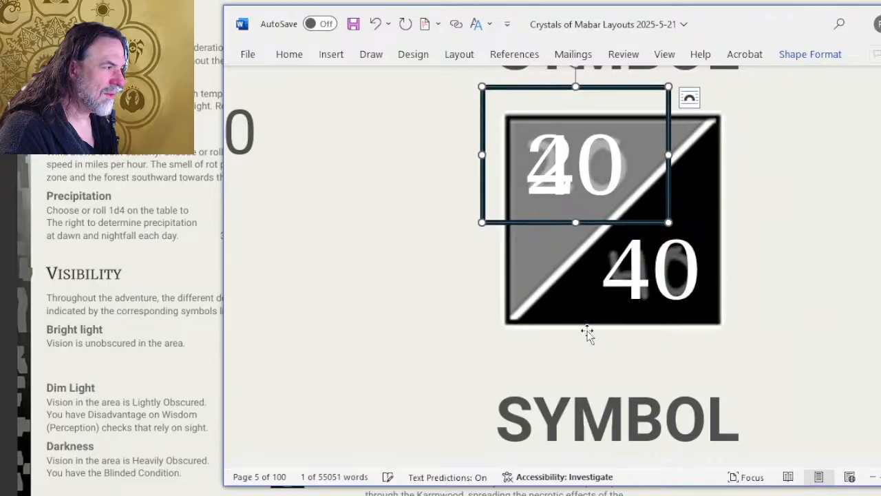
pyautogui.press('Up')
pyautogui.press('Up')
pyautogui.press('Down')
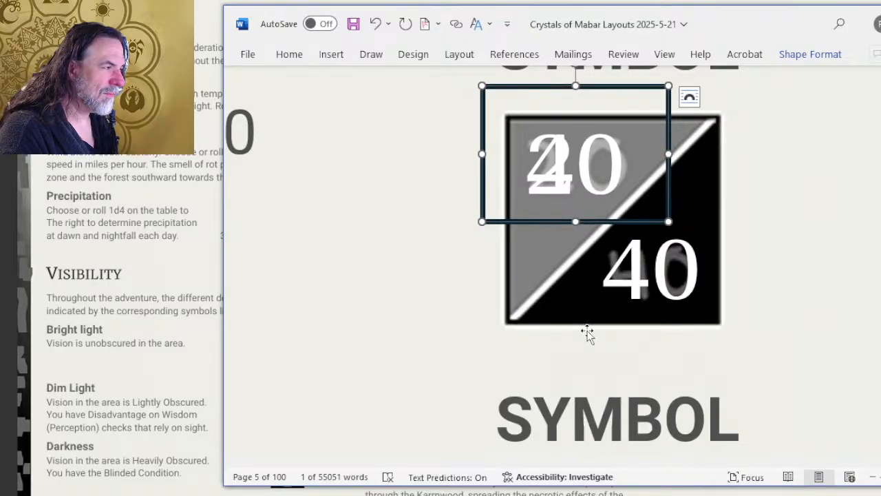
# Move the outlined 40 text box straight down onto the gray half of the next symbol, above the handwritten 40
pyautogui.scroll(-5, 587, 334)
pyautogui.scroll(1, 558, 413)
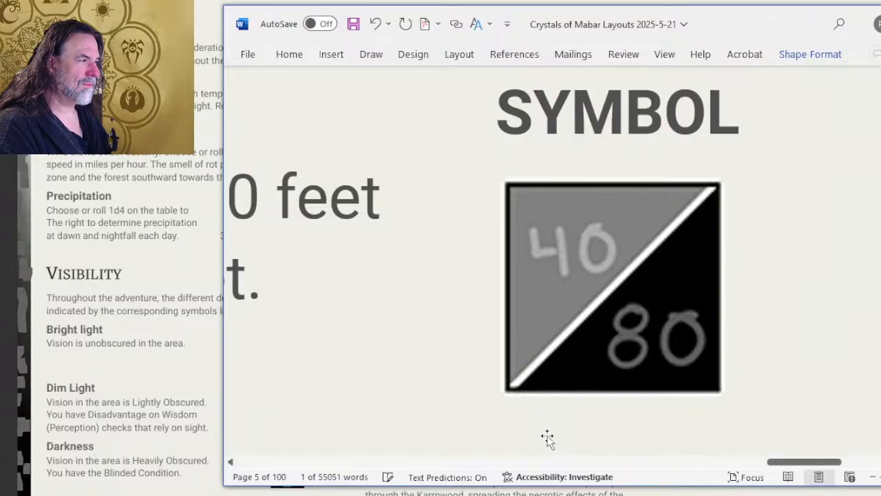
pyautogui.press('Down')
pyautogui.press('Down')
pyautogui.press('Down')
pyautogui.press('Down')
pyautogui.press('Down')
pyautogui.press('Down')
pyautogui.press('Down')
pyautogui.press('Down')
pyautogui.press('Down')
pyautogui.press('Down')
pyautogui.press('Down')
pyautogui.press('Down')
pyautogui.press('Down')
pyautogui.press('Down')
pyautogui.press('Down')
pyautogui.press('Down')
pyautogui.press('Down')
pyautogui.press('Down')
pyautogui.press('Down')
pyautogui.press('Down')
pyautogui.hotkey('ctrl', 'Up')
pyautogui.hotkey('ctrl', 'Up')
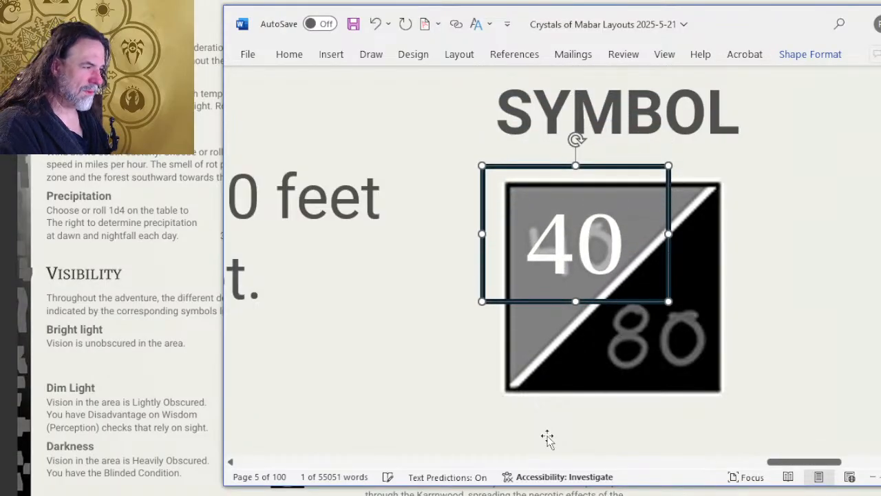
pyautogui.hotkey('ctrl', 'Up')
pyautogui.hotkey('ctrl', 'Up')
pyautogui.hotkey('ctrl', 'Up')
pyautogui.hotkey('ctrl', 'Up')
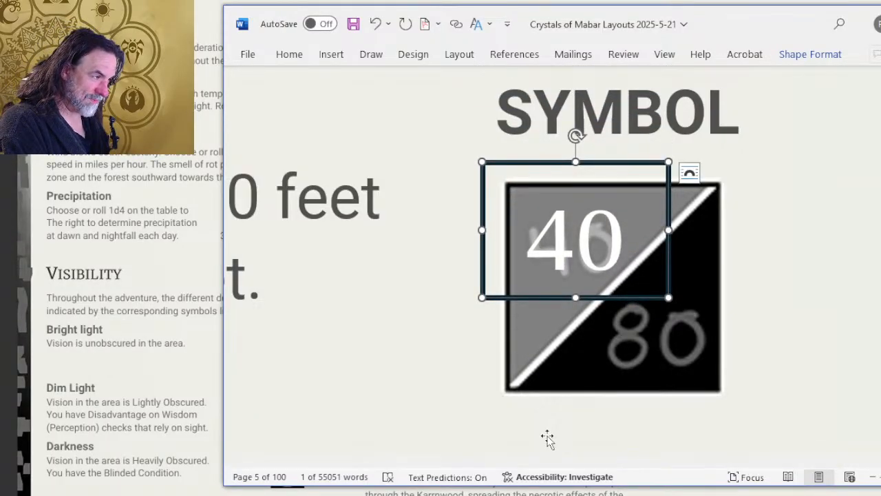
pyautogui.hotkey('ctrl', 'Up')
pyautogui.hotkey('ctrl', 'Up')
pyautogui.hotkey('ctrl', 'Up')
pyautogui.hotkey('ctrl', 'Up')
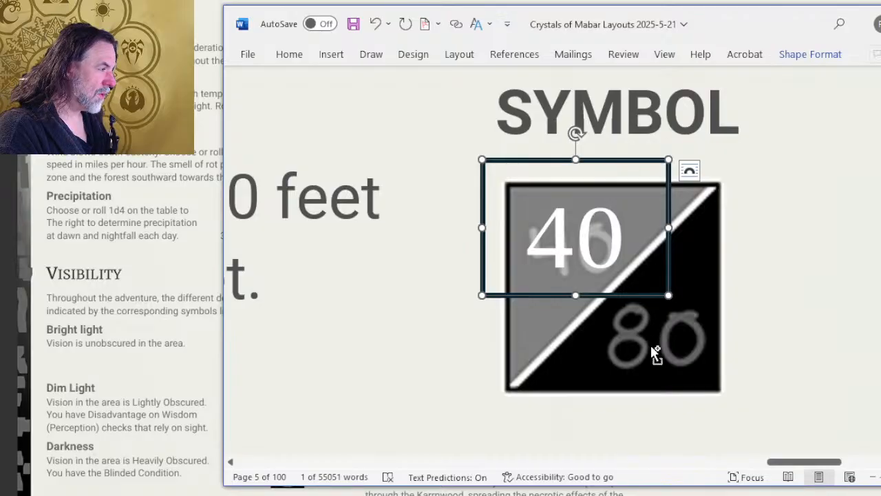
# Duplicate the 40 text box and remove the outline from the original in the gray half
pyautogui.moveTo(654, 352); pyautogui.dragTo(653, 352)
pyautogui.click(567, 164)
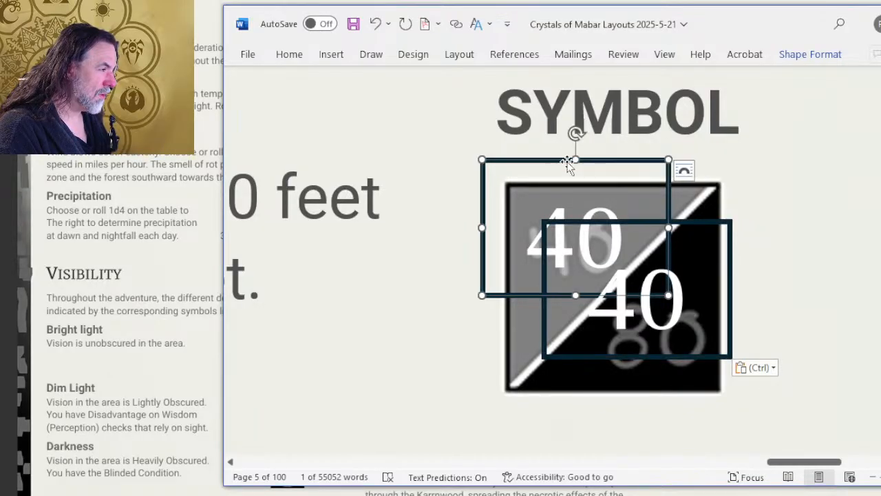
pyautogui.rightClick(567, 160)
pyautogui.click(651, 93)
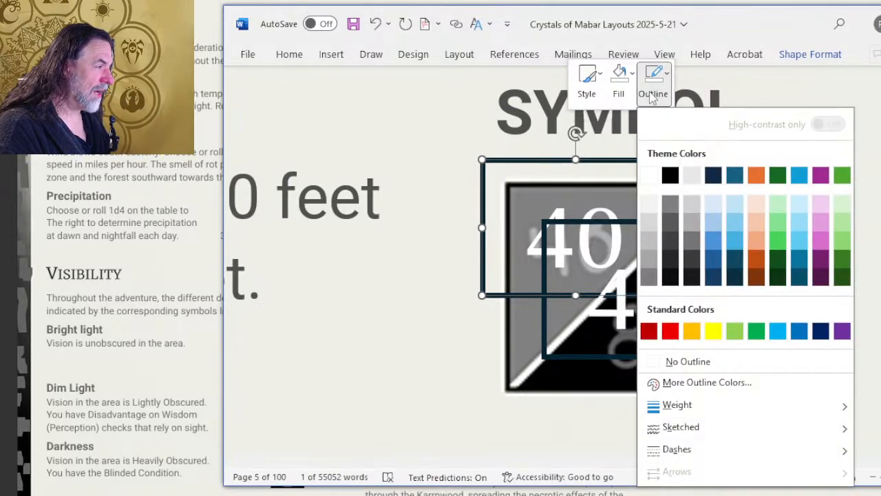
pyautogui.click(685, 362)
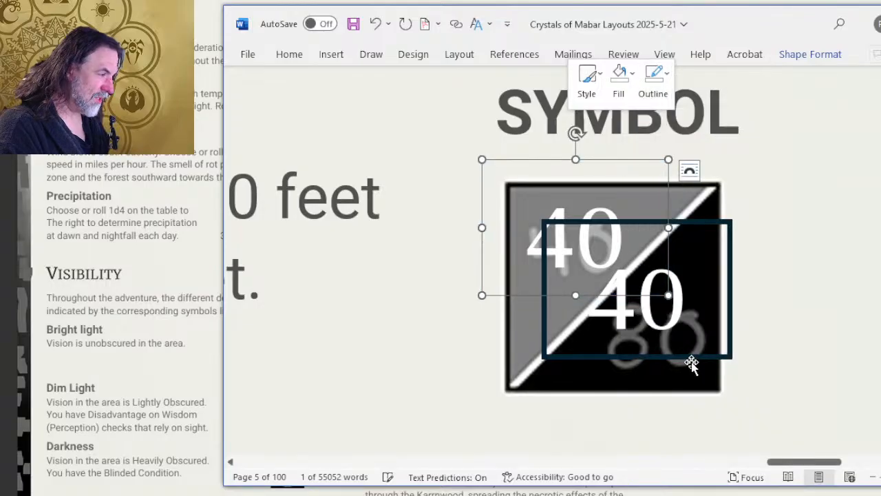
# Move the outlined duplicate to the symbol's upper-right corner and change its number to 80
pyautogui.moveTo(699, 225); pyautogui.dragTo(758, 110)
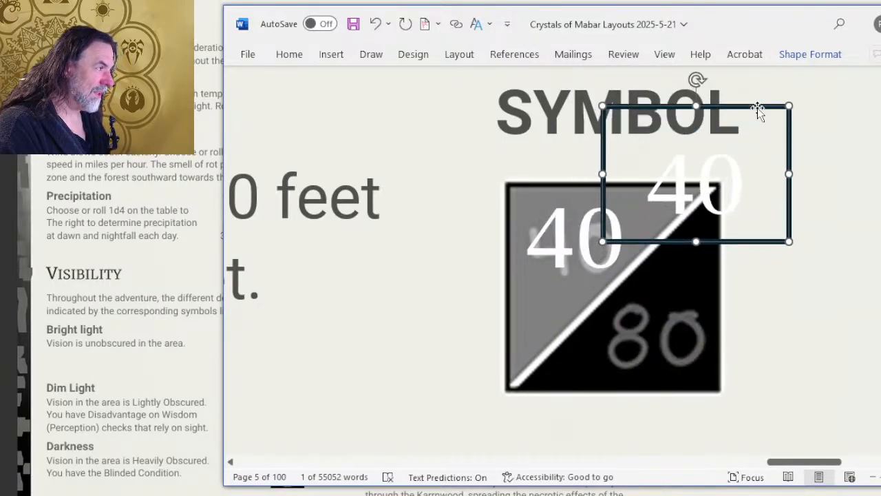
pyautogui.scroll(5, 795, 205)
pyautogui.scroll(-5, 797, 207)
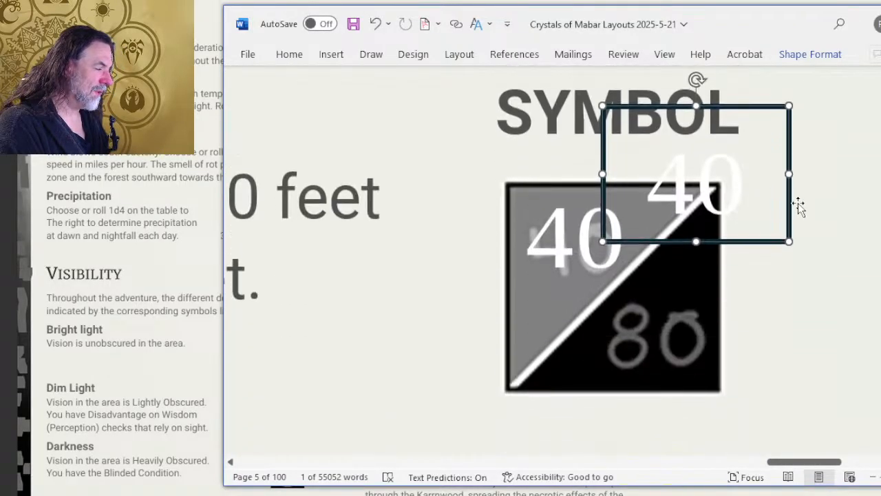
pyautogui.click(693, 180)
pyautogui.press('BackSpace')
pyautogui.write('8')
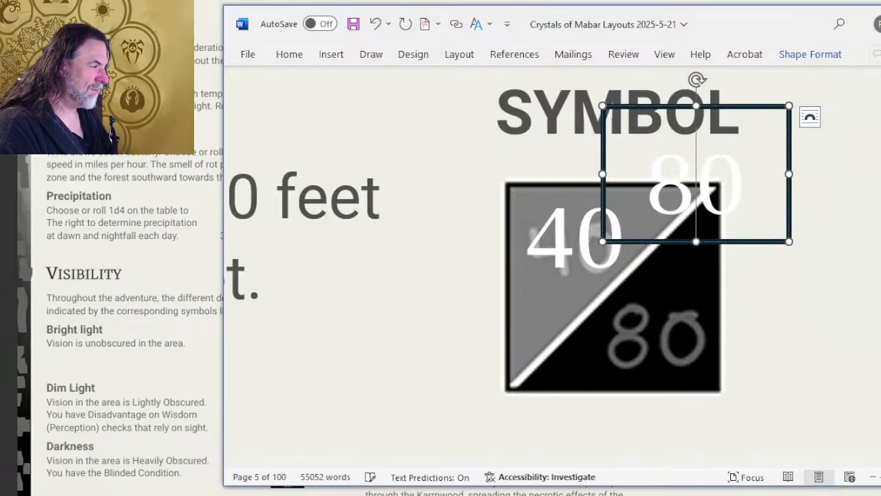
# Move the 80 text box straight up until it is level with the 40 in the upper symbol's black half
pyautogui.scroll(5, 542, 253)
pyautogui.scroll(-5, 542, 253)
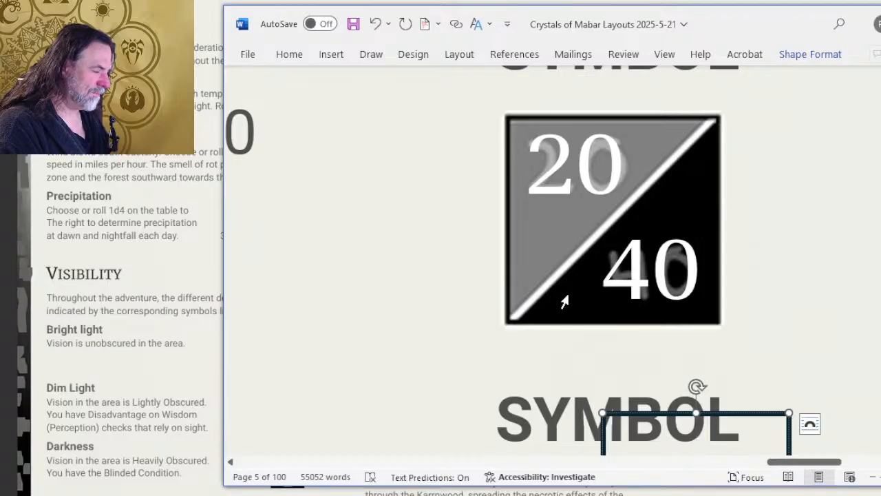
pyautogui.press('Escape')
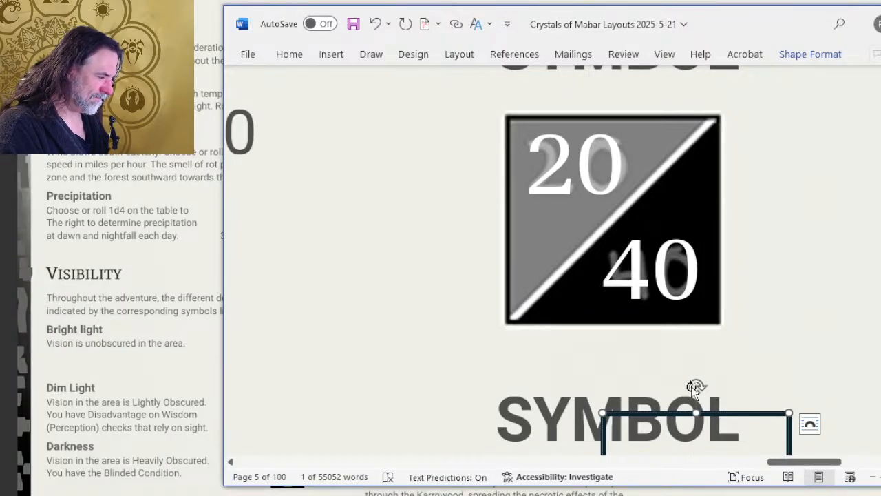
pyautogui.press('Up')
pyautogui.press('Up')
pyautogui.press('Up')
pyautogui.press('Up')
pyautogui.press('Up')
pyautogui.press('Up')
pyautogui.press('Up')
pyautogui.press('Up')
pyautogui.press('Up')
pyautogui.press('Up')
pyautogui.press('Up')
pyautogui.press('Up')
pyautogui.press('Up')
pyautogui.press('Up')
pyautogui.press('Up')
pyautogui.press('Up')
pyautogui.press('Up')
pyautogui.press('Up')
pyautogui.press('Up')
pyautogui.press('Up')
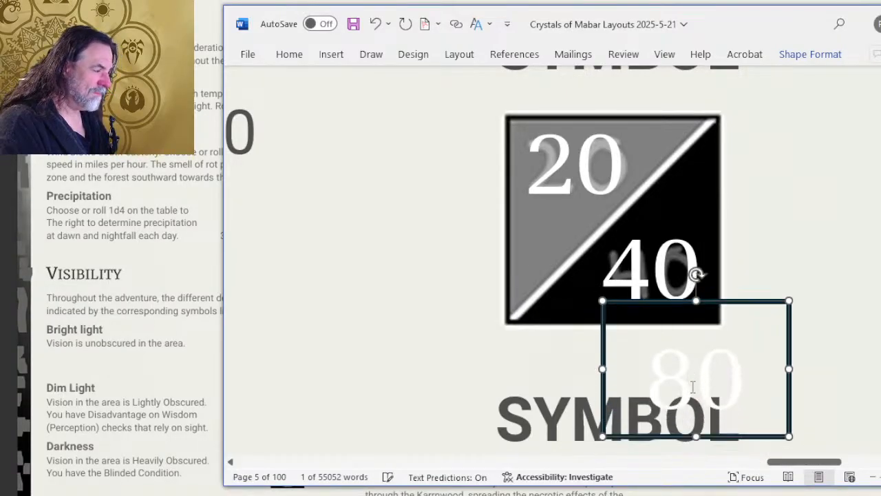
pyautogui.press('Up')
pyautogui.press('Up')
pyautogui.press('Up')
pyautogui.press('Up')
pyautogui.press('Up')
pyautogui.press('Up')
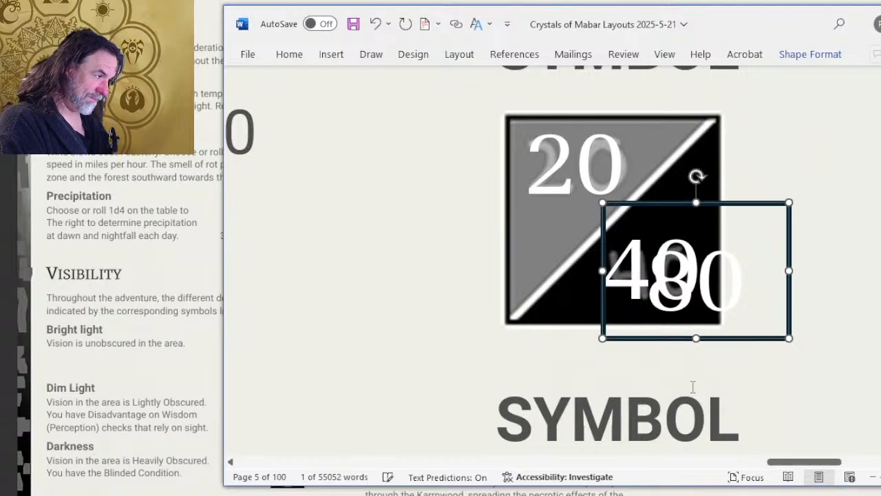
pyautogui.press('Up')
pyautogui.press('Up')
pyautogui.press('Up')
pyautogui.press('Up')
pyautogui.press('Up')
pyautogui.press('Up')
pyautogui.press('Up')
# Shift the 80 text box left until its zero overlaps the zero of the 40 in the upper symbol
pyautogui.press('Left')
pyautogui.press('Left')
pyautogui.press('Left')
pyautogui.press('Left')
pyautogui.press('Left')
pyautogui.press('Left')
pyautogui.press('Left')
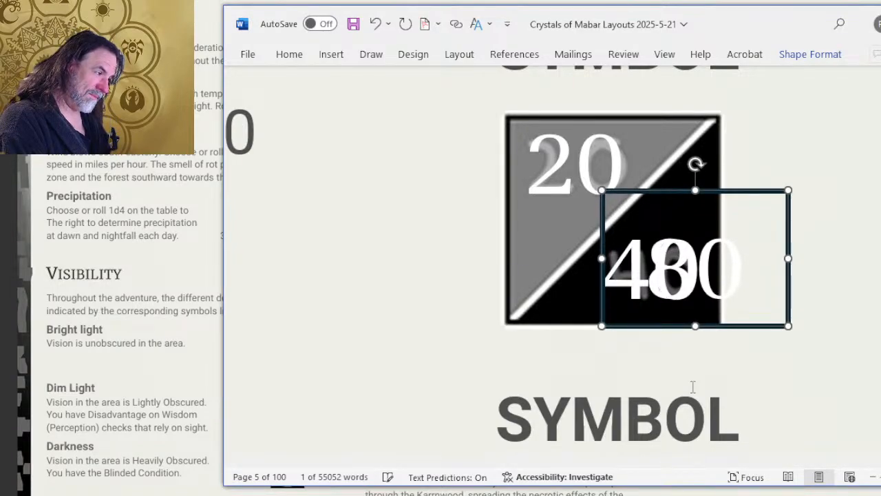
pyautogui.press('Left')
pyautogui.press('Left')
pyautogui.press('Left')
pyautogui.press('Left')
pyautogui.press('Left')
pyautogui.press('Left')
pyautogui.press('Left')
pyautogui.press('Left')
pyautogui.press('Left')
pyautogui.press('Left')
pyautogui.press('Left')
pyautogui.press('Left')
pyautogui.press('Left')
pyautogui.press('Left')
pyautogui.press('Left')
pyautogui.press('Left')
pyautogui.press('Left')
pyautogui.press('Left')
pyautogui.press('Left')
pyautogui.press('Left')
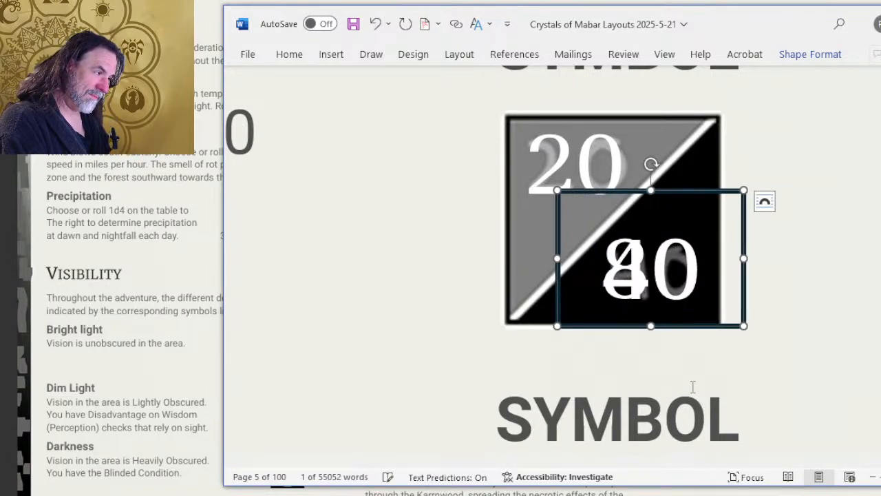
pyautogui.press('Left')
pyautogui.press('Left')
pyautogui.press('Left')
pyautogui.press('Right')
pyautogui.press('Right')
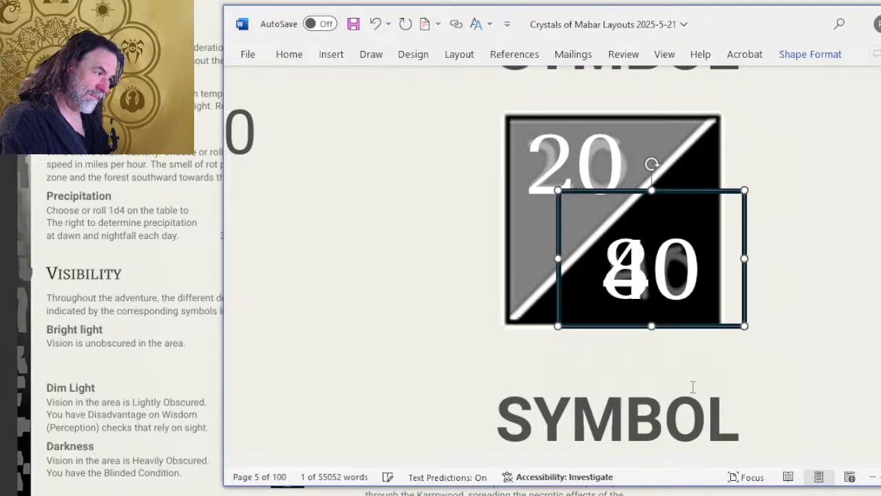
# Fine-tune the vertical alignment of the 80 text box against the 40 in the upper symbol
pyautogui.press('Down')
pyautogui.press('Down')
pyautogui.press('Up')
pyautogui.press('Up')
pyautogui.press('Down')
pyautogui.press('Up')
pyautogui.press('Up')
pyautogui.press('Down')
pyautogui.press('Down')
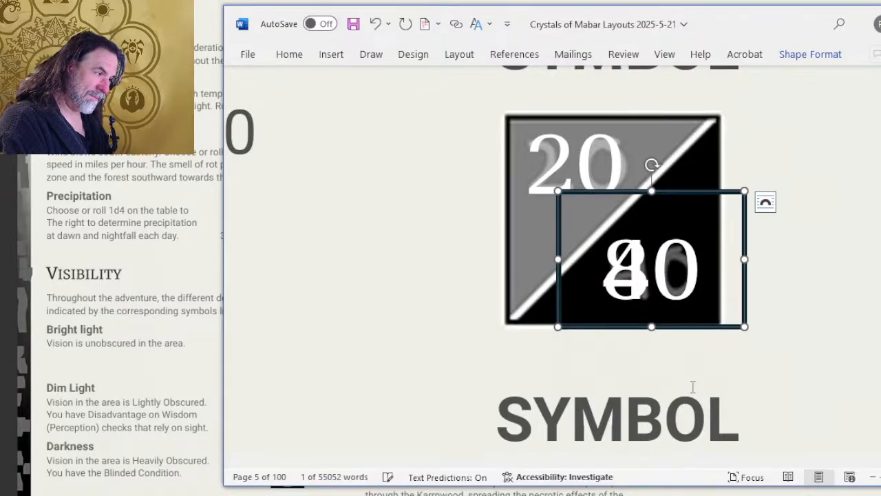
pyautogui.press('Up')
pyautogui.press('Down')
pyautogui.press('Down')
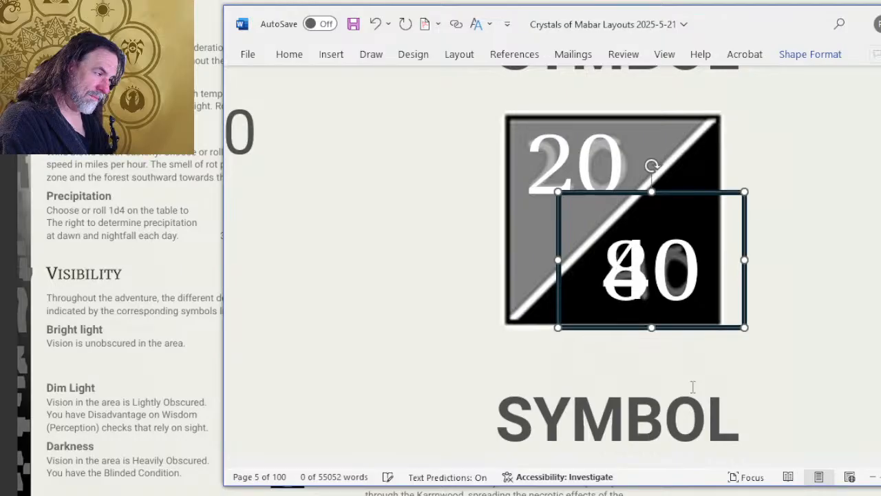
pyautogui.press('Up')
pyautogui.press('Down')
pyautogui.press('Up')
pyautogui.press('Up')
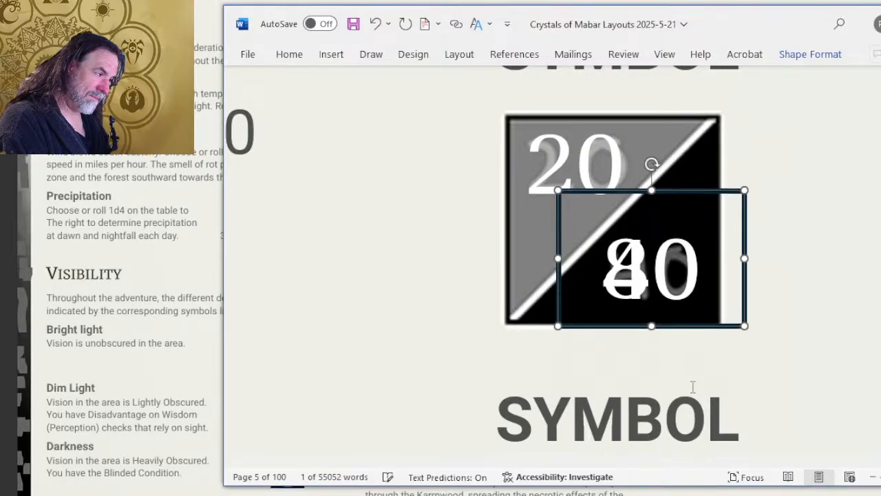
pyautogui.press('Down')
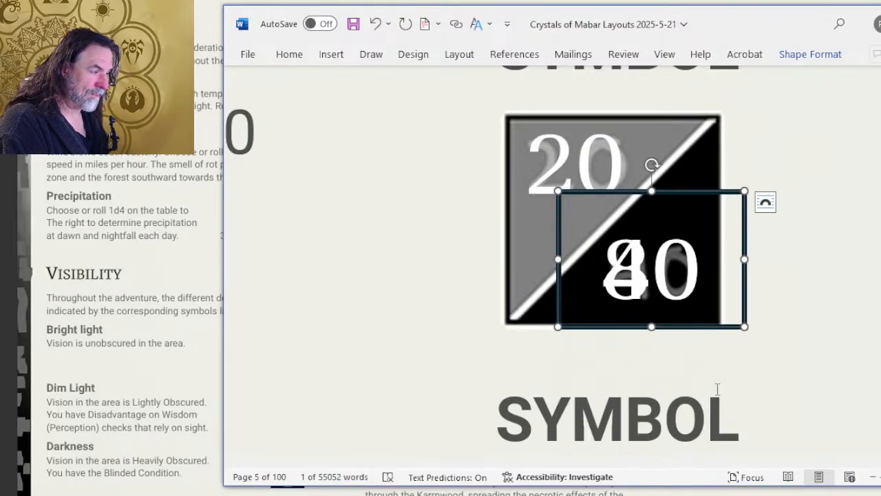
pyautogui.scroll(-3, 717, 389)
pyautogui.scroll(3, 717, 389)
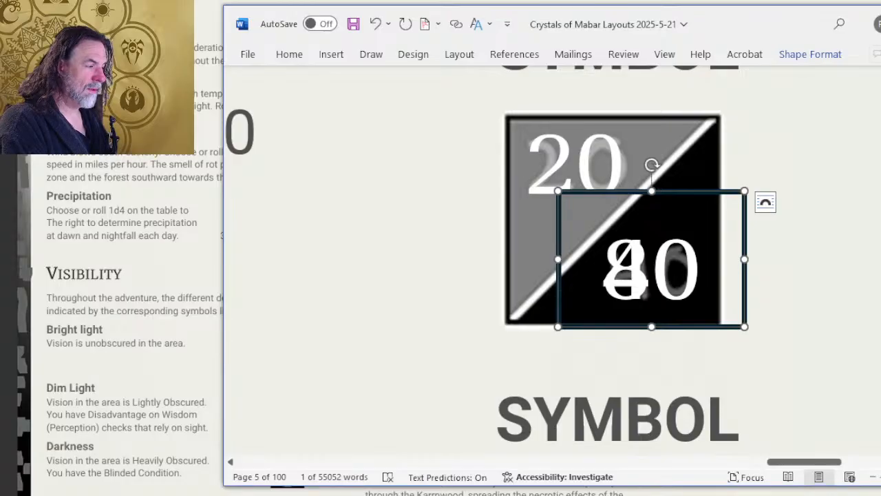
pyautogui.scroll(-3, 717, 389)
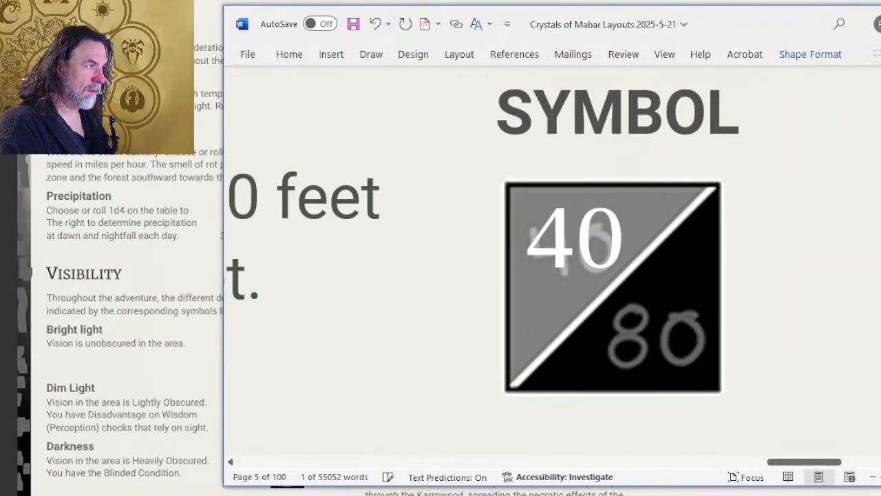
# Move the 80 text box straight down into the symbol's black half so it covers the handwritten 80
pyautogui.press('Down')
pyautogui.press('Down')
pyautogui.press('Down')
pyautogui.press('Down')
pyautogui.press('Down')
pyautogui.press('Down')
pyautogui.press('Down')
pyautogui.press('Down')
pyautogui.press('Down')
pyautogui.press('Down')
pyautogui.press('Down')
pyautogui.press('Down')
pyautogui.press('Down')
pyautogui.press('Down')
pyautogui.press('Down')
pyautogui.press('Down')
pyautogui.press('Down')
pyautogui.press('Down')
pyautogui.press('Down')
pyautogui.press('Down')
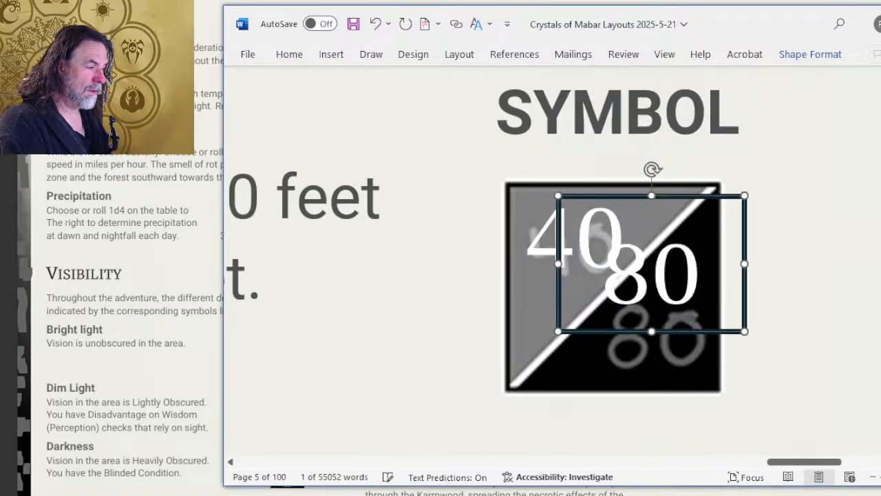
pyautogui.press('Down')
pyautogui.press('Down')
pyautogui.press('Down')
pyautogui.press('Down')
pyautogui.press('Down')
pyautogui.press('Down')
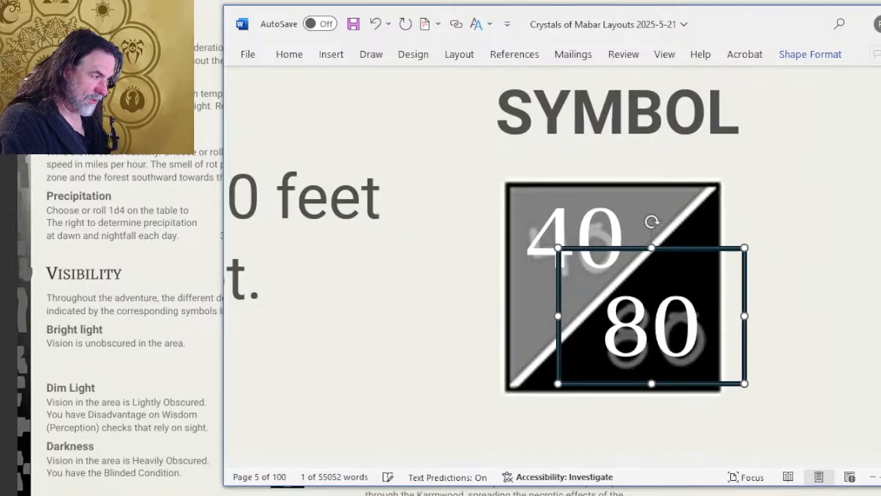
pyautogui.press('Down')
pyautogui.press('Down')
pyautogui.press('Down')
pyautogui.press('Down')
pyautogui.press('Down')
pyautogui.press('Down')
pyautogui.press('Down')
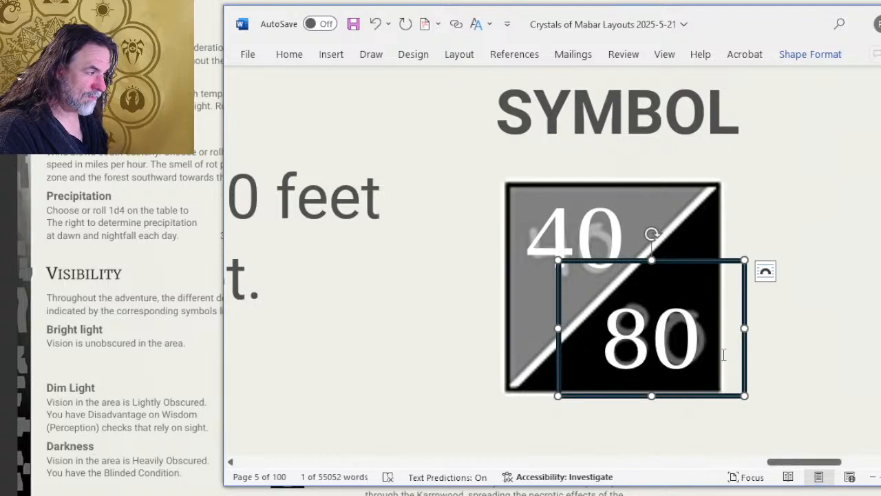
# Remove the outline from the 80 text box and deselect it
pyautogui.rightClick(624, 263)
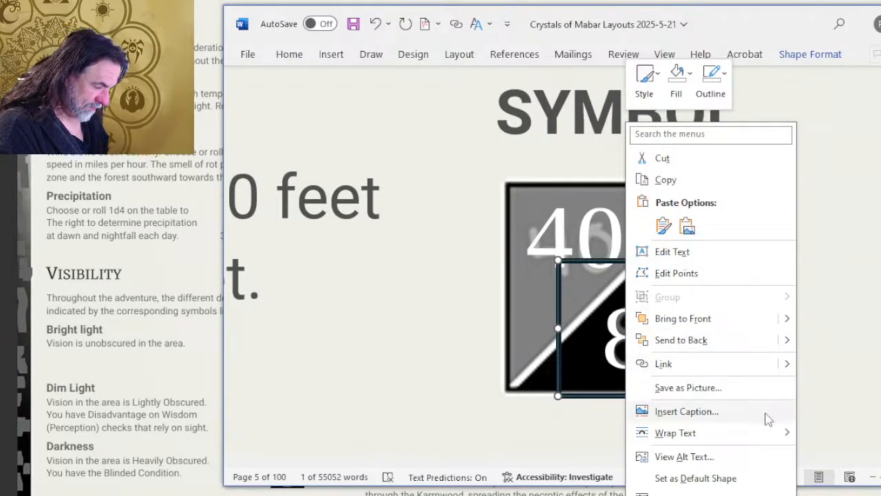
pyautogui.click(710, 100)
pyautogui.click(782, 368)
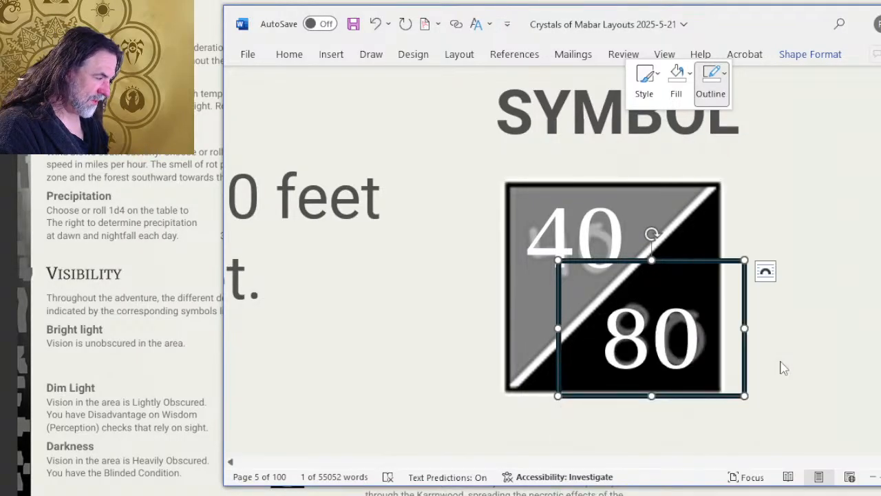
pyautogui.click(339, 224)
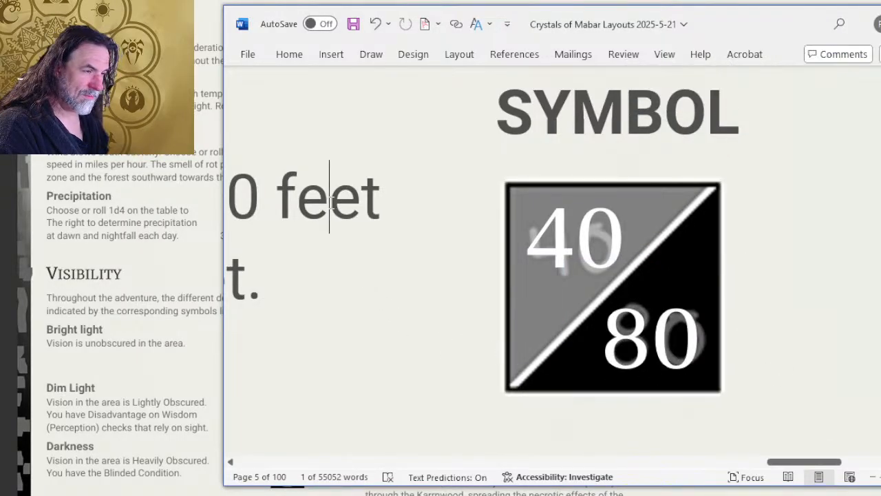
# Examine the typed numbers in the Heavy Fog and Light Fog symbols, check the earlier PDF out of full screen, and return to Word
pyautogui.scroll(-2, 403, 211)
pyautogui.scroll(-3, 605, 282)
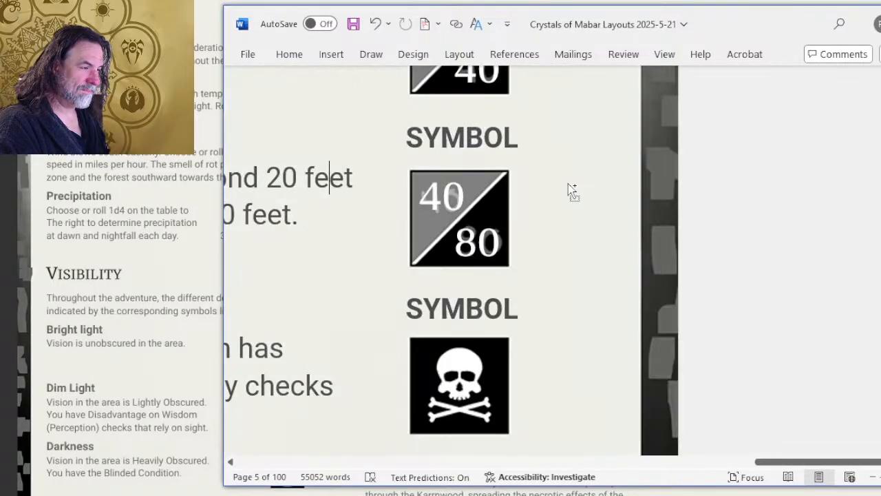
pyautogui.scroll(-5, 571, 188)
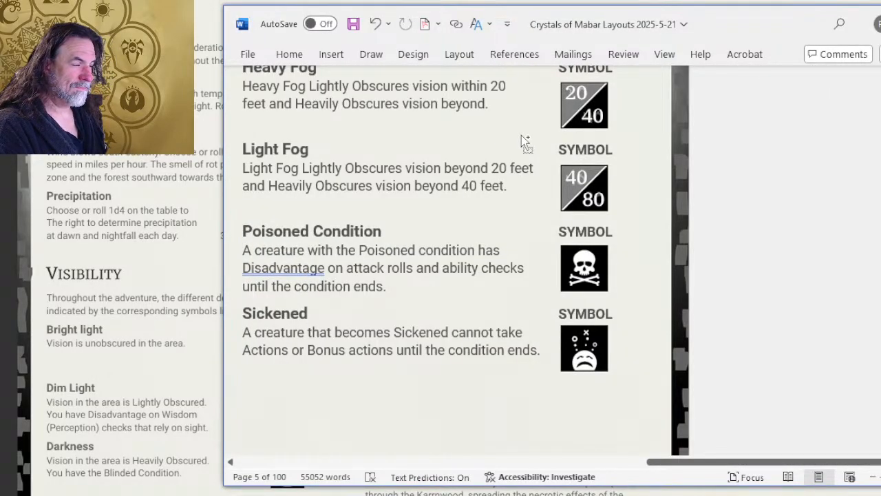
pyautogui.scroll(-2, 521, 135)
pyautogui.scroll(3, 735, 167)
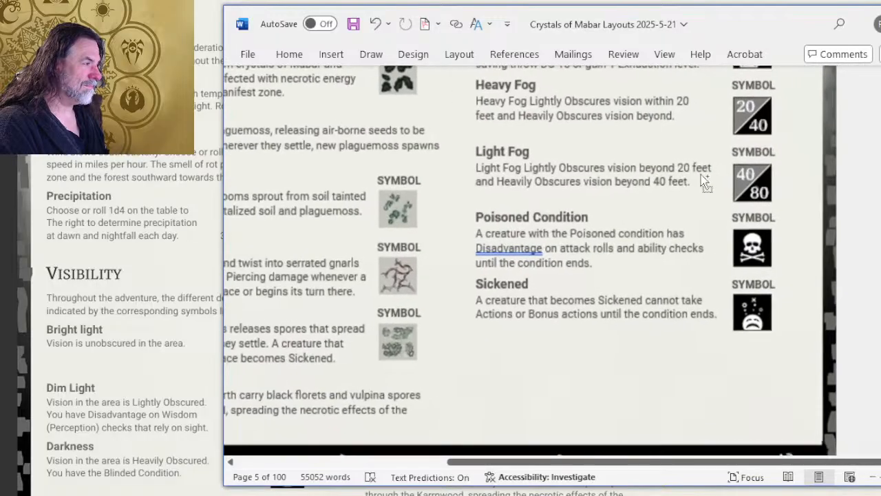
pyautogui.scroll(-2, 736, 184)
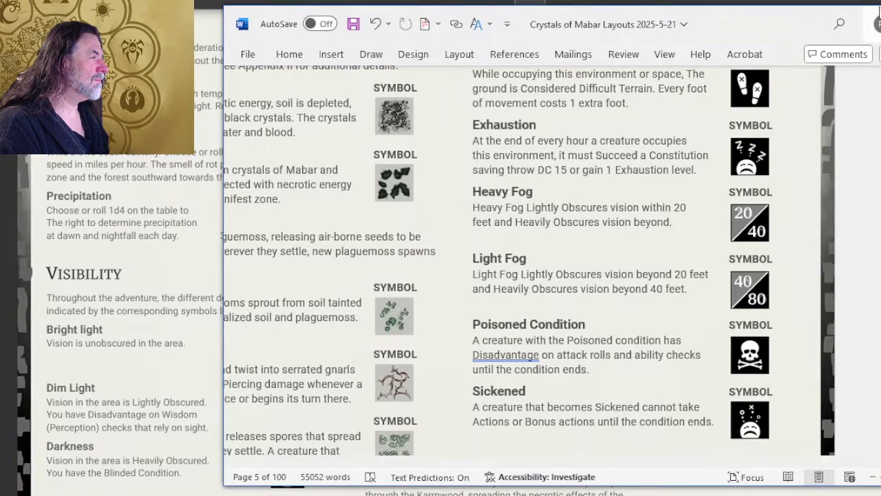
pyautogui.hotkey('alt', 'Tab')
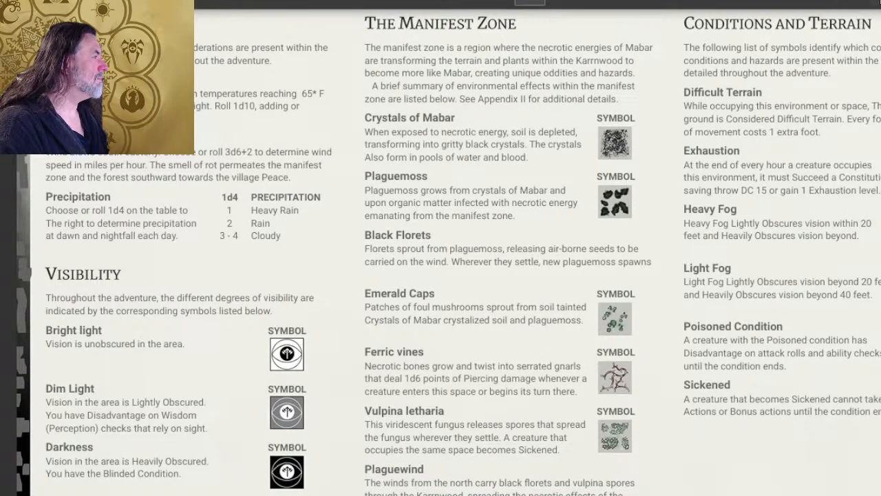
pyautogui.press('F11')
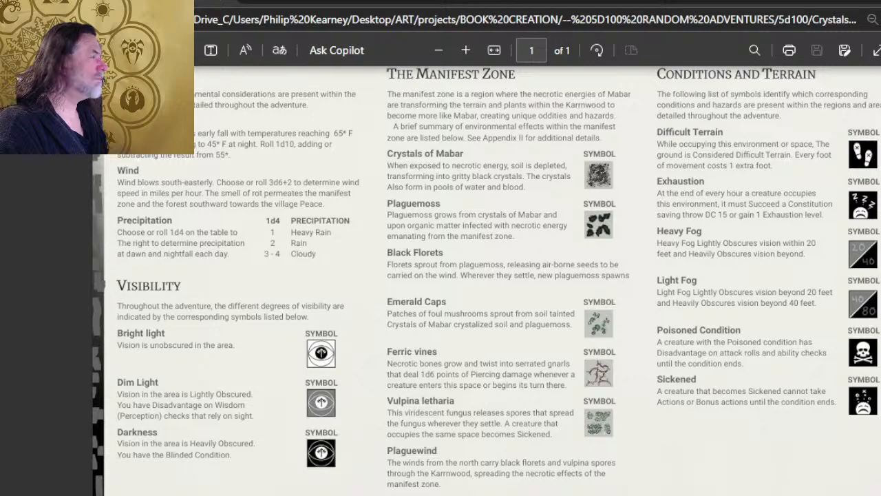
pyautogui.hotkey('alt', 'Tab')
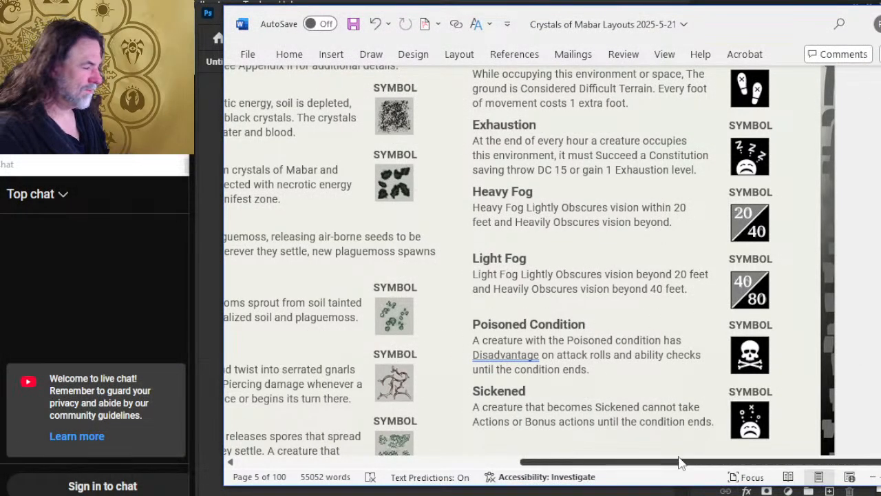
# Delete the page 5 background picture containing the symbols, and check the text box beside Light Fog
pyautogui.click(802, 253)
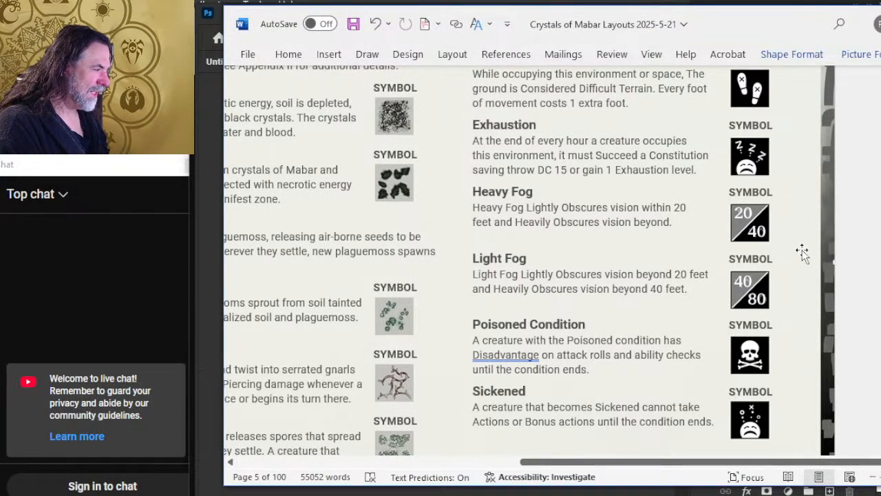
pyautogui.press('Delete')
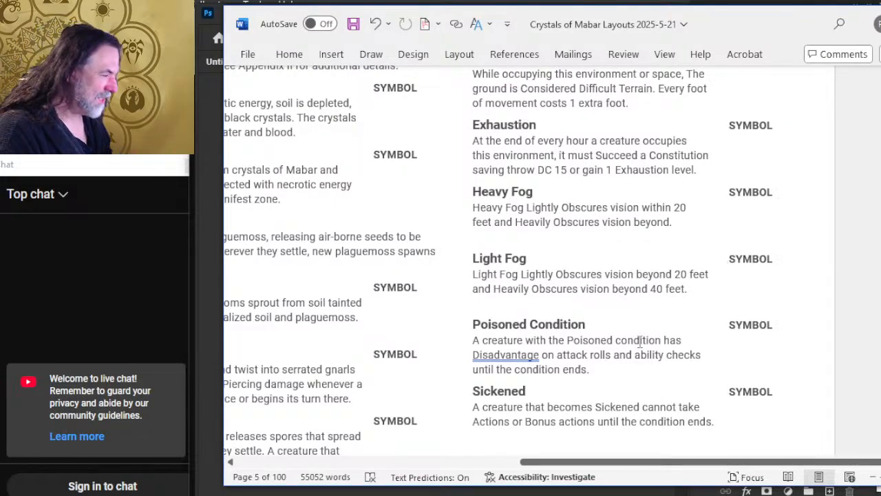
pyautogui.click(770, 295)
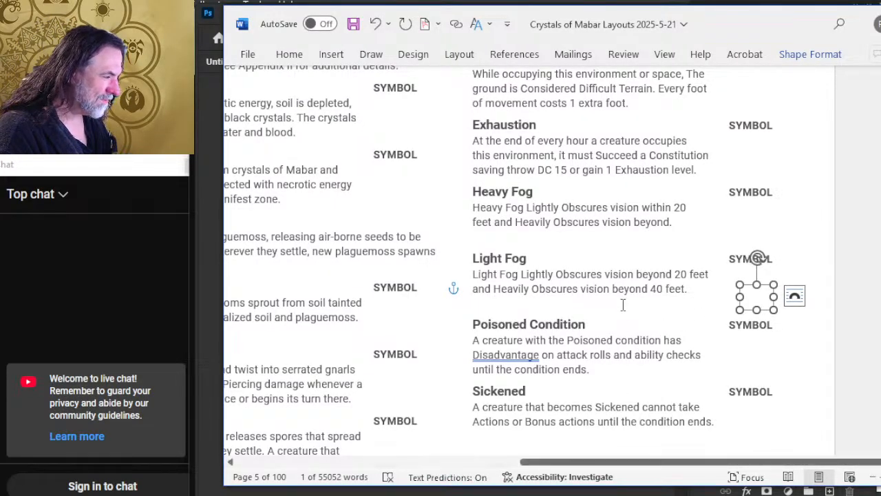
pyautogui.click(610, 273)
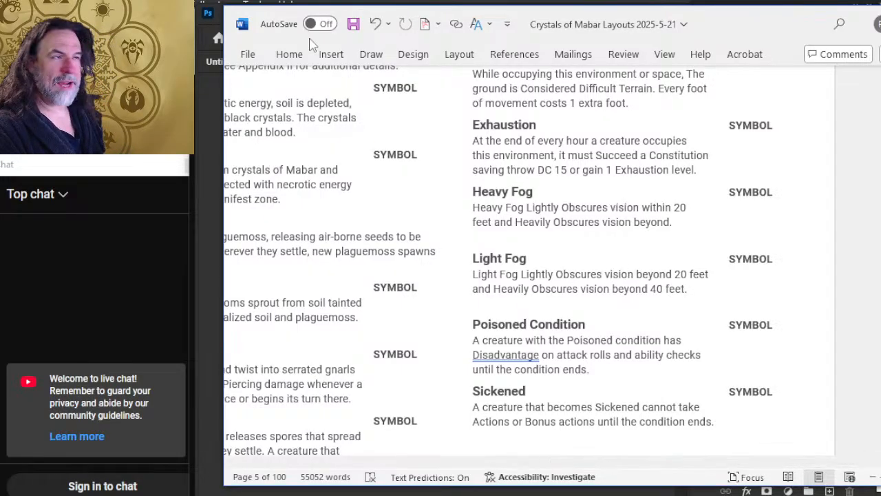
# Look over the Weather, Manifest Zone and Conditions and Terrain columns of page 5 without the background
pyautogui.click(247, 55)
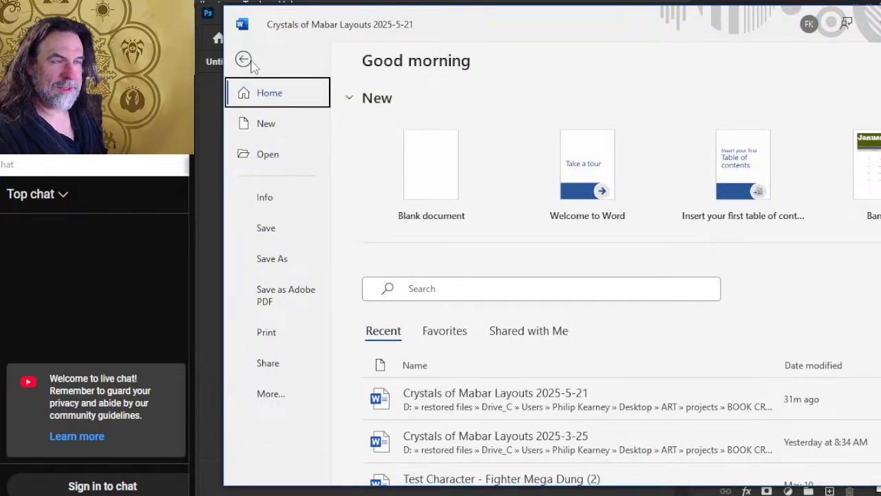
pyautogui.click(244, 59)
pyautogui.scroll(-3, 554, 186)
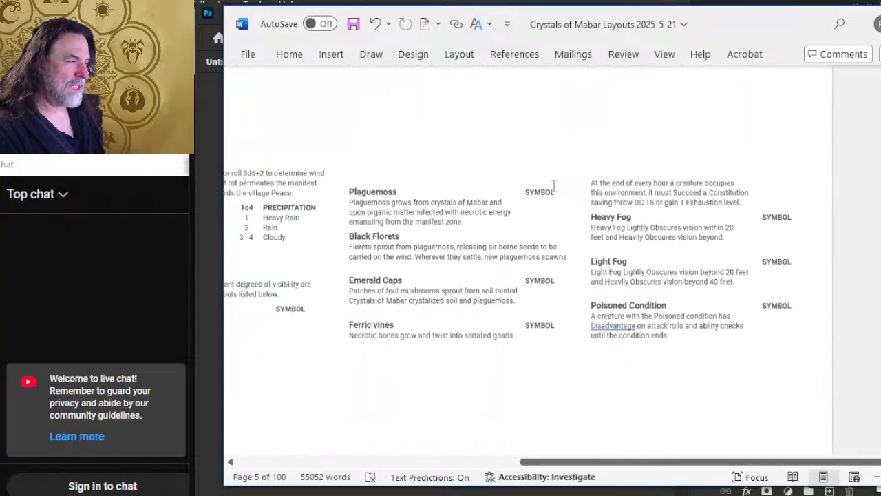
pyautogui.scroll(3, 539, 191)
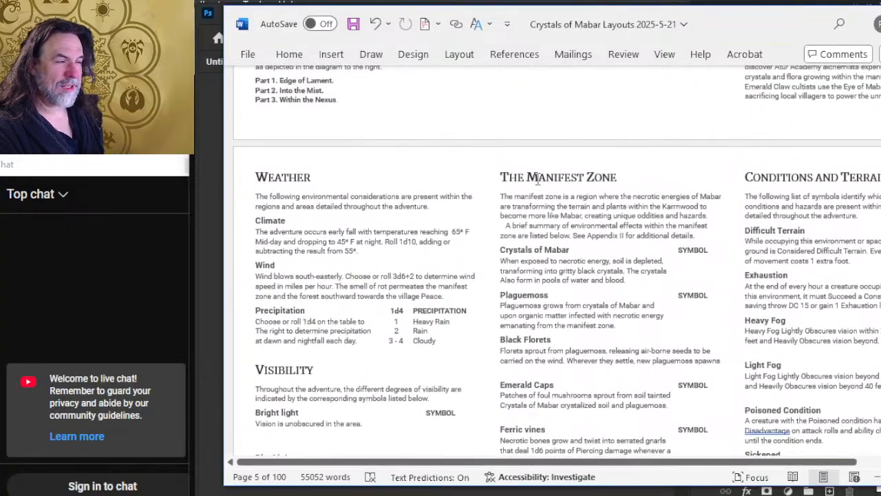
pyautogui.scroll(-2, 539, 179)
pyautogui.scroll(-3, 533, 172)
pyautogui.scroll(2, 533, 172)
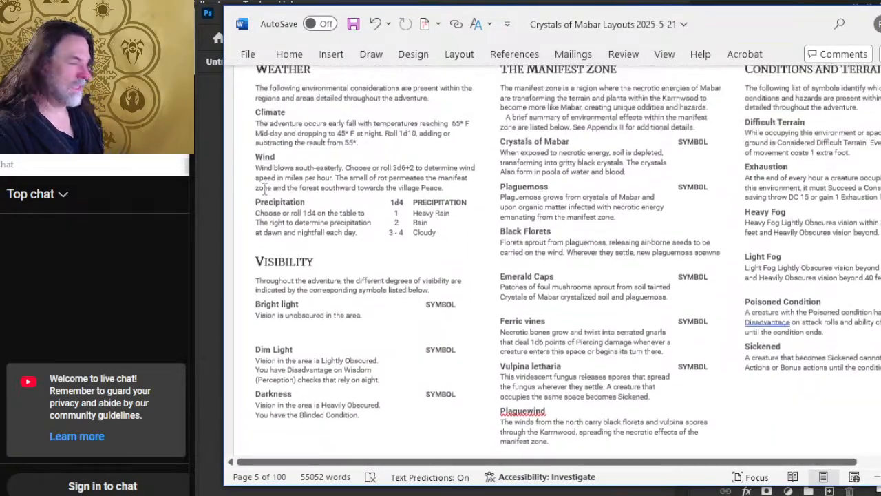
# Start exporting the document as a PDF, choosing the existing page 5 file as the target
pyautogui.click(247, 55)
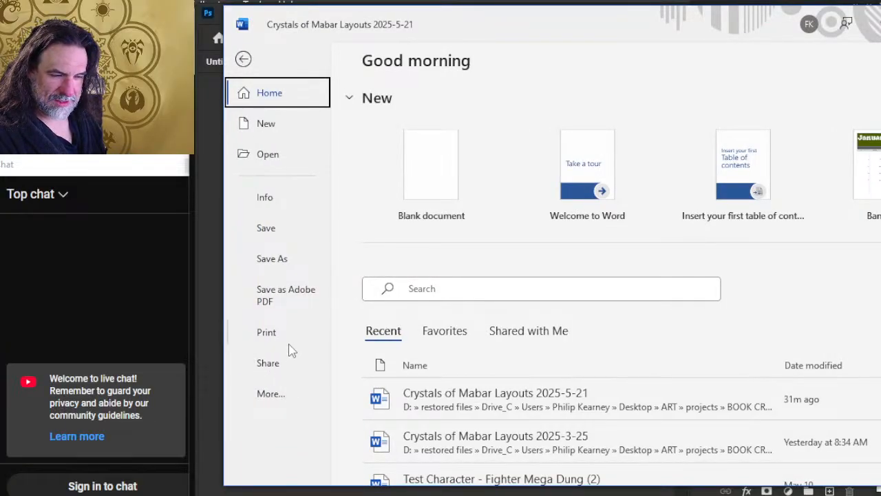
pyautogui.click(285, 398)
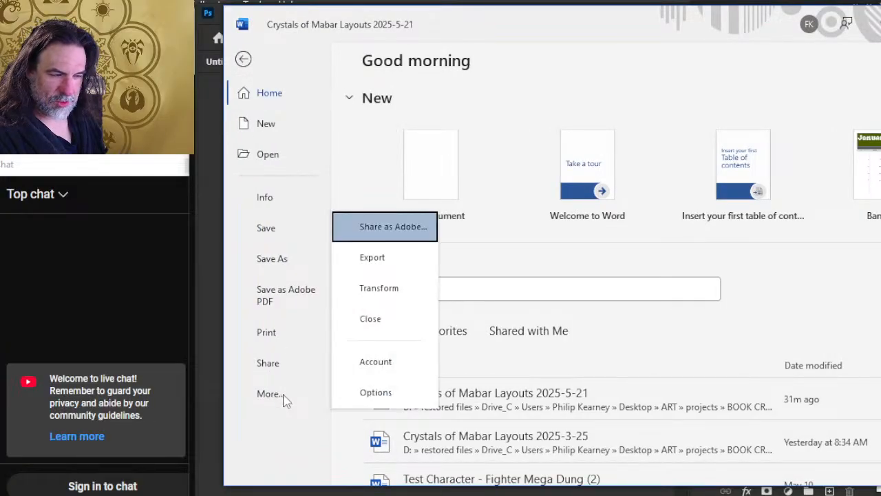
pyautogui.click(382, 259)
pyautogui.click(545, 155)
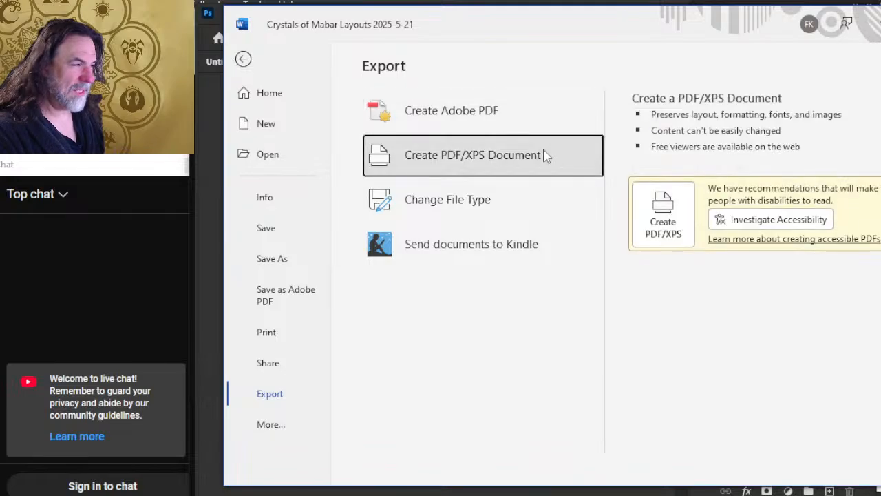
pyautogui.click(657, 217)
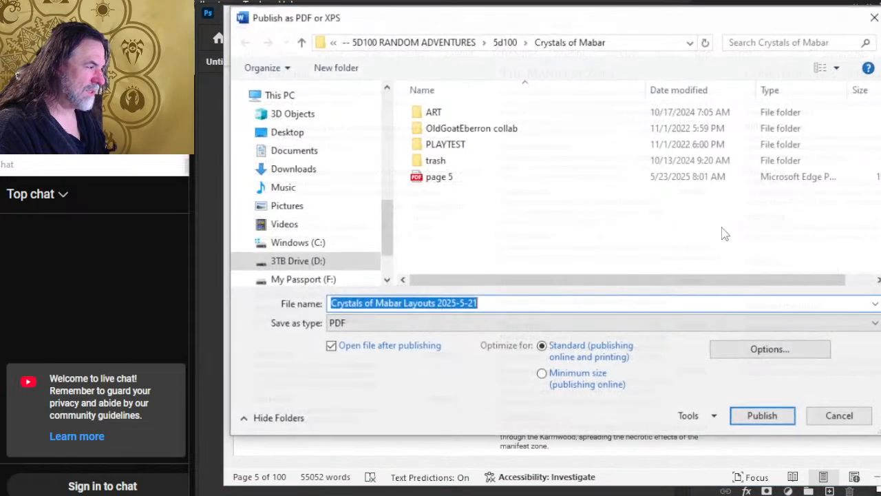
pyautogui.click(438, 180)
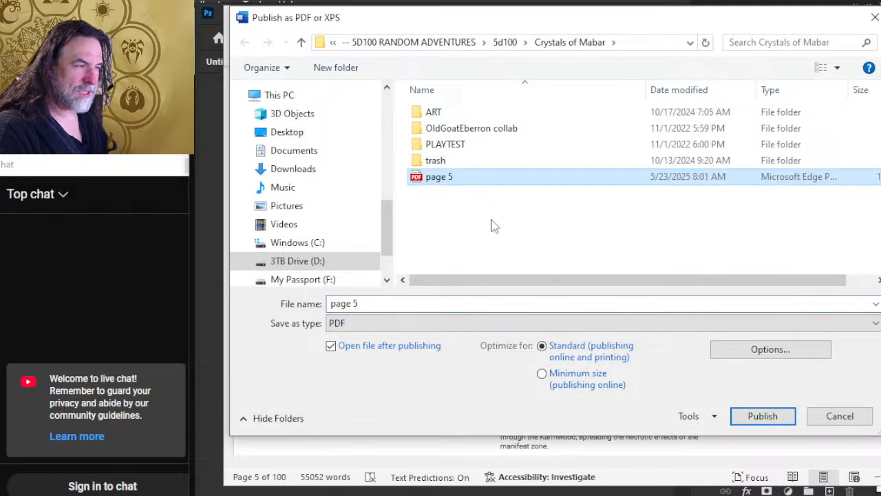
# Limit the PDF export to the current page, publish the document without markup, and exclude document properties and accessibility structure tags
pyautogui.click(780, 356)
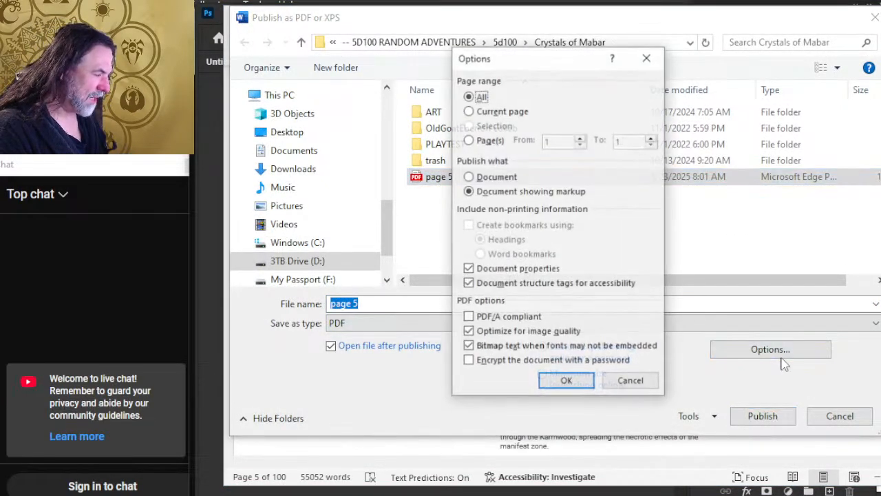
pyautogui.click(485, 110)
pyautogui.click(490, 178)
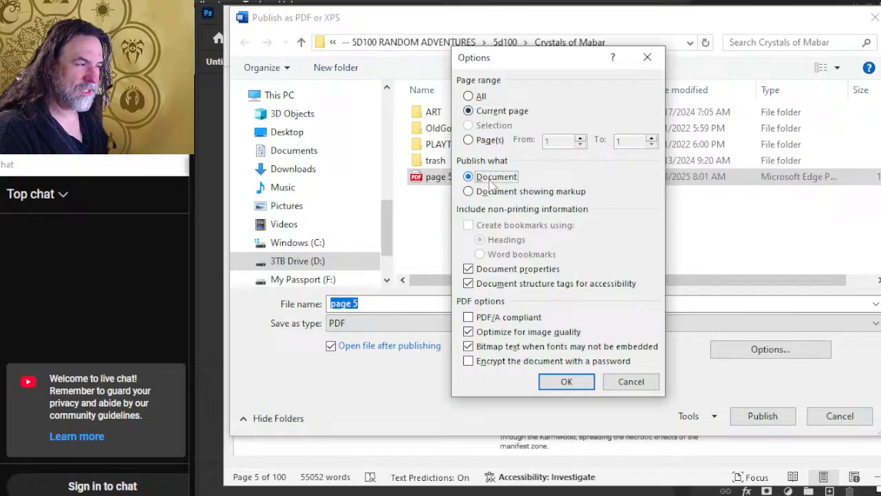
pyautogui.click(509, 269)
pyautogui.click(515, 283)
pyautogui.click(574, 383)
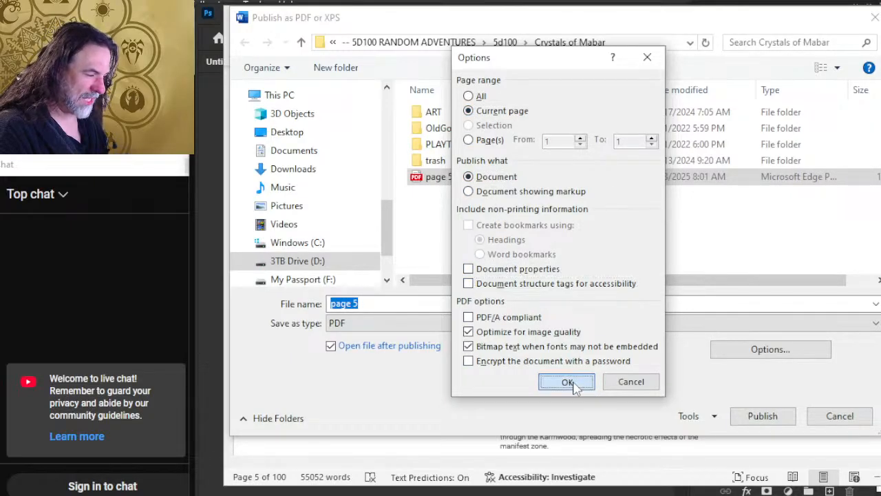
# Publish the PDF, replacing the existing page 5 file, and close the PDF that opens
pyautogui.click(763, 416)
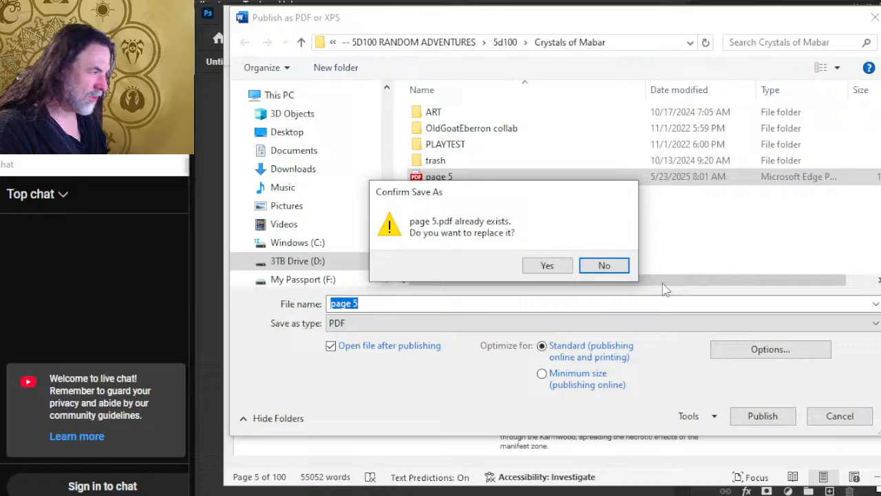
pyautogui.click(547, 265)
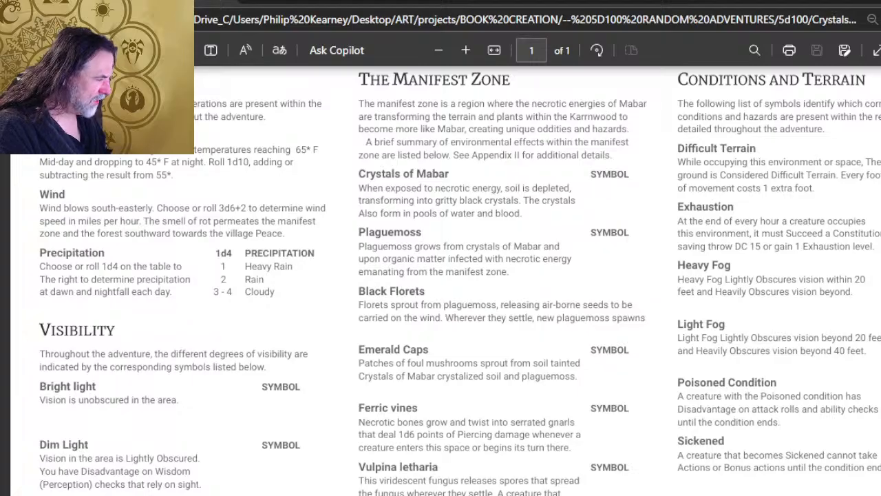
pyautogui.hotkey('ctrl', 'w')
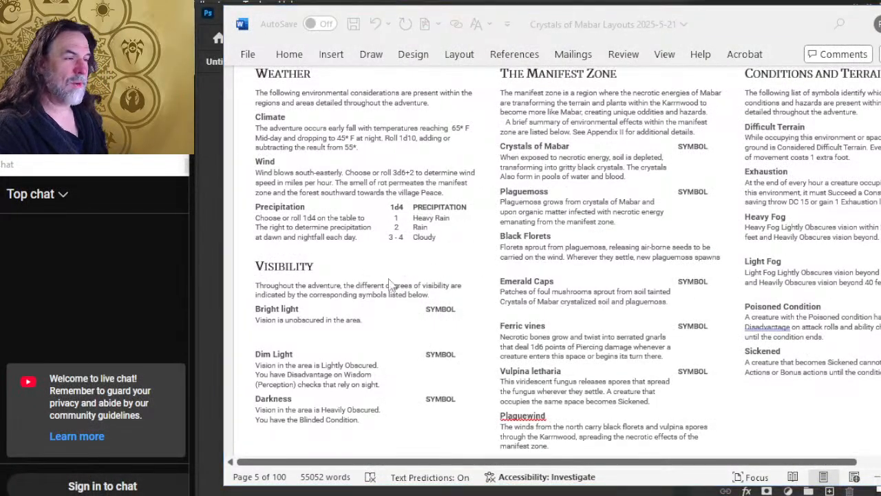
# Return to the Word document and save it
pyautogui.hotkey('alt', 'Tab')
pyautogui.hotkey('alt', 'Tab')
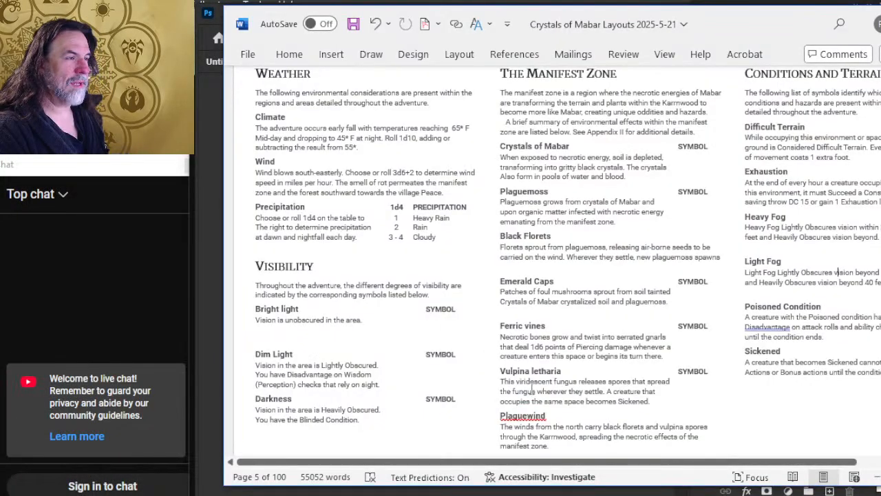
pyautogui.hotkey('ctrl', 's')
# Switch to Photoshop and close the Untitled-1 document without saving its changes
pyautogui.hotkey('alt', 'Tab')
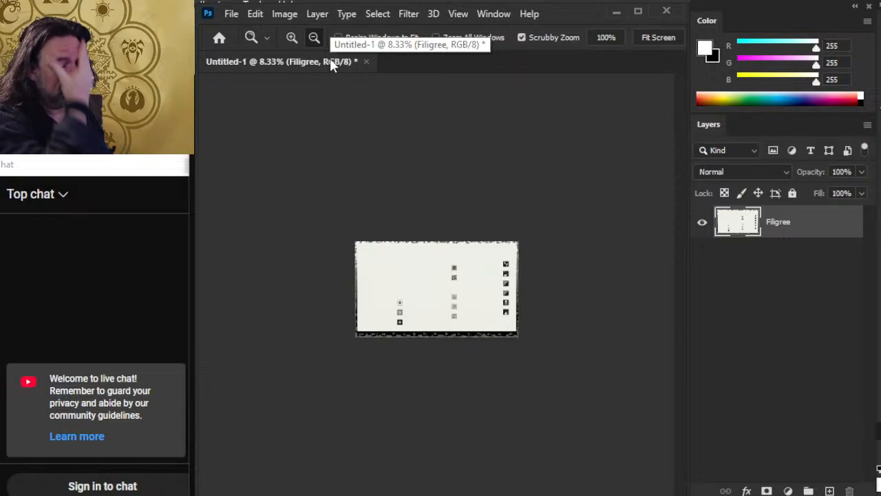
pyautogui.click(366, 62)
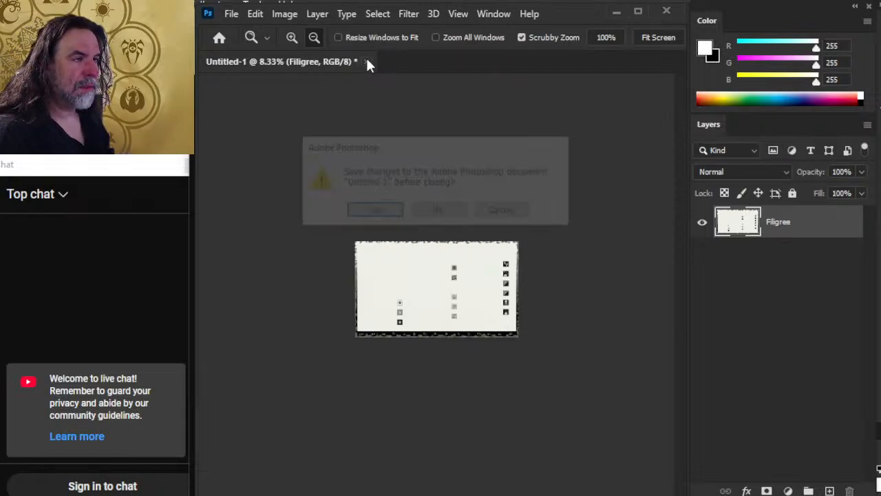
pyautogui.click(434, 214)
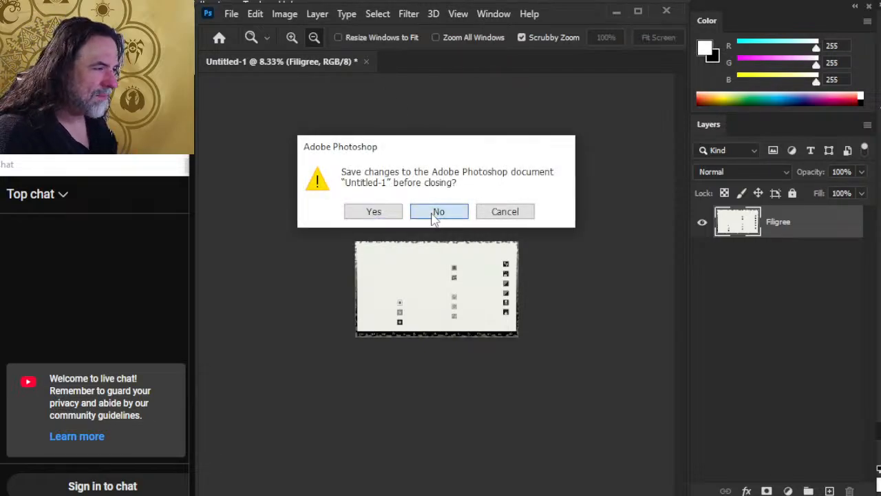
# Reopen the recent file 2025 Page 1-7.psd
pyautogui.click(232, 15)
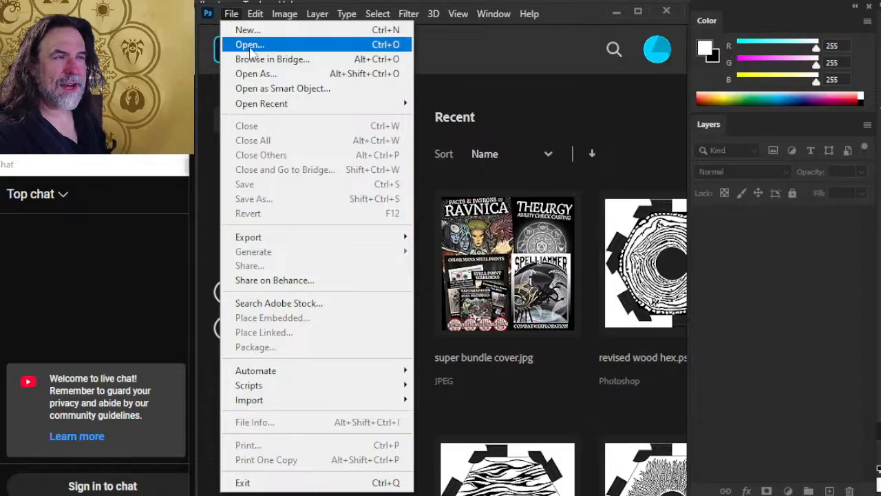
pyautogui.moveTo(296, 112)
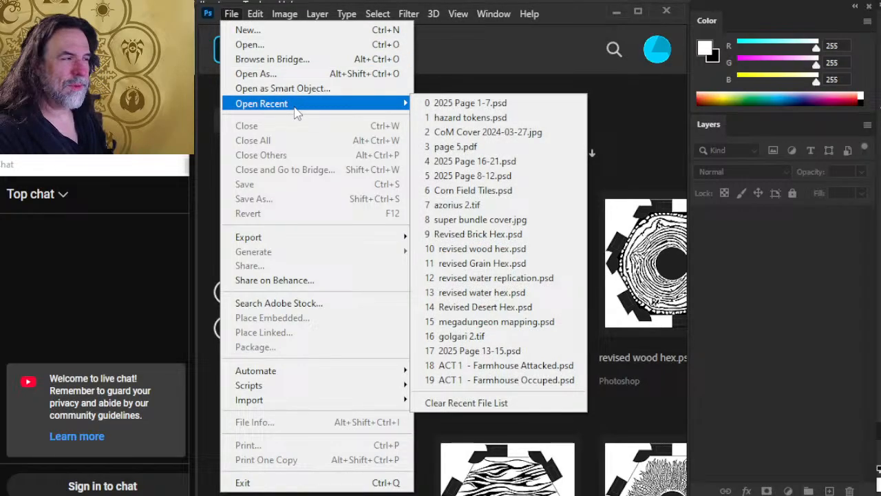
pyautogui.click(475, 101)
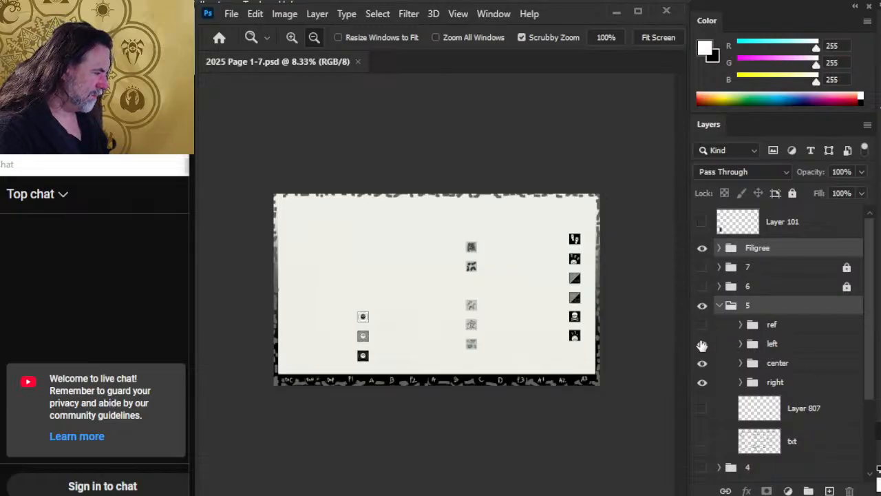
# Delete the outdated Layer 807 above the txt layer in group 5
pyautogui.scroll(-3, 813, 364)
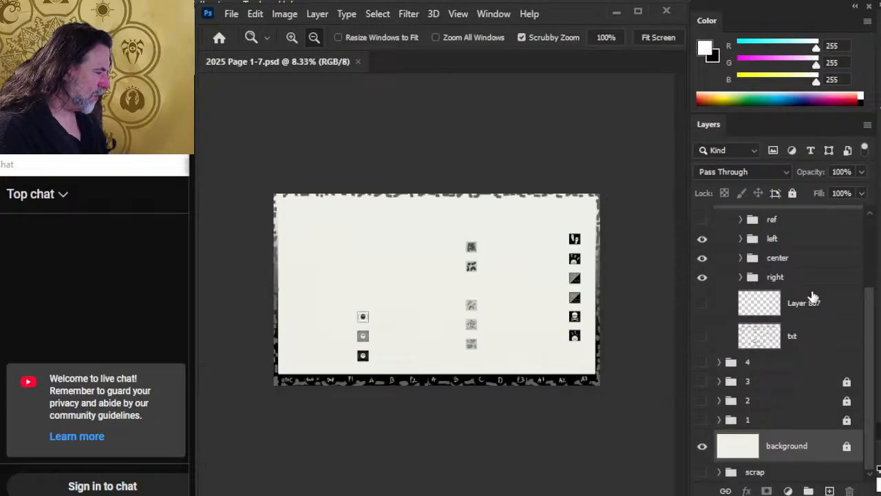
pyautogui.click(811, 318)
pyautogui.press('Delete')
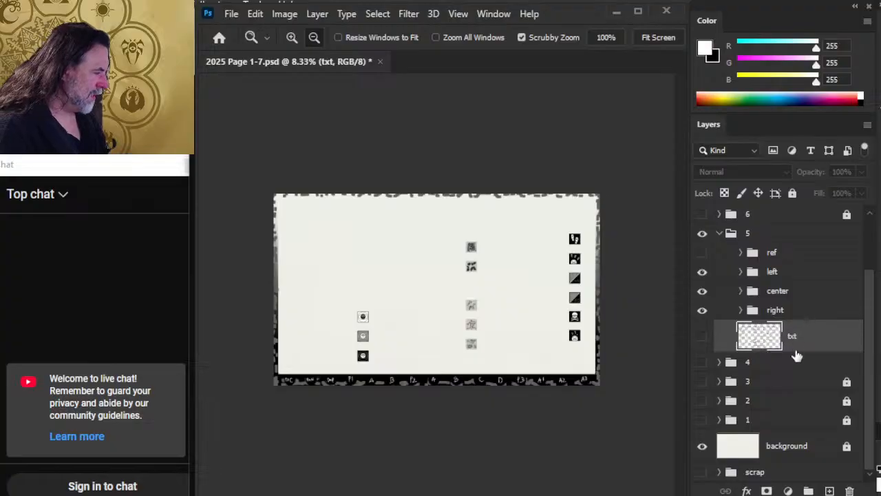
# Open page 5.pdf from the Crystals of Mabar folder and import its page at the offered size and resolution
pyautogui.click(231, 15)
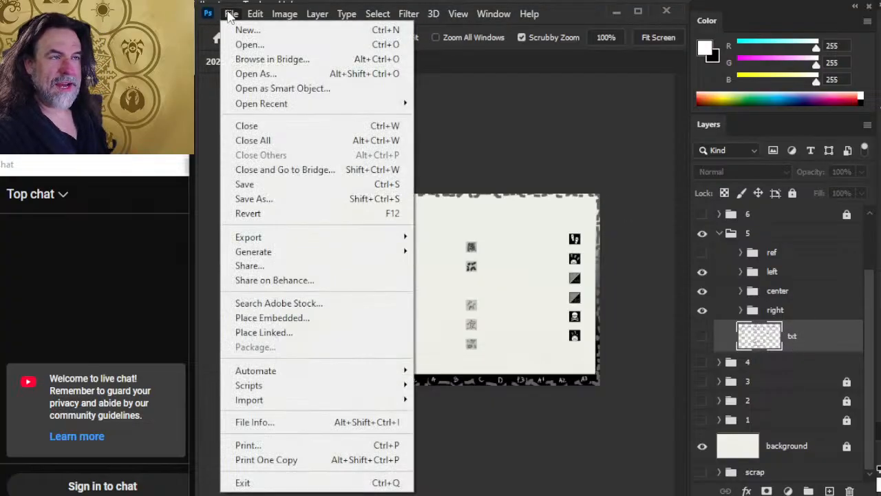
pyautogui.click(233, 45)
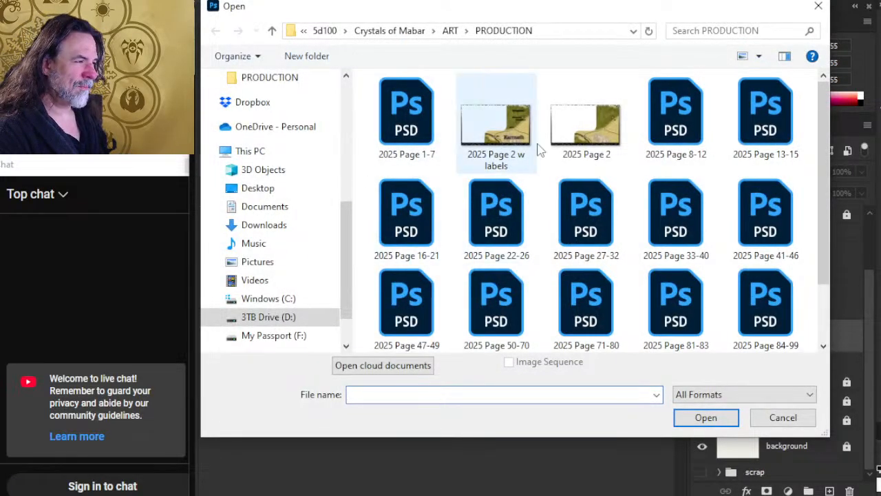
pyautogui.scroll(-1, 558, 189)
pyautogui.scroll(1, 543, 182)
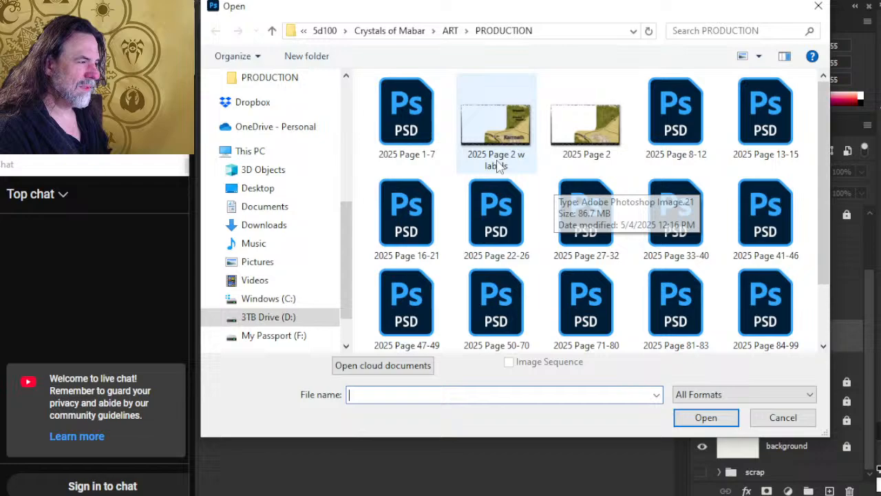
pyautogui.click(450, 31)
pyautogui.click(389, 31)
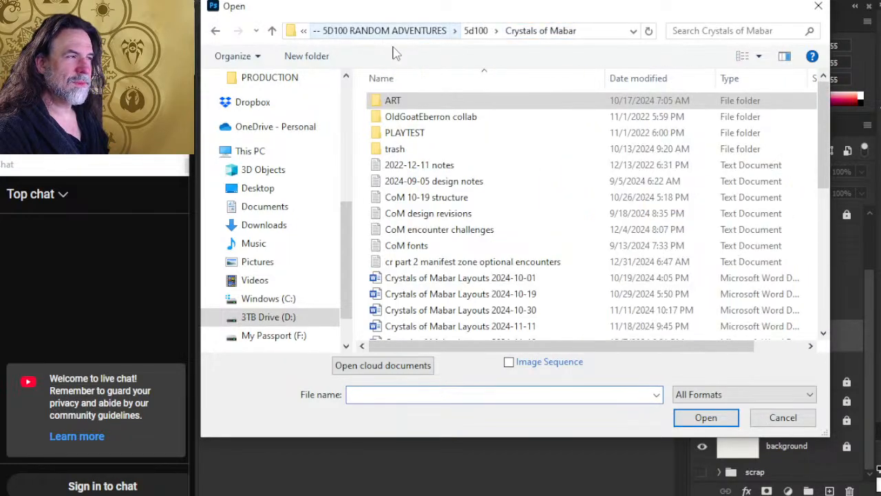
pyautogui.scroll(-6, 526, 238)
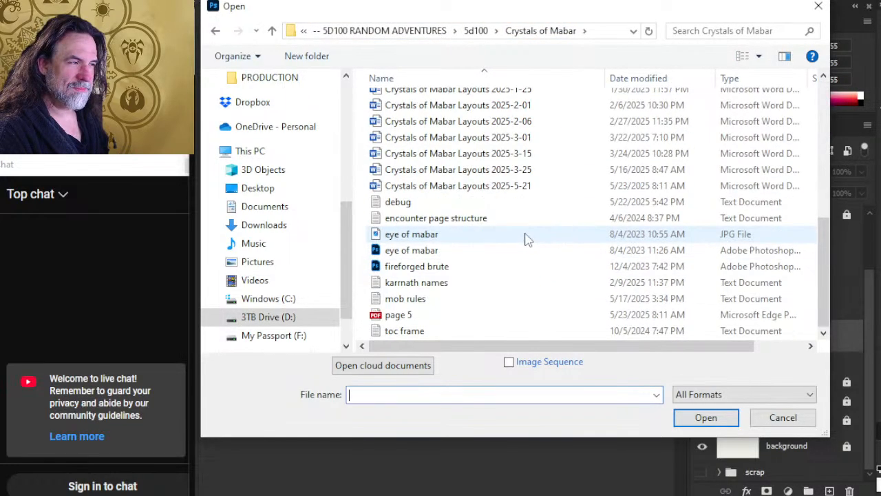
pyautogui.doubleClick(403, 314)
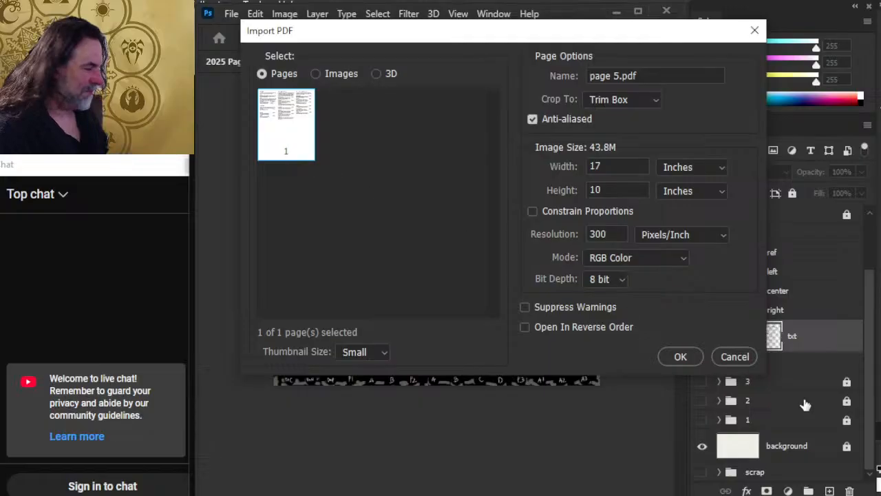
pyautogui.click(680, 357)
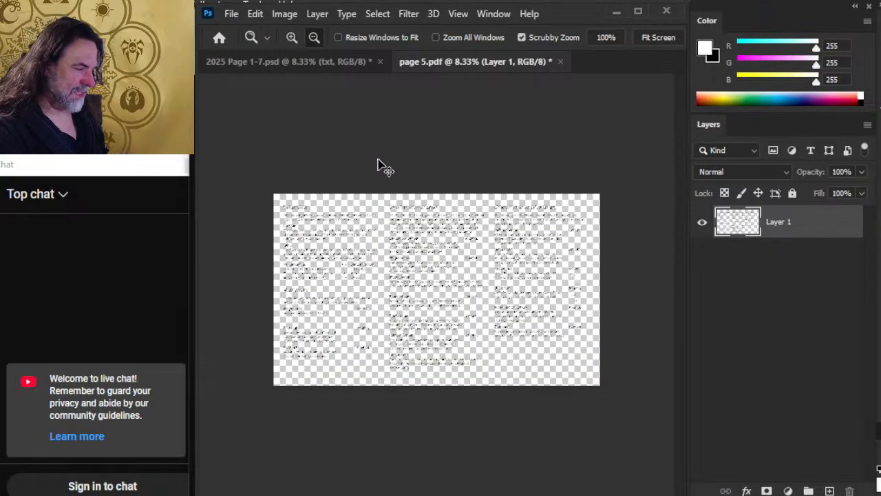
# Paste the copied page 5 text into 2025 Page 1-7.psd as a new layer directly above the txt layer in group 5
pyautogui.click(302, 79)
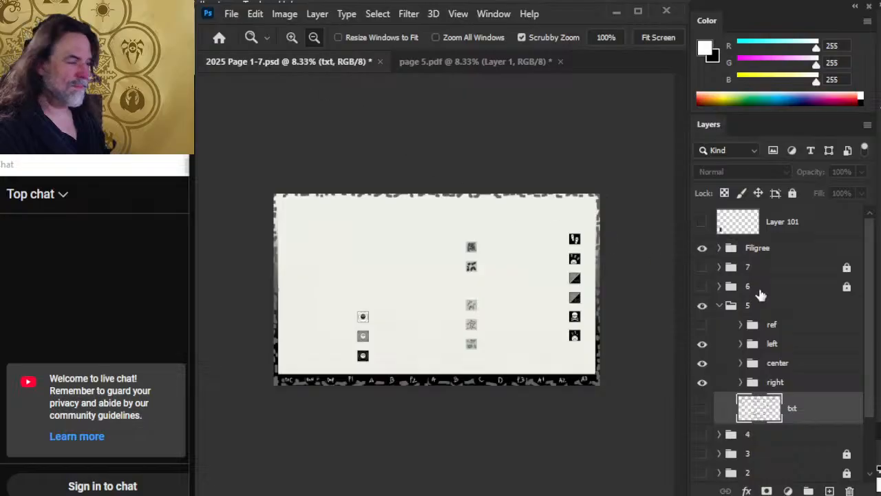
pyautogui.hotkey('ctrl', 'v')
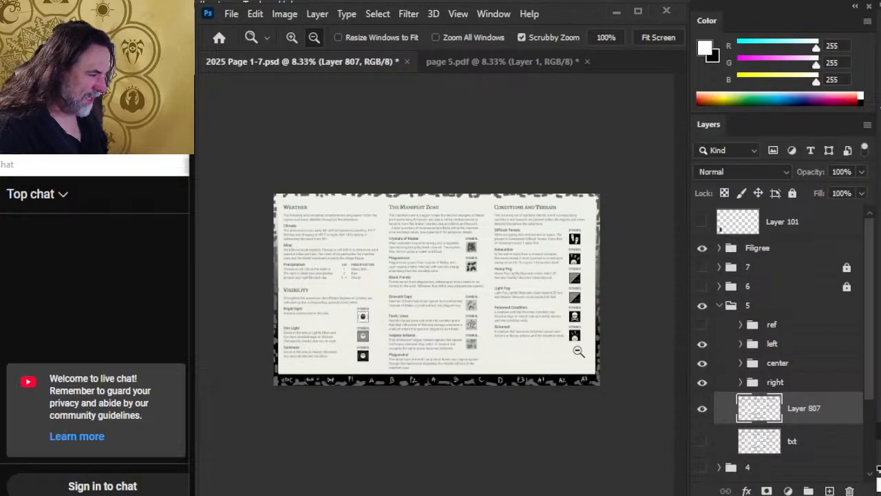
pyautogui.scroll(5, 619, 296)
pyautogui.scroll(5, 633, 269)
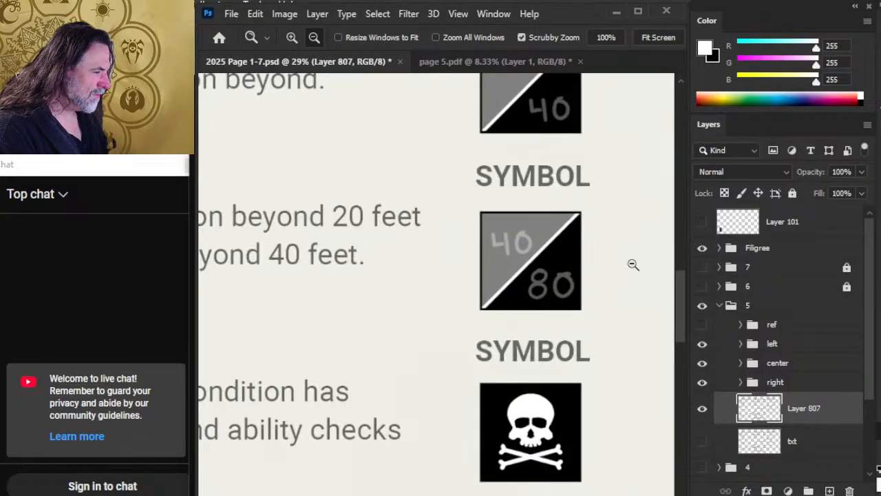
# Compare the pasted text with the fog symbols by hiding and showing its layer and moving it above the symbol groups and back
pyautogui.click(702, 410)
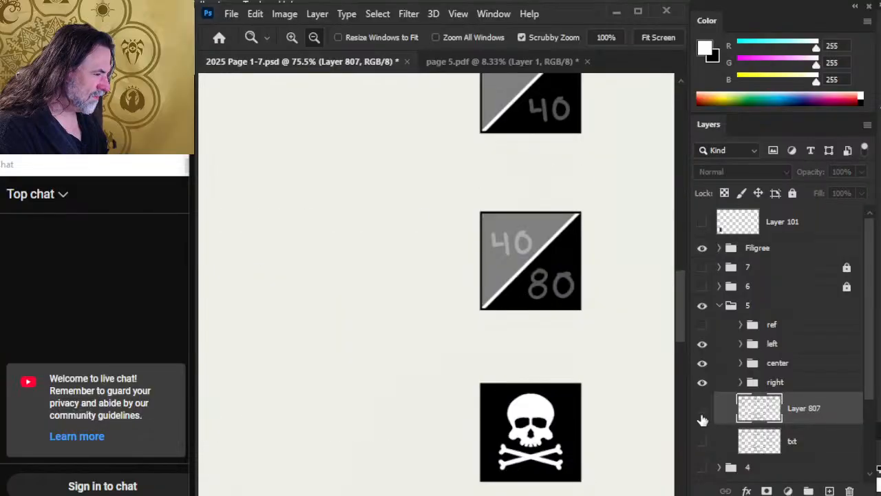
pyautogui.click(702, 413)
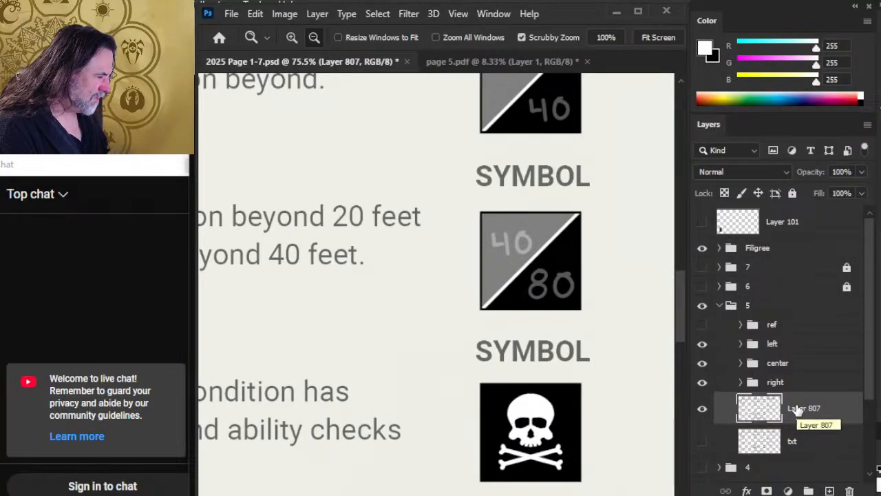
pyautogui.moveTo(796, 411); pyautogui.dragTo(791, 321)
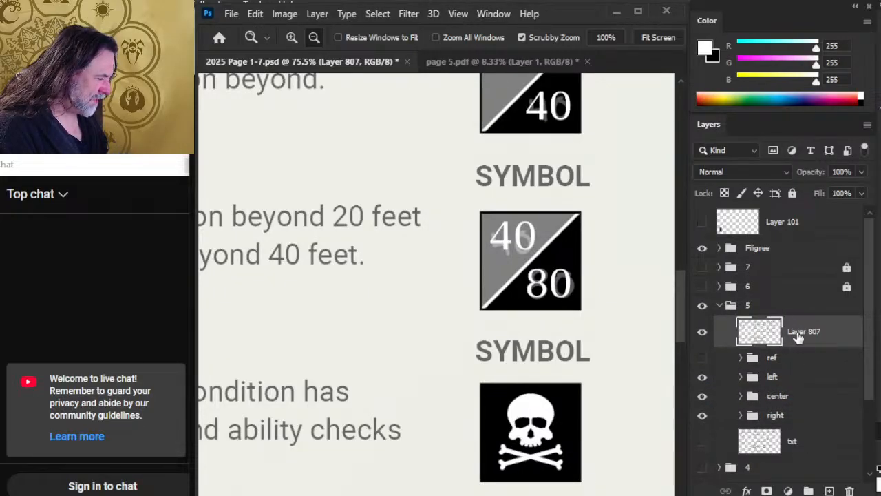
pyautogui.moveTo(796, 335); pyautogui.dragTo(816, 450)
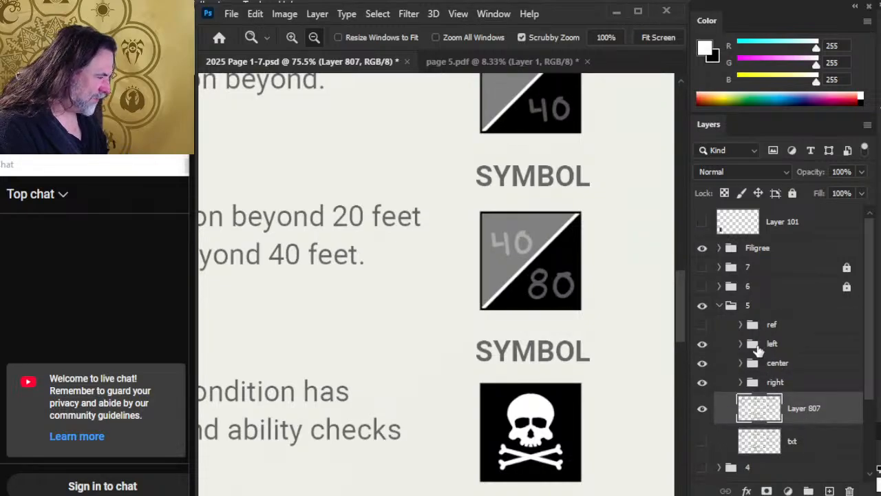
# Examine the symbol groups inside the right group, toggling poison, heavy fog and light fog to identify which symbol each one holds
pyautogui.click(740, 382)
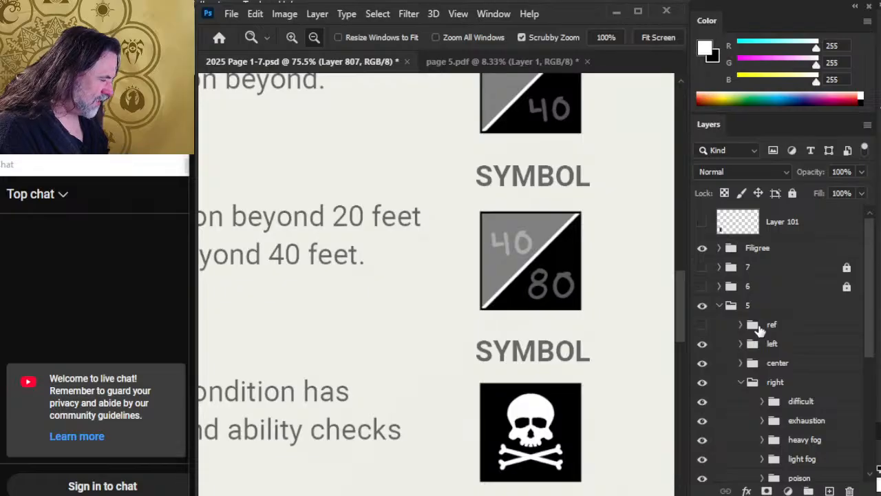
pyautogui.scroll(-2, 759, 330)
pyautogui.scroll(-1, 779, 335)
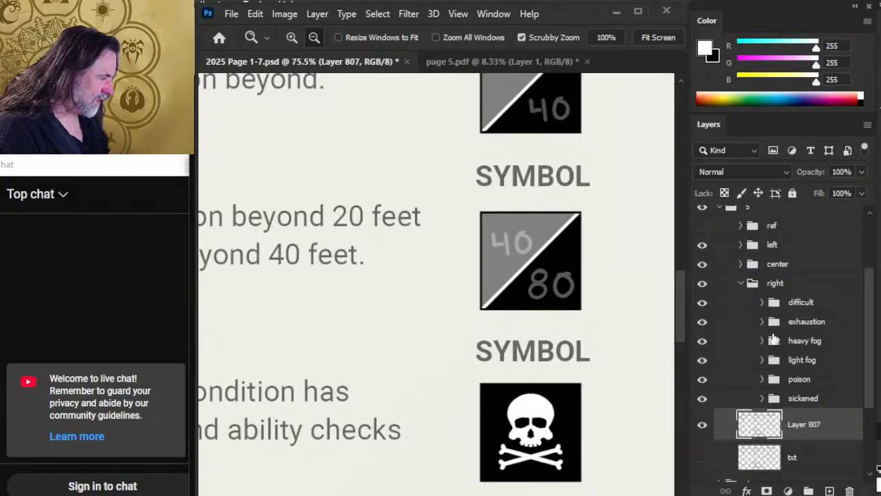
pyautogui.click(701, 309)
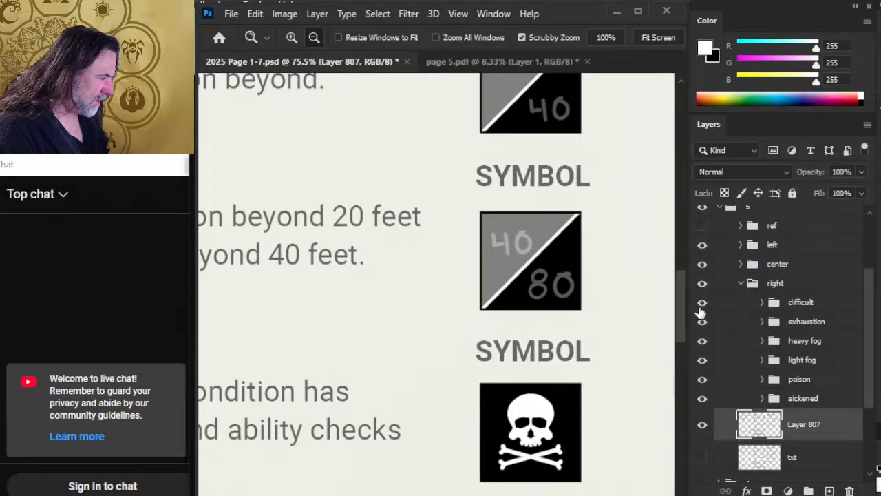
pyautogui.scroll(-3, 746, 335)
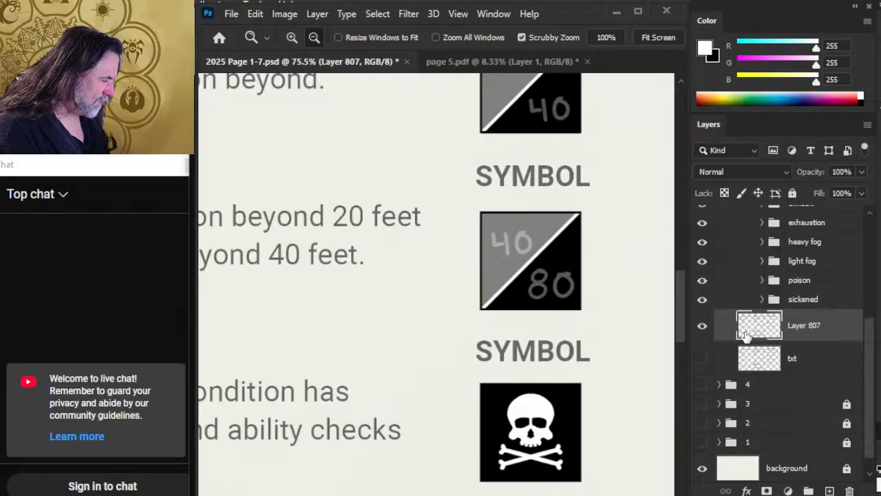
pyautogui.scroll(1, 750, 267)
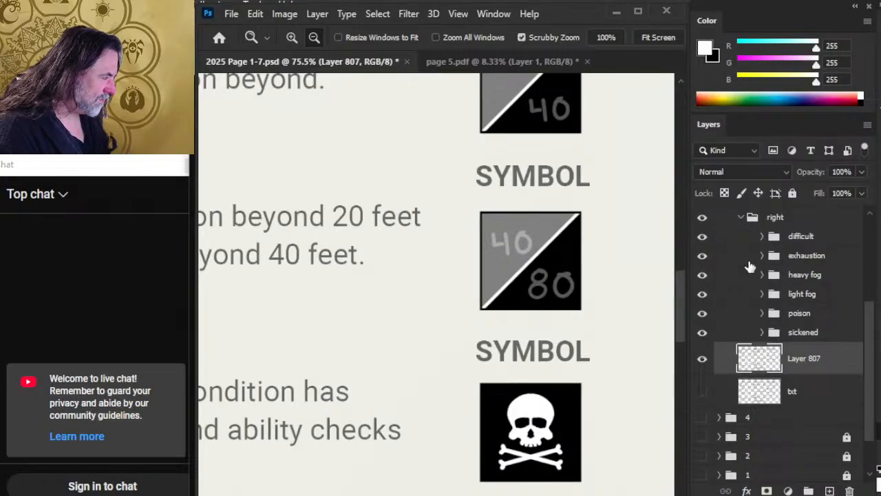
pyautogui.scroll(1, 750, 266)
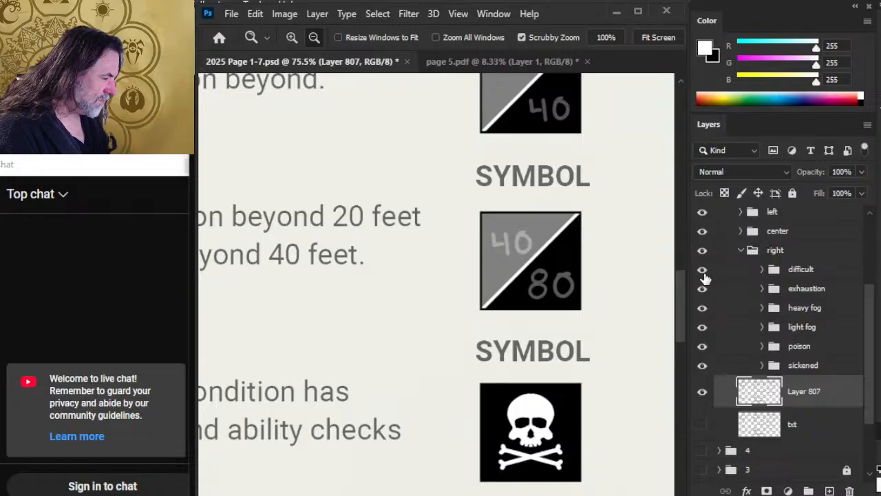
pyautogui.click(706, 346)
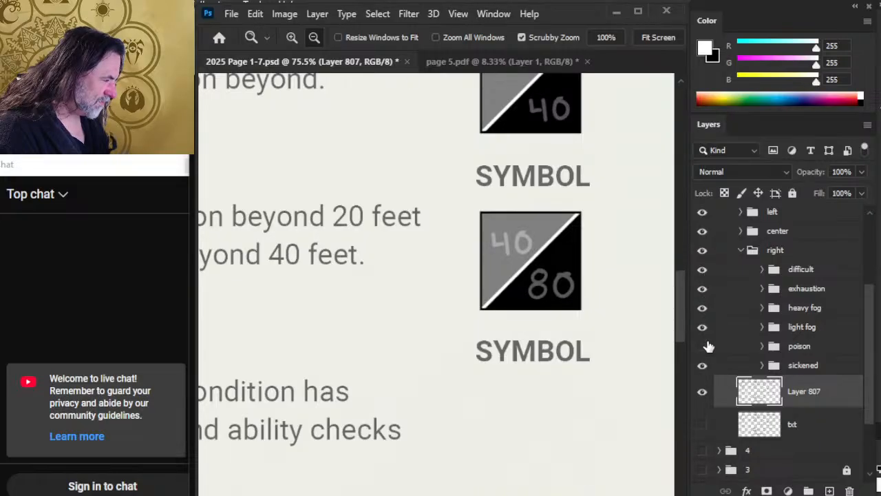
pyautogui.click(707, 346)
pyautogui.click(704, 309)
pyautogui.click(702, 310)
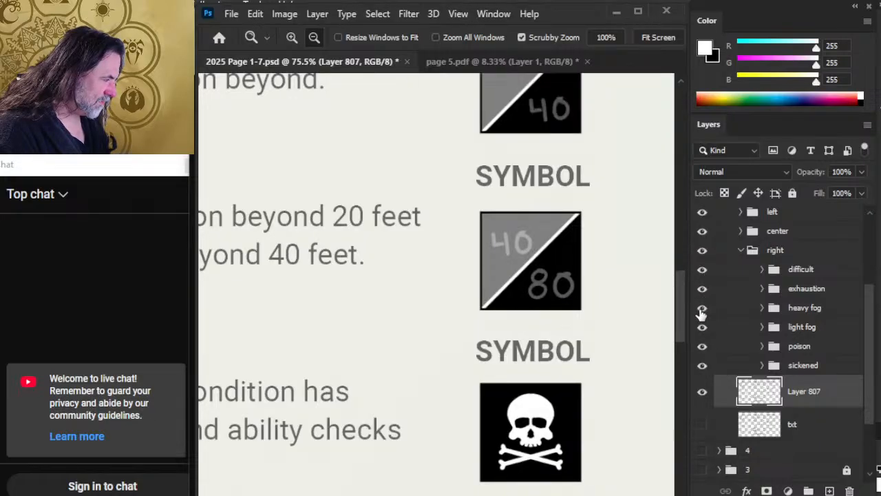
pyautogui.click(701, 310)
pyautogui.click(701, 310)
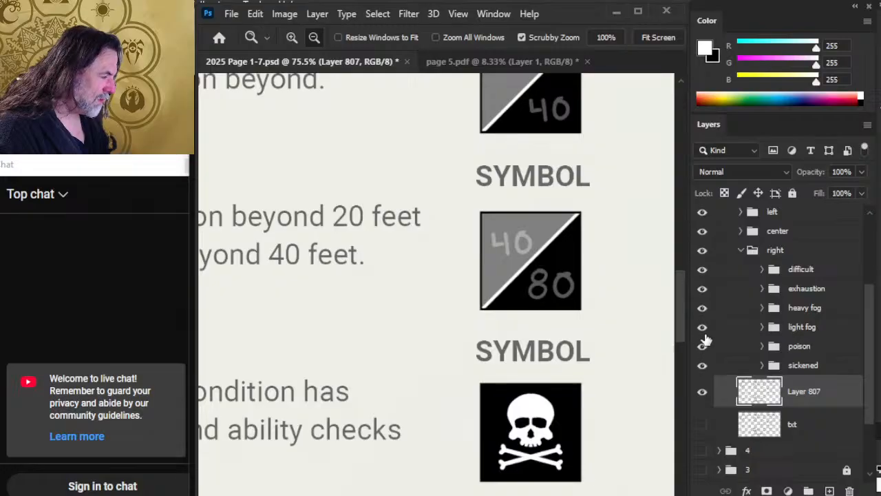
pyautogui.click(701, 327)
pyautogui.click(702, 327)
# Hide the layer with the handwritten distances in the light fog group, and collapse the group
pyautogui.click(770, 332)
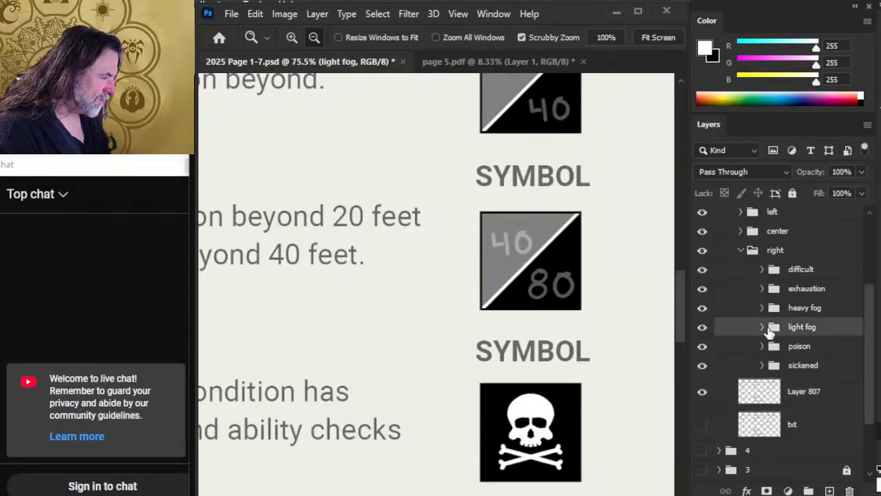
pyautogui.click(763, 327)
pyautogui.click(704, 353)
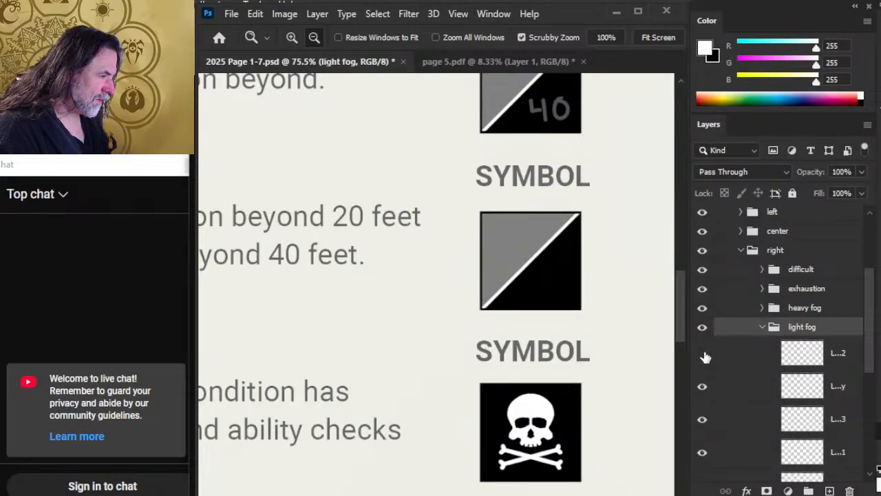
pyautogui.click(762, 327)
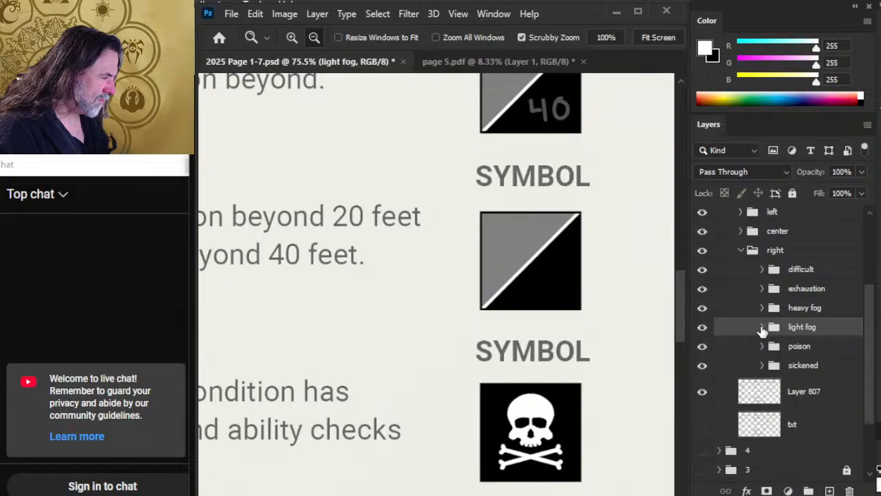
# Hide the layer with the handwritten distances in the heavy fog group, and move Layer 807 above the symbol groups inside the right group
pyautogui.click(761, 307)
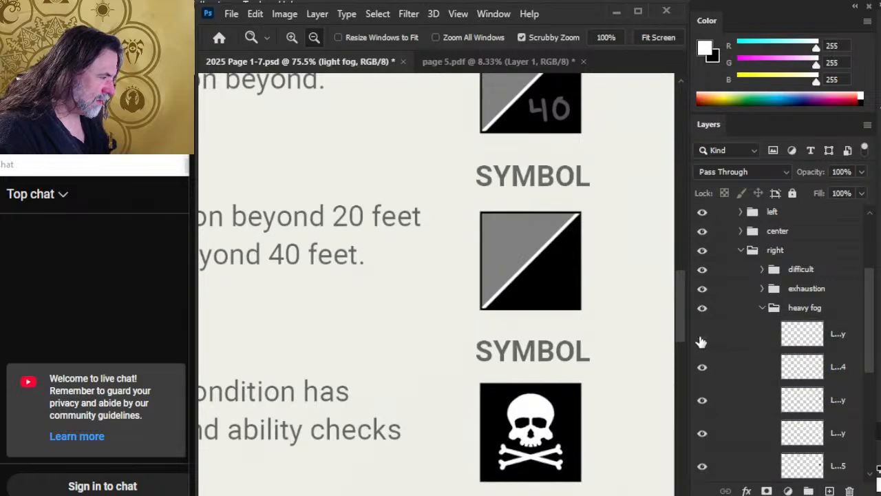
pyautogui.click(701, 335)
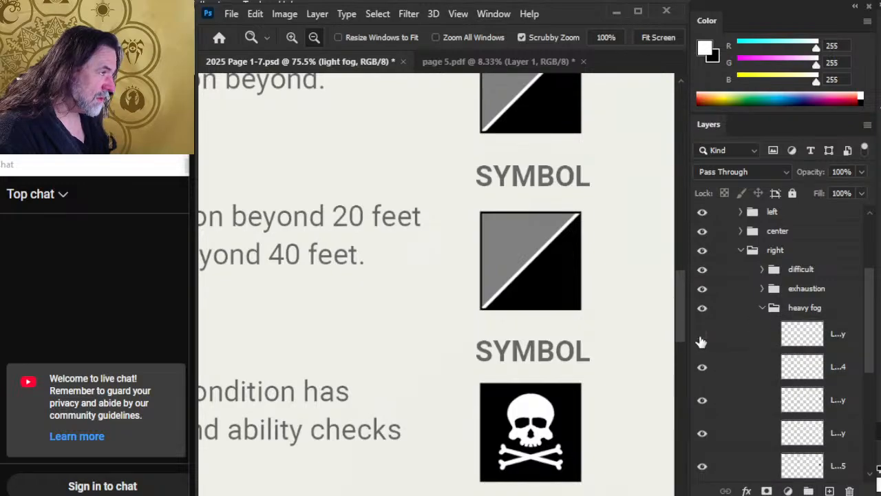
pyautogui.click(768, 311)
pyautogui.click(762, 308)
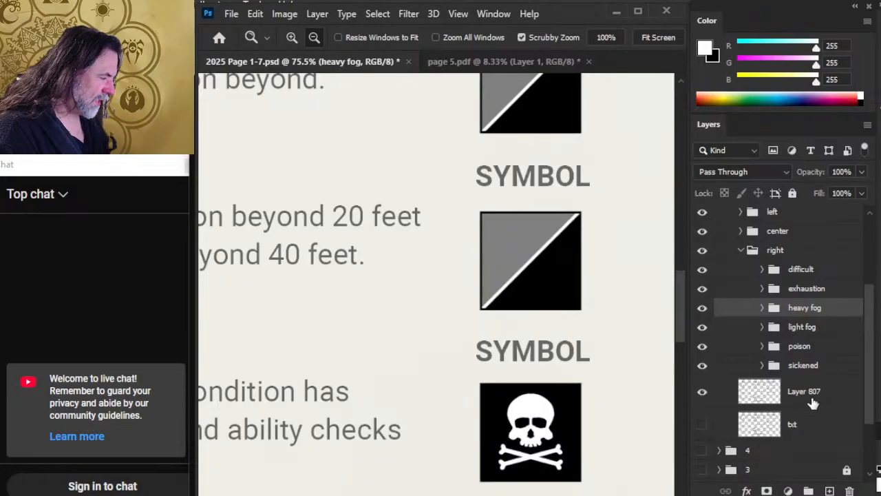
pyautogui.moveTo(812, 403); pyautogui.dragTo(784, 268)
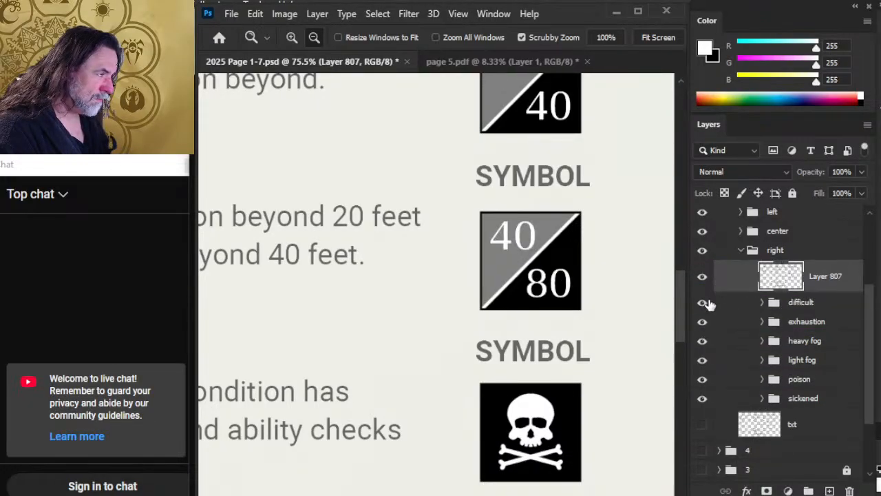
# Inspect the typed distances on both fog symbols up close and within the whole page layout
pyautogui.moveTo(612, 296); pyautogui.dragTo(562, 284)
pyautogui.moveTo(562, 318); pyautogui.dragTo(507, 319)
pyautogui.moveTo(535, 356); pyautogui.dragTo(506, 346)
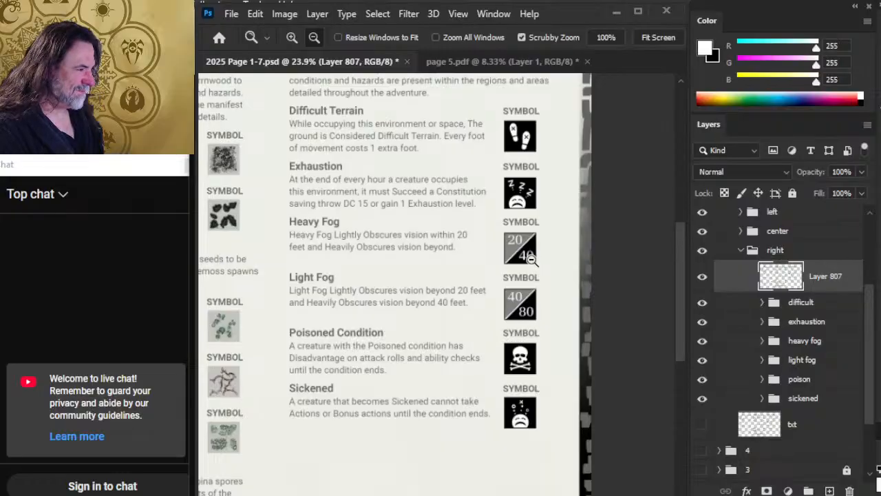
pyautogui.moveTo(530, 258); pyautogui.dragTo(643, 250)
pyautogui.moveTo(513, 316); pyautogui.dragTo(443, 311)
pyautogui.moveTo(520, 395); pyautogui.dragTo(490, 394)
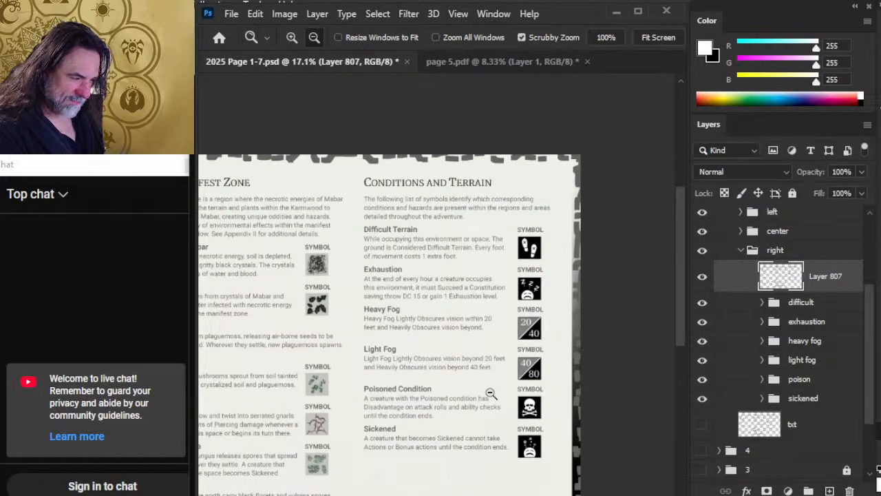
pyautogui.moveTo(433, 360); pyautogui.dragTo(702, 272)
pyautogui.moveTo(605, 305); pyautogui.dragTo(502, 275)
pyautogui.moveTo(560, 296); pyautogui.dragTo(546, 296)
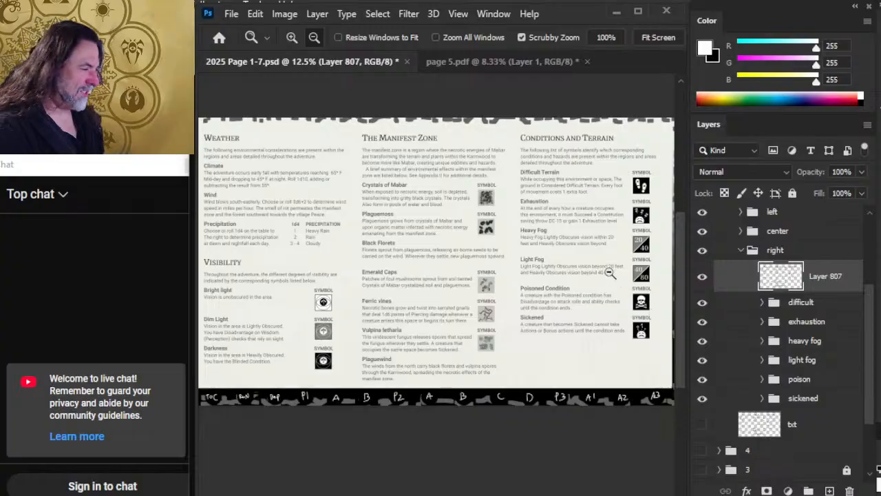
pyautogui.moveTo(611, 273); pyautogui.dragTo(348, 291)
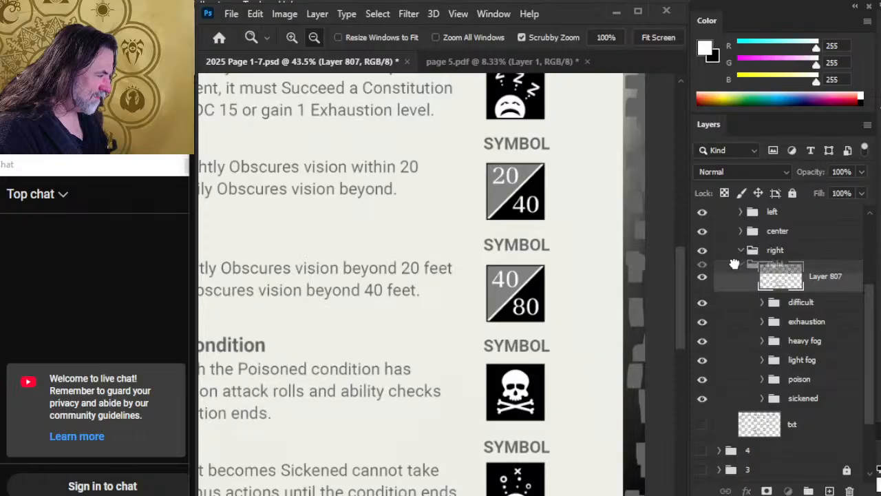
pyautogui.click(733, 252)
pyautogui.click(744, 278)
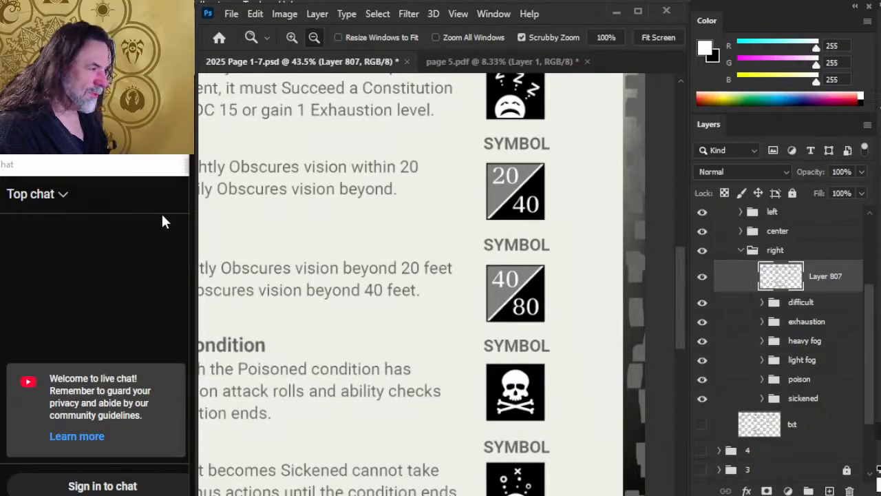
# Lasso the typed numbers on both fog symbols and cut them to a new layer
pyautogui.press('l')
pyautogui.moveTo(563, 153)
pyautogui.mouseDown()
pyautogui.moveTo(526, 150)
pyautogui.moveTo(489, 163)
pyautogui.moveTo(460, 189)
pyautogui.moveTo(464, 259)
pyautogui.mouseUp()
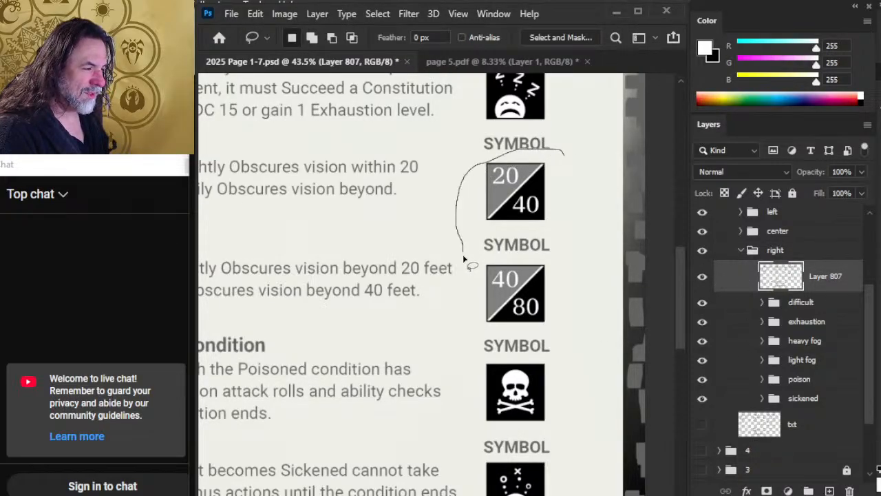
pyautogui.moveTo(463, 296)
pyautogui.mouseDown()
pyautogui.moveTo(506, 328)
pyautogui.moveTo(548, 332)
pyautogui.moveTo(561, 283)
pyautogui.moveTo(557, 159)
pyautogui.mouseUp()
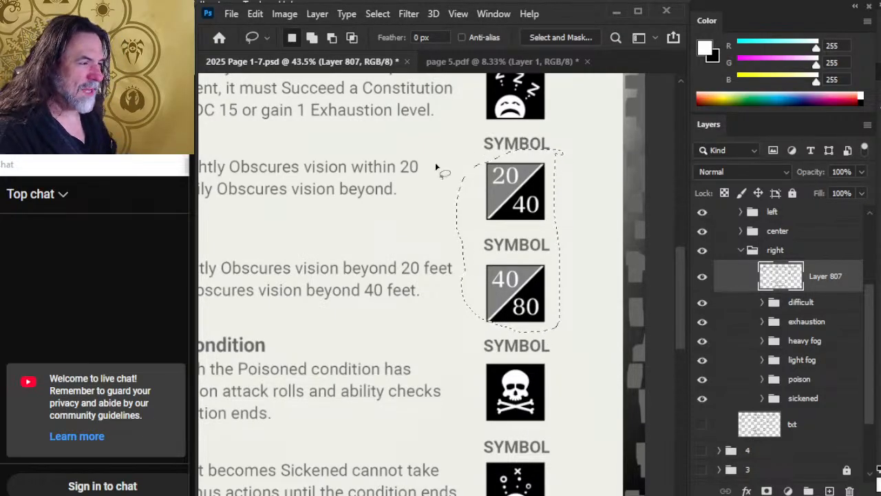
pyautogui.click(434, 189)
pyautogui.moveTo(532, 156); pyautogui.dragTo(546, 161)
pyautogui.moveTo(555, 256)
pyautogui.mouseDown()
pyautogui.moveTo(482, 268)
pyautogui.moveTo(473, 316)
pyautogui.moveTo(555, 262)
pyautogui.mouseUp()
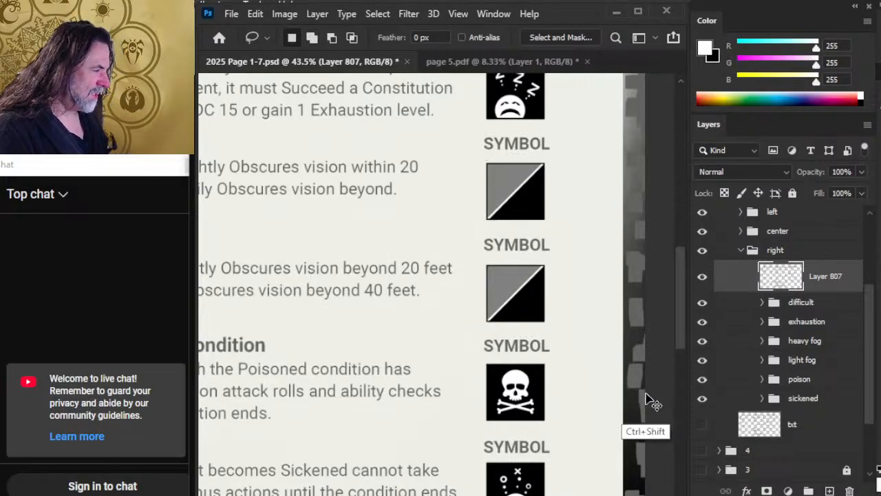
pyautogui.hotkey('ctrl', 'shift', 'j')
# Move Layer 807 out of the right group to directly above the old txt layer, and delete the old txt layer
pyautogui.scroll(-2, 875, 318)
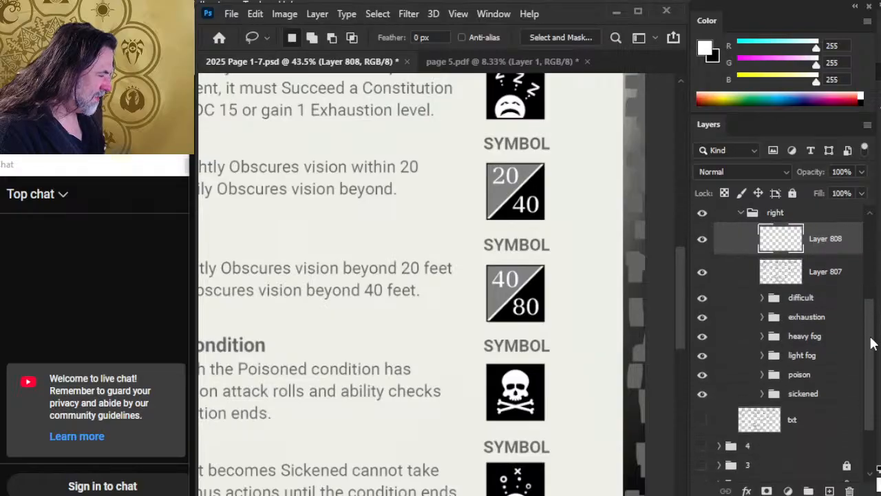
pyautogui.moveTo(828, 260); pyautogui.dragTo(819, 398)
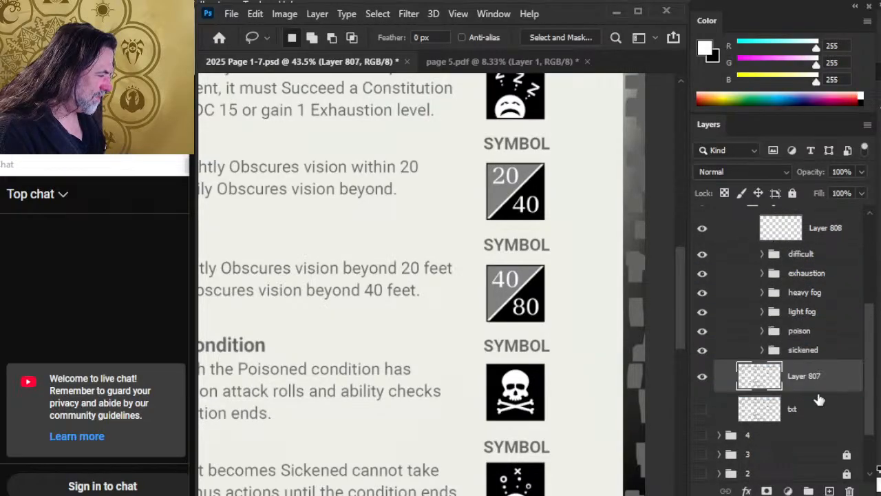
pyautogui.click(807, 408)
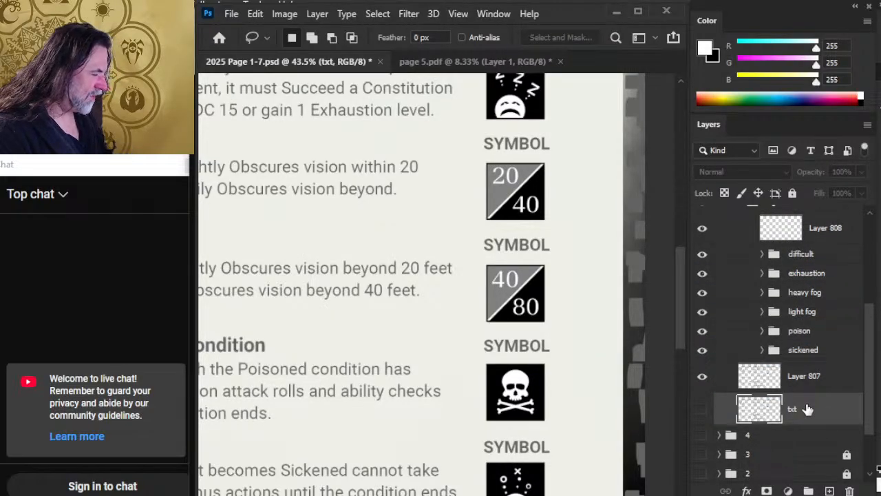
pyautogui.press('Delete')
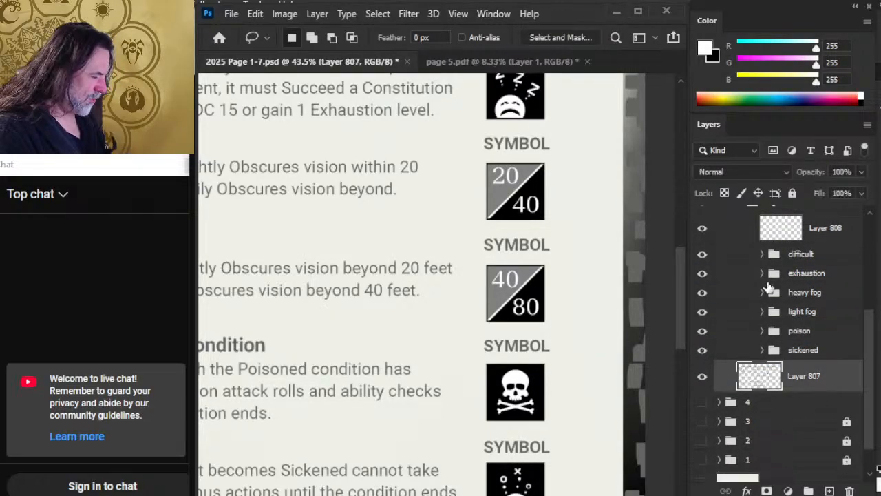
# Rename Layer 807 as txt
pyautogui.doubleClick(811, 383)
pyautogui.write('bxt')
pyautogui.press('Return')
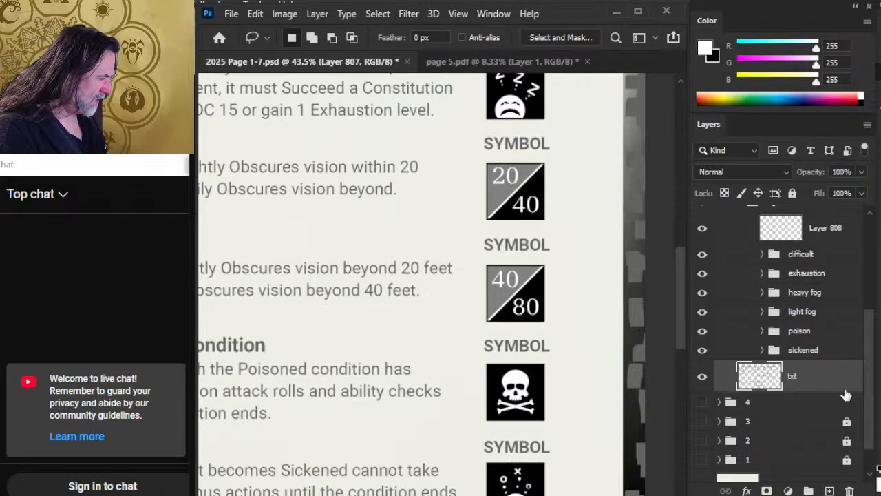
# Cut the 20 and 40 of the heavy fog symbol from Layer 808 and paste them in place at the top of the heavy fog group
pyautogui.click(702, 231)
pyautogui.click(702, 230)
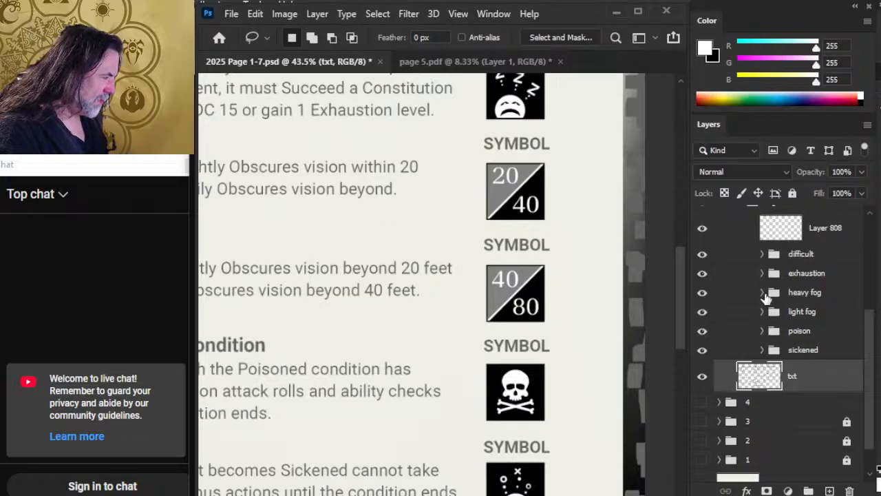
pyautogui.click(762, 312)
pyautogui.click(762, 292)
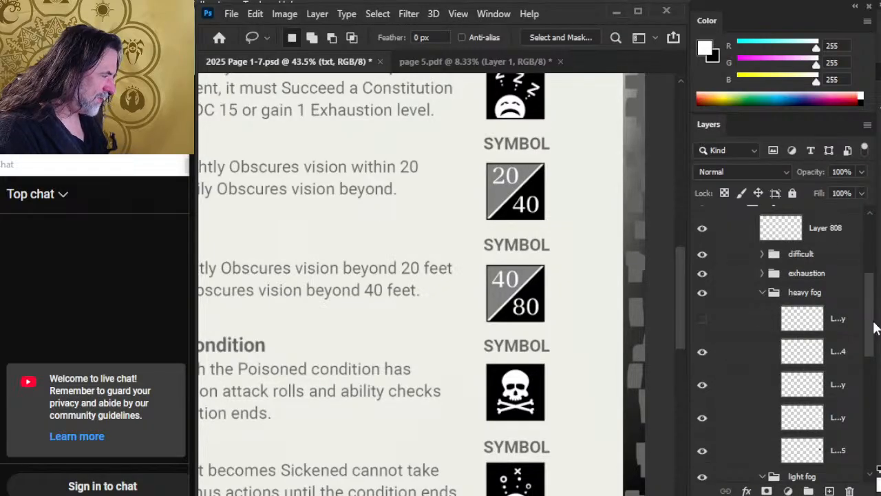
pyautogui.scroll(3, 871, 323)
pyautogui.click(788, 275)
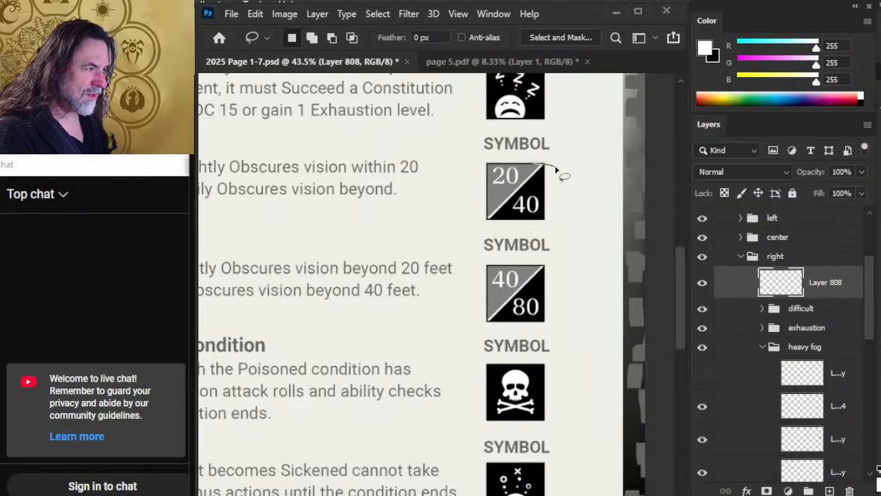
pyautogui.moveTo(556, 169)
pyautogui.mouseDown()
pyautogui.moveTo(566, 220)
pyautogui.moveTo(559, 175)
pyautogui.mouseUp()
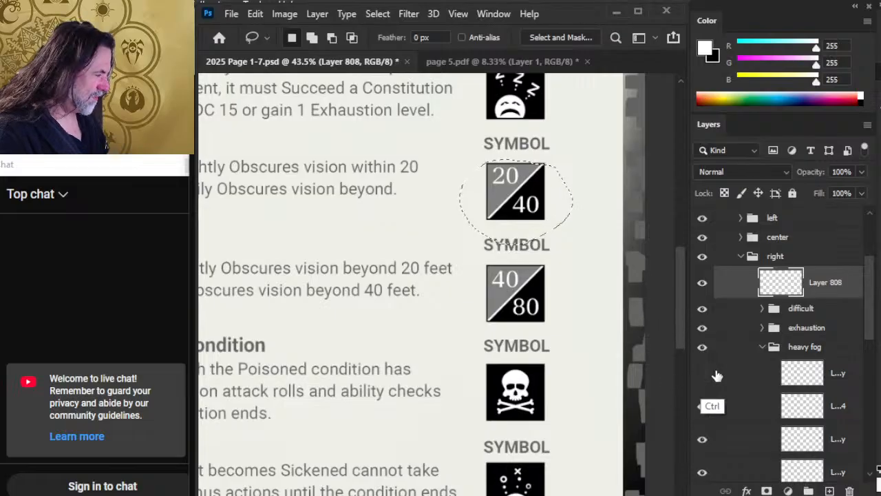
pyautogui.hotkey('ctrl', 'x')
pyautogui.click(752, 387)
pyautogui.hotkey('ctrl', 'shift', 'v')
pyautogui.click(766, 349)
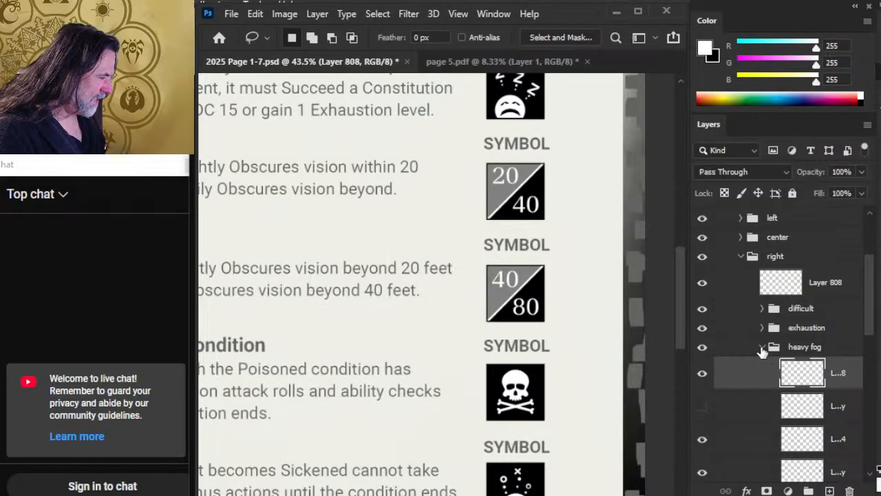
pyautogui.click(763, 348)
# Move Layer 808 with the remaining 40 and 80 to the top of the light fog group, and collapse the group
pyautogui.moveTo(811, 297); pyautogui.dragTo(808, 397)
pyautogui.click(771, 336)
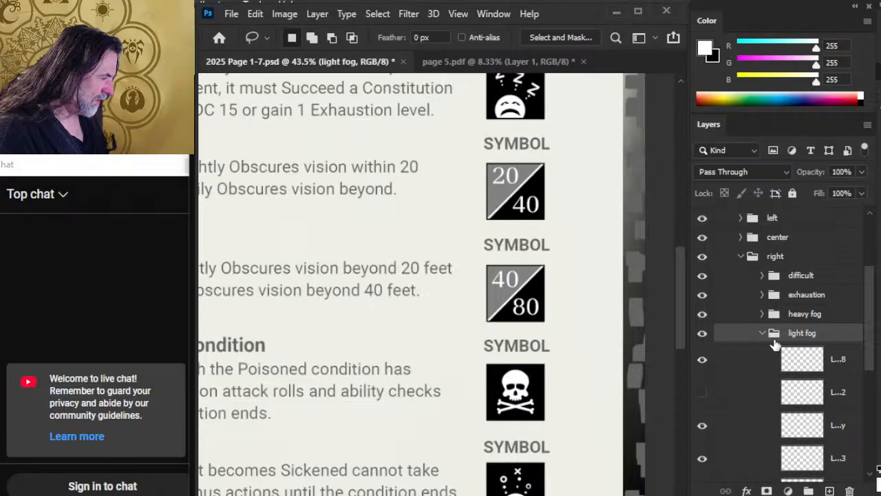
pyautogui.click(762, 334)
# Check the fog symbols by hiding and showing the light fog and heavy fog groups, and inspect the result up close and across the page
pyautogui.click(702, 334)
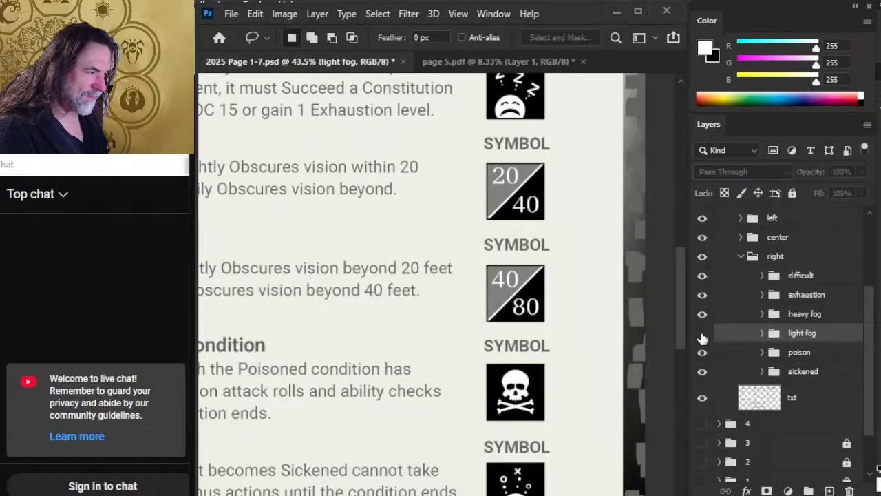
pyautogui.click(702, 333)
pyautogui.click(702, 315)
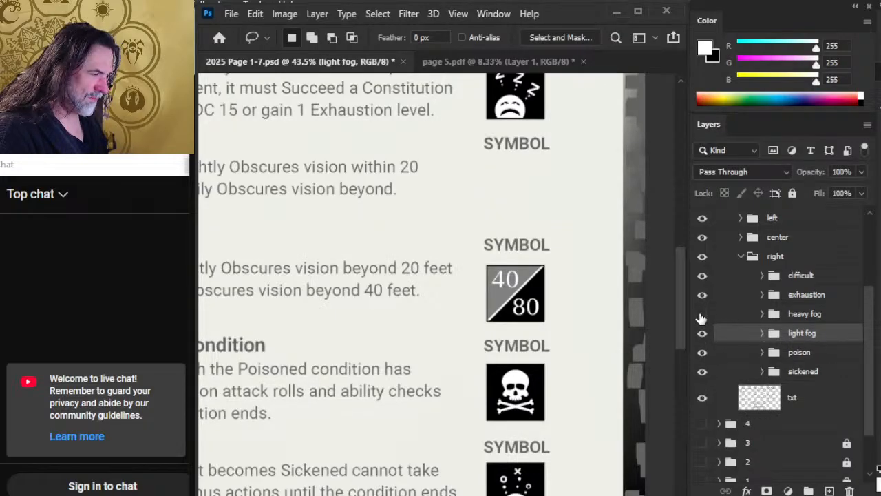
pyautogui.click(701, 315)
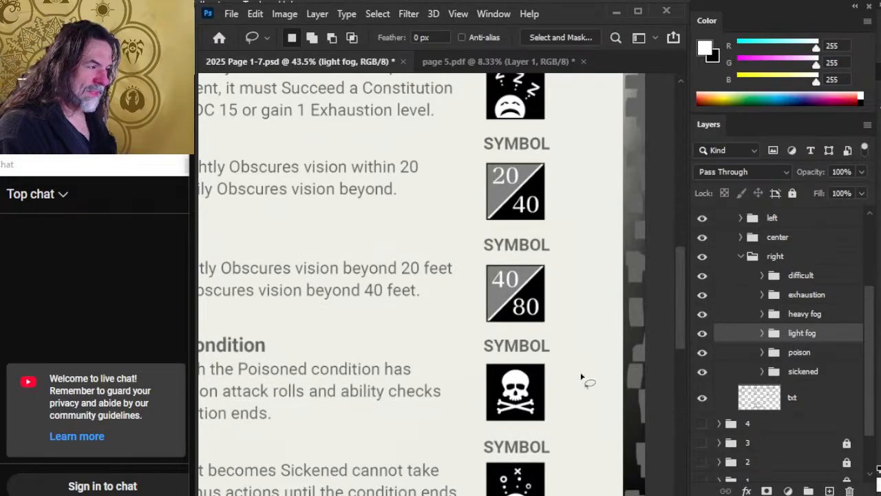
pyautogui.moveTo(577, 375); pyautogui.dragTo(543, 332)
pyautogui.moveTo(501, 222); pyautogui.dragTo(506, 293)
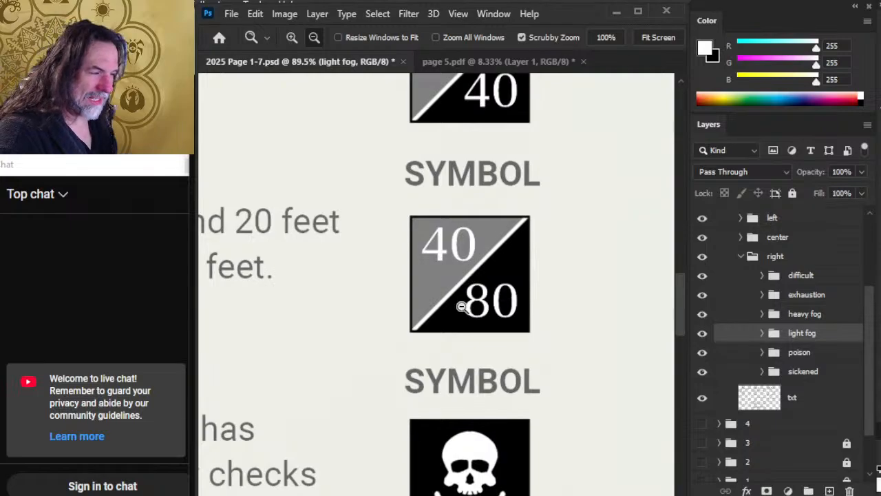
pyautogui.moveTo(551, 311); pyautogui.dragTo(515, 352)
pyautogui.moveTo(571, 381); pyautogui.dragTo(447, 351)
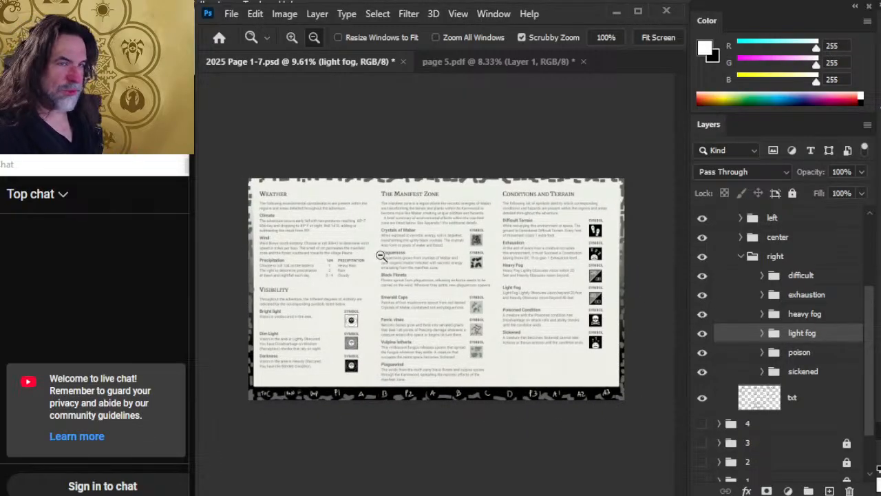
# Collapse the right group and group 5, and lock group 5
pyautogui.click(742, 260)
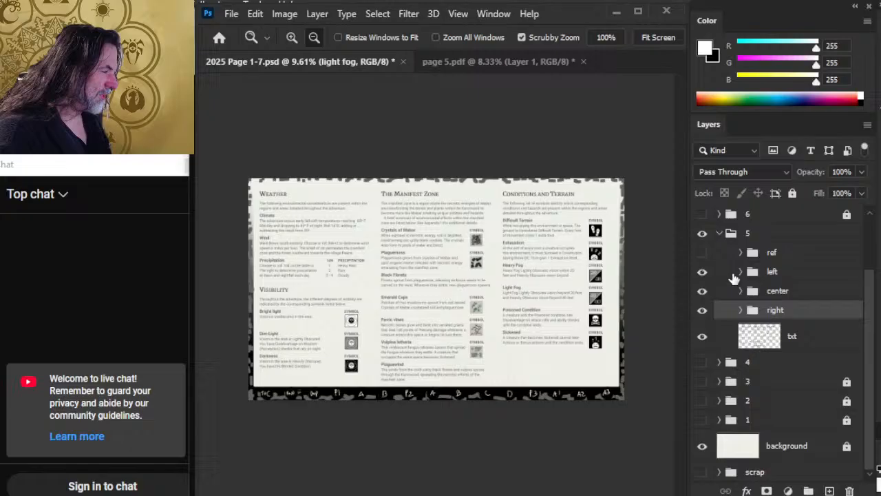
pyautogui.click(720, 235)
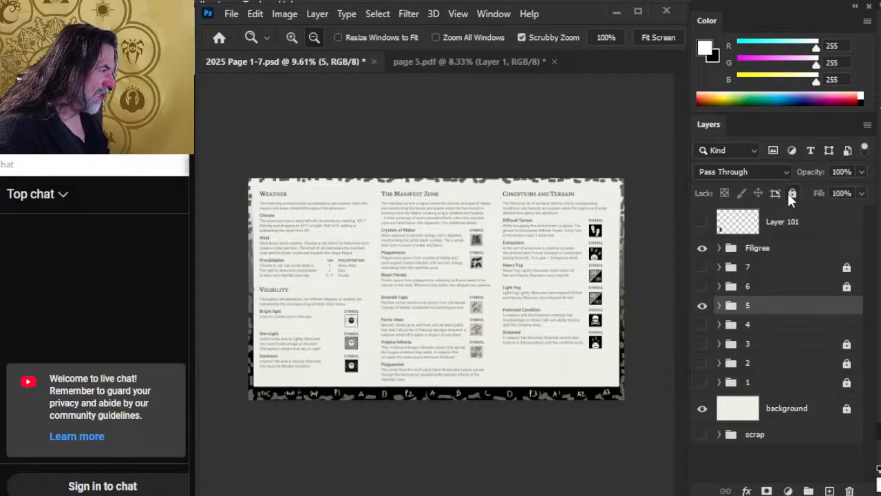
pyautogui.click(791, 194)
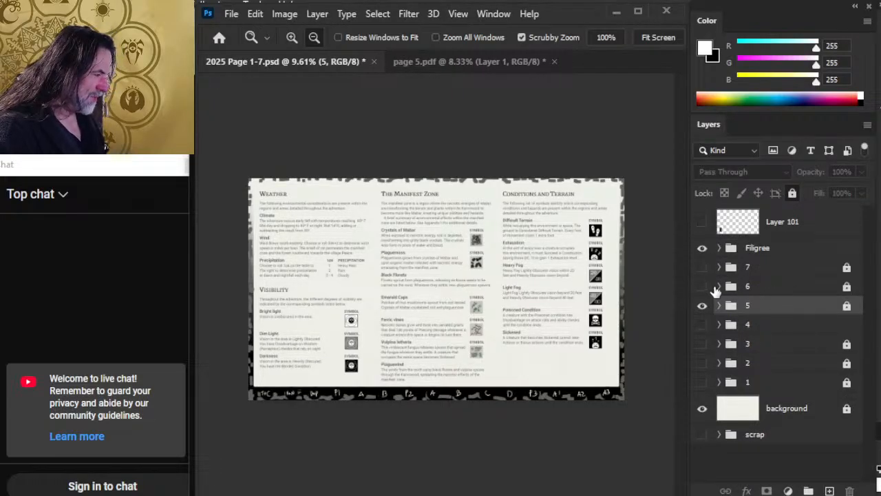
# Hide group 5 and review the pages in groups 7 and 6 by showing one at a time
pyautogui.click(702, 306)
pyautogui.click(702, 267)
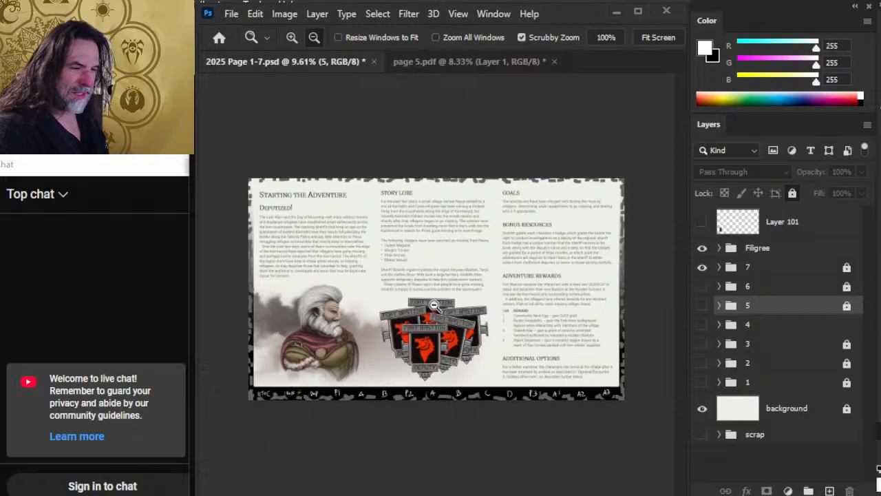
pyautogui.moveTo(426, 310); pyautogui.dragTo(469, 318)
pyautogui.moveTo(462, 353); pyautogui.dragTo(501, 356)
pyautogui.moveTo(414, 250); pyautogui.dragTo(485, 182)
pyautogui.moveTo(542, 296); pyautogui.dragTo(467, 276)
pyautogui.moveTo(530, 333); pyautogui.dragTo(427, 258)
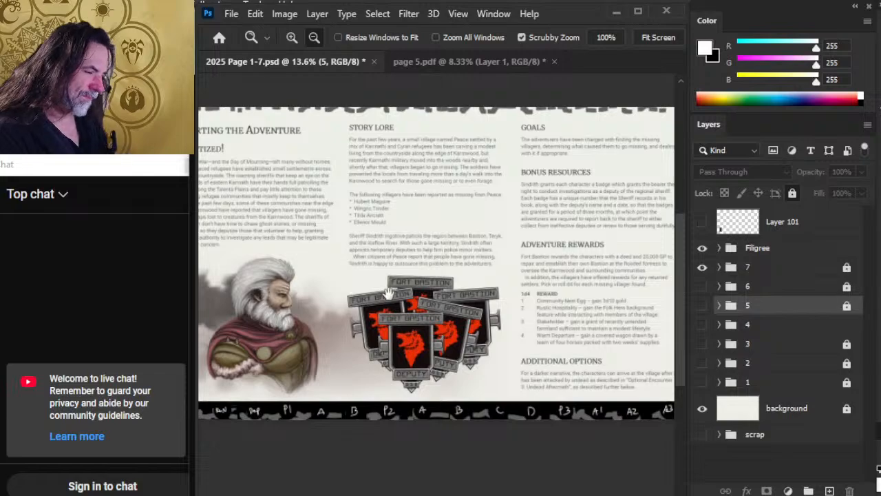
pyautogui.moveTo(370, 295); pyautogui.dragTo(460, 304)
pyautogui.moveTo(516, 327); pyautogui.dragTo(477, 313)
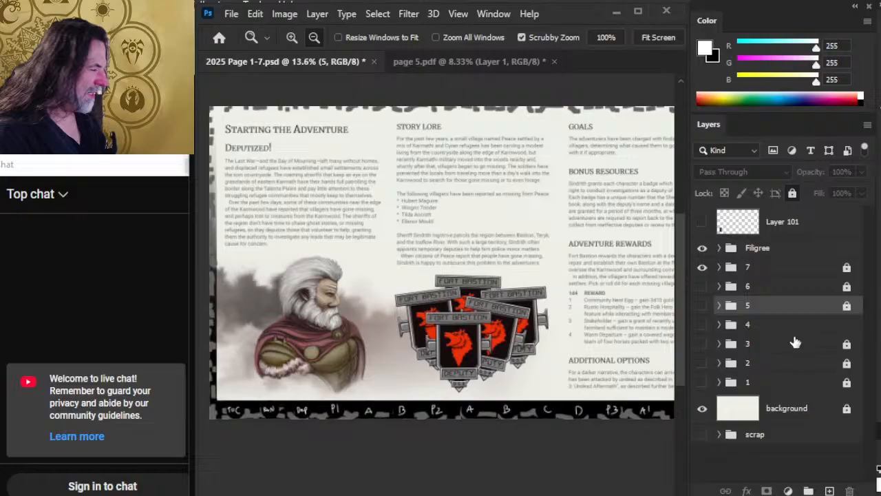
pyautogui.click(701, 267)
pyautogui.click(702, 287)
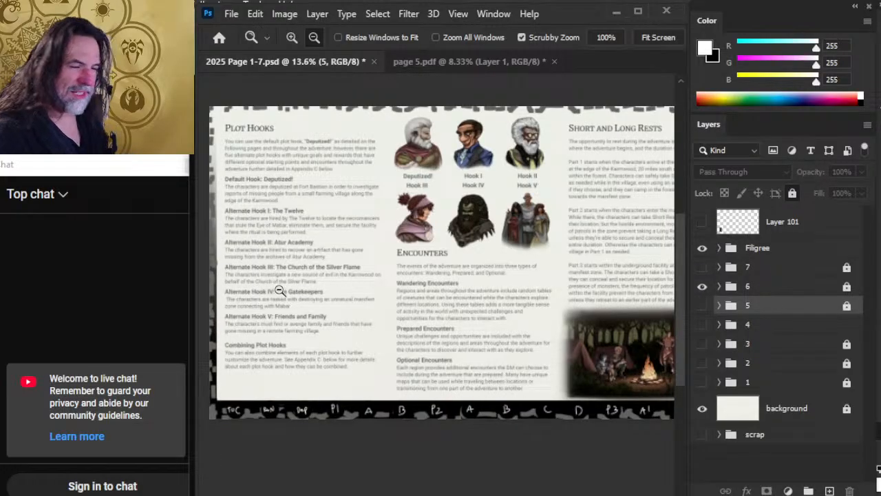
# Examine the plot hook portraits, Encounters text, Short and Long Rests text and campfire illustration on group 6's page
pyautogui.moveTo(534, 216); pyautogui.dragTo(461, 217)
pyautogui.press('x')
pyautogui.moveTo(386, 210); pyautogui.dragTo(436, 212)
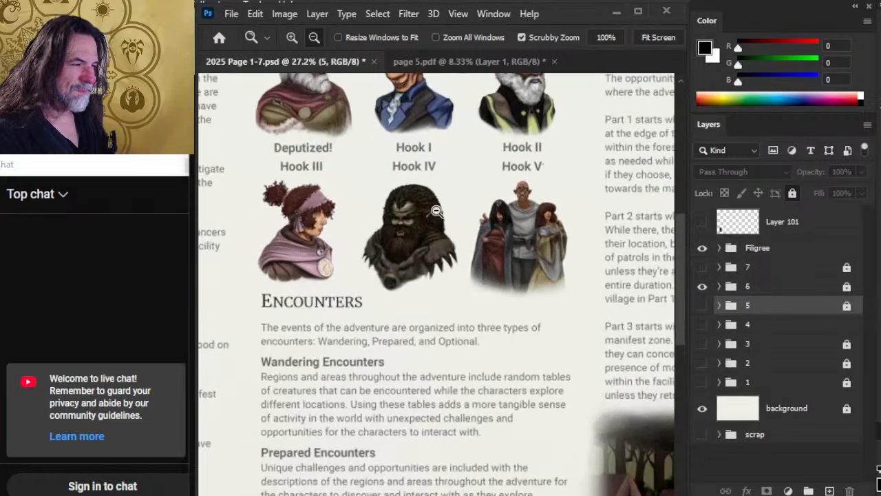
pyautogui.moveTo(400, 240); pyautogui.dragTo(446, 295)
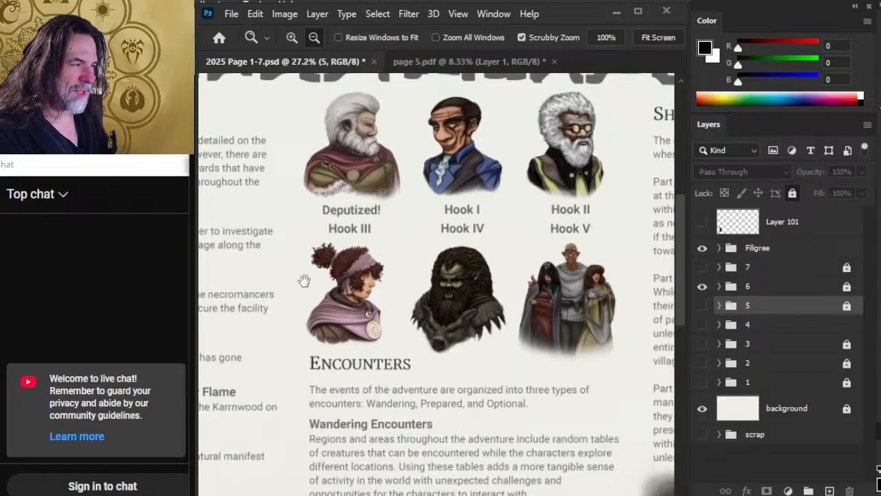
pyautogui.moveTo(306, 282); pyautogui.dragTo(549, 283)
pyautogui.moveTo(356, 392); pyautogui.dragTo(388, 216)
pyautogui.moveTo(423, 179); pyautogui.dragTo(318, 319)
pyautogui.moveTo(591, 284); pyautogui.dragTo(404, 317)
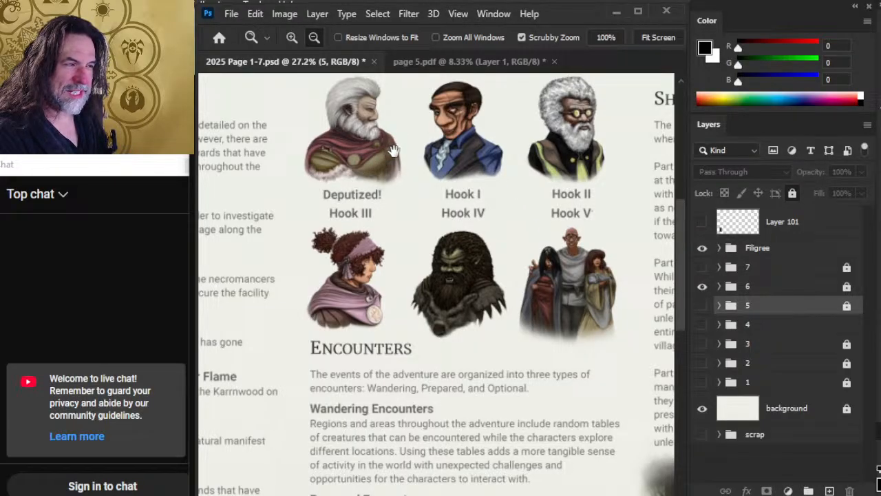
pyautogui.moveTo(500, 261); pyautogui.dragTo(372, 246)
pyautogui.moveTo(540, 286); pyautogui.dragTo(400, 297)
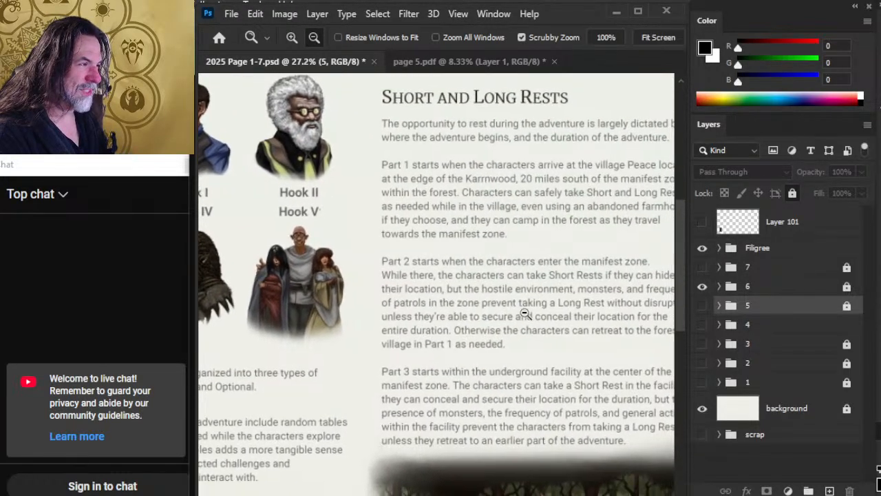
pyautogui.click(525, 314)
pyautogui.moveTo(563, 353); pyautogui.dragTo(499, 235)
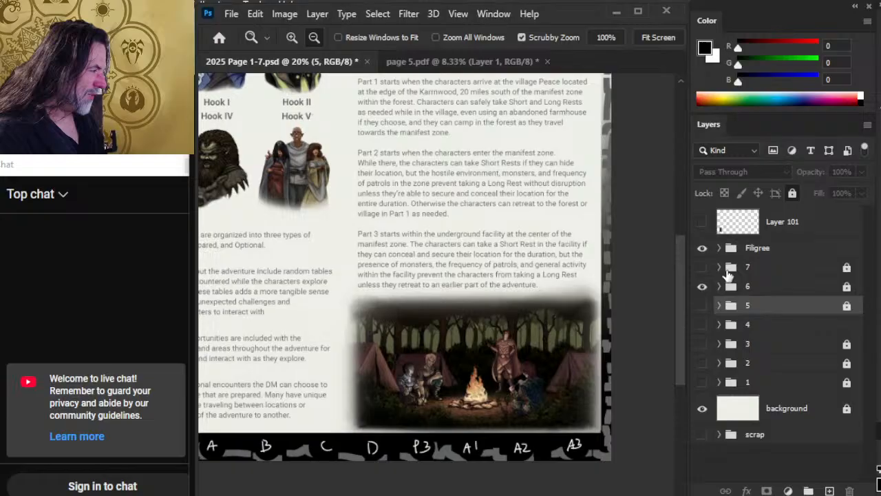
# Hide group 6, check group 5's whole page by showing it, and hide it again
pyautogui.click(702, 285)
pyautogui.click(702, 305)
pyautogui.moveTo(507, 344); pyautogui.dragTo(480, 358)
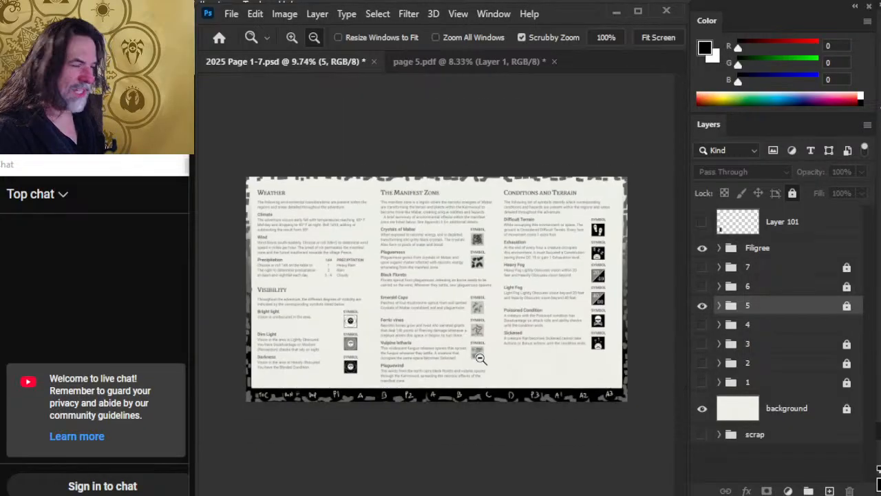
pyautogui.click(702, 305)
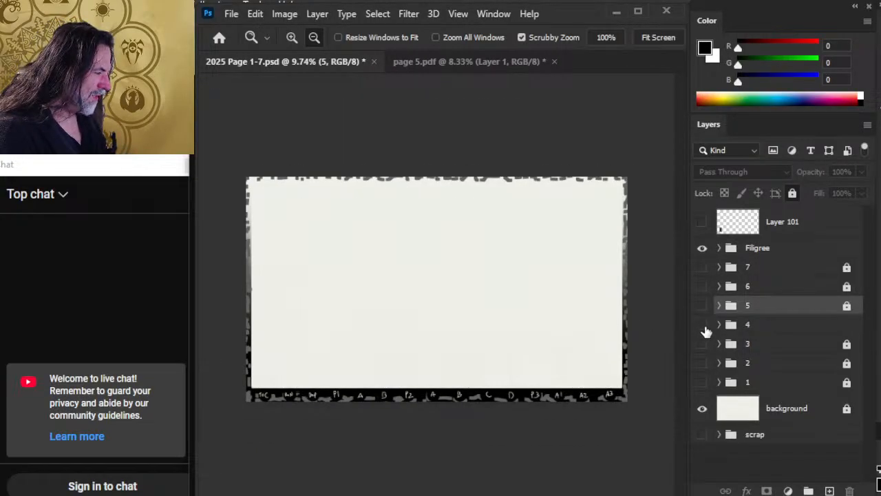
# Show group 4 and examine its adventure location text and sketched landmark icons
pyautogui.click(702, 324)
pyautogui.moveTo(438, 327); pyautogui.dragTo(484, 339)
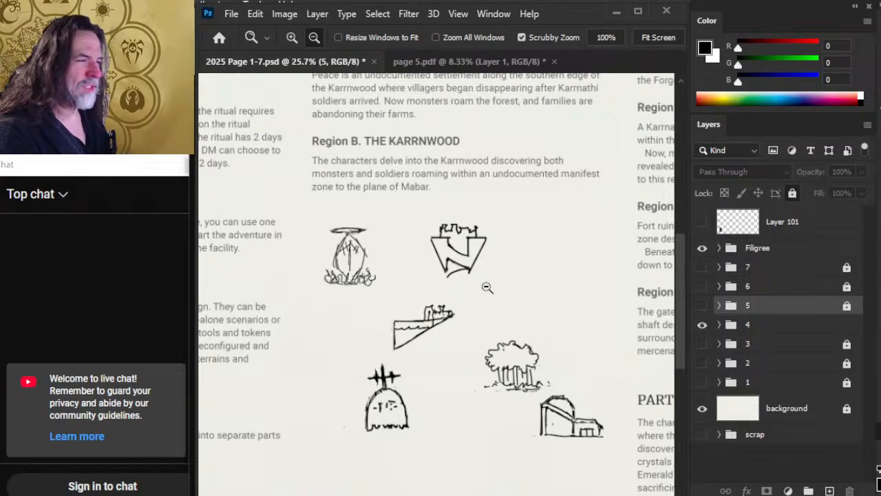
pyautogui.moveTo(526, 325); pyautogui.dragTo(468, 317)
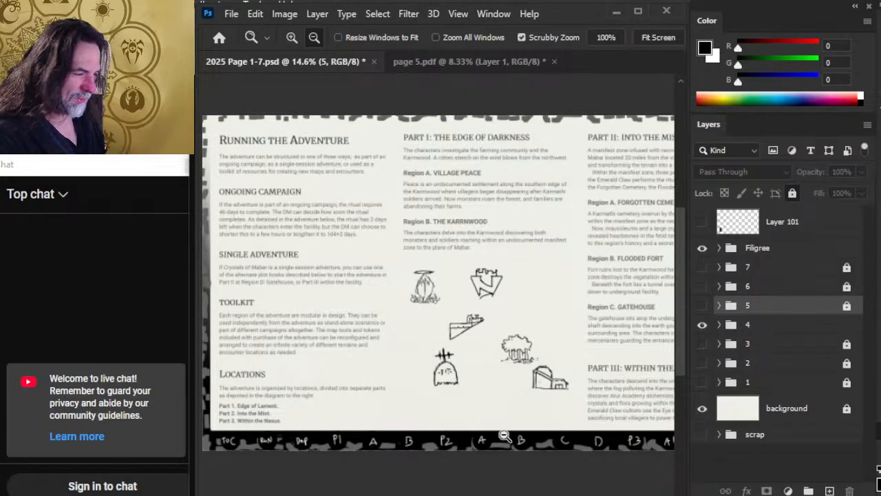
pyautogui.moveTo(508, 317); pyautogui.dragTo(450, 231)
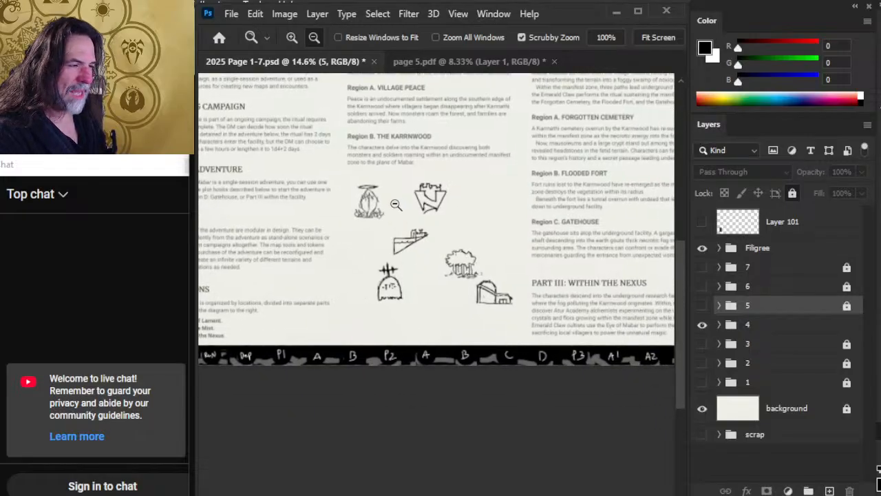
pyautogui.moveTo(395, 203); pyautogui.dragTo(435, 214)
pyautogui.moveTo(374, 225); pyautogui.dragTo(377, 318)
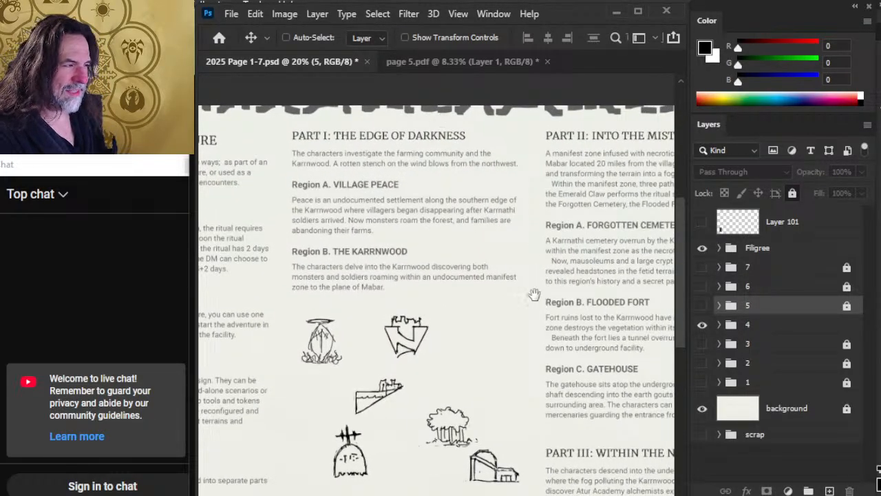
pyautogui.moveTo(534, 295)
pyautogui.mouseDown()
pyautogui.moveTo(404, 311)
pyautogui.moveTo(474, 223)
pyautogui.moveTo(436, 346)
pyautogui.moveTo(338, 277)
pyautogui.moveTo(511, 136)
pyautogui.mouseUp()
pyautogui.moveTo(362, 288); pyautogui.dragTo(383, 263)
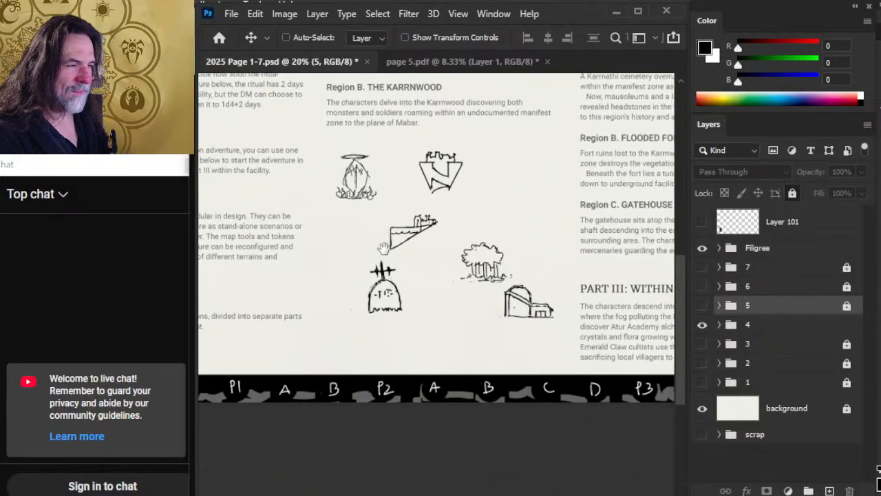
pyautogui.moveTo(362, 196); pyautogui.dragTo(367, 170)
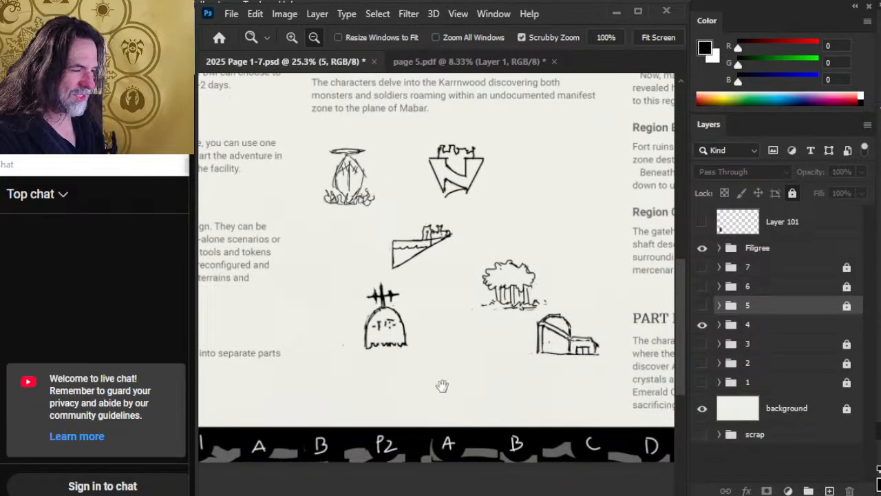
pyautogui.moveTo(442, 386)
pyautogui.mouseDown()
pyautogui.moveTo(654, 234)
pyautogui.moveTo(495, 227)
pyautogui.moveTo(310, 254)
pyautogui.moveTo(333, 374)
pyautogui.moveTo(359, 399)
pyautogui.mouseUp()
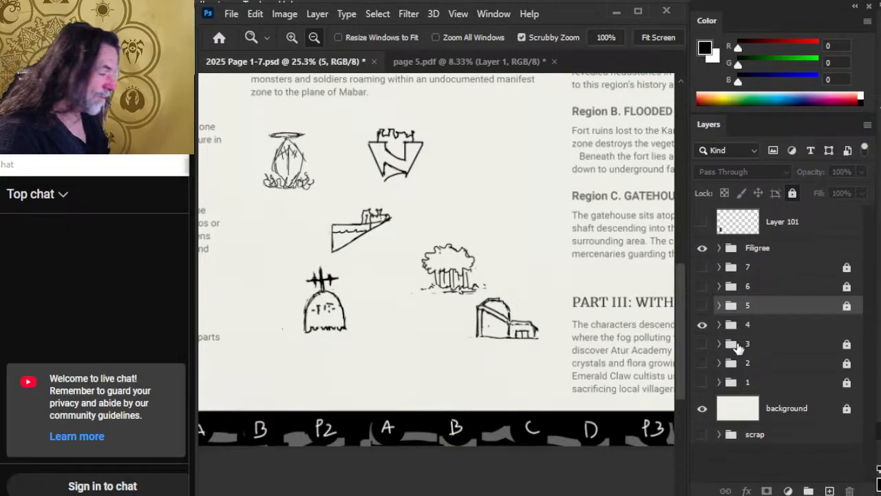
# Hide group 4, show group 3, and inspect its factions page around the Emerald Claw section
pyautogui.click(702, 325)
pyautogui.click(701, 343)
pyautogui.click(528, 322)
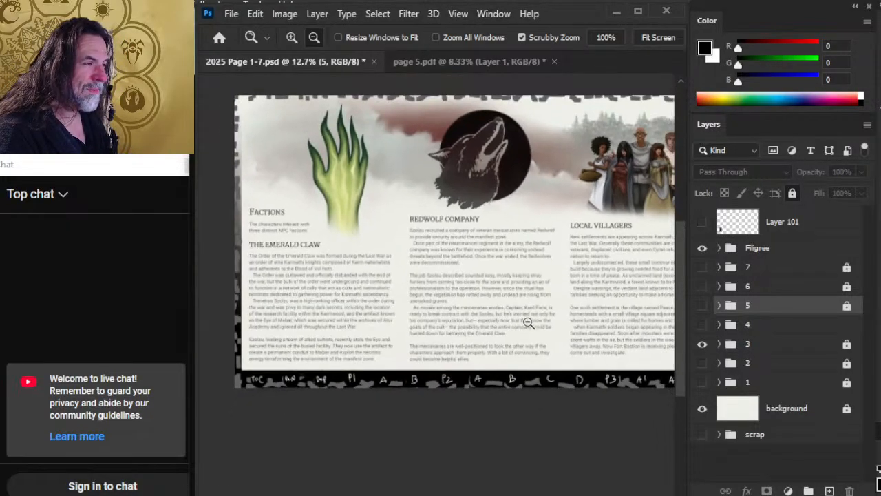
pyautogui.moveTo(299, 254); pyautogui.dragTo(341, 271)
pyautogui.moveTo(609, 329); pyautogui.dragTo(323, 349)
pyautogui.moveTo(564, 296); pyautogui.dragTo(651, 296)
pyautogui.moveTo(272, 293); pyautogui.dragTo(472, 259)
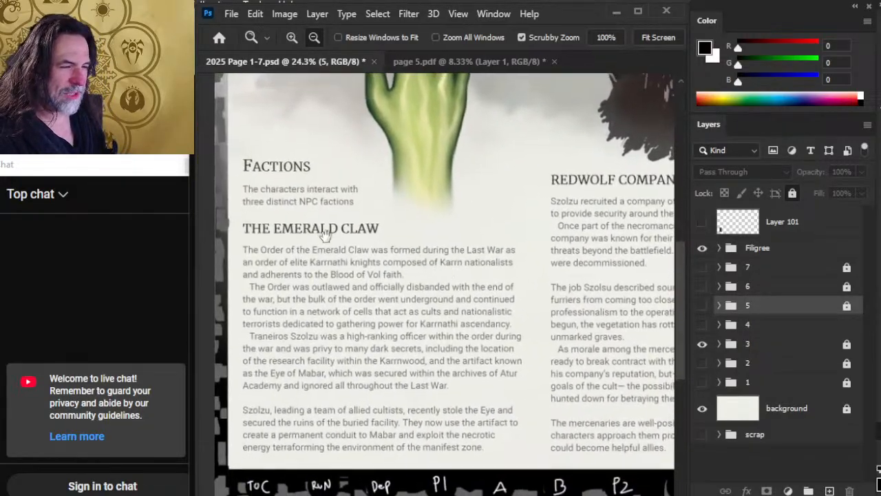
pyautogui.moveTo(567, 293); pyautogui.dragTo(459, 373)
pyautogui.moveTo(498, 348); pyautogui.dragTo(598, 274)
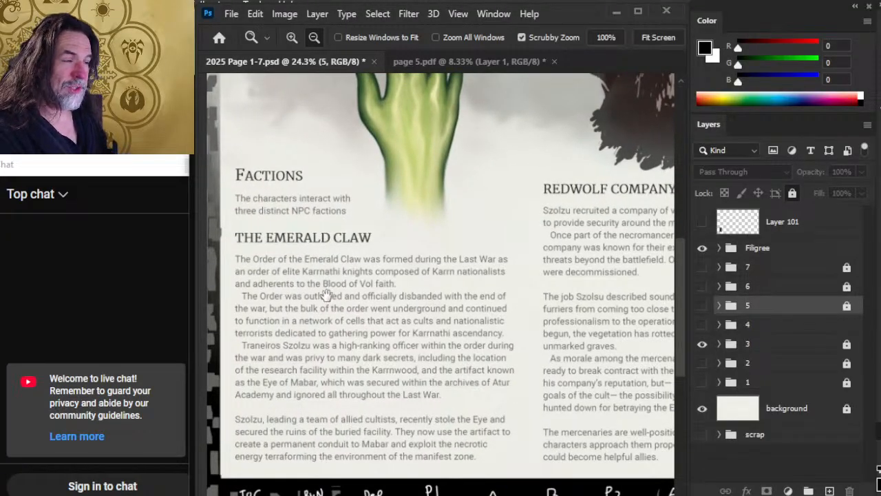
# Inspect the Redwolf Company and Local Villagers artwork and text on group 3's page
pyautogui.moveTo(584, 296); pyautogui.dragTo(350, 318)
pyautogui.moveTo(527, 248); pyautogui.dragTo(502, 281)
pyautogui.moveTo(318, 332); pyautogui.dragTo(495, 247)
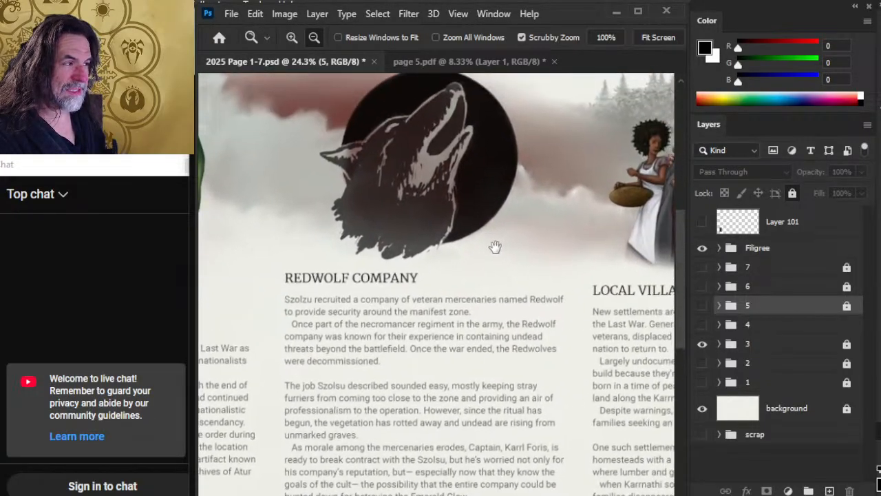
pyautogui.moveTo(502, 193)
pyautogui.mouseDown()
pyautogui.moveTo(503, 211)
pyautogui.moveTo(512, 209)
pyautogui.mouseUp()
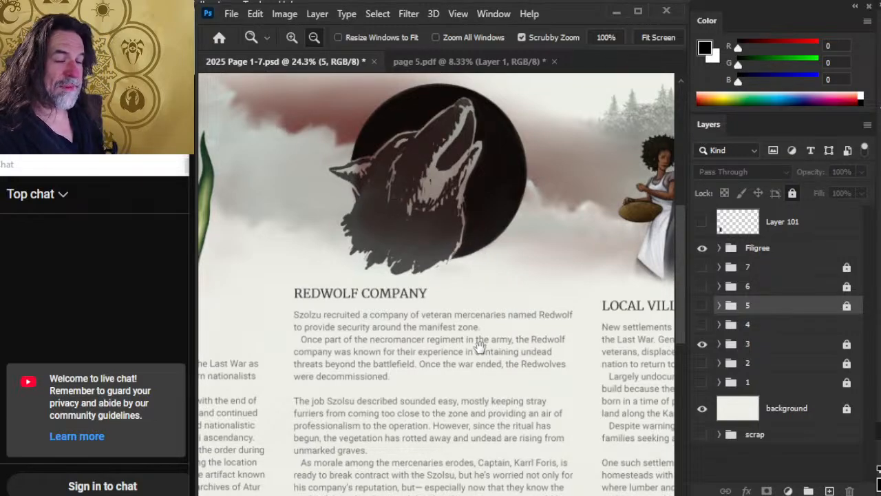
pyautogui.moveTo(481, 348); pyautogui.dragTo(485, 234)
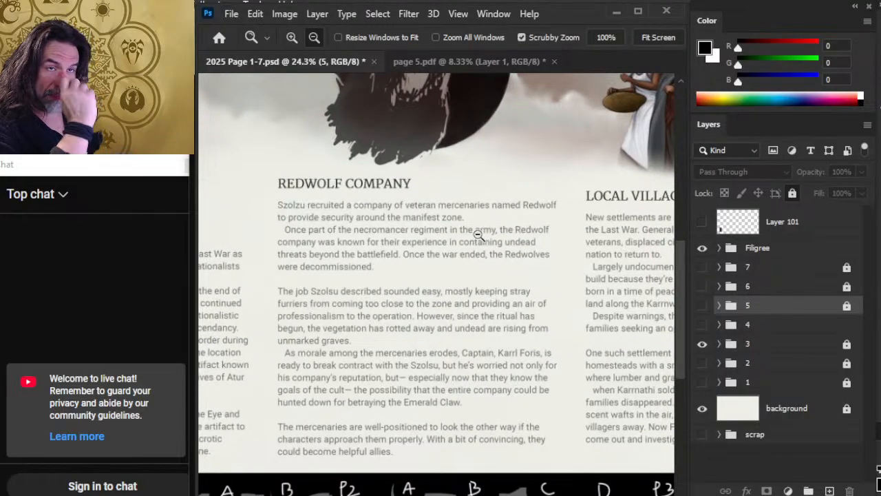
pyautogui.moveTo(610, 310); pyautogui.dragTo(420, 285)
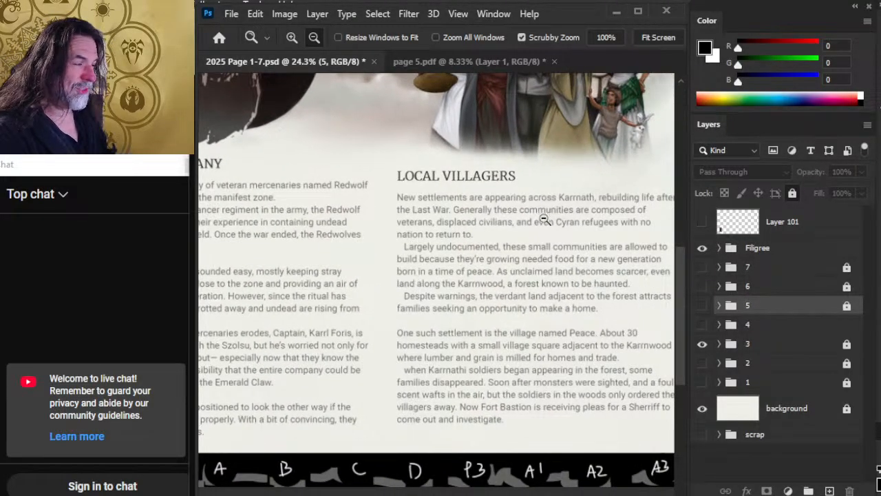
pyautogui.scroll(-1, 541, 214)
pyautogui.moveTo(521, 199); pyautogui.dragTo(462, 335)
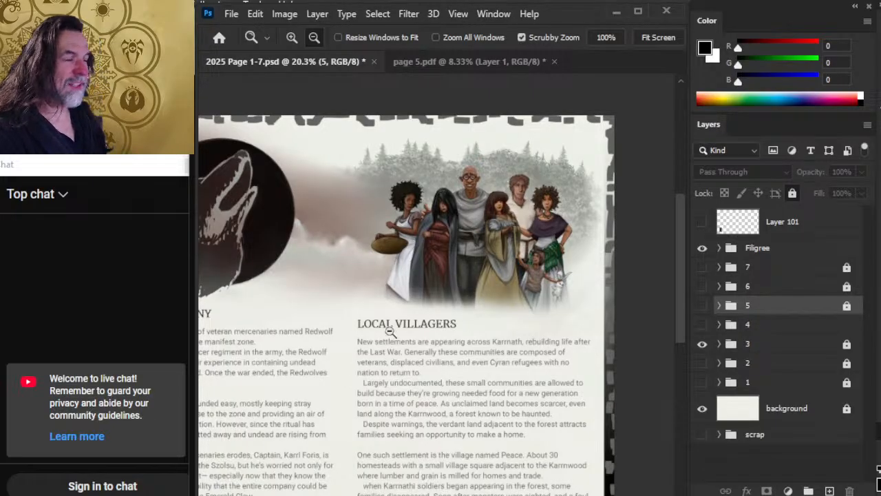
pyautogui.moveTo(317, 331); pyautogui.dragTo(388, 301)
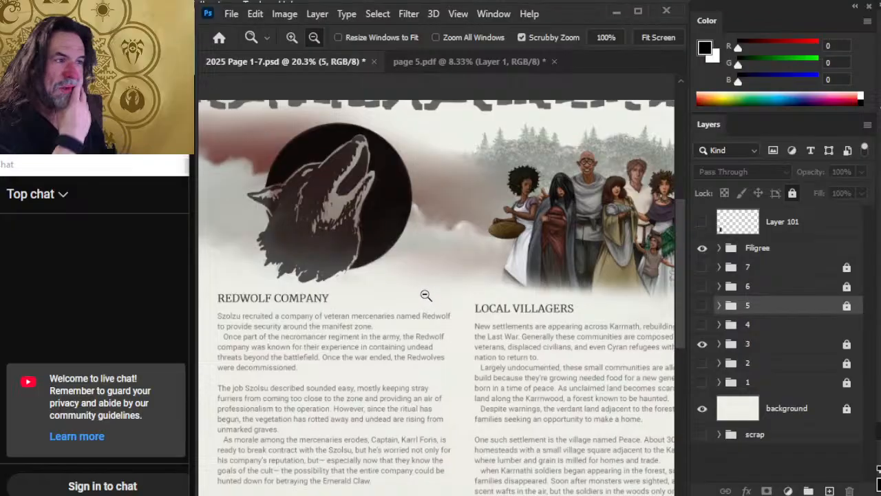
# Recheck all three faction sections on group 3's page, both up close and across the page
pyautogui.moveTo(293, 327); pyautogui.dragTo(430, 259)
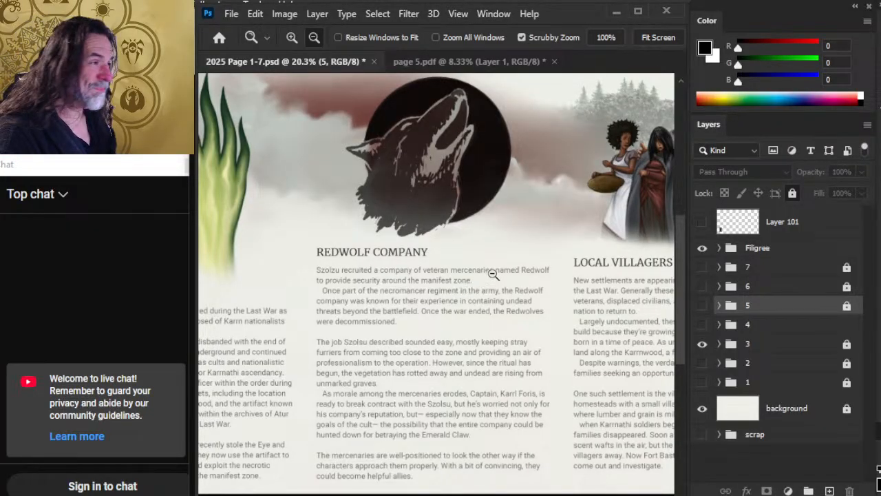
pyautogui.moveTo(545, 257); pyautogui.dragTo(384, 280)
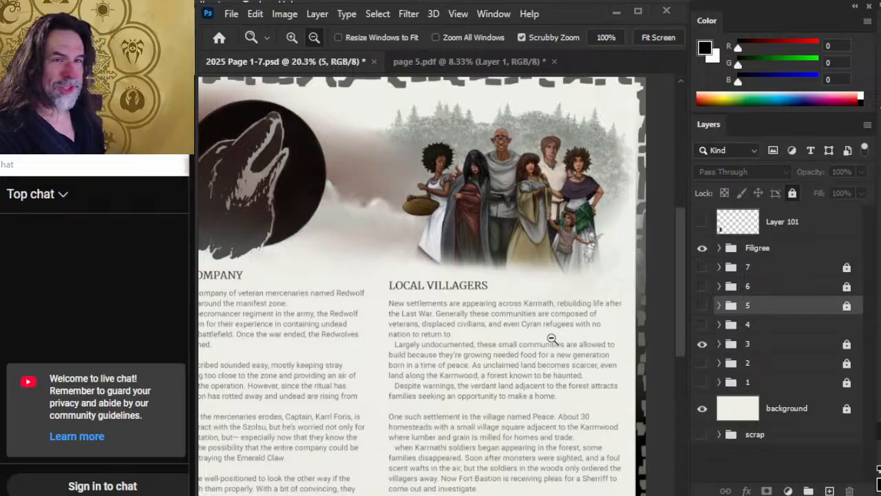
pyautogui.moveTo(535, 338); pyautogui.dragTo(284, 303)
pyautogui.click(285, 303)
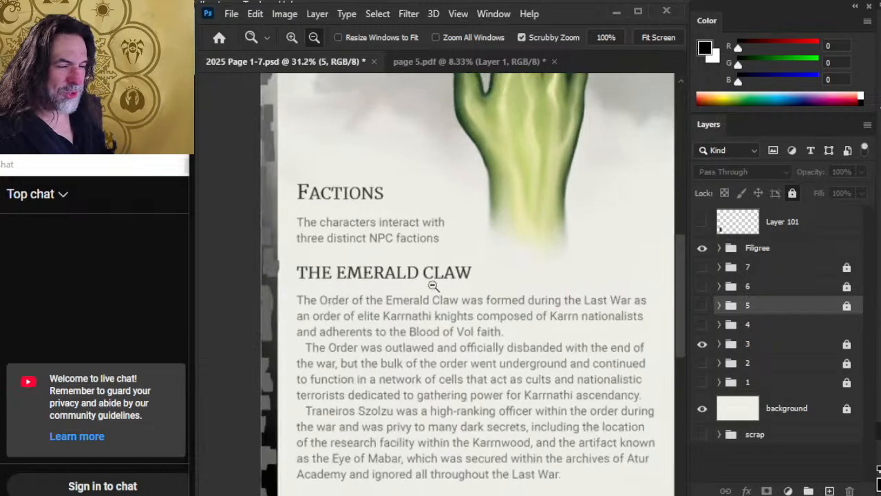
pyautogui.moveTo(576, 254); pyautogui.dragTo(253, 269)
pyautogui.moveTo(562, 226); pyautogui.dragTo(519, 312)
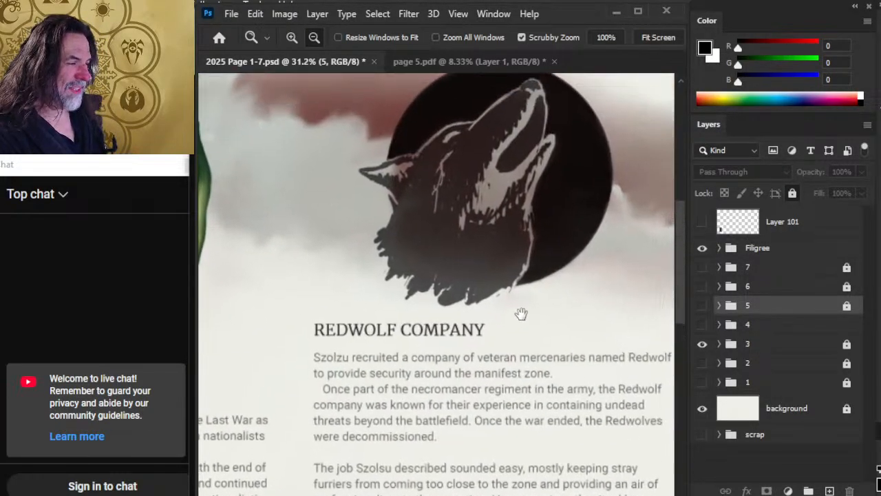
pyautogui.keyDown('alt'); pyautogui.click(529, 321); pyautogui.keyUp('alt')
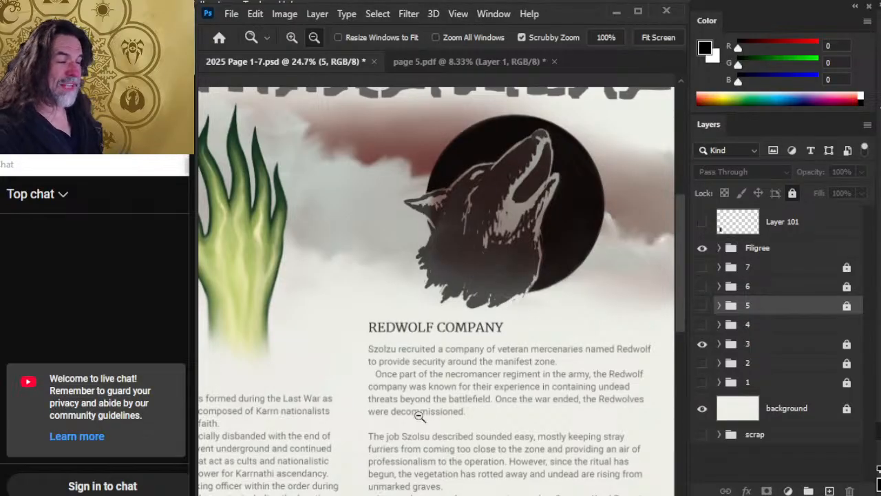
pyautogui.moveTo(303, 391); pyautogui.dragTo(462, 276)
pyautogui.moveTo(291, 349); pyautogui.dragTo(286, 346)
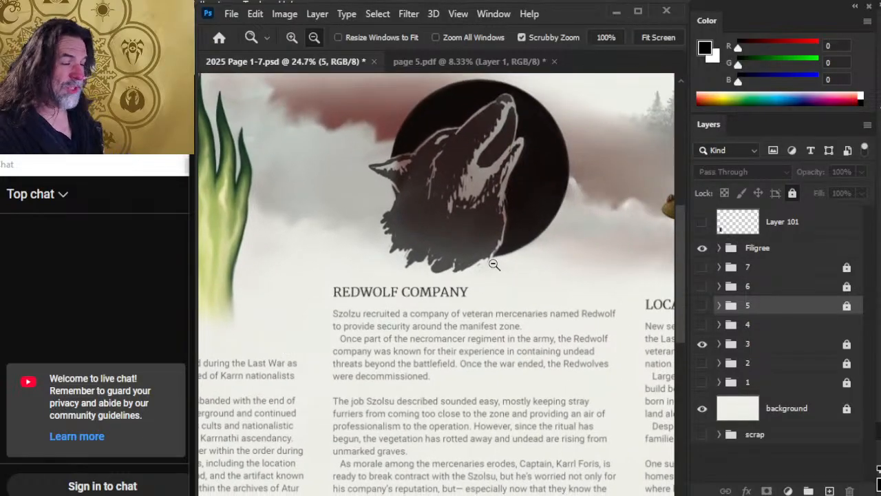
pyautogui.keyDown('alt'); pyautogui.click(542, 293); pyautogui.keyUp('alt')
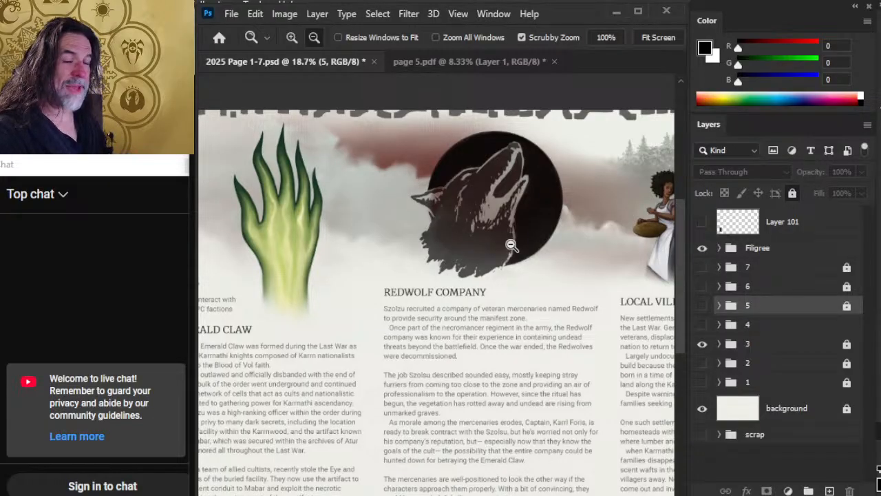
pyautogui.moveTo(559, 286); pyautogui.dragTo(488, 271)
pyautogui.moveTo(425, 248); pyautogui.dragTo(475, 256)
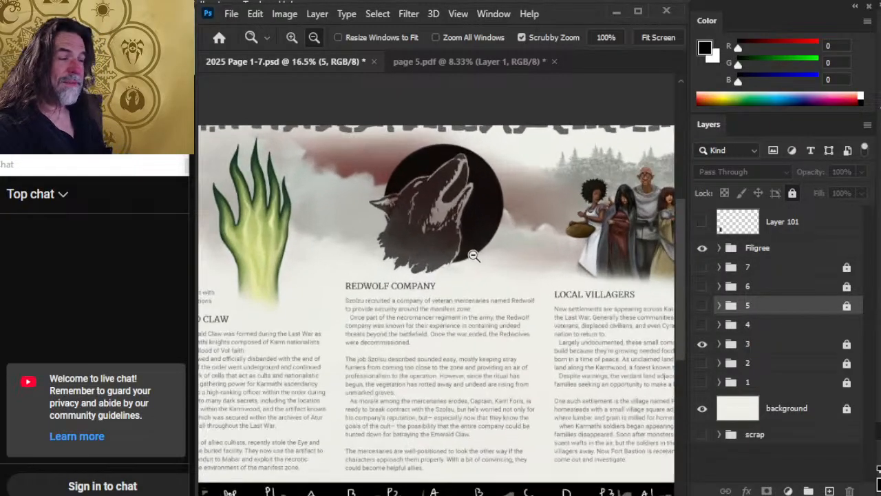
pyautogui.moveTo(600, 276); pyautogui.dragTo(439, 229)
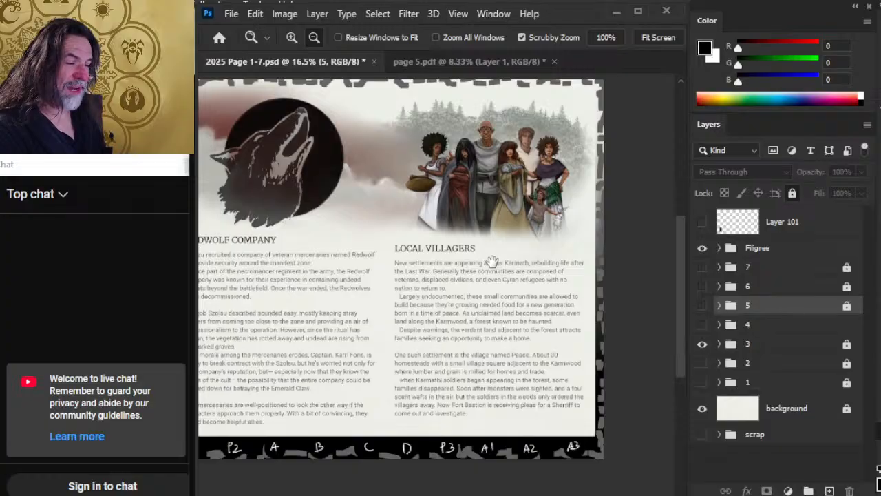
pyautogui.moveTo(319, 258); pyautogui.dragTo(511, 294)
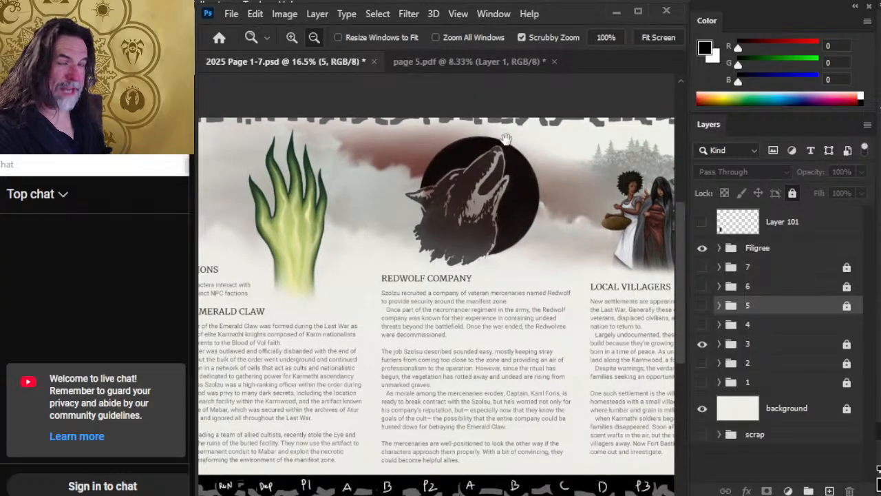
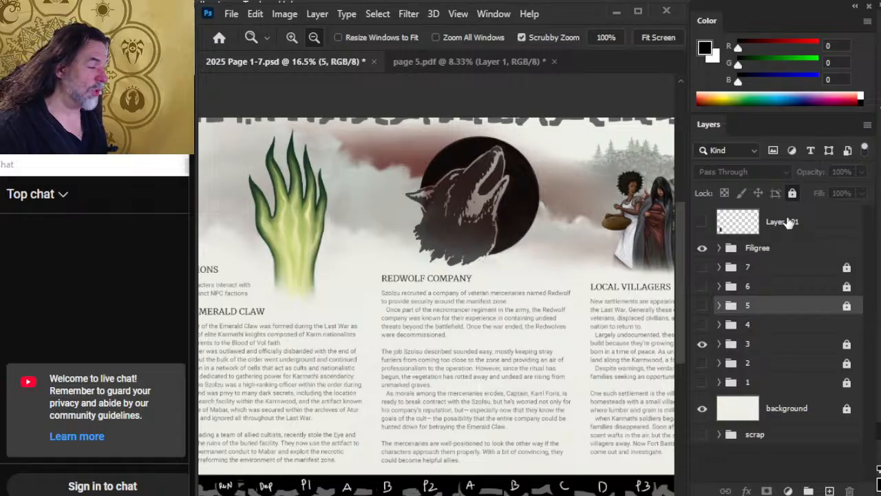
# Hide group 3, show group 2, and review its adventure background text and Karrnath map
pyautogui.click(698, 345)
pyautogui.click(702, 362)
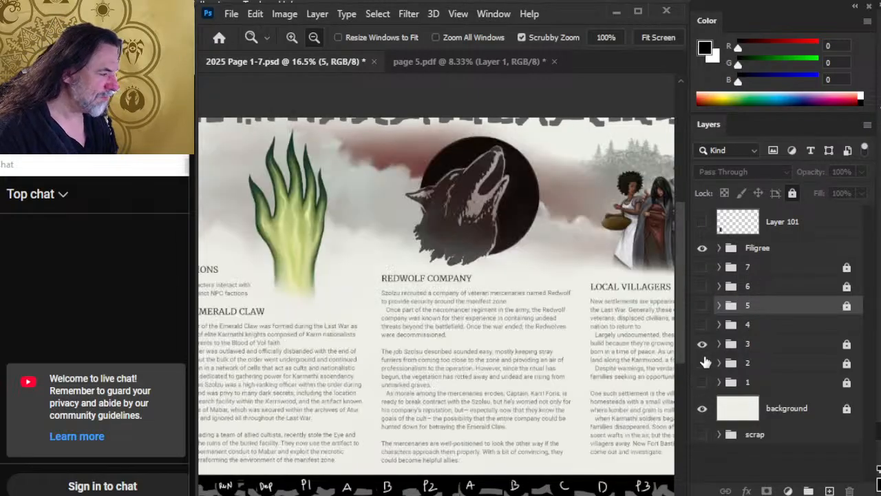
pyautogui.click(702, 344)
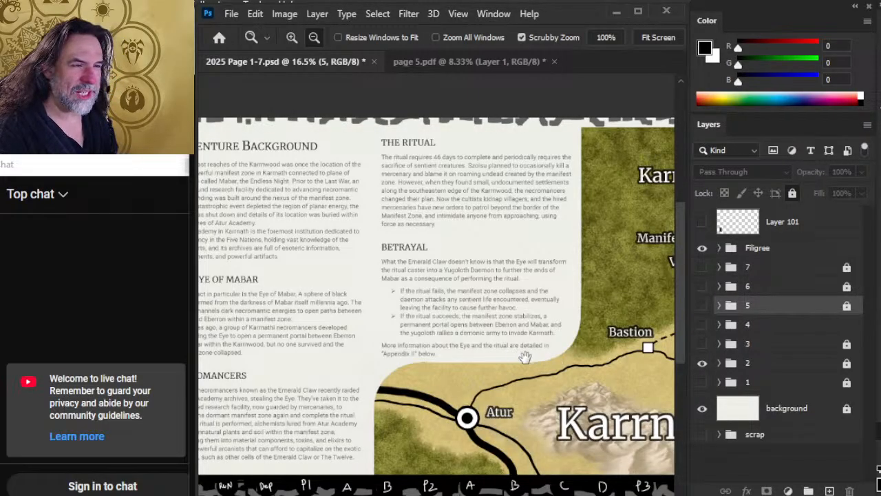
pyautogui.moveTo(562, 364); pyautogui.dragTo(474, 287)
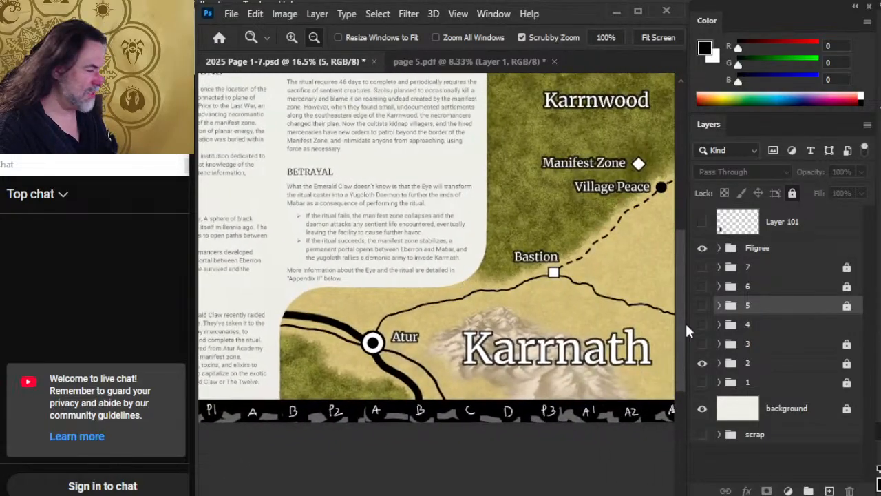
# Hide group 2, show group 1, and review its table of contents and introduction text
pyautogui.click(702, 363)
pyautogui.click(702, 382)
pyautogui.moveTo(386, 255); pyautogui.dragTo(331, 246)
pyautogui.moveTo(601, 338); pyautogui.dragTo(490, 277)
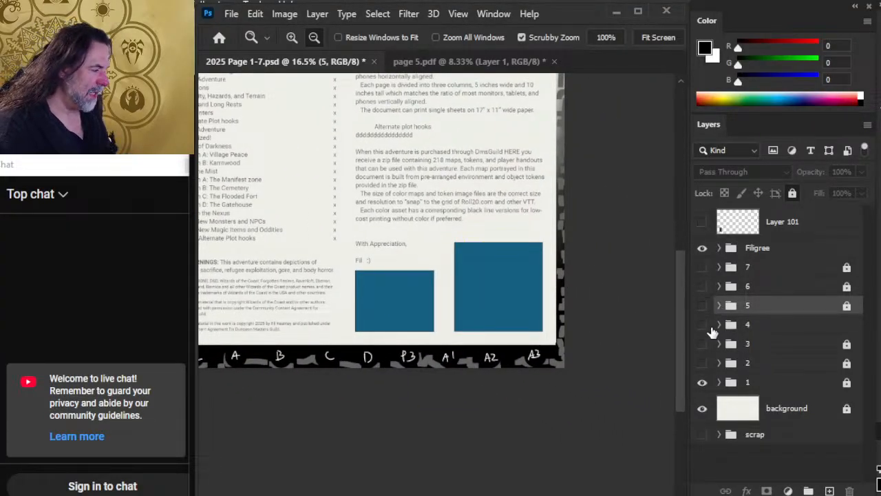
pyautogui.click(702, 382)
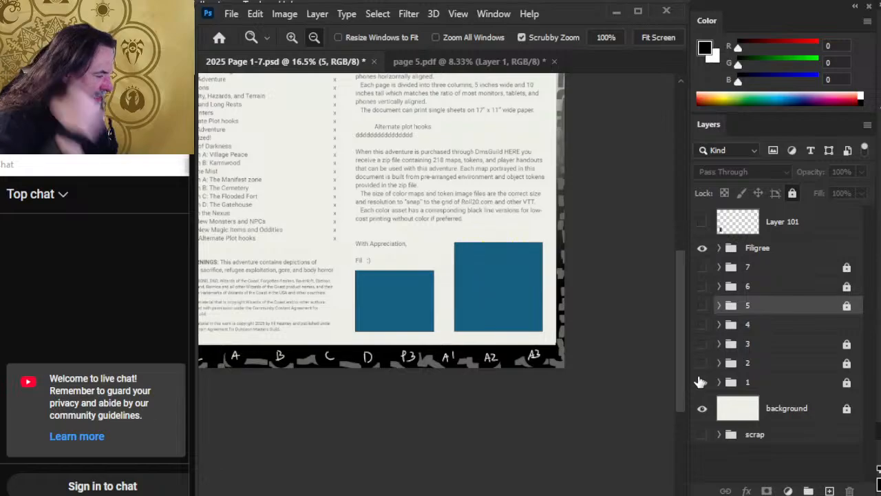
pyautogui.click(702, 382)
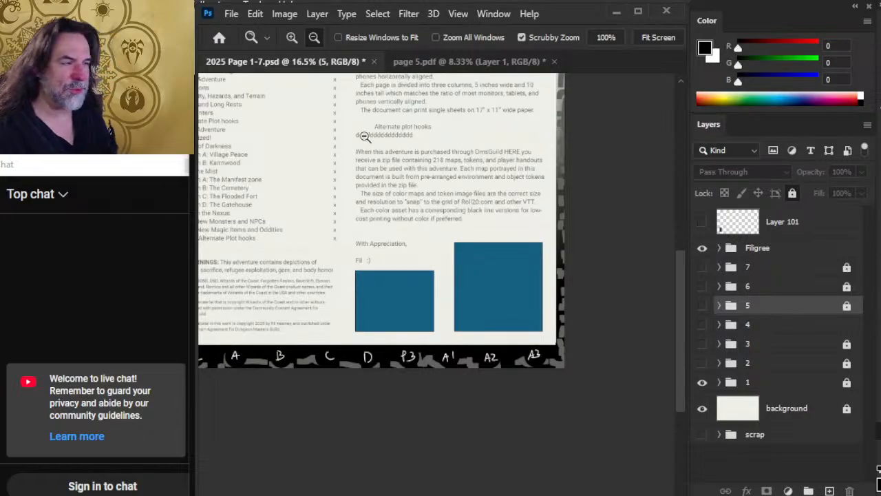
pyautogui.moveTo(370, 195); pyautogui.dragTo(422, 257)
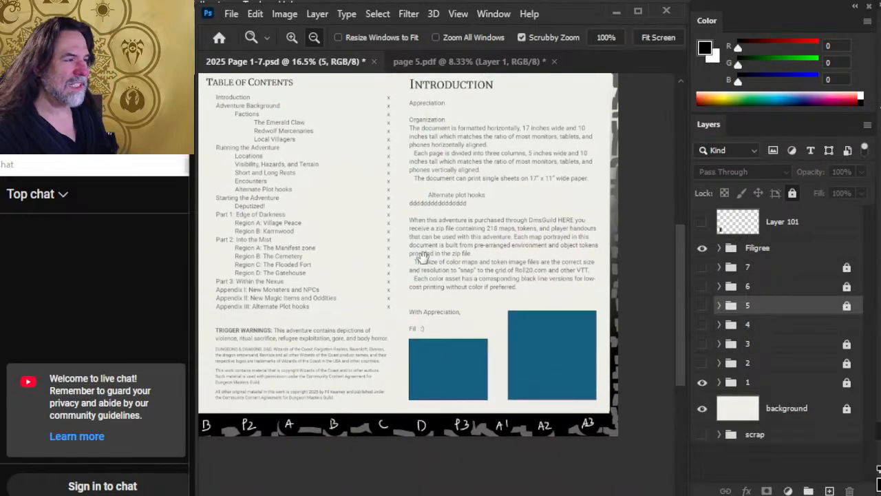
pyautogui.moveTo(536, 162); pyautogui.dragTo(459, 183)
pyautogui.moveTo(517, 291); pyautogui.dragTo(500, 232)
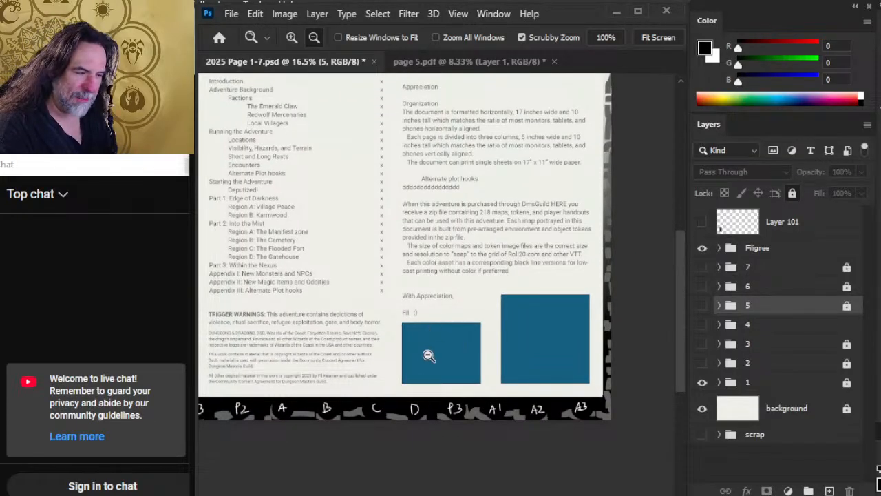
# Inspect the blue placeholder boxes beneath the introduction on group 1's page
pyautogui.click(424, 312)
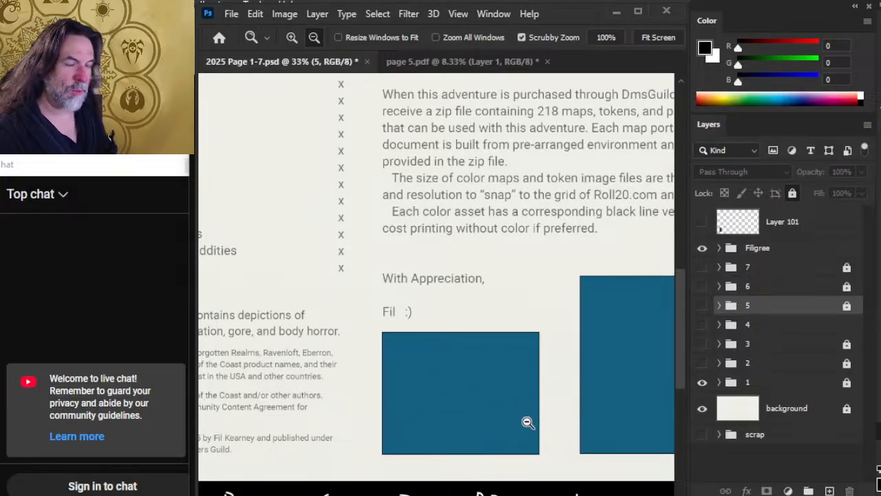
pyautogui.moveTo(591, 411); pyautogui.dragTo(348, 332)
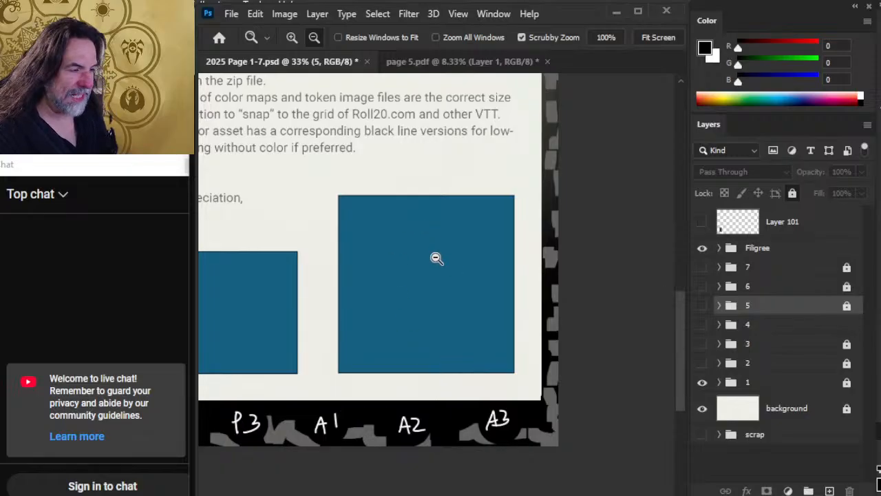
pyautogui.moveTo(389, 301); pyautogui.dragTo(434, 298)
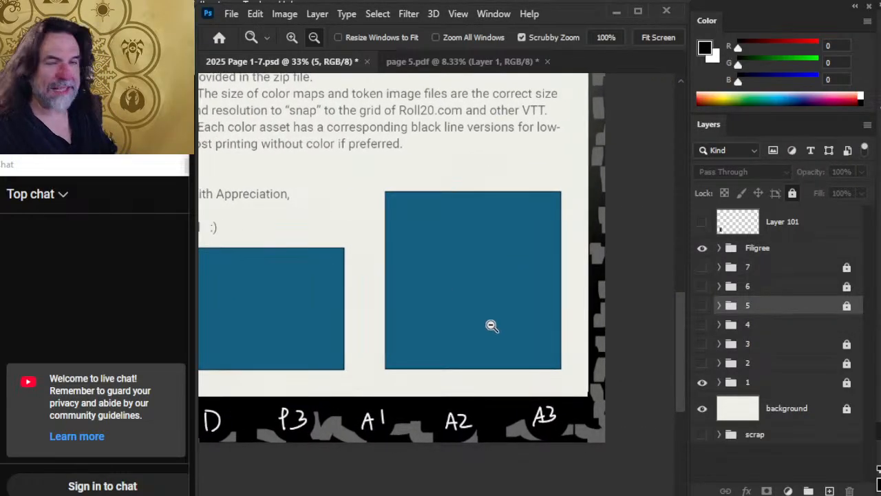
pyautogui.moveTo(539, 350); pyautogui.dragTo(468, 314)
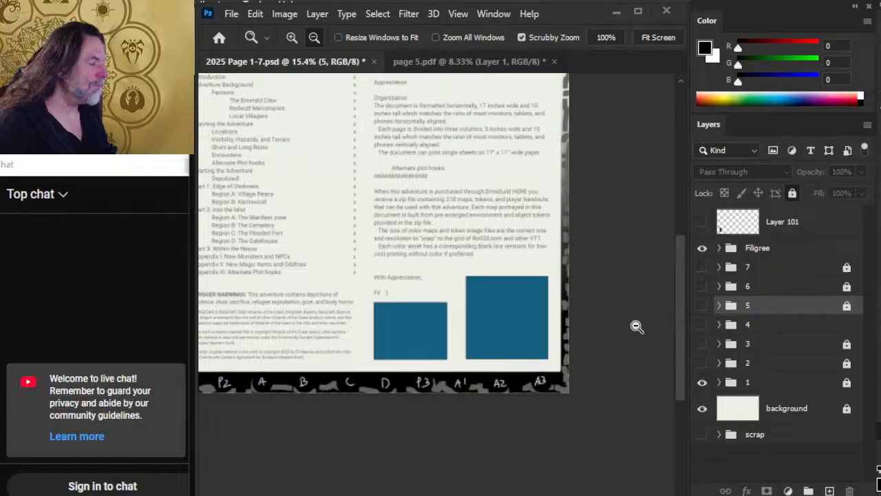
# Hide group 1 and preview the pages in groups 2, 3, 4 and 5 one at a time
pyautogui.click(701, 384)
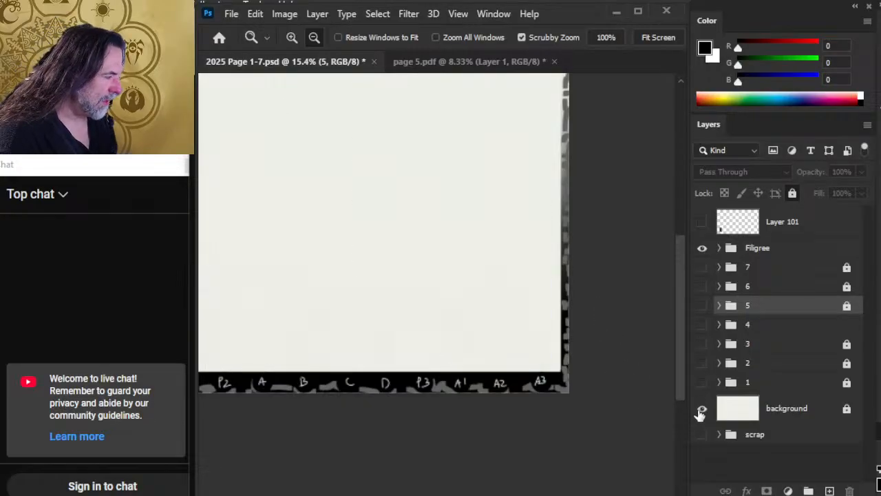
pyautogui.click(700, 384)
pyautogui.click(701, 382)
pyautogui.click(701, 363)
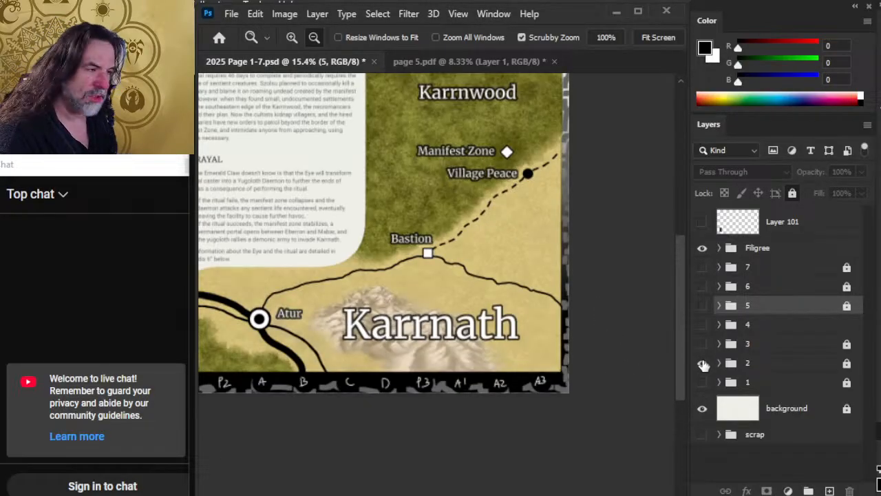
pyautogui.click(701, 362)
pyautogui.click(701, 344)
pyautogui.click(701, 346)
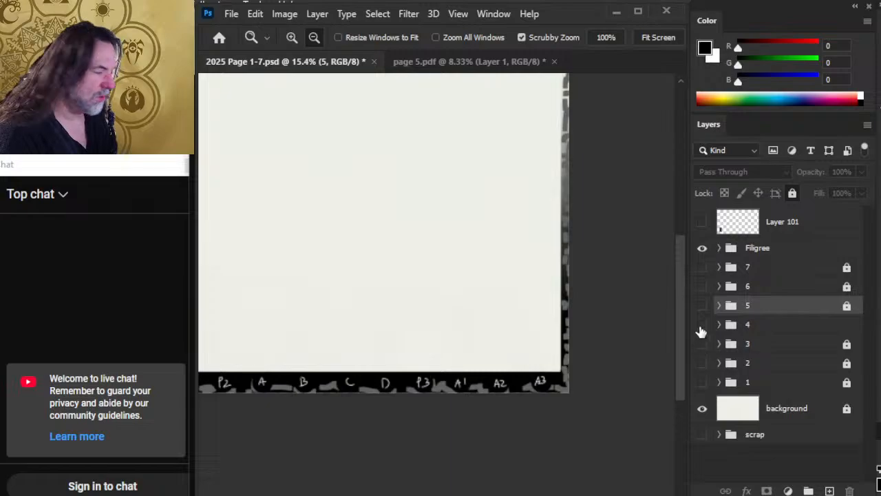
pyautogui.click(701, 325)
pyautogui.click(702, 323)
pyautogui.click(701, 306)
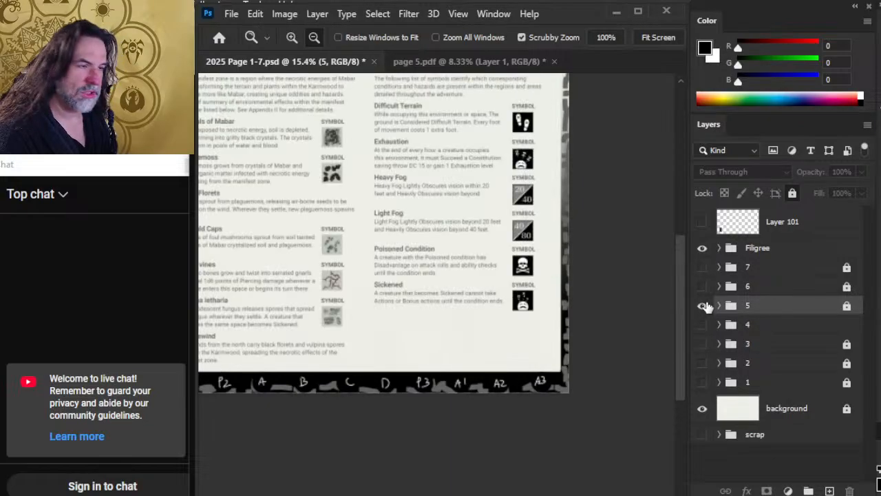
pyautogui.click(701, 306)
# Show and expand group 4, then check the landmark sketches in Group 27 by toggling their visibility
pyautogui.click(701, 325)
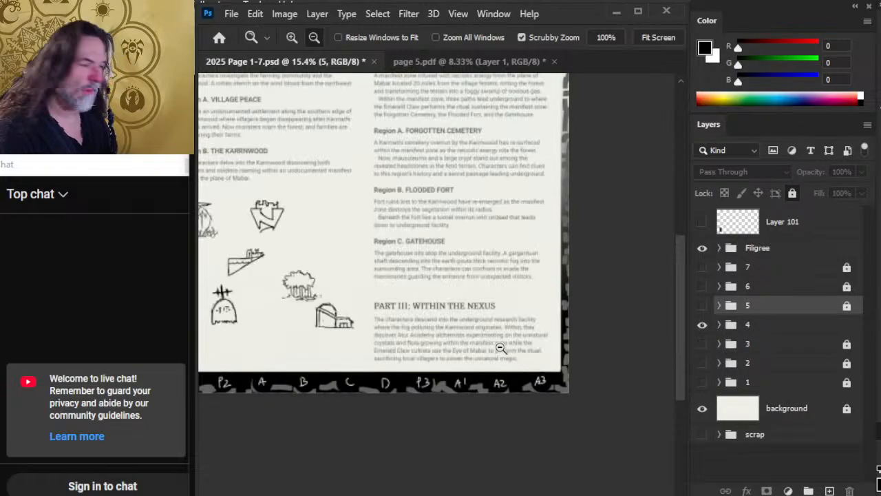
pyautogui.scroll(-4, 482, 337)
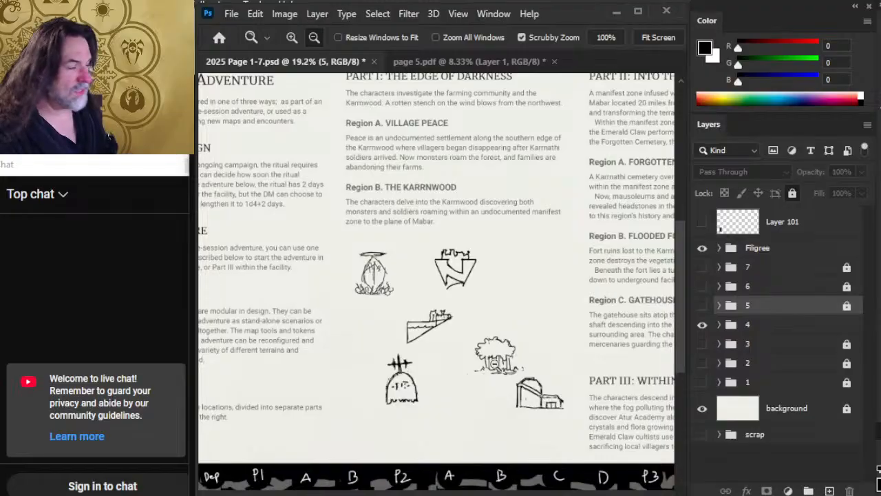
pyautogui.click(719, 325)
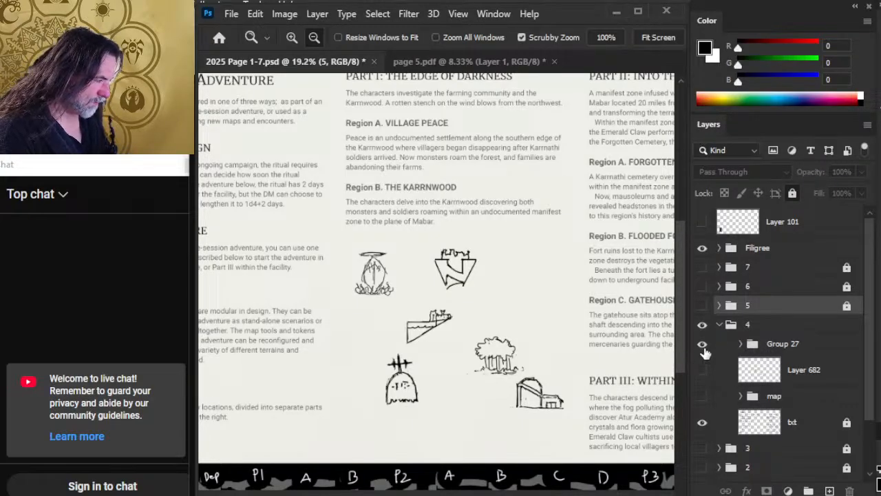
pyautogui.click(741, 345)
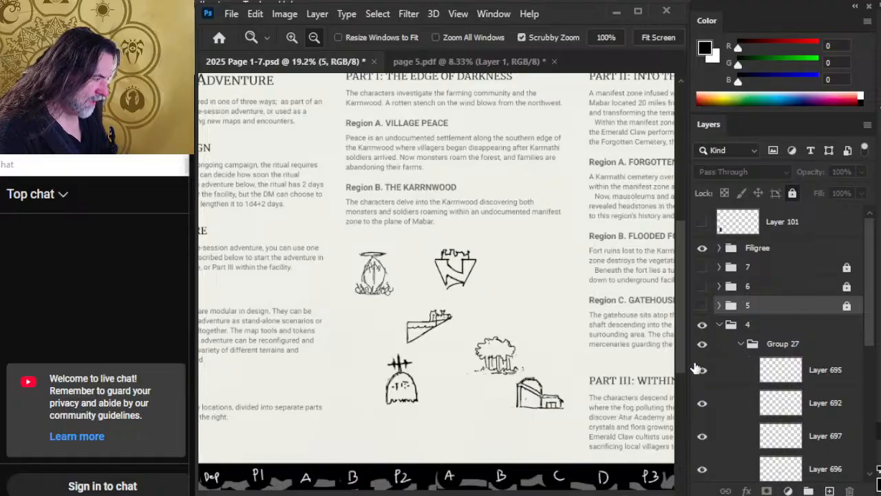
pyautogui.click(703, 345)
pyautogui.click(703, 345)
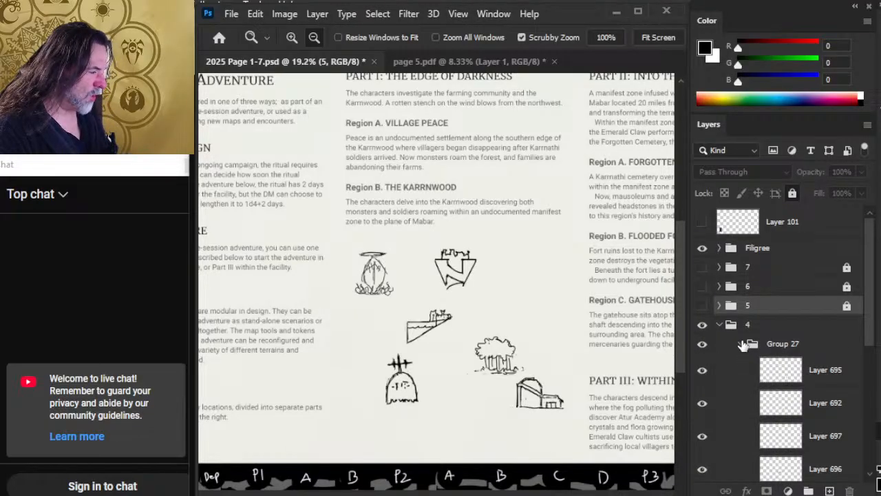
pyautogui.click(741, 344)
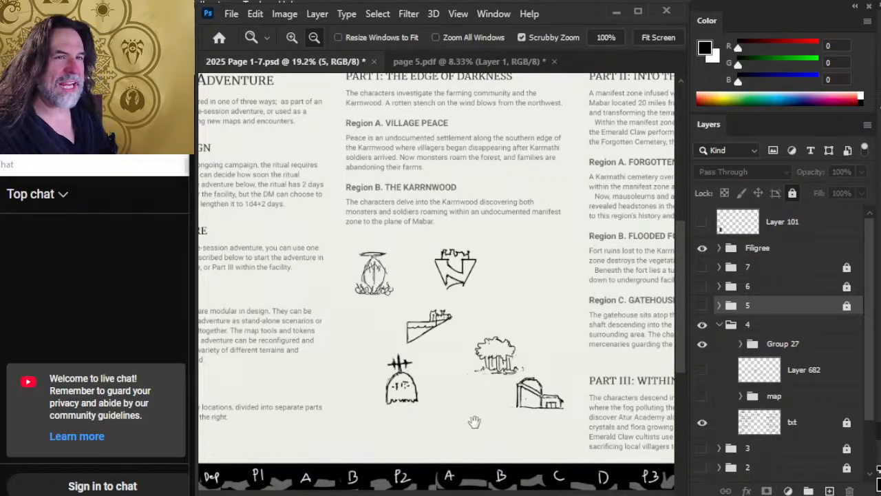
pyautogui.scroll(-3, 516, 291)
pyautogui.moveTo(508, 297); pyautogui.dragTo(477, 284)
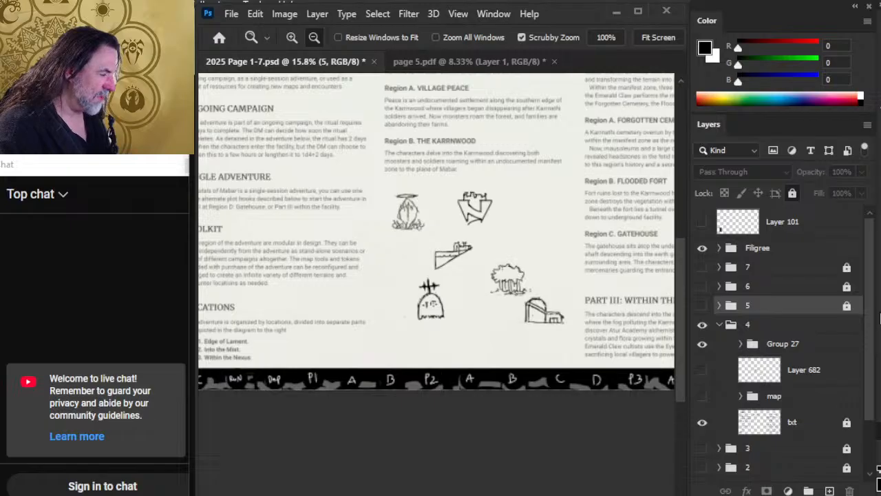
# Hide group 4, show group 2, and examine its map around the Manifest Zone and Village Peace markers
pyautogui.scroll(-3, 742, 412)
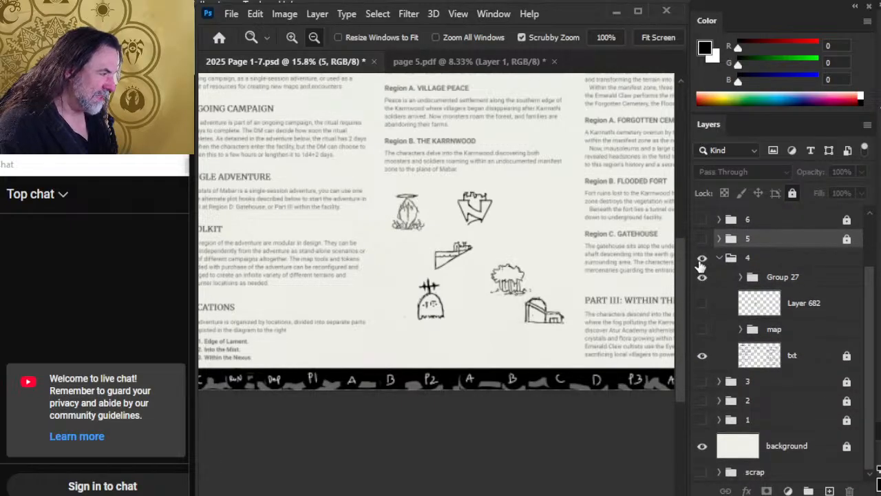
pyautogui.click(701, 258)
pyautogui.click(702, 400)
pyautogui.moveTo(579, 320); pyautogui.dragTo(366, 322)
pyautogui.moveTo(511, 138); pyautogui.dragTo(612, 161)
pyautogui.moveTo(413, 249); pyautogui.dragTo(515, 326)
pyautogui.moveTo(564, 350); pyautogui.dragTo(499, 339)
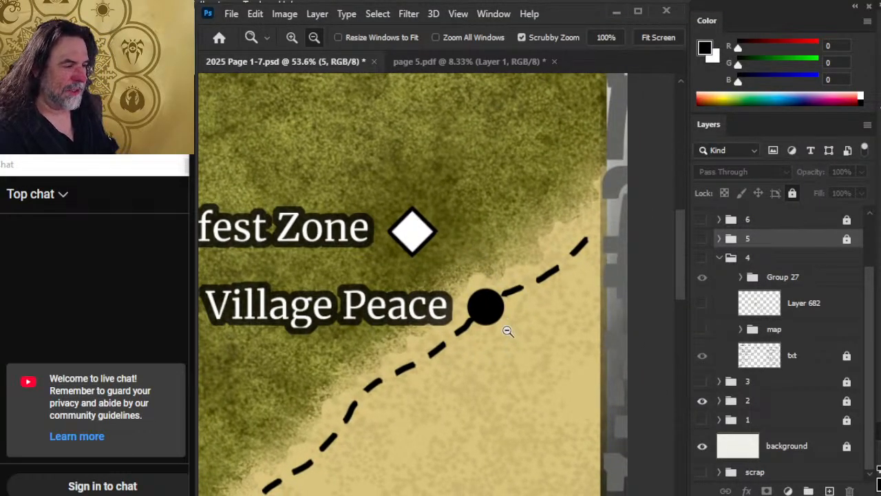
pyautogui.moveTo(530, 382); pyautogui.dragTo(473, 404)
pyautogui.moveTo(520, 436); pyautogui.dragTo(493, 237)
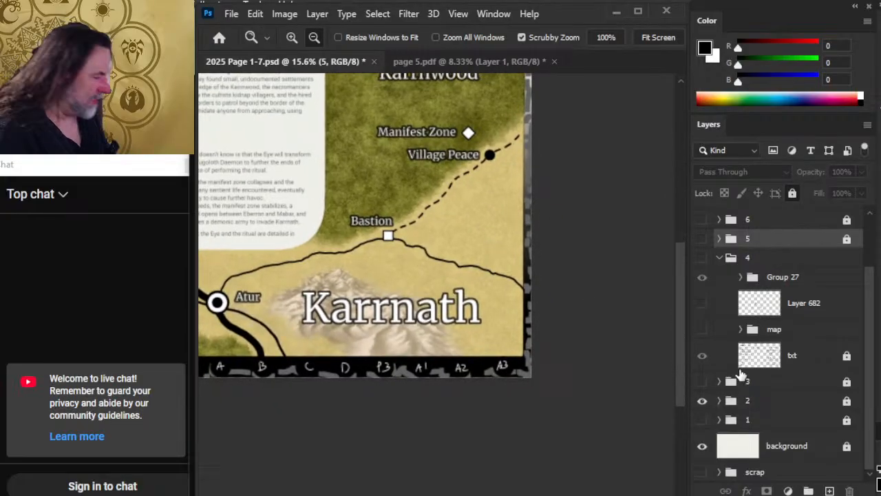
# Unlock group 2 and lasso a narrow selection spanning from the Manifest Zone diamond to the Village Peace dot
pyautogui.click(855, 404)
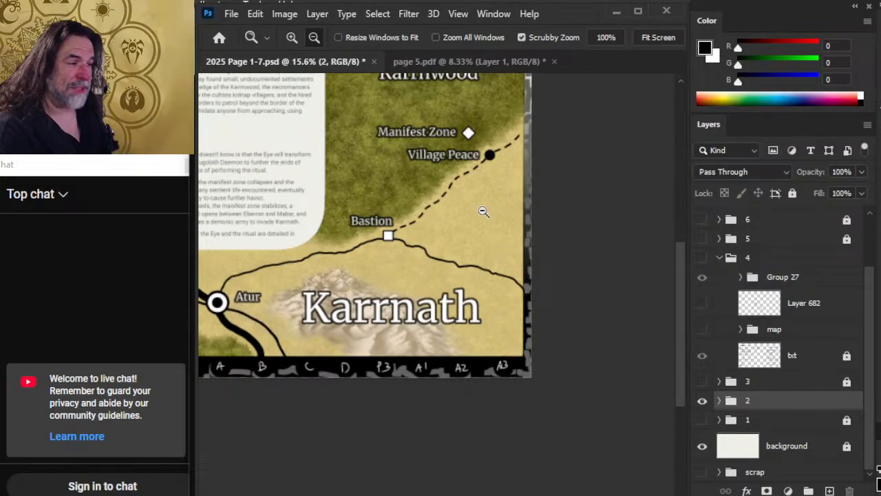
pyautogui.moveTo(516, 141); pyautogui.dragTo(551, 185)
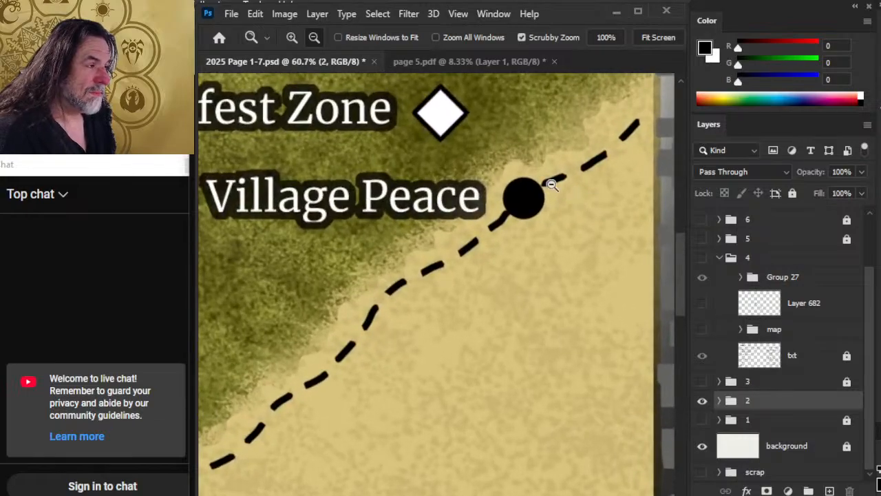
pyautogui.press('l')
pyautogui.moveTo(444, 115)
pyautogui.mouseDown()
pyautogui.moveTo(516, 195)
pyautogui.moveTo(443, 113)
pyautogui.mouseUp()
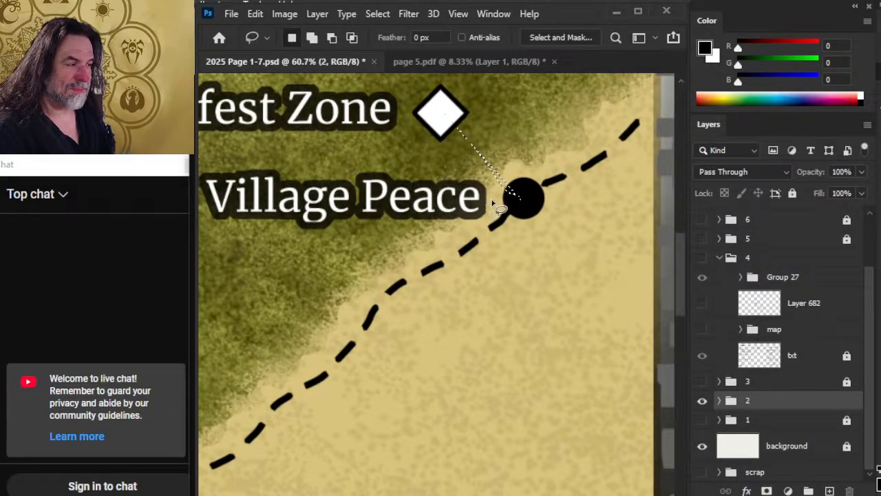
pyautogui.moveTo(477, 155)
pyautogui.mouseDown()
pyautogui.moveTo(487, 358)
pyautogui.moveTo(502, 238)
pyautogui.moveTo(492, 158)
pyautogui.mouseUp()
pyautogui.click(483, 137)
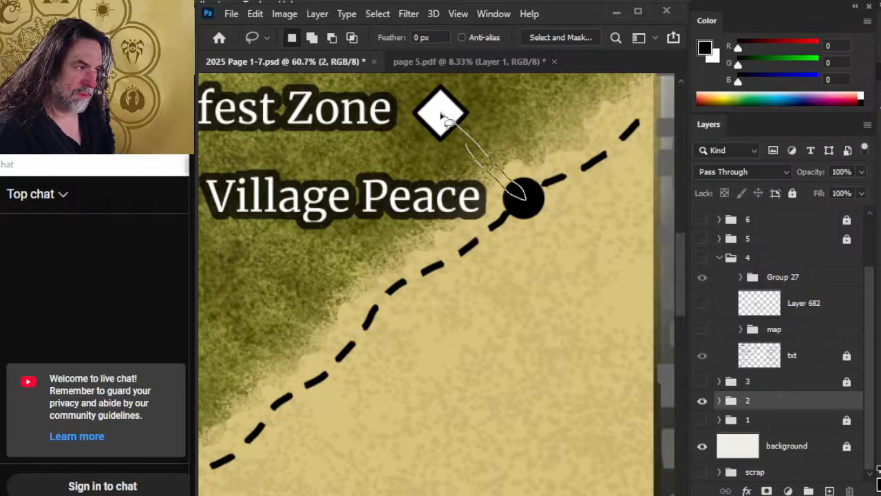
pyautogui.moveTo(441, 113); pyautogui.dragTo(441, 114)
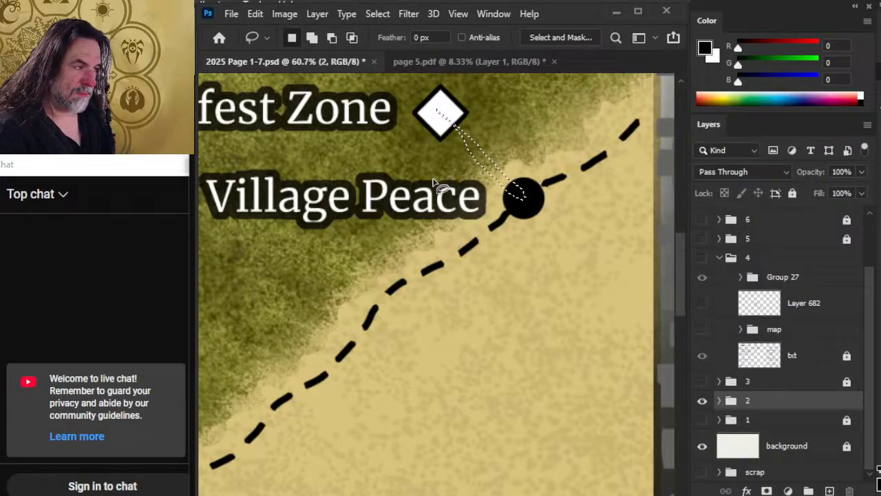
# Transform the selection and rotate and move it so it spans the first stretch of dashed road southwest of the Village Peace dot
pyautogui.rightClick(435, 180)
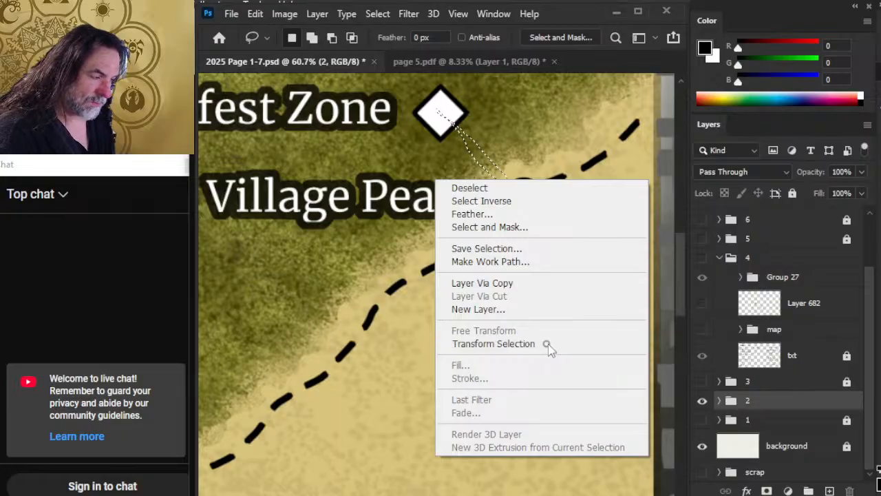
pyautogui.click(549, 344)
pyautogui.moveTo(533, 288)
pyautogui.mouseDown()
pyautogui.moveTo(633, 222)
pyautogui.moveTo(628, 210)
pyautogui.mouseUp()
pyautogui.moveTo(470, 143); pyautogui.dragTo(454, 202)
pyautogui.moveTo(543, 298); pyautogui.dragTo(583, 259)
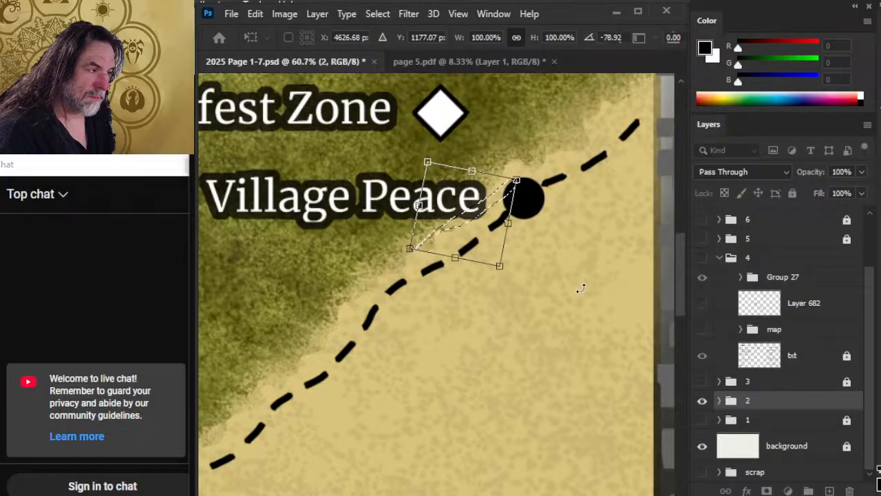
pyautogui.moveTo(578, 289); pyautogui.dragTo(580, 277)
pyautogui.moveTo(471, 211); pyautogui.dragTo(483, 229)
pyautogui.moveTo(462, 389); pyautogui.dragTo(619, 275)
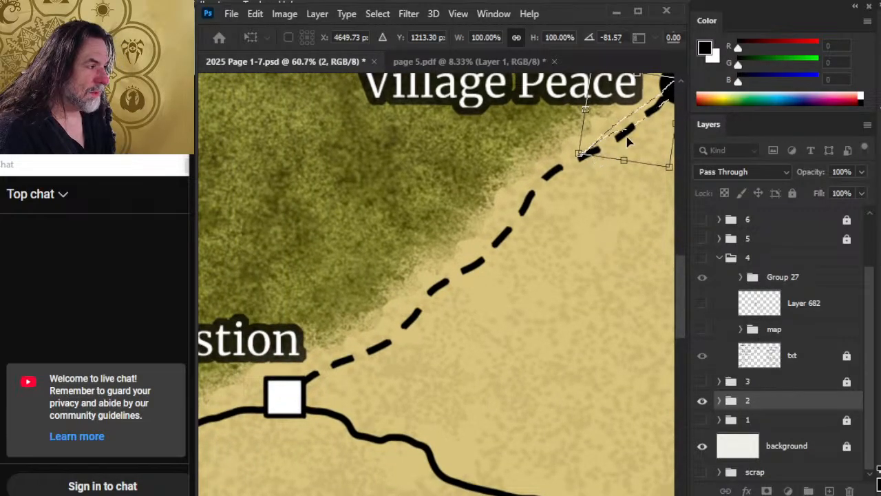
# Step the fixed-length selection end to end down the dashed road to the Bastion square, rotating it to follow each stretch
pyautogui.moveTo(634, 126); pyautogui.dragTo(537, 210)
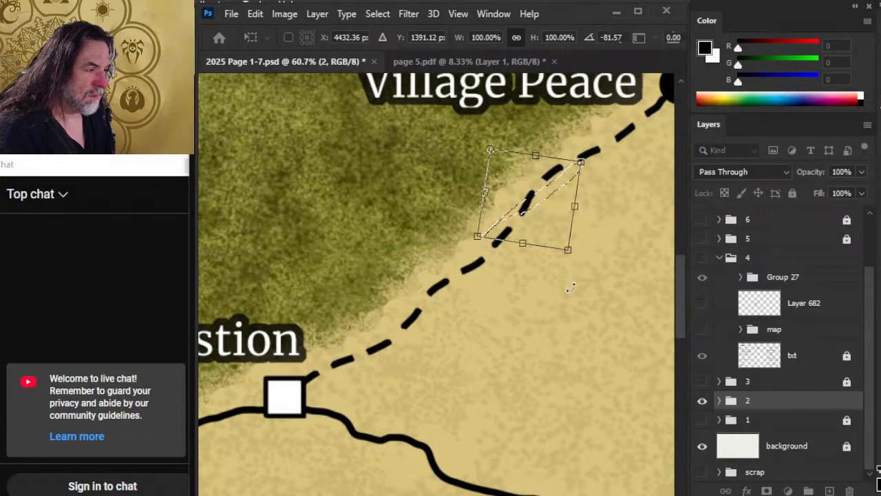
pyautogui.moveTo(571, 285); pyautogui.dragTo(590, 288)
pyautogui.moveTo(510, 234); pyautogui.dragTo(436, 316)
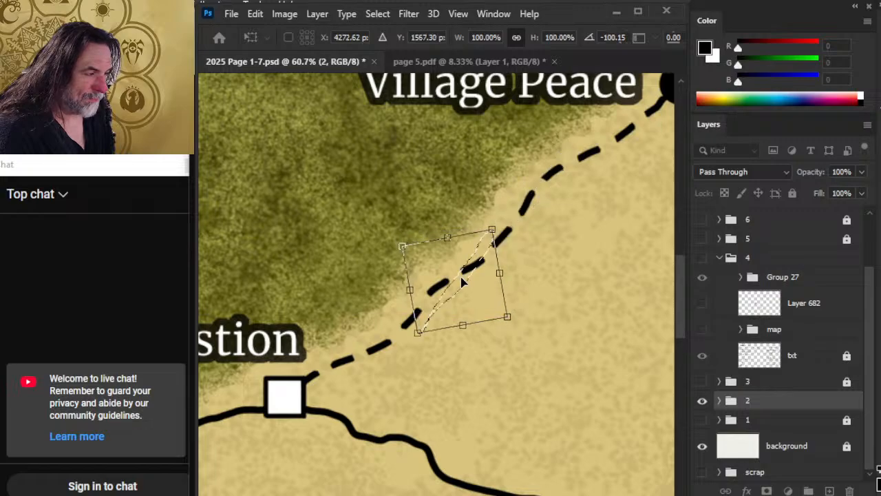
pyautogui.moveTo(540, 248); pyautogui.dragTo(555, 256)
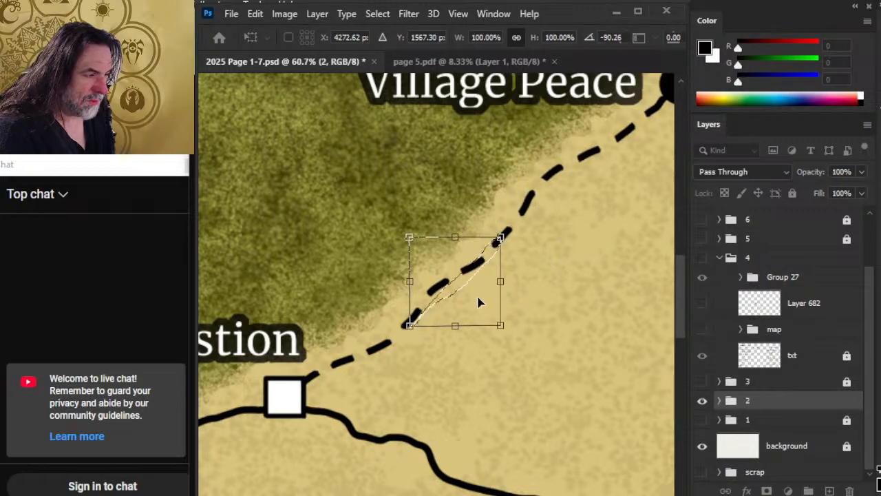
pyautogui.moveTo(477, 298); pyautogui.dragTo(472, 304)
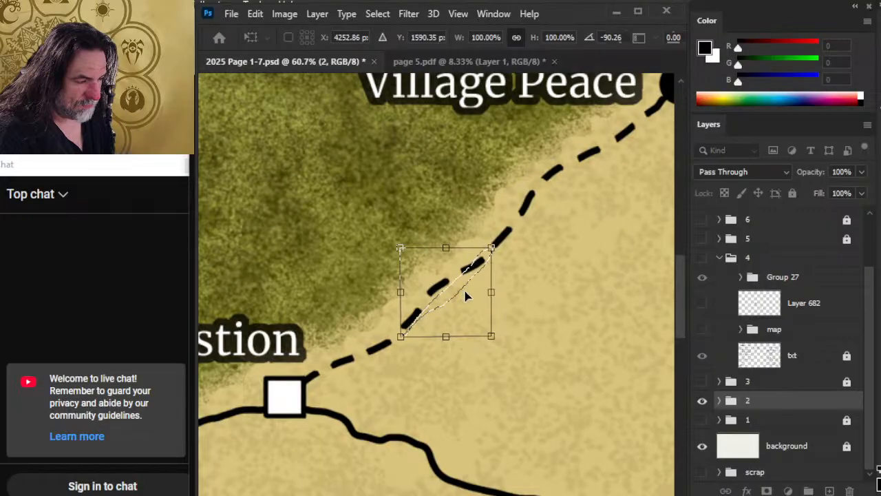
pyautogui.moveTo(456, 300); pyautogui.dragTo(361, 355)
pyautogui.moveTo(488, 319); pyautogui.dragTo(532, 338)
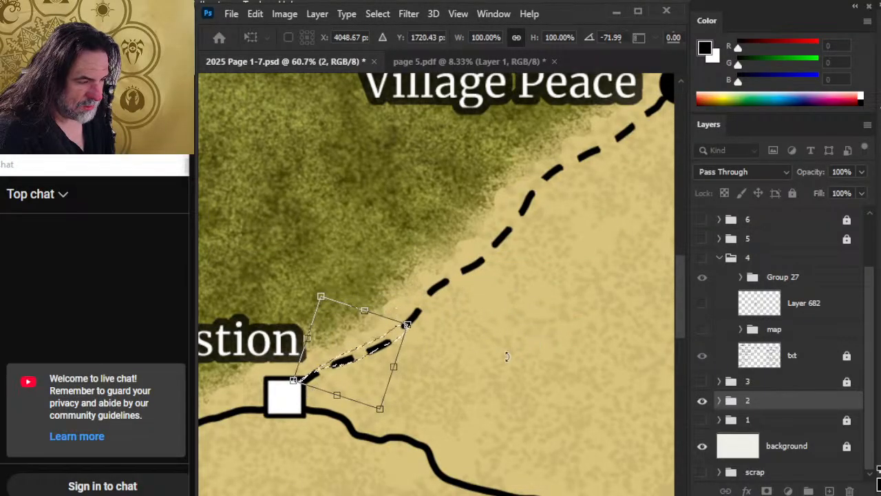
pyautogui.moveTo(356, 356)
pyautogui.mouseDown()
pyautogui.moveTo(358, 382)
pyautogui.moveTo(357, 363)
pyautogui.mouseUp()
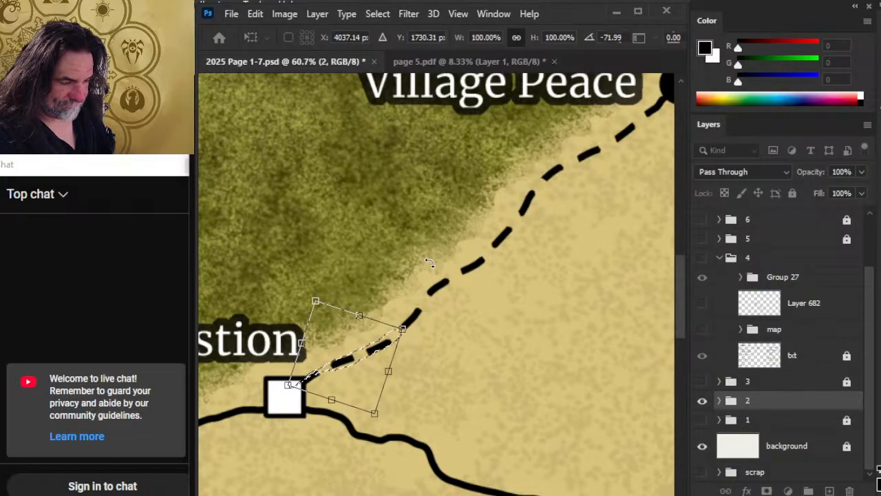
# Rotate the selection to horizontal, place it on the open ground southeast of the dashed road, and apply the transform
pyautogui.moveTo(434, 246); pyautogui.dragTo(496, 278)
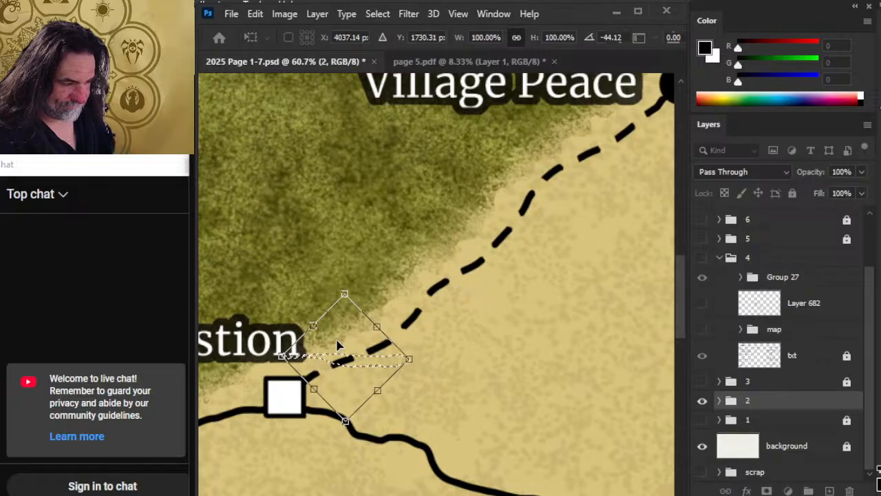
pyautogui.moveTo(338, 349); pyautogui.dragTo(545, 328)
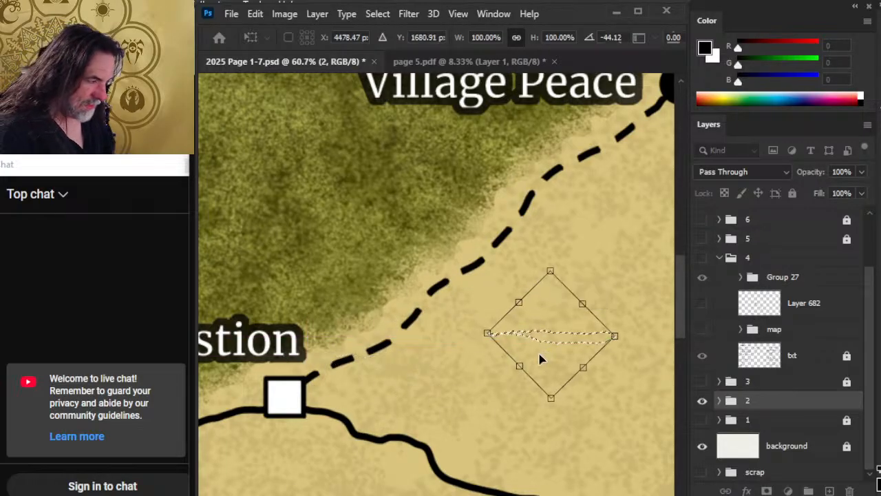
pyautogui.press('Return')
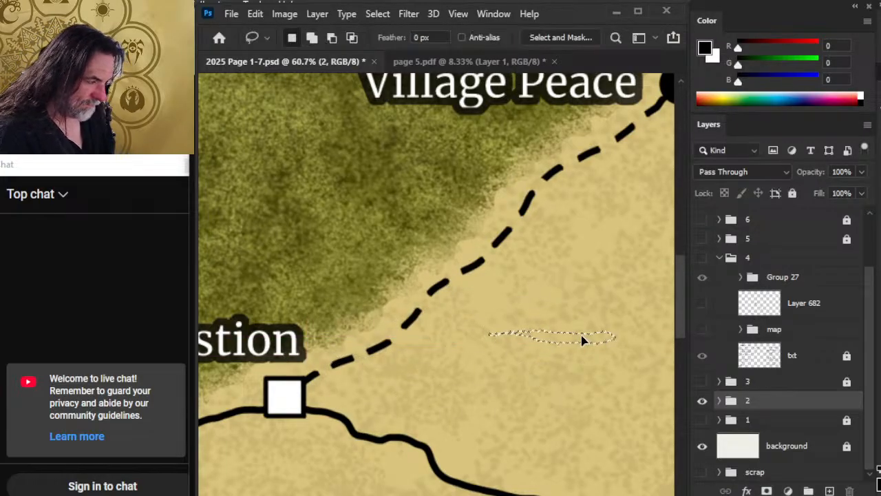
# Fill the selection with black on a new layer using a 70 px brush, and deselect it
pyautogui.press('b')
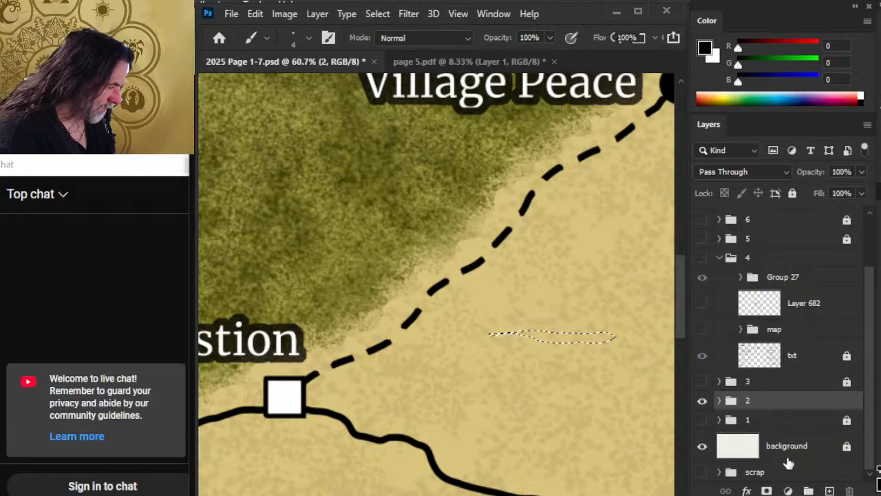
pyautogui.click(830, 491)
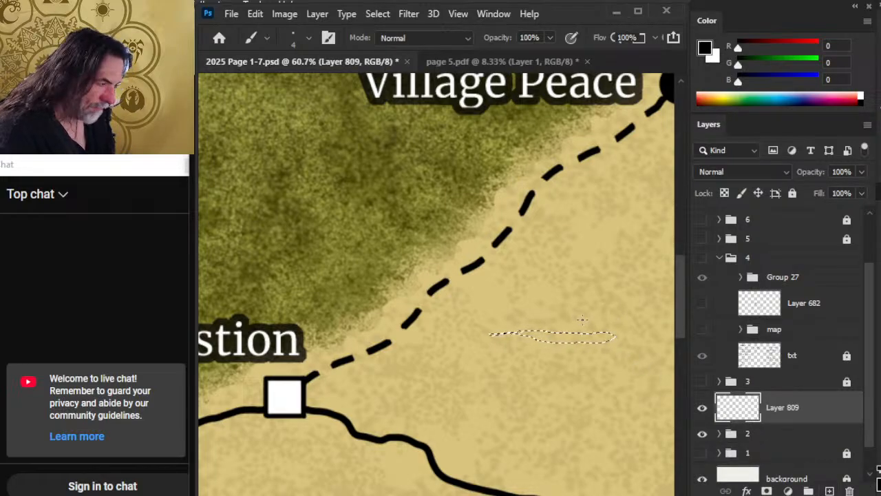
pyautogui.moveTo(596, 337); pyautogui.dragTo(605, 336)
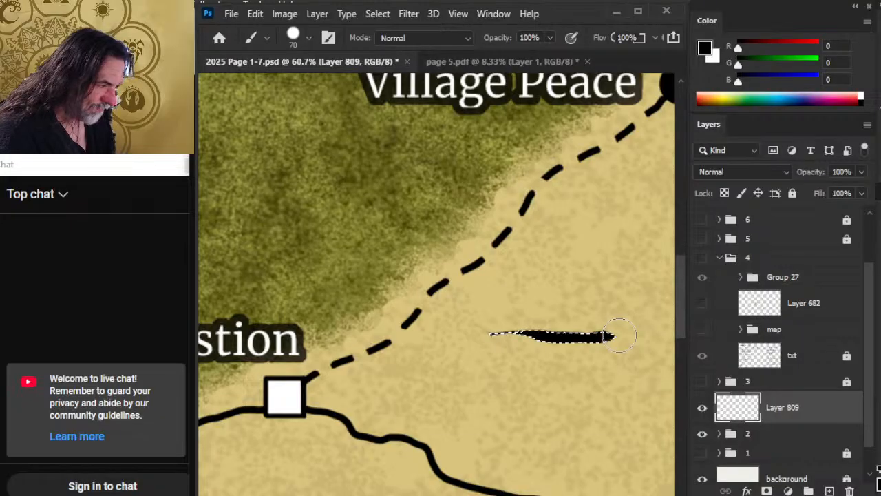
pyautogui.press('l')
pyautogui.hotkey('ctrl', 'd')
# Move the black distance mark across the map to the empty ground just northwest of Atur
pyautogui.moveTo(556, 360); pyautogui.dragTo(454, 304)
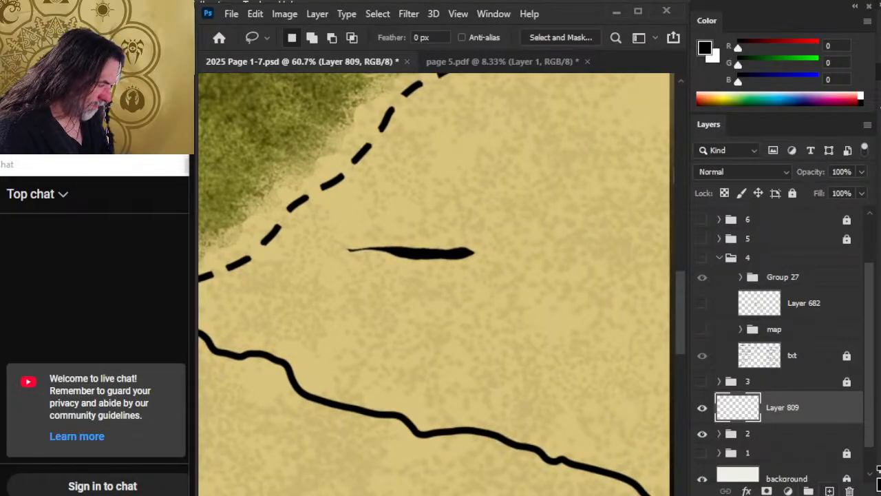
pyautogui.moveTo(594, 359); pyautogui.dragTo(567, 397)
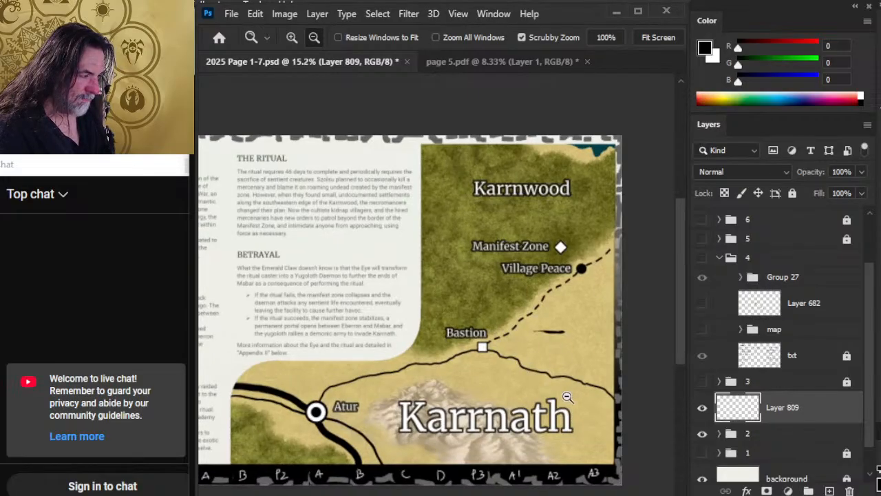
pyautogui.moveTo(611, 355); pyautogui.dragTo(267, 271)
pyautogui.moveTo(368, 349); pyautogui.dragTo(550, 352)
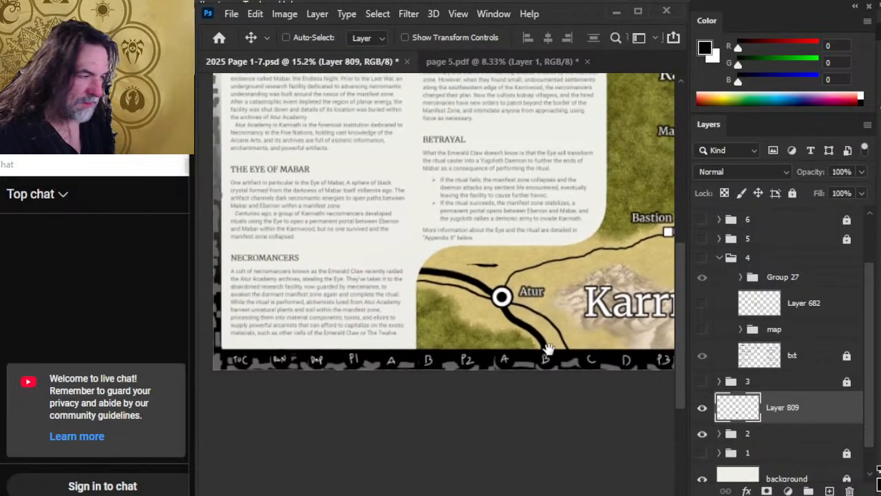
# Lower the opacity of the distance mark's layer to 34%
pyautogui.moveTo(570, 313); pyautogui.dragTo(560, 309)
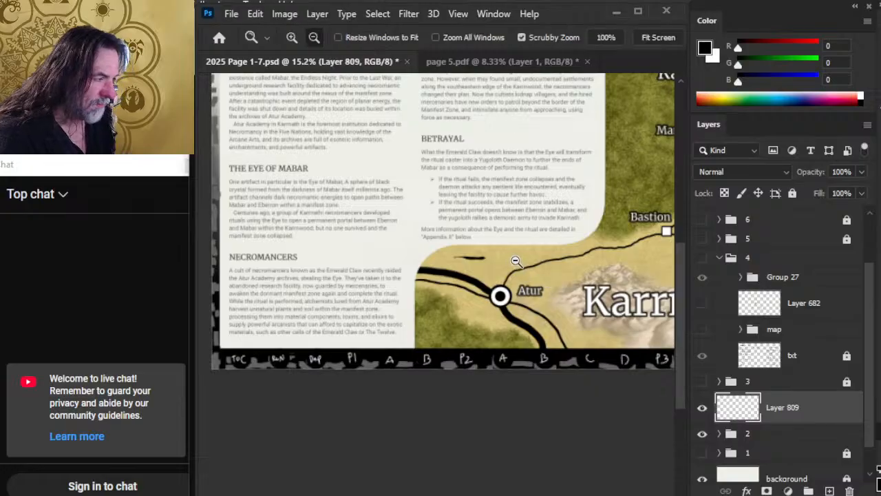
pyautogui.moveTo(515, 261); pyautogui.dragTo(525, 290)
pyautogui.moveTo(379, 247); pyautogui.dragTo(360, 264)
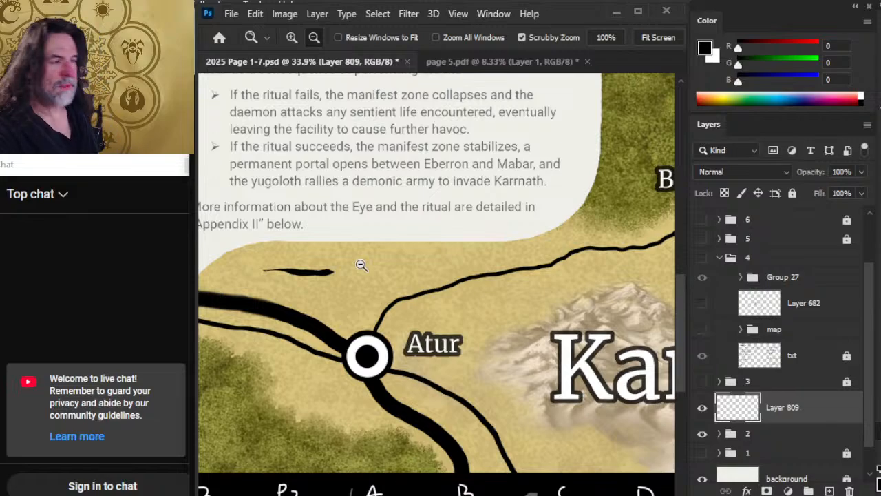
pyautogui.rightClick(361, 264)
pyautogui.click(563, 236)
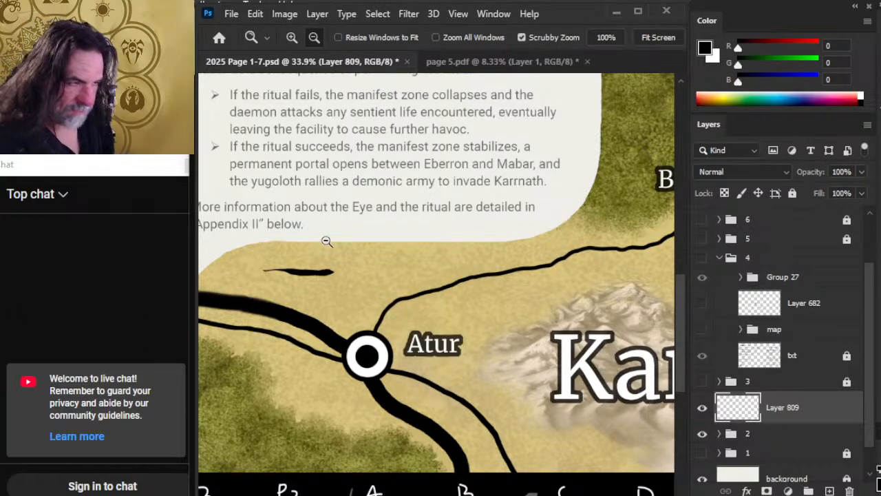
pyautogui.moveTo(521, 296); pyautogui.dragTo(490, 294)
pyautogui.moveTo(380, 287); pyautogui.dragTo(467, 258)
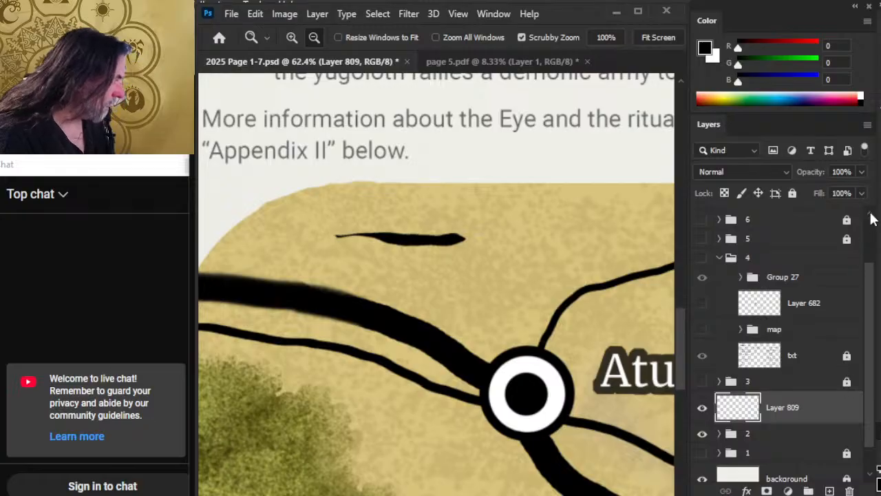
pyautogui.click(861, 171)
pyautogui.moveTo(859, 190); pyautogui.dragTo(826, 231)
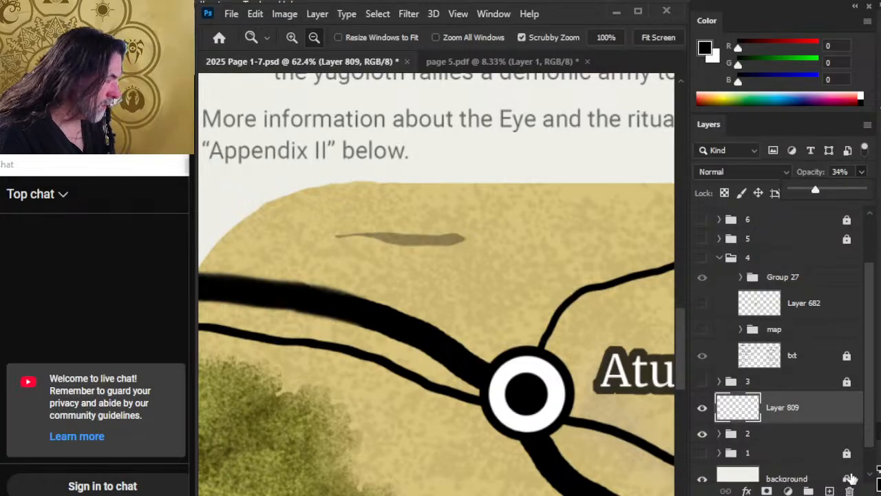
pyautogui.click(830, 418)
# On a new layer, brush a straight 9 px black horizontal line above the faded mark and erase its right-hand excess to match the mark's length
pyautogui.click(830, 490)
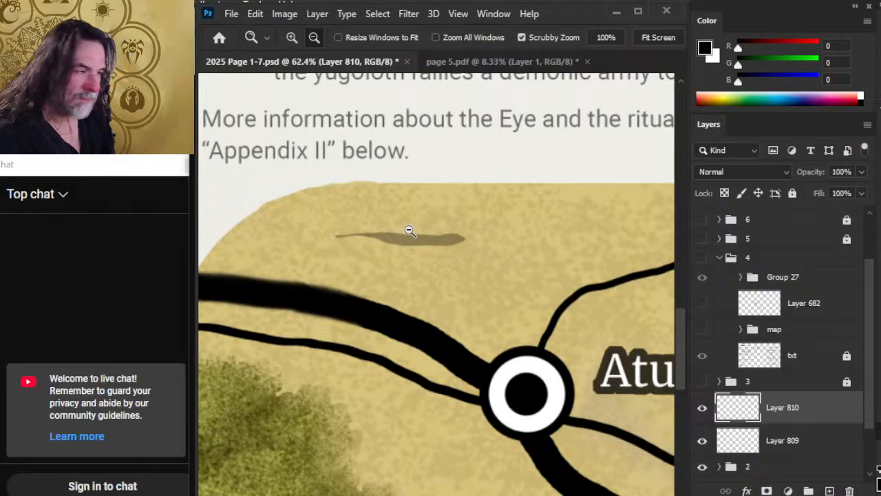
pyautogui.moveTo(411, 230); pyautogui.dragTo(427, 227)
pyautogui.press('b')
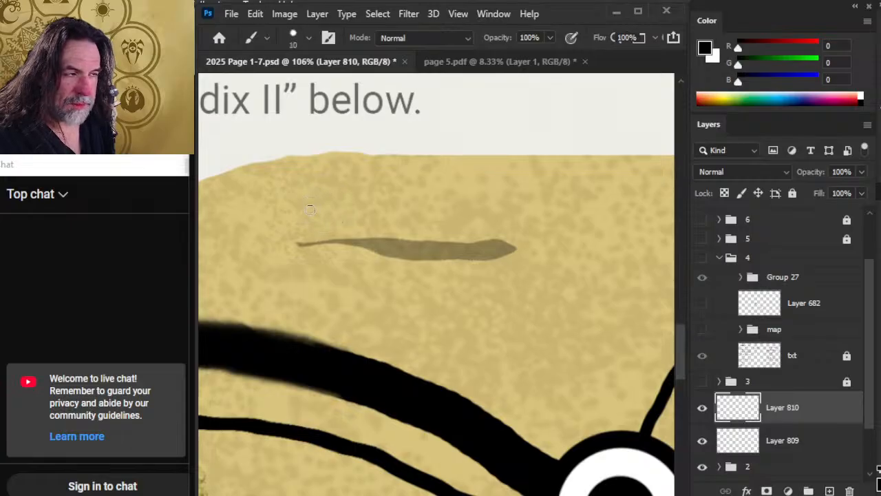
pyautogui.press('[')
pyautogui.moveTo(300, 210)
pyautogui.mouseDown()
pyautogui.moveTo(514, 210)
pyautogui.moveTo(335, 210)
pyautogui.moveTo(499, 210)
pyautogui.moveTo(475, 218)
pyautogui.mouseUp()
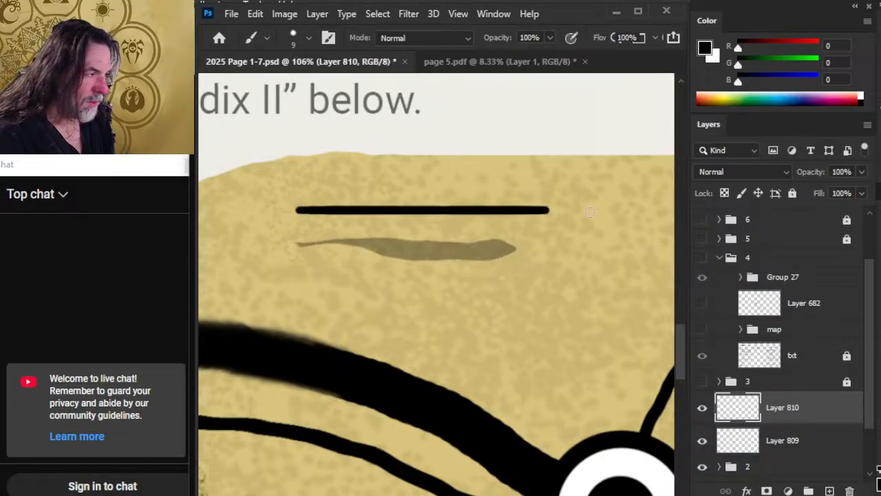
pyautogui.press('e')
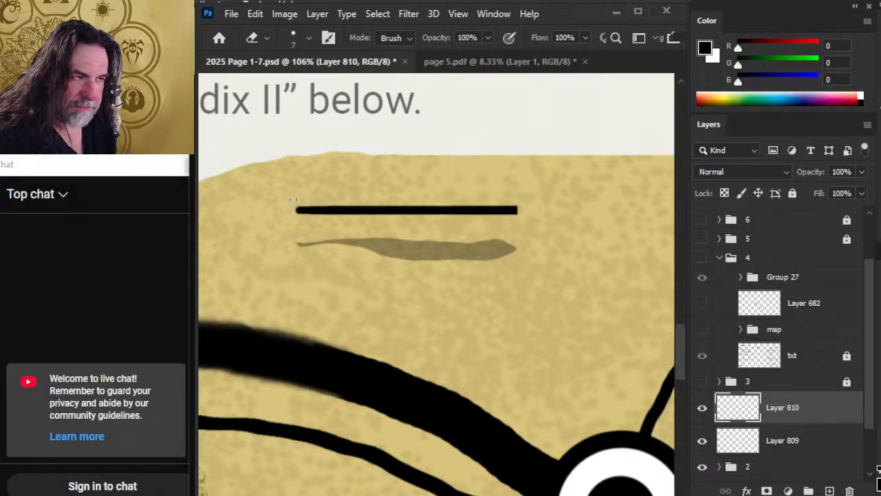
pyautogui.press('b')
pyautogui.press('r')
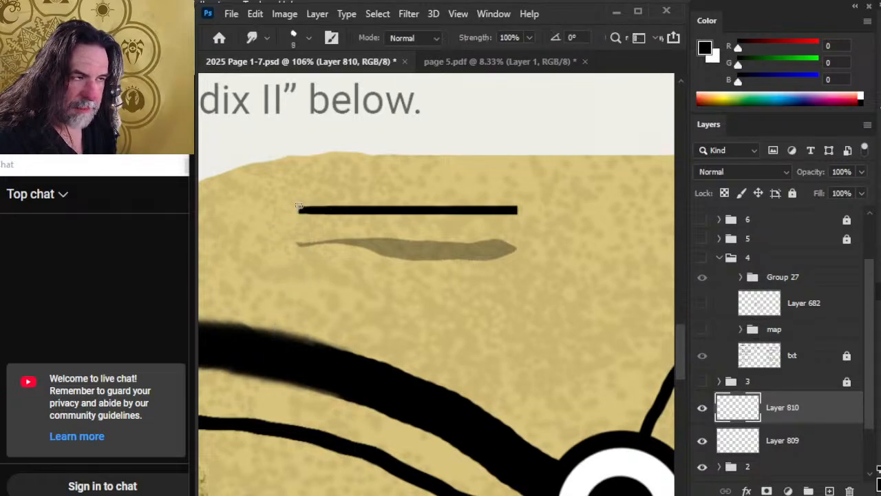
pyautogui.press(']')
pyautogui.press(']')
pyautogui.moveTo(302, 209); pyautogui.dragTo(303, 185)
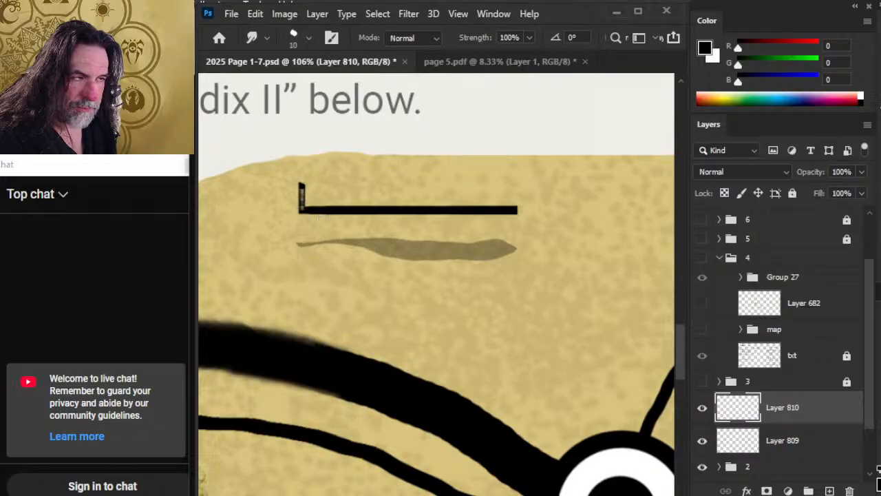
pyautogui.hotkey('ctrl', 'z')
# Brush a short 9 px vertical tick up from the line's left end and erase its top to a slanted tip
pyautogui.press('b')
pyautogui.keyDown('shift'); pyautogui.click(303, 209); pyautogui.keyUp('shift')
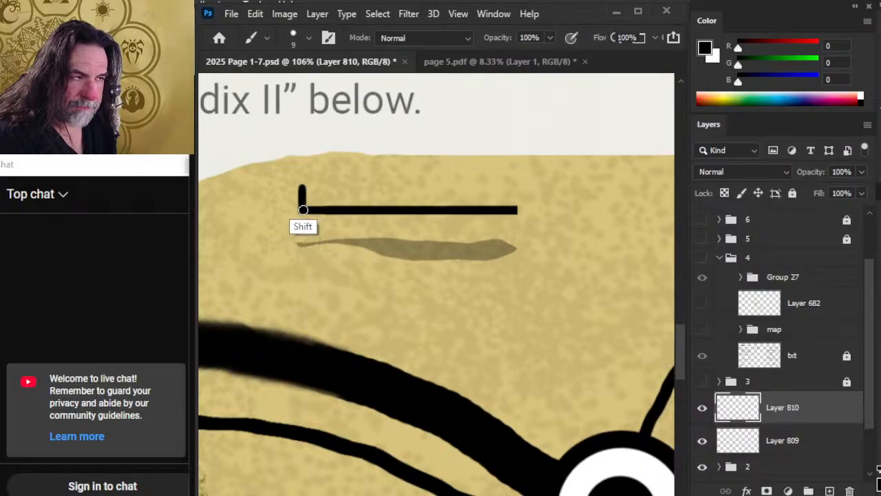
pyautogui.press('e')
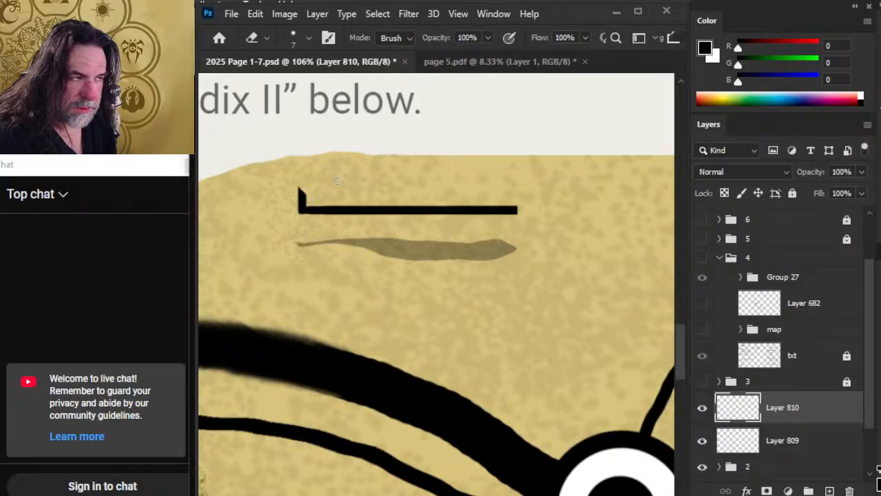
# Lasso the ticked line, copy it to a new layer, and flip the copy horizontally to form a matching tick on the opposite end
pyautogui.press('l')
pyautogui.moveTo(358, 171)
pyautogui.mouseDown()
pyautogui.moveTo(286, 178)
pyautogui.moveTo(502, 187)
pyautogui.mouseUp()
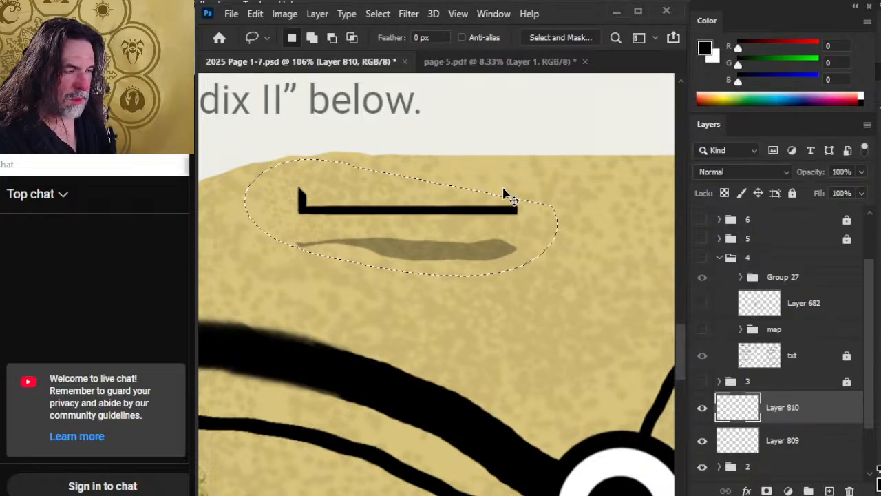
pyautogui.hotkey('ctrl', 'j')
pyautogui.rightClick(501, 268)
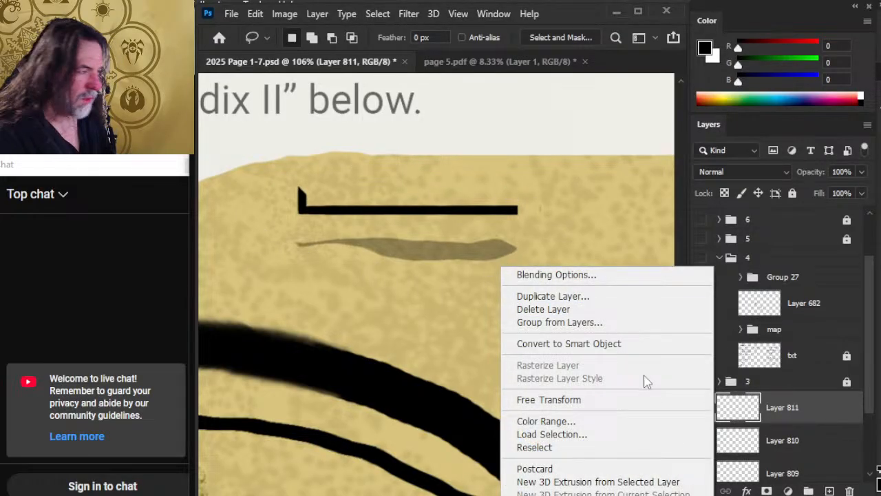
pyautogui.click(595, 402)
pyautogui.rightClick(482, 225)
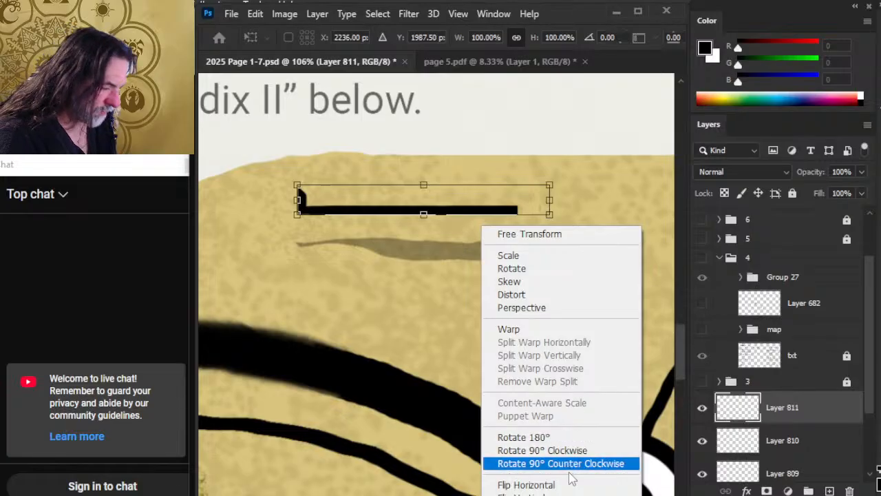
pyautogui.click(526, 484)
pyautogui.press('Return')
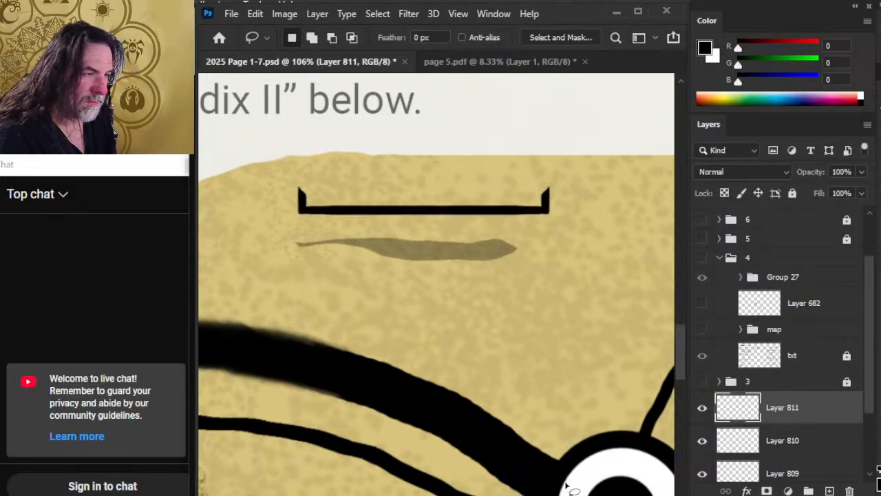
# Nudge the flipped copy left toward the end of the faded mark, and delete that copied layer
pyautogui.press('v')
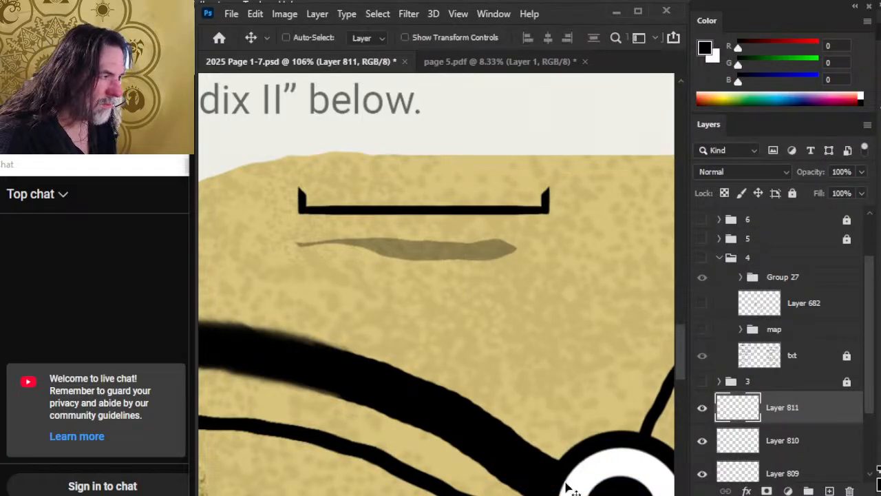
pyautogui.press('Left')
pyautogui.press('Left')
pyautogui.press('Left')
pyautogui.press('Left')
pyautogui.press('Left')
pyautogui.press('Left')
pyautogui.press('Left')
pyautogui.press('Left')
pyautogui.press('Left')
pyautogui.press('Left')
pyautogui.press('Left')
pyautogui.press('Left')
pyautogui.press('Left')
pyautogui.press('Left')
pyautogui.press('Left')
pyautogui.press('Left')
pyautogui.press('Left')
pyautogui.press('Left')
pyautogui.press('Left')
pyautogui.press('Left')
pyautogui.press('Left')
pyautogui.press('Left')
pyautogui.press('Left')
pyautogui.press('Left')
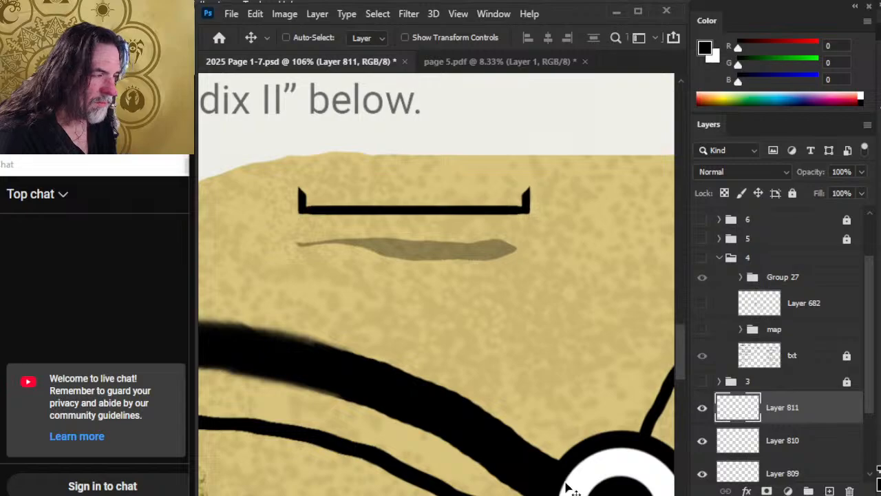
pyautogui.press('Delete')
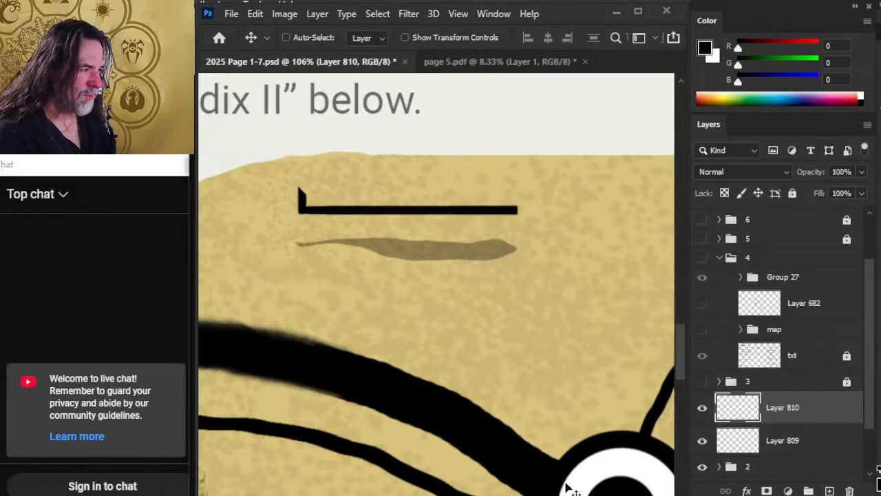
# Lasso the ticked line again, copy it to a new layer, and flip the copy horizontally in place to add the opposite tick
pyautogui.press('e')
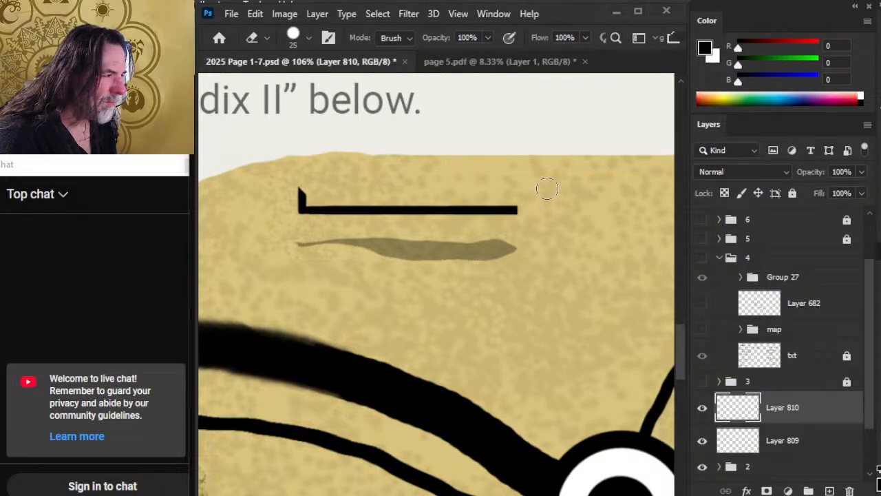
pyautogui.press('l')
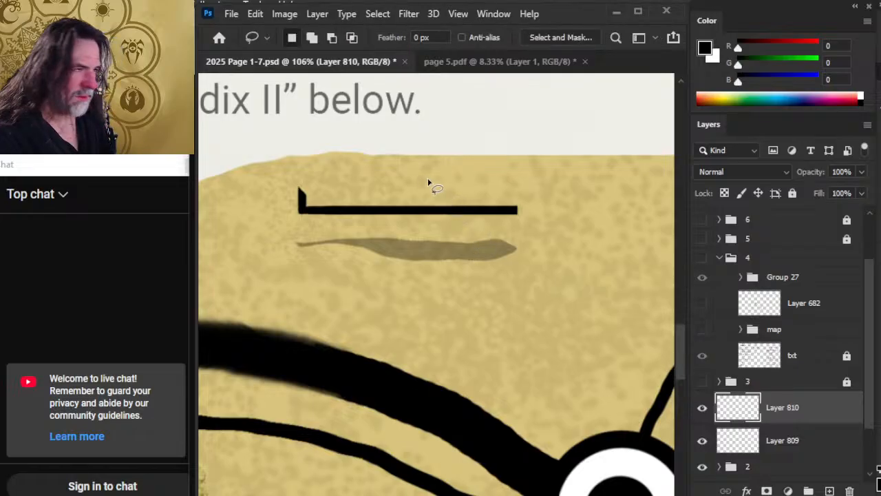
pyautogui.moveTo(431, 167)
pyautogui.mouseDown()
pyautogui.moveTo(344, 282)
pyautogui.moveTo(513, 191)
pyautogui.mouseUp()
pyautogui.hotkey('ctrl', 'j')
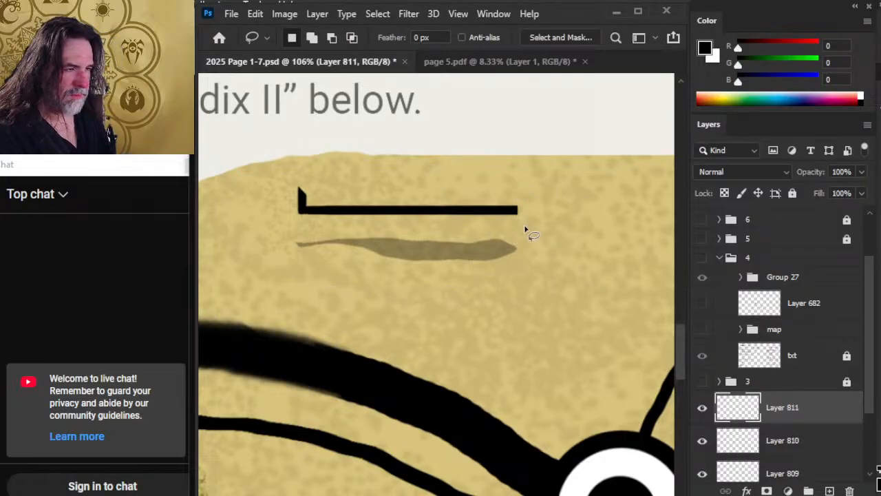
pyautogui.rightClick(525, 231)
pyautogui.click(571, 362)
pyautogui.rightClick(510, 247)
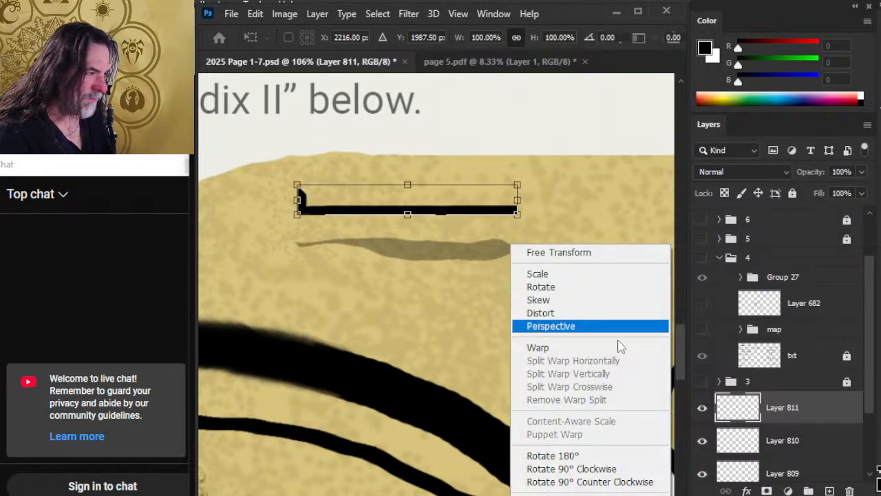
pyautogui.click(571, 491)
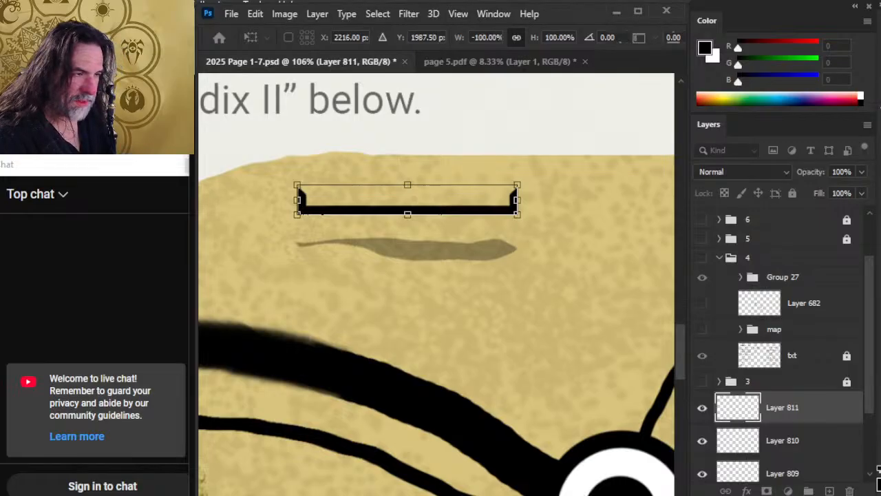
pyautogui.press('Return')
pyautogui.press('v')
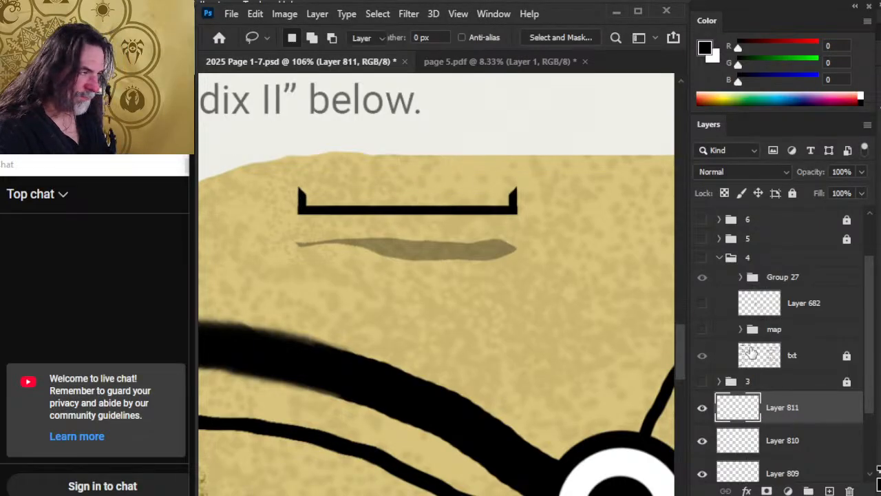
# Compare both ends of the bracket with the faded mark, and merge the flipped copy down into the ticked line's layer
pyautogui.hotkey('ctrl', 'space')
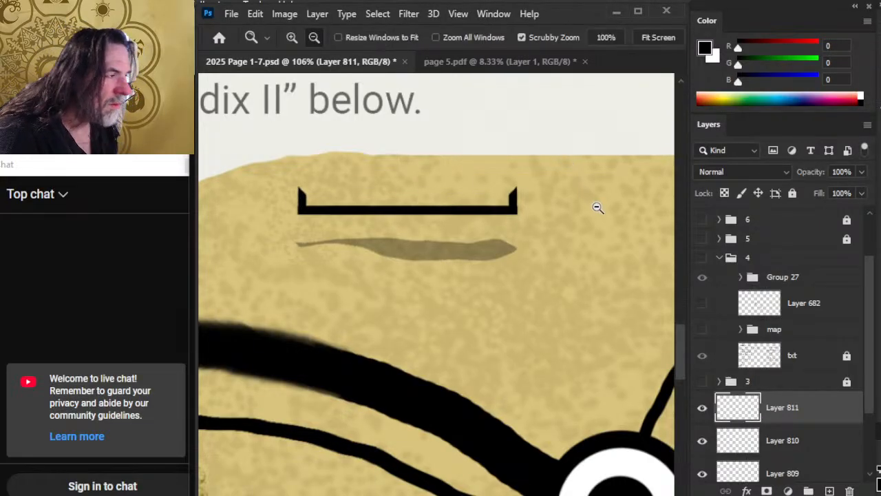
pyautogui.moveTo(531, 184); pyautogui.dragTo(565, 218)
pyautogui.moveTo(355, 273); pyautogui.dragTo(573, 287)
pyautogui.click(381, 257)
pyautogui.moveTo(381, 258); pyautogui.dragTo(506, 282)
pyautogui.hotkey('alt', 'space')
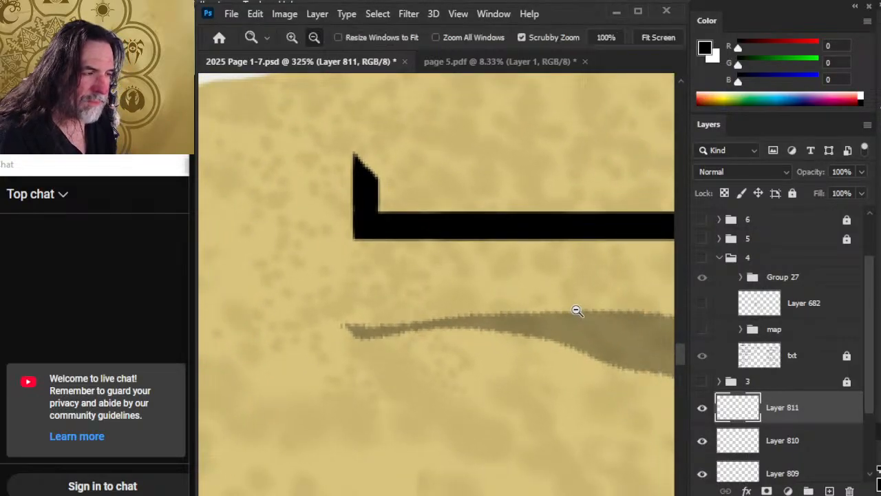
pyautogui.moveTo(576, 308); pyautogui.dragTo(495, 296)
pyautogui.moveTo(624, 353); pyautogui.dragTo(521, 207)
pyautogui.rightClick(799, 416)
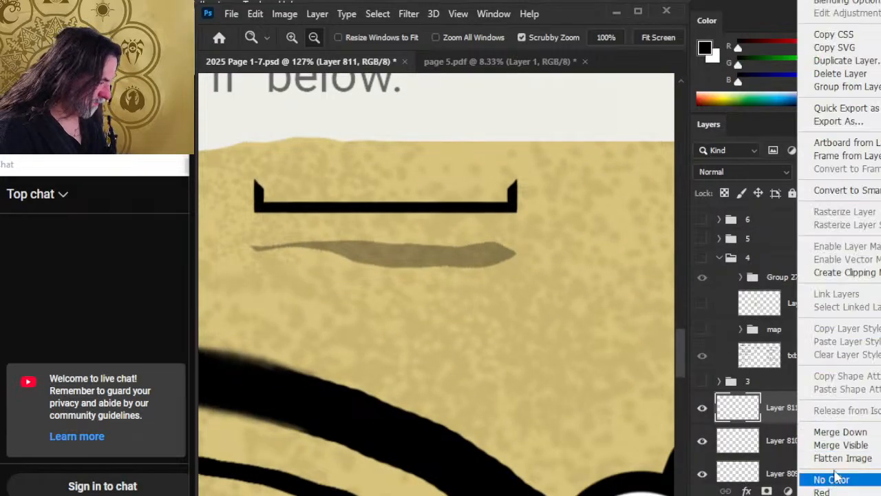
pyautogui.click(839, 431)
# Delete the layer holding the faded distance mark beneath the scale bar
pyautogui.moveTo(521, 268); pyautogui.dragTo(572, 307)
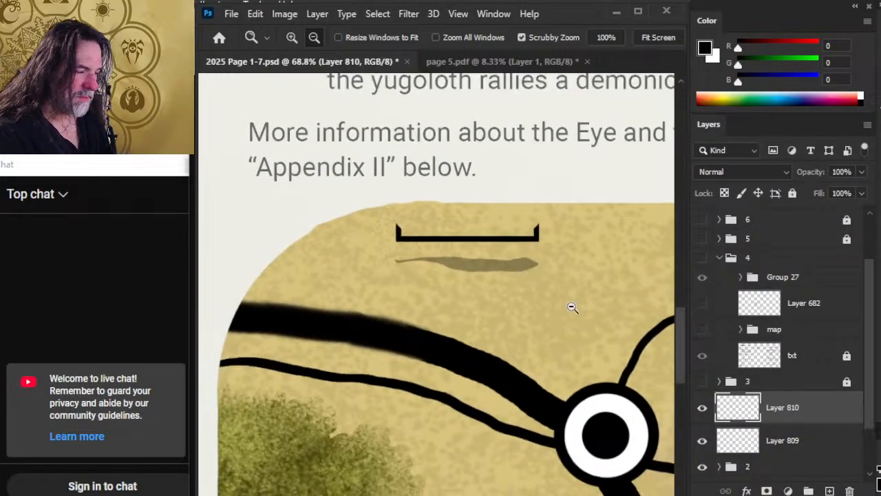
pyautogui.moveTo(501, 251); pyautogui.dragTo(529, 249)
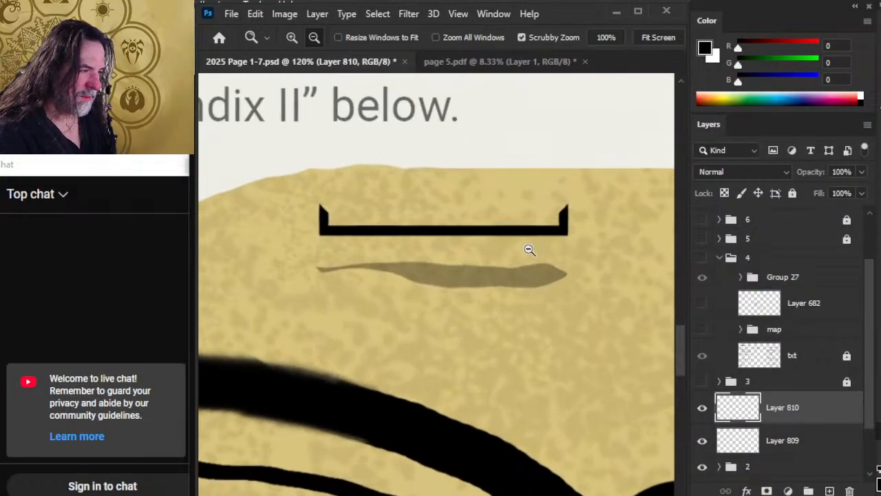
pyautogui.click(779, 442)
pyautogui.press('Delete')
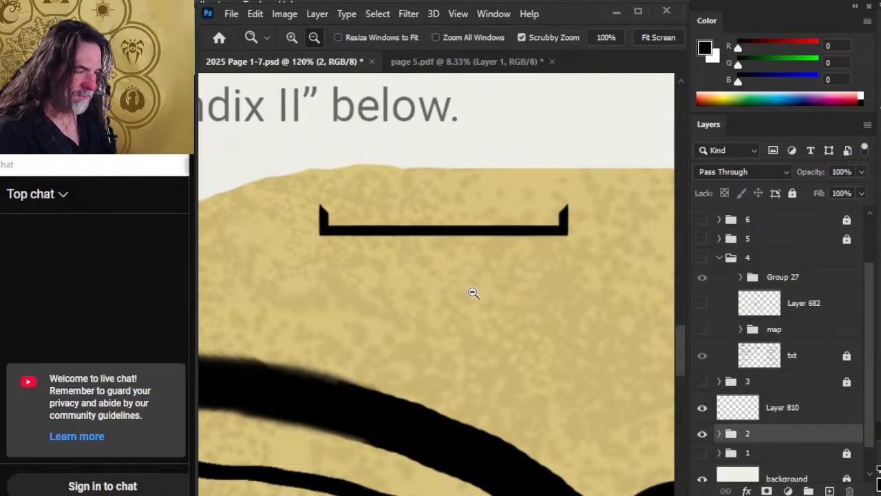
# On the scale bar's layer, handwrite "0" and "20" above its two ends and "miles" below it with the 9 px black brush
pyautogui.moveTo(473, 293); pyautogui.dragTo(537, 337)
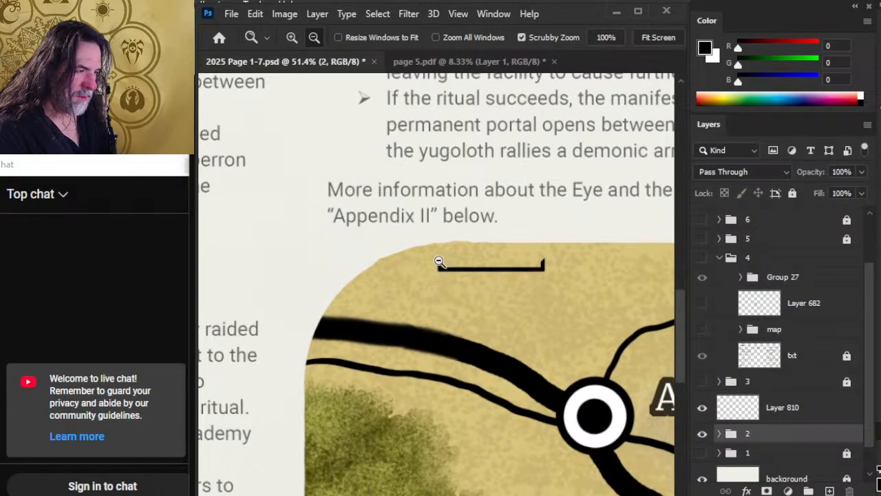
pyautogui.moveTo(439, 262); pyautogui.dragTo(443, 241)
pyautogui.press('b')
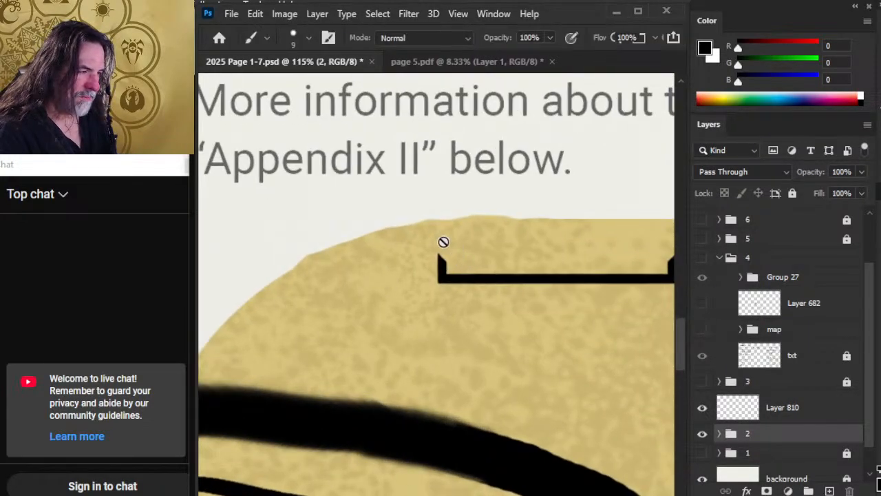
pyautogui.click(783, 409)
pyautogui.moveTo(445, 229)
pyautogui.mouseDown()
pyautogui.moveTo(445, 288)
pyautogui.moveTo(471, 230)
pyautogui.moveTo(490, 249)
pyautogui.mouseUp()
pyautogui.hscroll(5, 444, 287)
pyautogui.moveTo(508, 234); pyautogui.dragTo(504, 238)
pyautogui.moveTo(326, 321)
pyautogui.mouseDown()
pyautogui.moveTo(357, 318)
pyautogui.moveTo(373, 335)
pyautogui.moveTo(413, 313)
pyautogui.moveTo(406, 331)
pyautogui.mouseUp()
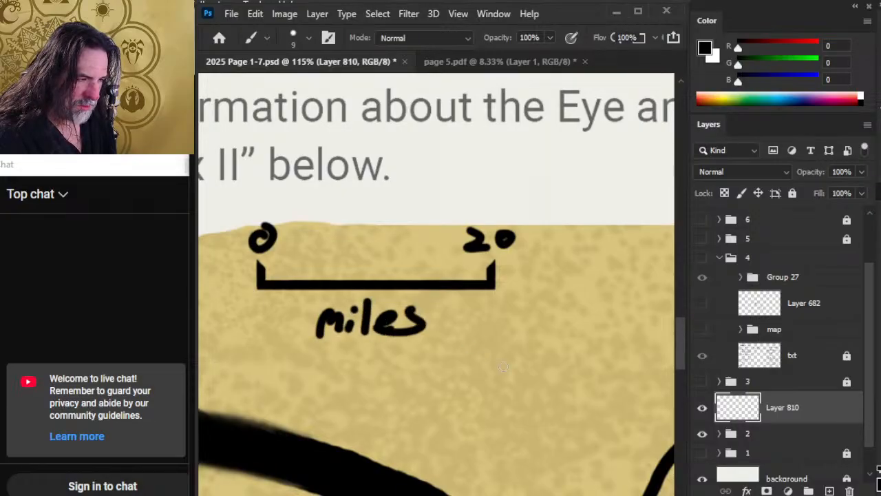
# Move the labelled scale bar from above Atur to the open land east of Bastion, south of Village Peace
pyautogui.moveTo(546, 373); pyautogui.dragTo(436, 360)
pyautogui.moveTo(622, 367); pyautogui.dragTo(514, 205)
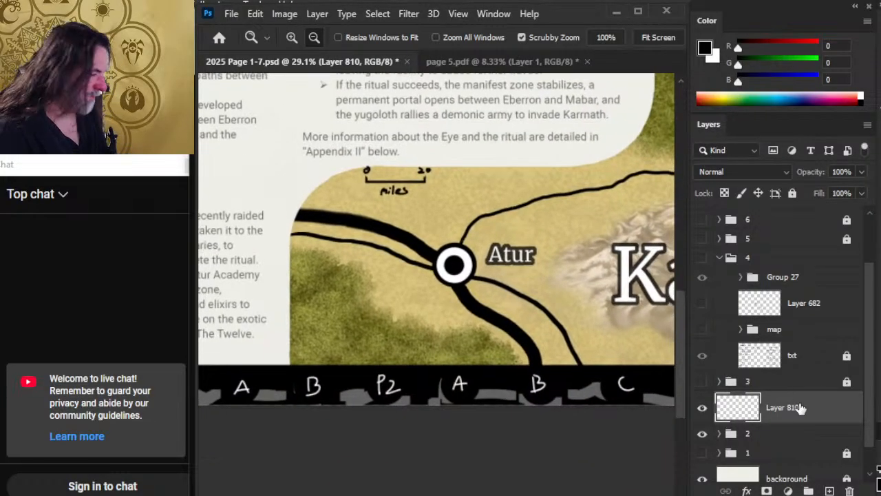
pyautogui.moveTo(579, 330); pyautogui.dragTo(552, 327)
pyautogui.moveTo(575, 267); pyautogui.dragTo(442, 226)
pyautogui.press('v')
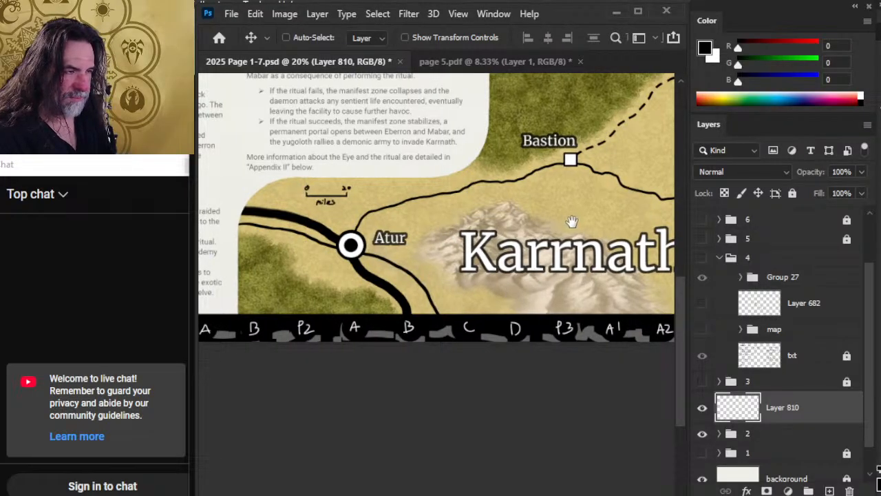
pyautogui.moveTo(572, 221); pyautogui.dragTo(587, 249)
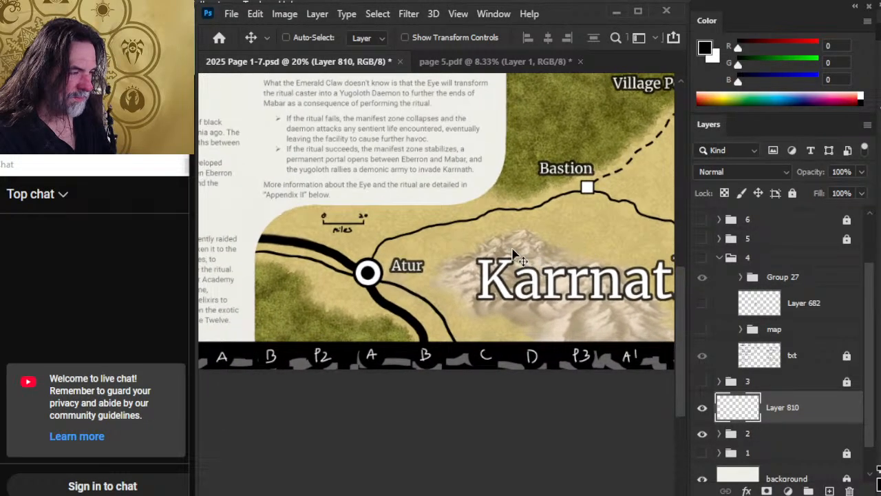
pyautogui.moveTo(514, 254); pyautogui.dragTo(681, 261)
pyautogui.moveTo(366, 256); pyautogui.dragTo(580, 266)
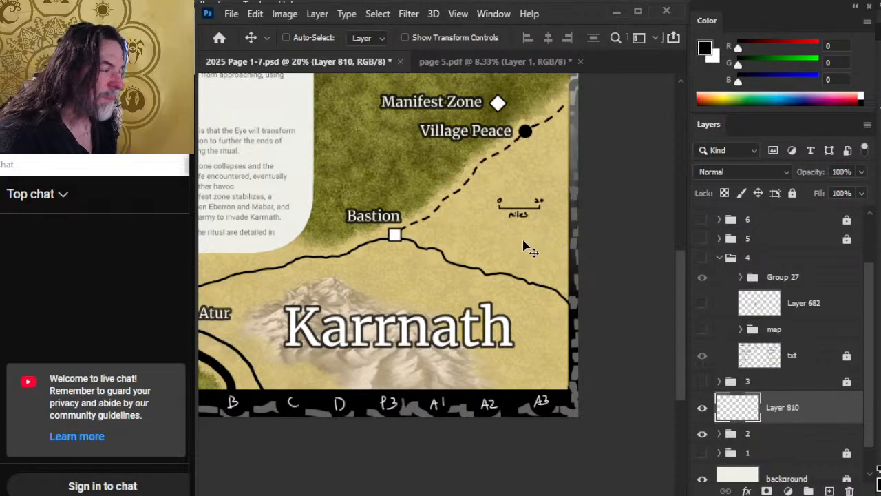
# Rotate the scale bar counter-clockwise so it runs roughly parallel to the dashed trail between Bastion and Village Peace
pyautogui.hotkey('alt', 'space')
pyautogui.moveTo(523, 220); pyautogui.dragTo(565, 234)
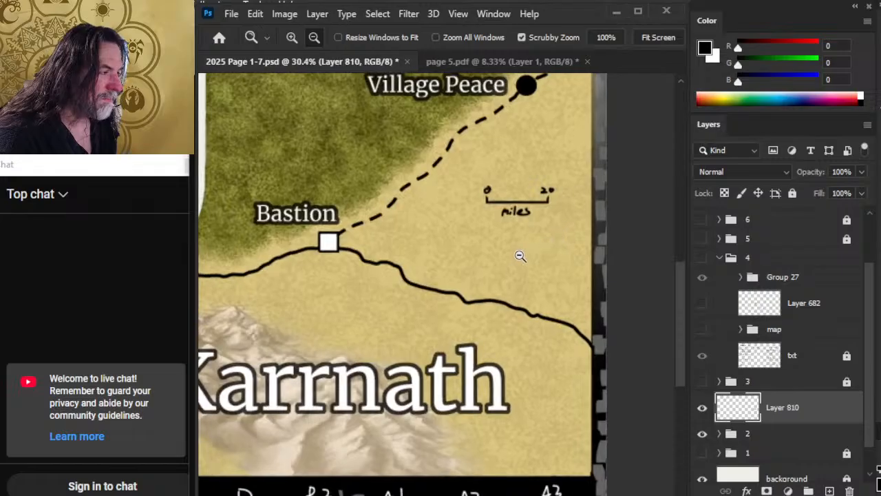
pyautogui.rightClick(503, 260)
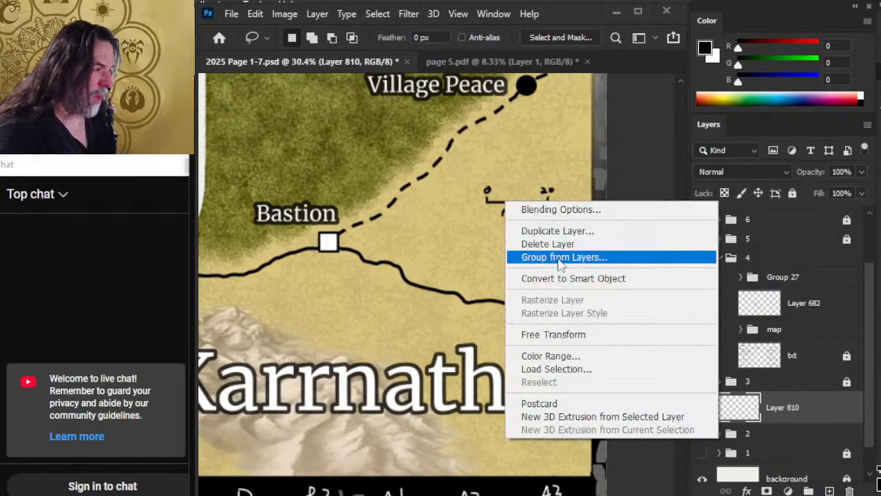
pyautogui.click(523, 334)
pyautogui.moveTo(521, 295); pyautogui.dragTo(560, 299)
pyautogui.press('Return')
# Shift the tilted scale bar slightly down, farther from the dashed trail
pyautogui.hotkey('ctrl', 'alt', 'space')
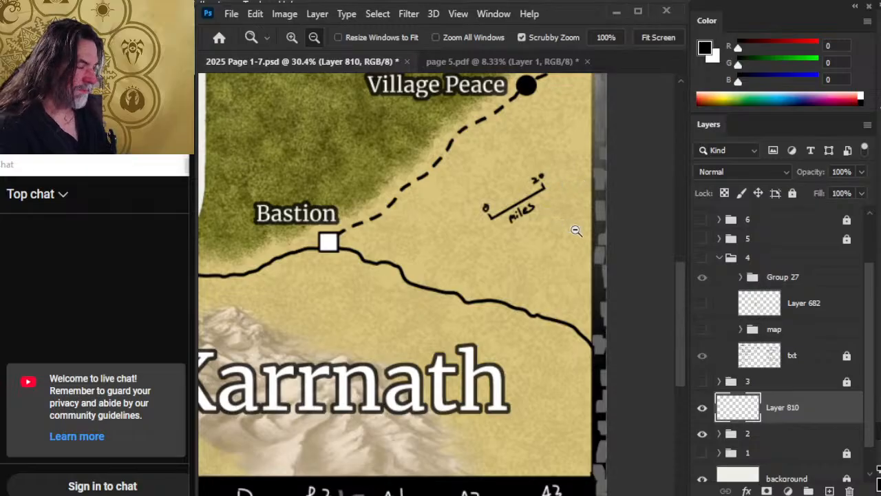
pyautogui.moveTo(580, 241); pyautogui.dragTo(598, 271)
pyautogui.press('v')
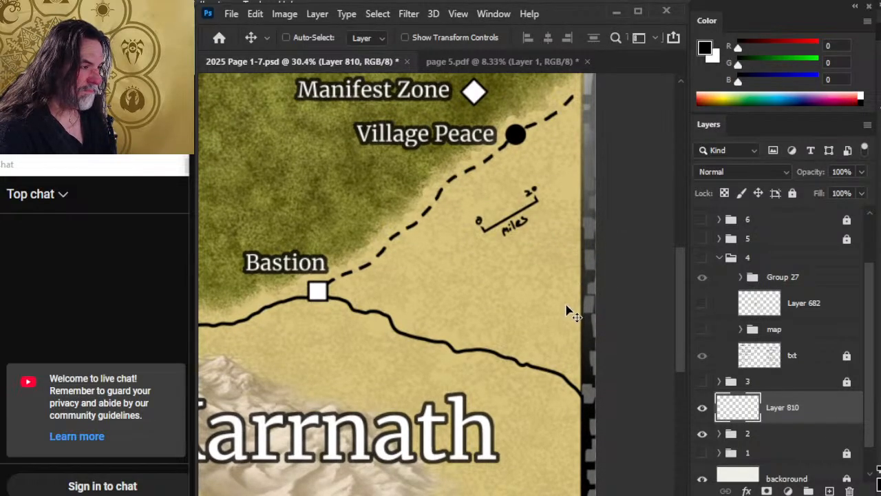
pyautogui.moveTo(564, 287); pyautogui.dragTo(566, 303)
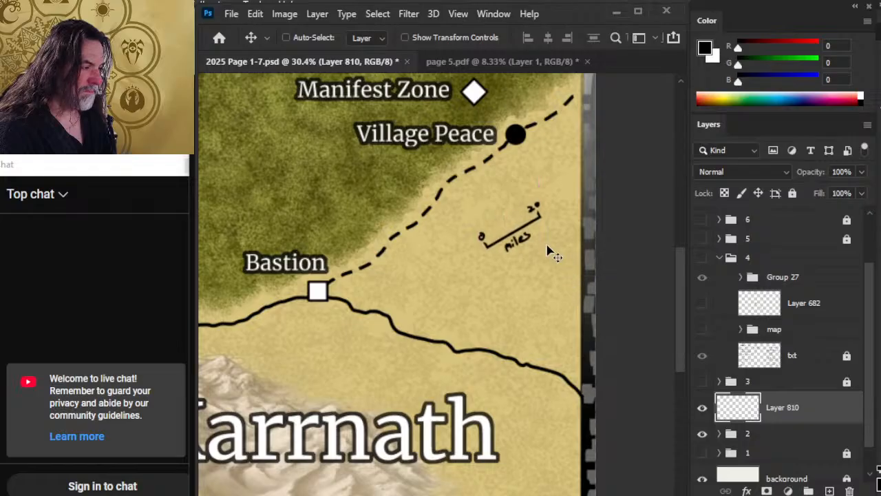
# Lasso the word "miles", rotate it 30° clockwise to read horizontally, and reposition it just below the tilted bar
pyautogui.press('z')
pyautogui.moveTo(521, 232); pyautogui.dragTo(588, 241)
pyautogui.press('l')
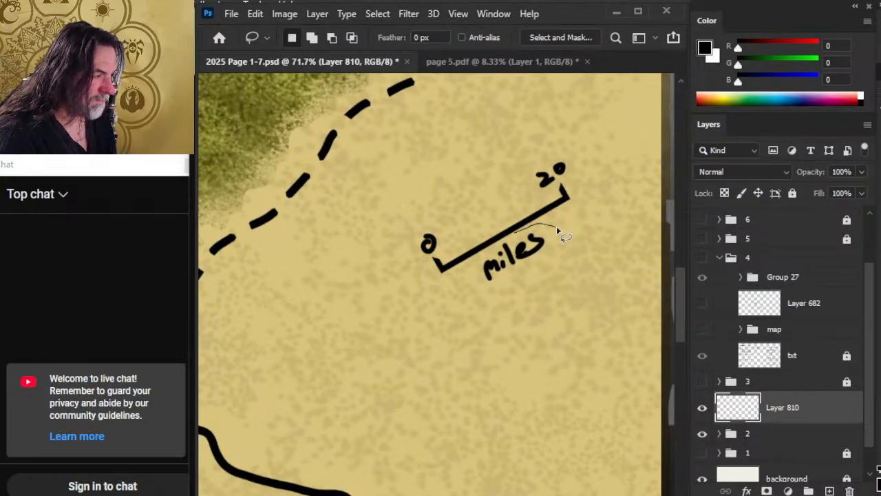
pyautogui.moveTo(557, 229); pyautogui.dragTo(544, 233)
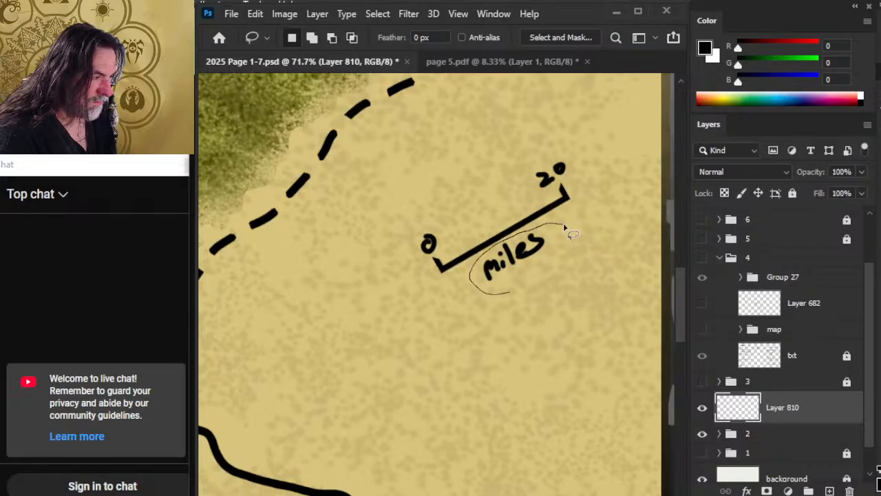
pyautogui.moveTo(563, 226)
pyautogui.mouseDown()
pyautogui.moveTo(512, 291)
pyautogui.moveTo(487, 272)
pyautogui.moveTo(508, 278)
pyautogui.moveTo(475, 275)
pyautogui.mouseUp()
pyautogui.rightClick(514, 192)
pyautogui.rightClick(518, 275)
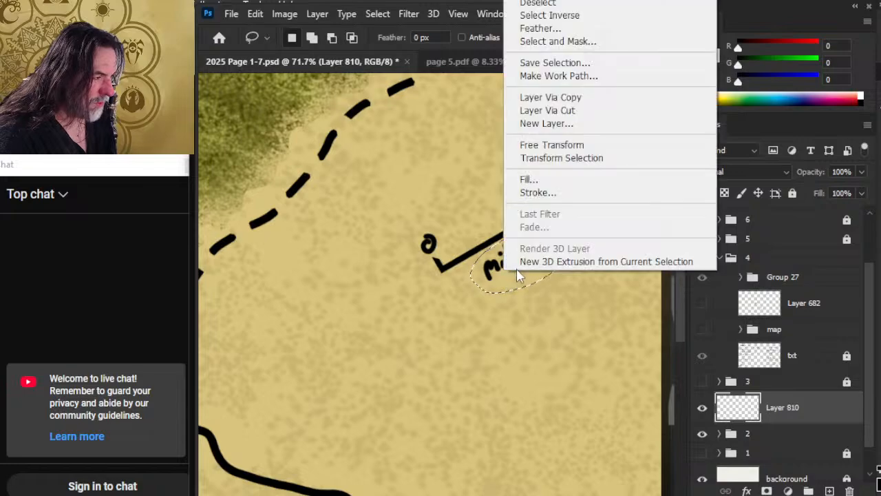
pyautogui.click(553, 145)
pyautogui.moveTo(586, 154); pyautogui.dragTo(631, 211)
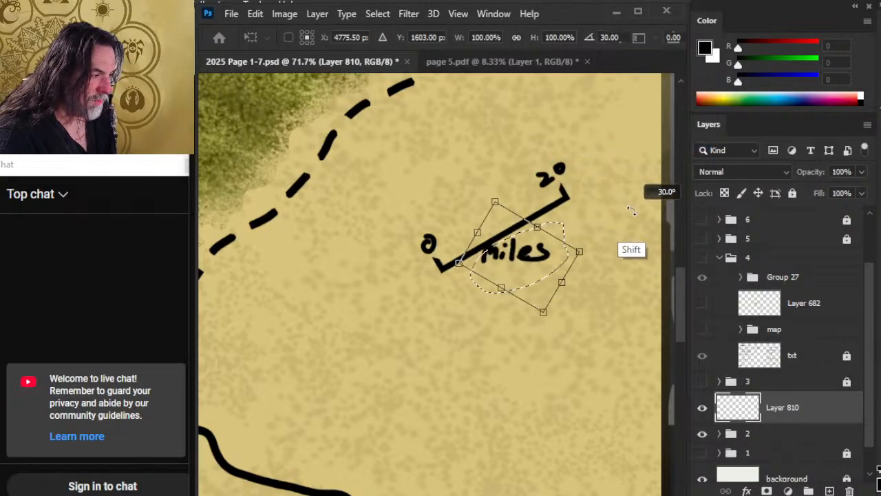
pyautogui.moveTo(527, 276); pyautogui.dragTo(543, 282)
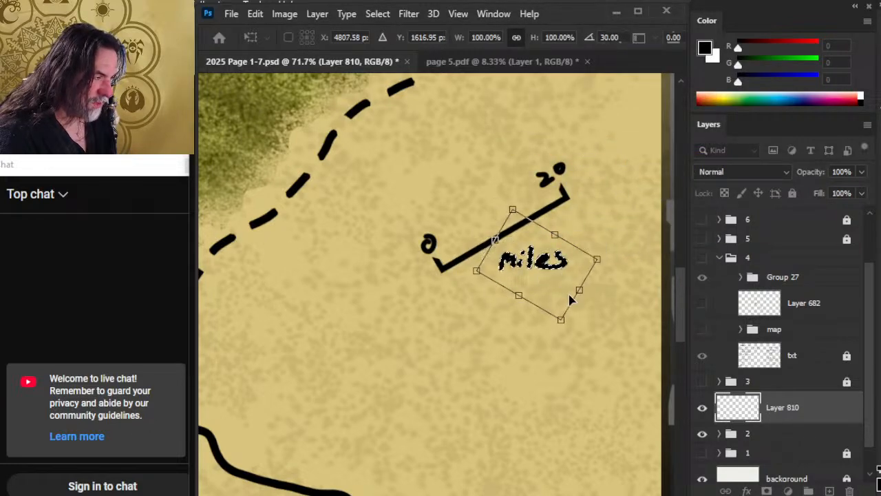
pyautogui.press('Return')
pyautogui.press('v')
pyautogui.moveTo(610, 296); pyautogui.dragTo(619, 297)
# Lasso the "20" label, rotate it 30° clockwise to read horizontally, and nudge it into place above the tilted bar's upper end
pyautogui.press('l')
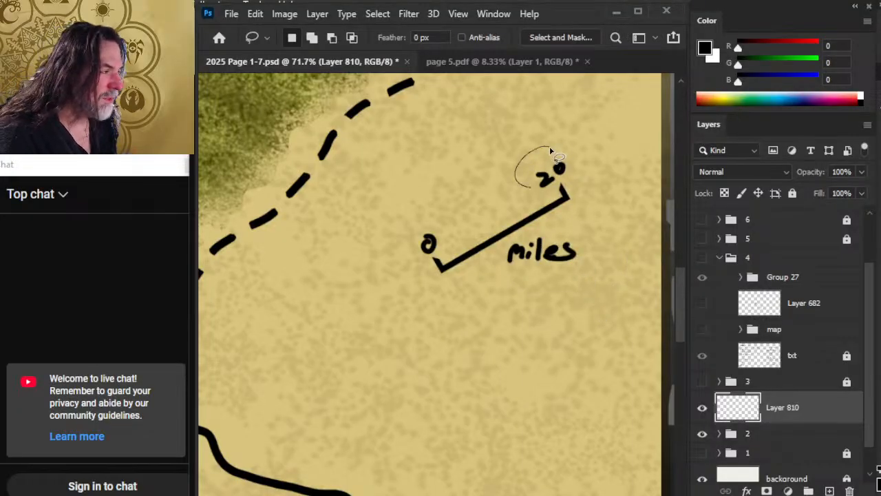
pyautogui.rightClick(506, 153)
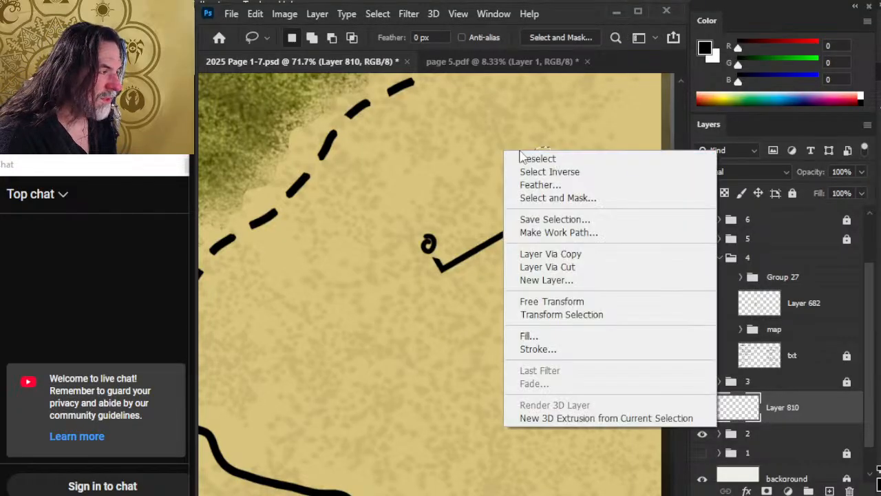
pyautogui.click(581, 301)
pyautogui.moveTo(572, 126); pyautogui.dragTo(589, 118)
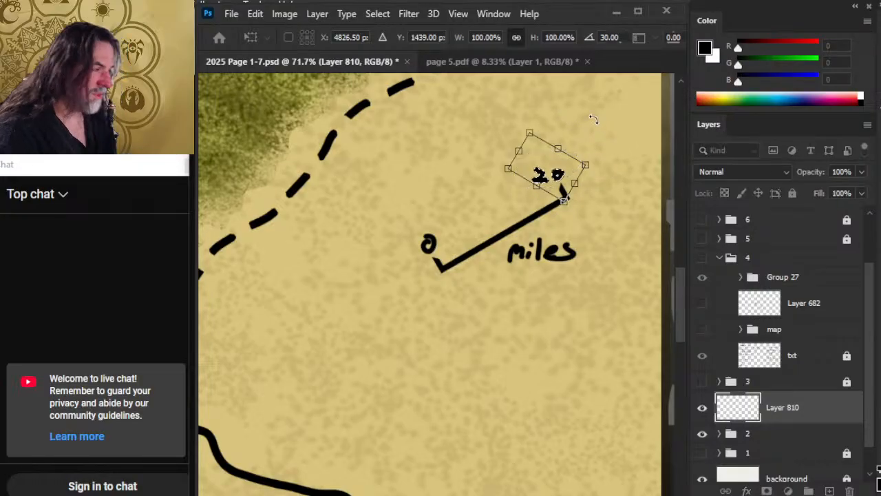
pyautogui.press('Return')
pyautogui.press('v')
pyautogui.hotkey('ctrl', 'd')
pyautogui.press('Up')
pyautogui.press('Up')
pyautogui.press('Up')
pyautogui.press('Up')
pyautogui.press('Up')
pyautogui.press('Up')
pyautogui.press('Up')
pyautogui.press('Up')
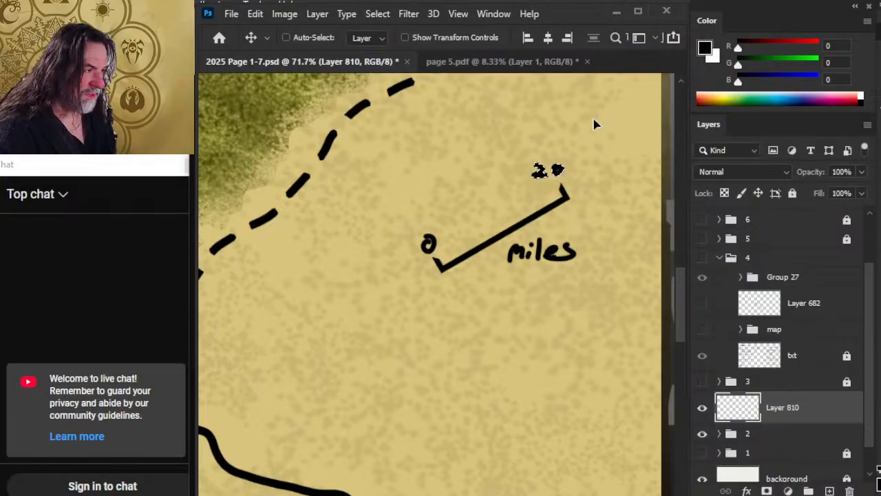
pyautogui.press('Right')
pyautogui.press('Right')
pyautogui.press('Right')
pyautogui.press('Right')
pyautogui.press('Right')
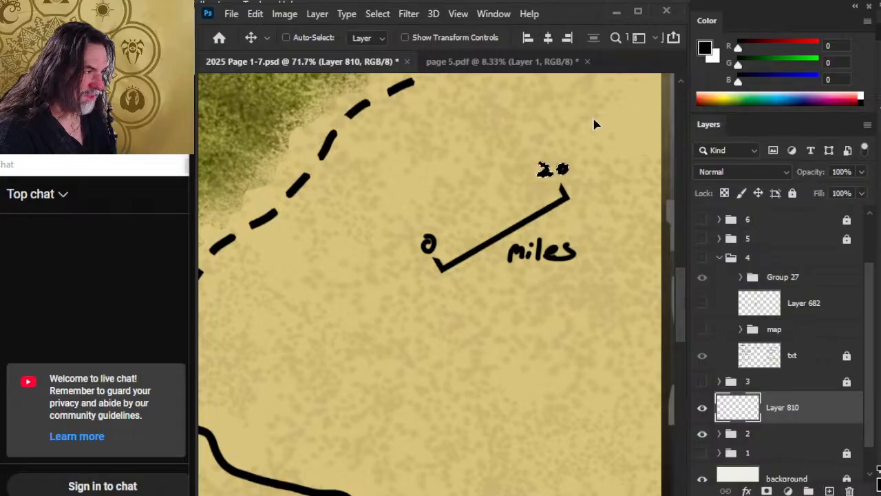
# Examine the tilted scale bar against the Bastion–Village Peace trail at several zoom levels
pyautogui.press('l')
pyautogui.press('z')
pyautogui.moveTo(592, 313); pyautogui.dragTo(534, 322)
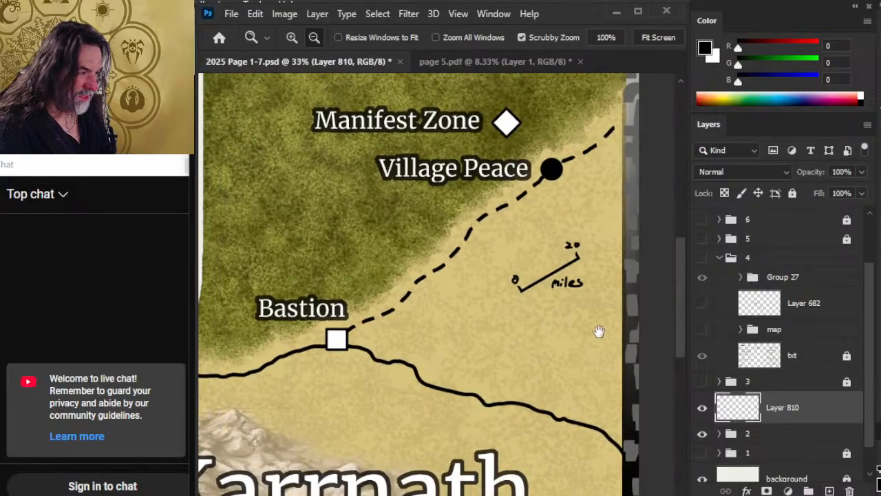
pyautogui.moveTo(598, 331); pyautogui.dragTo(463, 236)
pyautogui.moveTo(479, 267); pyautogui.dragTo(417, 265)
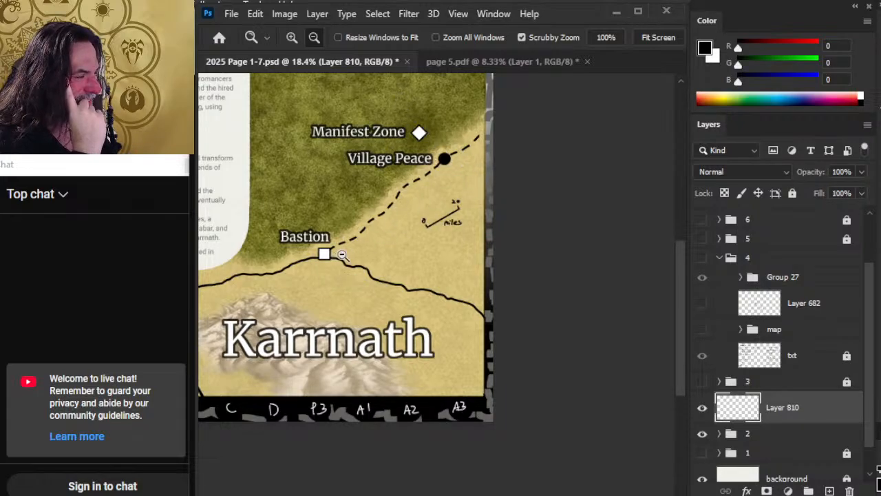
pyautogui.moveTo(361, 257)
pyautogui.mouseDown()
pyautogui.moveTo(580, 218)
pyautogui.moveTo(384, 275)
pyautogui.moveTo(354, 265)
pyautogui.mouseUp()
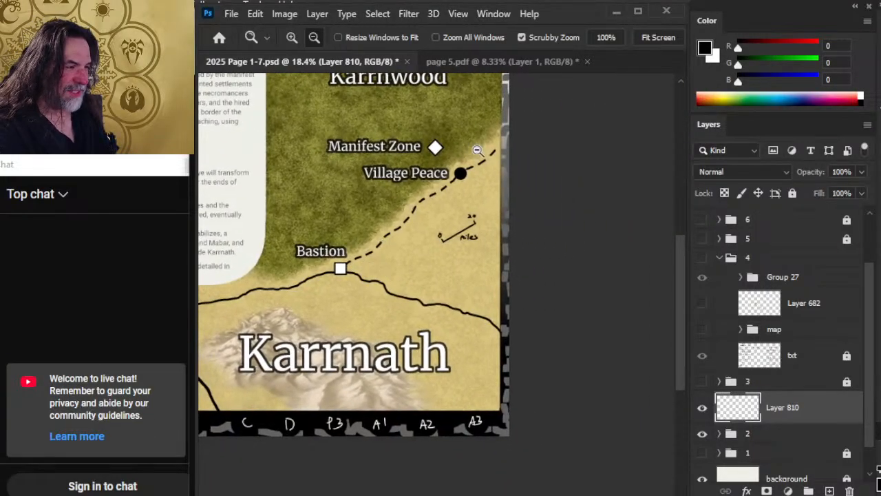
pyautogui.moveTo(438, 153); pyautogui.dragTo(508, 160)
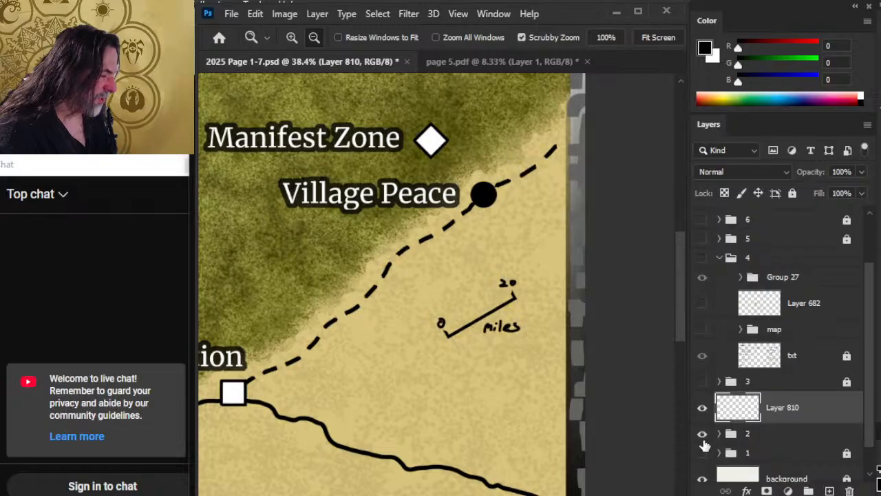
# Hide Layer 810 and the page 2 group, show the page 4 group, and examine its sketched location icons
pyautogui.click(702, 408)
pyautogui.click(702, 434)
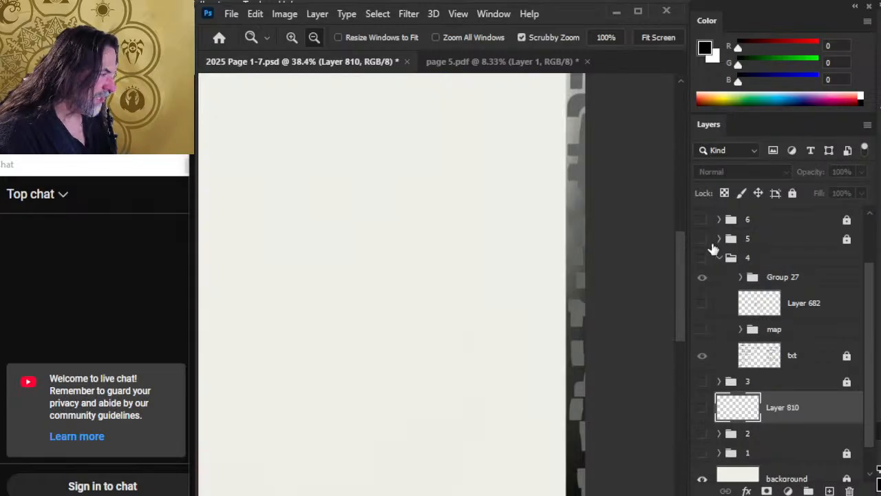
pyautogui.click(701, 259)
pyautogui.moveTo(305, 327); pyautogui.dragTo(561, 281)
pyautogui.moveTo(562, 280); pyautogui.dragTo(449, 192)
pyautogui.moveTo(361, 248); pyautogui.dragTo(495, 298)
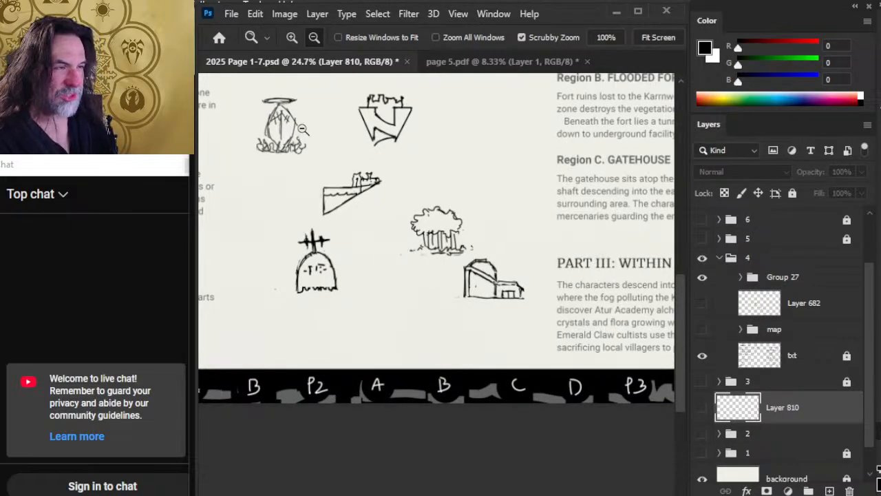
pyautogui.moveTo(451, 294); pyautogui.dragTo(391, 256)
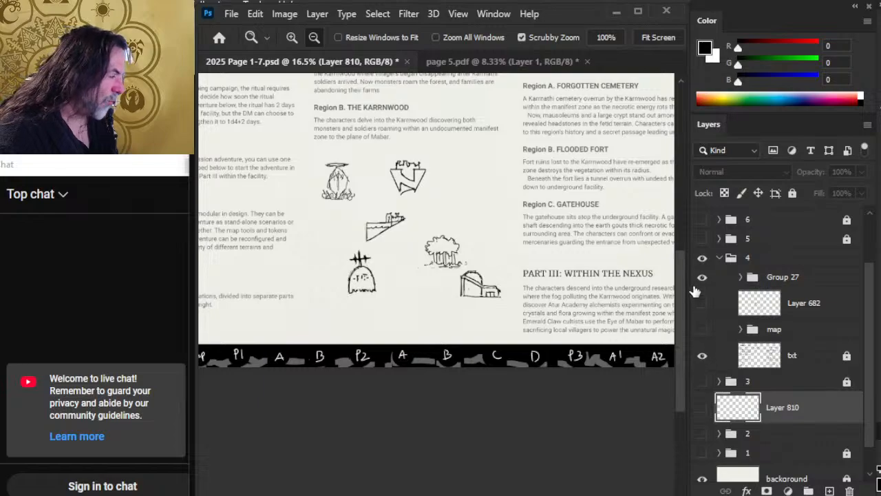
# Hide the page 4 group and show the page 2 group and the scale bar's Layer 810 again
pyautogui.click(702, 257)
pyautogui.scroll(-1, 863, 410)
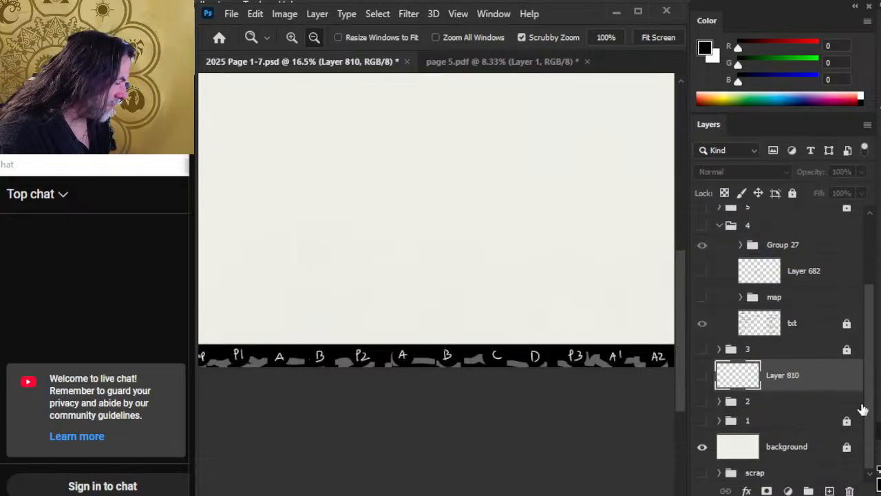
pyautogui.click(702, 401)
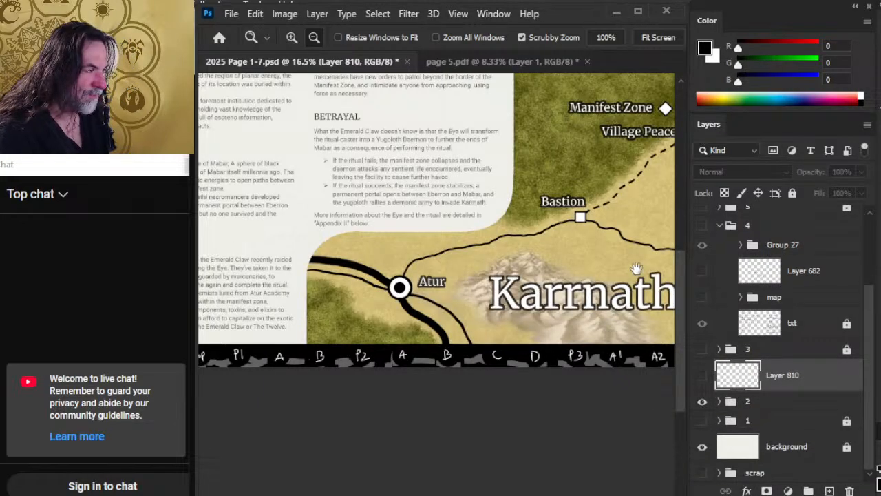
pyautogui.moveTo(636, 268)
pyautogui.mouseDown()
pyautogui.moveTo(448, 253)
pyautogui.moveTo(439, 292)
pyautogui.mouseUp()
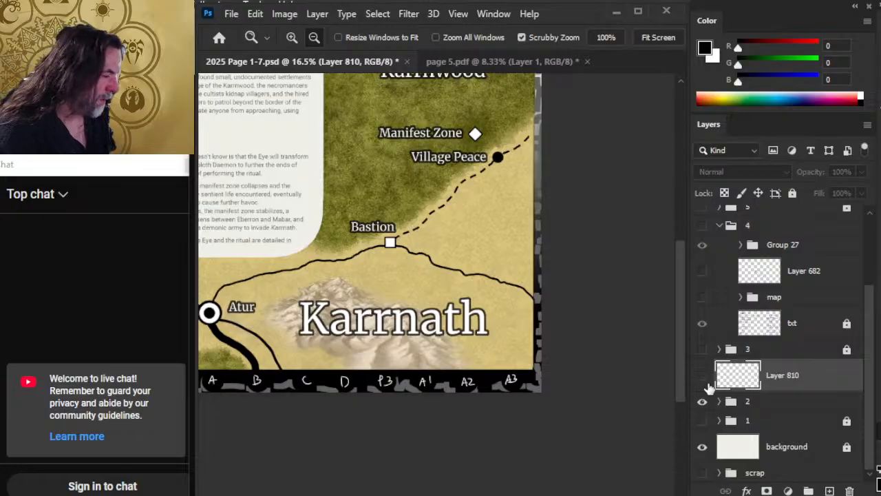
pyautogui.click(702, 376)
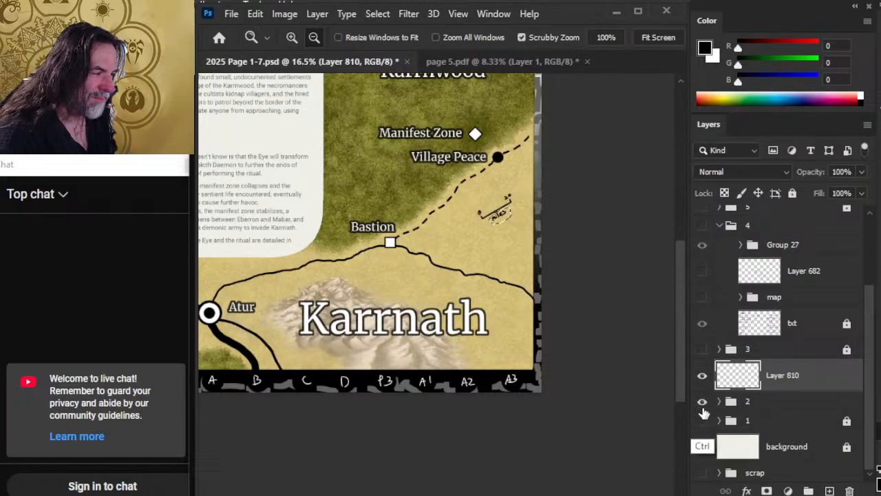
# Undo the label straightening and the scale bar's counter-clockwise rotation
pyautogui.hotkey('ctrl', 'z')
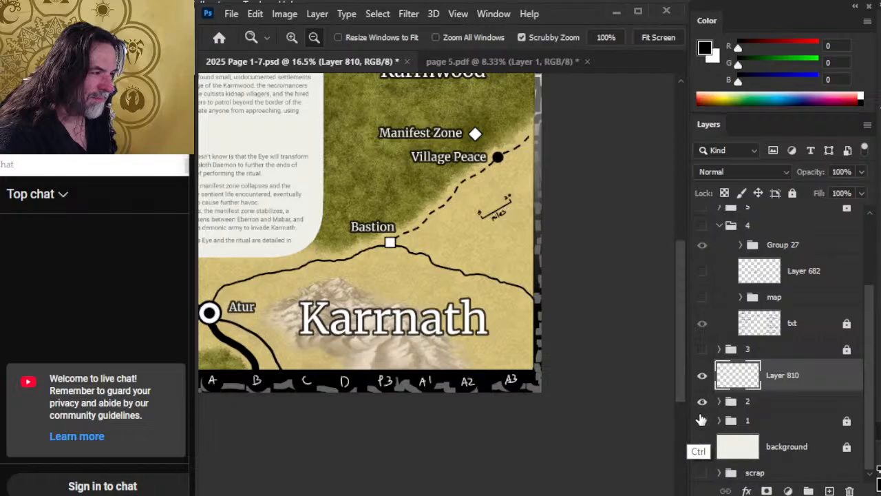
pyautogui.hotkey('ctrl', 'z')
pyautogui.hotkey('ctrl', 'z')
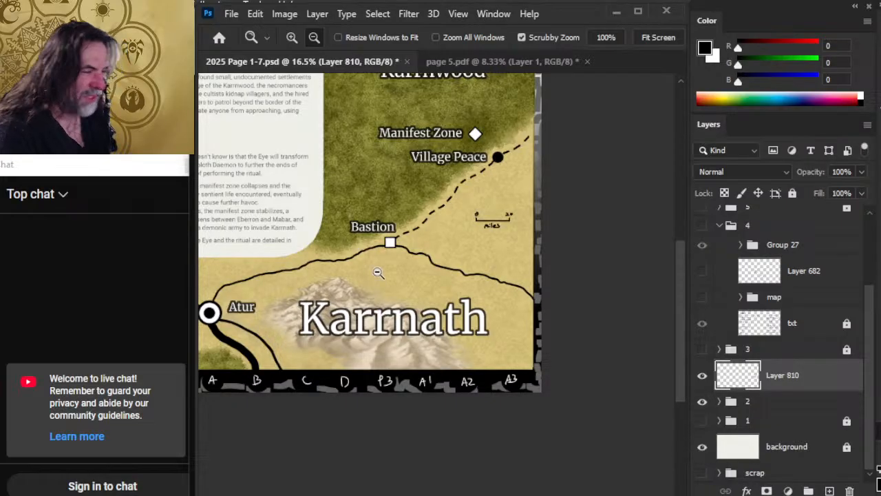
# Shift the horizontal scale bar slightly down in the open land between the dashed trail and the solid road east of Bastion
pyautogui.click(512, 263)
pyautogui.press('v')
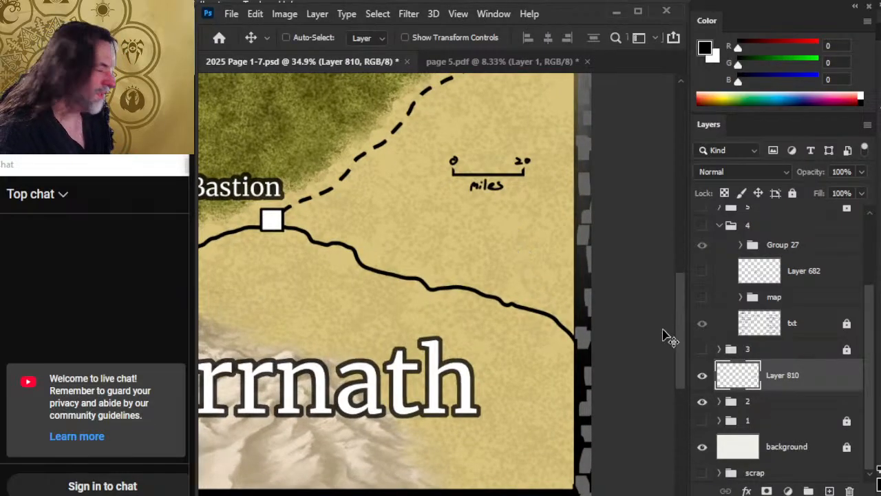
pyautogui.moveTo(549, 243); pyautogui.dragTo(560, 262)
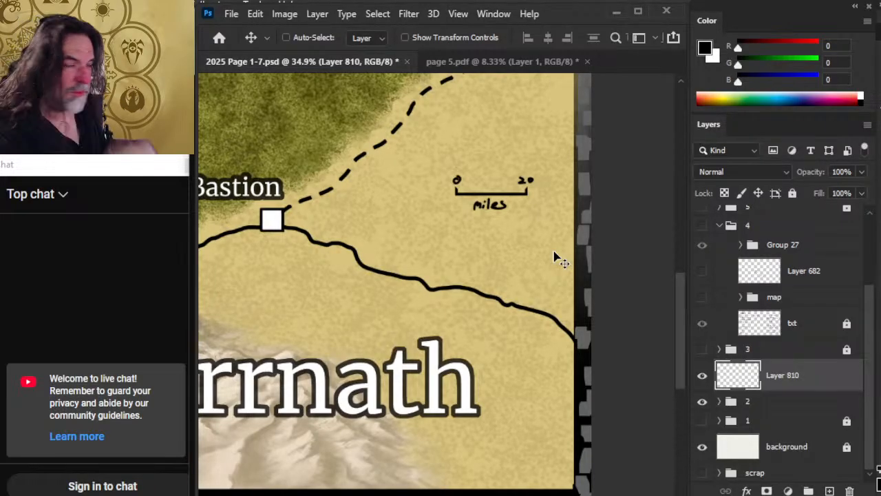
pyautogui.scroll(3, 523, 317)
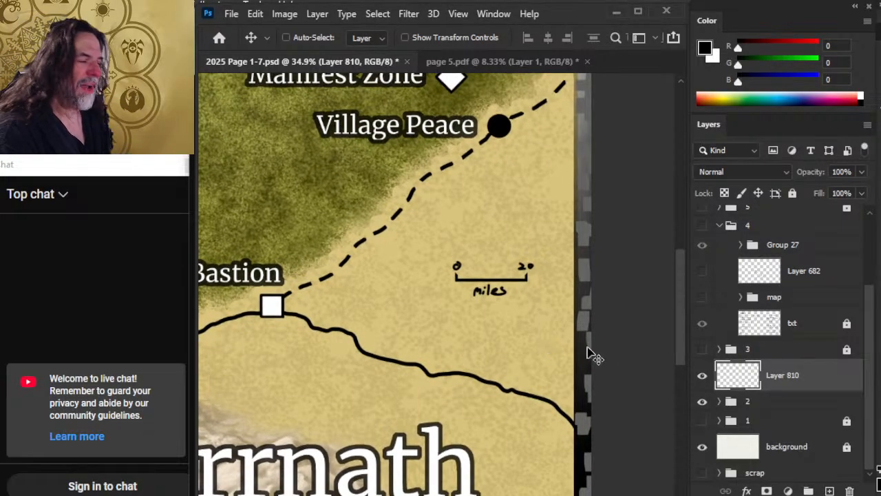
pyautogui.moveTo(557, 350); pyautogui.dragTo(521, 344)
pyautogui.press('z')
pyautogui.press('v')
pyautogui.moveTo(567, 374); pyautogui.dragTo(562, 325)
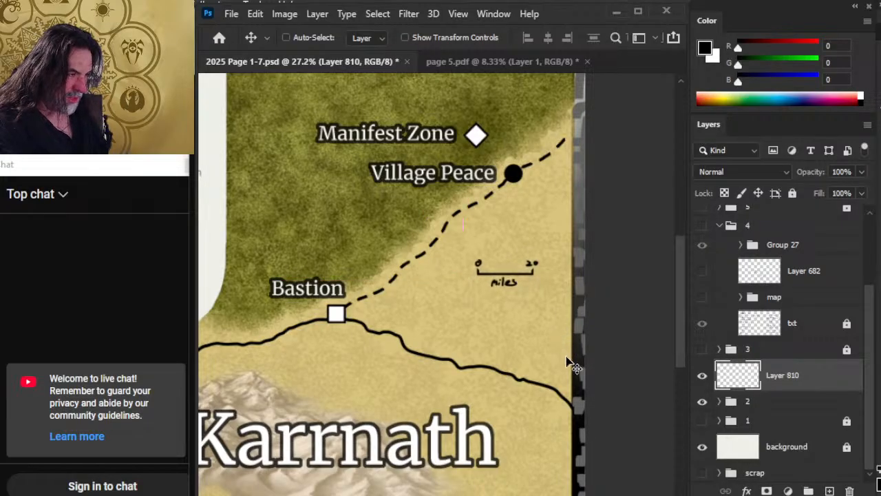
pyautogui.moveTo(583, 373); pyautogui.dragTo(571, 394)
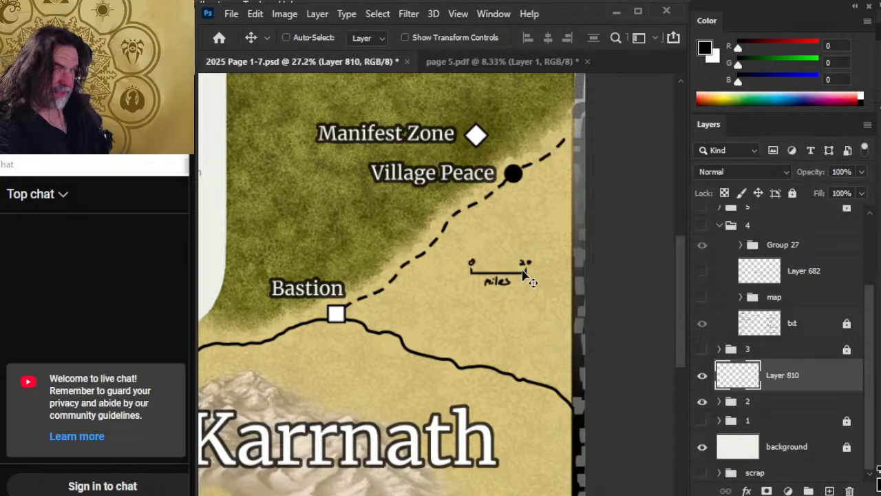
# Examine the horizontal scale bar's size and placement beside the dashed trail at several zoom levels
pyautogui.press('z')
pyautogui.moveTo(533, 318); pyautogui.dragTo(575, 325)
pyautogui.press('v')
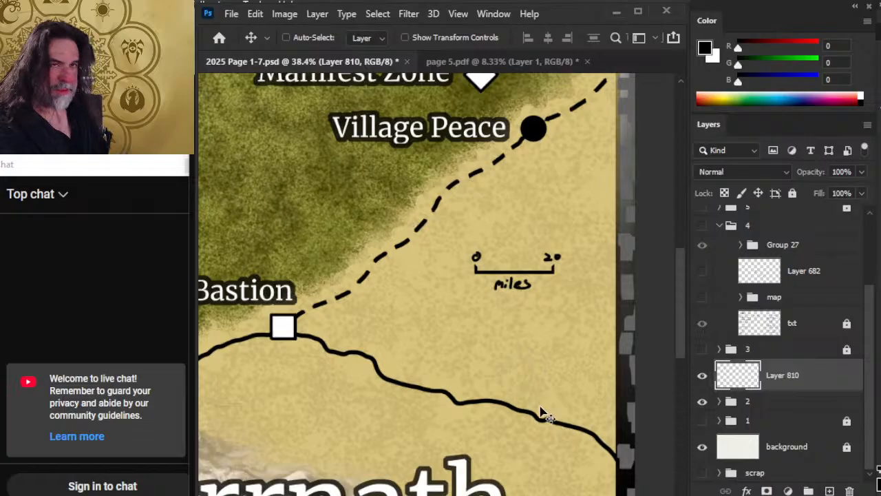
pyautogui.press('z')
pyautogui.keyDown('alt'); pyautogui.click(551, 350); pyautogui.keyUp('alt')
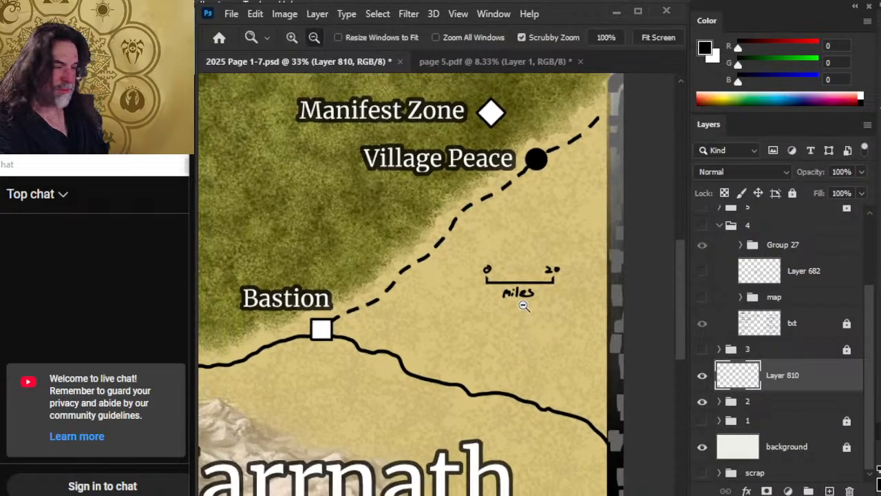
pyautogui.moveTo(542, 326); pyautogui.dragTo(480, 235)
pyautogui.moveTo(526, 277); pyautogui.dragTo(529, 311)
pyautogui.press('v')
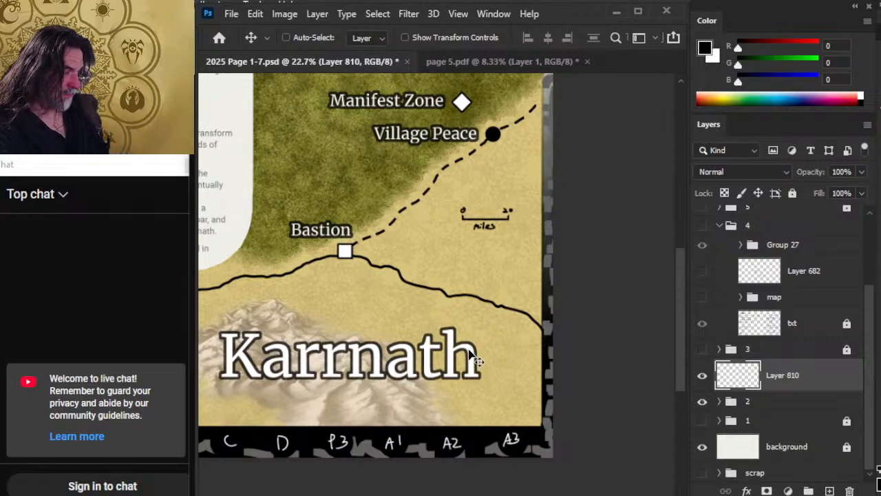
# Move Layer 810 into the page 2 group and place it in its own group named "20 miles"
pyautogui.click(719, 402)
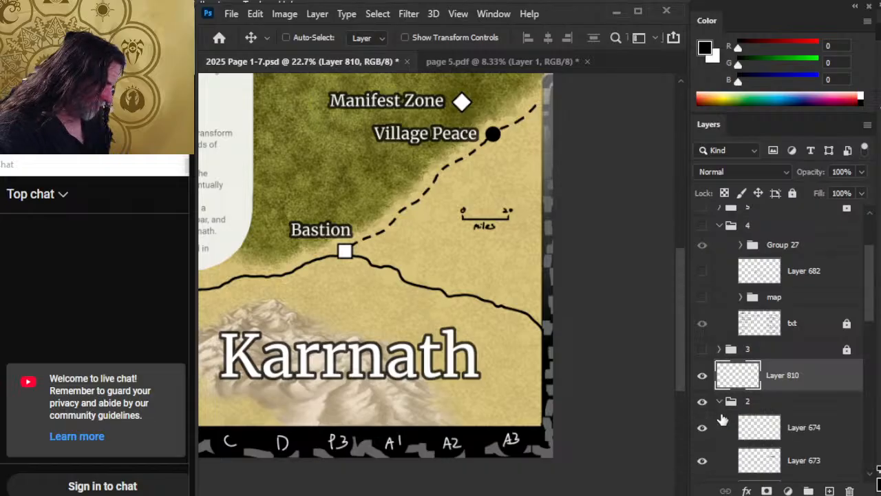
pyautogui.moveTo(790, 384); pyautogui.dragTo(792, 421)
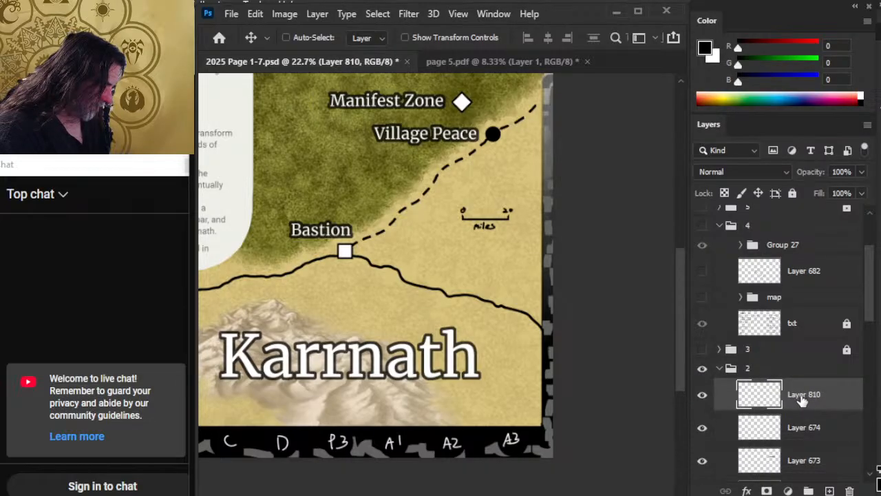
pyautogui.hotkey('ctrl', 'g')
pyautogui.doubleClick(783, 387)
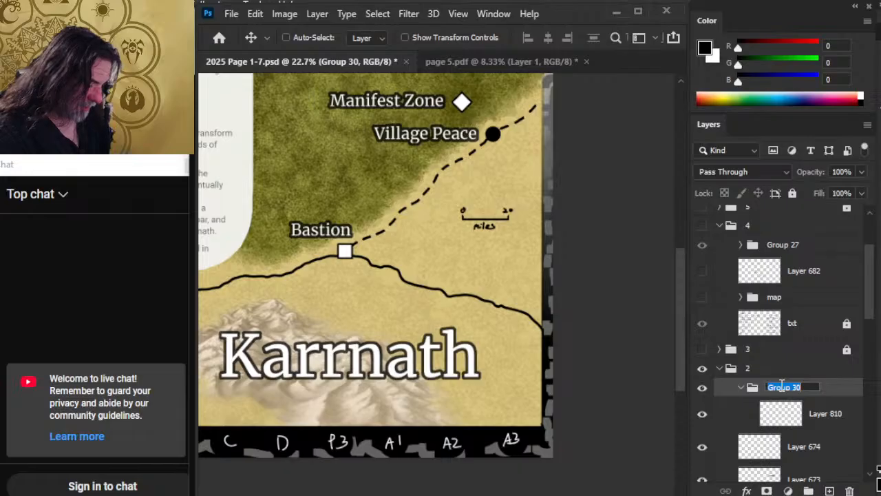
pyautogui.write('m')
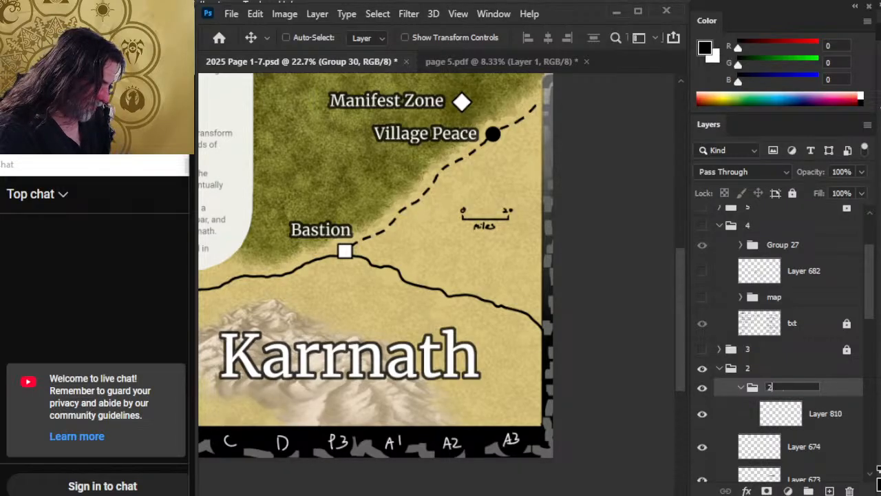
pyautogui.write('0 miles')
pyautogui.press('Return')
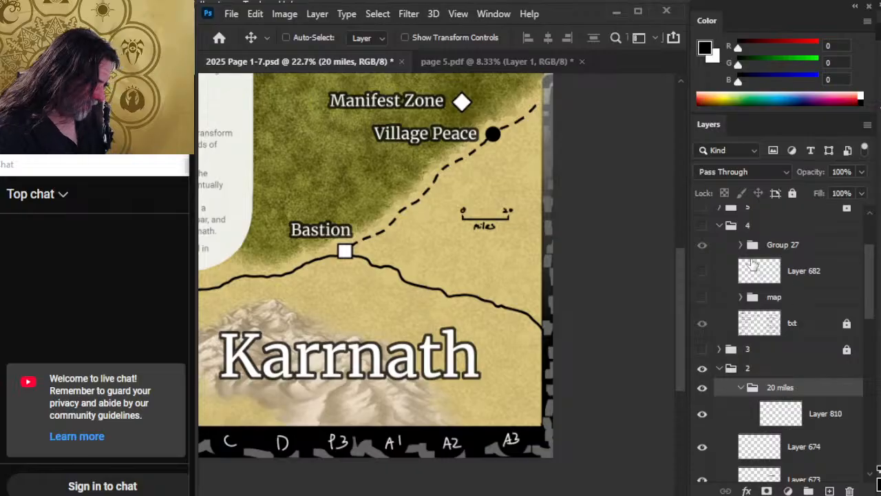
# Collapse the "20 miles" group while leaving the page 2 group expanded
pyautogui.click(740, 389)
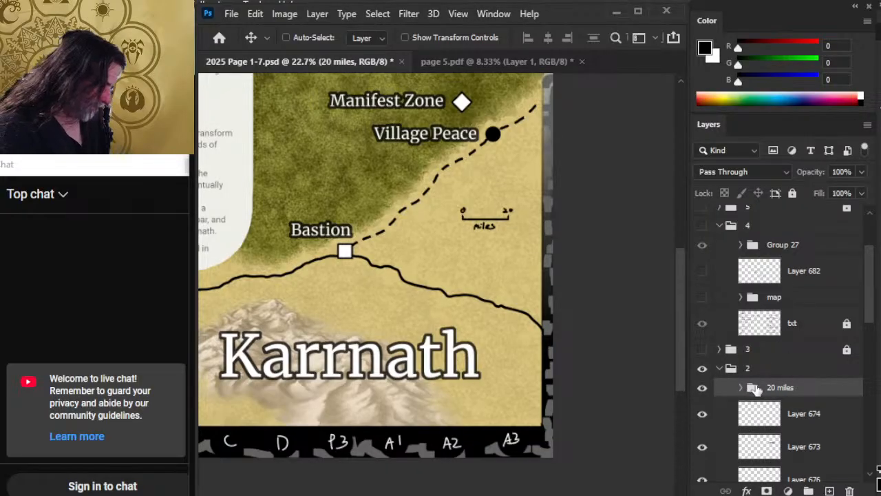
pyautogui.click(741, 389)
pyautogui.click(741, 389)
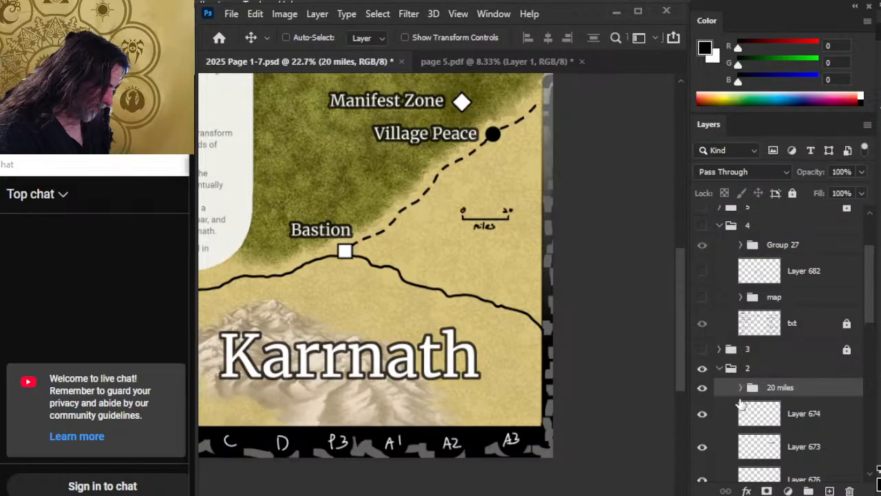
pyautogui.click(719, 369)
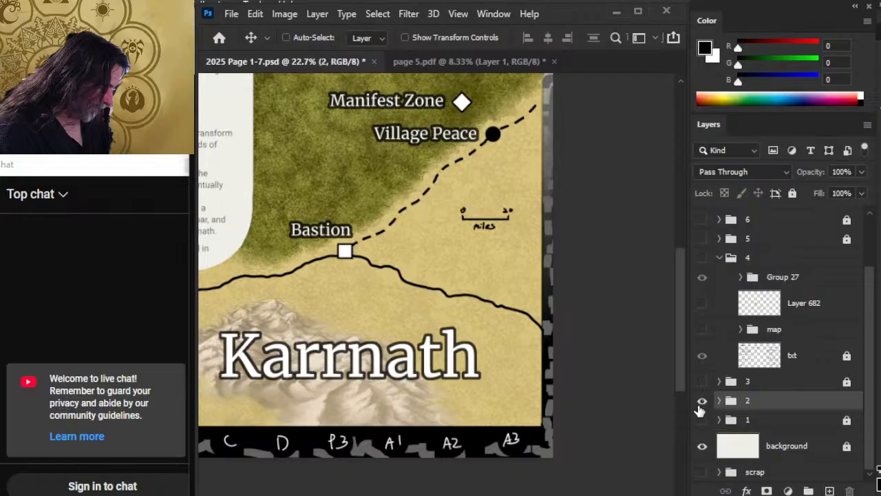
pyautogui.click(720, 401)
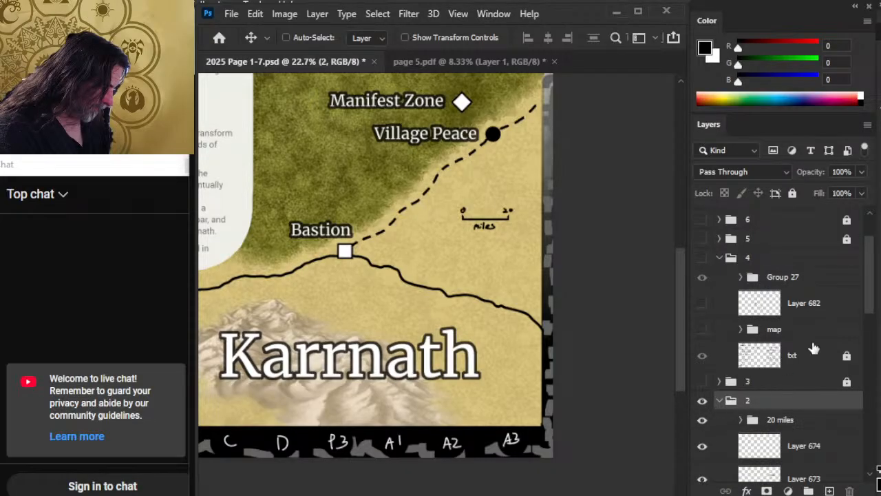
# Hide Layers 674 and 673, which hold the Manifest Zone label, in the page 2 group
pyautogui.moveTo(872, 301); pyautogui.dragTo(860, 339)
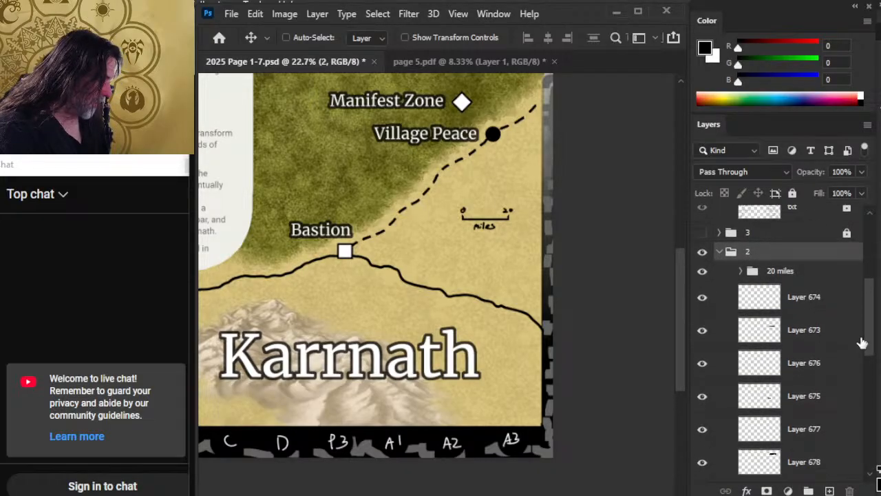
pyautogui.click(701, 297)
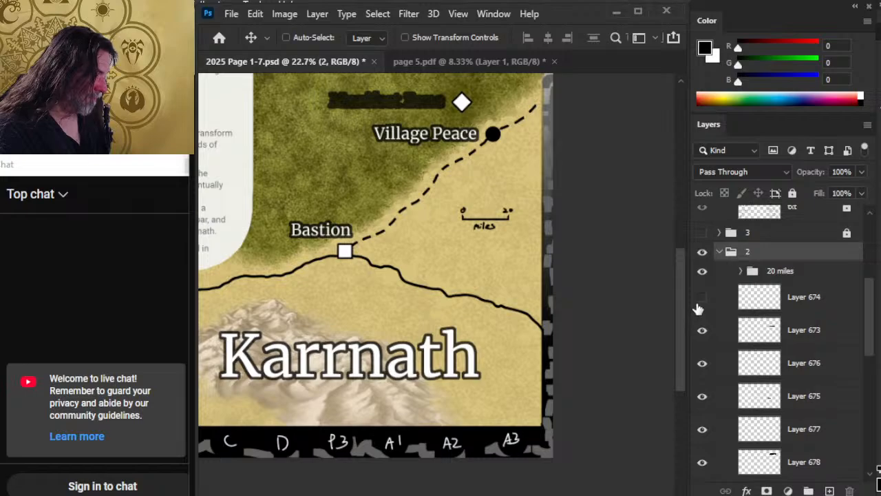
pyautogui.click(701, 298)
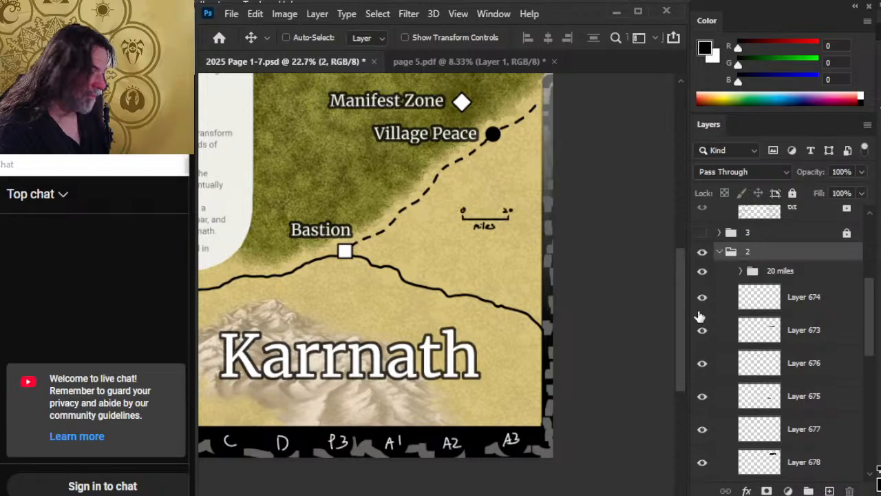
pyautogui.click(701, 297)
pyautogui.click(701, 330)
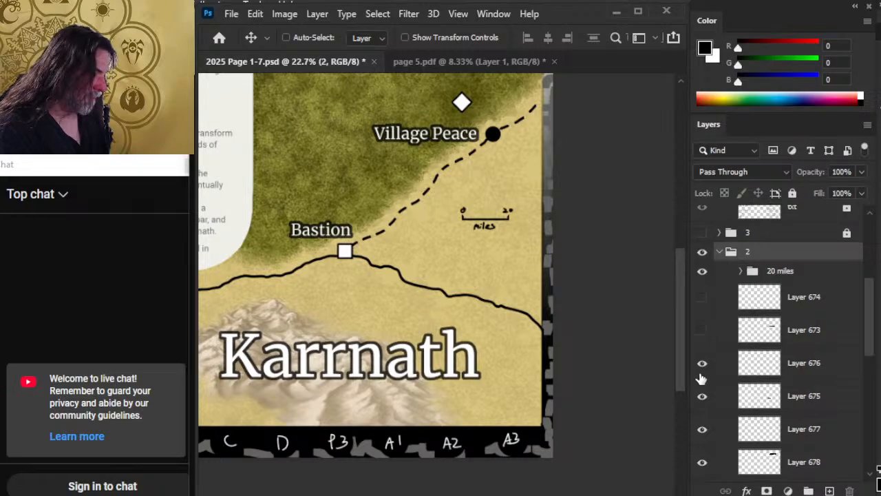
# Toggle Layers 676, 675, 677 and 678 and the "20 miles" group to identify which map elements each one holds
pyautogui.click(702, 363)
pyautogui.click(702, 363)
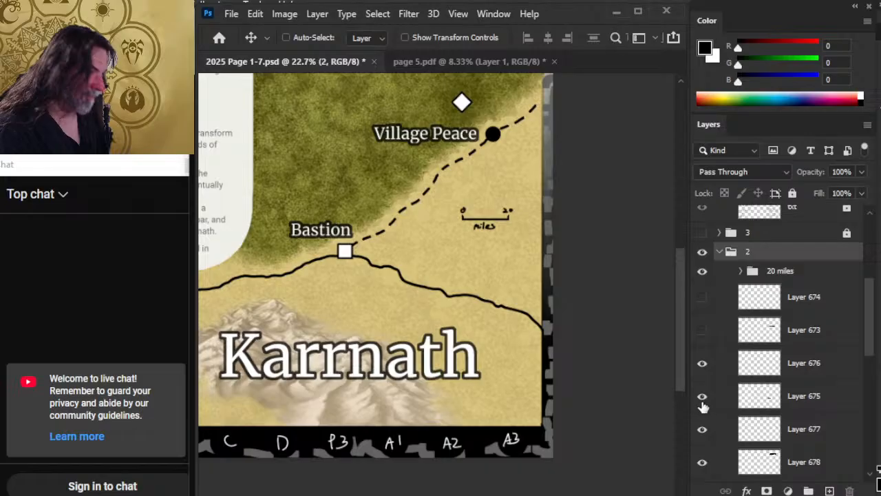
pyautogui.click(702, 396)
pyautogui.click(702, 396)
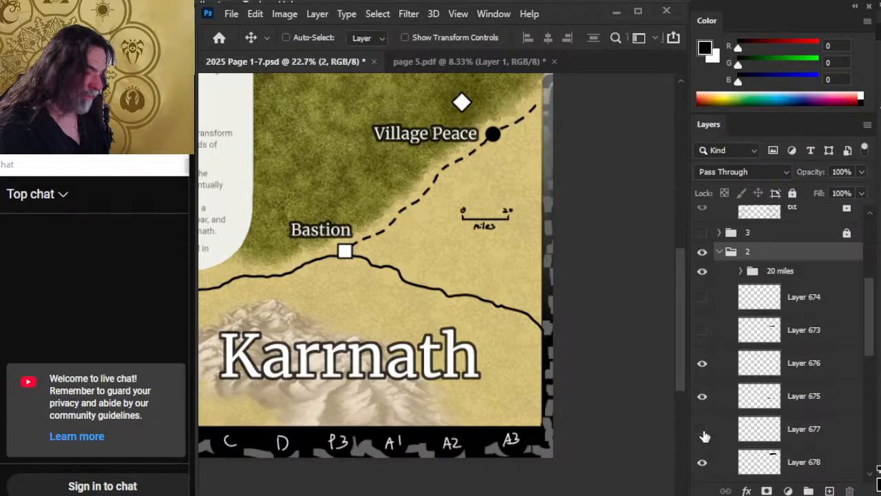
pyautogui.click(702, 430)
pyautogui.click(702, 273)
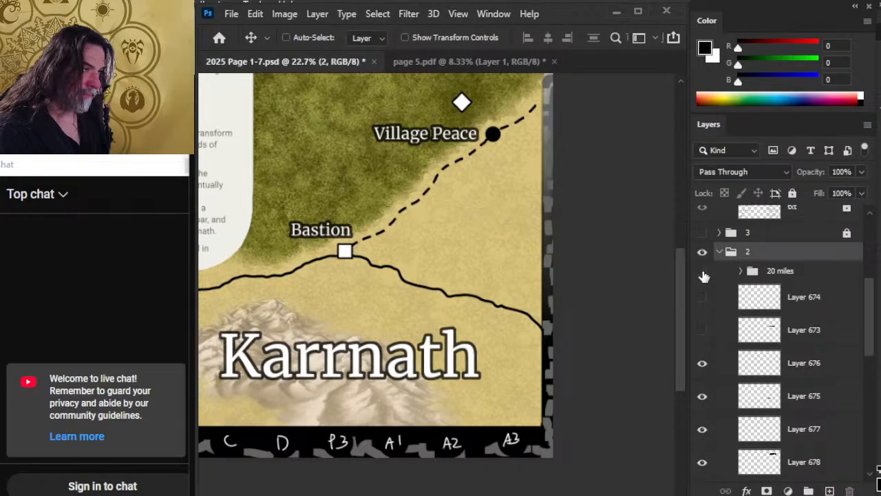
pyautogui.click(702, 272)
pyautogui.click(701, 435)
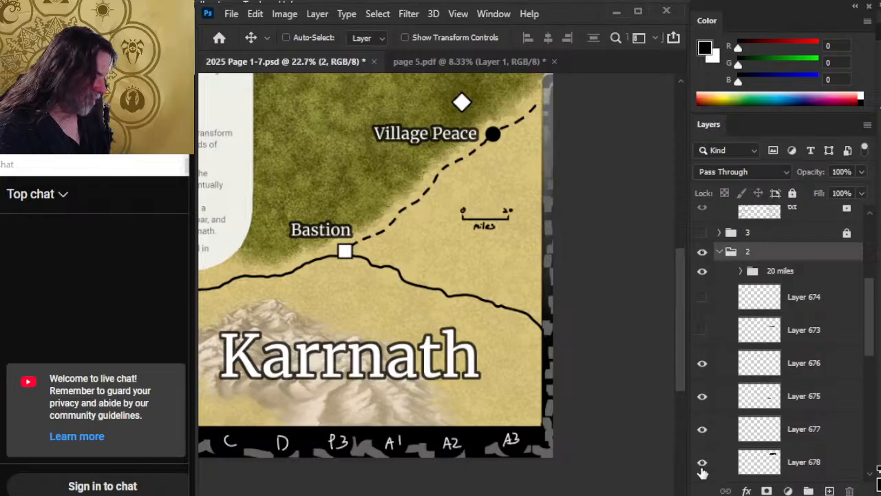
pyautogui.click(702, 466)
# Hide the Village Peace label layers, 680 and 679, and move both directly below Layer 673
pyautogui.moveTo(874, 344); pyautogui.dragTo(865, 399)
pyautogui.click(701, 331)
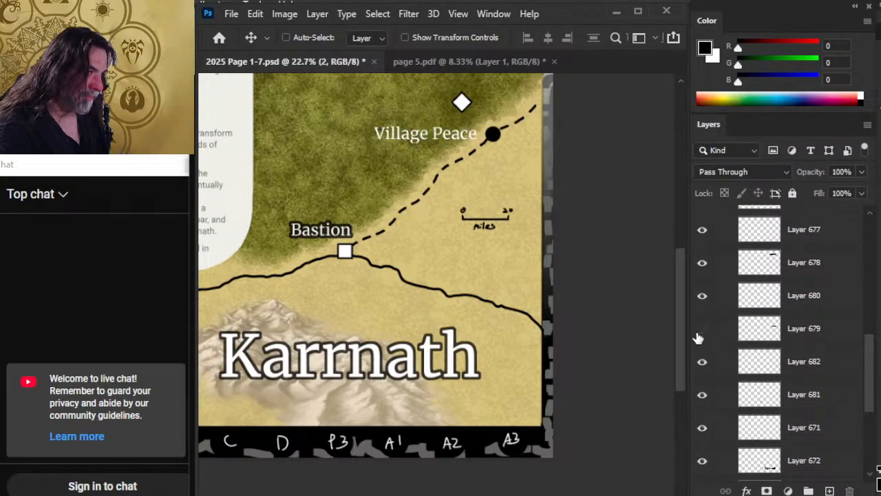
pyautogui.click(702, 296)
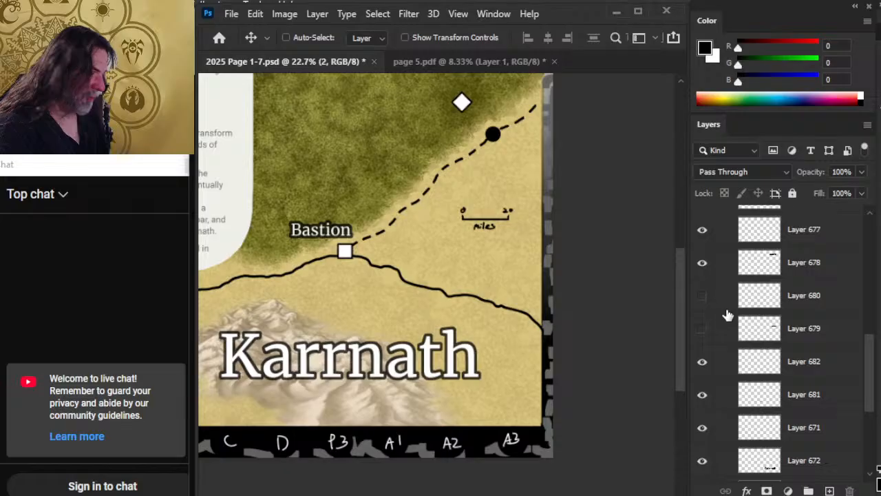
pyautogui.click(727, 307)
pyautogui.keyDown('ctrl'); pyautogui.click(728, 331); pyautogui.keyUp('ctrl')
pyautogui.scroll(4, 872, 361)
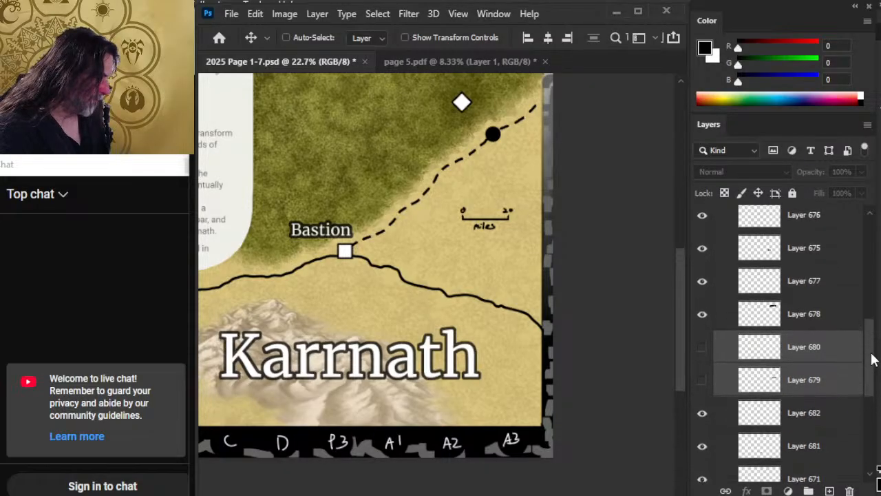
pyautogui.moveTo(808, 413); pyautogui.dragTo(802, 287)
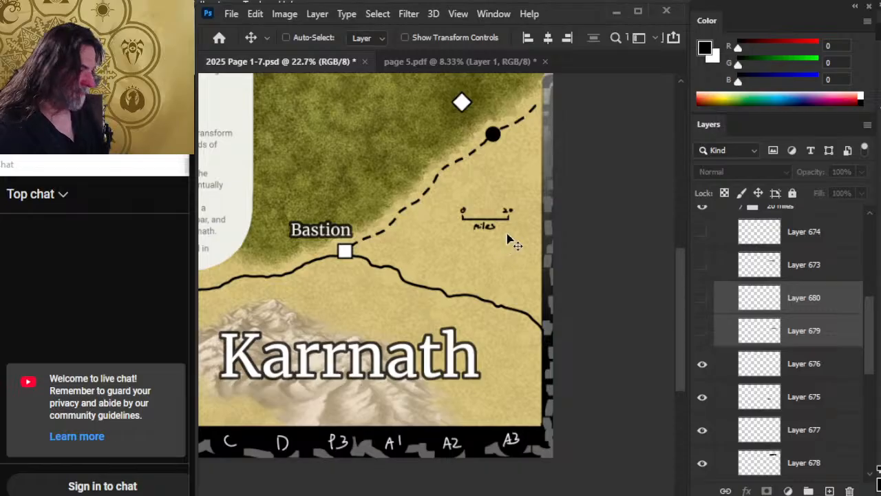
# Zoom in on the diamond and circle markers and toggle Layers 682, 681, 671, 672 and txt to find their layer
pyautogui.scroll(3, 498, 238)
pyautogui.press('z')
pyautogui.click(534, 200)
pyautogui.click(536, 196)
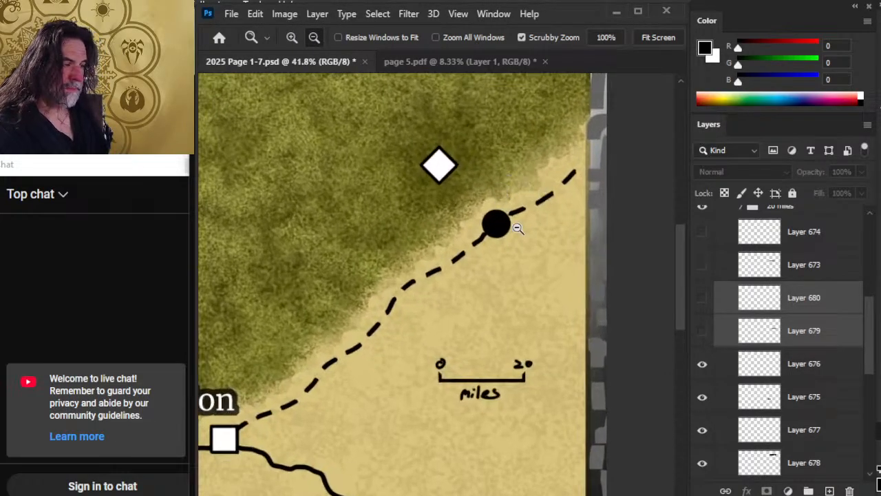
pyautogui.click(502, 205)
pyautogui.moveTo(519, 183); pyautogui.dragTo(491, 232)
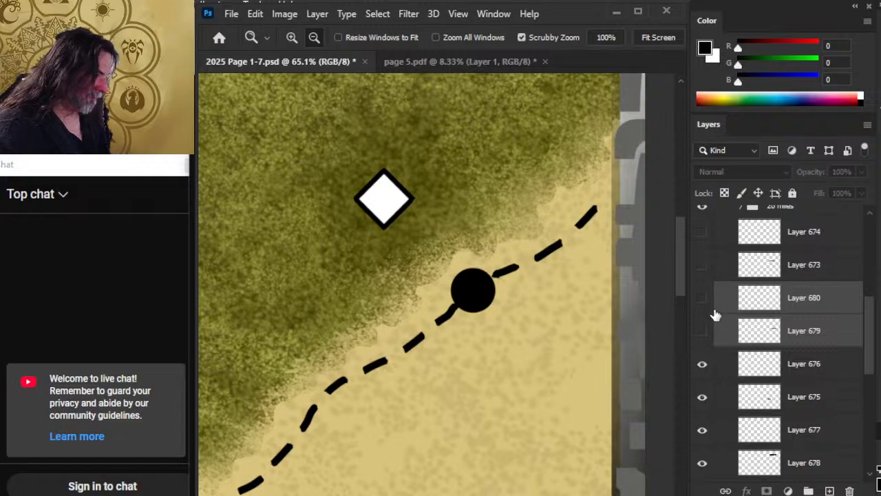
pyautogui.click(702, 400)
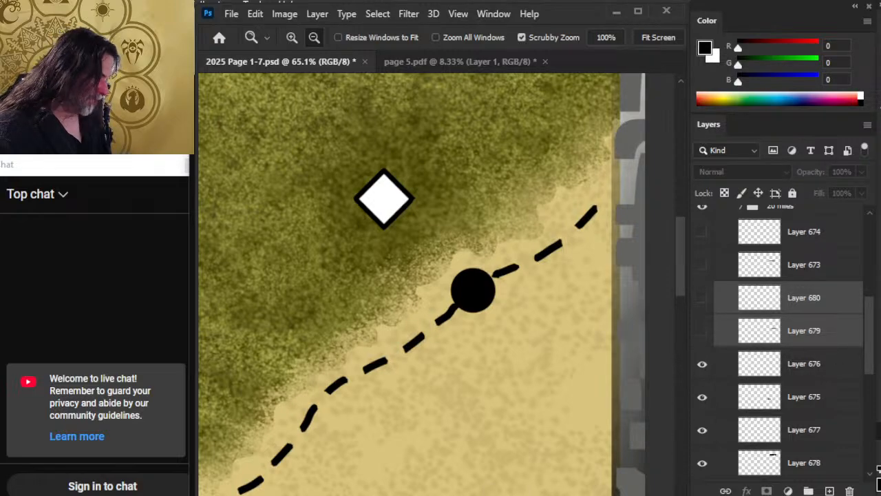
pyautogui.moveTo(870, 329); pyautogui.dragTo(868, 368)
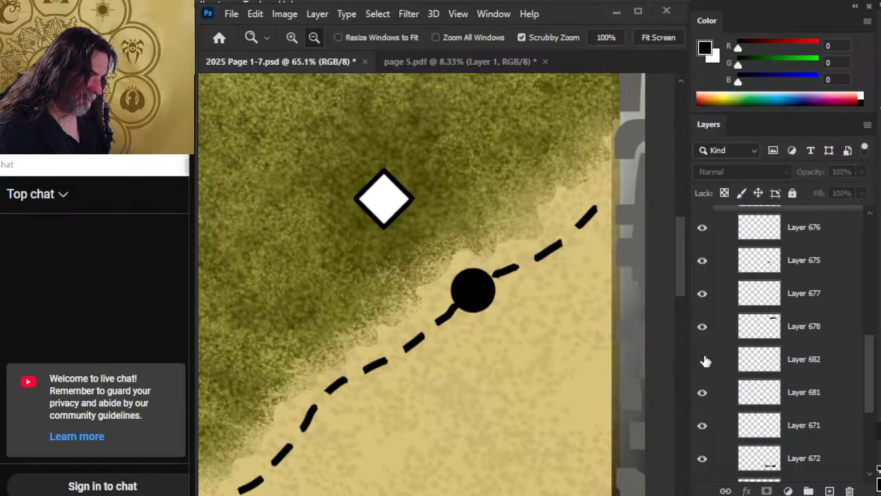
pyautogui.scroll(-4, 866, 368)
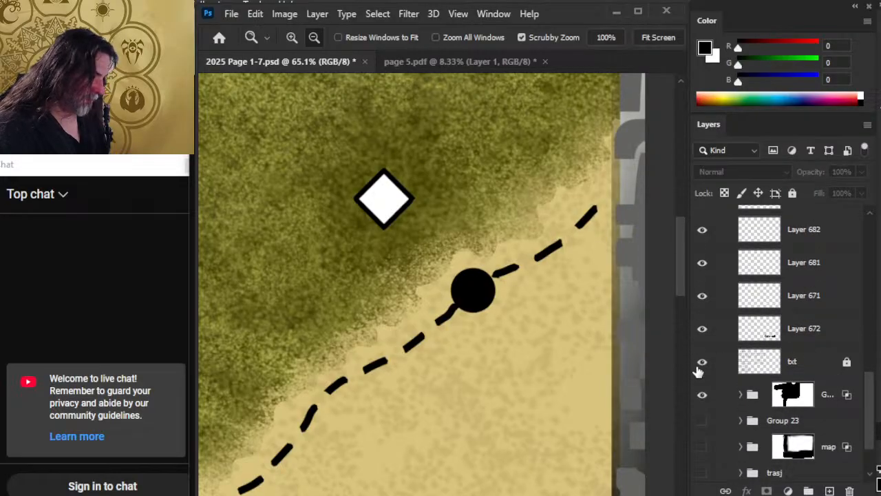
pyautogui.click(701, 370)
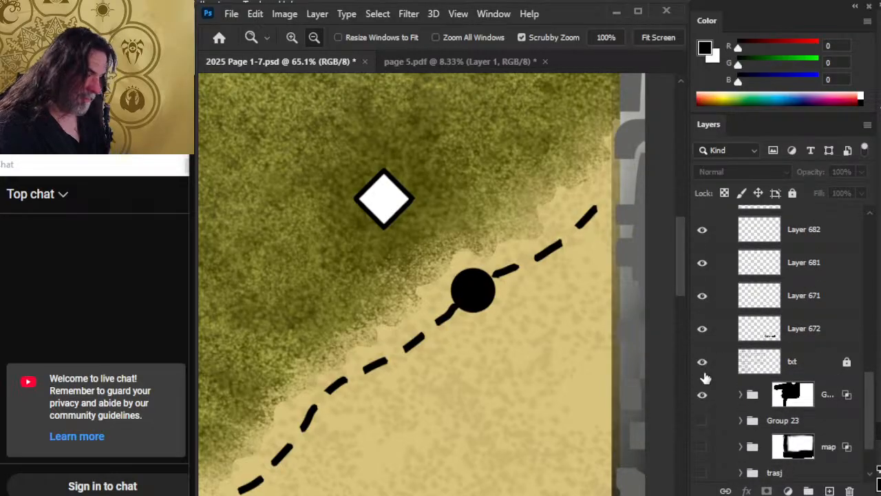
pyautogui.click(705, 332)
pyautogui.click(706, 299)
pyautogui.click(704, 294)
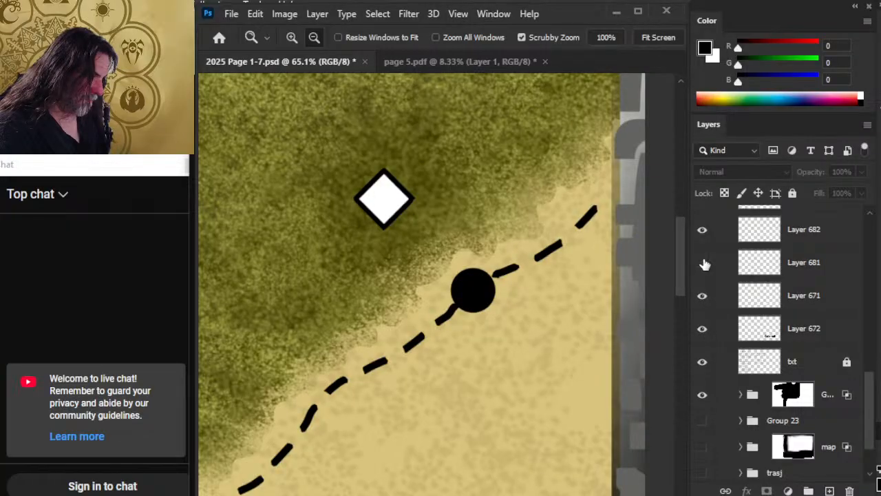
# Continue checking for the markers' layer by toggling Layer 676 and the masked group below txt
pyautogui.click(720, 237)
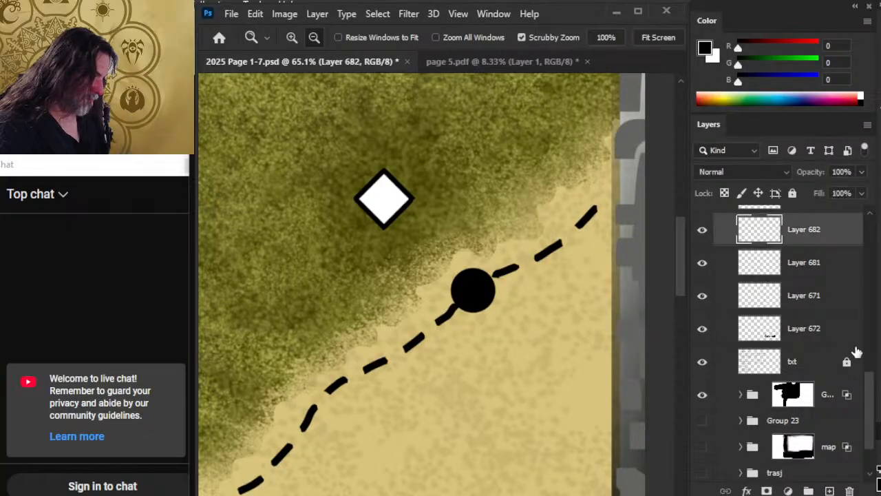
pyautogui.moveTo(867, 399); pyautogui.dragTo(865, 351)
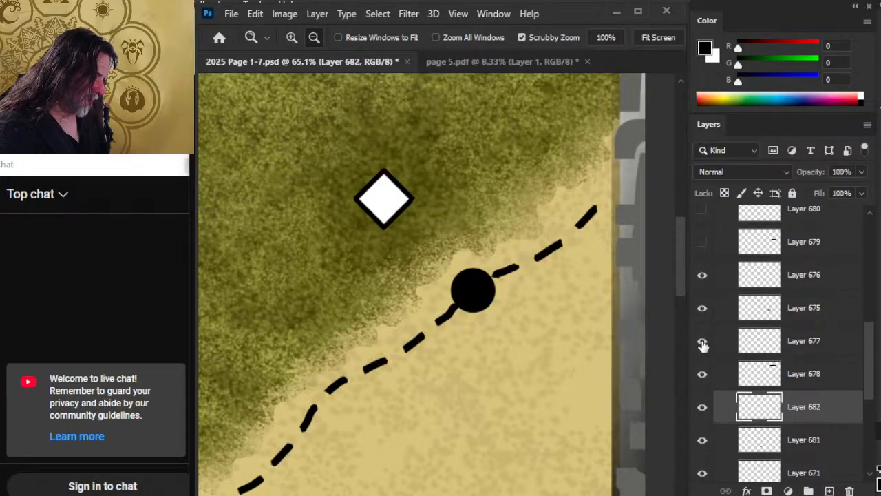
pyautogui.click(703, 309)
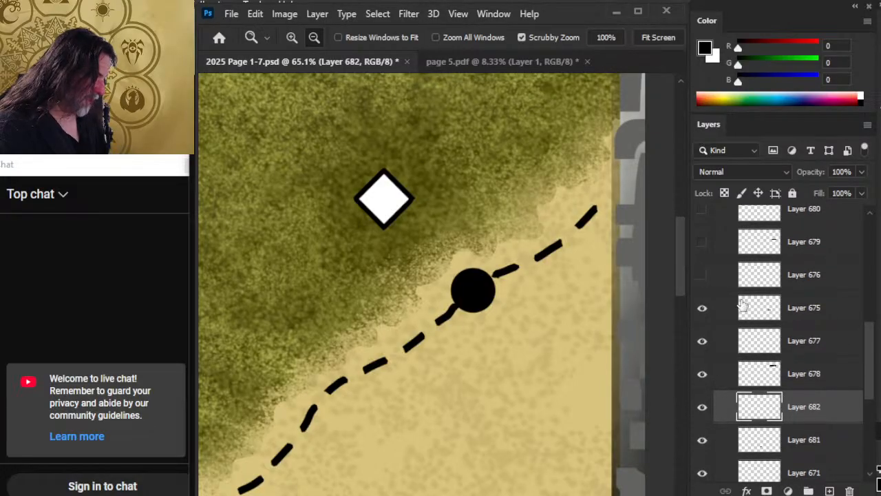
pyautogui.moveTo(867, 354); pyautogui.dragTo(872, 425)
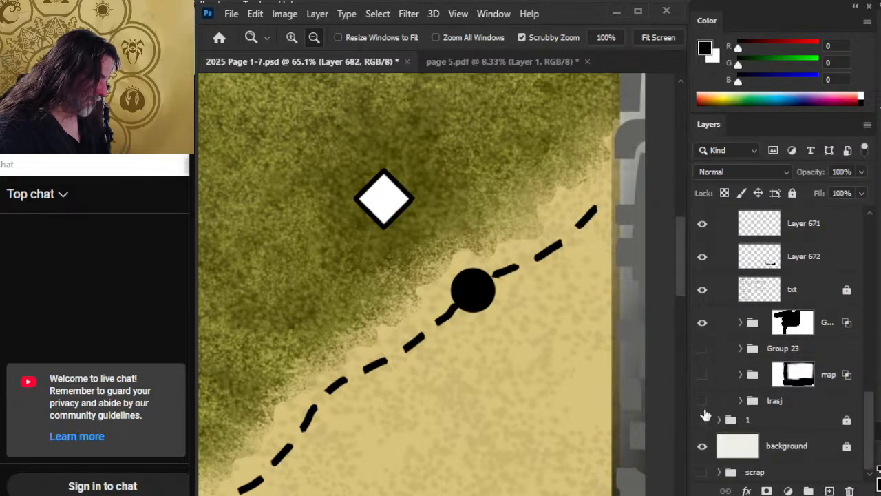
pyautogui.click(701, 323)
pyautogui.click(702, 322)
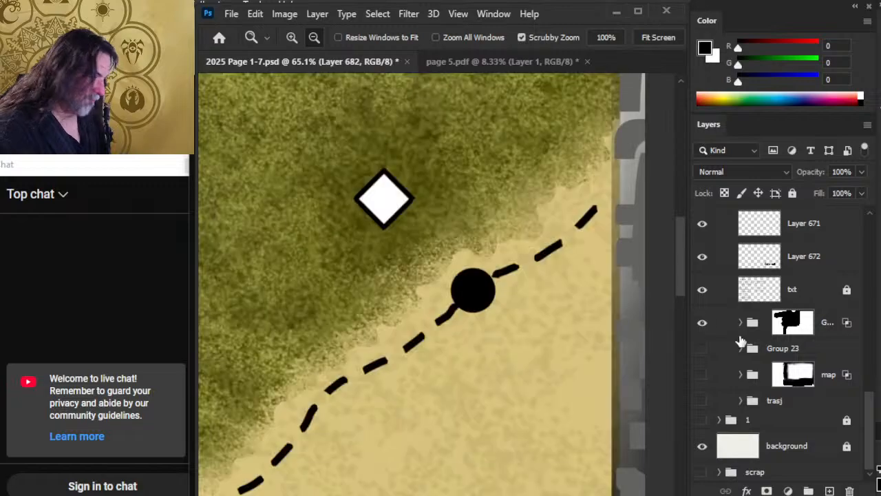
# Expand the masked group below txt and toggle its icons layer to check whether it holds the markers
pyautogui.click(740, 322)
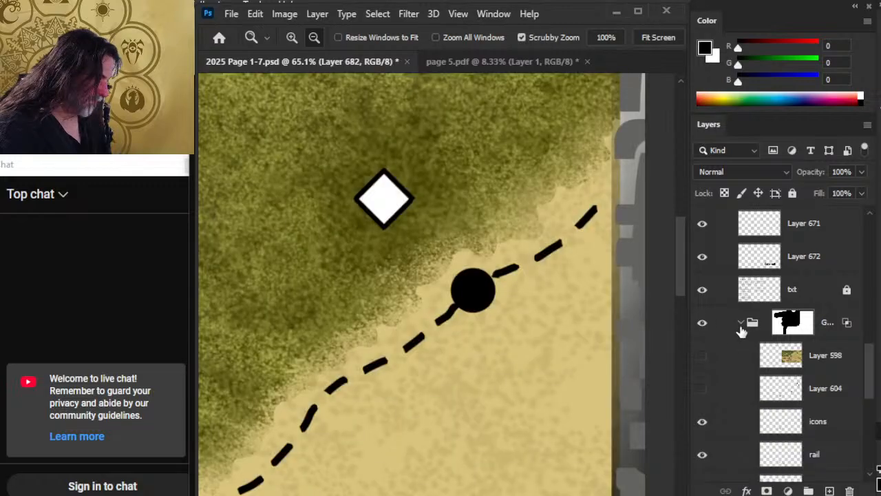
pyautogui.click(702, 421)
pyautogui.click(702, 426)
pyautogui.click(720, 432)
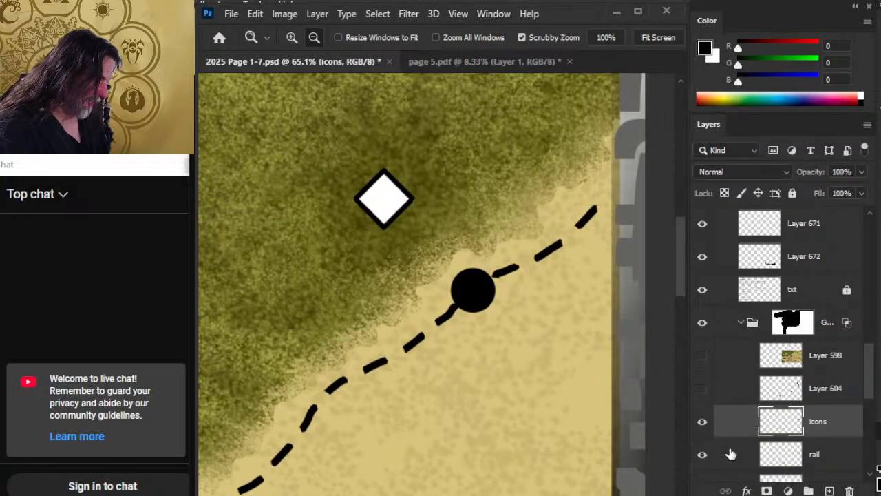
pyautogui.click(703, 421)
pyautogui.click(702, 421)
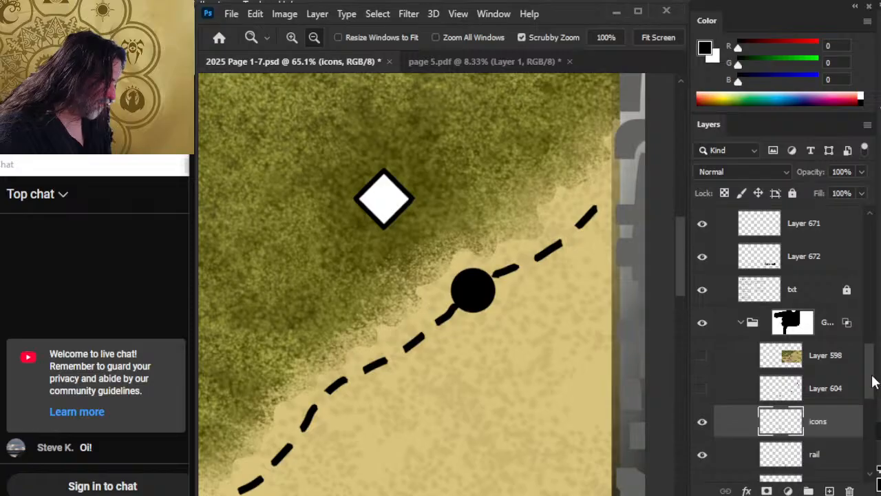
# Move the icons layer out of the masked group to directly below the "20 miles" group
pyautogui.moveTo(873, 384)
pyautogui.mouseDown()
pyautogui.moveTo(869, 306)
pyautogui.moveTo(860, 378)
pyautogui.mouseUp()
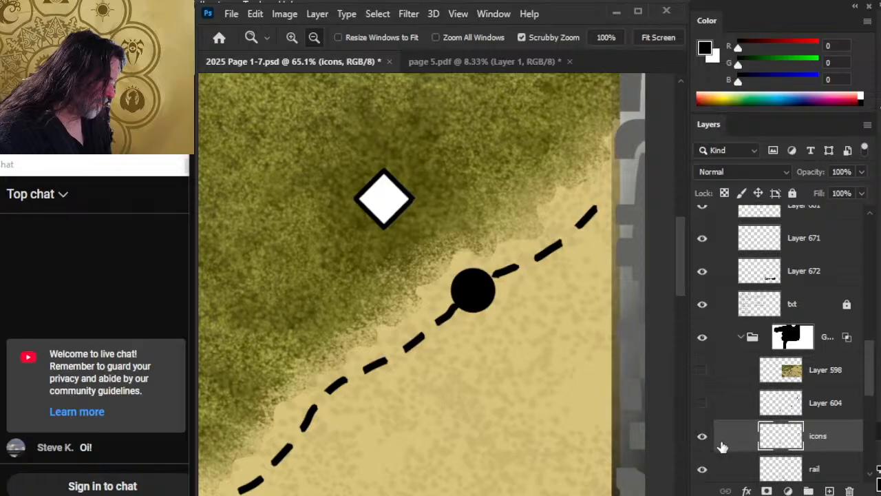
pyautogui.moveTo(726, 452); pyautogui.dragTo(747, 303)
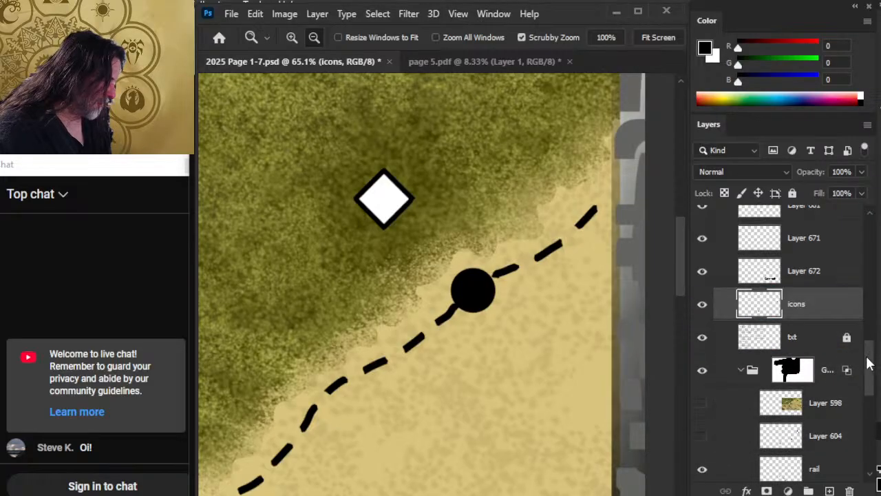
pyautogui.moveTo(867, 365); pyautogui.dragTo(867, 343)
pyautogui.moveTo(810, 412); pyautogui.dragTo(818, 241)
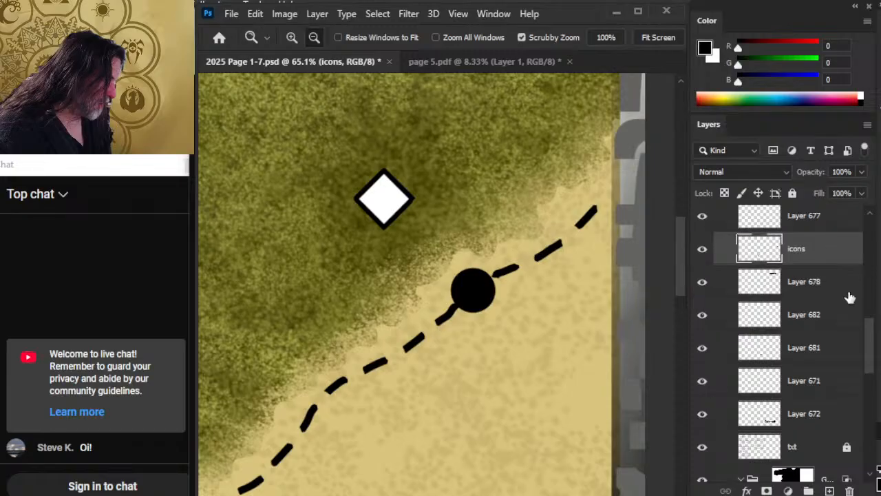
pyautogui.moveTo(866, 360); pyautogui.dragTo(869, 318)
pyautogui.moveTo(828, 396); pyautogui.dragTo(830, 268)
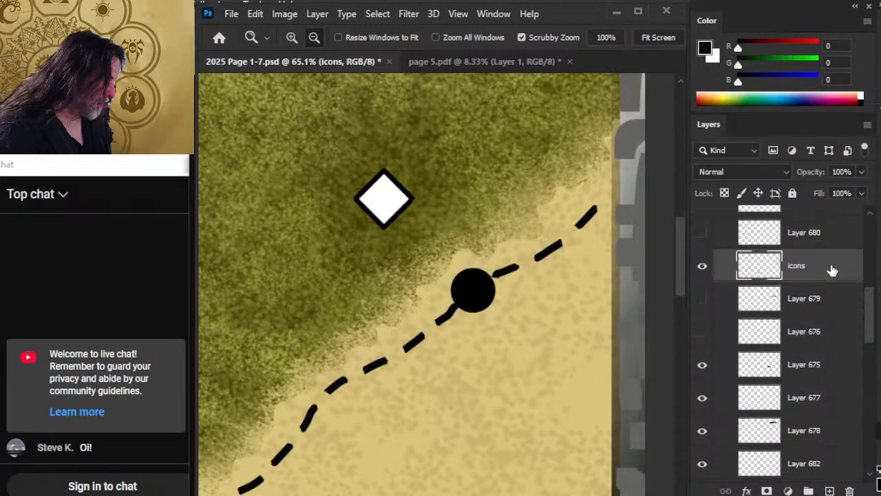
pyautogui.moveTo(868, 335); pyautogui.dragTo(865, 311)
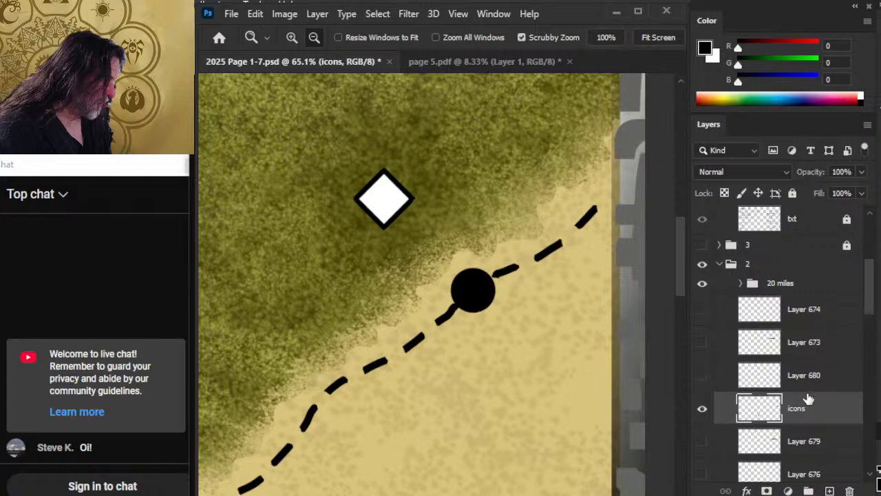
pyautogui.moveTo(809, 406); pyautogui.dragTo(811, 303)
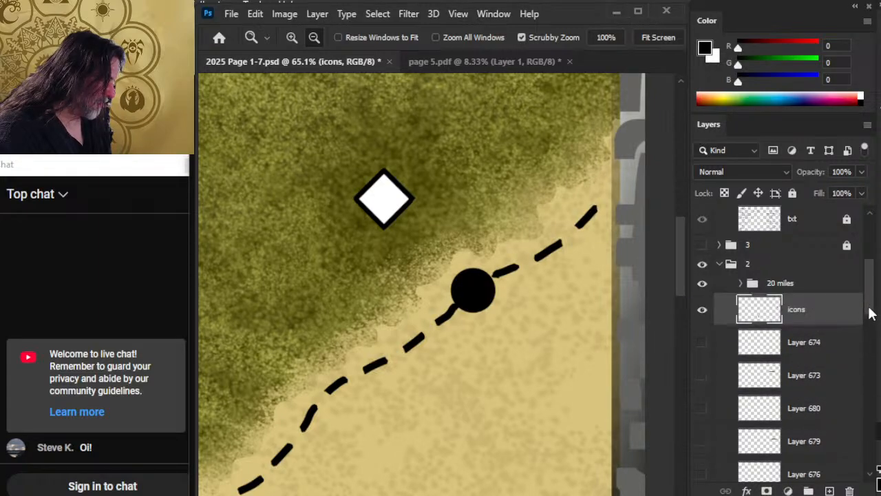
# Show Layer 676 again to restore the lettering of the Bastion label
pyautogui.moveTo(869, 308); pyautogui.dragTo(869, 328)
pyautogui.moveTo(545, 357); pyautogui.dragTo(453, 337)
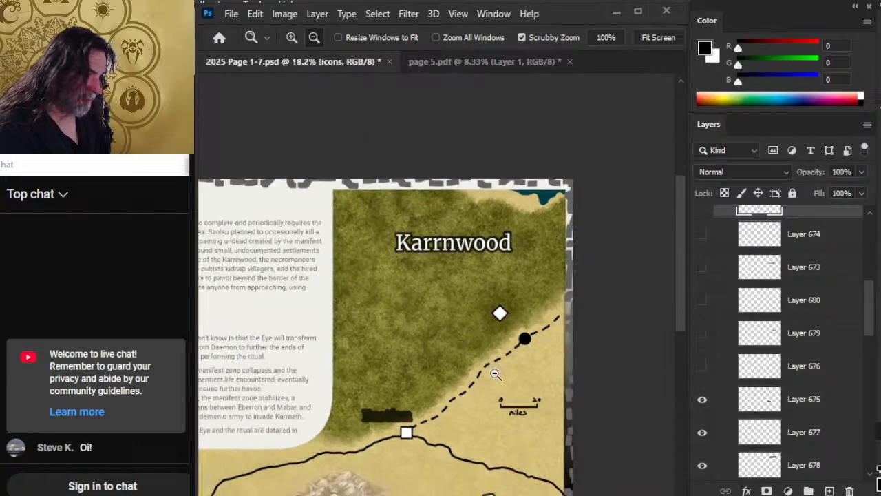
pyautogui.click(702, 366)
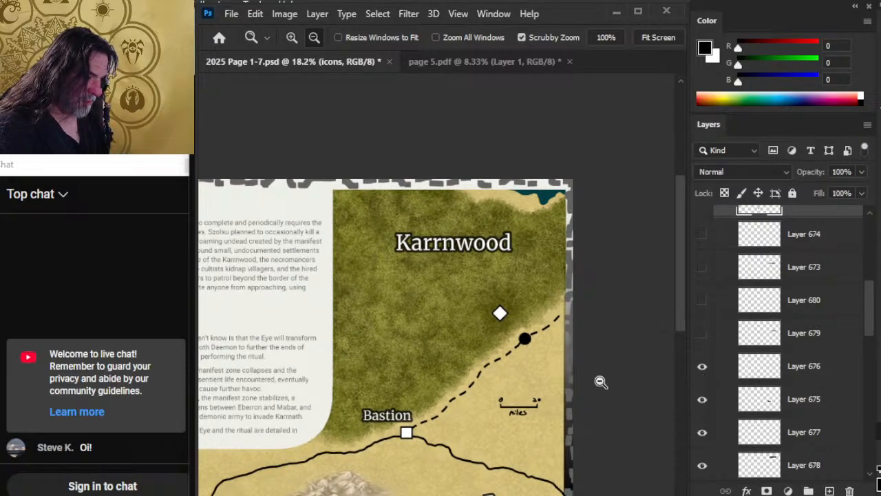
# Hide the icons layer and inspect the dashed road northeast of Bastion for the gap beneath the round marker
pyautogui.moveTo(472, 409); pyautogui.dragTo(542, 311)
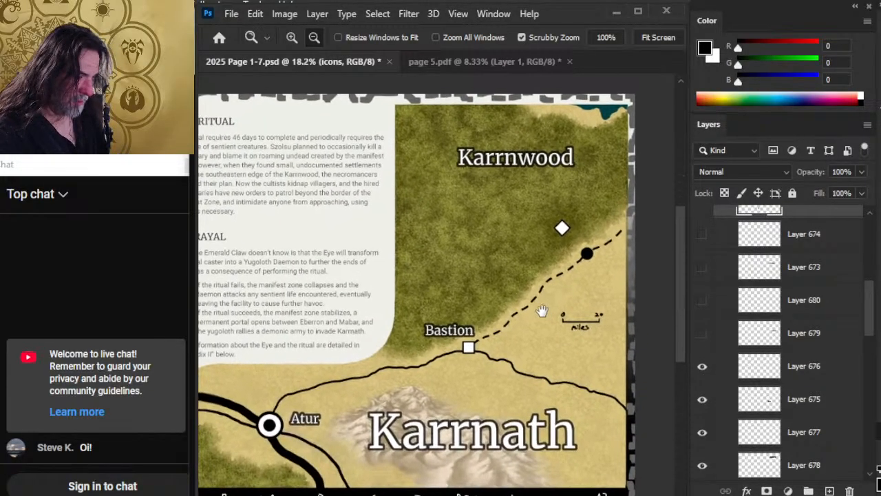
pyautogui.moveTo(869, 311); pyautogui.dragTo(869, 294)
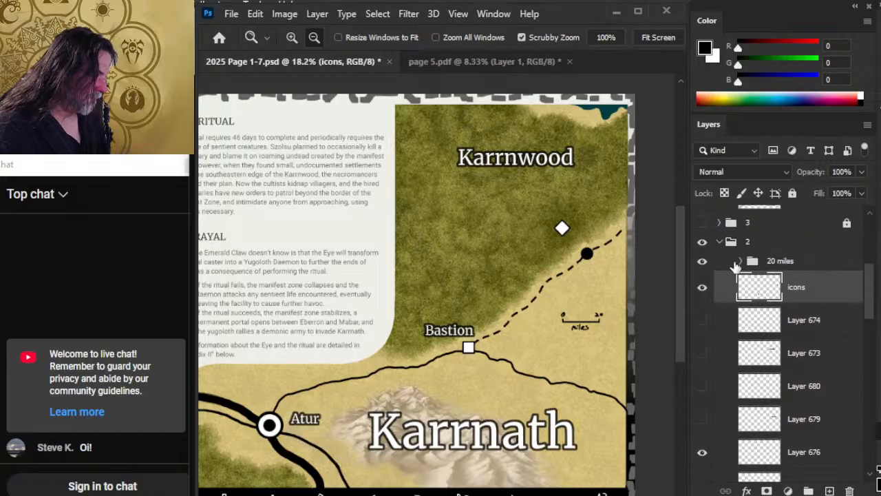
pyautogui.click(861, 172)
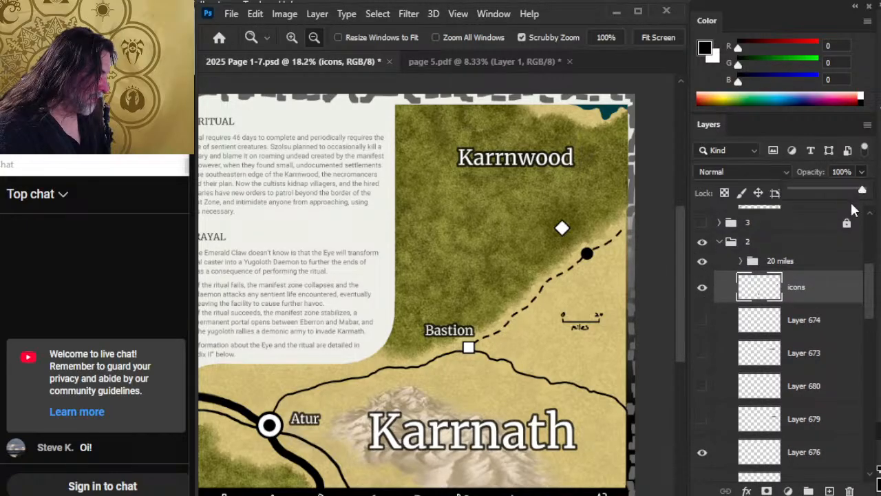
pyautogui.click(702, 288)
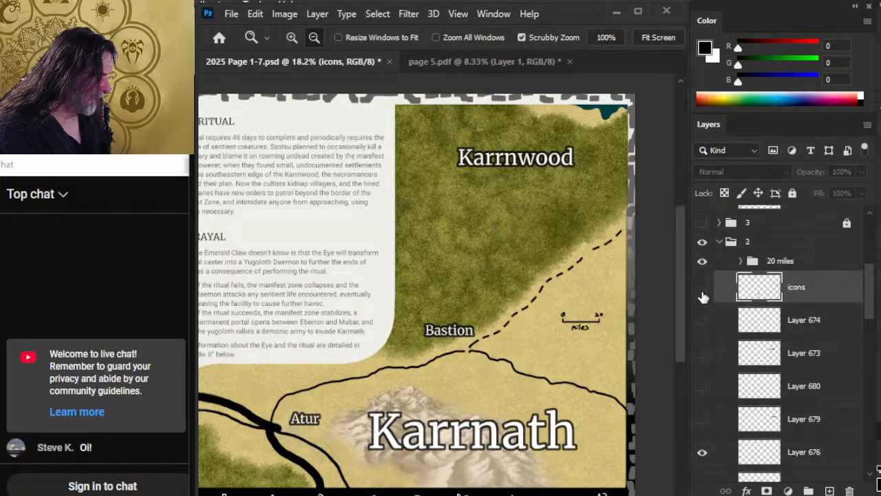
pyautogui.click(702, 290)
pyautogui.click(701, 290)
pyautogui.moveTo(591, 245); pyautogui.dragTo(649, 278)
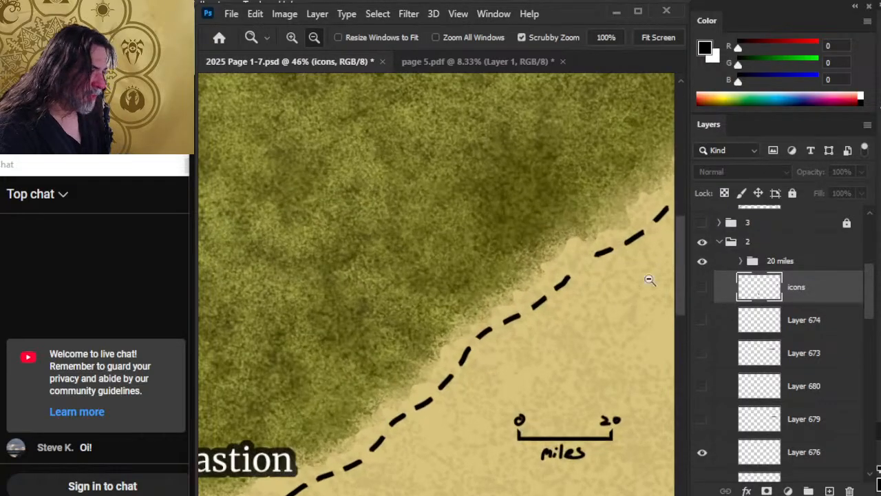
pyautogui.moveTo(550, 247); pyautogui.dragTo(561, 228)
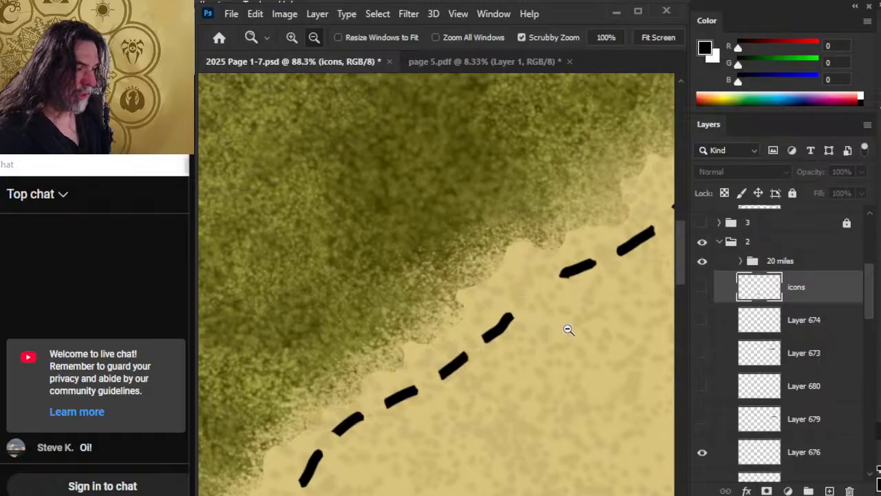
pyautogui.moveTo(568, 330); pyautogui.dragTo(531, 317)
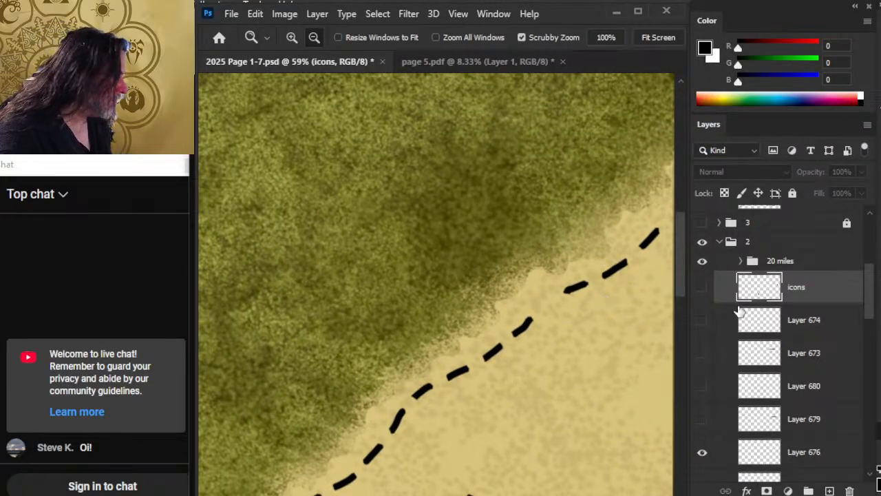
# Toggle the rail and road layers in the masked group to identify which one holds the dashed line
pyautogui.moveTo(870, 295); pyautogui.dragTo(865, 401)
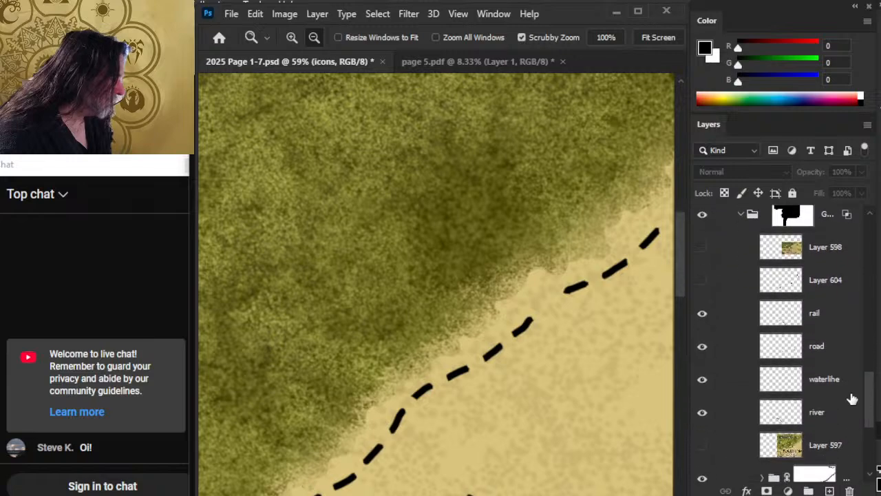
pyautogui.click(701, 314)
pyautogui.click(702, 348)
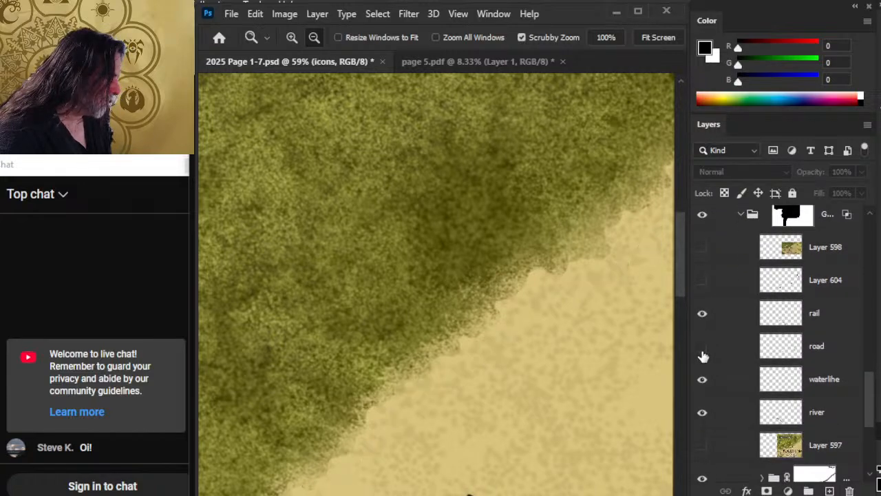
pyautogui.click(702, 348)
# Move the road layer out of the masked group to directly below the icons layer in group 2
pyautogui.click(725, 349)
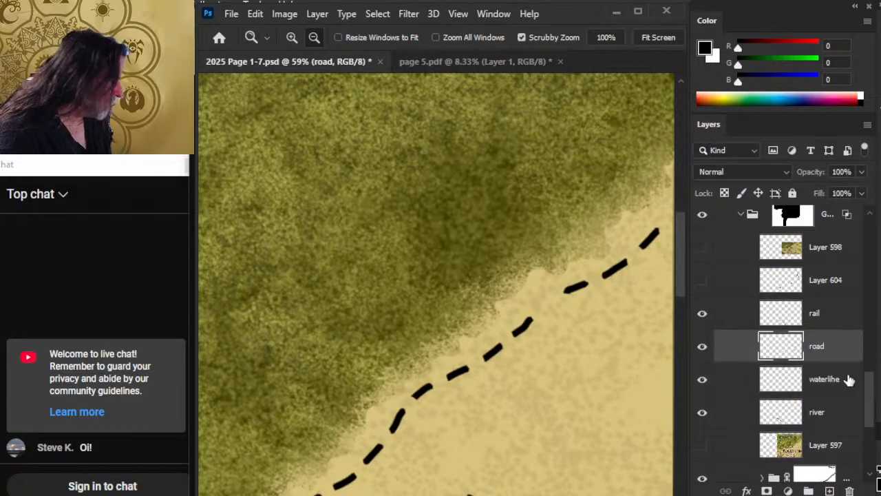
pyautogui.moveTo(871, 404); pyautogui.dragTo(870, 389)
pyautogui.moveTo(826, 421); pyautogui.dragTo(835, 247)
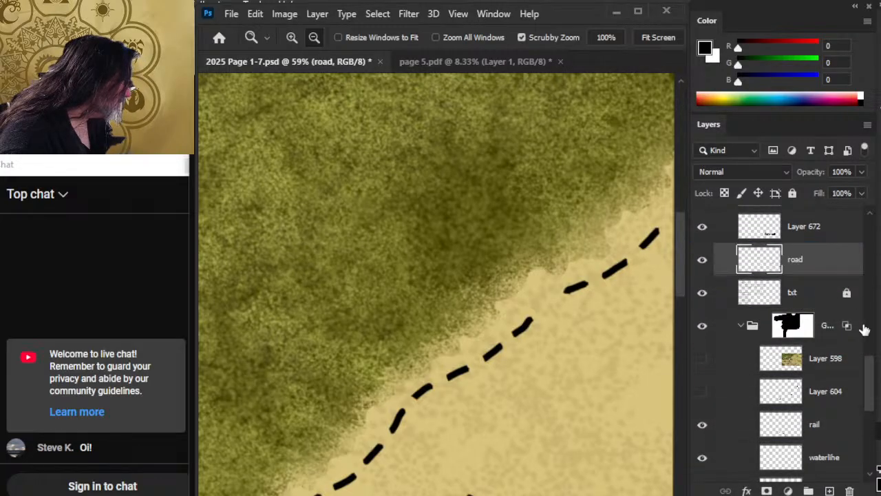
pyautogui.moveTo(866, 387); pyautogui.dragTo(866, 346)
pyautogui.moveTo(804, 452); pyautogui.dragTo(821, 258)
pyautogui.moveTo(869, 347); pyautogui.dragTo(860, 302)
pyautogui.moveTo(820, 402); pyautogui.dragTo(830, 255)
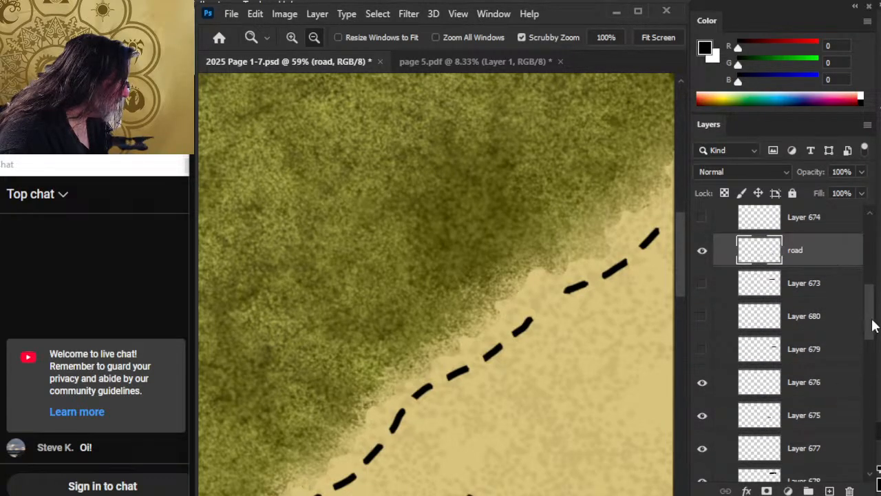
pyautogui.scroll(2, 870, 311)
pyautogui.scroll(1, 871, 311)
pyautogui.moveTo(822, 342); pyautogui.dragTo(819, 292)
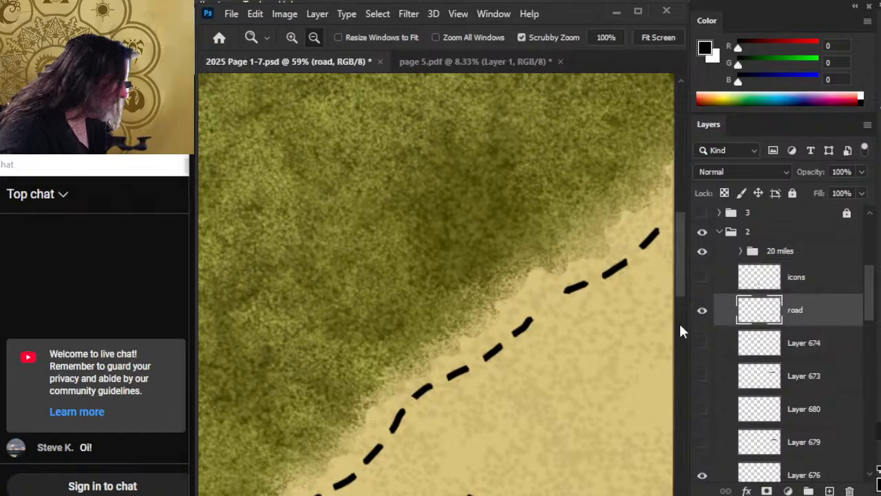
# Hide the road layer and inspect the bare forest edge below the Karrnwood label
pyautogui.click(701, 314)
pyautogui.moveTo(607, 314); pyautogui.dragTo(521, 340)
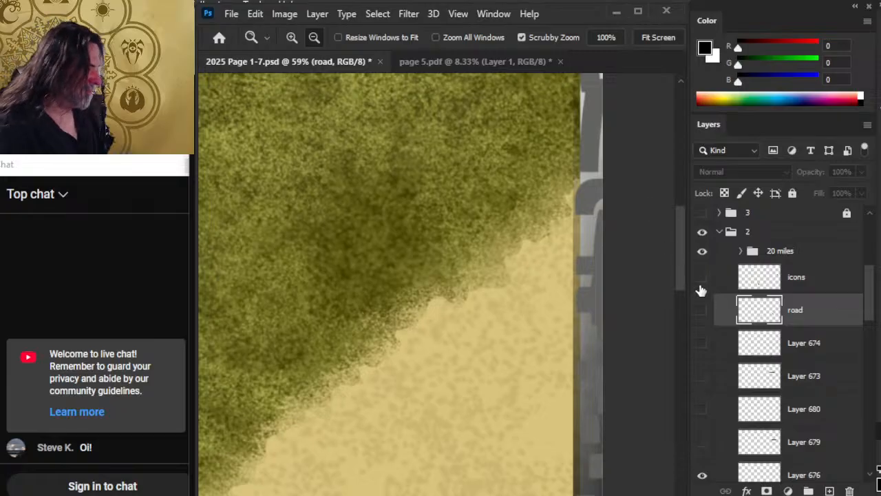
pyautogui.moveTo(431, 302); pyautogui.dragTo(475, 308)
pyautogui.moveTo(567, 330); pyautogui.dragTo(522, 324)
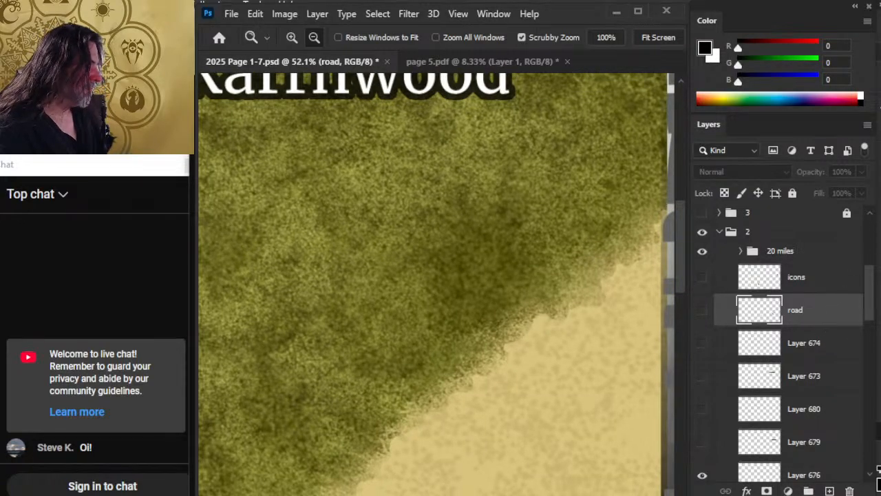
# Lasso a large rounded area of unlabelled forest and plain below the Karrnwood title and copy it merged
pyautogui.press('l')
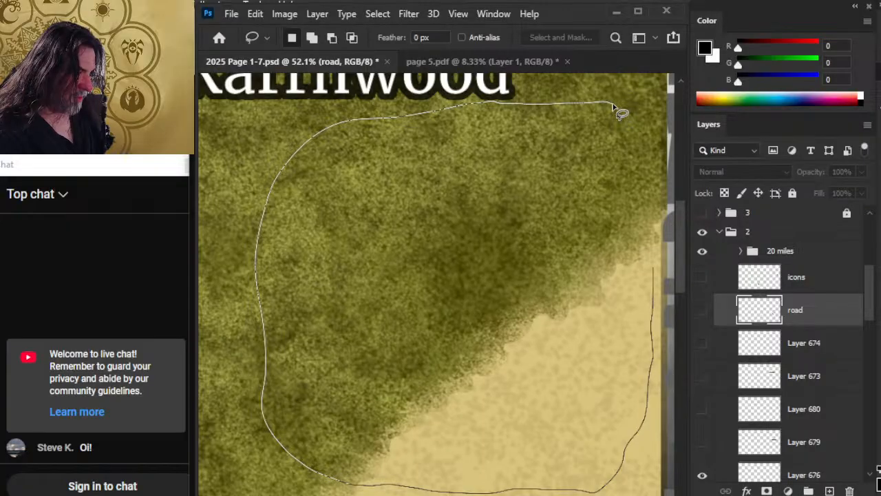
pyautogui.moveTo(615, 106); pyautogui.dragTo(616, 108)
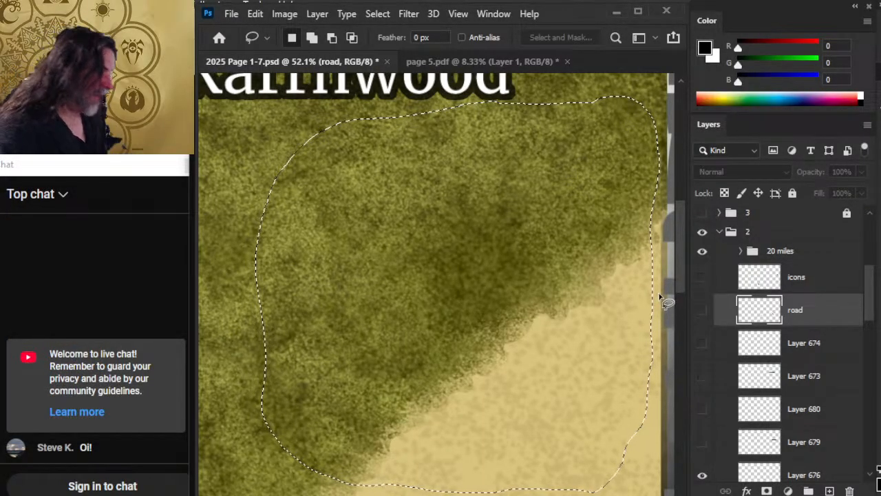
# Show the icons and road layers and Layers 674, 673, 680 and 679 in group 2
pyautogui.click(702, 277)
pyautogui.click(702, 311)
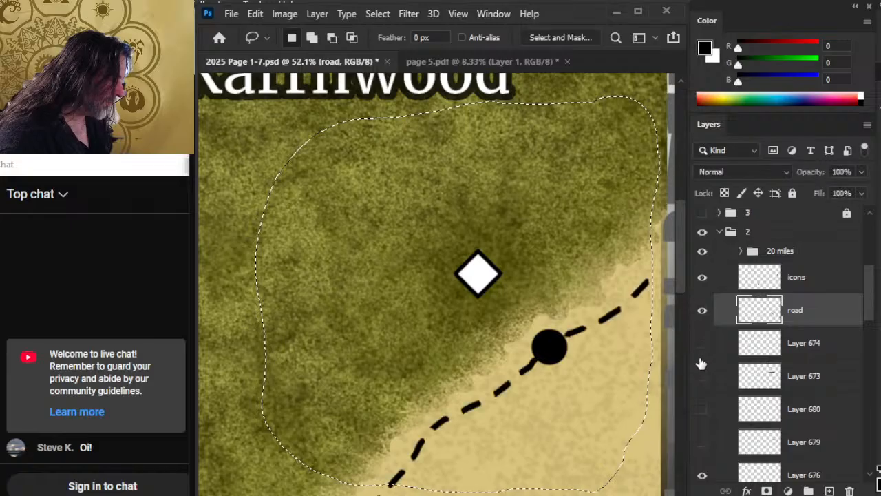
pyautogui.click(702, 343)
pyautogui.moveTo(706, 381); pyautogui.dragTo(702, 437)
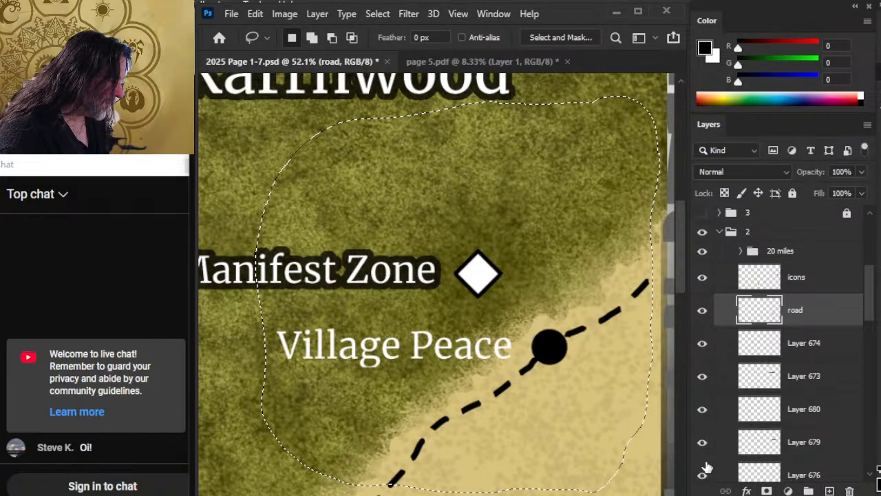
# Lower the opacity of the layers from icons through Layer 679 to 25% and clear the lasso selection
pyautogui.click(812, 438)
pyautogui.keyDown('shift'); pyautogui.click(834, 278); pyautogui.keyUp('shift')
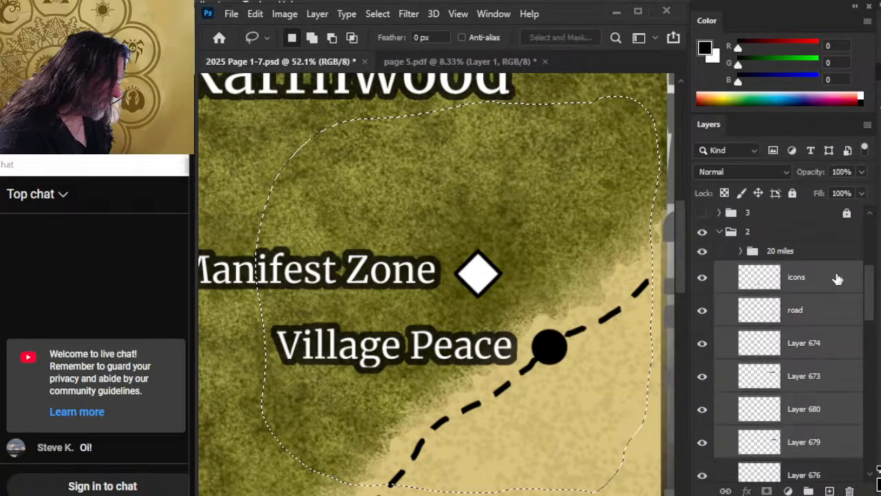
pyautogui.click(861, 172)
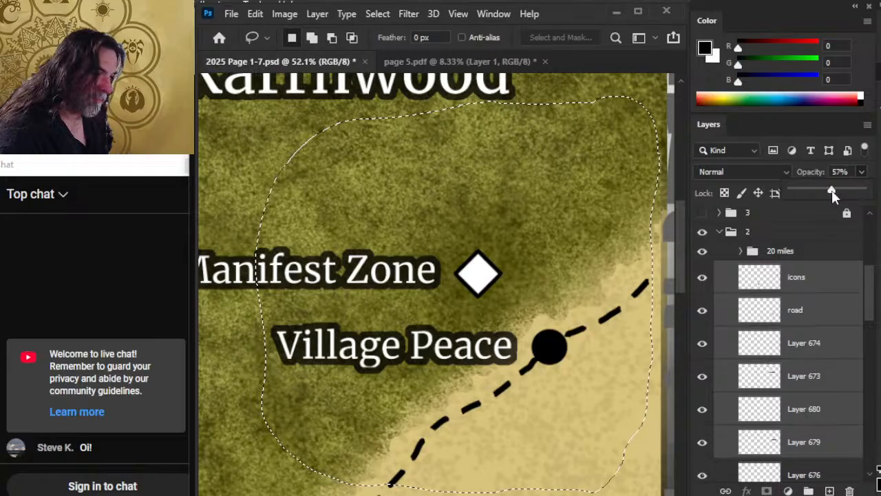
pyautogui.moveTo(831, 190); pyautogui.dragTo(806, 188)
pyautogui.click(542, 270)
pyautogui.hotkey('ctrl', 'd')
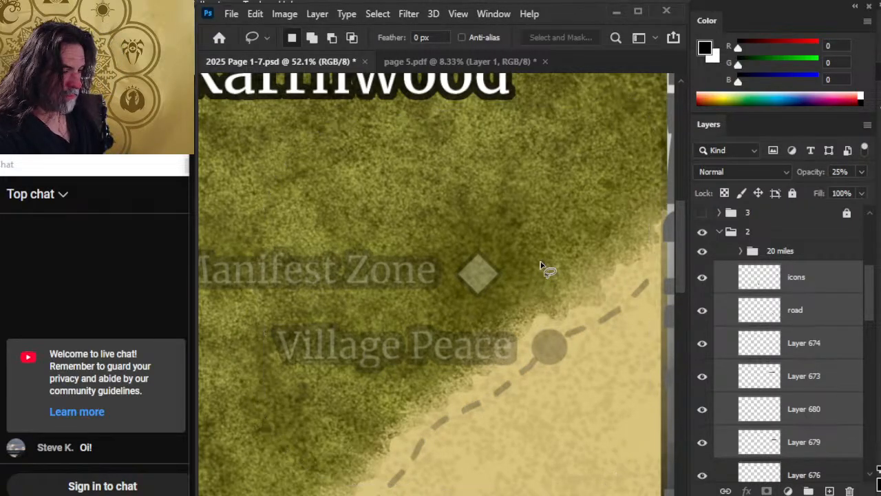
# Close the page 5.pdf document without saving its changes
pyautogui.click(500, 61)
pyautogui.click(545, 61)
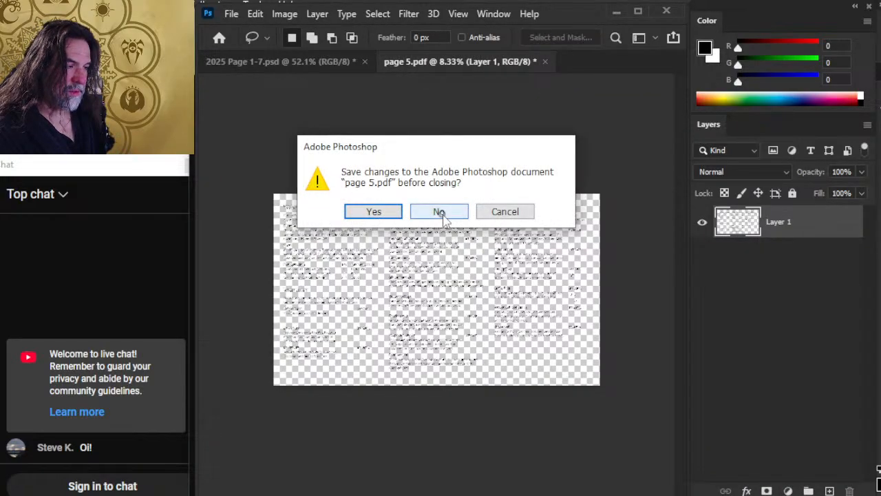
pyautogui.click(440, 212)
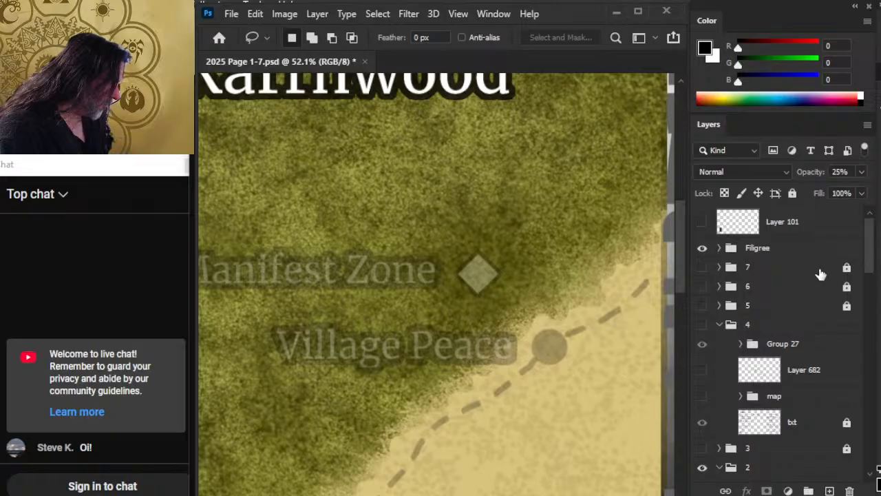
# Hide layer group 2 and show group 4 to display the page with the location sketches
pyautogui.click(701, 325)
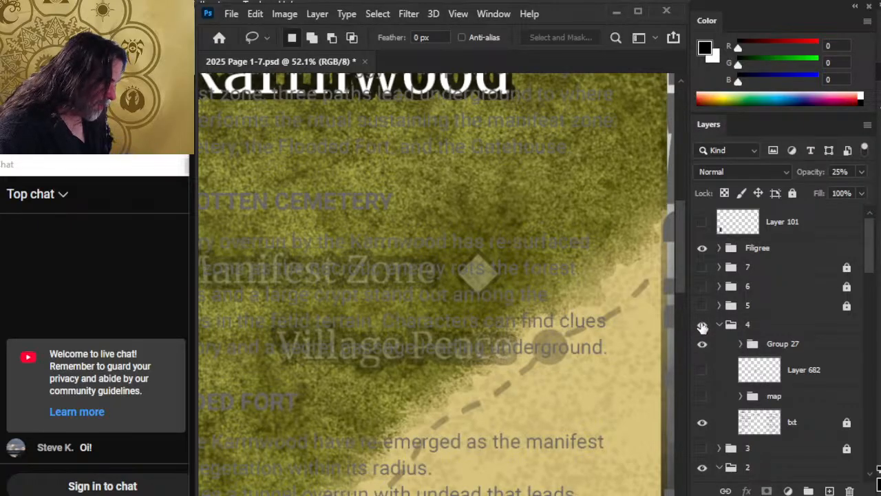
pyautogui.click(702, 325)
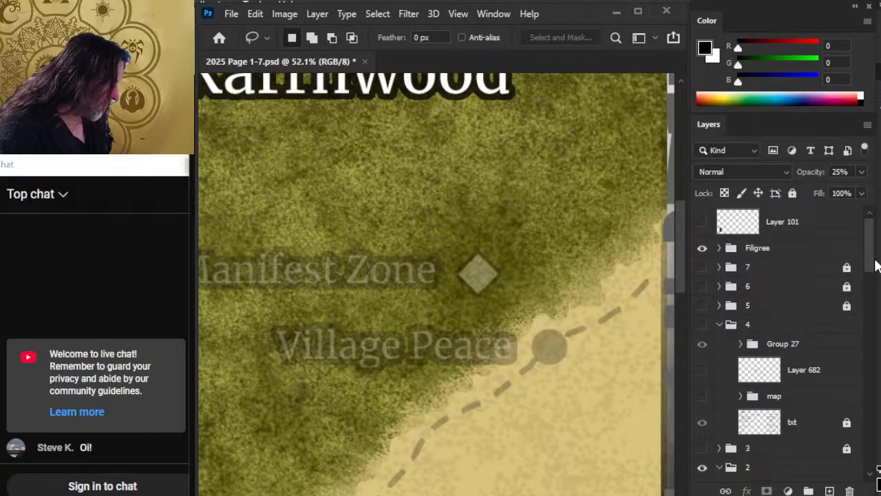
pyautogui.scroll(-5, 871, 268)
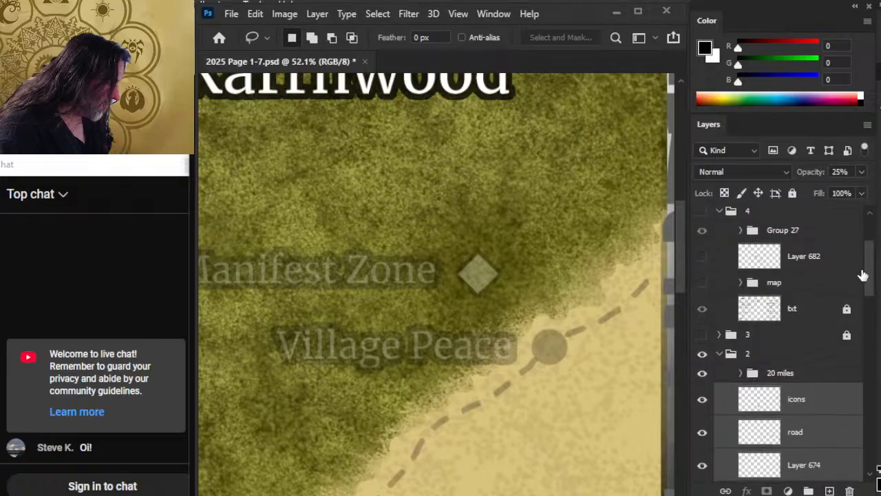
pyautogui.click(702, 354)
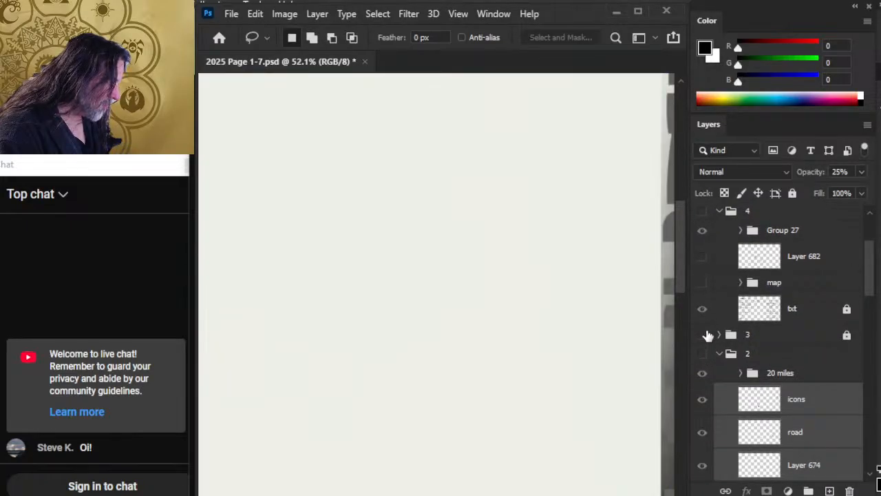
pyautogui.click(702, 212)
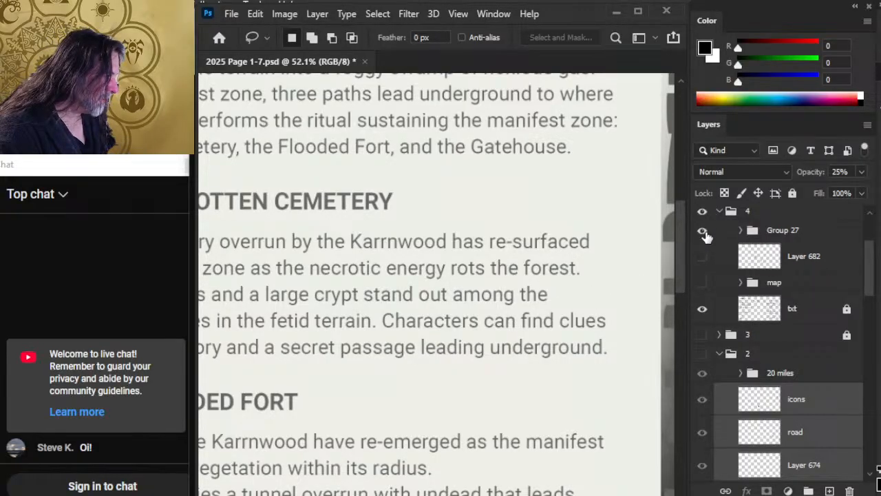
pyautogui.press('z')
pyautogui.moveTo(592, 307); pyautogui.dragTo(484, 286)
pyautogui.moveTo(422, 355); pyautogui.dragTo(580, 337)
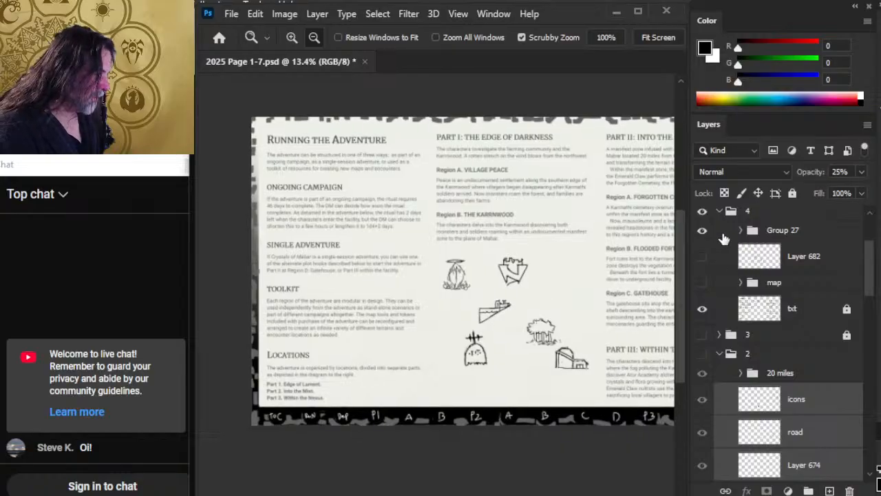
# Paste the copied terrain in place above Layer 682 in group 4 and move it over the location sketches
pyautogui.click(699, 234)
pyautogui.click(795, 266)
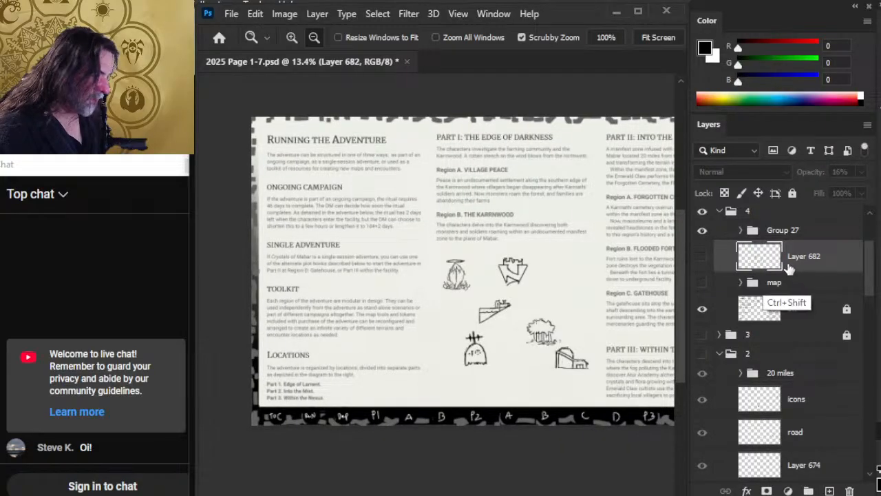
pyautogui.hotkey('ctrl', 'shift', 'v')
pyautogui.moveTo(634, 292); pyautogui.dragTo(552, 291)
pyautogui.press('v')
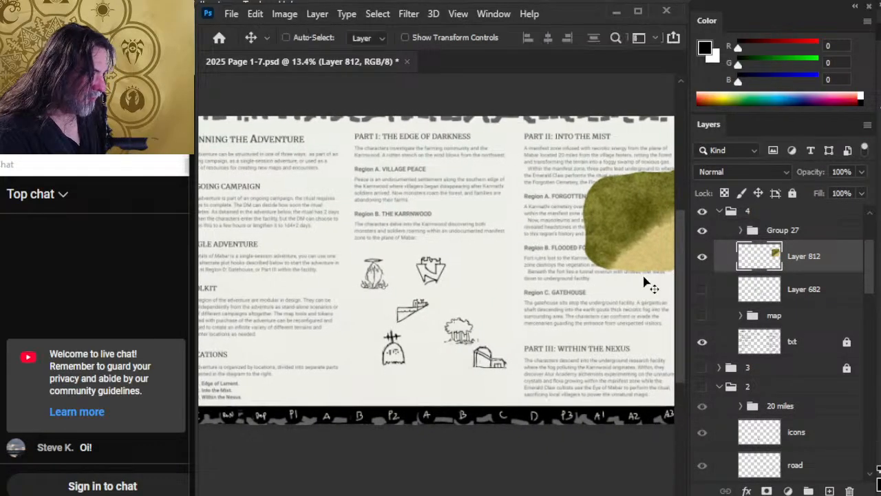
pyautogui.moveTo(652, 288); pyautogui.dragTo(444, 323)
pyautogui.press('z')
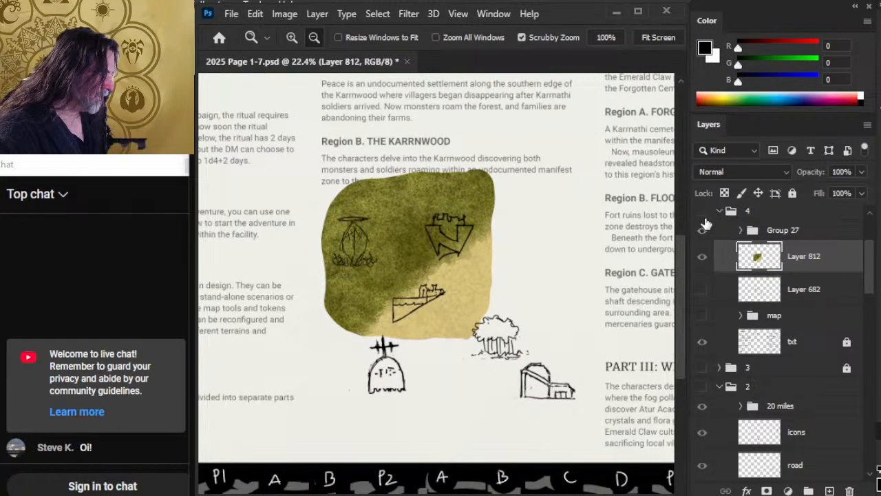
# Hide group 4 and show group 2 again to return to the Karrnwood map area
pyautogui.click(702, 211)
pyautogui.click(703, 387)
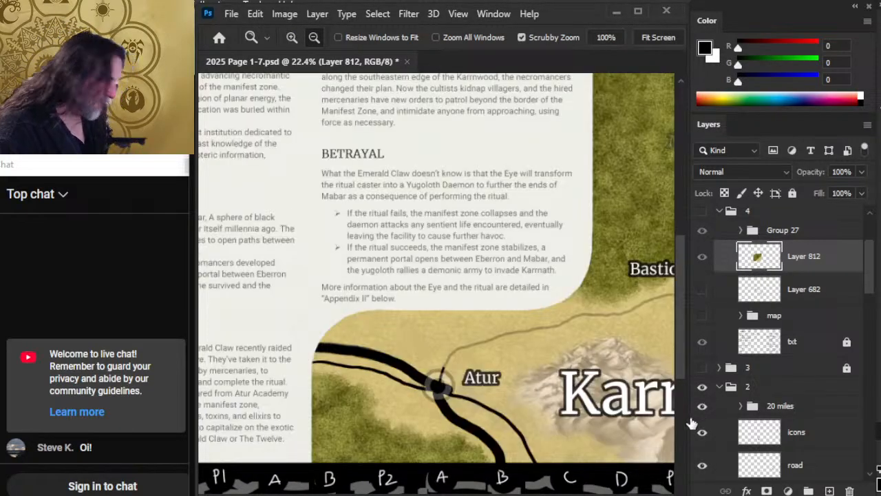
pyautogui.moveTo(581, 321); pyautogui.dragTo(355, 325)
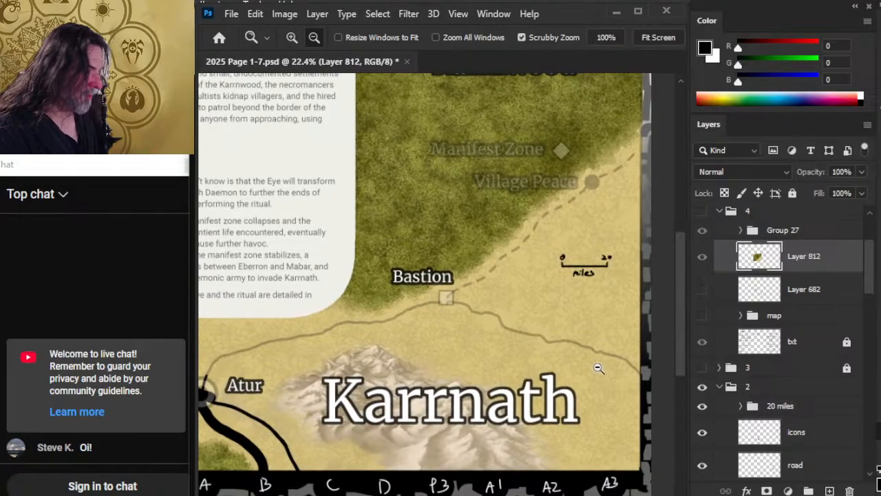
pyautogui.moveTo(549, 180); pyautogui.dragTo(494, 234)
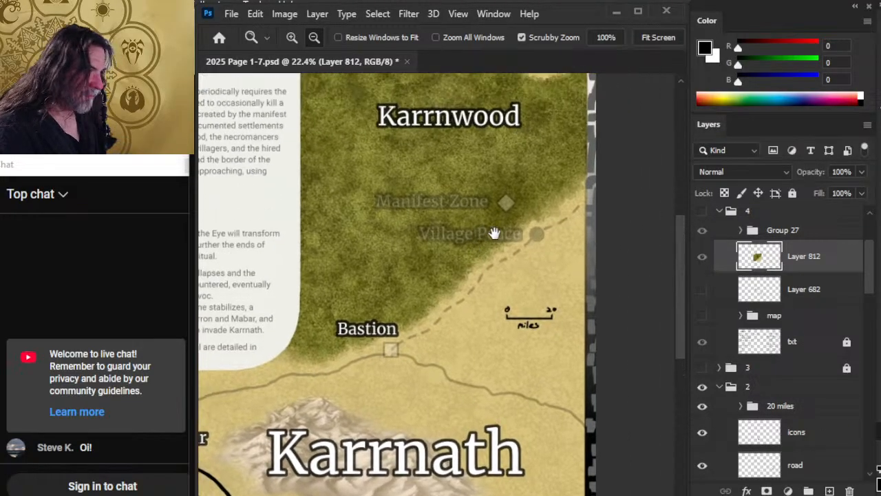
pyautogui.press('l')
pyautogui.rightClick(489, 181)
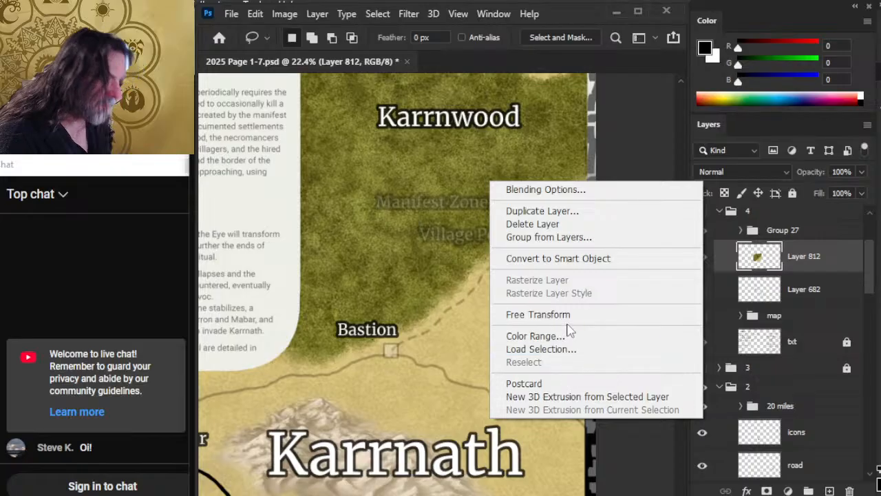
pyautogui.click(378, 11)
pyautogui.click(377, 14)
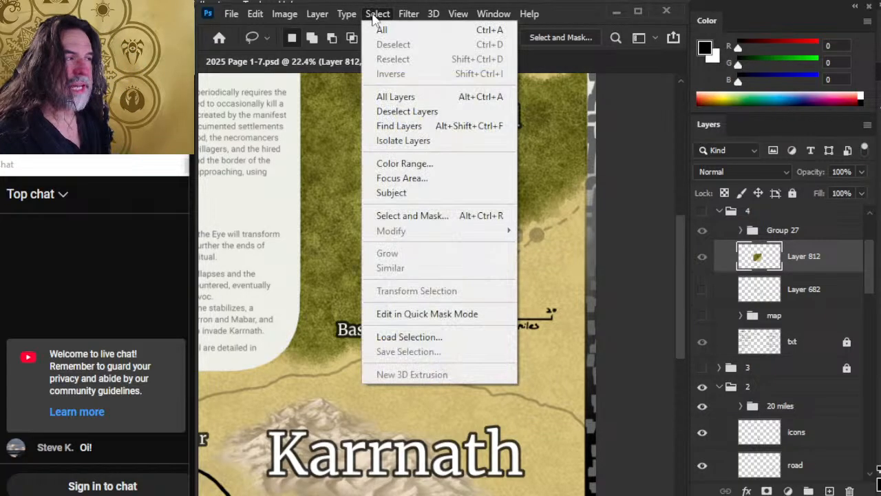
pyautogui.click(583, 15)
# Lasso the area around the faded Manifest Zone and Village Peace labels, copy it merged, and paste it in place above Layer 812
pyautogui.press('z')
pyautogui.moveTo(507, 204); pyautogui.dragTo(549, 272)
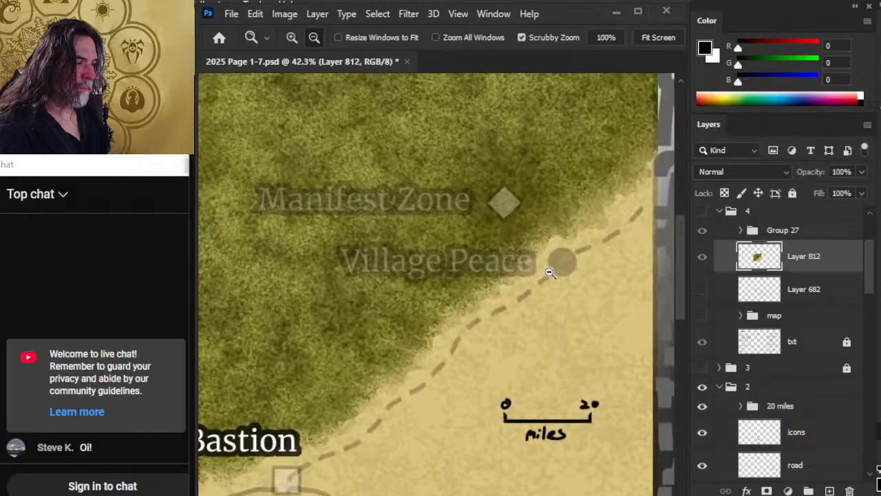
pyautogui.moveTo(504, 209)
pyautogui.mouseDown()
pyautogui.moveTo(548, 255)
pyautogui.moveTo(539, 252)
pyautogui.mouseUp()
pyautogui.moveTo(577, 220)
pyautogui.mouseDown()
pyautogui.moveTo(545, 252)
pyautogui.moveTo(539, 244)
pyautogui.mouseUp()
pyautogui.press('l')
pyautogui.moveTo(561, 150)
pyautogui.mouseDown()
pyautogui.moveTo(584, 114)
pyautogui.moveTo(571, 122)
pyautogui.mouseUp()
pyautogui.press('ctrl')
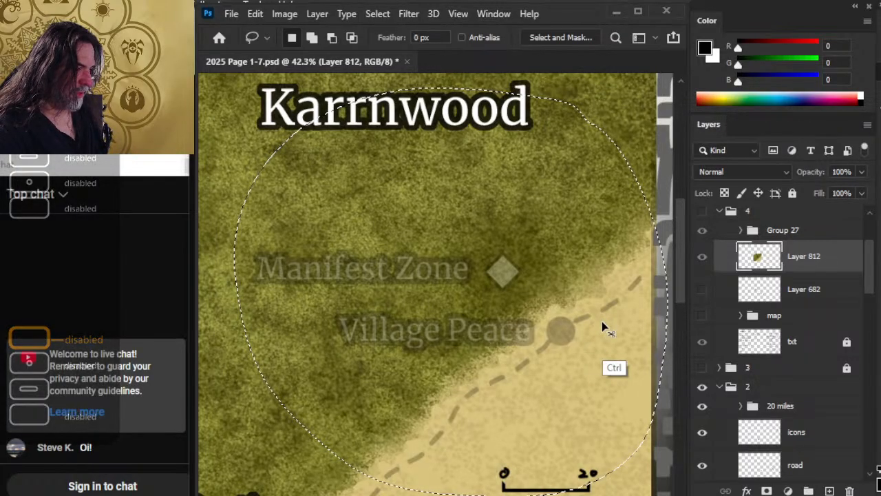
pyautogui.hotkey('ctrl', 'shift', 'c')
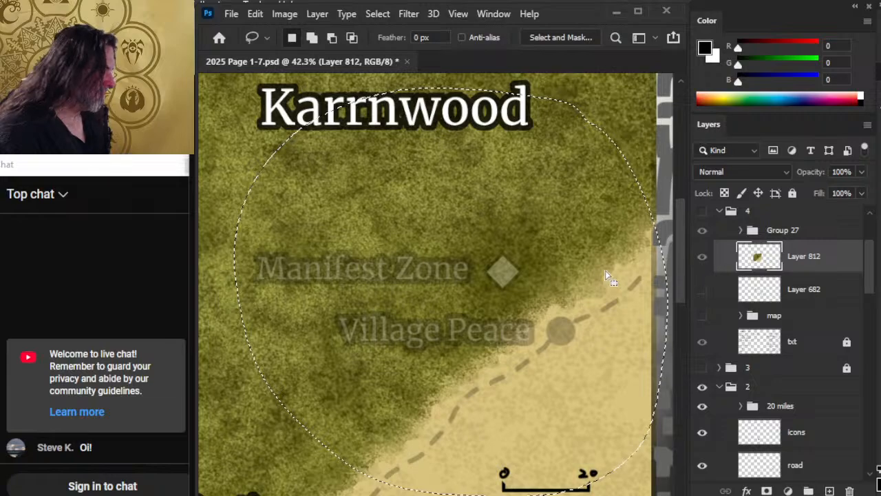
pyautogui.hotkey('ctrl', 'd')
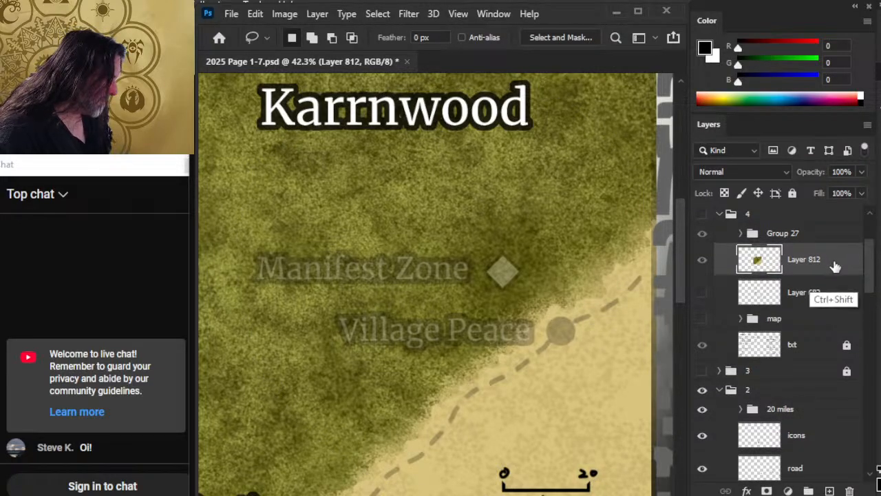
pyautogui.hotkey('ctrl', 'shift', 'v')
# Restore the opacity of the layers from icons through Layer 679 in group 2 to 100%
pyautogui.moveTo(868, 275); pyautogui.dragTo(867, 334)
pyautogui.click(813, 398)
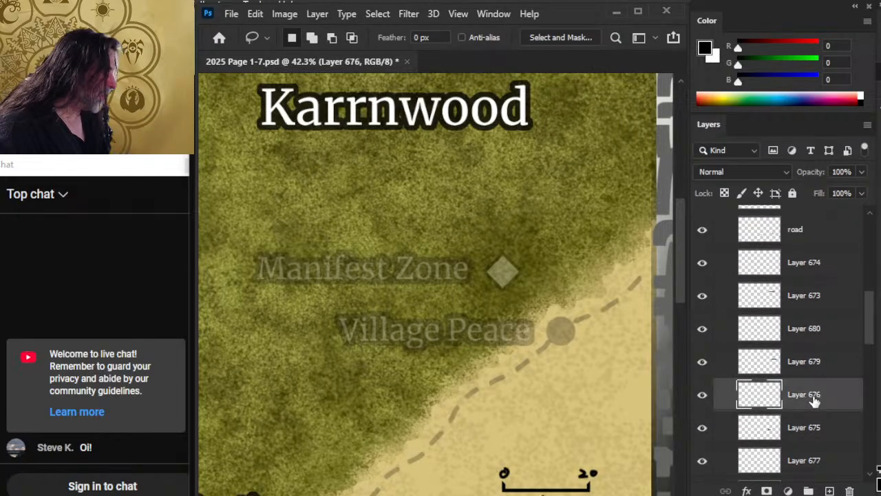
pyautogui.click(821, 365)
pyautogui.scroll(3, 847, 323)
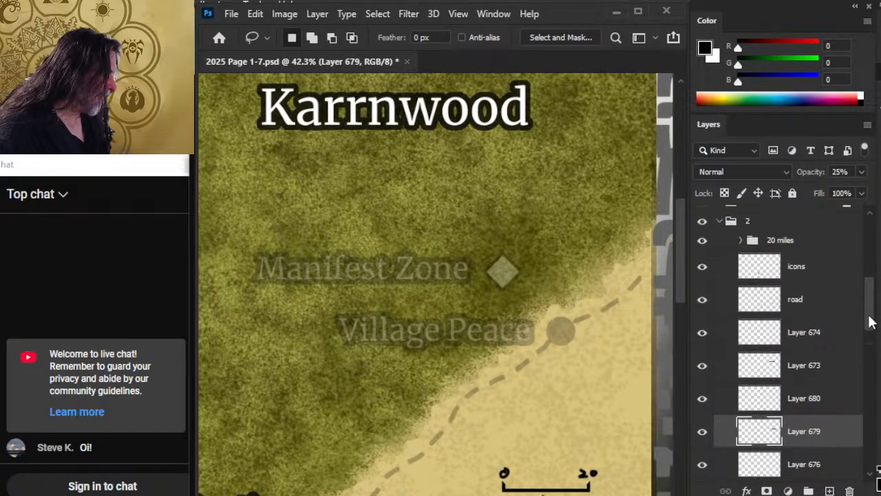
pyautogui.keyDown('shift'); pyautogui.click(832, 312); pyautogui.keyUp('shift')
pyautogui.rightClick(832, 311)
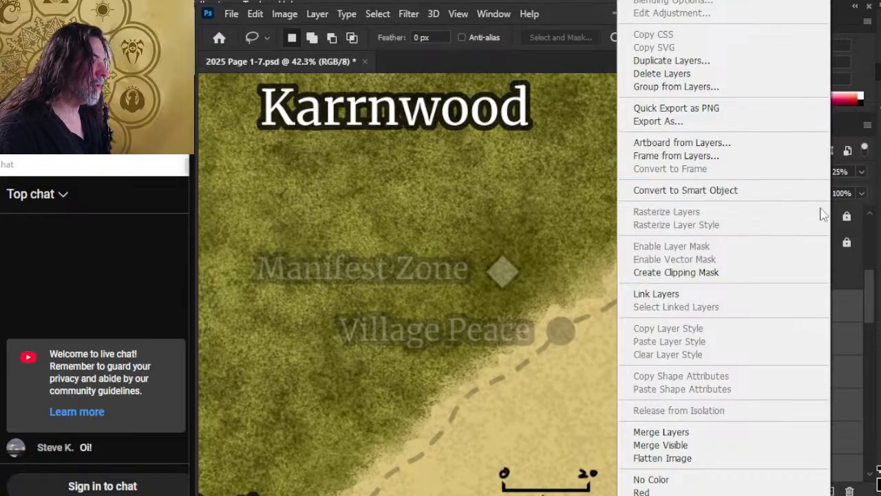
pyautogui.click(860, 173)
pyautogui.moveTo(810, 192); pyautogui.dragTo(879, 198)
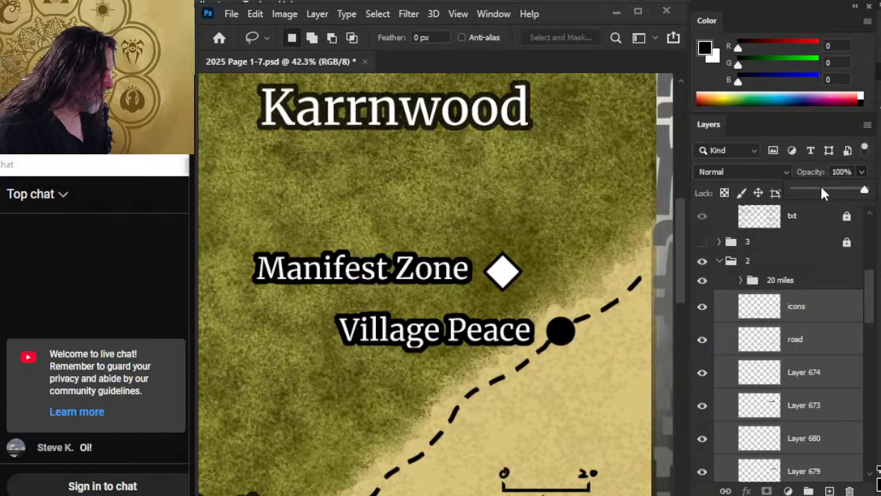
pyautogui.click(803, 133)
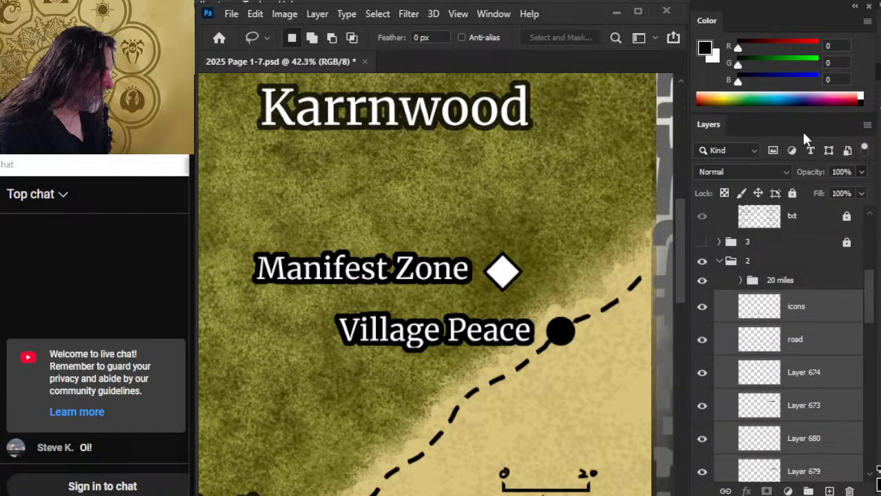
# Collapse and hide group 2, and show group 4 with the pasted map patches
pyautogui.click(720, 263)
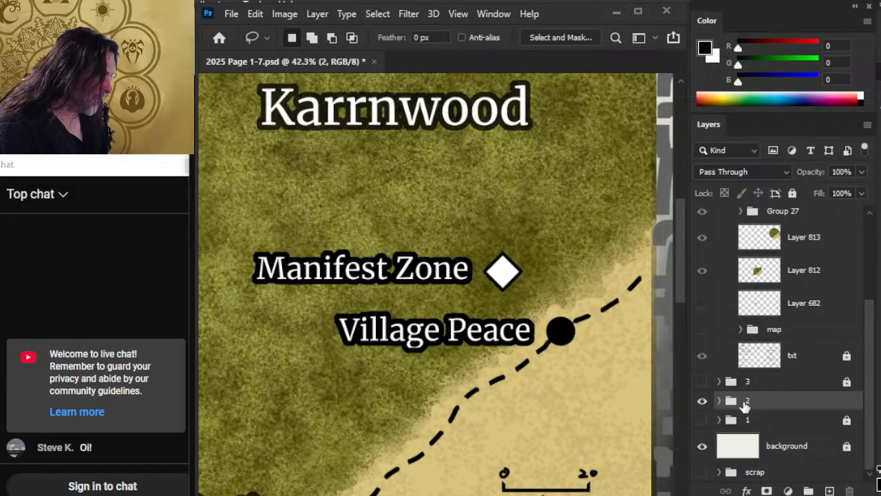
pyautogui.click(702, 402)
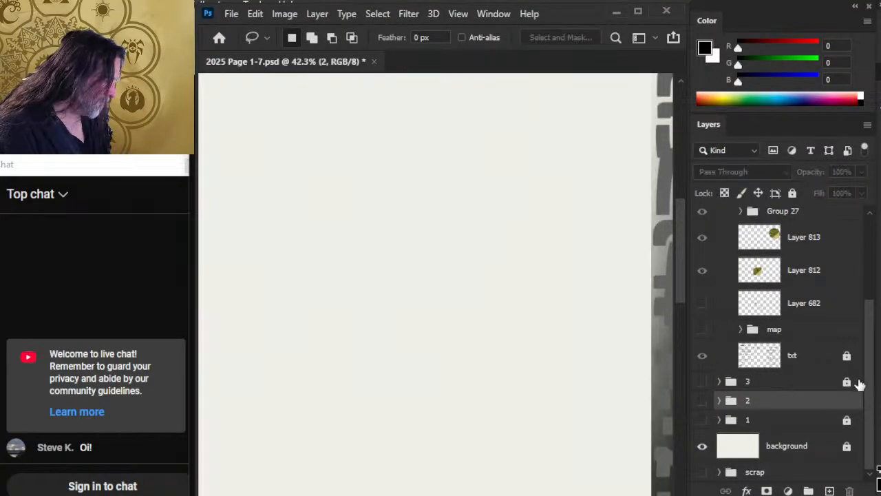
pyautogui.scroll(3, 872, 385)
pyautogui.click(702, 277)
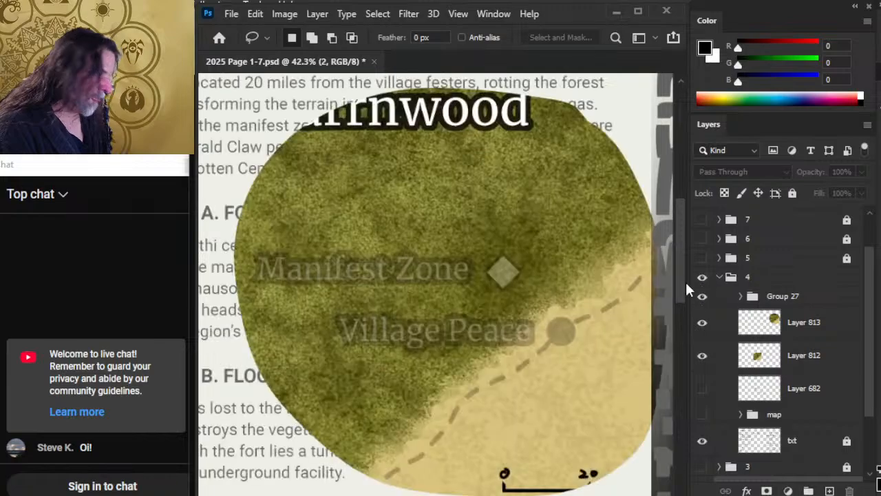
# Move the labelled Karrnwood map patch on Layer 813 into the first text column, over the Single Adventure and Toolkit sections
pyautogui.moveTo(561, 336); pyautogui.dragTo(276, 230)
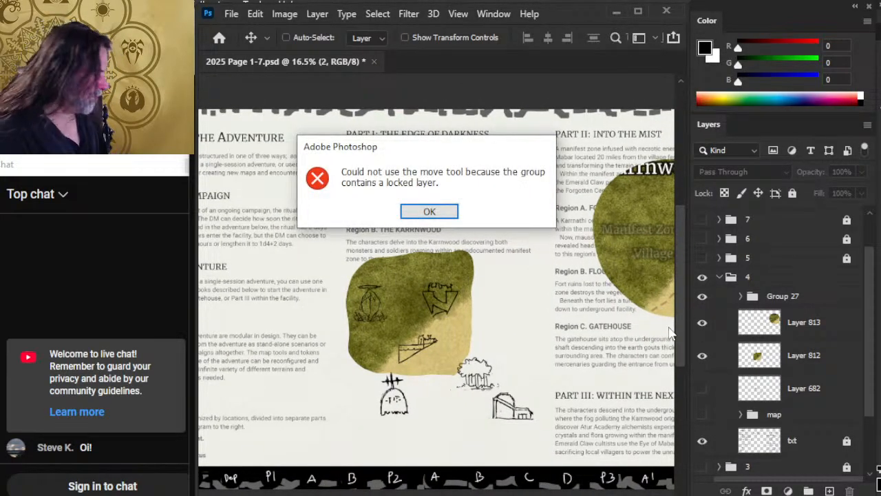
pyautogui.press('Return')
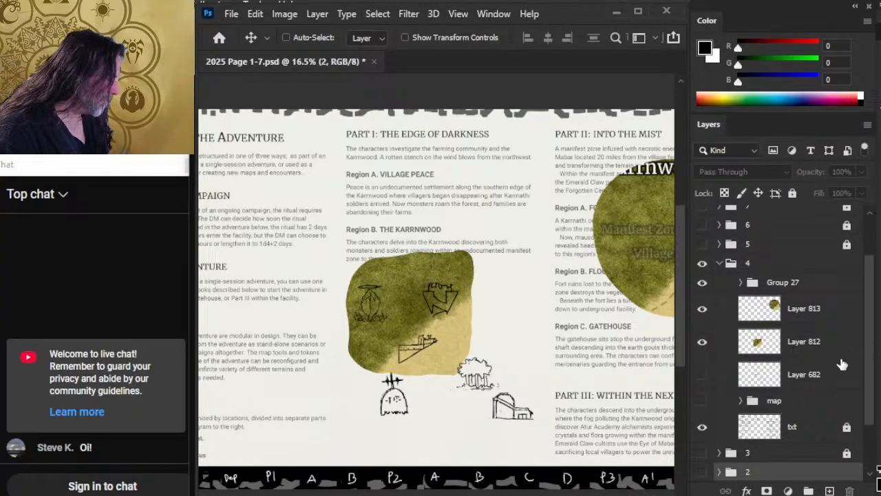
pyautogui.click(808, 312)
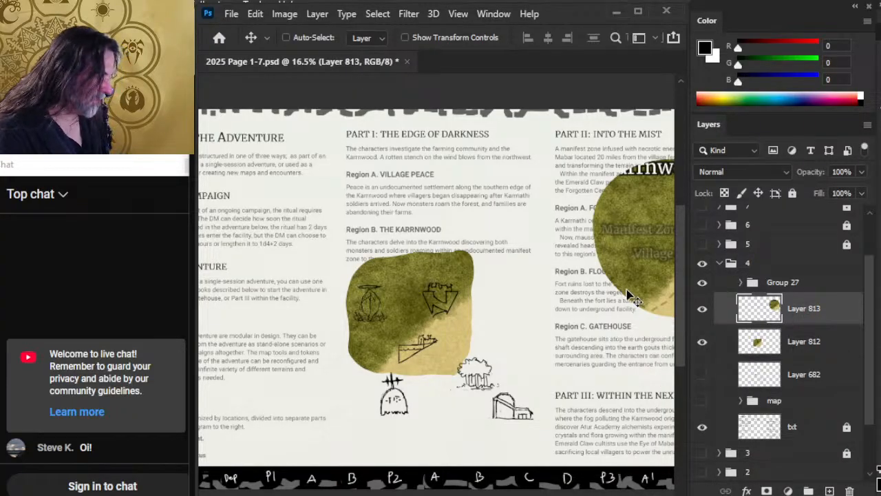
pyautogui.moveTo(625, 291); pyautogui.dragTo(278, 257)
pyautogui.moveTo(427, 283); pyautogui.dragTo(374, 269)
pyautogui.moveTo(337, 365); pyautogui.dragTo(535, 372)
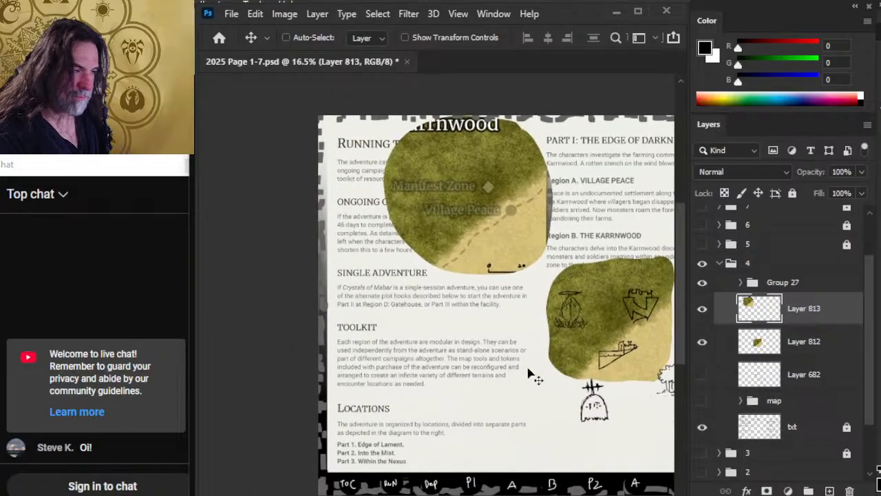
pyautogui.moveTo(518, 265); pyautogui.dragTo(498, 368)
pyautogui.moveTo(574, 365); pyautogui.dragTo(395, 225)
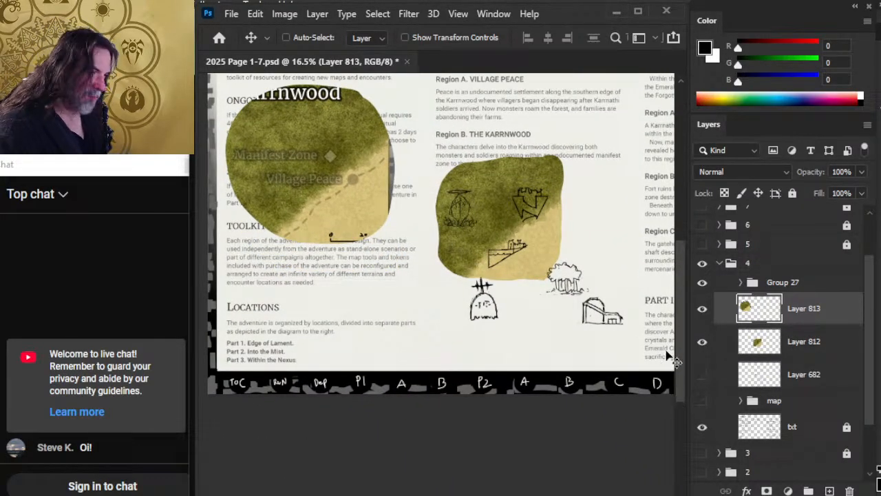
# Enlarge the terrain patch on Layer 812 with Free Transform so it sits behind all six sketched location icons
pyautogui.click(778, 342)
pyautogui.press('l')
pyautogui.moveTo(558, 218); pyautogui.dragTo(488, 190)
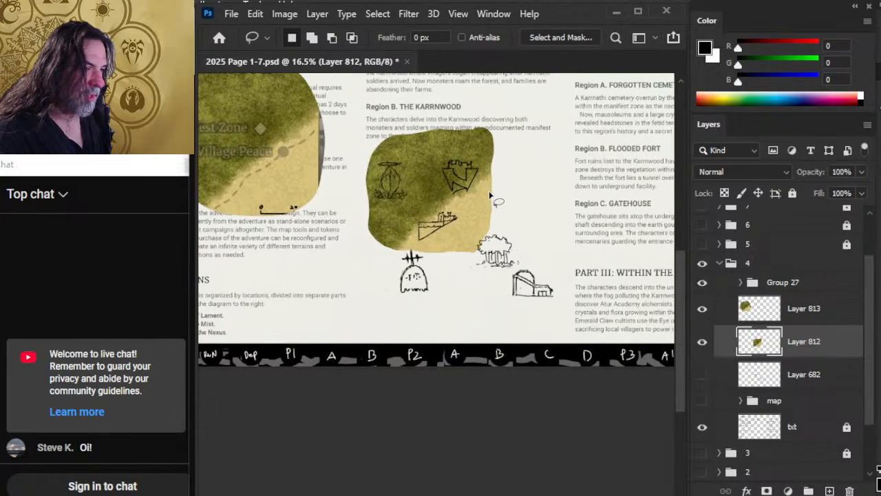
pyautogui.rightClick(488, 190)
pyautogui.click(549, 329)
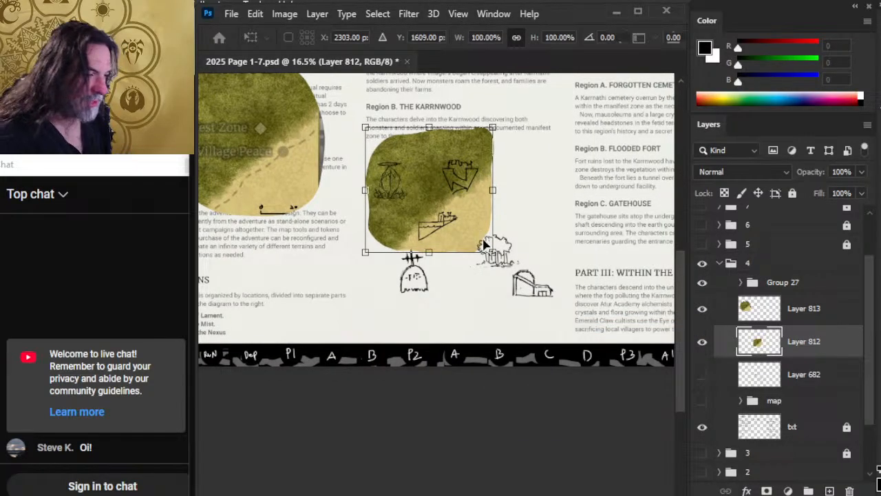
pyautogui.moveTo(493, 252); pyautogui.dragTo(602, 358)
pyautogui.moveTo(554, 256); pyautogui.dragTo(537, 272)
pyautogui.moveTo(586, 125); pyautogui.dragTo(577, 135)
pyautogui.press('Return')
pyautogui.press('l')
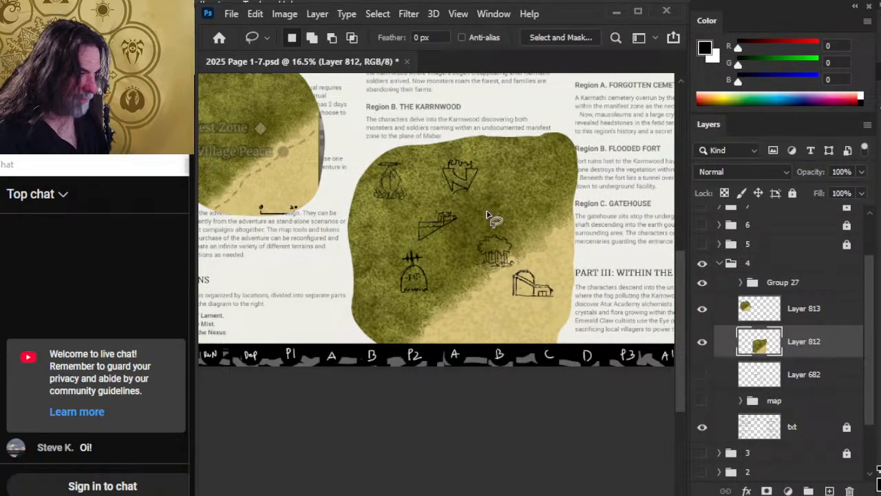
# Shift the enlarged terrain patch on Layer 812 across the page, below the Region B text
pyautogui.press('v')
pyautogui.moveTo(560, 281); pyautogui.dragTo(555, 262)
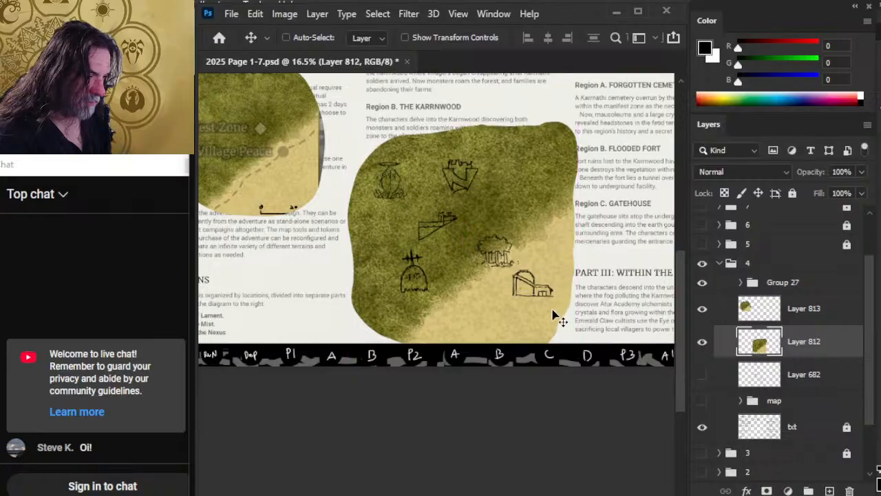
pyautogui.press('space')
pyautogui.moveTo(416, 251); pyautogui.dragTo(466, 261)
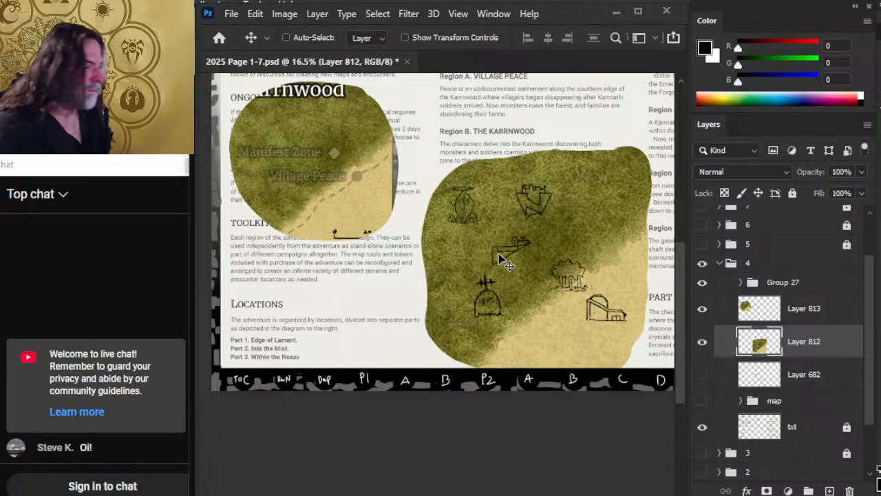
pyautogui.moveTo(586, 338)
pyautogui.mouseDown()
pyautogui.moveTo(599, 345)
pyautogui.moveTo(619, 329)
pyautogui.moveTo(609, 320)
pyautogui.mouseUp()
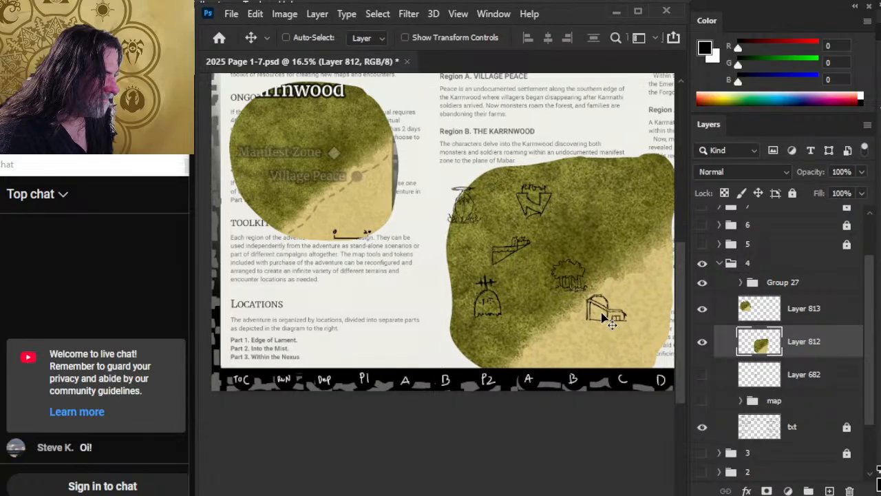
# Scale the terrain patch on Layer 812 to 133.91% and reposition it lower behind the icons
pyautogui.press('l')
pyautogui.rightClick(489, 253)
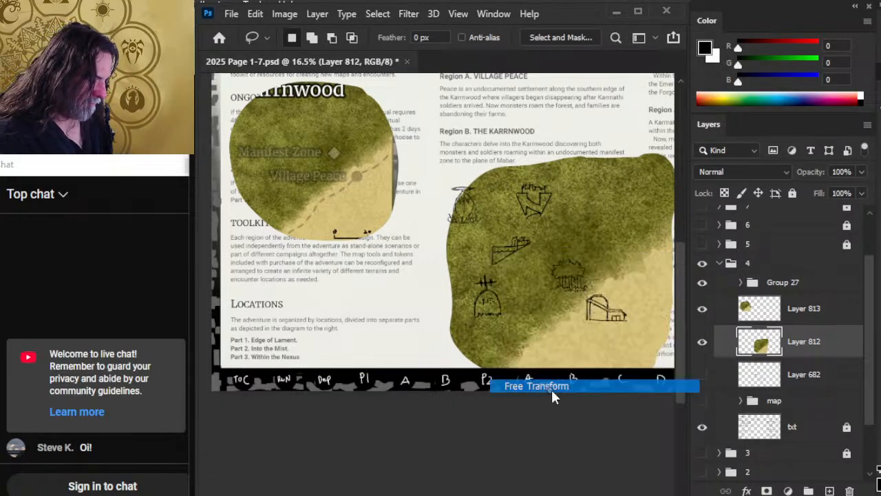
pyautogui.click(550, 387)
pyautogui.moveTo(444, 152); pyautogui.dragTo(368, 76)
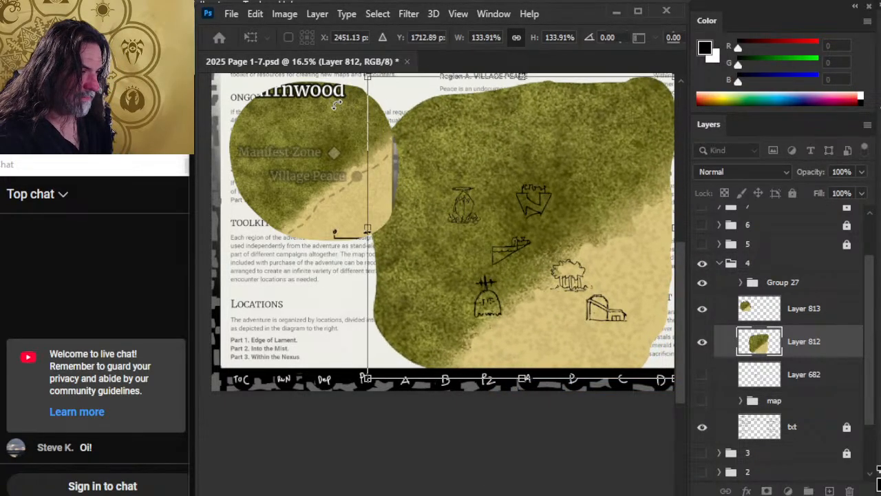
pyautogui.moveTo(560, 223); pyautogui.dragTo(571, 258)
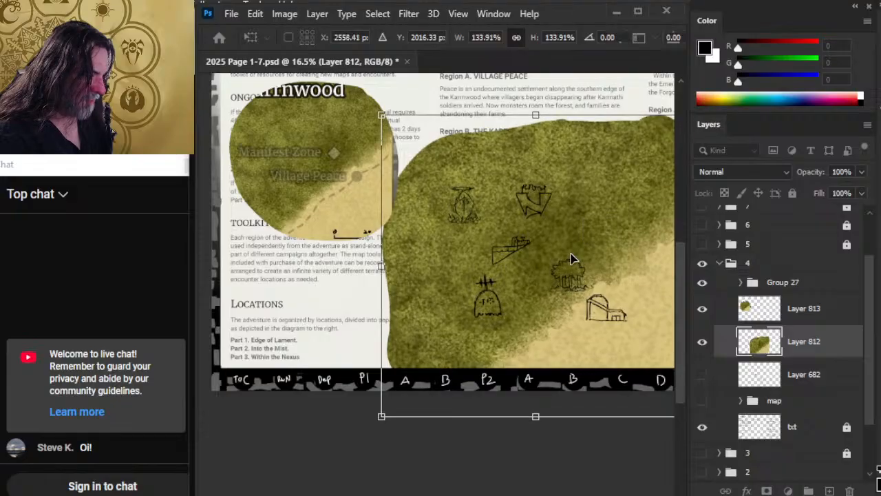
pyautogui.press('Return')
# Create a new layer above Group 27 and paint a straight black horizontal line beneath the location icons
pyautogui.moveTo(545, 202); pyautogui.dragTo(449, 153)
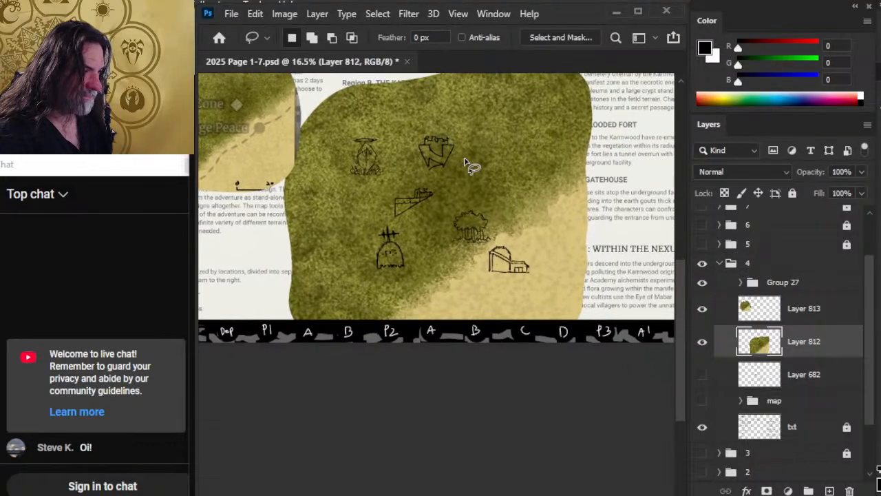
pyautogui.click(808, 311)
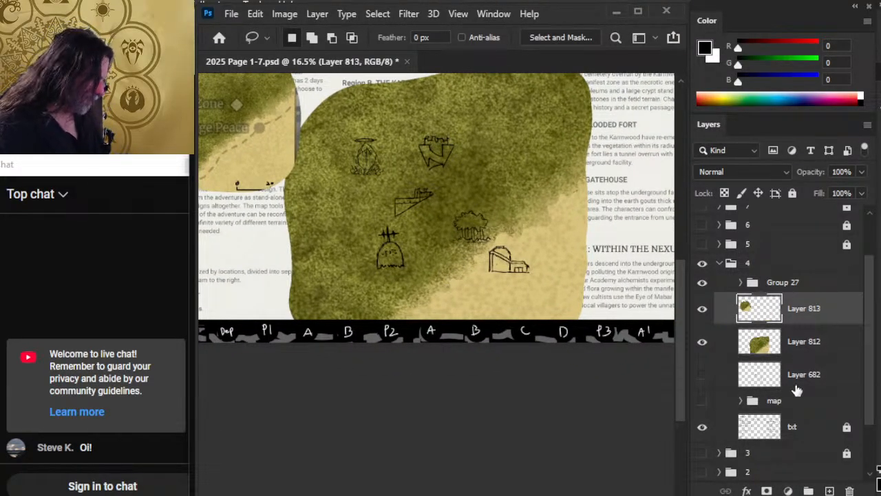
pyautogui.click(793, 284)
pyautogui.hotkey('ctrl', 'shift', 'alt', 'n')
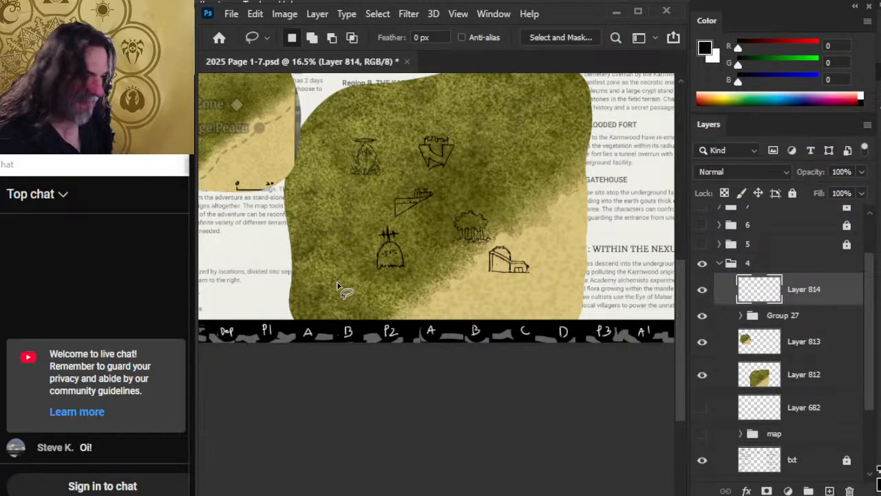
pyautogui.press('b')
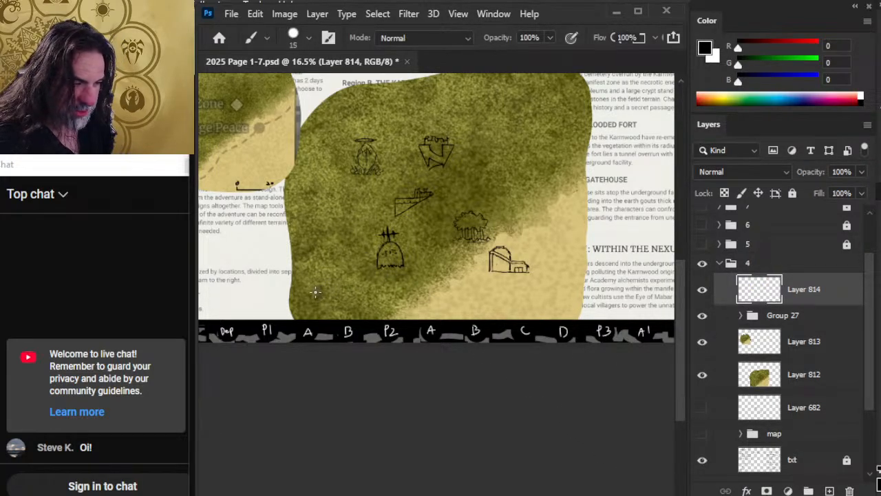
pyautogui.moveTo(314, 289)
pyautogui.mouseDown()
pyautogui.moveTo(585, 289)
pyautogui.moveTo(298, 287)
pyautogui.mouseUp()
pyautogui.press('e')
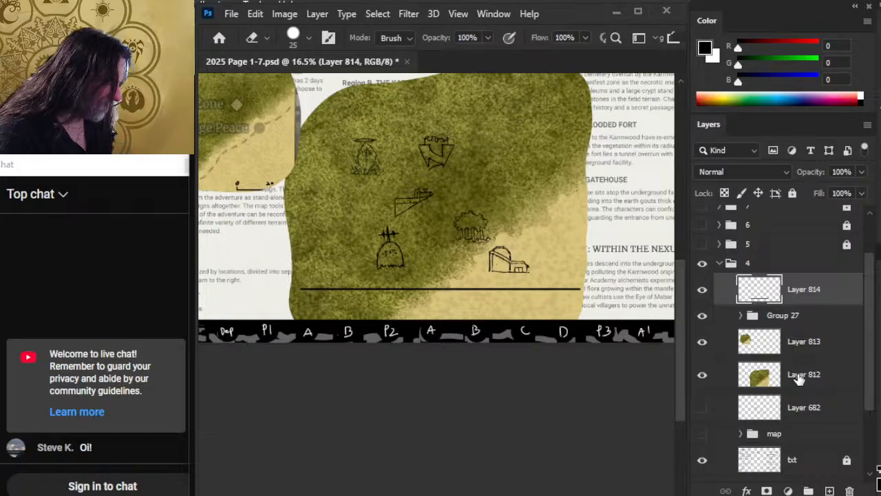
# Reduce the opacity of the terrain patch on Layer 812 to 52%
pyautogui.click(799, 378)
pyautogui.click(861, 193)
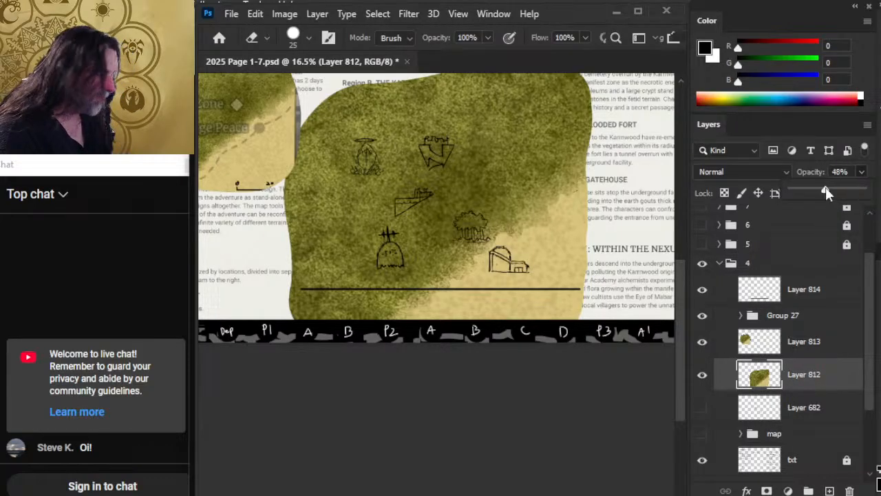
pyautogui.moveTo(825, 187); pyautogui.dragTo(827, 188)
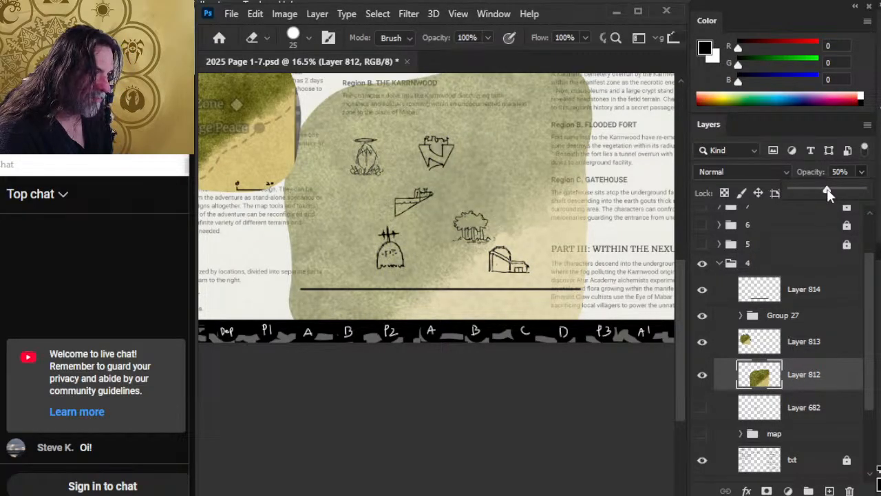
pyautogui.click(589, 289)
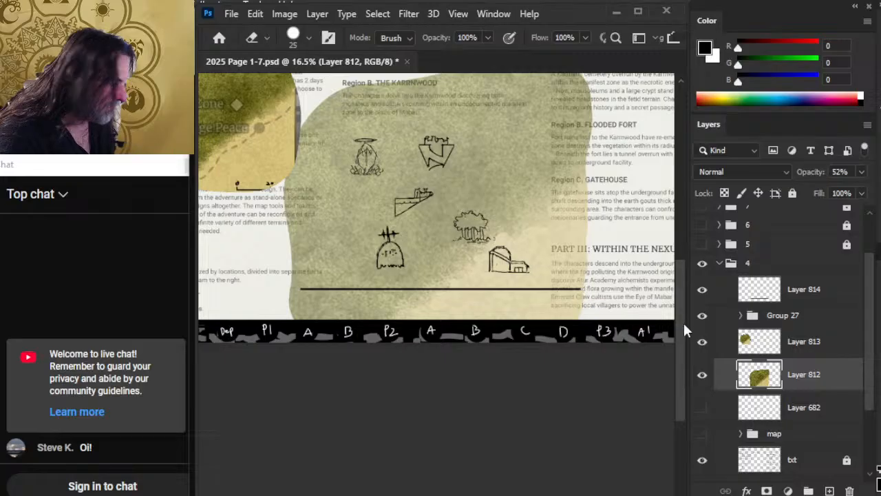
# Erase the end of the Layer 814 line that overlaps the Part III text, and hide Layers 813 and 812
pyautogui.click(784, 292)
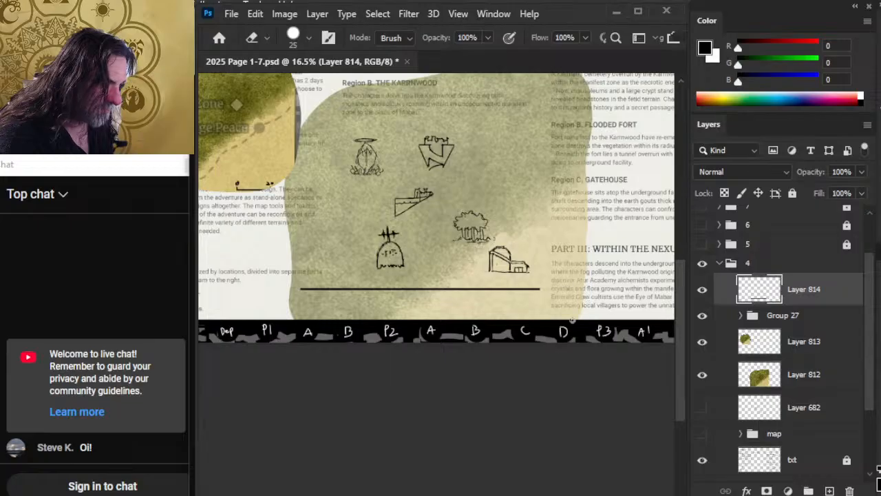
pyautogui.click(700, 342)
pyautogui.moveTo(349, 188); pyautogui.dragTo(528, 299)
pyautogui.click(702, 375)
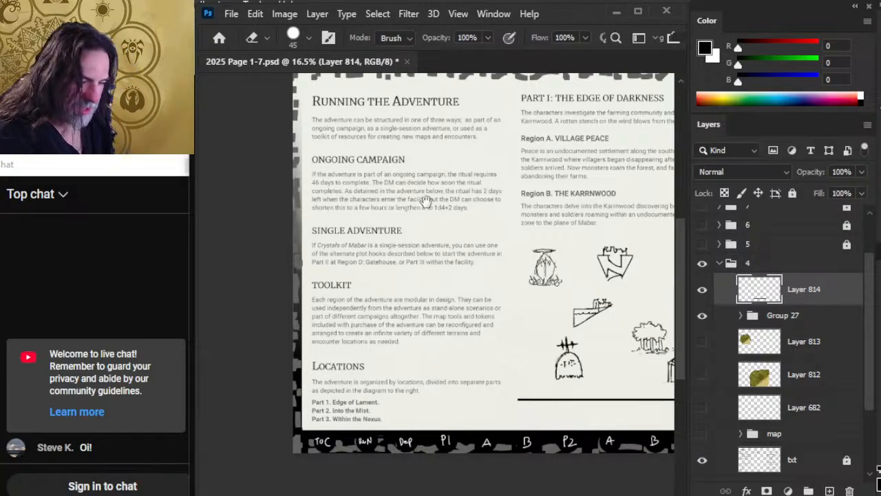
# Review the first column's text from Running the Adventure down to the list of parts under Locations
pyautogui.moveTo(426, 201); pyautogui.dragTo(408, 270)
pyautogui.moveTo(374, 220); pyautogui.dragTo(397, 231)
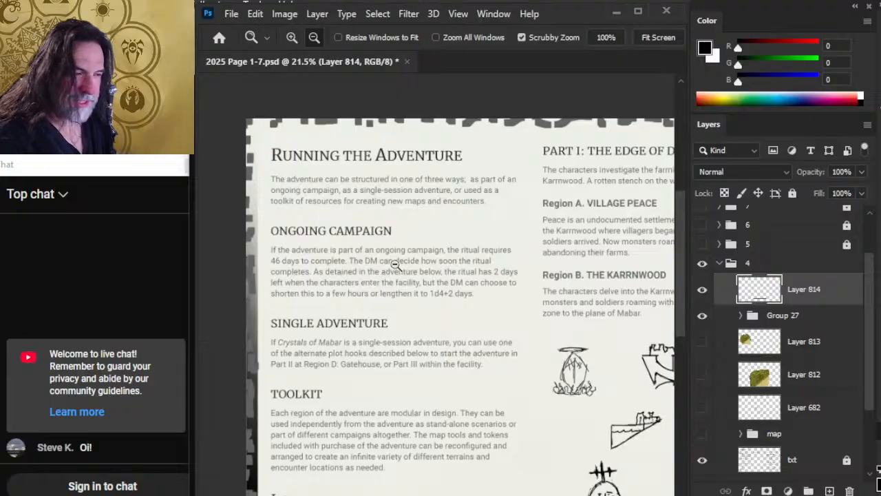
pyautogui.moveTo(423, 387); pyautogui.dragTo(454, 255)
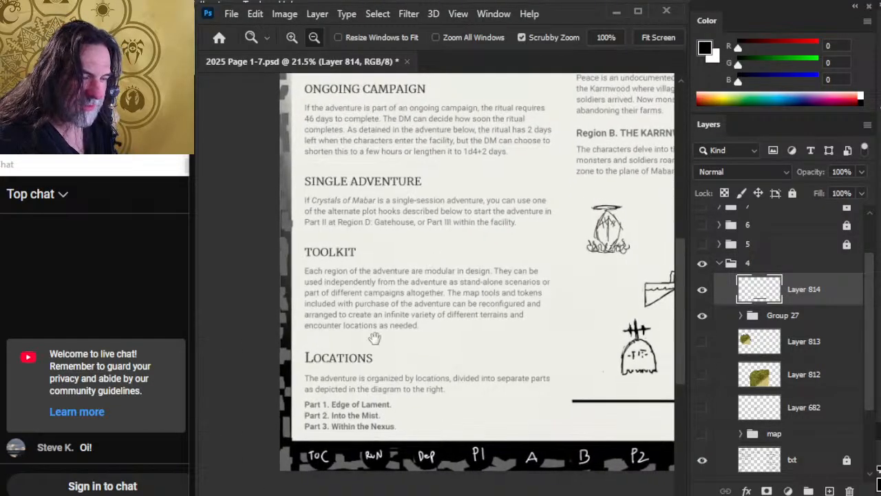
pyautogui.moveTo(475, 367); pyautogui.dragTo(470, 256)
pyautogui.moveTo(569, 152); pyautogui.dragTo(605, 209)
pyautogui.moveTo(426, 347); pyautogui.dragTo(417, 367)
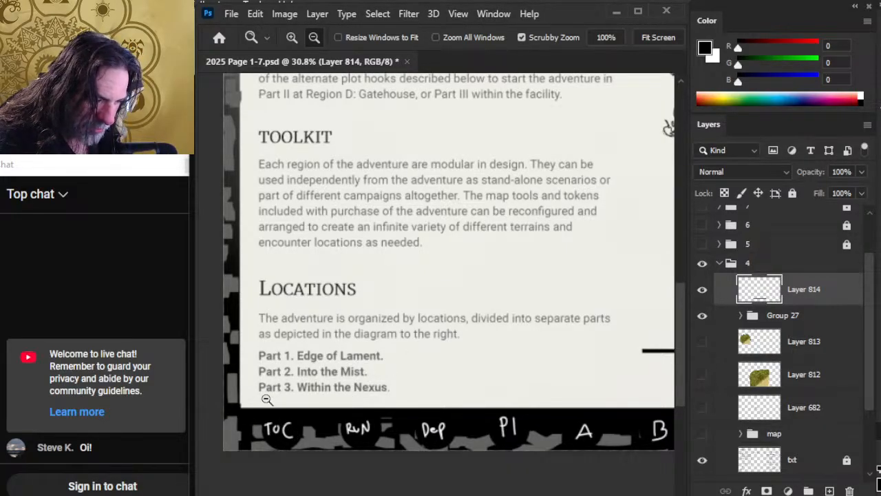
# Paint a vertical divider across the horizontal line, separating the tree and farm building icons from the others
pyautogui.moveTo(574, 313); pyautogui.dragTo(335, 290)
pyautogui.moveTo(577, 211); pyautogui.dragTo(426, 266)
pyautogui.press('b')
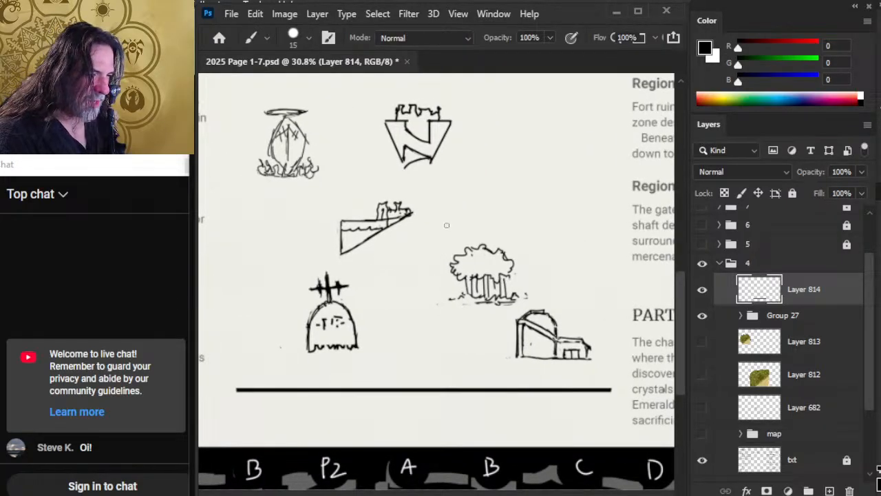
pyautogui.moveTo(446, 225); pyautogui.dragTo(437, 416)
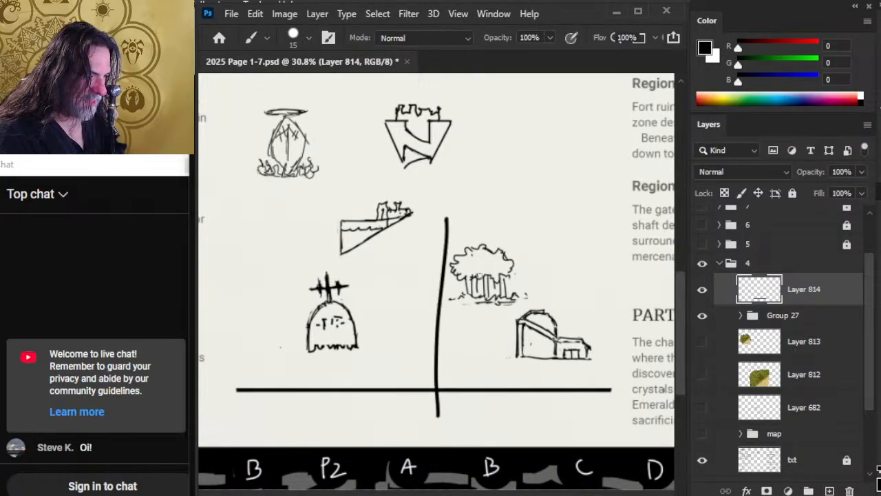
# Check the Part I region text and hand-letter P1 under the horizontal line, below the farm building icon
pyautogui.moveTo(429, 217)
pyautogui.mouseDown()
pyautogui.moveTo(452, 456)
pyautogui.moveTo(448, 448)
pyautogui.mouseUp()
pyautogui.moveTo(441, 195); pyautogui.dragTo(440, 279)
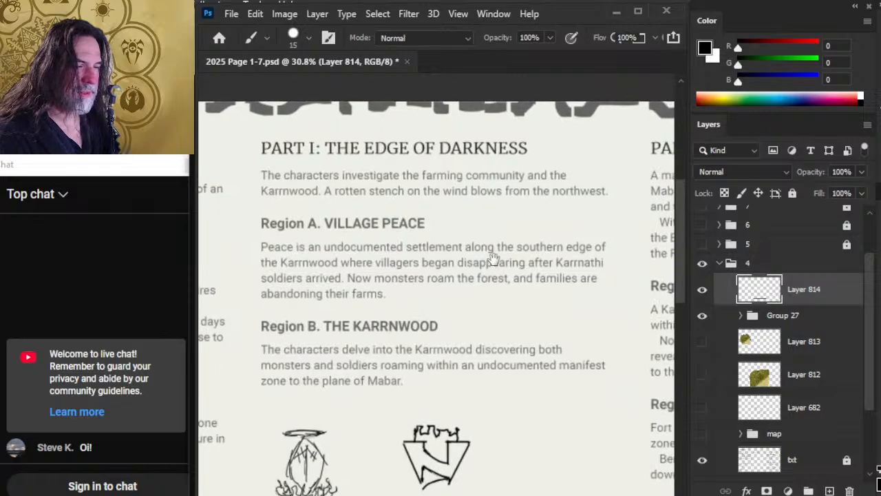
pyautogui.moveTo(454, 345)
pyautogui.mouseDown()
pyautogui.moveTo(438, 197)
pyautogui.moveTo(417, 131)
pyautogui.mouseUp()
pyautogui.moveTo(576, 376); pyautogui.dragTo(502, 197)
pyautogui.moveTo(417, 326)
pyautogui.mouseDown()
pyautogui.moveTo(415, 364)
pyautogui.moveTo(416, 344)
pyautogui.moveTo(438, 359)
pyautogui.mouseUp()
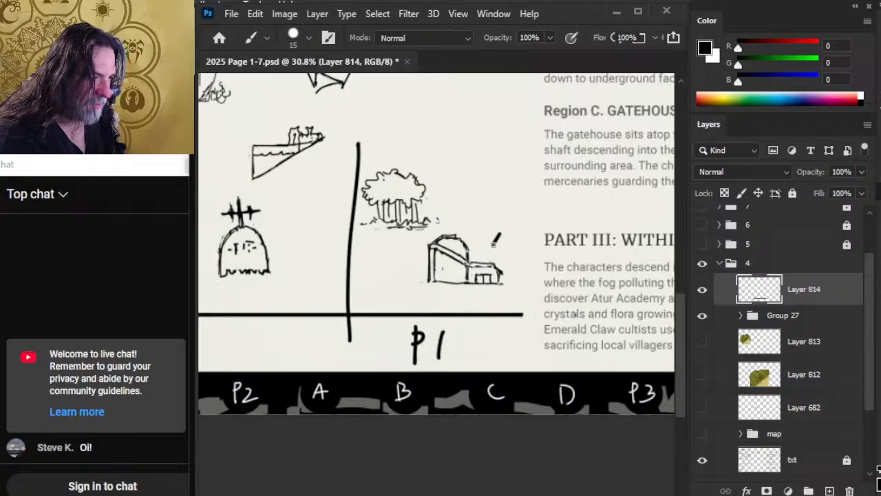
# Hand-letter an A beside the farm building icon and a B beside the tree icon
pyautogui.moveTo(493, 244); pyautogui.dragTo(518, 241)
pyautogui.moveTo(500, 231); pyautogui.dragTo(517, 229)
pyautogui.moveTo(446, 155); pyautogui.dragTo(446, 190)
pyautogui.moveTo(446, 157); pyautogui.dragTo(448, 187)
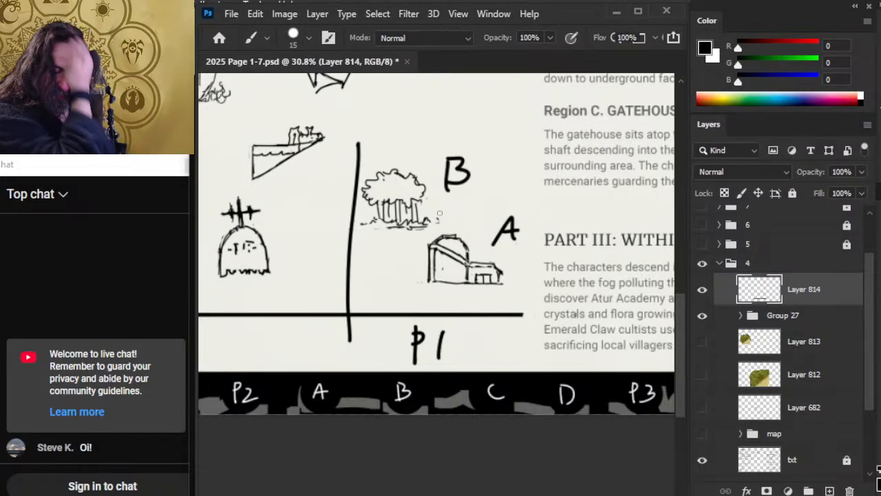
# Check the Part II region text and hand-letter an A beside the domed cemetery icon
pyautogui.moveTo(466, 132)
pyautogui.mouseDown()
pyautogui.moveTo(372, 349)
pyautogui.moveTo(282, 419)
pyautogui.mouseUp()
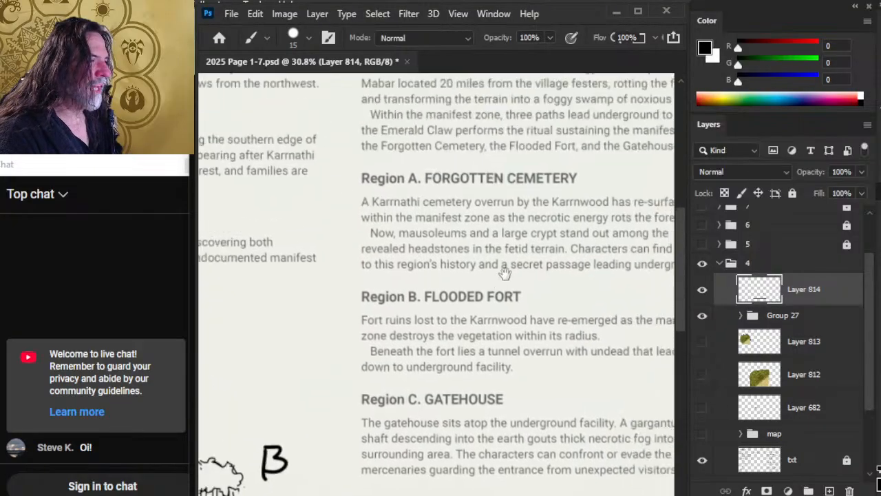
pyautogui.moveTo(505, 273); pyautogui.dragTo(487, 363)
pyautogui.moveTo(517, 200); pyautogui.dragTo(448, 169)
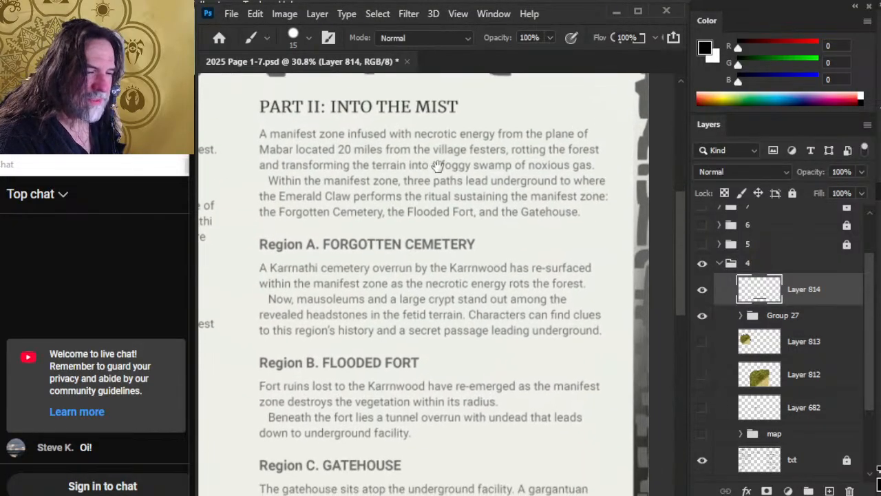
pyautogui.moveTo(459, 330); pyautogui.dragTo(495, 203)
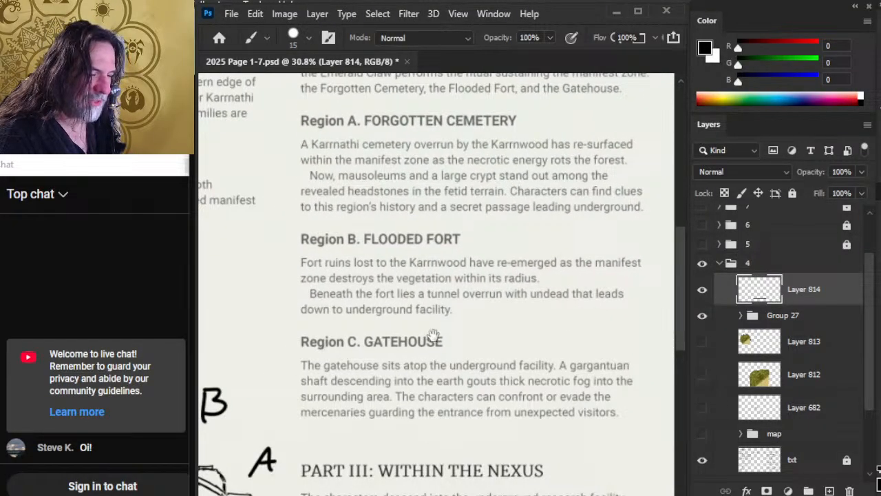
pyautogui.moveTo(421, 362)
pyautogui.mouseDown()
pyautogui.moveTo(514, 310)
pyautogui.moveTo(607, 185)
pyautogui.moveTo(620, 109)
pyautogui.mouseUp()
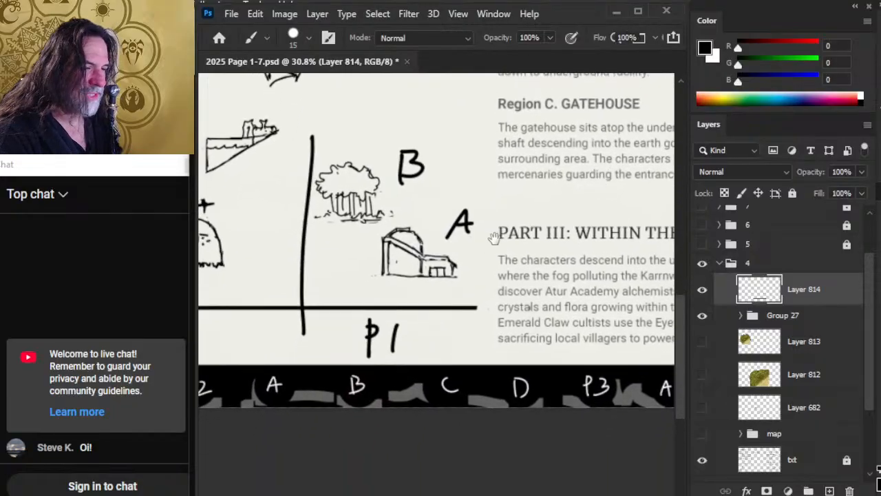
pyautogui.moveTo(438, 309)
pyautogui.mouseDown()
pyautogui.moveTo(619, 287)
pyautogui.moveTo(616, 300)
pyautogui.mouseUp()
pyautogui.moveTo(411, 238); pyautogui.dragTo(438, 238)
pyautogui.moveTo(414, 221); pyautogui.dragTo(439, 219)
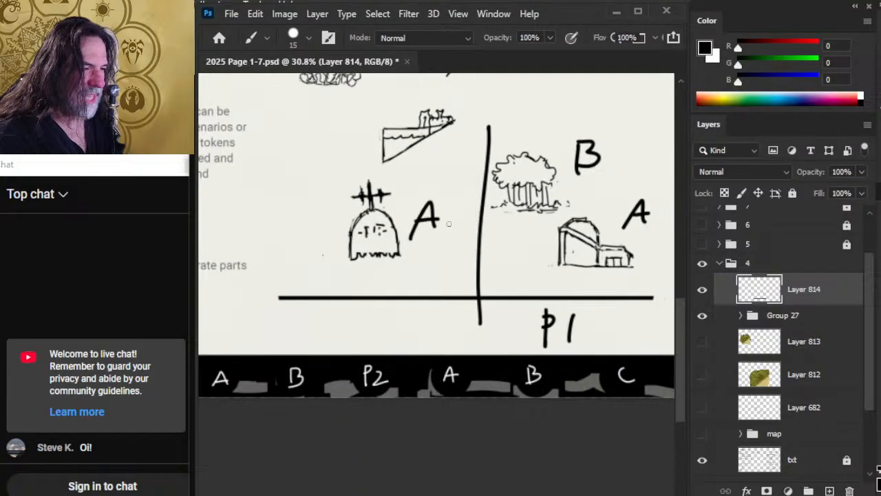
# Hand-letter a B beside the wedge-shaped flooded fort icon and a C beside the gatehouse icon
pyautogui.moveTo(461, 170); pyautogui.dragTo(462, 221)
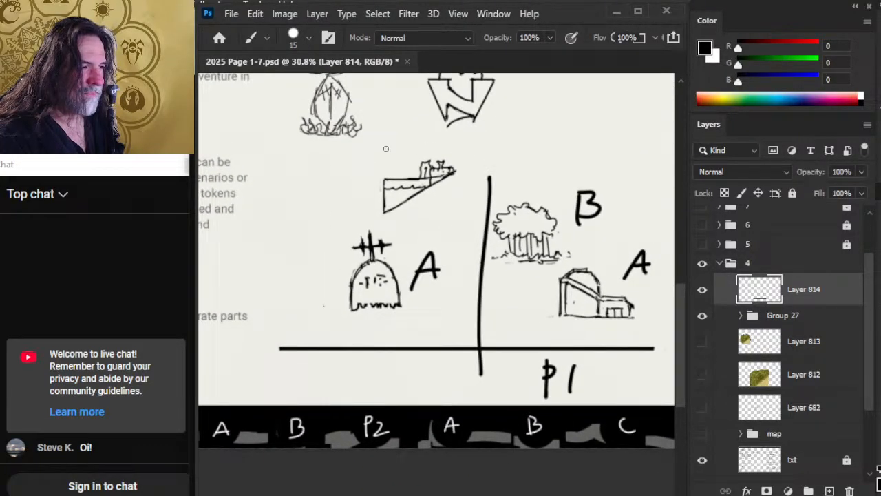
pyautogui.moveTo(388, 147); pyautogui.dragTo(387, 170)
pyautogui.moveTo(523, 149)
pyautogui.mouseDown()
pyautogui.moveTo(488, 203)
pyautogui.moveTo(493, 255)
pyautogui.mouseUp()
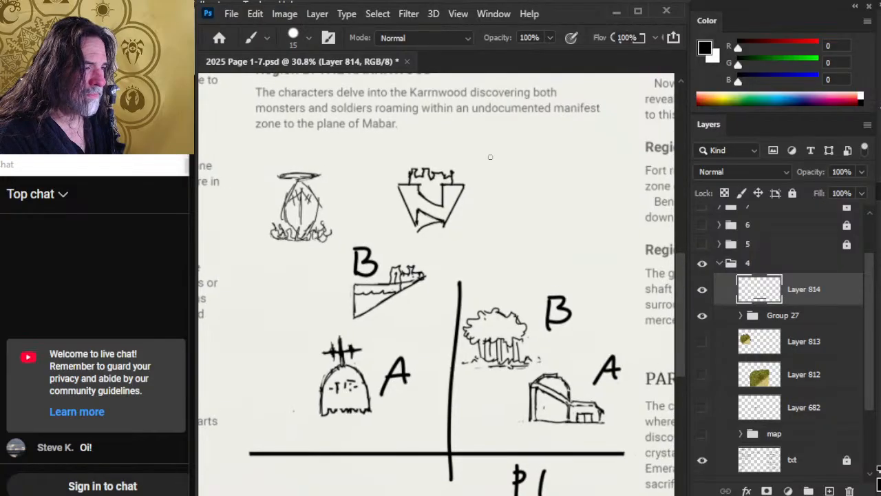
pyautogui.moveTo(499, 157); pyautogui.dragTo(504, 178)
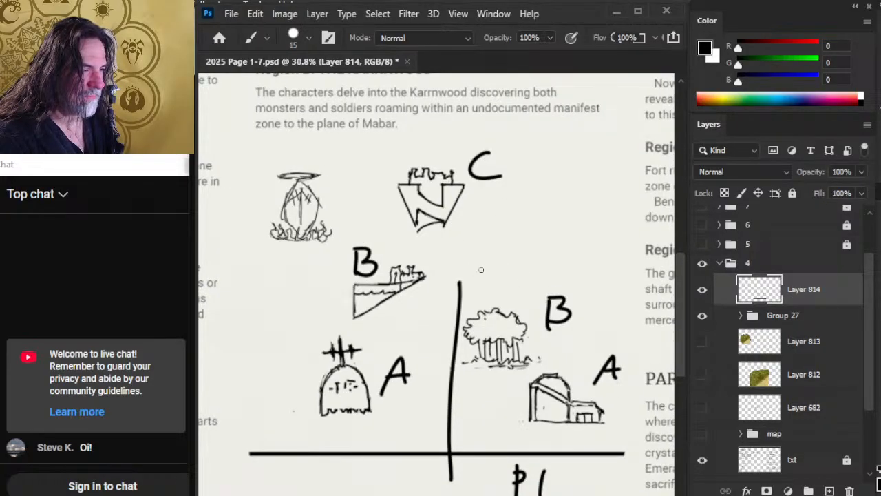
# Paint a vertical divider across the horizontal line to the left of the cemetery icon, and hand-letter P2 beneath that icon
pyautogui.moveTo(424, 299); pyautogui.dragTo(329, 427)
pyautogui.moveTo(583, 326); pyautogui.dragTo(344, 184)
pyautogui.moveTo(497, 400); pyautogui.dragTo(443, 338)
pyautogui.moveTo(318, 276)
pyautogui.mouseDown()
pyautogui.moveTo(374, 278)
pyautogui.moveTo(574, 344)
pyautogui.mouseUp()
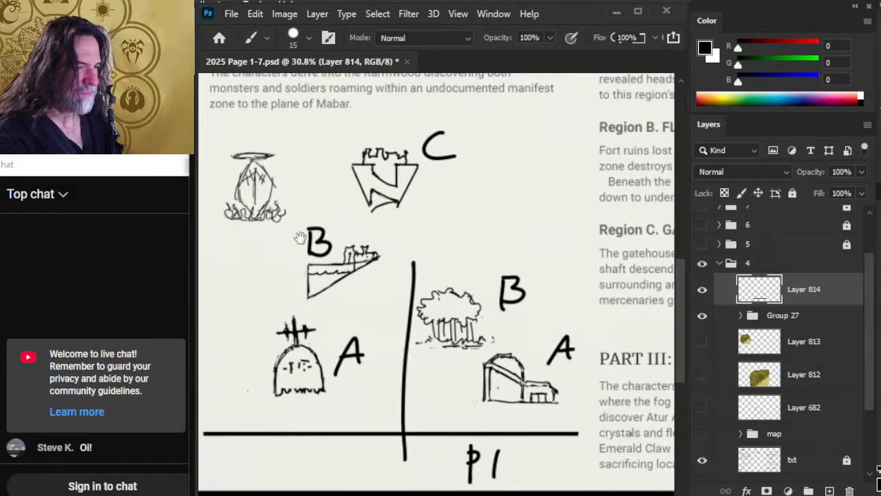
pyautogui.moveTo(300, 238); pyautogui.dragTo(457, 267)
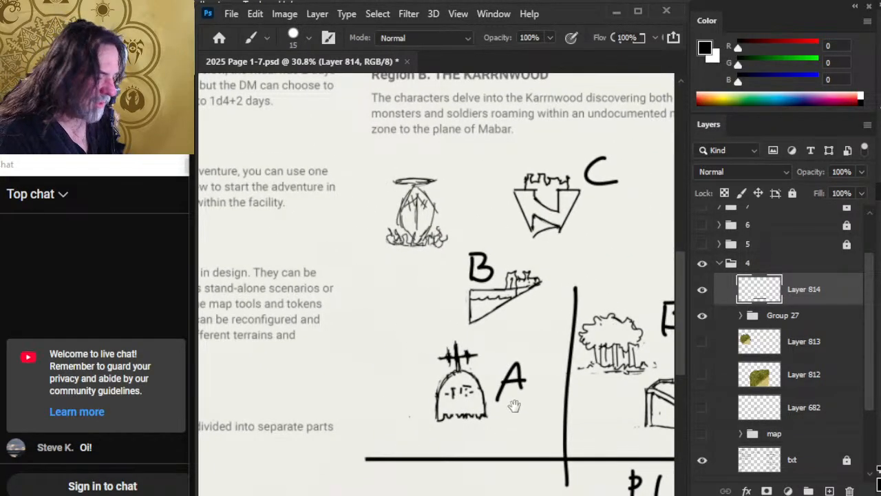
pyautogui.moveTo(514, 405); pyautogui.dragTo(507, 291)
pyautogui.moveTo(415, 152); pyautogui.dragTo(398, 383)
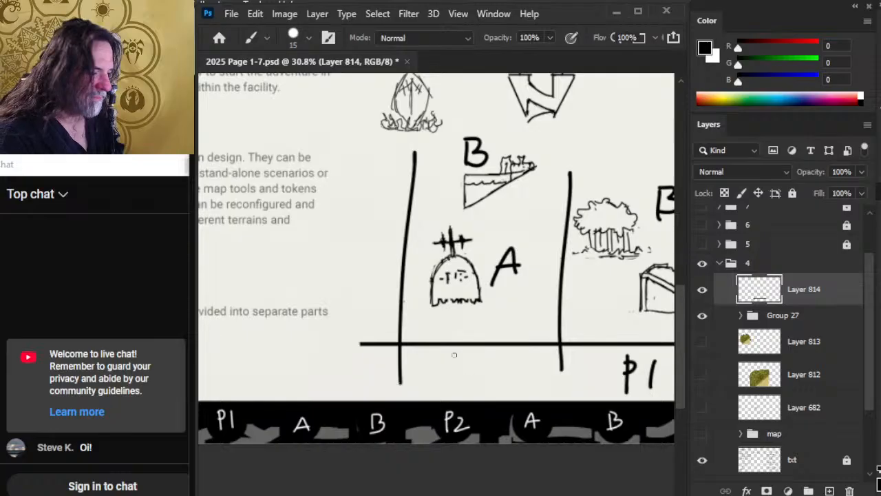
pyautogui.moveTo(451, 351); pyautogui.dragTo(453, 387)
pyautogui.moveTo(449, 353)
pyautogui.mouseDown()
pyautogui.moveTo(460, 354)
pyautogui.moveTo(452, 366)
pyautogui.moveTo(514, 382)
pyautogui.mouseUp()
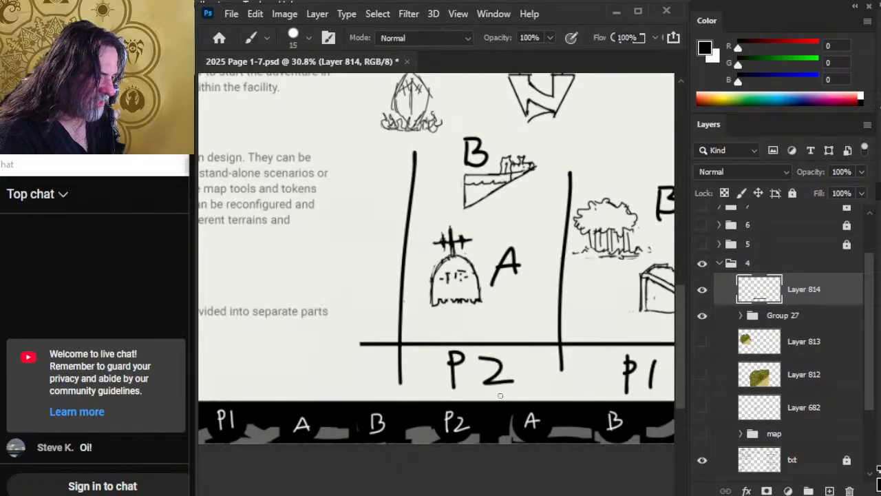
# Paint a corner-shaped boundary under and beside the crystal icon, erasing and repainting its vertical stroke
pyautogui.moveTo(427, 175); pyautogui.dragTo(426, 250)
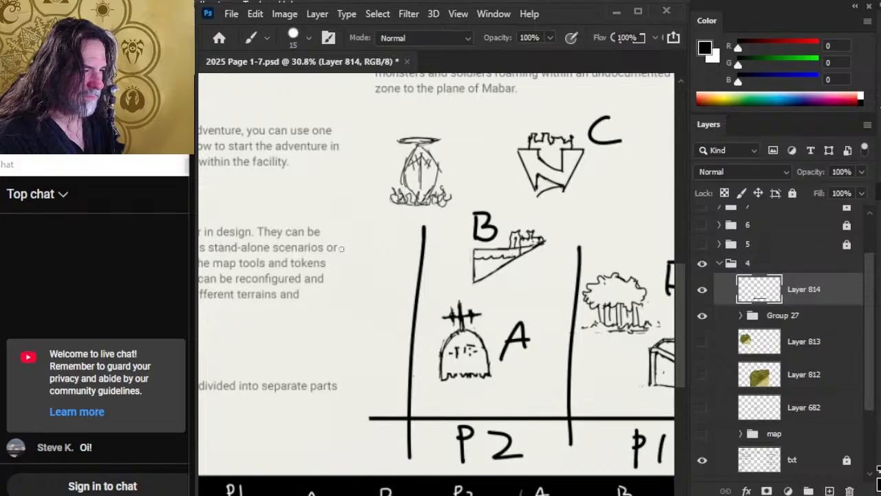
pyautogui.moveTo(341, 249); pyautogui.dragTo(448, 249)
pyautogui.moveTo(459, 108); pyautogui.dragTo(452, 223)
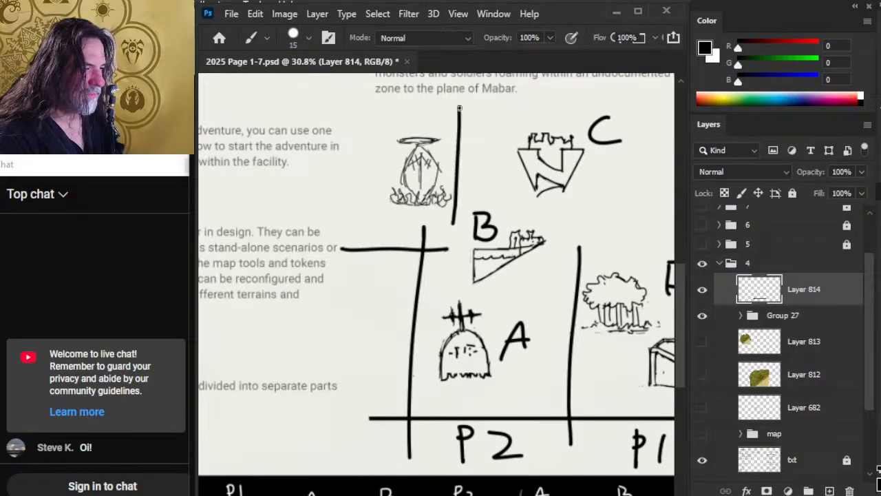
pyautogui.press('e')
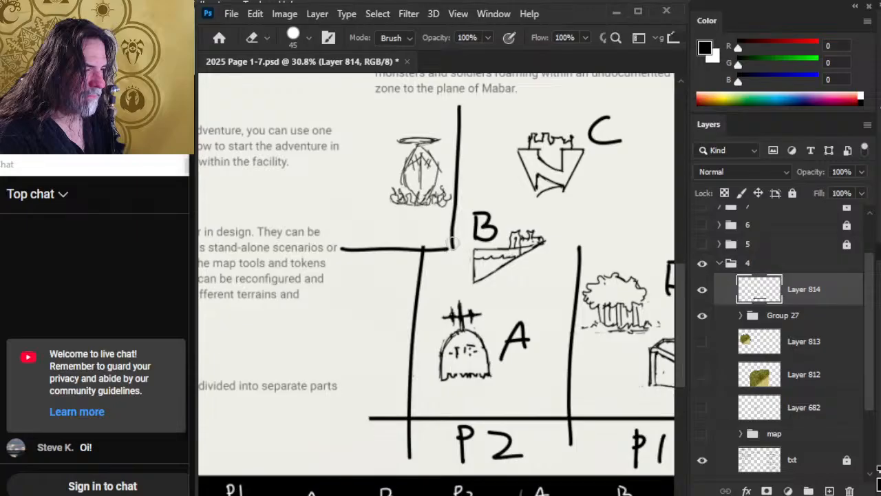
pyautogui.moveTo(456, 108); pyautogui.dragTo(452, 221)
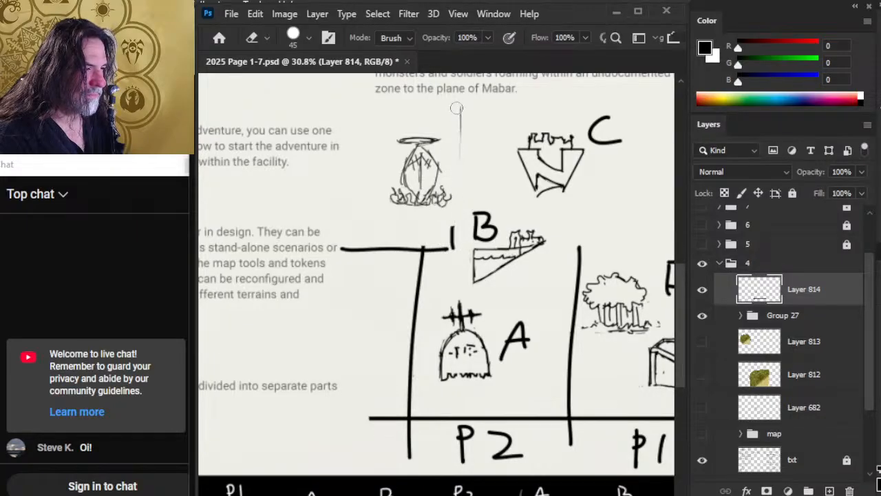
pyautogui.press('b')
pyautogui.moveTo(457, 103)
pyautogui.mouseDown()
pyautogui.moveTo(458, 244)
pyautogui.moveTo(437, 253)
pyautogui.mouseUp()
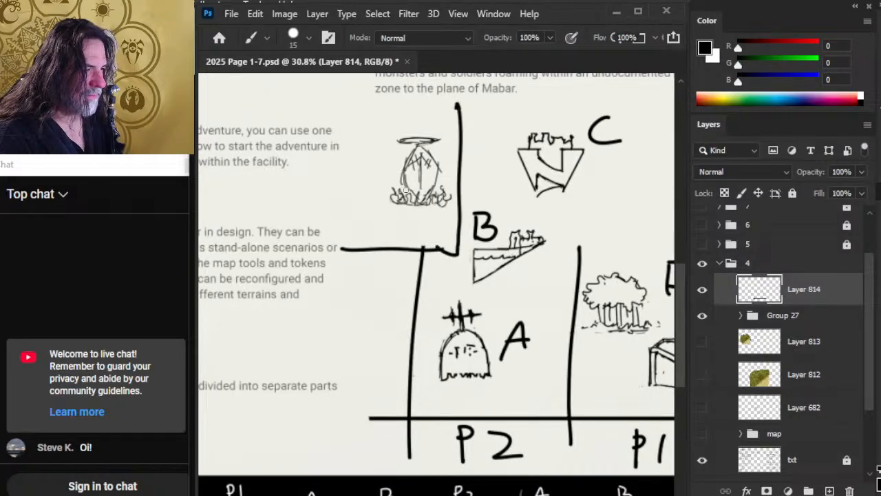
# Hand-letter P3 above the crystal icon and again below the horizontal line, beside P2
pyautogui.moveTo(365, 109)
pyautogui.mouseDown()
pyautogui.moveTo(364, 143)
pyautogui.moveTo(366, 124)
pyautogui.mouseUp()
pyautogui.moveTo(393, 101)
pyautogui.mouseDown()
pyautogui.moveTo(404, 104)
pyautogui.moveTo(383, 126)
pyautogui.mouseUp()
pyautogui.press('z')
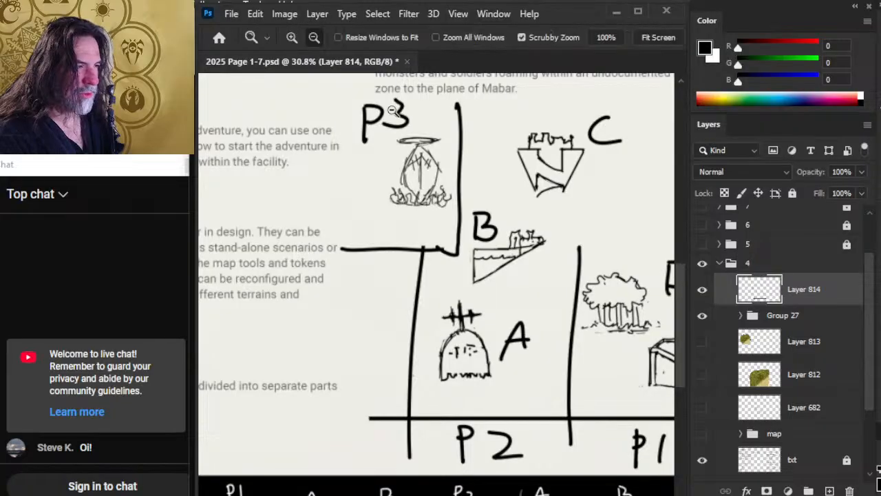
pyautogui.moveTo(544, 269); pyautogui.dragTo(480, 271)
pyautogui.press('b')
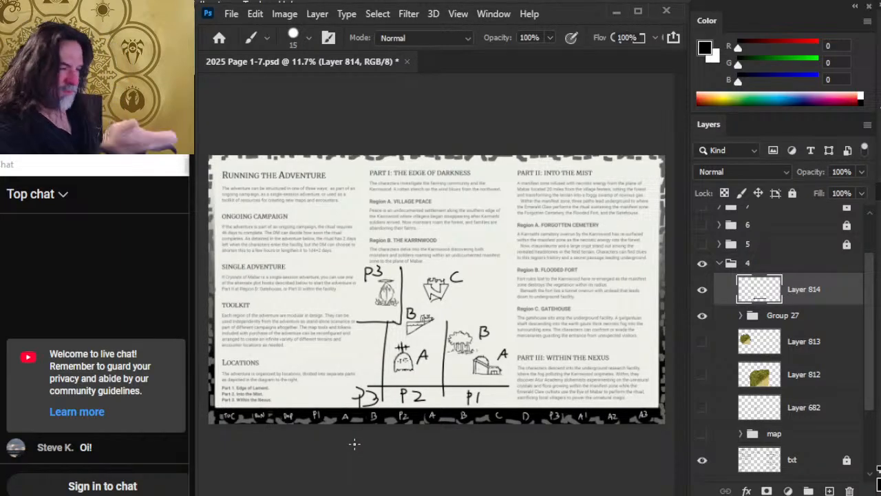
# Examine the hand-lettered tab labels along the page's lower border, from ToC through the Part 3 labels
pyautogui.press('z')
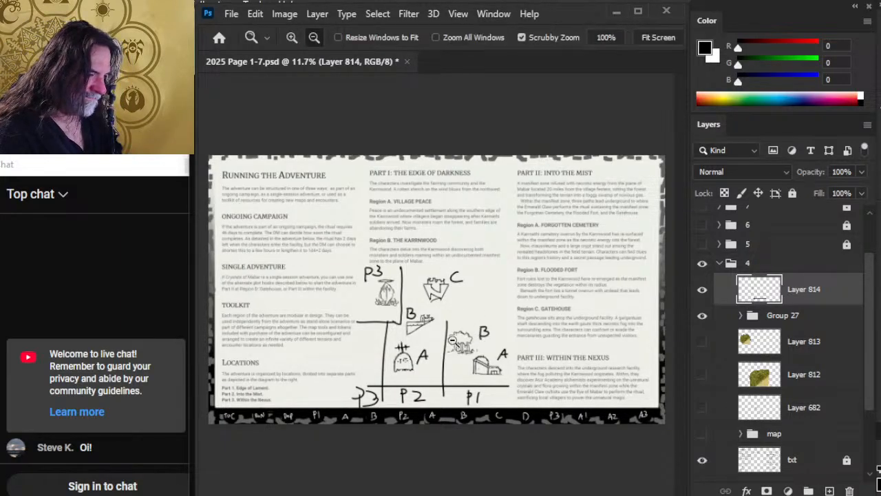
pyautogui.keyDown('alt'); pyautogui.click(472, 349); pyautogui.keyUp('alt')
pyautogui.moveTo(527, 356); pyautogui.dragTo(505, 236)
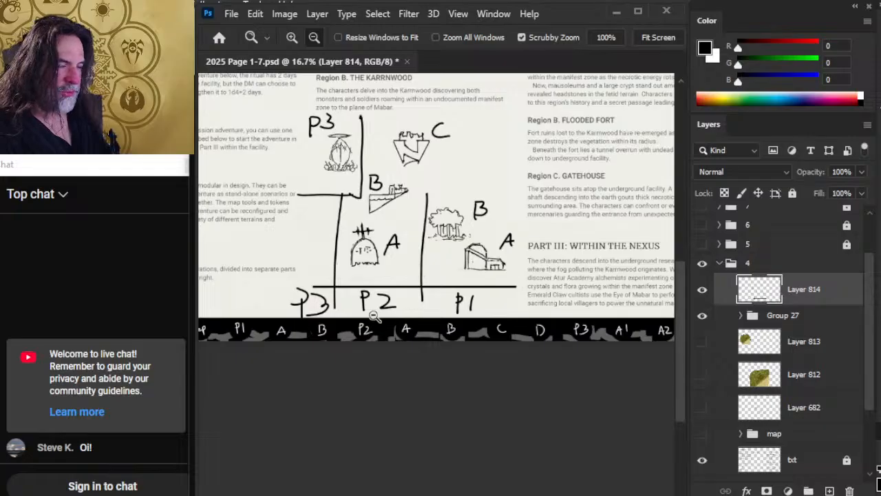
pyautogui.moveTo(322, 332); pyautogui.dragTo(508, 252)
pyautogui.moveTo(324, 259); pyautogui.dragTo(374, 272)
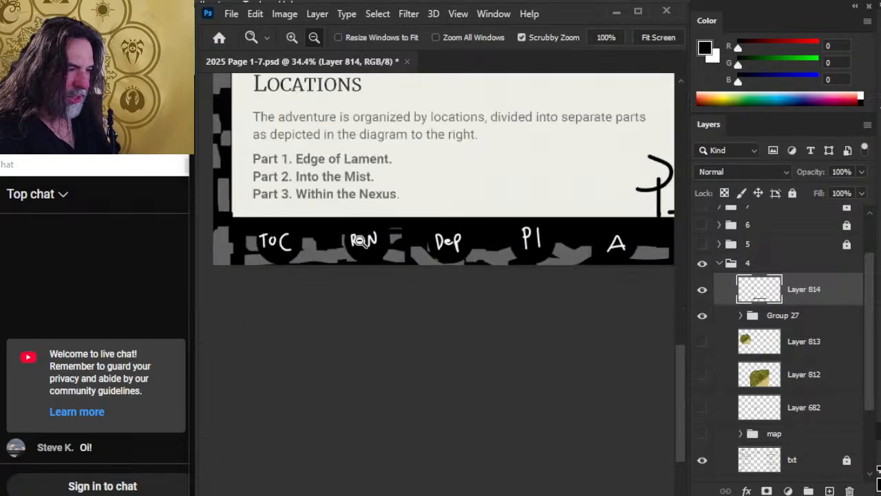
pyautogui.moveTo(595, 260); pyautogui.dragTo(415, 257)
pyautogui.moveTo(564, 212); pyautogui.dragTo(461, 212)
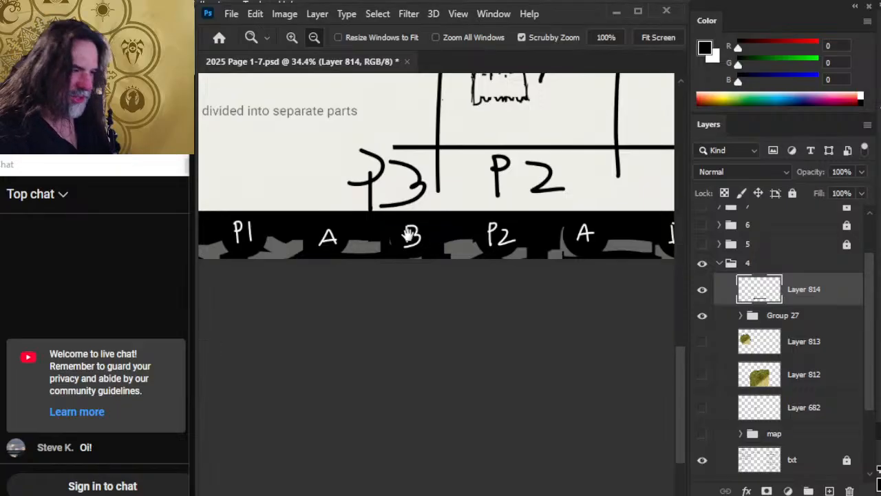
pyautogui.moveTo(592, 213); pyautogui.dragTo(435, 210)
pyautogui.moveTo(519, 219); pyautogui.dragTo(465, 229)
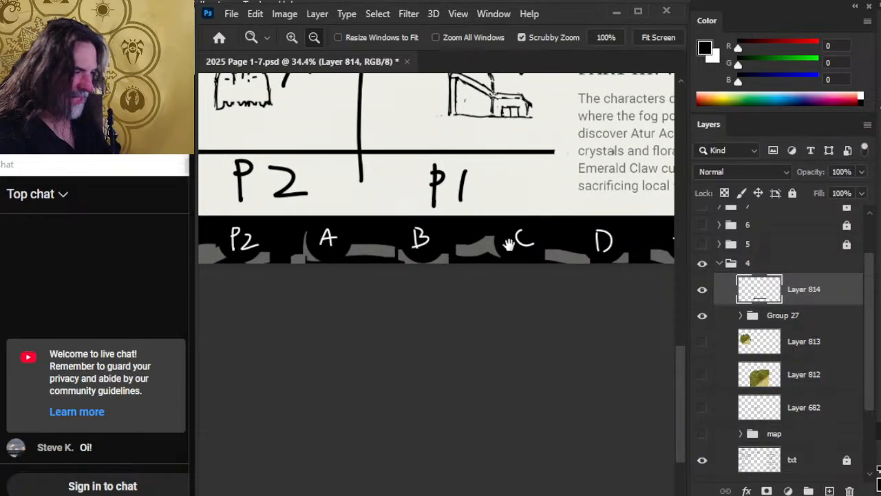
pyautogui.moveTo(572, 282); pyautogui.dragTo(395, 282)
pyautogui.moveTo(521, 249); pyautogui.dragTo(419, 286)
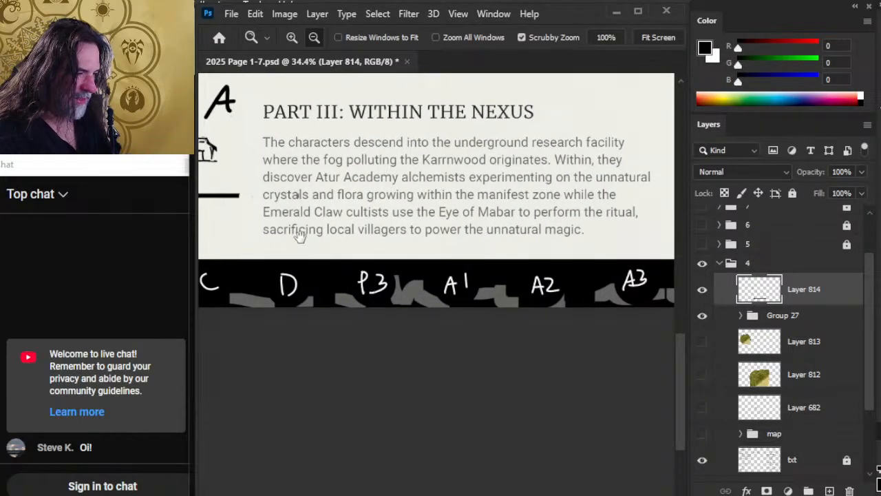
# Compare the locations diagram with the P3 to A3 tab labels and briefly preview it over the Layer 812 terrain
pyautogui.moveTo(295, 232); pyautogui.dragTo(564, 399)
pyautogui.moveTo(311, 199)
pyautogui.mouseDown()
pyautogui.moveTo(548, 263)
pyautogui.moveTo(545, 351)
pyautogui.mouseUp()
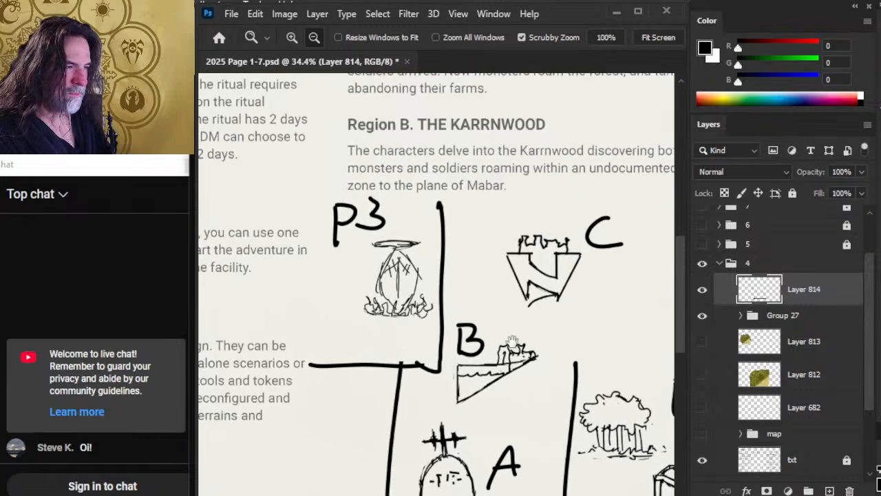
pyautogui.moveTo(566, 388)
pyautogui.mouseDown()
pyautogui.moveTo(380, 232)
pyautogui.moveTo(331, 178)
pyautogui.mouseUp()
pyautogui.moveTo(606, 269); pyautogui.dragTo(399, 224)
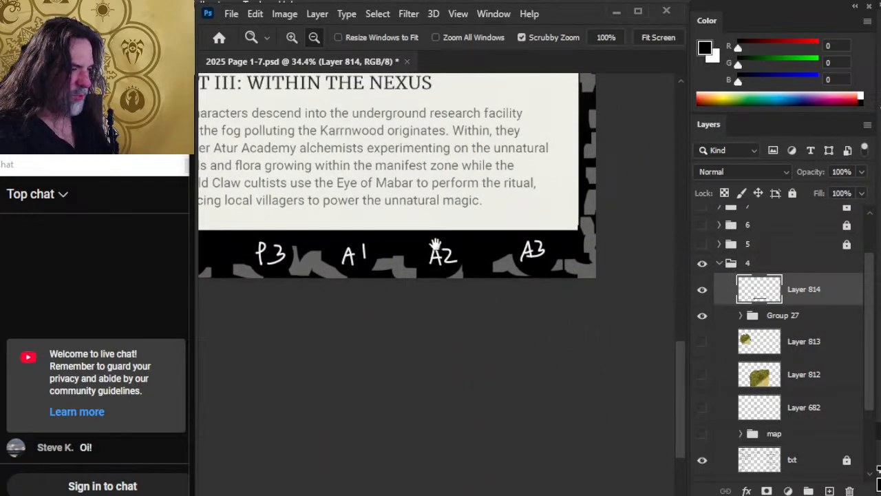
pyautogui.moveTo(562, 326); pyautogui.dragTo(459, 320)
pyautogui.moveTo(355, 412); pyautogui.dragTo(440, 340)
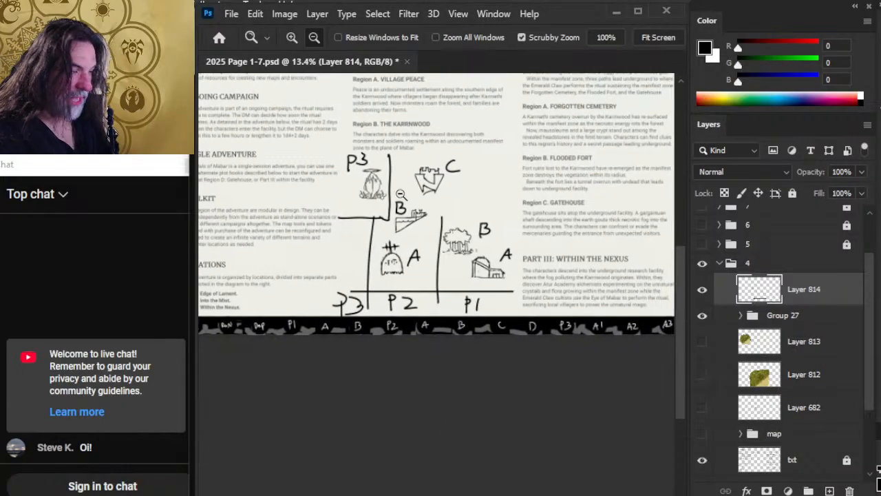
pyautogui.scroll(3, 426, 268)
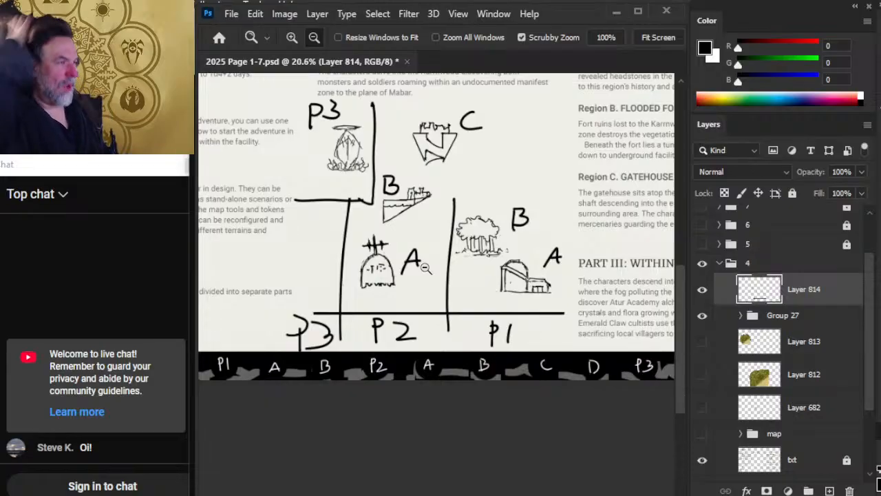
pyautogui.click(702, 375)
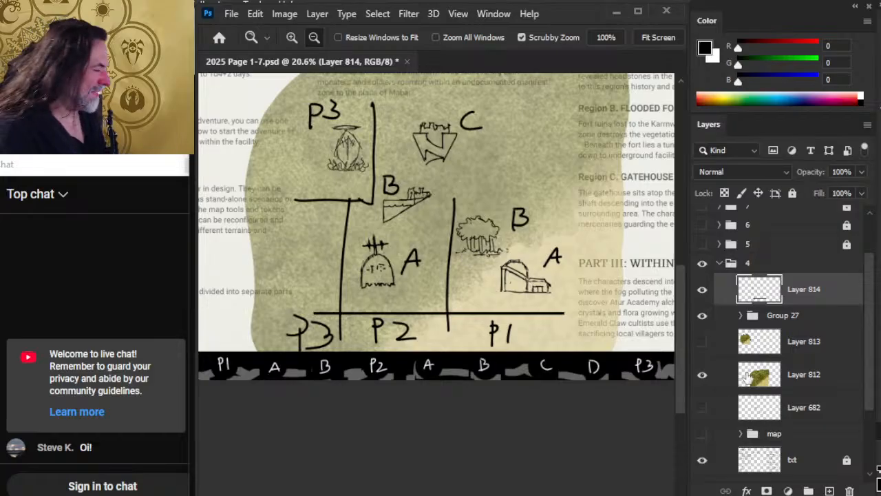
pyautogui.click(702, 374)
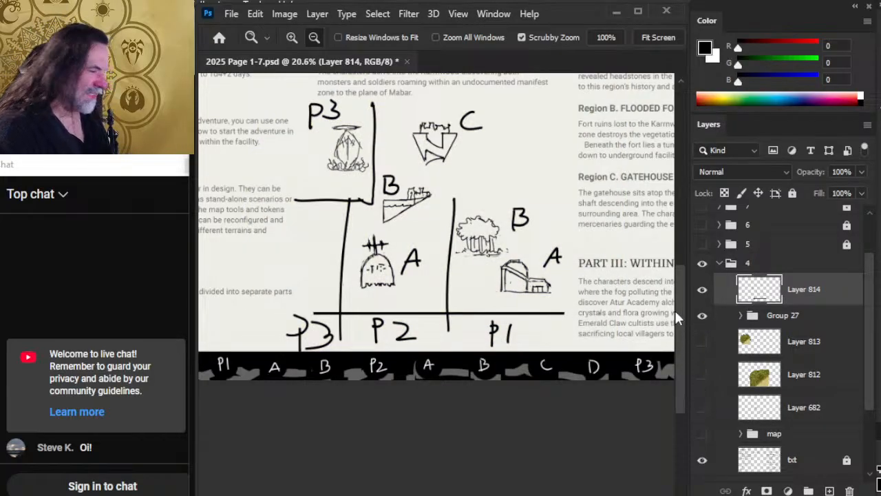
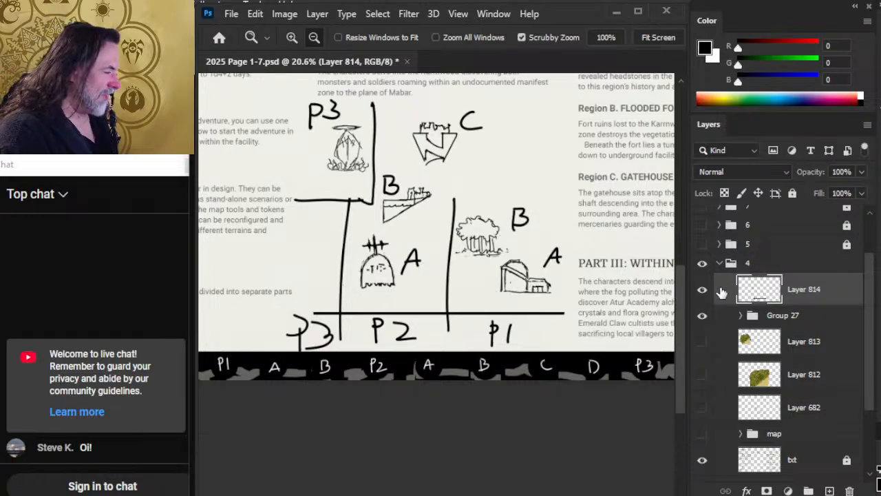
# Hide Layer 814 and paint a corner-shaped boundary on a new layer, above and left of the barn icon
pyautogui.click(700, 294)
pyautogui.press('b')
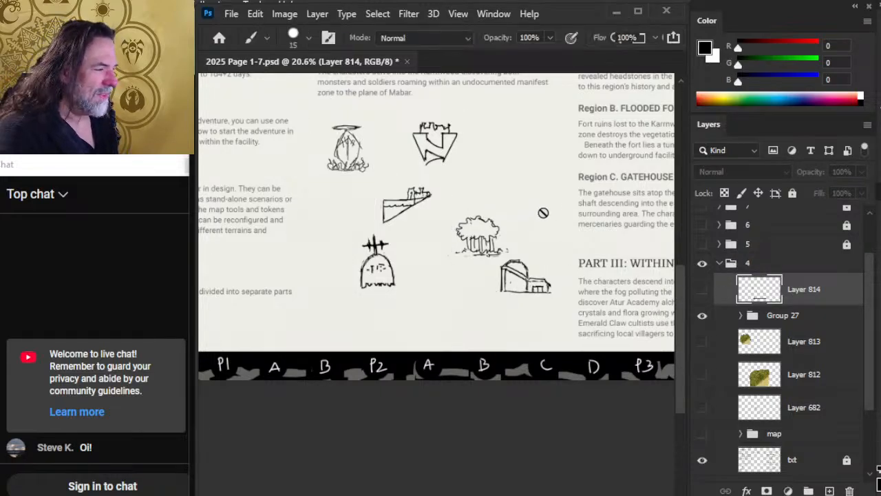
pyautogui.hotkey('ctrl', 'shift', 'alt', 'n')
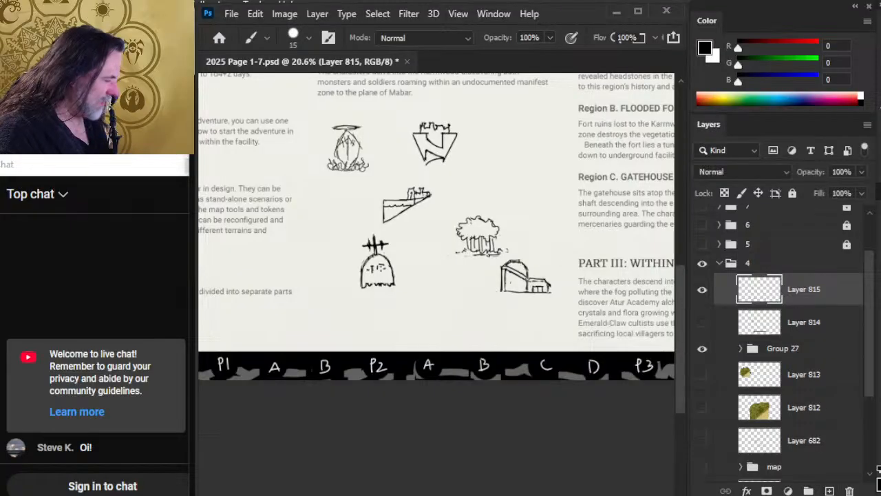
pyautogui.moveTo(569, 181)
pyautogui.mouseDown()
pyautogui.moveTo(472, 180)
pyautogui.moveTo(472, 330)
pyautogui.mouseUp()
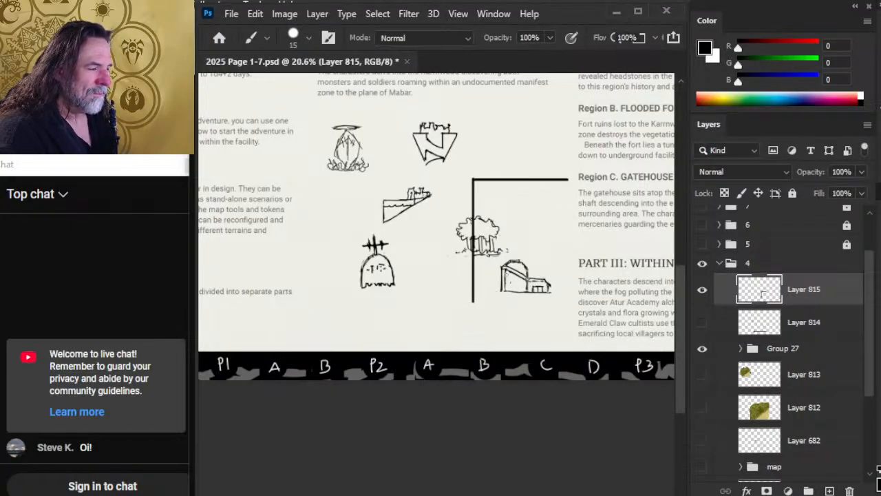
# Move the corner boundary so it frames the tree and barn icons, and hand-letter P1 below the barn
pyautogui.press('v')
pyautogui.moveTo(563, 237)
pyautogui.mouseDown()
pyautogui.moveTo(551, 265)
pyautogui.moveTo(559, 269)
pyautogui.mouseUp()
pyautogui.press('b')
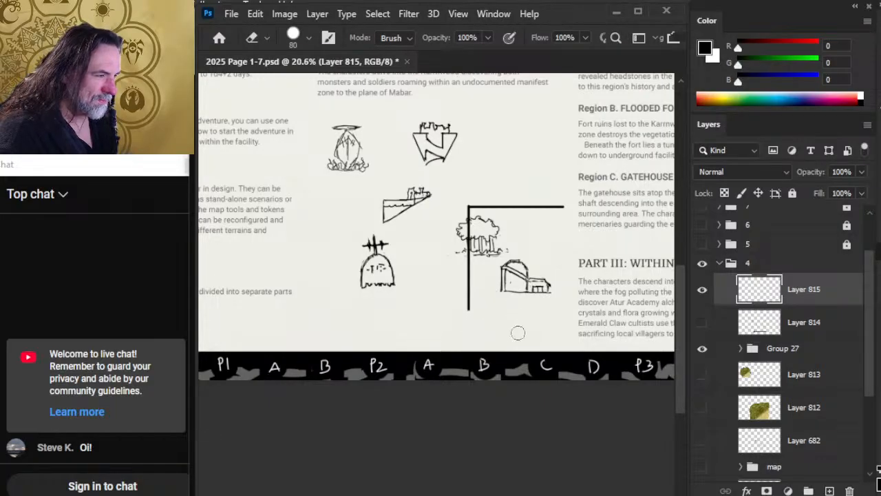
pyautogui.press('v')
pyautogui.moveTo(518, 333); pyautogui.dragTo(536, 324)
pyautogui.press('b')
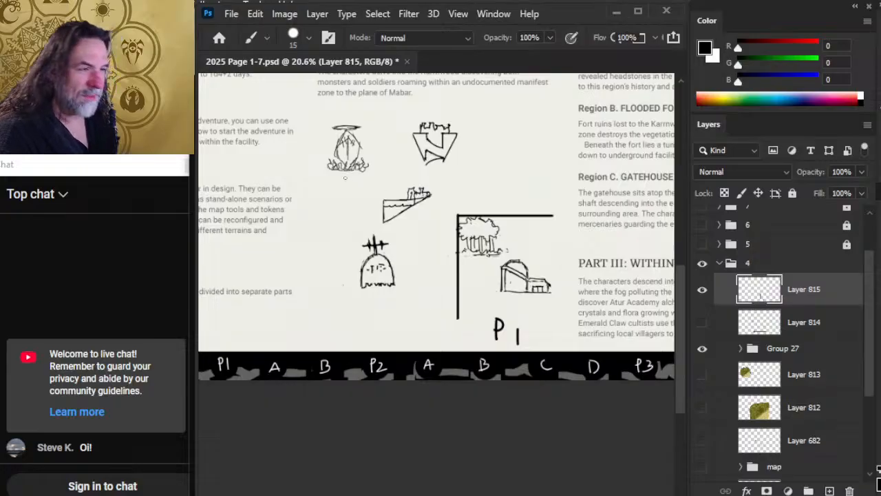
# Lasso the corner boundary without the P1 label and copy it to a new layer
pyautogui.press('l')
pyautogui.moveTo(497, 176)
pyautogui.mouseDown()
pyautogui.moveTo(392, 319)
pyautogui.moveTo(473, 330)
pyautogui.moveTo(497, 178)
pyautogui.mouseUp()
pyautogui.rightClick(481, 197)
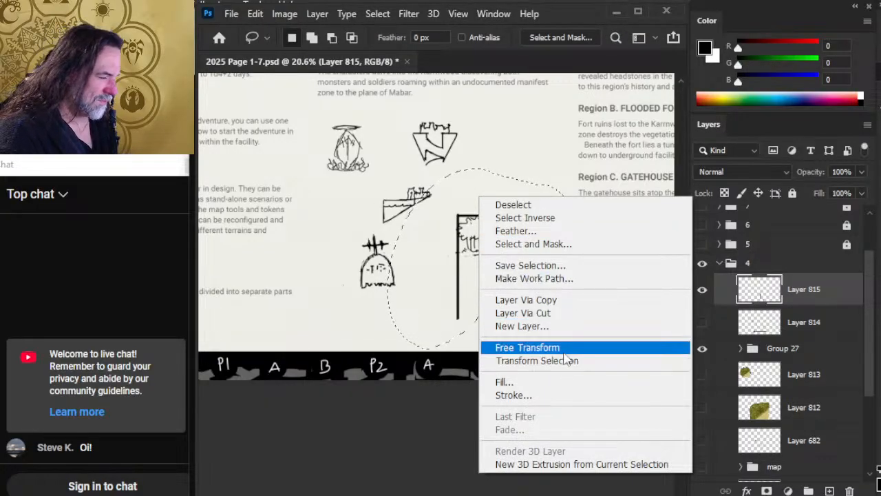
pyautogui.click(553, 168)
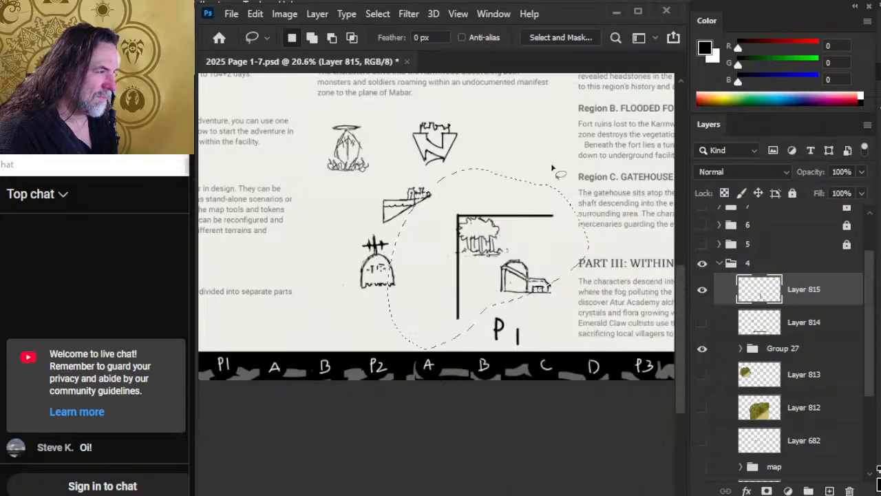
pyautogui.hotkey('ctrl', 'j')
# Rotate the copied corner boundary 180° and place it below and to the right of the crystal icon
pyautogui.rightClick(543, 237)
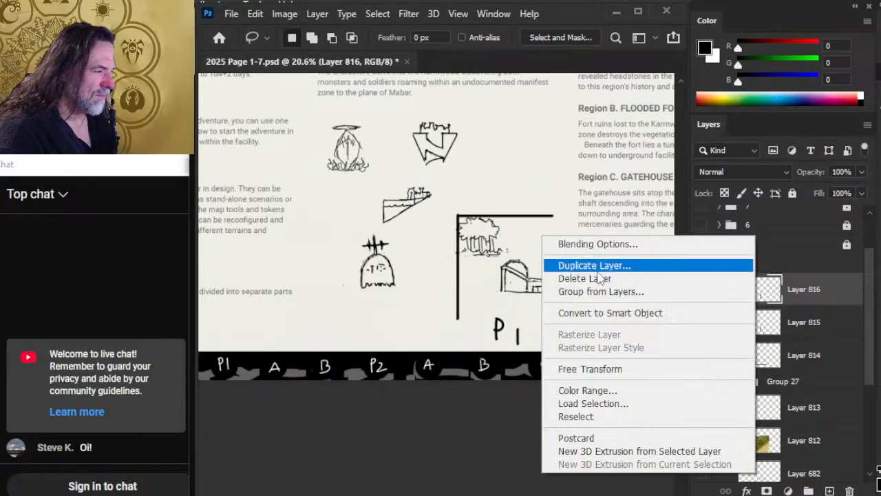
pyautogui.click(622, 370)
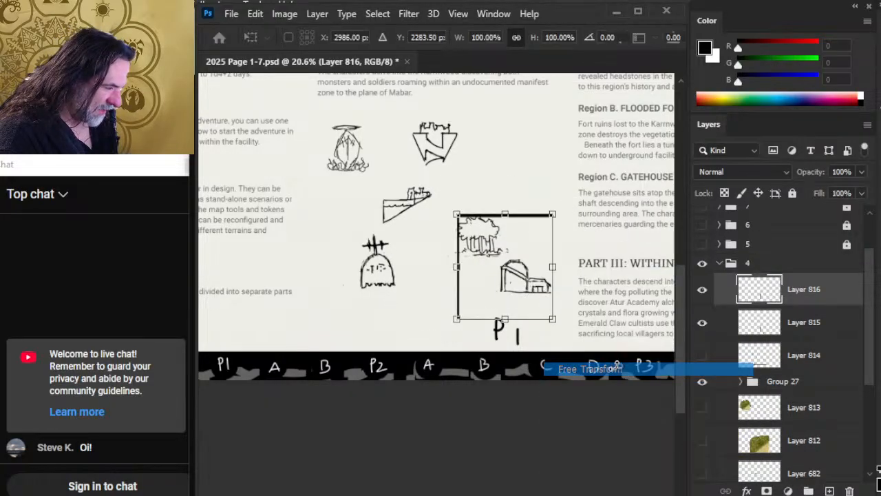
pyautogui.rightClick(543, 295)
pyautogui.click(586, 218)
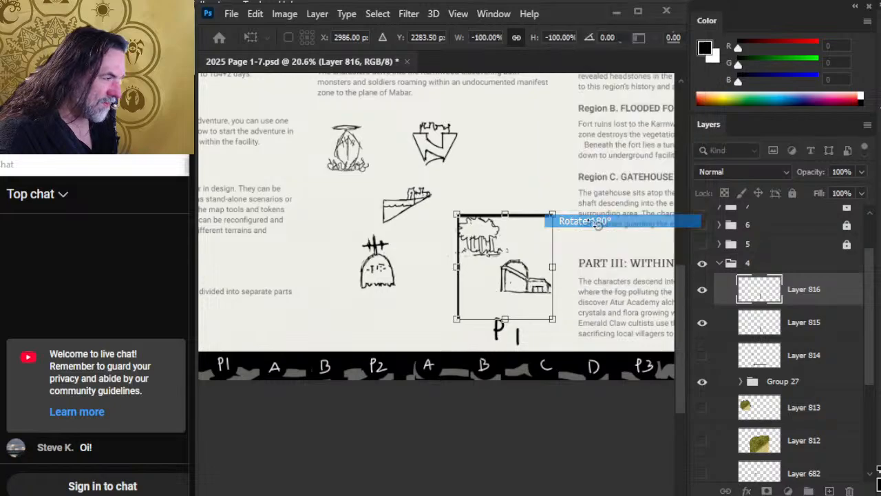
pyautogui.press('Return')
pyautogui.moveTo(573, 276); pyautogui.dragTo(426, 174)
pyautogui.moveTo(455, 281); pyautogui.dragTo(564, 321)
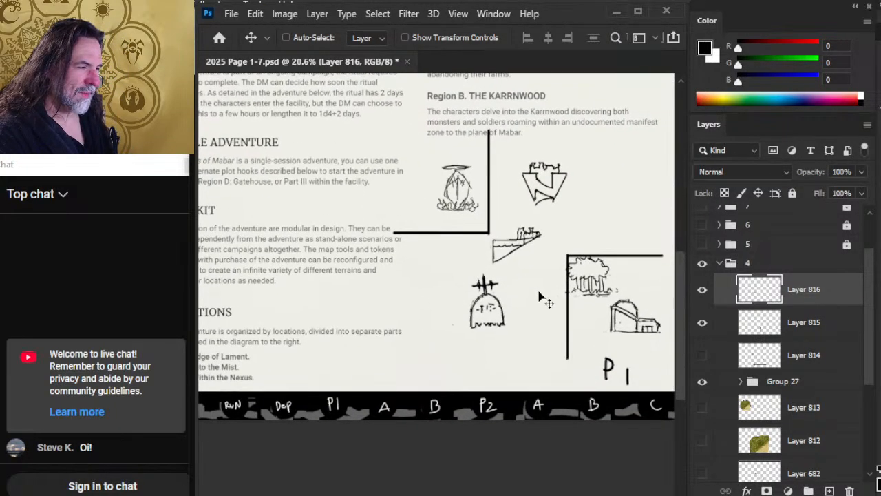
# Hand-letter P3 above the crystal icon and P2 to the right of the gatehouse icon
pyautogui.press('b')
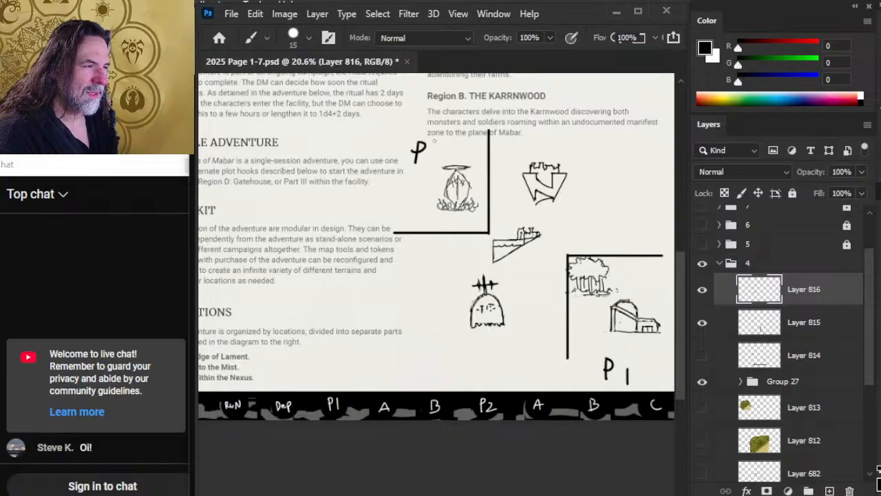
pyautogui.moveTo(575, 258); pyautogui.dragTo(478, 205)
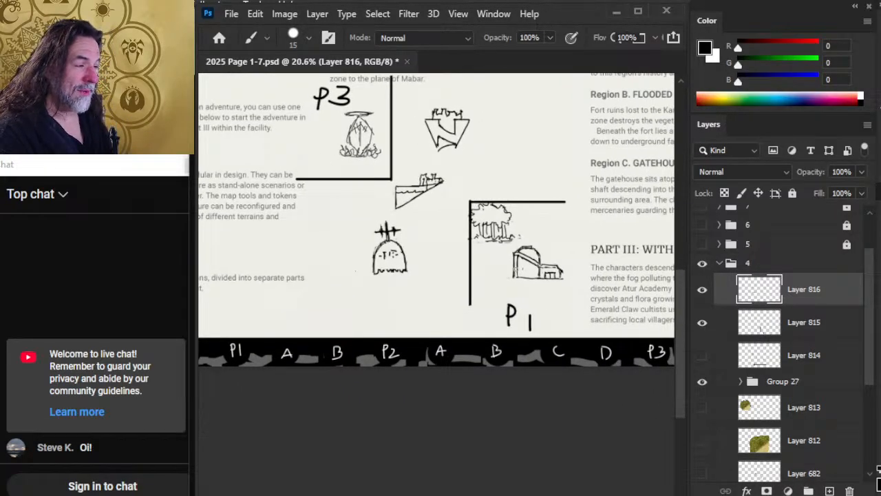
pyautogui.scroll(3, 490, 224)
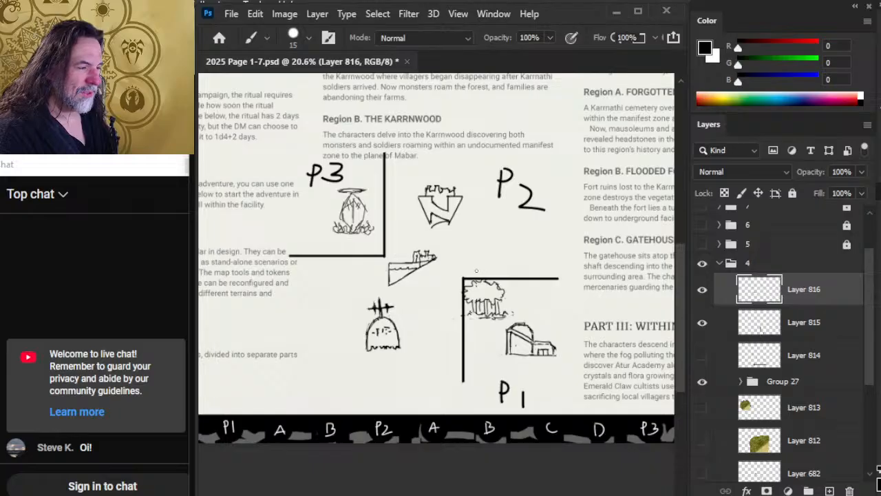
pyautogui.moveTo(472, 313); pyautogui.dragTo(528, 262)
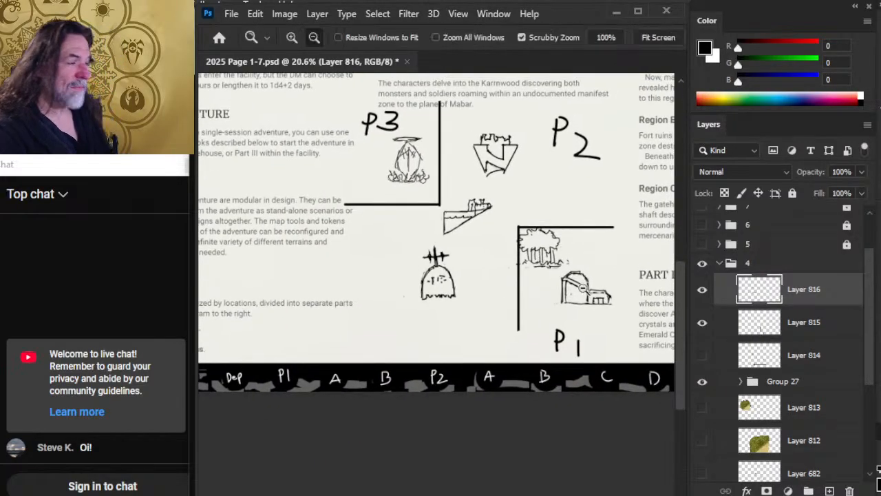
# Show the Layer 812 terrain and shift the Layer 815 and Layer 816 corner boundaries clear of the location icons
pyautogui.moveTo(576, 288); pyautogui.dragTo(523, 280)
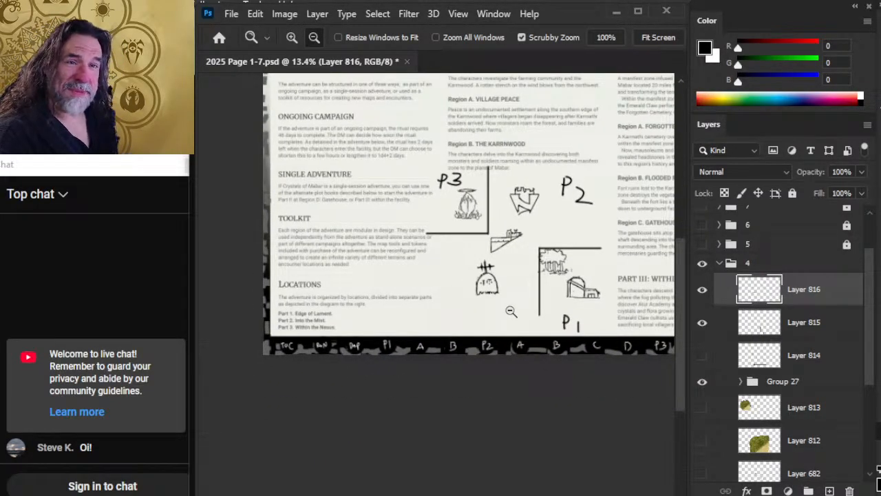
pyautogui.click(702, 441)
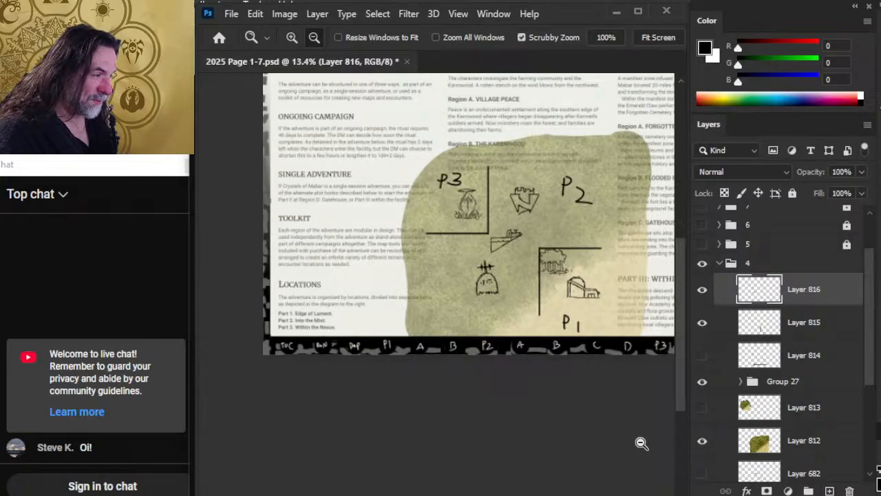
pyautogui.click(805, 337)
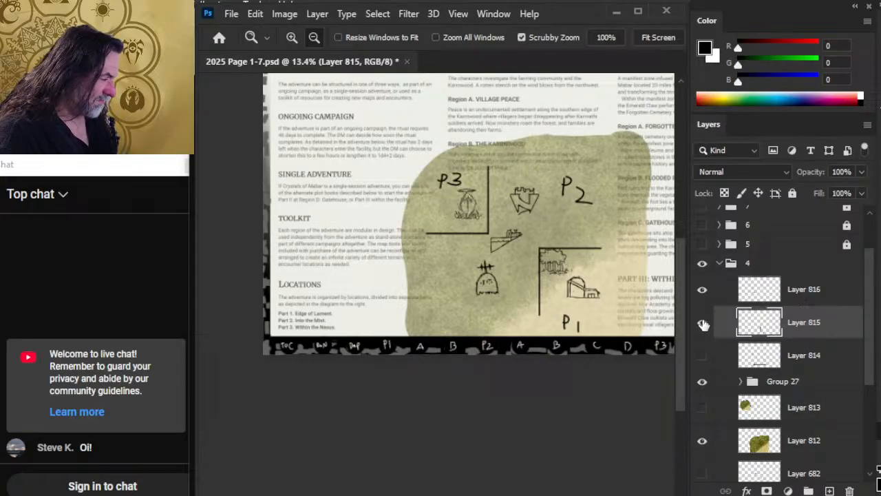
pyautogui.click(702, 322)
pyautogui.click(702, 322)
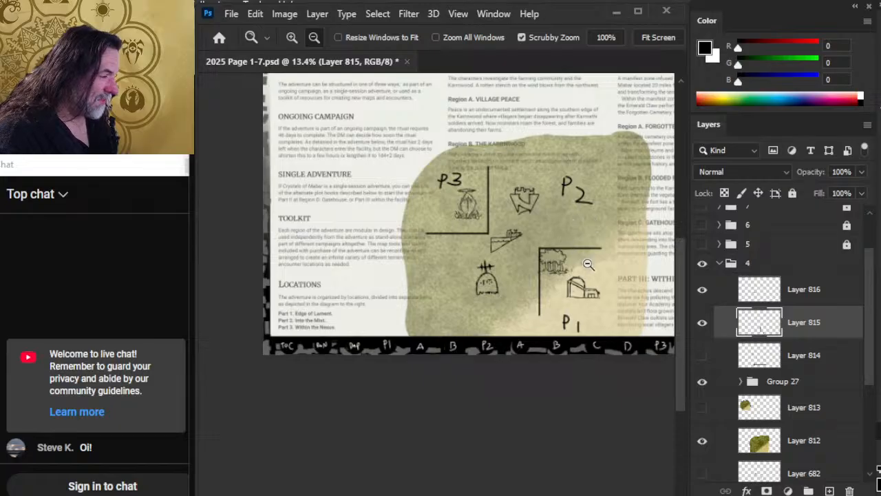
pyautogui.press('v')
pyautogui.moveTo(594, 267)
pyautogui.mouseDown()
pyautogui.moveTo(620, 287)
pyautogui.moveTo(621, 301)
pyautogui.mouseUp()
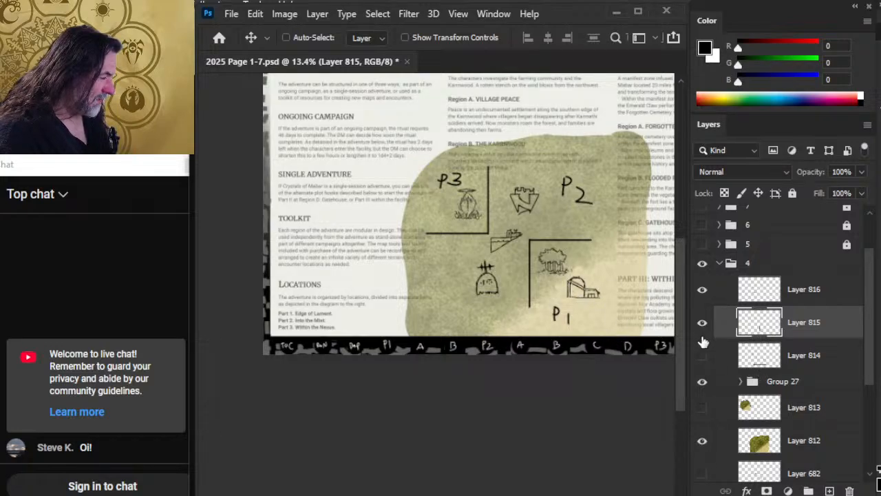
pyautogui.click(765, 302)
pyautogui.moveTo(539, 307)
pyautogui.mouseDown()
pyautogui.moveTo(569, 301)
pyautogui.moveTo(543, 310)
pyautogui.moveTo(557, 335)
pyautogui.mouseUp()
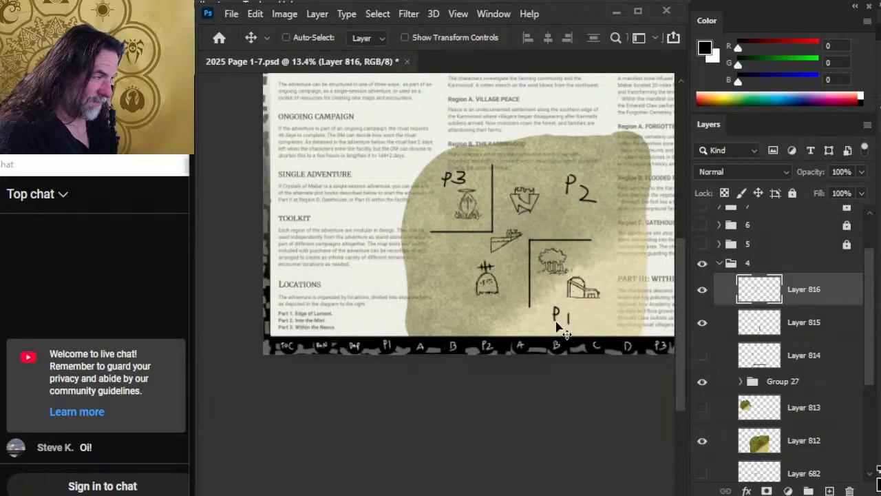
# Cut the P2 label from Layer 816 and paste it as its own layer beside the gatehouse icon
pyautogui.press('l')
pyautogui.press('v')
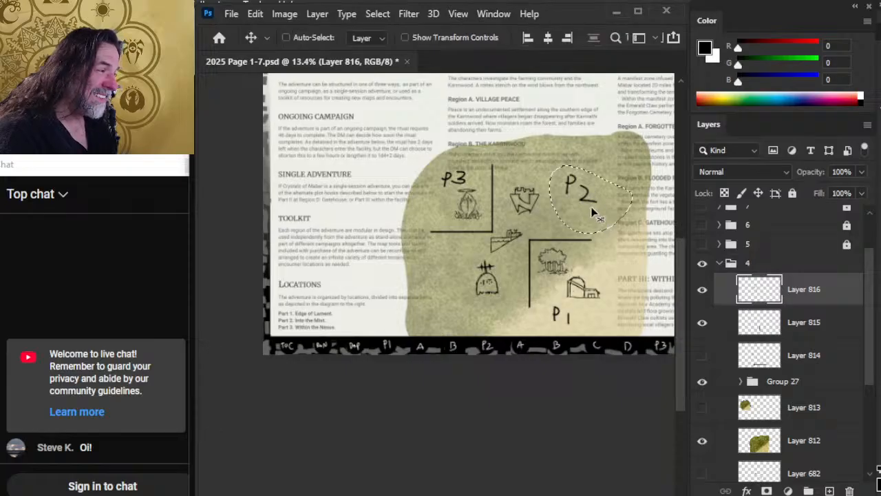
pyautogui.moveTo(589, 197); pyautogui.dragTo(590, 211)
pyautogui.hotkey('ctrl', 'x')
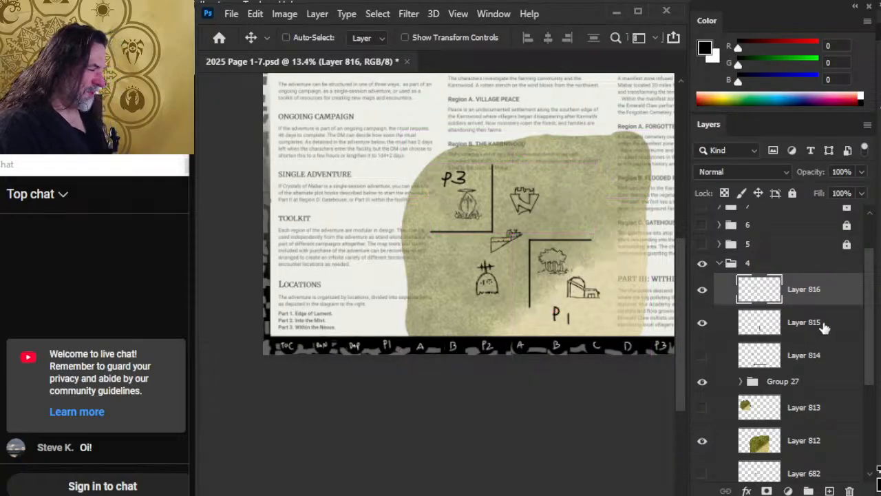
pyautogui.click(804, 330)
pyautogui.hotkey('ctrl', 'v')
pyautogui.moveTo(631, 271); pyautogui.dragTo(634, 264)
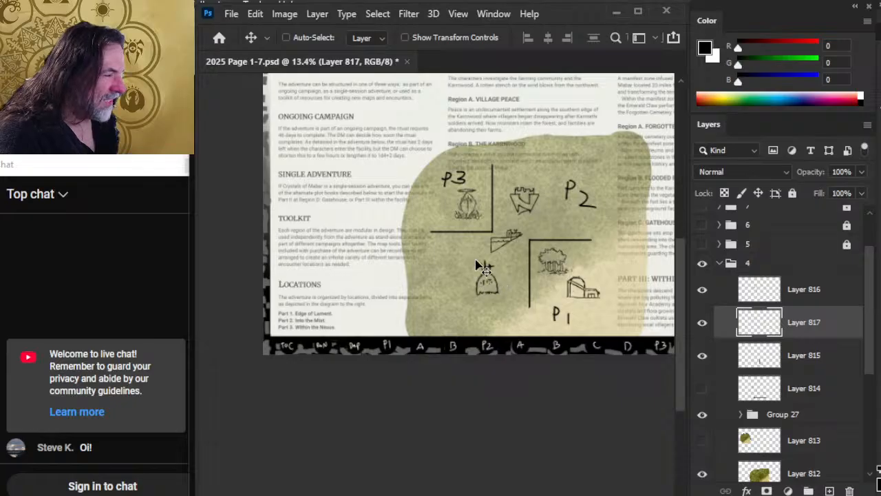
# Nudge the P3 corner boundary slightly and erase the outer ends of its two strokes on Layer 816
pyautogui.click(821, 301)
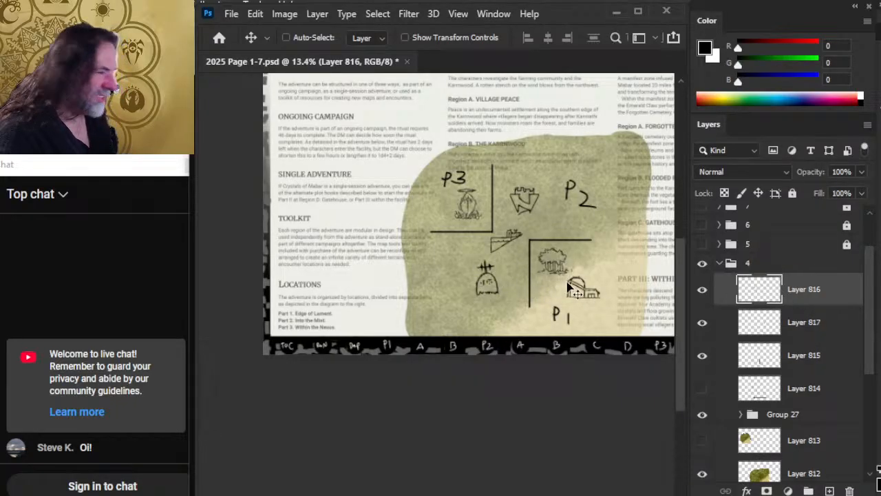
pyautogui.moveTo(570, 284); pyautogui.dragTo(574, 289)
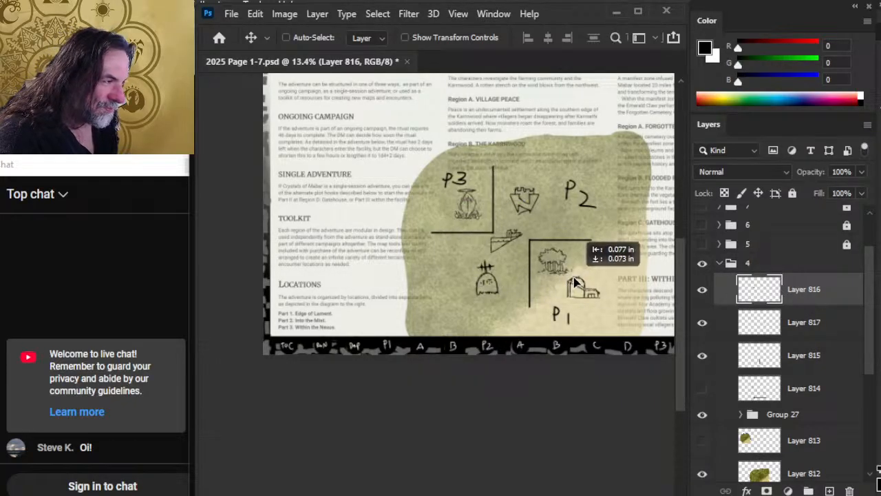
pyautogui.press('e')
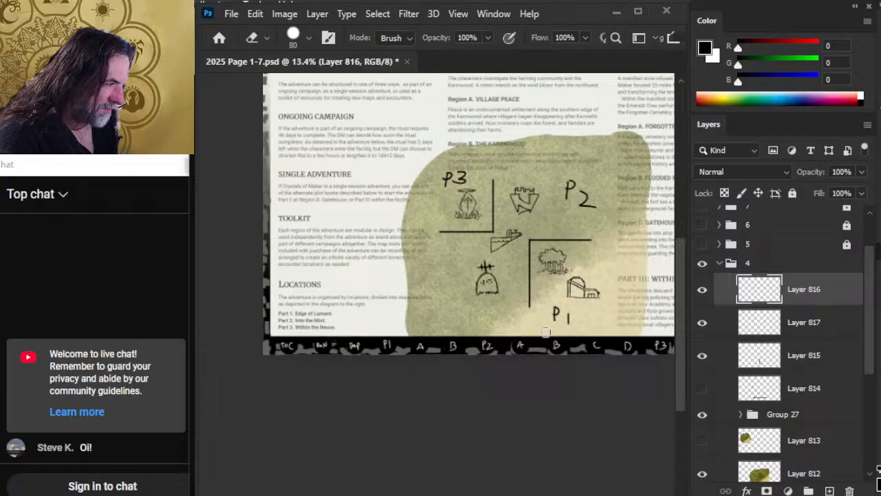
# Shorten the P1 corner boundary's strokes on Layer 815 and shift it with its label slightly left
pyautogui.click(802, 365)
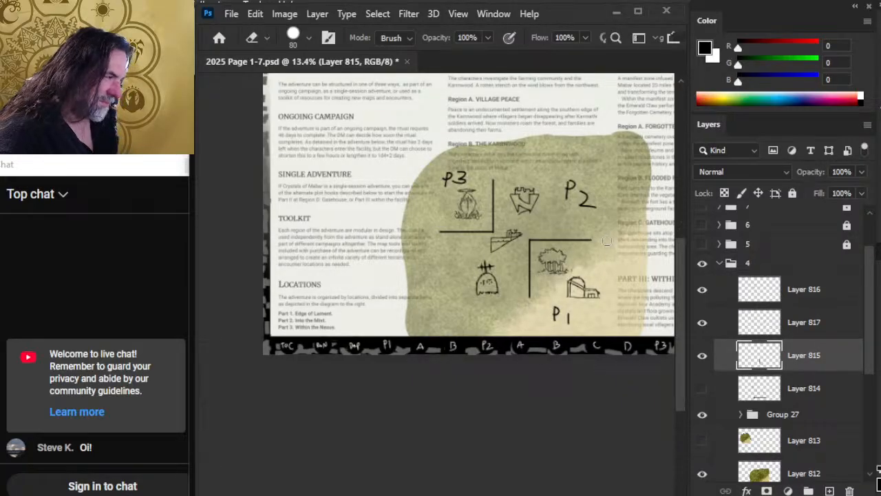
pyautogui.press('v')
pyautogui.moveTo(597, 302)
pyautogui.mouseDown()
pyautogui.moveTo(588, 300)
pyautogui.moveTo(623, 296)
pyautogui.moveTo(619, 307)
pyautogui.moveTo(615, 290)
pyautogui.moveTo(624, 315)
pyautogui.mouseUp()
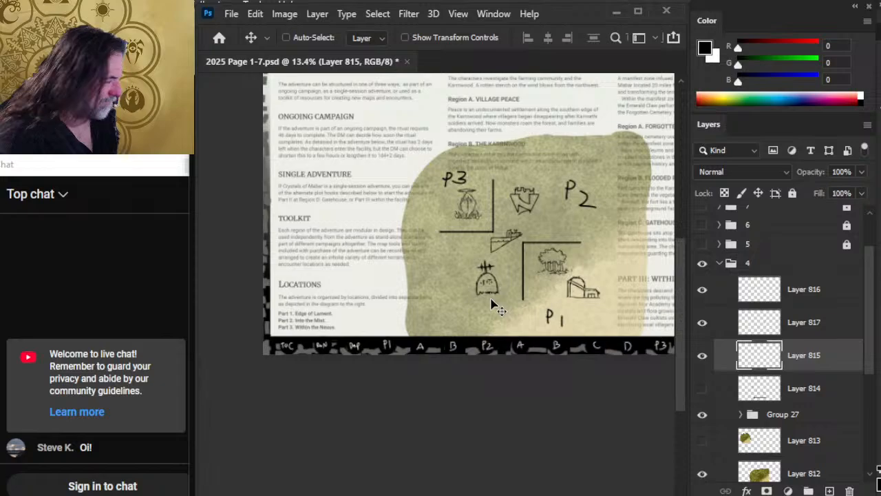
# Lasso the P3 label on Layer 816 and move it to the left of the crystal icon
pyautogui.click(739, 415)
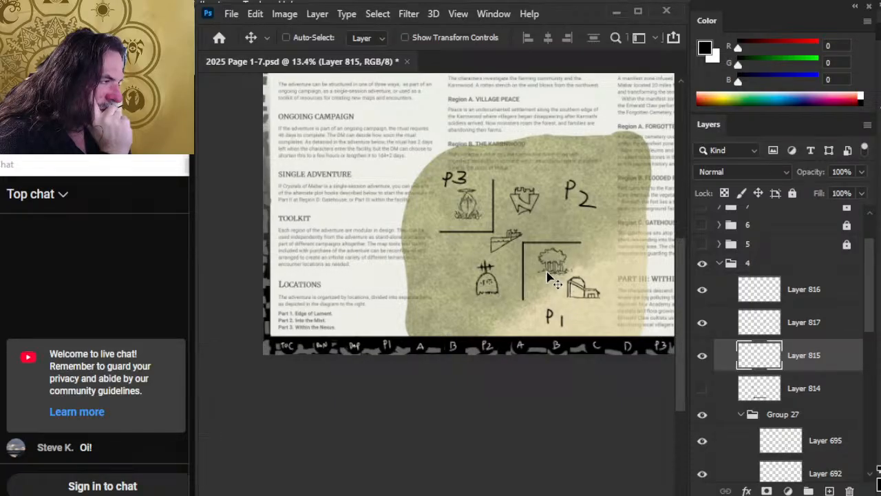
pyautogui.click(785, 297)
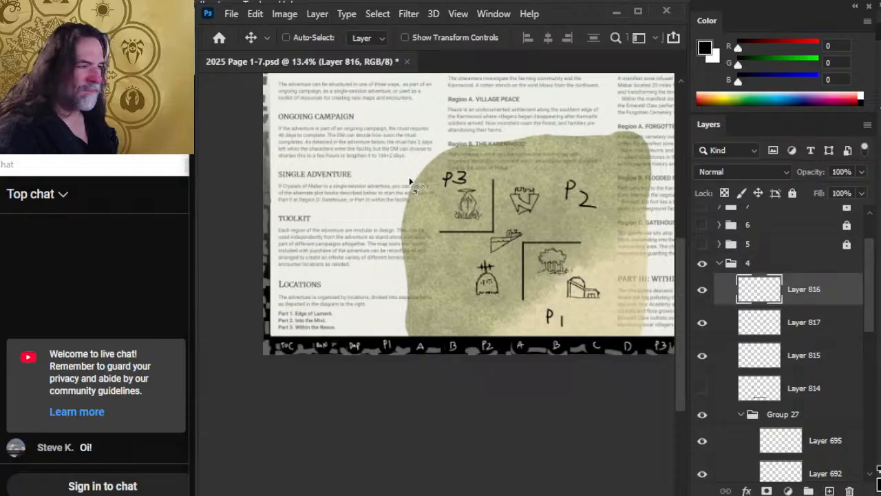
pyautogui.press('l')
pyautogui.press('v')
pyautogui.moveTo(474, 157)
pyautogui.mouseDown()
pyautogui.moveTo(461, 220)
pyautogui.moveTo(470, 235)
pyautogui.mouseUp()
pyautogui.moveTo(488, 293); pyautogui.dragTo(478, 250)
pyautogui.hotkey('ctrl', 'd')
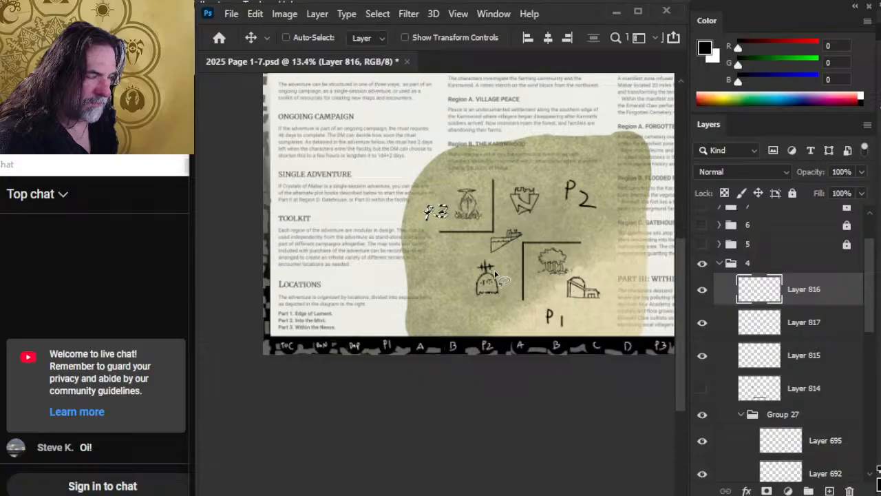
# Lasso the P1 label on Layer 815 and move it up to the right of the tree icon
pyautogui.press('l')
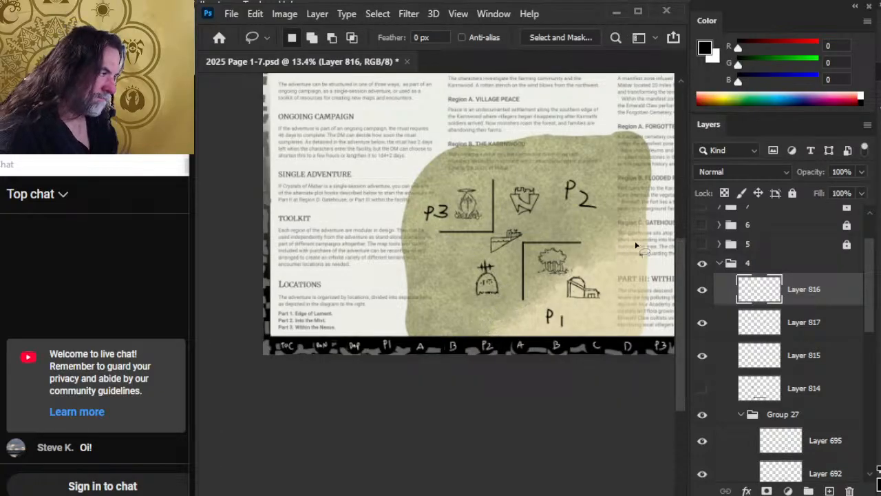
pyautogui.click(805, 358)
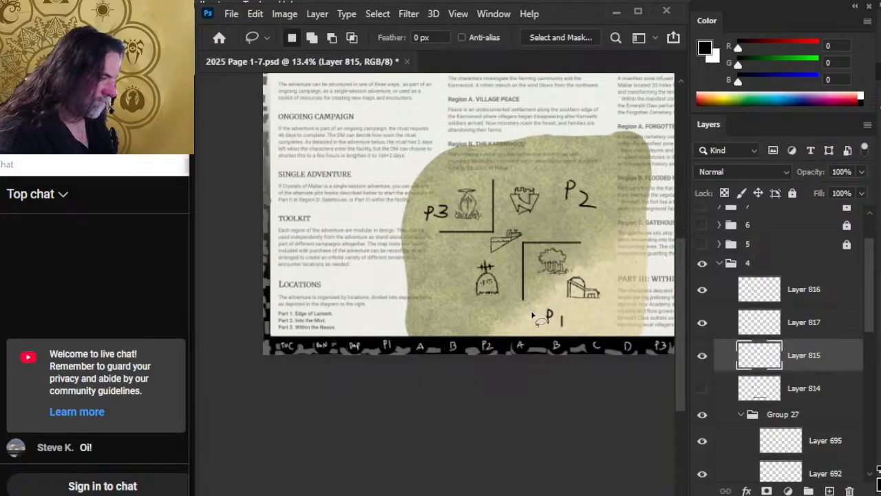
pyautogui.moveTo(570, 307)
pyautogui.mouseDown()
pyautogui.moveTo(595, 262)
pyautogui.moveTo(616, 254)
pyautogui.mouseUp()
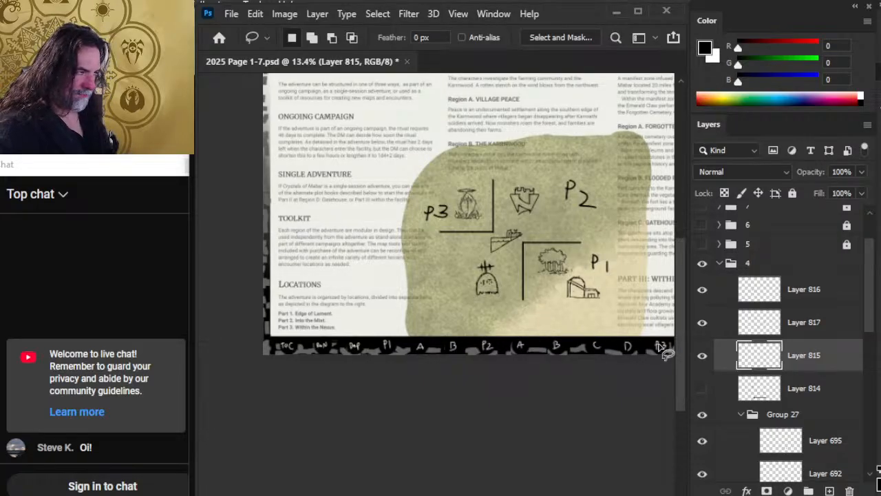
# Nudge the P2 label on Layer 817 slightly right and down
pyautogui.click(791, 325)
pyautogui.press('v')
pyautogui.moveTo(615, 238); pyautogui.dragTo(621, 241)
pyautogui.press('l')
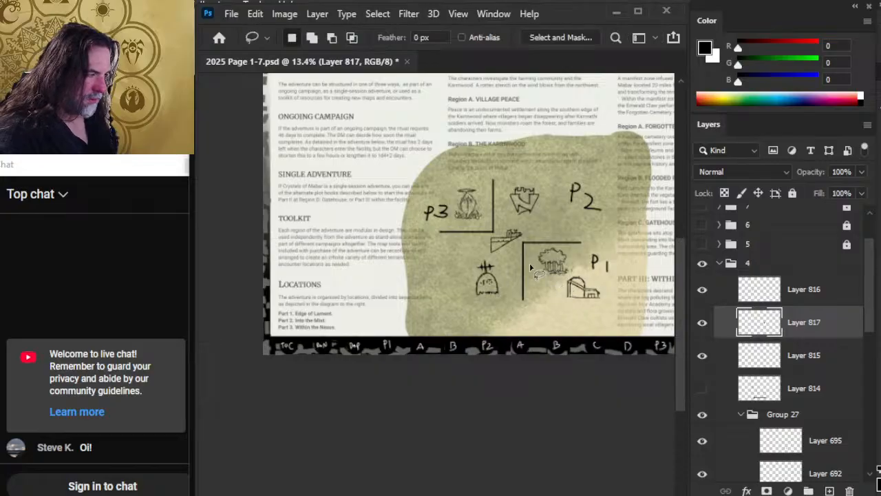
# Try outlining the P2 area with straight brush strokes around its icons on Layer 817, and undo all of them
pyautogui.press('b')
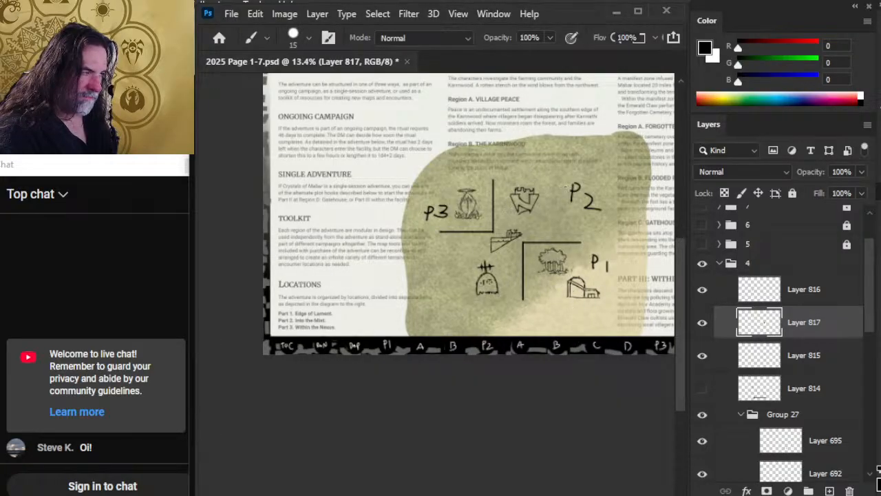
pyautogui.moveTo(560, 172); pyautogui.dragTo(561, 241)
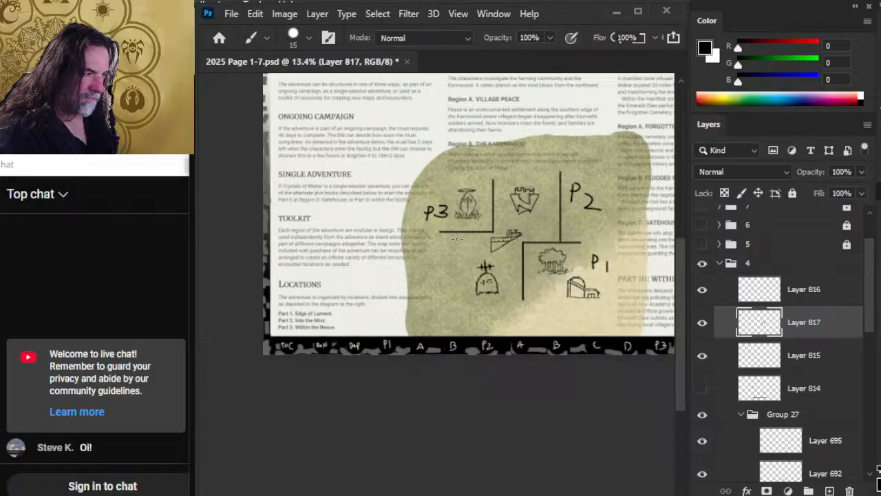
pyautogui.moveTo(452, 234); pyautogui.dragTo(452, 330)
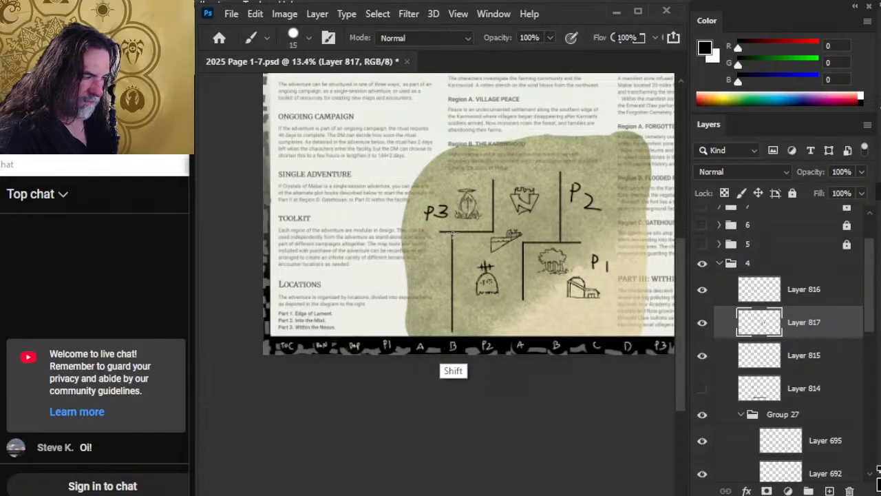
pyautogui.keyDown('shift'); pyautogui.click(522, 304); pyautogui.keyUp('shift')
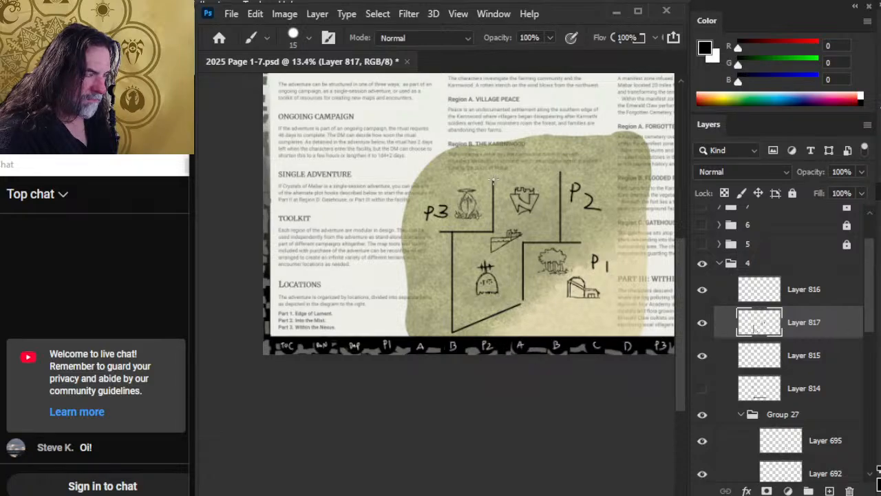
pyautogui.click(560, 171)
pyautogui.keyDown('shift'); pyautogui.click(519, 172); pyautogui.keyUp('shift')
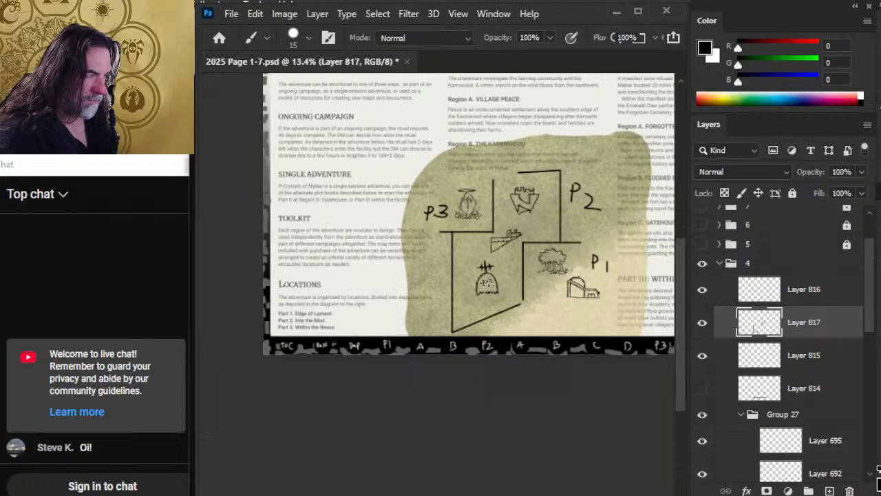
pyautogui.hotkey('ctrl', 'z')
pyautogui.hotkey('ctrl', 'z')
pyautogui.hotkey('ctrl', 'z')
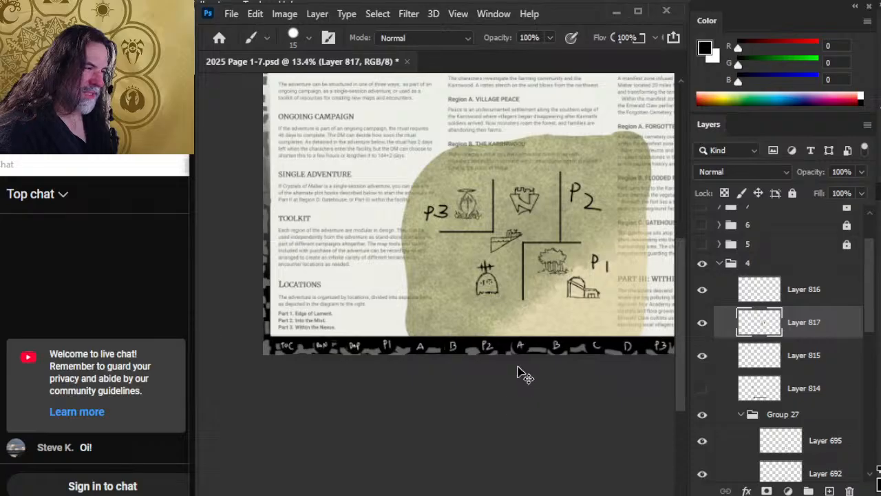
pyautogui.hotkey('ctrl', 'z')
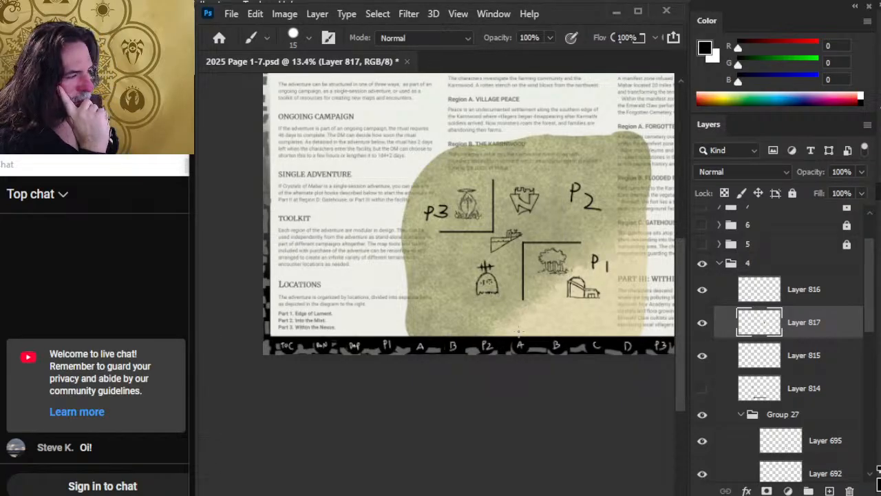
# Examine which location icon each layer in Group 27 holds by hiding and showing Layers 695, 692, 697, 696 and 691
pyautogui.click(753, 418)
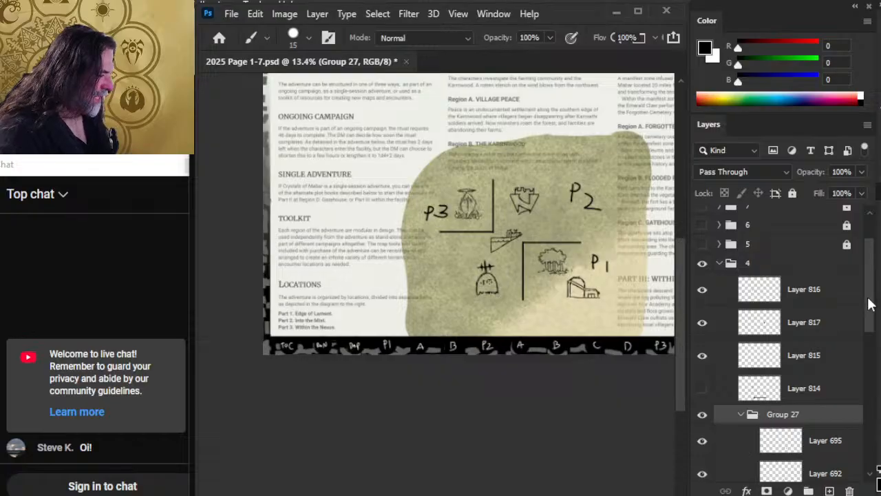
pyautogui.moveTo(868, 304); pyautogui.dragTo(860, 330)
pyautogui.click(741, 334)
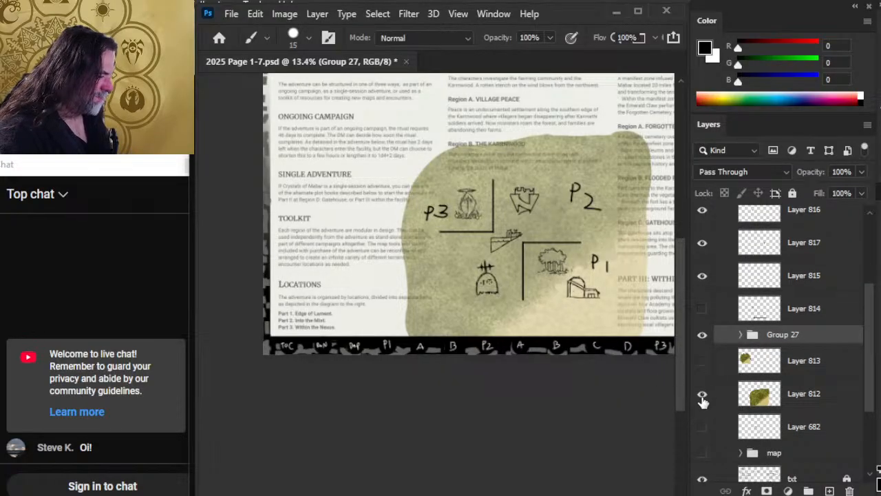
pyautogui.moveTo(871, 314); pyautogui.dragTo(867, 342)
pyautogui.click(740, 274)
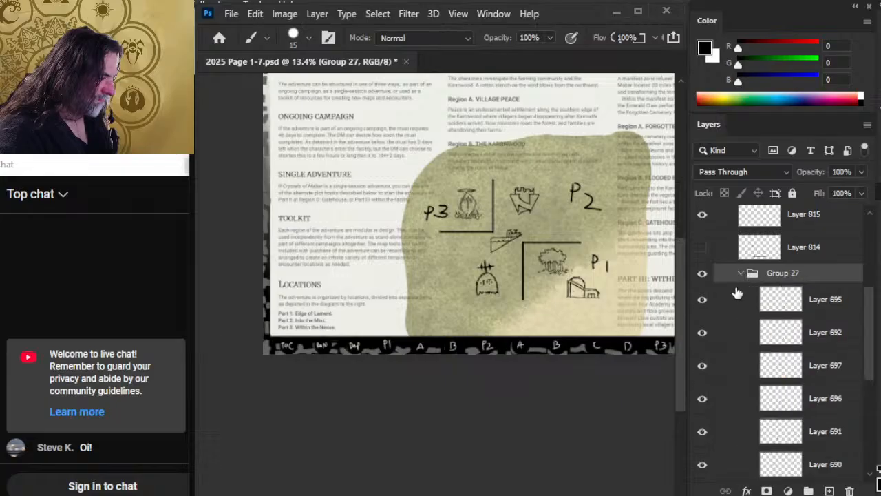
pyautogui.click(699, 302)
pyautogui.click(700, 301)
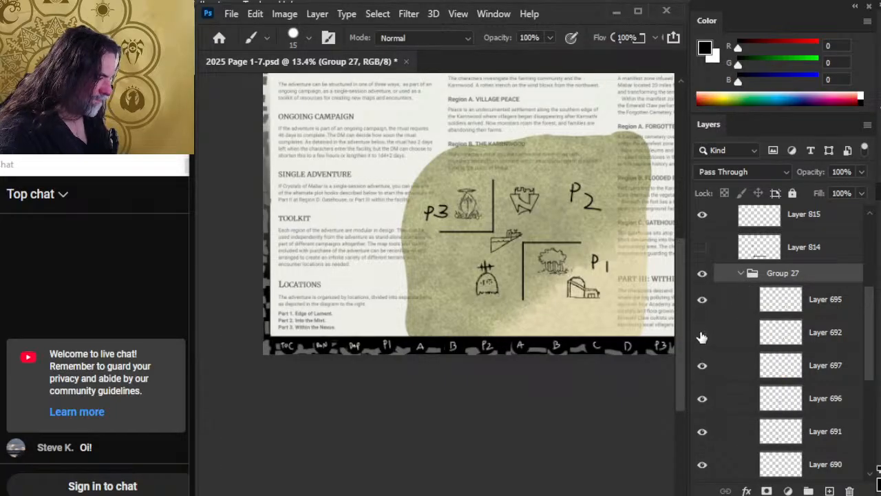
pyautogui.click(700, 334)
pyautogui.click(701, 334)
pyautogui.click(702, 366)
pyautogui.click(703, 367)
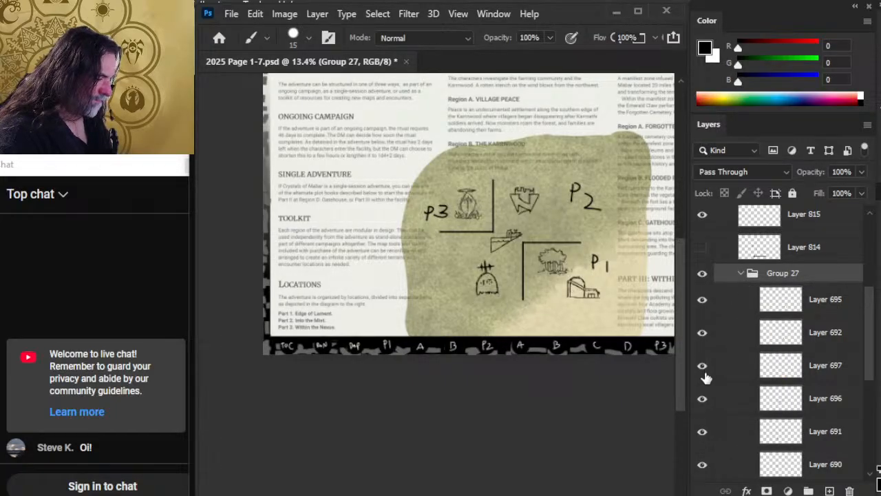
pyautogui.click(702, 401)
pyautogui.click(703, 402)
pyautogui.click(702, 438)
pyautogui.click(701, 436)
# Reorder Group 27 so Layers 691 and 696 sit above Layer 697, and check their icons by toggling visibility
pyautogui.moveTo(728, 436); pyautogui.dragTo(737, 358)
pyautogui.moveTo(733, 431); pyautogui.dragTo(731, 382)
pyautogui.click(701, 366)
pyautogui.click(702, 399)
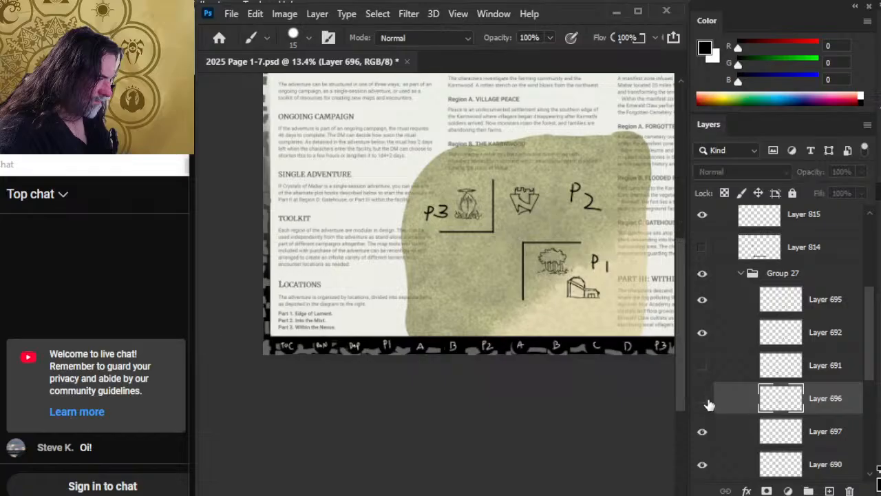
pyautogui.click(702, 399)
pyautogui.click(702, 366)
# Move the tombstone icon on Layer 691 up and left, and the wall icon on Layer 696 up above the castle
pyautogui.click(720, 369)
pyautogui.press('v')
pyautogui.moveTo(548, 331)
pyautogui.mouseDown()
pyautogui.moveTo(550, 356)
pyautogui.moveTo(553, 327)
pyautogui.moveTo(587, 316)
pyautogui.moveTo(584, 289)
pyautogui.moveTo(586, 324)
pyautogui.mouseUp()
pyautogui.click(733, 406)
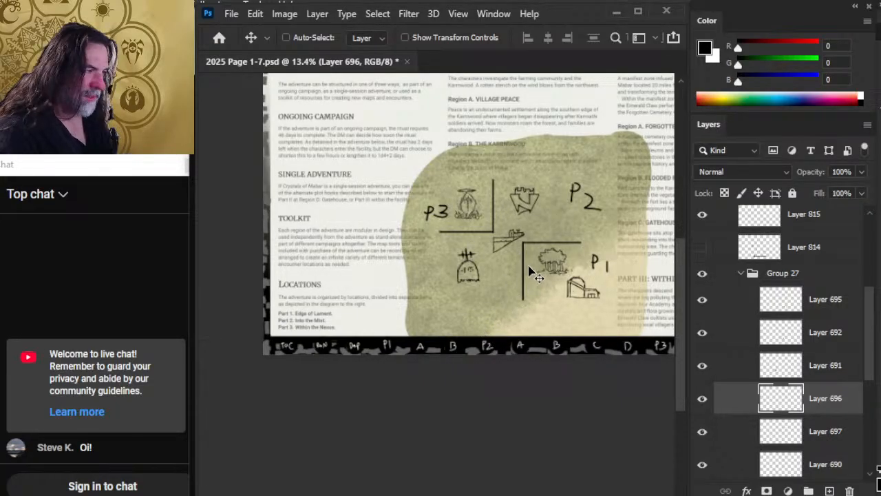
pyautogui.moveTo(541, 276)
pyautogui.mouseDown()
pyautogui.moveTo(540, 240)
pyautogui.moveTo(521, 285)
pyautogui.moveTo(541, 234)
pyautogui.moveTo(513, 278)
pyautogui.moveTo(557, 192)
pyautogui.moveTo(522, 261)
pyautogui.moveTo(559, 201)
pyautogui.mouseUp()
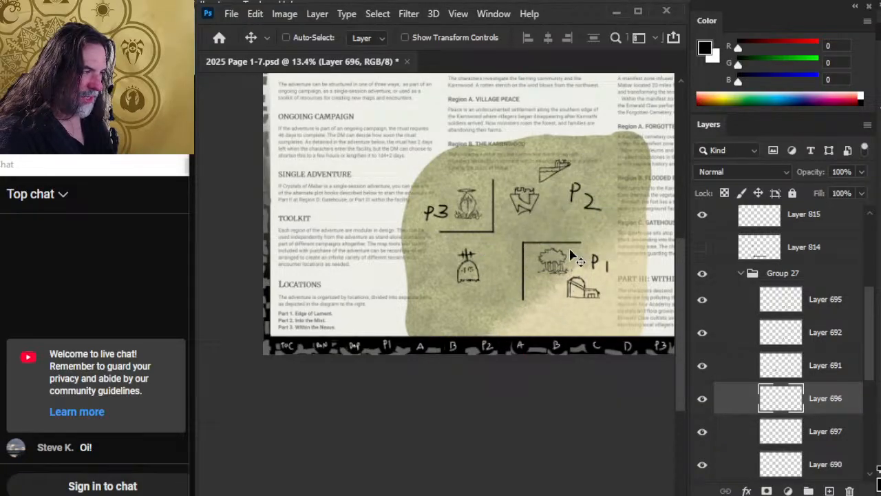
# Move the castle icon on Layer 697 directly above the crystal icon in the P3 corner
pyautogui.click(733, 433)
pyautogui.moveTo(583, 280)
pyautogui.mouseDown()
pyautogui.moveTo(560, 311)
pyautogui.moveTo(569, 310)
pyautogui.moveTo(543, 229)
pyautogui.moveTo(528, 238)
pyautogui.moveTo(530, 279)
pyautogui.moveTo(556, 240)
pyautogui.moveTo(576, 256)
pyautogui.moveTo(530, 210)
pyautogui.mouseUp()
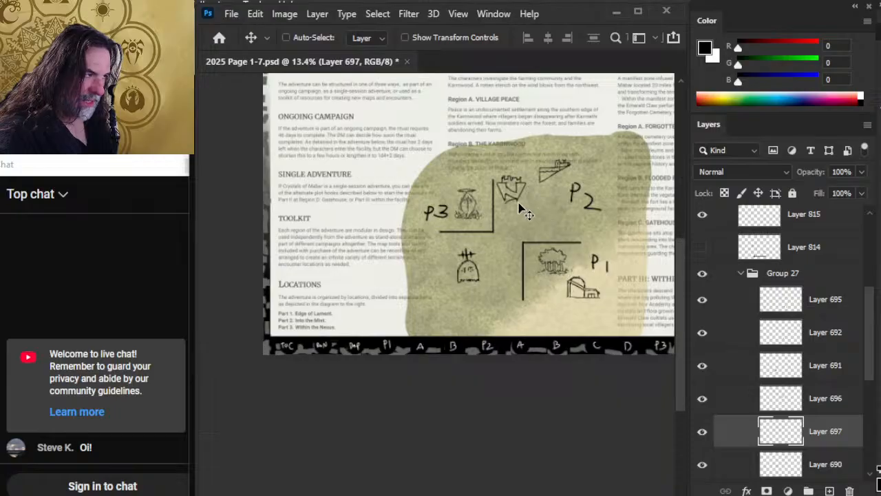
pyautogui.press('z')
pyautogui.click(559, 196)
pyautogui.moveTo(559, 196); pyautogui.dragTo(530, 251)
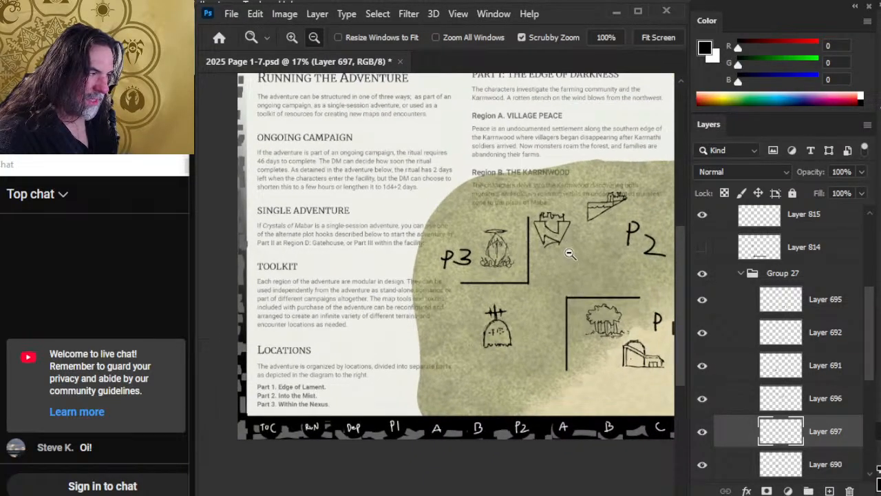
pyautogui.press('v')
pyautogui.moveTo(584, 241)
pyautogui.mouseDown()
pyautogui.moveTo(540, 256)
pyautogui.moveTo(530, 229)
pyautogui.mouseUp()
pyautogui.moveTo(548, 315); pyautogui.dragTo(547, 309)
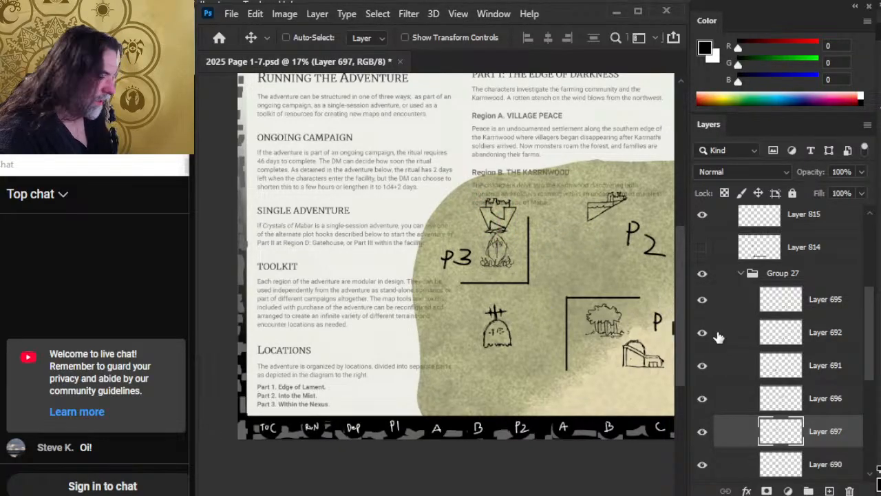
# Shift the wall icon on Layer 696 left, near the upper end of the P3 boundary
pyautogui.click(703, 398)
pyautogui.click(704, 401)
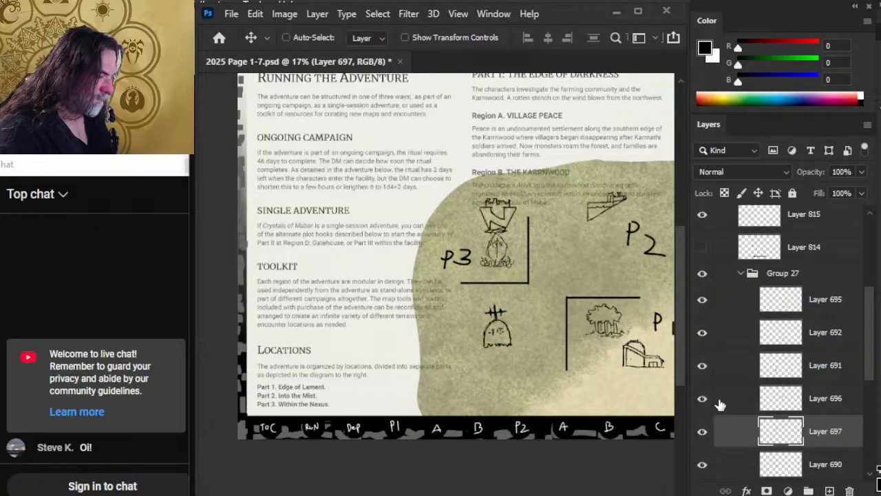
pyautogui.click(723, 403)
pyautogui.moveTo(643, 284)
pyautogui.mouseDown()
pyautogui.moveTo(602, 272)
pyautogui.moveTo(627, 260)
pyautogui.moveTo(640, 269)
pyautogui.moveTo(635, 282)
pyautogui.moveTo(640, 270)
pyautogui.moveTo(649, 275)
pyautogui.mouseUp()
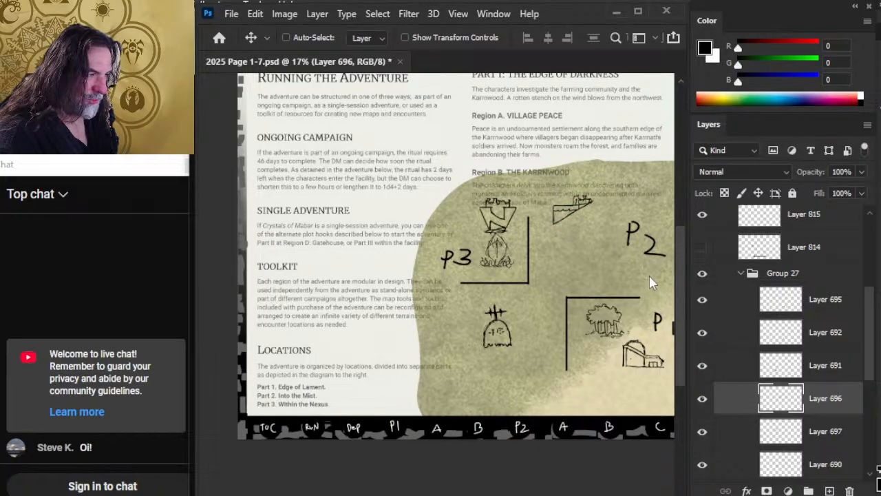
pyautogui.moveTo(605, 229); pyautogui.dragTo(603, 234)
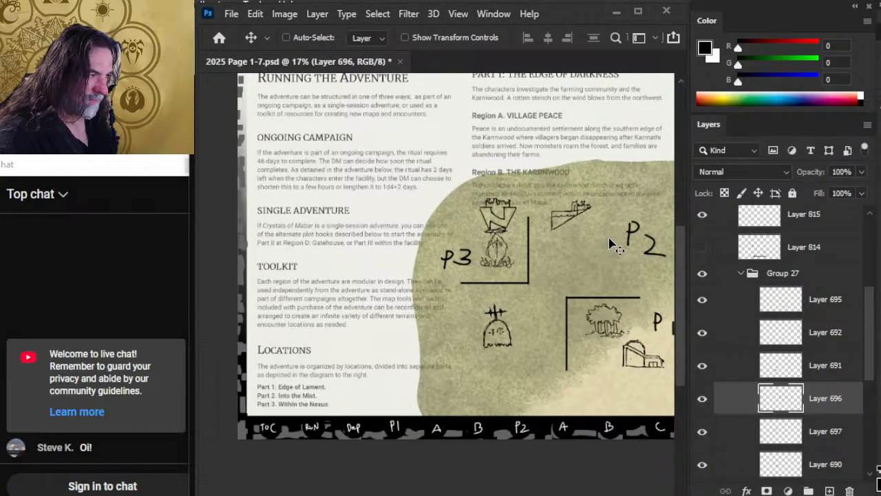
# Brush a spiral from the castle down over the crystal and a line linking the wall icon to it on Layer 696
pyautogui.press('b')
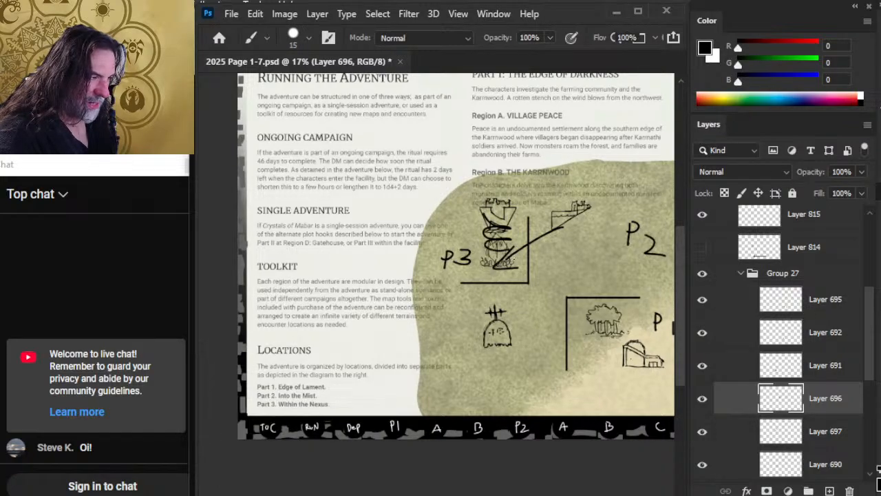
pyautogui.click(701, 338)
pyautogui.click(701, 339)
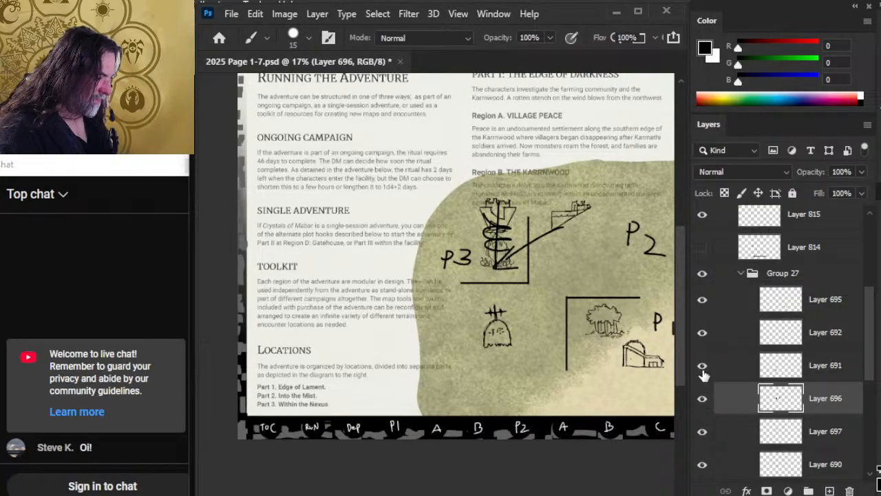
# Nudge the tombstone icon on Layer 691 up and right, and brush an arrow from it up to the crystal
pyautogui.click(702, 366)
pyautogui.click(702, 366)
pyautogui.click(731, 365)
pyautogui.press('v')
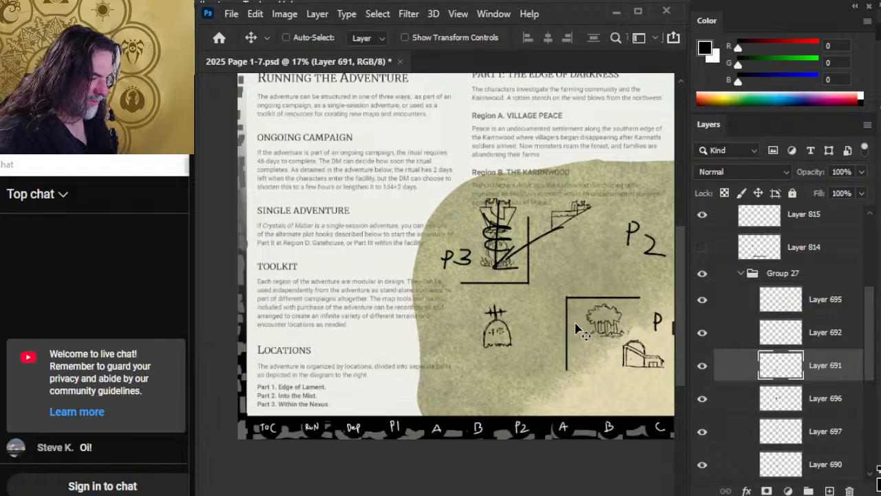
pyautogui.moveTo(597, 343); pyautogui.dragTo(597, 332)
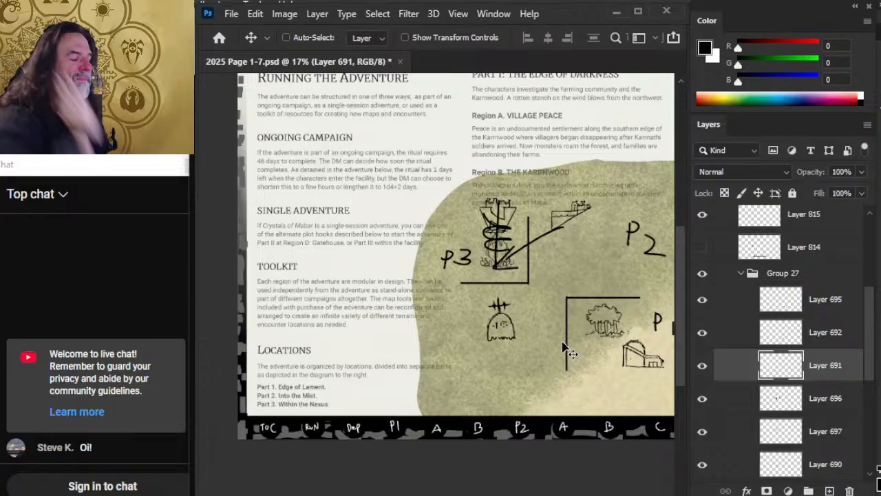
pyautogui.press('b')
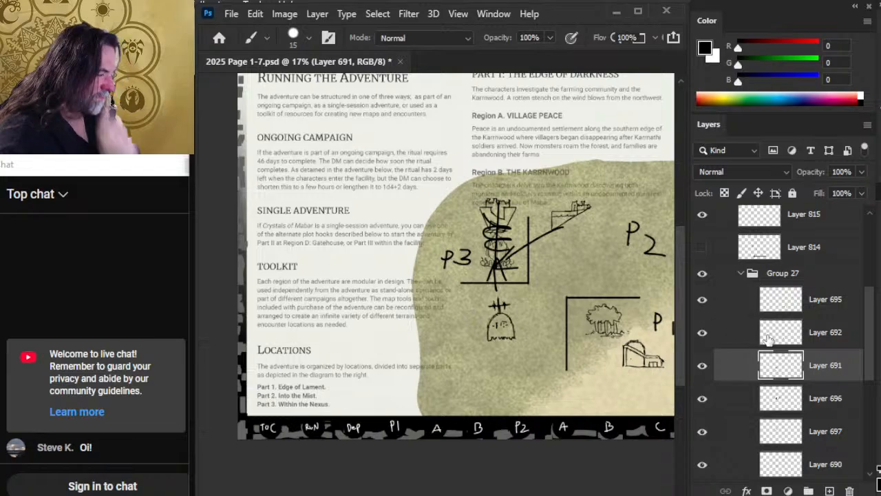
# Undo the connecting brush strokes and the latest moves of the tombstone and wall icons
pyautogui.click(702, 333)
pyautogui.click(701, 334)
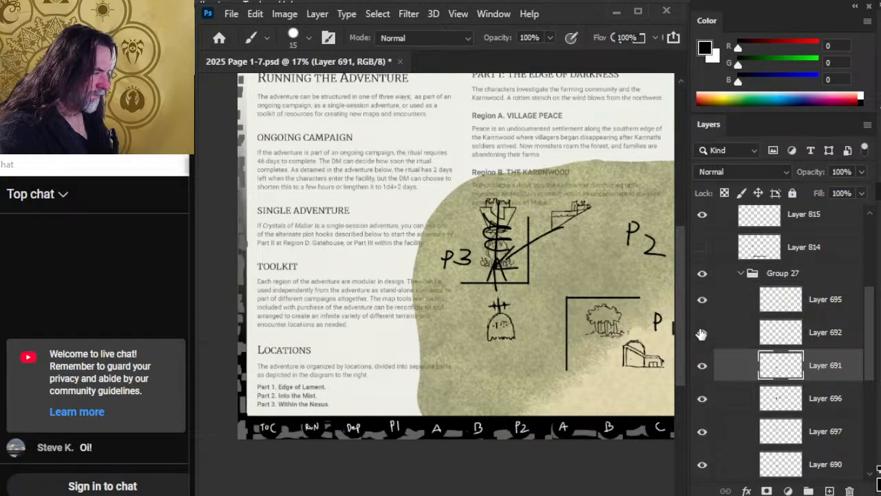
pyautogui.click(700, 402)
pyautogui.click(702, 401)
pyautogui.click(717, 400)
pyautogui.hotkey('ctrl', 'z')
pyautogui.hotkey('ctrl', 'z')
pyautogui.hotkey('ctrl', 'z')
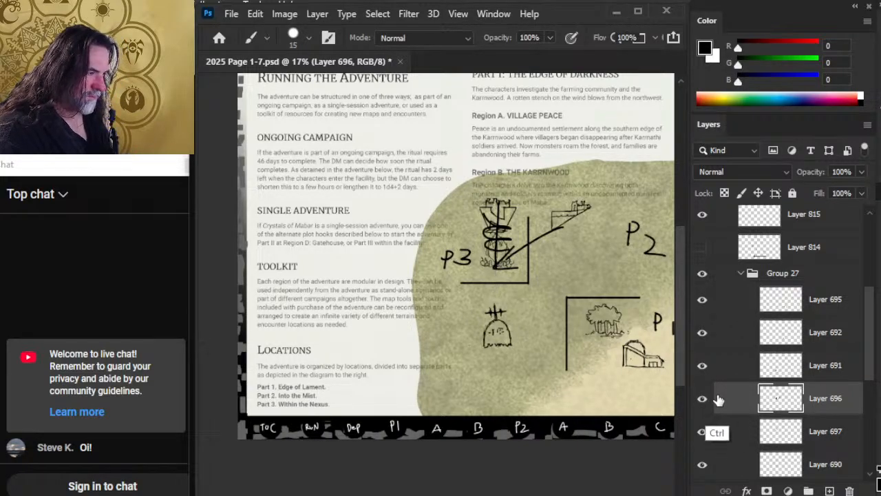
pyautogui.hotkey('ctrl', 'z')
pyautogui.hotkey('ctrl', 'z')
pyautogui.hotkey('ctrl', 'z')
pyautogui.hotkey('ctrl', 'z')
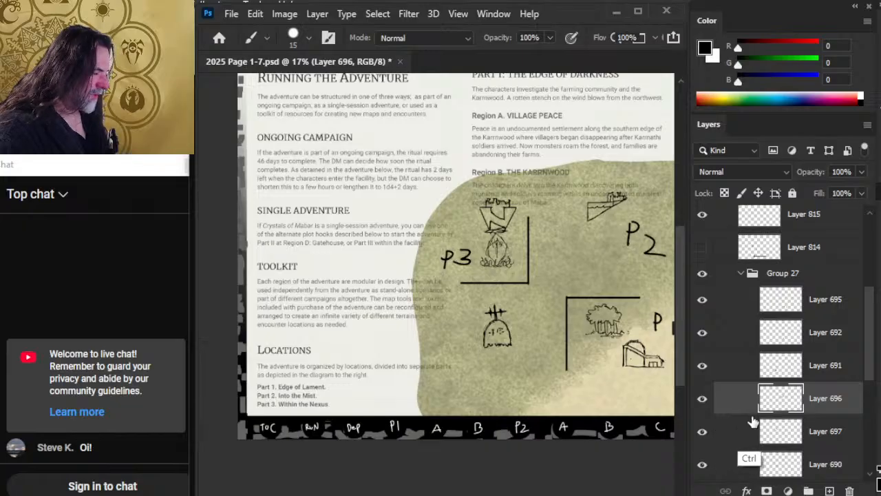
# Move the wall icon on Layer 696 down to the left of the P2 label, above the P1 boundary
pyautogui.click(701, 399)
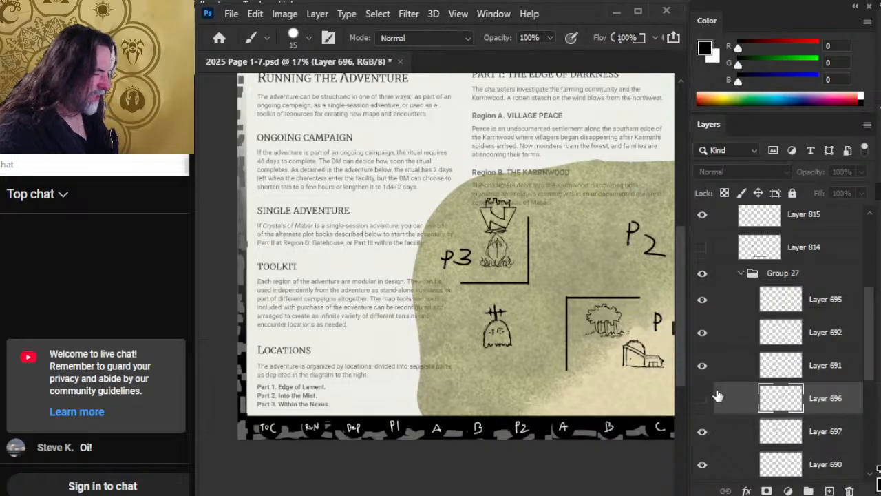
pyautogui.click(702, 398)
pyautogui.press('v')
pyautogui.moveTo(633, 256)
pyautogui.mouseDown()
pyautogui.moveTo(622, 290)
pyautogui.moveTo(609, 295)
pyautogui.moveTo(637, 300)
pyautogui.moveTo(646, 324)
pyautogui.mouseUp()
# Shift the tombstone icon on Layer 691 slightly right below the P3 boundary
pyautogui.click(698, 374)
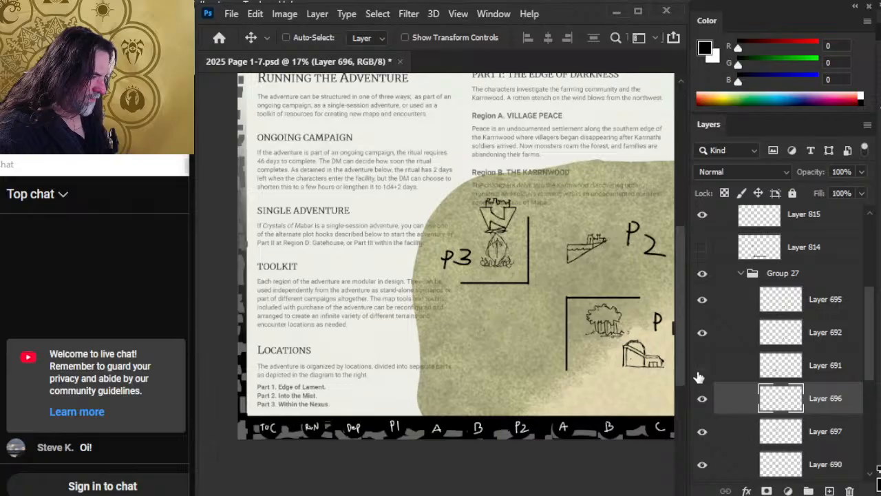
pyautogui.click(697, 372)
pyautogui.click(757, 372)
pyautogui.moveTo(546, 357); pyautogui.dragTo(552, 361)
pyautogui.moveTo(559, 395)
pyautogui.mouseDown()
pyautogui.moveTo(570, 394)
pyautogui.moveTo(569, 409)
pyautogui.moveTo(563, 380)
pyautogui.moveTo(571, 389)
pyautogui.mouseUp()
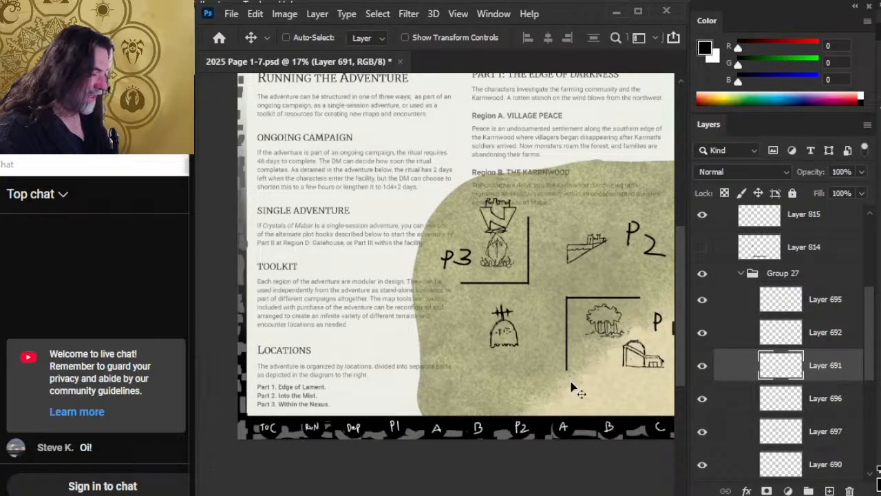
# Hide the crystal icon on Layer 690 and move the castle icon on Layer 697 down beside the P3 label, inside its corner boundary
pyautogui.click(701, 434)
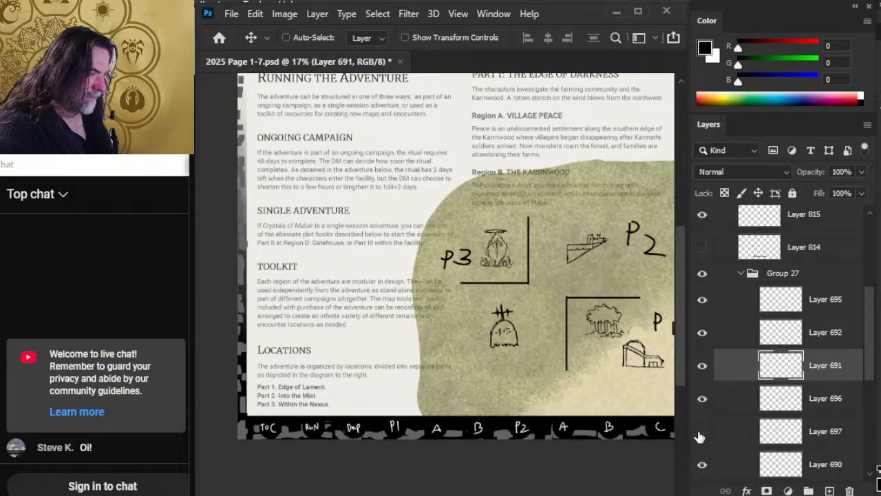
pyautogui.click(701, 434)
pyautogui.click(700, 466)
pyautogui.click(727, 444)
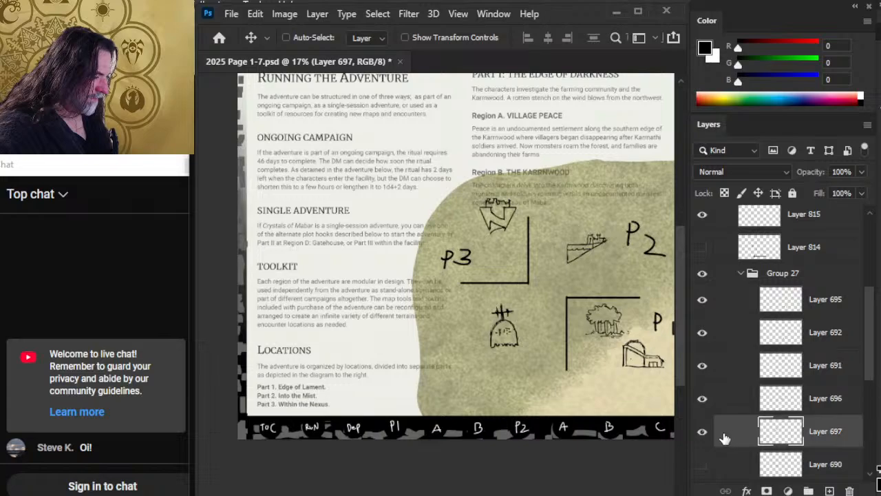
pyautogui.click(726, 408)
pyautogui.click(701, 434)
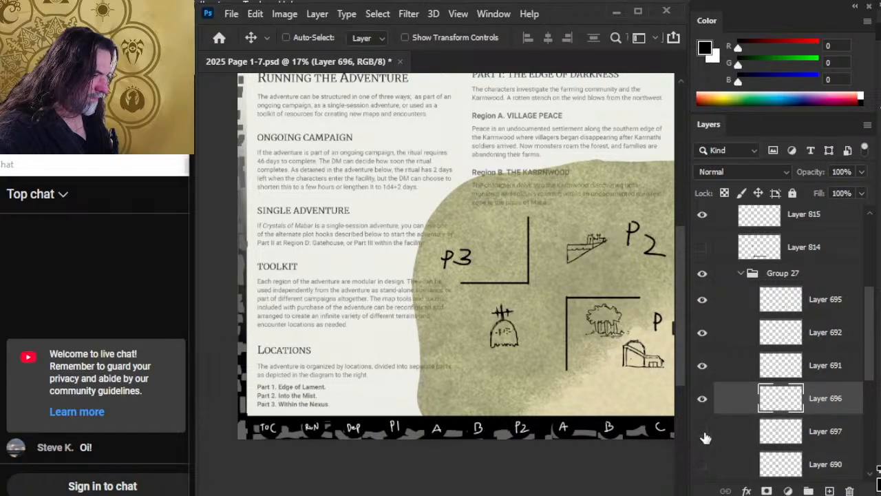
pyautogui.click(701, 433)
pyautogui.click(724, 444)
pyautogui.moveTo(591, 329)
pyautogui.mouseDown()
pyautogui.moveTo(597, 356)
pyautogui.moveTo(556, 305)
pyautogui.mouseUp()
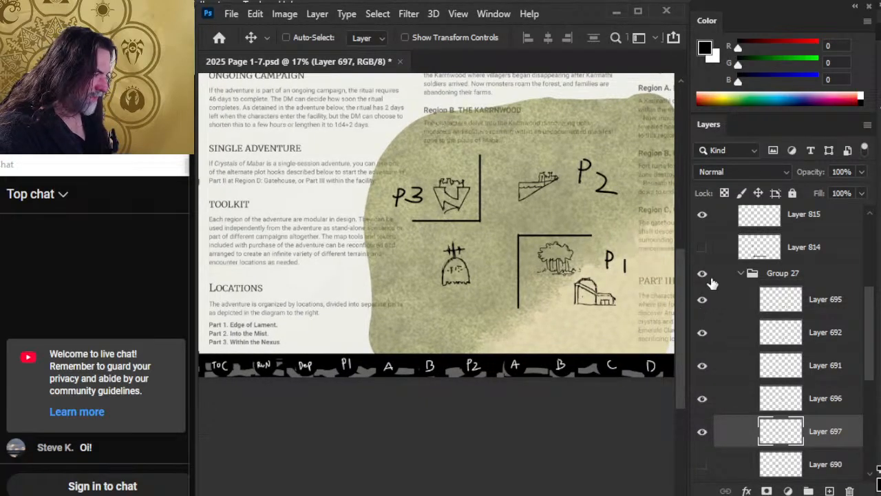
# Hide the layers holding the P1 to P3 labels and corner boundaries so only the icons and terrain remain
pyautogui.click(702, 225)
pyautogui.scroll(4, 868, 348)
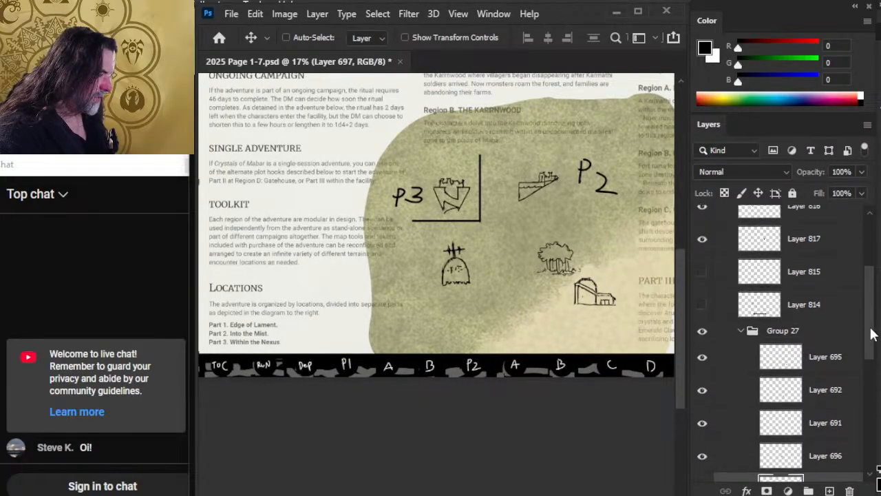
pyautogui.click(702, 302)
pyautogui.click(702, 269)
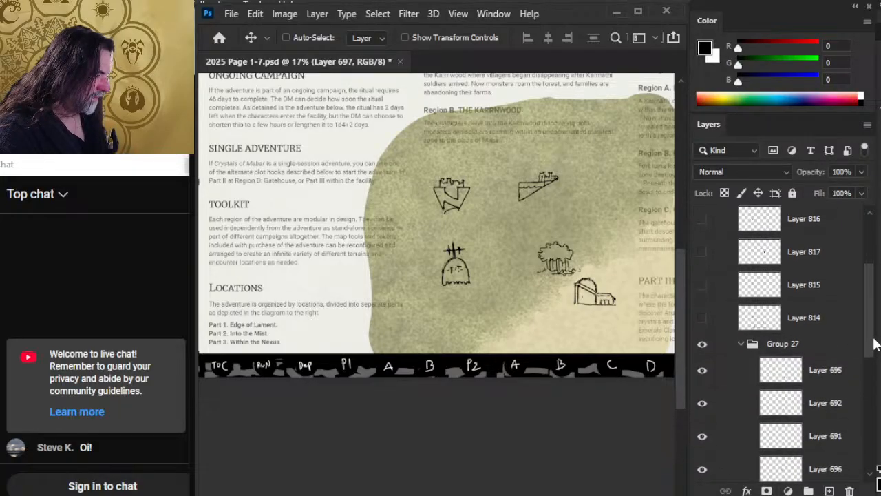
pyautogui.scroll(-5, 873, 344)
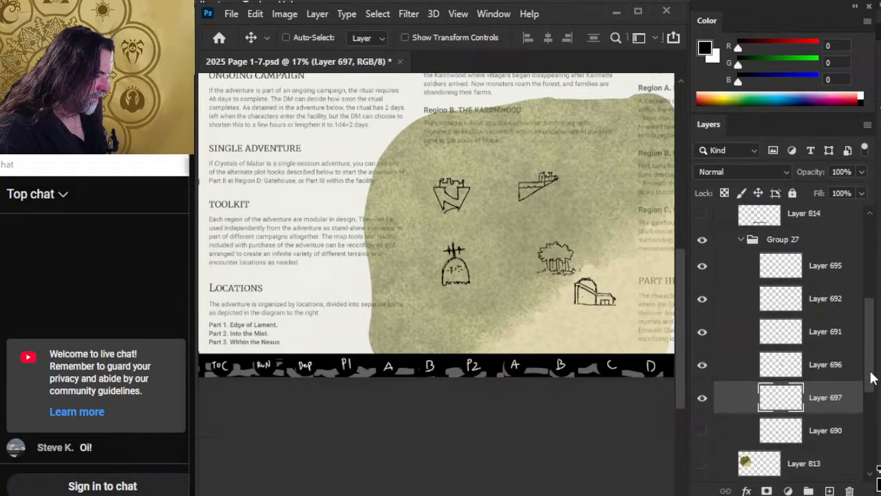
# Show the crystal icon on Layer 690 and move it up and left to the terrain's edge, above the castle icon
pyautogui.click(702, 397)
pyautogui.click(735, 393)
pyautogui.moveTo(556, 311)
pyautogui.mouseDown()
pyautogui.moveTo(512, 277)
pyautogui.moveTo(537, 313)
pyautogui.mouseUp()
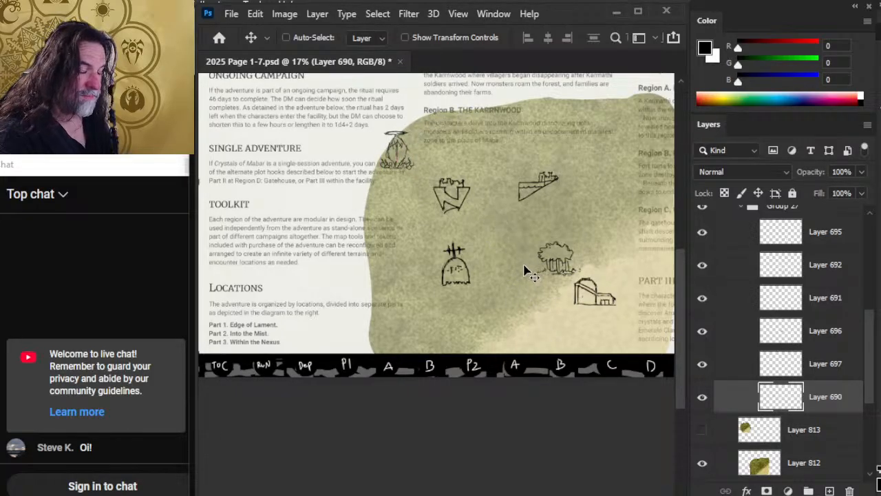
pyautogui.moveTo(530, 265); pyautogui.dragTo(538, 273)
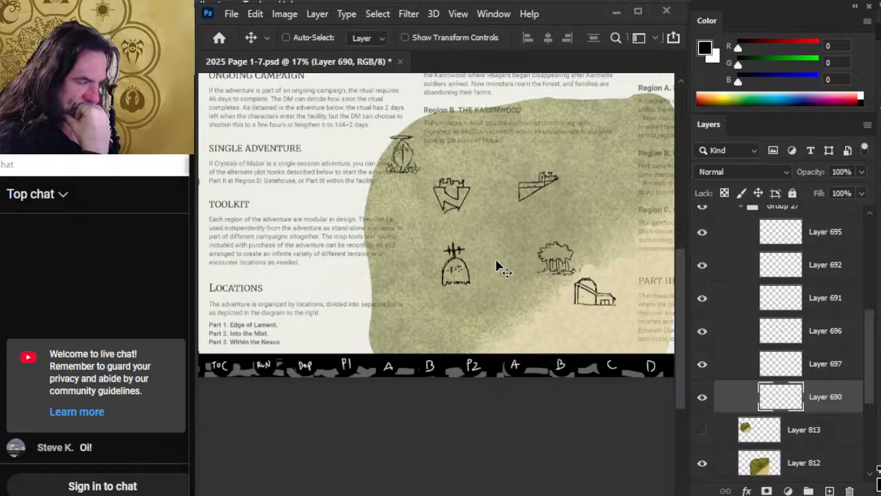
# Hide the crystal and tree icons on Layers 690 and 692, and bring the castle and wall icons closer together
pyautogui.click(702, 396)
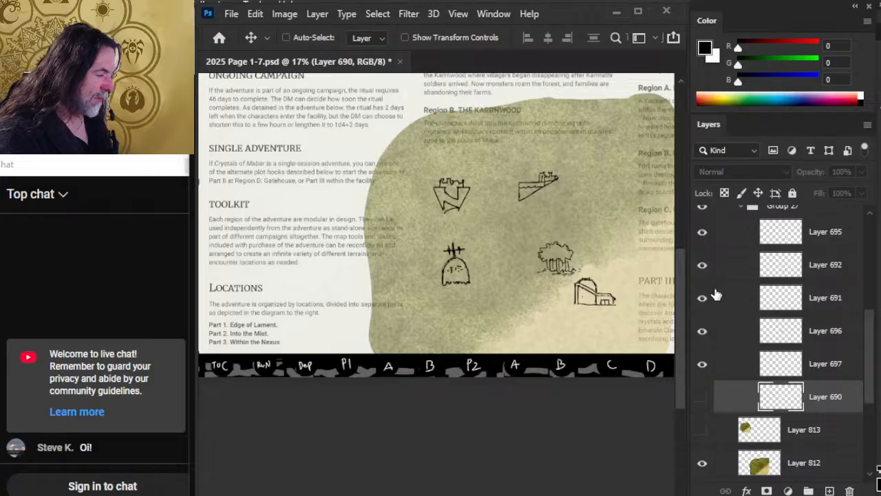
pyautogui.click(702, 265)
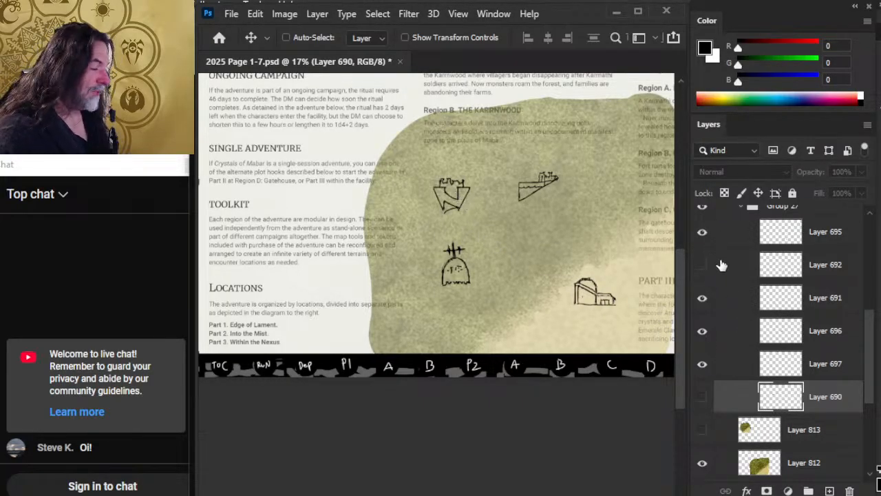
pyautogui.click(721, 350)
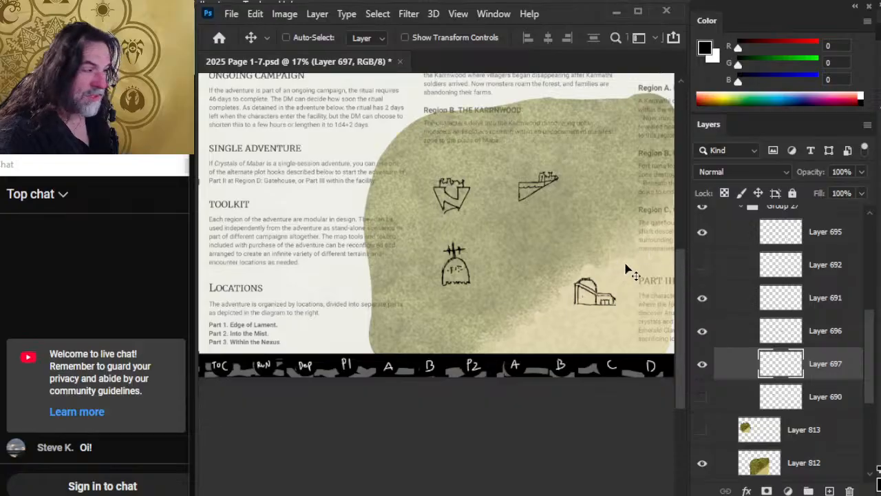
pyautogui.moveTo(628, 269)
pyautogui.mouseDown()
pyautogui.moveTo(624, 259)
pyautogui.moveTo(634, 290)
pyautogui.mouseUp()
pyautogui.click(737, 344)
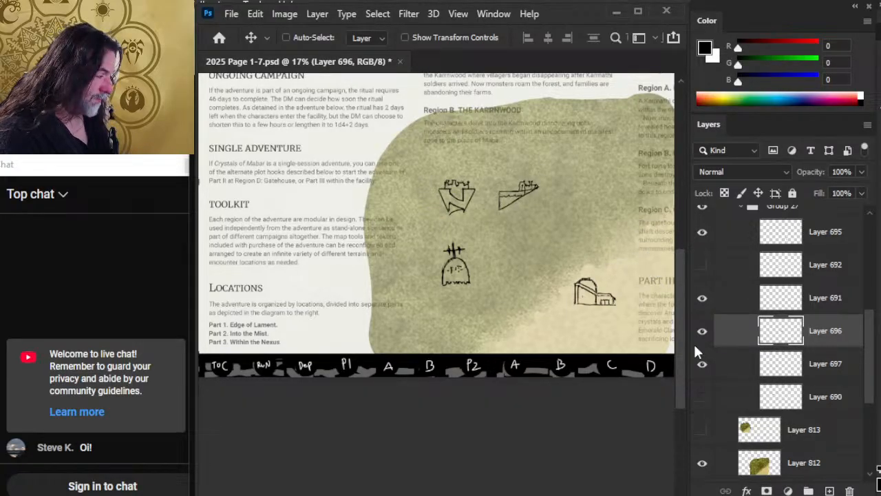
# Move the tombstone icon on Layer 691 up directly beneath the castle icon
pyautogui.click(719, 297)
pyautogui.moveTo(560, 337); pyautogui.dragTo(564, 315)
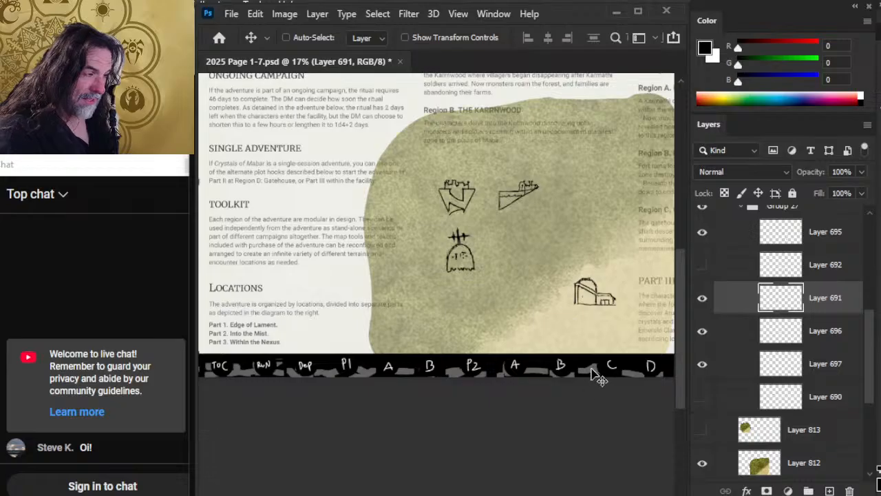
pyautogui.moveTo(592, 372); pyautogui.dragTo(582, 356)
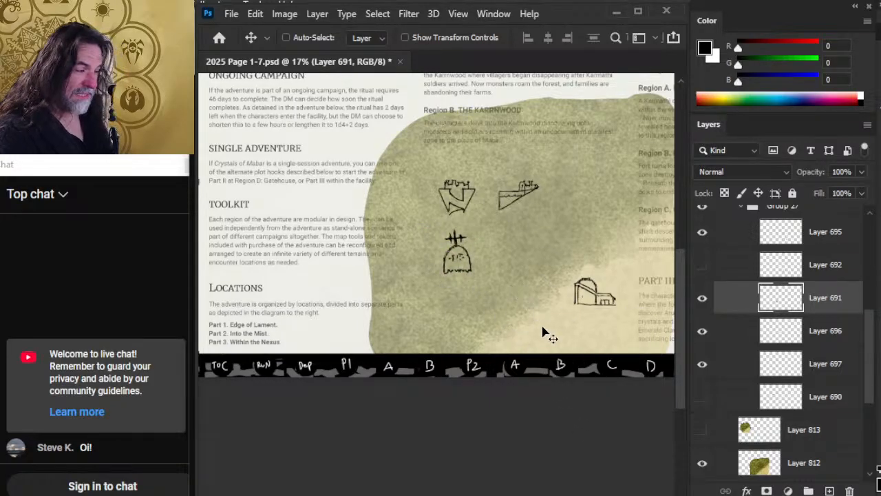
# Move the farm building icon on Layer 695 down within the pale sand-coloured terrain
pyautogui.click(726, 238)
pyautogui.moveTo(618, 313)
pyautogui.mouseDown()
pyautogui.moveTo(609, 320)
pyautogui.moveTo(619, 352)
pyautogui.moveTo(651, 368)
pyautogui.moveTo(649, 387)
pyautogui.mouseUp()
pyautogui.moveTo(639, 344); pyautogui.dragTo(630, 346)
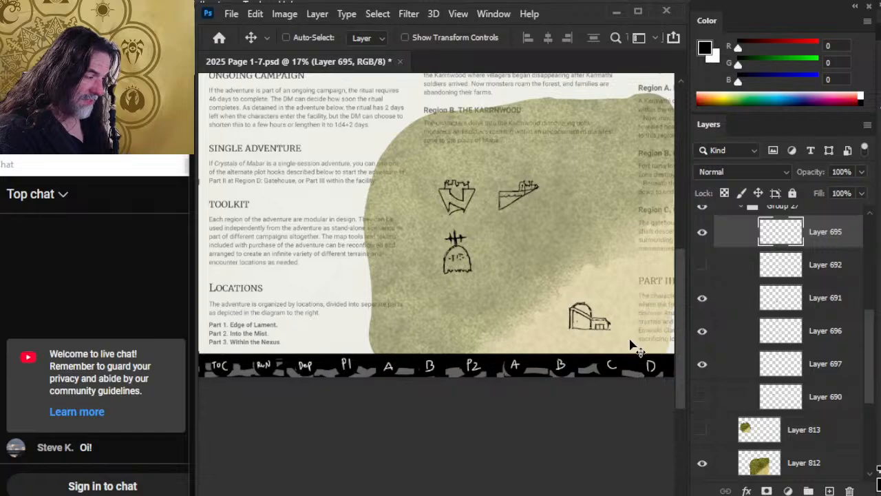
# Shift the castle, wall and tombstone icons on Layers 691, 696 and 697 together down and right
pyautogui.click(737, 303)
pyautogui.keyDown('shift'); pyautogui.click(736, 365); pyautogui.keyUp('shift')
pyautogui.moveTo(569, 289); pyautogui.dragTo(585, 313)
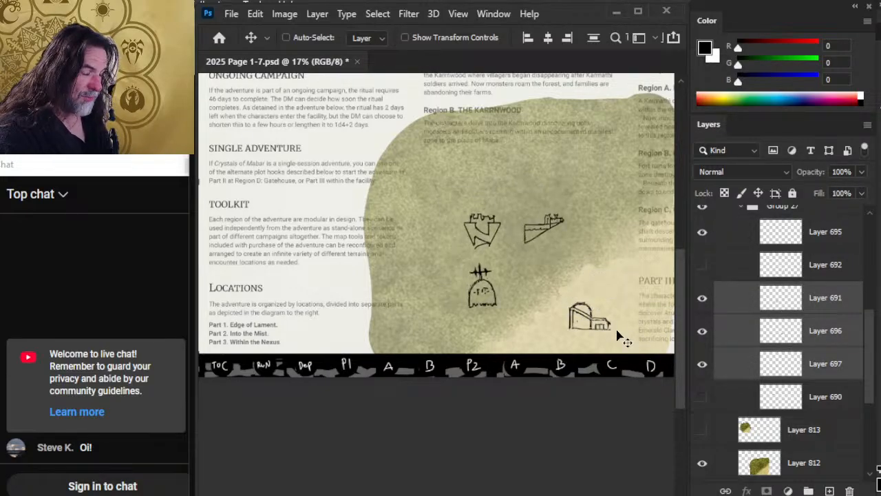
pyautogui.moveTo(622, 338); pyautogui.dragTo(641, 305)
# Nudge the farm building icon on Layer 695 slightly up and right of its place on the pale terrain
pyautogui.click(735, 239)
pyautogui.moveTo(610, 360)
pyautogui.mouseDown()
pyautogui.moveTo(624, 340)
pyautogui.moveTo(599, 337)
pyautogui.moveTo(609, 316)
pyautogui.moveTo(605, 344)
pyautogui.mouseUp()
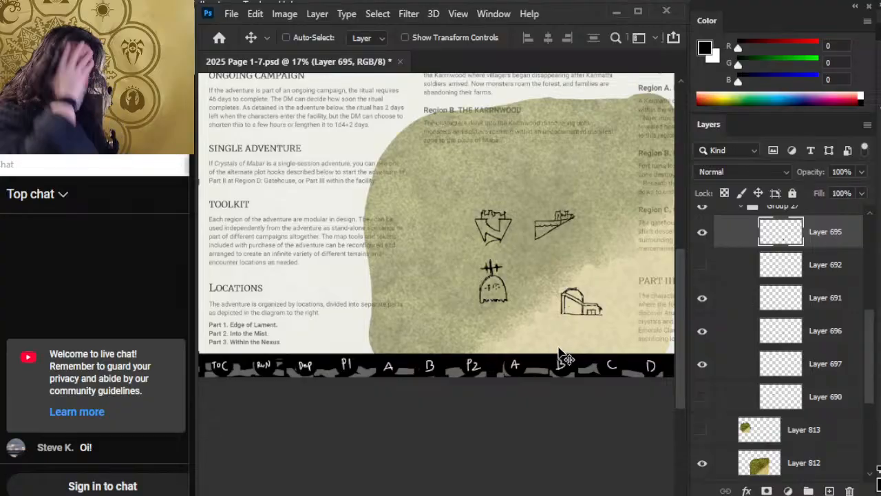
pyautogui.moveTo(586, 333)
pyautogui.mouseDown()
pyautogui.moveTo(598, 342)
pyautogui.moveTo(606, 337)
pyautogui.mouseUp()
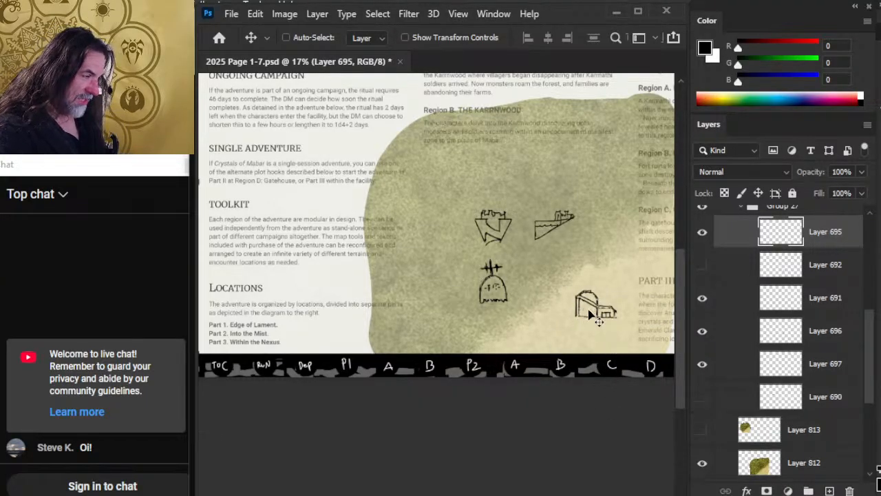
# Show the crystal icon on Layer 690 and move it down and right, diagonally above the castle icon
pyautogui.click(702, 396)
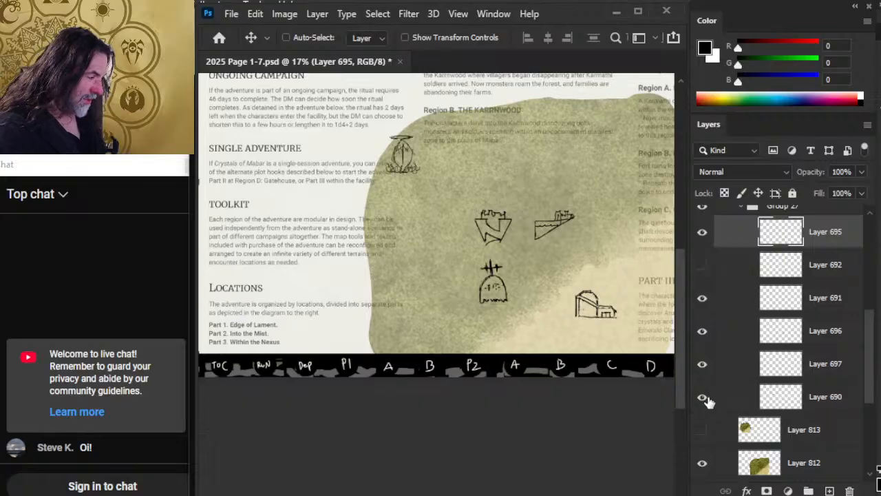
pyautogui.click(723, 396)
pyautogui.moveTo(481, 210); pyautogui.dragTo(522, 239)
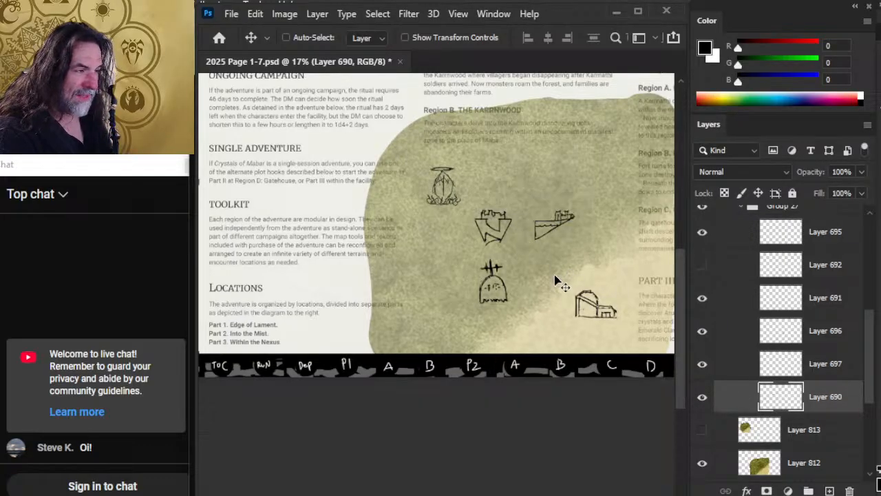
pyautogui.moveTo(556, 277); pyautogui.dragTo(551, 272)
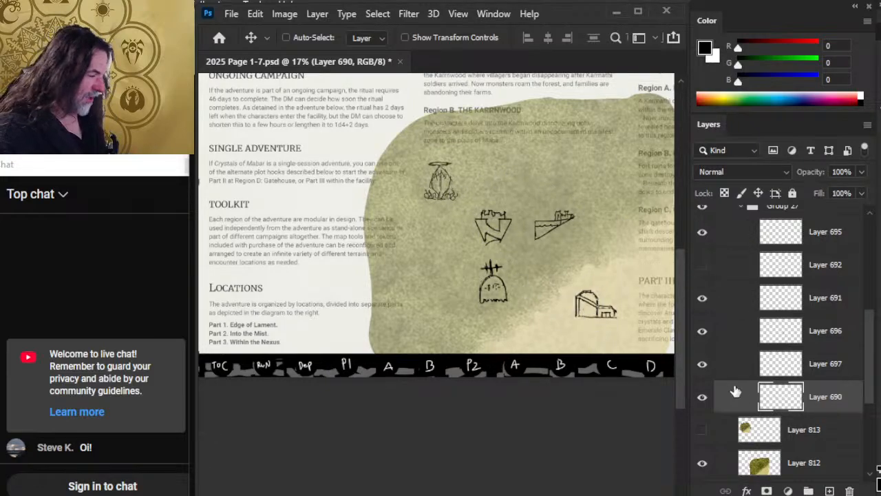
# Show the tree icon on Layer 692 and place it below the wall icon, between the tombstone and the farm building
pyautogui.click(703, 265)
pyautogui.click(727, 276)
pyautogui.moveTo(620, 257); pyautogui.dragTo(611, 268)
pyautogui.moveTo(607, 310); pyautogui.dragTo(603, 312)
# Group the icon layers by part: 691, 696 and 697 together, 695 and 692 together, and 690 on its own
pyautogui.click(733, 306)
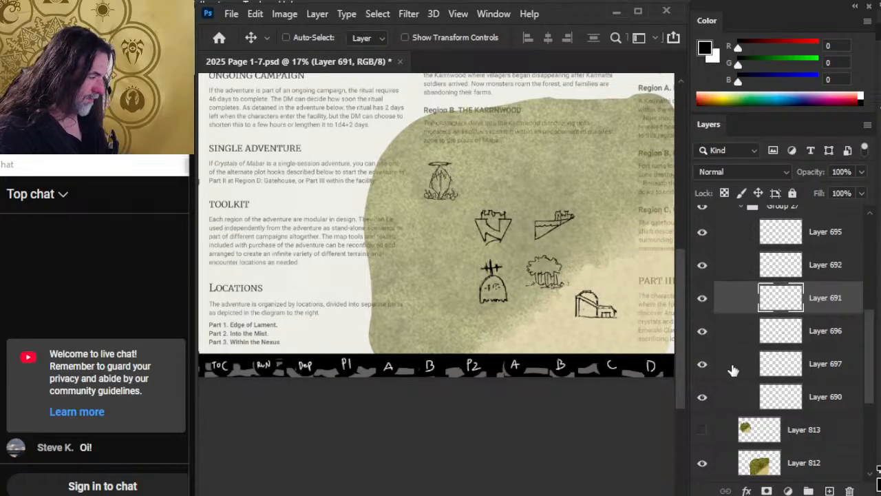
pyautogui.keyDown('shift'); pyautogui.click(733, 365); pyautogui.keyUp('shift')
pyautogui.hotkey('ctrl', 'g')
pyautogui.click(740, 242)
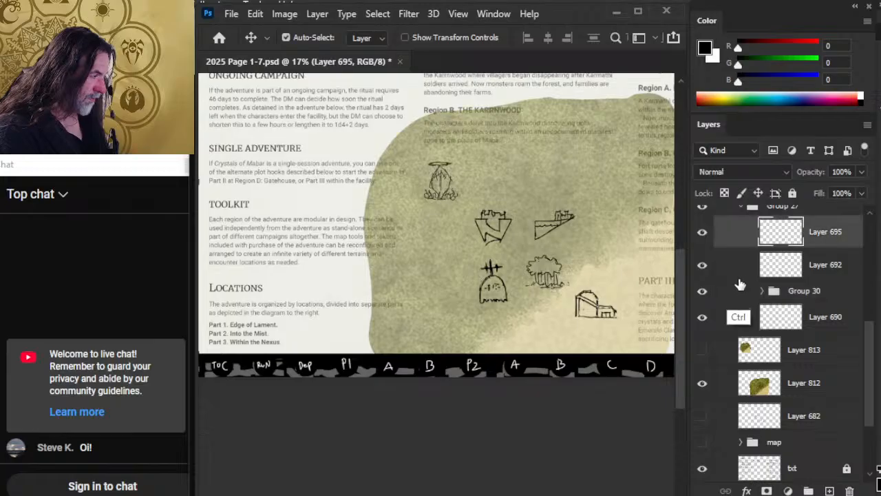
pyautogui.keyDown('shift'); pyautogui.click(737, 272); pyautogui.keyUp('shift')
pyautogui.hotkey('ctrl', 'g')
pyautogui.click(737, 276)
pyautogui.hotkey('ctrl', 'g')
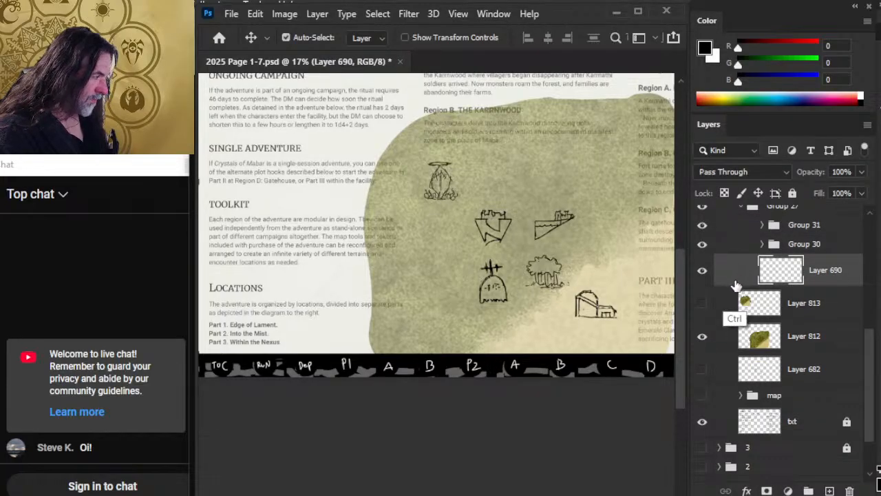
# Move the tree and farm icons in Group 31 slightly down and right, and shift the Group 30 icons left
pyautogui.click(810, 232)
pyautogui.moveTo(641, 332); pyautogui.dragTo(658, 372)
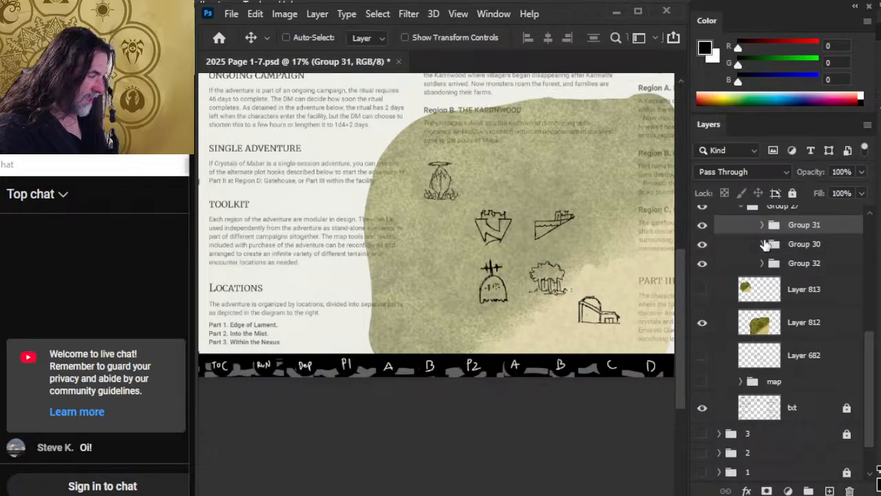
pyautogui.click(741, 248)
pyautogui.moveTo(617, 285); pyautogui.dragTo(630, 309)
pyautogui.moveTo(635, 342); pyautogui.dragTo(629, 333)
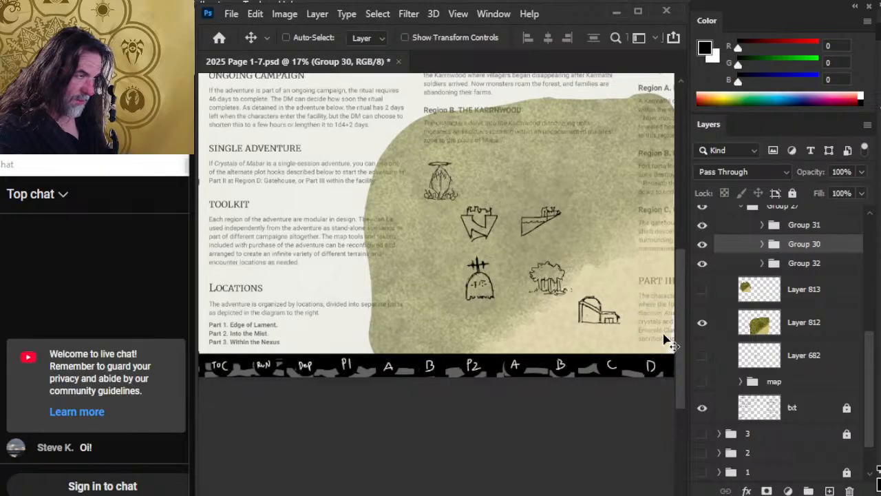
# Shift the crystal icon in Group 32 slightly left and down, and check the arrangement on the whole page
pyautogui.click(783, 266)
pyautogui.moveTo(556, 284); pyautogui.dragTo(548, 283)
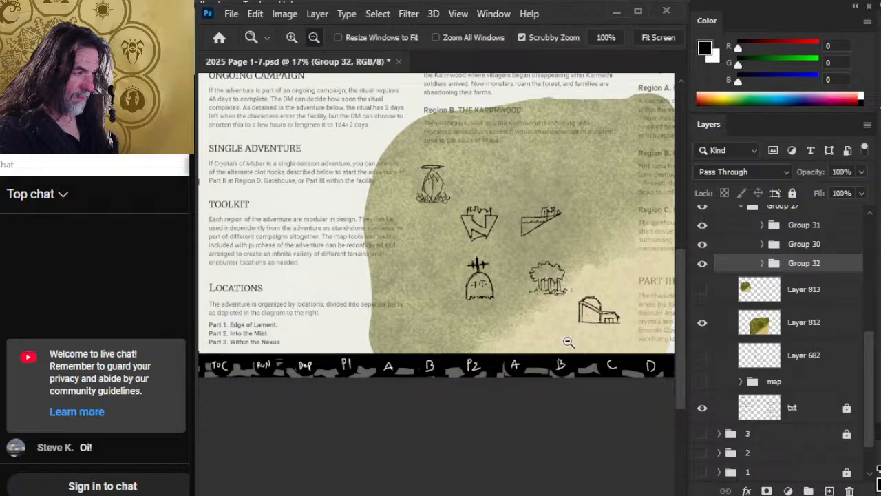
pyautogui.moveTo(568, 337); pyautogui.dragTo(530, 322)
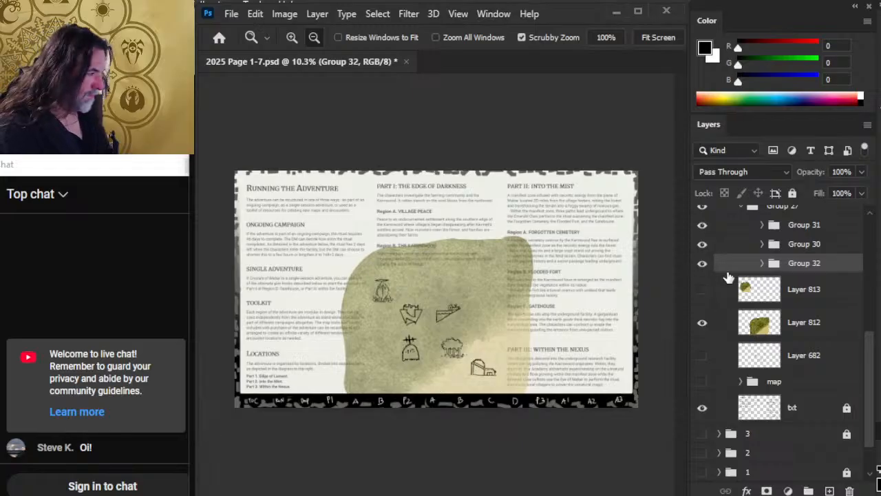
# Show Layers 815 and 816 and erase their P1 and P3 labels, keeping only the corner boundary lines
pyautogui.moveTo(869, 363); pyautogui.dragTo(873, 294)
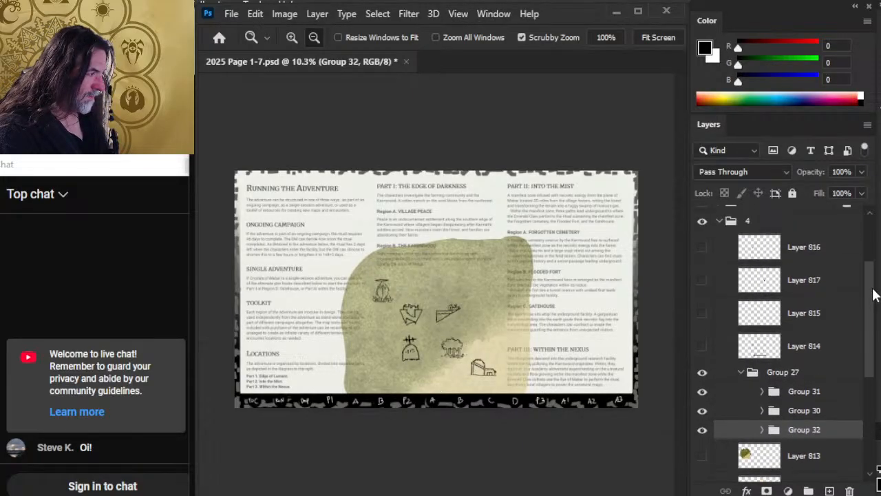
pyautogui.click(702, 281)
pyautogui.click(702, 280)
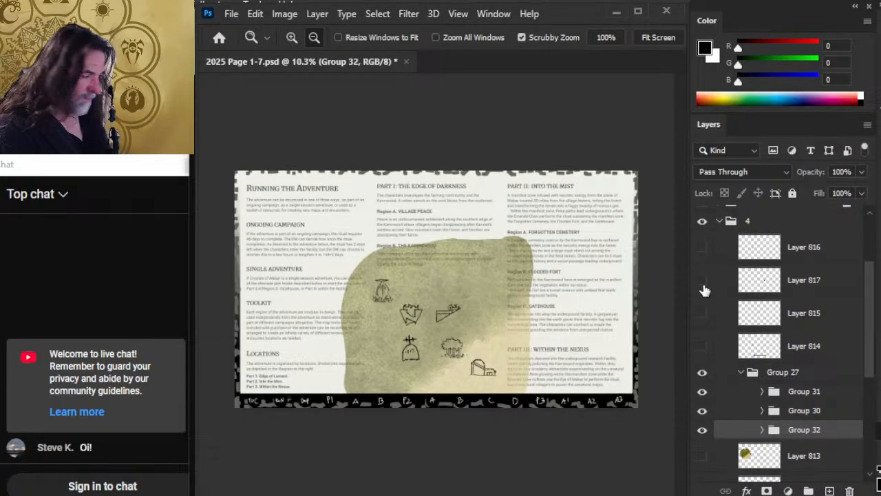
pyautogui.click(701, 313)
pyautogui.click(722, 320)
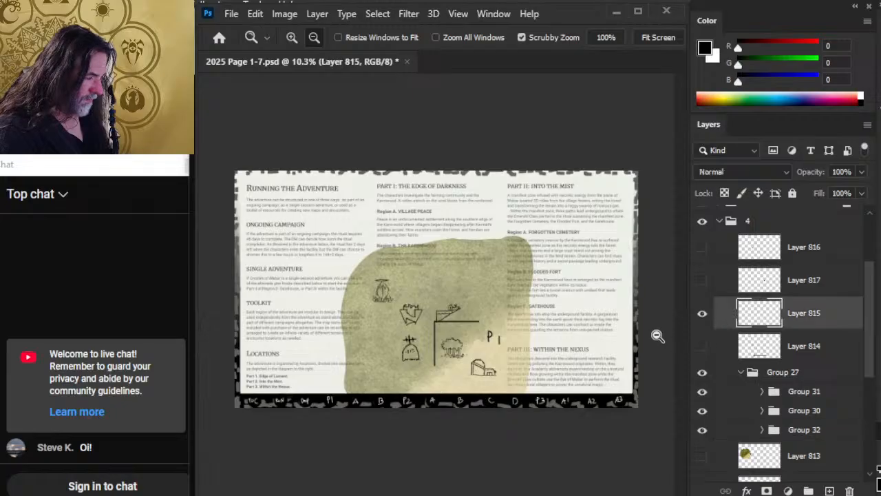
pyautogui.press('e')
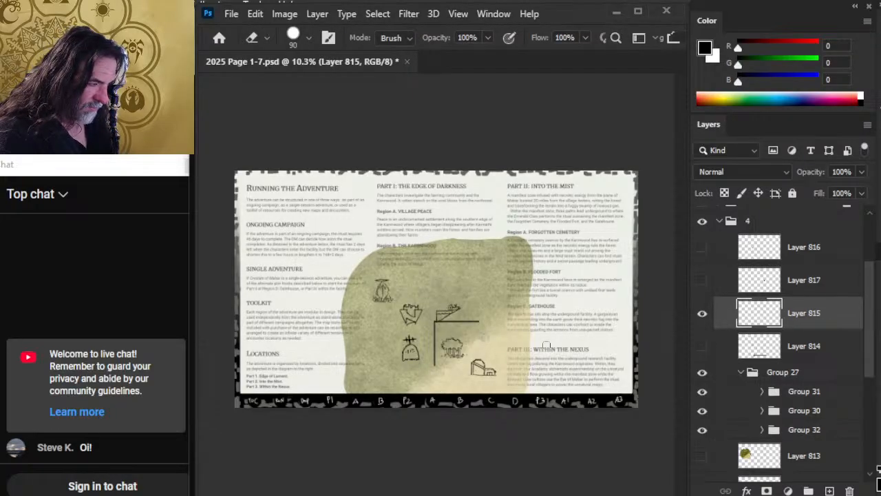
pyautogui.click(702, 247)
pyautogui.click(717, 255)
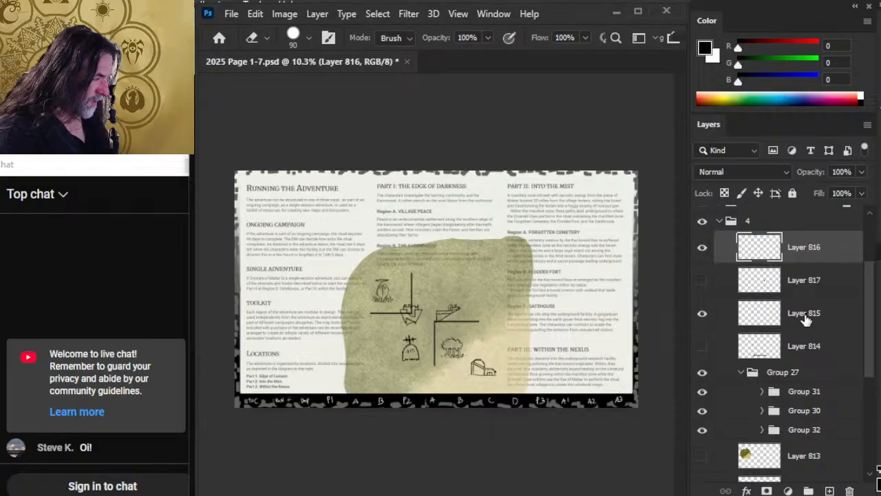
# Move the Layer 815 corner slightly down and left beside the trees, and the Layer 816 corner up and left around the crystal icon
pyautogui.click(756, 318)
pyautogui.press('z')
pyautogui.click(493, 343)
pyautogui.click(493, 342)
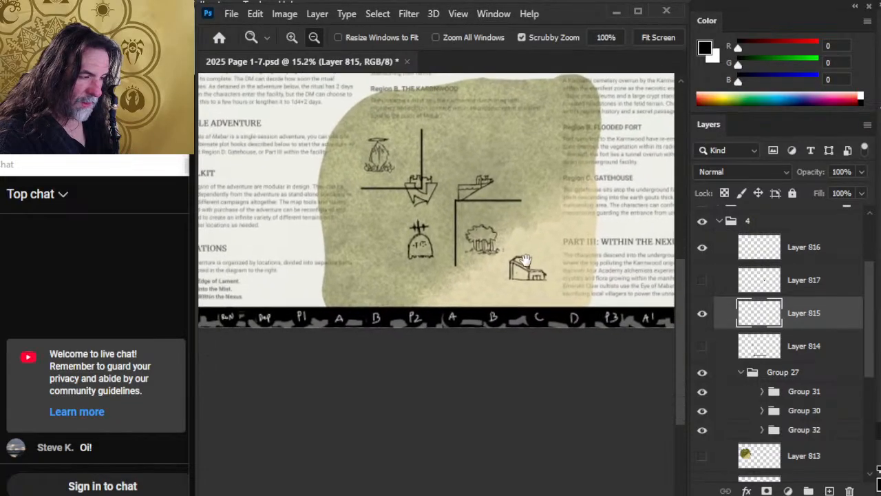
pyautogui.press('v')
pyautogui.moveTo(556, 273)
pyautogui.mouseDown()
pyautogui.moveTo(548, 285)
pyautogui.moveTo(598, 305)
pyautogui.moveTo(584, 299)
pyautogui.mouseUp()
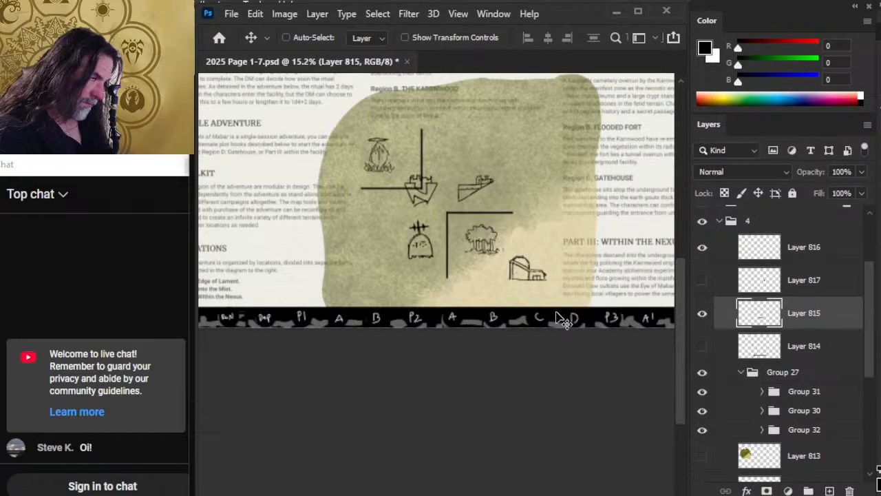
pyautogui.click(740, 256)
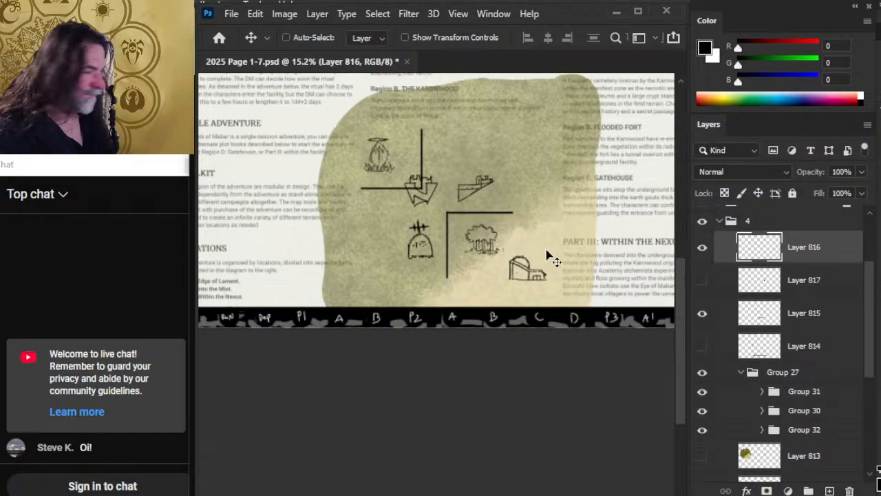
pyautogui.moveTo(548, 257); pyautogui.dragTo(531, 214)
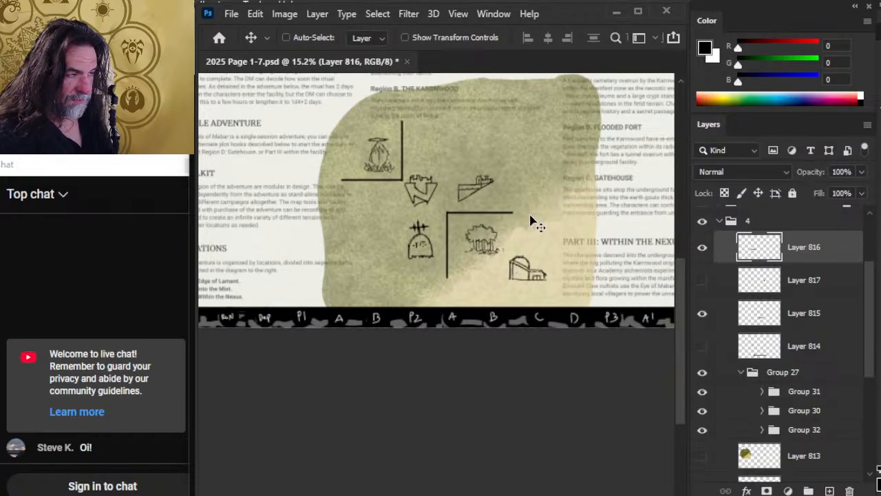
# Shift the Group 30 icons slightly down and right, and spread them out by moving the gravestone left and the Layer 696 icon up
pyautogui.click(791, 413)
pyautogui.moveTo(517, 289); pyautogui.dragTo(521, 289)
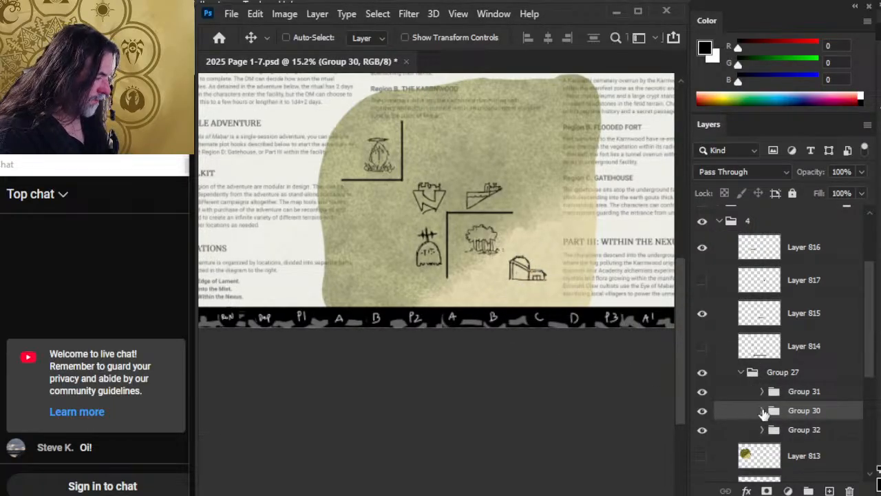
pyautogui.click(762, 410)
pyautogui.click(826, 436)
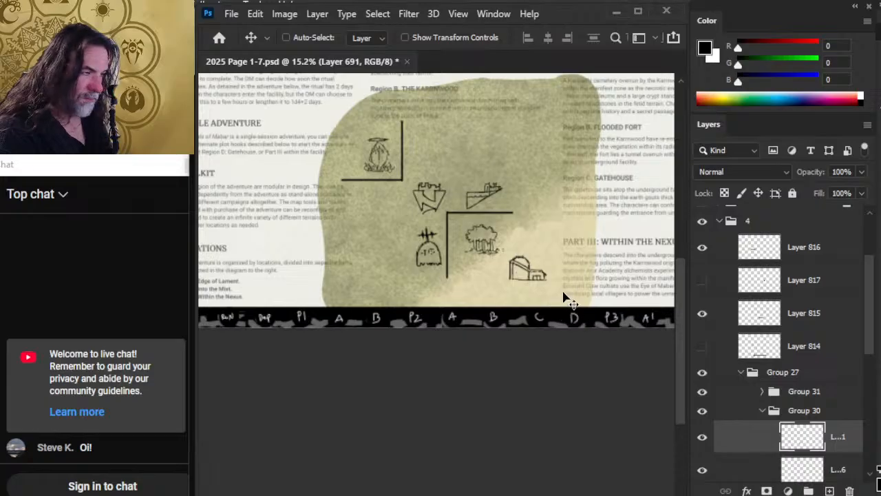
pyautogui.click(754, 468)
pyautogui.moveTo(566, 296); pyautogui.dragTo(569, 275)
pyautogui.moveTo(869, 331); pyautogui.dragTo(869, 373)
pyautogui.click(747, 381)
pyautogui.moveTo(535, 303); pyautogui.dragTo(541, 347)
pyautogui.click(752, 335)
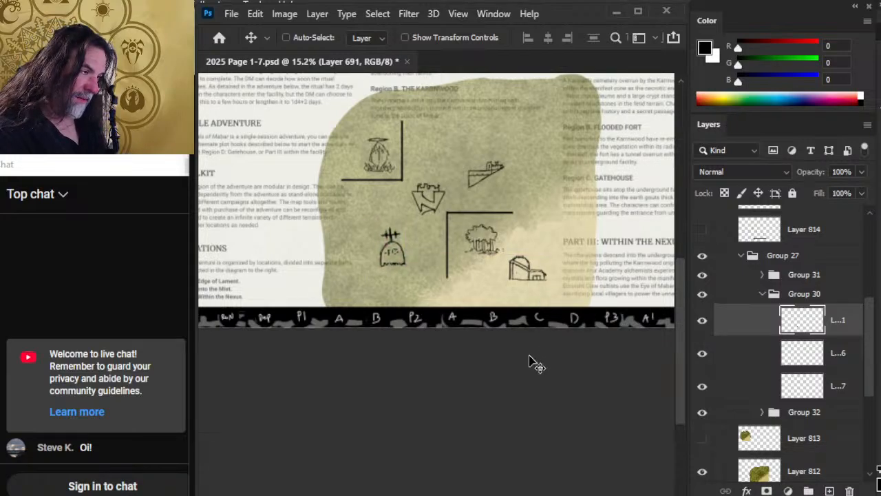
pyautogui.click(757, 353)
pyautogui.moveTo(614, 252); pyautogui.dragTo(604, 232)
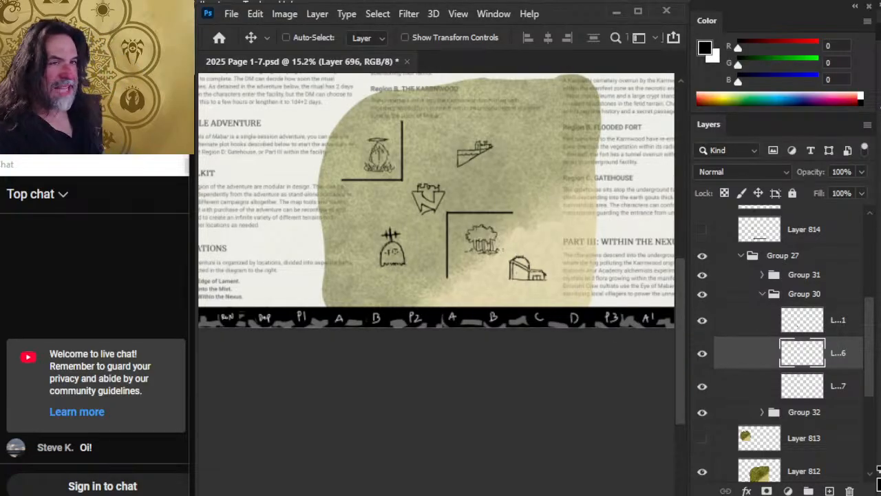
# Check the arrangement on the whole page, expand Groups 32 and 31, and select Layer 695
pyautogui.press('z')
pyautogui.moveTo(525, 236); pyautogui.dragTo(480, 241)
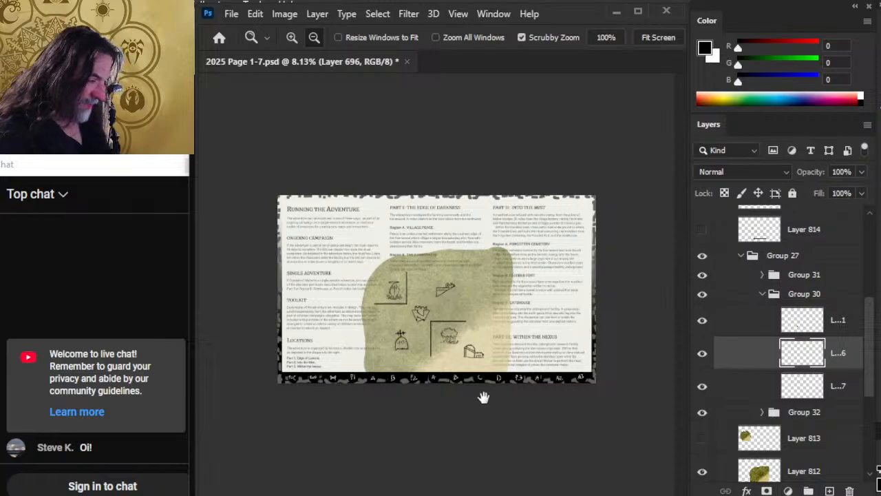
pyautogui.scroll(-1, 744, 392)
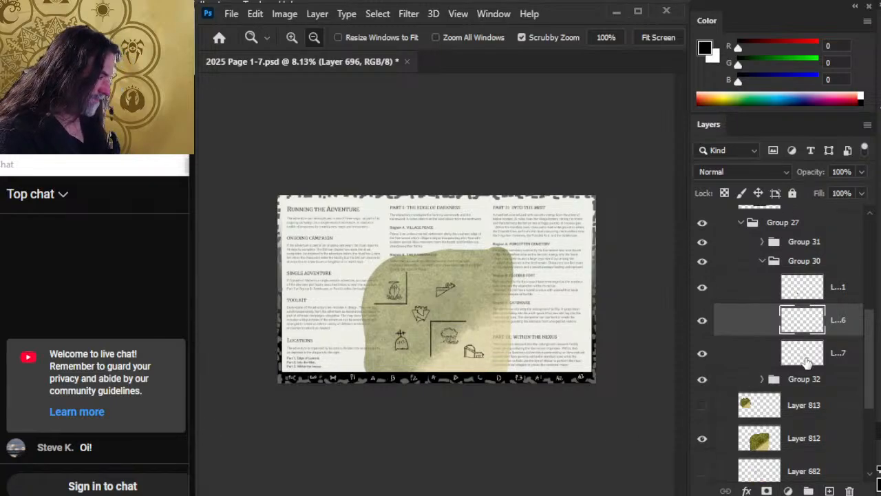
pyautogui.scroll(2, 736, 372)
pyautogui.scroll(-3, 750, 353)
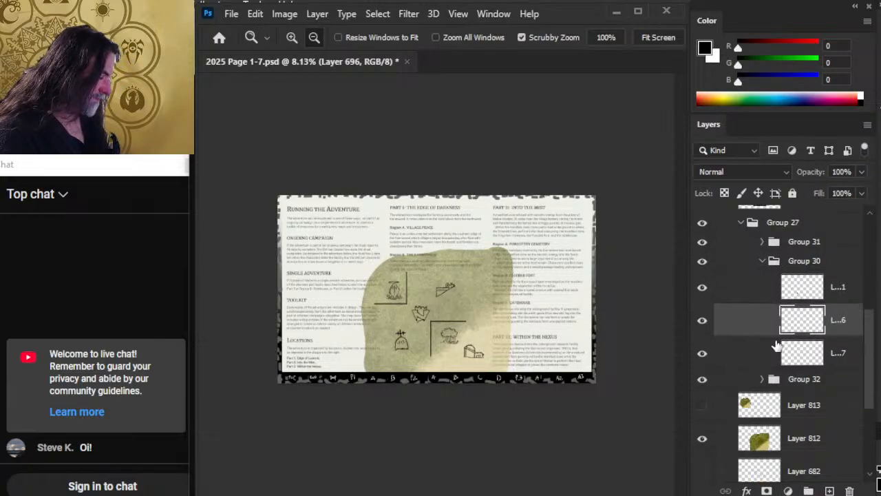
pyautogui.click(762, 345)
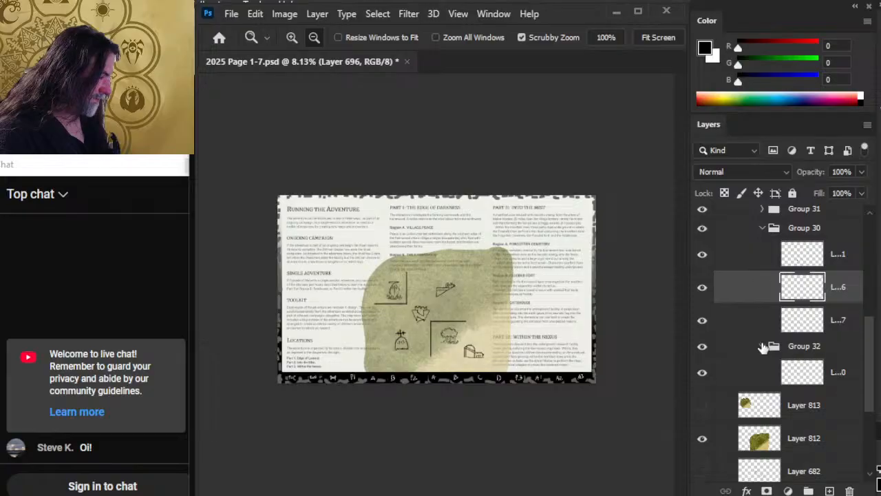
pyautogui.click(762, 208)
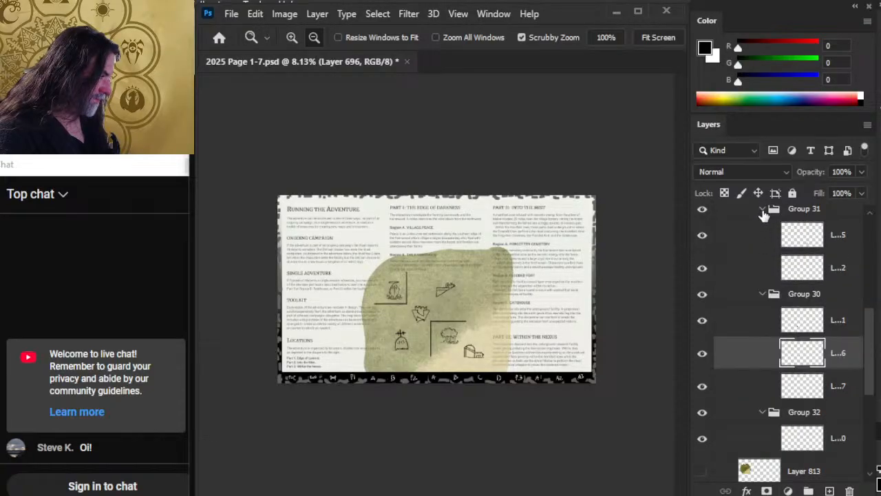
pyautogui.click(759, 245)
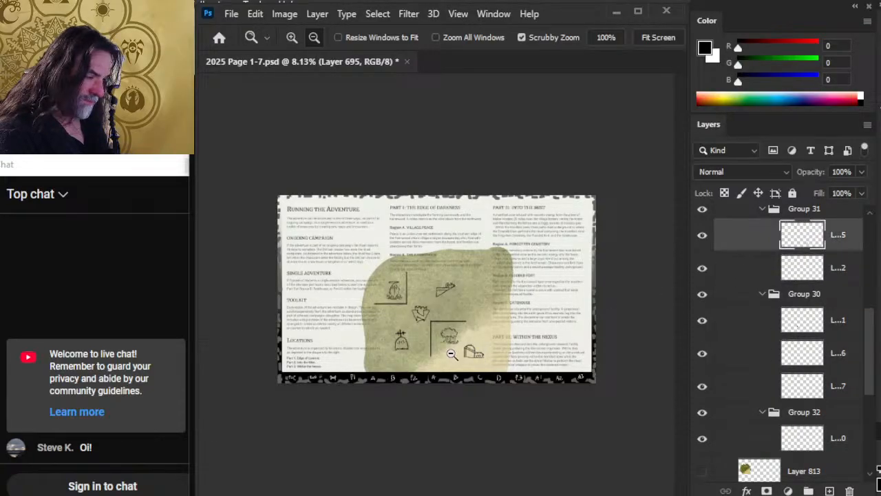
# Move the green terrain shape on Layer 812 slightly down and right behind the location icons
pyautogui.click(453, 352)
pyautogui.press('v')
pyautogui.moveTo(515, 374)
pyautogui.mouseDown()
pyautogui.moveTo(500, 368)
pyautogui.moveTo(509, 363)
pyautogui.mouseUp()
pyautogui.scroll(-2, 810, 396)
pyautogui.click(806, 373)
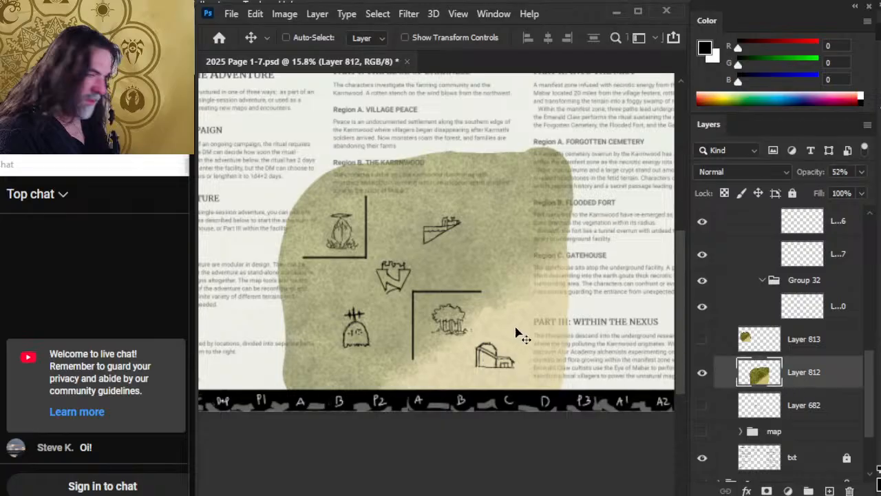
pyautogui.moveTo(501, 317); pyautogui.dragTo(518, 336)
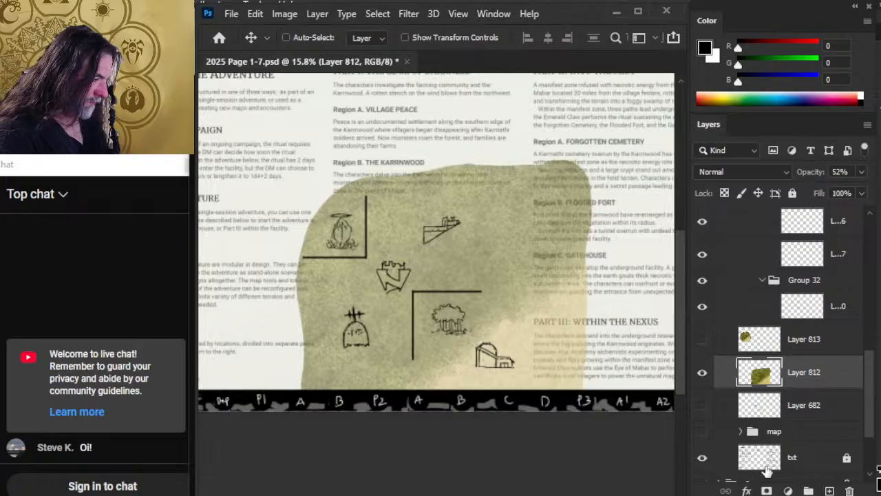
# Nudge the farm icon on Layer 695 slightly down and the tree icon on Layer 692 slightly right
pyautogui.scroll(5, 842, 333)
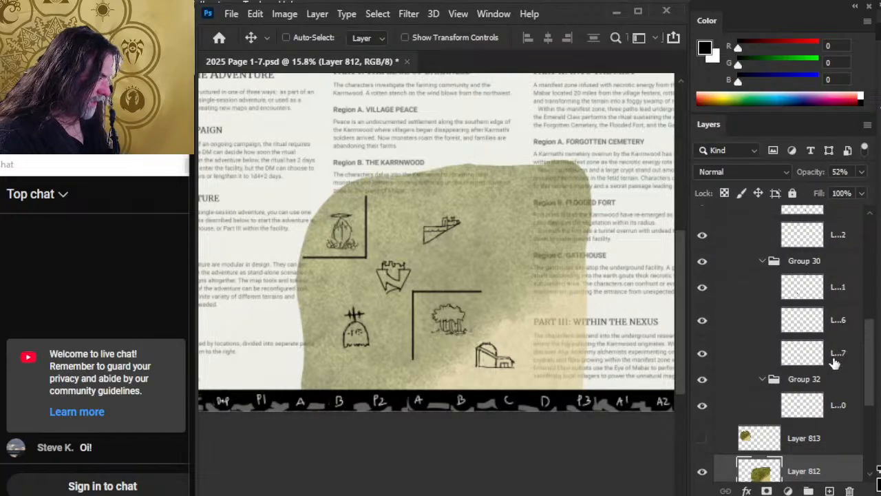
pyautogui.click(824, 313)
pyautogui.moveTo(500, 383); pyautogui.dragTo(498, 388)
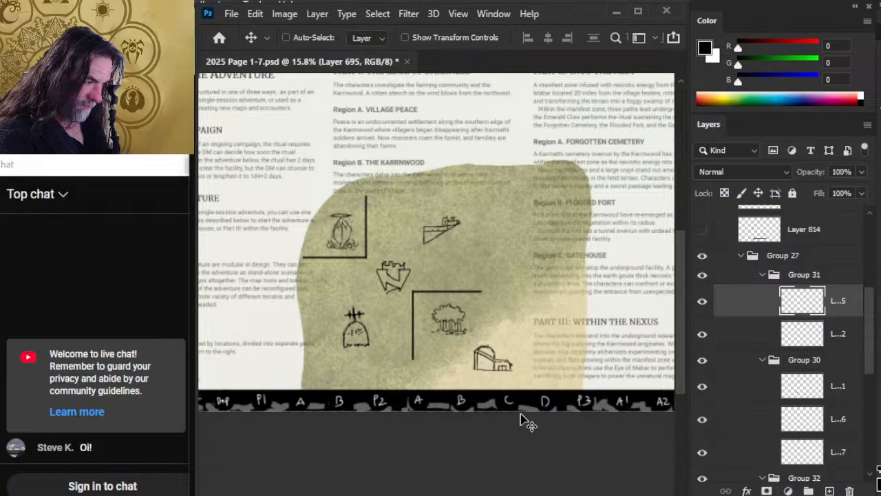
pyautogui.moveTo(521, 420); pyautogui.dragTo(524, 425)
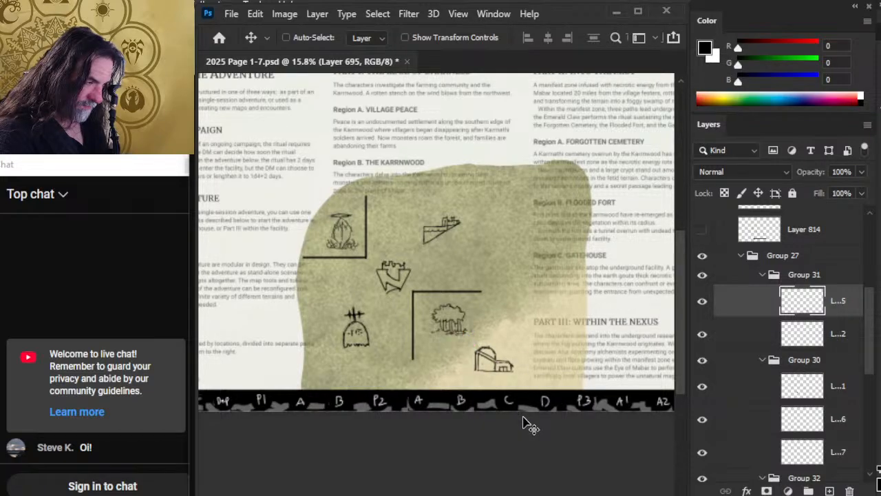
pyautogui.click(703, 334)
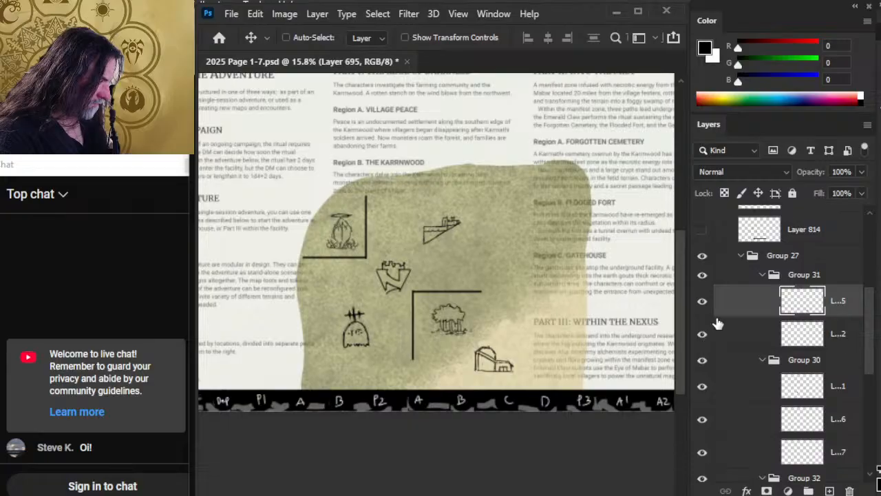
pyautogui.scroll(2, 729, 313)
pyautogui.scroll(-3, 729, 313)
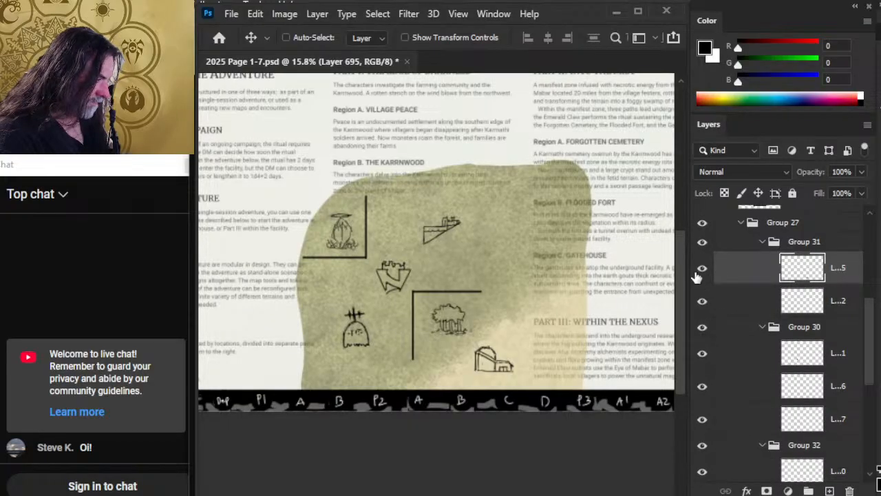
pyautogui.click(738, 309)
pyautogui.moveTo(582, 351)
pyautogui.mouseDown()
pyautogui.moveTo(596, 344)
pyautogui.moveTo(583, 348)
pyautogui.mouseUp()
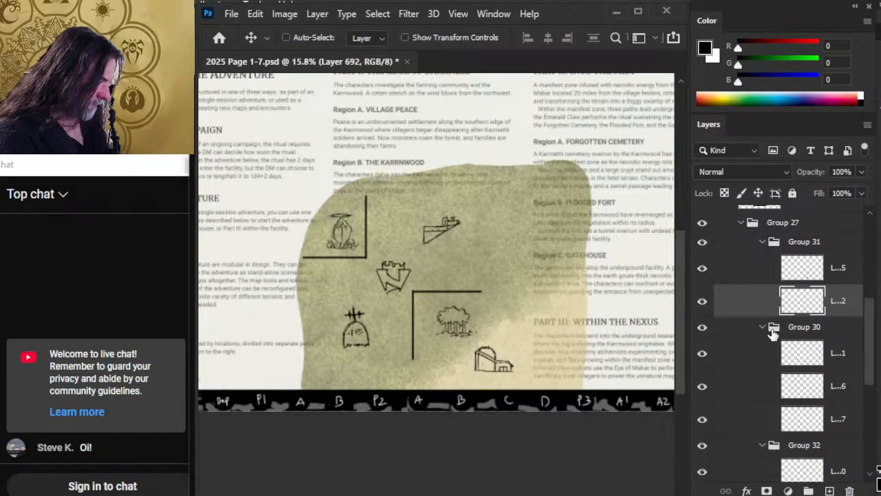
# Shift the Layer 816 corner right and slightly up, and the Layer 815 corner right and slightly down
pyautogui.scroll(4, 771, 335)
pyautogui.click(791, 268)
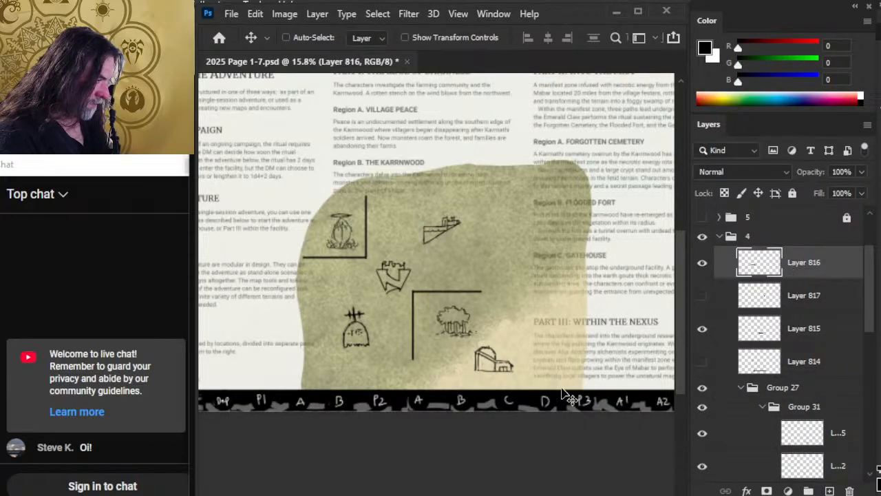
pyautogui.moveTo(509, 391); pyautogui.dragTo(523, 387)
pyautogui.click(723, 332)
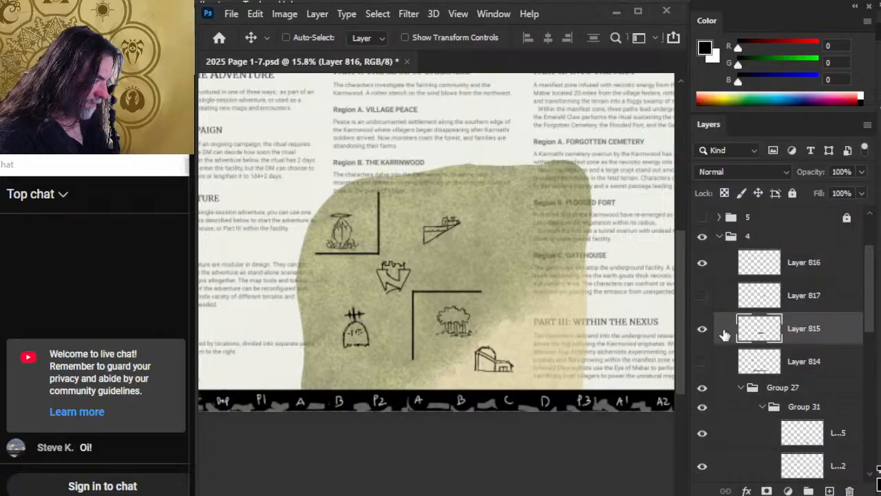
pyautogui.moveTo(605, 372); pyautogui.dragTo(617, 374)
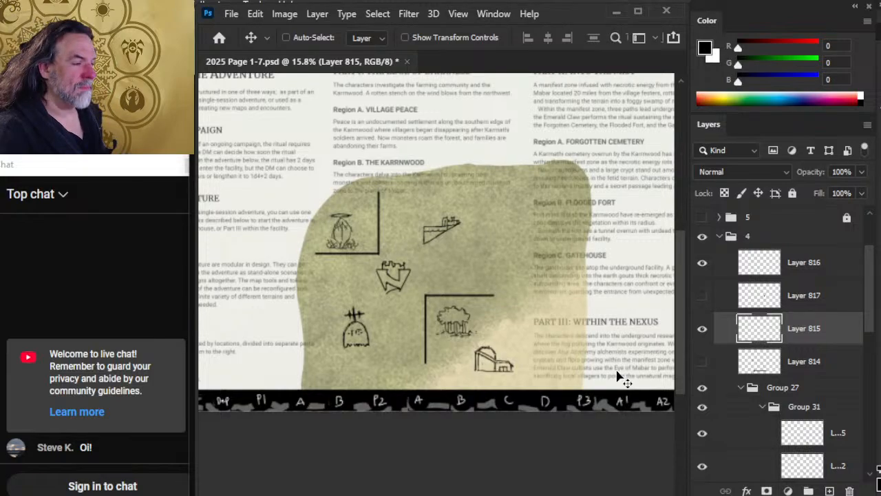
# Check the live stream in OBS and on its YouTube page, and return to the Photoshop document
pyautogui.hotkey('alt', 'Tab')
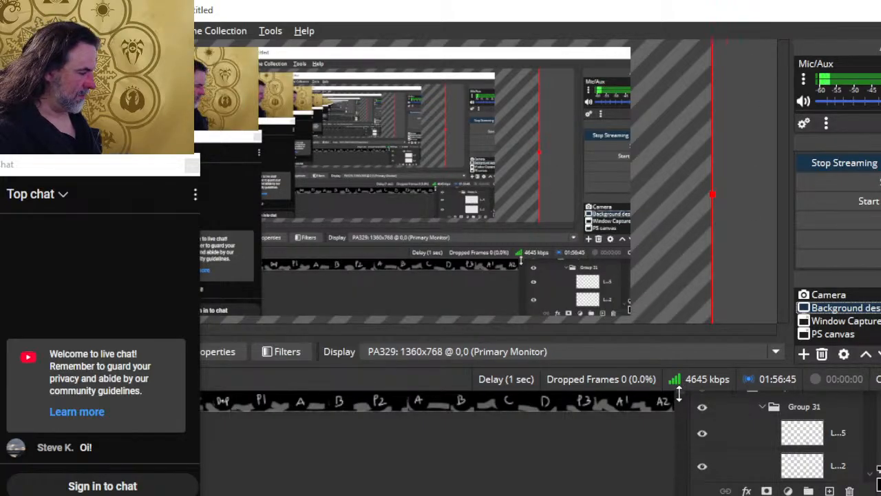
pyautogui.moveTo(681, 390); pyautogui.dragTo(701, 495)
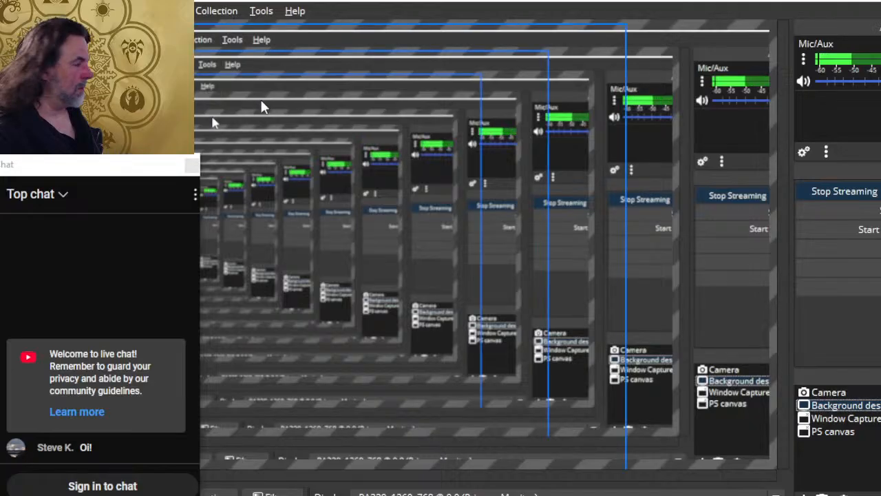
pyautogui.click(465, 2)
pyautogui.hotkey('alt', 'Tab')
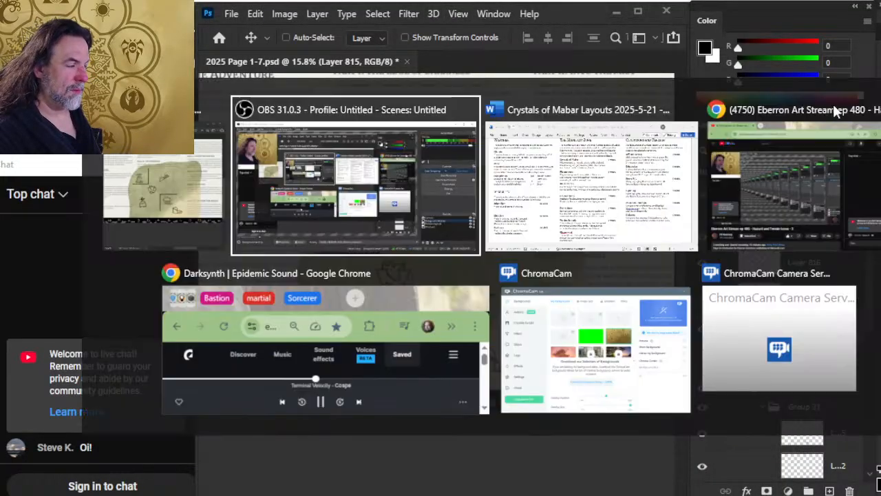
pyautogui.click(833, 104)
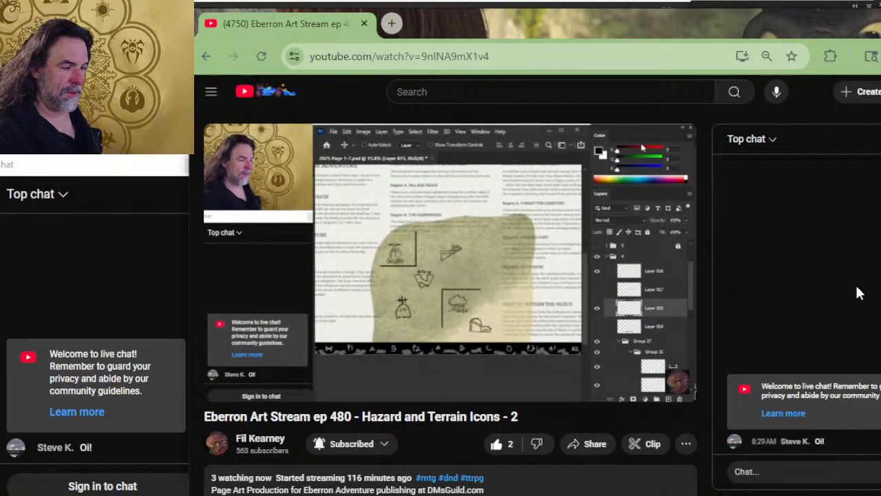
pyautogui.hotkey('alt', 'Tab')
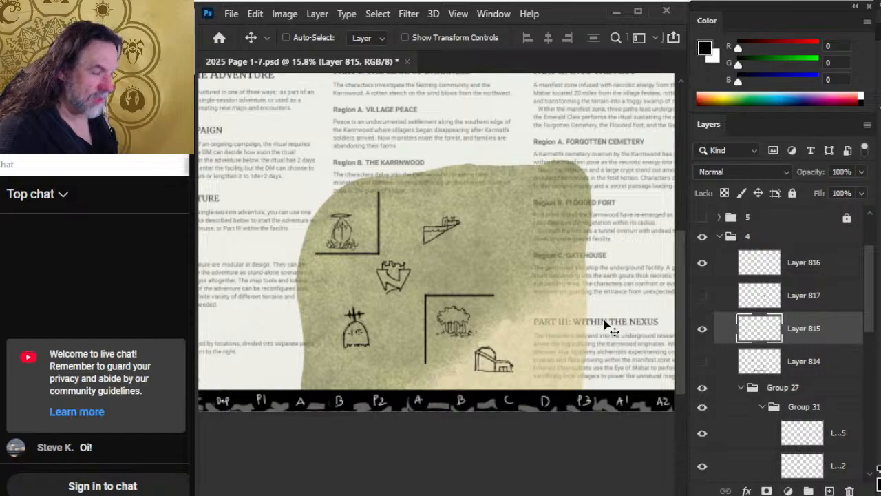
# Nudge the Layer 816 corner down and right, collapse Groups 31, 30 and 32, and hide Group 30
pyautogui.click(800, 274)
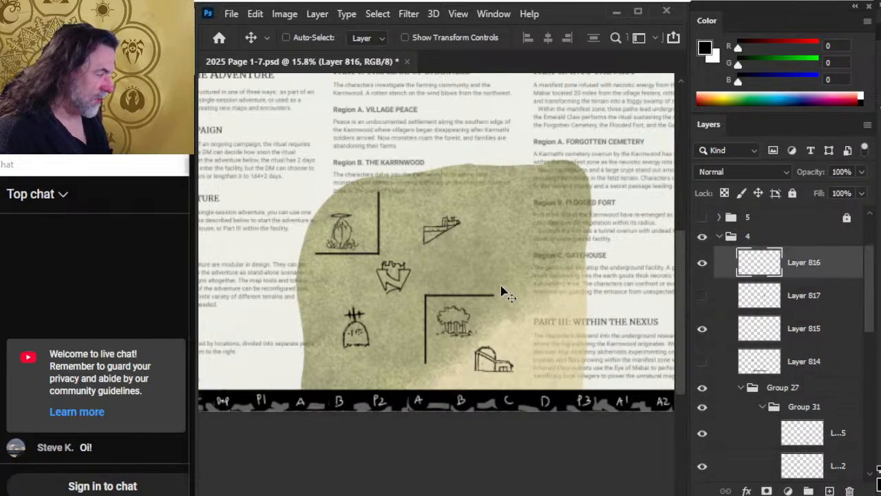
pyautogui.moveTo(500, 287)
pyautogui.mouseDown()
pyautogui.moveTo(496, 297)
pyautogui.moveTo(511, 300)
pyautogui.mouseUp()
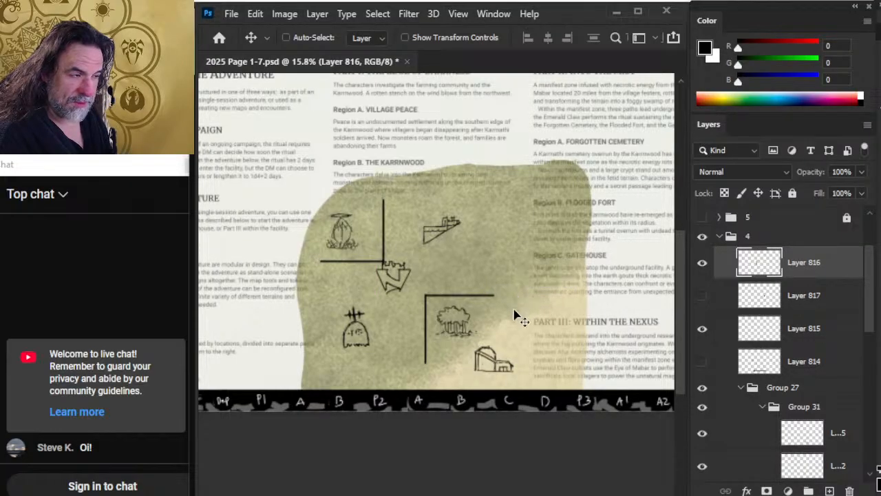
pyautogui.click(764, 408)
pyautogui.click(764, 426)
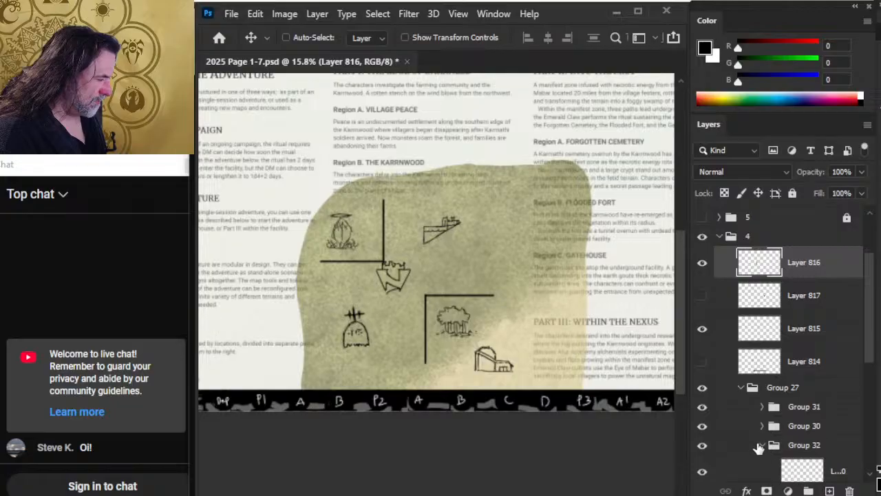
pyautogui.click(762, 446)
pyautogui.click(749, 429)
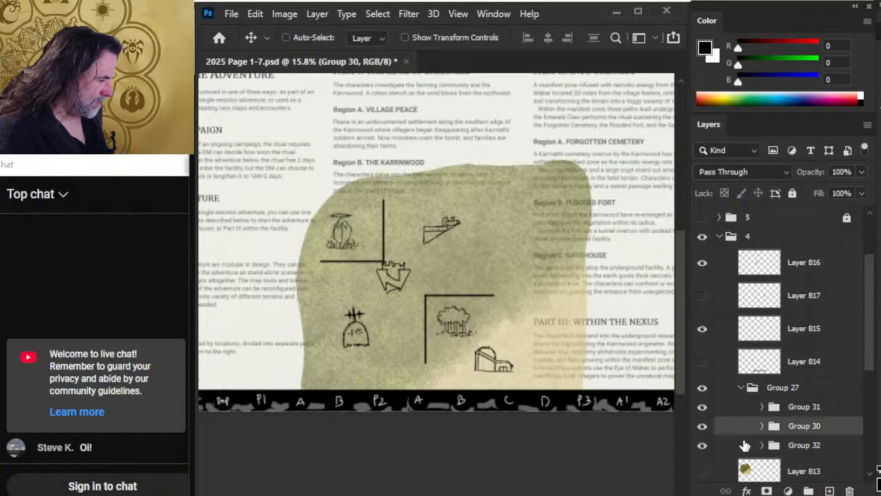
pyautogui.click(703, 427)
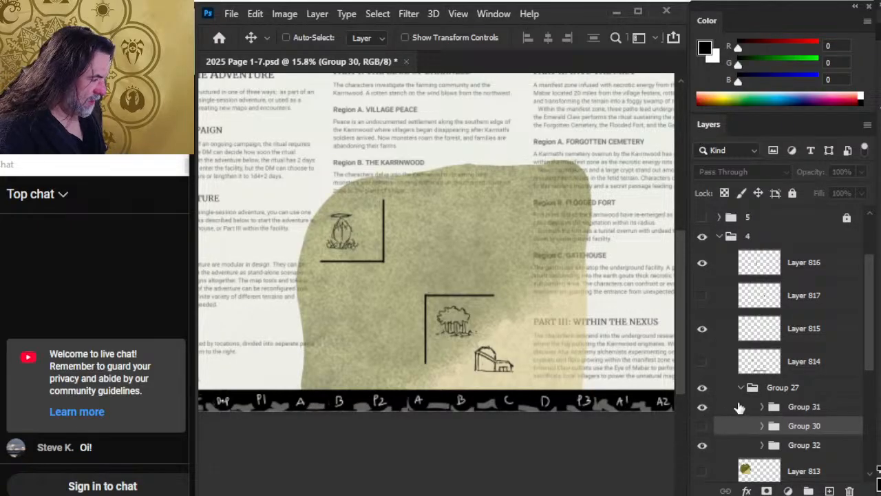
# Move the pod icon in Group 32 right and slightly down, and shift the Layer 816 corner slightly right and down to match
pyautogui.click(736, 446)
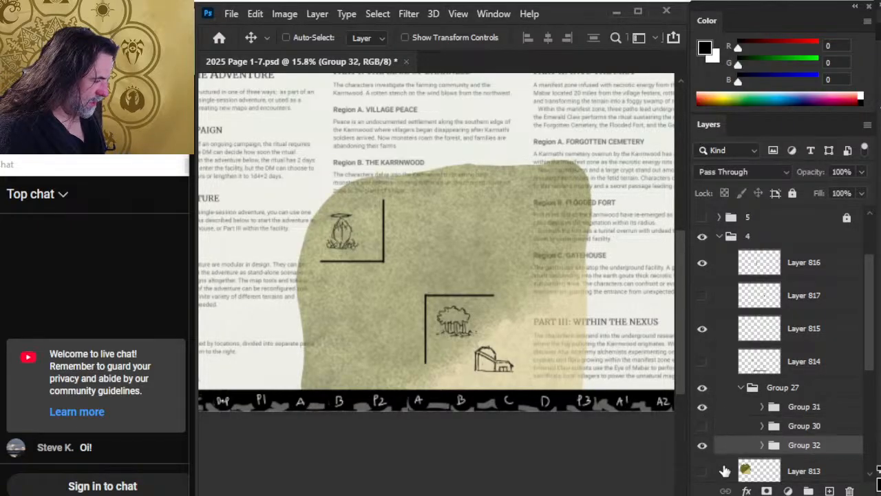
pyautogui.moveTo(490, 336)
pyautogui.mouseDown()
pyautogui.moveTo(503, 326)
pyautogui.moveTo(501, 349)
pyautogui.moveTo(515, 354)
pyautogui.moveTo(511, 346)
pyautogui.mouseUp()
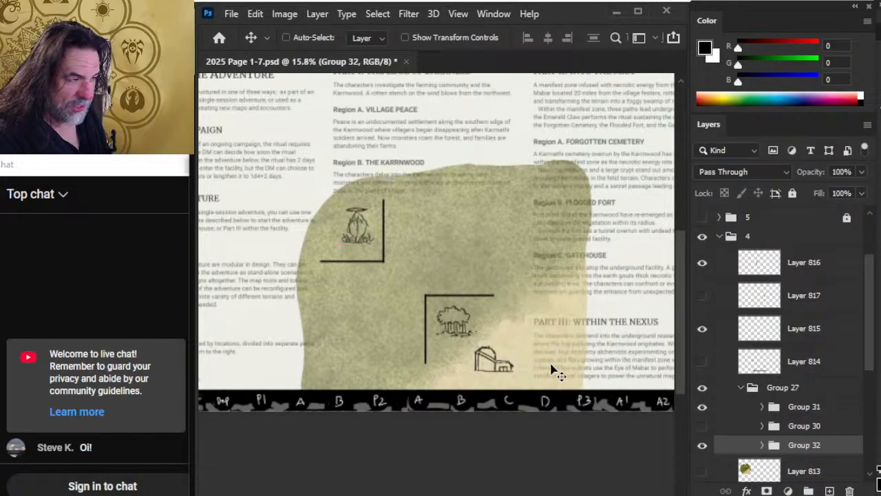
pyautogui.click(837, 274)
pyautogui.moveTo(510, 301); pyautogui.dragTo(520, 307)
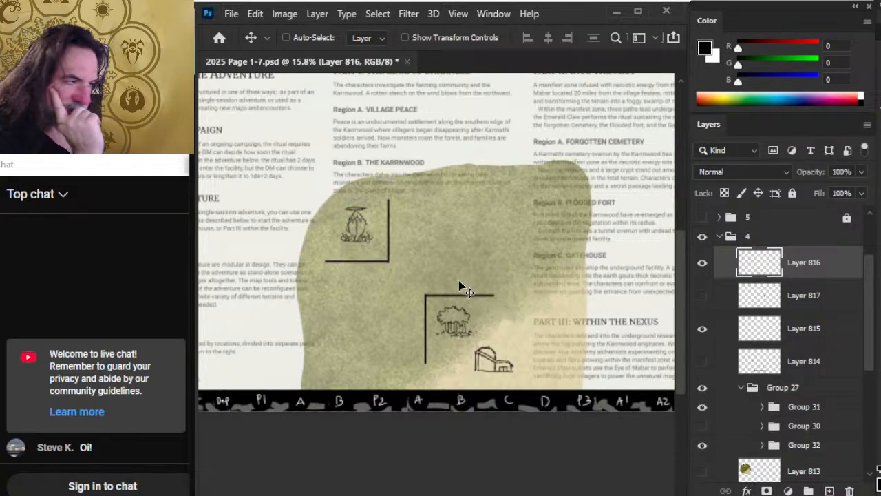
pyautogui.moveTo(496, 319)
pyautogui.mouseDown()
pyautogui.moveTo(509, 349)
pyautogui.moveTo(456, 311)
pyautogui.moveTo(472, 314)
pyautogui.moveTo(473, 343)
pyautogui.mouseUp()
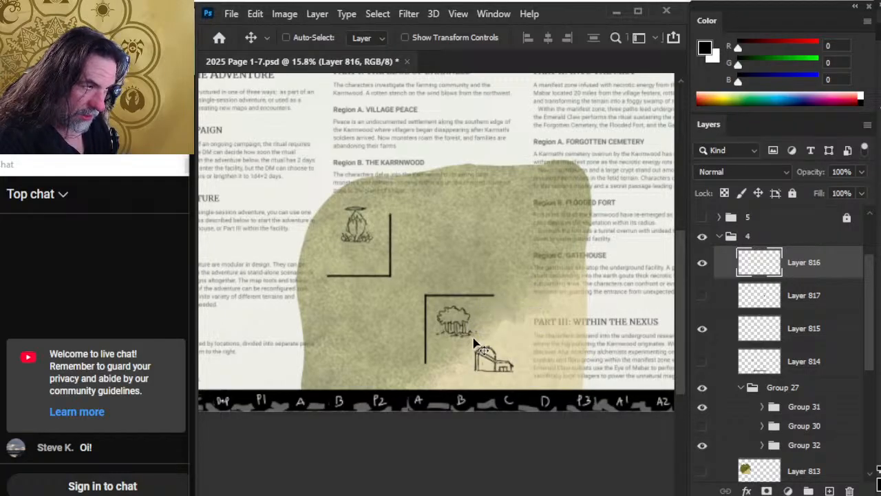
pyautogui.click(802, 449)
pyautogui.moveTo(480, 290)
pyautogui.mouseDown()
pyautogui.moveTo(475, 314)
pyautogui.moveTo(478, 307)
pyautogui.mouseUp()
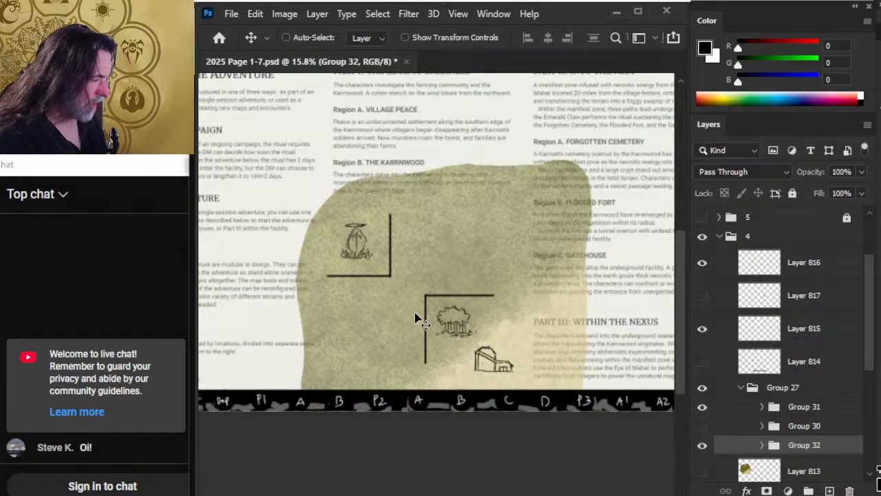
# Delete Layer 817 with the handwritten P2 label, and check Layer 814 by briefly toggling its visibility
pyautogui.click(702, 295)
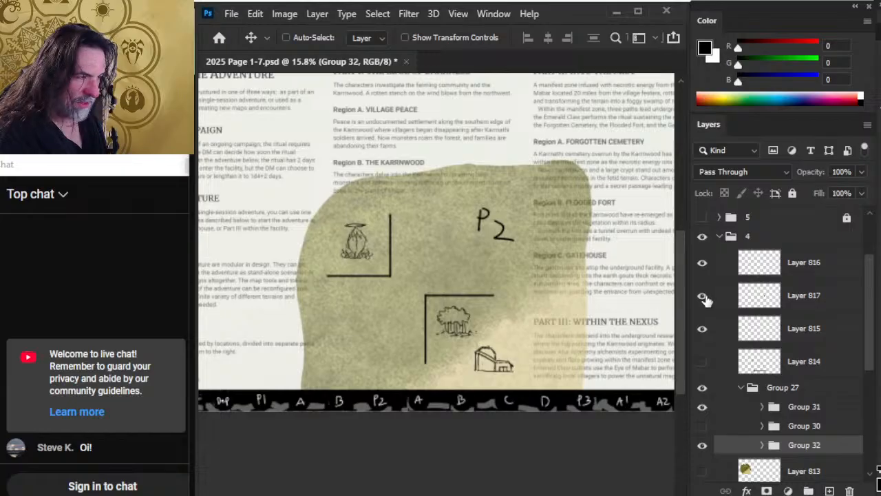
pyautogui.click(702, 295)
pyautogui.click(783, 303)
pyautogui.press('Delete')
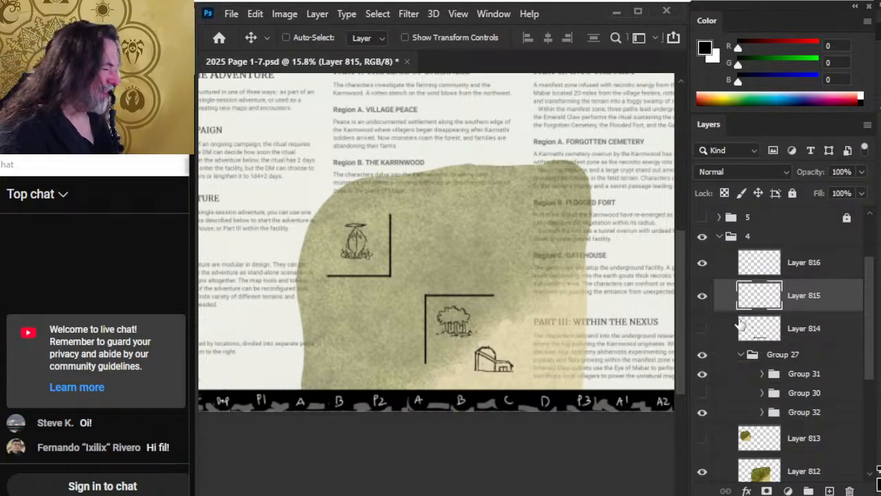
pyautogui.click(703, 330)
pyautogui.click(702, 331)
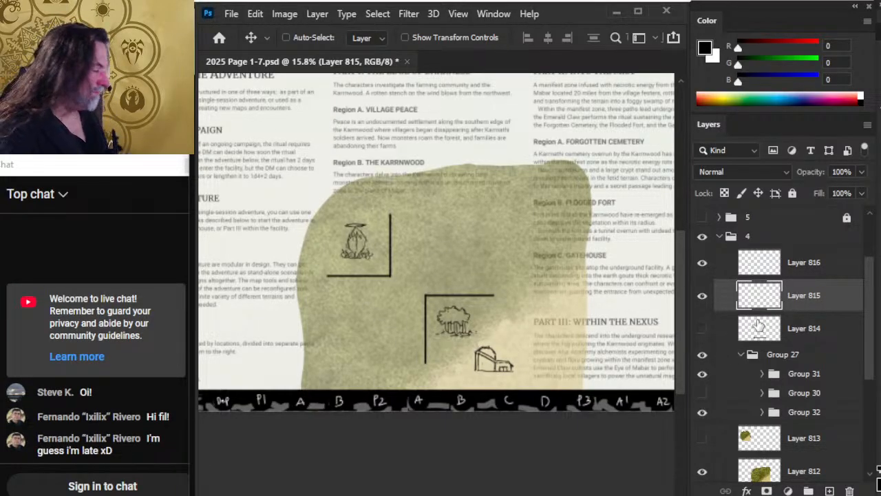
# Add a new layer directly above Layer 815 and ready a 250 px black brush on it
pyautogui.hotkey('ctrl', 'shift', 'alt', 'n')
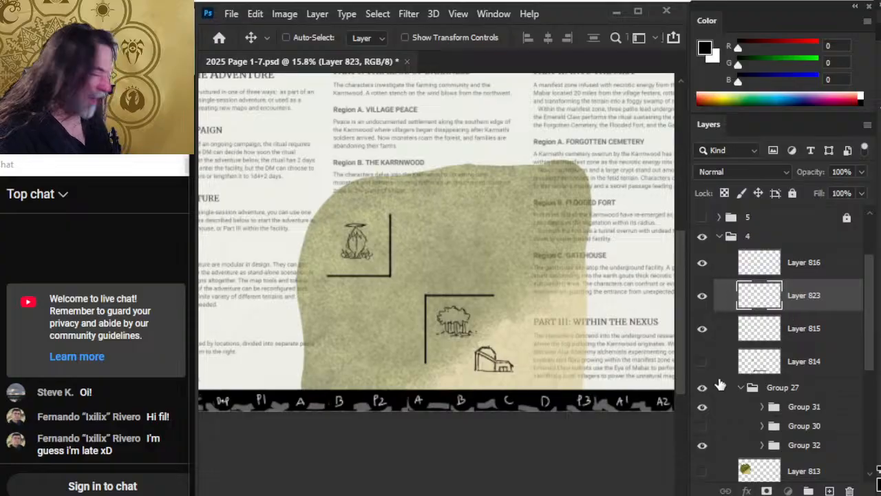
pyautogui.press('b')
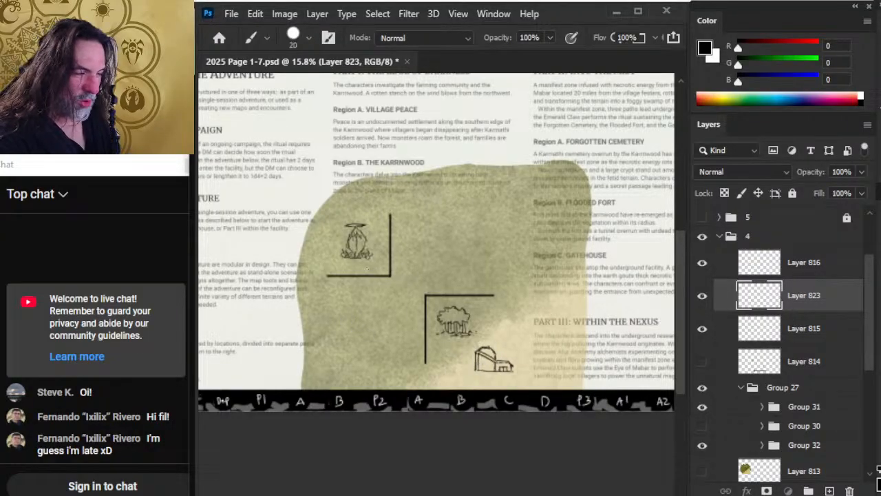
pyautogui.press(']')
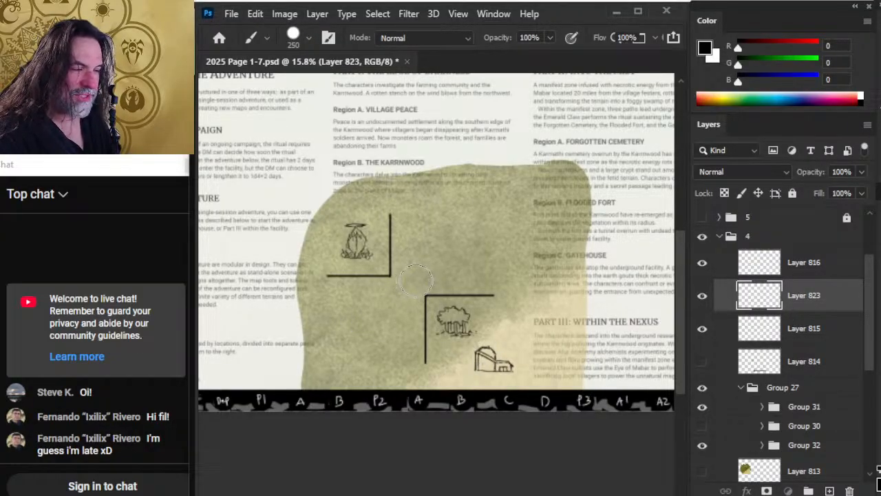
# Compare the Layer 816 corner's line thickness with test strokes from 10 px and 15 px brushes, undoing each stroke
pyautogui.hotkey('ctrl', 'space')
pyautogui.moveTo(368, 269); pyautogui.dragTo(480, 289)
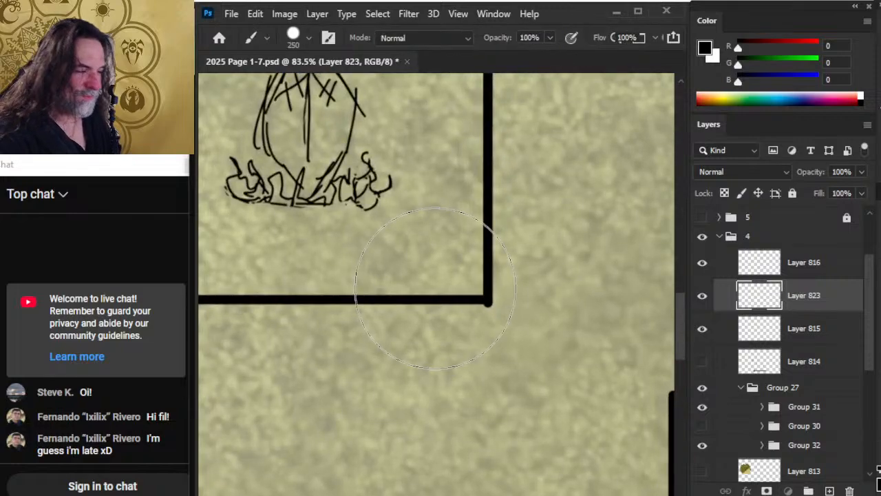
pyautogui.press('[')
pyautogui.press('[')
pyautogui.press('[')
pyautogui.press('[')
pyautogui.press('[')
pyautogui.press('[')
pyautogui.press('[')
pyautogui.press('[')
pyautogui.press('[')
pyautogui.press('[')
pyautogui.press('[')
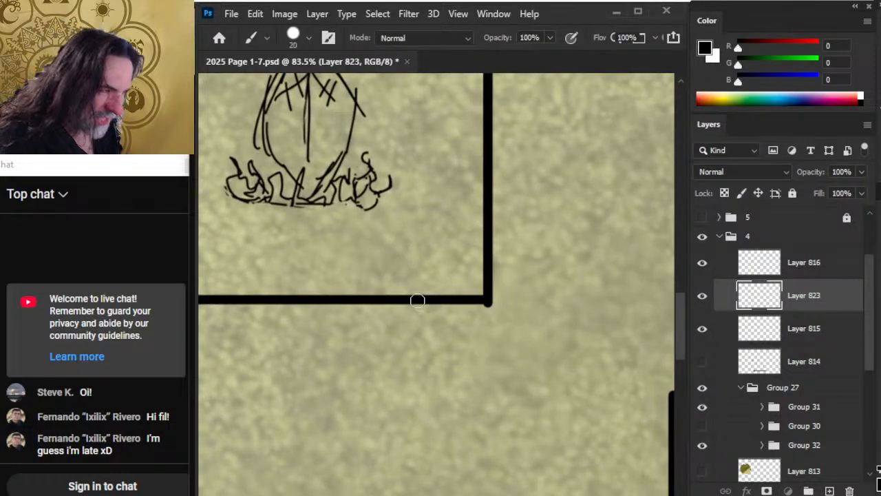
pyautogui.press('[')
pyautogui.press('[')
pyautogui.moveTo(384, 267); pyautogui.dragTo(438, 262)
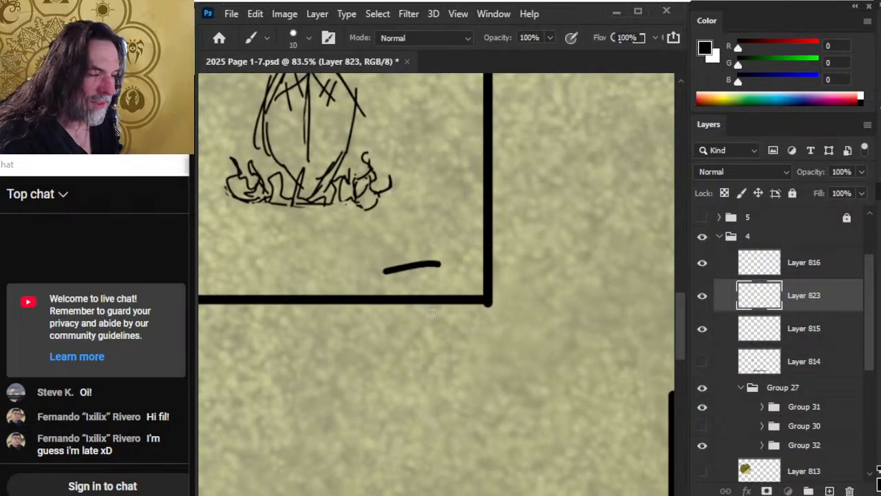
pyautogui.hotkey('ctrl', 'z')
pyautogui.press(']')
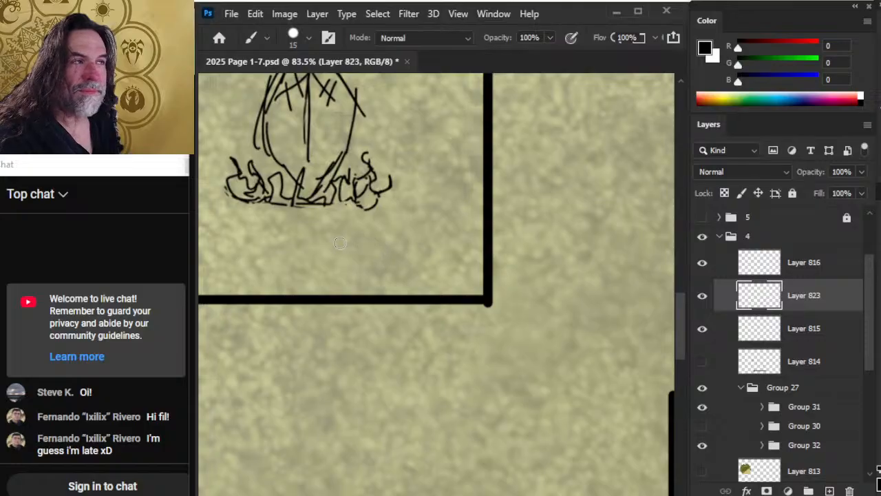
pyautogui.moveTo(340, 243); pyautogui.dragTo(432, 264)
pyautogui.moveTo(360, 320); pyautogui.dragTo(516, 335)
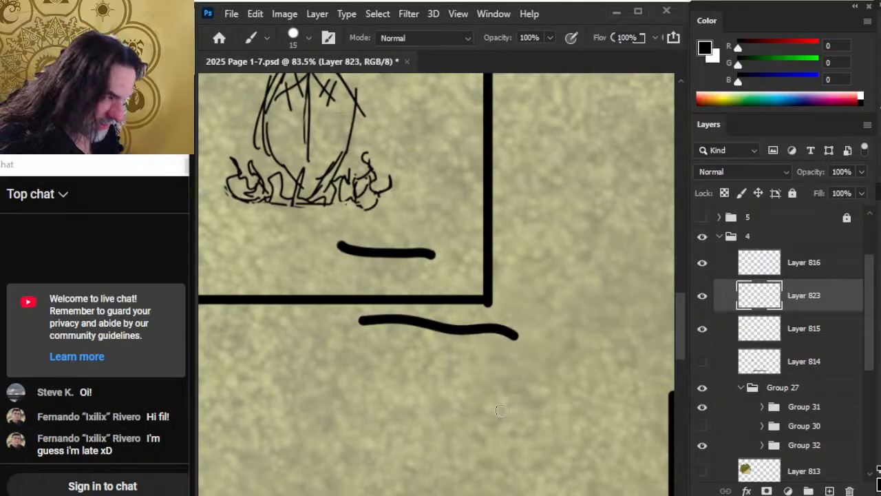
pyautogui.hotkey('ctrl', 'z')
pyautogui.hotkey('ctrl', 'z')
# Erase the rounded tip protruding below the corner point of the boundary on Layer 816
pyautogui.press('e')
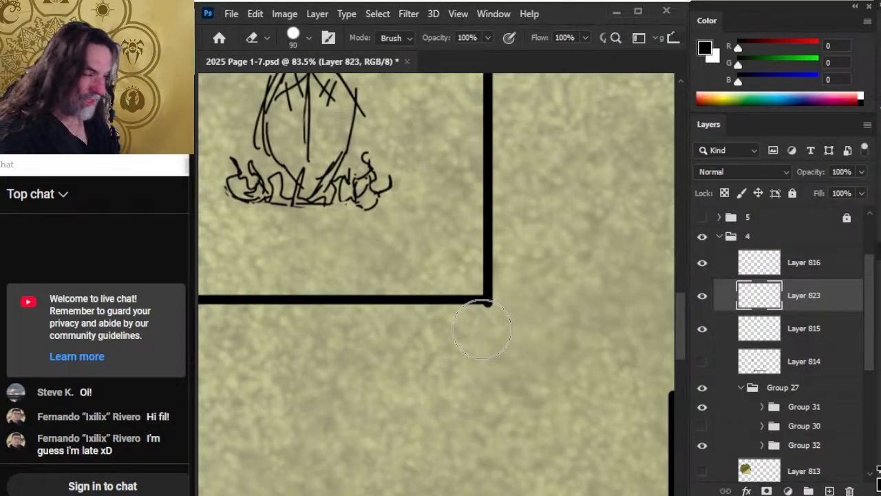
pyautogui.press('shift')
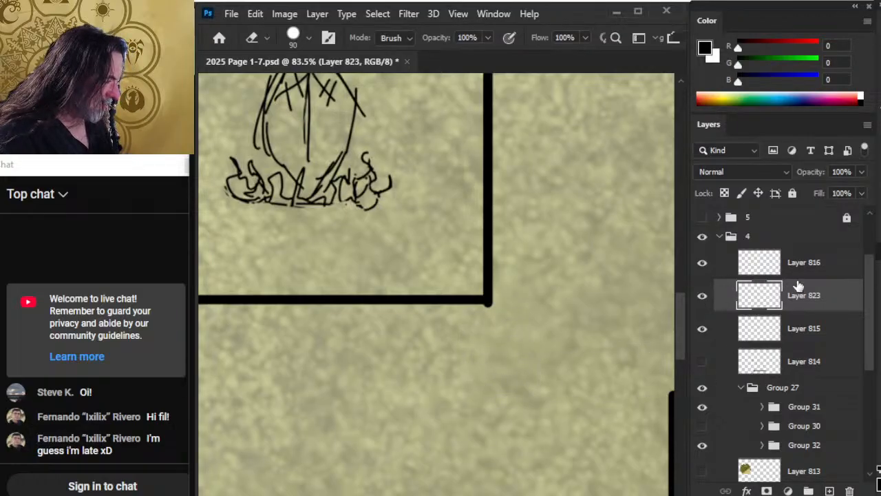
pyautogui.click(798, 265)
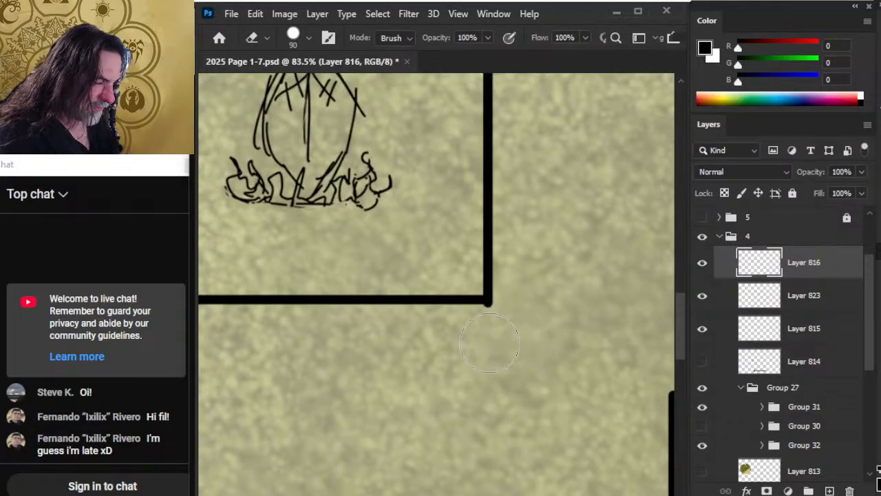
pyautogui.press('shift')
# Trim the outer end of Layer 816's horizontal line and handwrite a small "15 pt" note beside it with a 6 px brush
pyautogui.press('z')
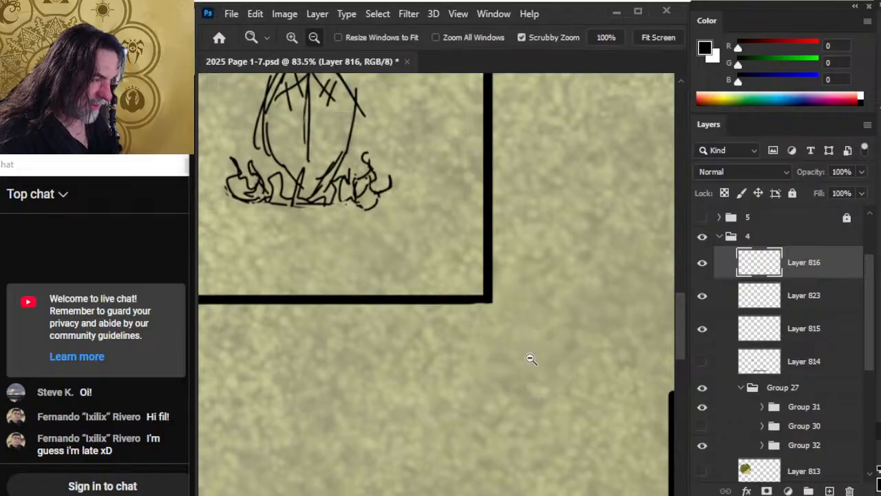
pyautogui.moveTo(531, 358); pyautogui.dragTo(453, 326)
pyautogui.moveTo(480, 360); pyautogui.dragTo(554, 361)
pyautogui.press('b')
pyautogui.moveTo(480, 316)
pyautogui.mouseDown()
pyautogui.moveTo(482, 345)
pyautogui.moveTo(501, 321)
pyautogui.moveTo(490, 347)
pyautogui.mouseUp()
pyautogui.press('e')
pyautogui.moveTo(476, 318)
pyautogui.mouseDown()
pyautogui.moveTo(473, 371)
pyautogui.moveTo(491, 337)
pyautogui.mouseUp()
pyautogui.press('b')
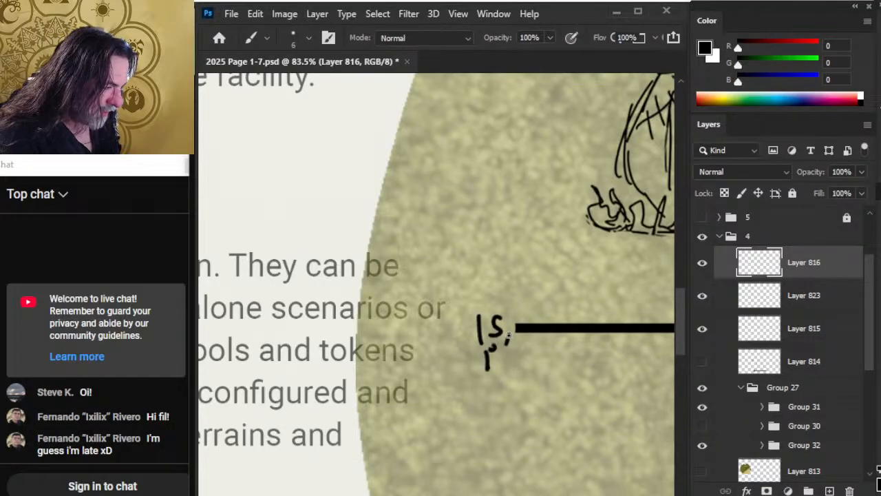
pyautogui.moveTo(575, 373)
pyautogui.mouseDown()
pyautogui.moveTo(496, 372)
pyautogui.moveTo(430, 277)
pyautogui.mouseUp()
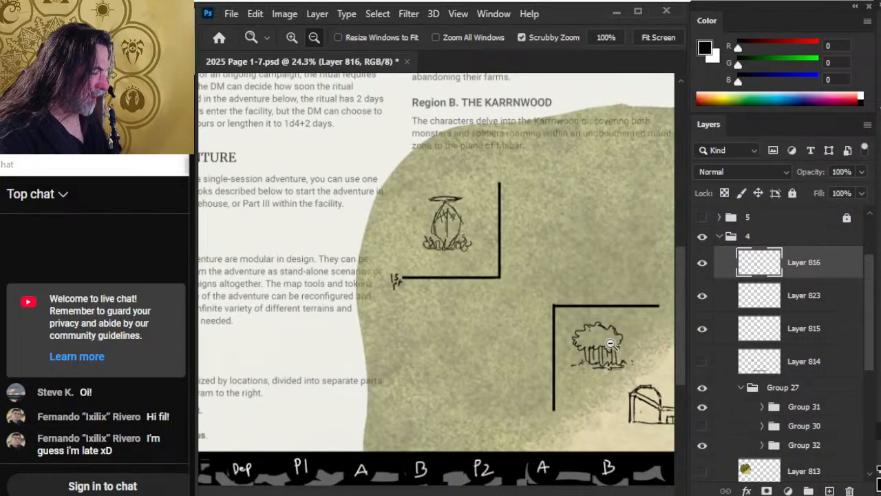
# Stamp one solid black circle on Layer 823 between the two corner boundaries, using a 600 px brush
pyautogui.click(702, 263)
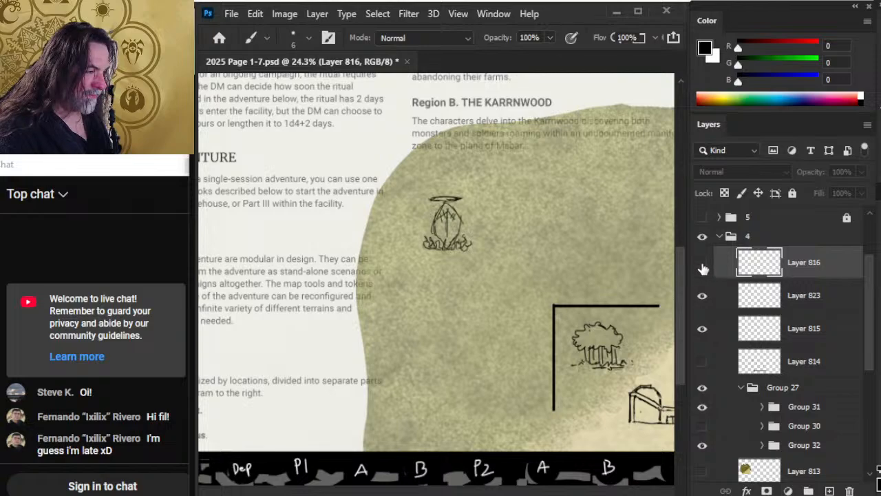
pyautogui.click(702, 263)
pyautogui.click(778, 296)
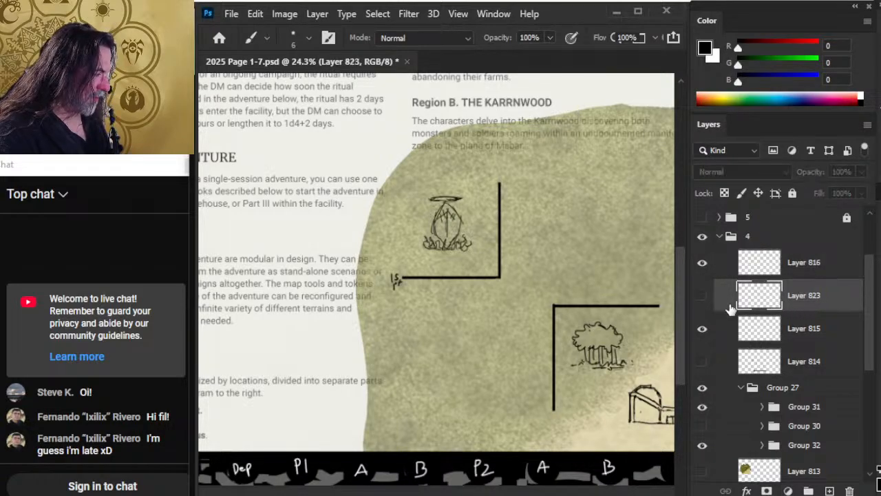
pyautogui.click(702, 295)
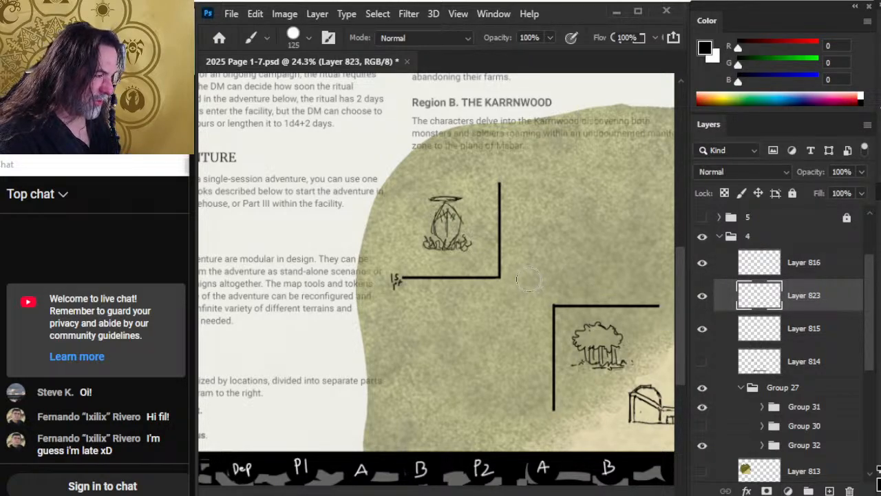
pyautogui.press(']')
pyautogui.press(']')
pyautogui.press(']')
pyautogui.press(']')
pyautogui.press(']')
pyautogui.press(']')
pyautogui.press(']')
pyautogui.press(']')
pyautogui.press(']')
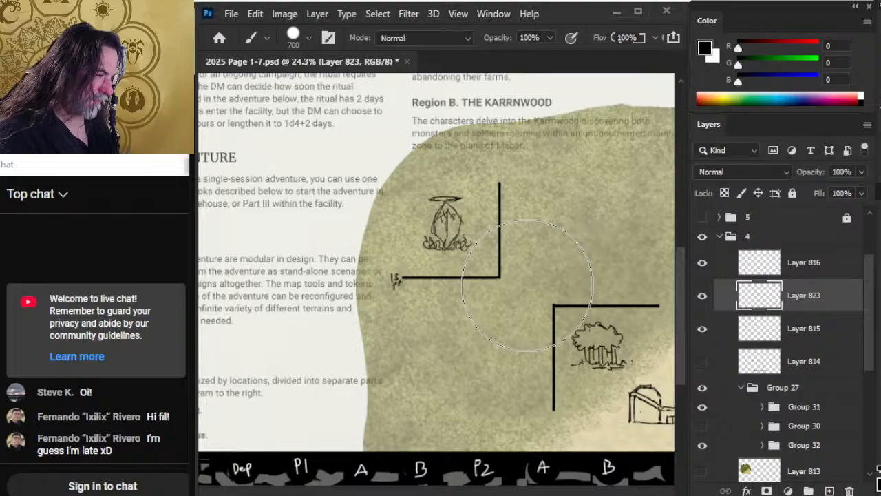
pyautogui.press('[')
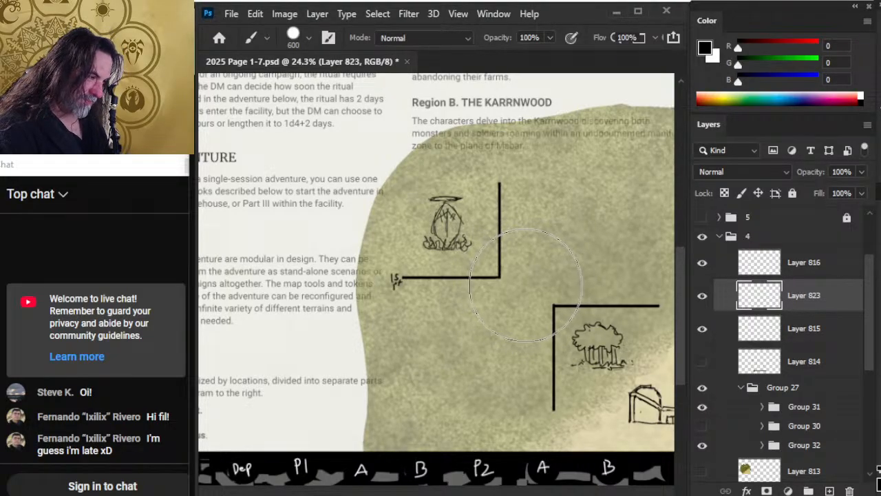
pyautogui.click(526, 284)
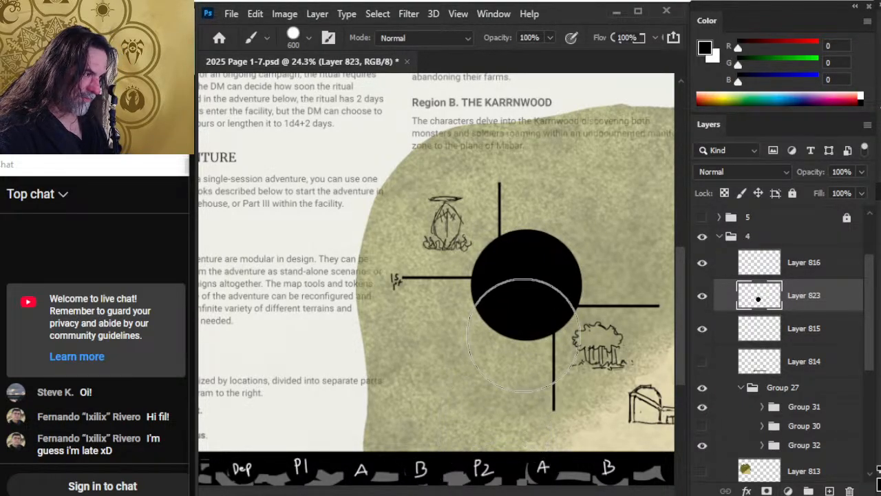
# Hollow the black circle on Layer 823 into a ring by contracting its selection 15 pixels, deleting the interior and deselecting
pyautogui.press('w')
pyautogui.click(522, 359)
pyautogui.click(378, 15)
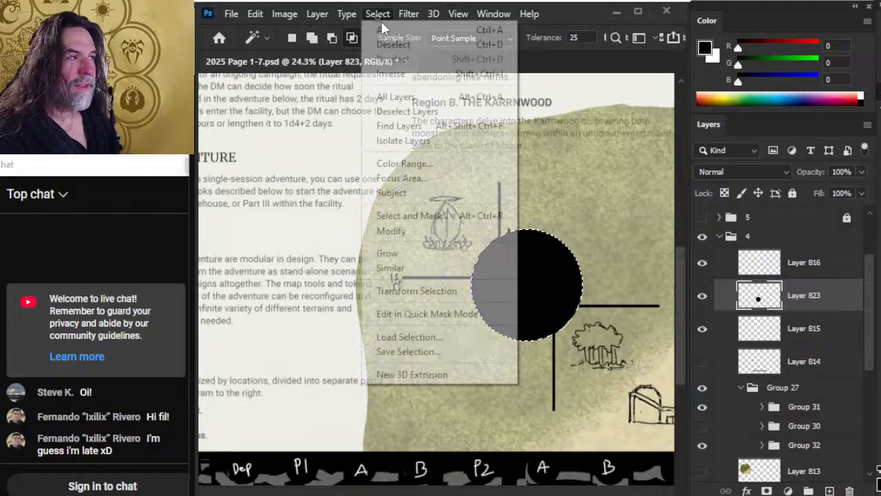
pyautogui.moveTo(448, 241)
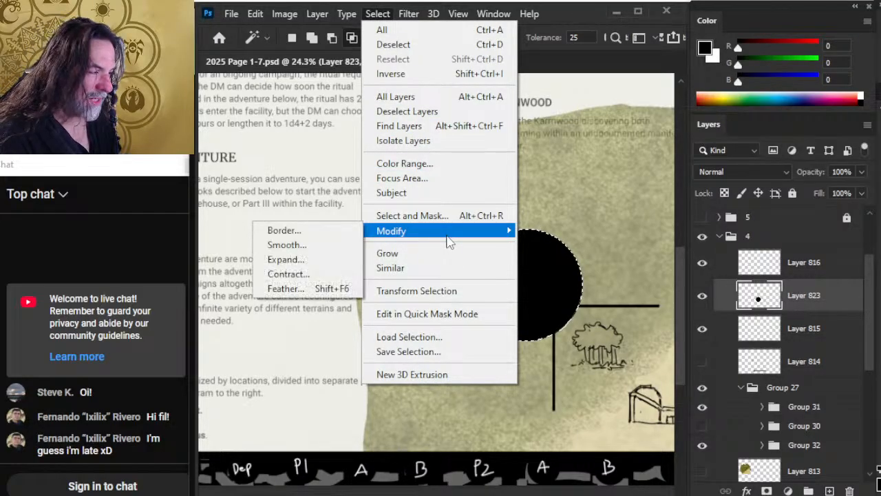
pyautogui.click(289, 273)
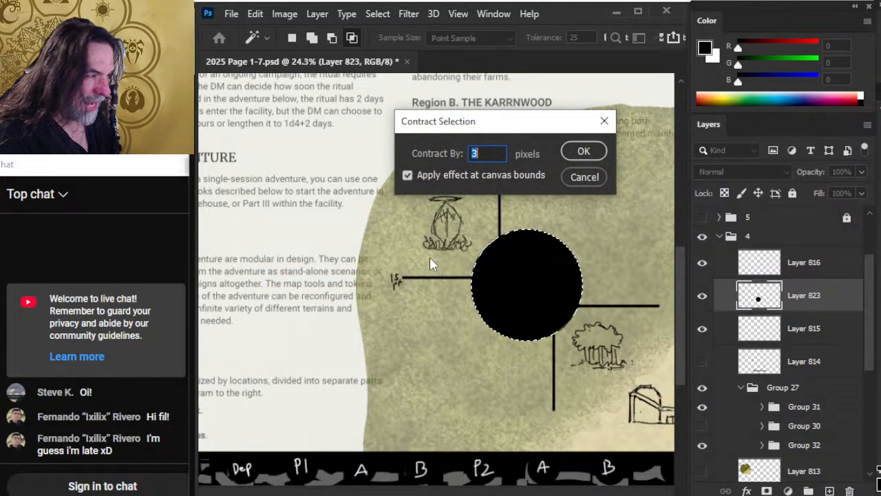
pyautogui.write('15')
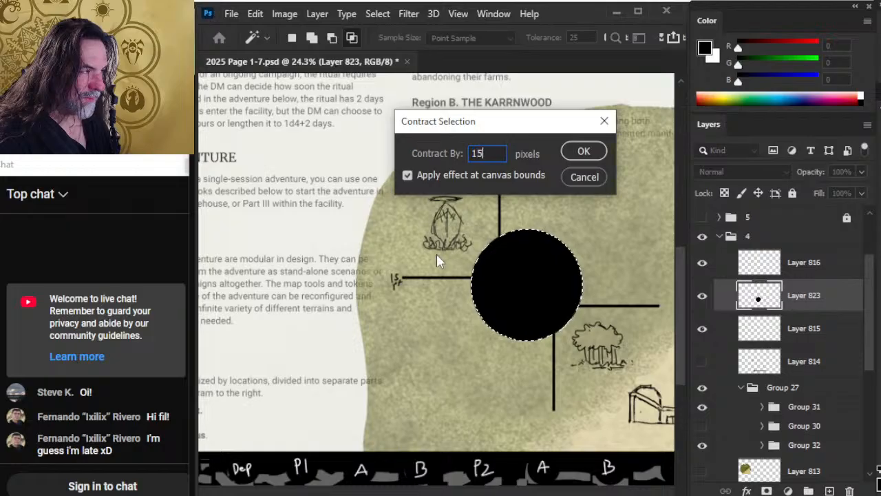
pyautogui.press('Return')
pyautogui.press('Delete')
pyautogui.press('l')
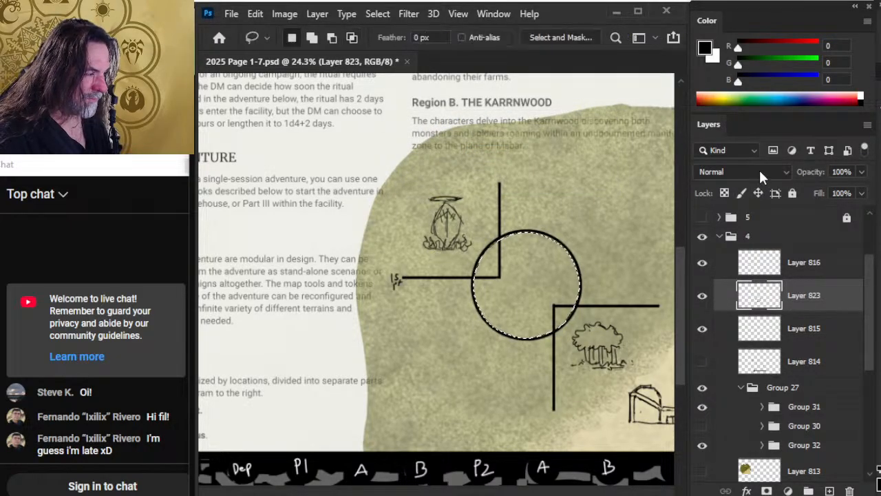
pyautogui.hotkey('ctrl', 'd')
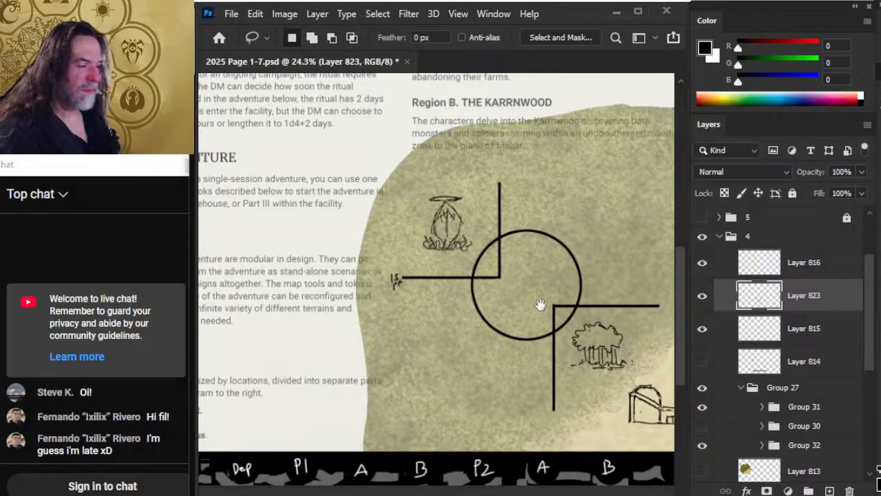
# Move the upper-left corner boundary on Layer 816 slightly down and right, deeper into the circle
pyautogui.moveTo(539, 305); pyautogui.dragTo(487, 255)
pyautogui.click(802, 268)
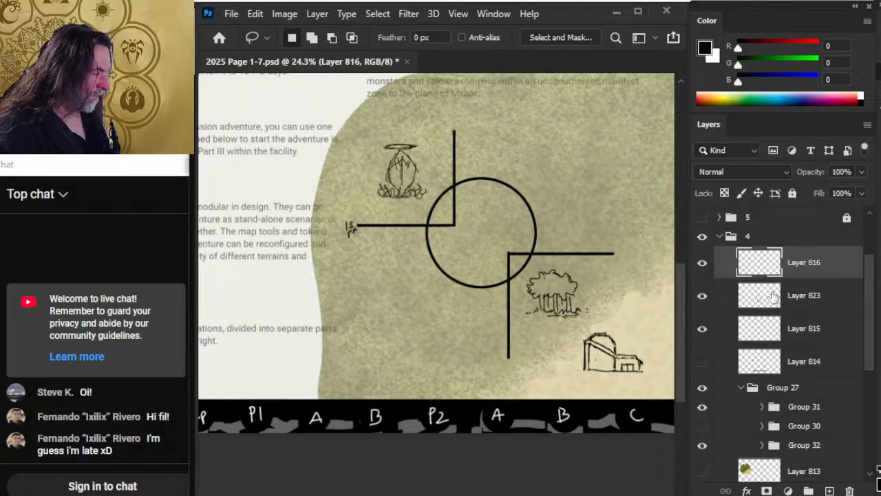
pyautogui.press('v')
pyautogui.moveTo(525, 308)
pyautogui.mouseDown()
pyautogui.moveTo(534, 297)
pyautogui.moveTo(530, 315)
pyautogui.mouseUp()
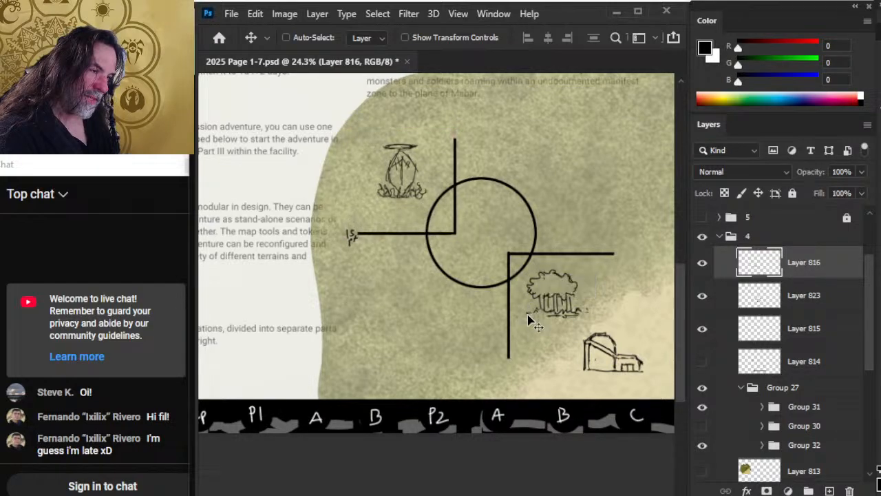
pyautogui.moveTo(551, 345); pyautogui.dragTo(554, 330)
# Shift the circle on Layer 823 slightly to the right between the two corner boundaries
pyautogui.click(799, 309)
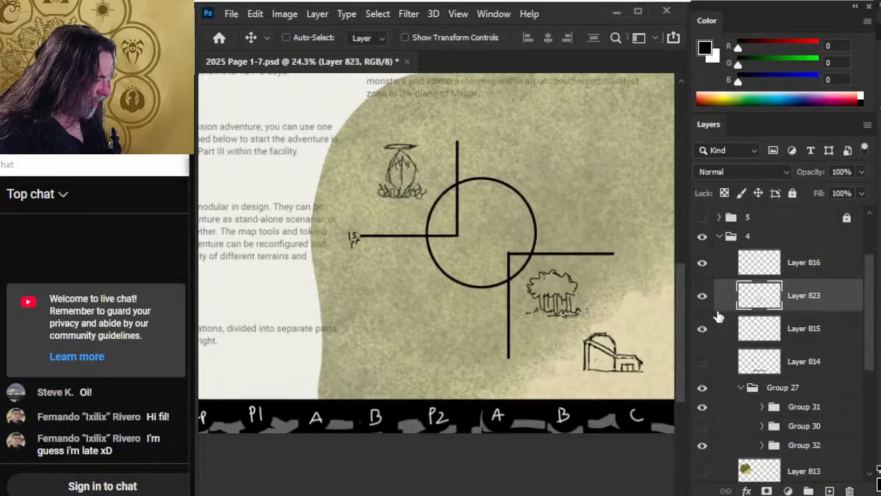
pyautogui.moveTo(610, 299); pyautogui.dragTo(616, 318)
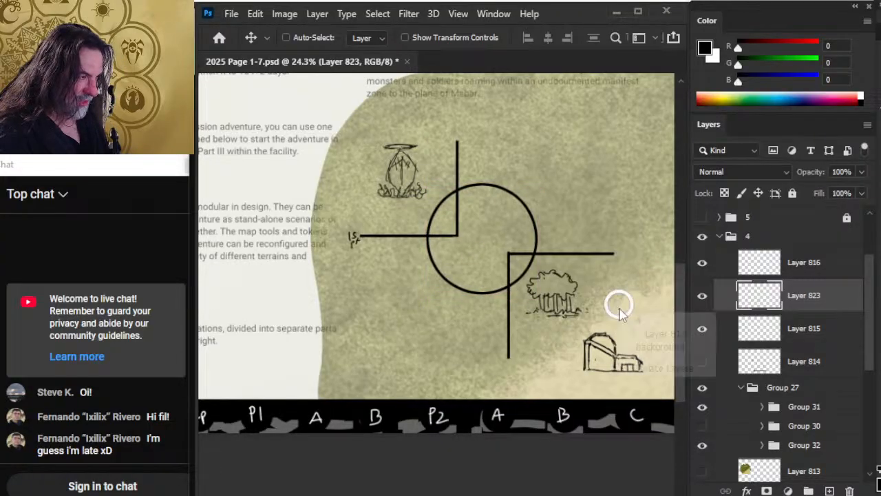
pyautogui.rightClick(617, 310)
pyautogui.click(647, 333)
pyautogui.moveTo(536, 301)
pyautogui.mouseDown()
pyautogui.moveTo(542, 295)
pyautogui.moveTo(555, 314)
pyautogui.moveTo(509, 299)
pyautogui.moveTo(530, 314)
pyautogui.mouseUp()
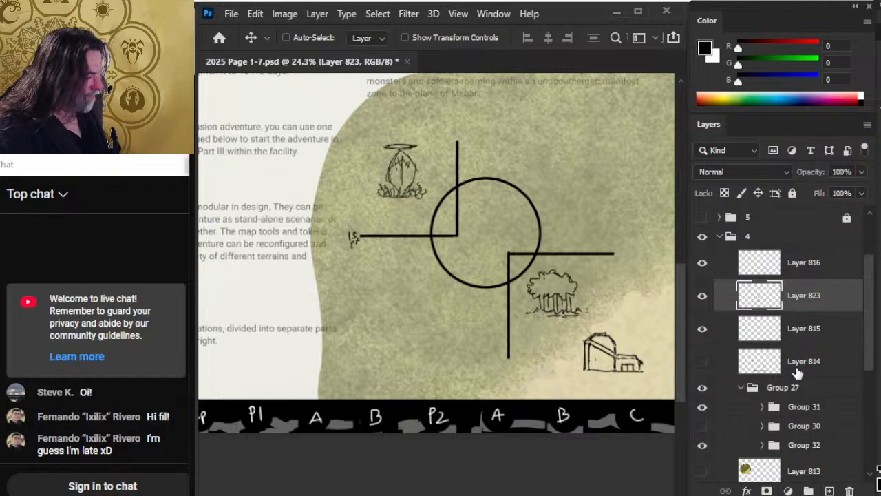
# Move Layer 816's corner boundary up and right within the circle, and raise the Group 32 crystal icon to sit inside that corner
pyautogui.click(805, 269)
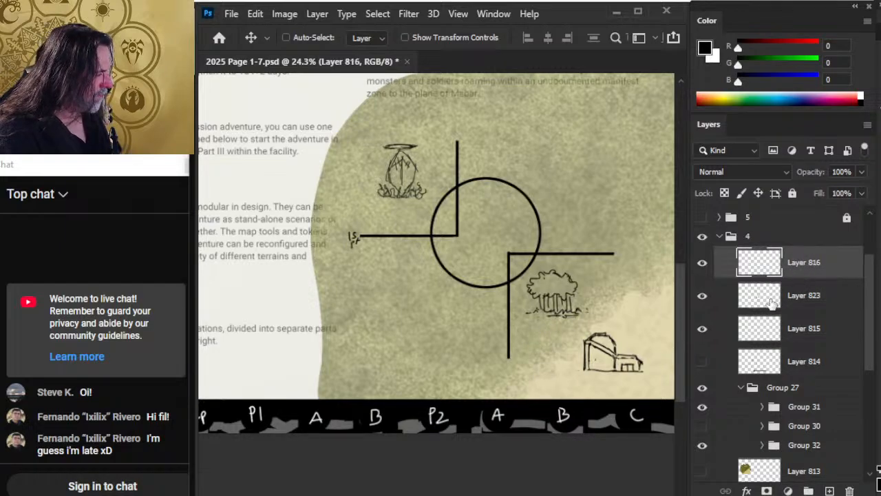
pyautogui.moveTo(523, 309); pyautogui.dragTo(531, 287)
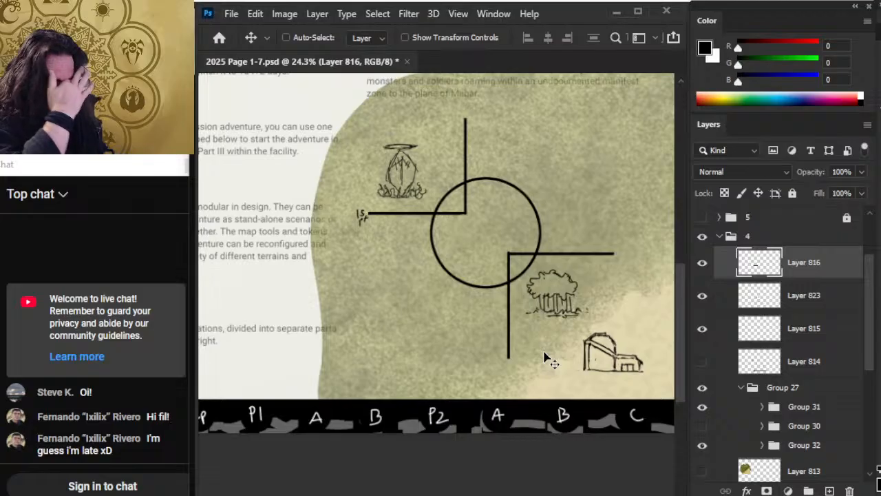
pyautogui.click(763, 446)
pyautogui.moveTo(531, 309)
pyautogui.mouseDown()
pyautogui.moveTo(550, 282)
pyautogui.moveTo(541, 301)
pyautogui.moveTo(548, 295)
pyautogui.mouseUp()
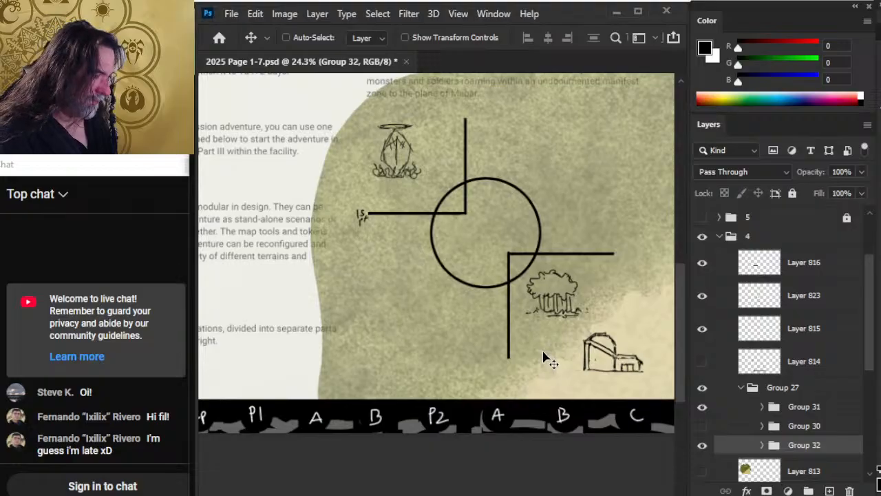
# Examine the page's Locations list and the Part I, II and III region descriptions against the diagram
pyautogui.press('z')
pyautogui.moveTo(523, 272); pyautogui.dragTo(426, 270)
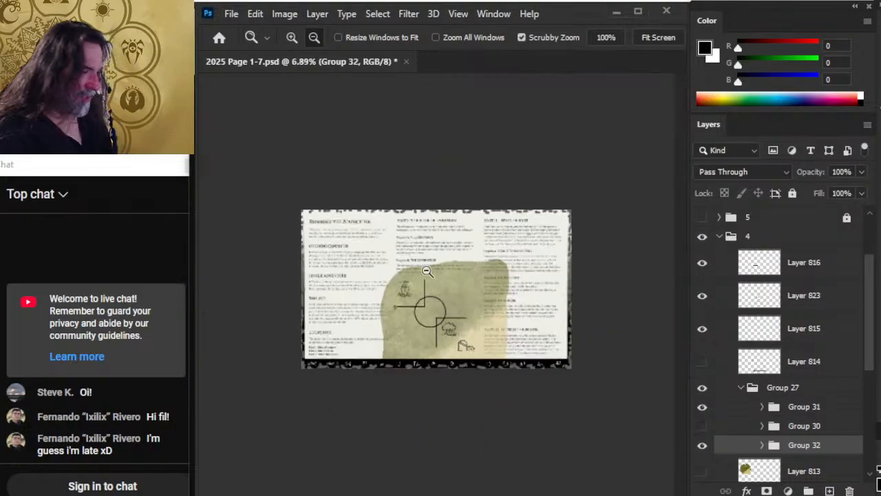
pyautogui.moveTo(351, 245); pyautogui.dragTo(438, 266)
pyautogui.moveTo(321, 391); pyautogui.dragTo(395, 268)
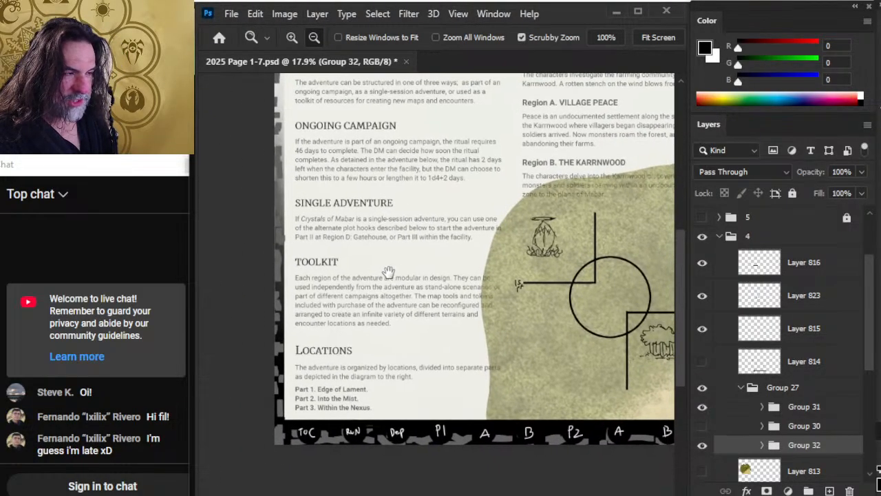
pyautogui.moveTo(328, 399); pyautogui.dragTo(390, 315)
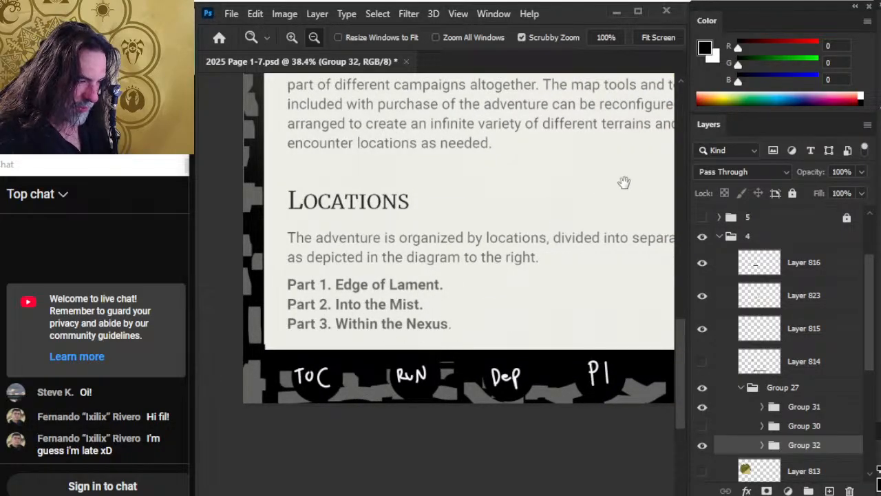
pyautogui.moveTo(620, 205); pyautogui.dragTo(229, 324)
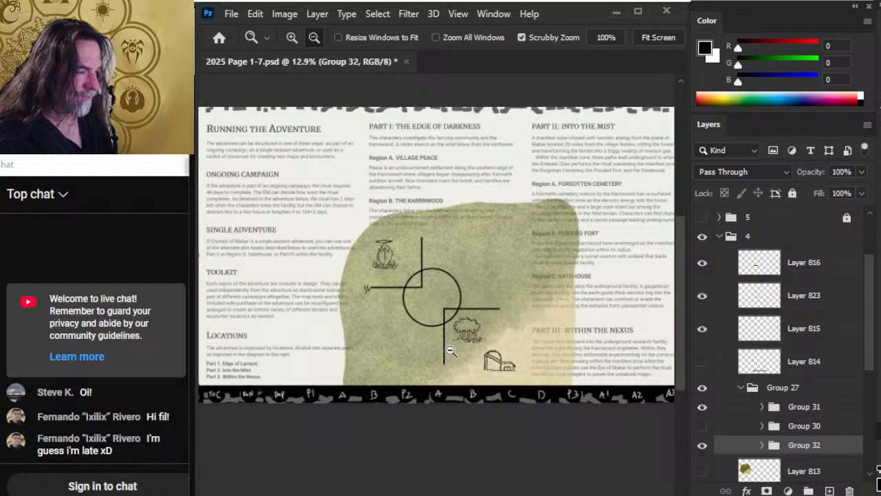
pyautogui.moveTo(451, 351); pyautogui.dragTo(505, 344)
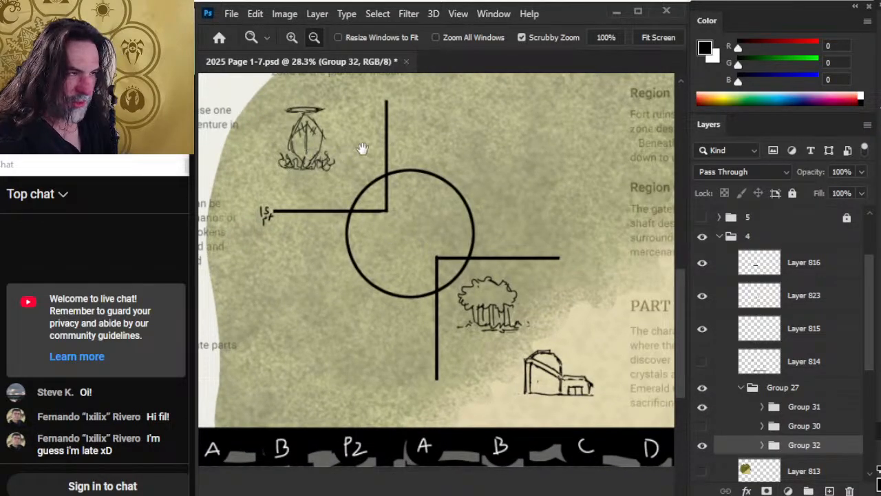
pyautogui.moveTo(408, 136); pyautogui.dragTo(434, 391)
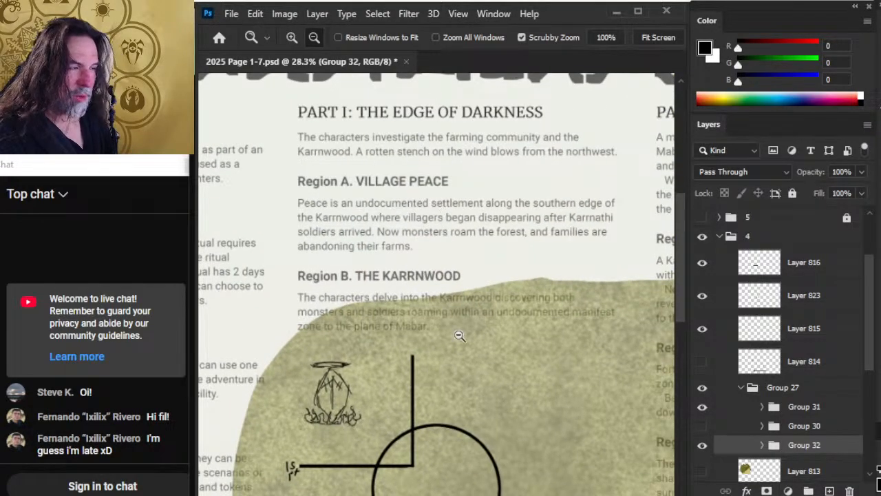
pyautogui.moveTo(514, 414)
pyautogui.mouseDown()
pyautogui.moveTo(480, 165)
pyautogui.moveTo(481, 177)
pyautogui.mouseUp()
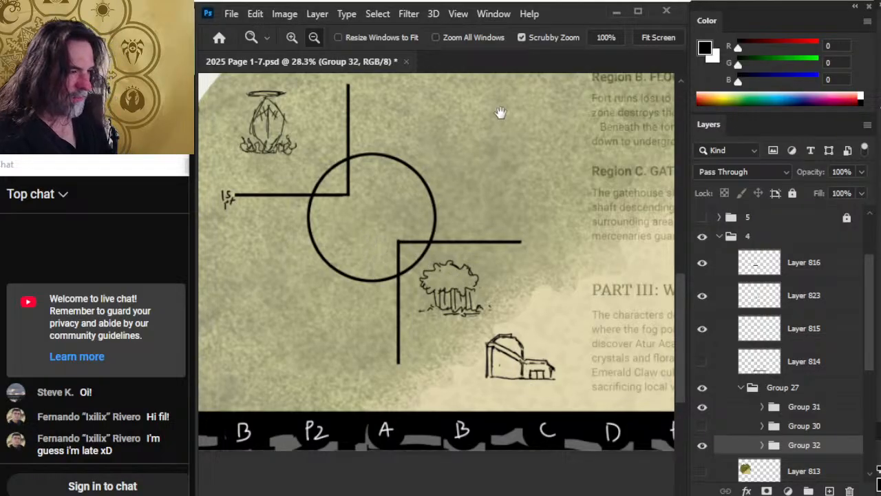
pyautogui.moveTo(490, 126)
pyautogui.mouseDown()
pyautogui.moveTo(327, 360)
pyautogui.moveTo(334, 358)
pyautogui.mouseUp()
pyautogui.moveTo(541, 184); pyautogui.dragTo(474, 265)
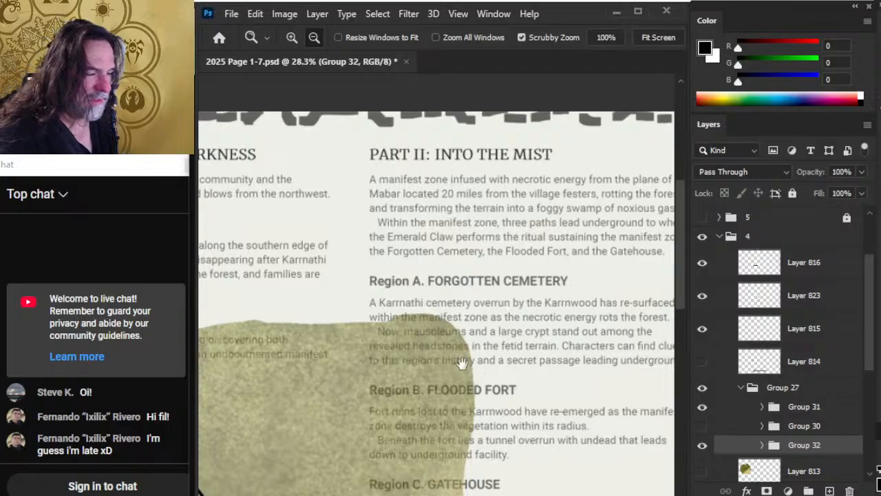
pyautogui.scroll(-5, 461, 363)
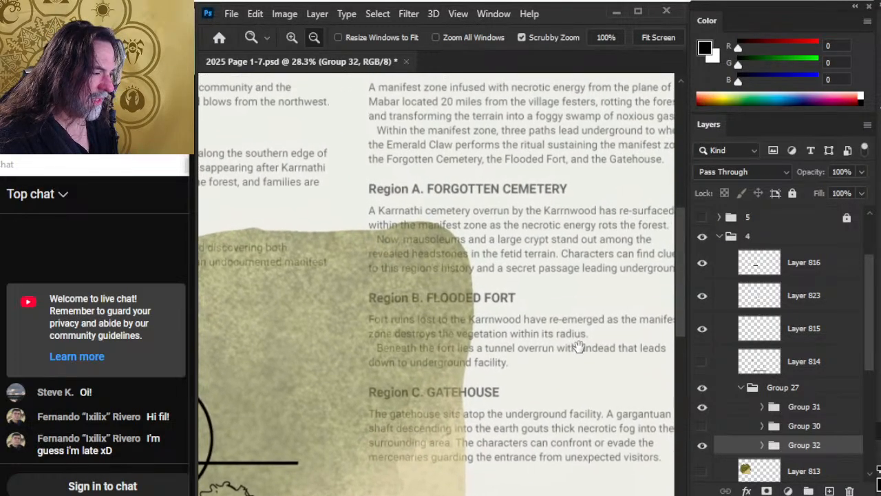
pyautogui.scroll(1, 578, 348)
pyautogui.scroll(3, 481, 303)
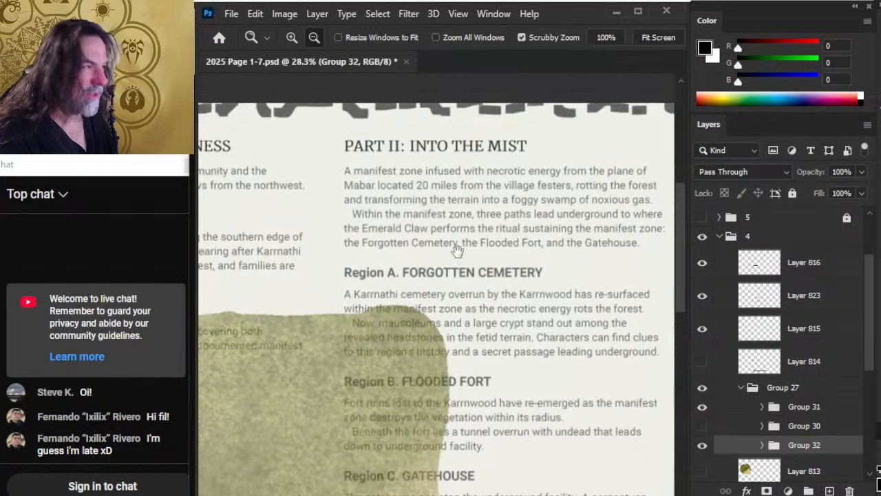
pyautogui.moveTo(454, 228); pyautogui.dragTo(420, 226)
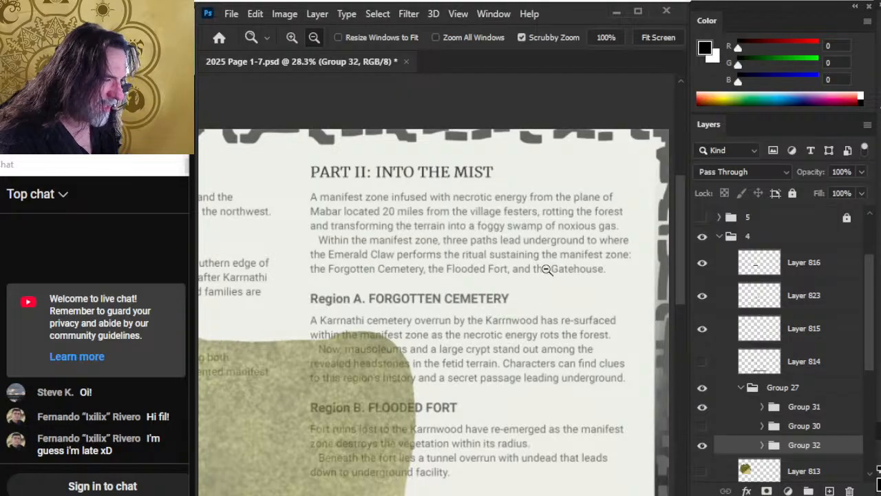
pyautogui.moveTo(430, 288); pyautogui.dragTo(472, 172)
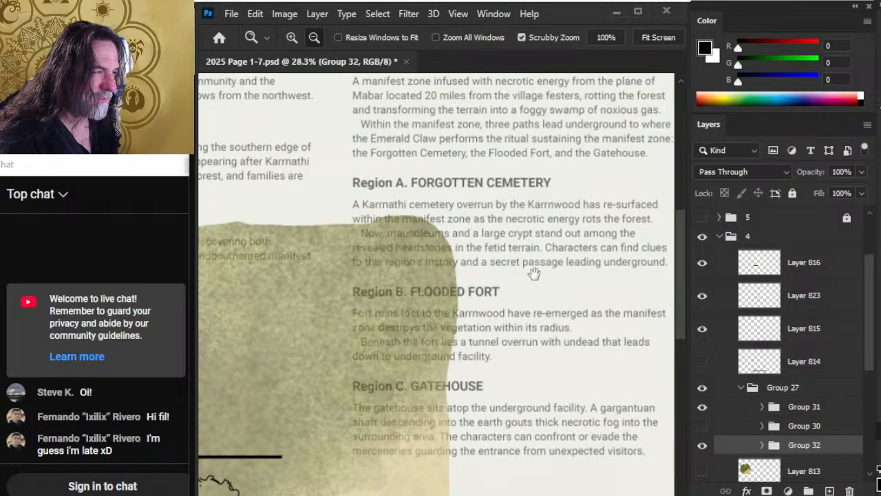
pyautogui.moveTo(463, 343); pyautogui.dragTo(485, 270)
pyautogui.moveTo(526, 386); pyautogui.dragTo(567, 234)
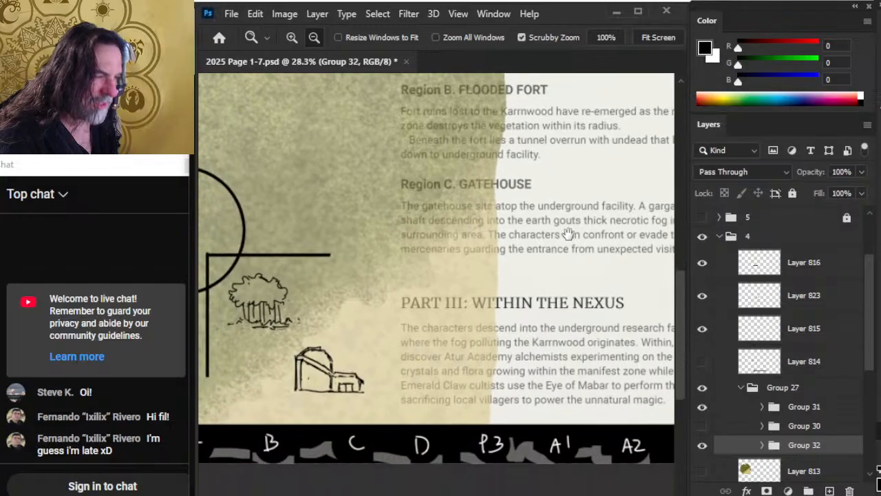
pyautogui.moveTo(564, 311); pyautogui.dragTo(496, 303)
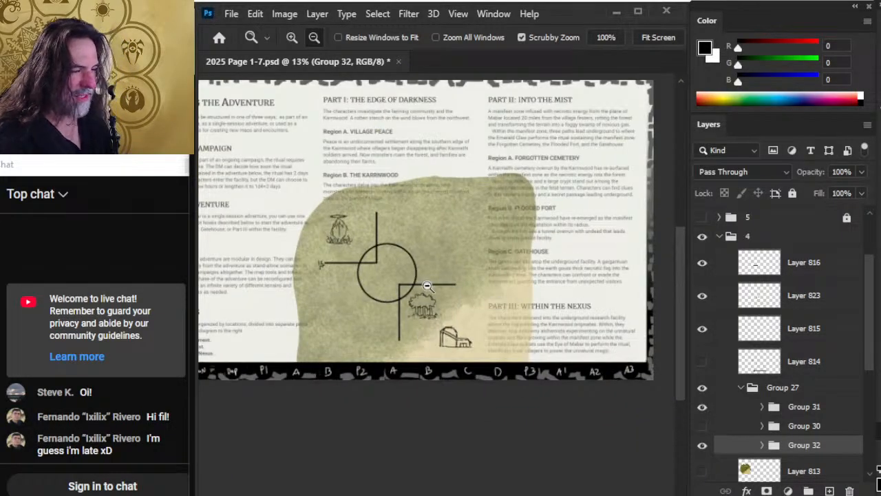
# Show Group 30 and move its three location icons right so the middle icon sits inside the circle
pyautogui.click(704, 426)
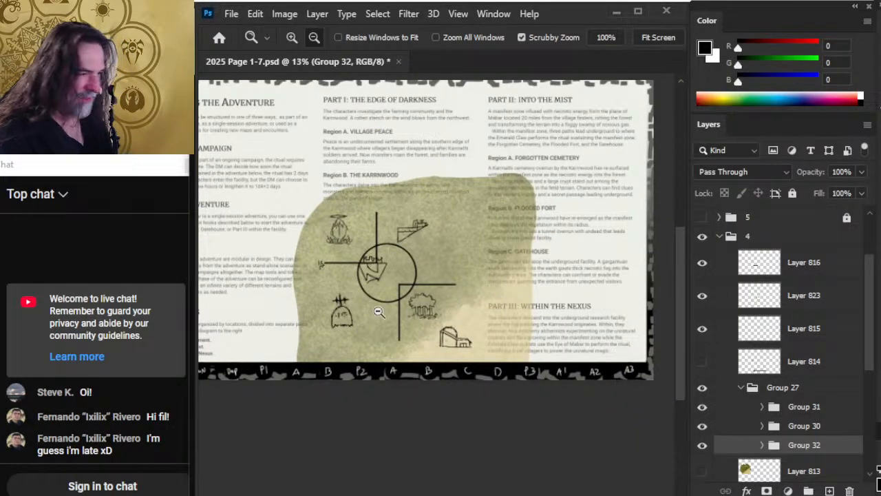
pyautogui.click(748, 428)
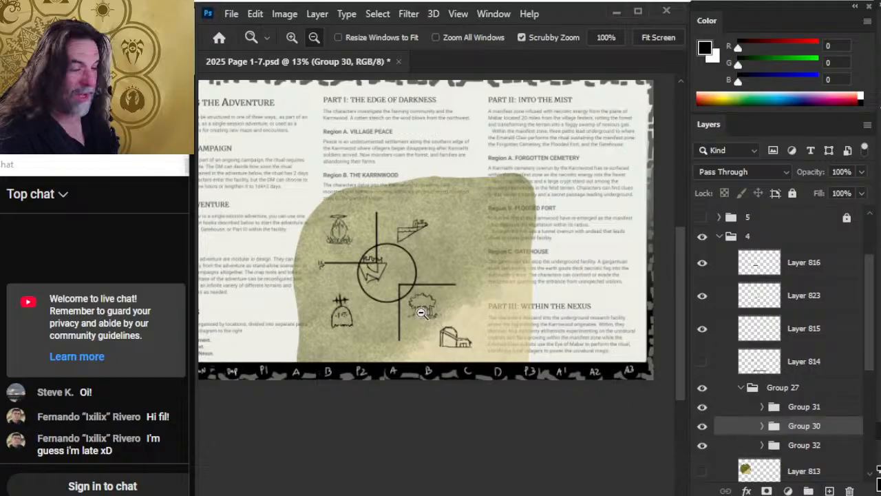
pyautogui.press('v')
pyautogui.moveTo(473, 323)
pyautogui.mouseDown()
pyautogui.moveTo(492, 331)
pyautogui.moveTo(486, 324)
pyautogui.mouseUp()
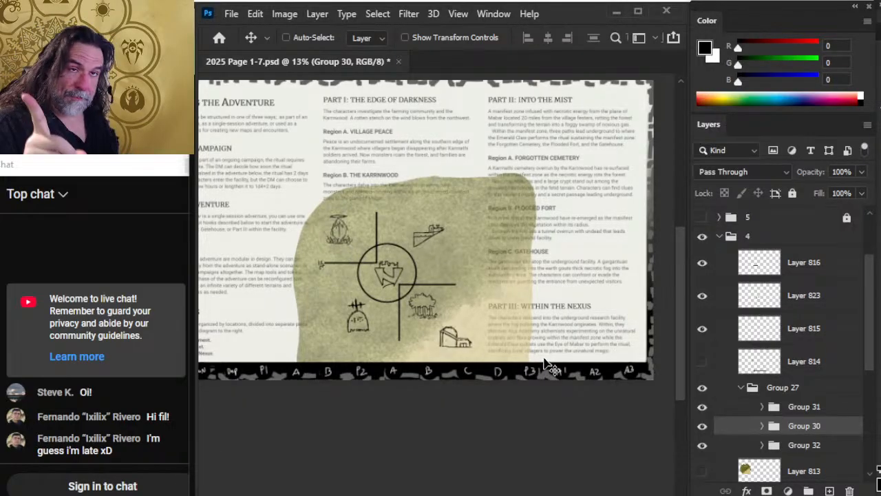
# Duplicate the circle layer, Layer 823, under the default copy name and hide the original
pyautogui.click(764, 301)
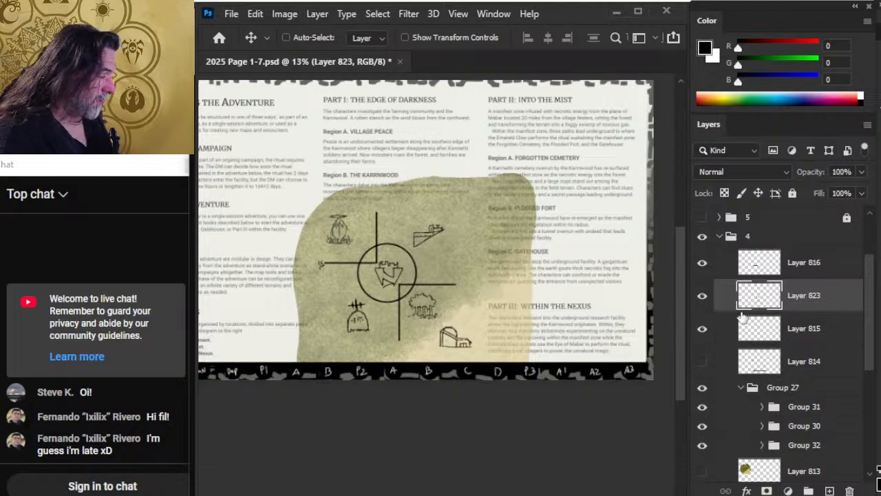
pyautogui.rightClick(808, 305)
pyautogui.click(847, 60)
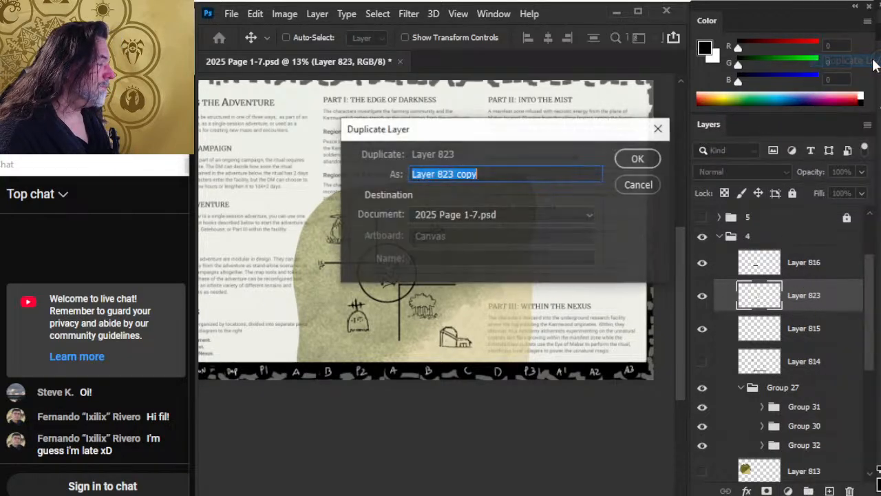
pyautogui.press('Return')
pyautogui.click(701, 330)
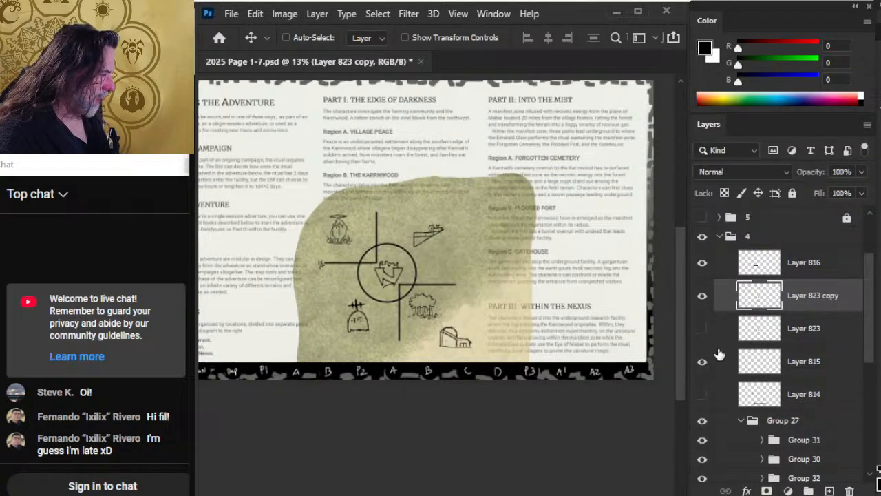
# Scale the copied circle proportionally to 251.33% and position it around the upper-left corner boundary and its crystal icon
pyautogui.press('m')
pyautogui.rightClick(434, 247)
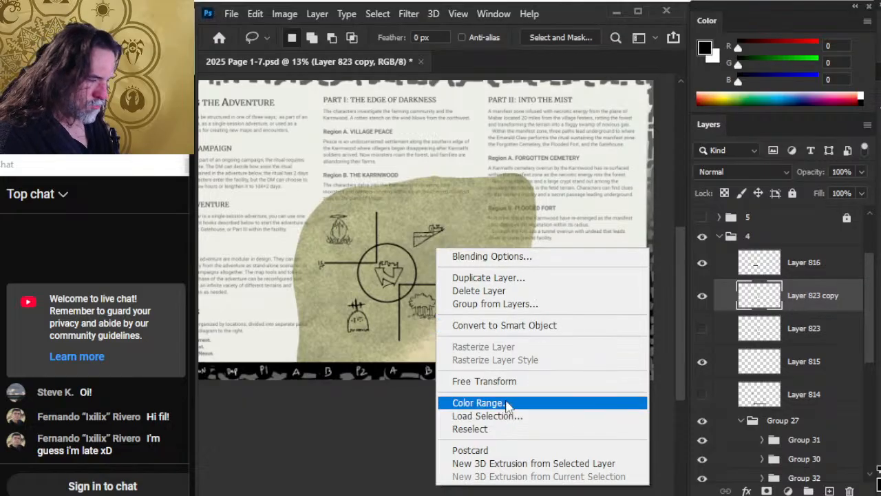
pyautogui.click(482, 380)
pyautogui.moveTo(357, 241); pyautogui.dragTo(252, 161)
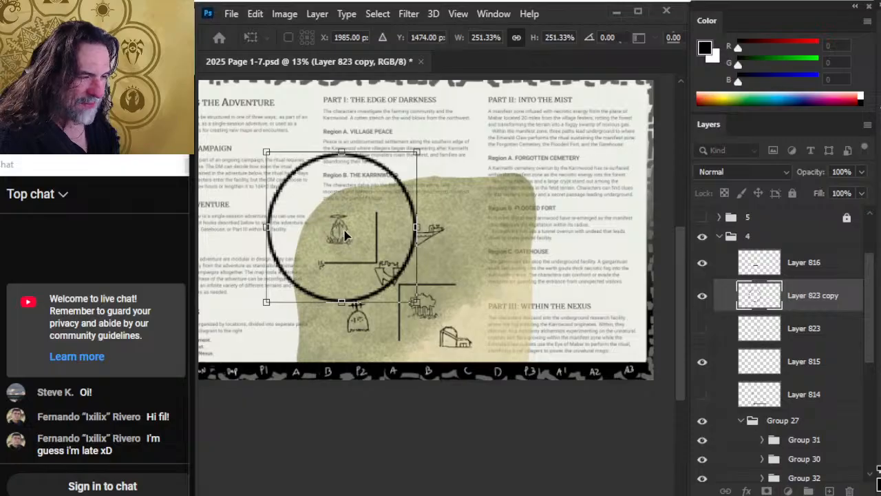
pyautogui.moveTo(344, 235); pyautogui.dragTo(362, 238)
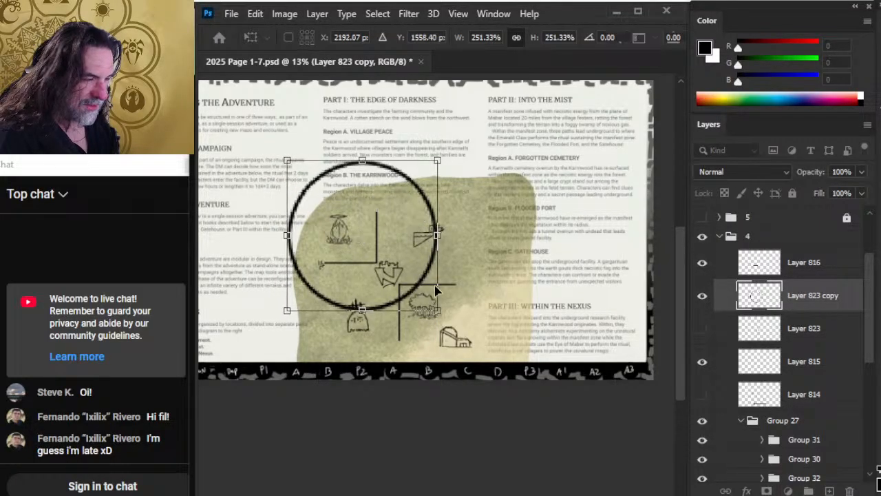
# Apply the circle's scaling and nudge the lower-right corner boundary on Layer 815 slightly down and right
pyautogui.click(798, 365)
pyautogui.press('v')
pyautogui.moveTo(497, 327); pyautogui.dragTo(510, 348)
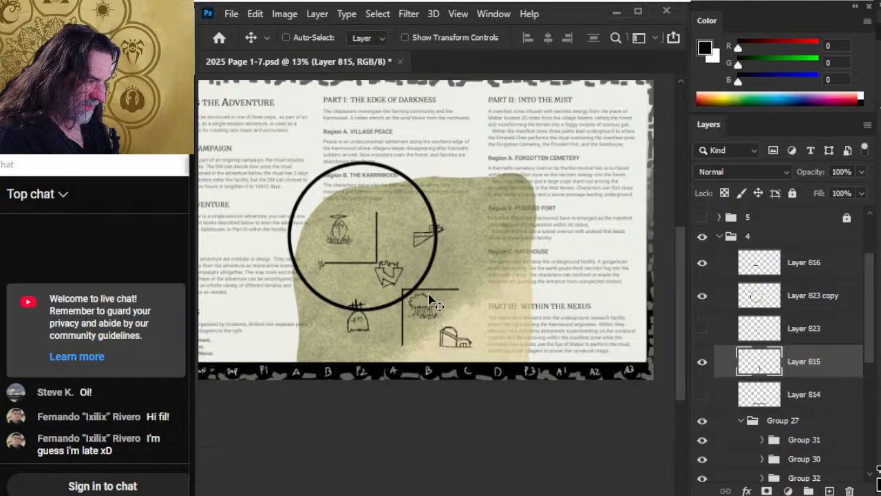
pyautogui.press('e')
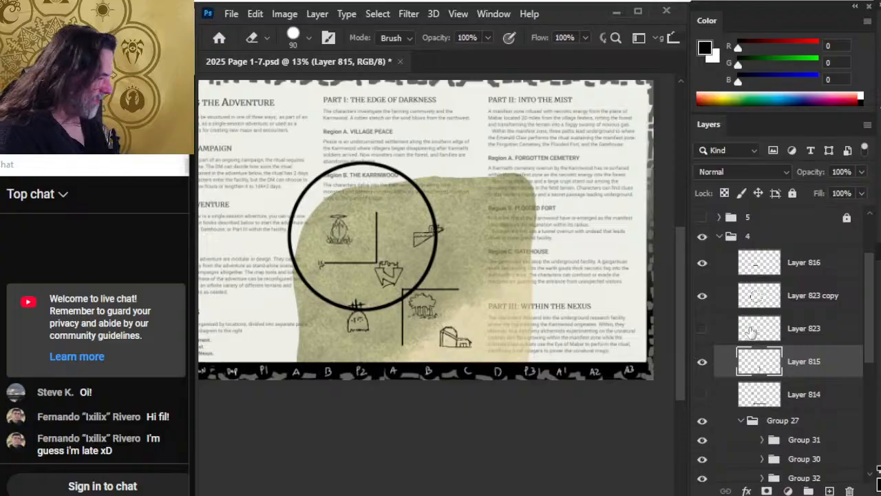
# Shift the enlarged circle on Layer 823 copy slightly left and down
pyautogui.click(795, 303)
pyautogui.press('v')
pyautogui.moveTo(527, 313)
pyautogui.mouseDown()
pyautogui.moveTo(533, 320)
pyautogui.moveTo(516, 306)
pyautogui.moveTo(530, 318)
pyautogui.mouseUp()
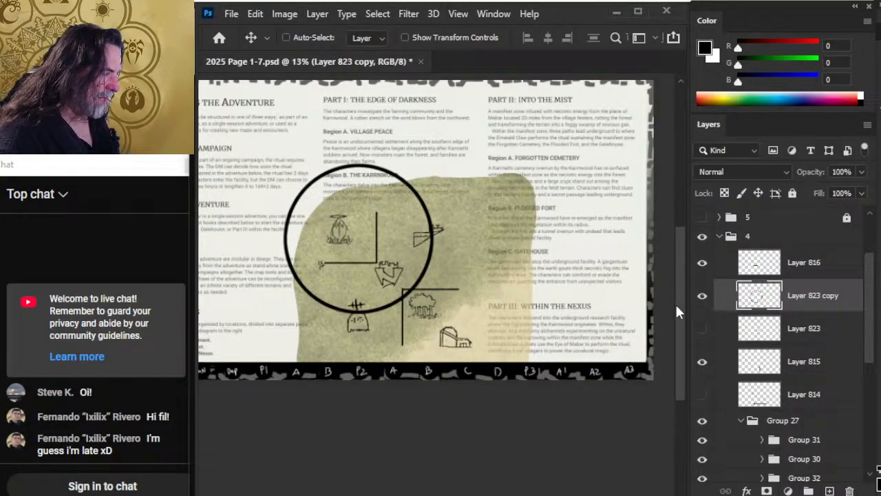
# Hide page group 4 and show page group 2 to view the Karrnath map
pyautogui.click(702, 236)
pyautogui.moveTo(872, 335); pyautogui.dragTo(865, 430)
pyautogui.click(702, 400)
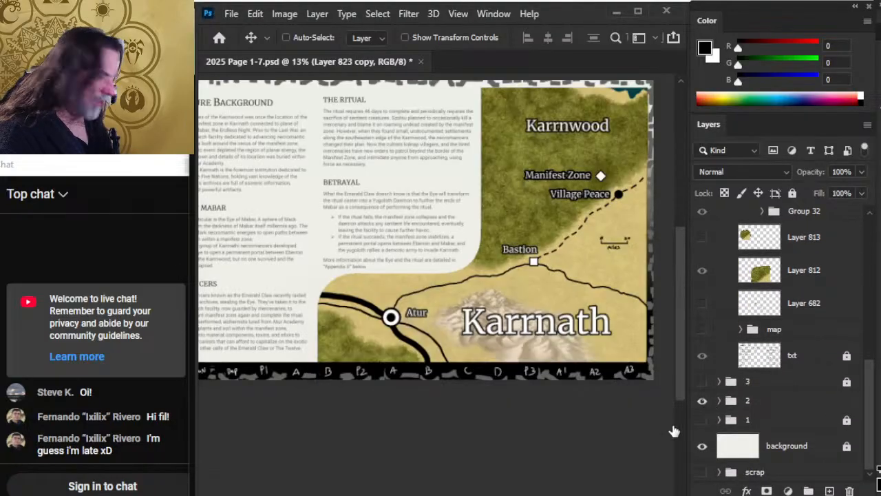
# Examine the Karrnath map around Karrnwood, the Manifest Zone, Village Peace, Bastion and the miles scale
pyautogui.moveTo(598, 289); pyautogui.dragTo(496, 294)
pyautogui.press('z')
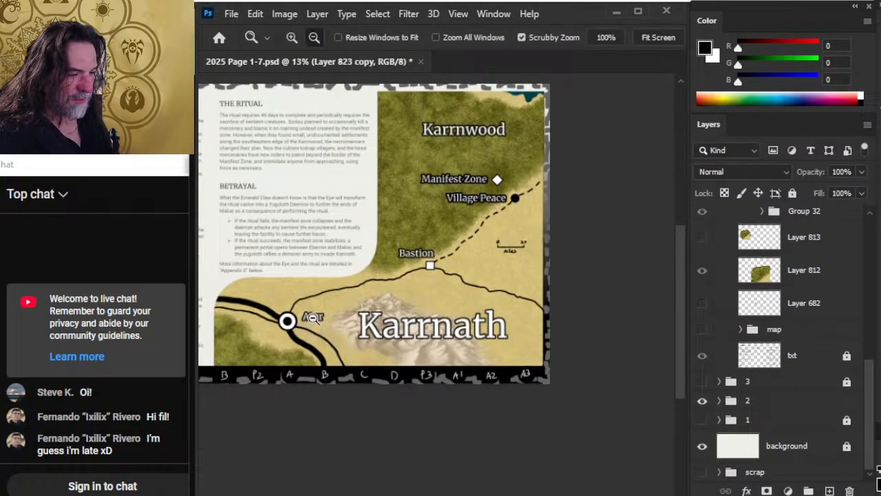
pyautogui.moveTo(313, 320); pyautogui.dragTo(365, 340)
pyautogui.moveTo(514, 276); pyautogui.dragTo(454, 338)
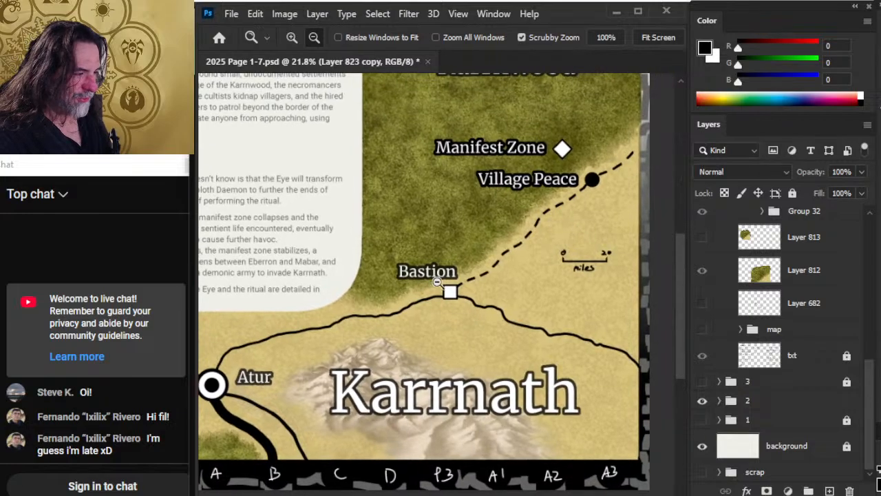
pyautogui.moveTo(543, 220); pyautogui.dragTo(512, 268)
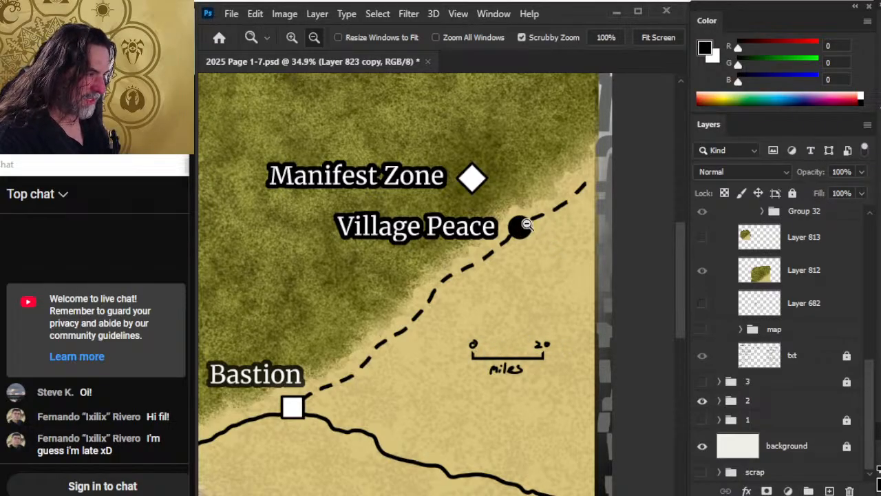
pyautogui.moveTo(509, 197); pyautogui.dragTo(406, 203)
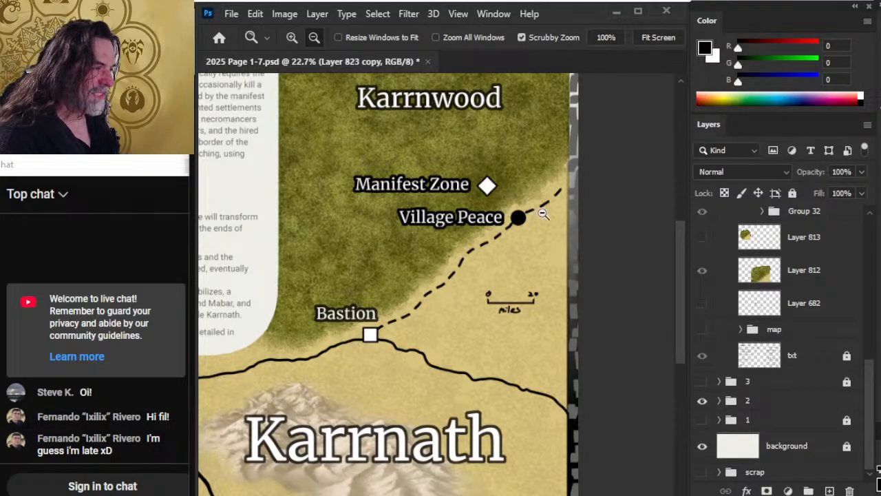
pyautogui.moveTo(531, 179); pyautogui.dragTo(612, 203)
pyautogui.moveTo(499, 275); pyautogui.dragTo(596, 222)
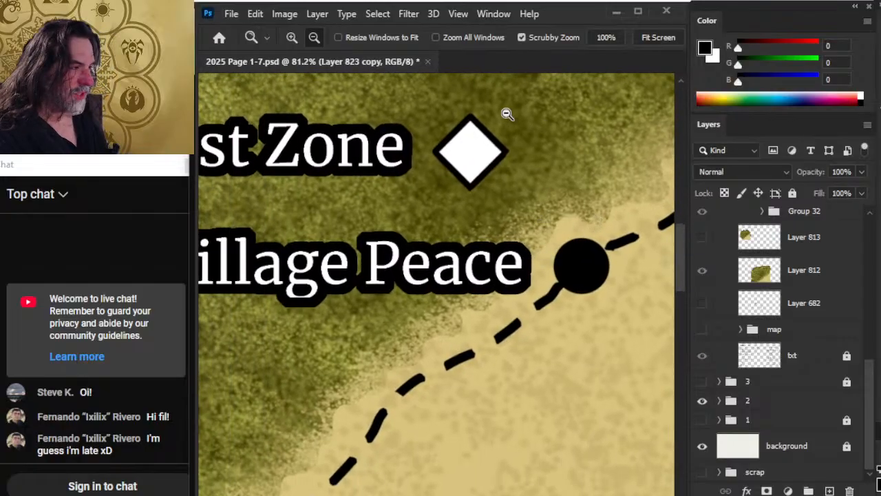
pyautogui.moveTo(565, 293); pyautogui.dragTo(439, 261)
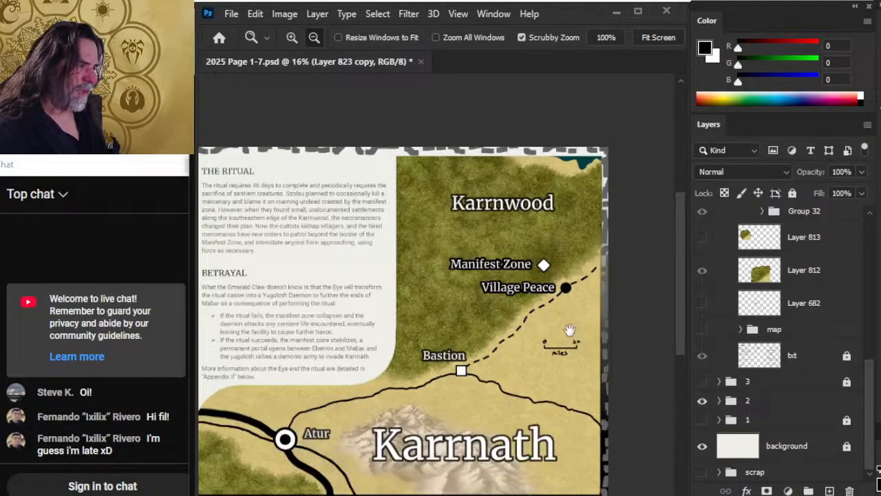
pyautogui.moveTo(535, 312); pyautogui.dragTo(423, 259)
pyautogui.moveTo(421, 228); pyautogui.dragTo(441, 185)
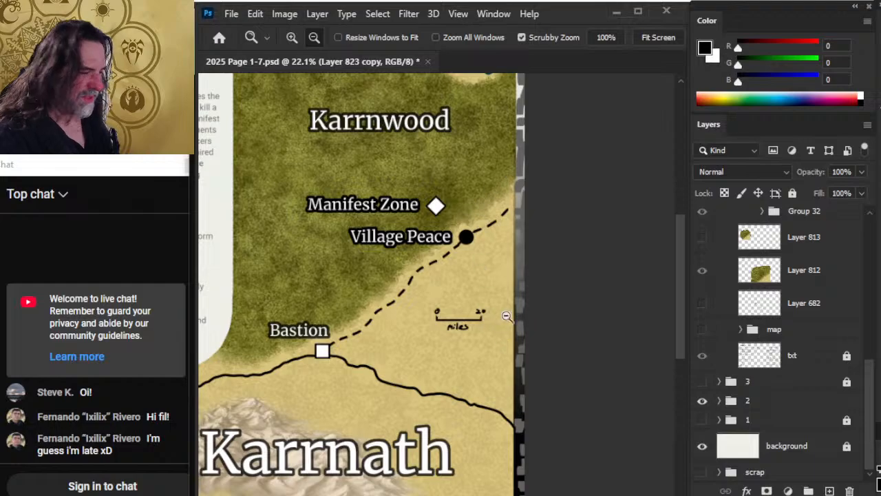
pyautogui.moveTo(482, 313); pyautogui.dragTo(440, 310)
# Read the page's Adventure Background text, including The Eye of Mabar, Necromancers, The Ritual and Betrayal sections, and return to the full spread
pyautogui.moveTo(355, 307); pyautogui.dragTo(618, 301)
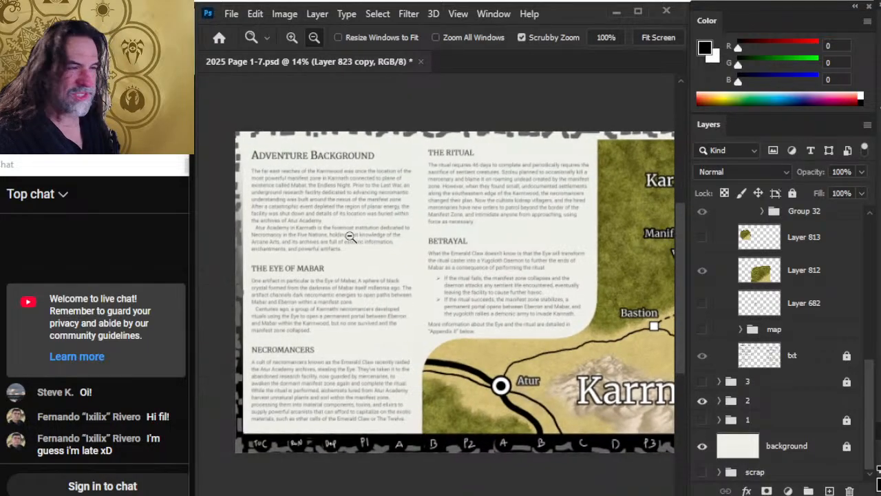
pyautogui.moveTo(317, 215); pyautogui.dragTo(364, 242)
pyautogui.moveTo(374, 274); pyautogui.dragTo(452, 155)
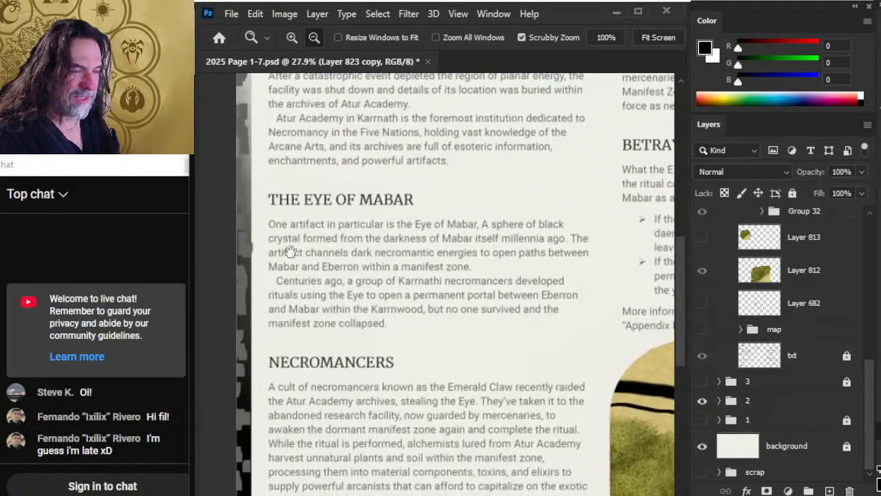
pyautogui.moveTo(498, 307); pyautogui.dragTo(480, 209)
pyautogui.moveTo(557, 214); pyautogui.dragTo(342, 393)
pyautogui.moveTo(526, 227); pyautogui.dragTo(420, 346)
pyautogui.moveTo(501, 416); pyautogui.dragTo(539, 248)
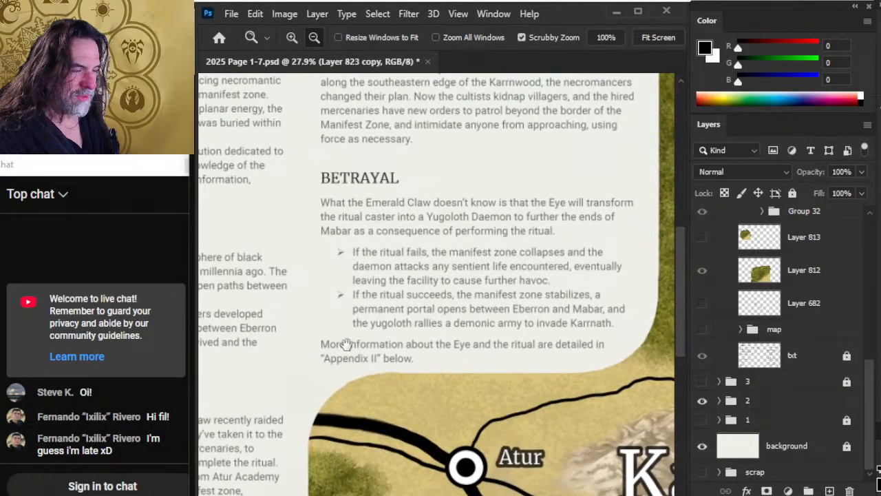
pyautogui.moveTo(349, 343); pyautogui.dragTo(631, 351)
pyautogui.moveTo(342, 324); pyautogui.dragTo(372, 294)
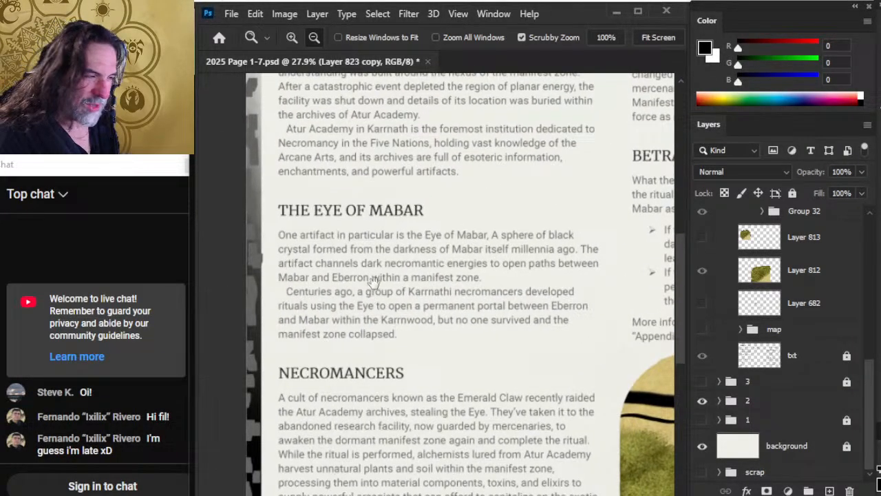
pyautogui.moveTo(478, 204); pyautogui.dragTo(475, 307)
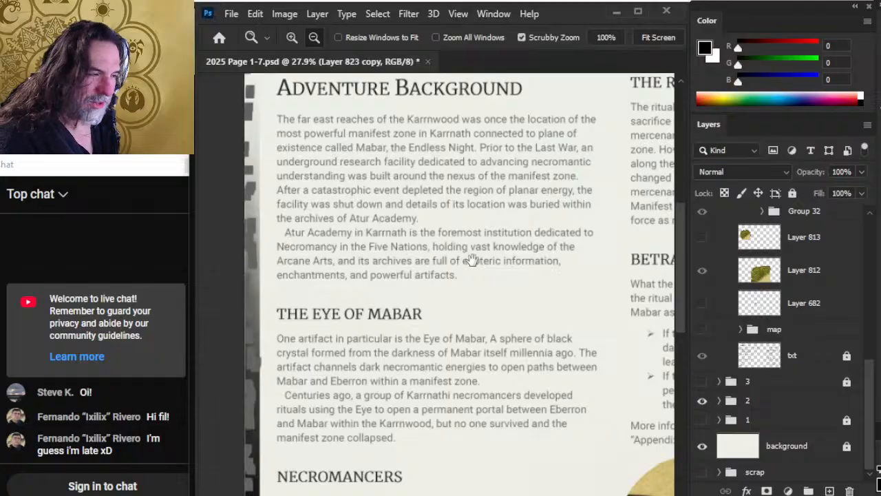
pyautogui.moveTo(512, 388); pyautogui.dragTo(356, 339)
pyautogui.moveTo(593, 230); pyautogui.dragTo(366, 195)
pyautogui.hotkey('ctrl', '0')
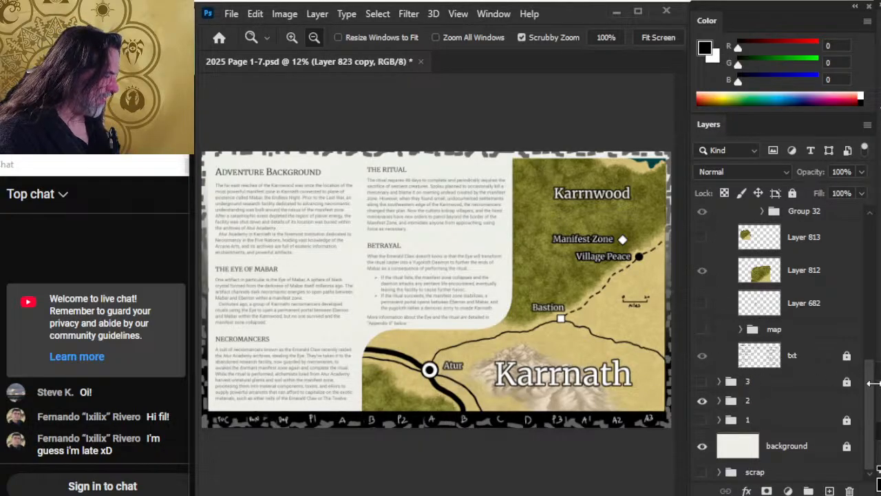
# View page group 3 in place of group 2, and bring back page group 4 as the only visible page
pyautogui.click(701, 400)
pyautogui.click(701, 380)
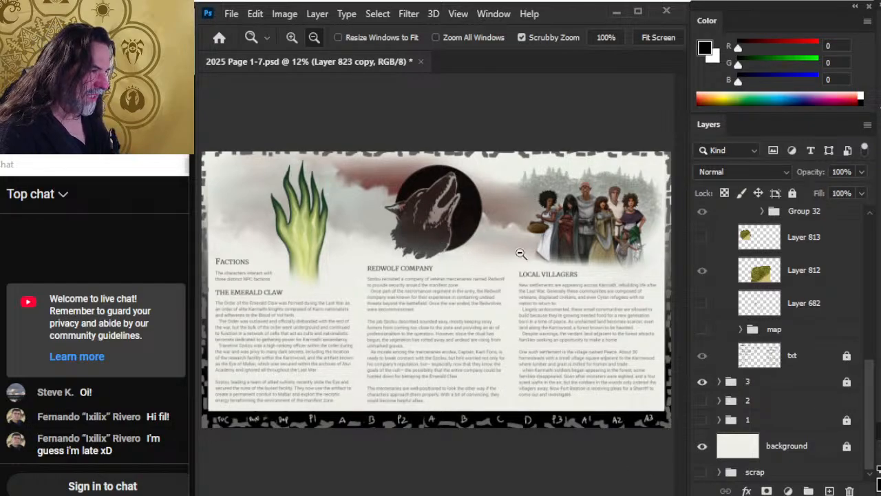
pyautogui.click(702, 382)
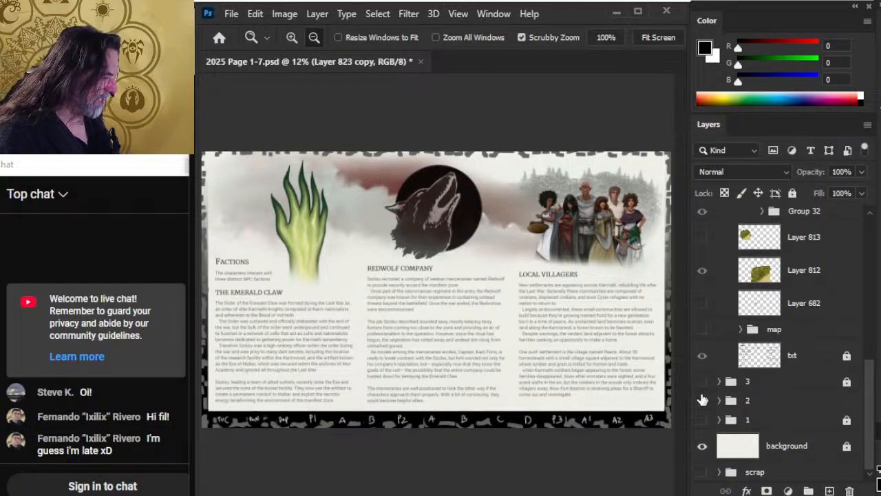
pyautogui.moveTo(870, 403); pyautogui.dragTo(880, 295)
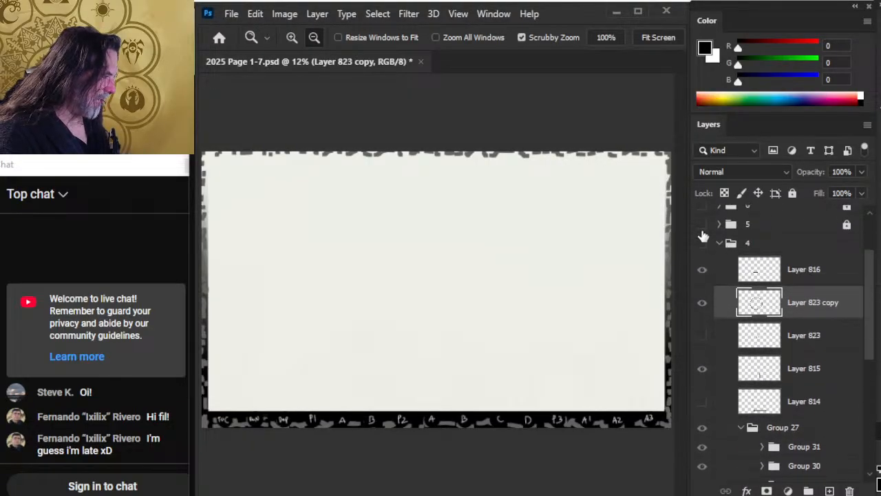
pyautogui.click(702, 243)
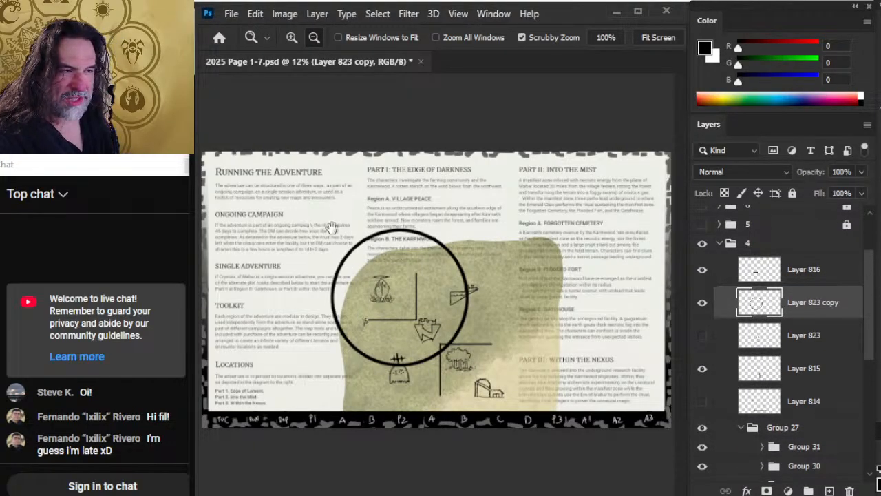
# Examine the Running the Adventure text, the Part I regions and the locations diagram on page 4
pyautogui.click(267, 216)
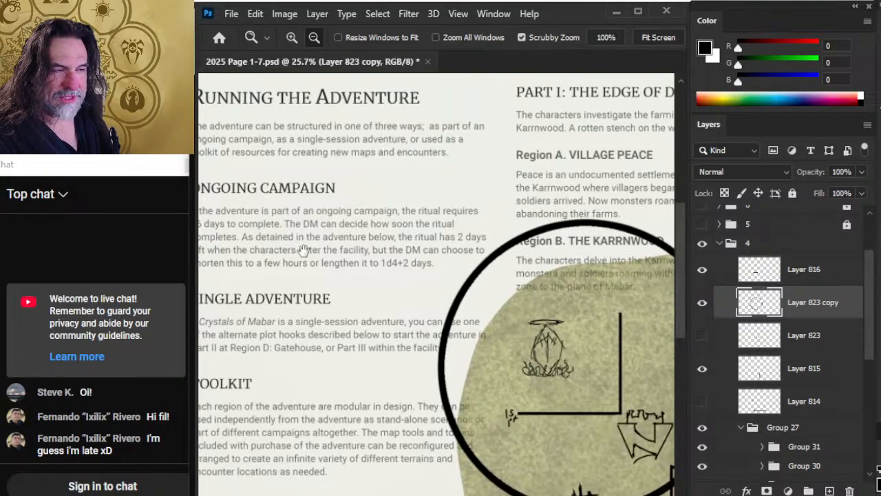
pyautogui.moveTo(304, 251); pyautogui.dragTo(417, 204)
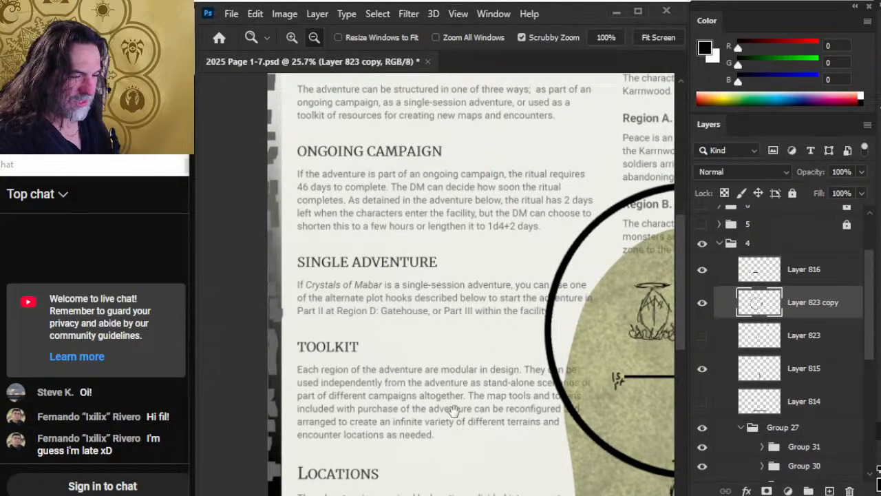
pyautogui.moveTo(454, 411); pyautogui.dragTo(427, 256)
pyautogui.moveTo(413, 354); pyautogui.dragTo(307, 489)
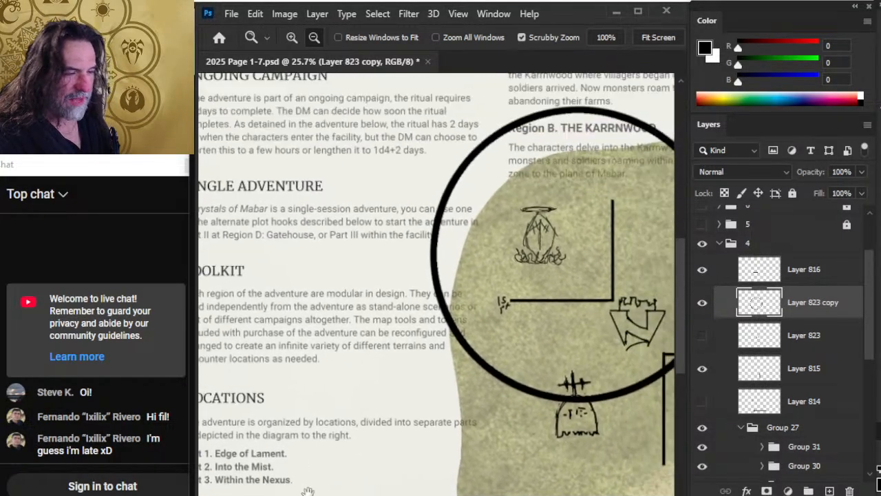
pyautogui.moveTo(624, 103); pyautogui.dragTo(430, 177)
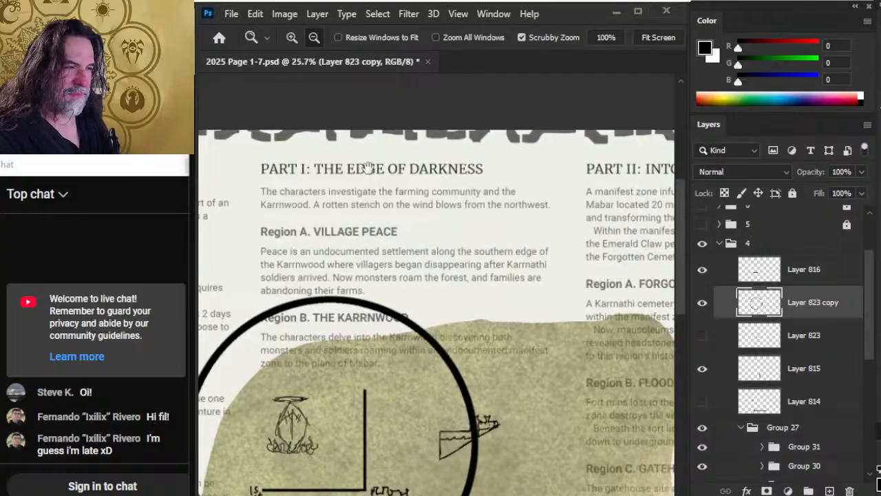
pyautogui.moveTo(438, 322); pyautogui.dragTo(456, 191)
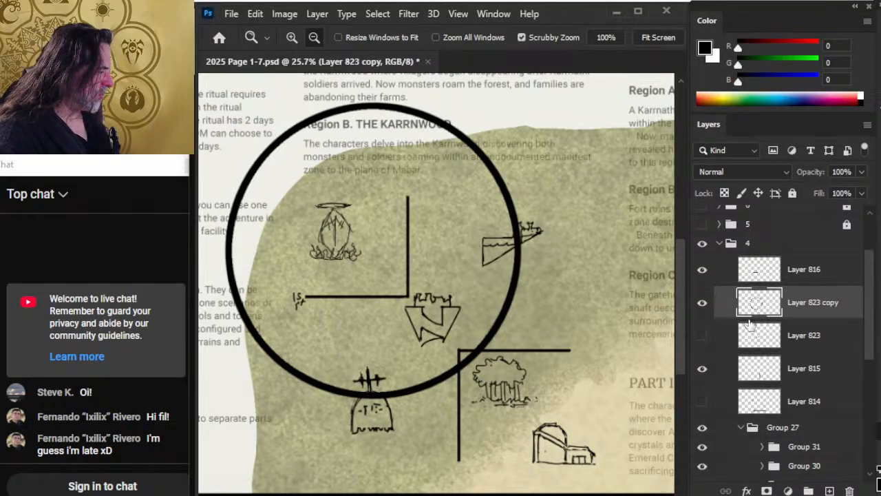
# Try to shift the lower-right corner boundary on Layer 815 up and to the left
pyautogui.click(757, 367)
pyautogui.press('v')
pyautogui.moveTo(521, 324); pyautogui.dragTo(496, 303)
pyautogui.hotkey('ctrl', 'z')
# Reorder the layers so Layer 816 sits below Layer 823 copy, and shift Layer 816's corner boundary up and left toward the crystal icon
pyautogui.click(784, 278)
pyautogui.moveTo(811, 373); pyautogui.dragTo(804, 344)
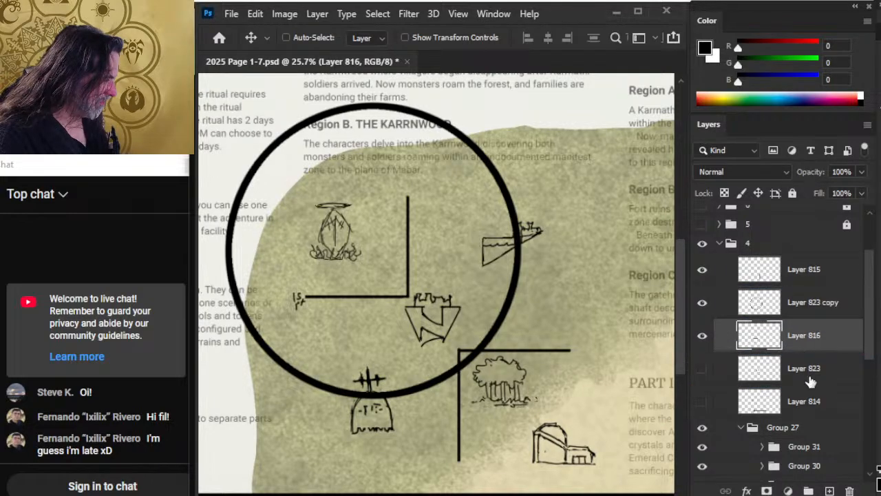
pyautogui.moveTo(511, 356); pyautogui.dragTo(493, 344)
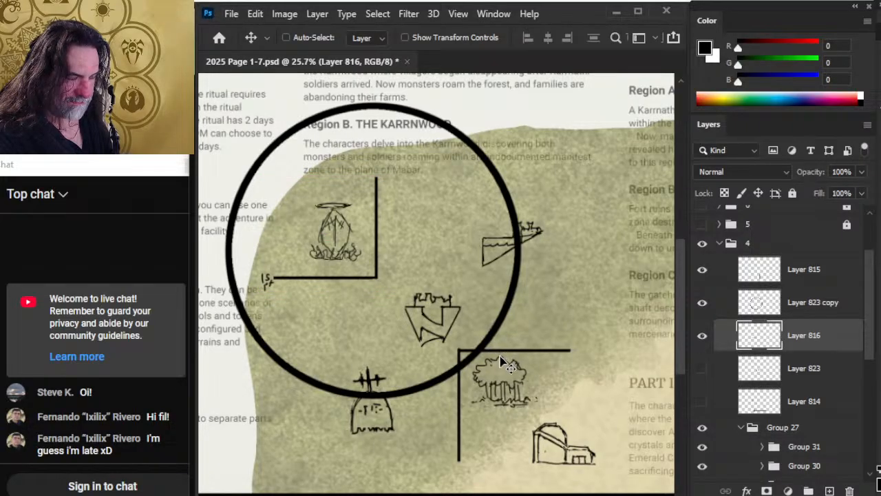
# Rotate the corner boundary on Layer 816 by 45 degrees with Free Transform so it forms a V below the crystal icon
pyautogui.press('m')
pyautogui.rightClick(467, 278)
pyautogui.click(554, 413)
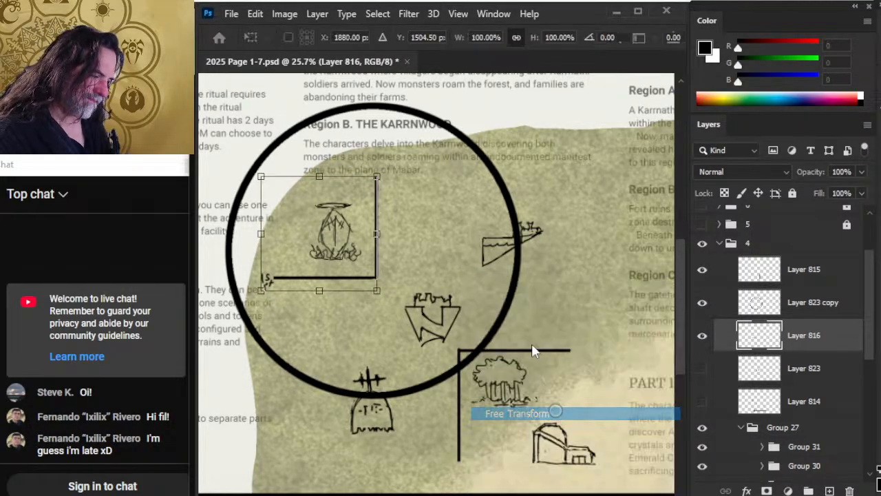
pyautogui.moveTo(558, 261); pyautogui.dragTo(497, 362)
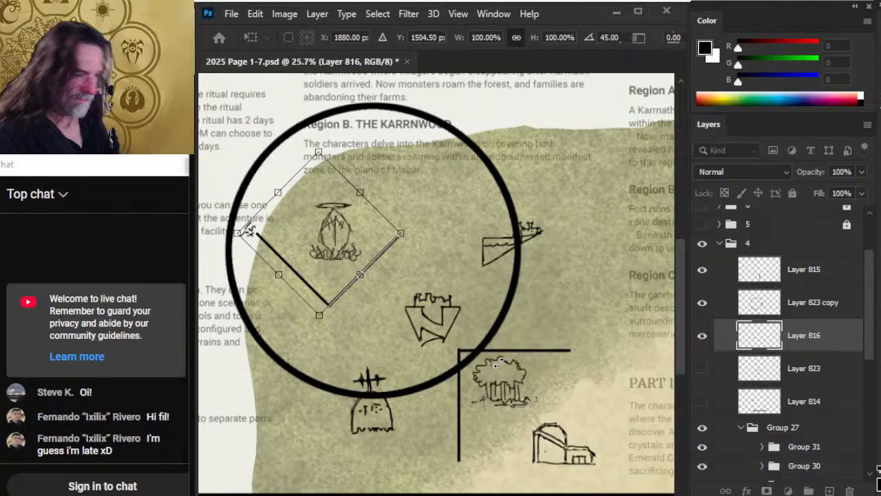
pyautogui.press('Return')
# Nudge the rotated V-shaped boundary slightly right and up beneath the crystal icon
pyautogui.press('v')
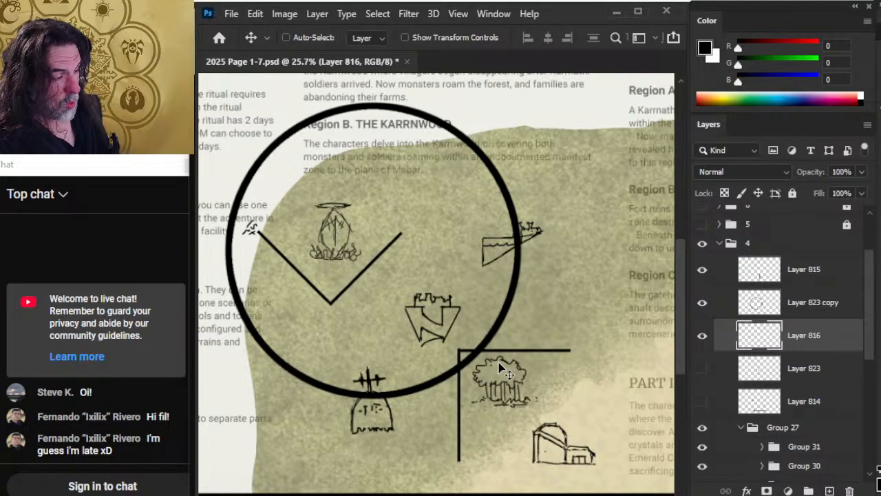
pyautogui.hotkey('shift', 'Right')
pyautogui.hotkey('shift', 'Up')
pyautogui.hotkey('shift', 'Up')
pyautogui.hotkey('shift', 'Right')
pyautogui.hotkey('shift', 'Right')
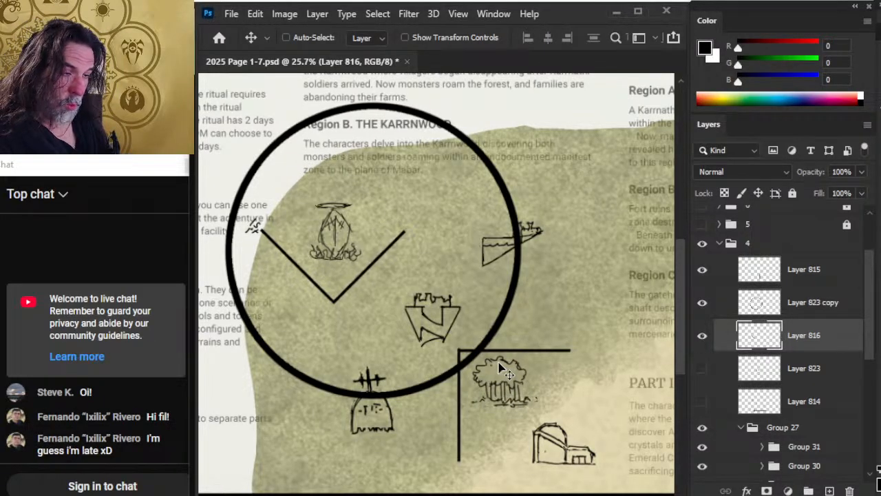
pyautogui.hotkey('shift', 'Right')
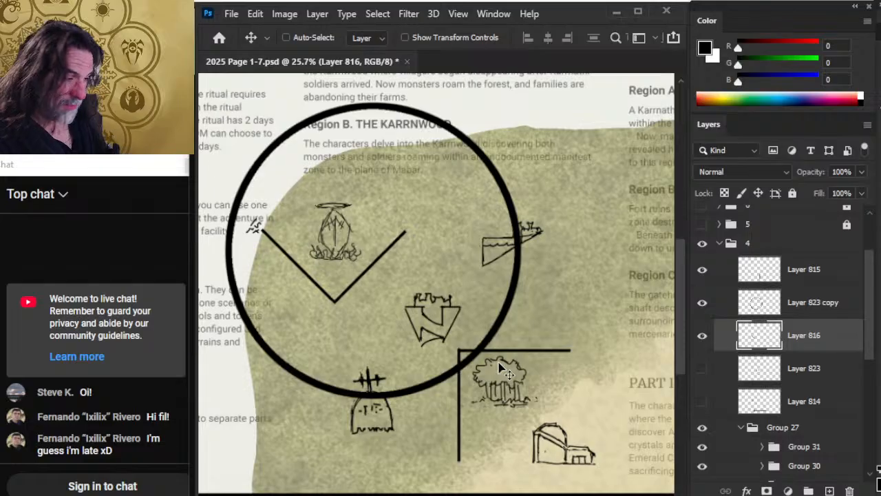
pyautogui.hotkey('shift', 'Down')
pyautogui.hotkey('shift', 'Left')
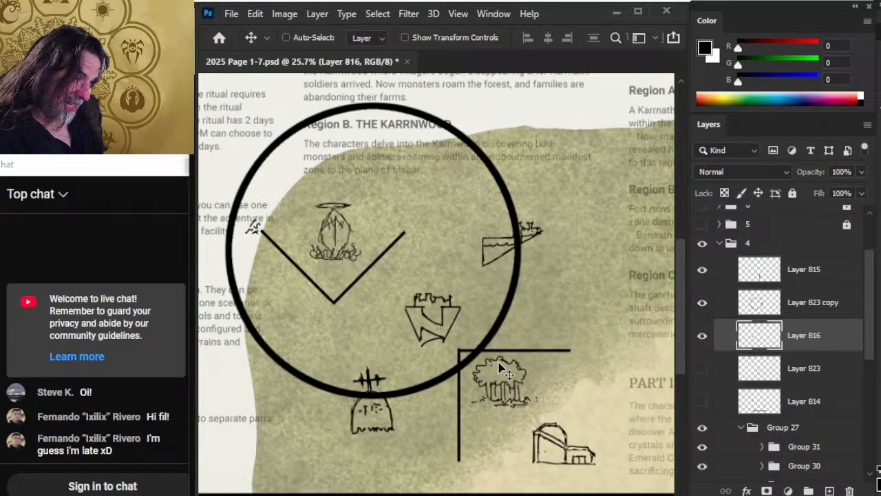
# Expand Group 30 and move the fort icon on Layer 697 up and left, close to the V-shaped boundary
pyautogui.moveTo(487, 297); pyautogui.dragTo(510, 264)
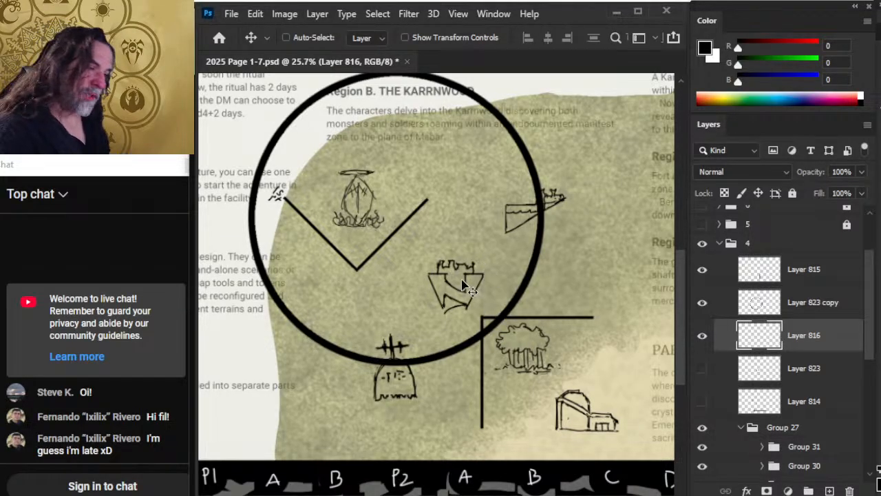
pyautogui.moveTo(500, 288); pyautogui.dragTo(465, 300)
pyautogui.hotkey('alt', 'space')
pyautogui.moveTo(511, 340); pyautogui.dragTo(484, 336)
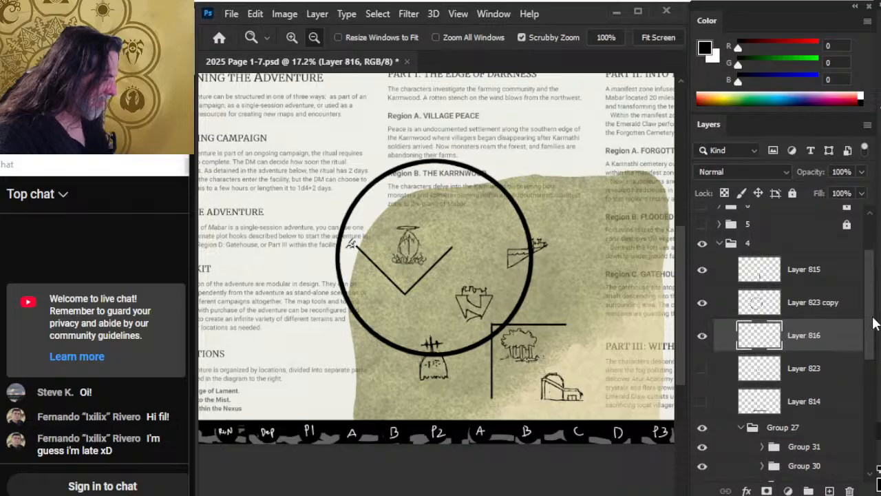
pyautogui.scroll(-4, 840, 362)
pyautogui.click(761, 344)
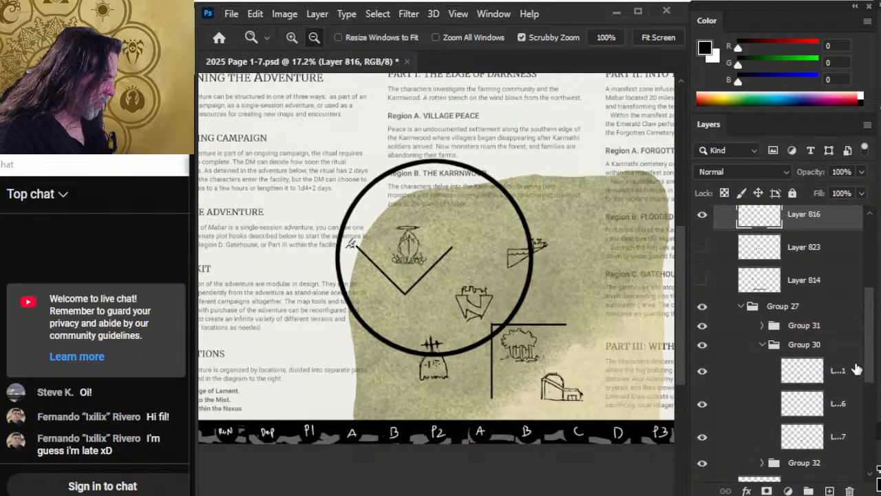
pyautogui.click(836, 407)
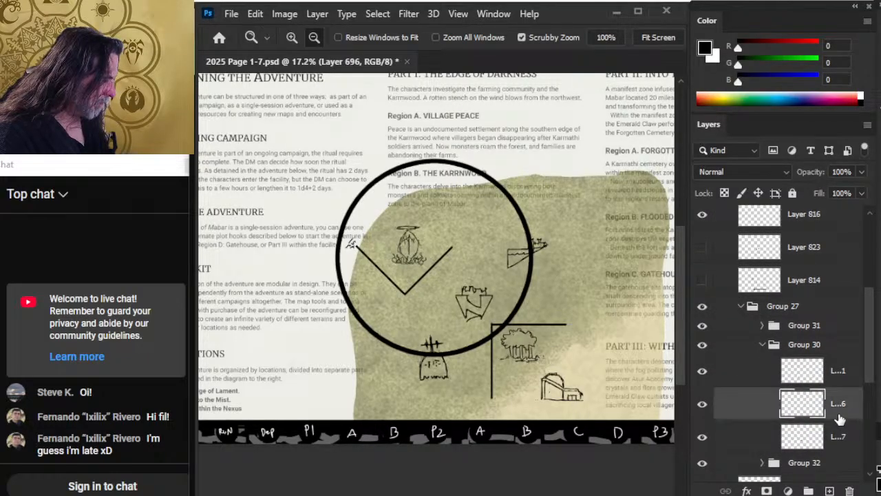
pyautogui.click(702, 406)
pyautogui.click(702, 406)
pyautogui.click(731, 435)
pyautogui.press('v')
pyautogui.moveTo(532, 411)
pyautogui.mouseDown()
pyautogui.moveTo(523, 382)
pyautogui.moveTo(534, 390)
pyautogui.moveTo(517, 403)
pyautogui.moveTo(535, 394)
pyautogui.mouseUp()
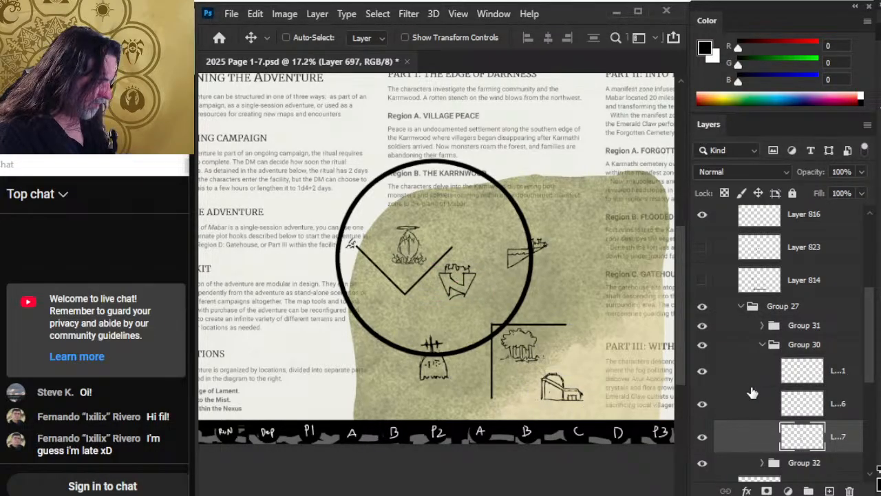
# Move the sloping wall icon on Layer 696 left so it sits inside the large circle boundary
pyautogui.click(702, 406)
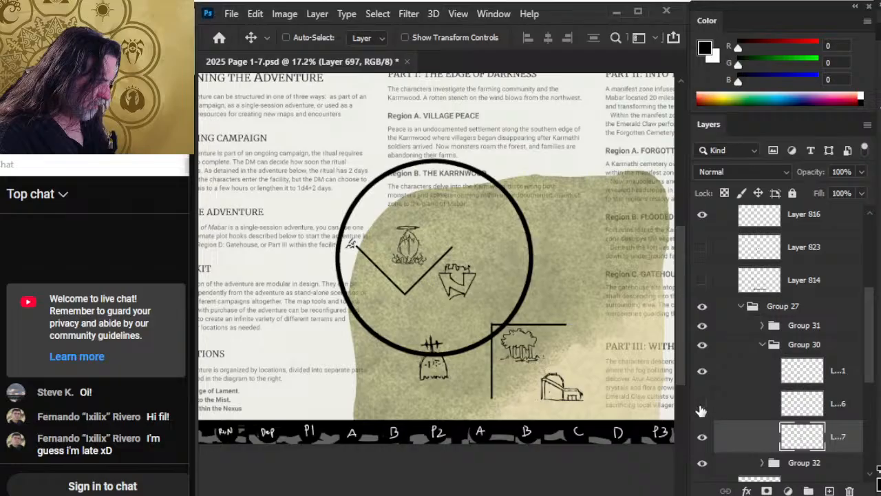
pyautogui.click(735, 409)
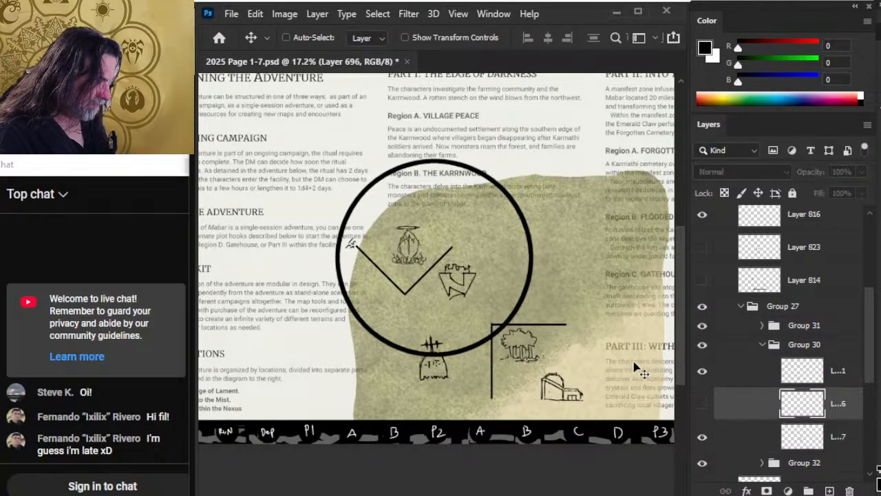
pyautogui.click(702, 404)
pyautogui.moveTo(585, 338); pyautogui.dragTo(572, 340)
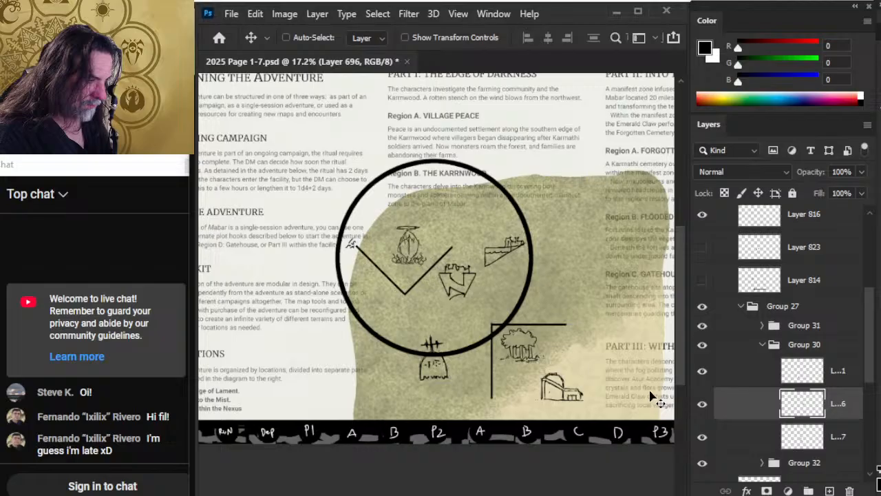
# Move the domed icon on Layer 691 up and slightly left, inside the circle just below the V-shaped boundary
pyautogui.click(702, 371)
pyautogui.click(702, 372)
pyautogui.click(732, 378)
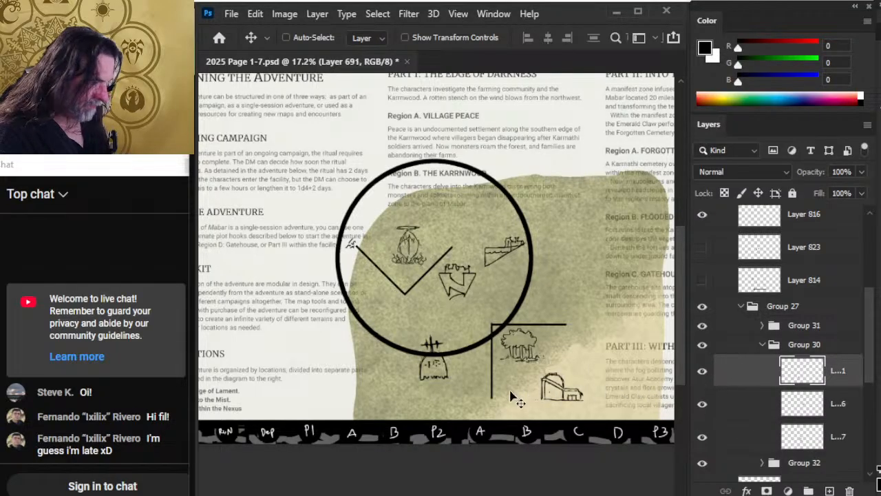
pyautogui.moveTo(515, 399); pyautogui.dragTo(513, 358)
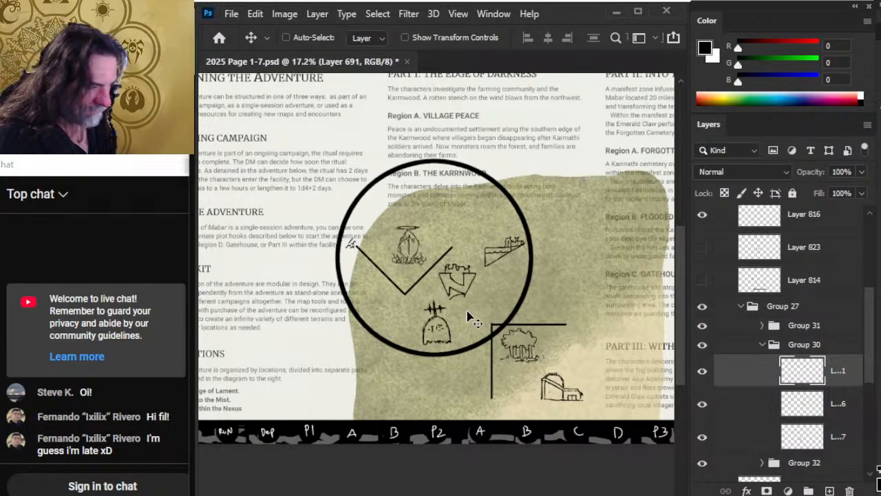
pyautogui.moveTo(489, 356); pyautogui.dragTo(470, 356)
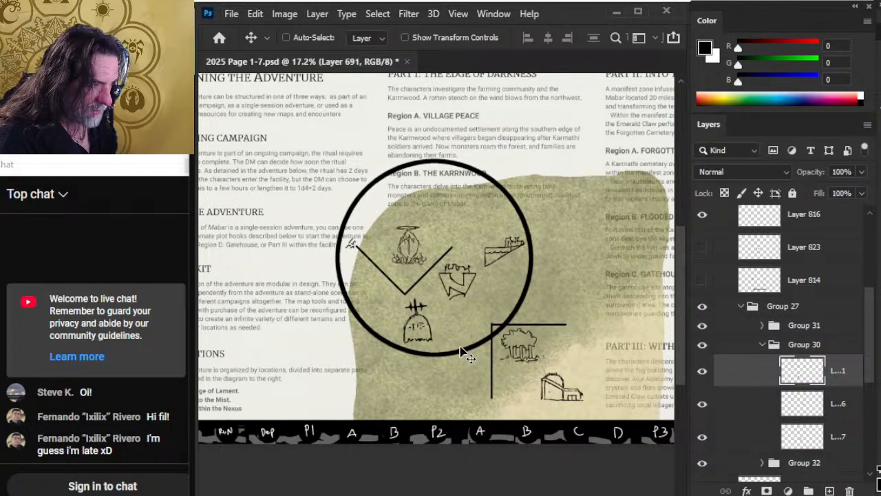
# Nudge the large circle boundary on Layer 823 copy slightly down around the location icons
pyautogui.click(800, 219)
pyautogui.moveTo(865, 327); pyautogui.dragTo(860, 299)
pyautogui.click(814, 275)
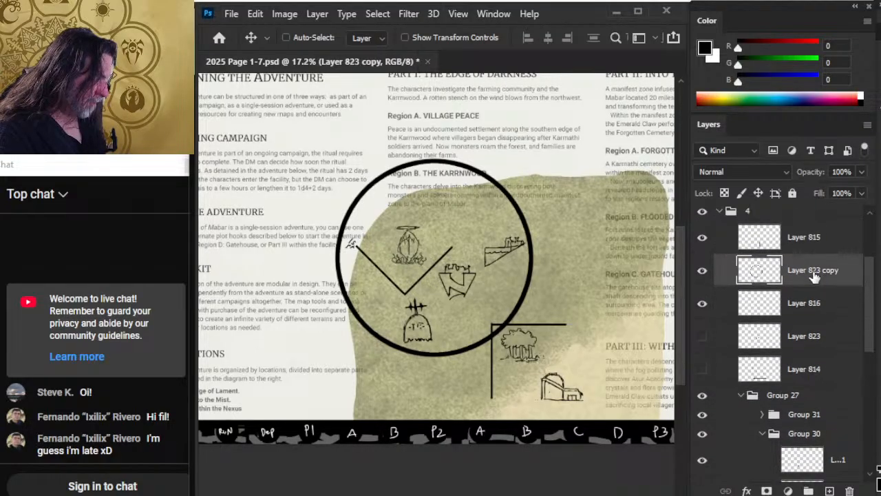
pyautogui.hotkey('shift', 'Down')
pyautogui.hotkey('shift', 'Down')
pyautogui.hotkey('shift', 'Down')
pyautogui.hotkey('shift', 'Down')
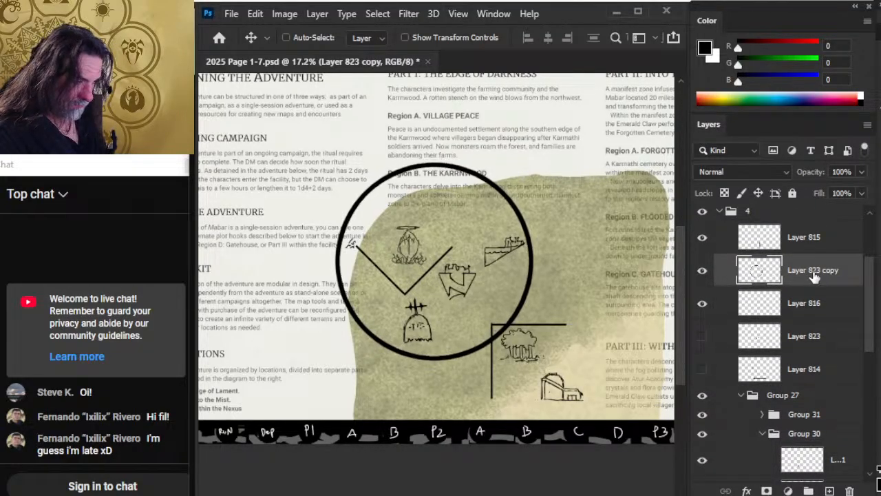
# Nudge the circle on Layer 823 copy slightly left to fit around the location sketches
pyautogui.hotkey('shift', 'Left')
pyautogui.hotkey('shift', 'Left')
pyautogui.hotkey('shift', 'Left')
pyautogui.hotkey('shift', 'Down')
pyautogui.hotkey('shift', 'Down')
pyautogui.hotkey('shift', 'Down')
pyautogui.hotkey('shift', 'Left')
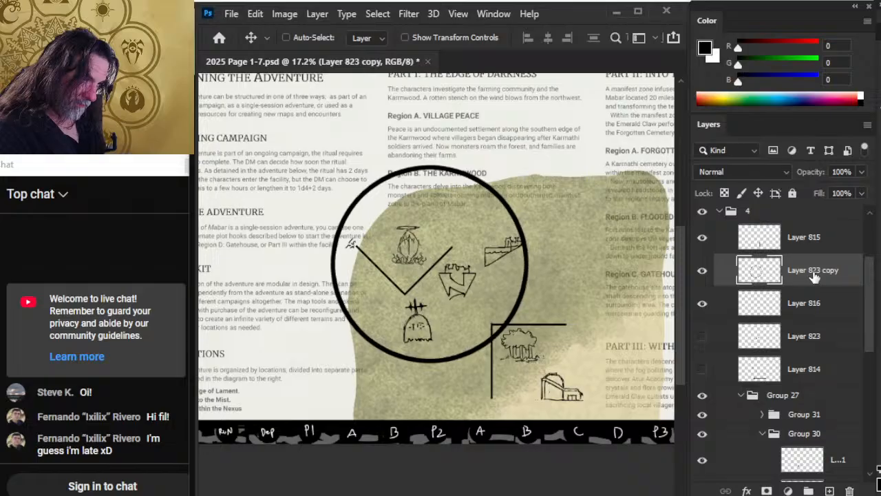
pyautogui.hotkey('shift', 'Left')
pyautogui.hotkey('shift', 'Down')
pyautogui.hotkey('shift', 'Down')
pyautogui.hotkey('shift', 'Left')
pyautogui.hotkey('shift', 'Left')
pyautogui.hotkey('shift', 'Left')
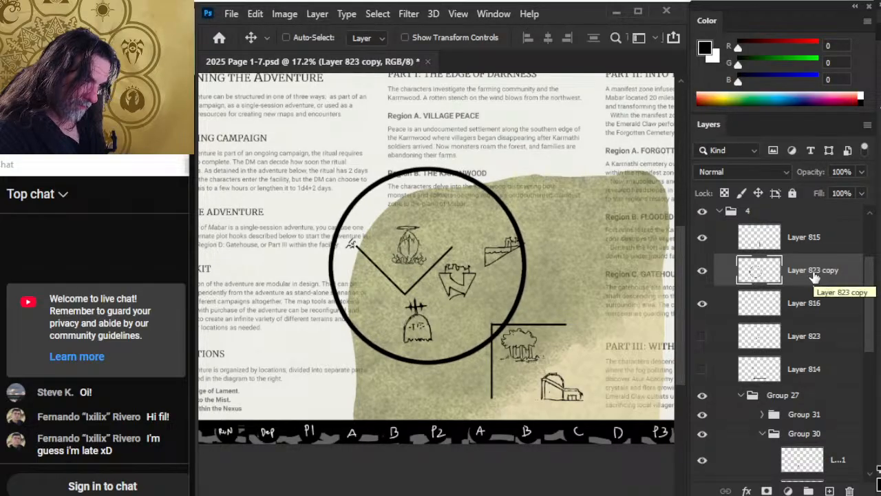
pyautogui.hotkey('shift', 'Up')
pyautogui.hotkey('shift', 'Up')
pyautogui.hotkey('shift', 'Left')
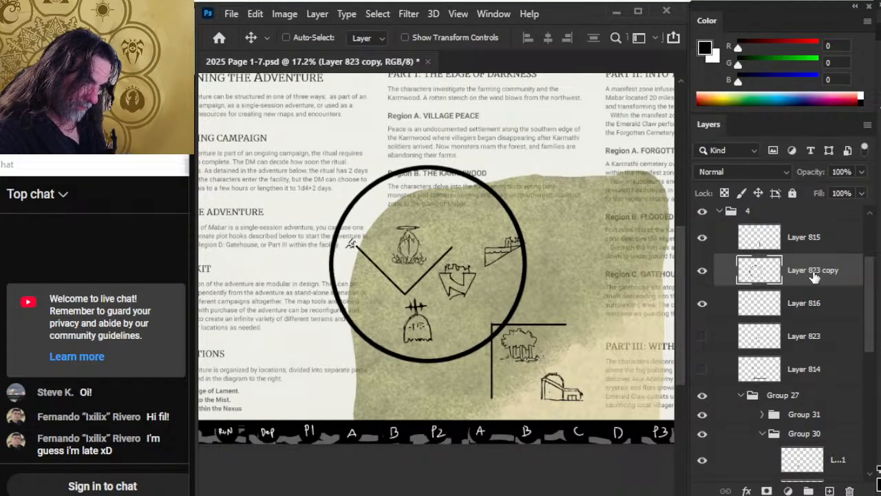
pyautogui.hotkey('shift', 'Right')
pyautogui.hotkey('shift', 'Right')
pyautogui.hotkey('shift', 'Right')
pyautogui.hotkey('shift', 'Up')
pyautogui.hotkey('shift', 'Right')
pyautogui.hotkey('shift', 'Up')
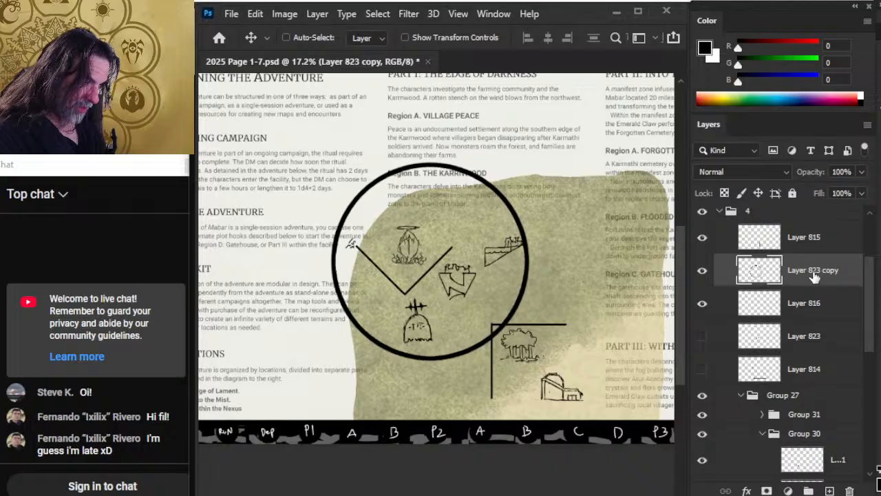
pyautogui.hotkey('shift', 'Right')
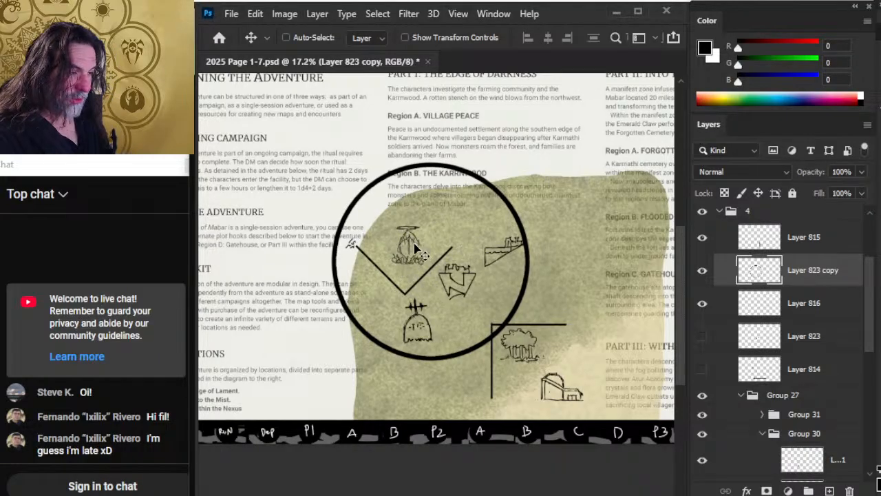
# Free Transform the circle to about 120% of its size, extending it up and to the left
pyautogui.press('l')
pyautogui.rightClick(450, 264)
pyautogui.click(482, 397)
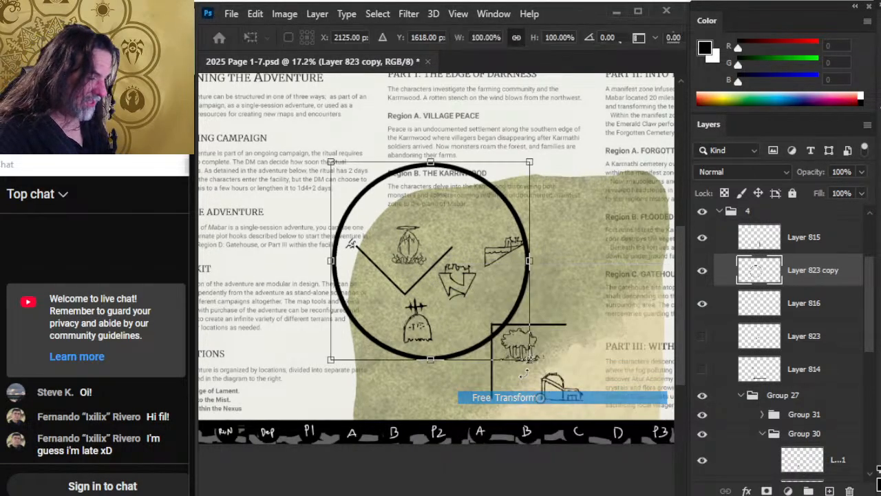
pyautogui.moveTo(331, 163); pyautogui.dragTo(283, 121)
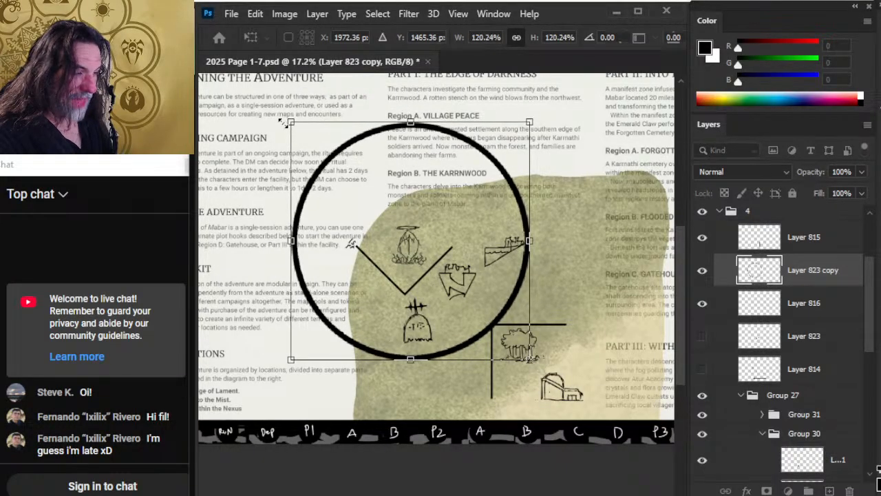
pyautogui.press('Return')
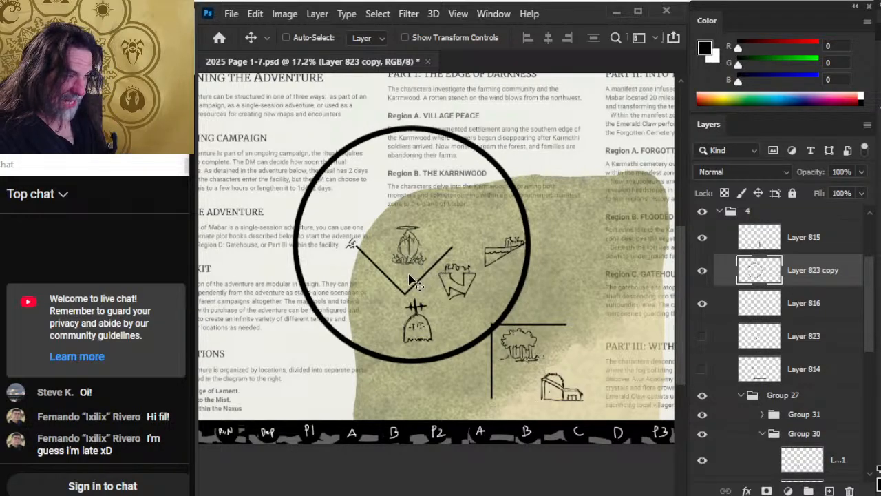
# Add a mask to the circle layer and brush out most of its upper arc over the text, leaving short segments
pyautogui.hotkey('alt', 'space')
pyautogui.moveTo(485, 297); pyautogui.dragTo(425, 280)
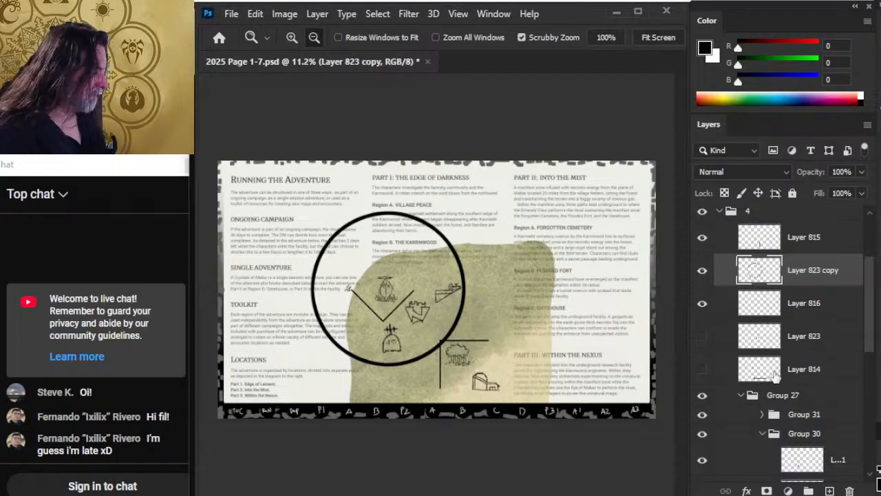
pyautogui.click(766, 491)
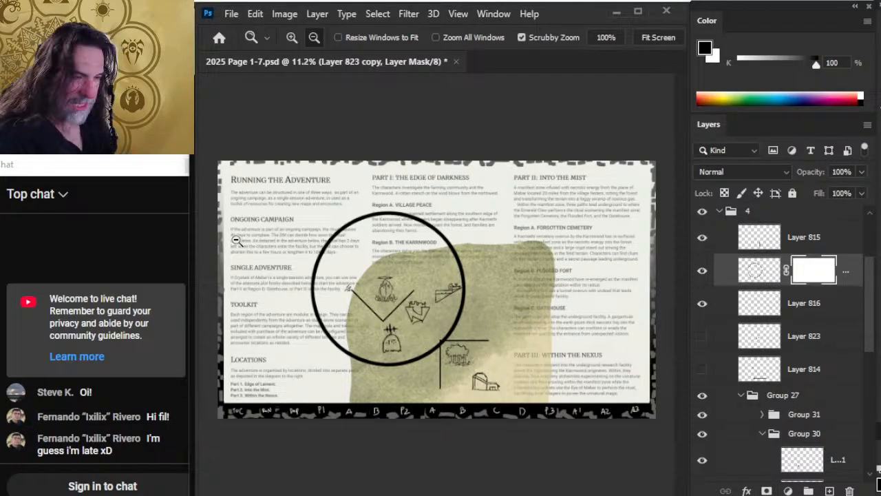
pyautogui.press('b')
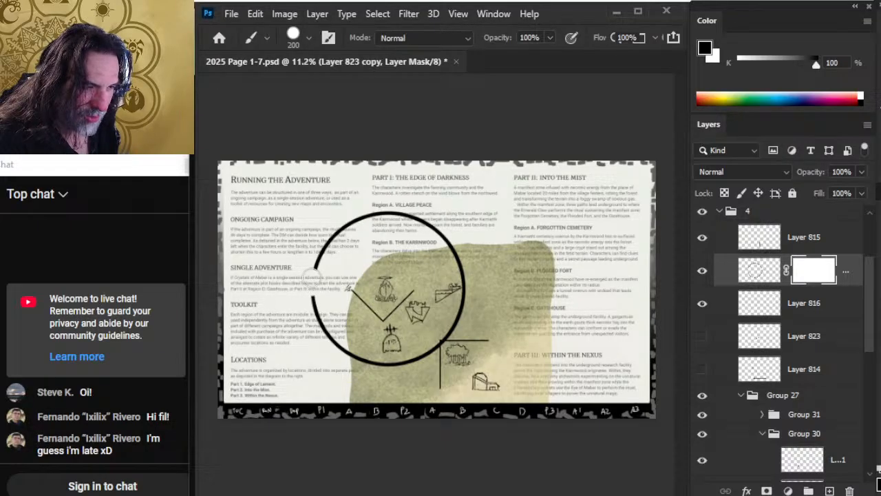
pyautogui.moveTo(312, 272); pyautogui.dragTo(332, 245)
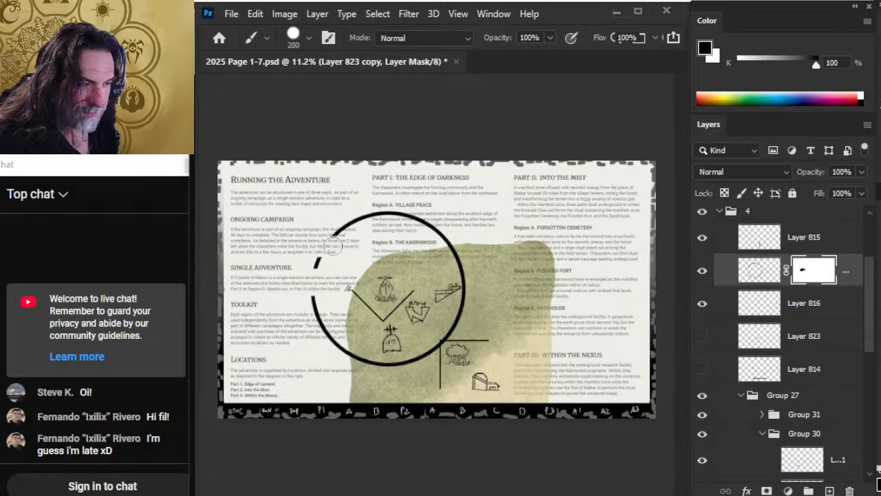
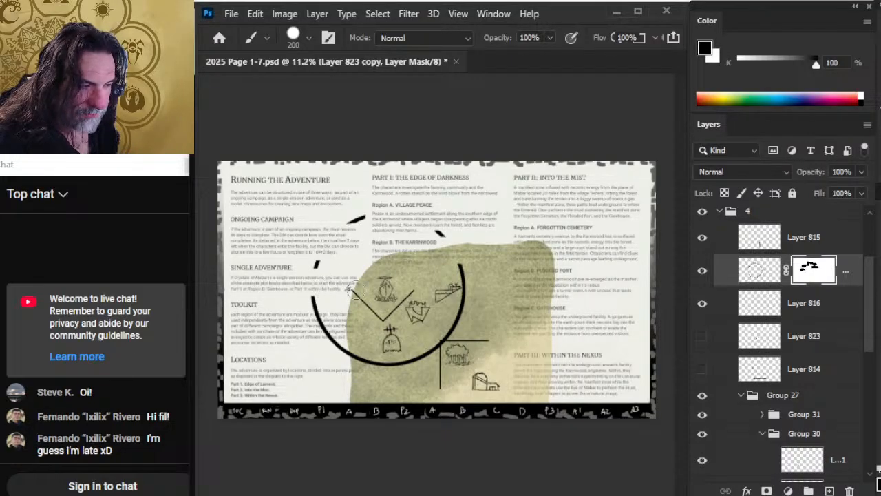
# Group Layer 815, Layer 823 copy, Layer 816, Layer 823 and Layer 814 together
pyautogui.hotkey('alt', 'space')
pyautogui.moveTo(356, 290); pyautogui.dragTo(315, 282)
pyautogui.moveTo(431, 333); pyautogui.dragTo(493, 339)
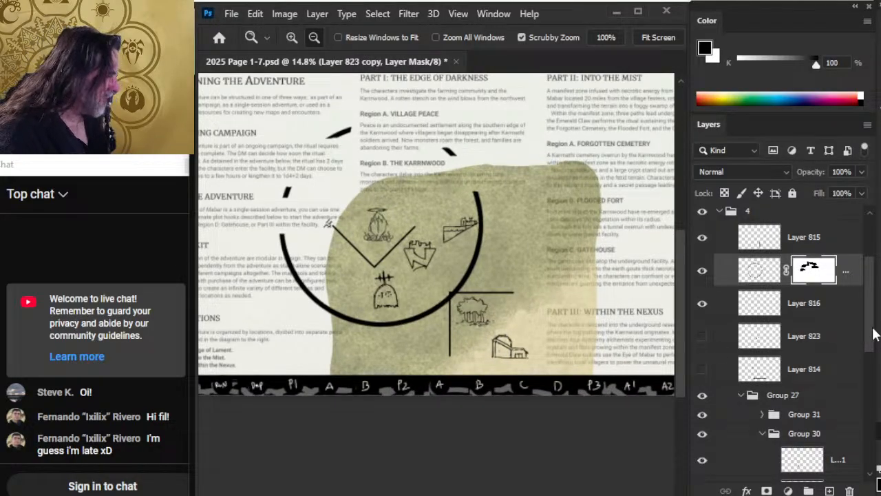
pyautogui.scroll(2, 874, 333)
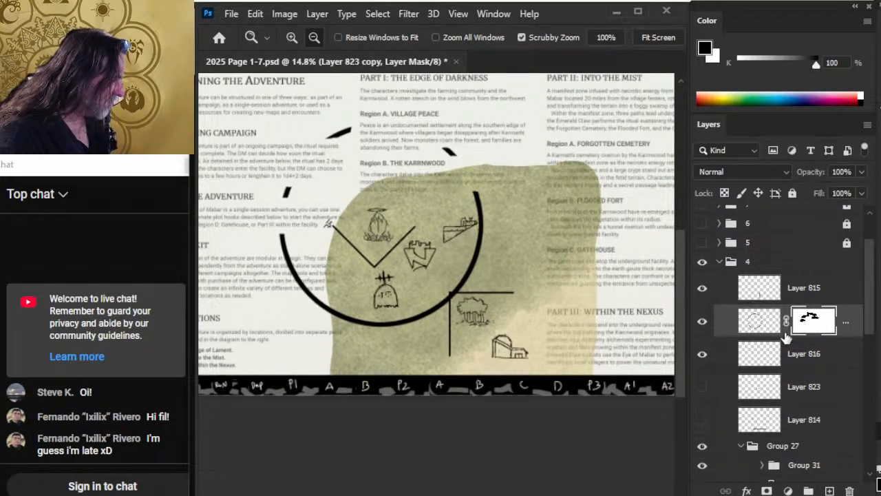
pyautogui.click(821, 297)
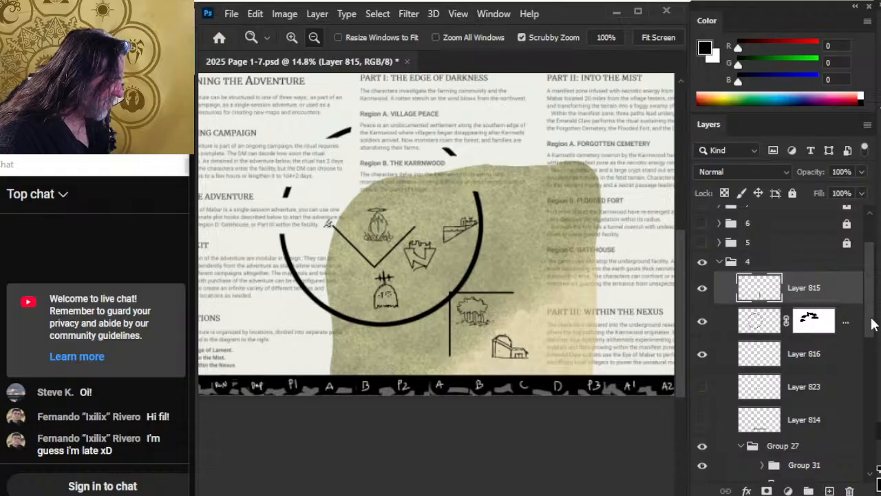
pyautogui.moveTo(869, 319); pyautogui.dragTo(870, 344)
pyautogui.keyDown('shift'); pyautogui.click(815, 349); pyautogui.keyUp('shift')
pyautogui.hotkey('ctrl', 'g')
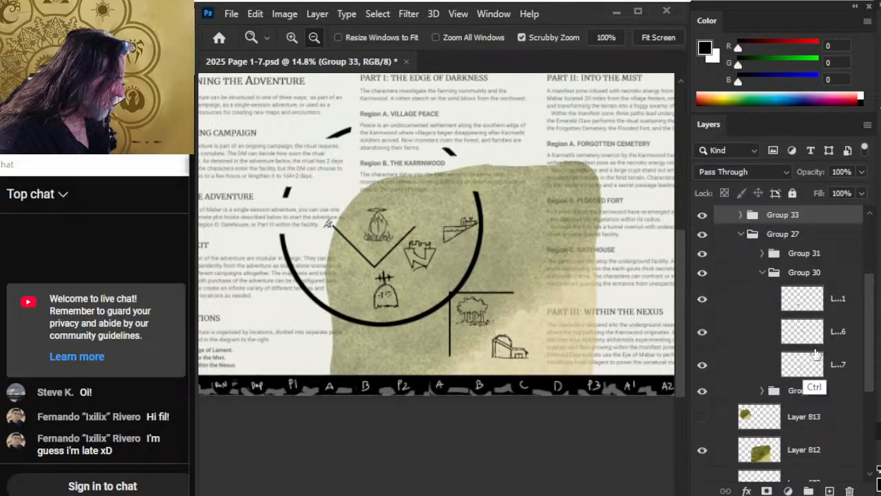
# Move the circle layer's mask onto the new group and brush out the small scribble at the V's left end
pyautogui.click(740, 214)
pyautogui.moveTo(846, 281); pyautogui.dragTo(831, 223)
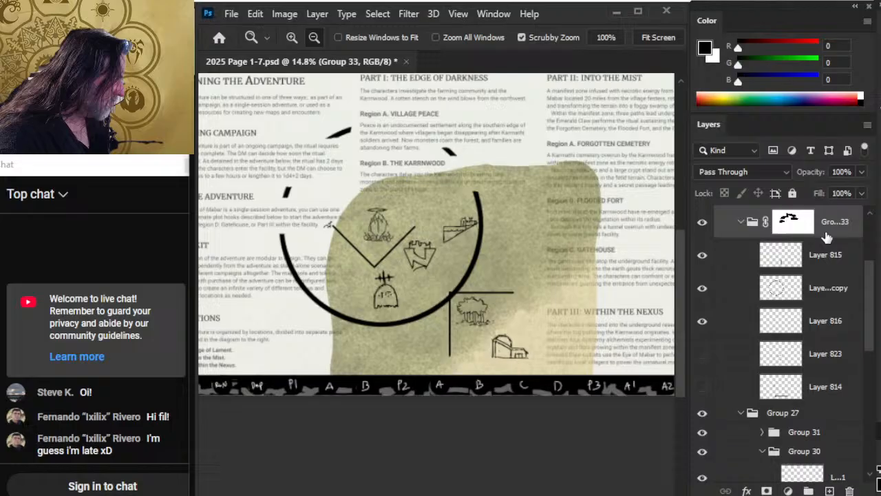
pyautogui.click(787, 232)
pyautogui.press('b')
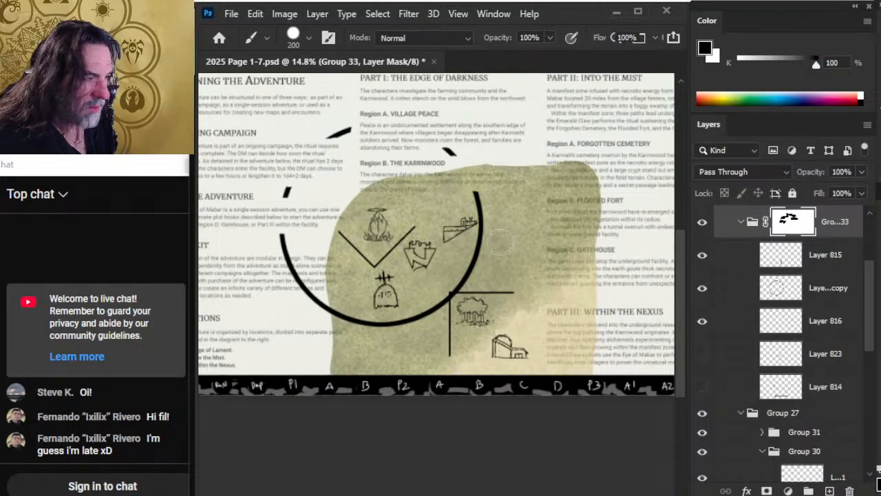
# Move the circle inside the masked group slightly up and to the right
pyautogui.press('z')
pyautogui.moveTo(492, 321); pyautogui.dragTo(516, 345)
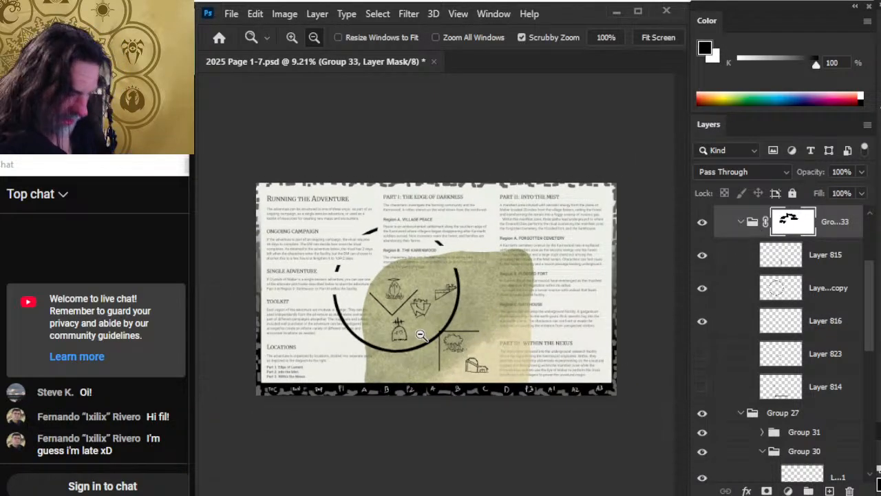
pyautogui.moveTo(422, 335)
pyautogui.mouseDown()
pyautogui.moveTo(439, 338)
pyautogui.moveTo(413, 360)
pyautogui.moveTo(427, 352)
pyautogui.mouseUp()
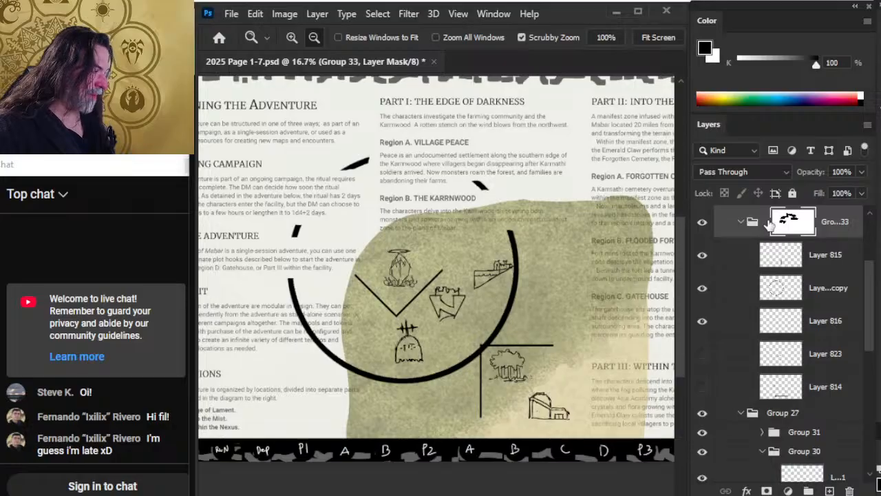
pyautogui.click(733, 260)
pyautogui.click(742, 297)
pyautogui.press('v')
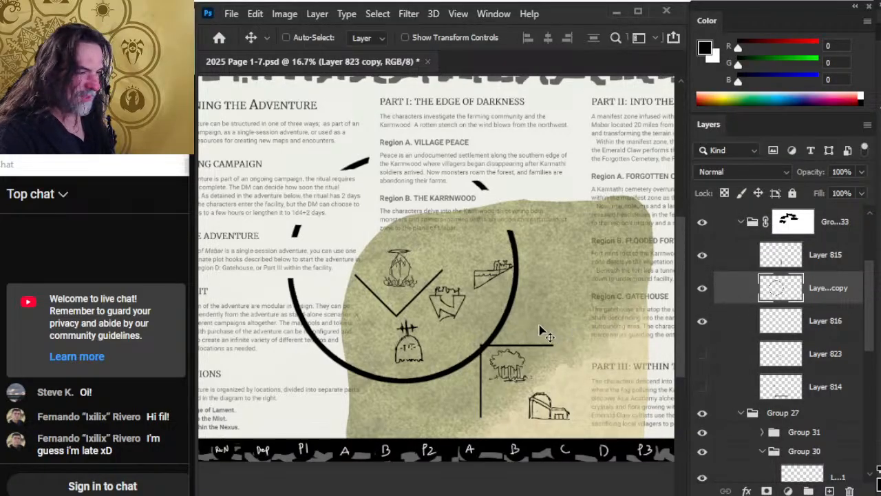
pyautogui.moveTo(545, 358); pyautogui.dragTo(551, 322)
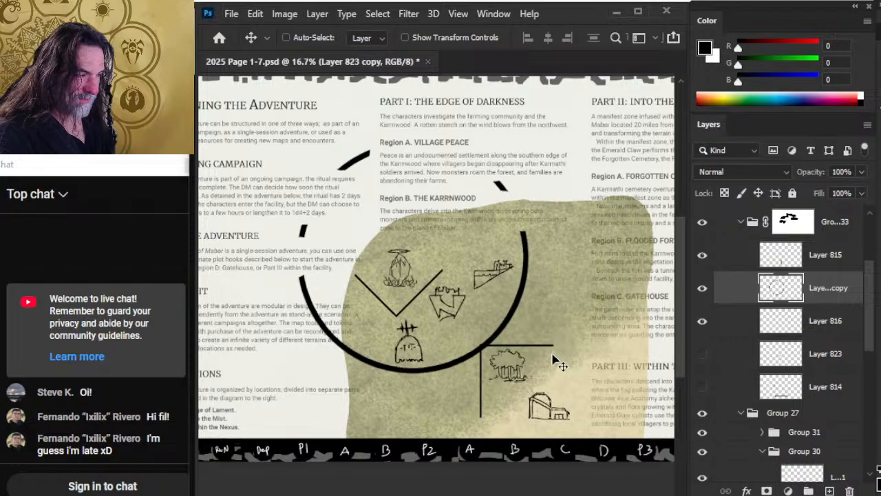
pyautogui.moveTo(563, 364); pyautogui.dragTo(571, 358)
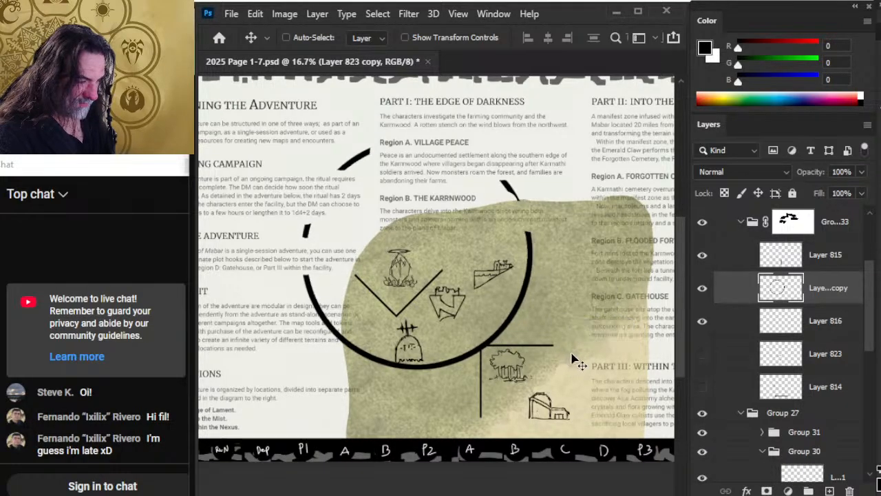
# Reposition the corner bracket on Layer 815 and the tree and barn icons of Group 31 higher against the circle's lower-right edge
pyautogui.click(833, 263)
pyautogui.moveTo(560, 403); pyautogui.dragTo(631, 398)
pyautogui.click(822, 439)
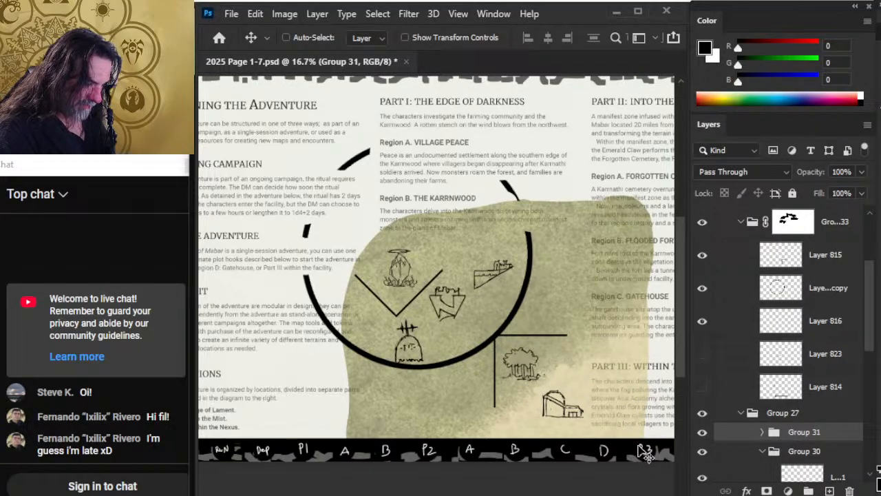
pyautogui.moveTo(645, 455)
pyautogui.mouseDown()
pyautogui.moveTo(639, 448)
pyautogui.moveTo(645, 455)
pyautogui.mouseUp()
pyautogui.moveTo(598, 428); pyautogui.dragTo(599, 428)
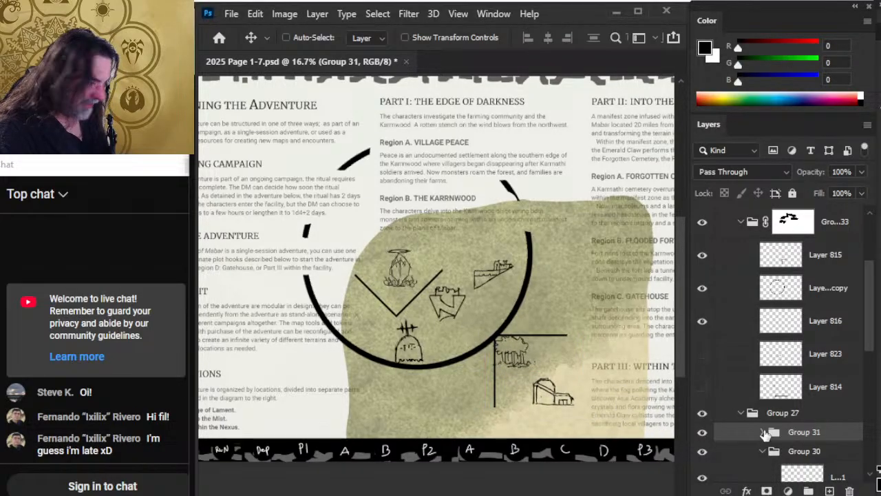
pyautogui.click(780, 256)
pyautogui.moveTo(596, 406)
pyautogui.mouseDown()
pyautogui.moveTo(587, 400)
pyautogui.moveTo(599, 415)
pyautogui.mouseUp()
# Shift the circle slightly up and left, and paint the group mask to hide its arc over the Village Peace heading
pyautogui.click(818, 289)
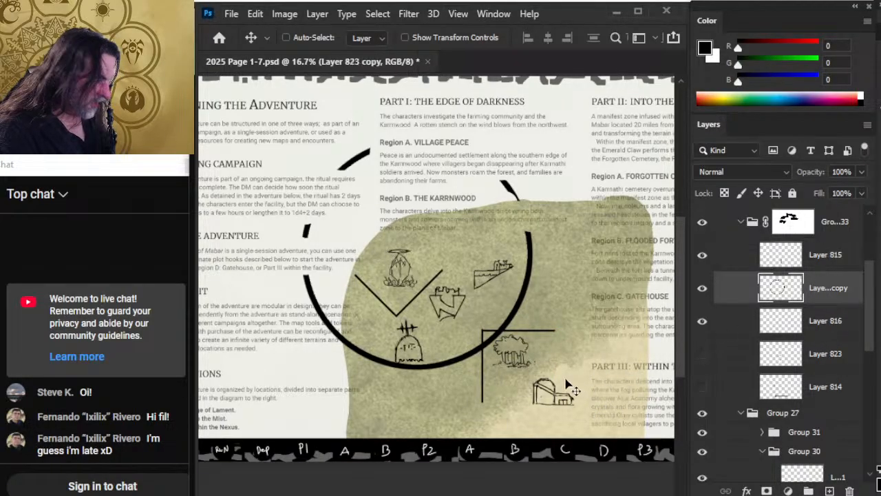
pyautogui.moveTo(585, 381); pyautogui.dragTo(575, 366)
pyautogui.click(792, 221)
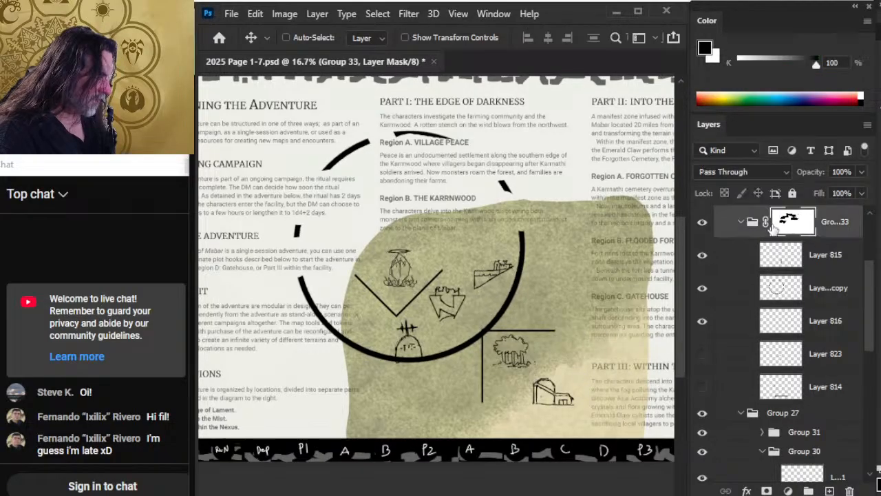
pyautogui.press('b')
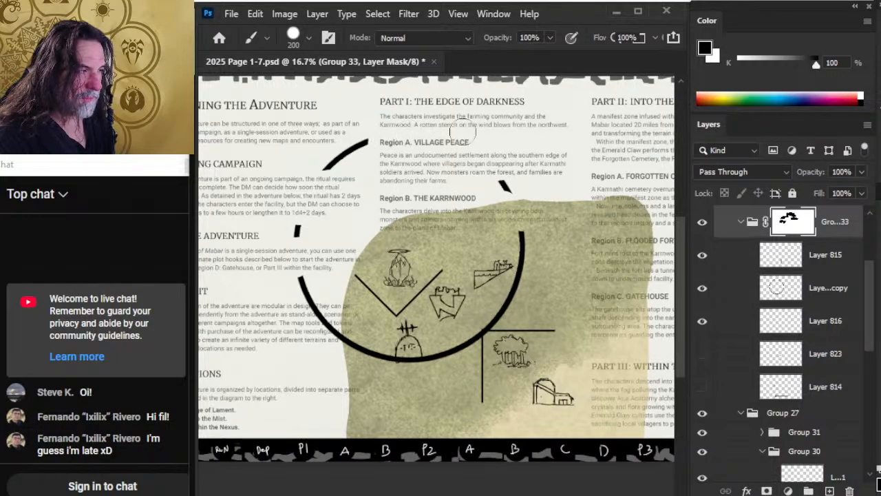
# Try restoring a short piece of the circle's arc beside the Village Peace heading by erasing the group mask
pyautogui.press('e')
pyautogui.moveTo(449, 141); pyautogui.dragTo(469, 142)
pyautogui.press('b')
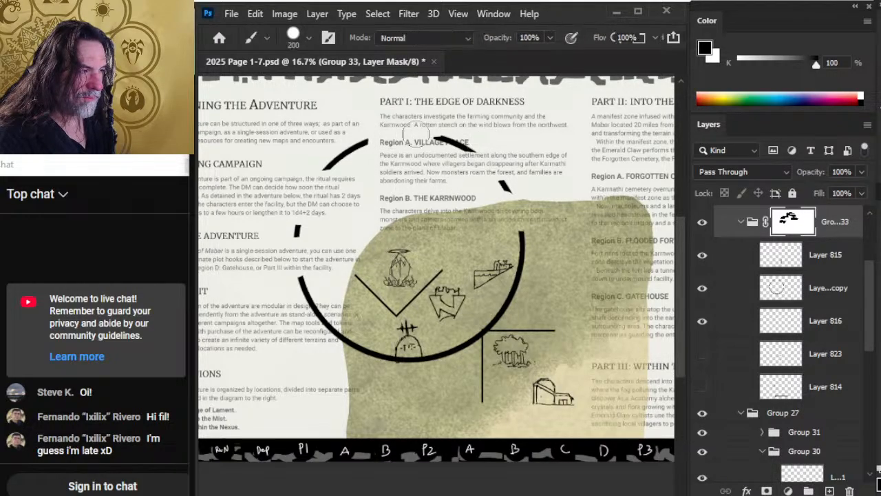
pyautogui.hotkey('ctrl', 'z')
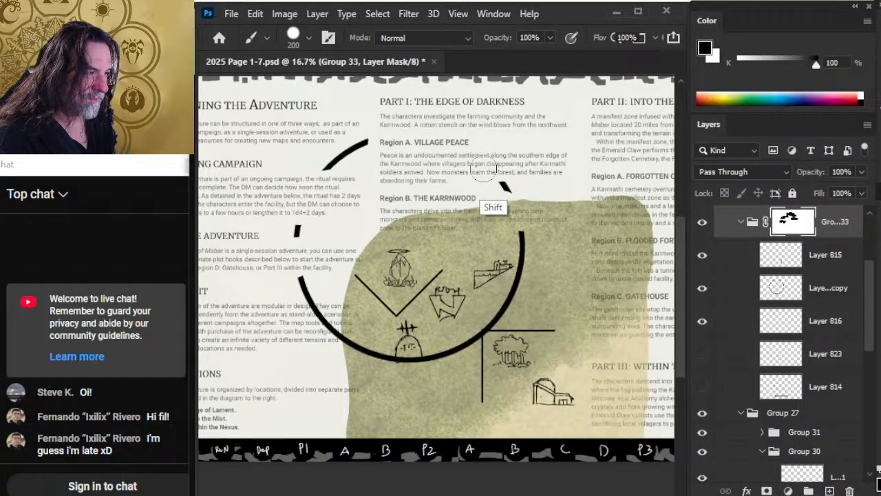
# Refine the group mask, lengthening the short dash beside Single Adventure and trimming the end of the circle's arc above Toolkit
pyautogui.keyDown('shift'); pyautogui.click(482, 208); pyautogui.keyUp('shift')
pyautogui.hotkey('ctrl', 'z')
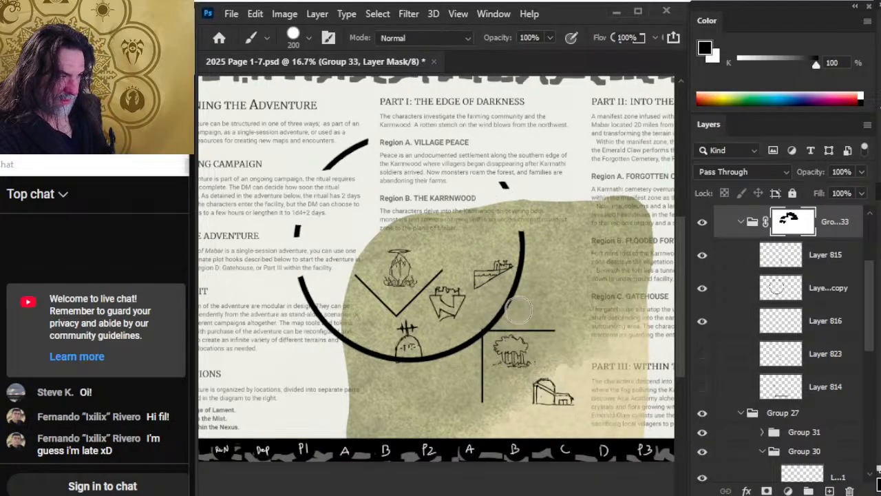
pyautogui.press('e')
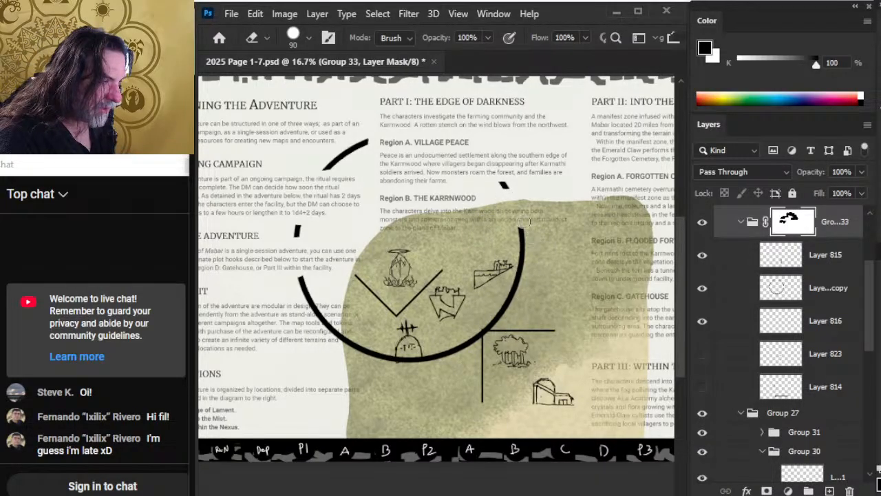
pyautogui.press('b')
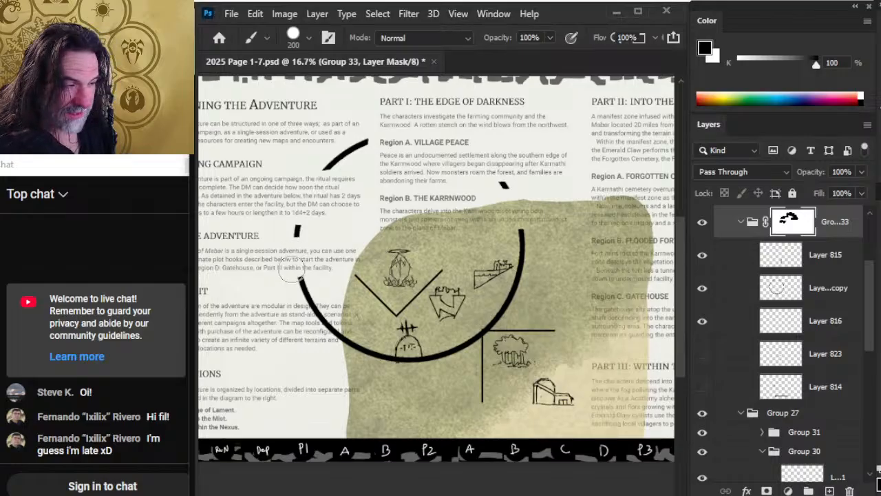
pyautogui.press('e')
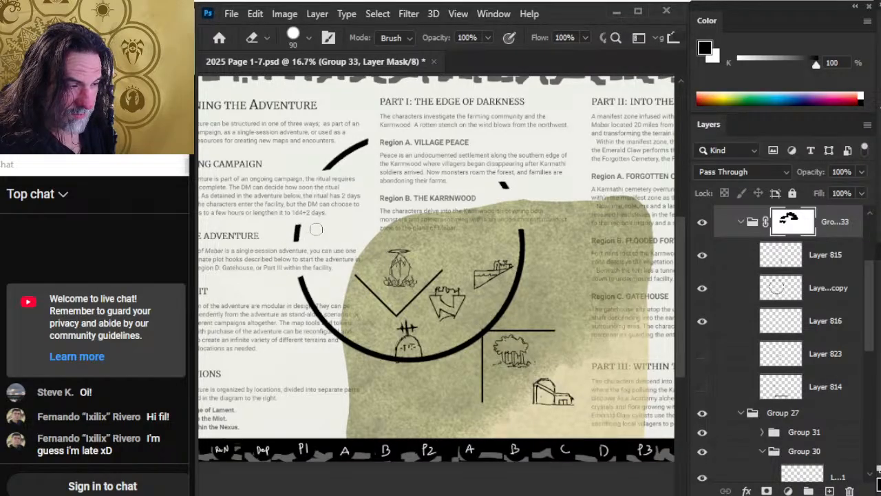
pyautogui.press('b')
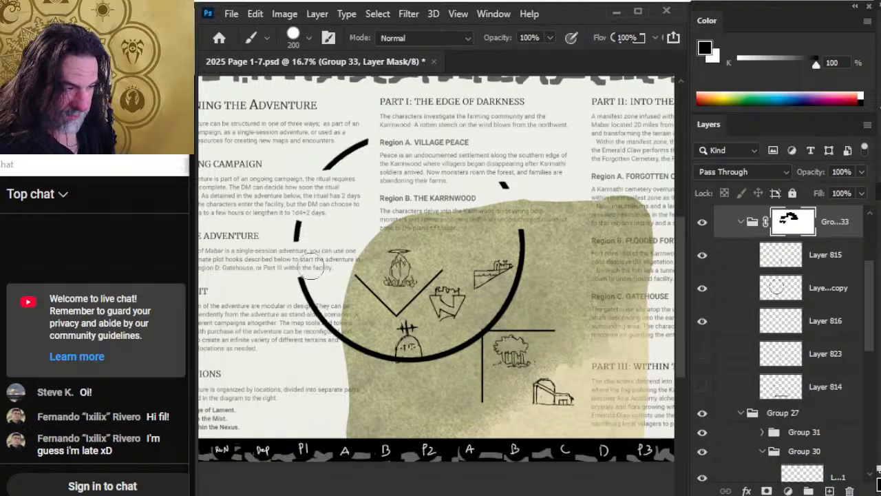
pyautogui.press('e')
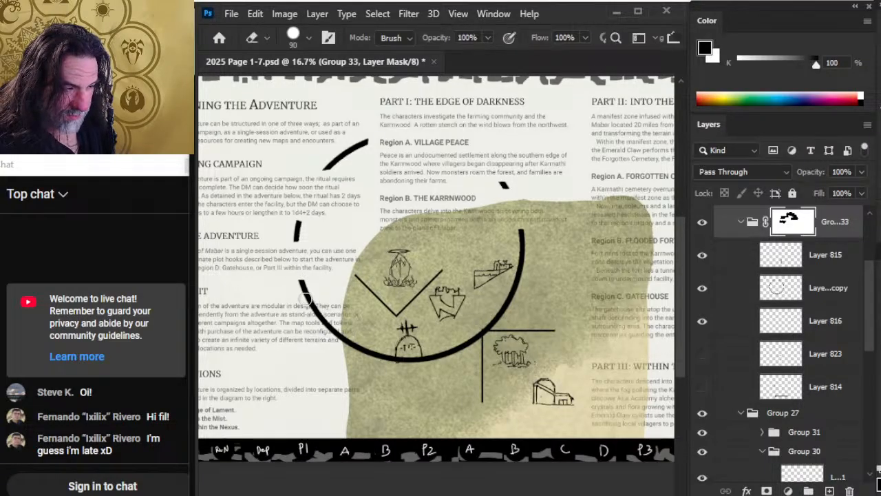
pyautogui.press('b')
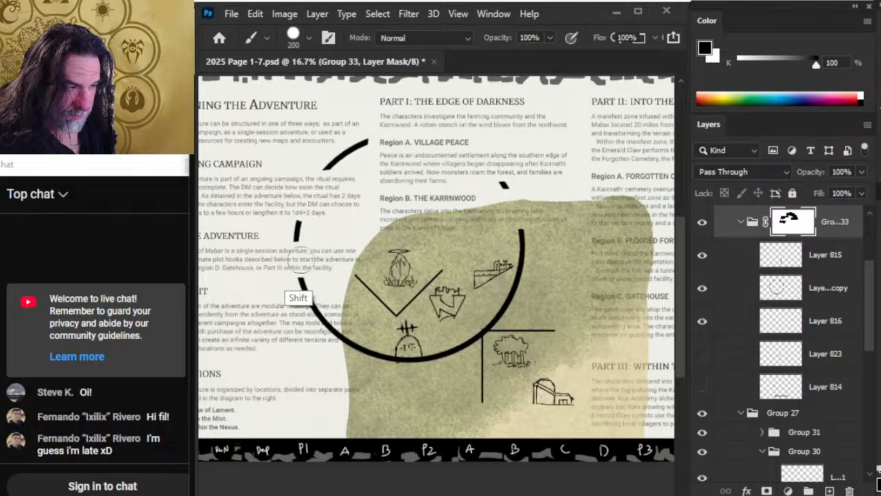
# Paint the group mask to hide the circle's lower-left arc over the Toolkit text, leaving only a short dash
pyautogui.press('z')
pyautogui.keyDown('alt'); pyautogui.click(503, 288); pyautogui.keyUp('alt')
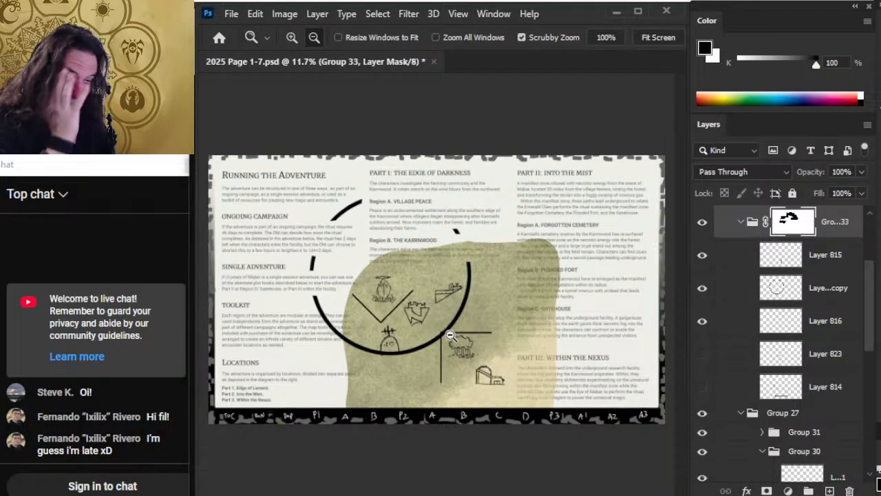
pyautogui.press('b')
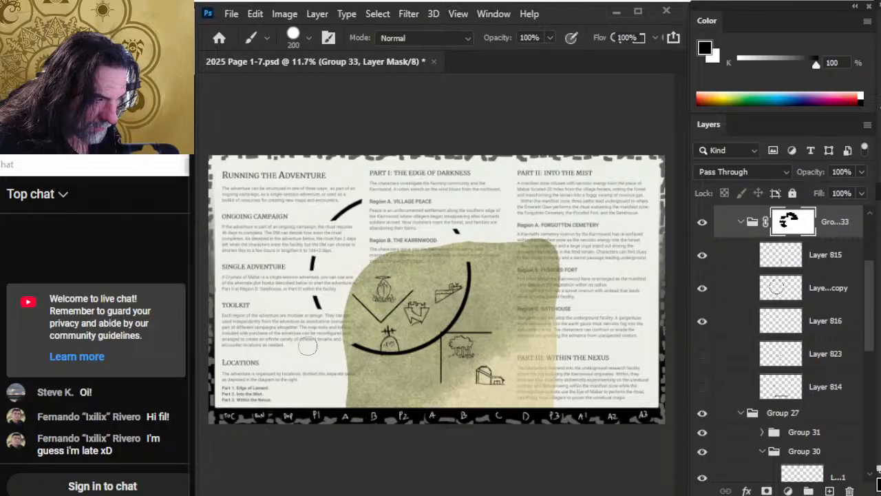
# Shift the V-shaped bracket on Layer 816 slightly to the right beneath the crystal icon
pyautogui.click(742, 292)
pyautogui.click(742, 334)
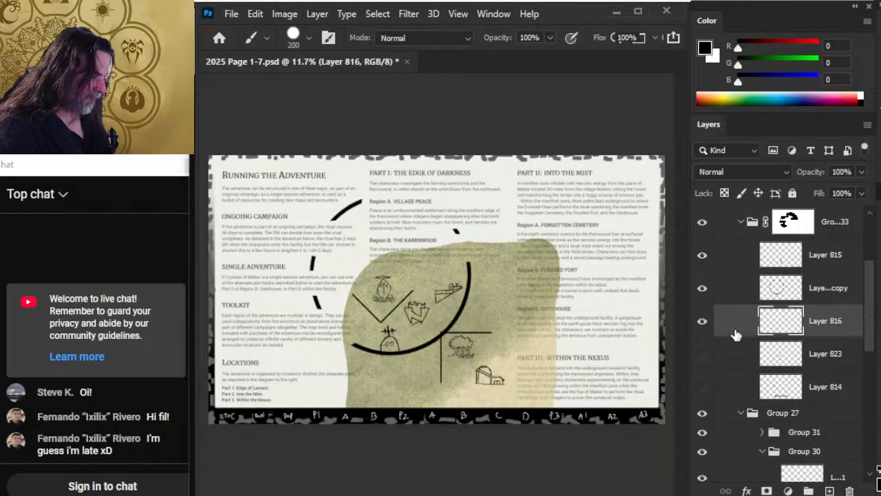
pyautogui.press('v')
pyautogui.moveTo(467, 360)
pyautogui.mouseDown()
pyautogui.moveTo(477, 352)
pyautogui.moveTo(471, 360)
pyautogui.mouseUp()
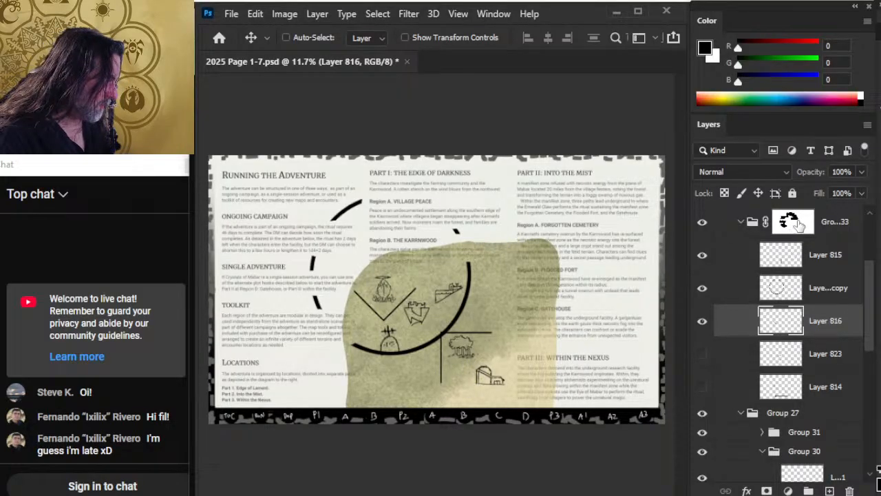
# Disable the layer mask on Group 33
pyautogui.rightClick(790, 254)
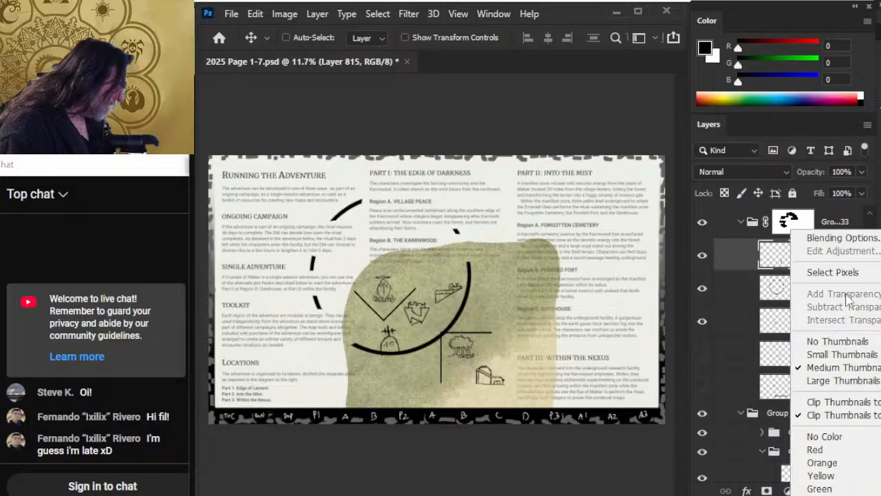
pyautogui.rightClick(789, 222)
pyautogui.rightClick(788, 222)
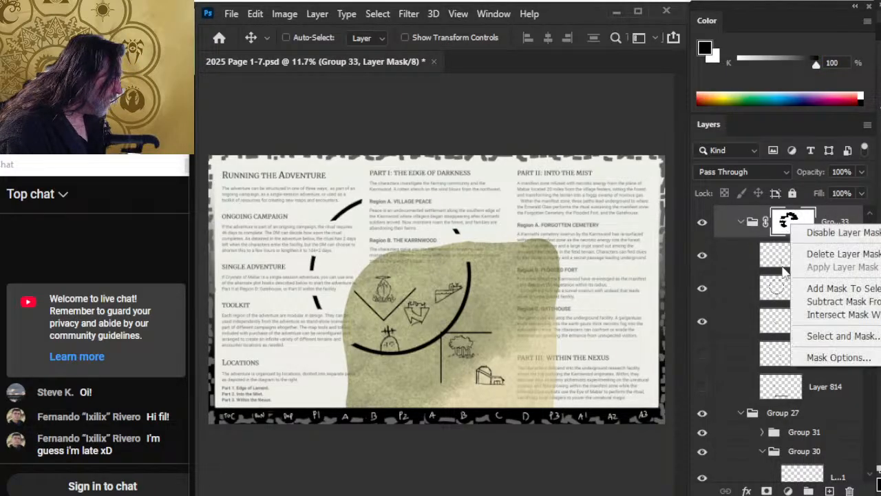
pyautogui.click(839, 233)
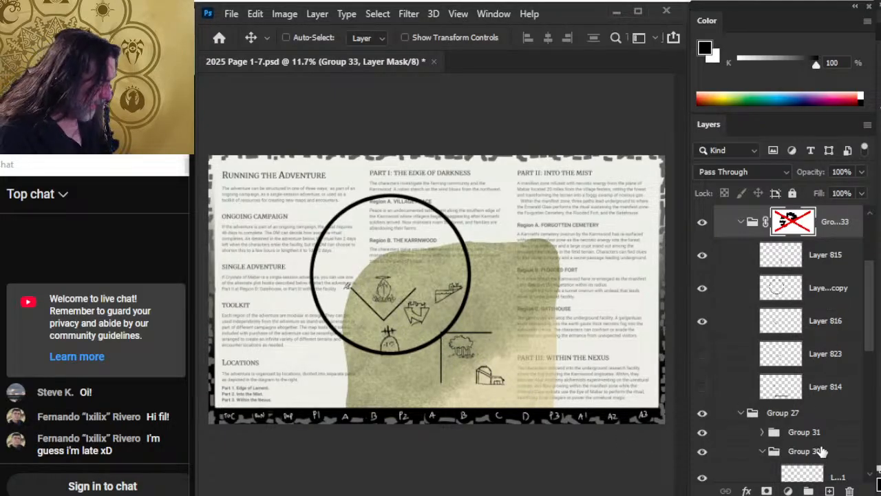
# Expand Group 31 and nudge its barn icon slightly to the right
pyautogui.scroll(-3, 870, 331)
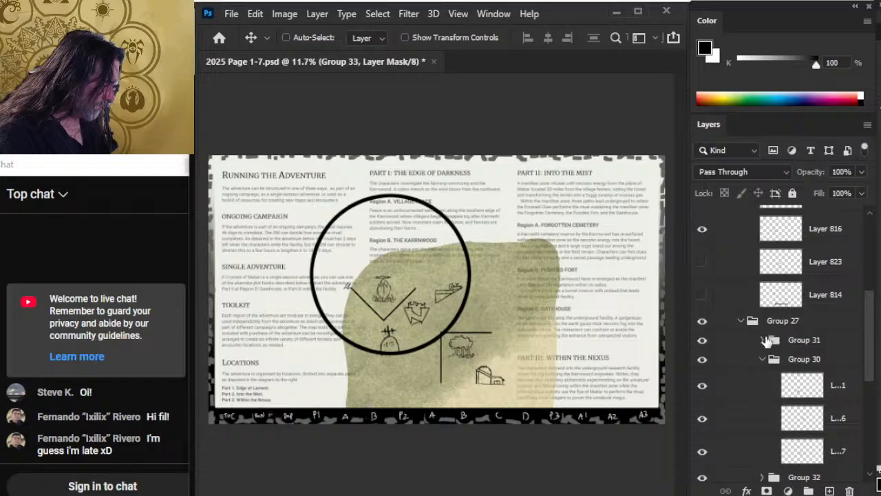
pyautogui.click(761, 339)
pyautogui.click(836, 398)
pyautogui.click(840, 369)
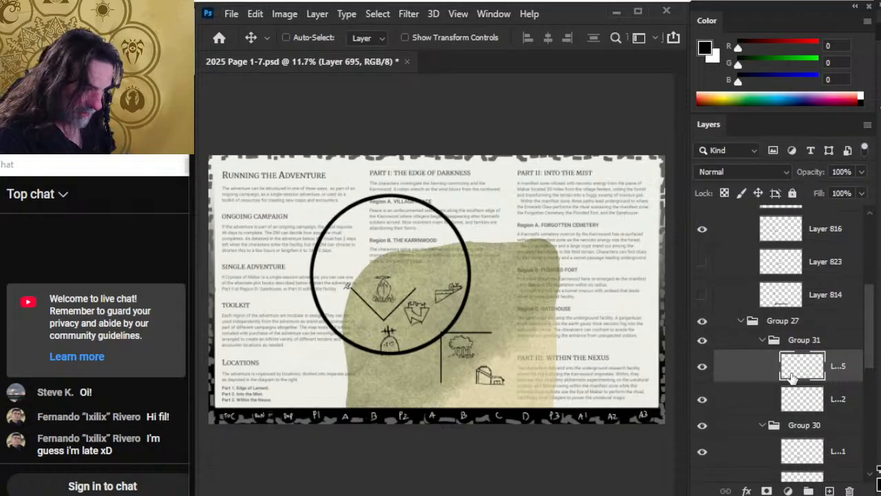
pyautogui.hotkey('shift', 'Right')
pyautogui.hotkey('shift', 'Up')
pyautogui.hotkey('shift', 'Right')
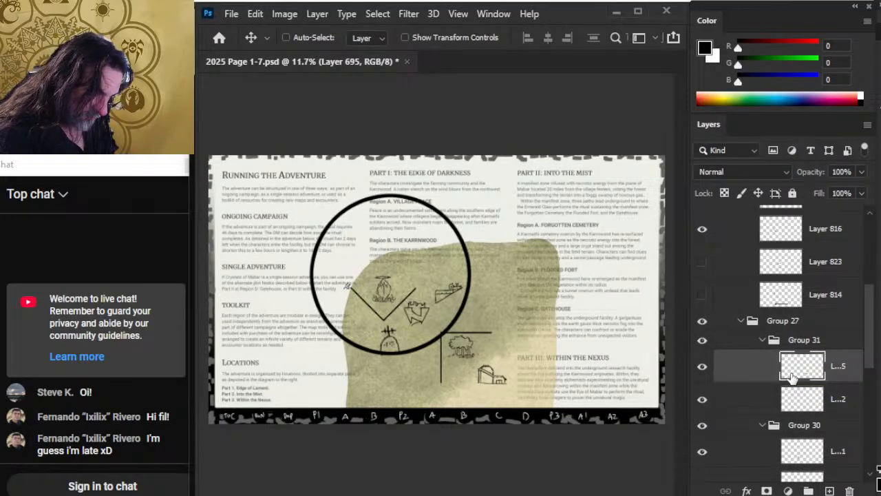
# Nudge the tree icon in Group 31 slightly left and down inside the corner bracket
pyautogui.click(789, 396)
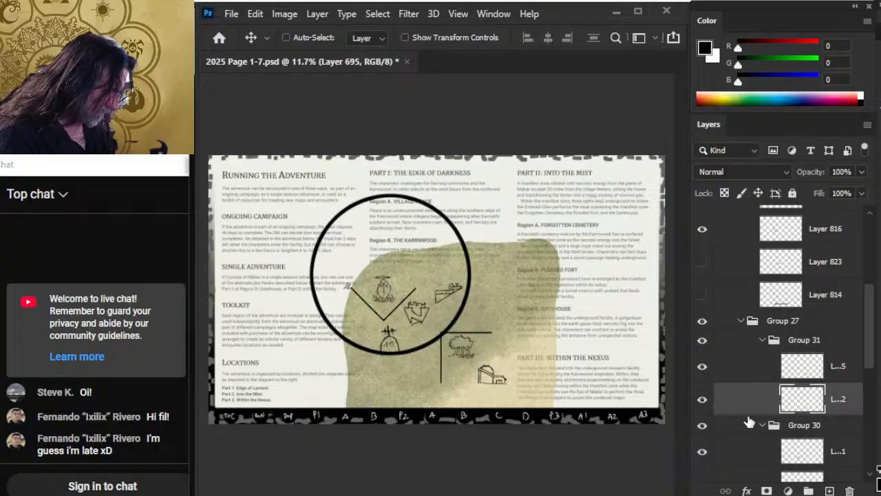
pyautogui.hotkey('shift', 'Left')
pyautogui.hotkey('shift', 'Down')
pyautogui.hotkey('shift', 'Down')
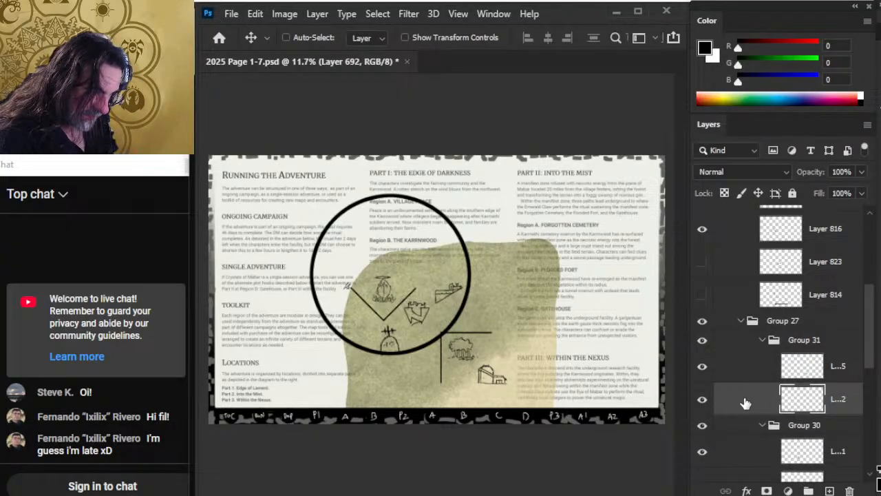
pyautogui.hotkey('shift', 'Left')
pyautogui.hotkey('shift', 'Left')
# Nudge the barn icon in Group 31 slightly left and up, closer to the tree icon
pyautogui.click(747, 370)
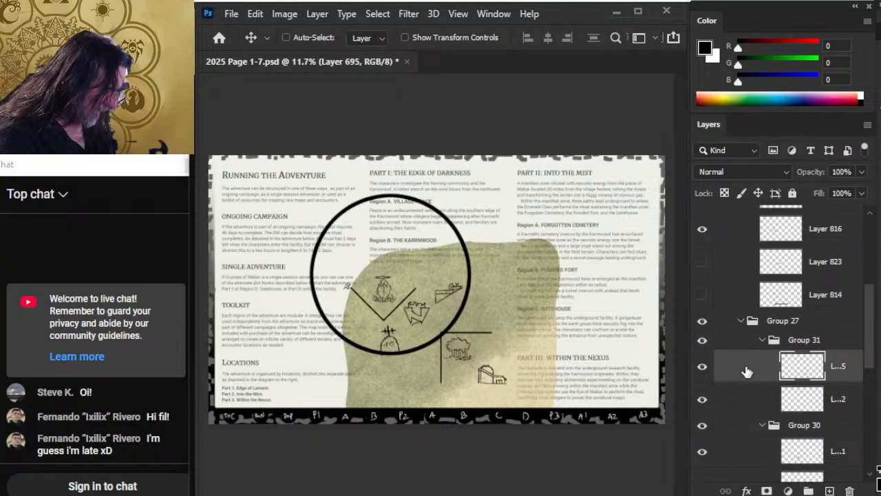
pyautogui.hotkey('shift', 'Left')
pyautogui.hotkey('shift', 'Left')
pyautogui.hotkey('shift', 'Up')
pyautogui.hotkey('shift', 'Up')
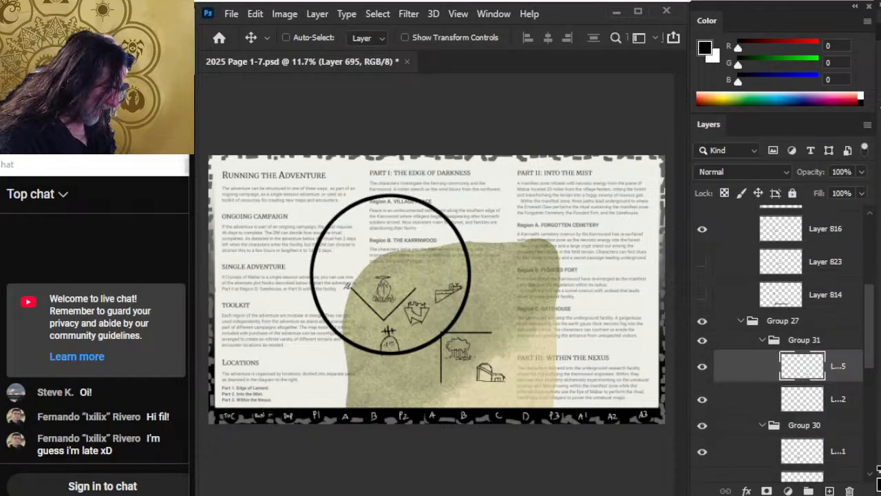
# Shift the green patch on Layer 812 slightly up and left, and hide the circle's copied layer in Group 33
pyautogui.scroll(-5, 870, 337)
pyautogui.click(809, 465)
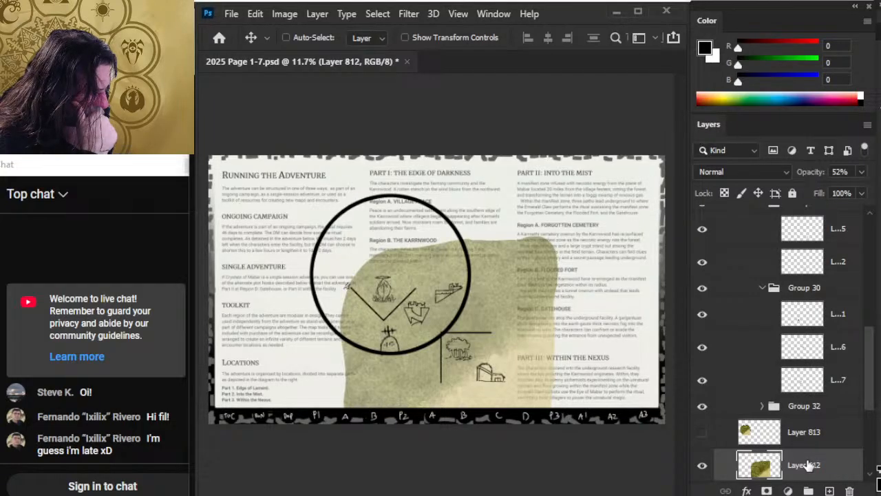
pyautogui.moveTo(874, 358); pyautogui.dragTo(879, 275)
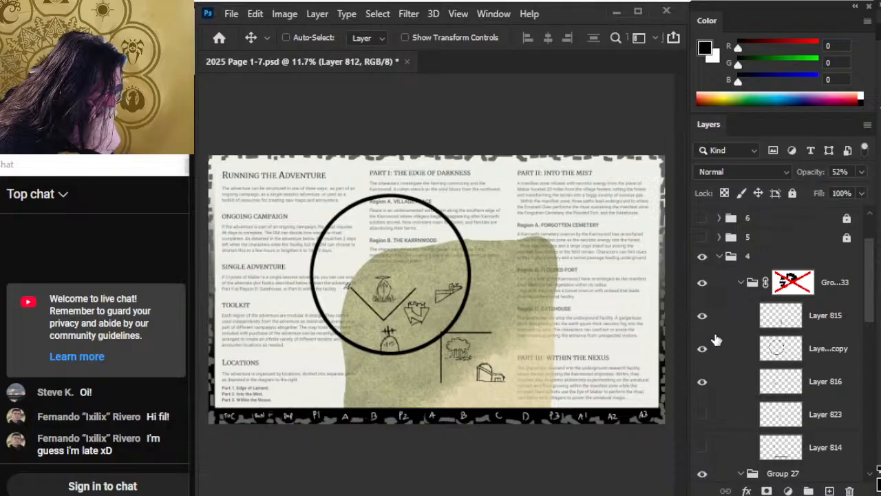
pyautogui.click(702, 348)
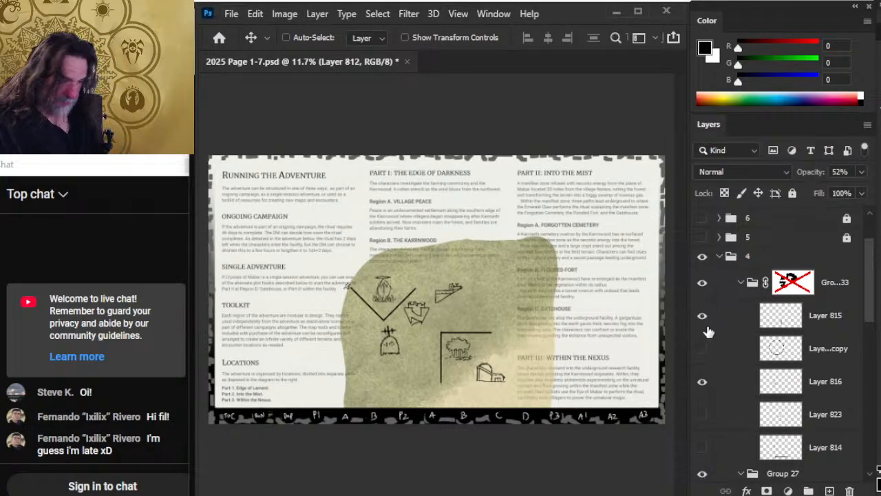
# Duplicate the V-shaped bracket of Layer 816, rotate the copy 180°, and place it above the original to form a diamond around the crystal icon
pyautogui.click(822, 392)
pyautogui.moveTo(499, 364)
pyautogui.mouseDown()
pyautogui.moveTo(454, 362)
pyautogui.moveTo(482, 366)
pyautogui.moveTo(474, 365)
pyautogui.moveTo(478, 336)
pyautogui.moveTo(479, 352)
pyautogui.mouseUp()
pyautogui.press('l')
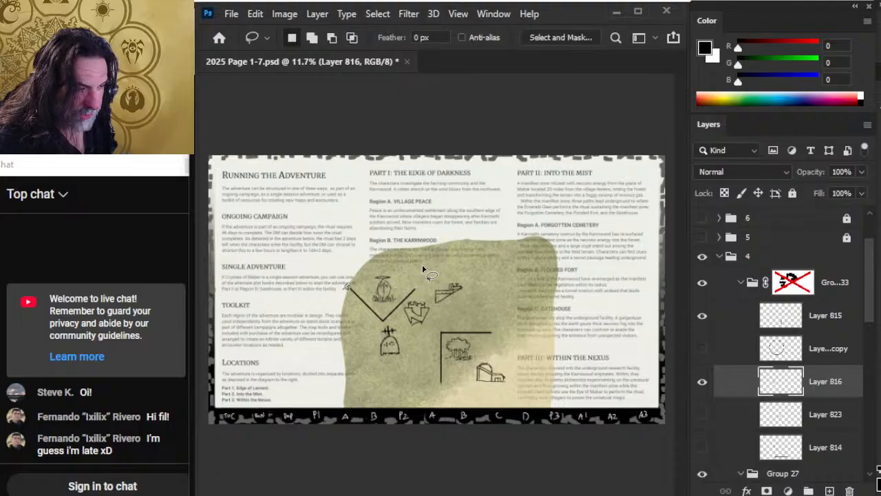
pyautogui.hotkey('ctrl', 'shift', 'alt', 'n')
pyautogui.rightClick(443, 310)
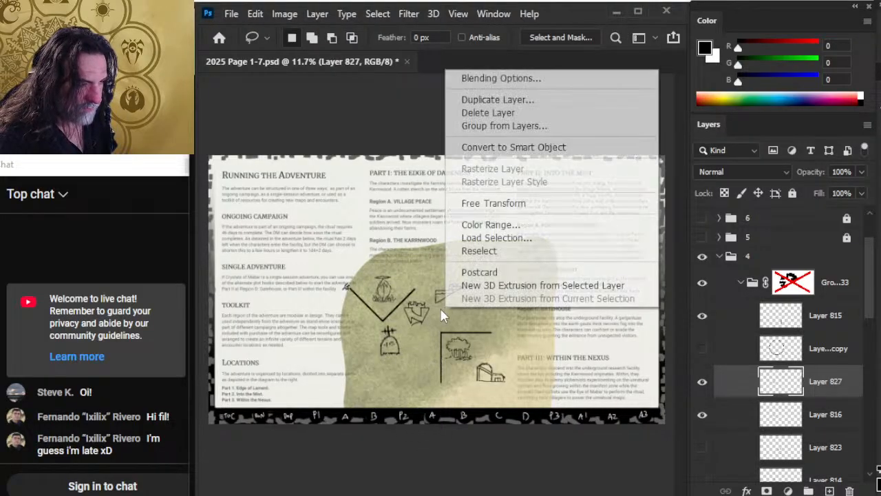
pyautogui.click(564, 203)
pyautogui.rightClick(550, 215)
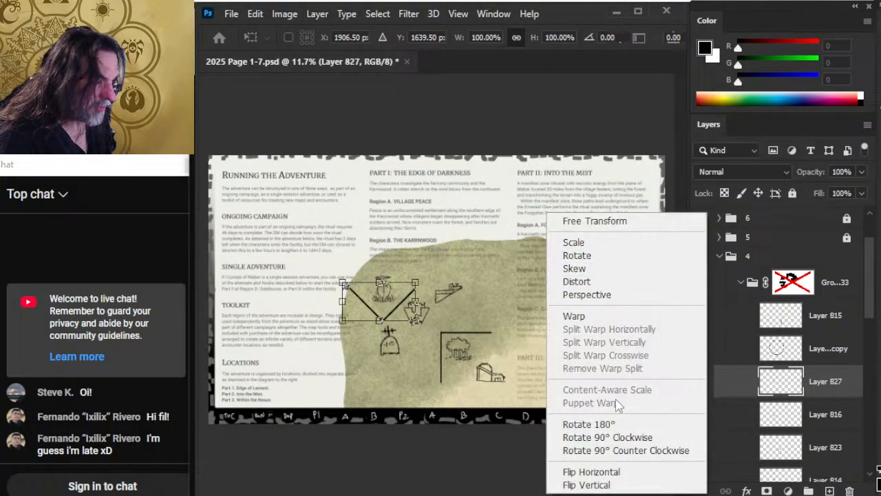
pyautogui.click(614, 424)
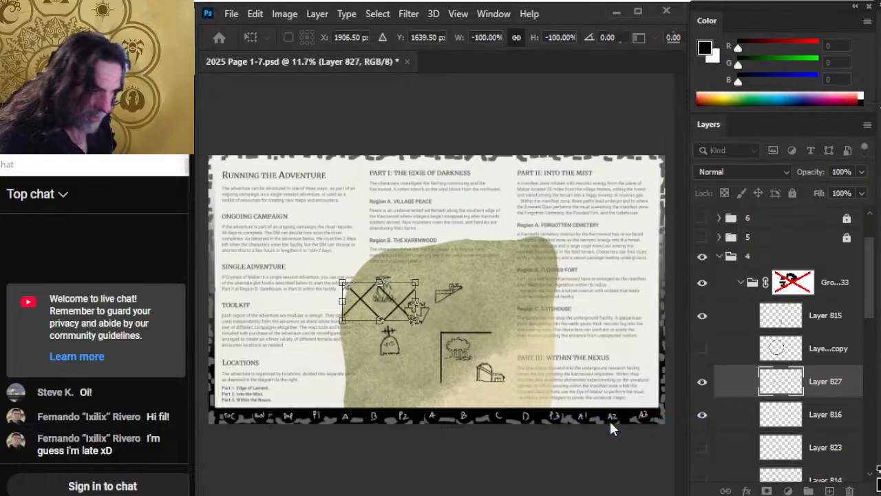
pyautogui.press('Return')
pyautogui.press('v')
pyautogui.moveTo(514, 380)
pyautogui.mouseDown()
pyautogui.moveTo(515, 347)
pyautogui.moveTo(522, 361)
pyautogui.moveTo(515, 355)
pyautogui.moveTo(523, 350)
pyautogui.moveTo(517, 372)
pyautogui.moveTo(511, 364)
pyautogui.moveTo(521, 361)
pyautogui.mouseUp()
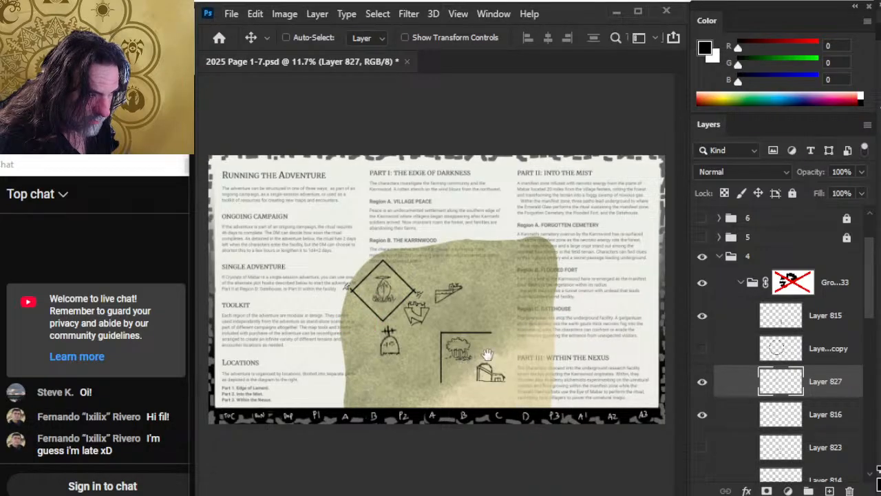
# Identify the bracket layers by toggling their visibility, and move Layers 827 and 816 together so the diamond sits slightly up and right
pyautogui.press('z')
pyautogui.moveTo(371, 341); pyautogui.dragTo(426, 364)
pyautogui.click(702, 315)
pyautogui.click(702, 315)
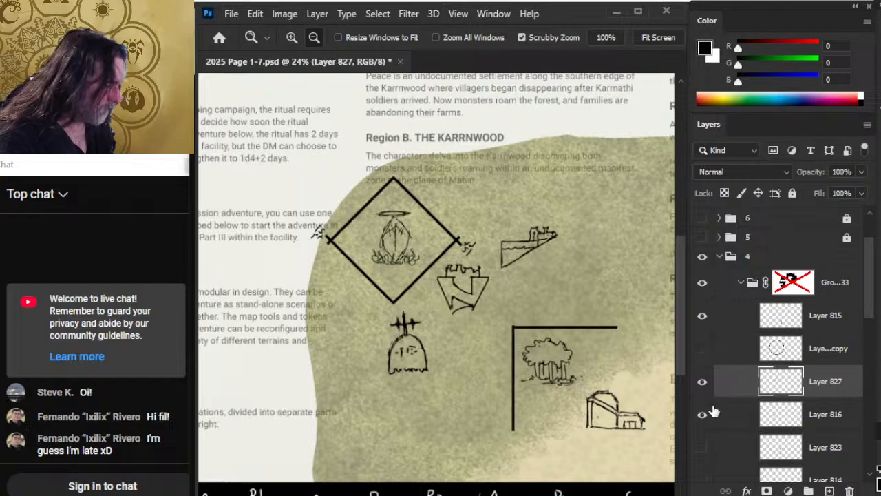
pyautogui.click(702, 414)
pyautogui.click(702, 414)
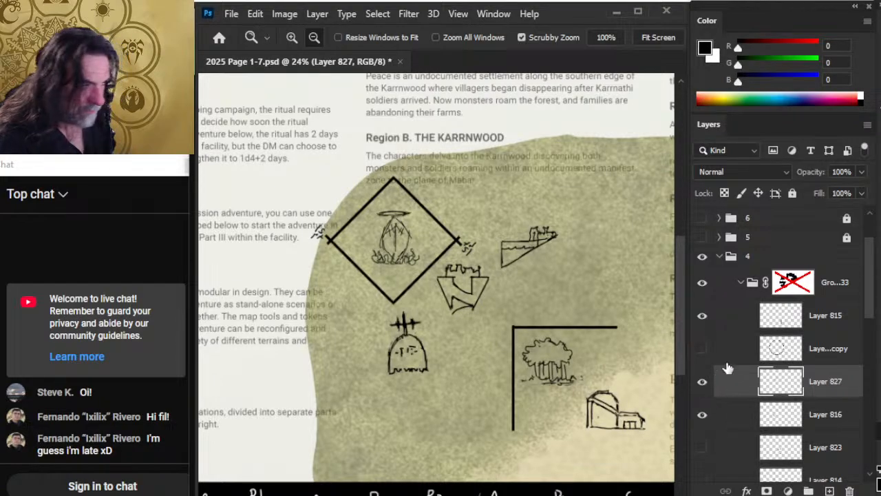
pyautogui.keyDown('shift'); pyautogui.click(737, 414); pyautogui.keyUp('shift')
pyautogui.press('v')
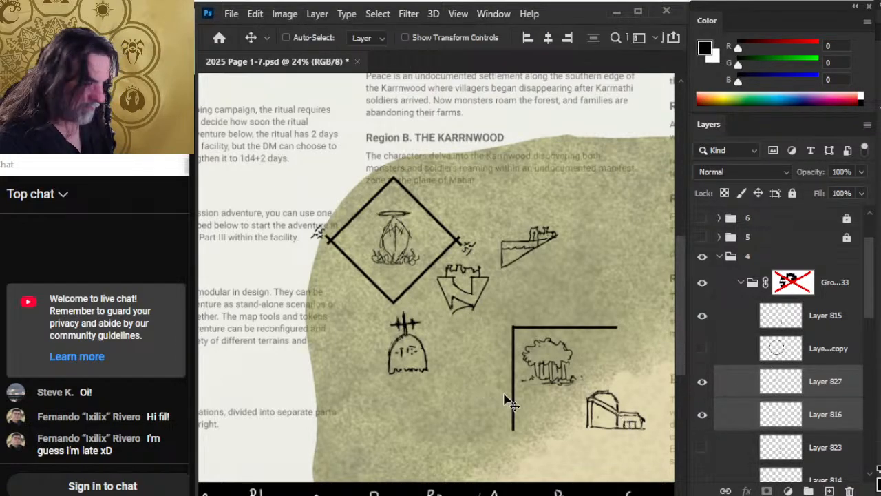
pyautogui.moveTo(497, 390); pyautogui.dragTo(503, 381)
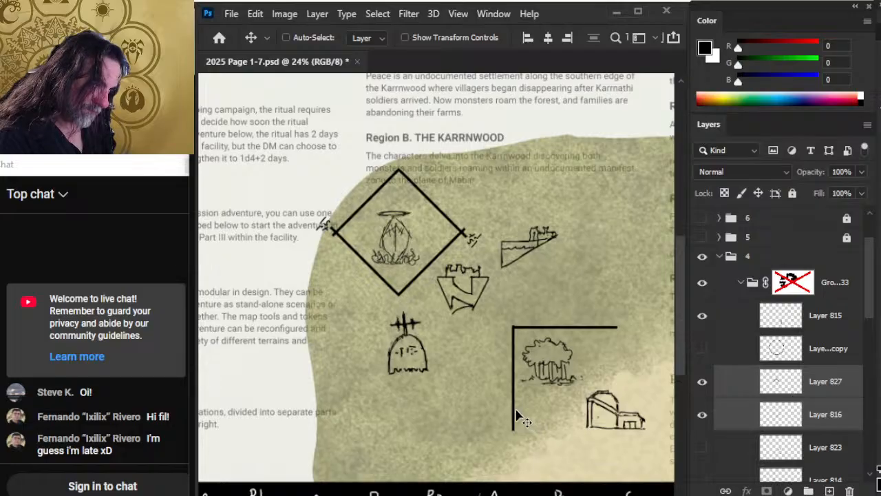
pyautogui.moveTo(514, 411); pyautogui.dragTo(516, 416)
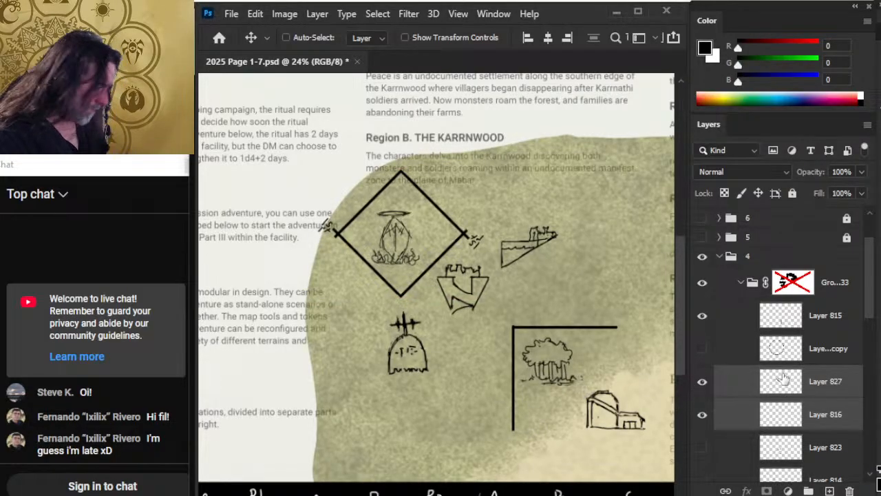
pyautogui.moveTo(869, 308); pyautogui.dragTo(868, 396)
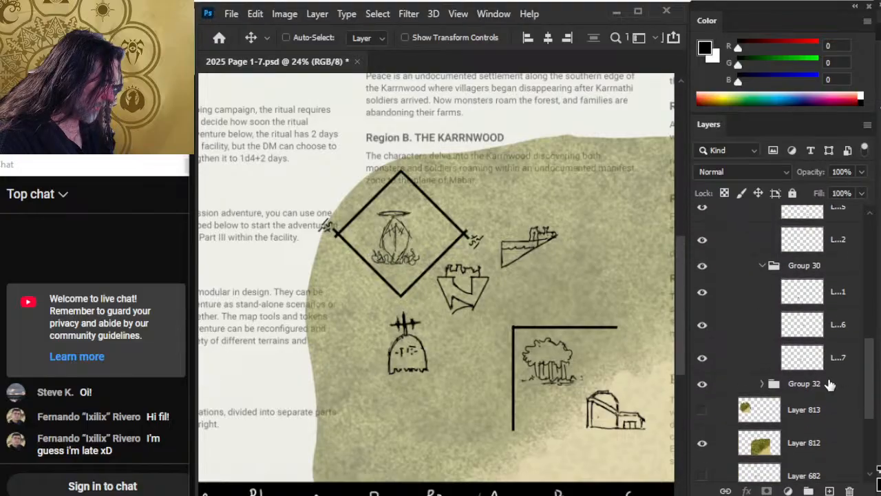
# Nudge Group 32's crystal icon slightly up and right, and shift Group 30's fortress, gatehouse and cemetery icons slightly down and right
pyautogui.click(823, 384)
pyautogui.moveTo(567, 378); pyautogui.dragTo(569, 354)
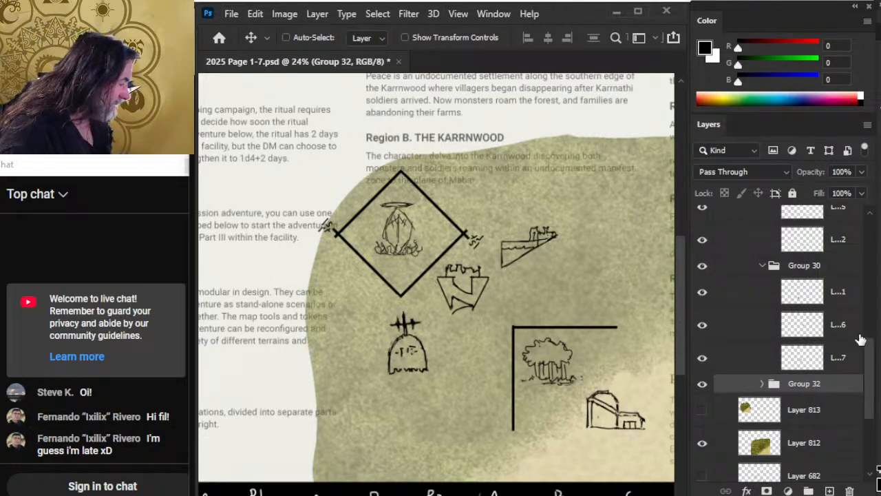
pyautogui.scroll(1, 869, 355)
pyautogui.scroll(1, 870, 354)
pyautogui.click(804, 299)
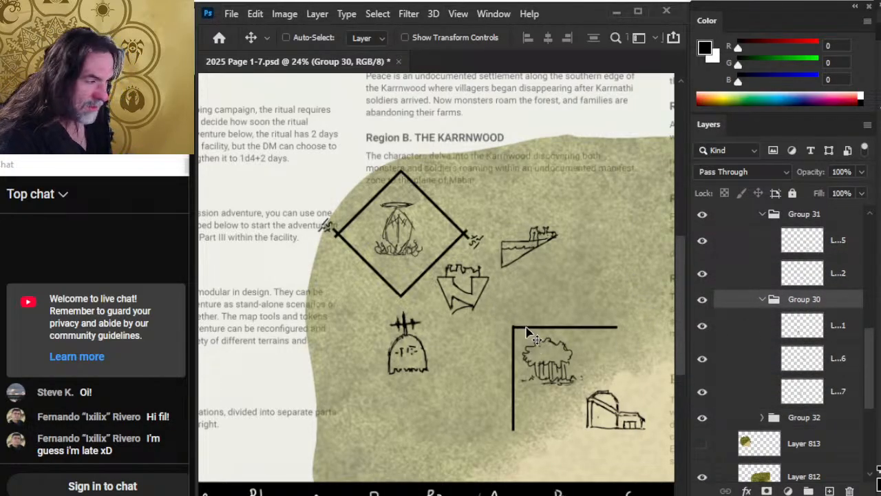
pyautogui.moveTo(527, 332); pyautogui.dragTo(539, 342)
# Switch to the Crystals of Mabar Layouts document in Word and examine the Region A, B and C descriptions under Part II: Into the Mist
pyautogui.hotkey('alt', 'Tab')
pyautogui.press('Tab')
pyautogui.press('Tab')
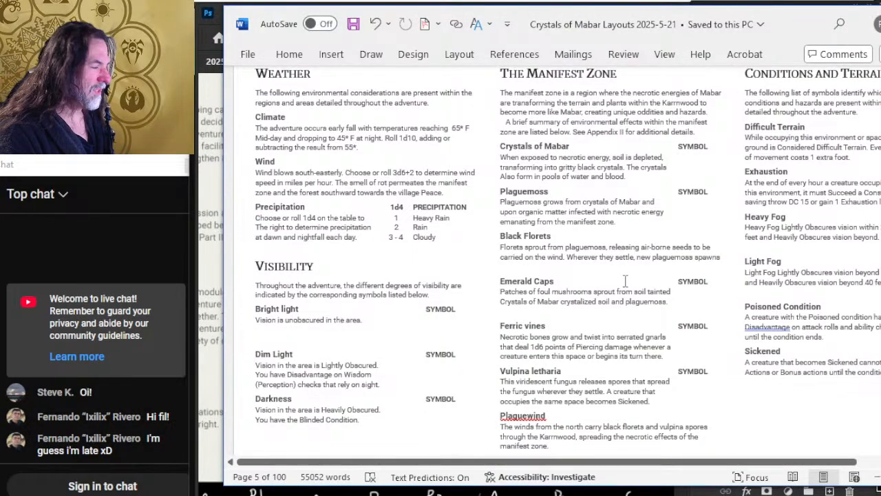
pyautogui.scroll(-3, 634, 249)
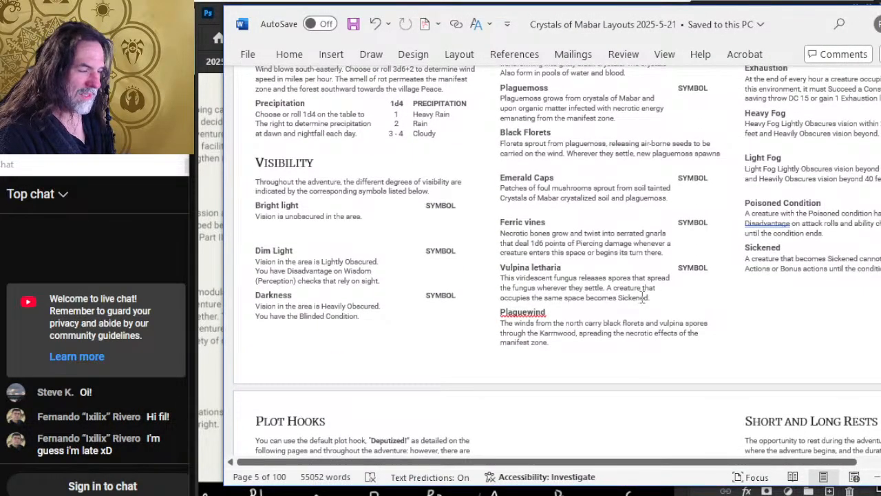
pyautogui.scroll(-5, 643, 297)
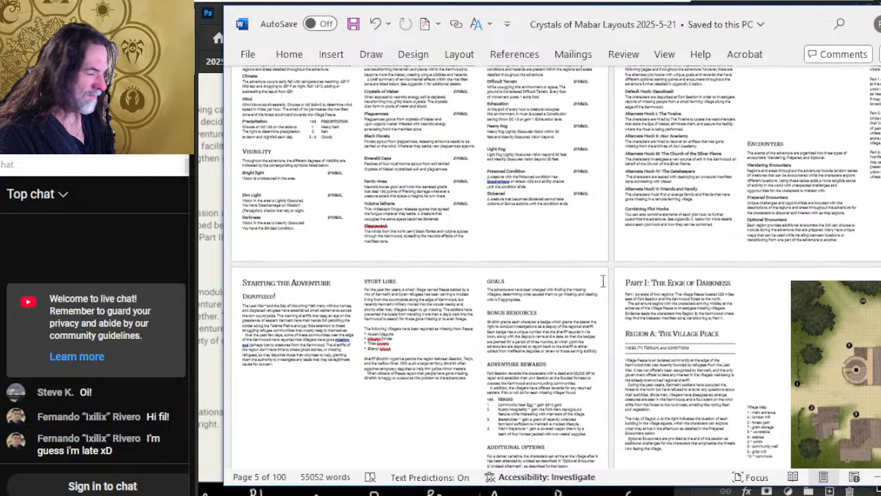
pyautogui.scroll(-10, 602, 281)
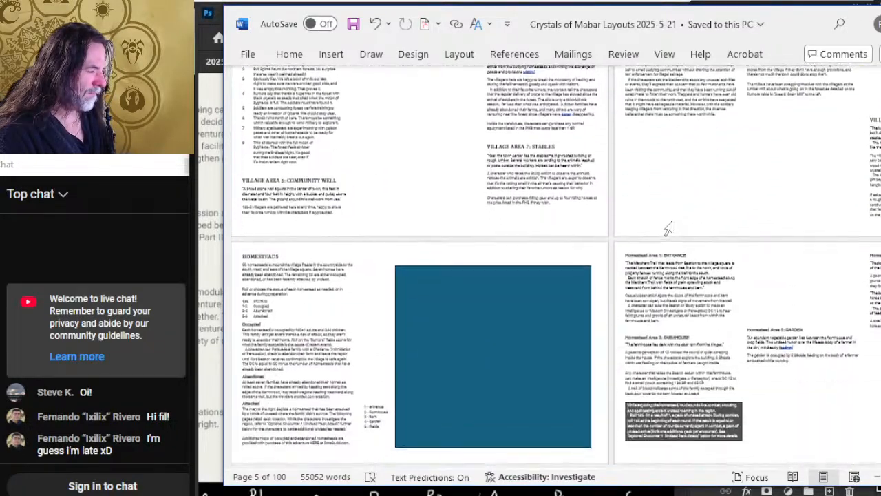
pyautogui.scroll(-5, 667, 228)
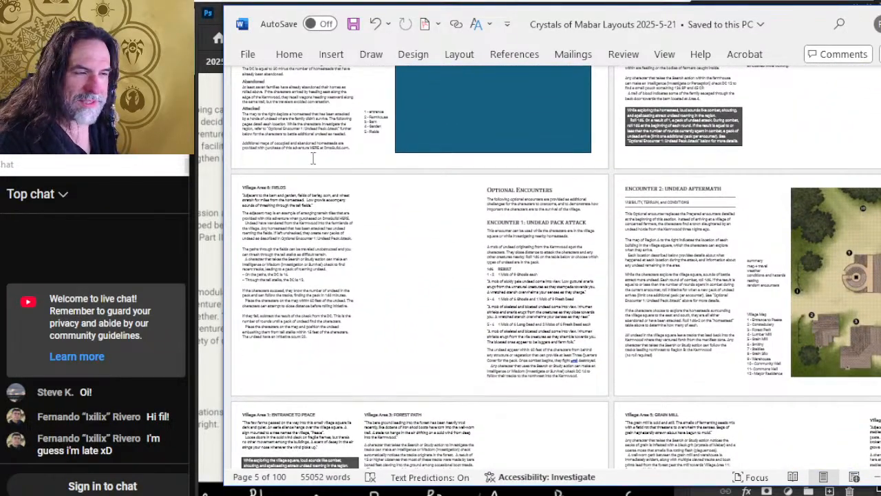
pyautogui.scroll(-10, 313, 159)
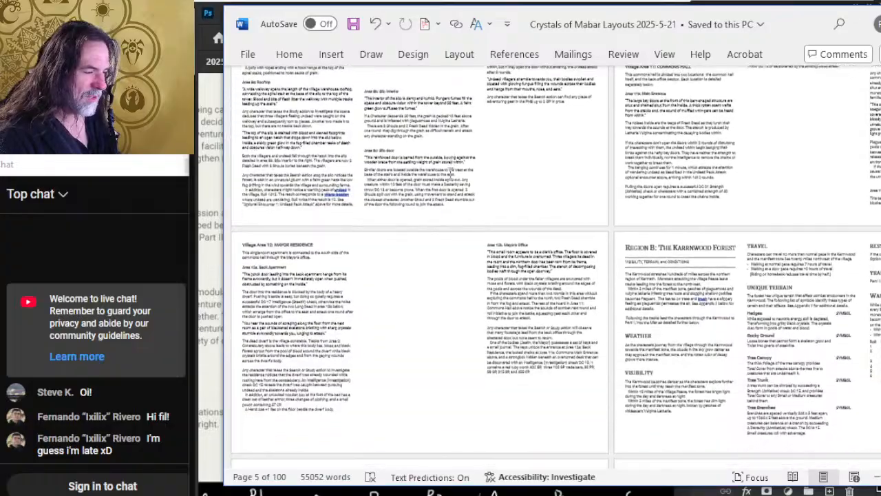
pyautogui.scroll(-10, 451, 169)
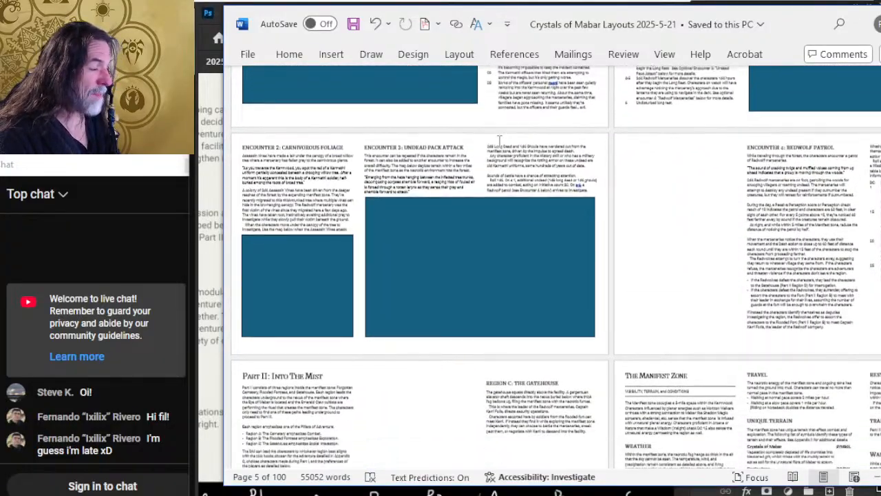
pyautogui.scroll(-5, 500, 140)
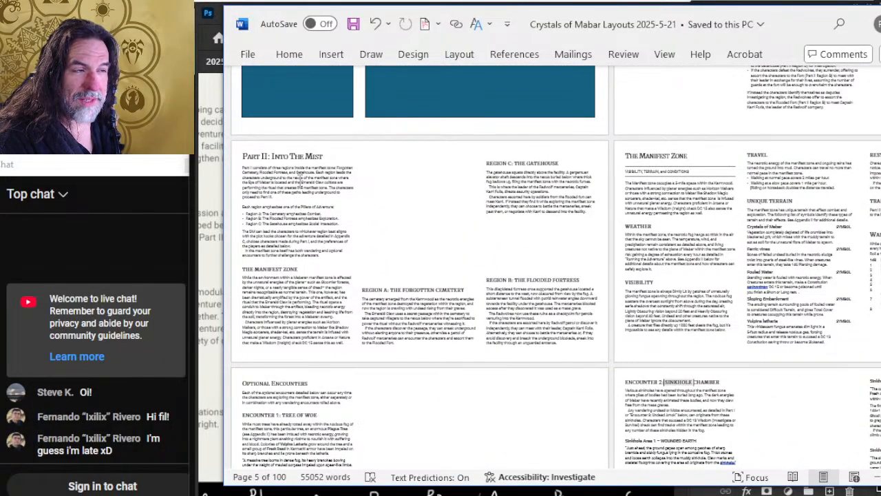
pyautogui.scroll(5, 411, 205)
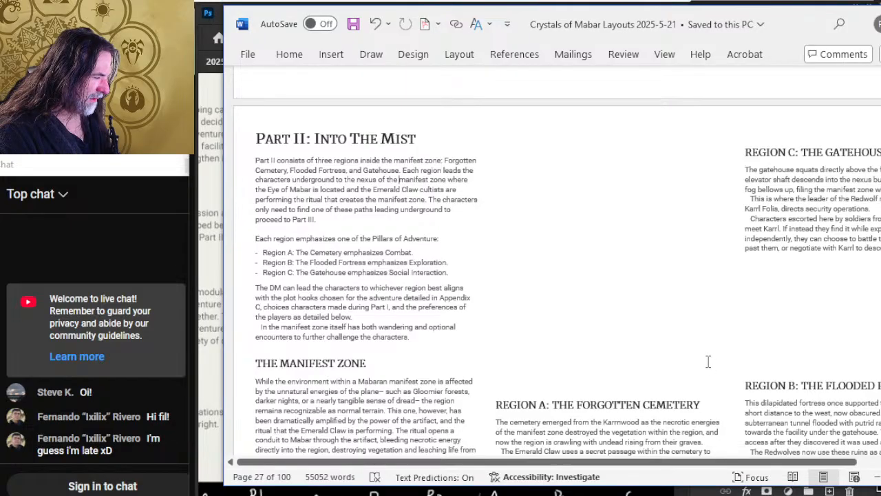
pyautogui.scroll(-2, 803, 193)
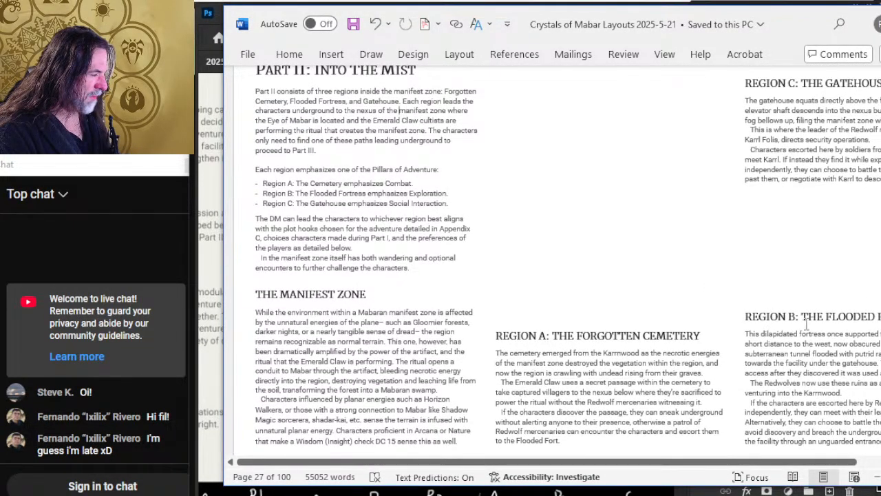
pyautogui.scroll(2, 780, 162)
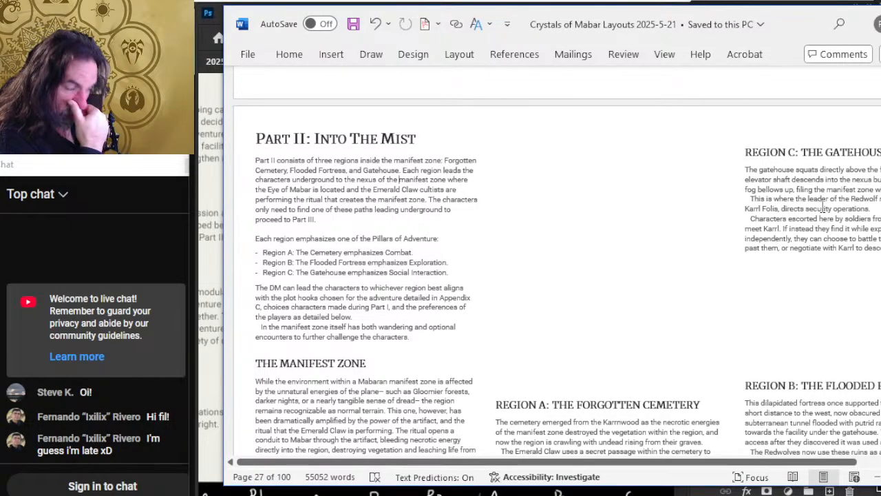
pyautogui.scroll(-2, 618, 247)
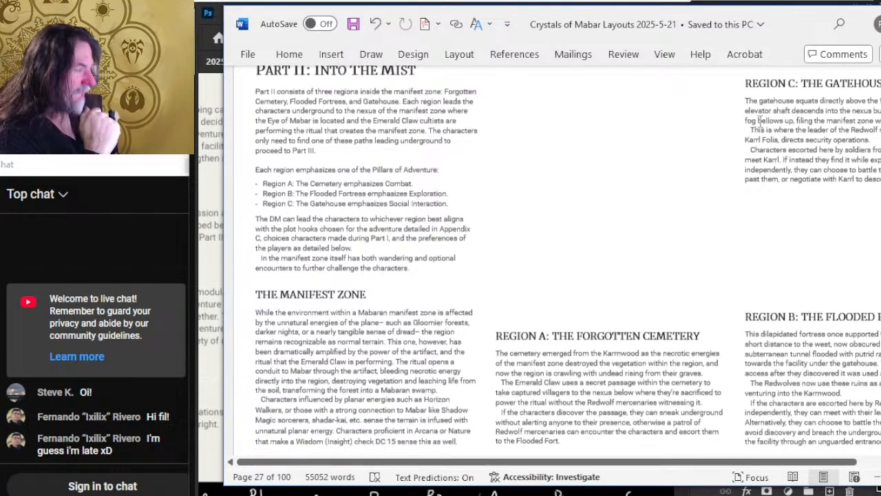
# Try moving the Region C: The Gatehouse text box toward the middle column, undo the move and save the document
pyautogui.click(794, 130)
pyautogui.moveTo(784, 184); pyautogui.dragTo(591, 234)
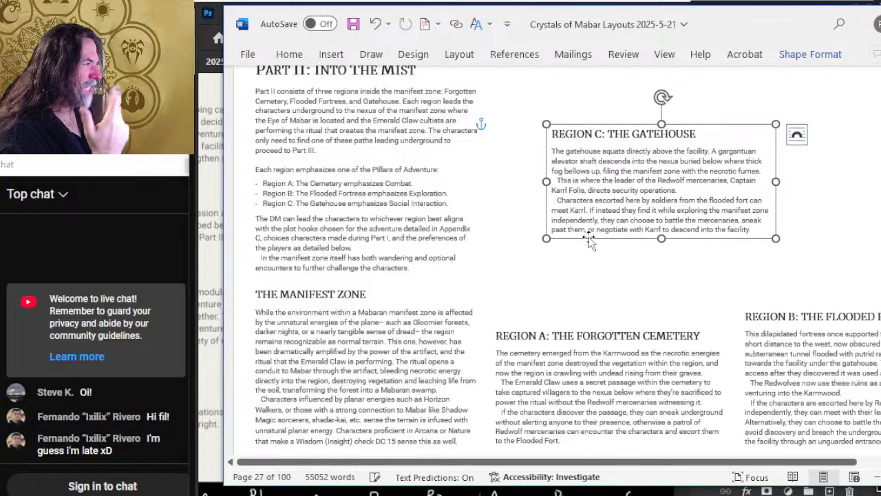
pyautogui.scroll(1, 799, 318)
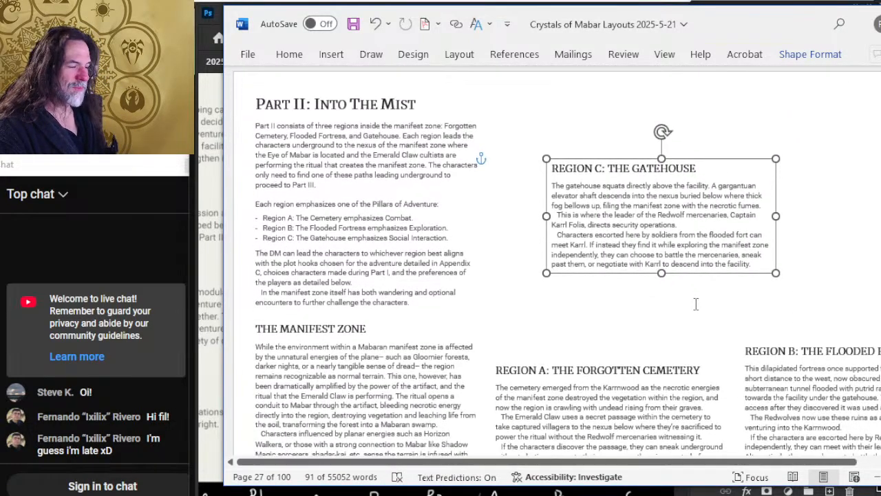
pyautogui.hotkey('ctrl', 'z')
pyautogui.hotkey('ctrl', 's')
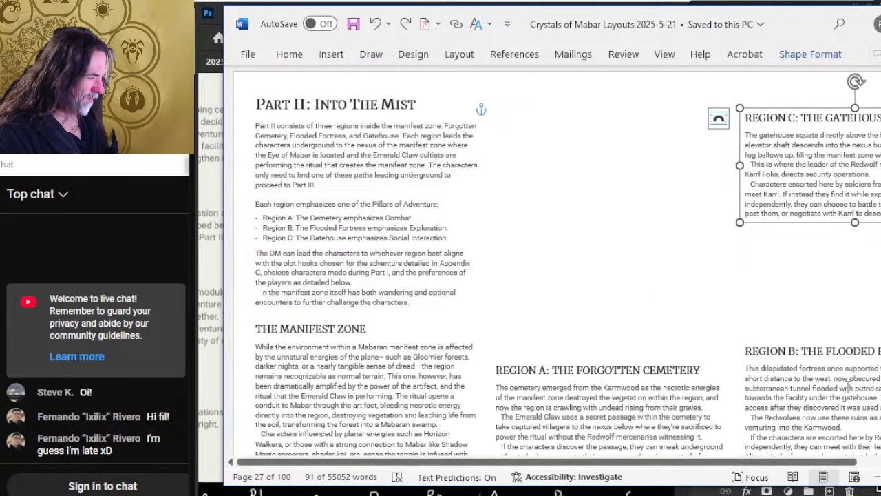
# Try moving the Region A: The Forgotten Cemetery text box up to the upper part of the page, and undo the move
pyautogui.click(746, 367)
pyautogui.click(548, 397)
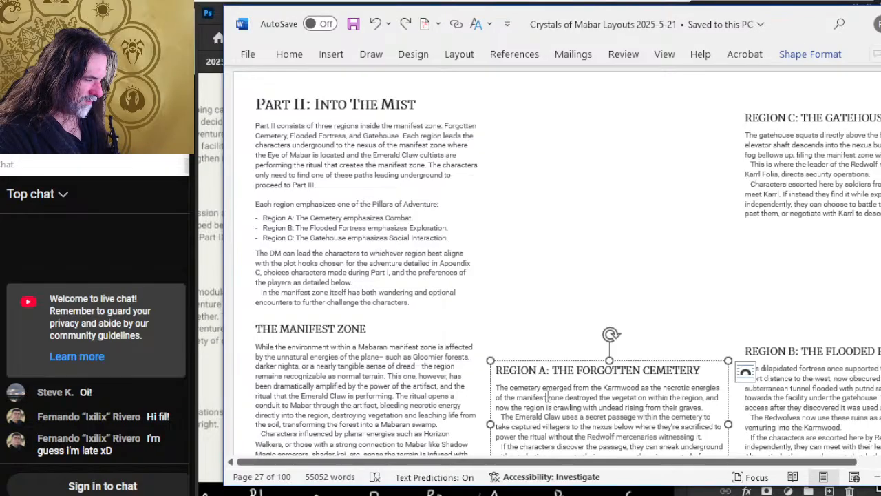
pyautogui.moveTo(547, 361); pyautogui.dragTo(526, 181)
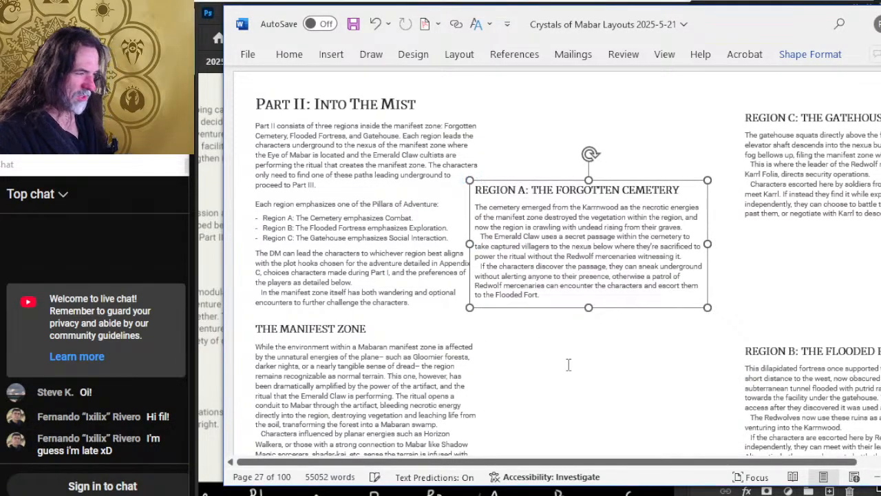
pyautogui.hotkey('ctrl', 'z')
pyautogui.scroll(-2, 678, 315)
pyautogui.click(717, 179)
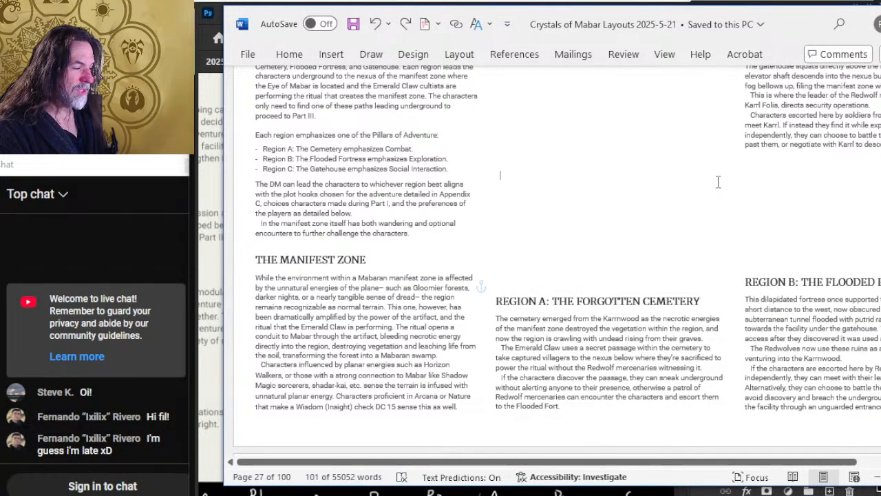
# Move the Region C: The Gatehouse text box slightly up, level with the Part II: Into the Mist heading
pyautogui.keyDown('ctrl'); pyautogui.scroll(-2, 493, 319); pyautogui.keyUp('ctrl')
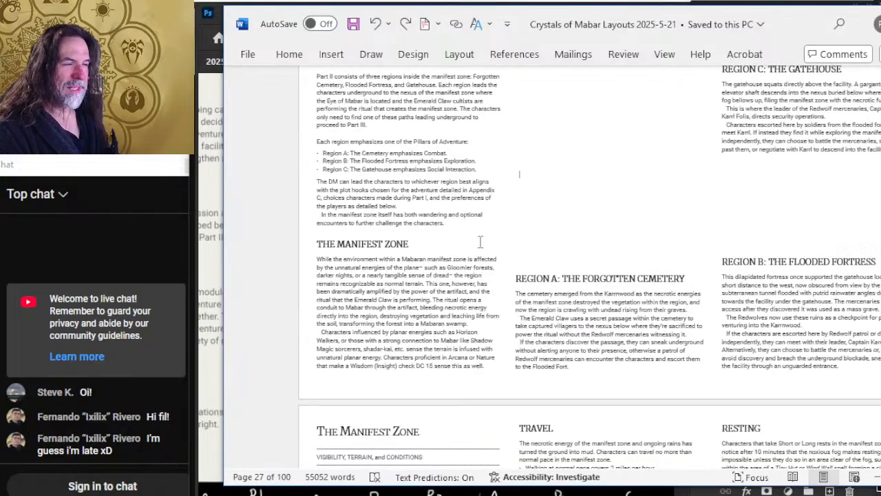
pyautogui.scroll(1, 441, 260)
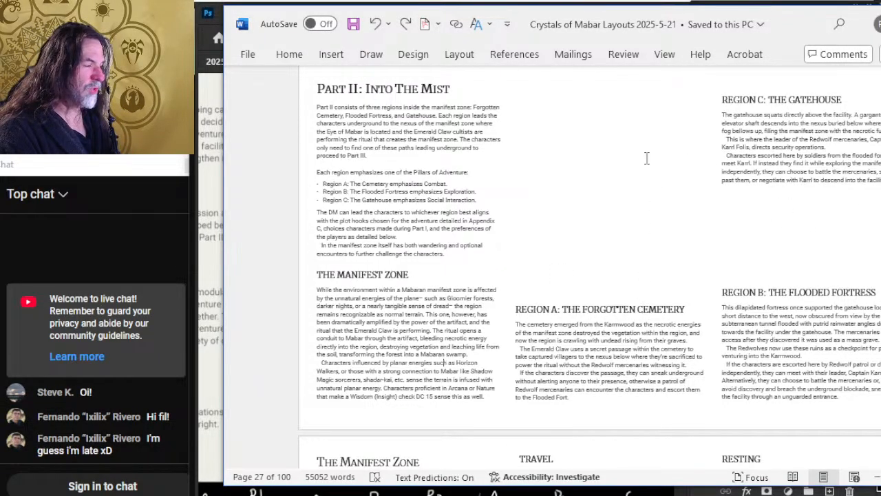
pyautogui.scroll(-3, 643, 179)
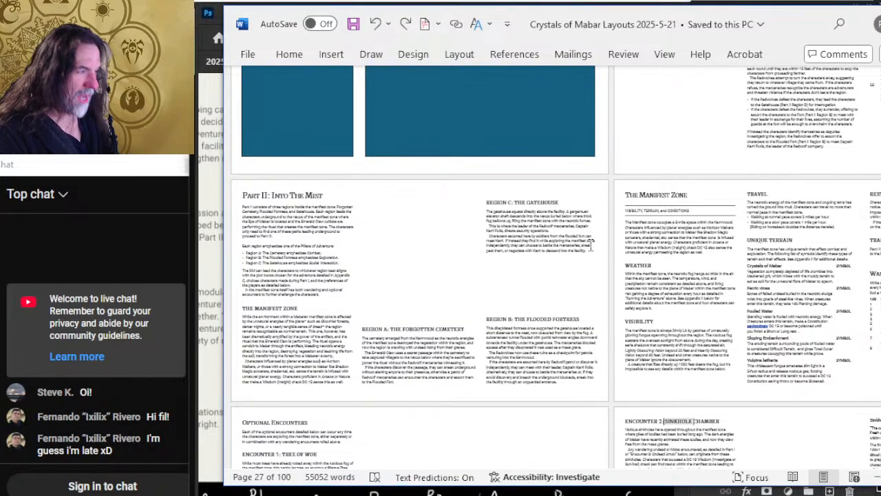
pyautogui.click(539, 204)
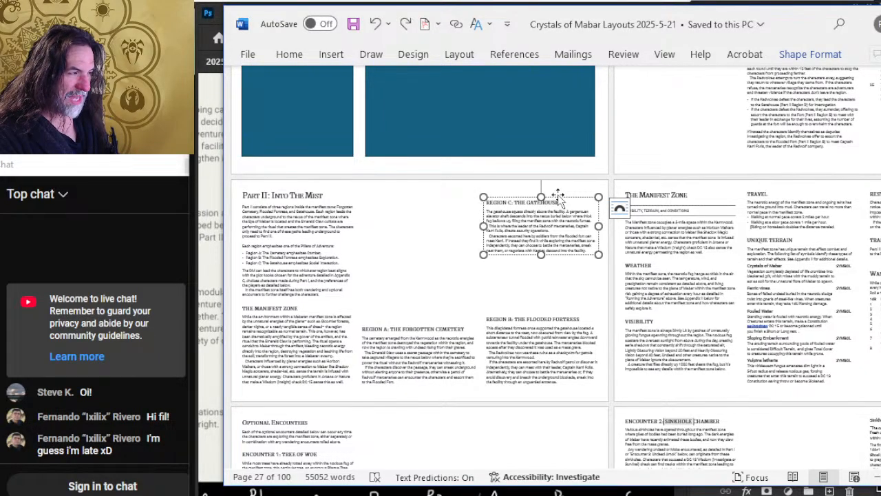
pyautogui.moveTo(557, 195); pyautogui.dragTo(560, 196)
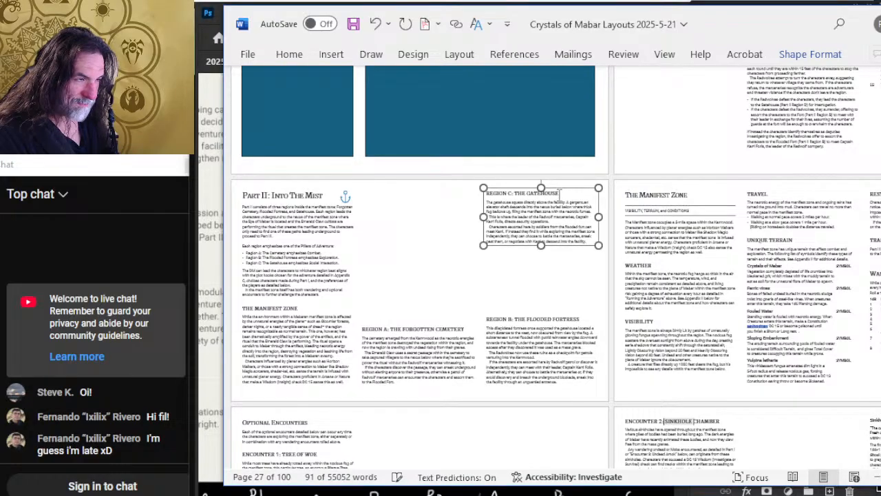
pyautogui.click(442, 311)
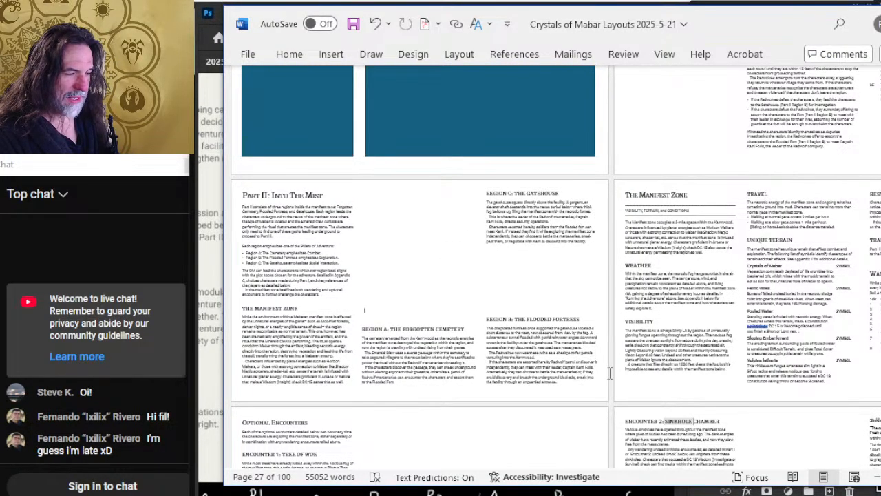
pyautogui.click(562, 342)
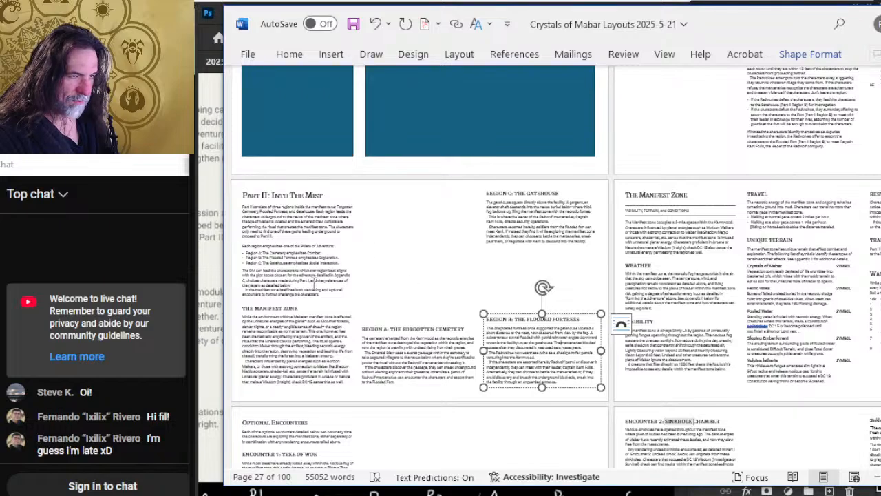
pyautogui.click(283, 234)
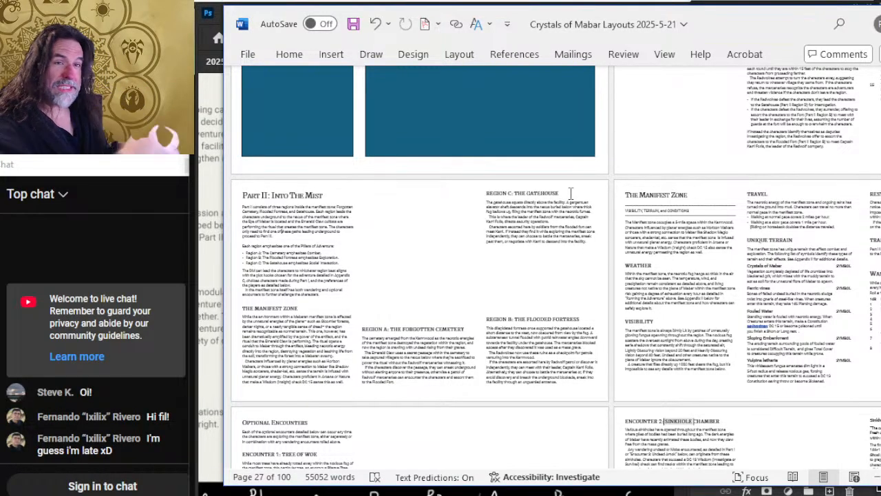
# Save the Word document and return to its Running the Adventure page with the Locations section
pyautogui.scroll(5, 771, 209)
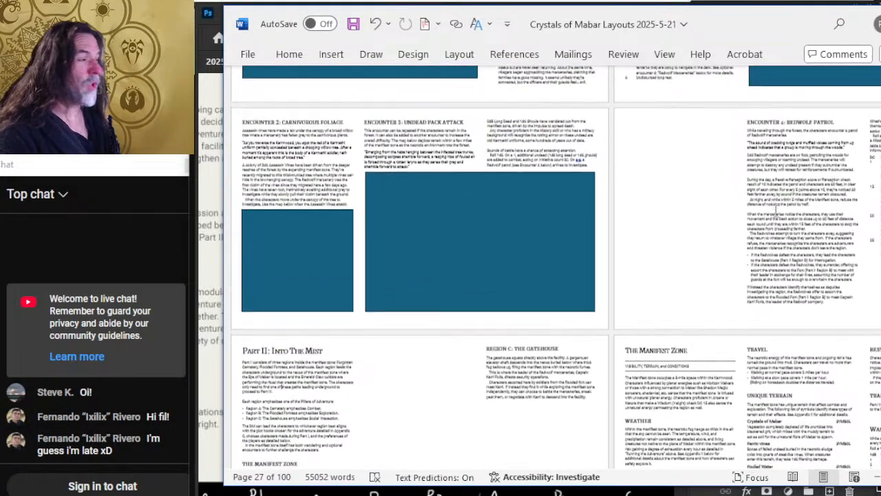
pyautogui.scroll(10, 767, 219)
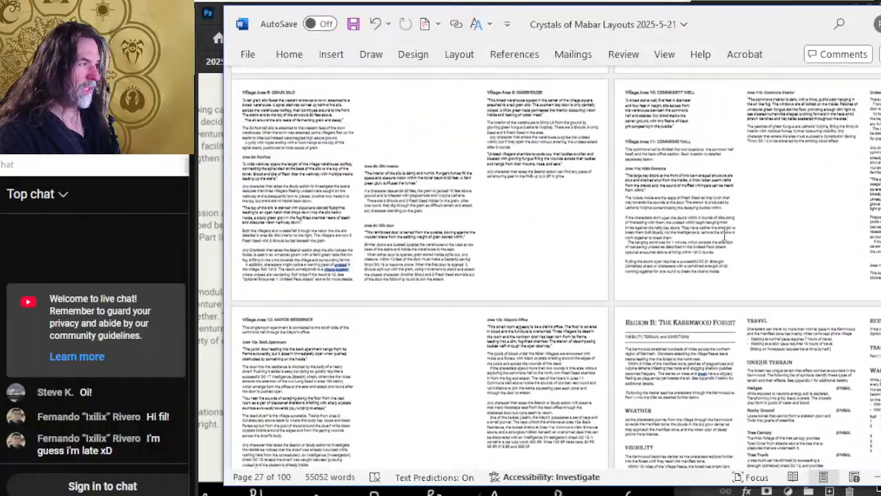
pyautogui.hotkey('alt', 'Tab')
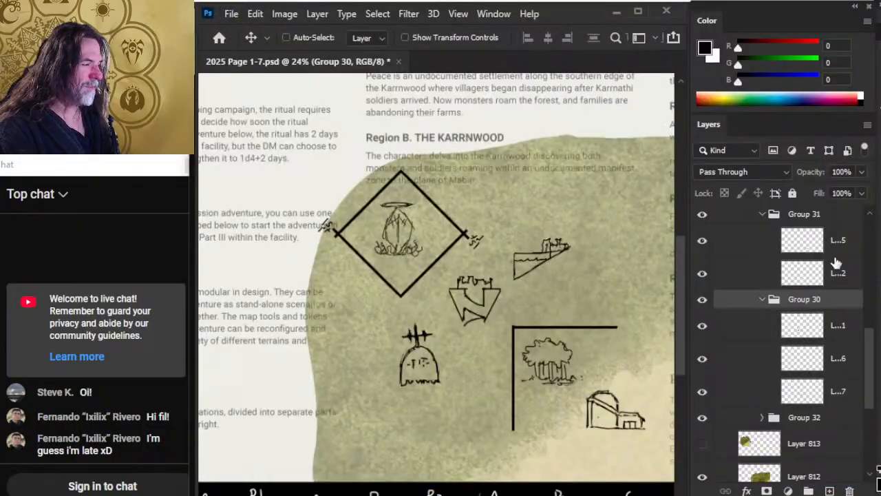
pyautogui.hotkey('alt', 'Tab')
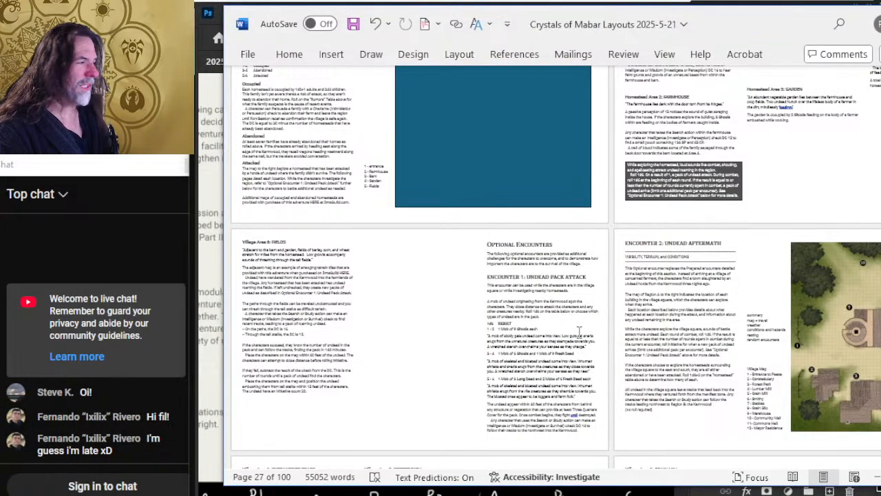
pyautogui.scroll(10, 605, 255)
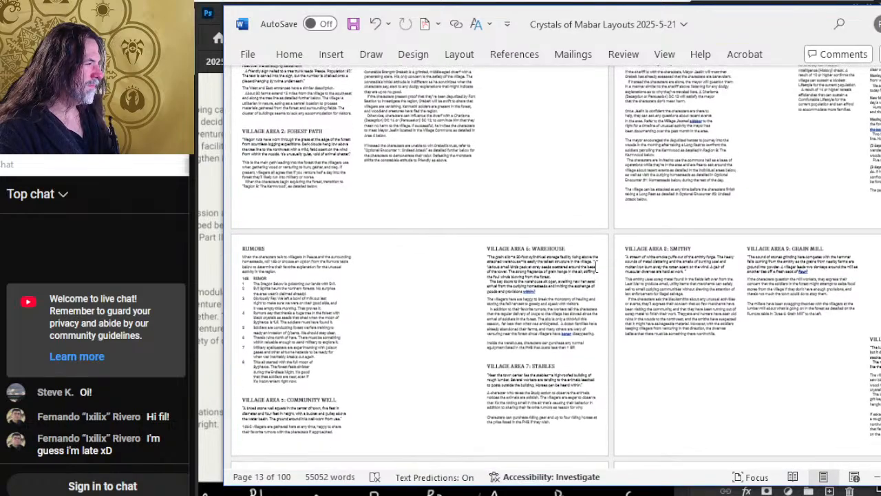
pyautogui.hotkey('ctrl', 's')
pyautogui.scroll(10, 649, 267)
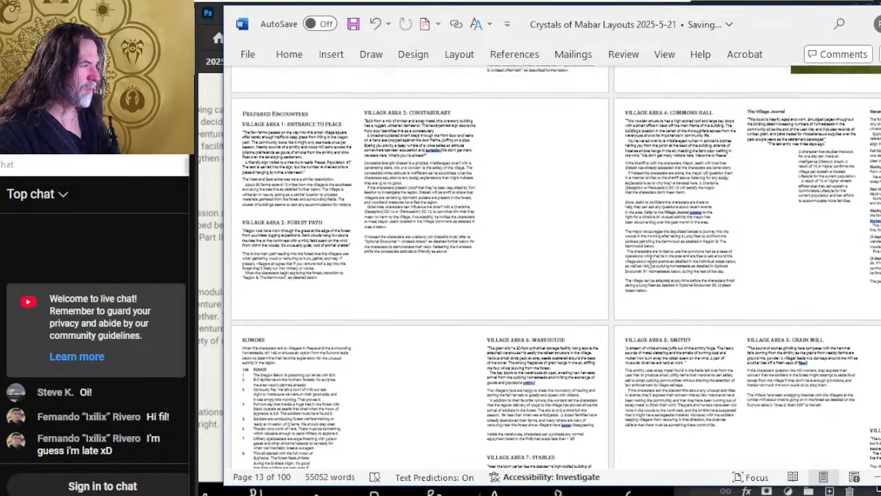
pyautogui.scroll(1, 610, 262)
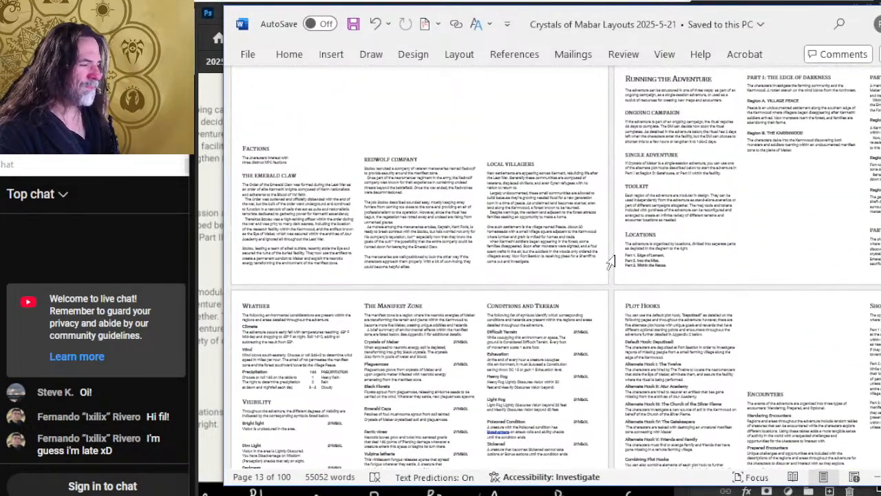
# Review the Running the Adventure page in the Word layout, and switch back to the 2025 Page 1-7.psd diagram in Photoshop
pyautogui.scroll(2, 614, 256)
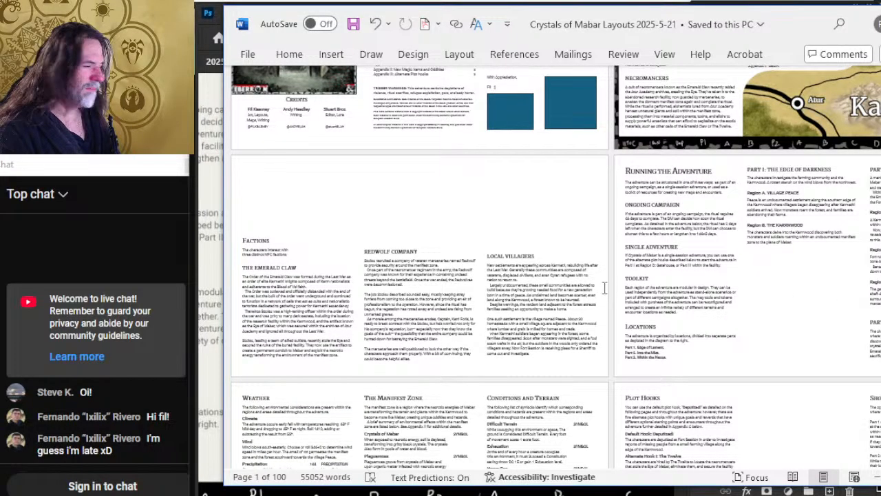
pyautogui.scroll(-1, 747, 281)
pyautogui.scroll(1, 824, 238)
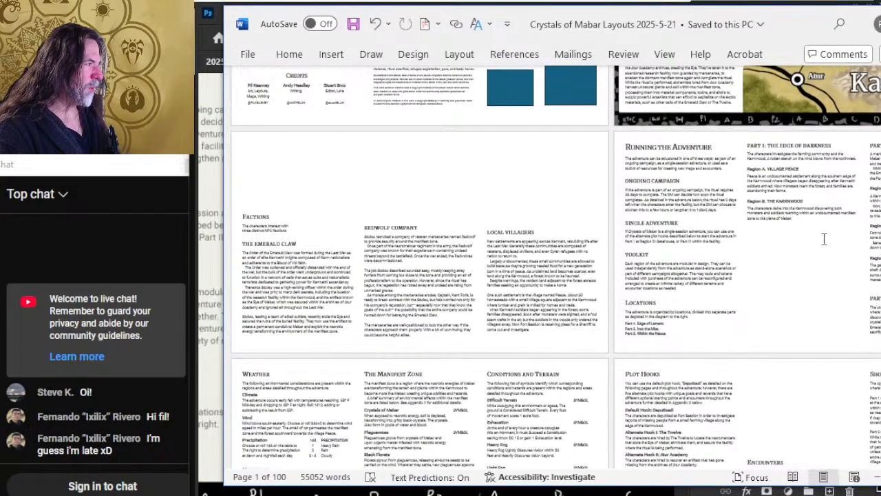
pyautogui.hotkey('alt', 'Tab')
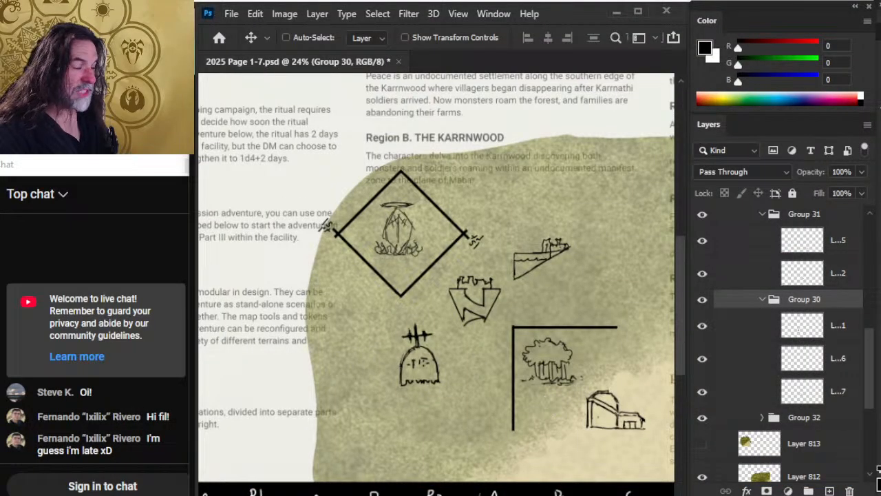
# Try moving the sloped fort icon of Group 30 slightly up on the green patch
pyautogui.click(702, 443)
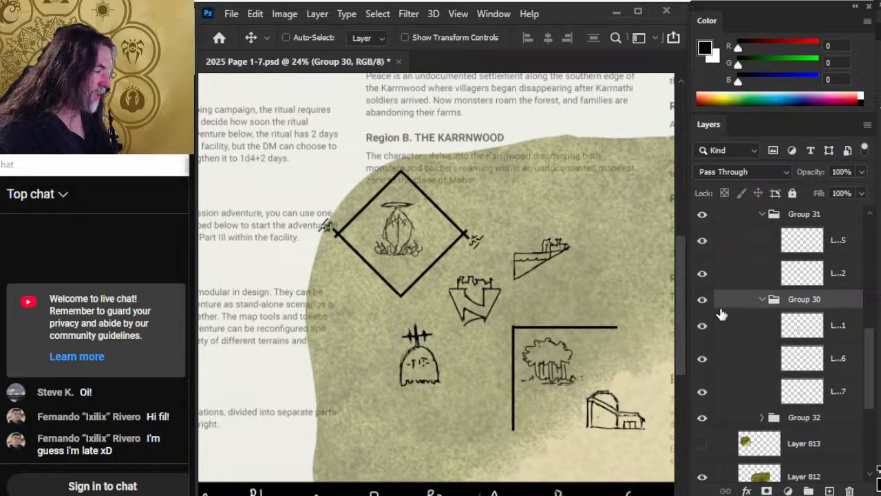
pyautogui.scroll(3, 868, 372)
pyautogui.scroll(-5, 869, 385)
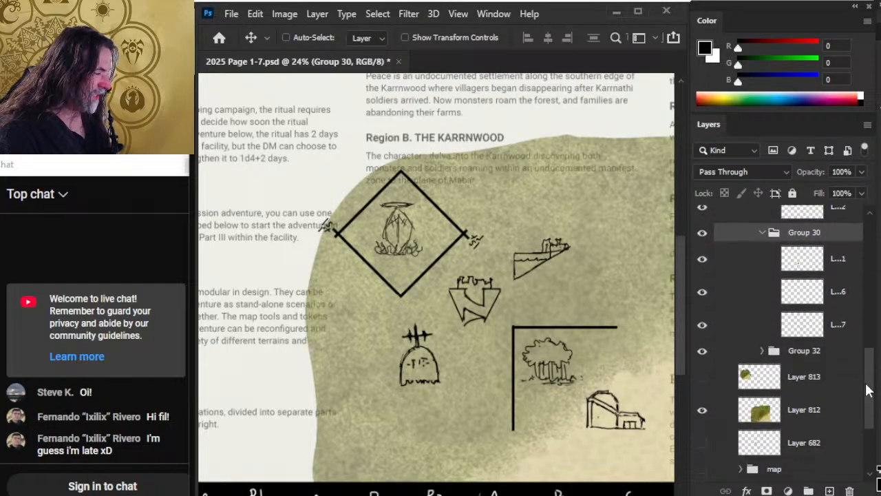
pyautogui.click(703, 298)
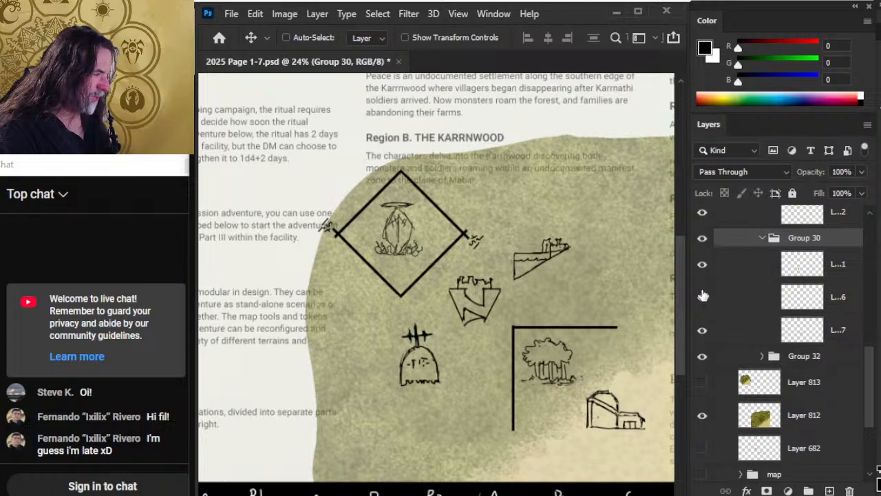
pyautogui.click(735, 302)
pyautogui.moveTo(593, 308); pyautogui.dragTo(600, 288)
# Try shifting the gravestone icon to the left and the sloped fort and castle shield icons slightly up and left
pyautogui.click(741, 276)
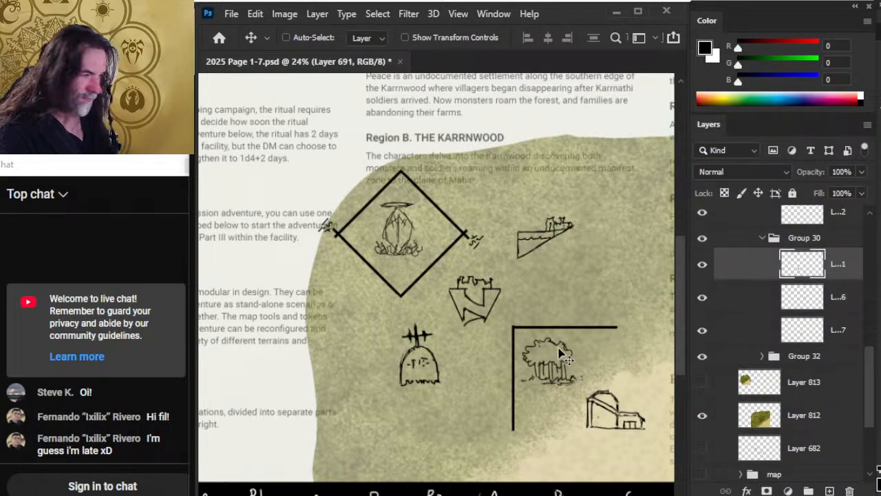
pyautogui.moveTo(561, 354)
pyautogui.mouseDown()
pyautogui.moveTo(557, 362)
pyautogui.moveTo(576, 375)
pyautogui.moveTo(560, 361)
pyautogui.moveTo(570, 362)
pyautogui.mouseUp()
pyautogui.click(759, 311)
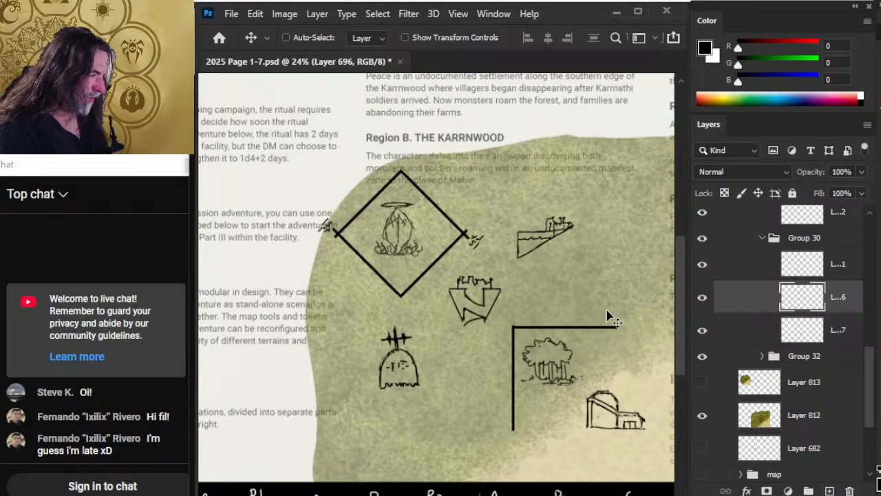
pyautogui.moveTo(607, 313)
pyautogui.mouseDown()
pyautogui.moveTo(600, 302)
pyautogui.moveTo(618, 292)
pyautogui.moveTo(616, 317)
pyautogui.mouseUp()
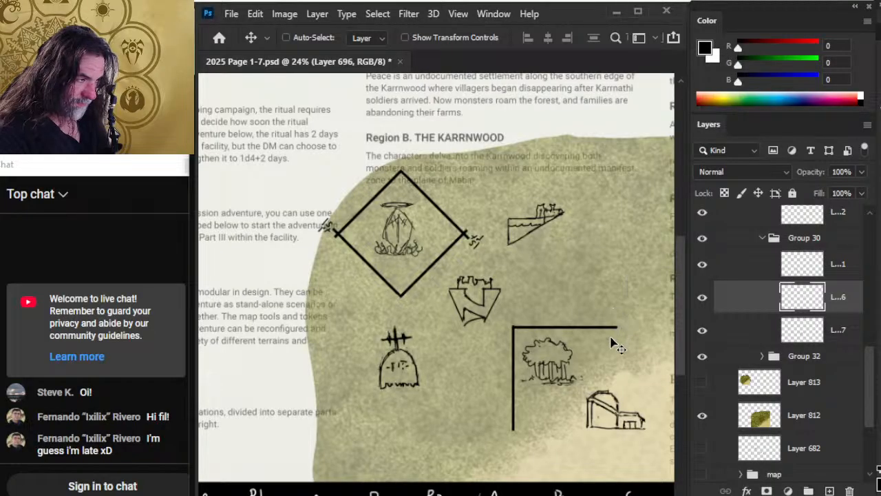
pyautogui.click(736, 337)
pyautogui.moveTo(574, 360)
pyautogui.mouseDown()
pyautogui.moveTo(586, 385)
pyautogui.moveTo(575, 373)
pyautogui.mouseUp()
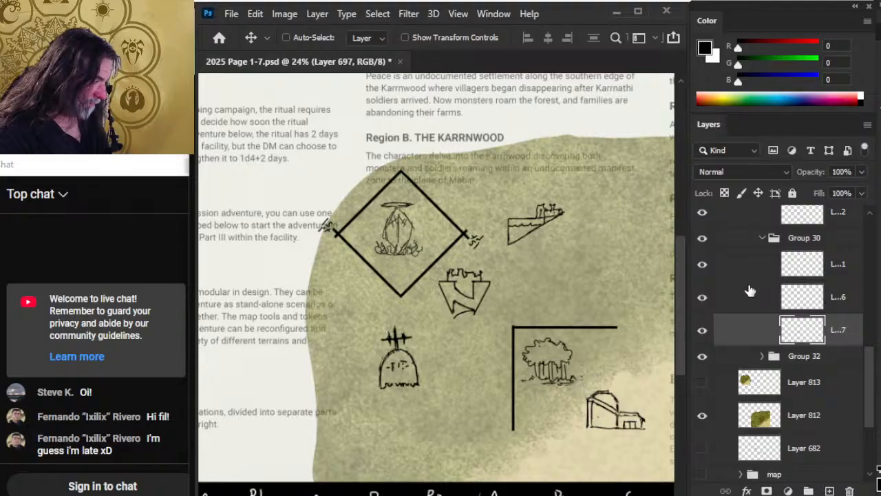
# Move the gravestone icon right toward the forest's corner lines, and the sloped fort icon down and slightly right
pyautogui.click(747, 310)
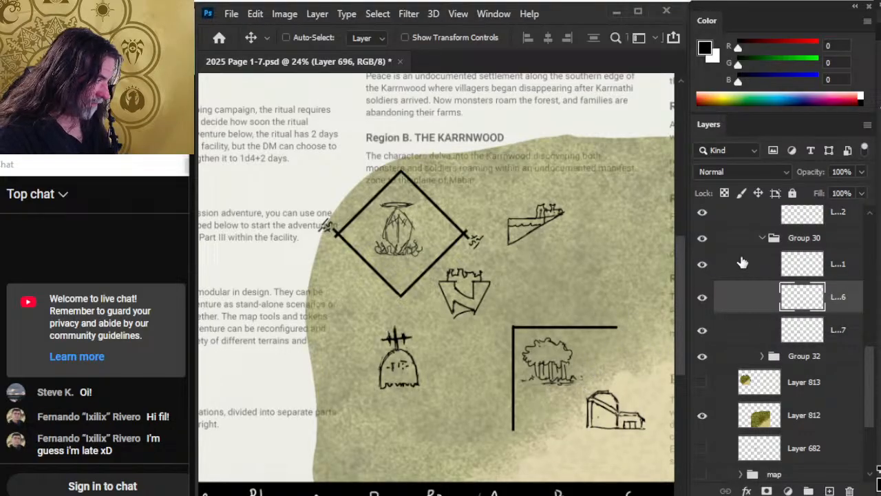
pyautogui.click(742, 262)
pyautogui.moveTo(492, 395)
pyautogui.mouseDown()
pyautogui.moveTo(533, 414)
pyautogui.moveTo(543, 409)
pyautogui.mouseUp()
pyautogui.click(742, 309)
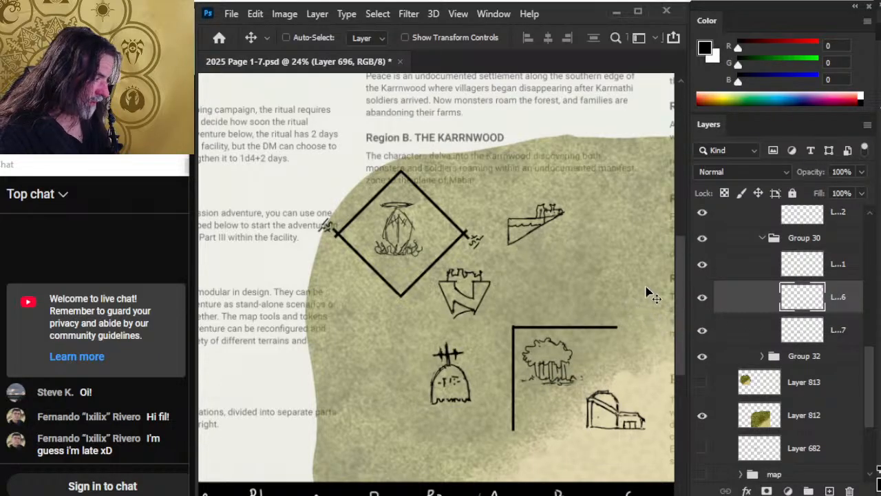
pyautogui.moveTo(647, 293)
pyautogui.mouseDown()
pyautogui.moveTo(671, 295)
pyautogui.moveTo(667, 318)
pyautogui.moveTo(643, 315)
pyautogui.mouseUp()
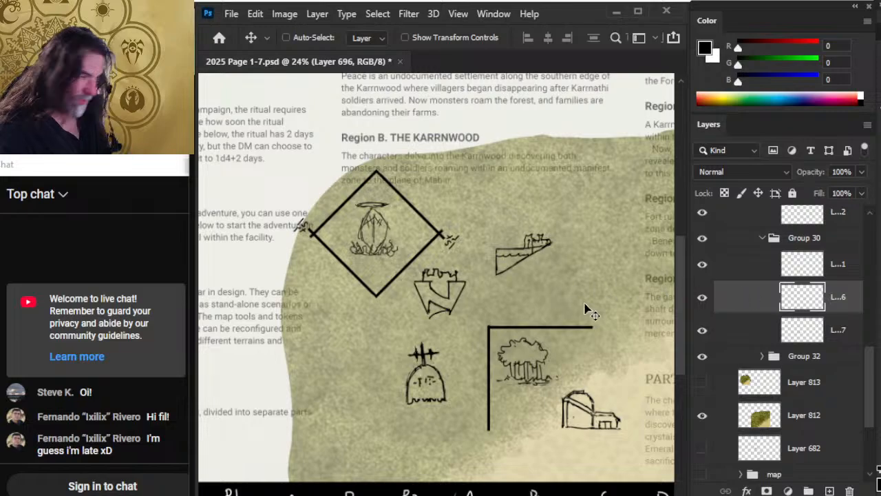
pyautogui.moveTo(586, 309)
pyautogui.mouseDown()
pyautogui.moveTo(629, 285)
pyautogui.moveTo(648, 327)
pyautogui.mouseUp()
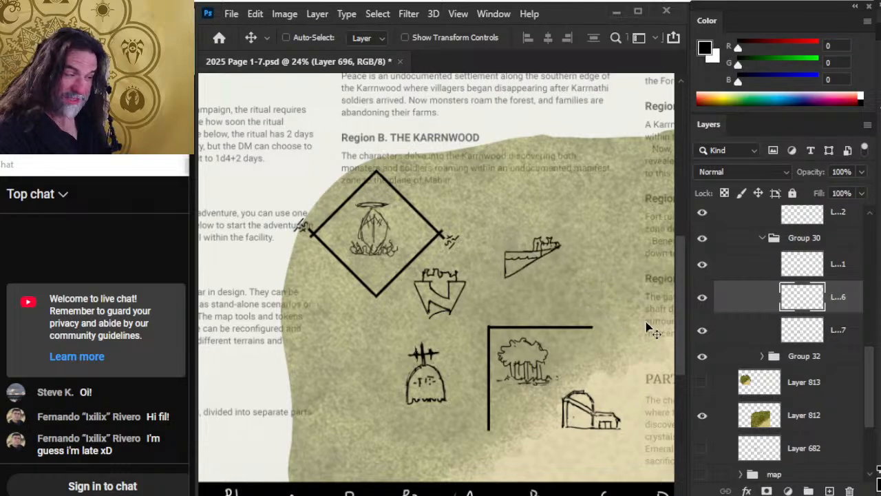
# Fine-tune the gravestone and sloped fort positions and move the castle shield slightly down and right, forming an even arc around the diamond
pyautogui.click(751, 276)
pyautogui.moveTo(495, 410); pyautogui.dragTo(505, 416)
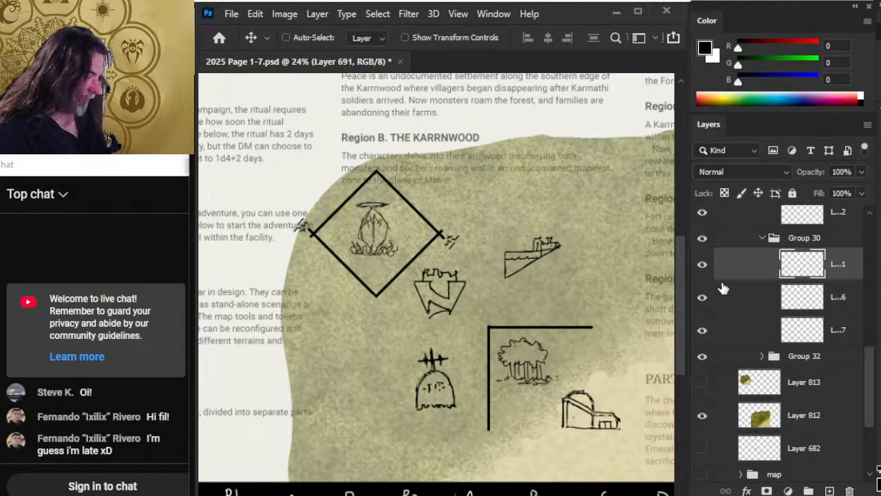
pyautogui.click(752, 303)
pyautogui.moveTo(554, 289); pyautogui.dragTo(561, 292)
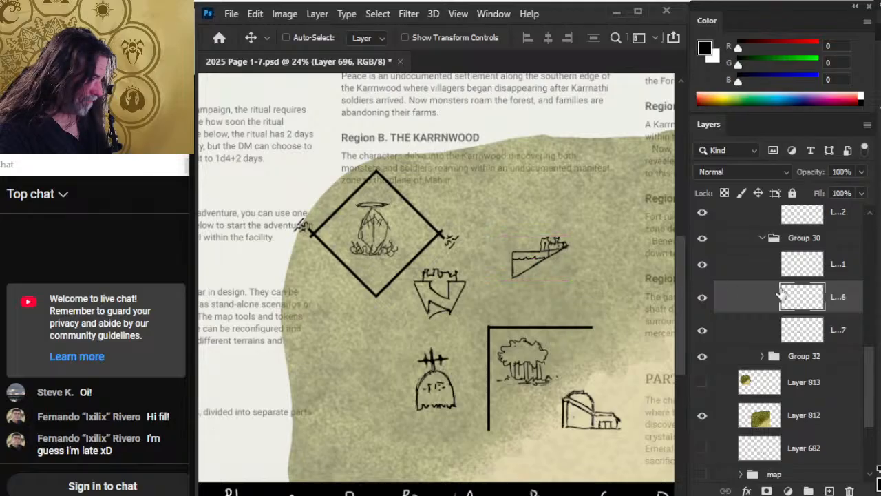
pyautogui.click(781, 265)
pyautogui.moveTo(526, 337)
pyautogui.mouseDown()
pyautogui.moveTo(541, 353)
pyautogui.moveTo(522, 362)
pyautogui.mouseUp()
pyautogui.click(761, 331)
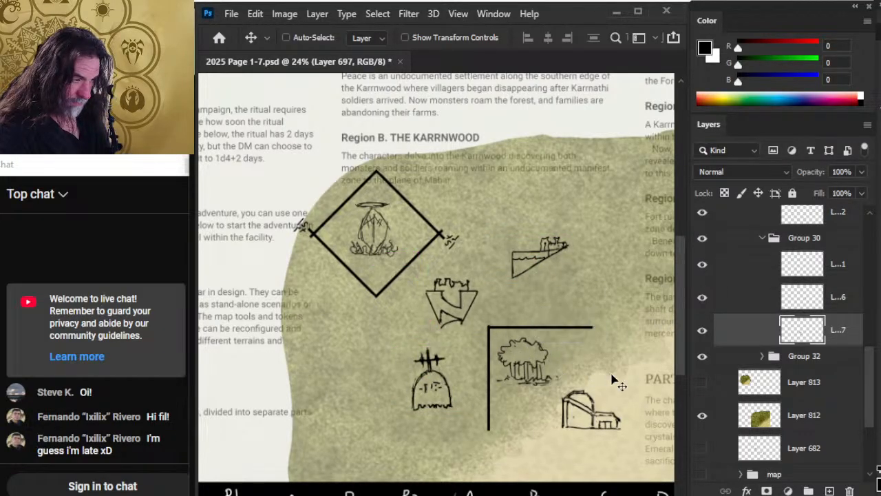
pyautogui.click(812, 360)
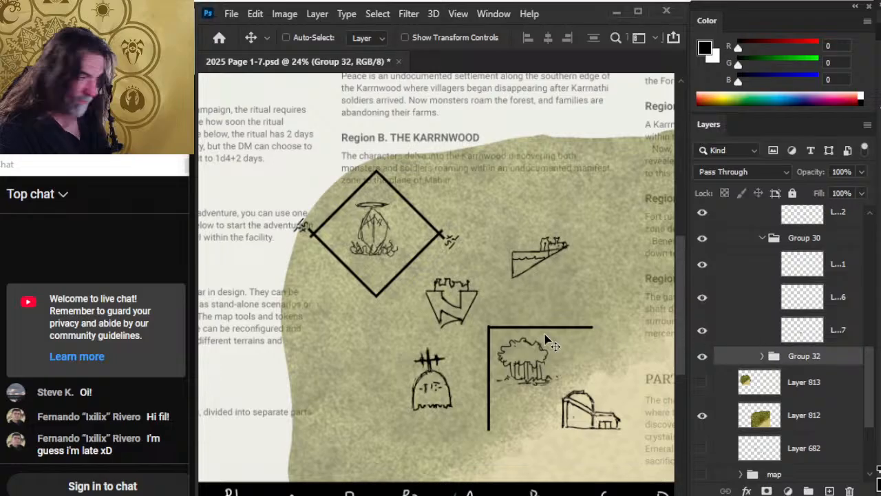
pyautogui.moveTo(865, 378); pyautogui.dragTo(809, 352)
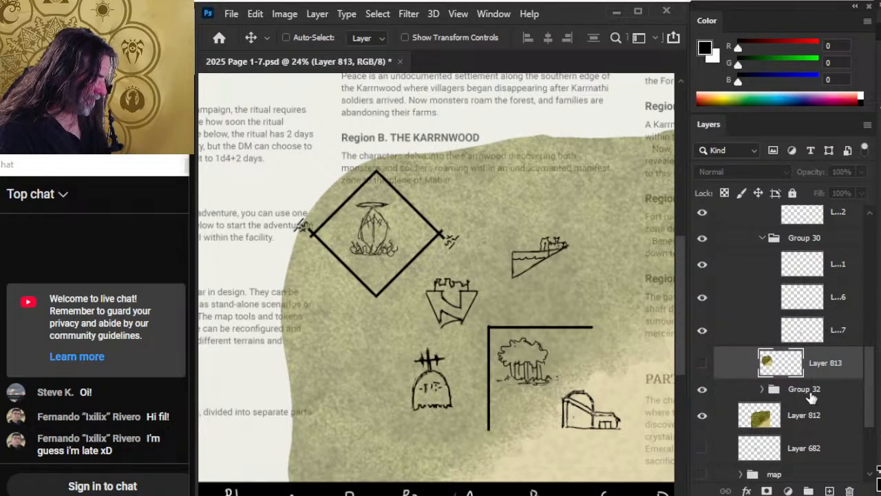
pyautogui.hotkey('ctrl', '[')
pyautogui.hotkey('ctrl', '[')
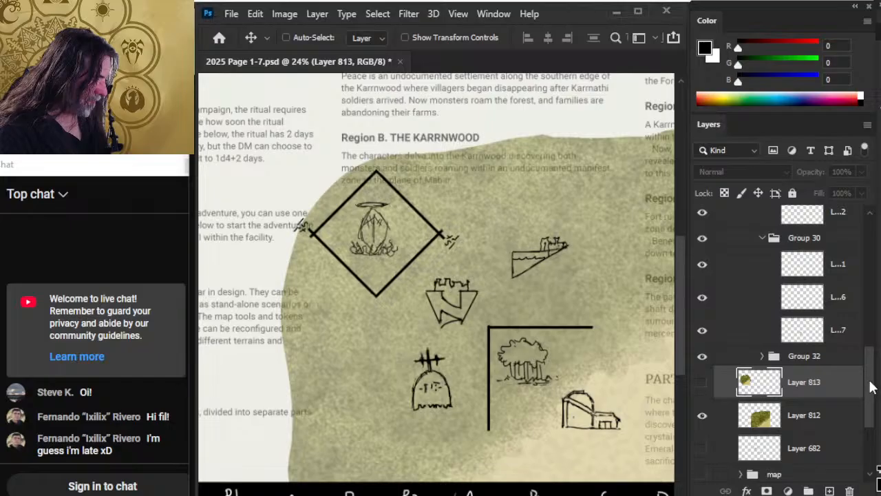
# Move Group 32 to the head of Group 27, directly above Group 31
pyautogui.moveTo(870, 388); pyautogui.dragTo(876, 295)
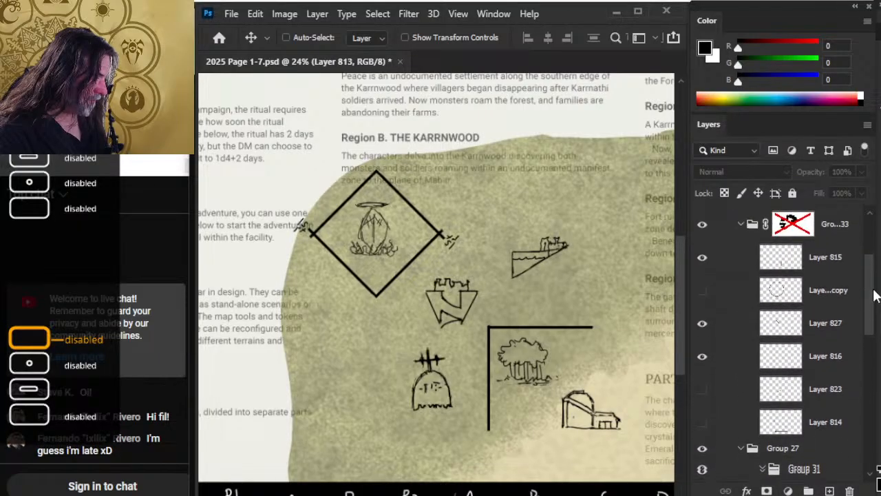
pyautogui.click(703, 322)
pyautogui.click(708, 323)
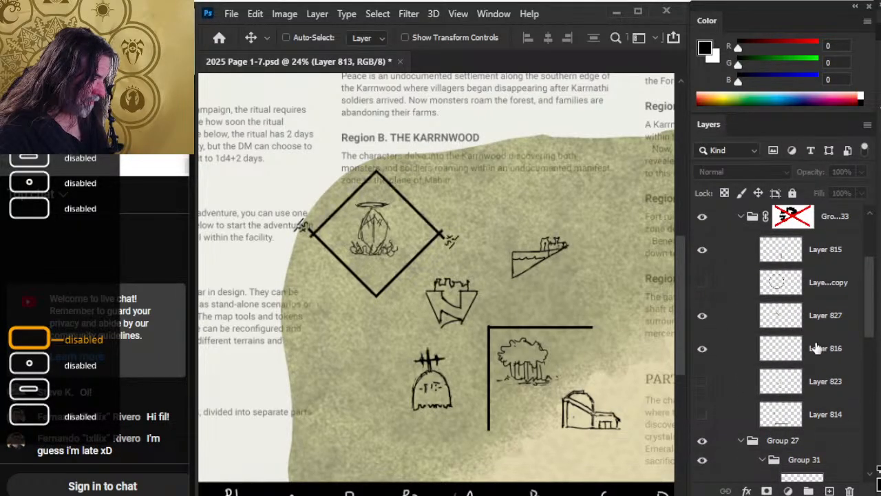
pyautogui.click(816, 347)
pyautogui.keyDown('shift'); pyautogui.click(824, 322); pyautogui.keyUp('shift')
pyautogui.moveTo(872, 325); pyautogui.dragTo(871, 396)
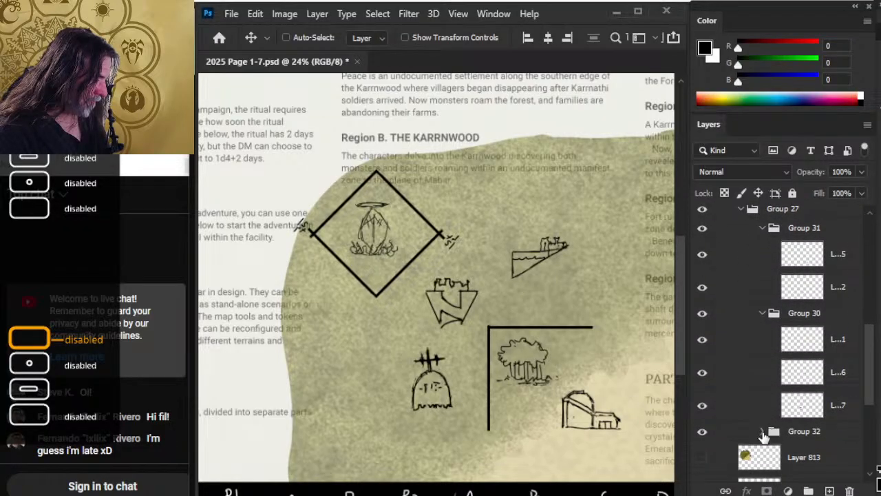
pyautogui.click(762, 432)
pyautogui.moveTo(793, 454); pyautogui.dragTo(803, 220)
# Move Layer 827 and Layer 816 out of the masked group into Group 32, and collapse Group 32
pyautogui.moveTo(865, 353); pyautogui.dragTo(862, 294)
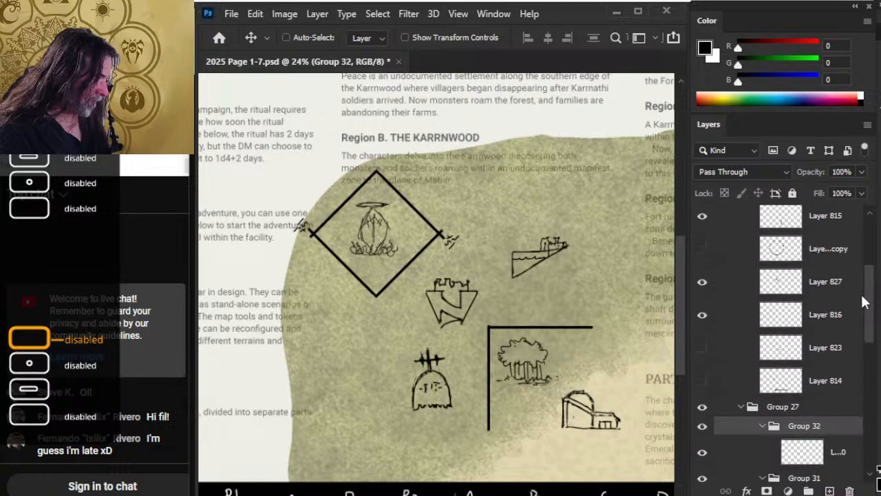
pyautogui.click(820, 290)
pyautogui.keyDown('shift'); pyautogui.click(825, 321); pyautogui.keyUp('shift')
pyautogui.moveTo(826, 324); pyautogui.dragTo(825, 449)
pyautogui.click(758, 356)
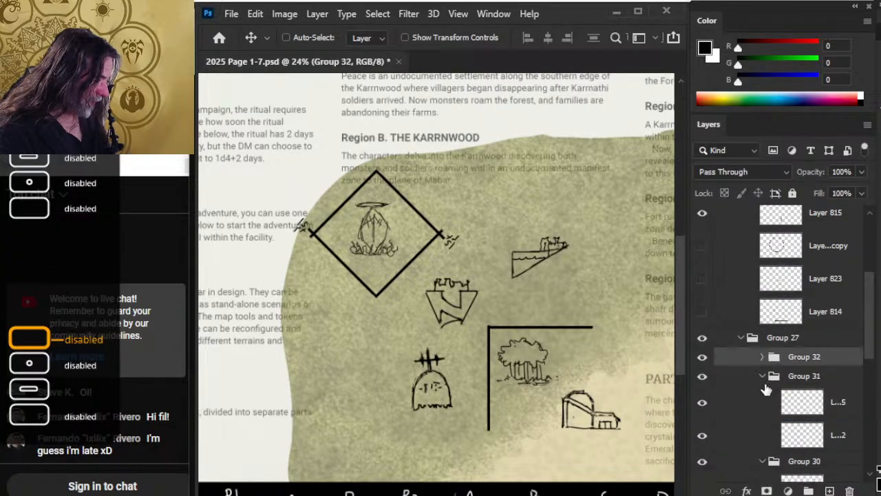
# Show the large circle on Layer 823 copy, move that layer into Group 31 and collapse the group
pyautogui.scroll(2, 867, 330)
pyautogui.scroll(-3, 865, 330)
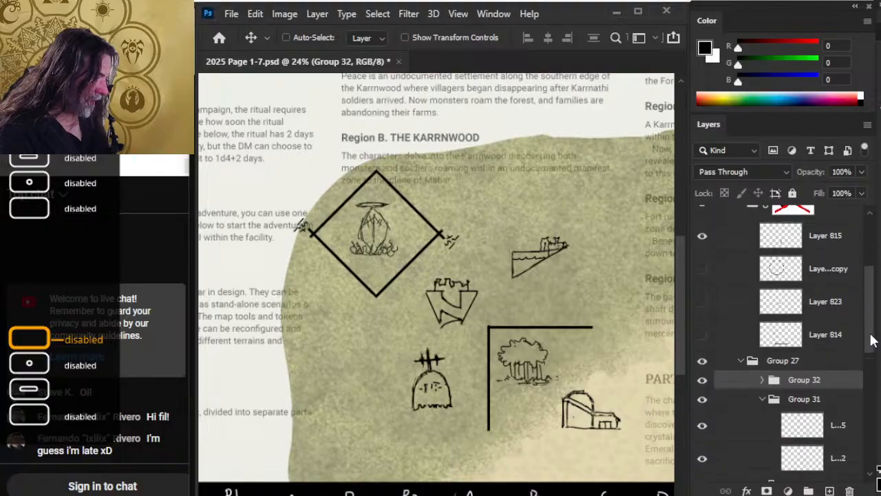
pyautogui.click(702, 235)
pyautogui.click(828, 241)
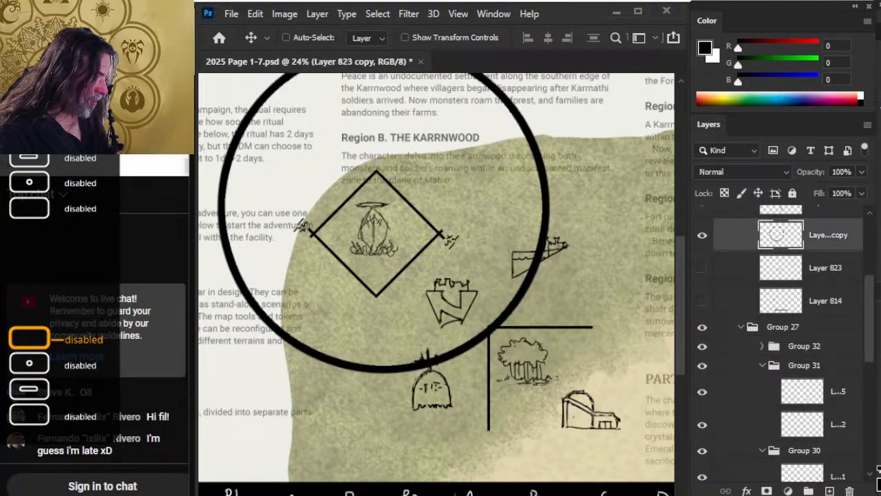
pyautogui.scroll(-1, 868, 316)
pyautogui.moveTo(823, 220); pyautogui.dragTo(829, 354)
pyautogui.click(772, 303)
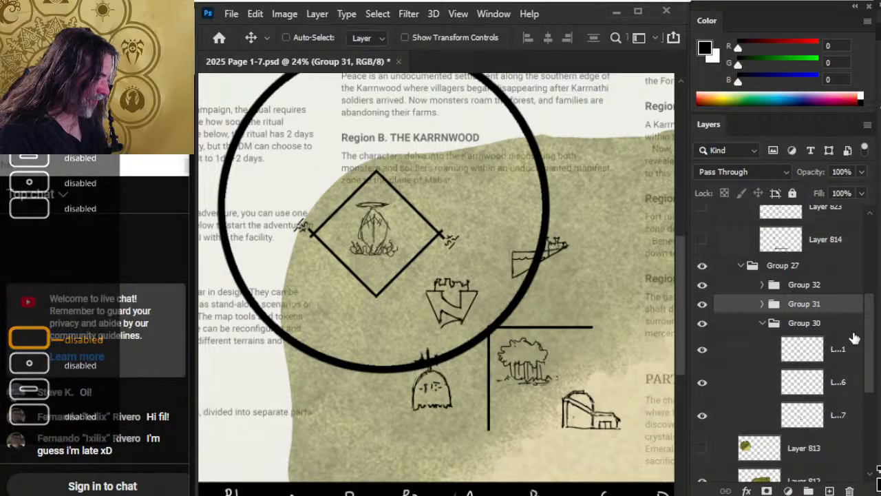
# Toggle the visibility of the Group 30 icon layers and Group 31 to identify what each one contains
pyautogui.scroll(1, 872, 333)
pyautogui.scroll(-1, 873, 334)
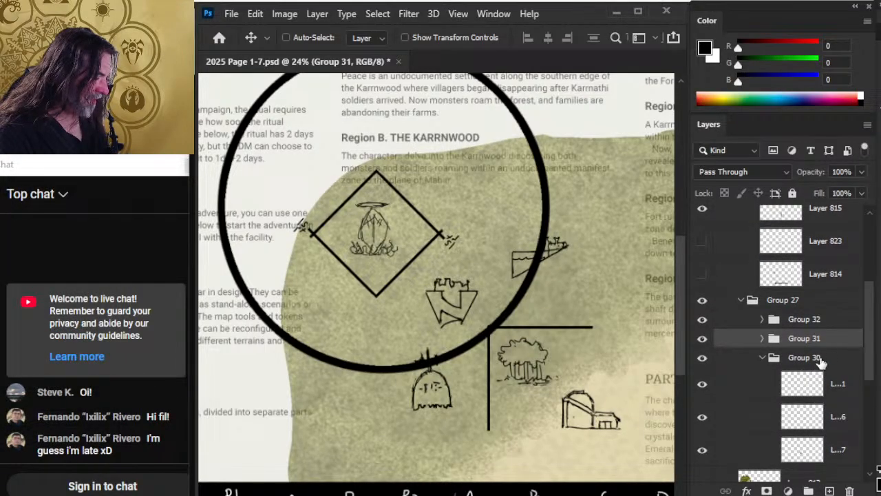
pyautogui.click(702, 393)
pyautogui.click(704, 395)
pyautogui.click(702, 418)
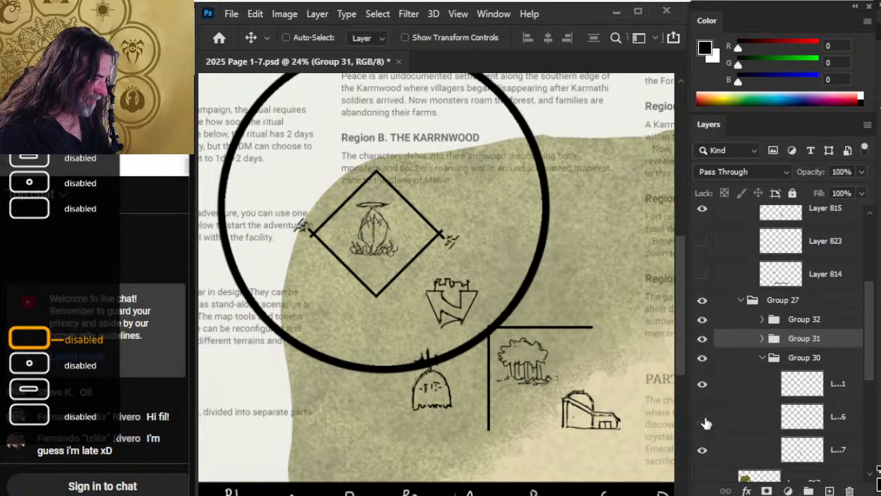
pyautogui.click(703, 406)
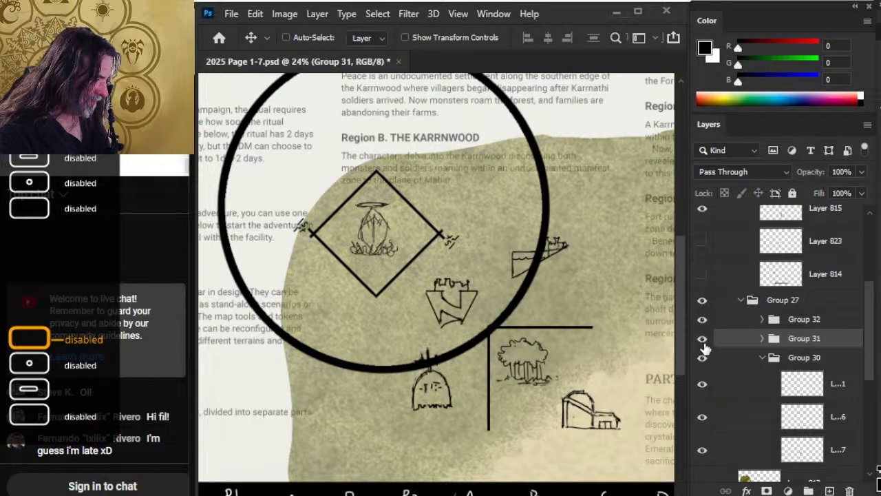
pyautogui.click(702, 342)
pyautogui.click(703, 342)
# Move the large circle layer from Group 31 into Group 30, and place the collapsed Group 30 above Group 32
pyautogui.click(761, 339)
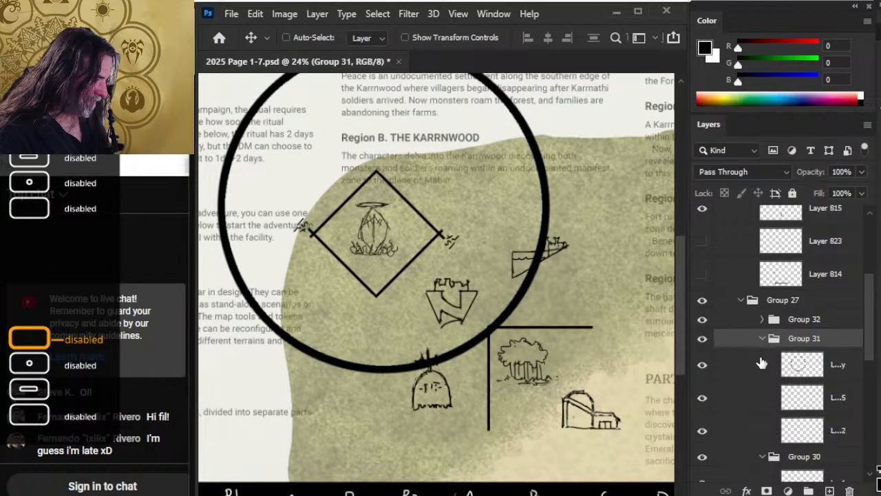
pyautogui.moveTo(870, 348); pyautogui.dragTo(867, 374)
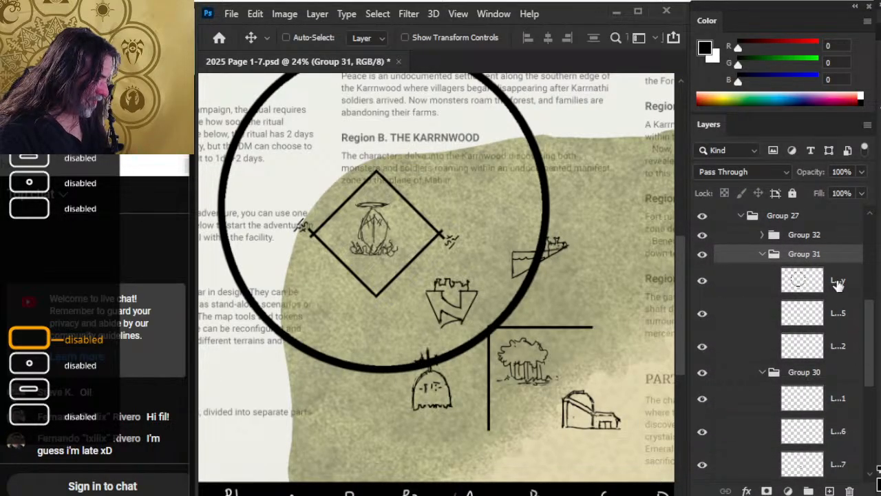
pyautogui.moveTo(837, 282); pyautogui.dragTo(845, 407)
pyautogui.click(762, 339)
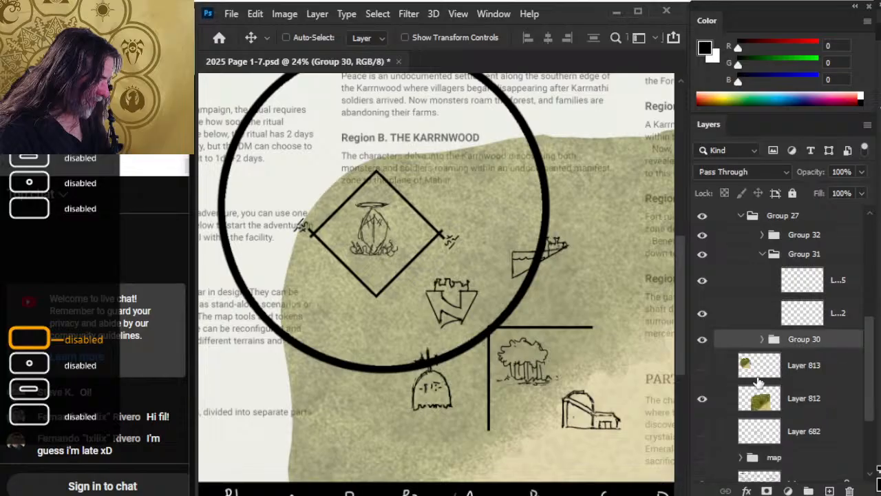
pyautogui.moveTo(766, 338); pyautogui.dragTo(779, 230)
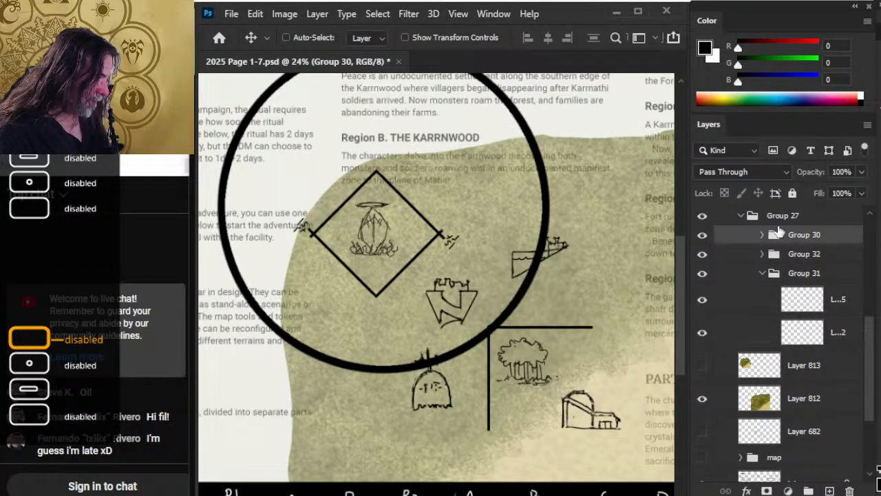
# Move Layer 815 from the masked group into Group 31, and collapse Group 31
pyautogui.scroll(4, 872, 344)
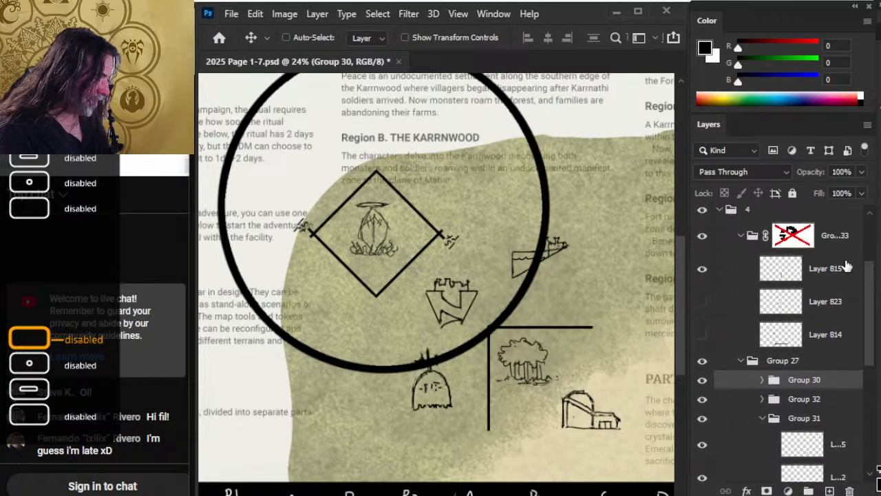
pyautogui.moveTo(836, 269); pyautogui.dragTo(827, 427)
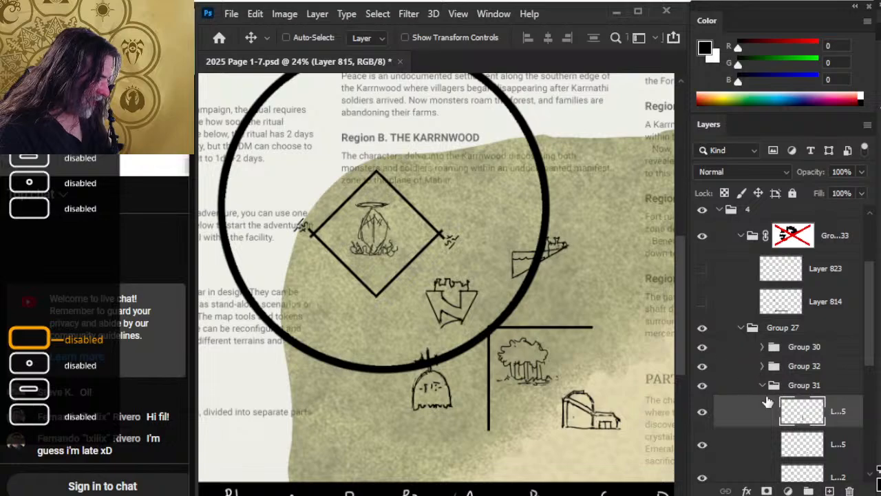
pyautogui.click(762, 385)
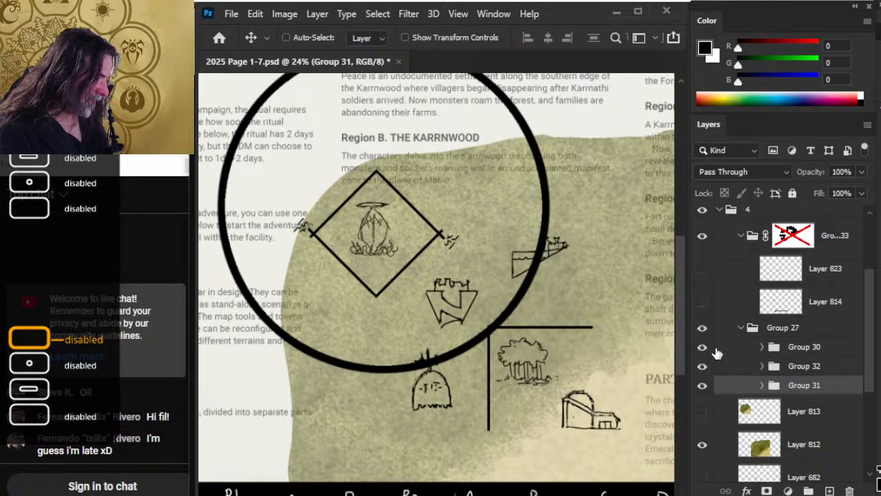
# Toggle the visibility of Group 27 and Group 30 to check which diagram elements each one holds
pyautogui.click(702, 328)
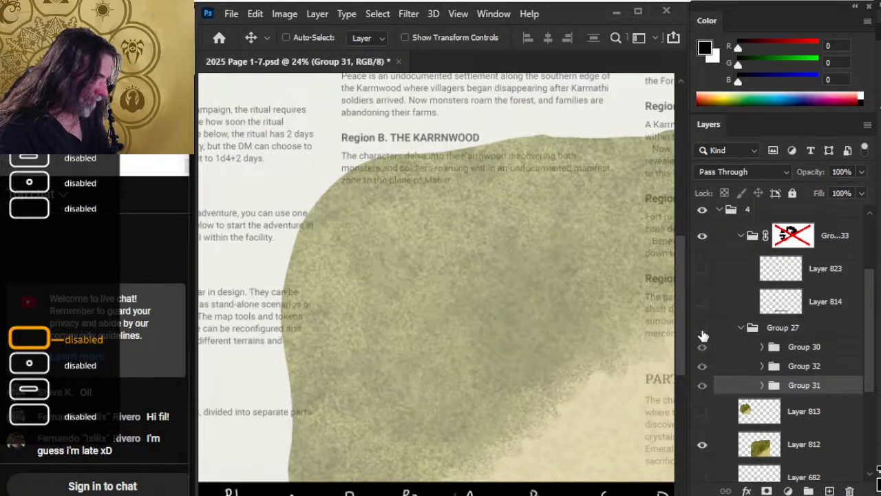
pyautogui.click(702, 329)
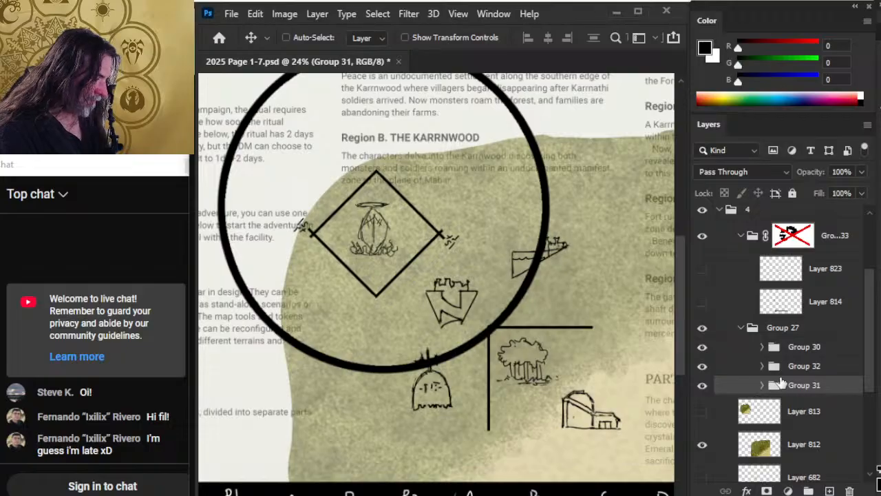
pyautogui.click(702, 348)
pyautogui.click(702, 348)
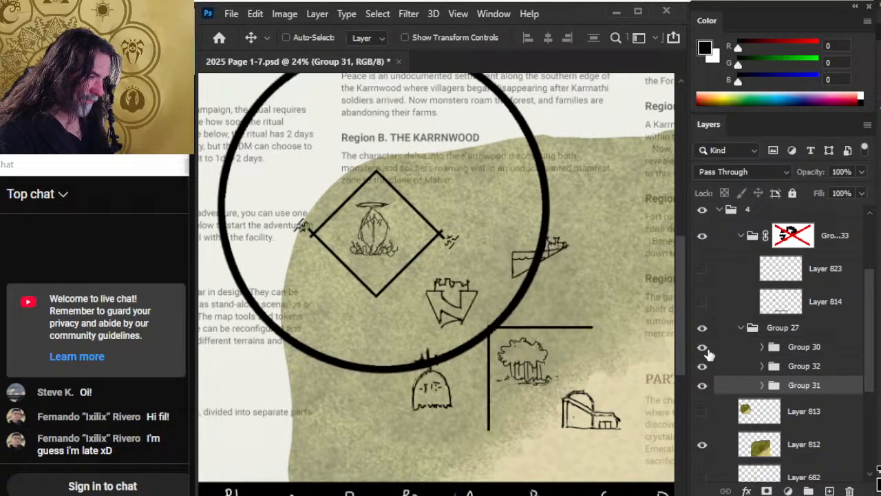
# Hide the large circle layer inside Group 30, and collapse the group again
pyautogui.click(762, 346)
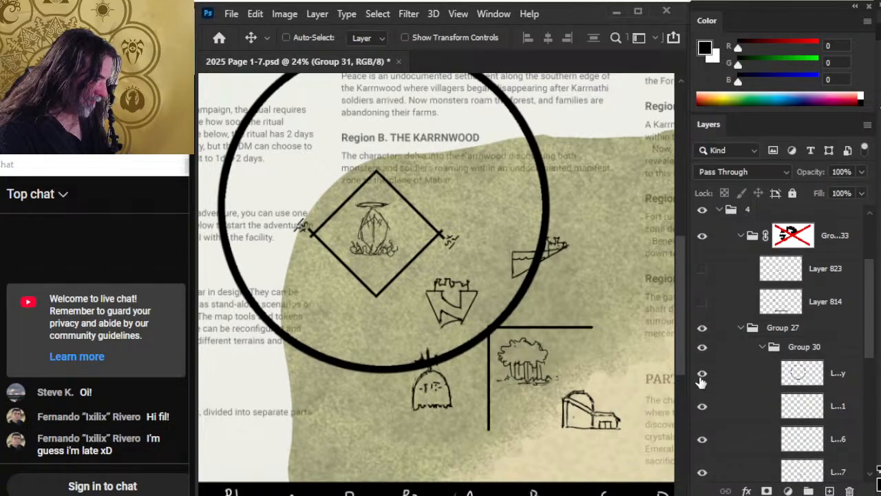
pyautogui.click(702, 374)
pyautogui.click(763, 347)
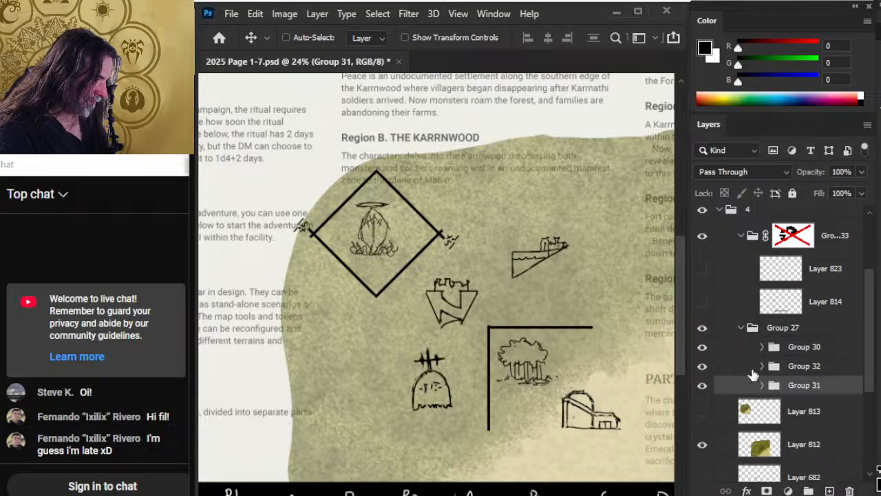
# Place Group 31 above Group 30 inside Group 27, and toggle Group 30's visibility to check its icons
pyautogui.moveTo(533, 363); pyautogui.dragTo(555, 372)
pyautogui.hotkey('ctrl', 'z')
pyautogui.moveTo(815, 385); pyautogui.dragTo(806, 338)
pyautogui.click(702, 367)
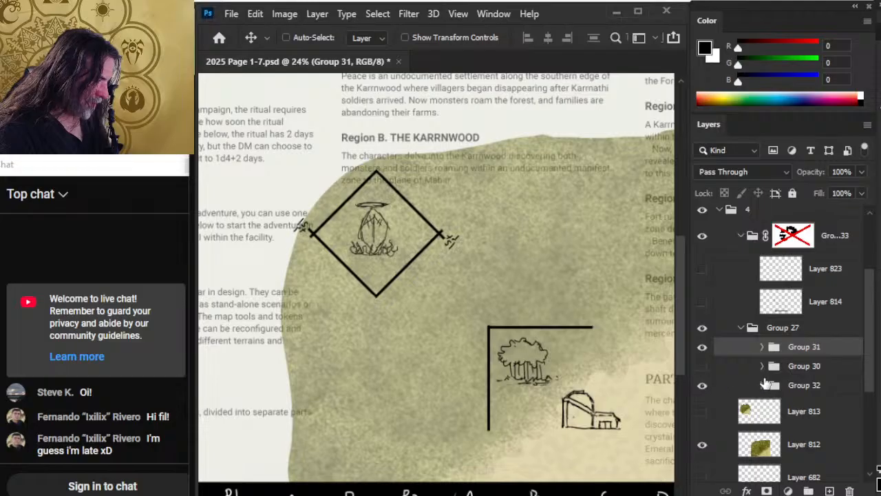
pyautogui.click(702, 366)
# Shift Group 32, the diamond with its enclosed icon, slightly down and to the right on the green patch
pyautogui.click(730, 385)
pyautogui.moveTo(530, 359); pyautogui.dragTo(564, 349)
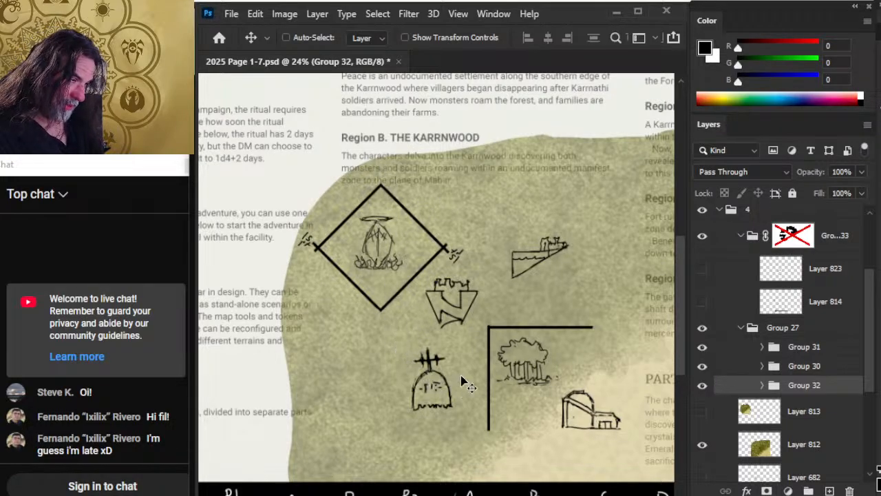
pyautogui.moveTo(463, 379); pyautogui.dragTo(464, 378)
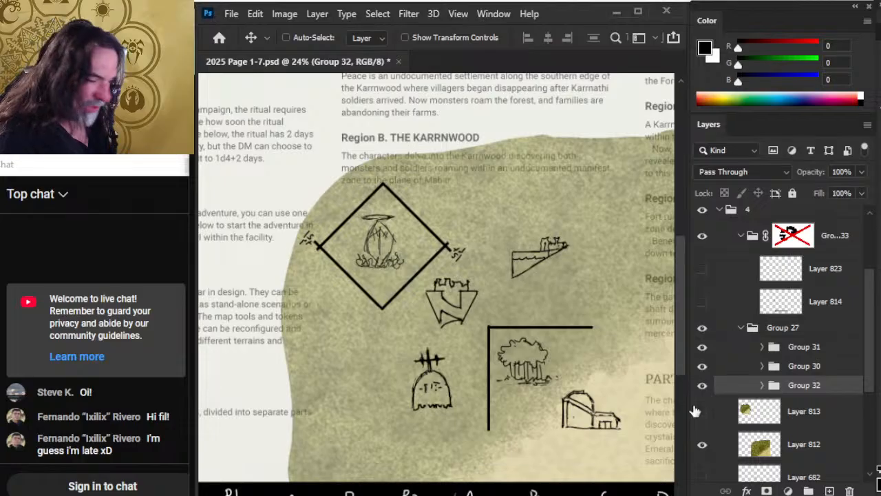
# Identify the icons in Group 30 and shift the whole group slightly down and to the left on the patch
pyautogui.moveTo(875, 310); pyautogui.dragTo(875, 340)
pyautogui.click(702, 292)
pyautogui.click(702, 292)
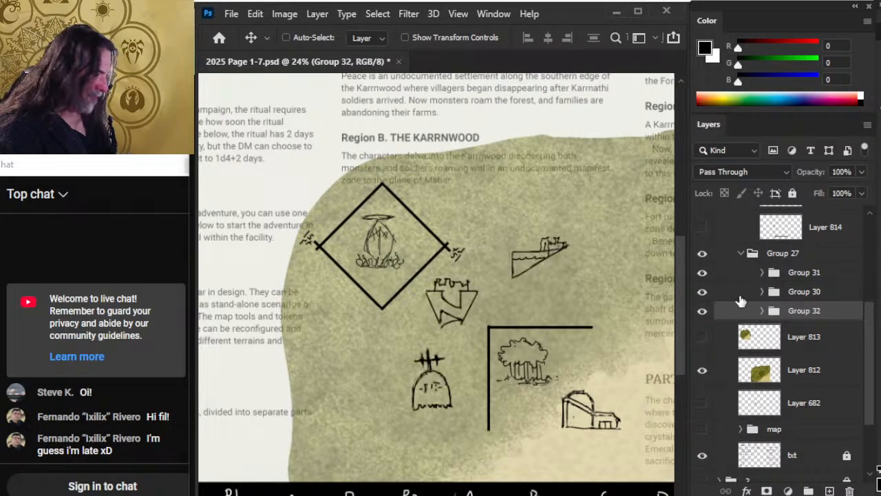
pyautogui.click(736, 296)
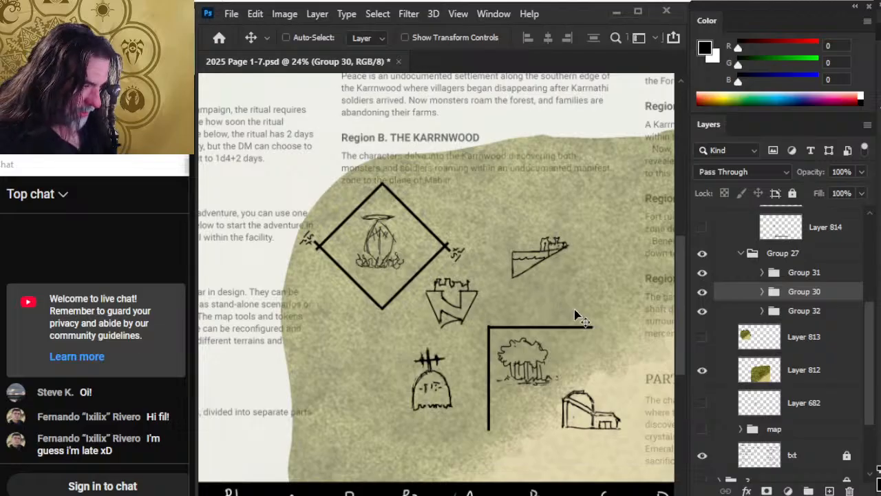
pyautogui.moveTo(573, 298)
pyautogui.mouseDown()
pyautogui.moveTo(602, 258)
pyautogui.moveTo(614, 344)
pyautogui.mouseUp()
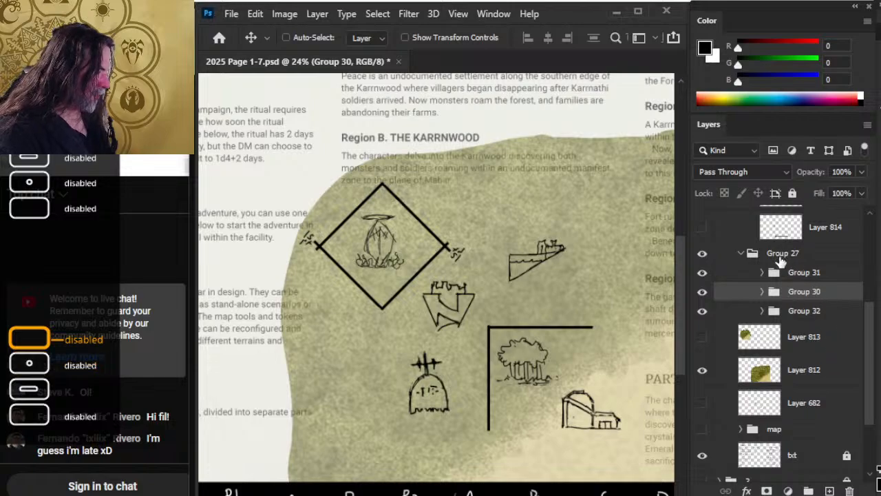
# Add a new layer above Group 31 in Group 27 and start lettering "Part" below the corner lines with a size 20 brush
pyautogui.click(805, 273)
pyautogui.click(829, 491)
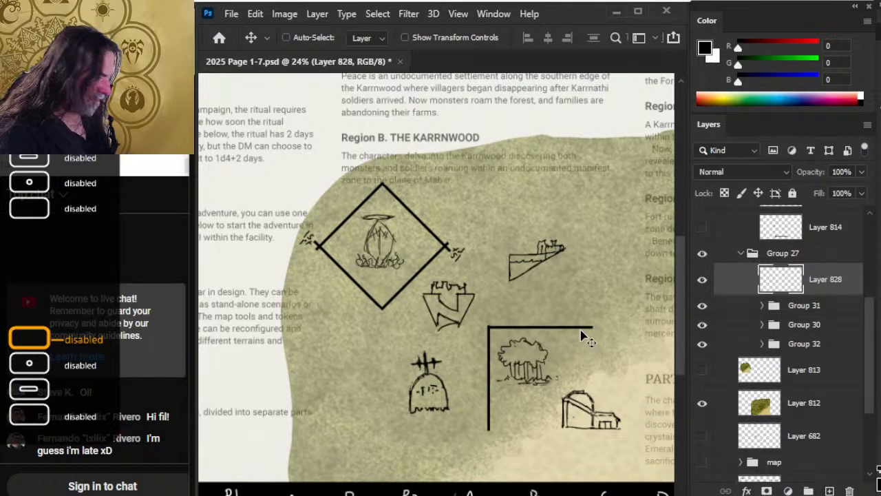
pyautogui.press('b')
pyautogui.scroll(-3, 580, 389)
pyautogui.press('[')
pyautogui.press('[')
pyautogui.press('[')
pyautogui.press('[')
pyautogui.press('[')
pyautogui.press('[')
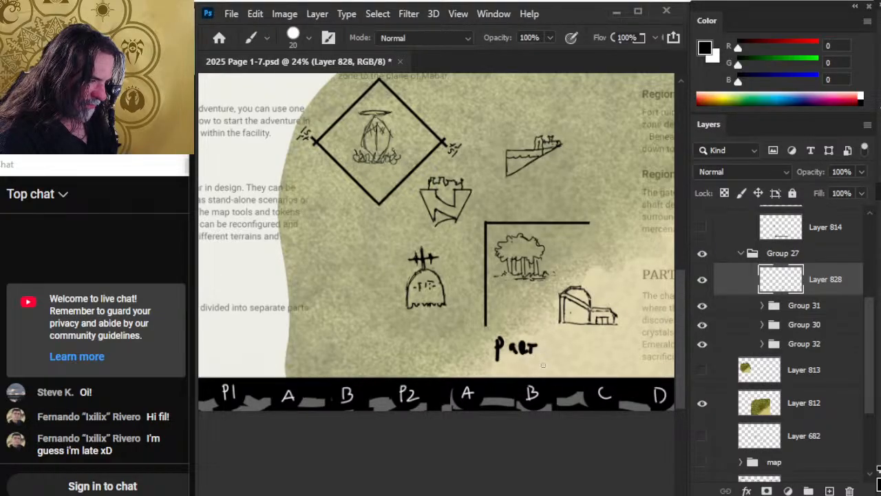
# Undo the thick lettering and hand-letter "Part 1", "Part 2" and "Part 3" below the corner lines, domed icon and diamond with a size 8 brush
pyautogui.hotkey('ctrl', 'z')
pyautogui.hotkey('ctrl', 'z')
pyautogui.hotkey('ctrl', 'z')
pyautogui.hotkey('ctrl', 'z')
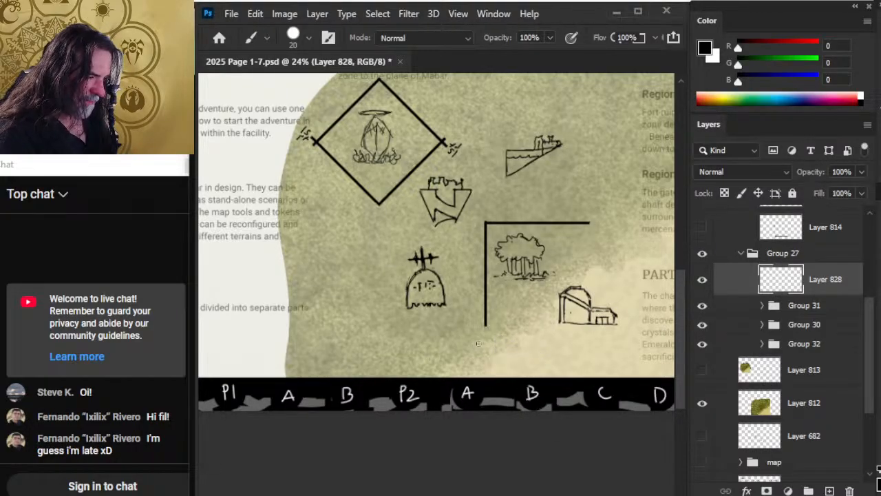
pyautogui.press('[')
pyautogui.moveTo(497, 342); pyautogui.dragTo(497, 366)
pyautogui.moveTo(497, 343); pyautogui.dragTo(498, 354)
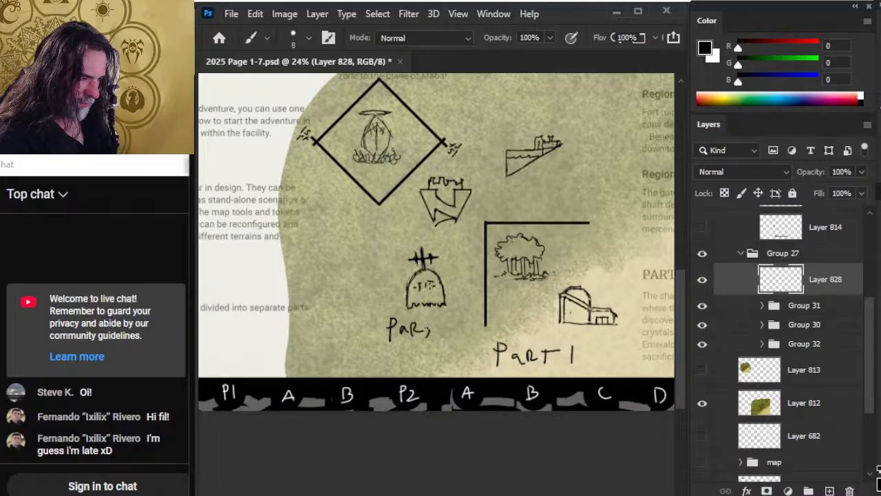
pyautogui.hotkey('ctrl', 'z')
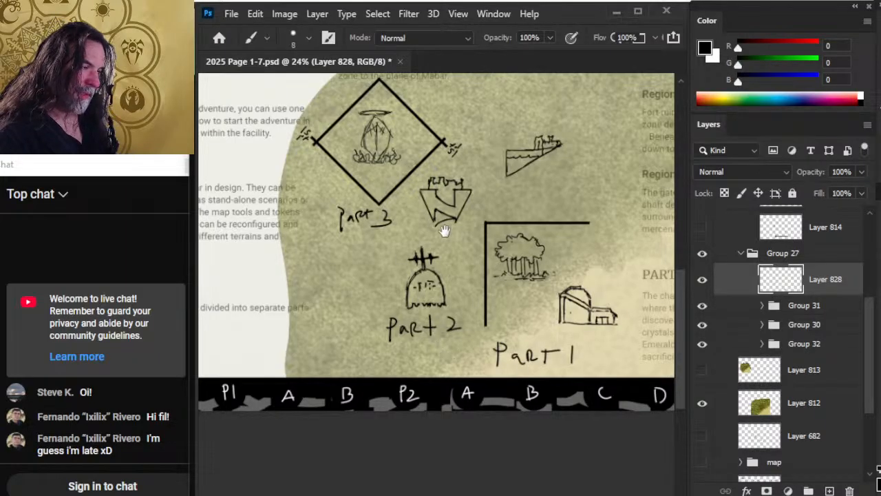
# Move the "Part 2" label below the wedge-shaped fort icon and the "Part 3" label to the upper right of the diamond
pyautogui.moveTo(444, 230); pyautogui.dragTo(427, 271)
pyautogui.press('l')
pyautogui.moveTo(449, 349); pyautogui.dragTo(451, 339)
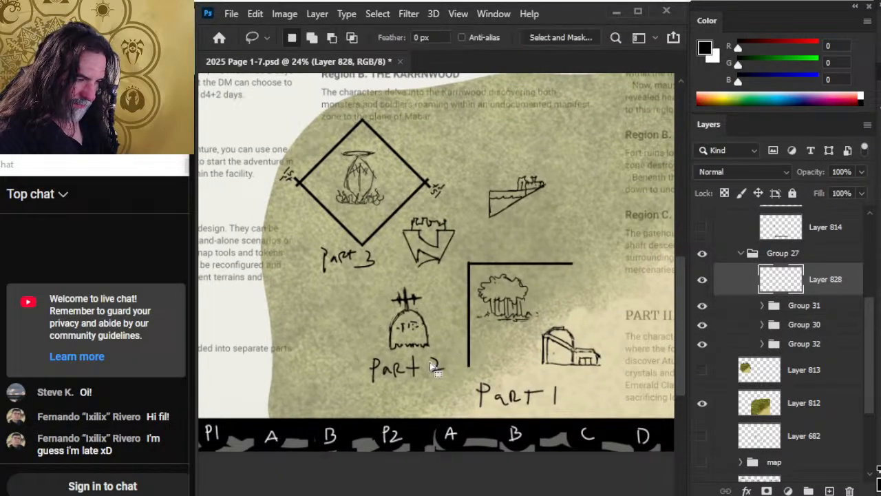
pyautogui.press('v')
pyautogui.moveTo(435, 370)
pyautogui.mouseDown()
pyautogui.moveTo(525, 186)
pyautogui.moveTo(554, 160)
pyautogui.moveTo(569, 295)
pyautogui.mouseUp()
pyautogui.hotkey('ctrl', 'd')
pyautogui.press('l')
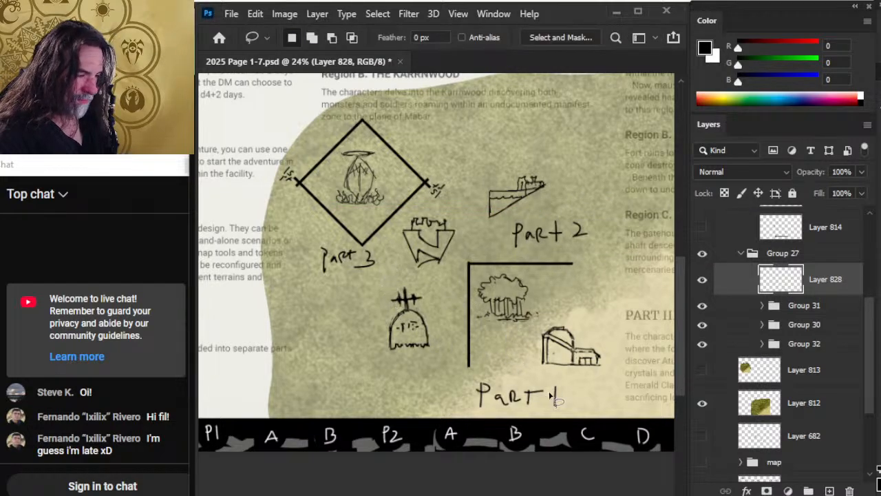
pyautogui.moveTo(315, 246)
pyautogui.mouseDown()
pyautogui.moveTo(360, 258)
pyautogui.moveTo(475, 146)
pyautogui.moveTo(465, 144)
pyautogui.mouseUp()
pyautogui.press('v')
pyautogui.press('l')
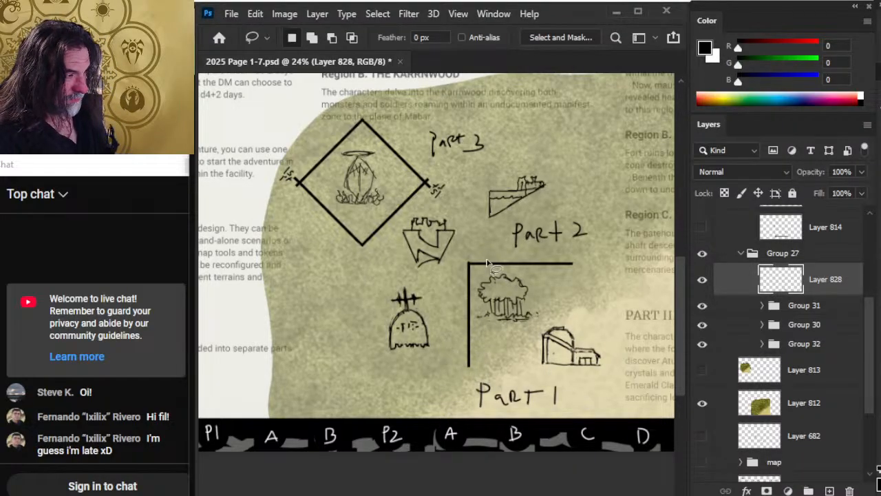
# Try to move the "Part 3" label back below the diamond, and undo the label moves
pyautogui.press('z')
pyautogui.keyDown('alt'); pyautogui.click(496, 316); pyautogui.keyUp('alt')
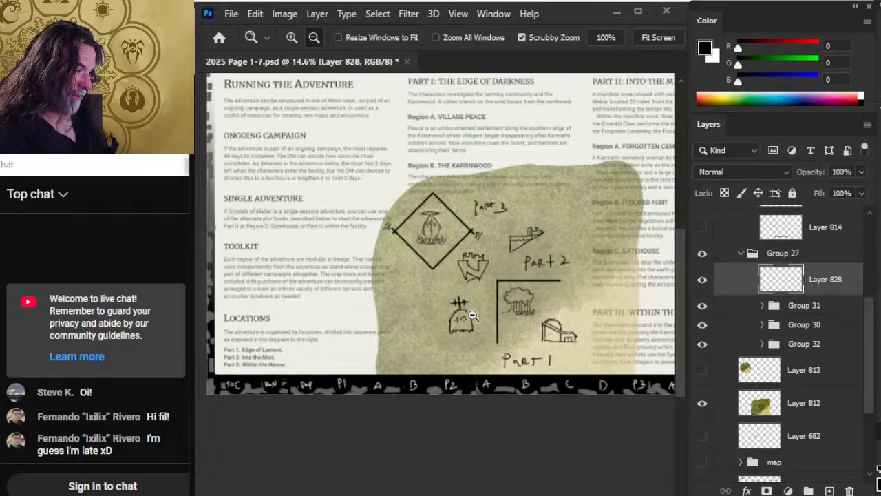
pyautogui.press('v')
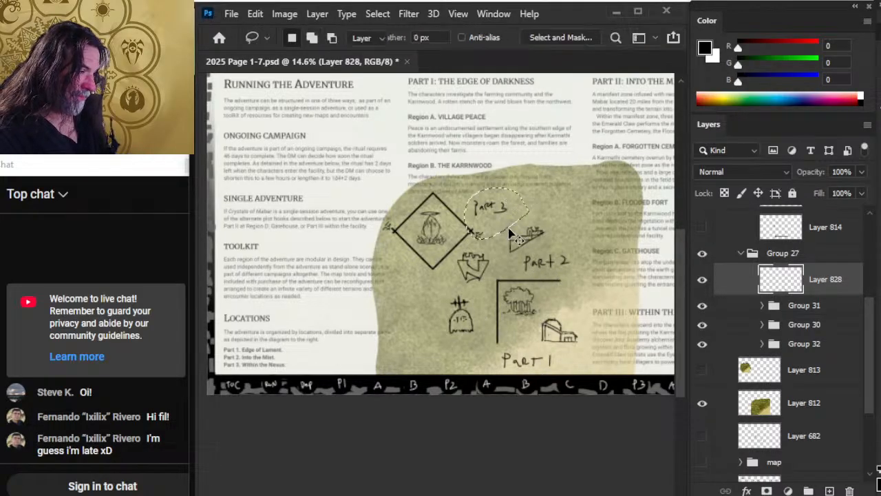
pyautogui.moveTo(508, 235)
pyautogui.mouseDown()
pyautogui.moveTo(438, 291)
pyautogui.moveTo(455, 299)
pyautogui.moveTo(468, 328)
pyautogui.mouseUp()
pyautogui.hotkey('ctrl', 'd')
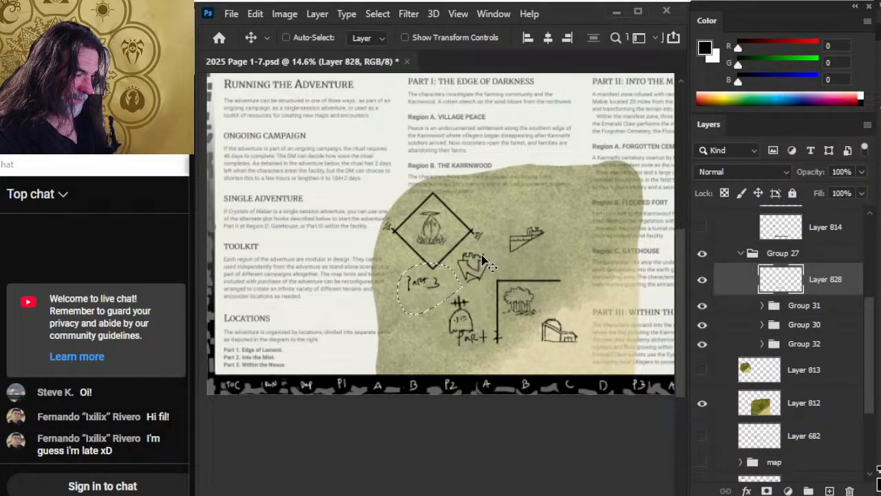
pyautogui.press('l')
pyautogui.hotkey('ctrl', 'z')
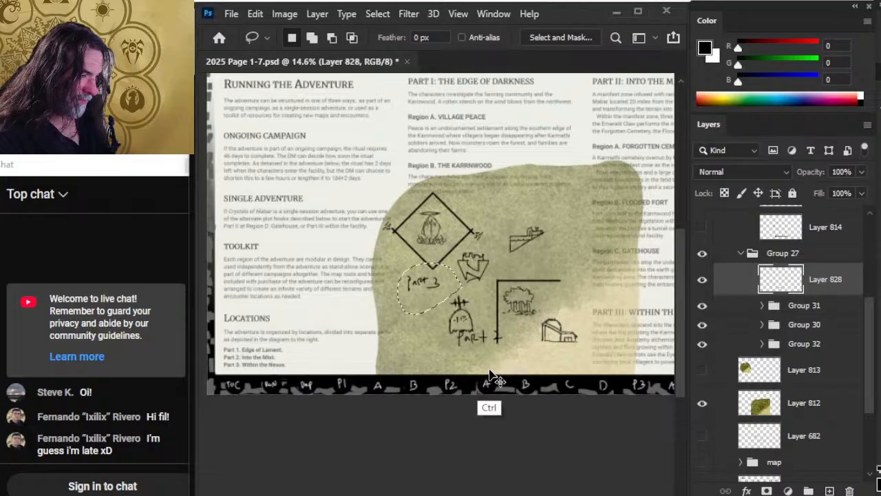
pyautogui.hotkey('ctrl', 'z')
pyautogui.hotkey('ctrl', 'z')
pyautogui.hotkey('ctrl', 'z')
# Move the "Part 3" label to the lower left of the diamond and the "Part 2" label above the wedge-shaped fort icon
pyautogui.moveTo(513, 219)
pyautogui.mouseDown()
pyautogui.moveTo(506, 194)
pyautogui.moveTo(510, 220)
pyautogui.moveTo(421, 289)
pyautogui.mouseUp()
pyautogui.press('v')
pyautogui.press('l')
pyautogui.moveTo(581, 256)
pyautogui.mouseDown()
pyautogui.moveTo(565, 223)
pyautogui.moveTo(563, 280)
pyautogui.moveTo(546, 232)
pyautogui.mouseUp()
pyautogui.press('v')
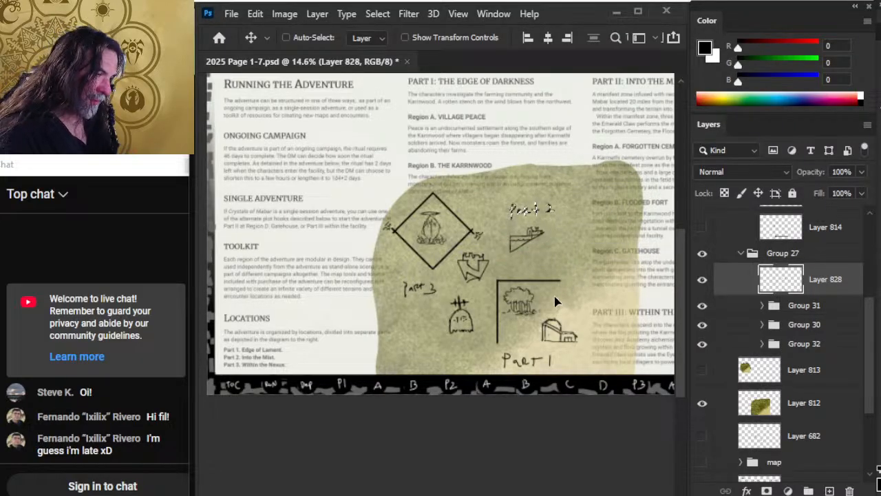
pyautogui.hotkey('ctrl', 'd')
pyautogui.press('l')
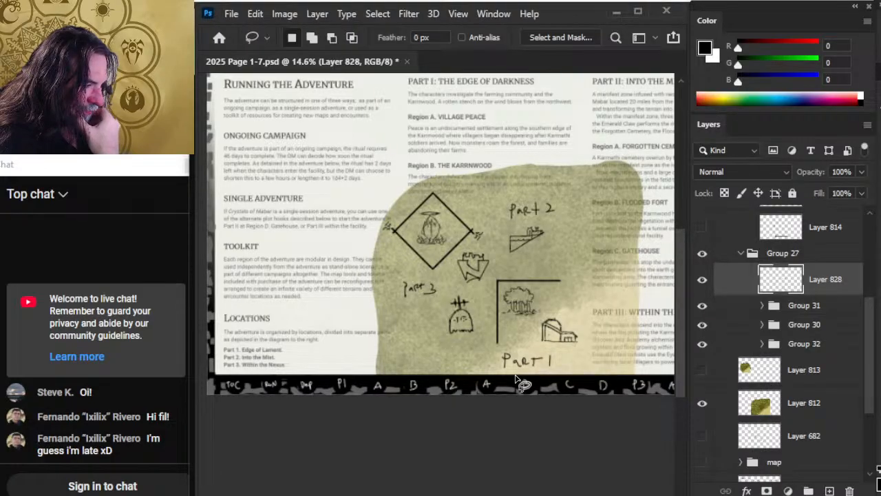
# Draw arrows linking the location icons toward the diamond, and redraw the head of the arrow pointing up to the wedge-shaped fort
pyautogui.press('b')
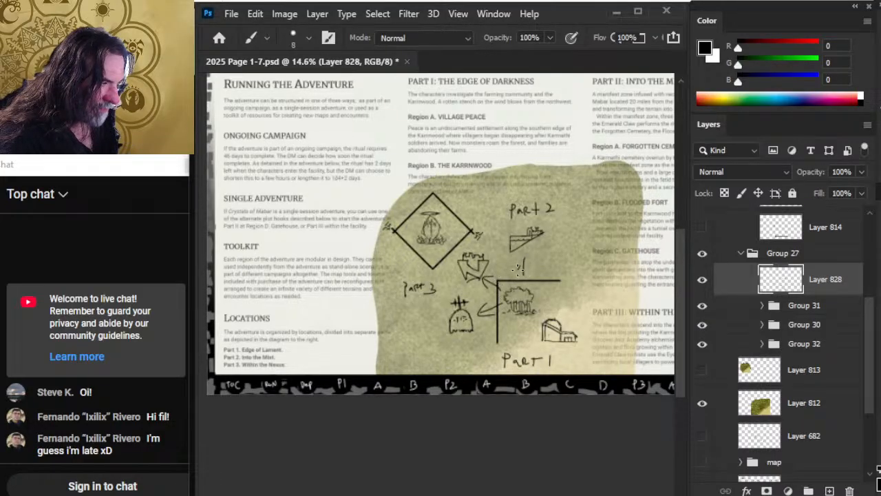
pyautogui.moveTo(527, 274); pyautogui.dragTo(530, 247)
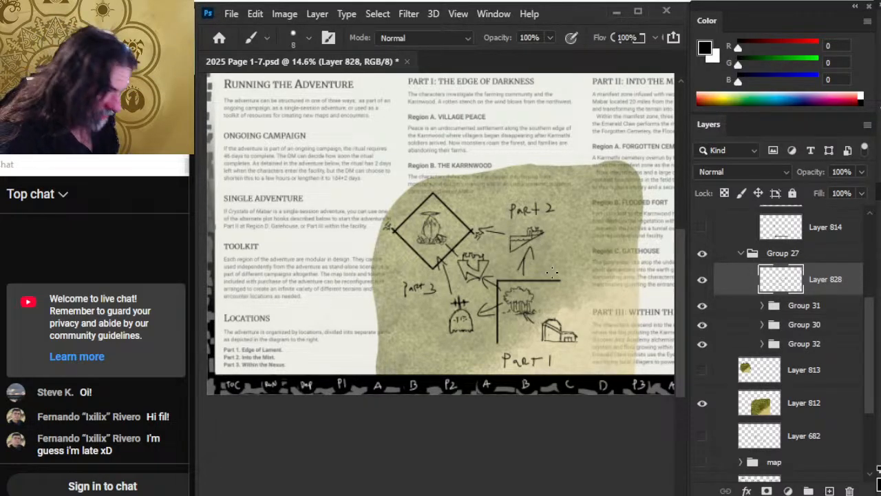
pyautogui.press('e')
pyautogui.moveTo(530, 249)
pyautogui.mouseDown()
pyautogui.moveTo(522, 270)
pyautogui.moveTo(525, 250)
pyautogui.mouseUp()
pyautogui.press('b')
pyautogui.moveTo(518, 257); pyautogui.dragTo(530, 257)
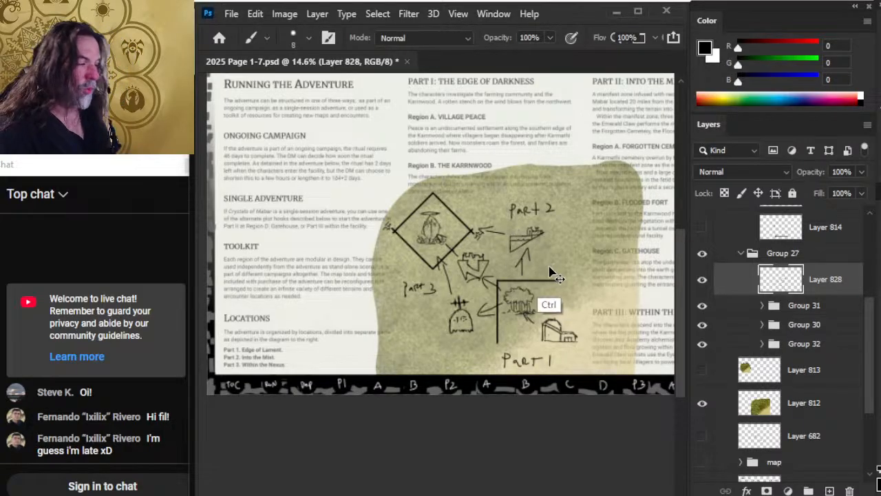
pyautogui.hotkey('ctrl', 'z')
pyautogui.moveTo(515, 262); pyautogui.dragTo(527, 263)
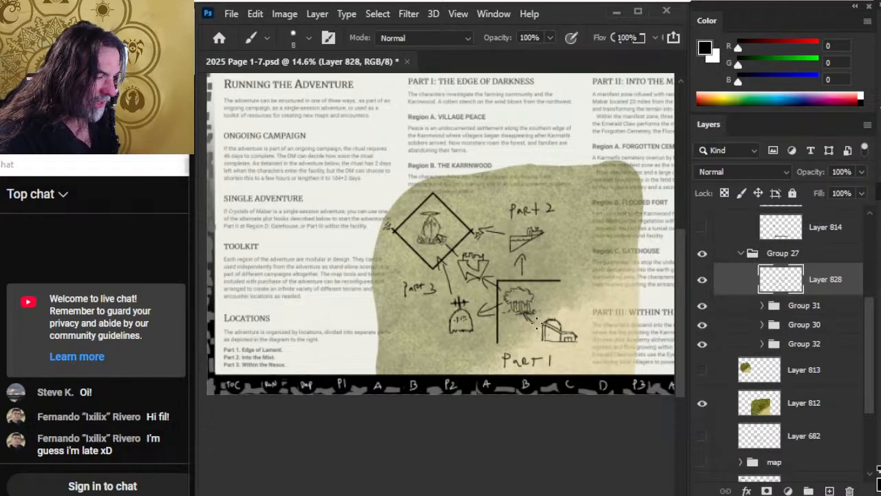
# Erase the arrow between the trees and the domed icon, and redraw it pointing at the domed icon
pyautogui.press('e')
pyautogui.press('b')
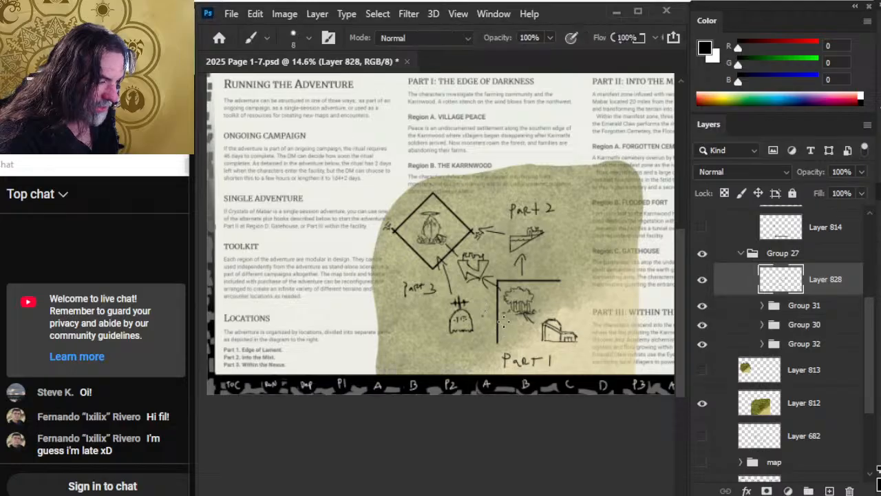
pyautogui.press('e')
pyautogui.moveTo(502, 329); pyautogui.dragTo(490, 318)
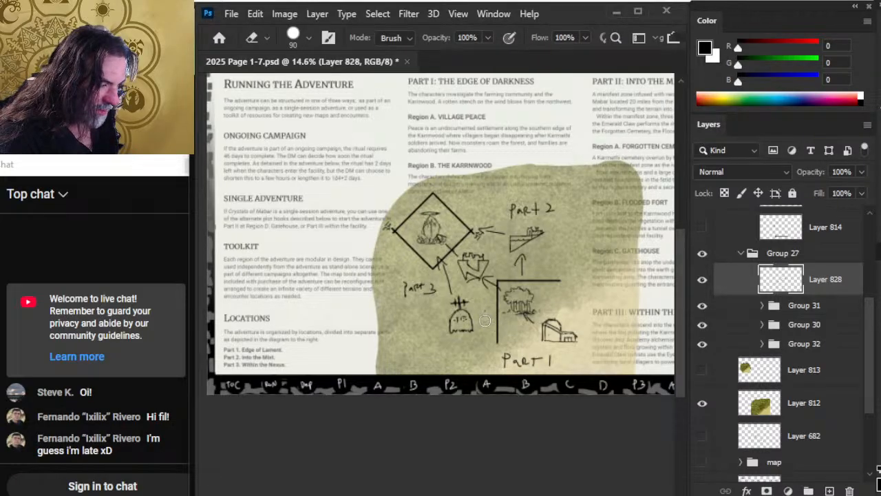
pyautogui.press('b')
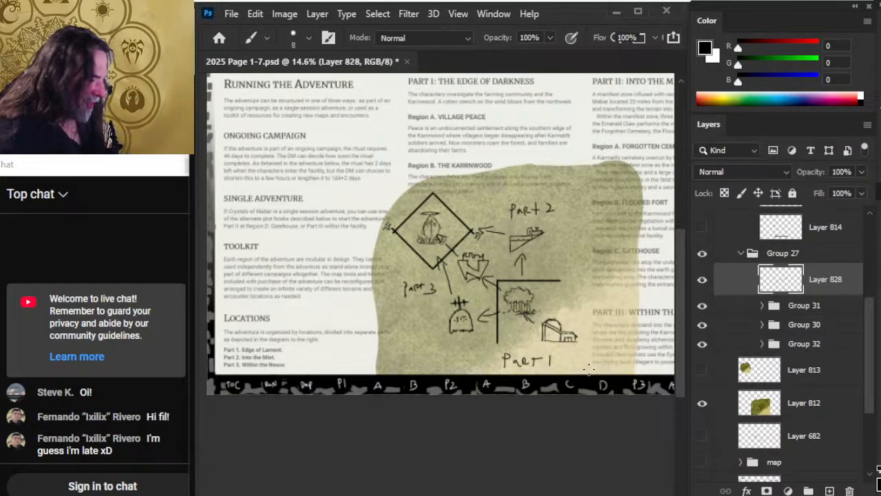
# Compare the location diagram's icons and part labels with the row of part and region tabs along the page's lower edge
pyautogui.moveTo(596, 383)
pyautogui.mouseDown()
pyautogui.moveTo(473, 291)
pyautogui.moveTo(471, 301)
pyautogui.moveTo(556, 318)
pyautogui.mouseUp()
pyautogui.press('z')
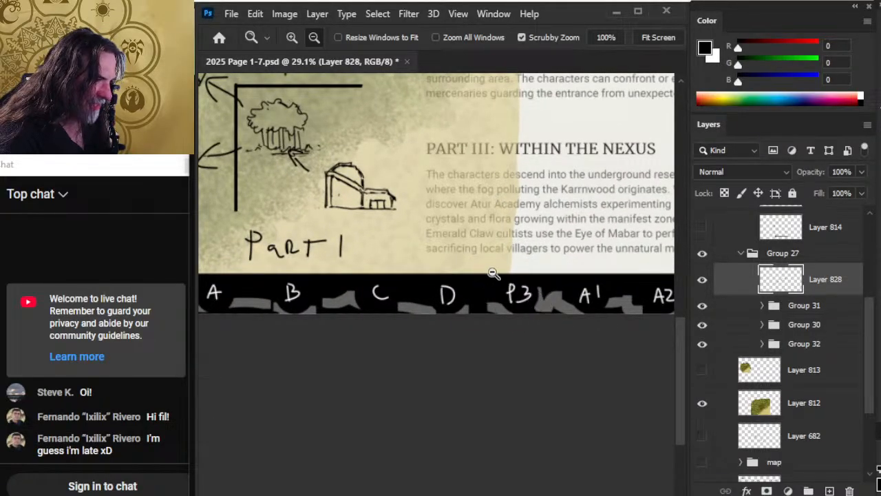
pyautogui.moveTo(411, 296); pyautogui.dragTo(426, 318)
pyautogui.moveTo(373, 200); pyautogui.dragTo(562, 350)
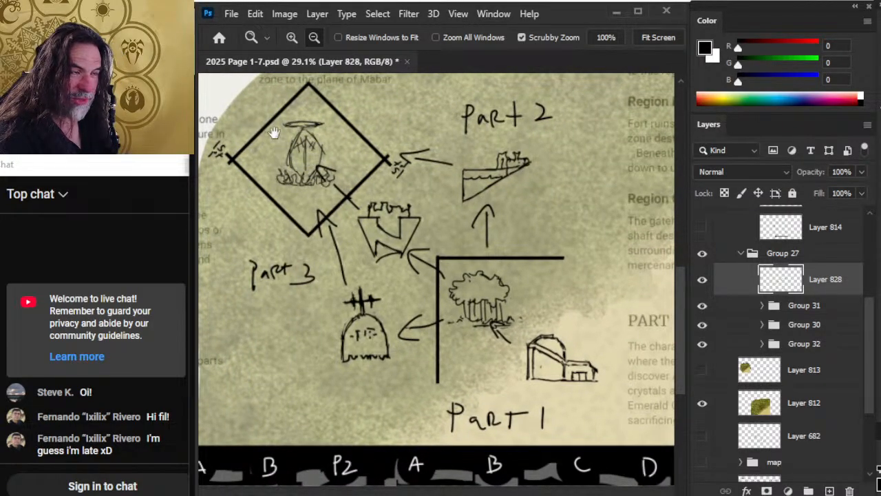
pyautogui.moveTo(563, 343); pyautogui.dragTo(357, 160)
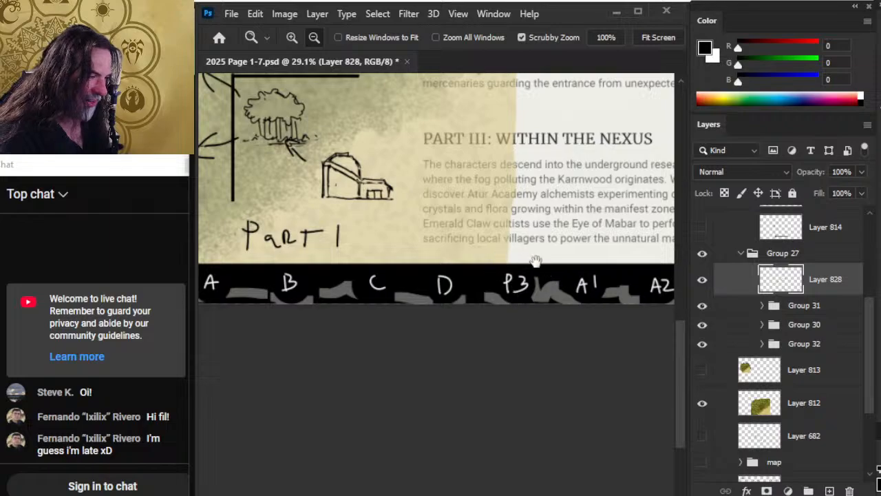
pyautogui.moveTo(341, 216)
pyautogui.mouseDown()
pyautogui.moveTo(480, 284)
pyautogui.moveTo(575, 389)
pyautogui.mouseUp()
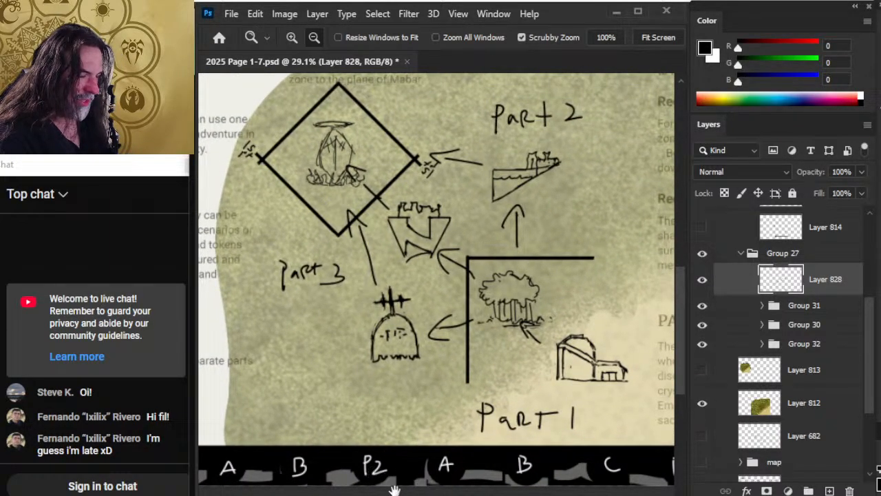
pyautogui.moveTo(563, 405); pyautogui.dragTo(595, 341)
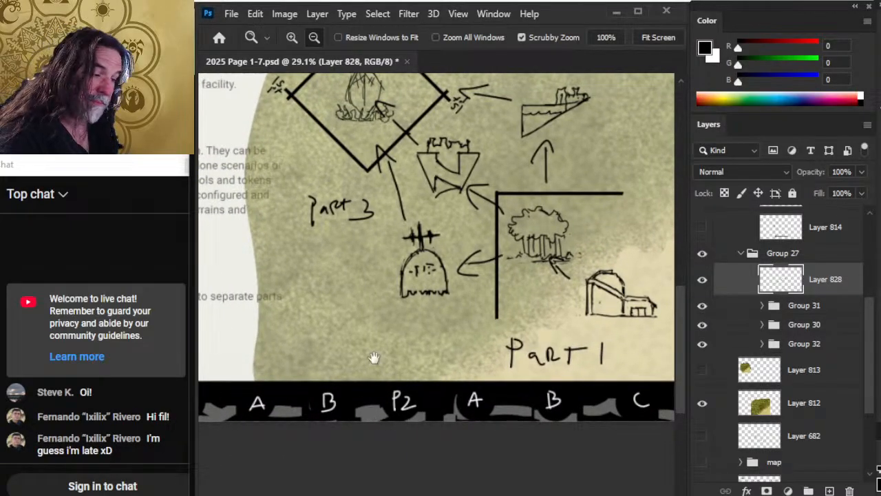
pyautogui.moveTo(546, 388); pyautogui.dragTo(474, 334)
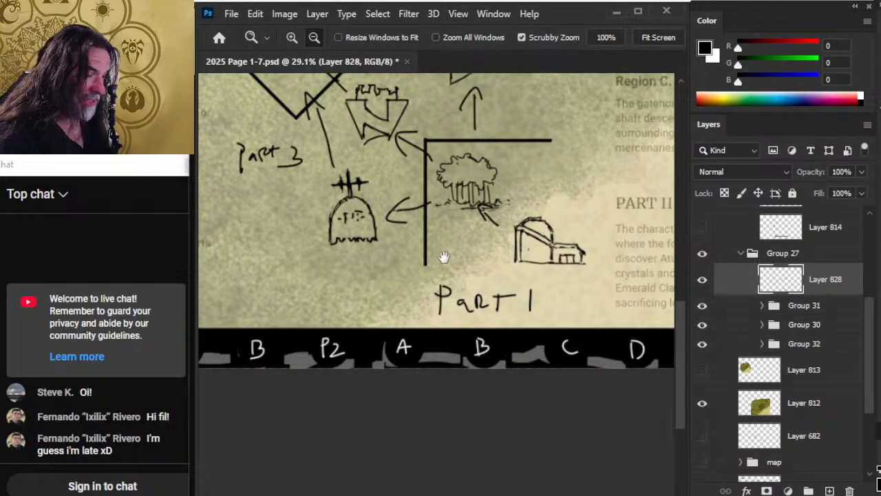
pyautogui.moveTo(443, 256)
pyautogui.mouseDown()
pyautogui.moveTo(521, 319)
pyautogui.moveTo(520, 335)
pyautogui.mouseUp()
# Hand-letter the Part 2 locations: A below the domed icon, B beside the central fort and C beside the wedge-shaped fort
pyautogui.moveTo(379, 354); pyautogui.dragTo(398, 349)
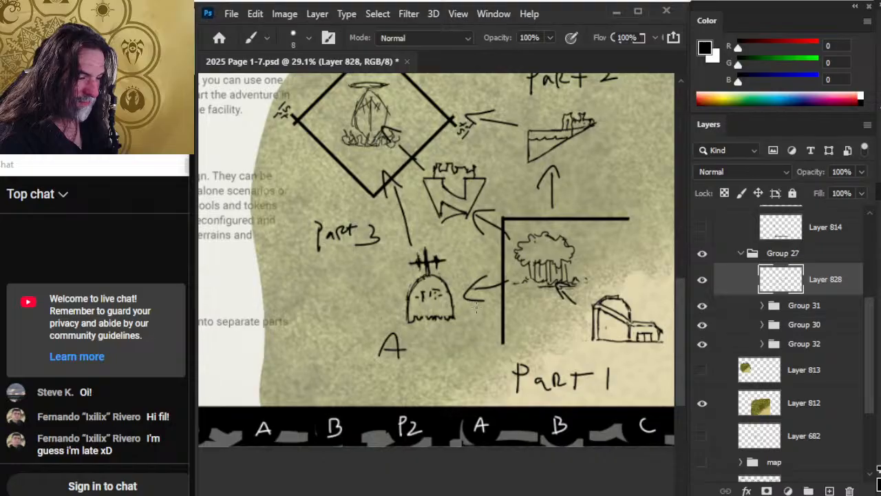
pyautogui.moveTo(490, 157); pyautogui.dragTo(490, 175)
pyautogui.moveTo(489, 155)
pyautogui.mouseDown()
pyautogui.moveTo(503, 167)
pyautogui.moveTo(488, 172)
pyautogui.mouseUp()
pyautogui.moveTo(592, 171); pyautogui.dragTo(526, 242)
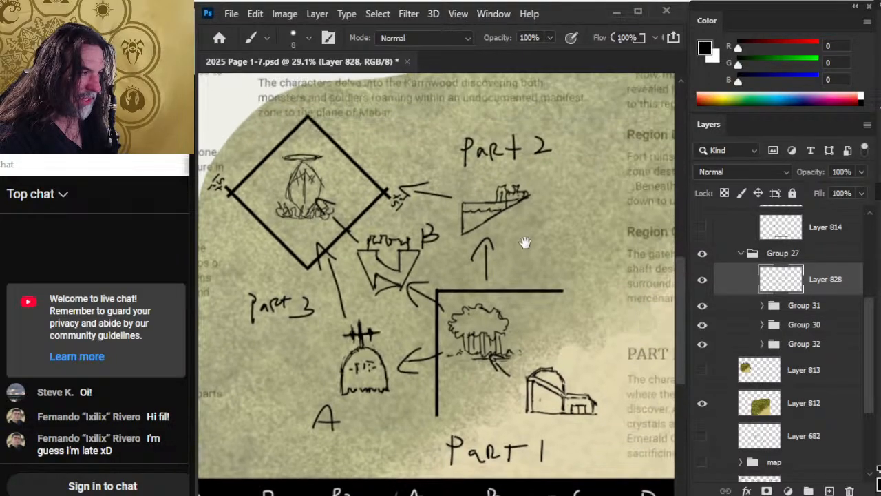
pyautogui.moveTo(561, 171); pyautogui.dragTo(565, 188)
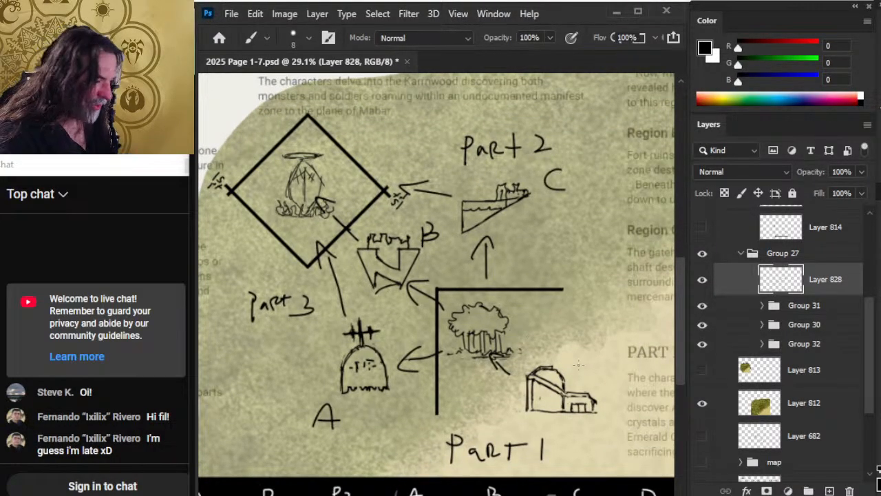
# Hand-letter the Part 1 locations: A above the farm building and B beside the trees
pyautogui.moveTo(583, 371); pyautogui.dragTo(598, 373)
pyautogui.moveTo(529, 314); pyautogui.dragTo(528, 334)
pyautogui.moveTo(524, 304)
pyautogui.mouseDown()
pyautogui.moveTo(546, 300)
pyautogui.moveTo(529, 329)
pyautogui.mouseUp()
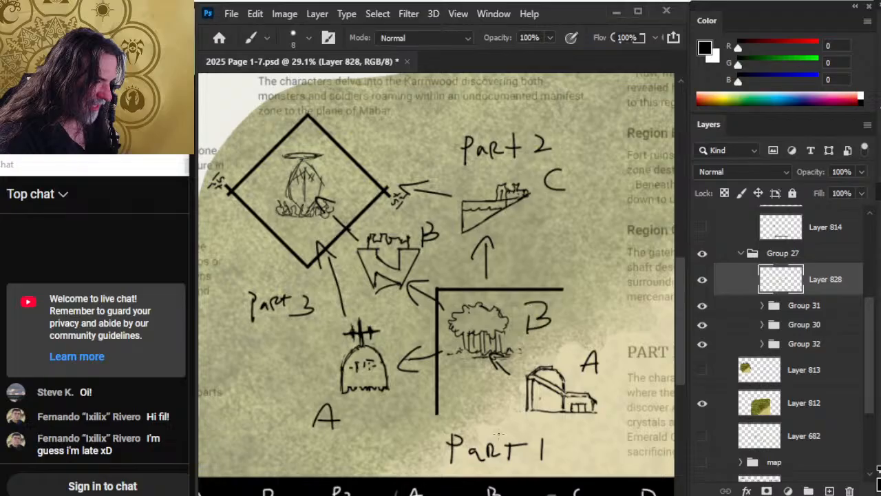
# Review the lettered diagram against the page text and region tabs, and view the document full screen
pyautogui.moveTo(415, 291); pyautogui.dragTo(565, 356)
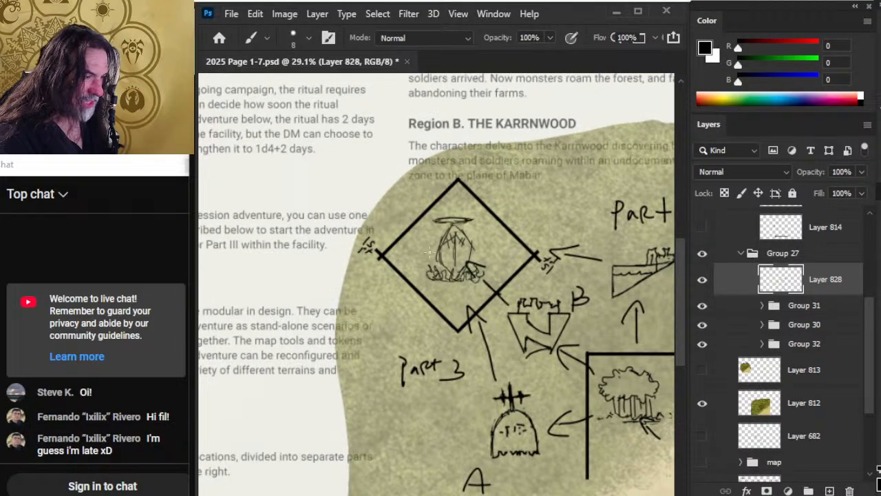
pyautogui.moveTo(576, 420); pyautogui.dragTo(523, 406)
pyautogui.moveTo(585, 438); pyautogui.dragTo(465, 253)
pyautogui.moveTo(454, 288); pyautogui.dragTo(507, 315)
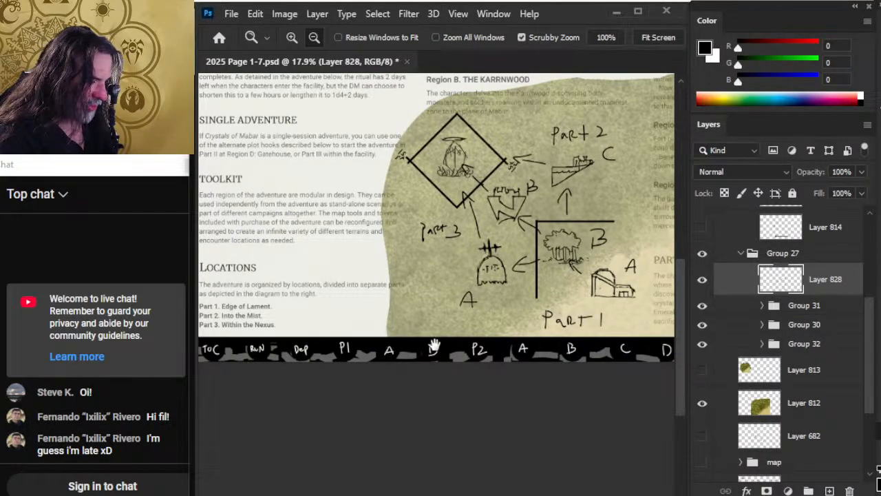
pyautogui.moveTo(489, 352); pyautogui.dragTo(422, 329)
pyautogui.moveTo(561, 331); pyautogui.dragTo(402, 323)
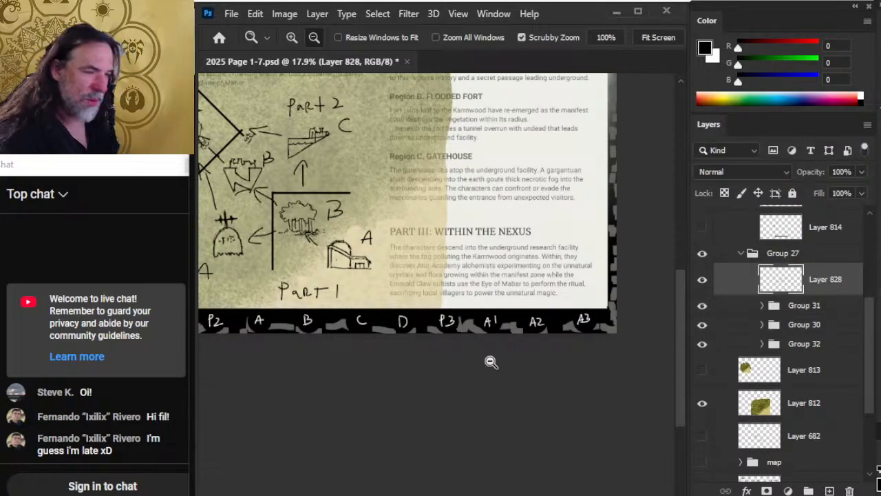
pyautogui.scroll(3, 482, 354)
pyautogui.press('f')
pyautogui.moveTo(587, 386); pyautogui.dragTo(470, 267)
pyautogui.scroll(2, 456, 277)
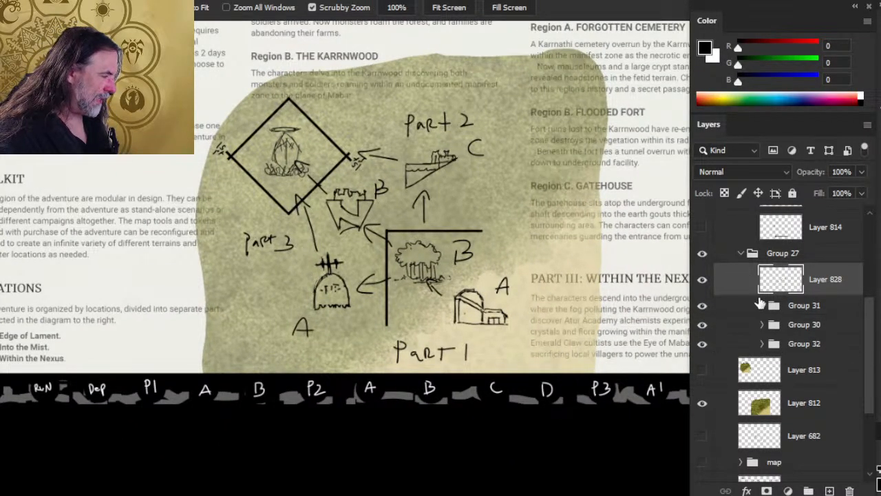
# Rotate the Part 1 corner lines in Group 31 so the corner points toward the domed icon, and shift them slightly toward it
pyautogui.click(702, 307)
pyautogui.click(703, 307)
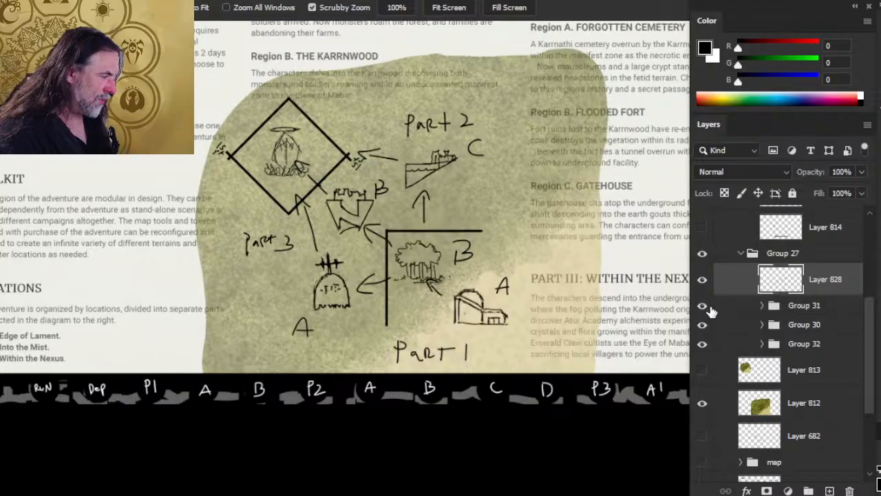
pyautogui.click(703, 307)
pyautogui.click(702, 307)
pyautogui.click(761, 305)
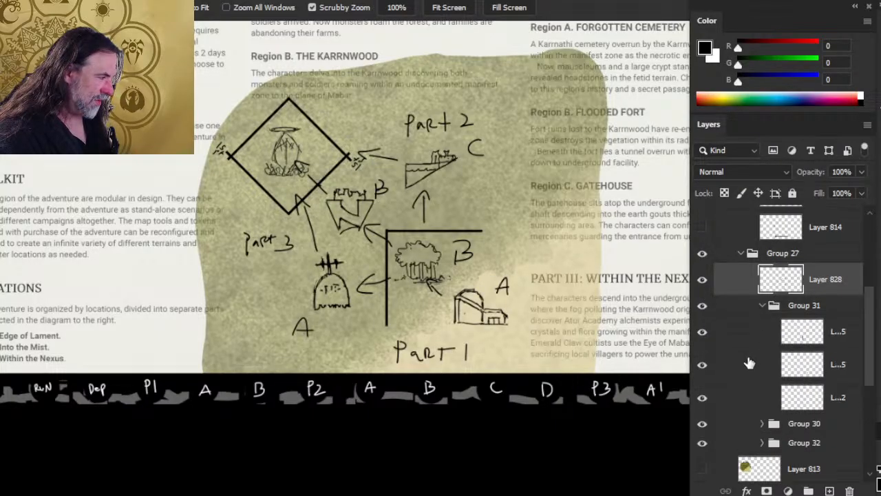
pyautogui.click(743, 333)
pyautogui.press('l')
pyautogui.rightClick(498, 286)
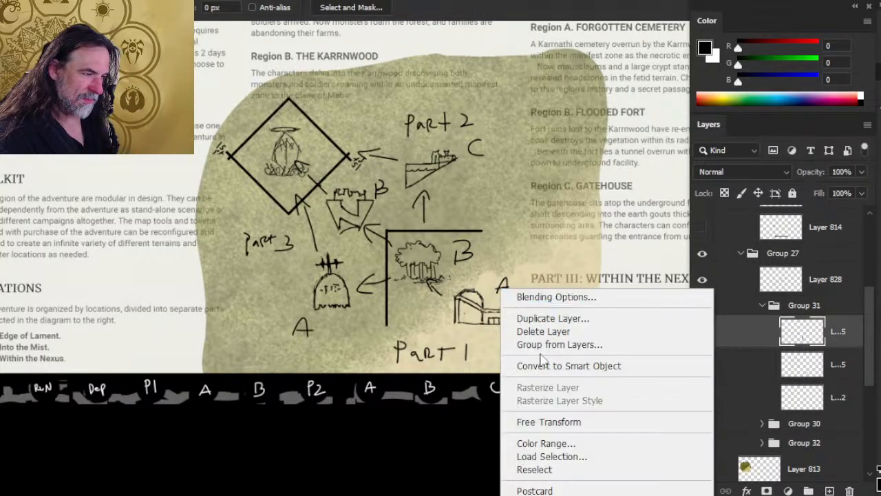
pyautogui.click(571, 422)
pyautogui.moveTo(519, 387); pyautogui.dragTo(618, 298)
pyautogui.press('Return')
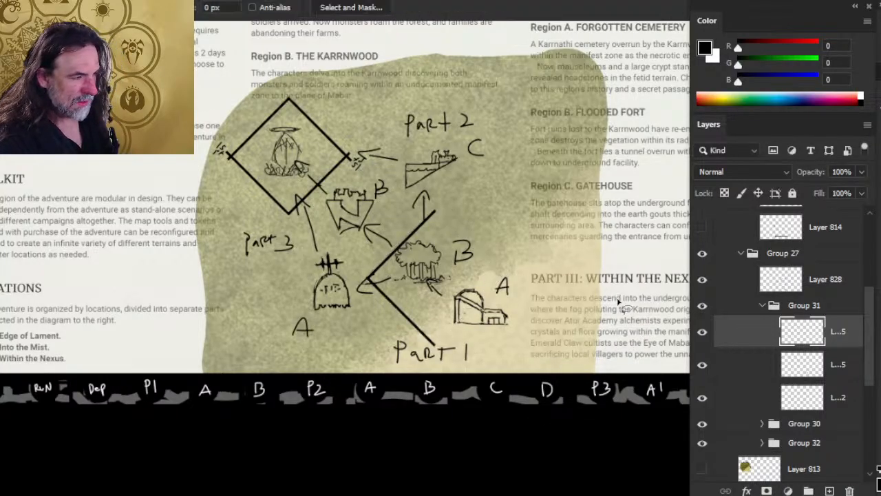
pyautogui.press('v')
pyautogui.moveTo(546, 318)
pyautogui.mouseDown()
pyautogui.moveTo(548, 310)
pyautogui.moveTo(551, 320)
pyautogui.moveTo(579, 318)
pyautogui.moveTo(571, 324)
pyautogui.mouseUp()
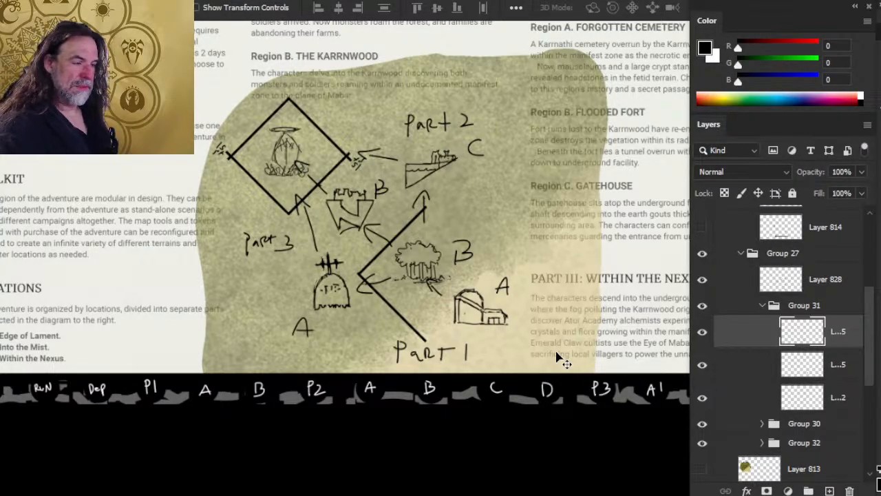
# Duplicate the rotated corner lines, scale the copy to 194.37%, and place its corner beside the "Part 3" label
pyautogui.rightClick(740, 330)
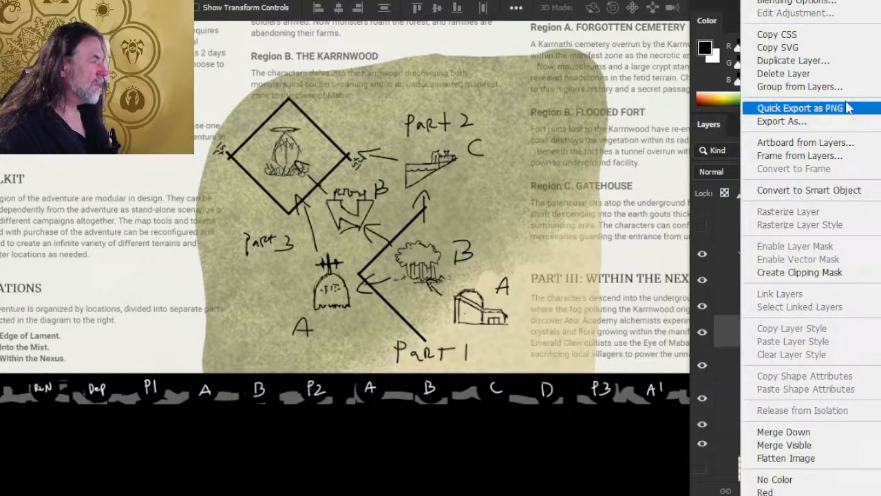
pyautogui.click(854, 62)
pyautogui.press('Return')
pyautogui.press('l')
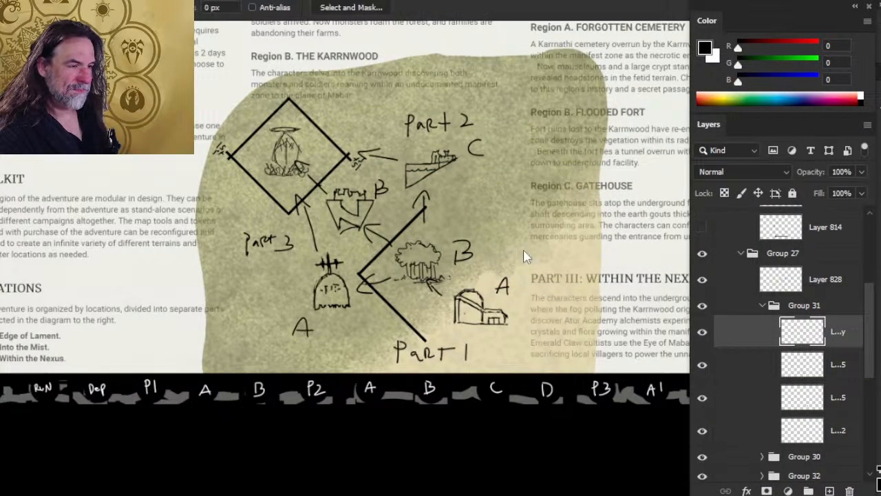
pyautogui.rightClick(527, 252)
pyautogui.click(565, 383)
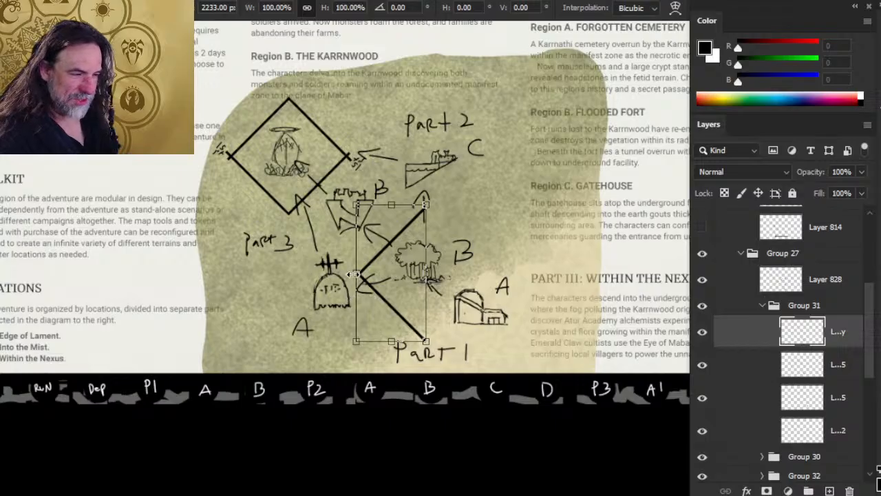
pyautogui.moveTo(352, 274); pyautogui.dragTo(356, 252)
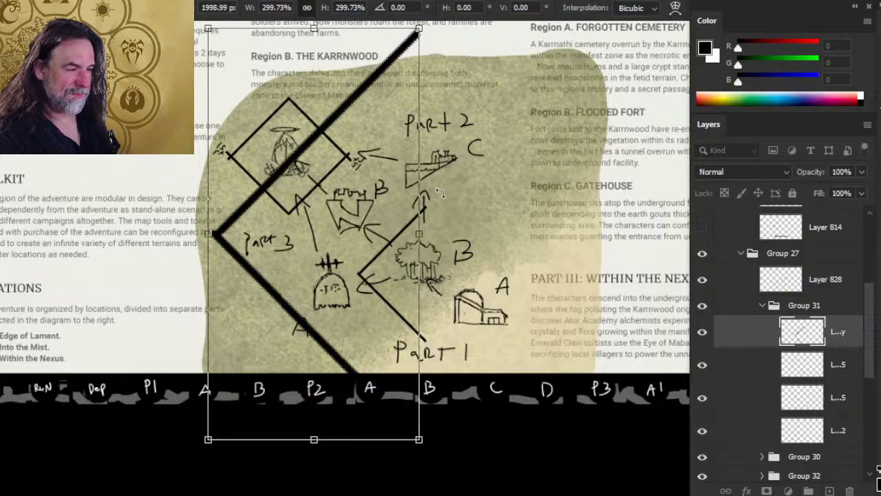
pyautogui.moveTo(418, 232); pyautogui.dragTo(344, 233)
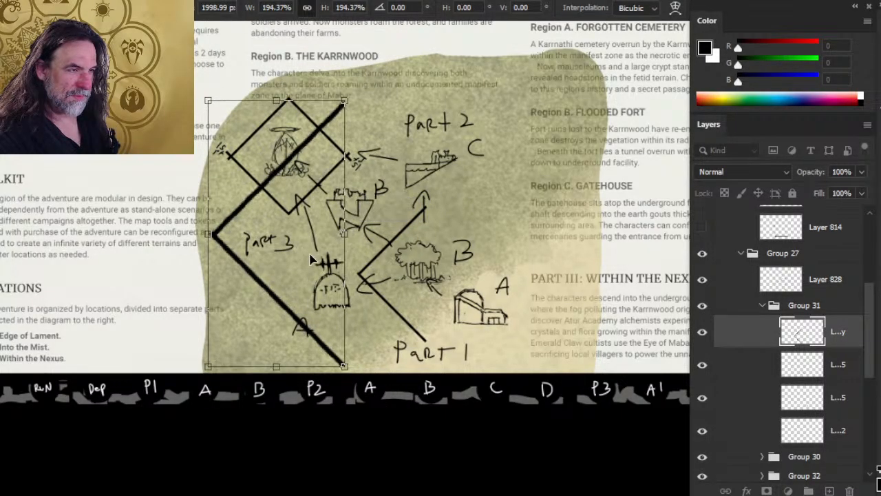
pyautogui.moveTo(311, 256); pyautogui.dragTo(323, 250)
pyautogui.press('Return')
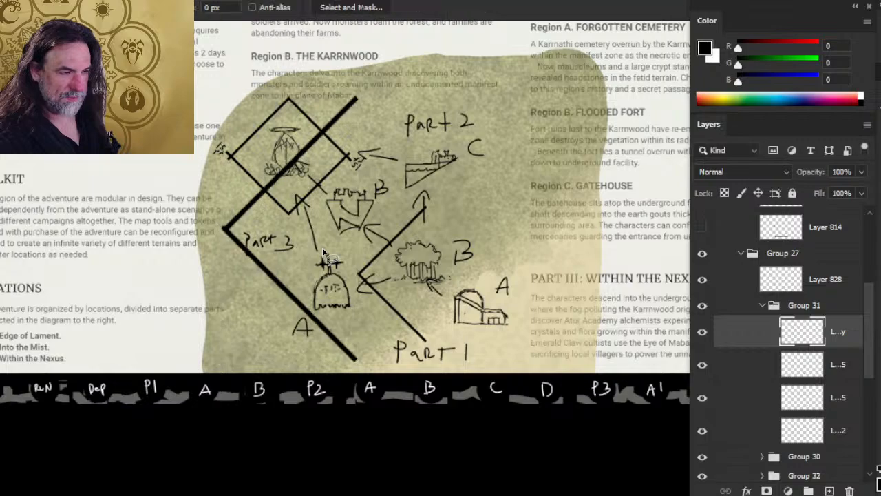
# Duplicate the enlarged corner lines as "Layer 815 copy 2" and flip the copy horizontally
pyautogui.rightClick(443, 222)
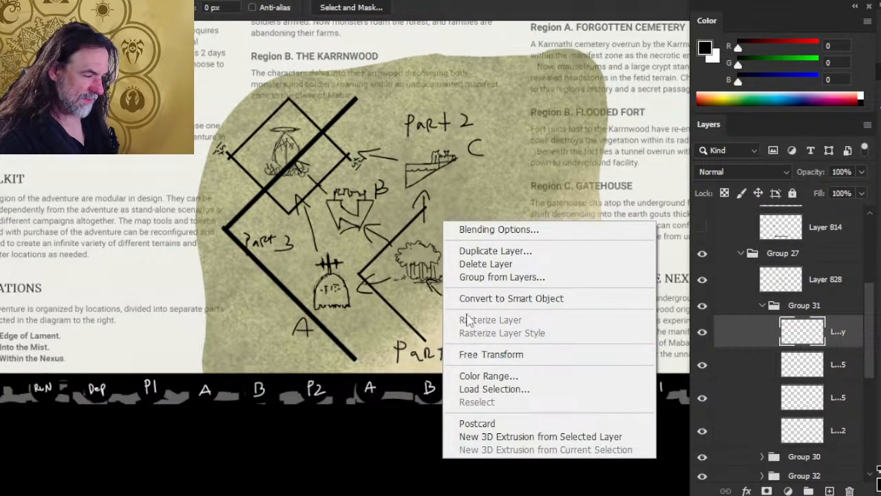
pyautogui.click(482, 251)
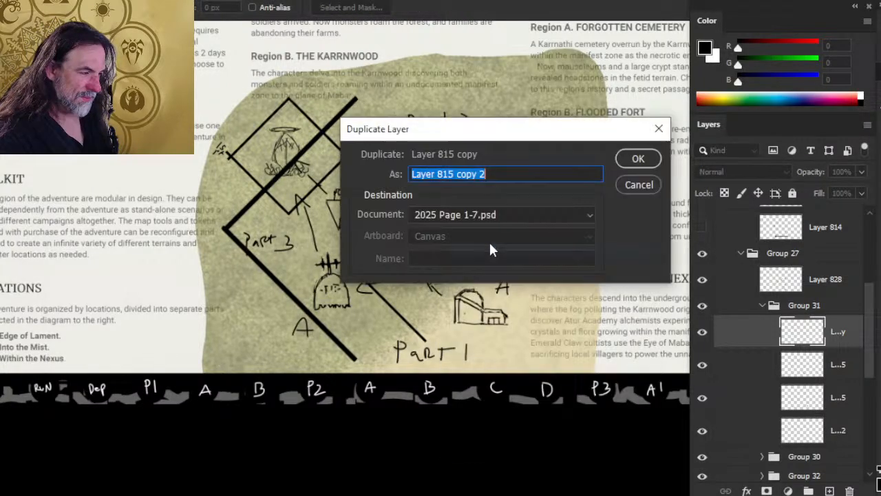
pyautogui.click(627, 159)
pyautogui.rightClick(498, 171)
pyautogui.click(521, 305)
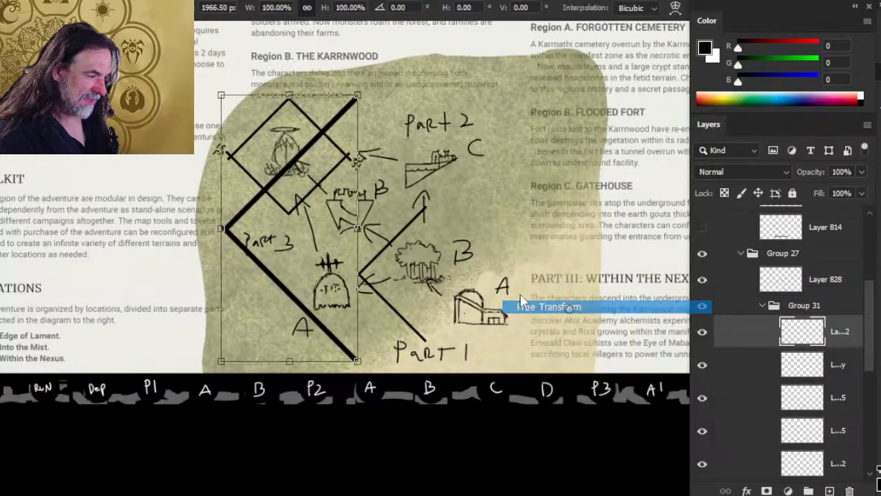
pyautogui.rightClick(494, 256)
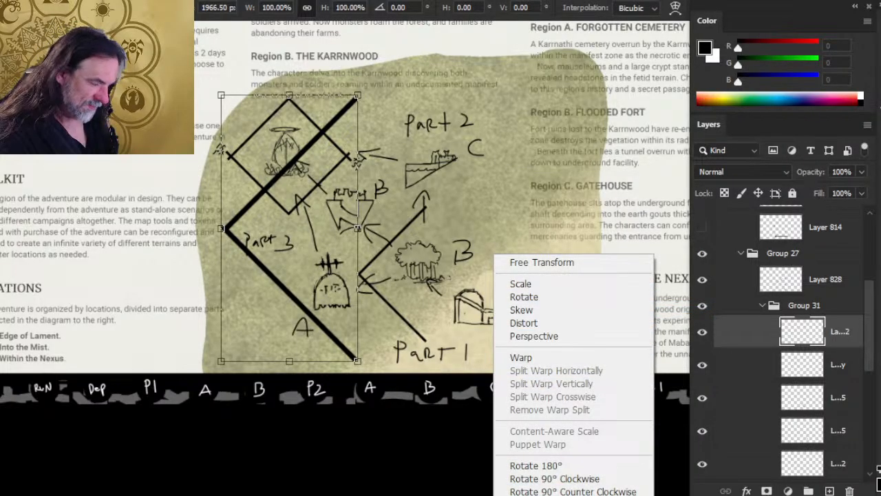
pyautogui.click(541, 495)
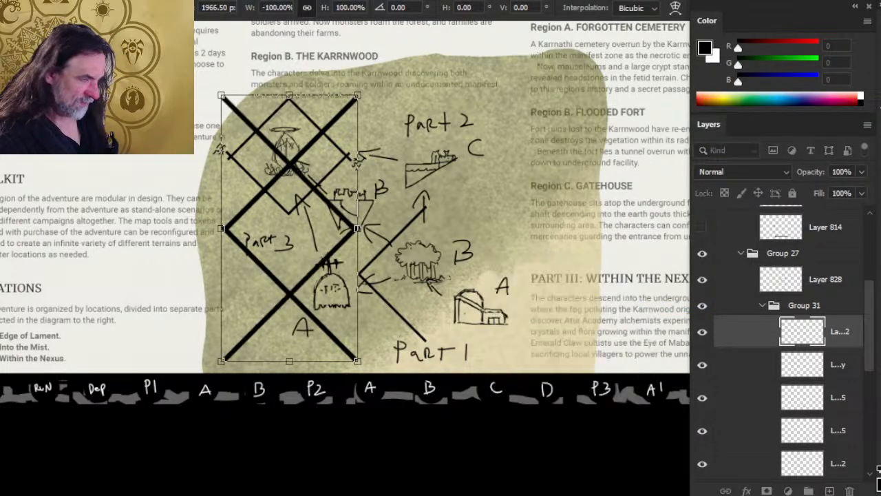
pyautogui.press('Return')
# Move the flipped corner lines right until their ends meet the enlarged original's ends, forming a large diamond around the Part 2 locations
pyautogui.press('v')
pyautogui.hotkey('shift', 'Right')
pyautogui.hotkey('shift', 'Right')
pyautogui.hotkey('shift', 'Right')
pyautogui.hotkey('shift', 'Right')
pyautogui.hotkey('shift', 'Right')
pyautogui.hotkey('shift', 'Right')
pyautogui.hotkey('shift', 'Right')
pyautogui.hotkey('shift', 'Right')
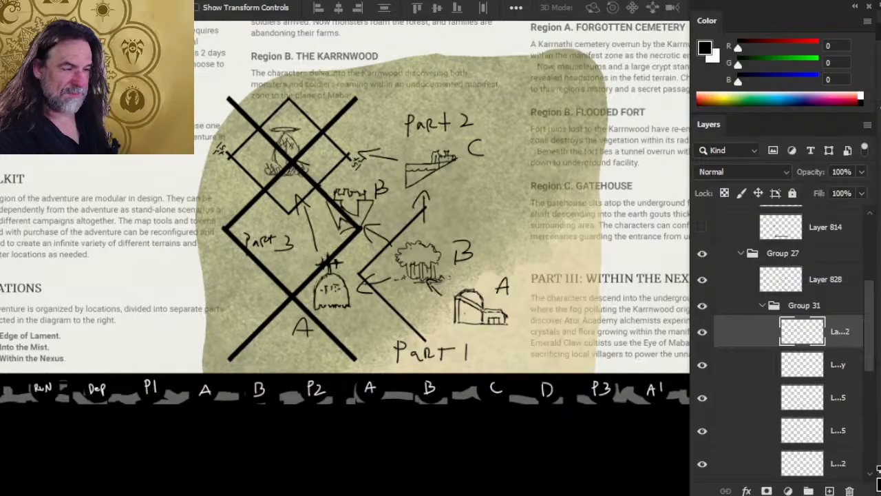
pyautogui.hotkey('shift', 'Right')
pyautogui.hotkey('shift', 'Right')
pyautogui.hotkey('shift', 'Right')
pyautogui.hotkey('shift', 'Right')
pyautogui.hotkey('shift', 'Right')
pyautogui.hotkey('shift', 'Right')
pyautogui.hotkey('shift', 'Right')
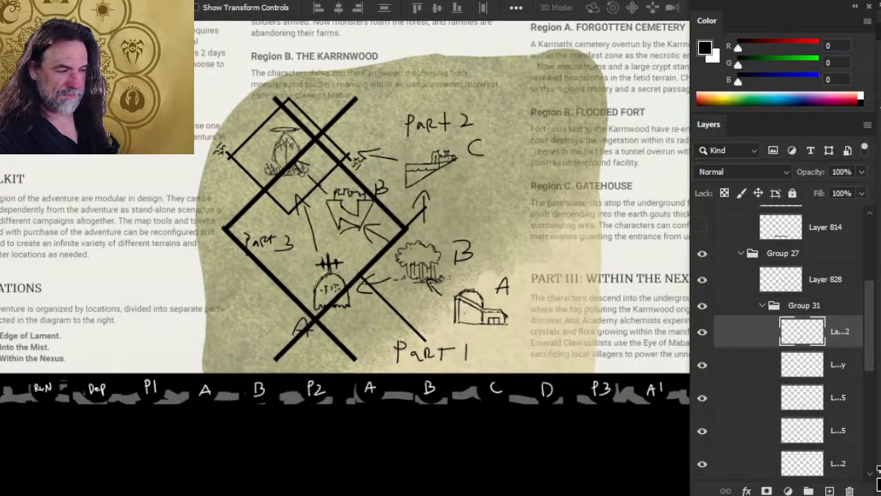
pyautogui.hotkey('shift', 'Right')
pyautogui.hotkey('shift', 'Right')
pyautogui.hotkey('shift', 'Right')
pyautogui.hotkey('shift', 'Right')
pyautogui.hotkey('shift', 'Right')
pyautogui.hotkey('shift', 'Right')
pyautogui.hotkey('shift', 'Right')
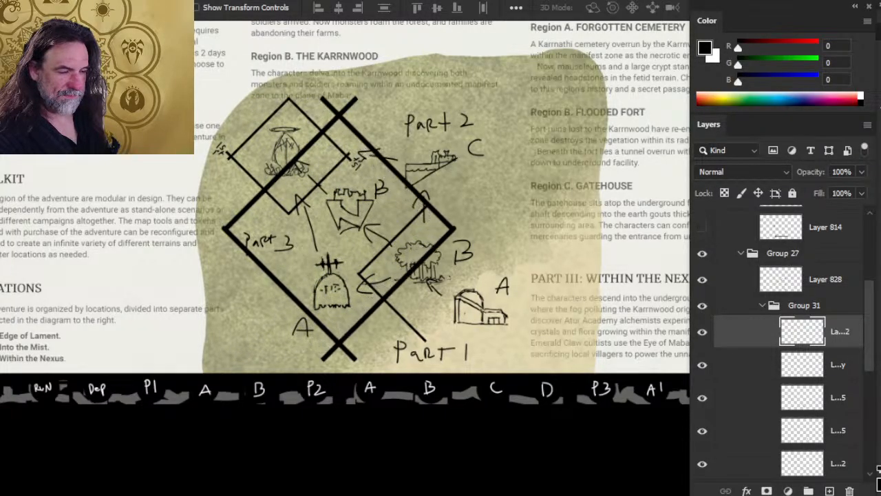
pyautogui.hotkey('shift', 'Right')
pyautogui.hotkey('shift', 'Right')
pyautogui.hotkey('shift', 'Right')
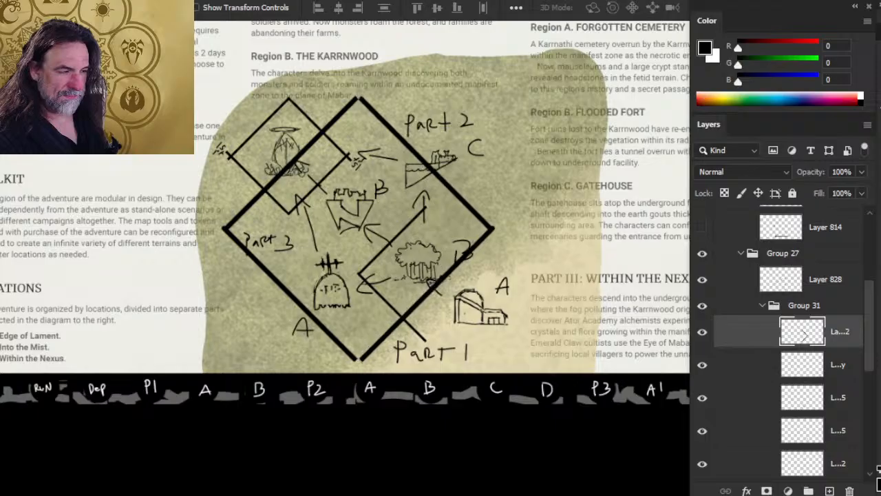
pyautogui.press('Left')
pyautogui.press('Left')
pyautogui.press('Left')
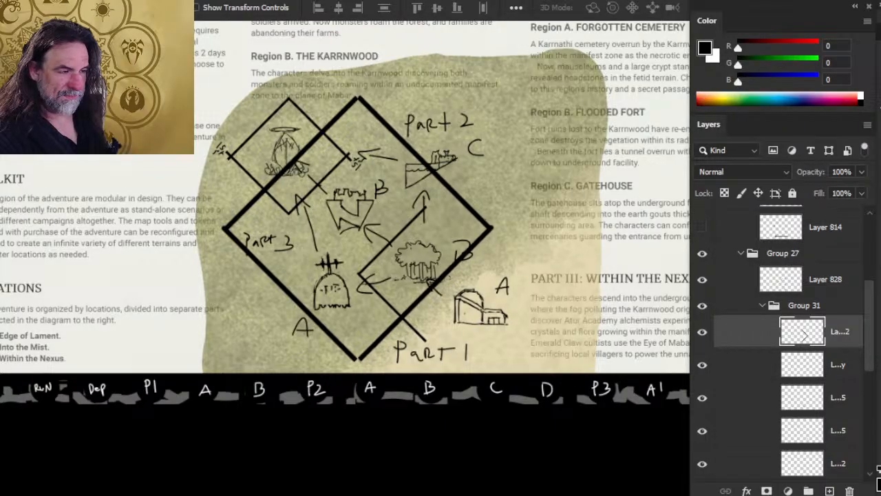
# Move the two enlarged corner-line layers forming the large diamond out of Group 31 to above Layer 828 in Group 27
pyautogui.click(702, 364)
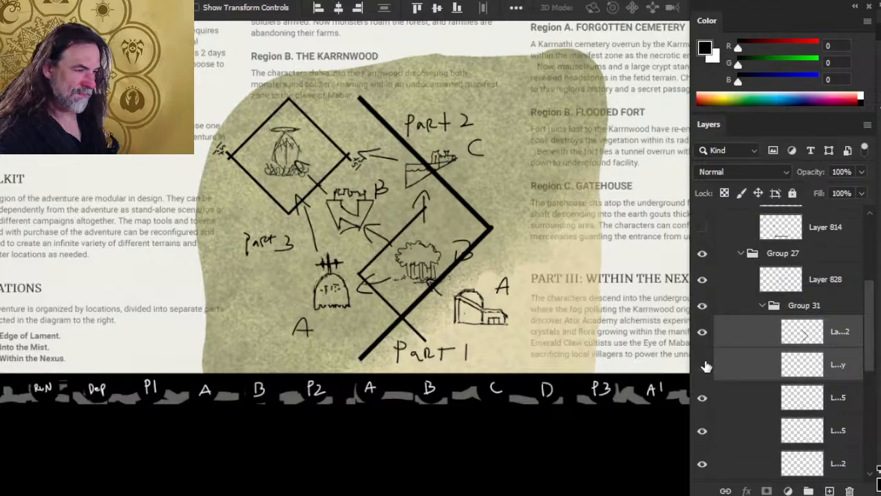
pyautogui.click(703, 365)
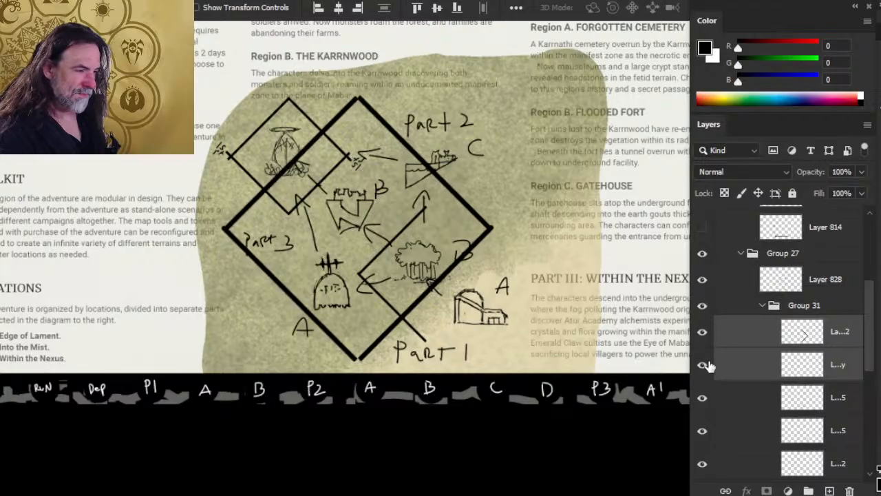
pyautogui.click(702, 253)
pyautogui.click(702, 254)
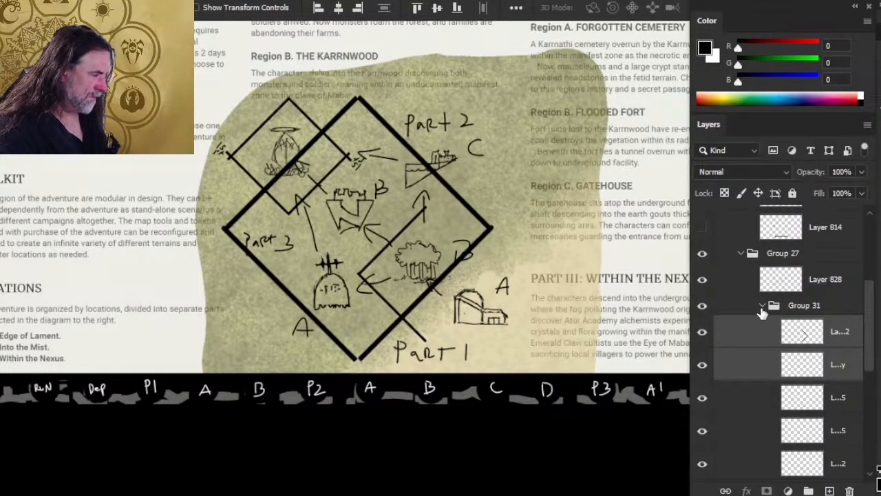
pyautogui.moveTo(761, 337); pyautogui.dragTo(763, 267)
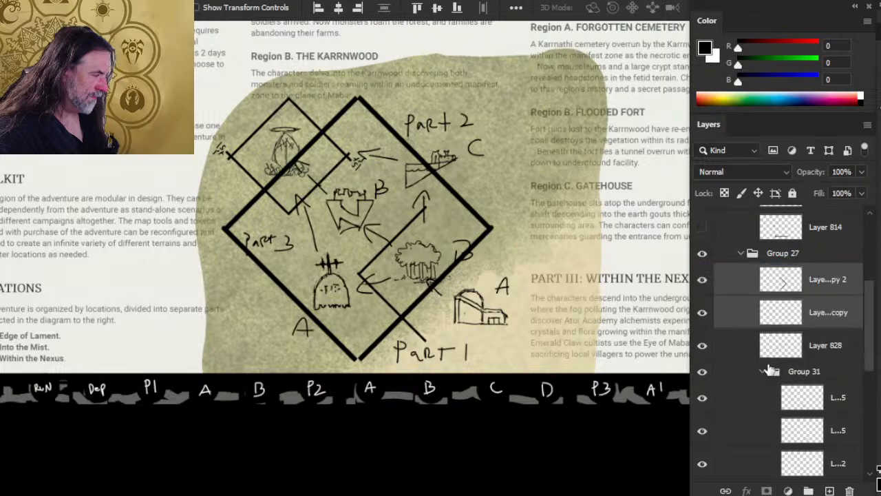
pyautogui.click(763, 372)
# Move both enlarged corner-line layers from above Layer 828 into the top of Group 30
pyautogui.click(702, 346)
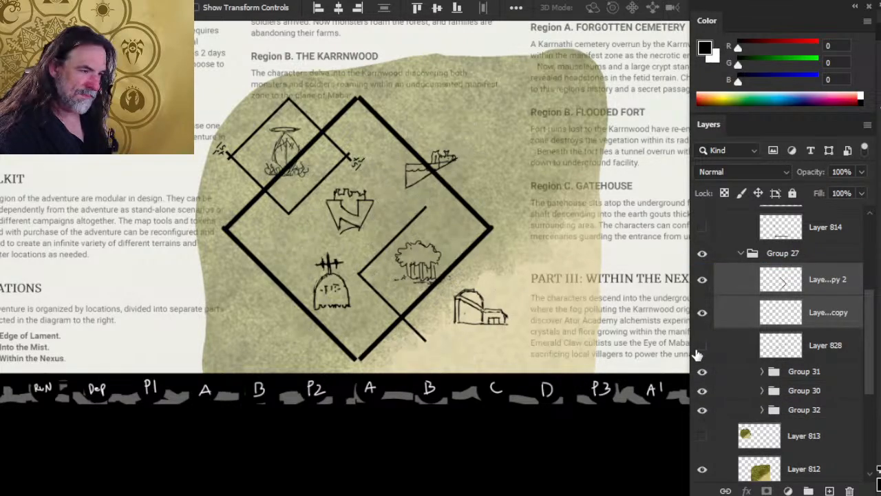
pyautogui.click(702, 346)
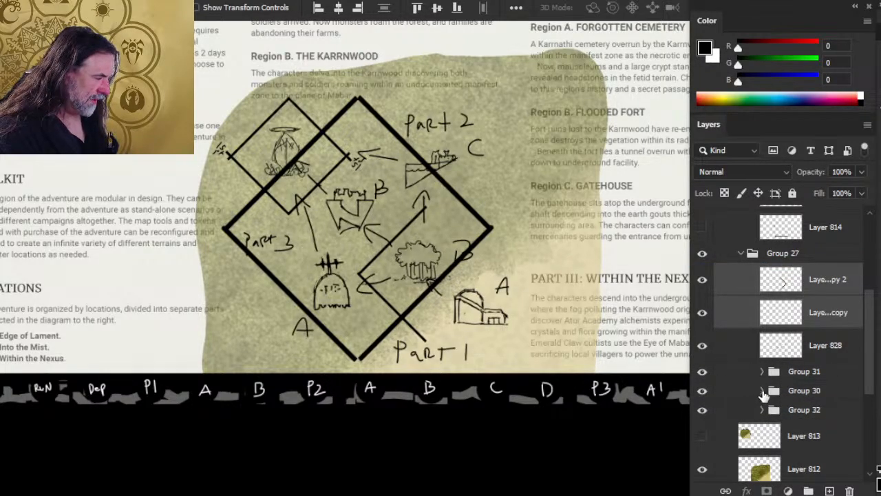
pyautogui.click(762, 391)
pyautogui.click(746, 344)
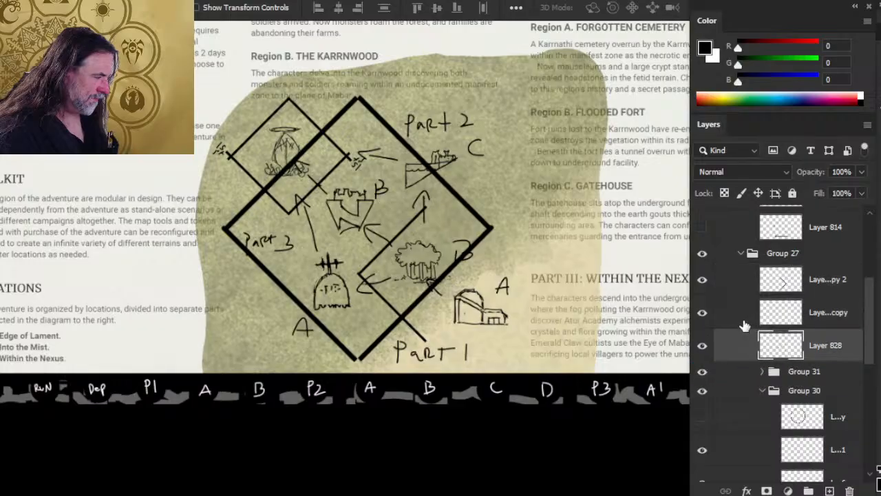
pyautogui.click(743, 318)
pyautogui.doubleClick(744, 317)
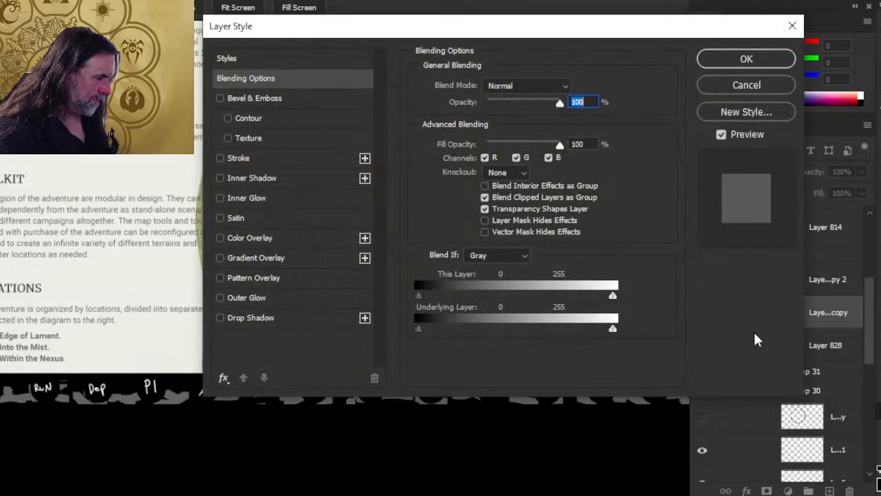
pyautogui.press('Escape')
pyautogui.keyDown('ctrl'); pyautogui.click(741, 285); pyautogui.keyUp('ctrl')
pyautogui.moveTo(737, 326); pyautogui.dragTo(744, 406)
# Scale both corner-line layers of the large diamond together to 139.06%, extending it upward past the green patch
pyautogui.click(752, 357)
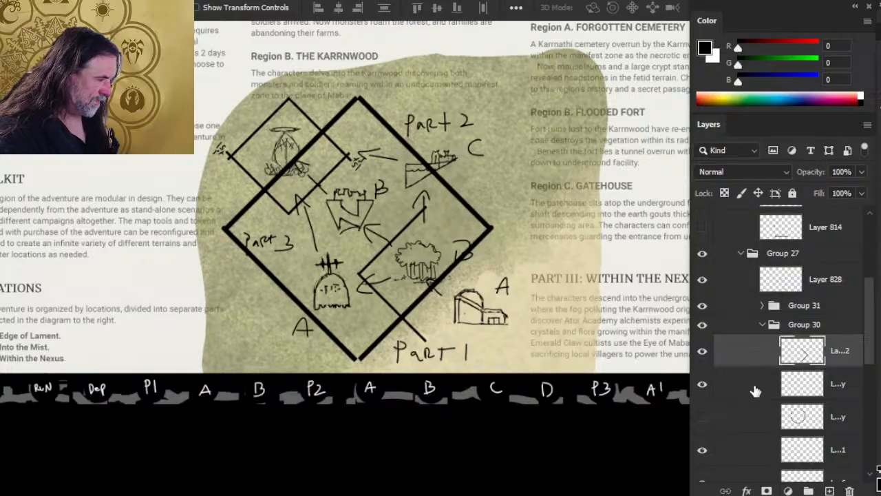
pyautogui.keyDown('ctrl'); pyautogui.click(760, 393); pyautogui.keyUp('ctrl')
pyautogui.moveTo(520, 352); pyautogui.dragTo(564, 338)
pyautogui.press('z')
pyautogui.moveTo(561, 303); pyautogui.dragTo(477, 279)
pyautogui.rightClick(494, 279)
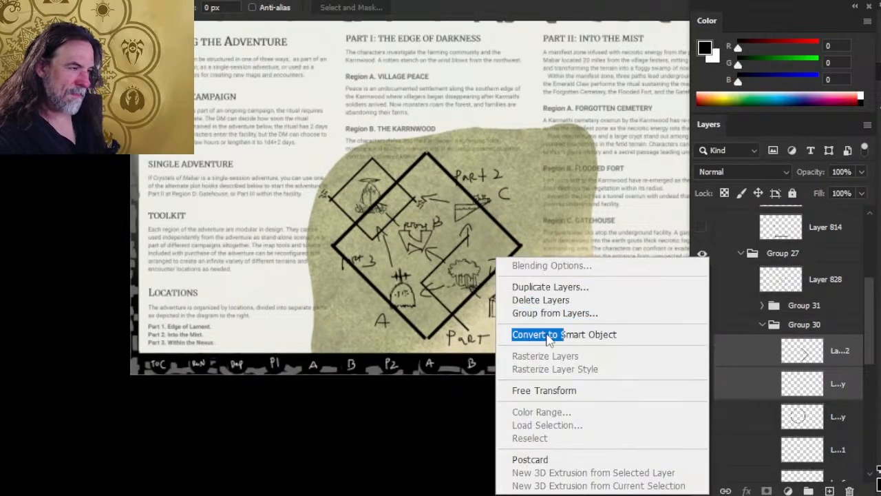
pyautogui.click(530, 390)
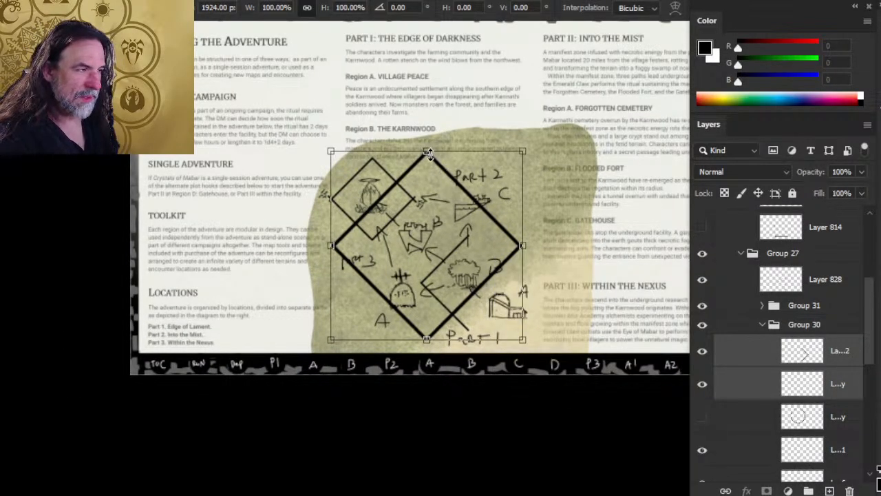
pyautogui.moveTo(429, 153); pyautogui.dragTo(428, 77)
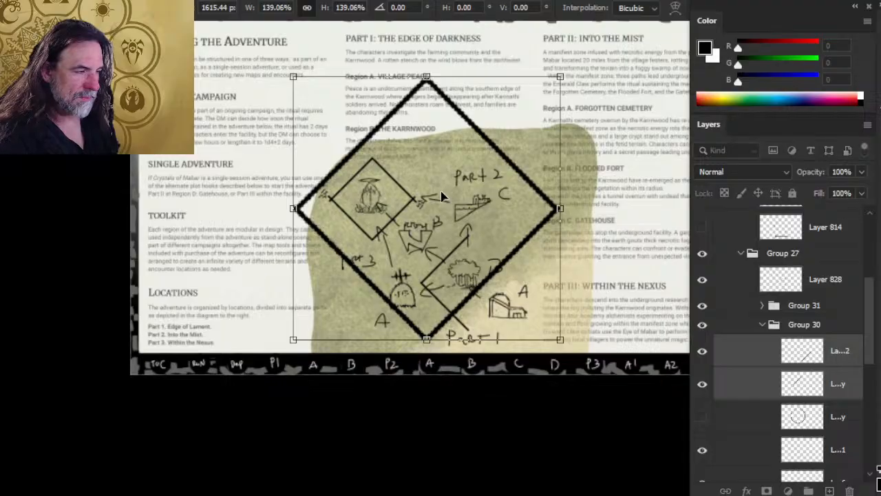
# Shift the large diamond up and left around the crystal icon's small diamond, and enlarge it to 146.09%
pyautogui.moveTo(444, 179); pyautogui.dragTo(435, 192)
pyautogui.moveTo(470, 223)
pyautogui.mouseDown()
pyautogui.moveTo(470, 215)
pyautogui.moveTo(470, 222)
pyautogui.mouseUp()
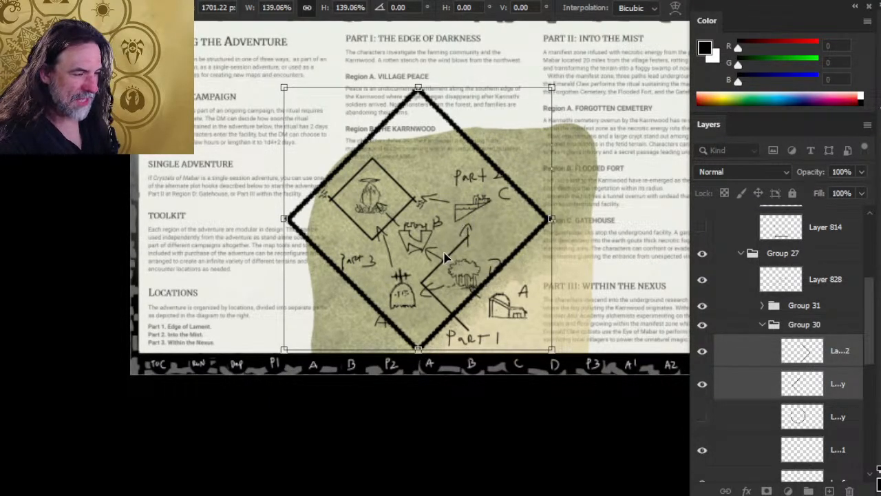
pyautogui.moveTo(465, 233); pyautogui.dragTo(451, 229)
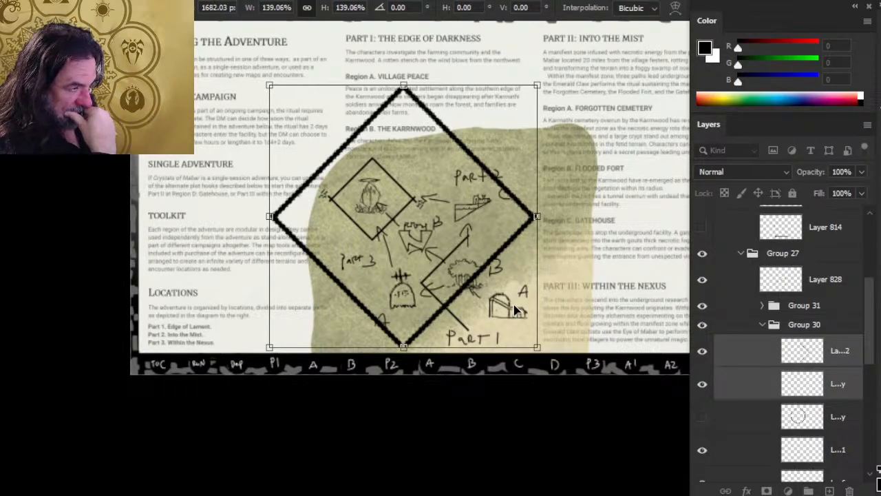
pyautogui.moveTo(482, 275); pyautogui.dragTo(454, 254)
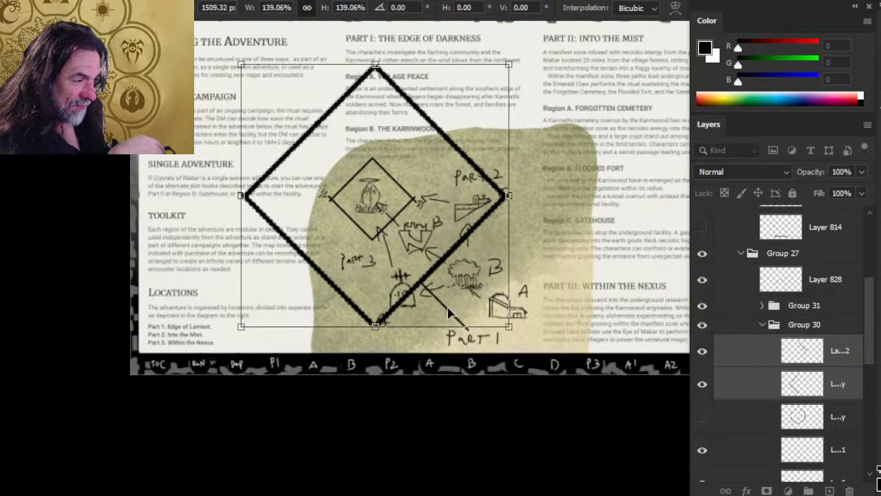
pyautogui.moveTo(460, 225); pyautogui.dragTo(460, 230)
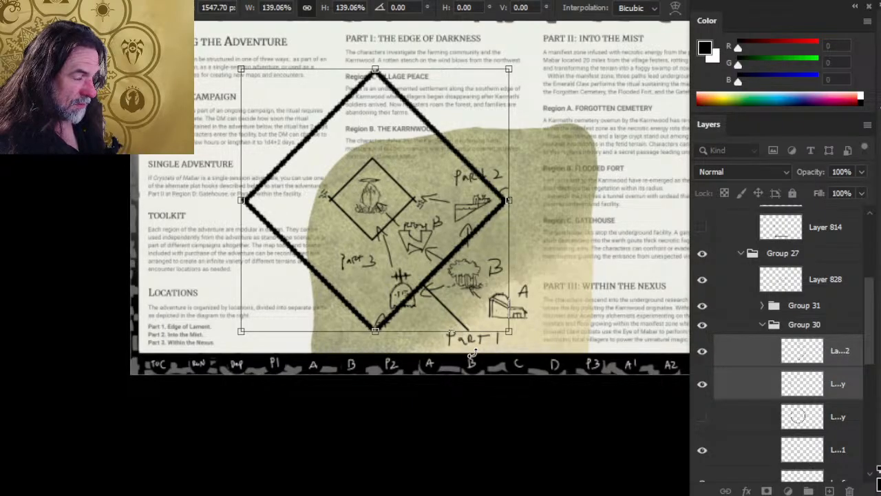
pyautogui.moveTo(510, 332)
pyautogui.mouseDown()
pyautogui.moveTo(527, 350)
pyautogui.moveTo(522, 341)
pyautogui.mouseUp()
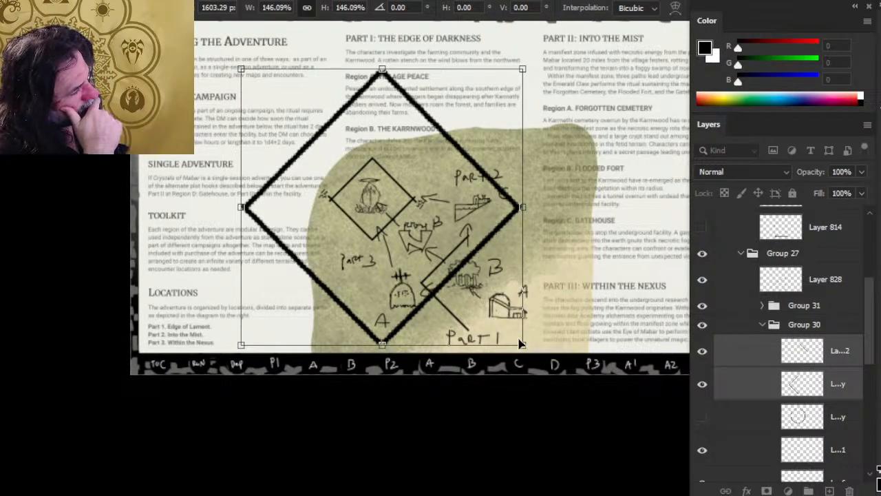
pyautogui.press('Return')
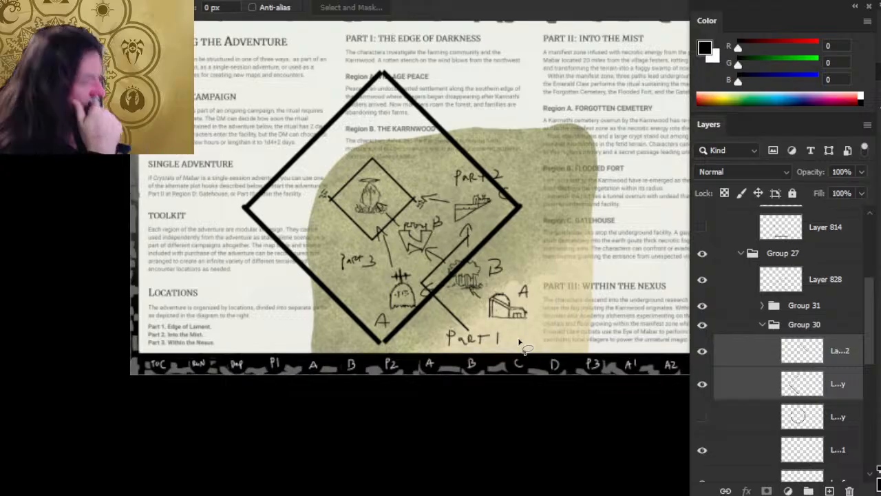
# Nudge the large diamond left and up until it is centred on the small diamond around the crystal icon
pyautogui.press('v')
pyautogui.hotkey('shift', 'Up')
pyautogui.hotkey('shift', 'Right')
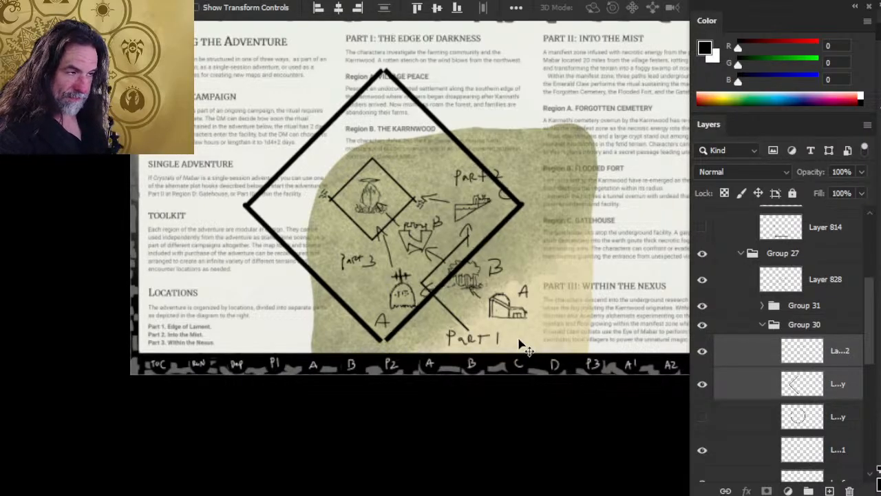
pyautogui.press('Left')
pyautogui.press('Left')
pyautogui.press('Left')
pyautogui.press('Left')
pyautogui.press('Left')
pyautogui.press('Left')
pyautogui.press('Left')
pyautogui.press('Left')
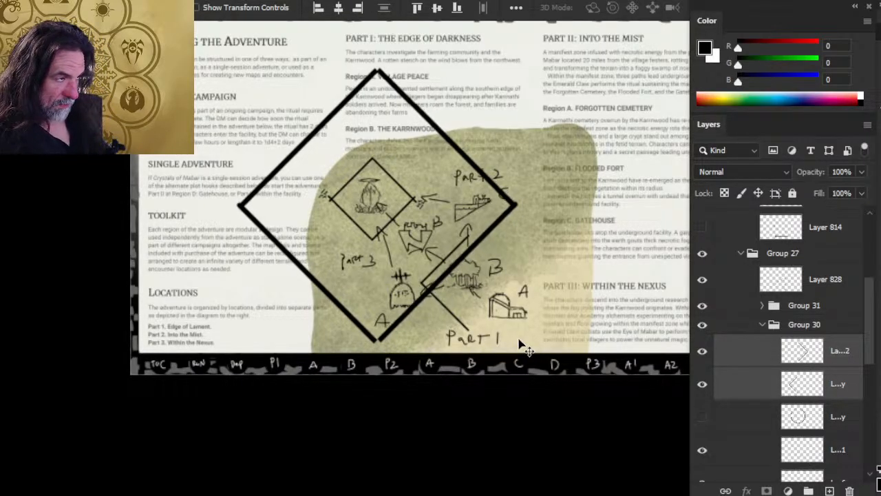
pyautogui.press('Left')
pyautogui.press('Left')
pyautogui.press('Left')
pyautogui.press('Left')
pyautogui.press('Left')
pyautogui.press('Left')
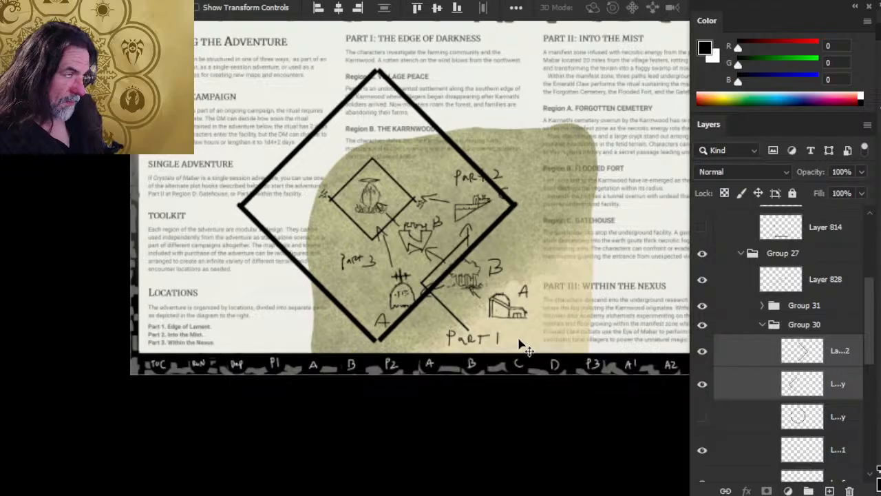
pyautogui.press('Left')
pyautogui.press('Left')
pyautogui.press('Left')
pyautogui.press('Left')
pyautogui.press('Left')
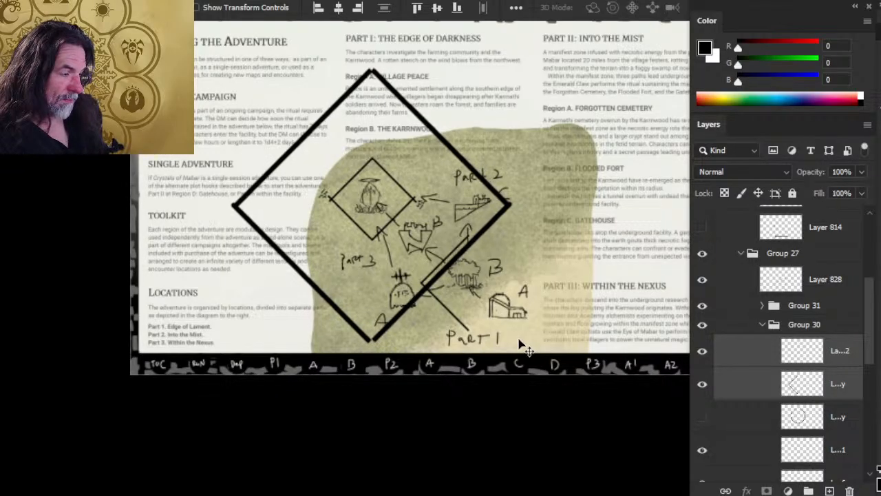
pyautogui.press('Left')
pyautogui.press('Left')
pyautogui.press('Up')
pyautogui.press('Up')
pyautogui.press('Up')
pyautogui.press('Up')
pyautogui.press('Up')
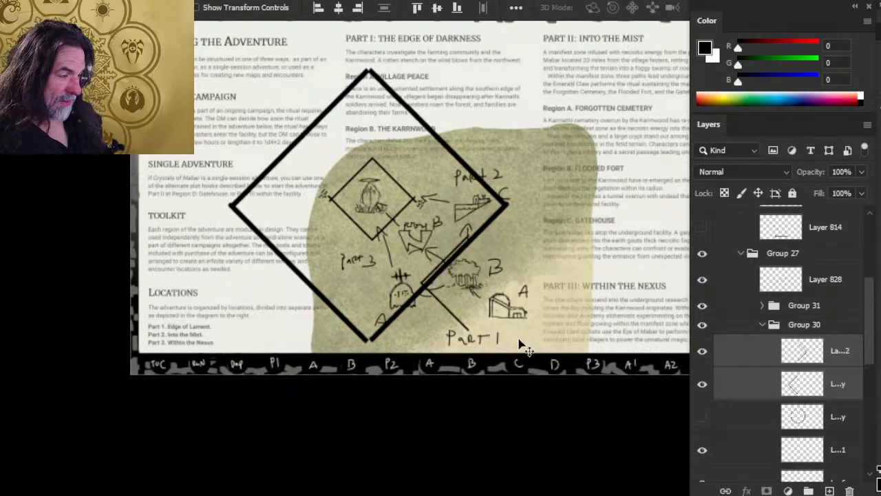
pyautogui.press('Up')
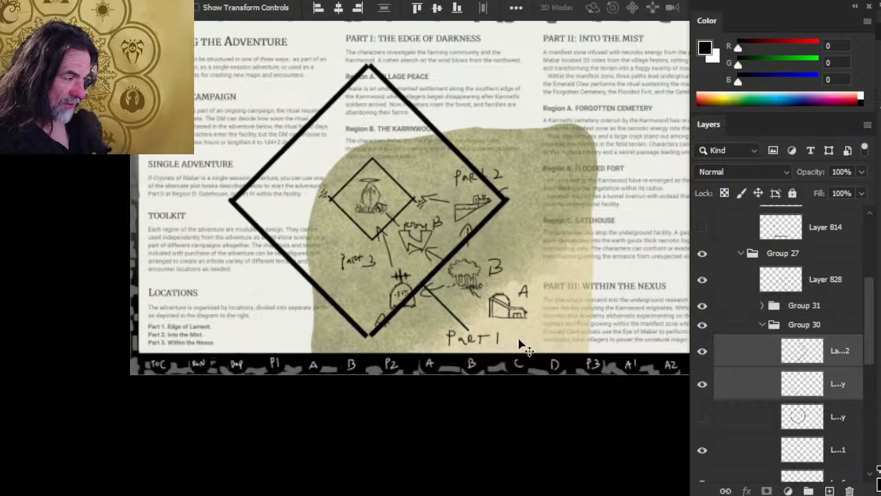
pyautogui.press('Up')
pyautogui.press('Right')
pyautogui.press('Right')
pyautogui.press('Right')
pyautogui.press('Right')
pyautogui.press('Right')
pyautogui.press('Right')
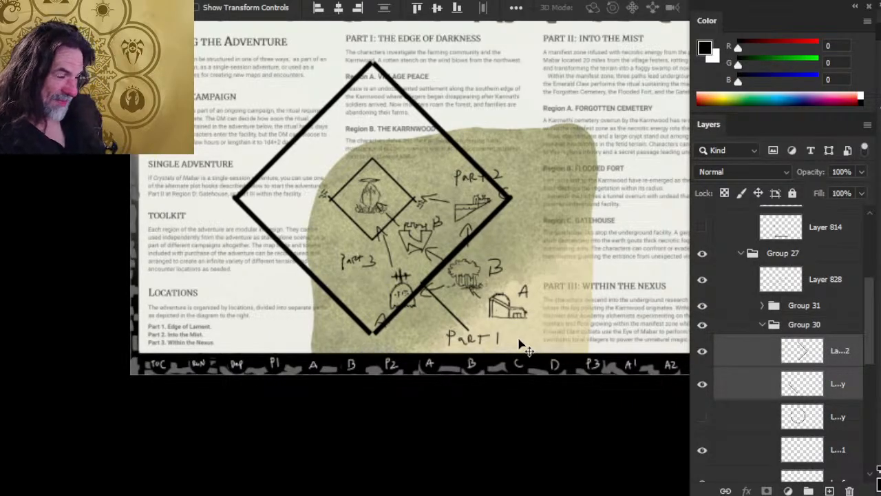
pyautogui.press('Right')
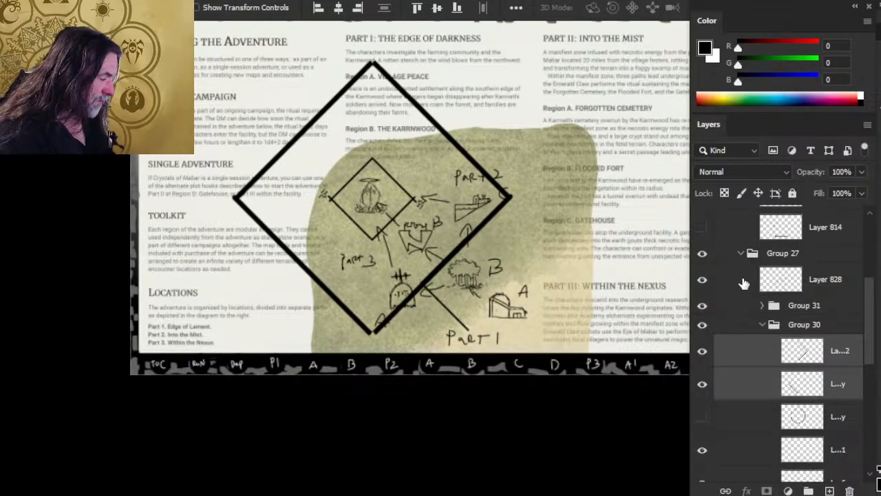
# Shift the three Part 2 location icons in Group 30 slightly left together, further inside the large diamond
pyautogui.click(702, 306)
pyautogui.click(703, 306)
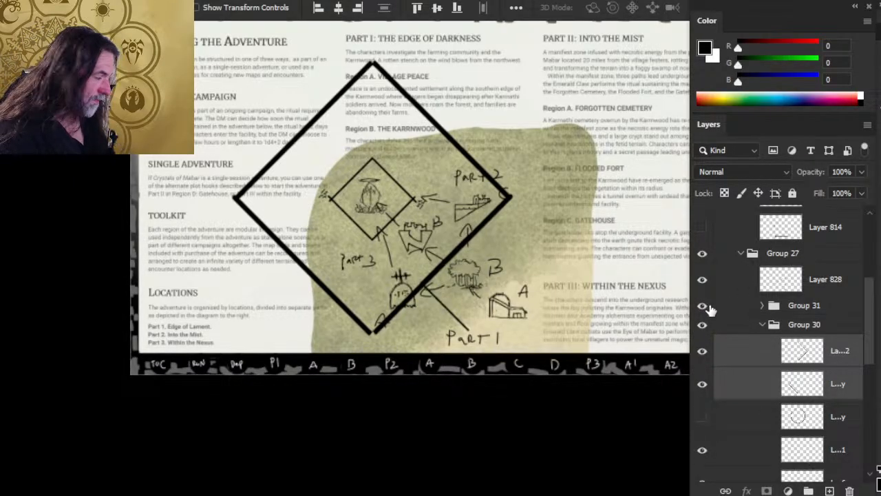
pyautogui.moveTo(873, 337); pyautogui.dragTo(873, 379)
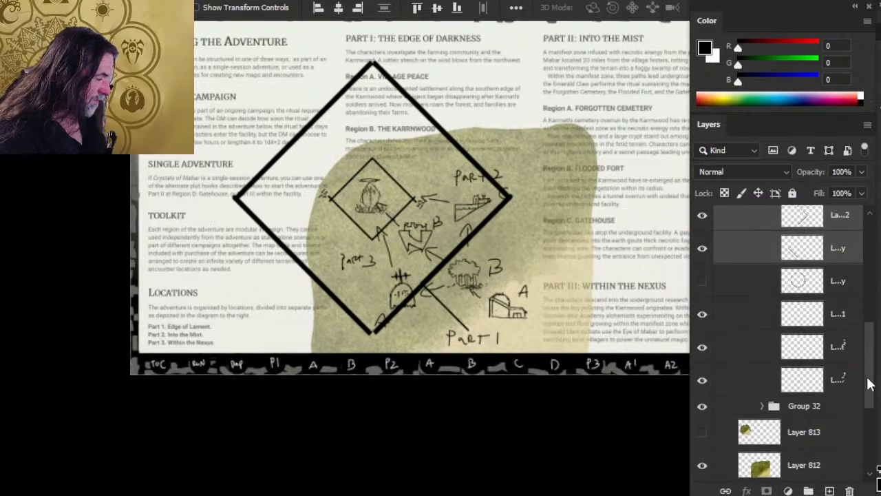
pyautogui.click(716, 319)
pyautogui.keyDown('shift'); pyautogui.click(733, 389); pyautogui.keyUp('shift')
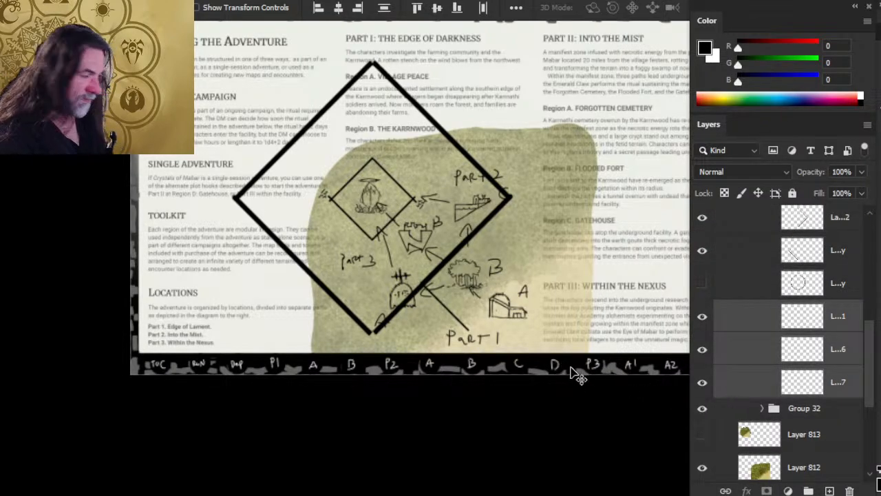
pyautogui.moveTo(576, 370)
pyautogui.mouseDown()
pyautogui.moveTo(581, 347)
pyautogui.moveTo(569, 351)
pyautogui.moveTo(589, 325)
pyautogui.moveTo(569, 296)
pyautogui.mouseUp()
# Move the ruined castle icon right beside its "B" label, and the domed icon up and left toward the "Part 3" label
pyautogui.click(736, 330)
pyautogui.click(744, 362)
pyautogui.click(749, 384)
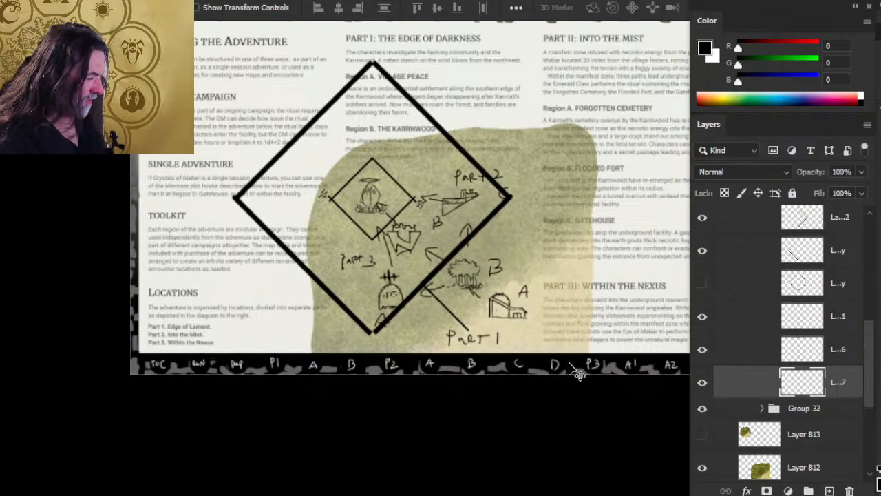
pyautogui.moveTo(570, 368)
pyautogui.mouseDown()
pyautogui.moveTo(523, 366)
pyautogui.moveTo(549, 362)
pyautogui.moveTo(547, 348)
pyautogui.mouseUp()
pyautogui.click(733, 326)
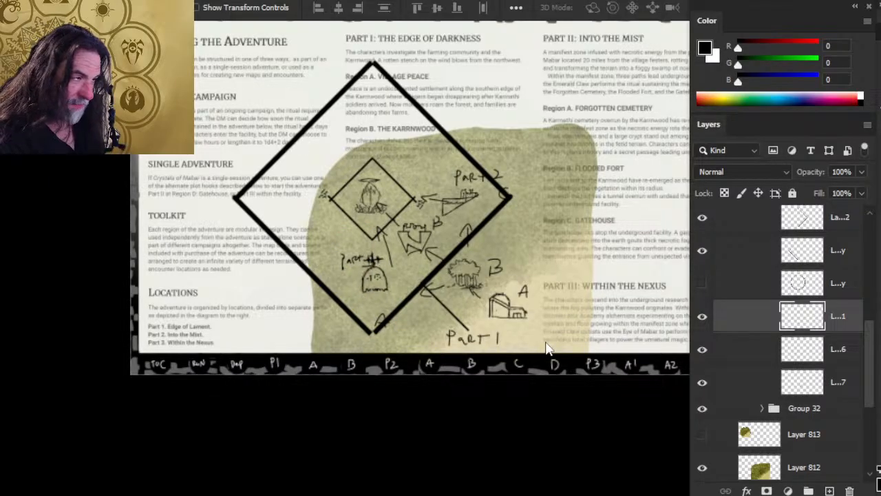
# Reposition the cliffside fort icon under the "Part 2" label inside the large diamond, and nudge the domed icon slightly up and left
pyautogui.click(732, 360)
pyautogui.moveTo(562, 305)
pyautogui.mouseDown()
pyautogui.moveTo(554, 298)
pyautogui.moveTo(569, 282)
pyautogui.mouseUp()
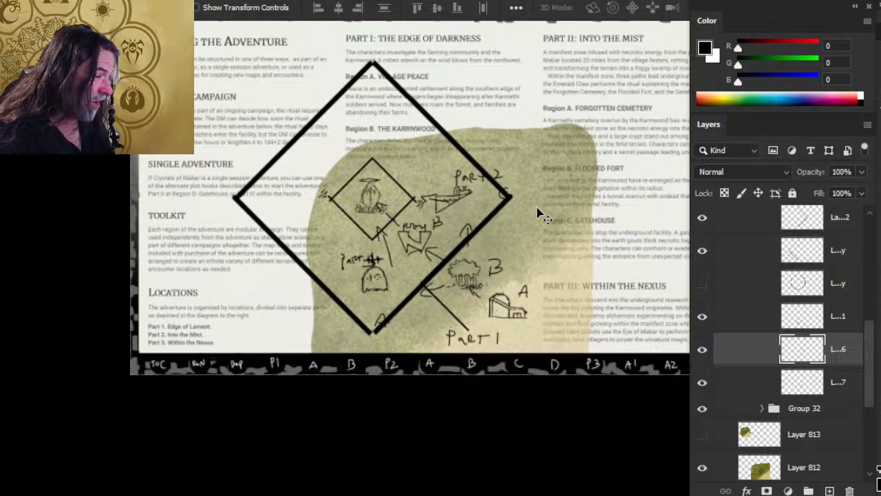
pyautogui.moveTo(470, 240); pyautogui.dragTo(476, 237)
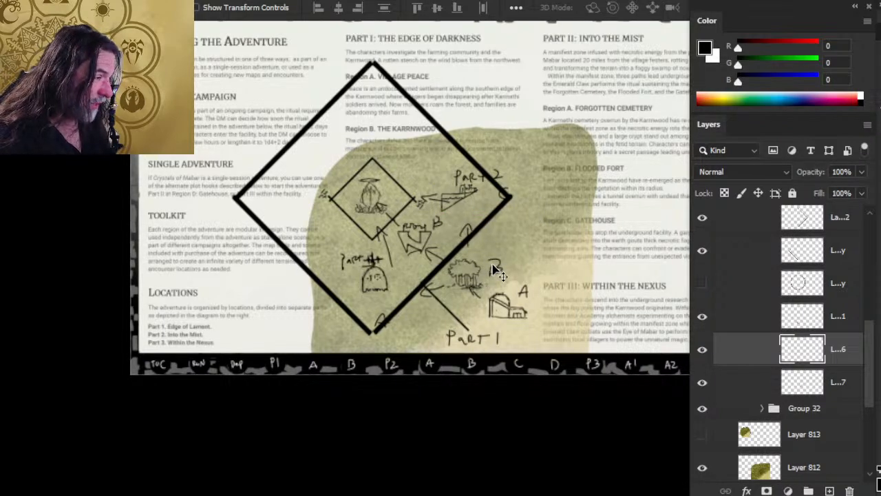
pyautogui.click(749, 322)
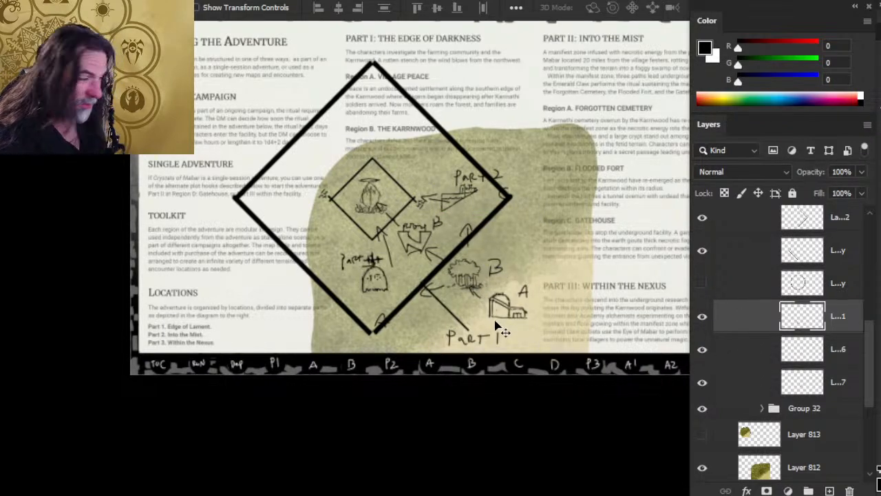
pyautogui.moveTo(508, 321); pyautogui.dragTo(505, 318)
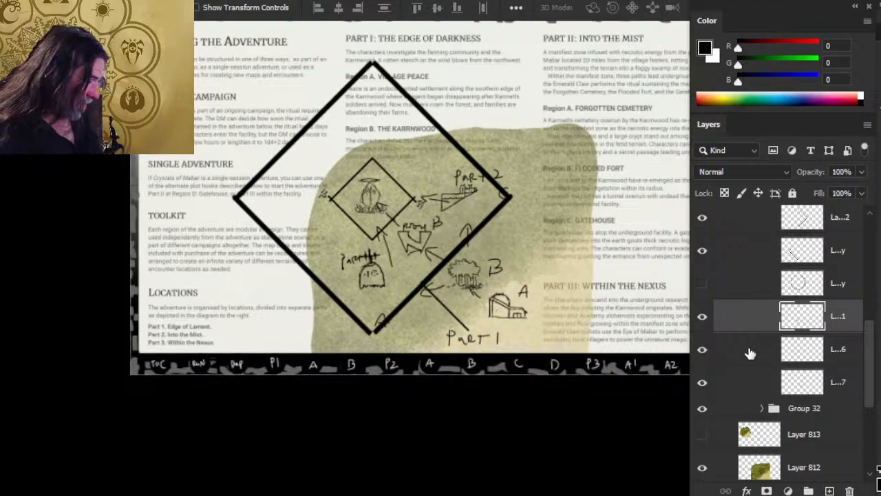
# Nudge the ruined castle icon slightly up and right within the large diamond
pyautogui.click(741, 381)
pyautogui.moveTo(528, 348); pyautogui.dragTo(535, 339)
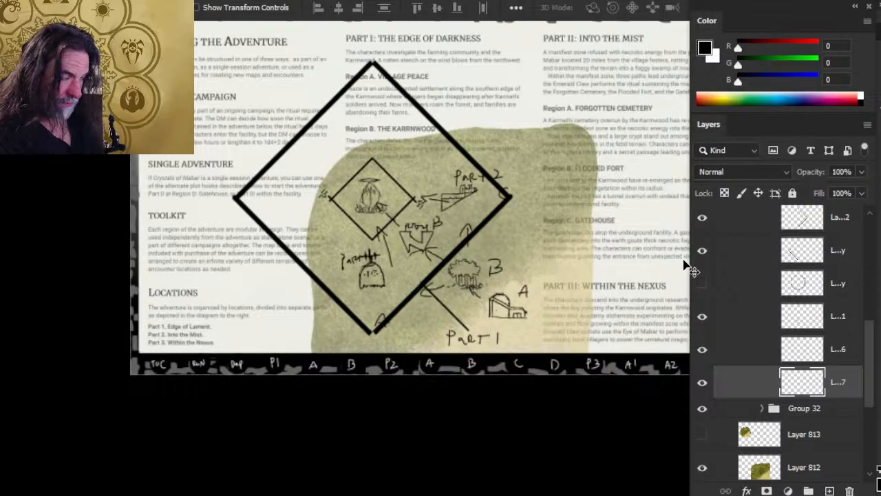
pyautogui.press('z')
pyautogui.keyDown('alt'); pyautogui.click(592, 364); pyautogui.keyUp('alt')
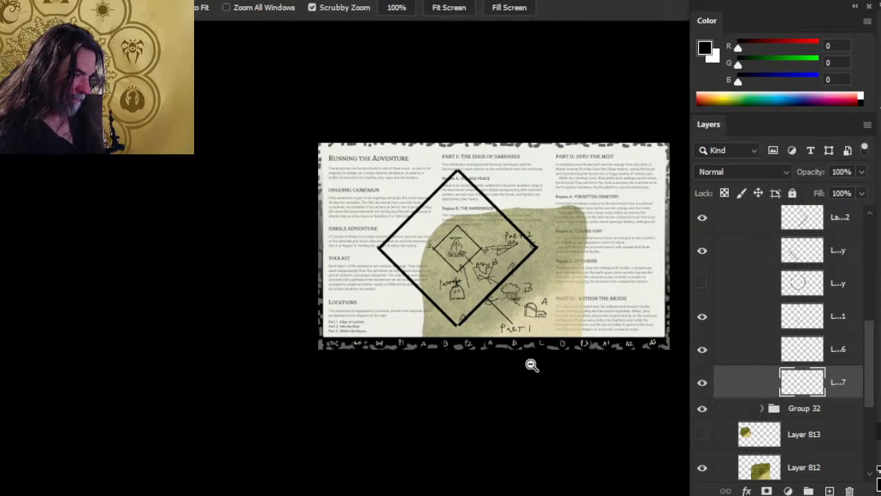
# Collapse Group 30 and expand Group 31 in the layer stack
pyautogui.scroll(5, 872, 358)
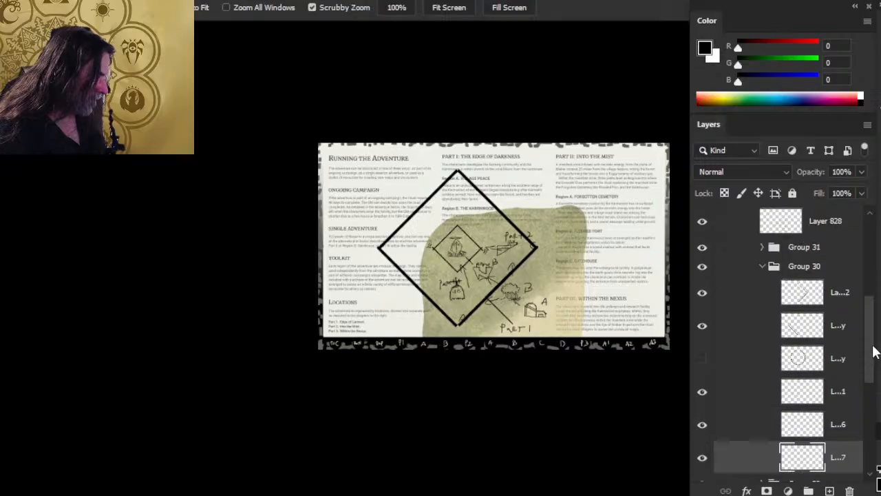
pyautogui.click(763, 328)
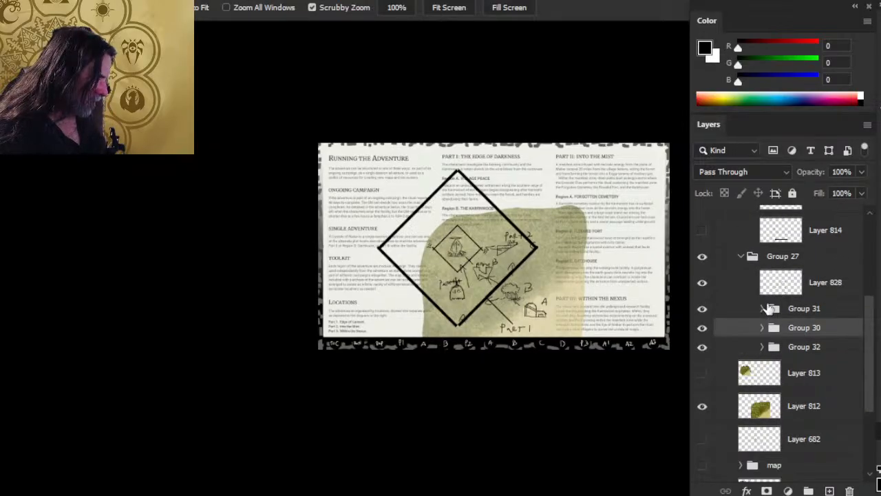
pyautogui.click(762, 308)
pyautogui.click(731, 345)
pyautogui.rightClick(741, 344)
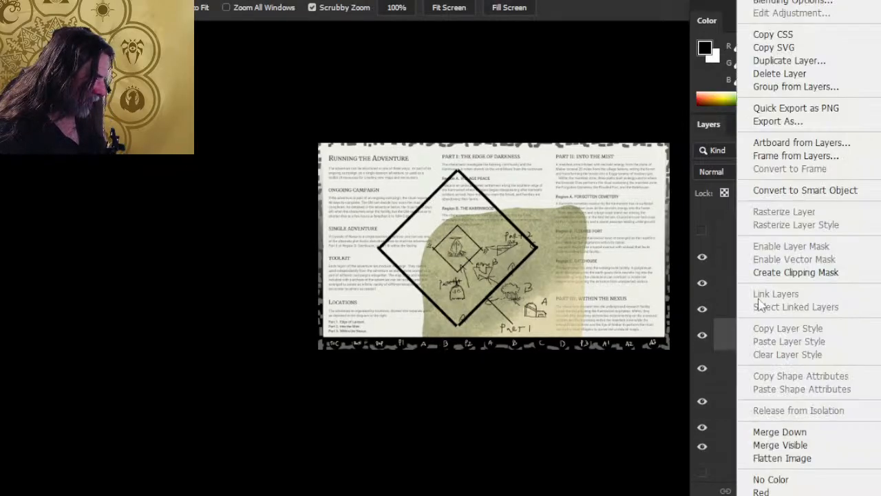
pyautogui.click(803, 74)
pyautogui.press('Return')
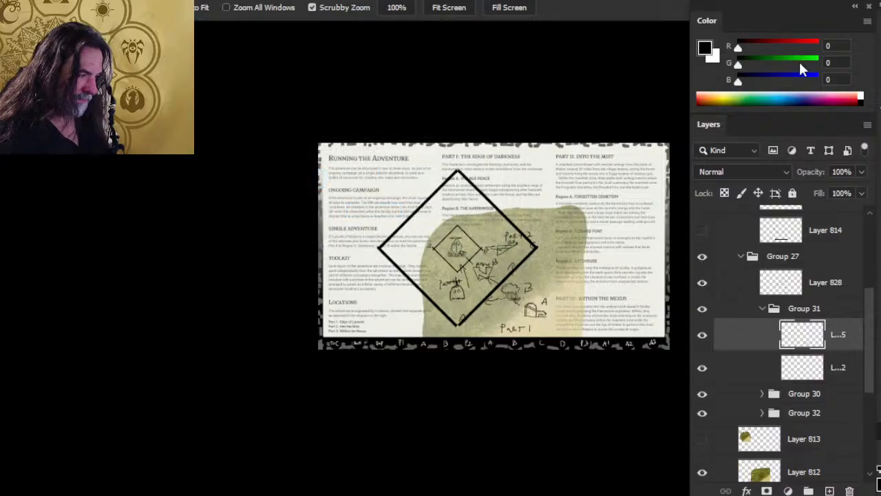
# Duplicate the top half-diamond line layer in Group 31
pyautogui.press('l')
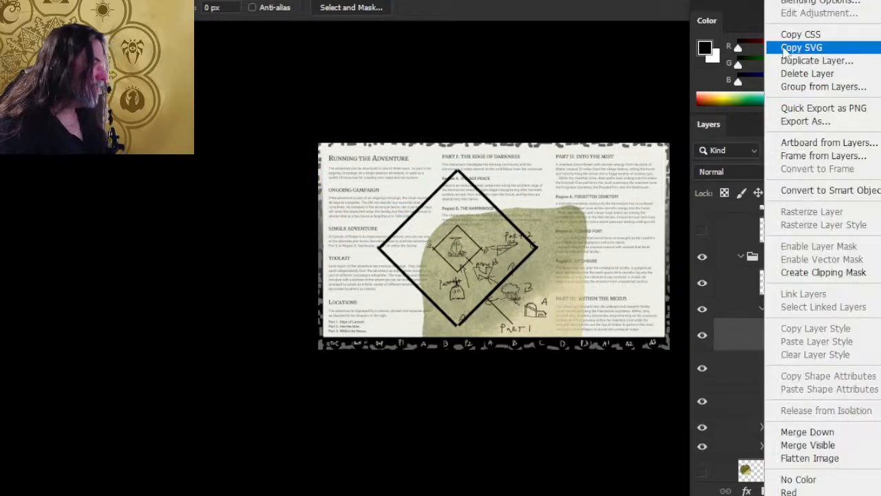
pyautogui.click(799, 60)
pyautogui.press('Return')
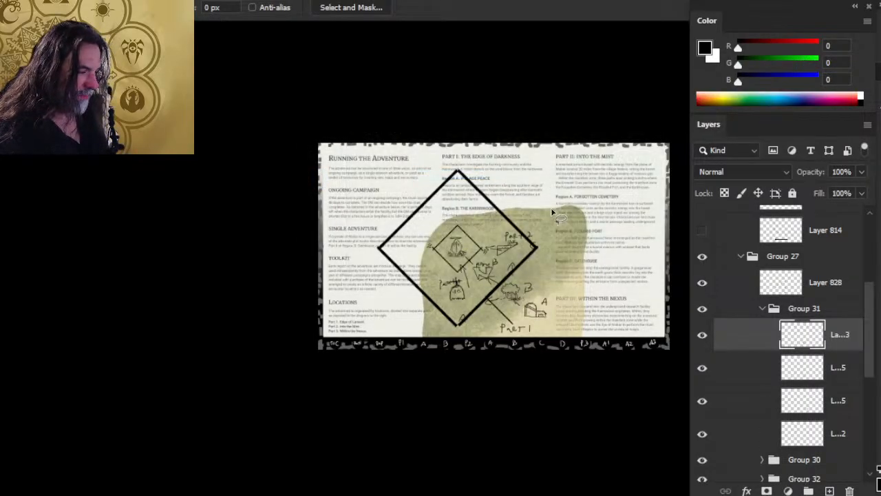
# Rotate the duplicated half-diamond 180° and shift it right so both halves form a diamond around the Part 1 icons
pyautogui.rightClick(553, 210)
pyautogui.click(625, 347)
pyautogui.rightClick(580, 268)
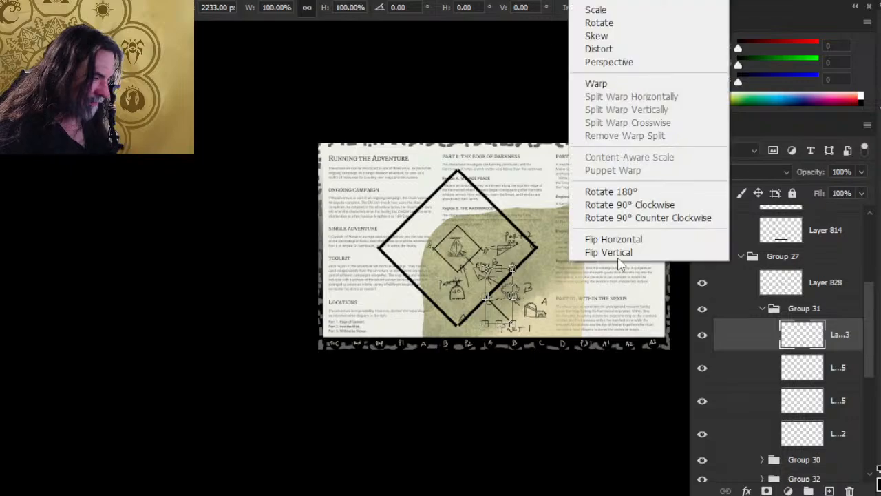
pyautogui.click(630, 190)
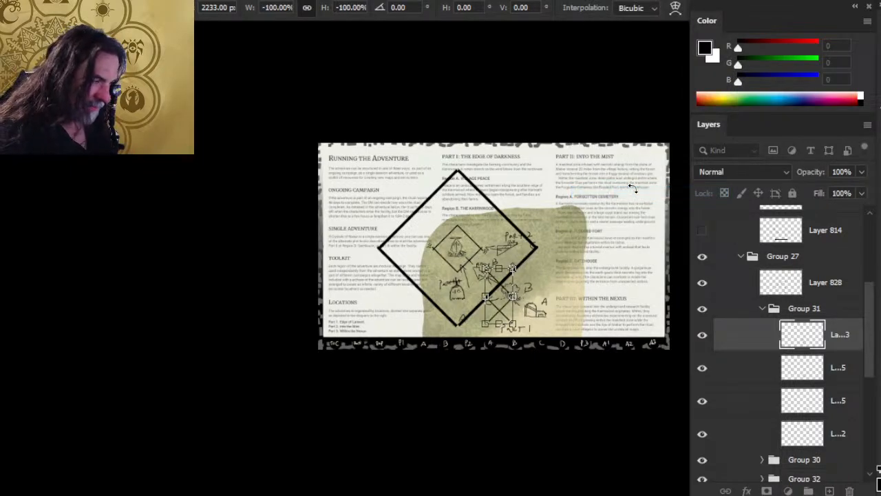
pyautogui.press('Return')
pyautogui.press('v')
pyautogui.moveTo(541, 335)
pyautogui.mouseDown()
pyautogui.moveTo(574, 326)
pyautogui.moveTo(571, 335)
pyautogui.mouseUp()
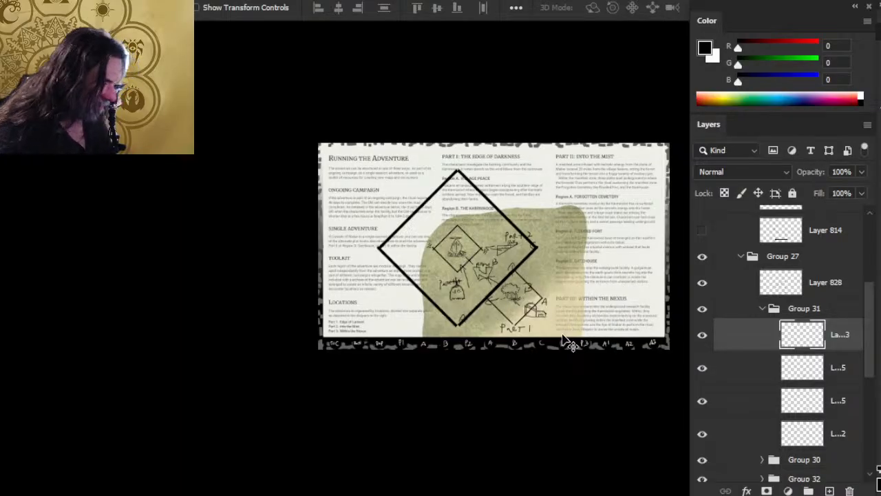
# Scale both halves of the Part 1 diamond together to about 168% and nudge the diamond slightly up and left
pyautogui.keyDown('ctrl'); pyautogui.click(723, 368); pyautogui.keyUp('ctrl')
pyautogui.rightClick(723, 368)
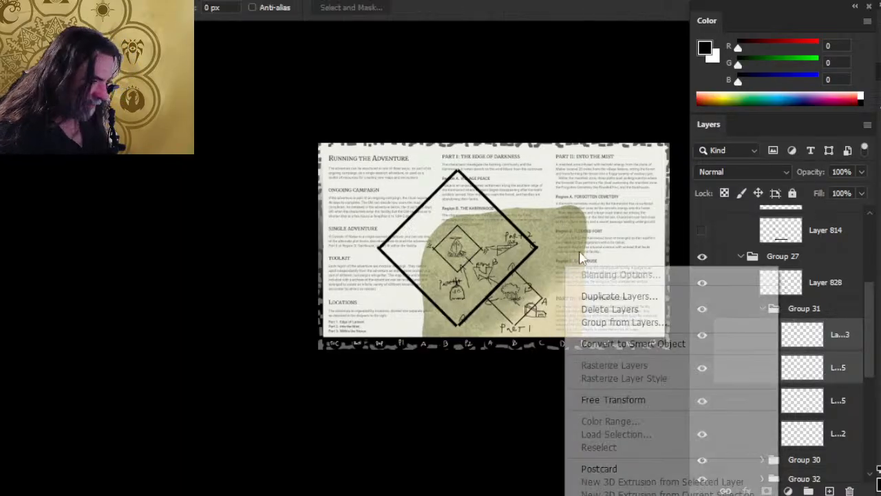
pyautogui.click(653, 408)
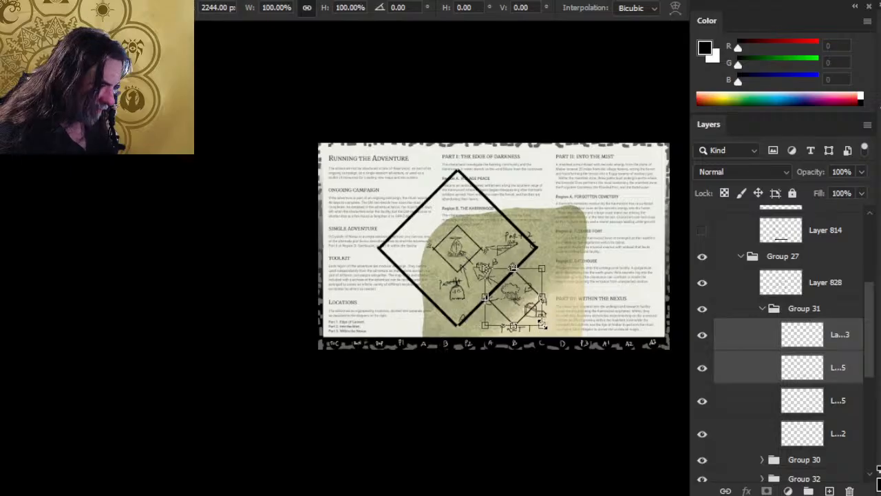
pyautogui.moveTo(542, 324)
pyautogui.mouseDown()
pyautogui.moveTo(564, 324)
pyautogui.moveTo(590, 341)
pyautogui.moveTo(563, 316)
pyautogui.mouseUp()
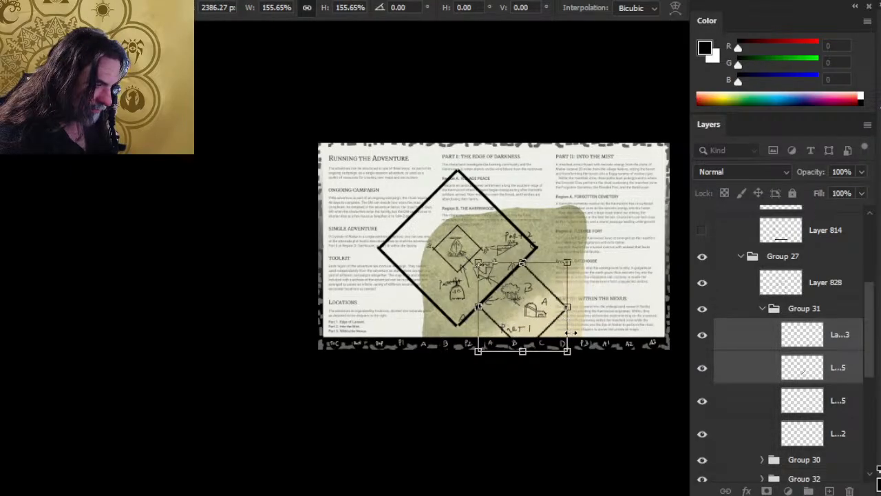
pyautogui.moveTo(568, 355); pyautogui.dragTo(576, 357)
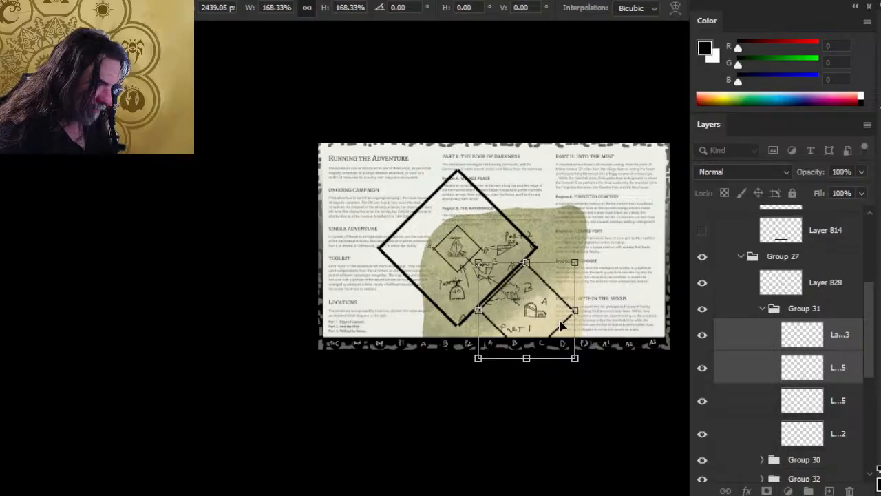
pyautogui.moveTo(560, 328)
pyautogui.mouseDown()
pyautogui.moveTo(564, 315)
pyautogui.moveTo(556, 318)
pyautogui.mouseUp()
pyautogui.press('Return')
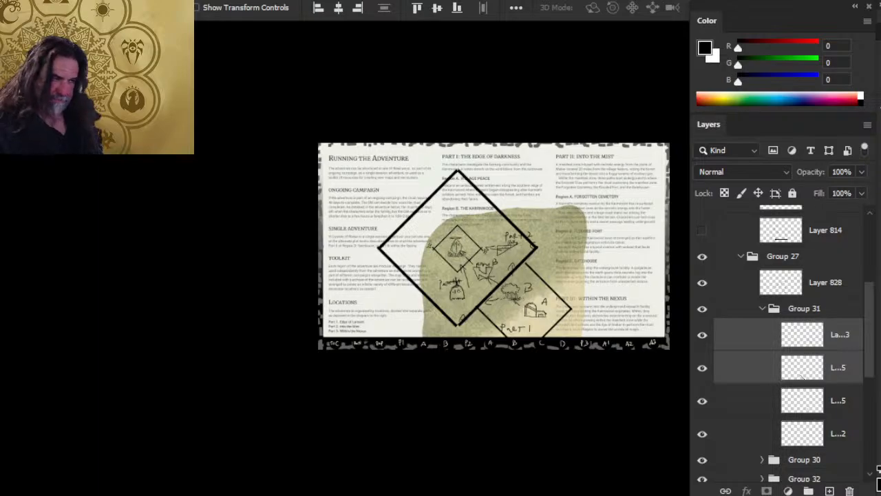
# In Group 30, nudge the gravestone icon slightly down and the cliffside fort icon slightly right
pyautogui.click(762, 309)
pyautogui.click(763, 328)
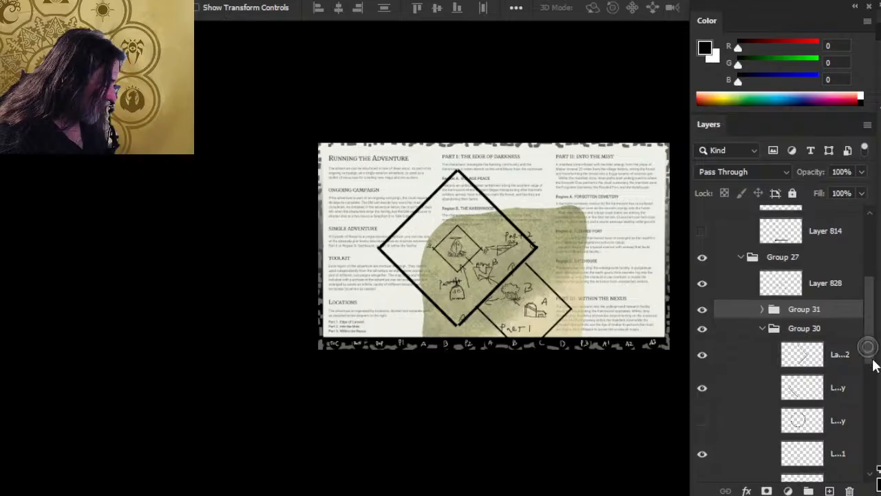
pyautogui.scroll(-5, 876, 360)
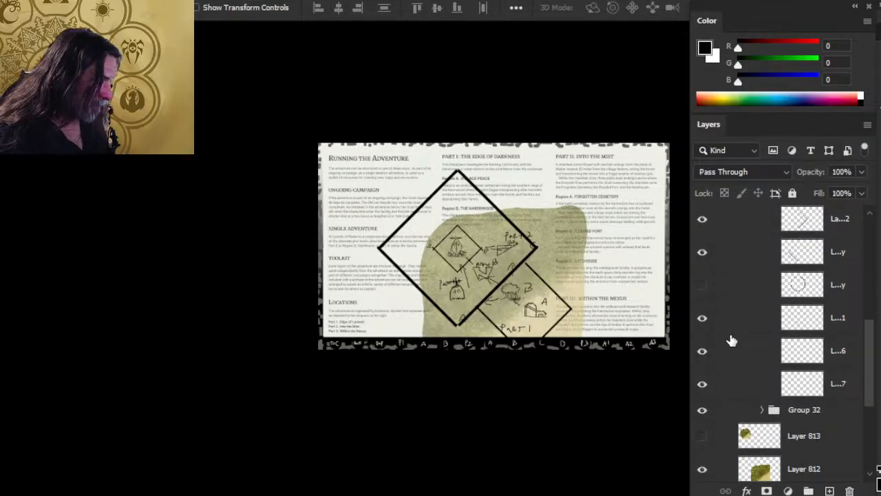
pyautogui.click(731, 336)
pyautogui.moveTo(541, 335); pyautogui.dragTo(541, 353)
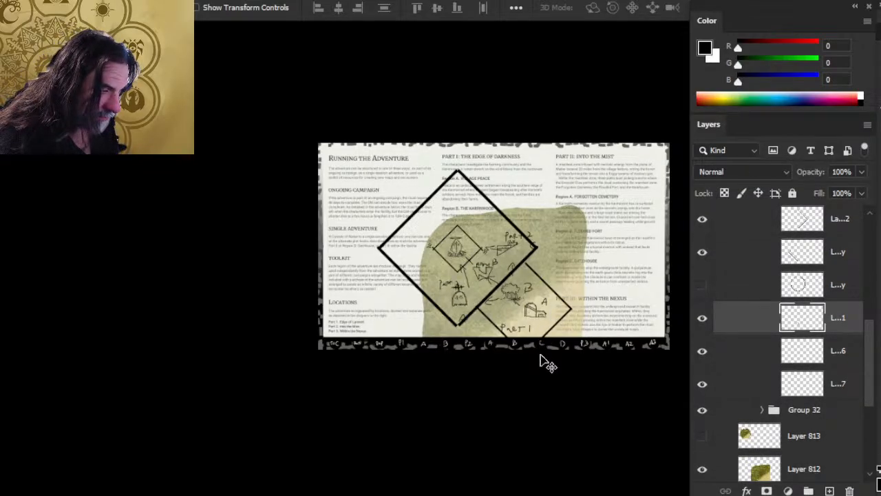
pyautogui.click(742, 358)
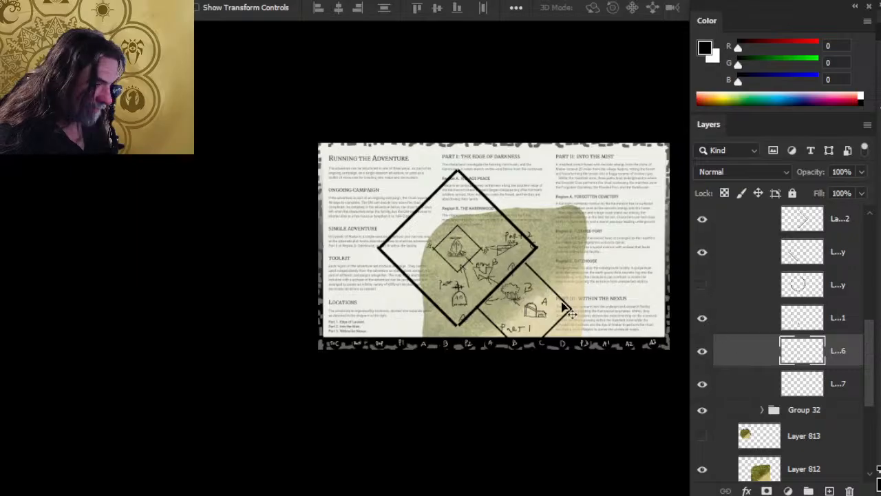
pyautogui.moveTo(566, 310); pyautogui.dragTo(582, 318)
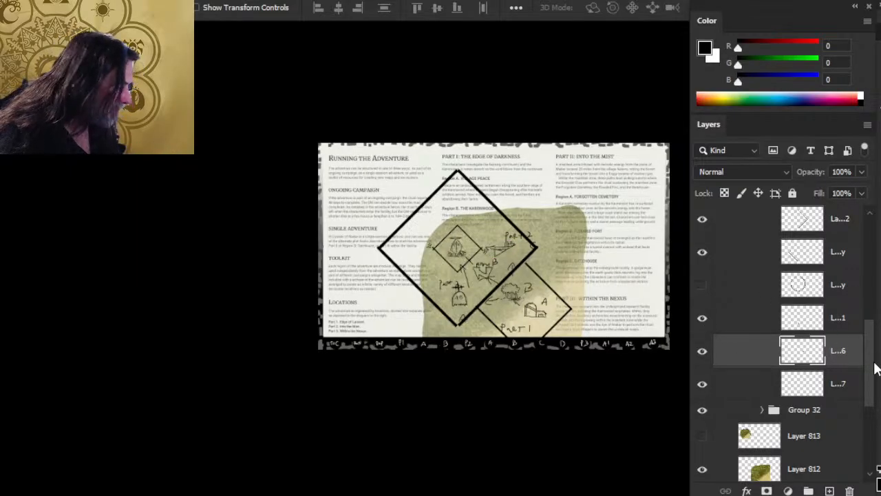
# Hide Layer 828, which holds the handwritten part labels, letters and arrows
pyautogui.scroll(2, 871, 344)
pyautogui.click(703, 291)
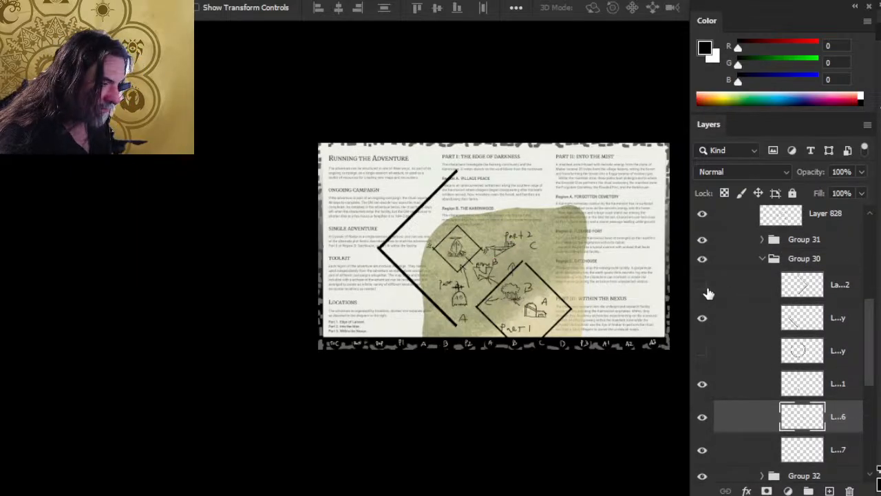
pyautogui.click(705, 291)
pyautogui.click(702, 215)
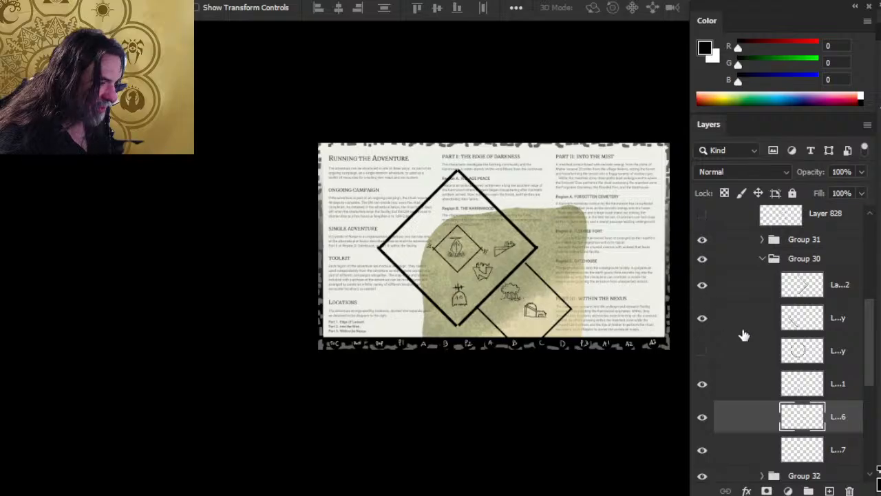
# Identify the cliffside fort layer by toggling its visibility, and nudge the icon slightly farther down and right
pyautogui.scroll(-2, 873, 351)
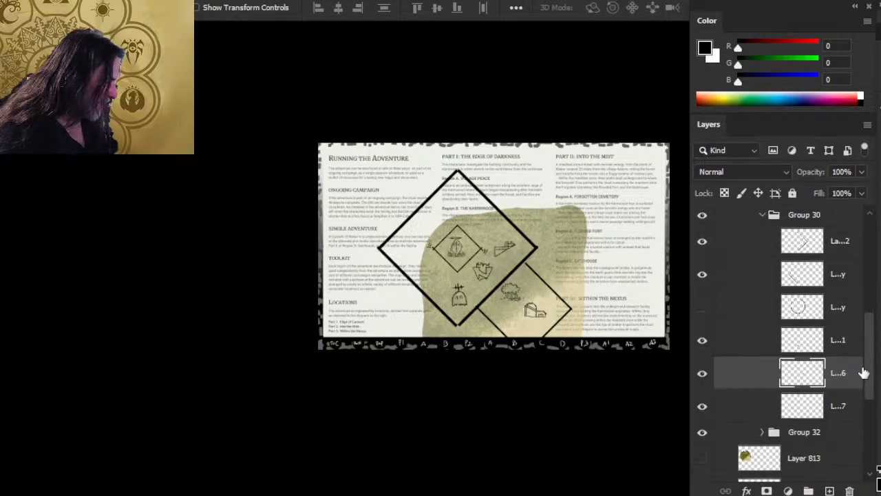
pyautogui.click(708, 376)
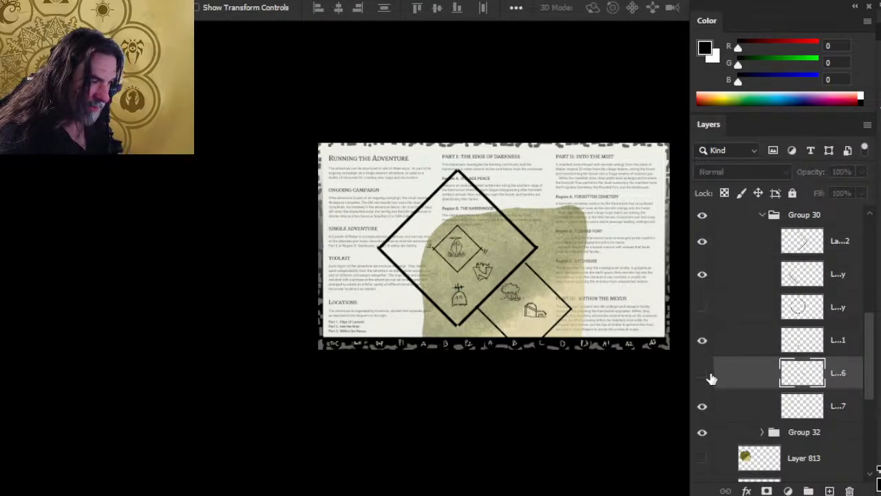
pyautogui.click(708, 377)
pyautogui.moveTo(579, 321); pyautogui.dragTo(581, 323)
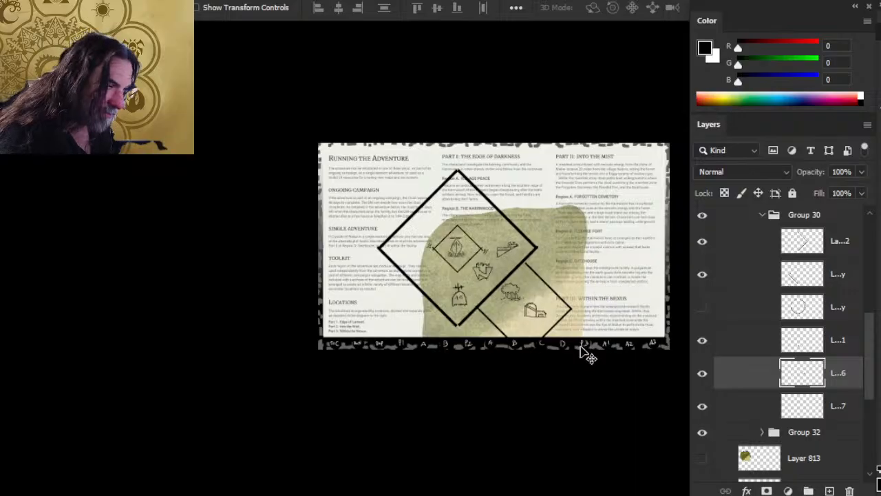
# Move Group 32, the crystal icon with its small diamond, slightly right and up inside the large diamond
pyautogui.moveTo(549, 350); pyautogui.dragTo(542, 231)
pyautogui.press('z')
pyautogui.click(542, 230)
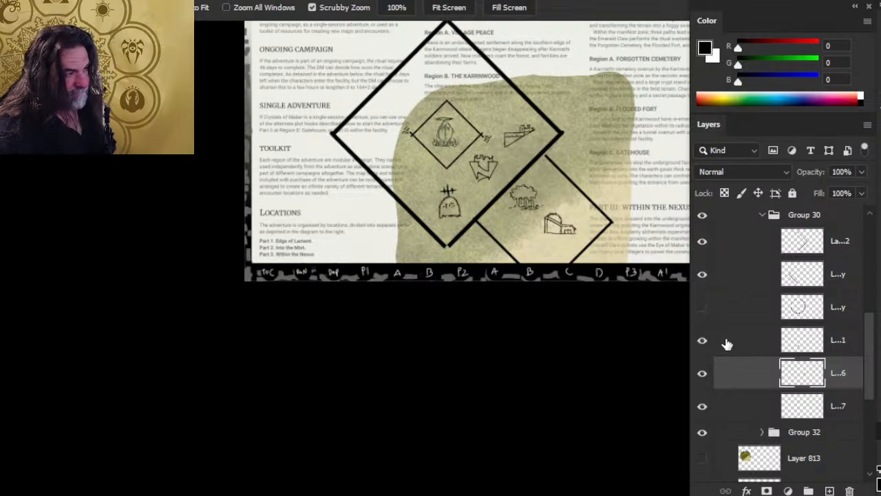
pyautogui.moveTo(872, 342); pyautogui.dragTo(874, 365)
pyautogui.click(788, 365)
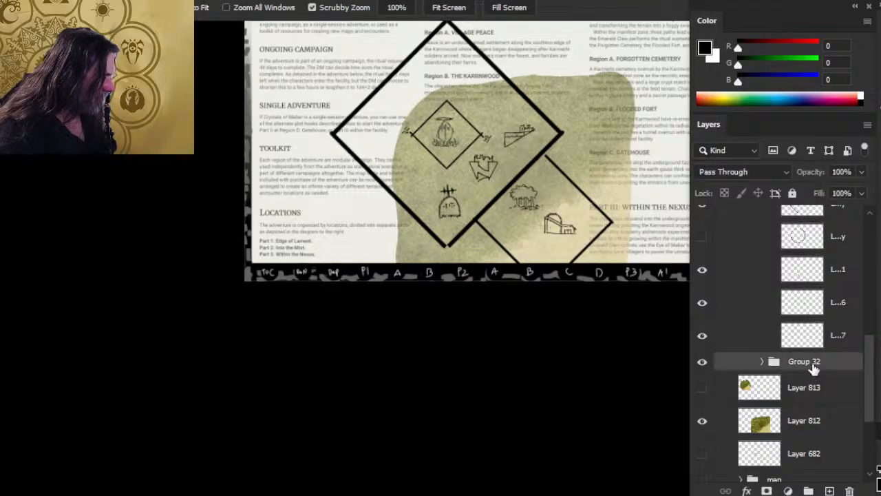
pyautogui.press('v')
pyautogui.moveTo(572, 305); pyautogui.dragTo(587, 307)
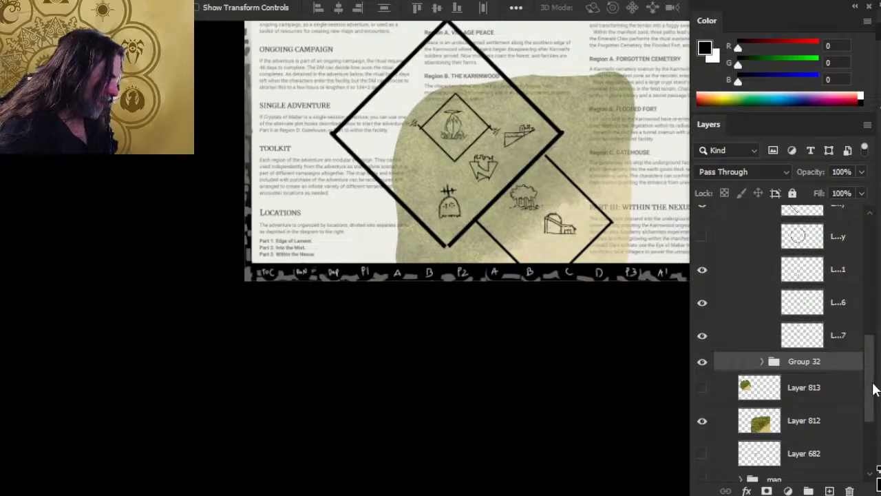
pyautogui.moveTo(872, 390); pyautogui.dragTo(878, 330)
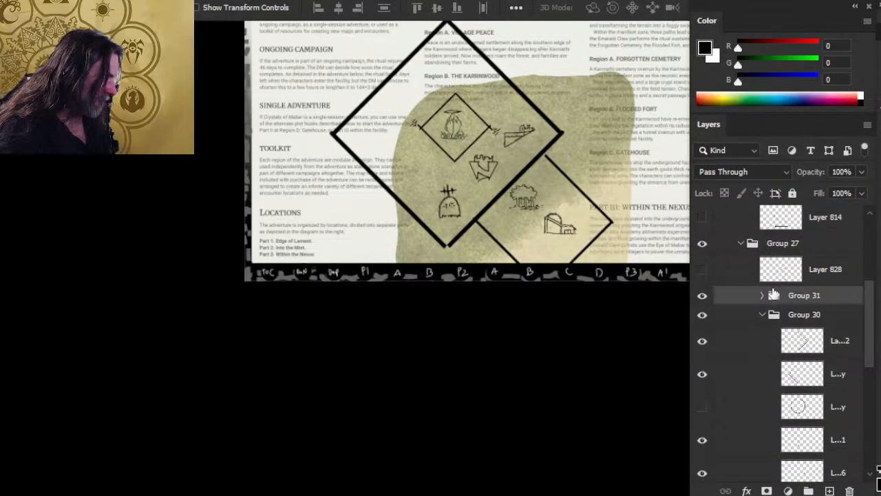
pyautogui.click(762, 295)
pyautogui.click(735, 334)
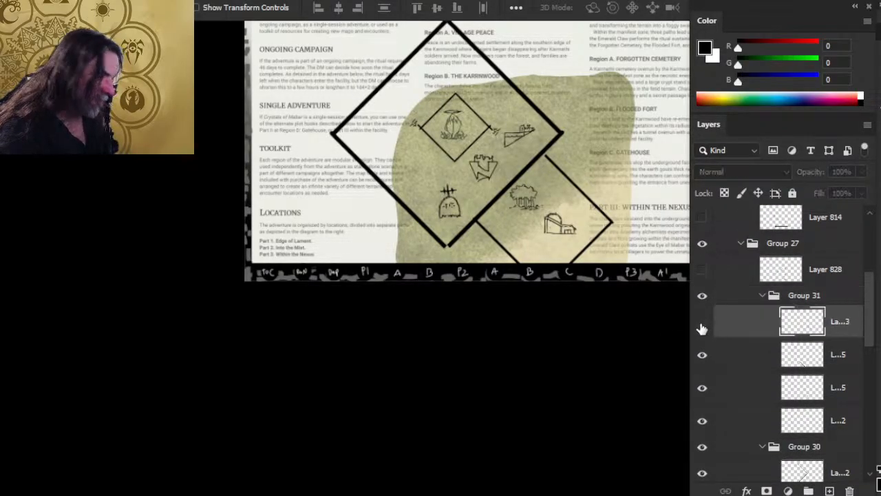
pyautogui.click(702, 324)
pyautogui.click(702, 323)
pyautogui.click(761, 296)
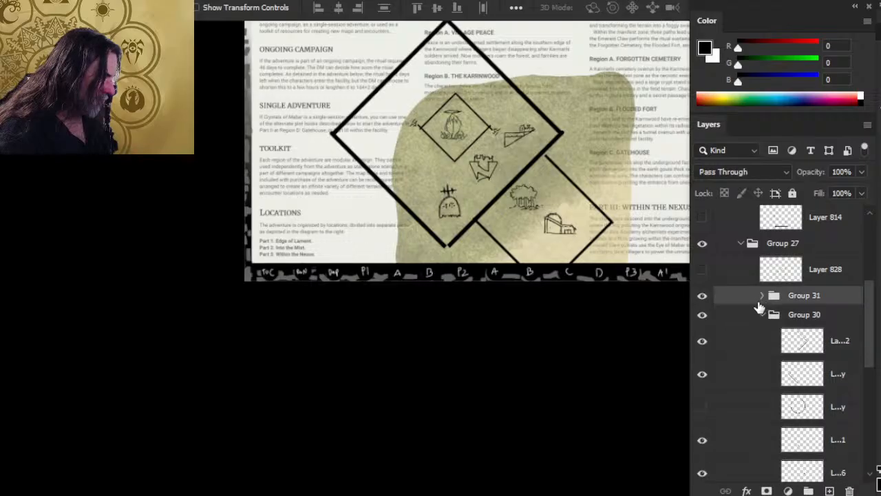
# Shift both halves of the large diamond in Group 30 together slightly up and right
pyautogui.click(748, 346)
pyautogui.keyDown('shift'); pyautogui.click(743, 374); pyautogui.keyUp('shift')
pyautogui.moveTo(616, 301); pyautogui.dragTo(611, 292)
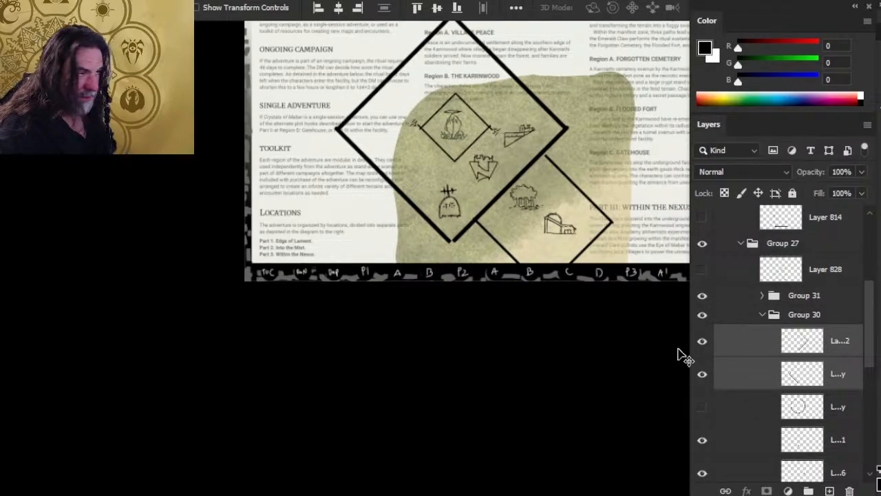
# Collapse Group 30 and shift Group 32 slightly left and down to centre the crystal's small diamond in the large one
pyautogui.click(764, 318)
pyautogui.click(761, 315)
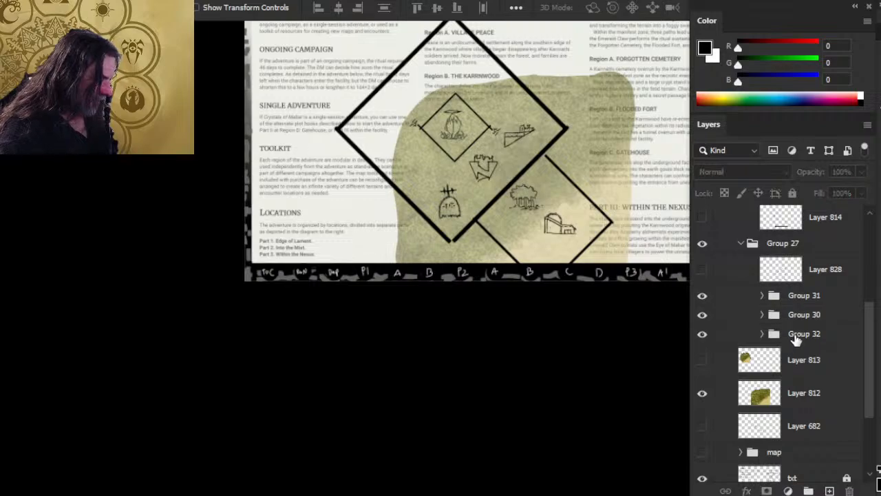
pyautogui.click(793, 334)
pyautogui.moveTo(635, 298); pyautogui.dragTo(682, 329)
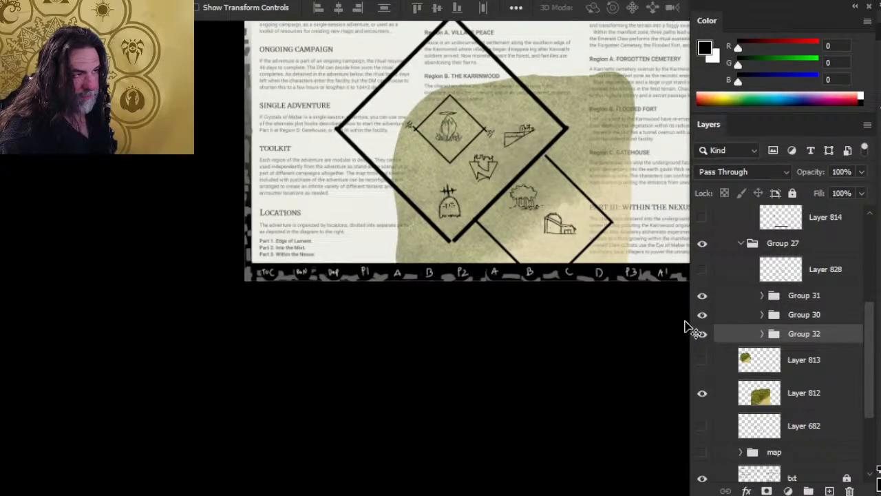
# Shift the gatehouse icon and the gravestone icon in Group 30 slightly right and up inside the large diamond
pyautogui.click(761, 314)
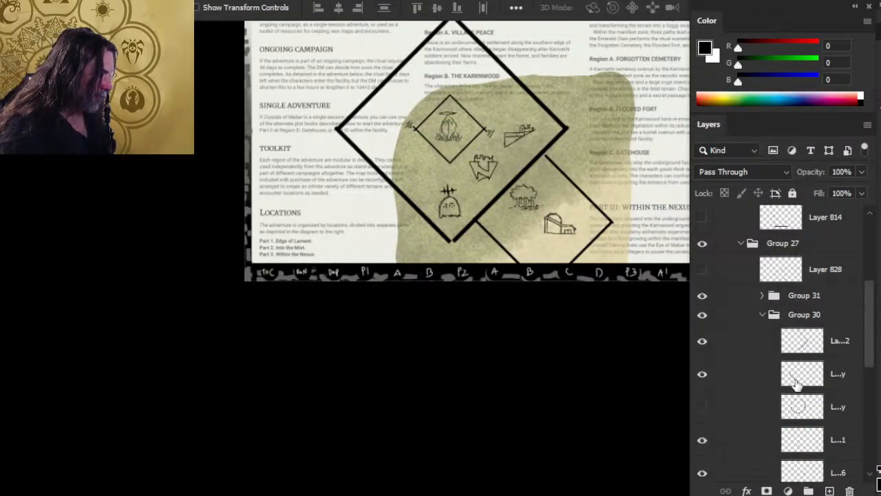
pyautogui.scroll(-3, 859, 342)
pyautogui.click(845, 378)
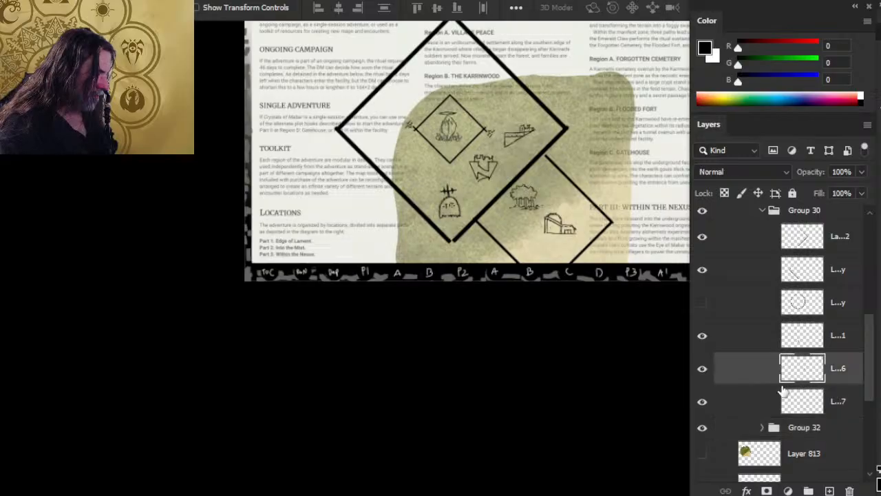
pyautogui.click(751, 346)
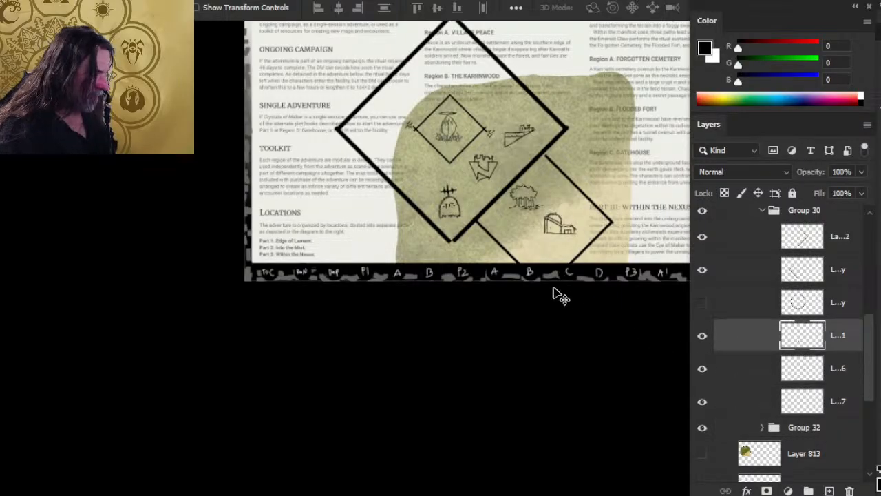
pyautogui.click(763, 368)
pyautogui.click(738, 402)
pyautogui.moveTo(603, 307); pyautogui.dragTo(619, 329)
pyautogui.click(757, 342)
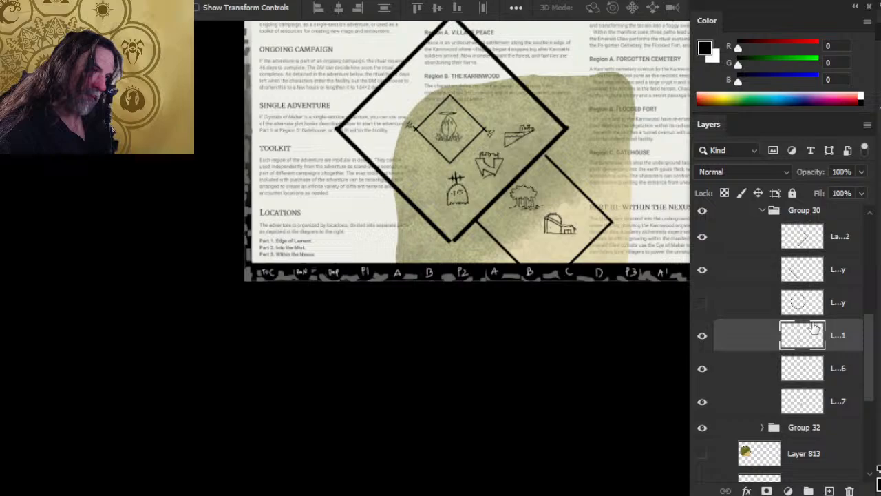
# Nudge the cliffside fort icon slightly right and up, and collapse Group 30
pyautogui.click(847, 375)
pyautogui.moveTo(630, 277)
pyautogui.mouseDown()
pyautogui.moveTo(637, 260)
pyautogui.moveTo(645, 269)
pyautogui.mouseUp()
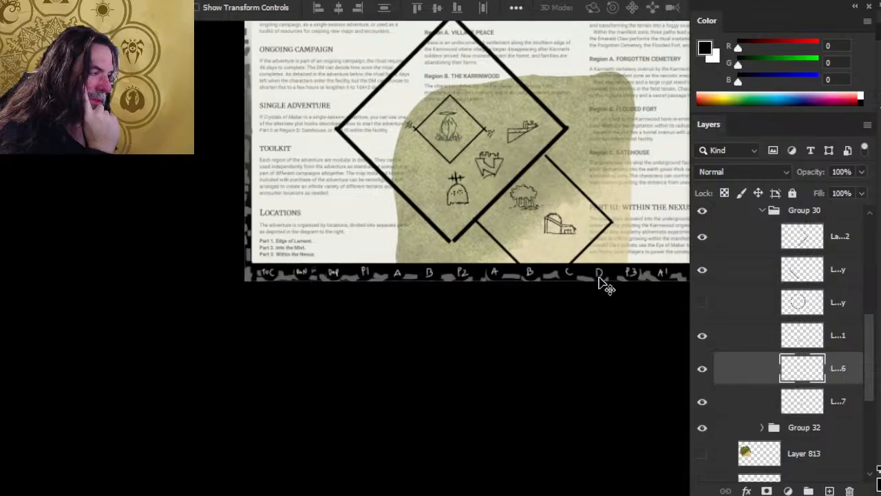
pyautogui.click(763, 210)
pyautogui.scroll(3, 862, 377)
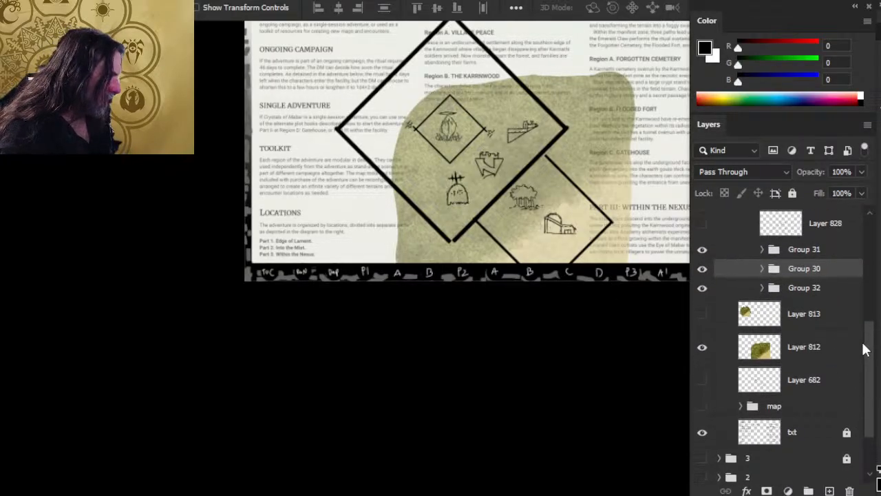
# Shift the tree and farmhouse icons in Group 31 together slightly right and down, and check the diagram by toggling Group 27's visibility
pyautogui.click(762, 283)
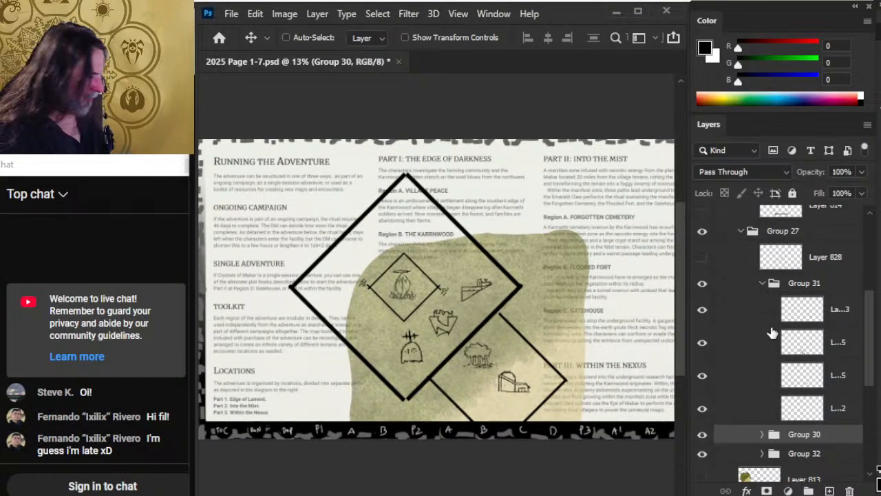
pyautogui.click(702, 313)
pyautogui.click(705, 312)
pyautogui.moveTo(549, 343); pyautogui.dragTo(568, 267)
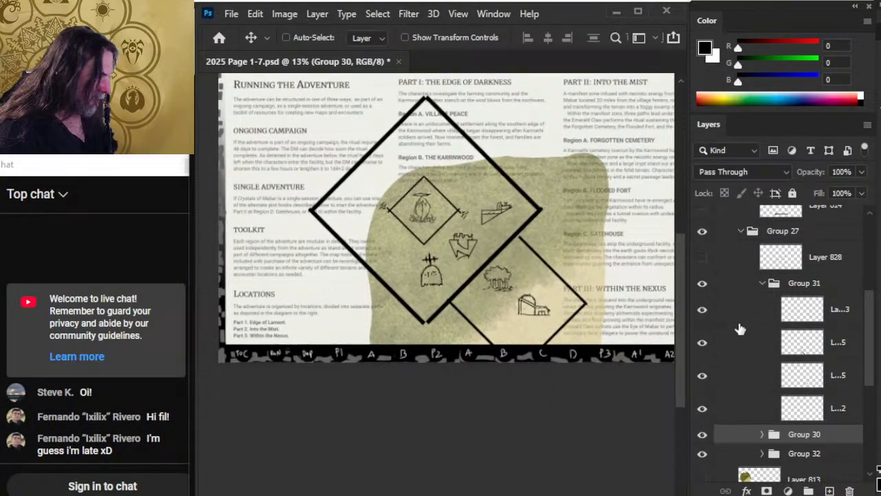
pyautogui.click(734, 389)
pyautogui.keyDown('shift'); pyautogui.click(743, 409); pyautogui.keyUp('shift')
pyautogui.moveTo(625, 369); pyautogui.dragTo(603, 372)
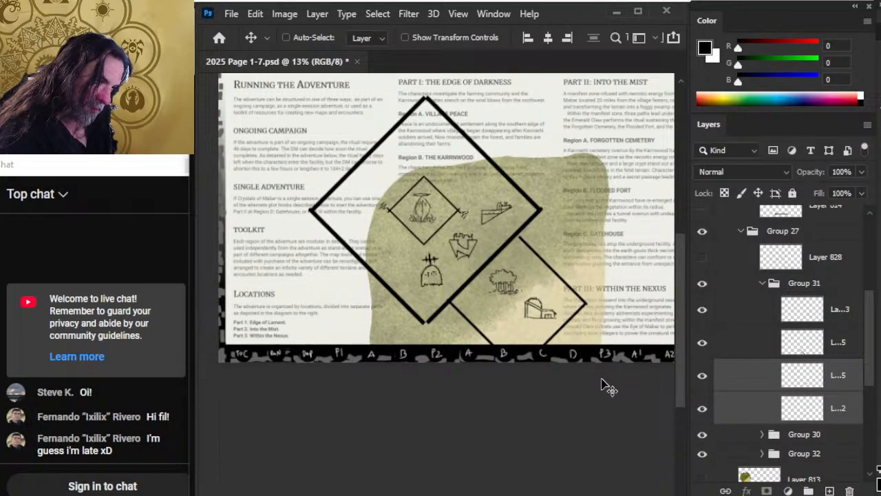
pyautogui.moveTo(597, 373)
pyautogui.mouseDown()
pyautogui.moveTo(594, 368)
pyautogui.moveTo(596, 376)
pyautogui.mouseUp()
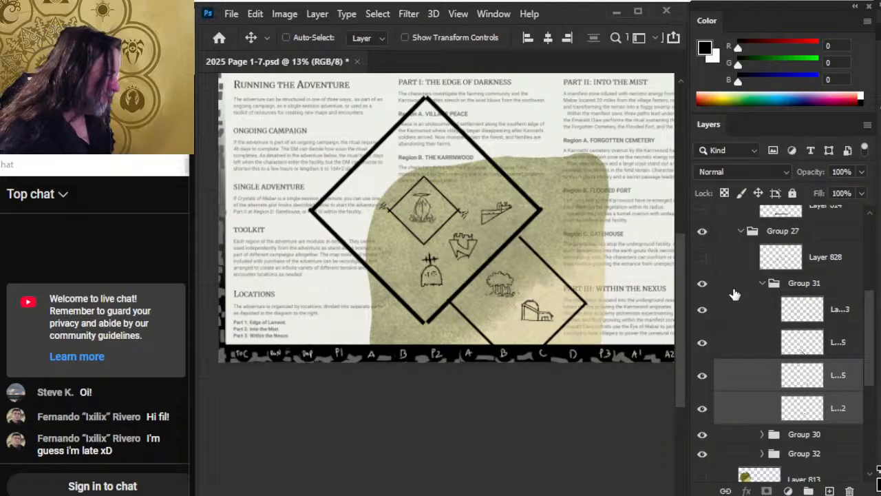
pyautogui.click(762, 283)
pyautogui.click(703, 234)
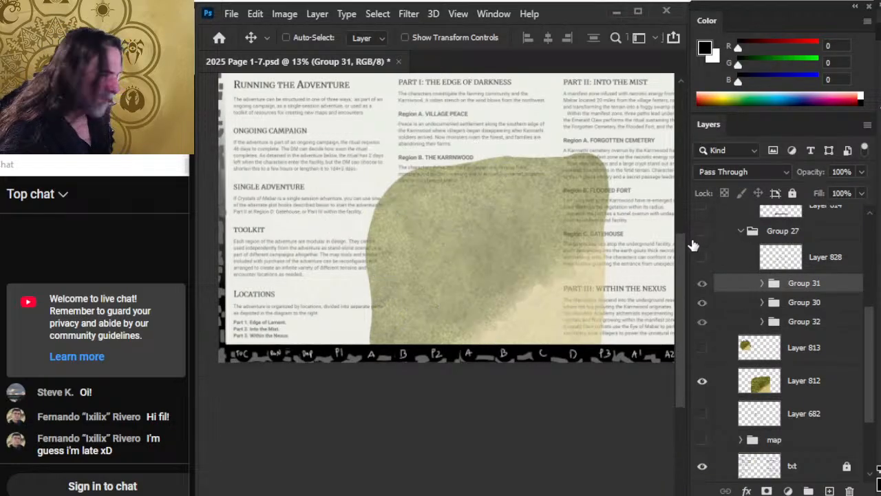
pyautogui.click(705, 234)
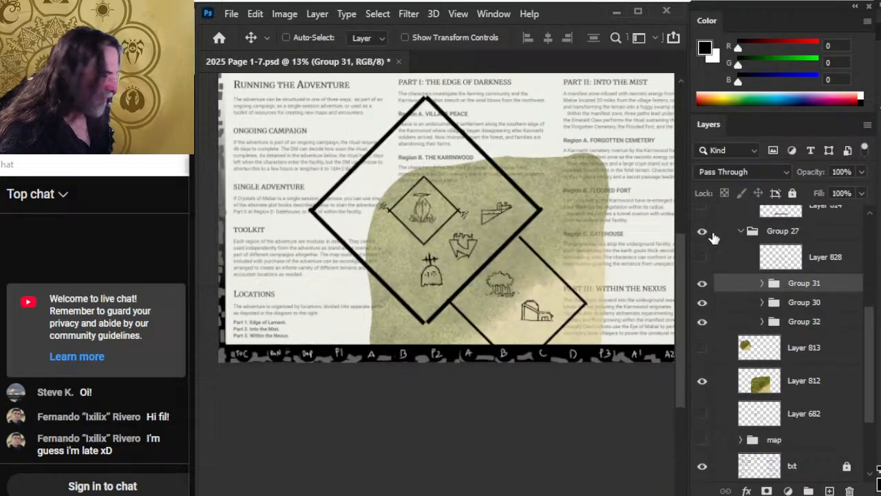
# Scale Groups 30, 31 and 32 together to 90.40% and reposition the reduced diagram over the green patch
pyautogui.keyDown('shift'); pyautogui.click(743, 319); pyautogui.keyUp('shift')
pyautogui.press('l')
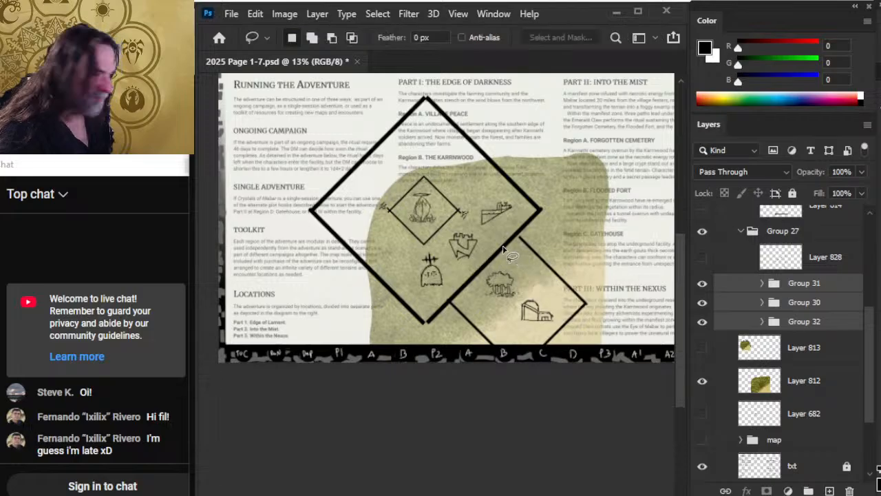
pyautogui.rightClick(509, 256)
pyautogui.click(566, 381)
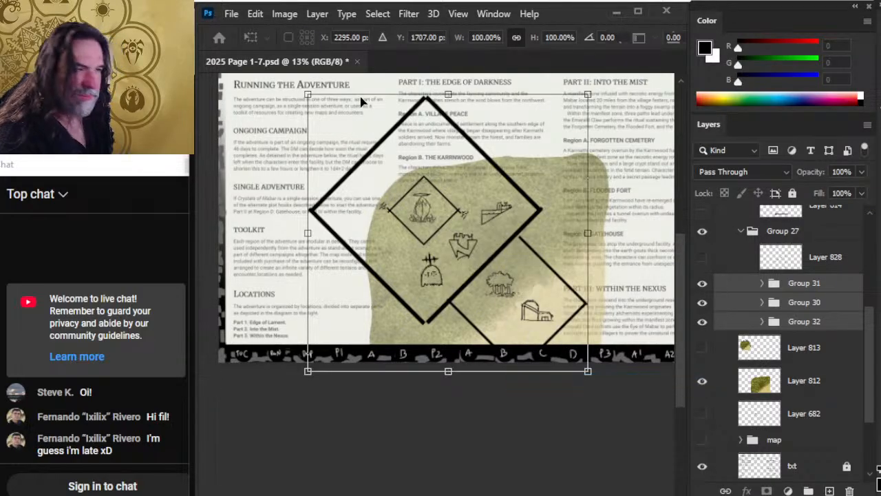
pyautogui.moveTo(308, 95); pyautogui.dragTo(322, 105)
pyautogui.moveTo(520, 301); pyautogui.dragTo(527, 306)
pyautogui.moveTo(325, 98); pyautogui.dragTo(330, 119)
pyautogui.moveTo(508, 265); pyautogui.dragTo(503, 266)
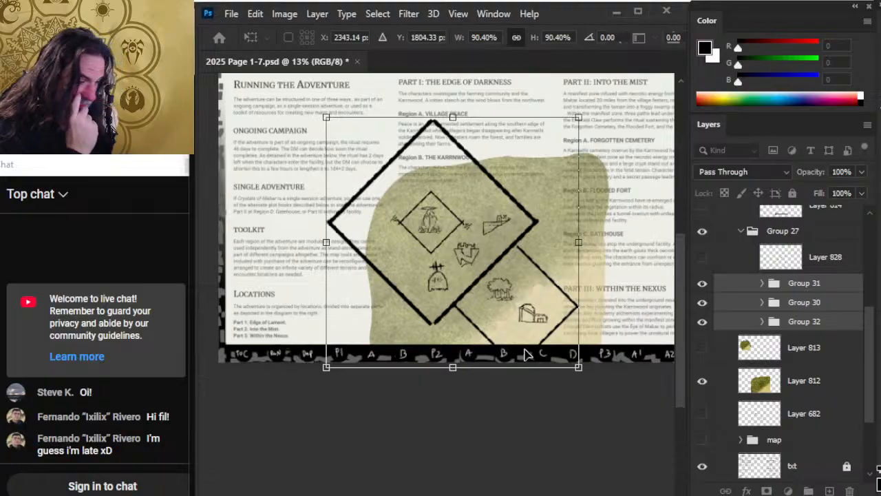
pyautogui.moveTo(510, 306); pyautogui.dragTo(507, 346)
pyautogui.press('Return')
pyautogui.press('l')
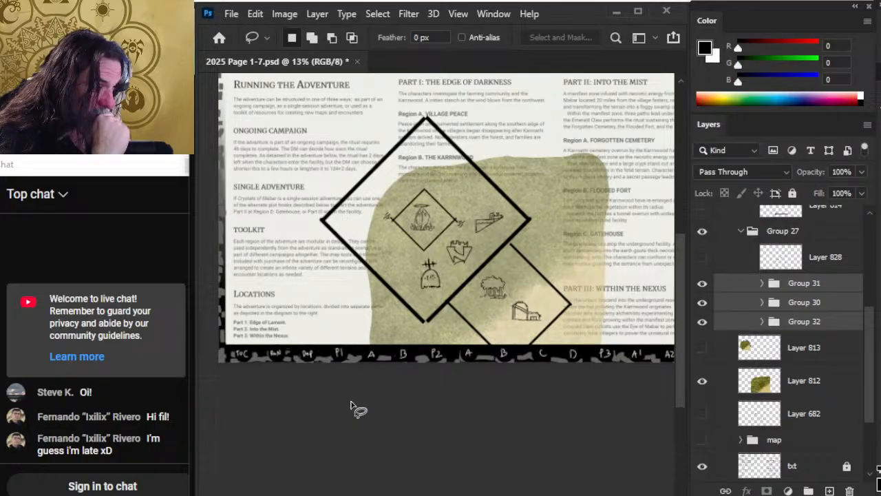
# Nudge the crystal icon on Layer 690 in Group 32 slightly right to centre it in its small diamond
pyautogui.click(761, 321)
pyautogui.click(836, 413)
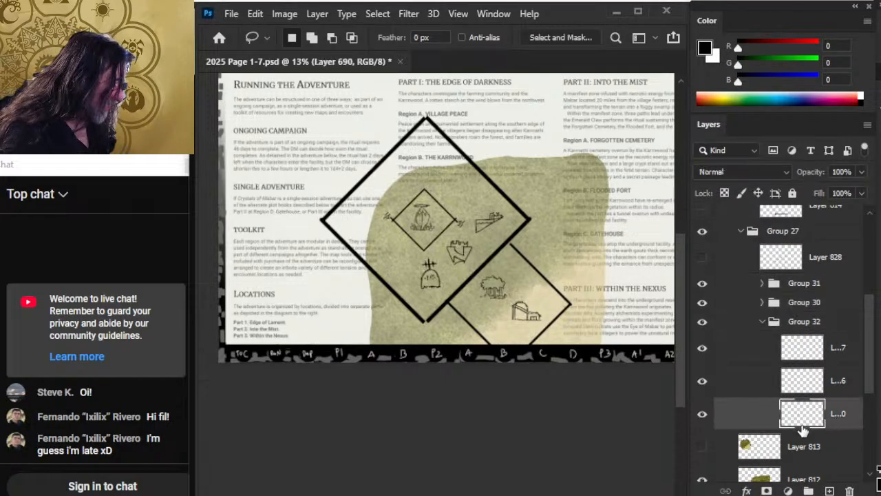
pyautogui.press('v')
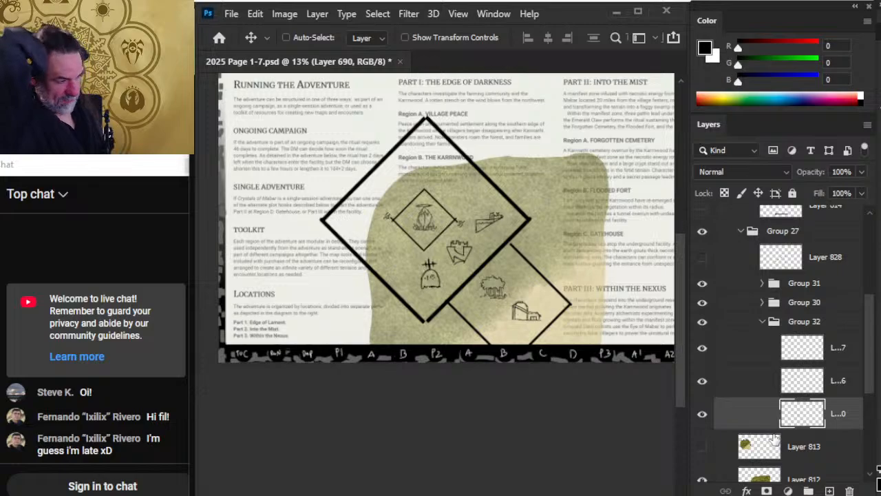
# Add a new layer above Group 31 and handwrite A beside the farmhouse, B beside the trees and P1 below them with the brush
pyautogui.click(840, 291)
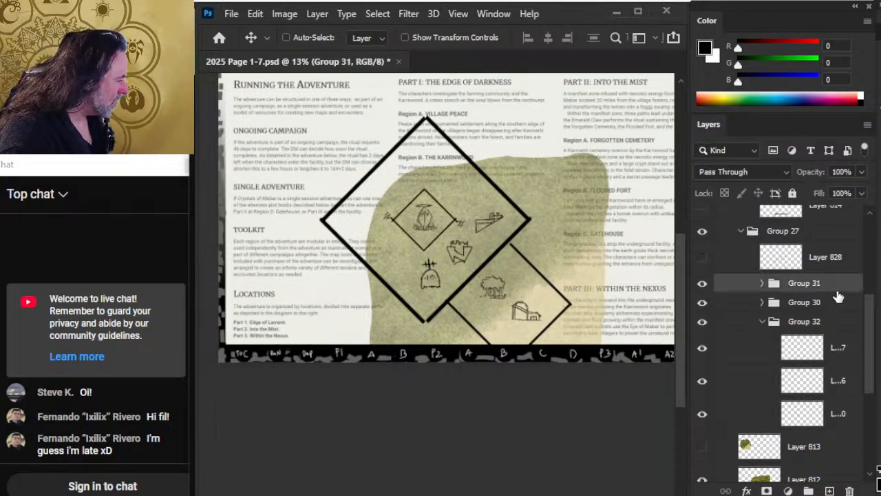
pyautogui.click(829, 490)
pyautogui.press('z')
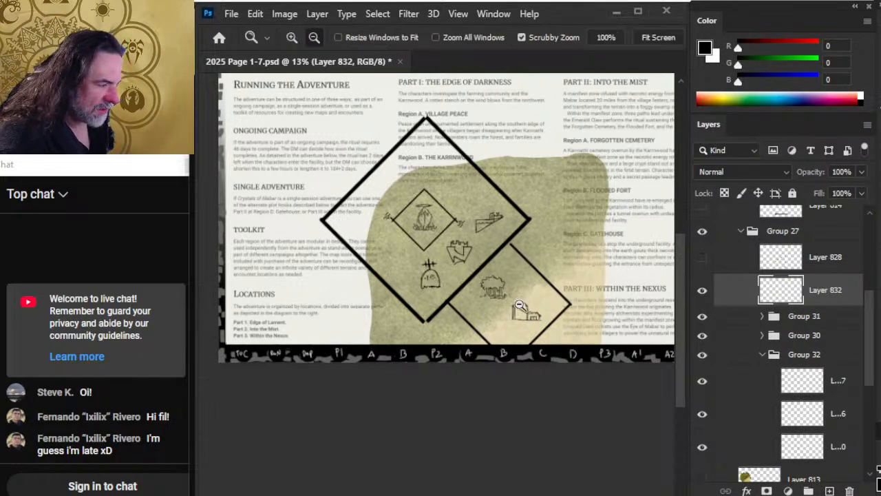
pyautogui.press('b')
pyautogui.moveTo(519, 303)
pyautogui.mouseDown()
pyautogui.moveTo(559, 294)
pyautogui.moveTo(563, 305)
pyautogui.mouseUp()
pyautogui.moveTo(553, 300); pyautogui.dragTo(563, 300)
pyautogui.moveTo(484, 346); pyautogui.dragTo(483, 362)
pyautogui.moveTo(484, 346); pyautogui.dragTo(502, 362)
pyautogui.moveTo(511, 245); pyautogui.dragTo(510, 264)
pyautogui.moveTo(510, 245); pyautogui.dragTo(510, 264)
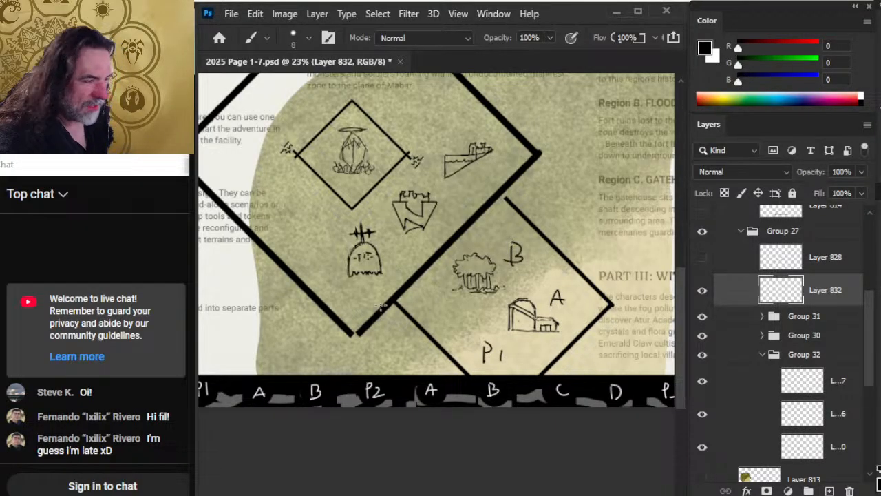
# Handwrite P2 below the large diamond, A, B and C beside its gravestone, cliffside fort and gatehouse icons, and P3 beside the small diamond
pyautogui.moveTo(328, 358)
pyautogui.mouseDown()
pyautogui.moveTo(329, 333)
pyautogui.moveTo(329, 344)
pyautogui.mouseUp()
pyautogui.moveTo(346, 341); pyautogui.dragTo(372, 355)
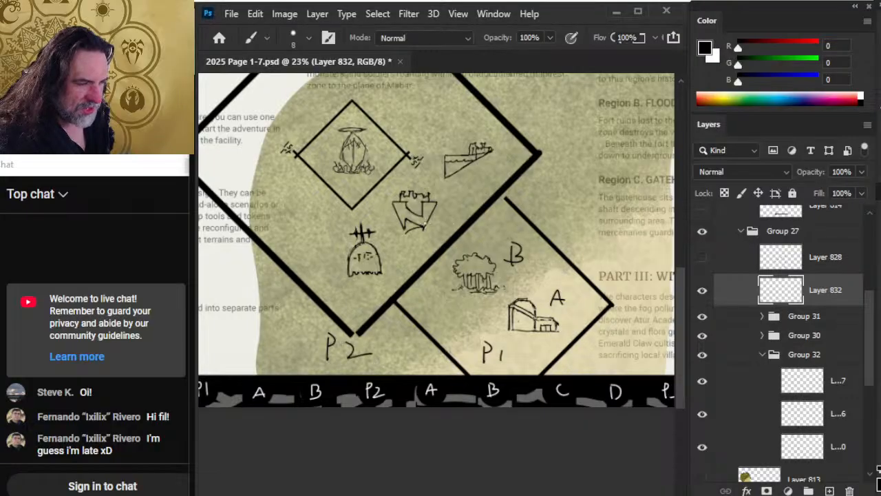
pyautogui.moveTo(349, 302); pyautogui.dragTo(367, 302)
pyautogui.moveTo(351, 296); pyautogui.dragTo(365, 296)
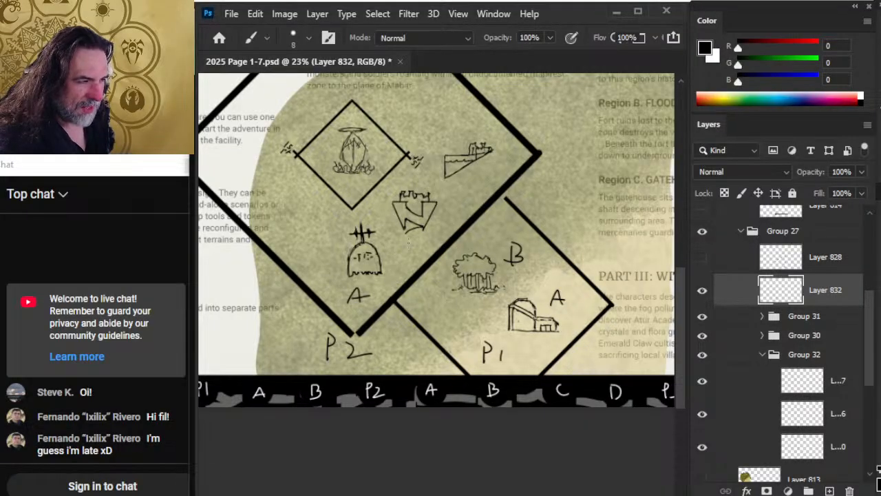
pyautogui.moveTo(456, 175); pyautogui.dragTo(458, 195)
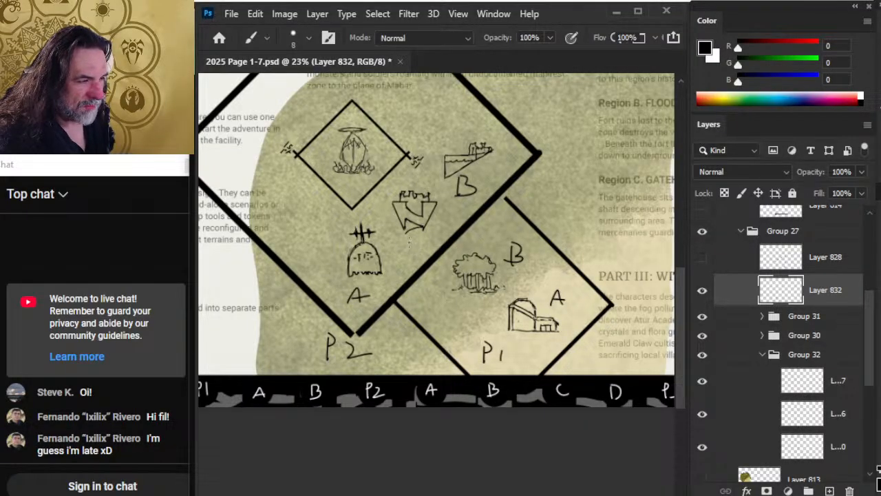
pyautogui.moveTo(409, 248); pyautogui.dragTo(409, 263)
pyautogui.moveTo(345, 225); pyautogui.dragTo(442, 291)
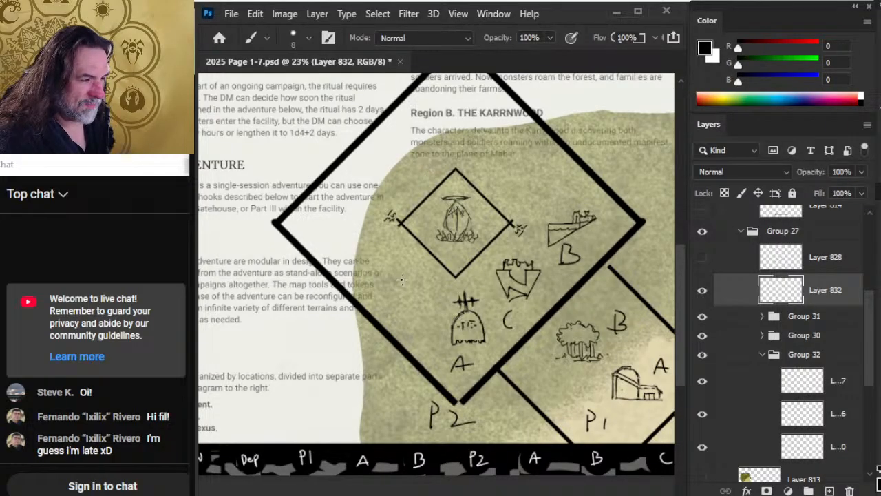
pyautogui.moveTo(493, 174)
pyautogui.mouseDown()
pyautogui.moveTo(492, 190)
pyautogui.moveTo(494, 181)
pyautogui.moveTo(519, 178)
pyautogui.moveTo(510, 185)
pyautogui.mouseUp()
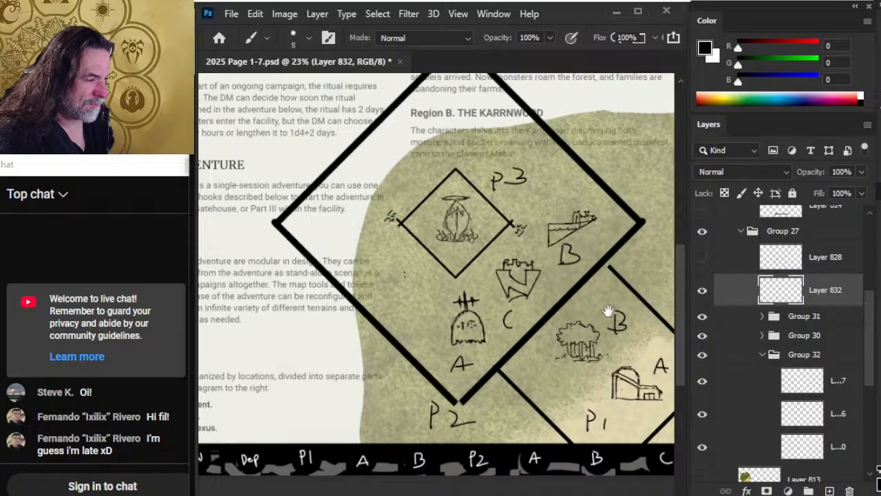
# Move the gatehouse icon on Layer 697 in Group 30 into the small diamond, on top of the crystal icon
pyautogui.moveTo(609, 311); pyautogui.dragTo(556, 222)
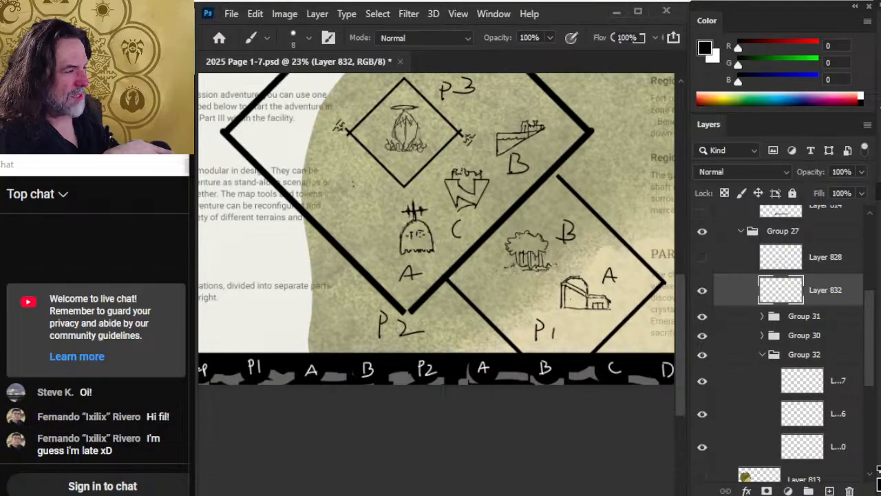
pyautogui.click(761, 335)
pyautogui.moveTo(873, 338); pyautogui.dragTo(871, 373)
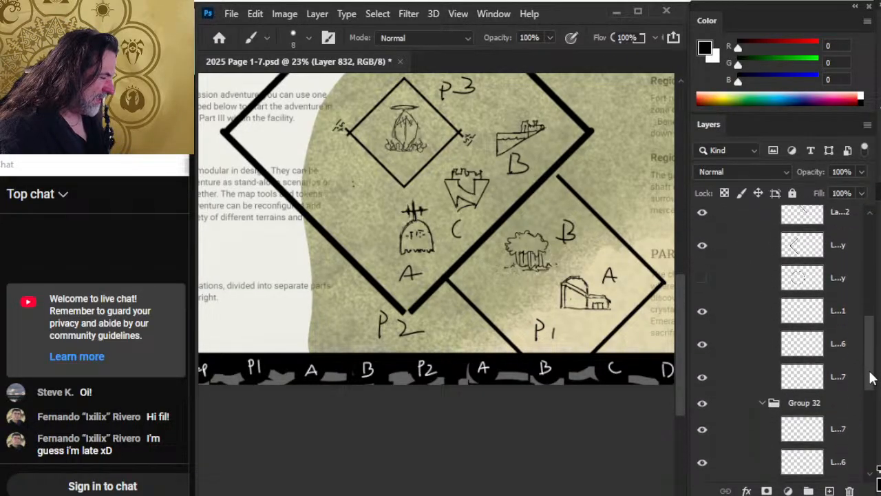
pyautogui.click(842, 384)
pyautogui.press('v')
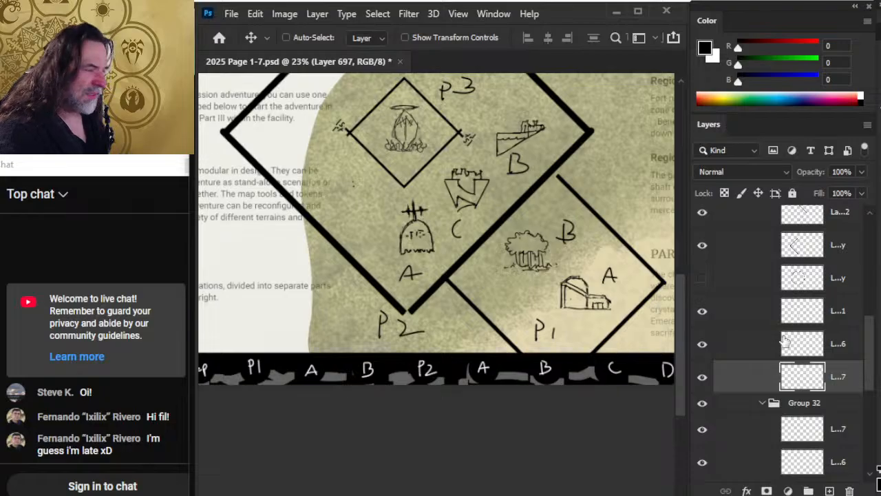
pyautogui.click(702, 344)
pyautogui.click(702, 344)
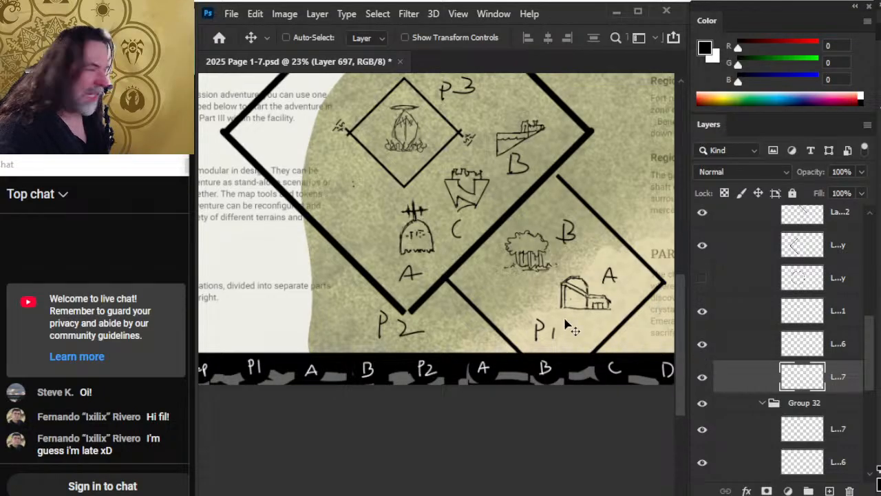
pyautogui.moveTo(564, 321)
pyautogui.mouseDown()
pyautogui.moveTo(516, 234)
pyautogui.moveTo(527, 294)
pyautogui.mouseUp()
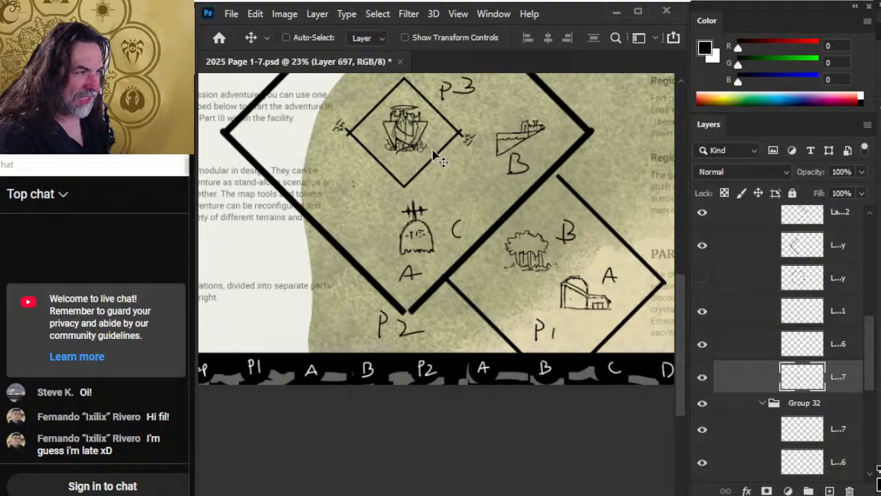
pyautogui.moveTo(450, 200)
pyautogui.mouseDown()
pyautogui.moveTo(444, 148)
pyautogui.moveTo(456, 182)
pyautogui.mouseUp()
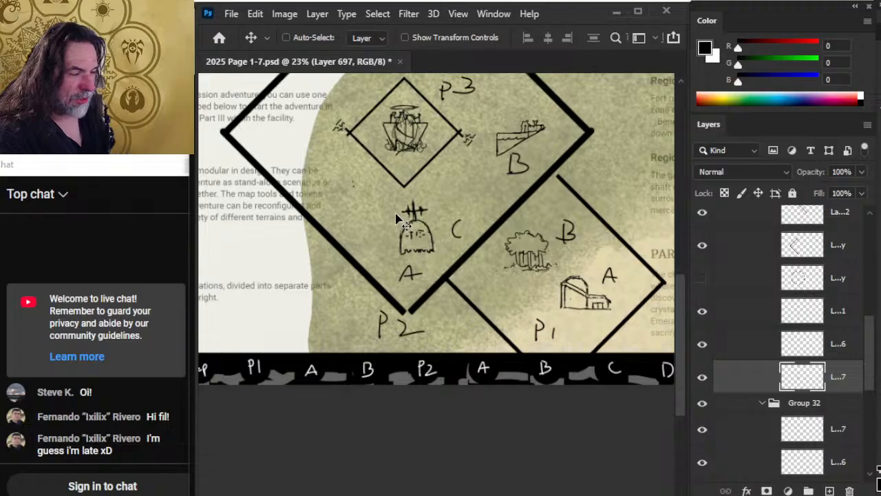
# Draw curved arrows from the gravestone icon and from the cliffside fort icon towards the small diamond
pyautogui.press('b')
pyautogui.moveTo(395, 237)
pyautogui.mouseDown()
pyautogui.moveTo(380, 231)
pyautogui.moveTo(382, 167)
pyautogui.moveTo(401, 238)
pyautogui.mouseUp()
pyautogui.moveTo(370, 166); pyautogui.dragTo(387, 176)
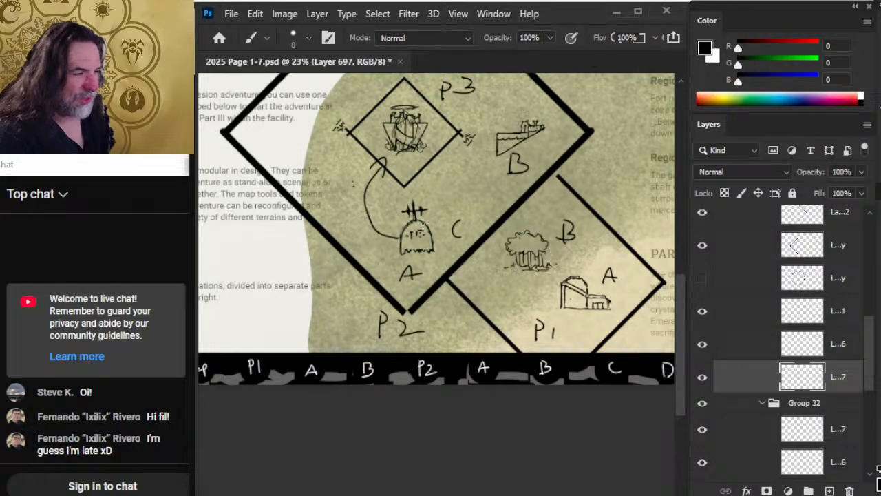
pyautogui.scroll(3, 466, 183)
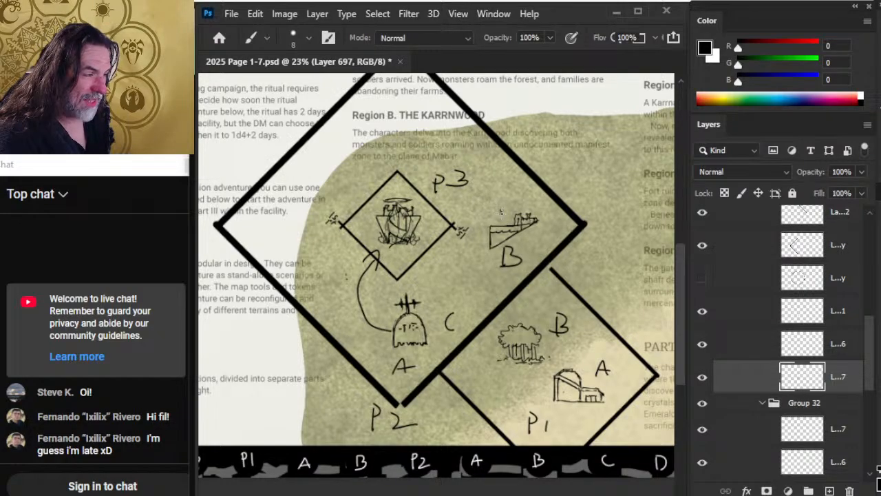
pyautogui.moveTo(501, 211)
pyautogui.mouseDown()
pyautogui.moveTo(479, 197)
pyautogui.moveTo(446, 201)
pyautogui.moveTo(460, 206)
pyautogui.mouseUp()
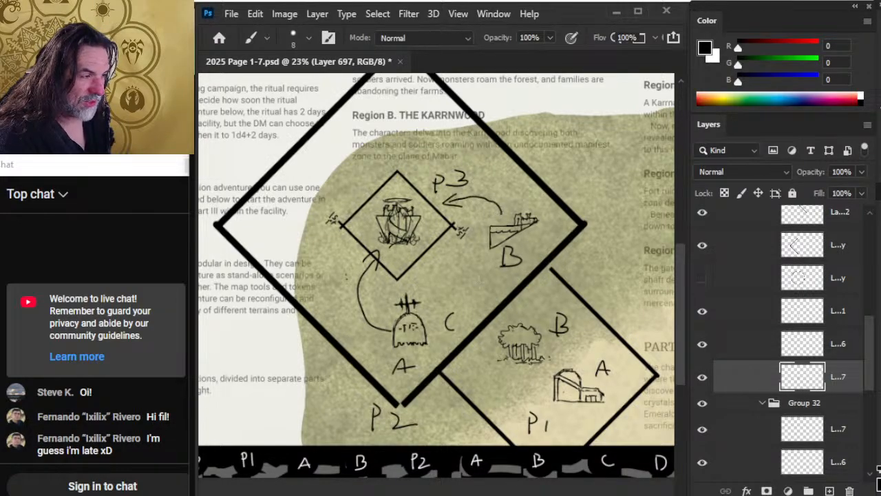
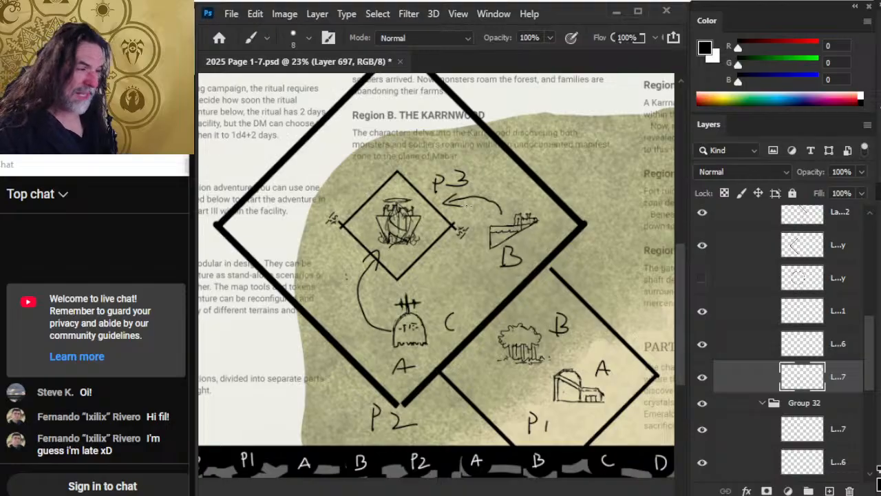
# Brush extra strokes around the cliffside fort and its arrow, another from the gravestone, and a loop around the icon in the small diamond
pyautogui.moveTo(509, 252); pyautogui.dragTo(515, 263)
pyautogui.moveTo(519, 196); pyautogui.dragTo(491, 176)
pyautogui.moveTo(490, 228)
pyautogui.mouseDown()
pyautogui.moveTo(475, 223)
pyautogui.moveTo(481, 214)
pyautogui.mouseUp()
pyautogui.moveTo(495, 253); pyautogui.dragTo(470, 245)
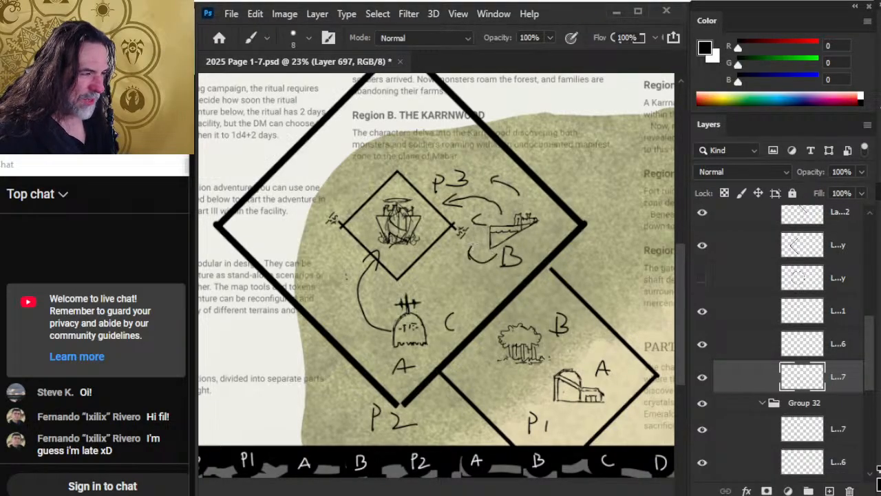
pyautogui.moveTo(498, 199)
pyautogui.mouseDown()
pyautogui.moveTo(490, 215)
pyautogui.moveTo(479, 205)
pyautogui.mouseUp()
pyautogui.moveTo(471, 193); pyautogui.dragTo(471, 212)
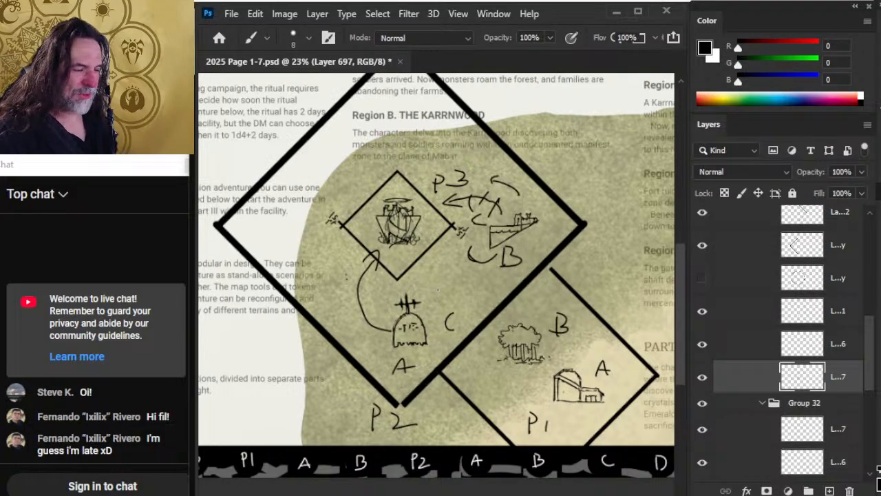
pyautogui.moveTo(406, 316); pyautogui.dragTo(354, 301)
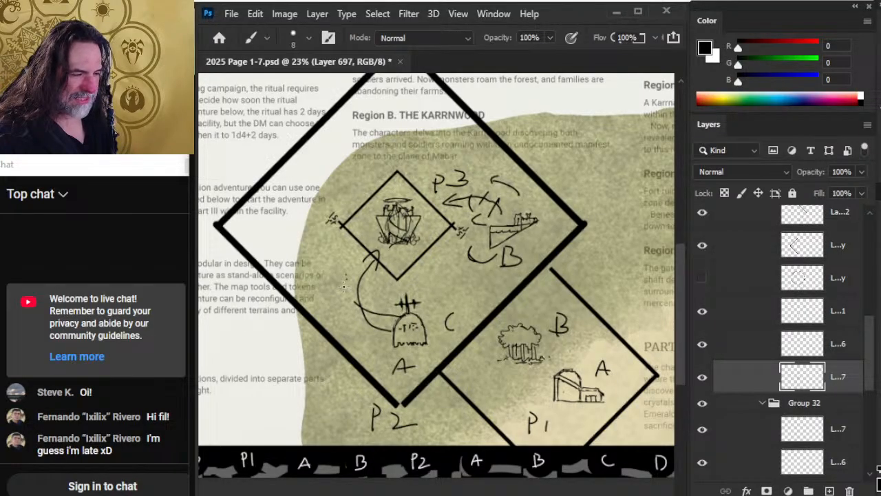
pyautogui.moveTo(377, 253)
pyautogui.mouseDown()
pyautogui.moveTo(395, 191)
pyautogui.moveTo(408, 274)
pyautogui.mouseUp()
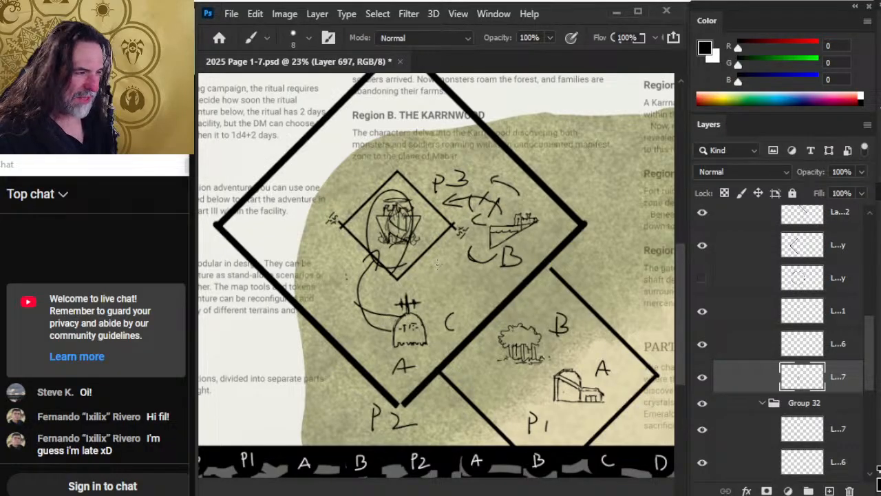
# Hide Layer 697 in Group 30 and make Layer 690 in Group 32 the active layer
pyautogui.click(702, 379)
pyautogui.click(702, 379)
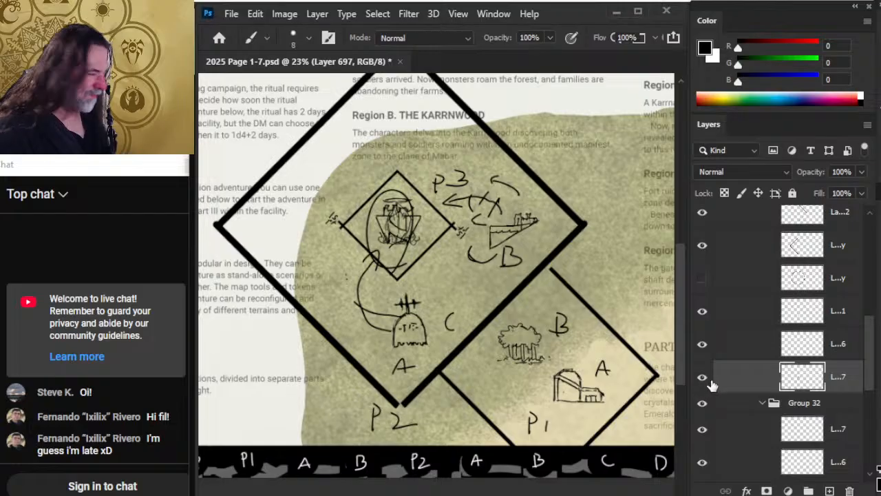
pyautogui.click(702, 379)
pyautogui.click(702, 430)
pyautogui.click(702, 430)
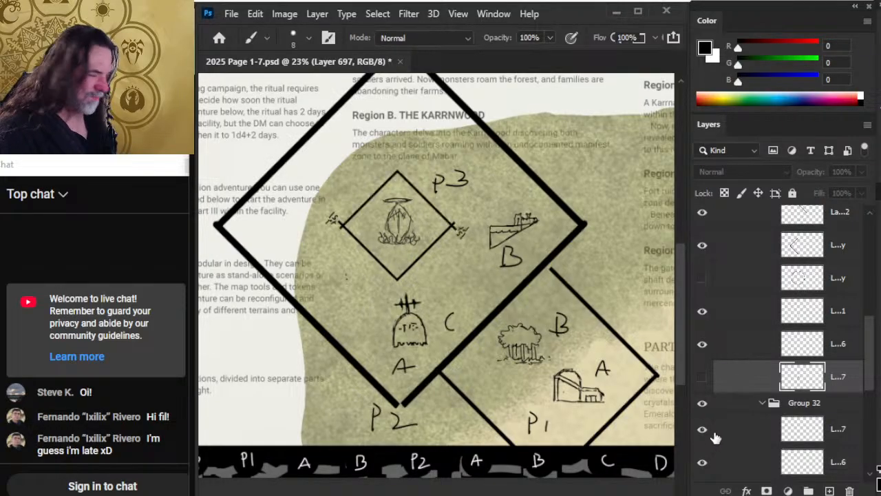
pyautogui.moveTo(870, 334); pyautogui.dragTo(860, 388)
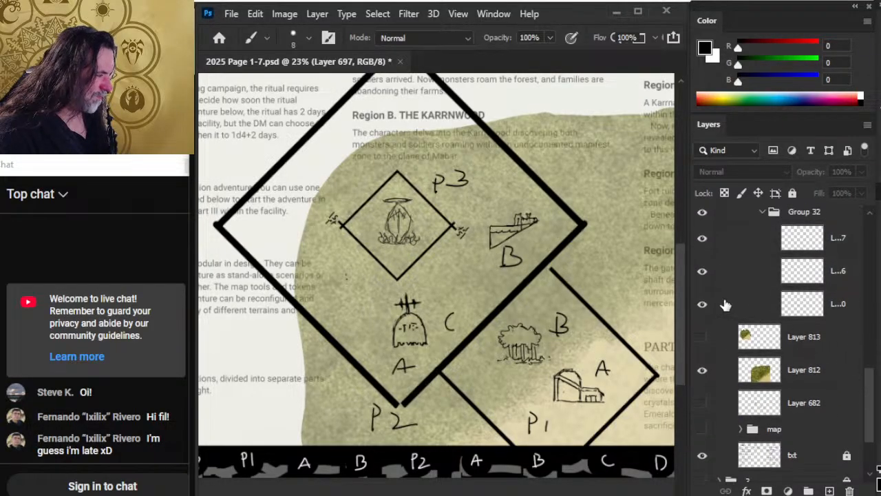
pyautogui.click(704, 314)
pyautogui.click(721, 314)
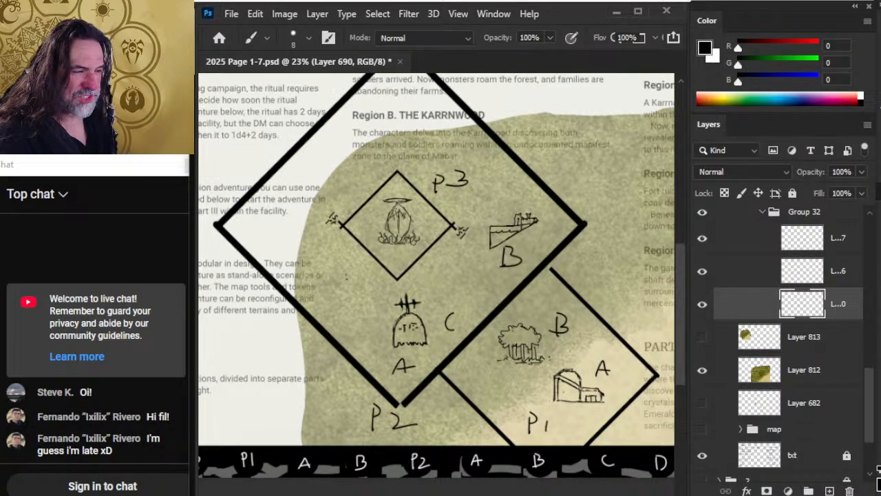
# Try brushing strokes over the crystal icon in the small diamond on Layer 690, and undo them
pyautogui.moveTo(397, 205); pyautogui.dragTo(433, 234)
pyautogui.hotkey('ctrl', 'z')
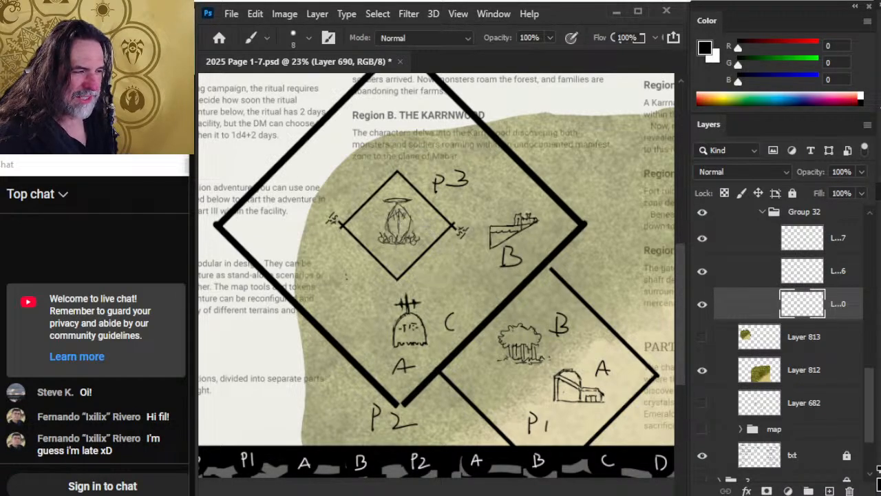
pyautogui.moveTo(392, 182)
pyautogui.mouseDown()
pyautogui.moveTo(394, 245)
pyautogui.moveTo(405, 246)
pyautogui.mouseUp()
pyautogui.hotkey('ctrl', 'z')
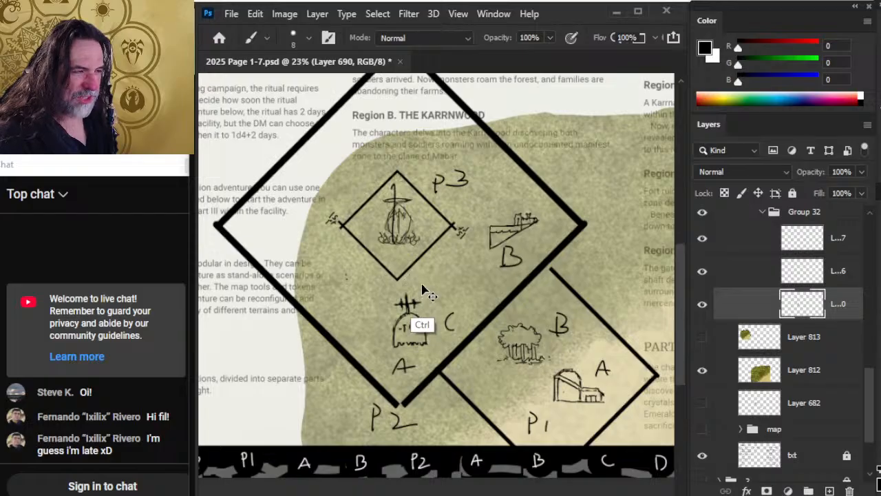
pyautogui.hotkey('ctrl', 'z')
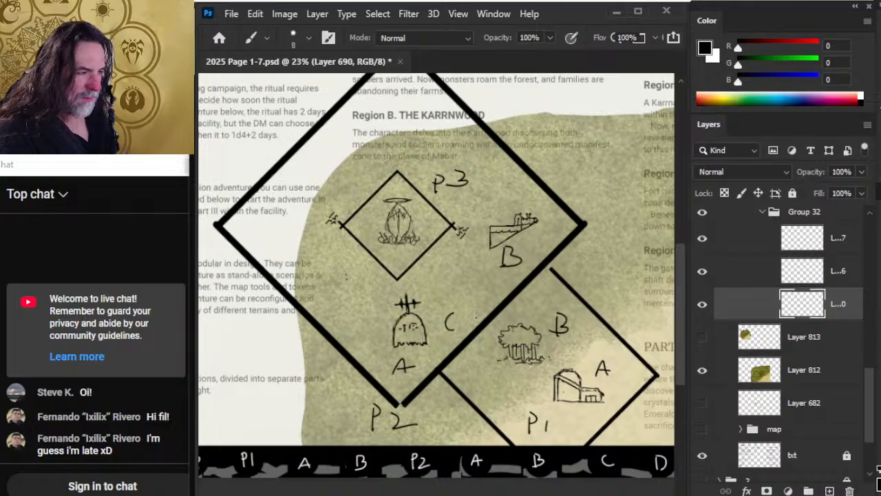
# Undo the extra strokes, both linking arrows and the gatehouse icon's move into the small diamond
pyautogui.click(703, 307)
pyautogui.click(703, 307)
pyautogui.hotkey('ctrl', 'z')
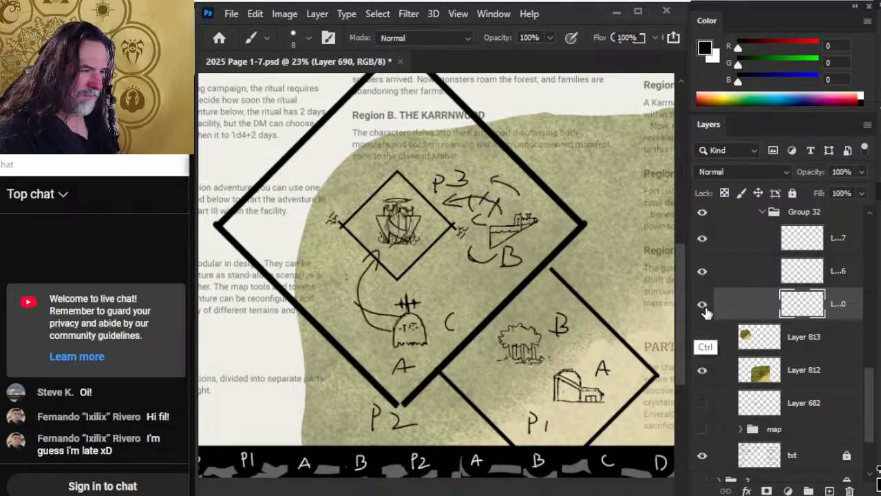
pyautogui.hotkey('ctrl', 'z')
pyautogui.hotkey('ctrl', 'z')
pyautogui.hotkey('ctrl', 'z')
pyautogui.hotkey('ctrl', 'z')
pyautogui.hotkey('ctrl', 'z')
pyautogui.hotkey('ctrl', 'z')
pyautogui.hotkey('ctrl', 'z')
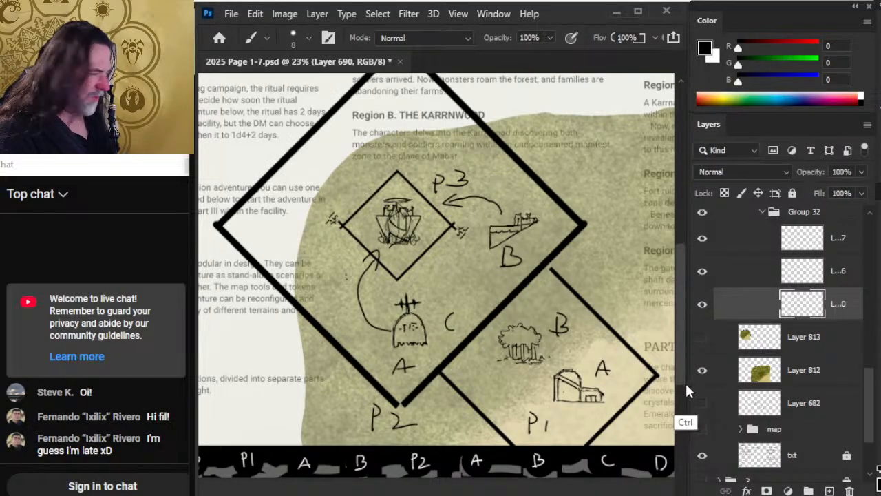
pyautogui.hotkey('ctrl', 'z')
pyautogui.hotkey('ctrl', 'z')
pyautogui.hotkey('ctrl', 'z')
pyautogui.click(702, 308)
pyautogui.click(702, 309)
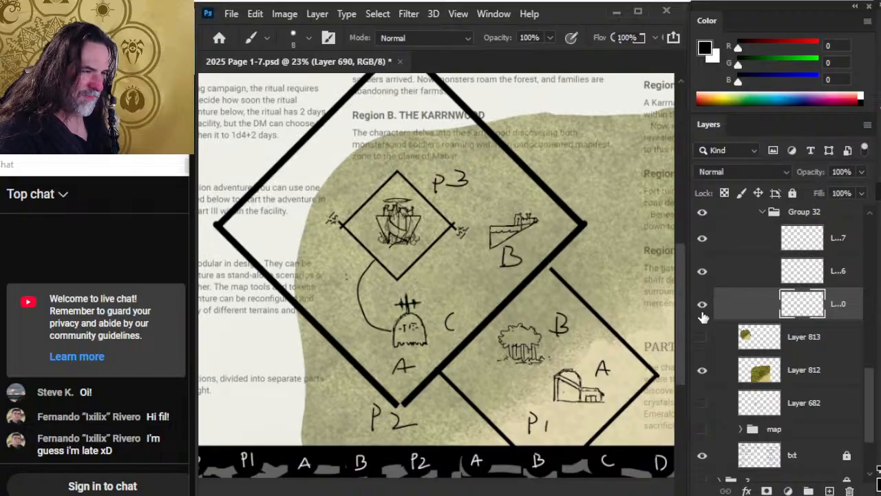
pyautogui.hotkey('ctrl', 'z')
pyautogui.hotkey('ctrl', 'z')
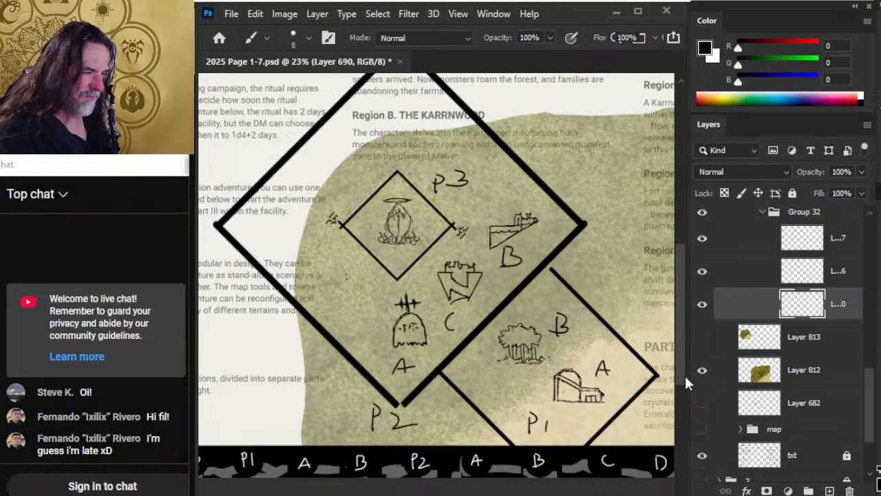
# Examine how the location diagram sits within the whole Running the Adventure spread
pyautogui.moveTo(632, 350); pyautogui.dragTo(584, 318)
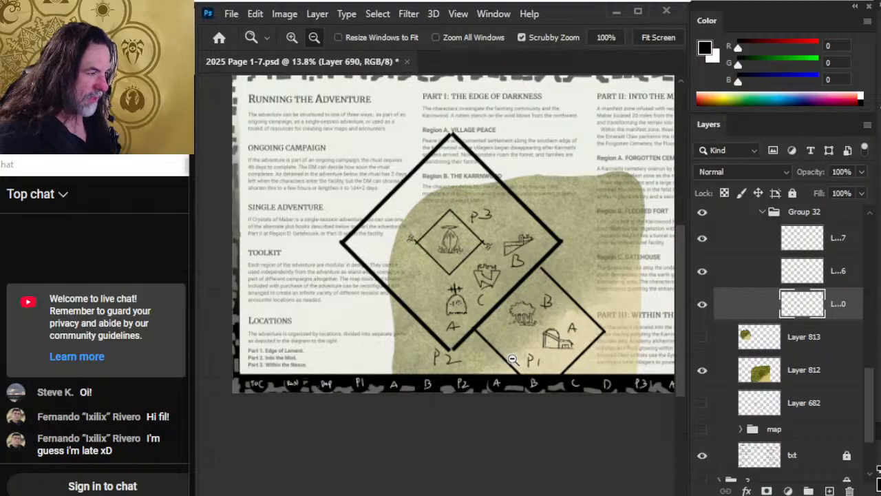
pyautogui.moveTo(590, 330); pyautogui.dragTo(584, 271)
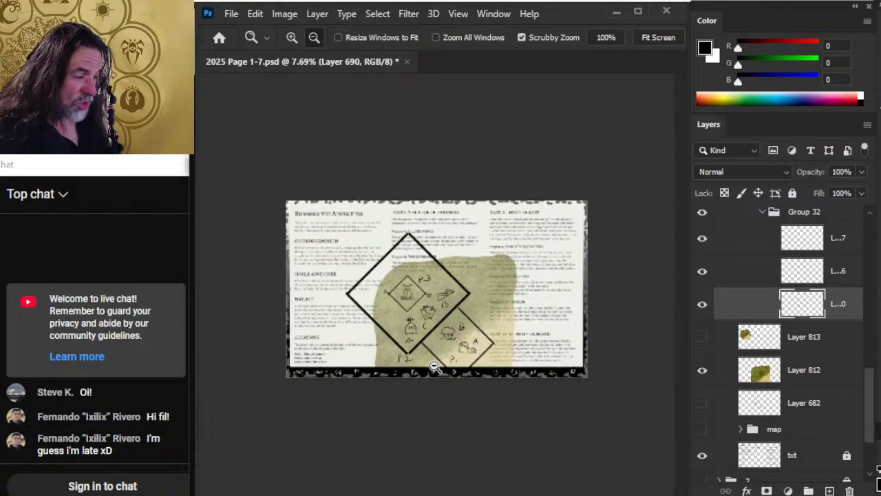
pyautogui.scroll(2, 435, 366)
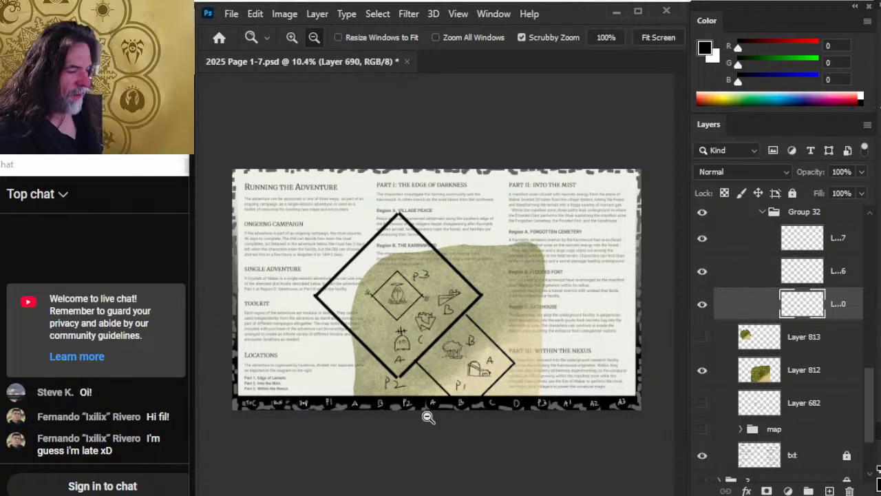
pyautogui.click(292, 379)
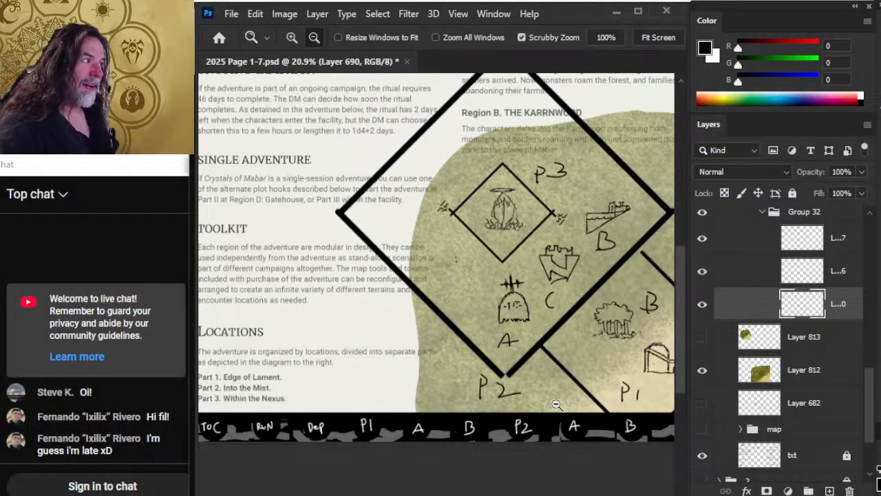
pyautogui.moveTo(511, 273); pyautogui.dragTo(456, 252)
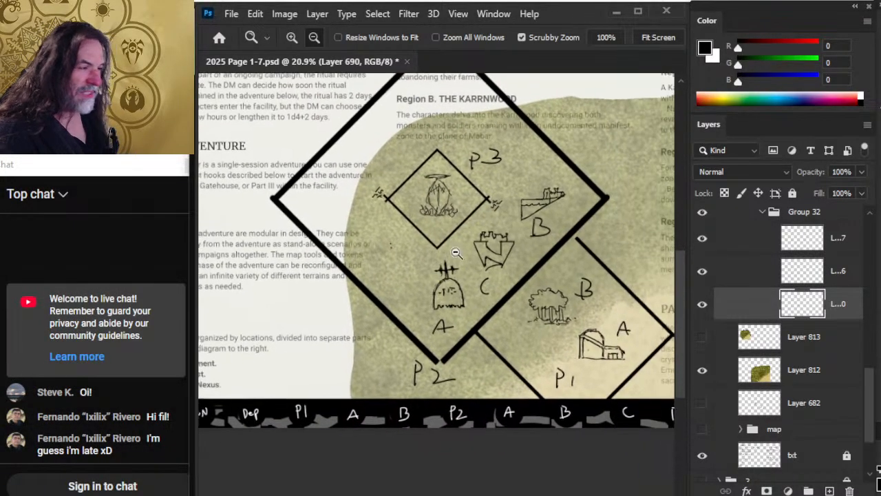
pyautogui.keyDown('alt'); pyautogui.click(456, 253); pyautogui.keyUp('alt')
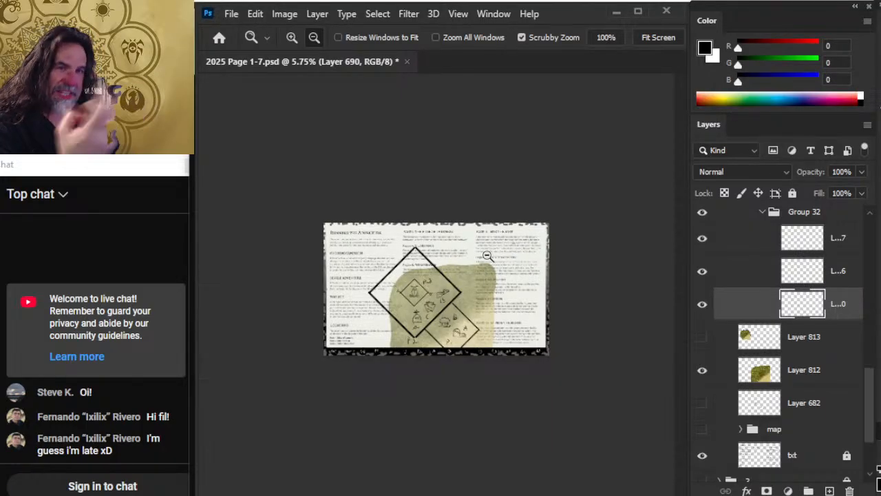
pyautogui.moveTo(381, 320); pyautogui.dragTo(441, 317)
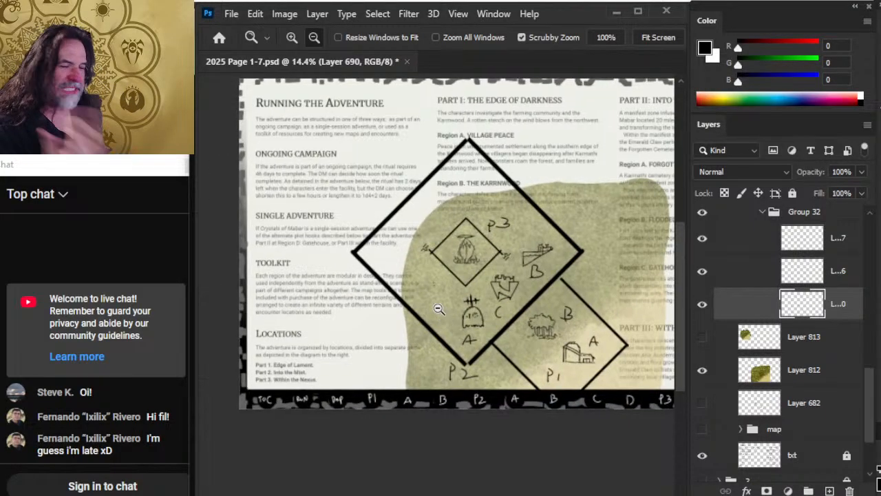
pyautogui.moveTo(534, 223); pyautogui.dragTo(487, 206)
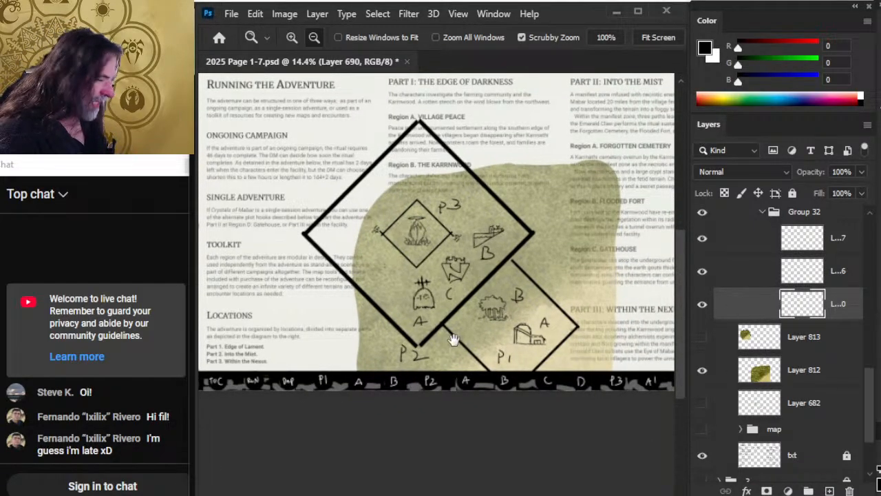
# Inspect the handwritten part and region tabs along the lower border of the spread
pyautogui.scroll(2, 453, 338)
pyautogui.scroll(3, 402, 360)
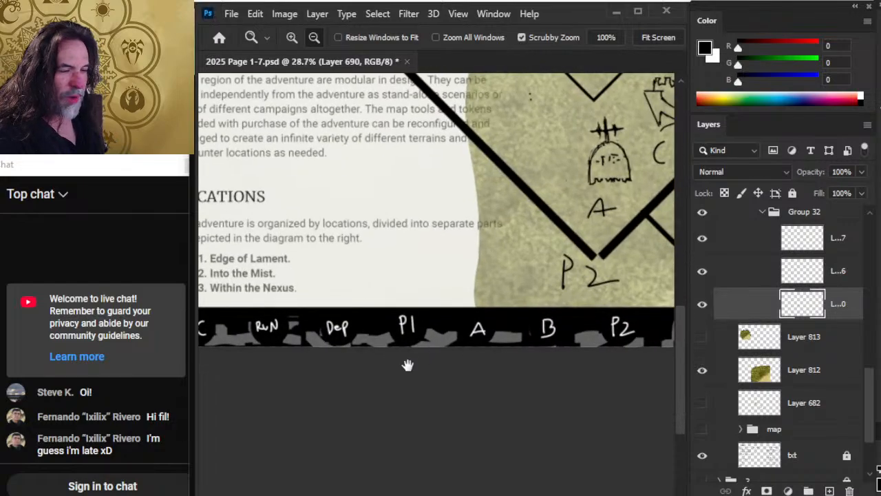
pyautogui.moveTo(352, 360); pyautogui.dragTo(255, 329)
pyautogui.moveTo(619, 323); pyautogui.dragTo(359, 323)
pyautogui.moveTo(657, 311); pyautogui.dragTo(437, 309)
pyautogui.moveTo(577, 296); pyautogui.dragTo(618, 307)
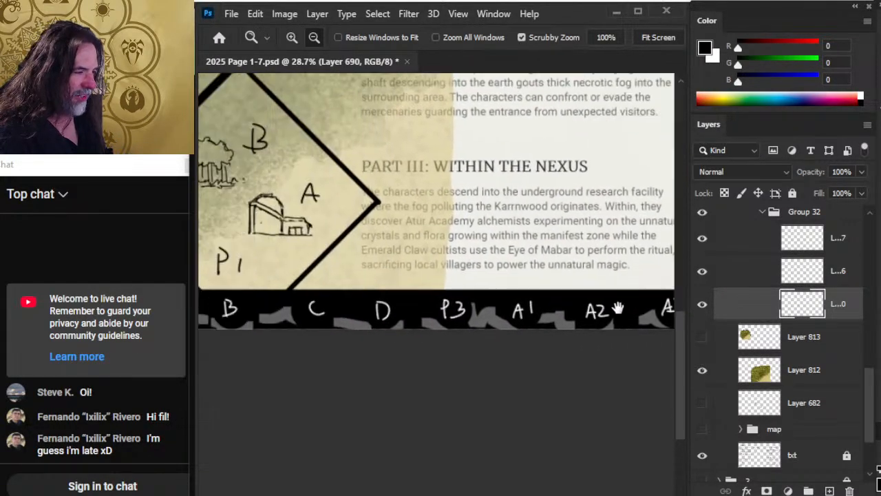
# Compare the diamonds, icons and labels of the location diagram with the surrounding text columns across the spread
pyautogui.scroll(-3, 423, 272)
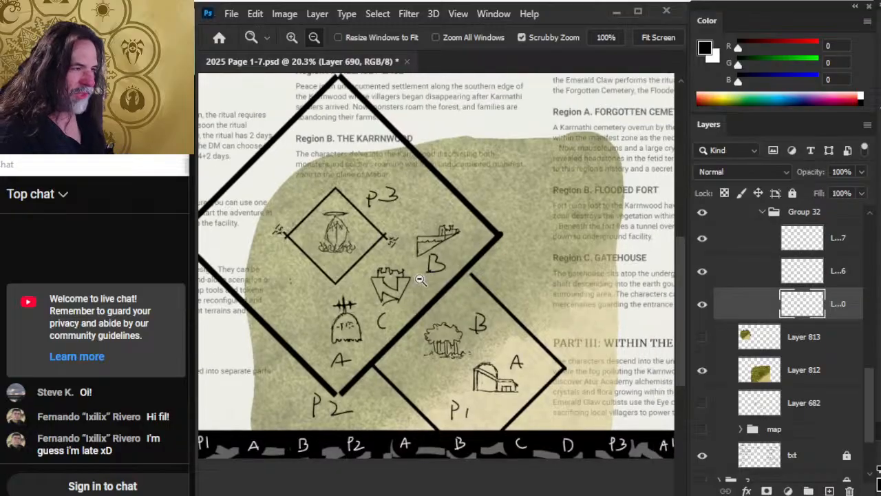
pyautogui.scroll(-2, 385, 268)
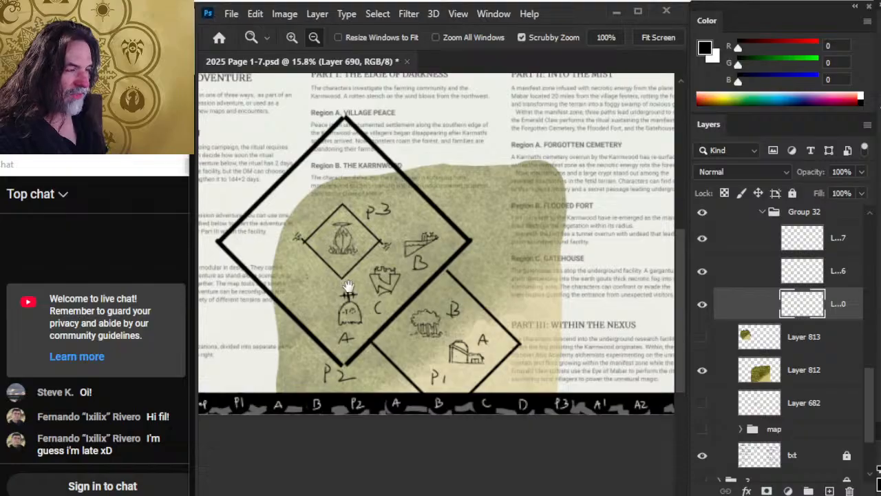
pyautogui.moveTo(350, 291); pyautogui.dragTo(401, 279)
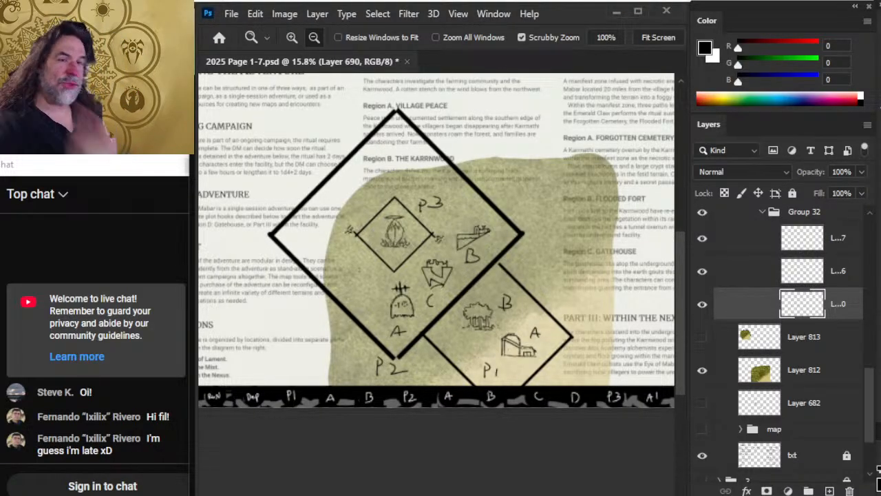
pyautogui.hotkey('ctrl', 'pagedown')
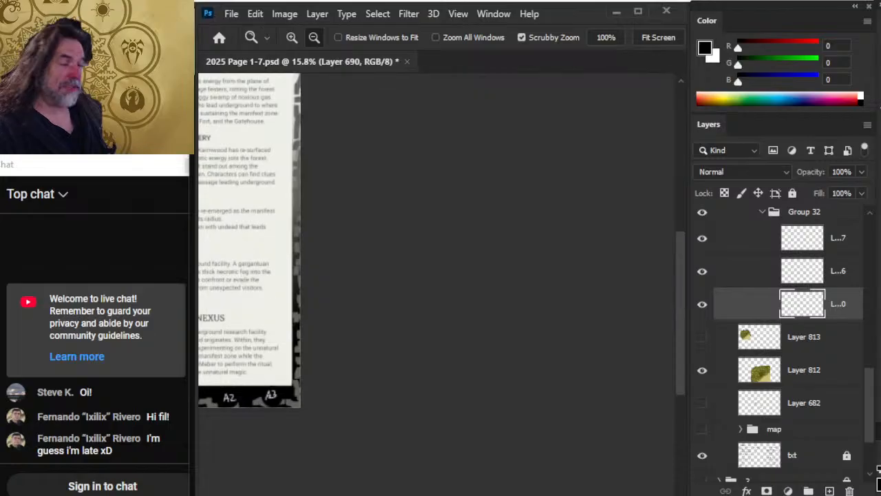
pyautogui.moveTo(386, 194)
pyautogui.mouseDown()
pyautogui.moveTo(515, 204)
pyautogui.moveTo(592, 228)
pyautogui.mouseUp()
pyautogui.moveTo(365, 240); pyautogui.dragTo(554, 317)
pyautogui.click(494, 298)
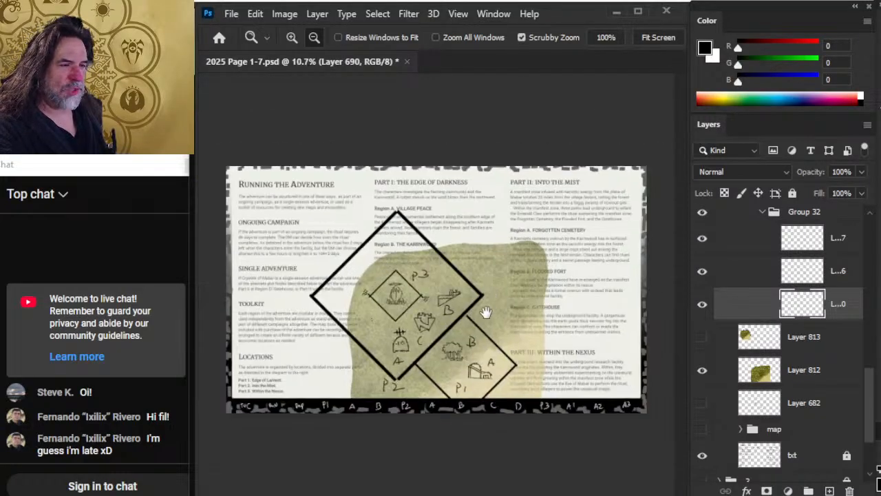
pyautogui.moveTo(479, 266); pyautogui.dragTo(474, 270)
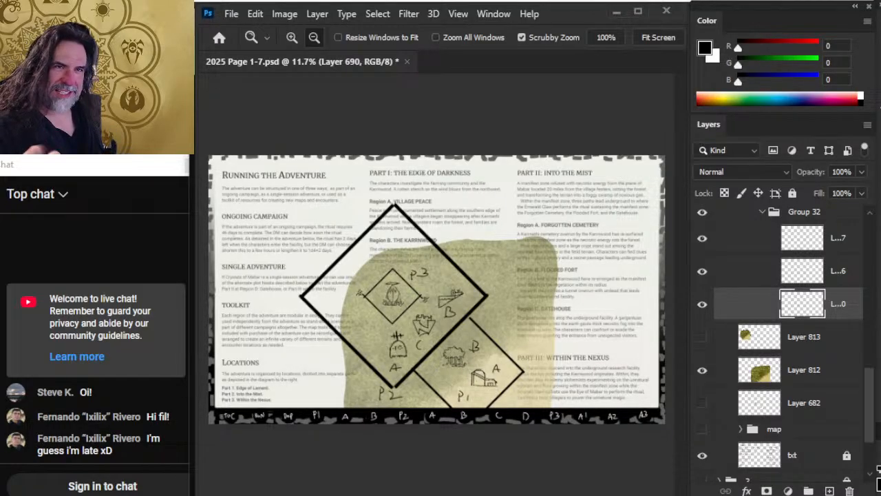
# Switch to the Crystals of Mabar Layouts document in Word to view its page layouts
pyautogui.hotkey('alt', 'Tab')
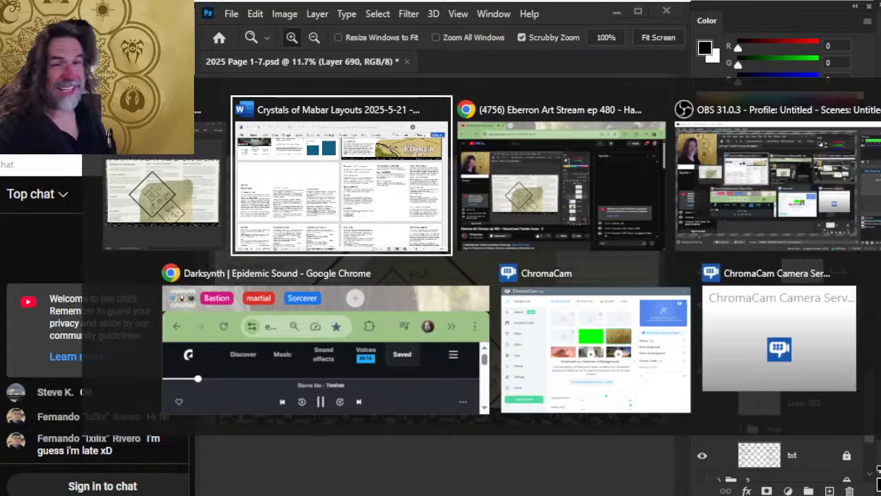
pyautogui.hotkey('alt', 'Tab')
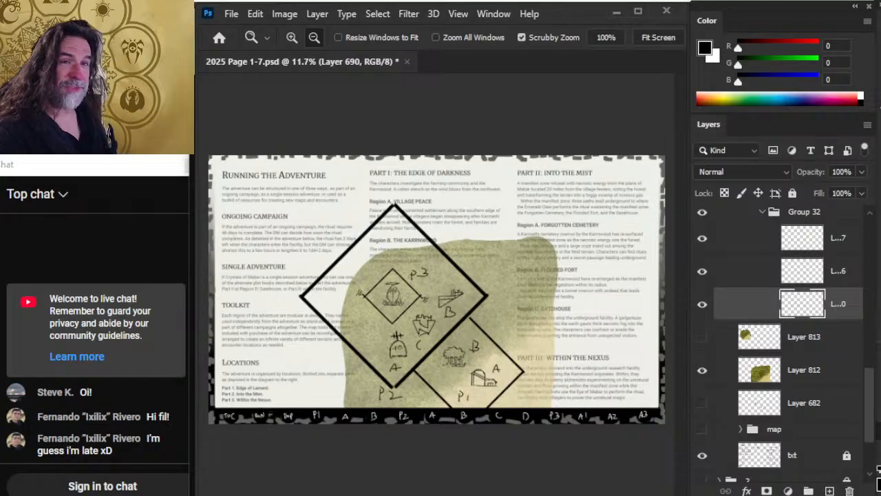
pyautogui.hotkey('alt', 'Tab')
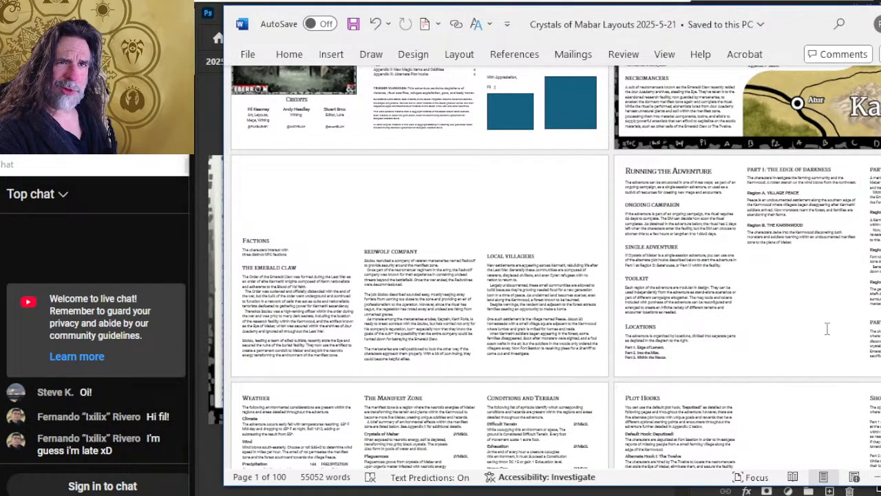
# Leave the Word document and switch towards the OBS window
pyautogui.hotkey('alt', 'Tab')
pyautogui.hotkey('alt', 'Tab')
pyautogui.press('Tab')
pyautogui.press('Tab')
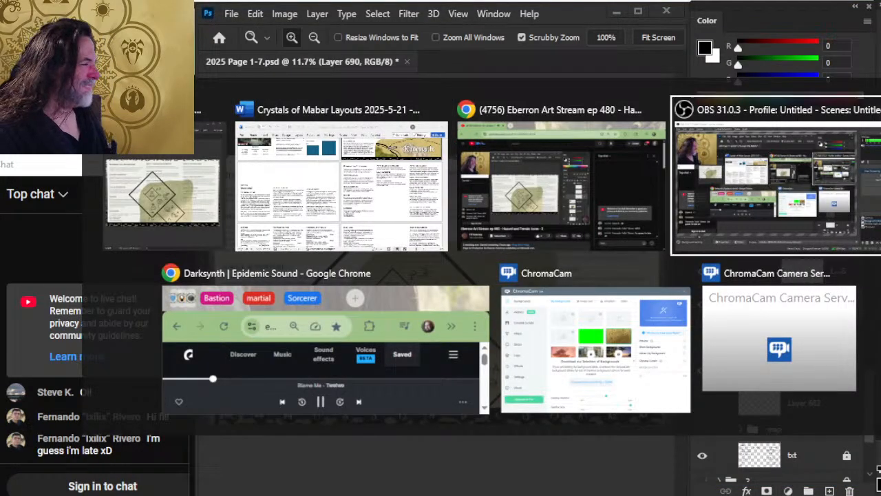